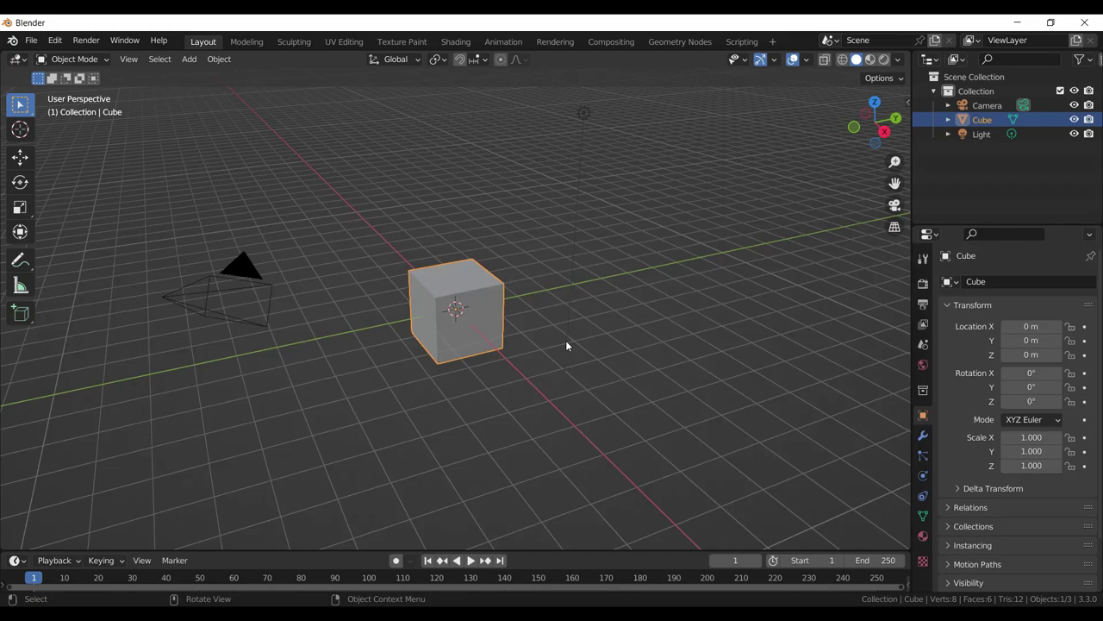
- Delete the default cube and add a cylinder at the origin
{"action": "key", "text": "Delete"}
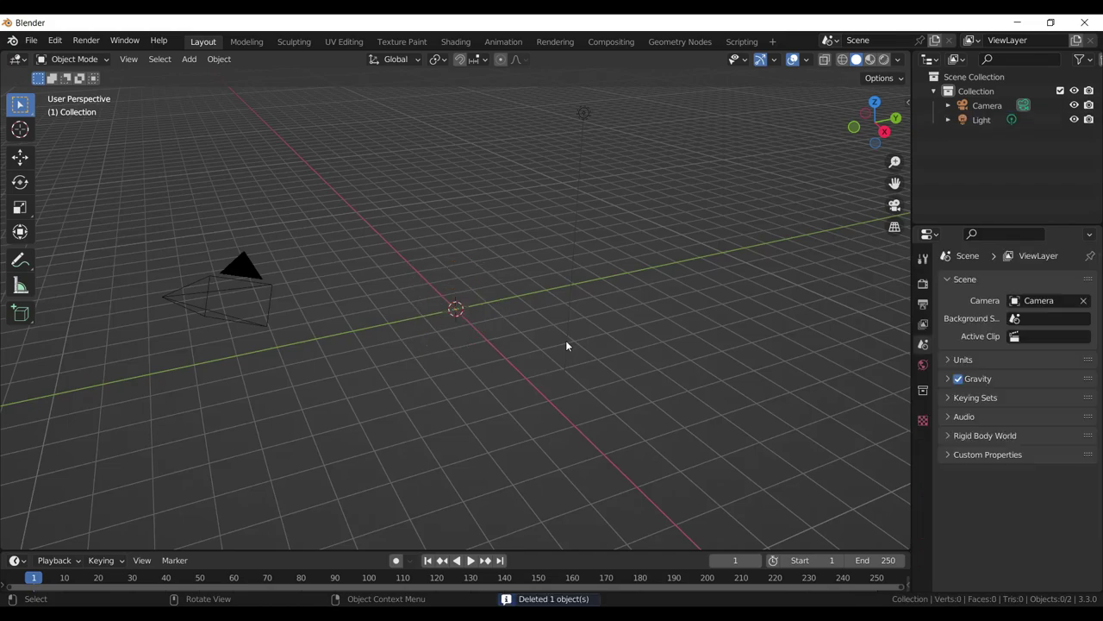
{"action": "key", "text": "shift+a"}
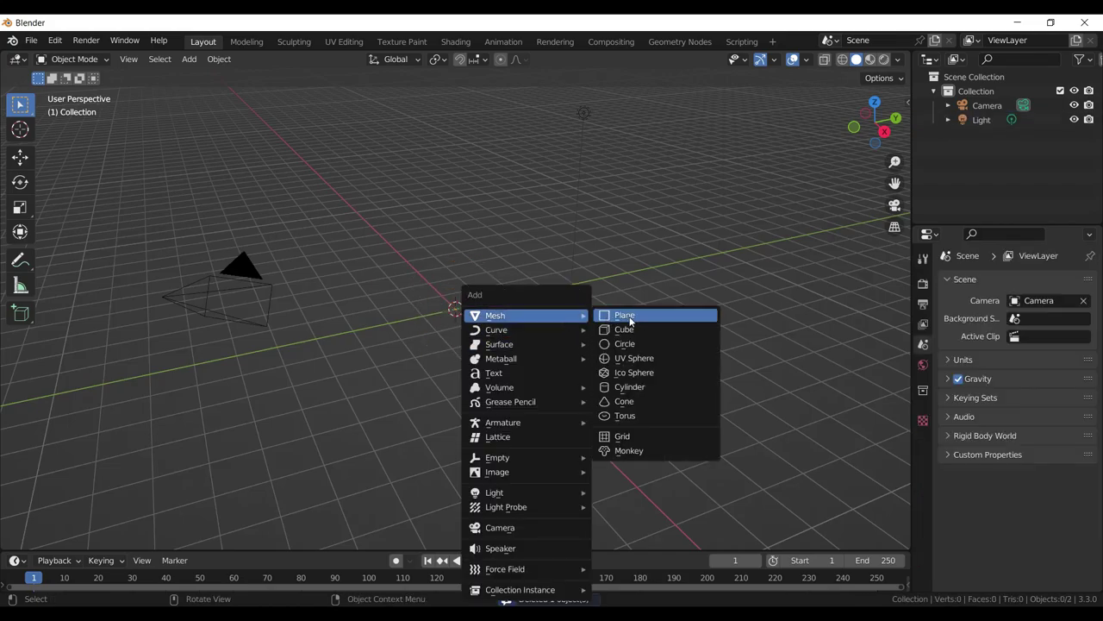
{"action": "left_click", "coordinate": [630, 386]}
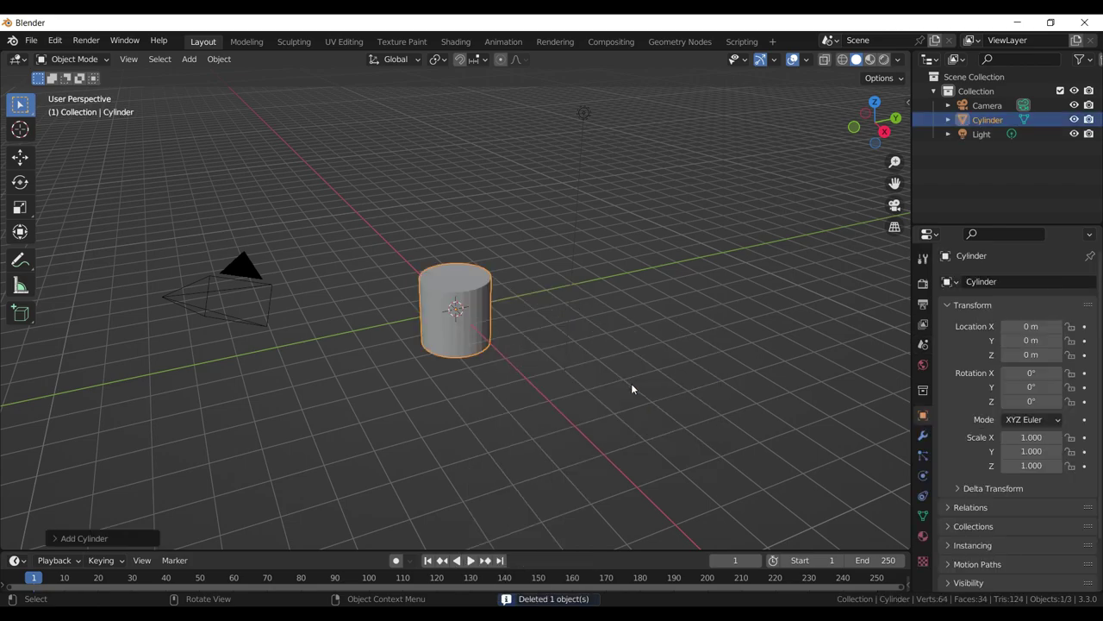
- Give the cylinder 8 vertices and Triangle Fan caps, then view it from the front
{"action": "left_click", "coordinate": [66, 539]}
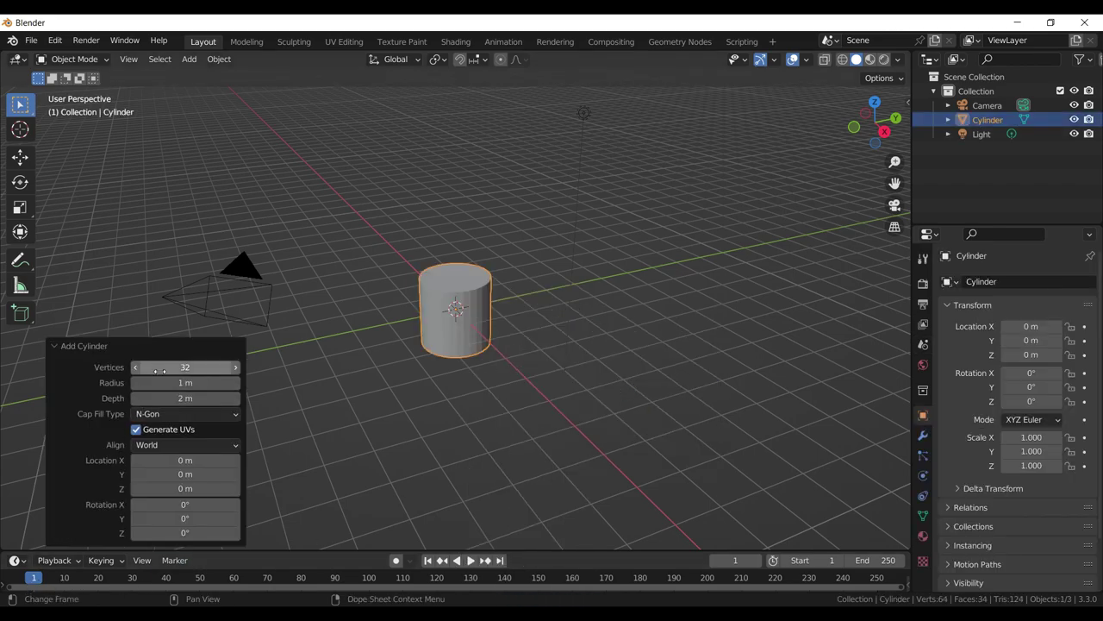
{"action": "left_click", "coordinate": [160, 368]}
{"action": "type", "text": "8"}
{"action": "key", "text": "Return"}
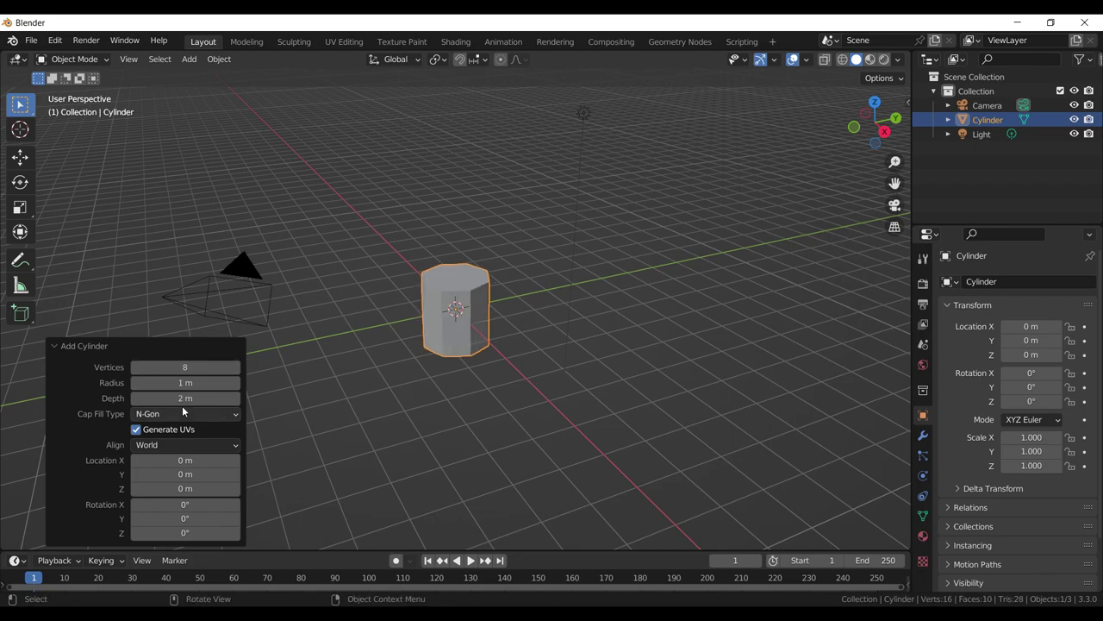
{"action": "left_click", "coordinate": [179, 415]}
{"action": "left_click", "coordinate": [160, 461]}
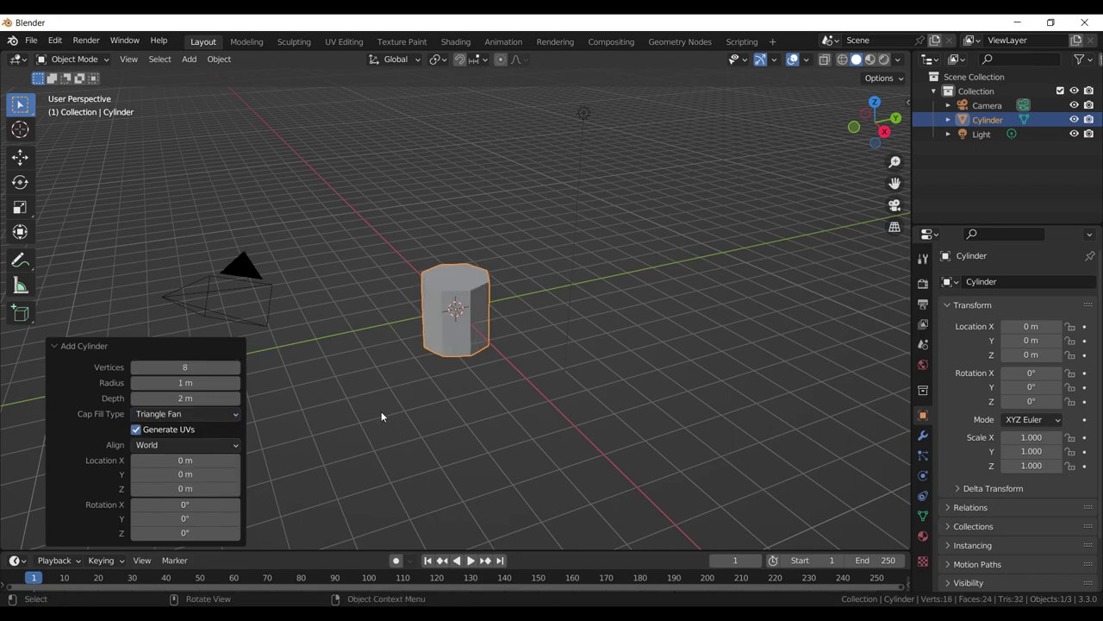
{"action": "key", "text": "Tab"}
{"action": "key", "text": "Tab"}
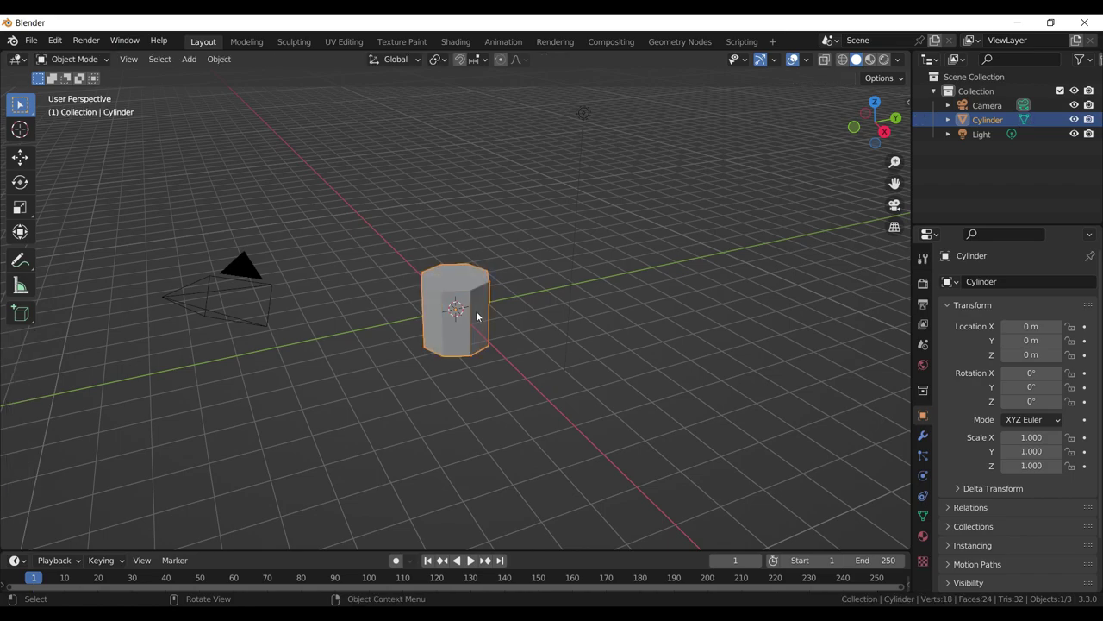
{"action": "key", "text": "KP_1"}
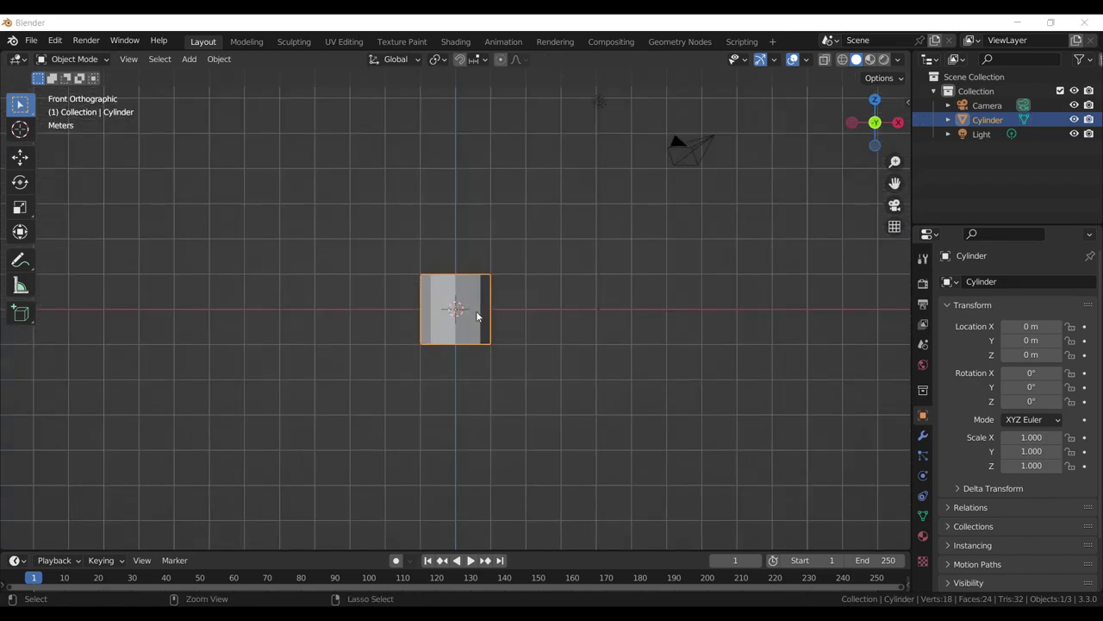
- In X-ray edit mode, raise the top vertices and widen the top ring to 1.975
{"action": "key", "text": "Tab"}
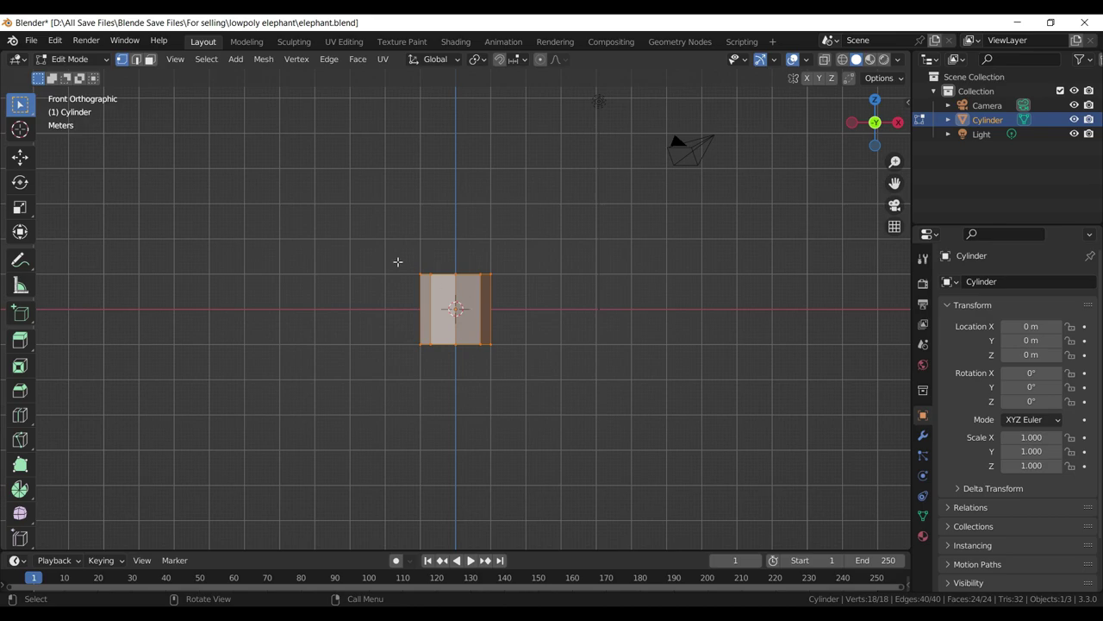
{"action": "left_click", "coordinate": [842, 59]}
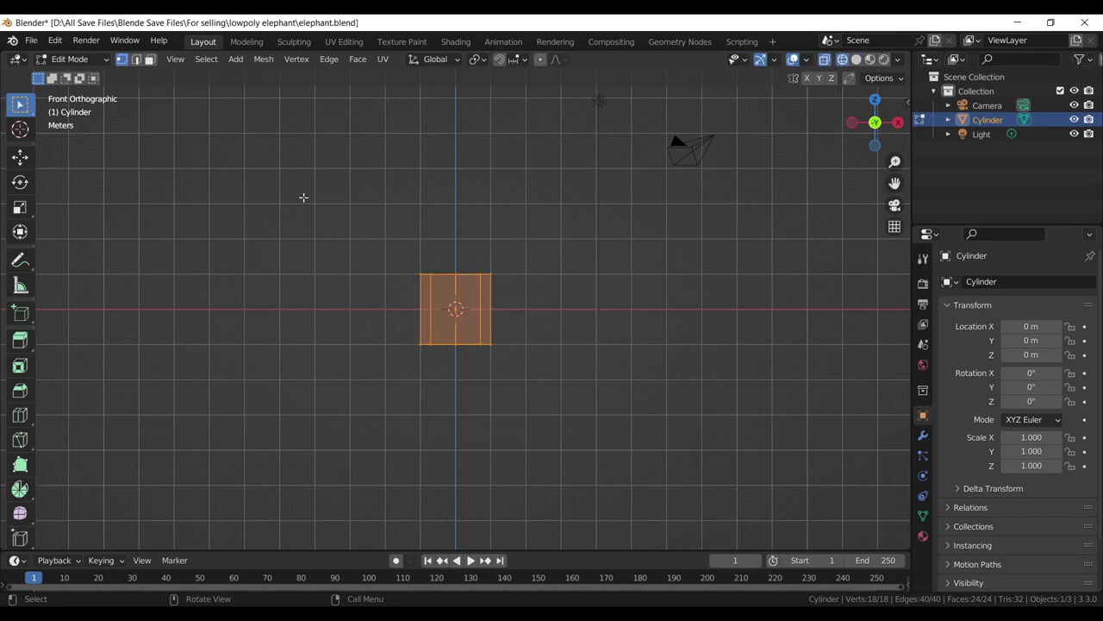
{"action": "left_click_drag", "start_coordinate": [364, 230], "coordinate": [560, 306]}
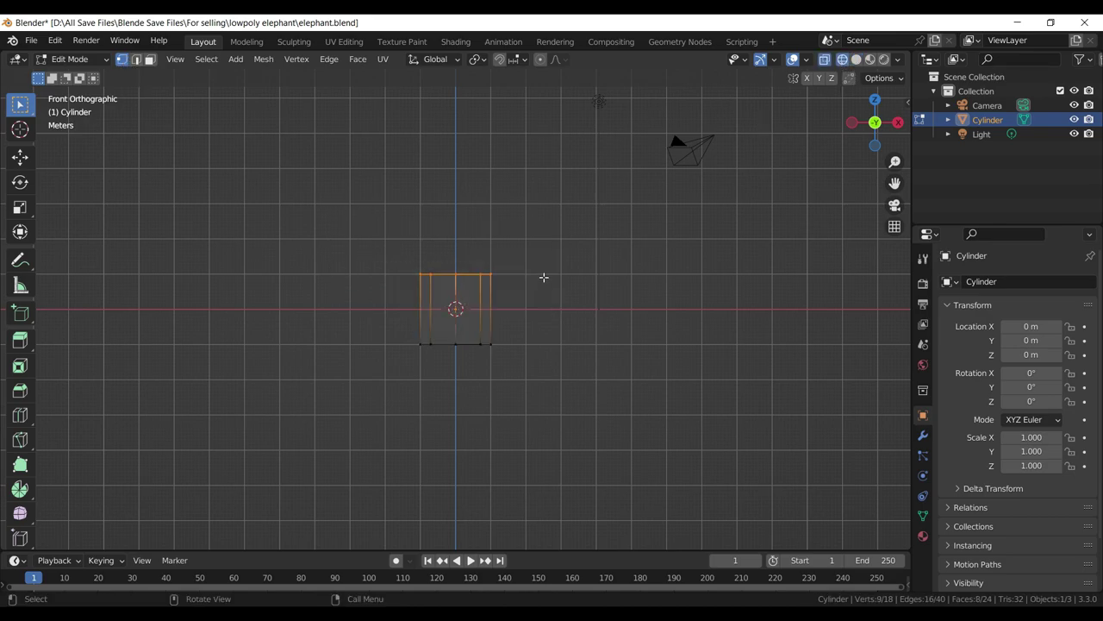
{"action": "key", "text": "shift+space"}
{"action": "key", "text": "g"}
{"action": "left_click_drag", "start_coordinate": [456, 222], "coordinate": [457, 163]}
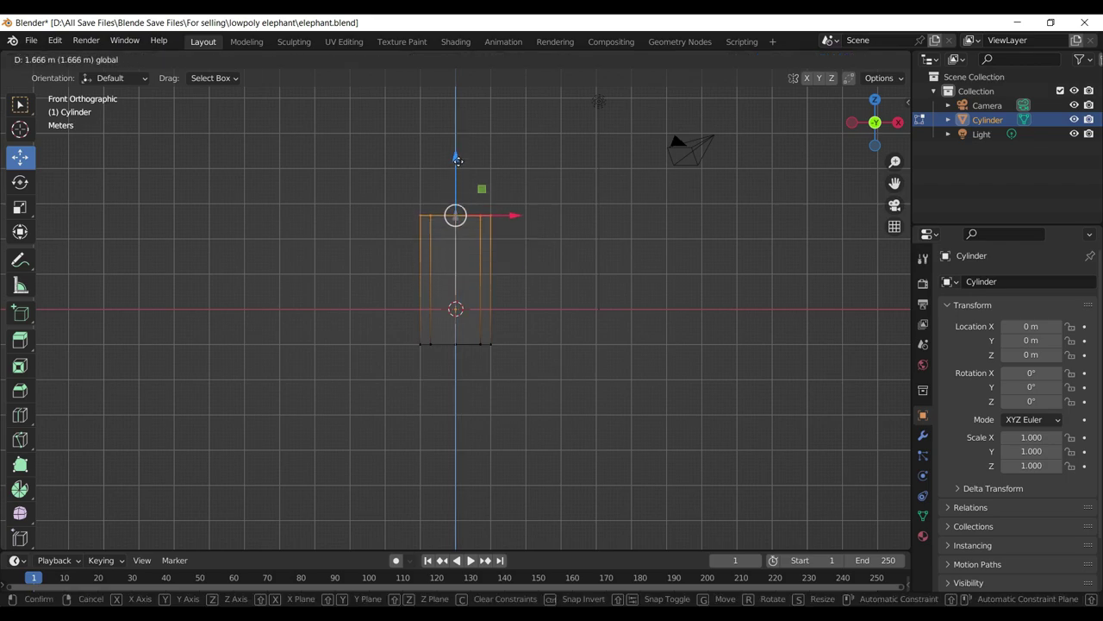
{"action": "key", "text": "s"}
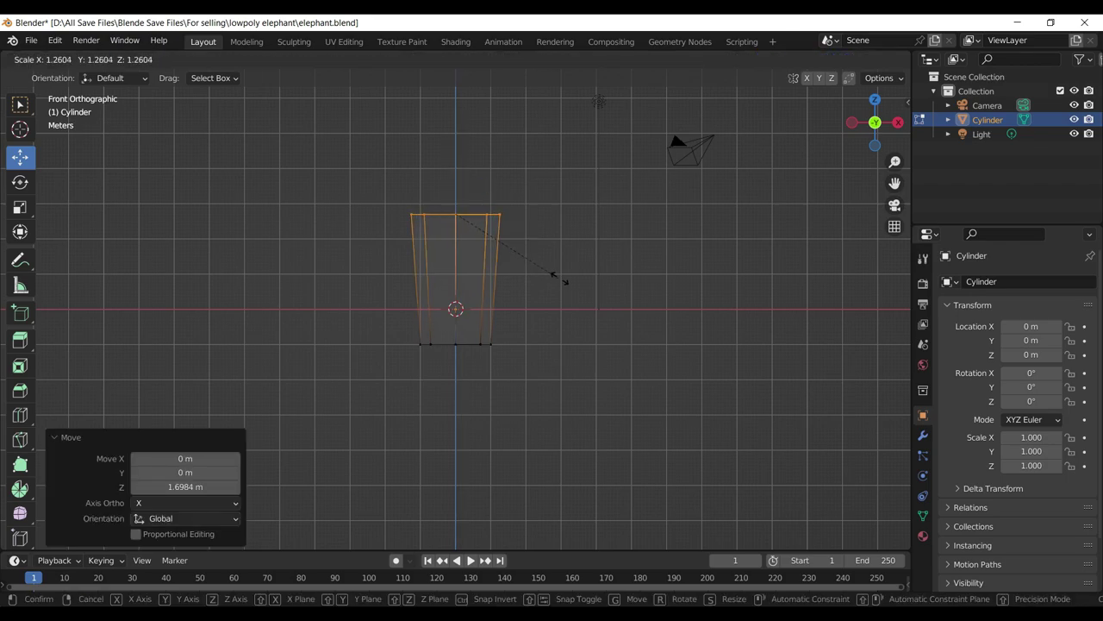
{"action": "left_click", "coordinate": [636, 288]}
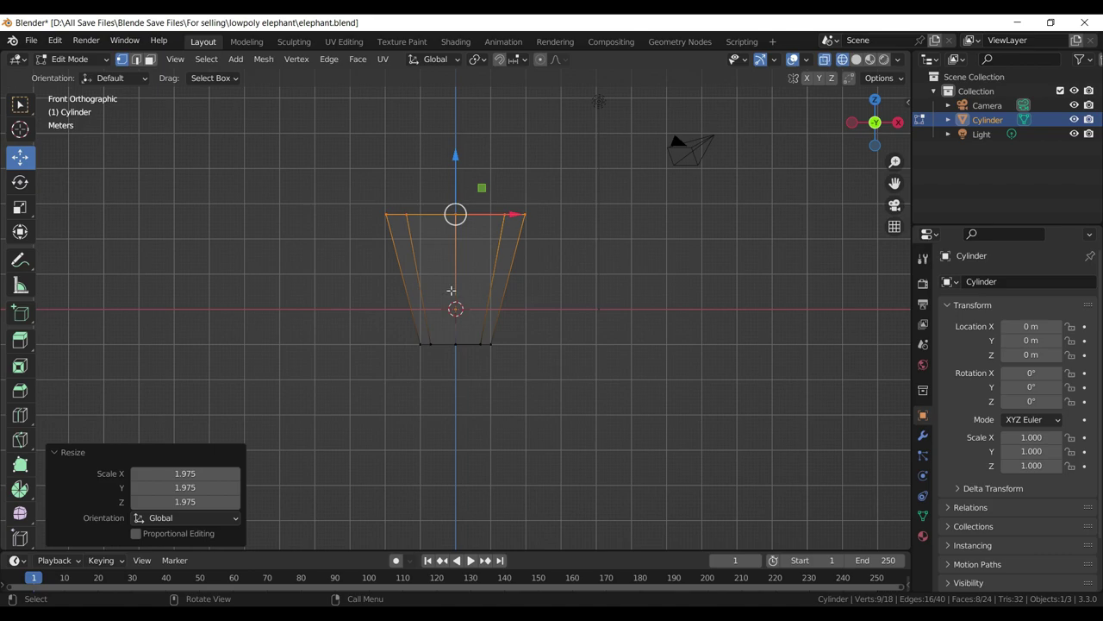
- Add and widen a middle edge loop, and shrink the bottom ring to 0.811
{"action": "key", "text": "ctrl+r"}
{"action": "left_click", "coordinate": [480, 274]}
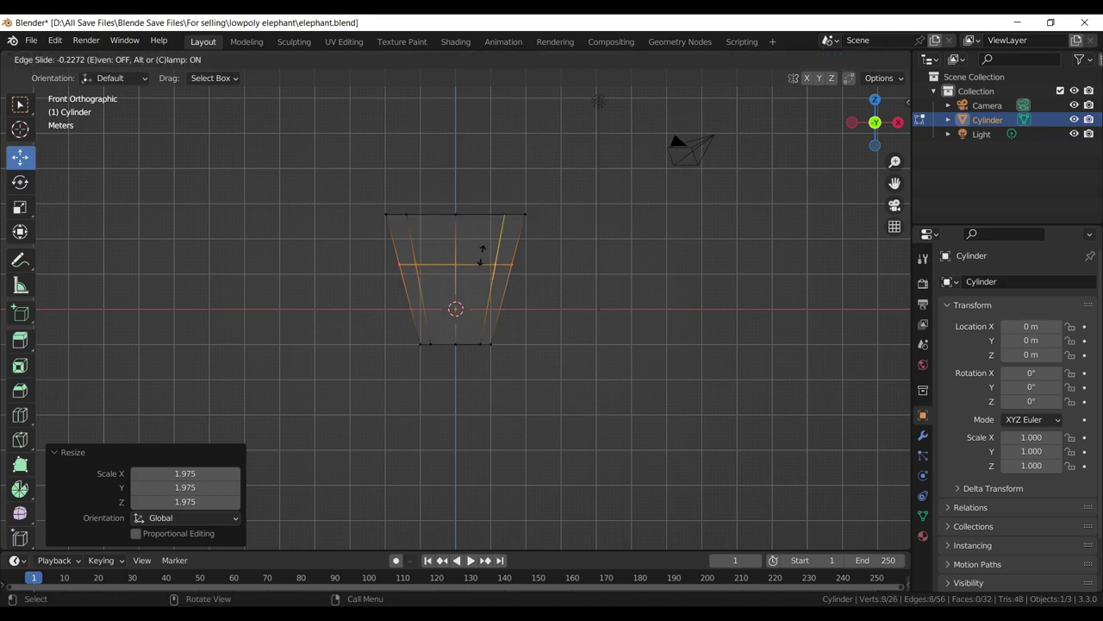
{"action": "left_click", "coordinate": [481, 256]}
{"action": "key", "text": "s"}
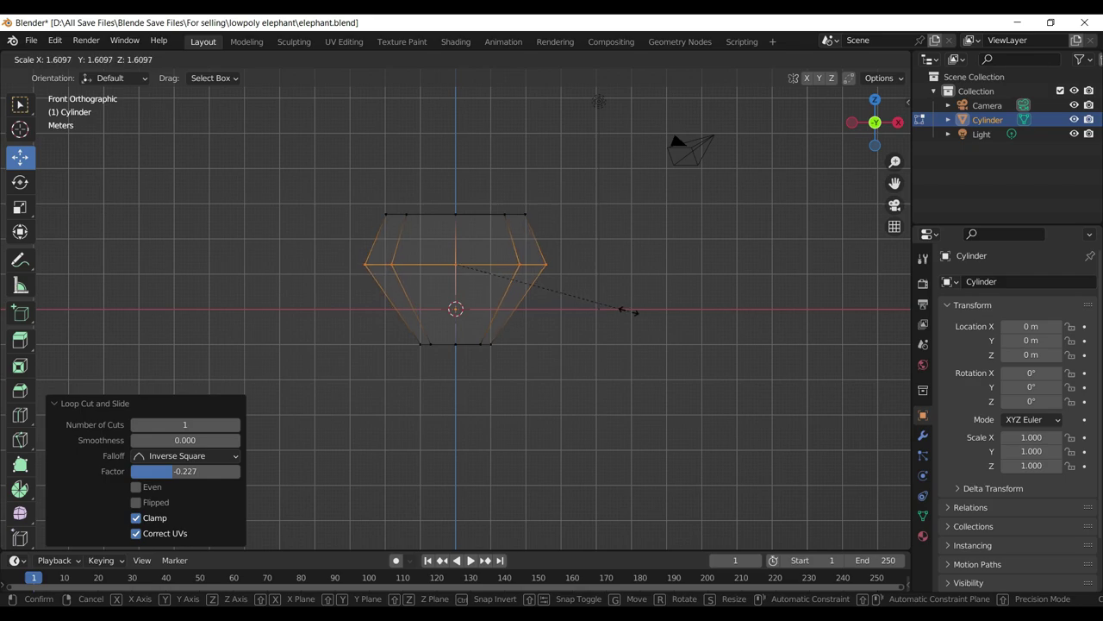
{"action": "left_click", "coordinate": [630, 310]}
{"action": "left_click_drag", "start_coordinate": [559, 421], "coordinate": [327, 320]}
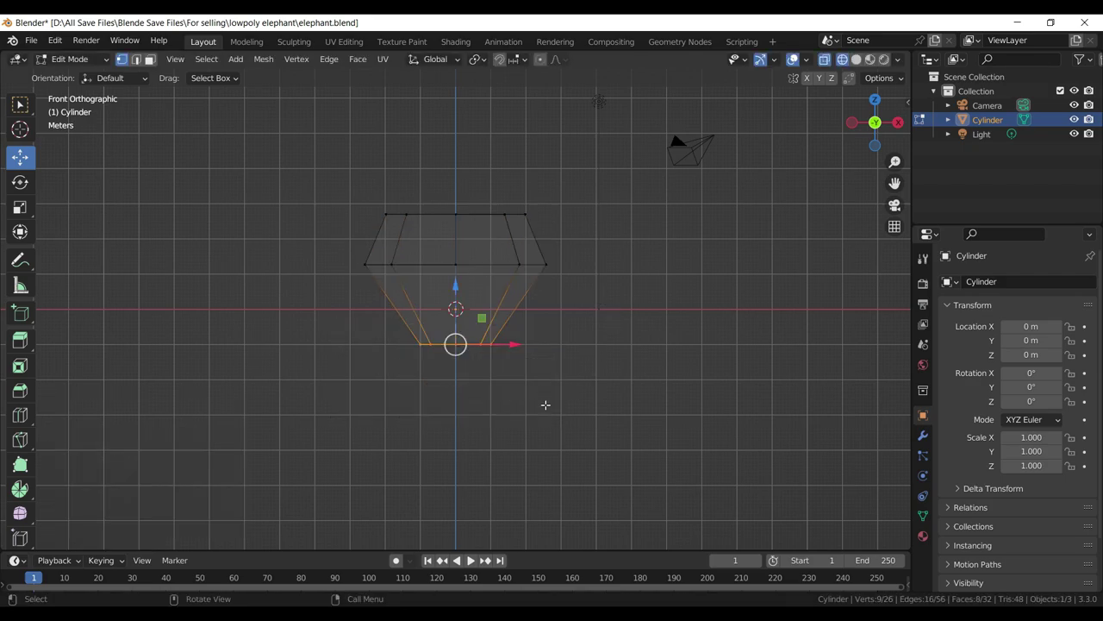
{"action": "key", "text": "s"}
{"action": "left_click", "coordinate": [527, 393]}
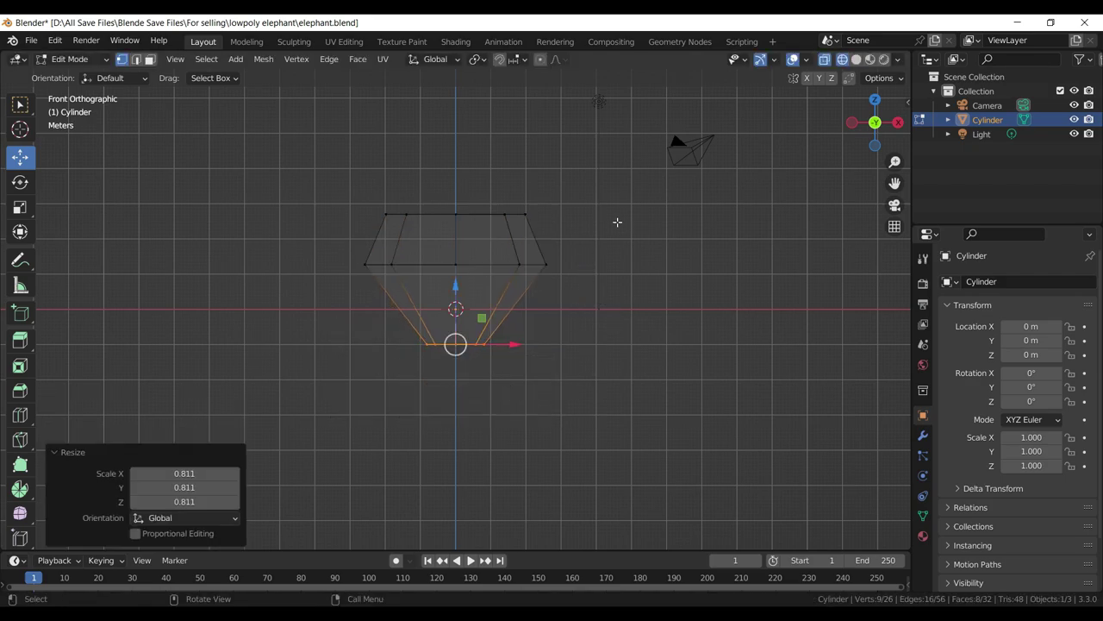
- Dissolve four edges on the cylinder's top face
{"action": "left_click_drag", "start_coordinate": [617, 222], "coordinate": [574, 303]}
{"action": "left_click", "coordinate": [857, 60]}
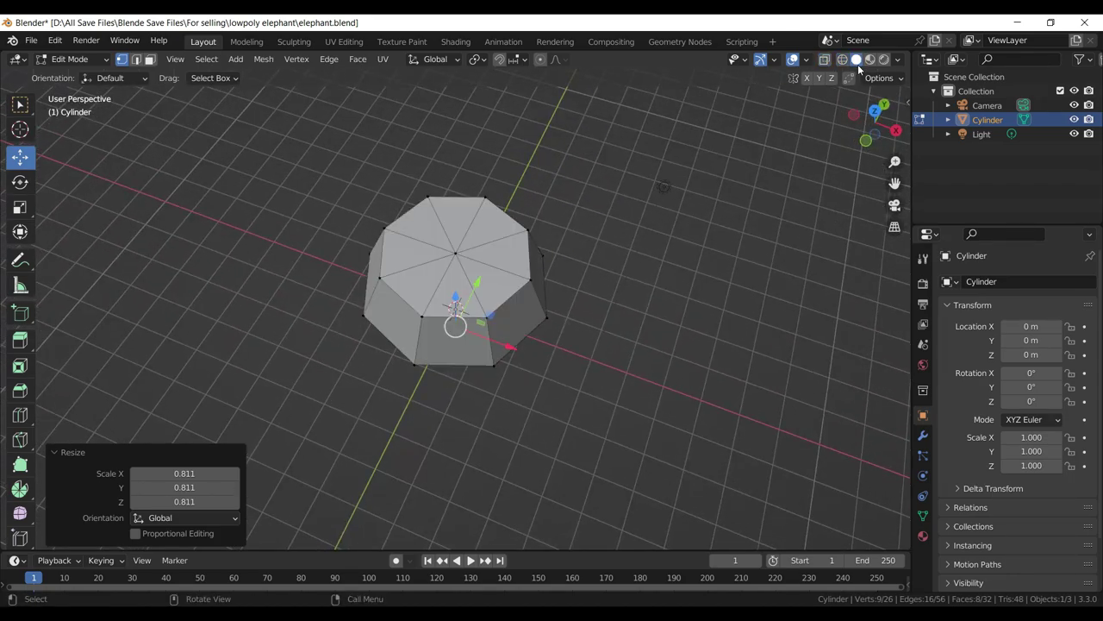
{"action": "left_click", "coordinate": [136, 58]}
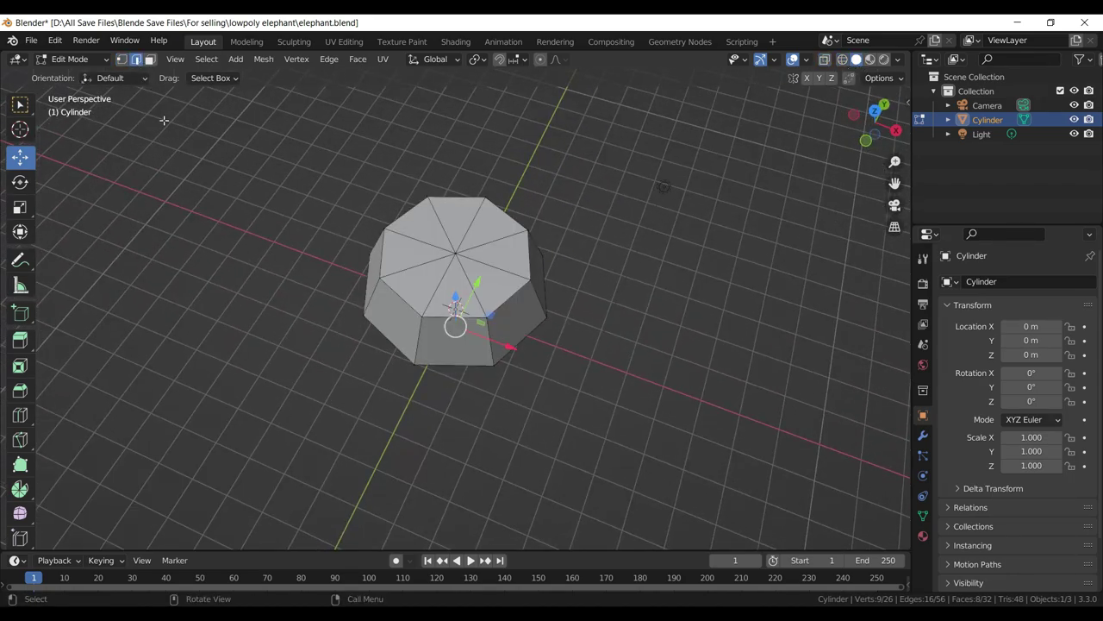
{"action": "left_click", "coordinate": [422, 238]}
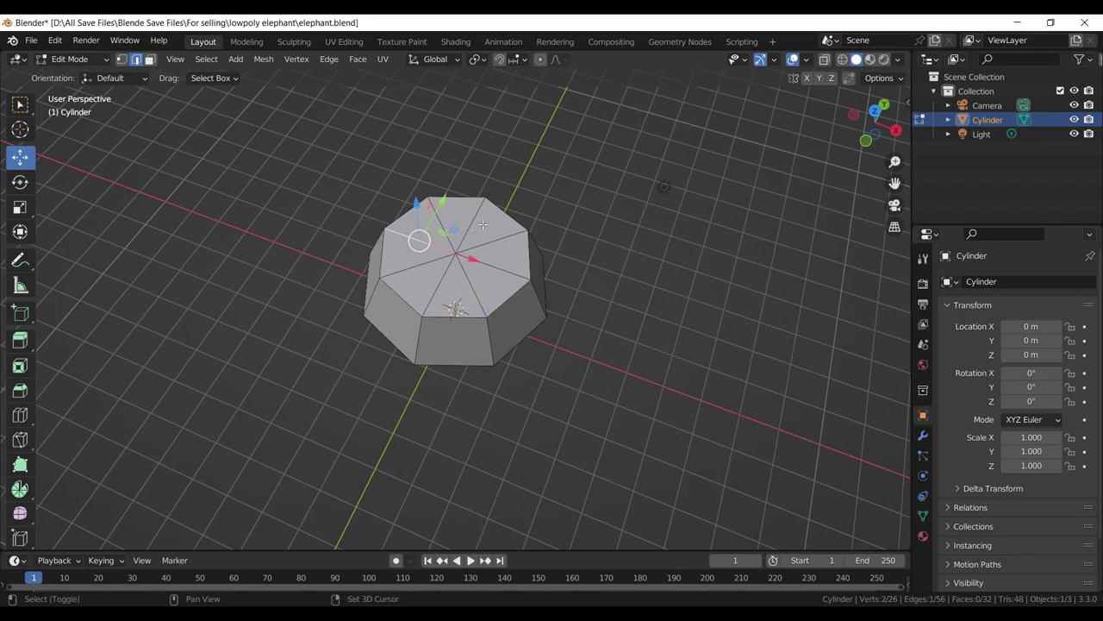
{"action": "left_click", "coordinate": [474, 221]}
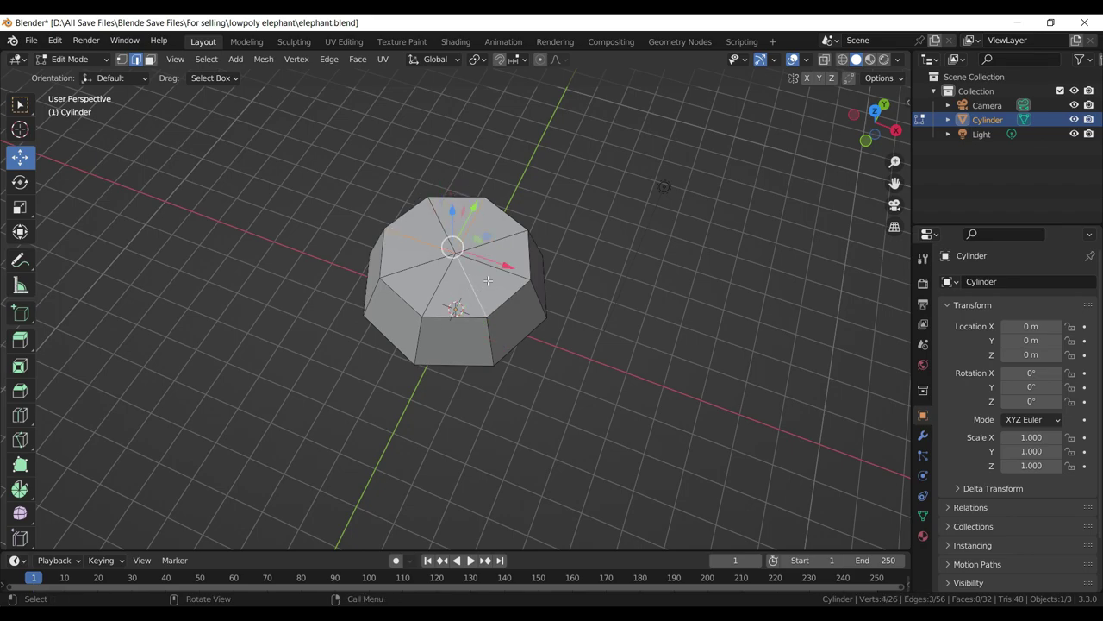
{"action": "left_click", "coordinate": [490, 262]}
{"action": "left_click", "coordinate": [437, 280]}
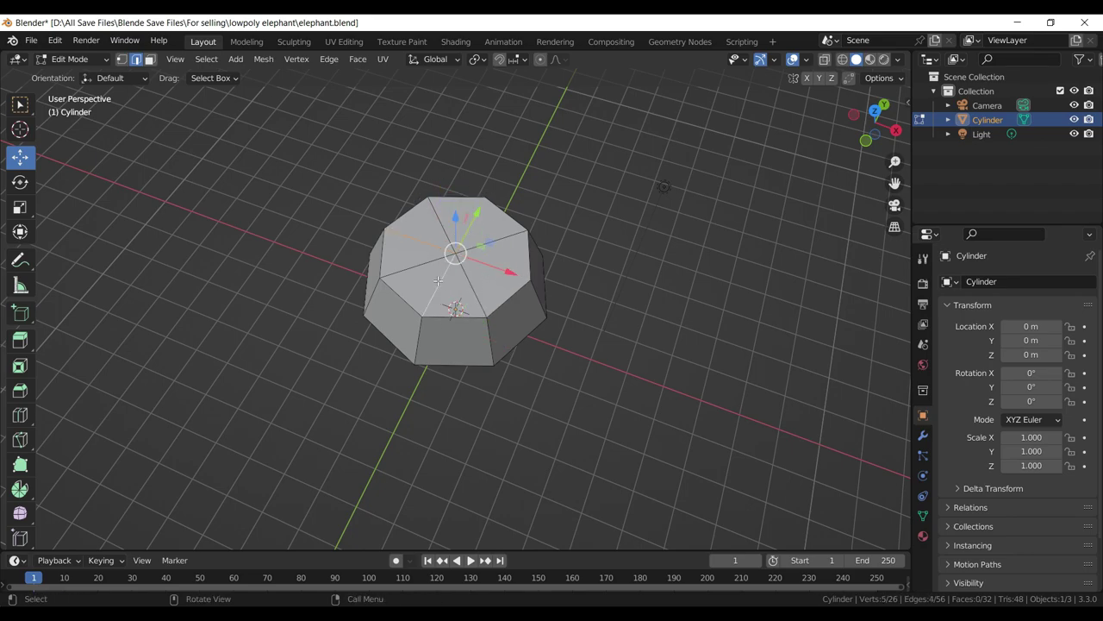
{"action": "key", "text": "x"}
{"action": "left_click", "coordinate": [398, 379]}
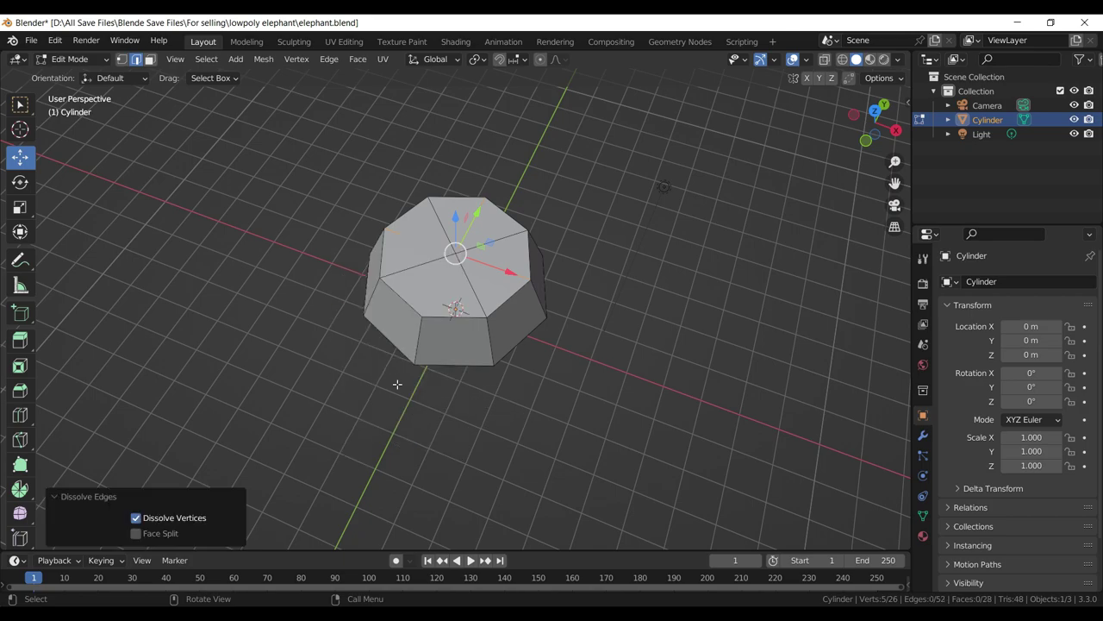
{"action": "key", "text": "KP_3"}
- With X-ray on, shift the top vertices up and sideways toward the trunk side
{"action": "key", "text": "Tab"}
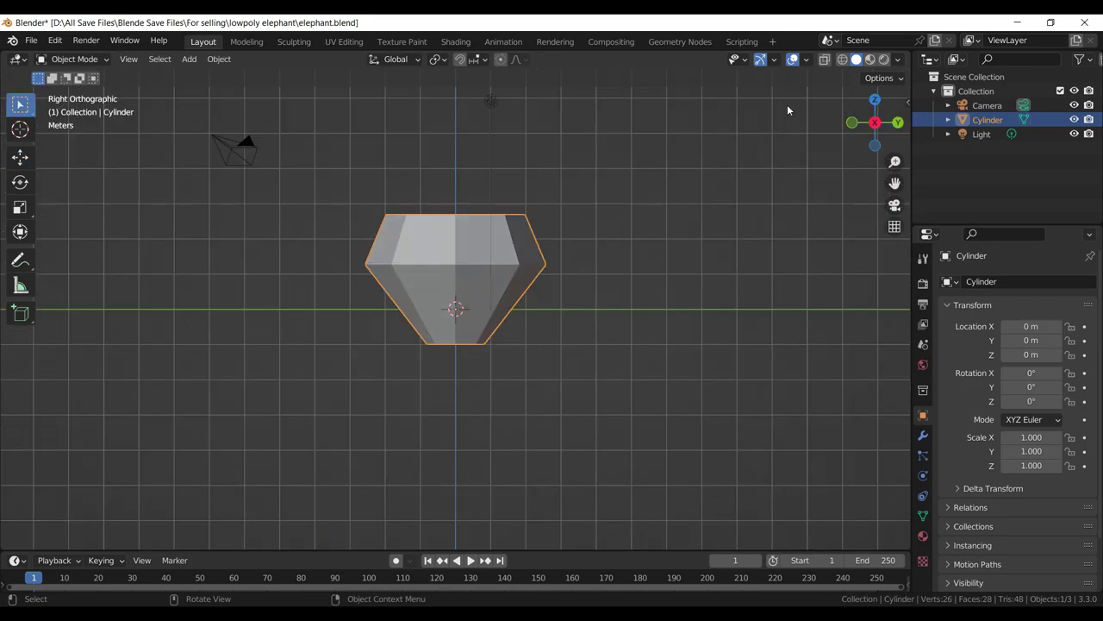
{"action": "key", "text": "Tab"}
{"action": "left_click", "coordinate": [824, 60]}
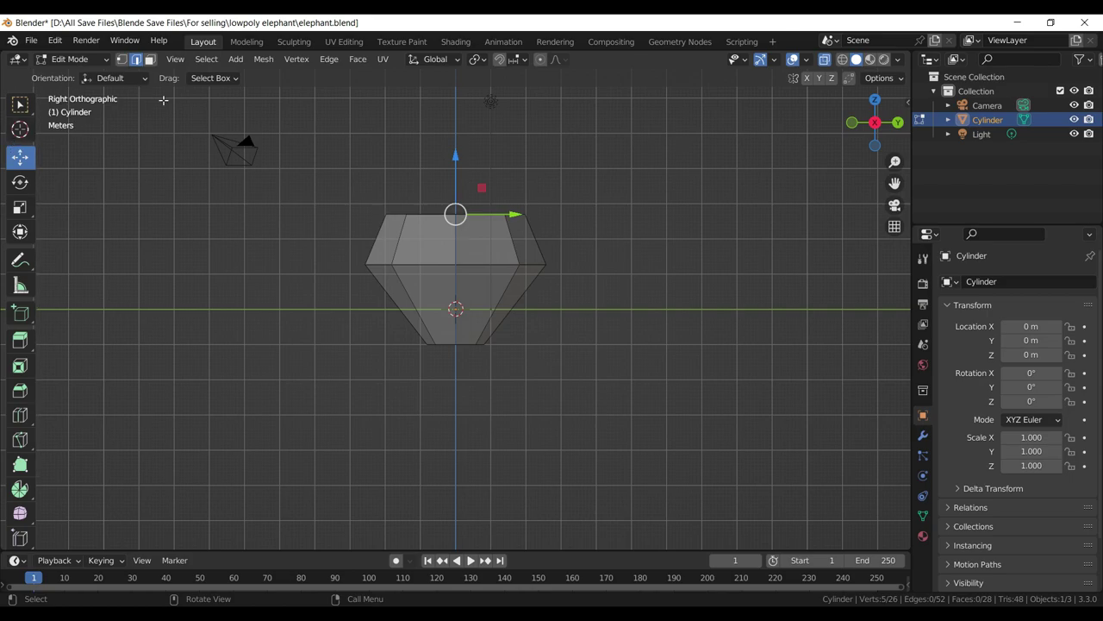
{"action": "left_click_drag", "start_coordinate": [645, 141], "coordinate": [314, 235]}
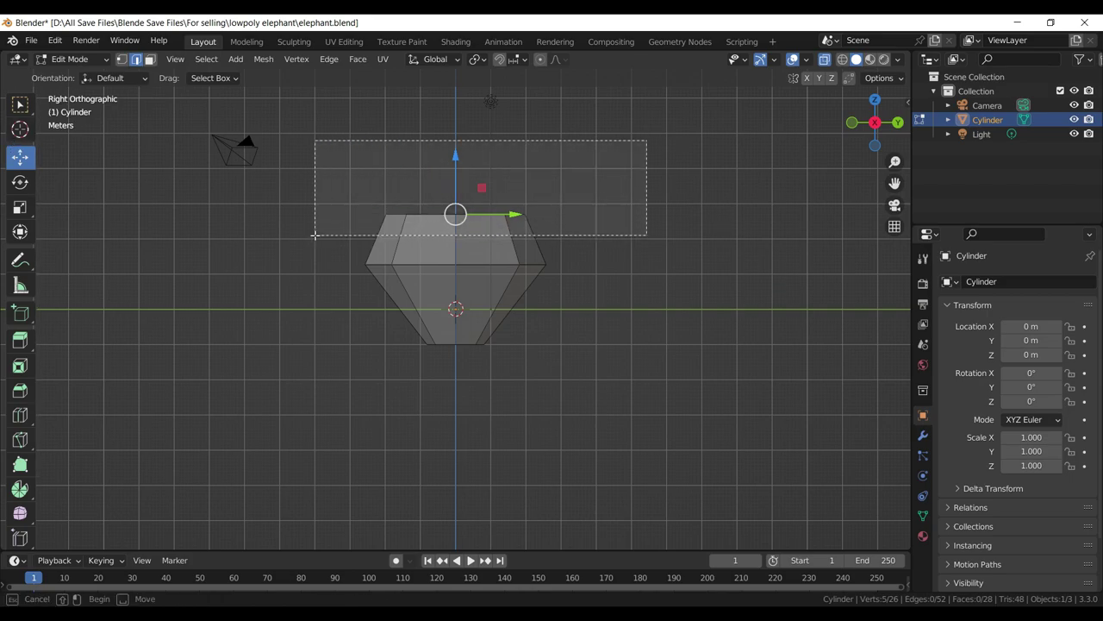
{"action": "left_click_drag", "start_coordinate": [457, 163], "coordinate": [457, 149]}
{"action": "left_click_drag", "start_coordinate": [508, 203], "coordinate": [575, 211]}
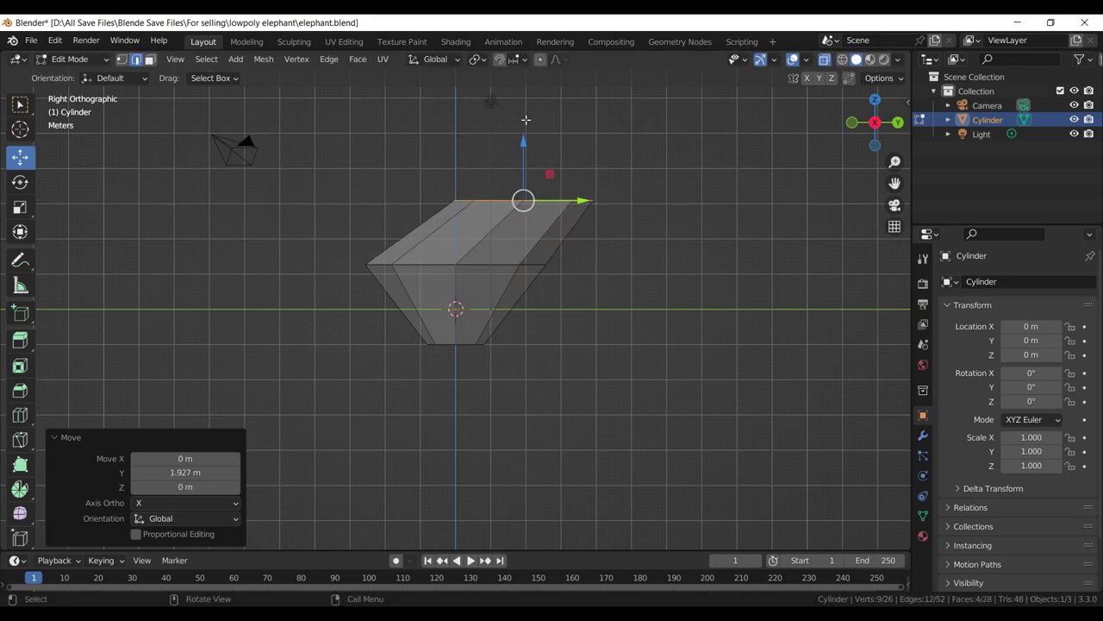
{"action": "left_click_drag", "start_coordinate": [525, 146], "coordinate": [525, 158]}
- Shift the middle loop sideways, scale it to 0.919, and pull the right-side face back left
{"action": "left_click_drag", "start_coordinate": [341, 241], "coordinate": [569, 287]}
{"action": "left_click_drag", "start_coordinate": [507, 266], "coordinate": [574, 264]}
{"action": "key", "text": "s"}
{"action": "left_click", "coordinate": [600, 314]}
{"action": "left_click", "coordinate": [586, 237]}
{"action": "left_click_drag", "start_coordinate": [638, 235], "coordinate": [610, 236]}
- Adjust the right-side edges, moving two of them 0.081654 m along Y
{"action": "left_click", "coordinate": [518, 228]}
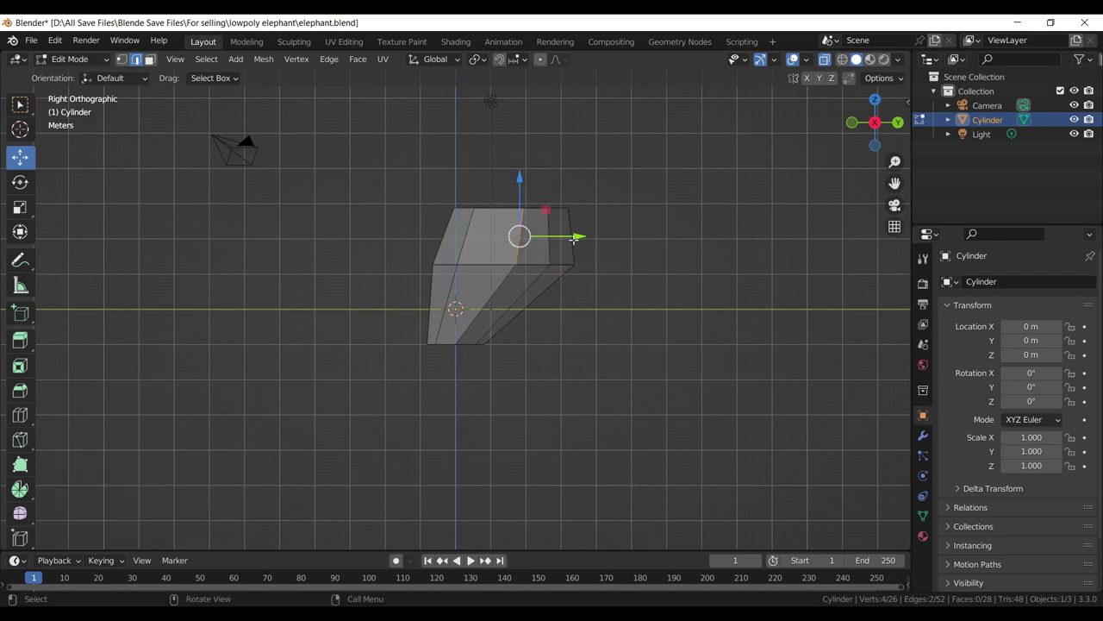
{"action": "left_click_drag", "start_coordinate": [575, 239], "coordinate": [591, 237]}
{"action": "left_click_drag", "start_coordinate": [630, 180], "coordinate": [556, 337]}
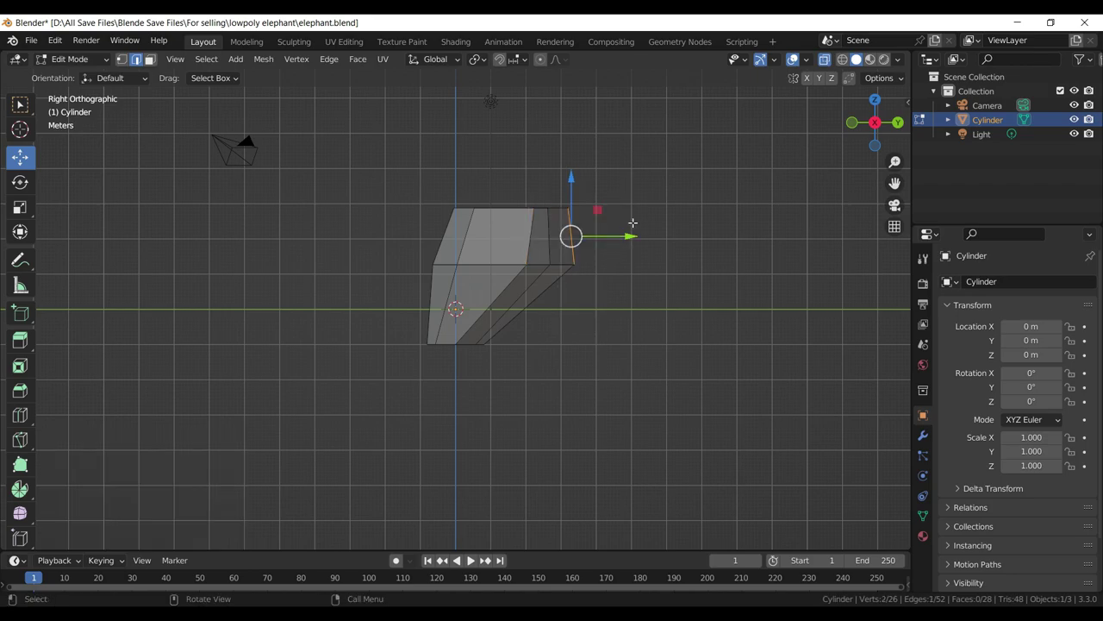
{"action": "left_click_drag", "start_coordinate": [630, 236], "coordinate": [626, 236]}
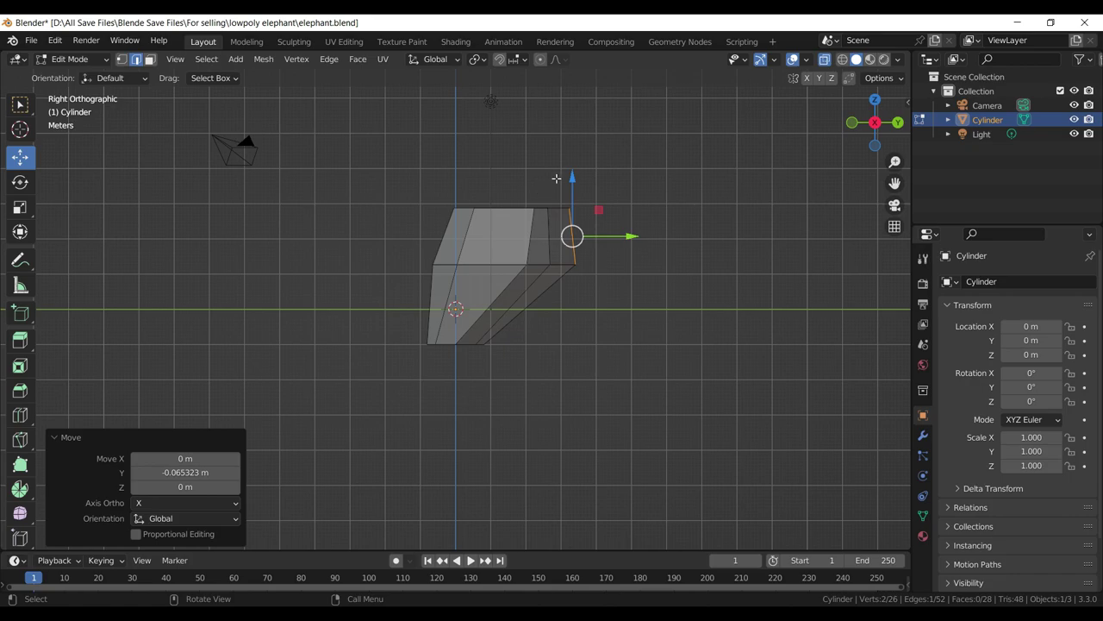
{"action": "left_click", "coordinate": [539, 263]}
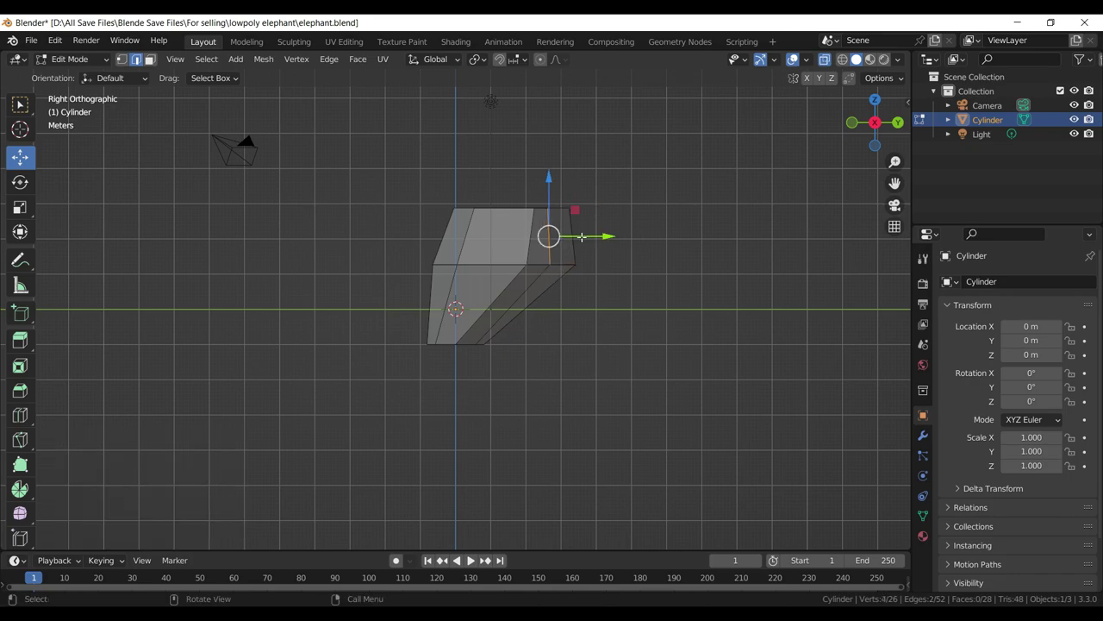
{"action": "left_click_drag", "start_coordinate": [596, 236], "coordinate": [556, 234]}
{"action": "scroll", "scroll_direction": "down", "scroll_amount": 3}
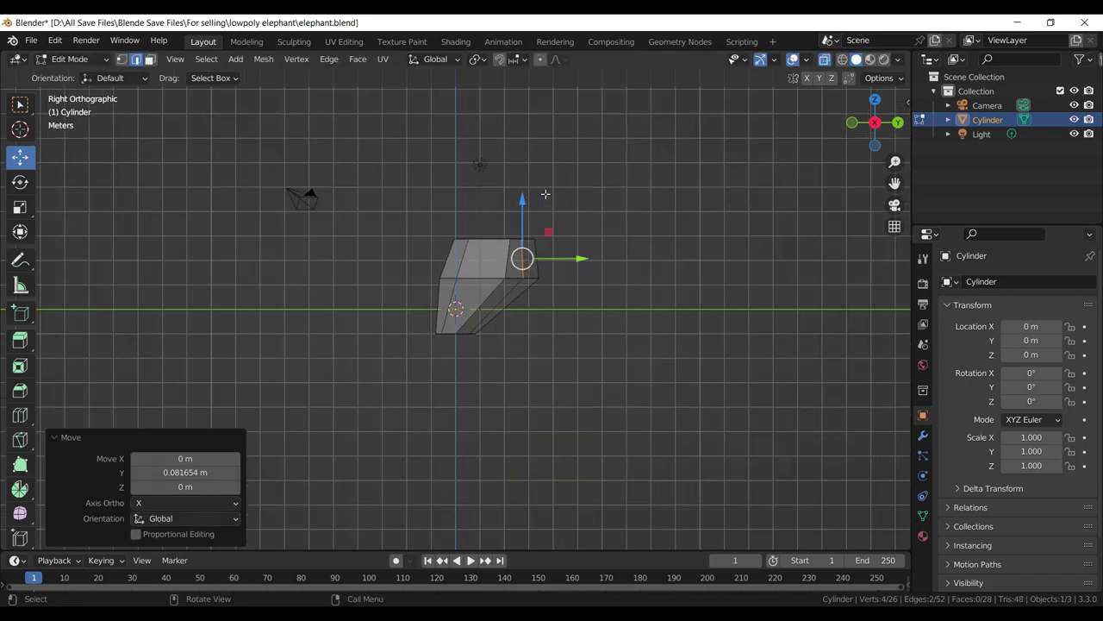
- Turn off X-ray and select a face on the head's upper side in face mode
{"action": "left_click_drag", "start_coordinate": [567, 286], "coordinate": [601, 310]}
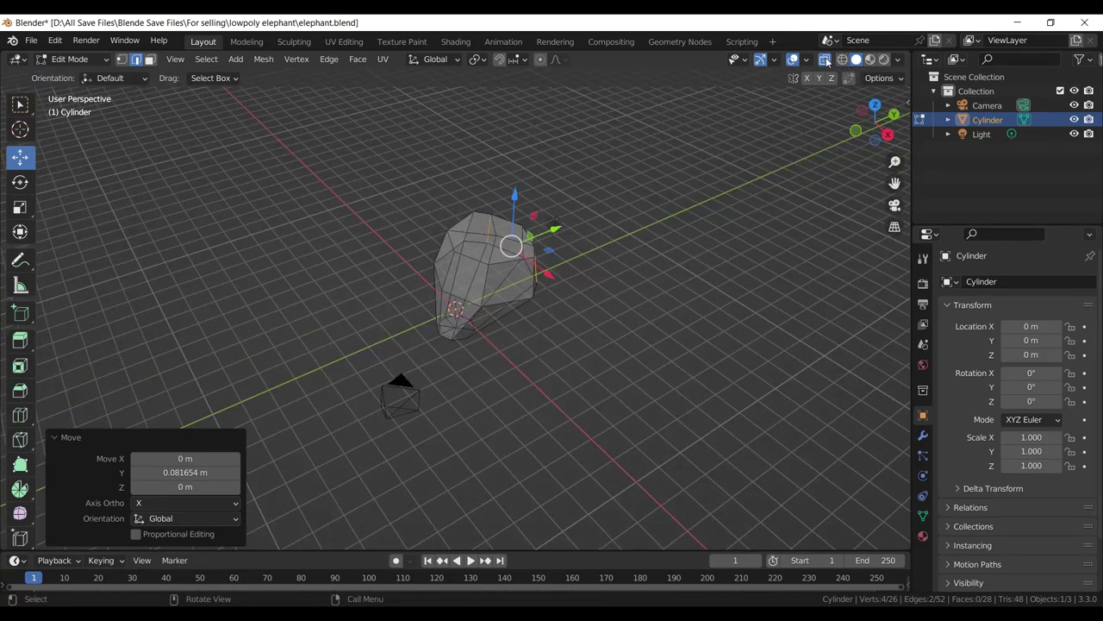
{"action": "left_click", "coordinate": [825, 60]}
{"action": "left_click_drag", "start_coordinate": [534, 293], "coordinate": [222, 259]}
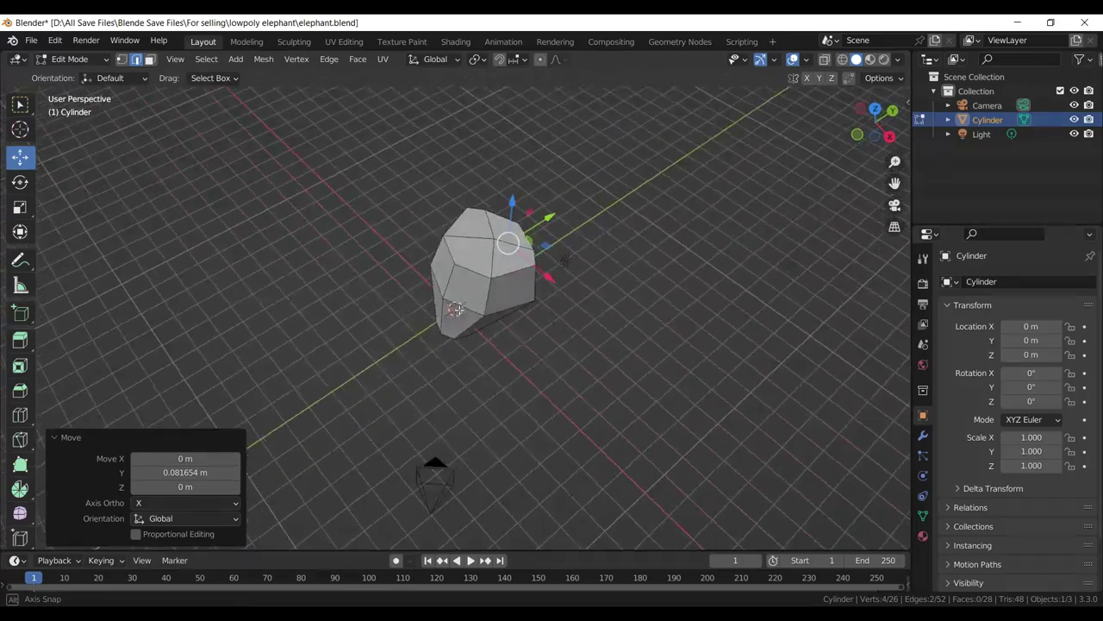
{"action": "left_click", "coordinate": [150, 61]}
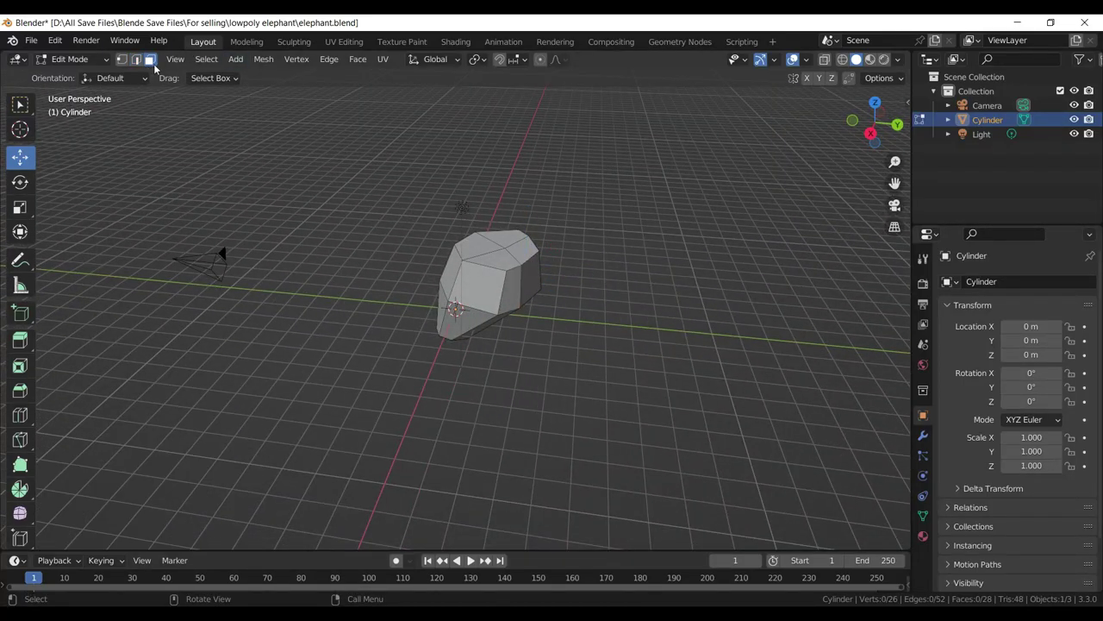
{"action": "left_click", "coordinate": [508, 288]}
- In right view, extrude the upper face and shift the new end face along Y
{"action": "left_click_drag", "start_coordinate": [531, 333], "coordinate": [587, 265]}
{"action": "key", "text": "KP_3"}
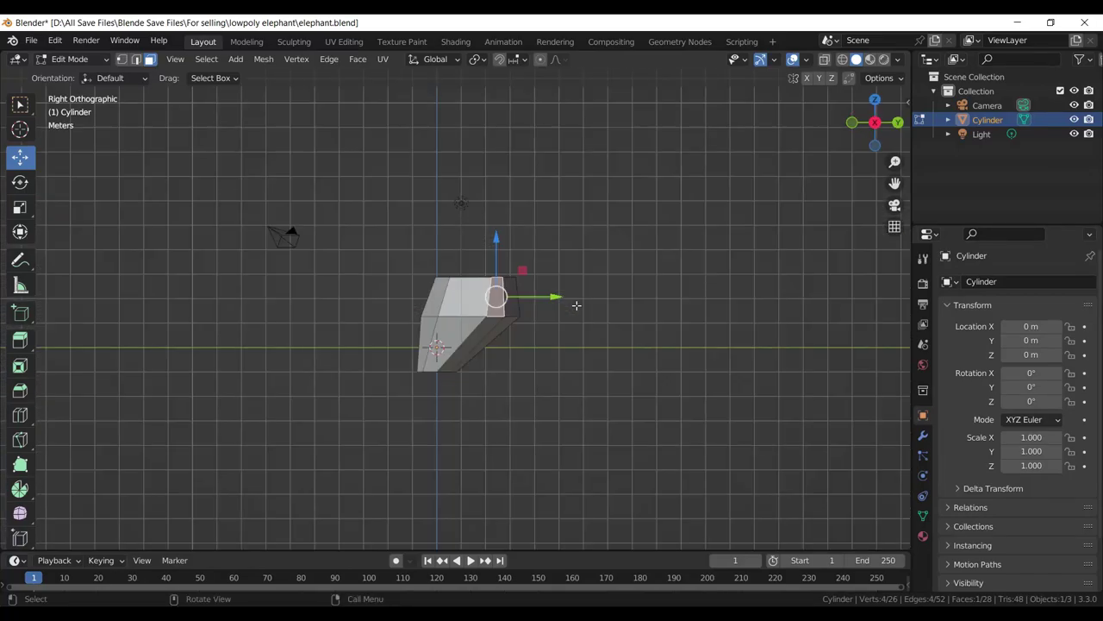
{"action": "scroll", "scroll_direction": "up", "scroll_amount": 3}
{"action": "key", "text": "e"}
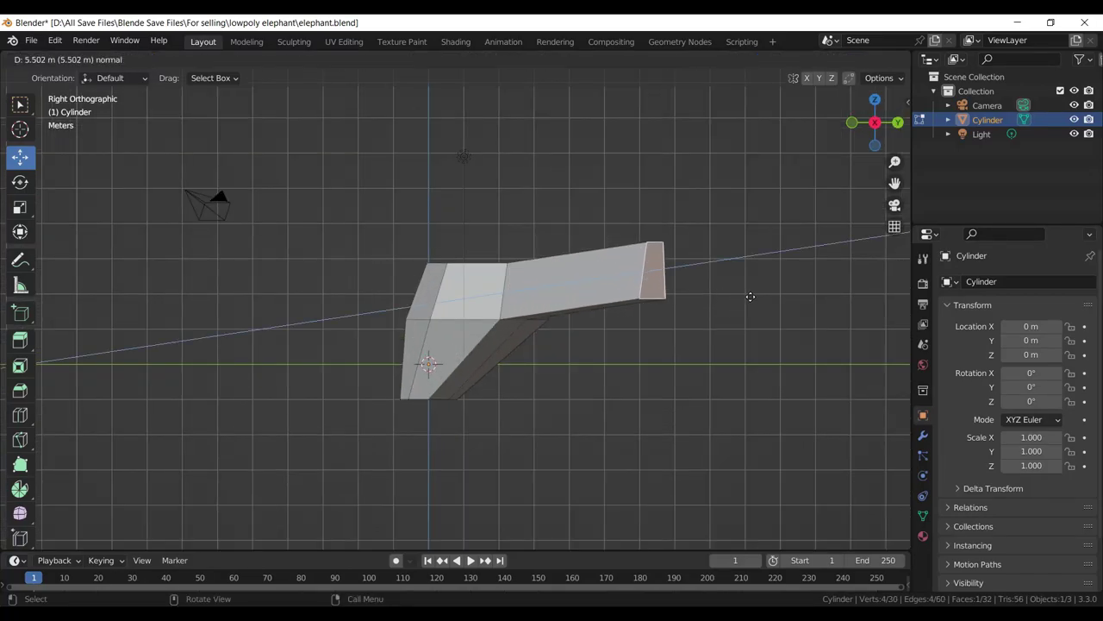
{"action": "left_click", "coordinate": [750, 297]}
{"action": "key", "text": "g"}
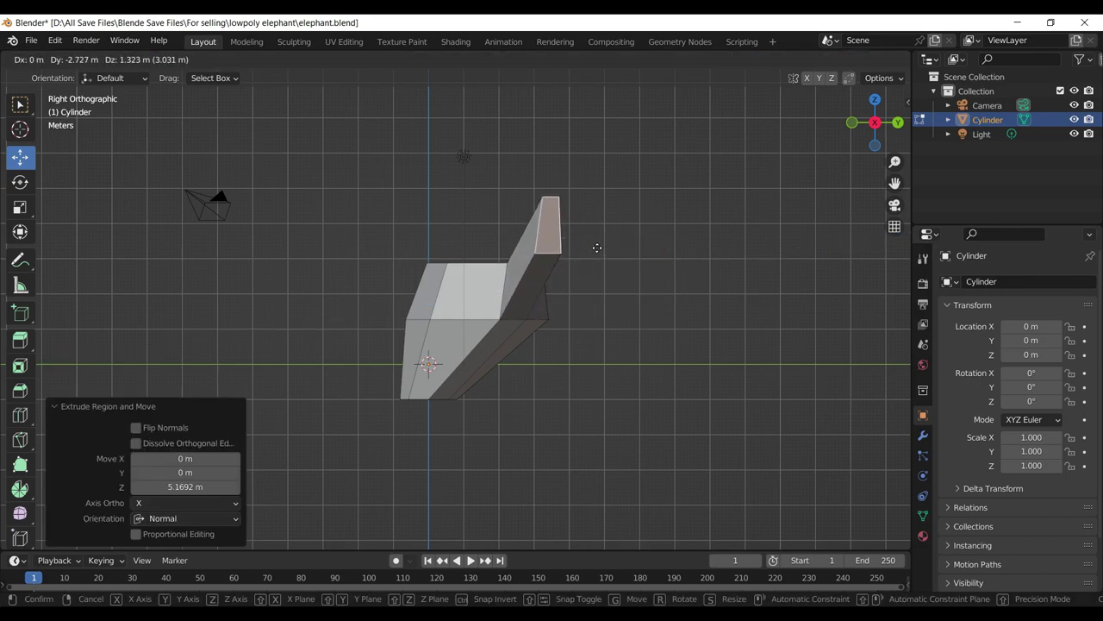
{"action": "left_click", "coordinate": [596, 248]}
{"action": "key", "text": "g"}
{"action": "key", "text": "y"}
{"action": "left_click", "coordinate": [612, 260]}
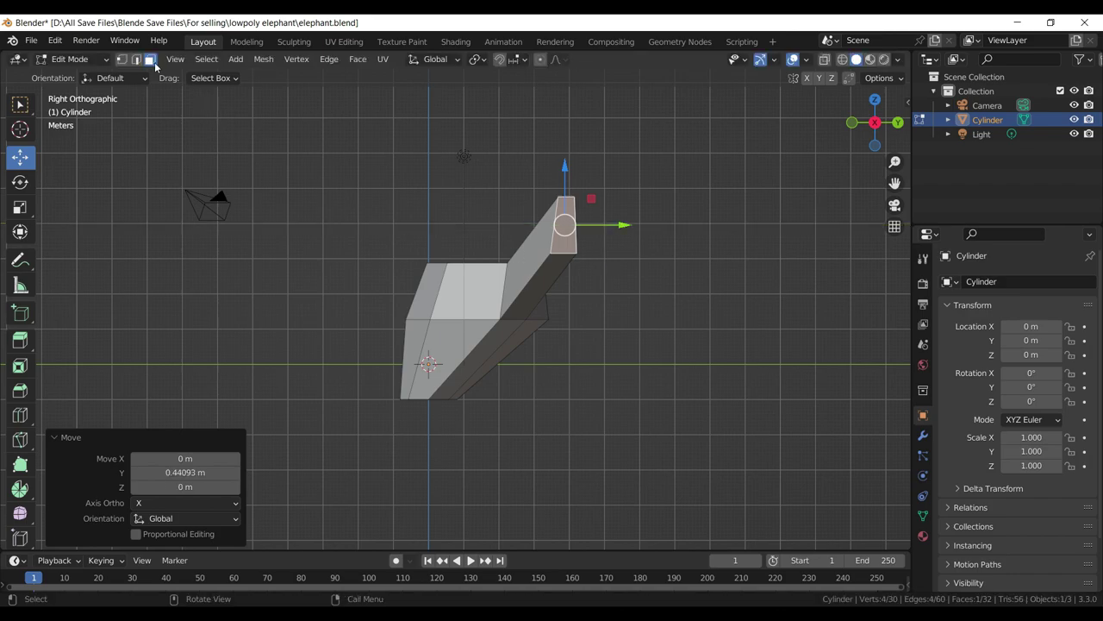
- Push the extension's tip edge outward and reposition the tip face along X and Z
{"action": "left_click", "coordinate": [136, 60]}
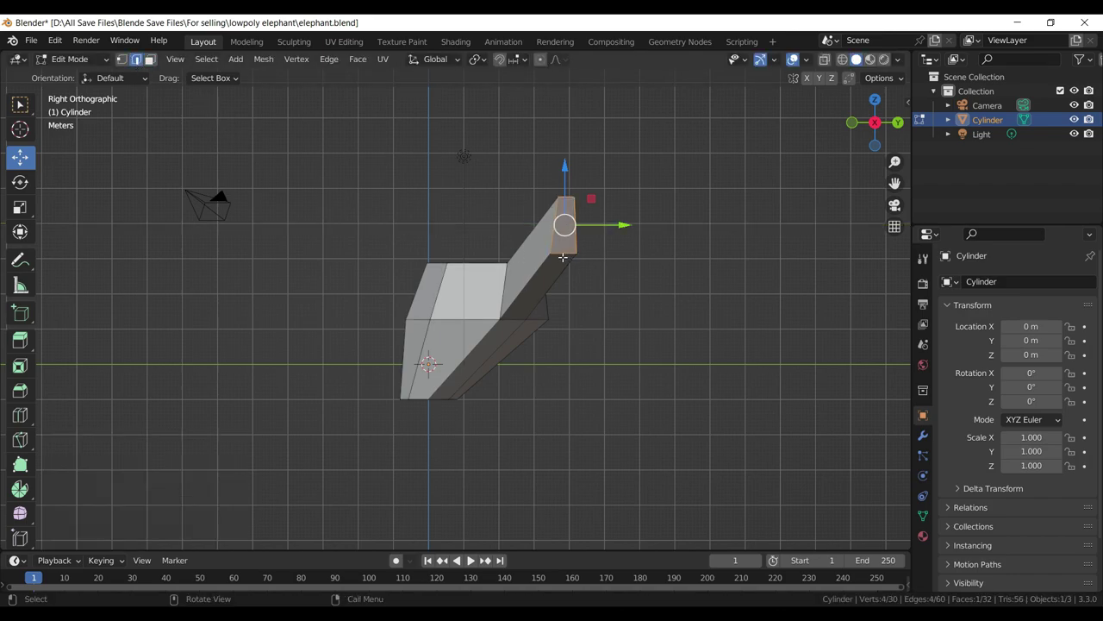
{"action": "left_click", "coordinate": [562, 253]}
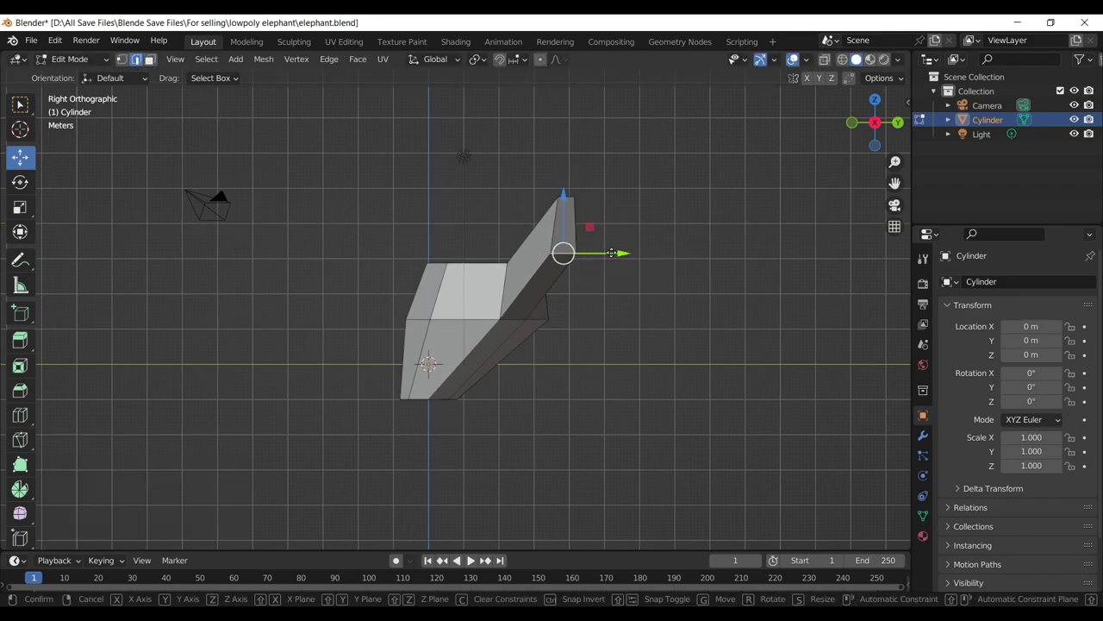
{"action": "left_click_drag", "start_coordinate": [611, 252], "coordinate": [653, 253]}
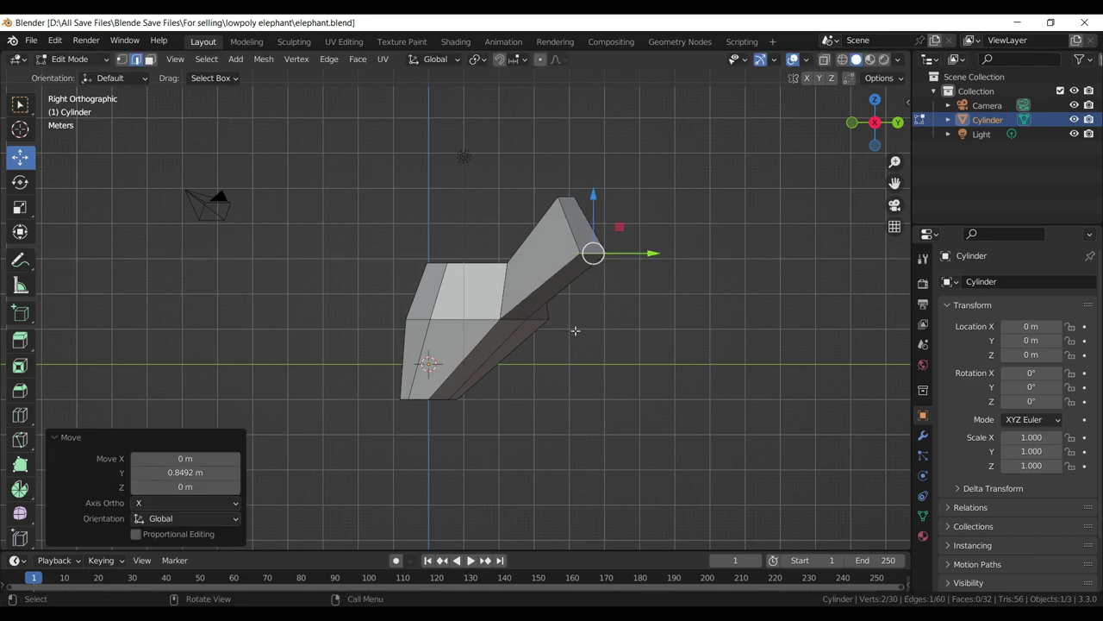
{"action": "left_click_drag", "start_coordinate": [576, 331], "coordinate": [748, 269]}
{"action": "left_click", "coordinate": [842, 59]}
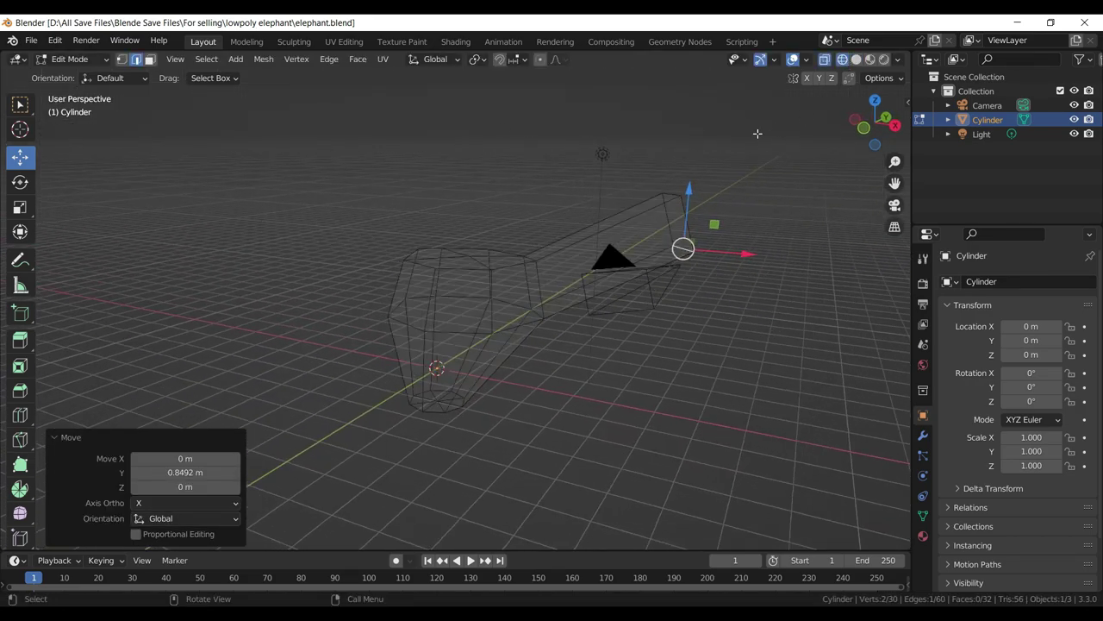
{"action": "left_click_drag", "start_coordinate": [758, 131], "coordinate": [661, 309]}
{"action": "key", "text": "KP_1"}
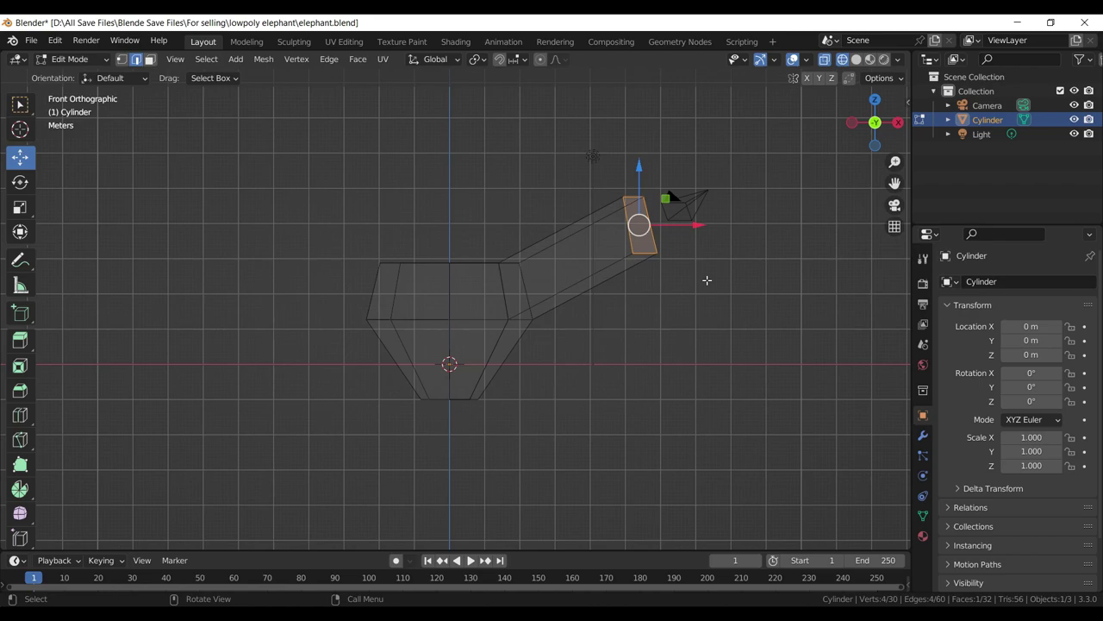
{"action": "left_click_drag", "start_coordinate": [701, 224], "coordinate": [633, 241]}
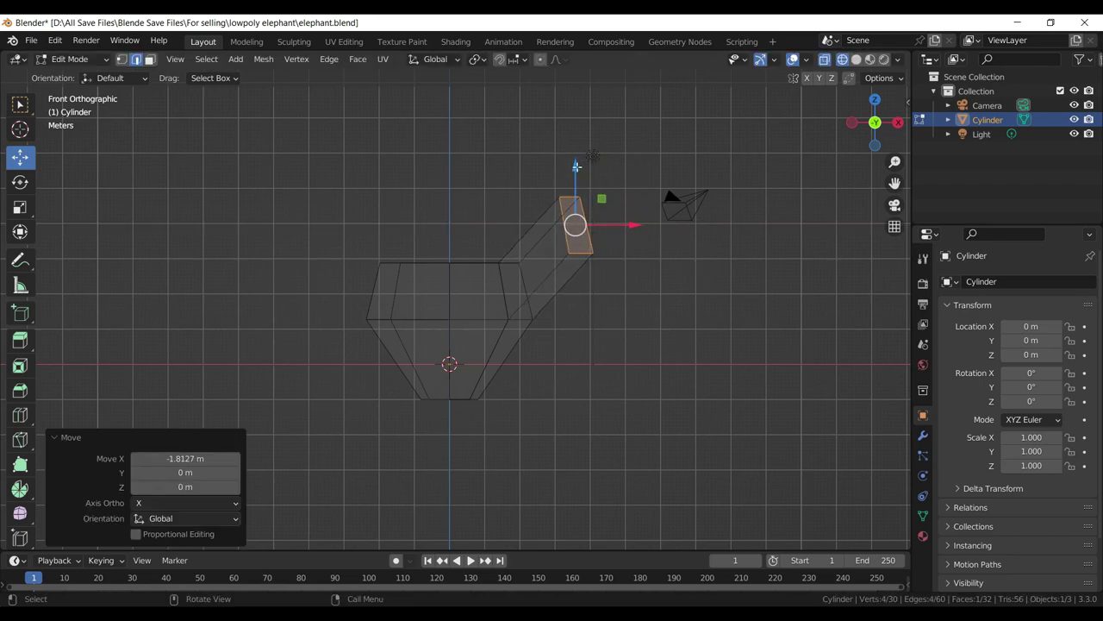
{"action": "left_click_drag", "start_coordinate": [575, 167], "coordinate": [580, 195]}
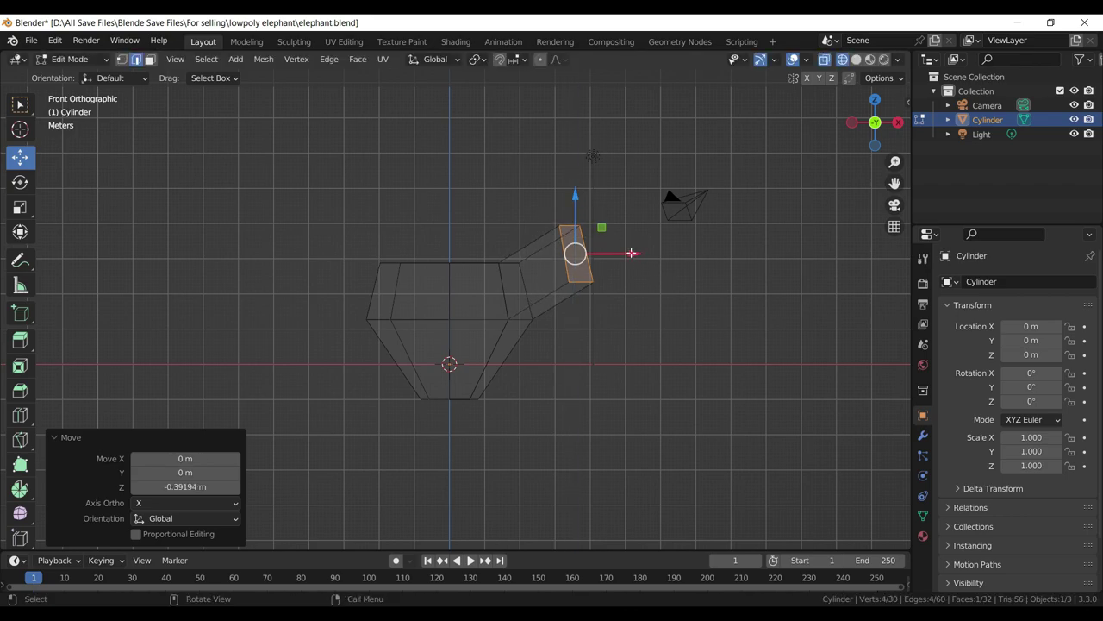
{"action": "left_click_drag", "start_coordinate": [631, 253], "coordinate": [643, 252]}
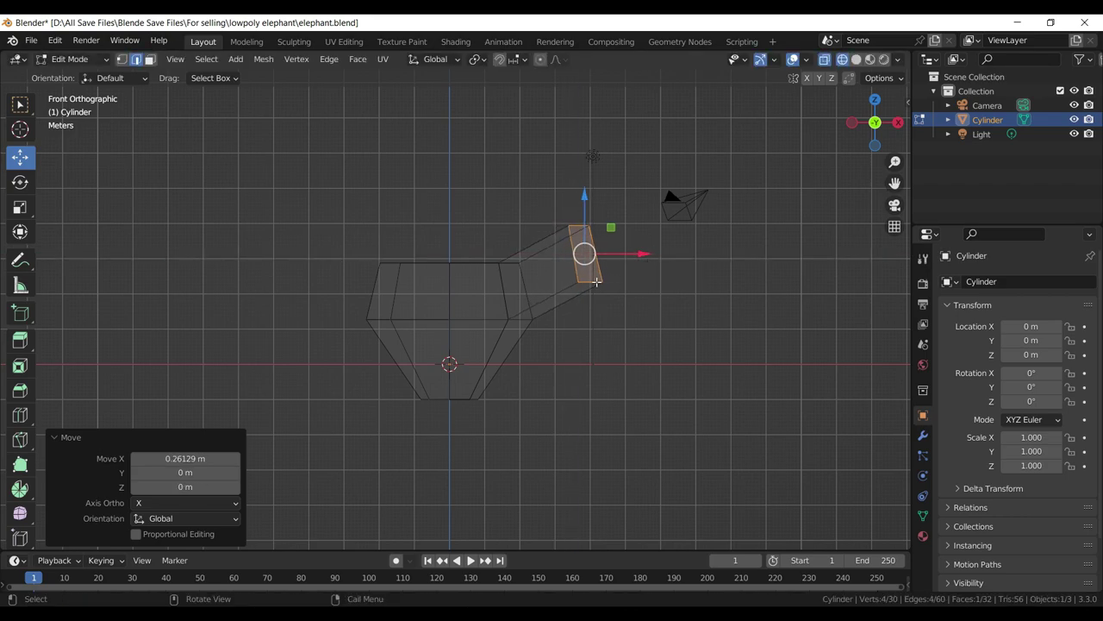
- Slide an edge near the tip and raise the base edge by 0.53302 m
{"action": "left_click", "coordinate": [596, 281]}
{"action": "key", "text": "g"}
{"action": "key", "text": "g"}
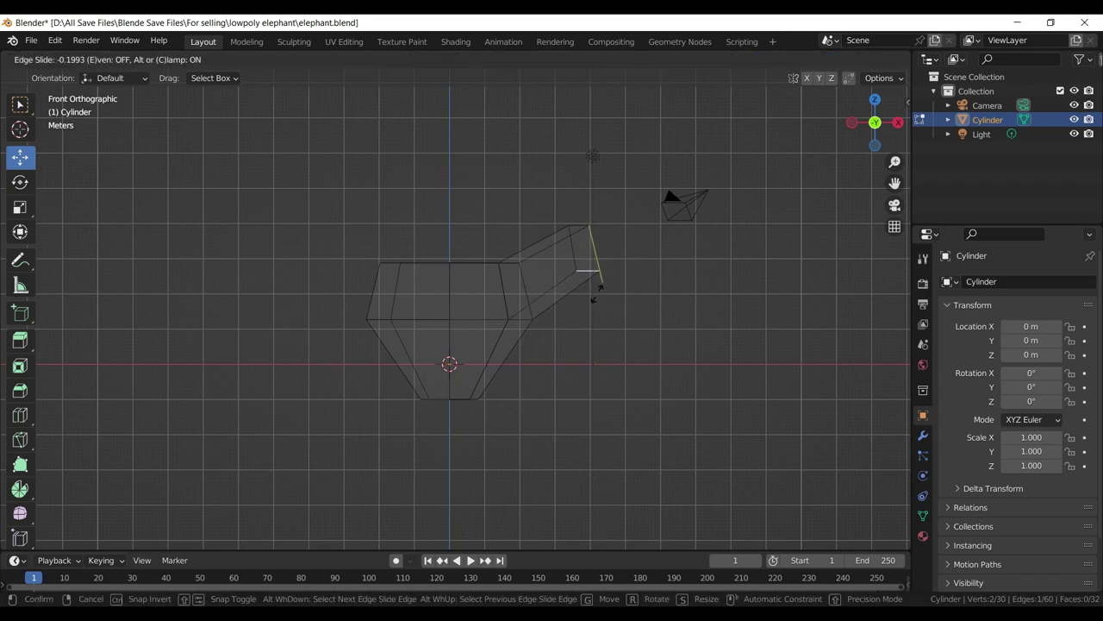
{"action": "left_click", "coordinate": [583, 244]}
{"action": "left_click", "coordinate": [506, 261]}
{"action": "scroll", "scroll_direction": "up", "scroll_amount": 3}
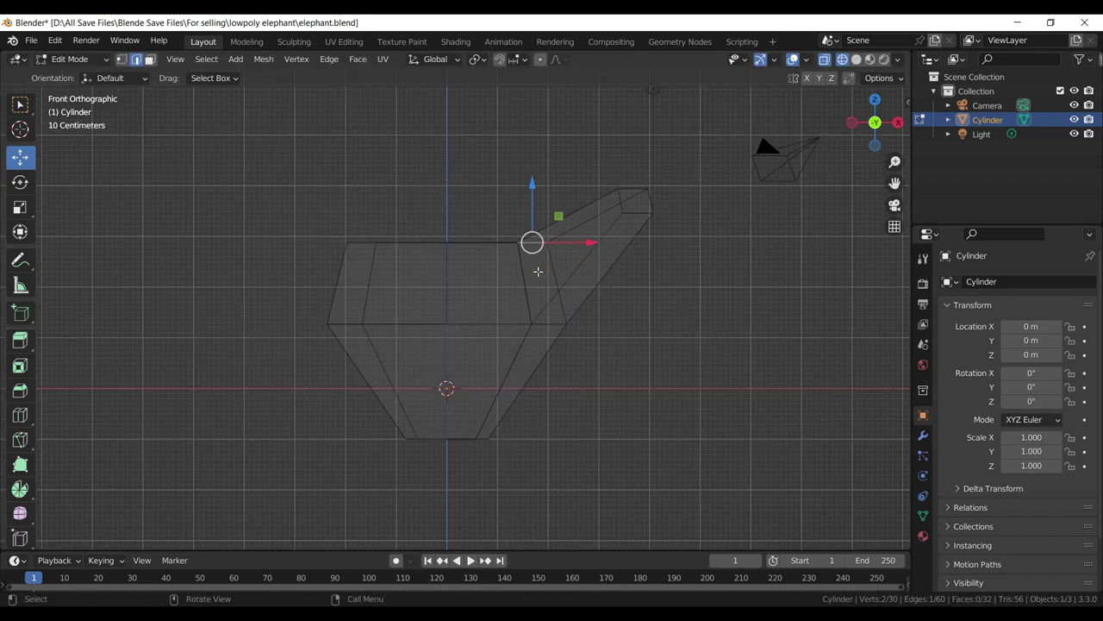
{"action": "key", "text": "g"}
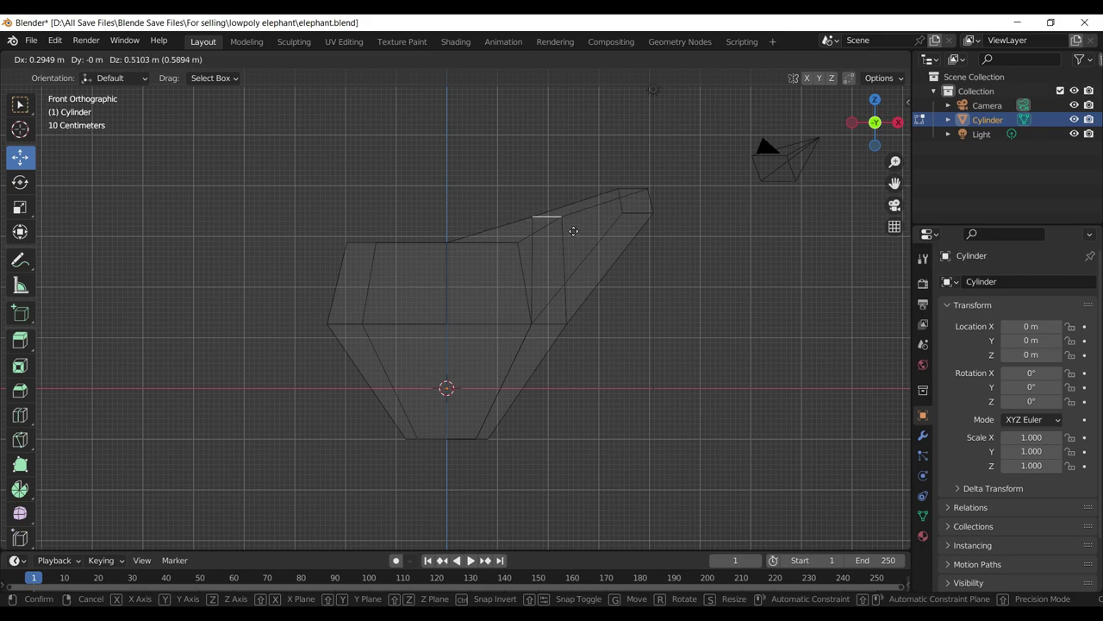
{"action": "left_click", "coordinate": [573, 230]}
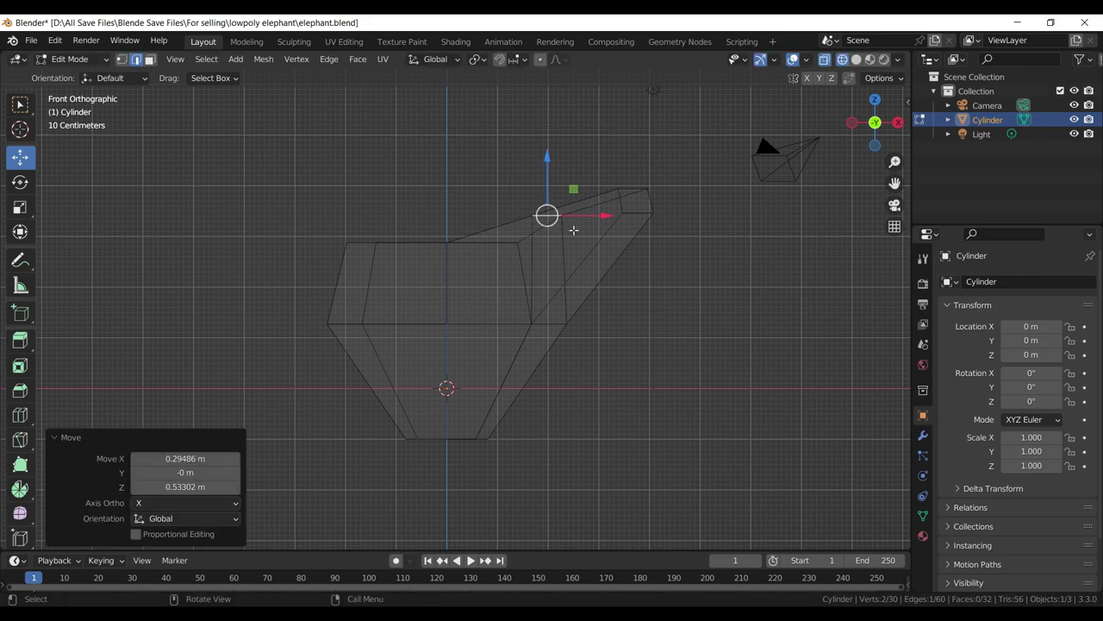
{"action": "left_click", "coordinate": [120, 60]}
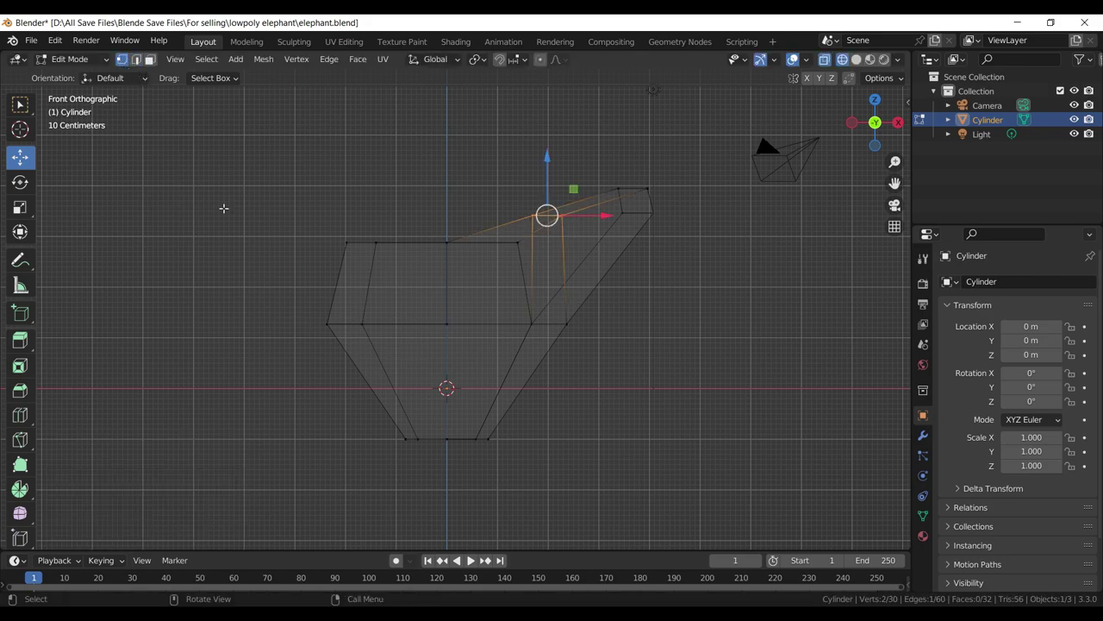
- Delete the vertices of the mesh's left half
{"action": "left_click_drag", "start_coordinate": [258, 193], "coordinate": [425, 536]}
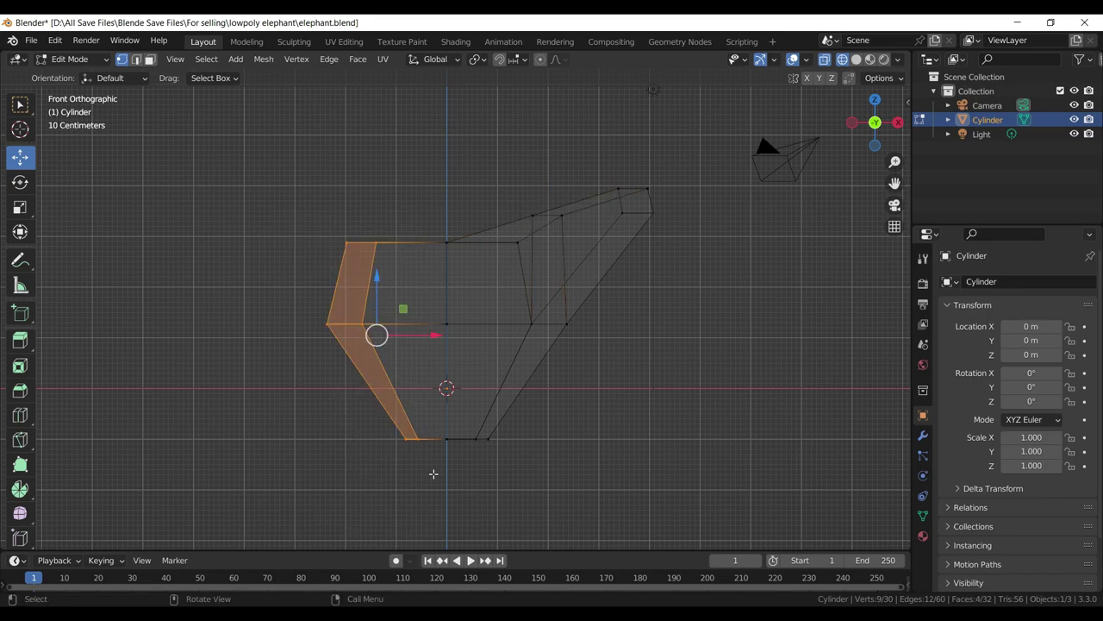
{"action": "key", "text": "x"}
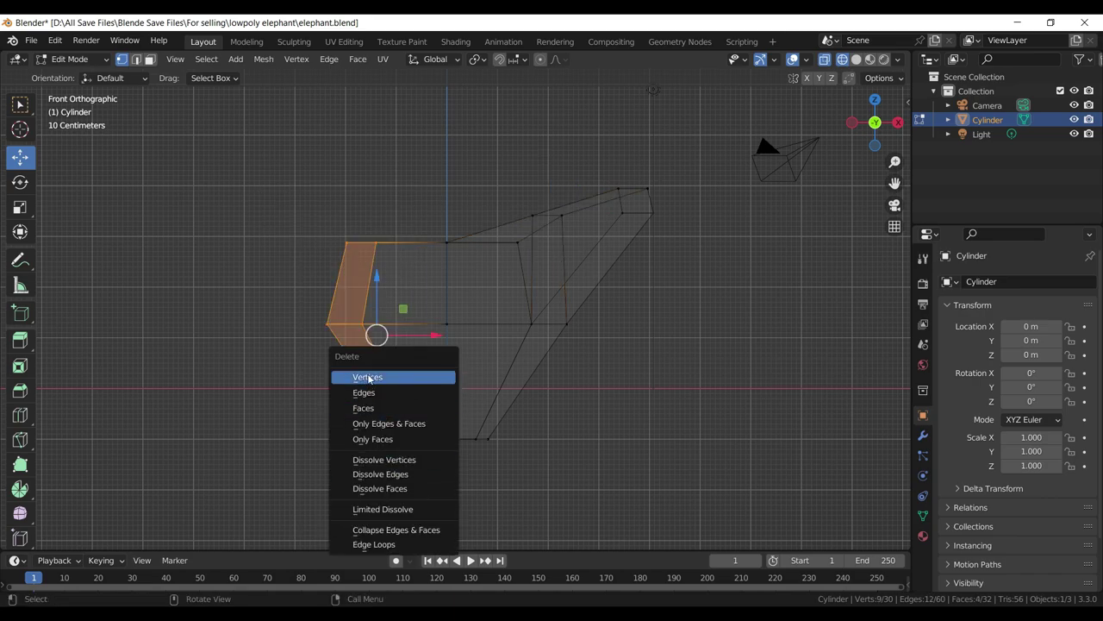
{"action": "left_click", "coordinate": [369, 376]}
- Add a Mirror modifier with Clipping enabled and preview it in solid shading
{"action": "left_click", "coordinate": [923, 435]}
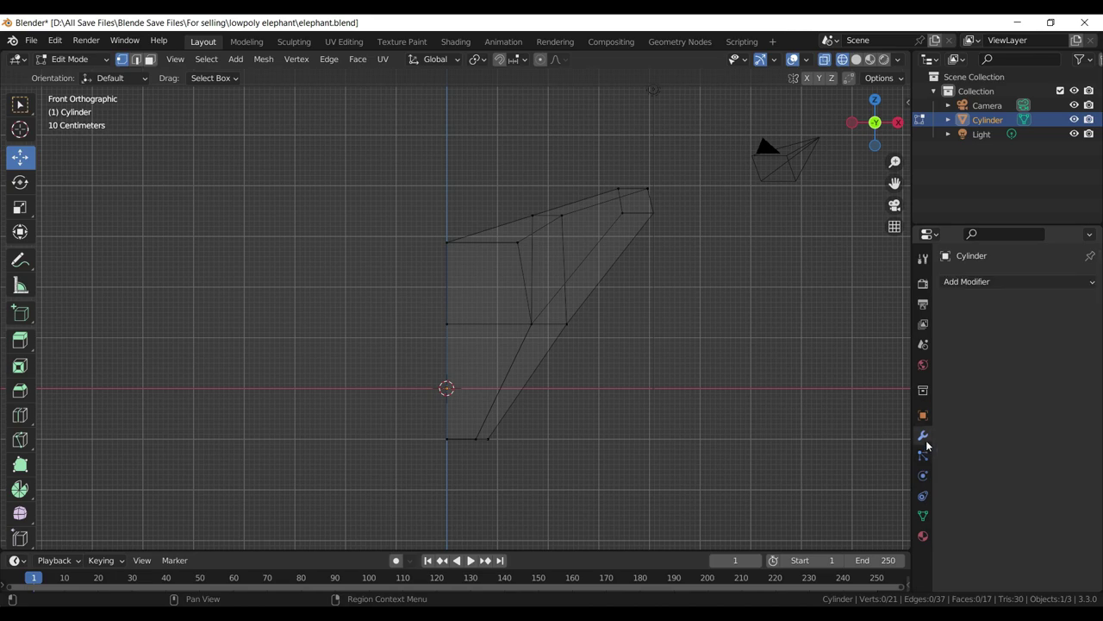
{"action": "left_click", "coordinate": [1023, 281]}
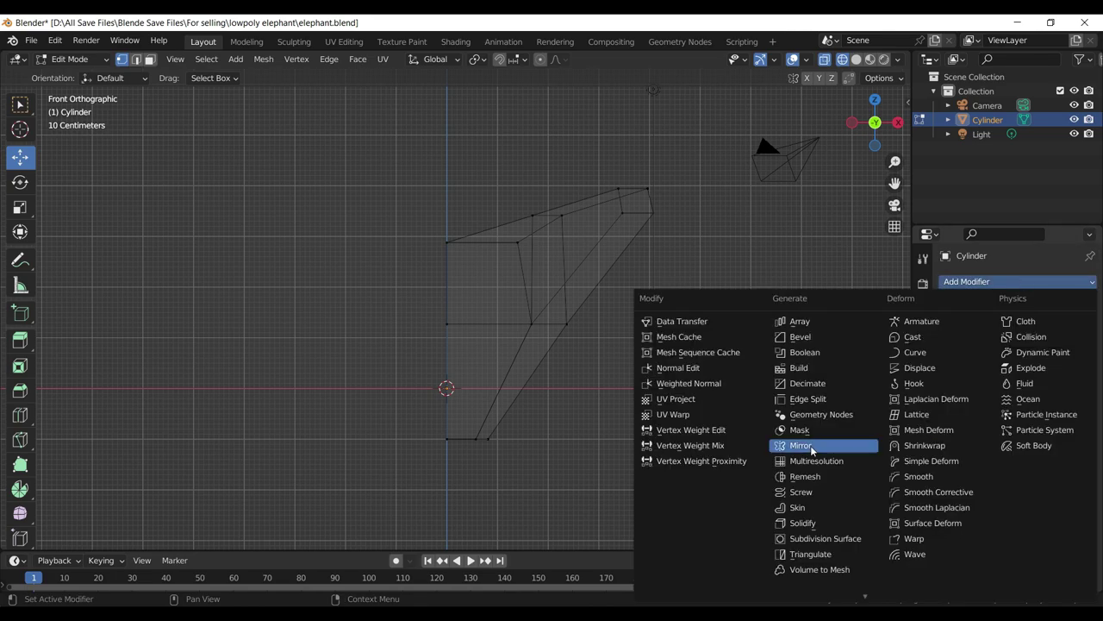
{"action": "left_click", "coordinate": [810, 445]}
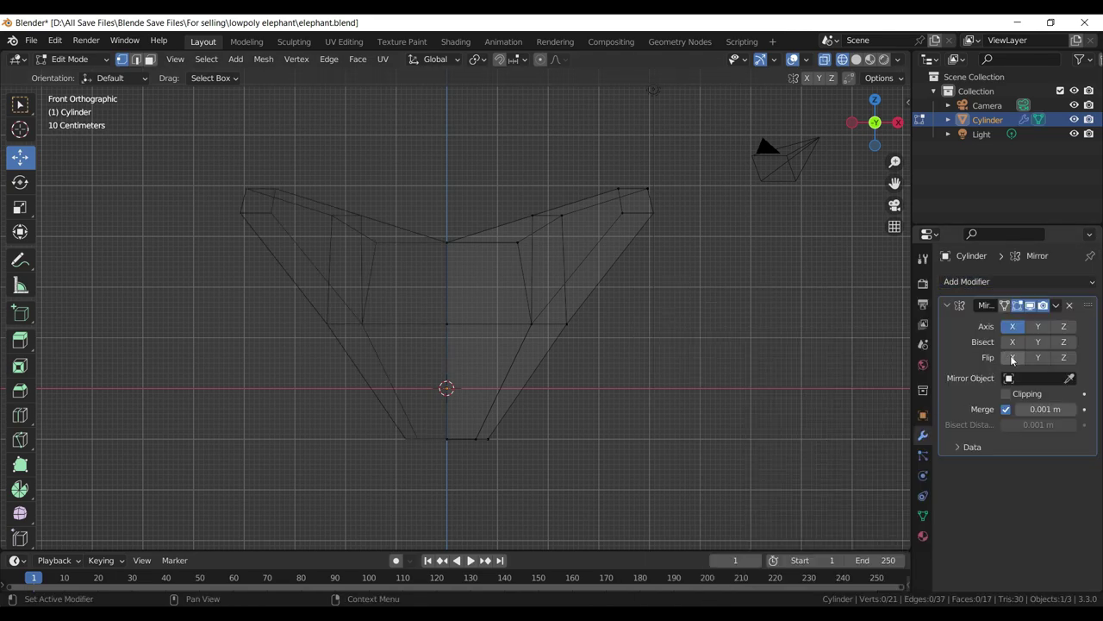
{"action": "left_click", "coordinate": [1005, 393]}
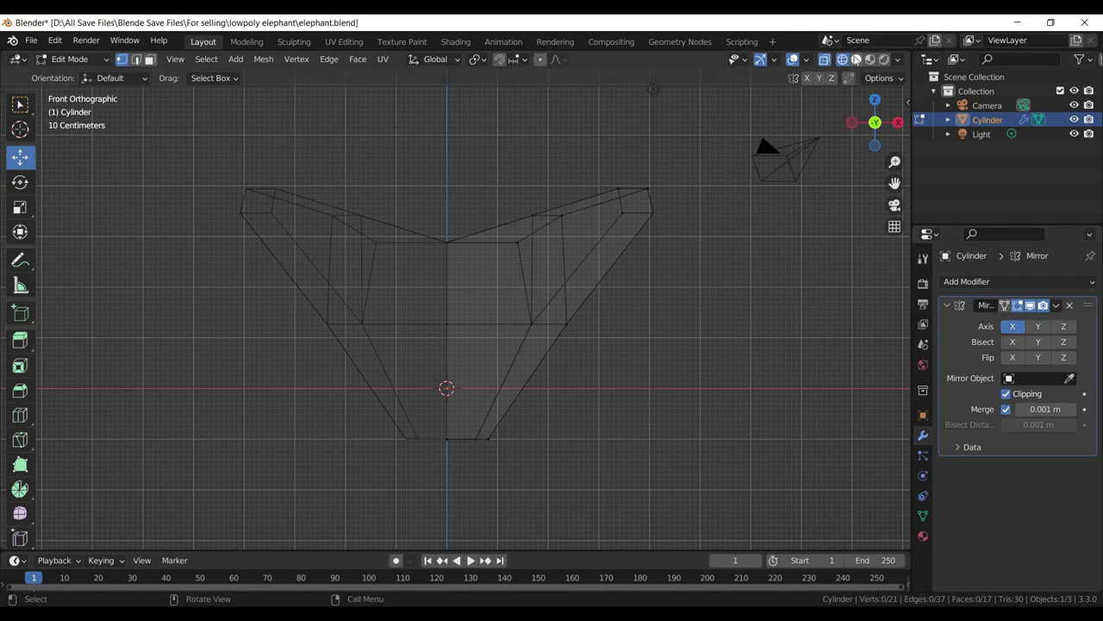
{"action": "left_click", "coordinate": [855, 62]}
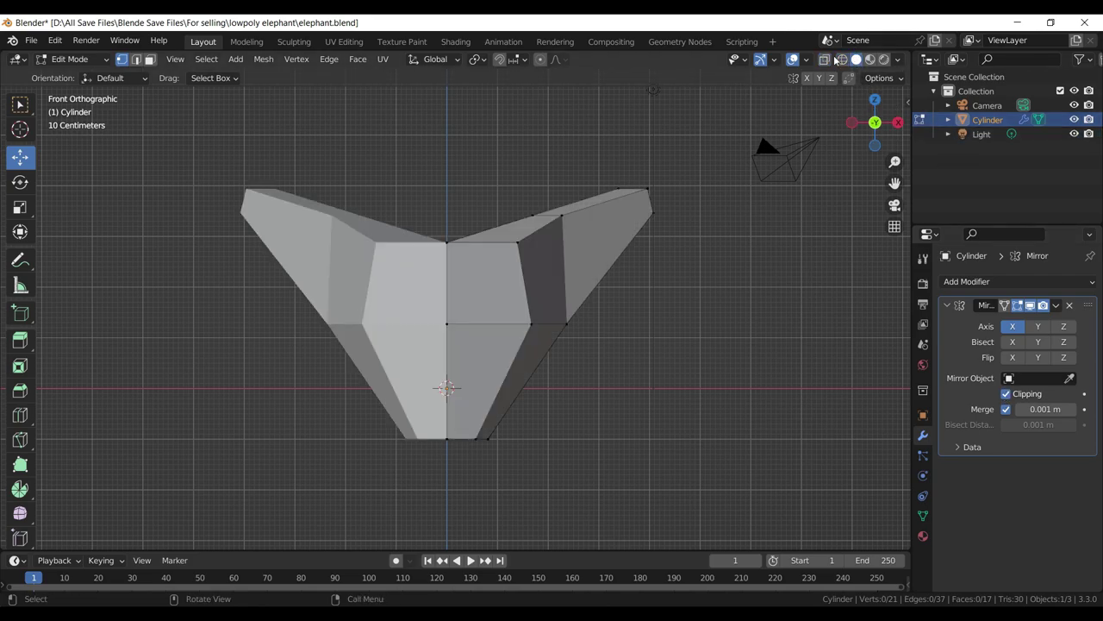
{"action": "left_click", "coordinate": [841, 61]}
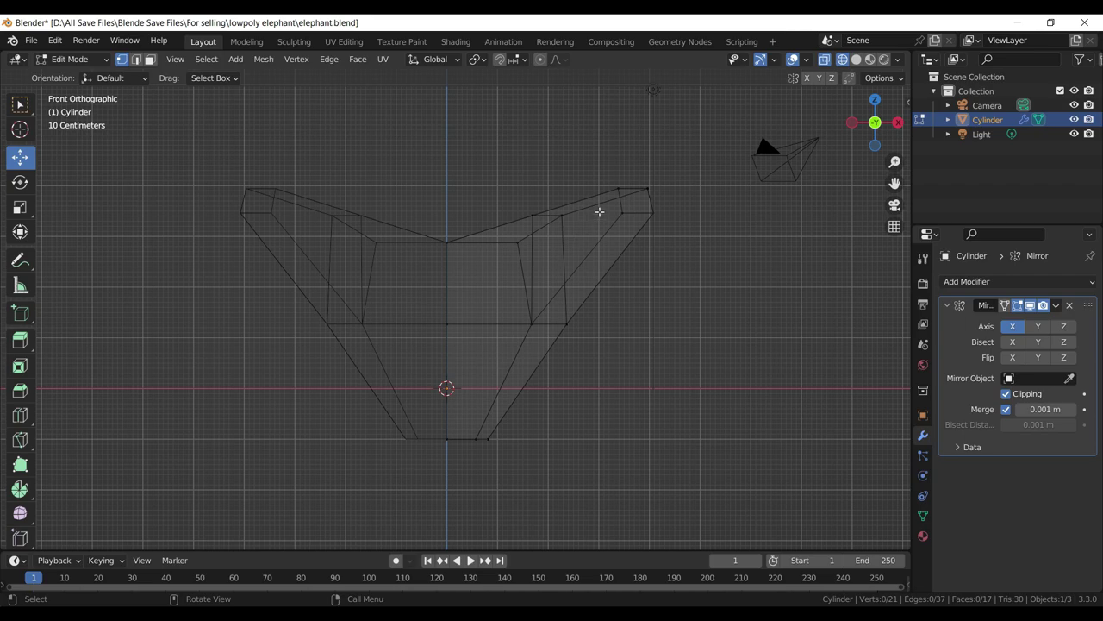
- Add an edge loop near the tip and select the outer top corner face
{"action": "key", "text": "ctrl+r"}
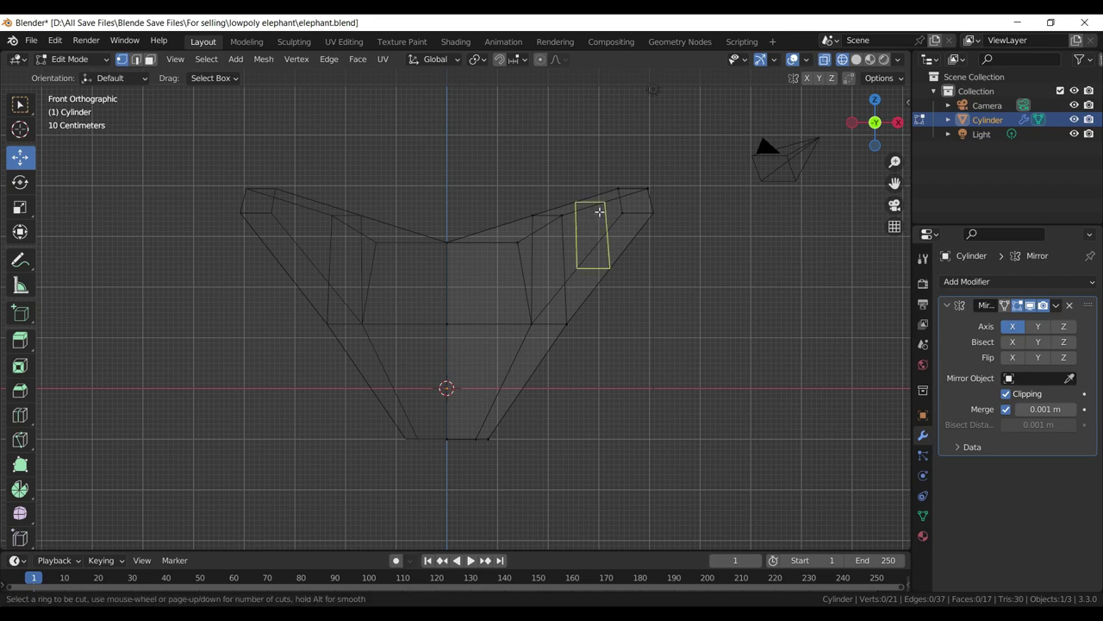
{"action": "left_click", "coordinate": [599, 211]}
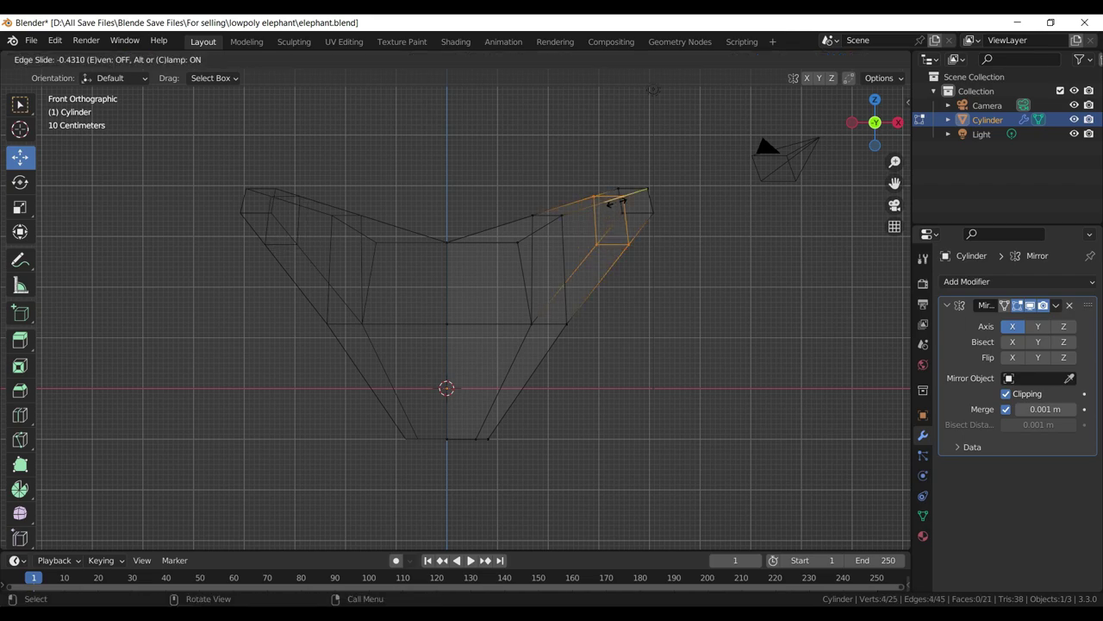
{"action": "left_click", "coordinate": [614, 202]}
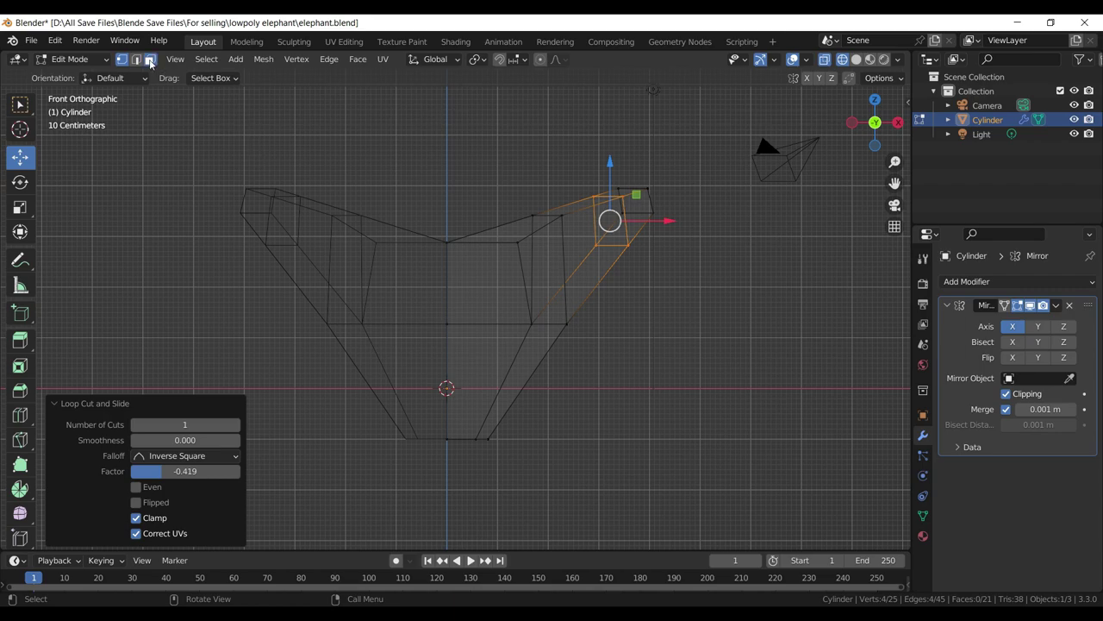
{"action": "left_click", "coordinate": [149, 59]}
{"action": "left_click", "coordinate": [622, 226]}
{"action": "left_click_drag", "start_coordinate": [622, 227], "coordinate": [699, 272]}
{"action": "key", "text": "KP_1"}
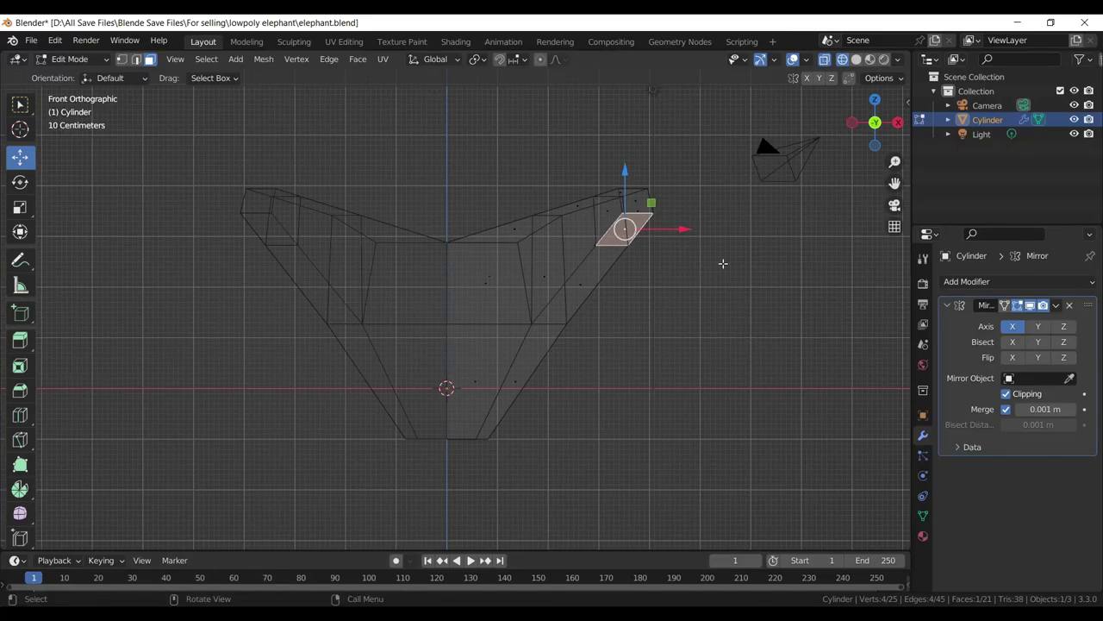
- Extrude the corner face into an arm with its tip scaled to 0.337, and save elephant.blend
{"action": "key", "text": "e"}
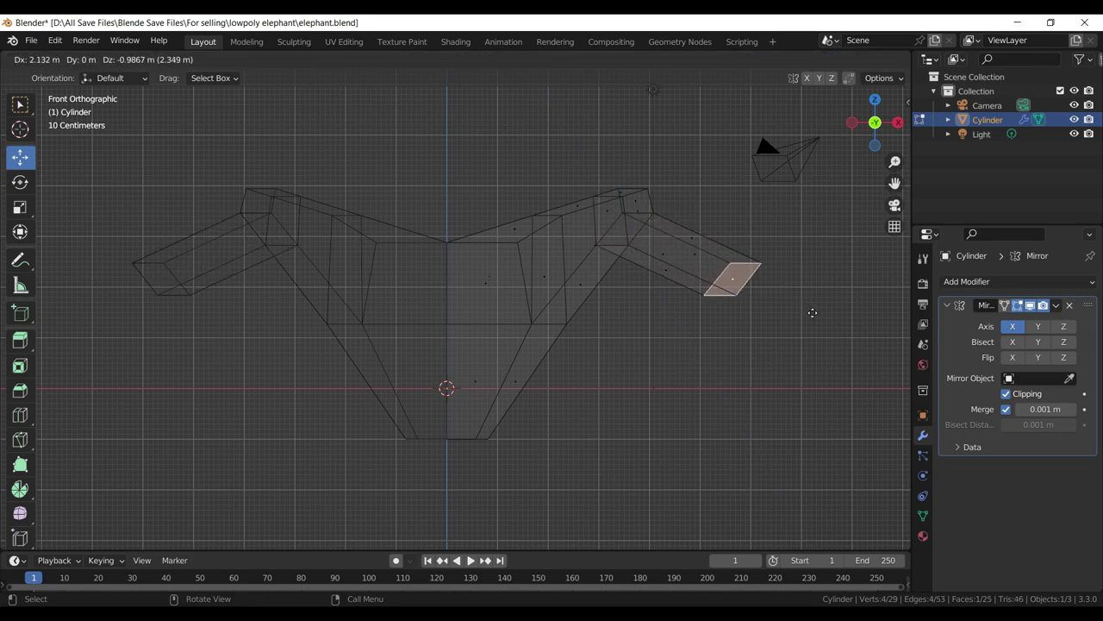
{"action": "left_click", "coordinate": [812, 312]}
{"action": "key", "text": "s"}
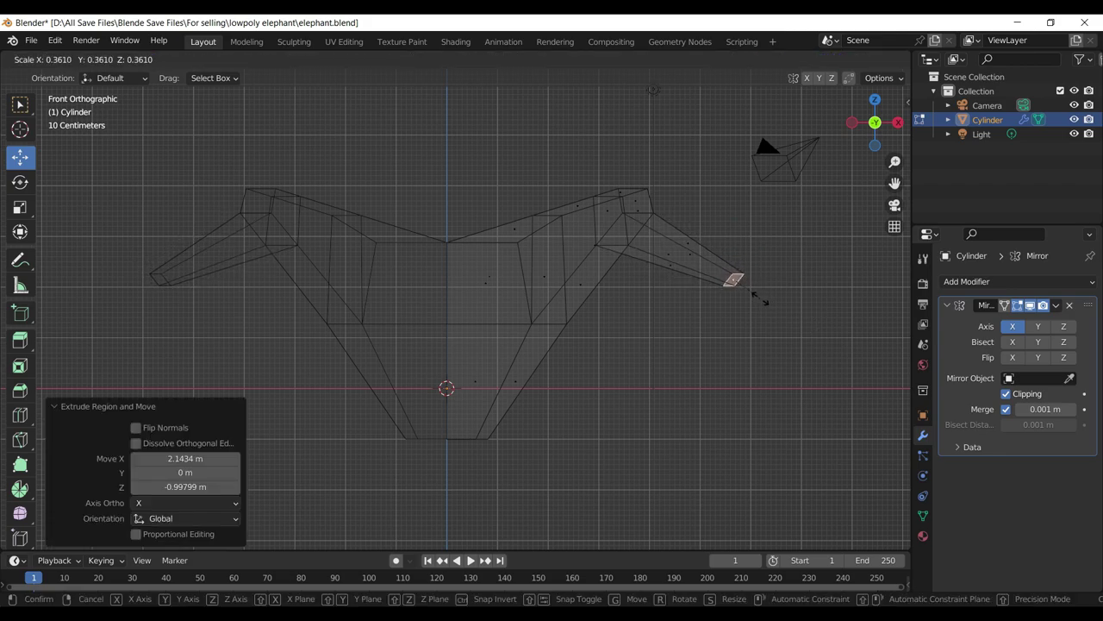
{"action": "left_click", "coordinate": [758, 297]}
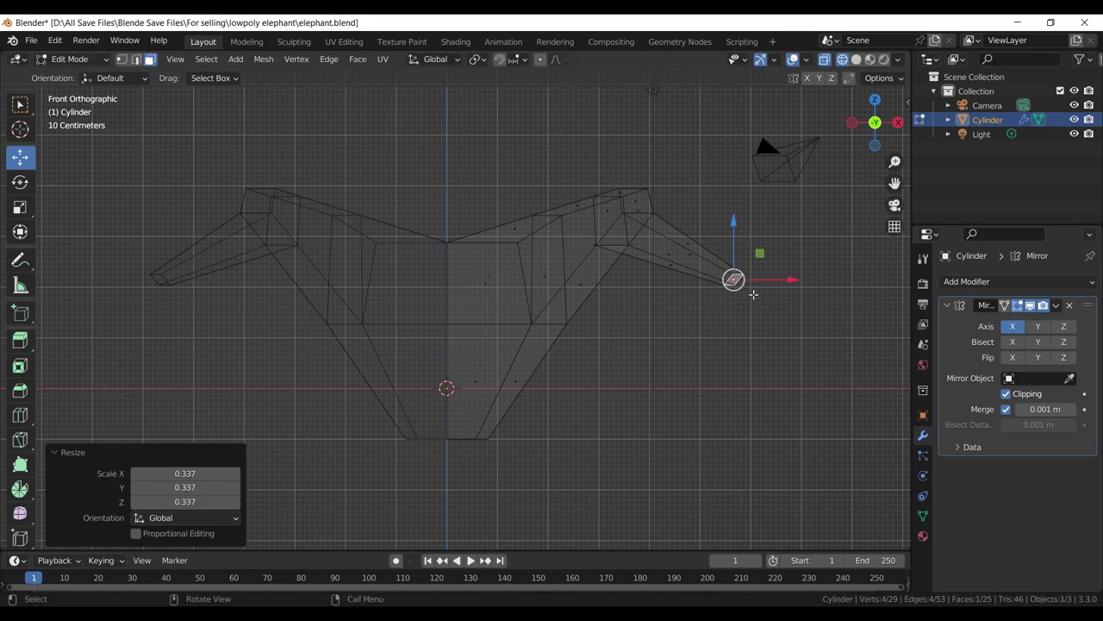
{"action": "key", "text": "g"}
{"action": "left_click", "coordinate": [755, 286]}
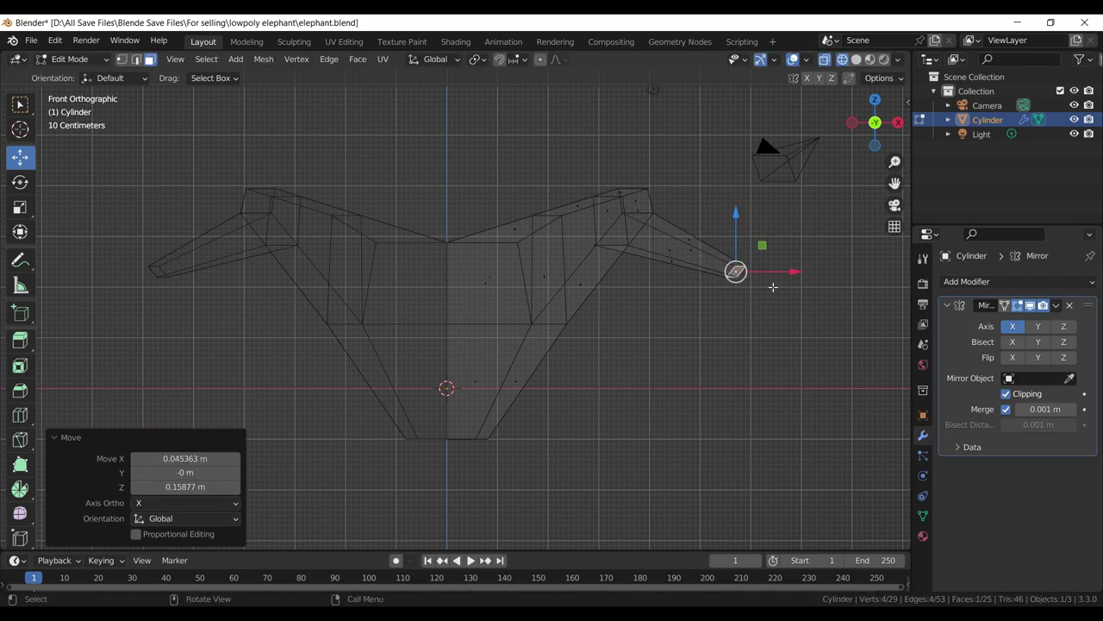
{"action": "key", "text": "g"}
{"action": "left_click", "coordinate": [784, 287]}
{"action": "key", "text": "ctrl+s"}
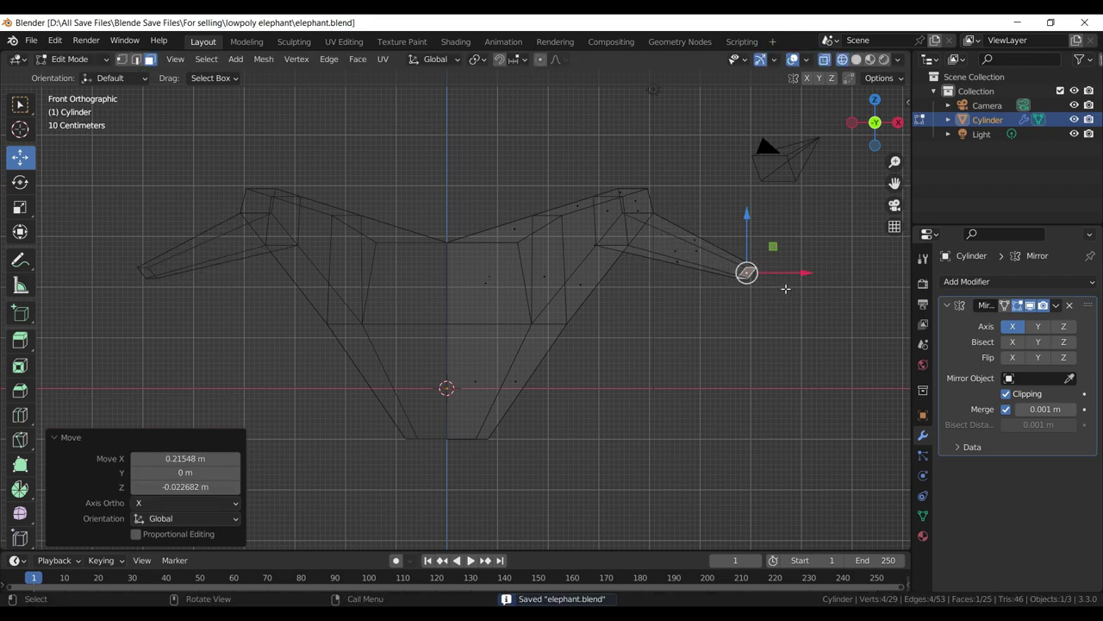
{"action": "key", "text": "KP_3"}
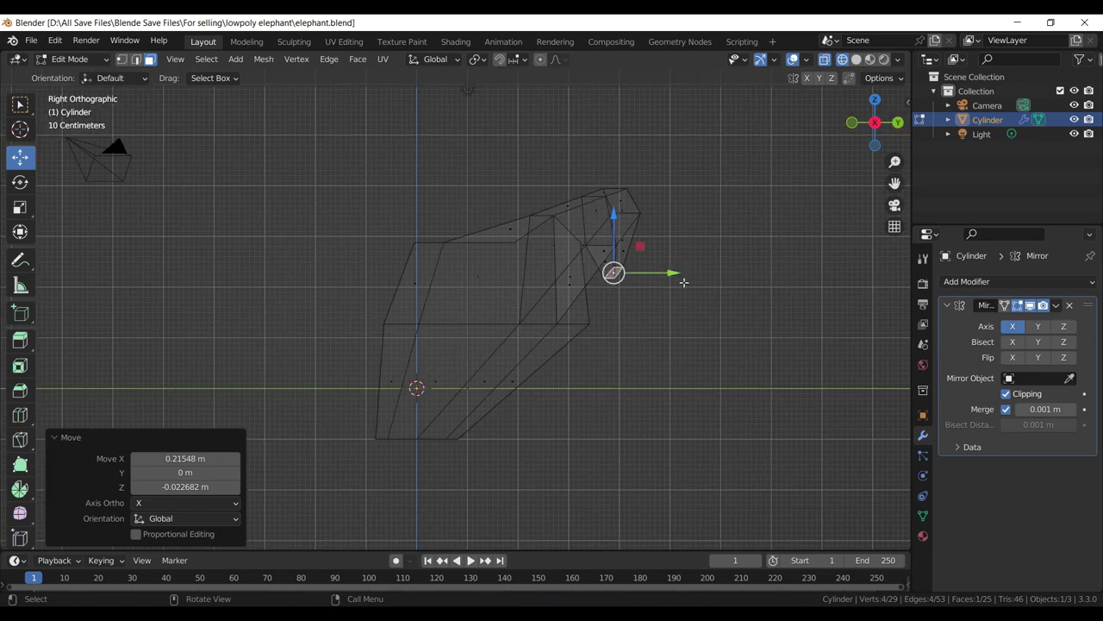
- Swing the trunk tip forward along Y and move the edge joining trunk and head
{"action": "left_click_drag", "start_coordinate": [676, 274], "coordinate": [787, 272]}
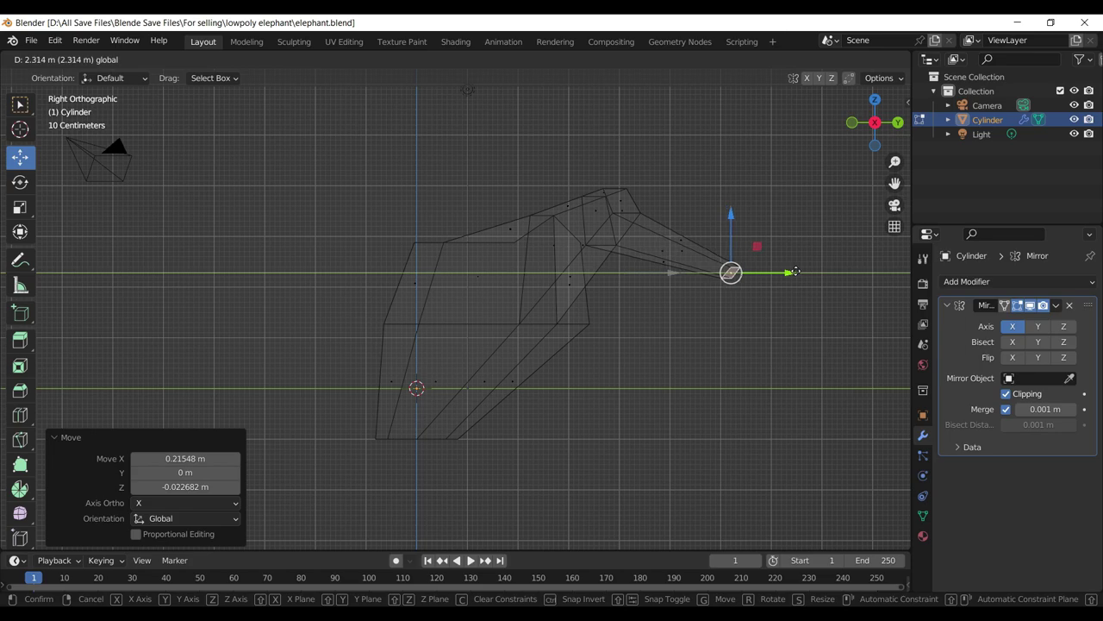
{"action": "left_click_drag", "start_coordinate": [787, 272], "coordinate": [801, 272]}
{"action": "left_click", "coordinate": [628, 210]}
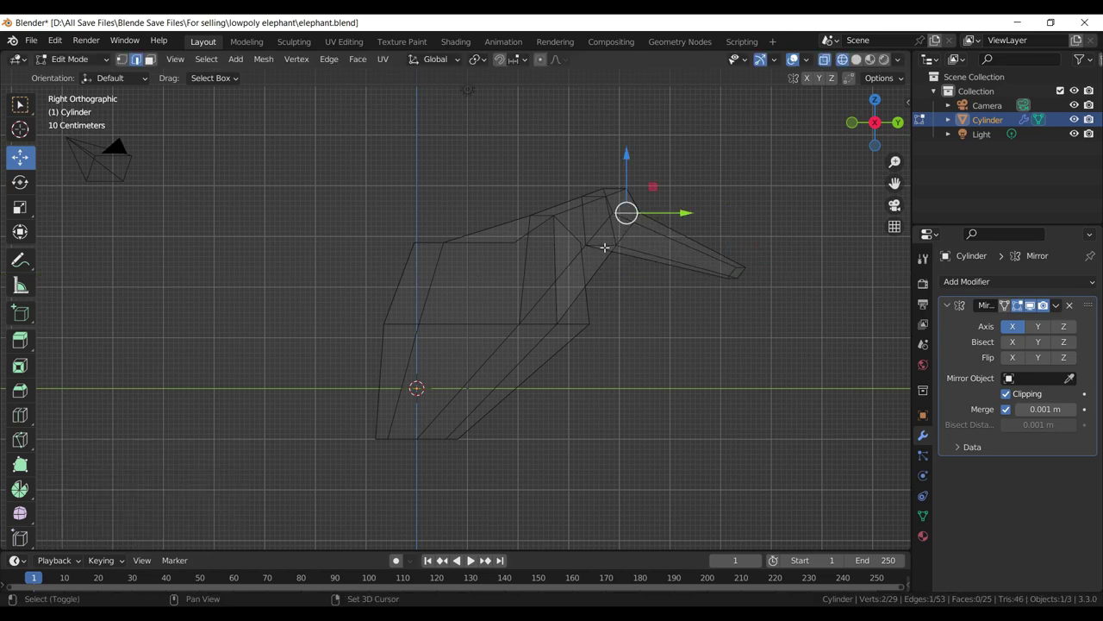
{"action": "left_click", "coordinate": [602, 246]}
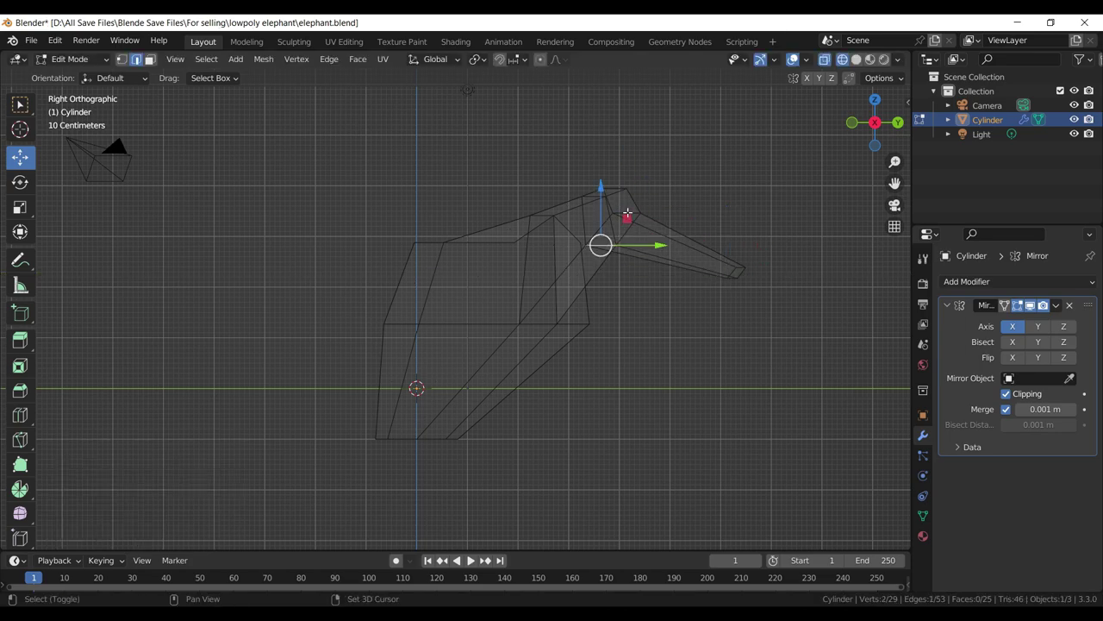
{"action": "key", "text": "g"}
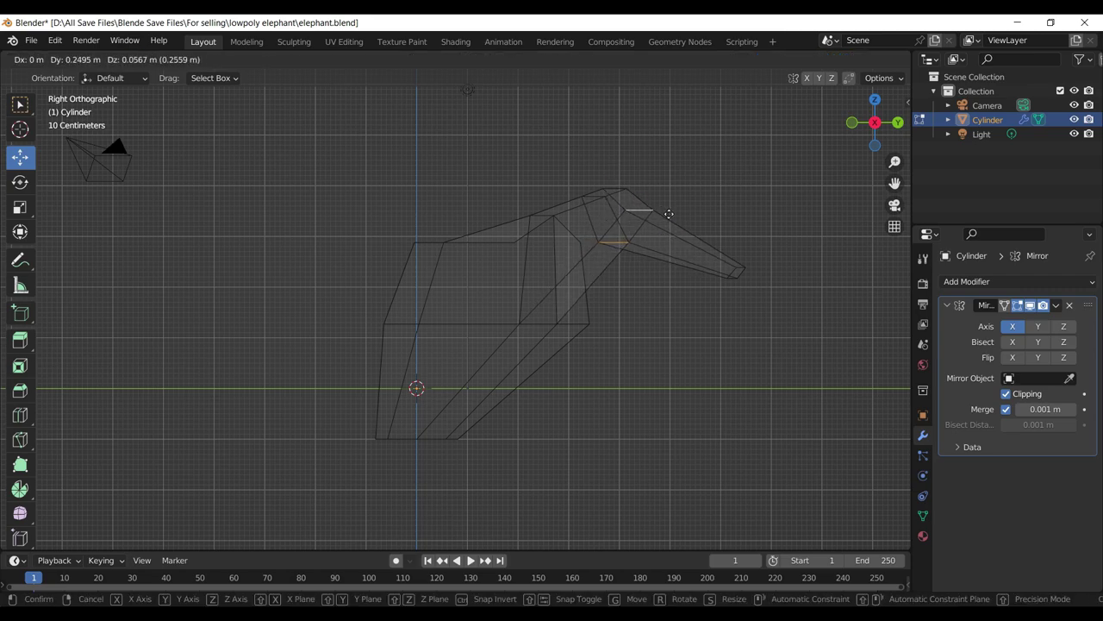
{"action": "left_click", "coordinate": [668, 217]}
- In perspective view, select an edge and a point at the trunk base
{"action": "left_click_drag", "start_coordinate": [707, 285], "coordinate": [814, 104]}
{"action": "left_click", "coordinate": [626, 249]}
{"action": "left_click", "coordinate": [612, 272]}
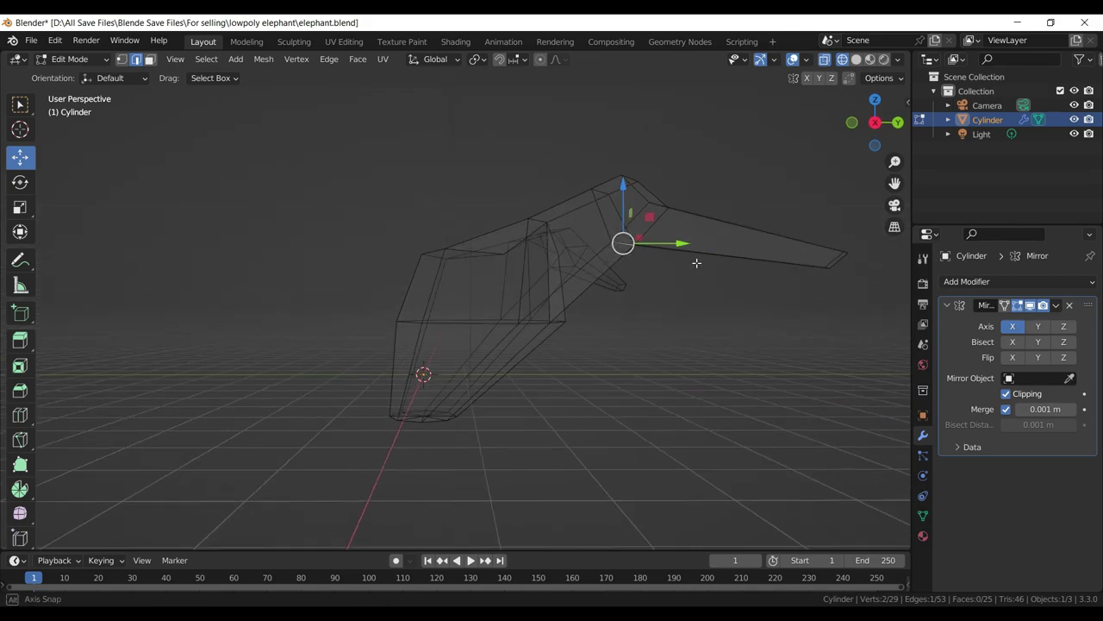
- In solid shading, raise the selected vertex by 0.15988 m
{"action": "left_click", "coordinate": [856, 59]}
{"action": "left_click_drag", "start_coordinate": [642, 258], "coordinate": [655, 298]}
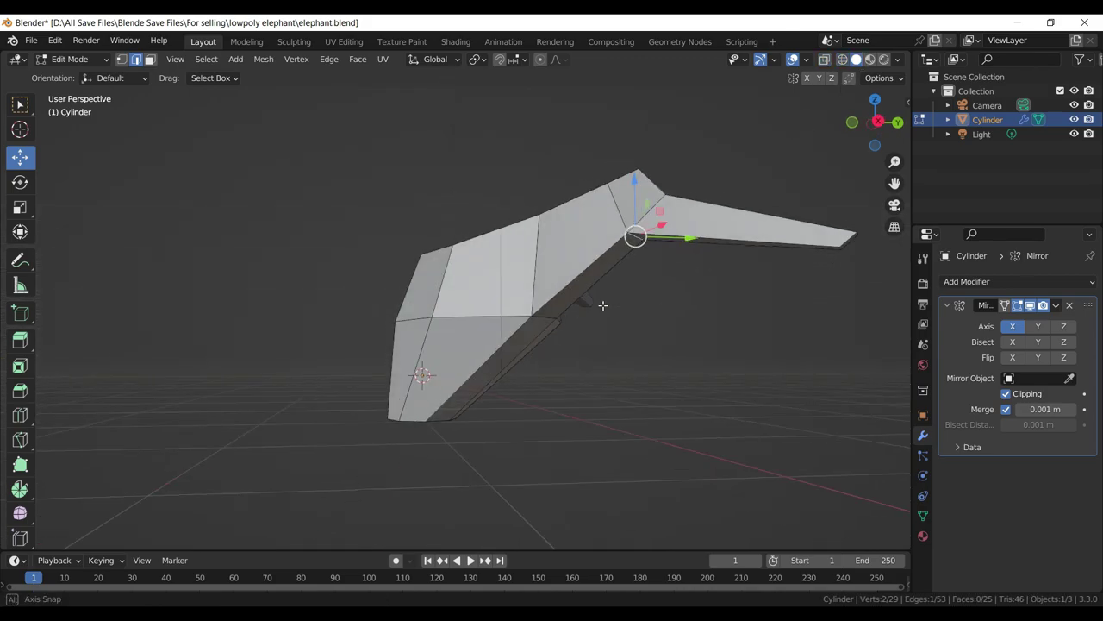
{"action": "left_click_drag", "start_coordinate": [633, 178], "coordinate": [635, 168]}
{"action": "left_click_drag", "start_coordinate": [655, 294], "coordinate": [646, 247]}
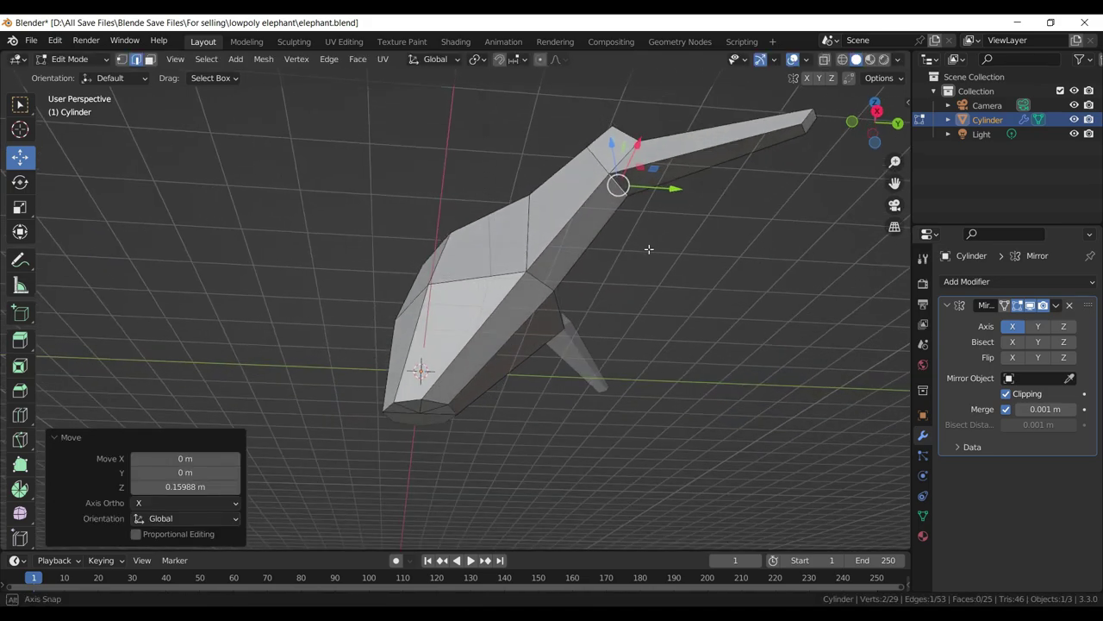
- Add a centred lengthwise loop cut through head and trunk, then select one of its vertices
{"action": "key", "text": "ctrl+r"}
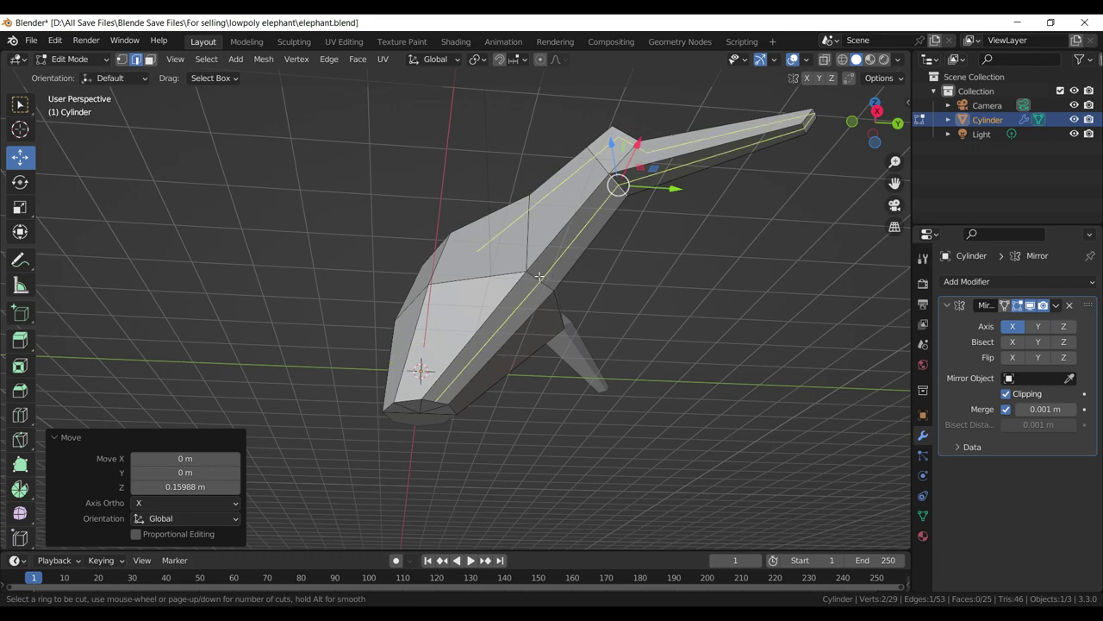
{"action": "left_click", "coordinate": [539, 276]}
{"action": "right_click", "coordinate": [618, 184]}
{"action": "key", "text": "1"}
{"action": "left_click", "coordinate": [618, 184]}
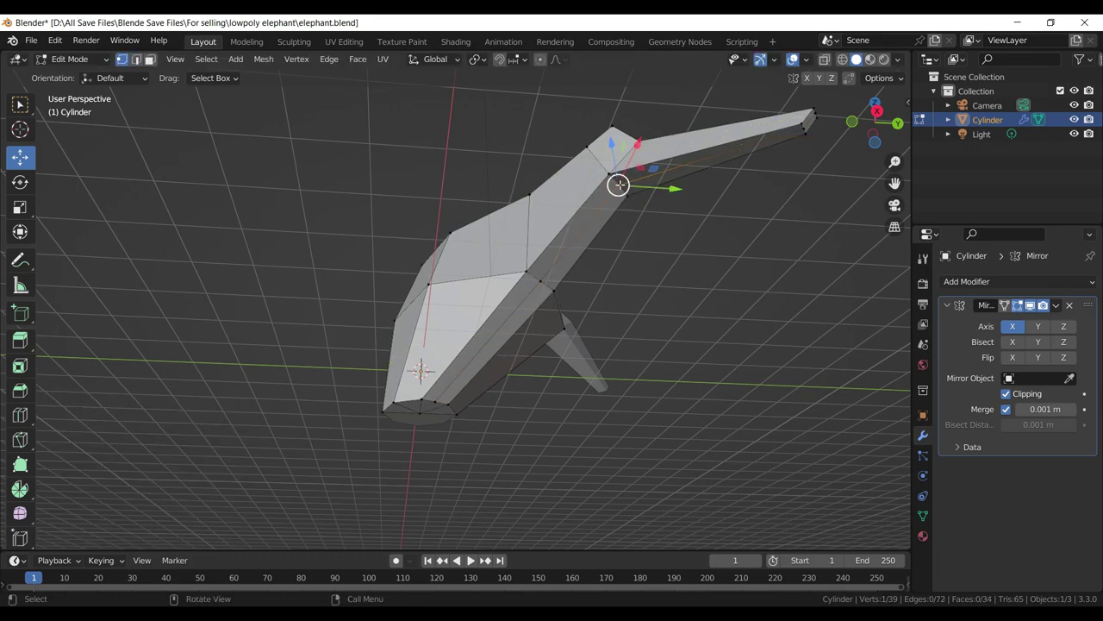
{"action": "left_click_drag", "start_coordinate": [618, 184], "coordinate": [715, 285]}
{"action": "left_click_drag", "start_coordinate": [690, 374], "coordinate": [603, 266]}
- Pull the ear vertex out from the head and reposition it in front view
{"action": "key", "text": "g"}
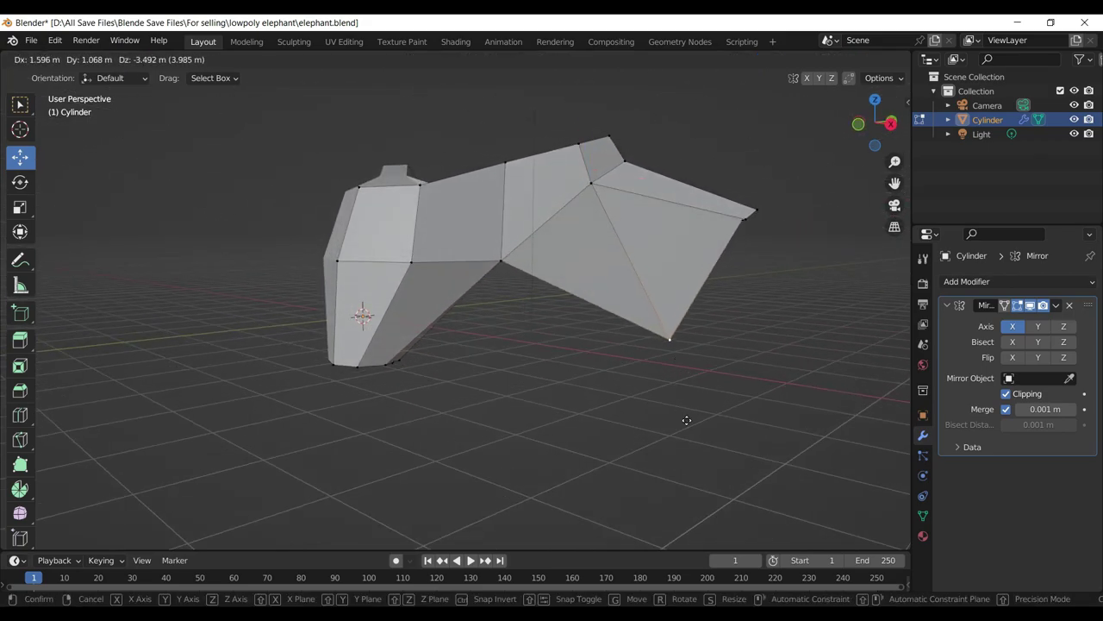
{"action": "left_click", "coordinate": [695, 437]}
{"action": "key", "text": "KP_1"}
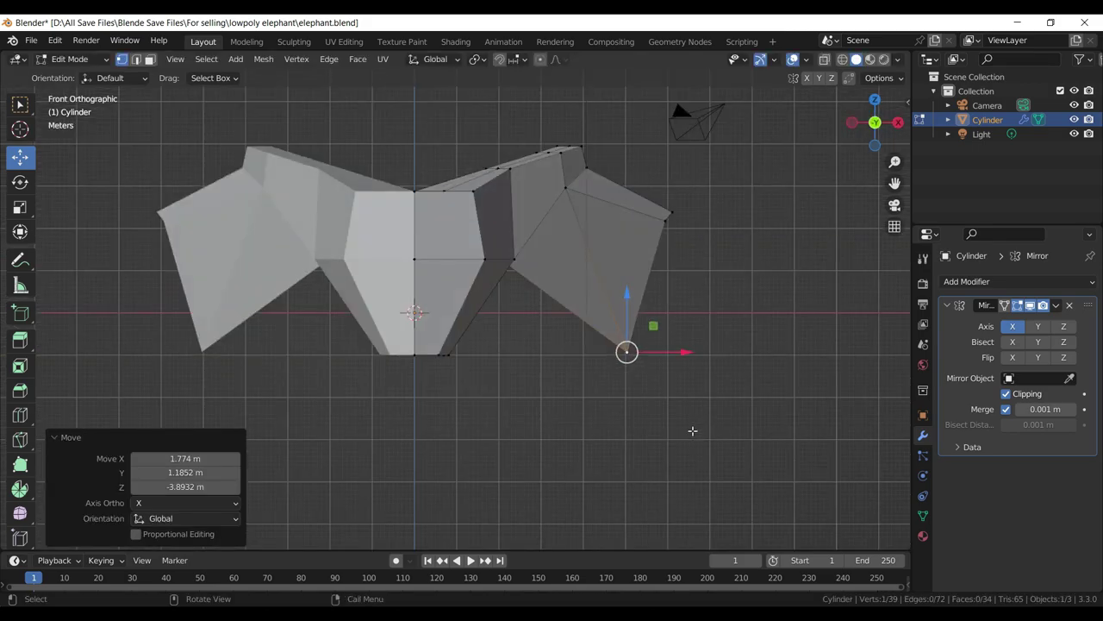
{"action": "key", "text": "g"}
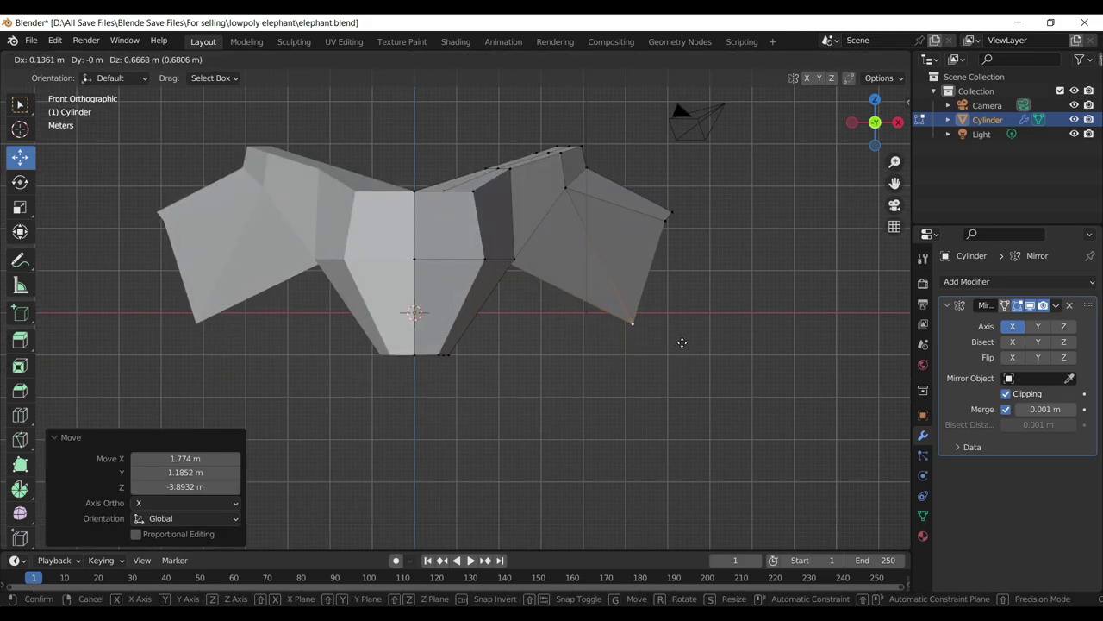
{"action": "left_click", "coordinate": [690, 338]}
{"action": "left_click_drag", "start_coordinate": [658, 348], "coordinate": [687, 334]}
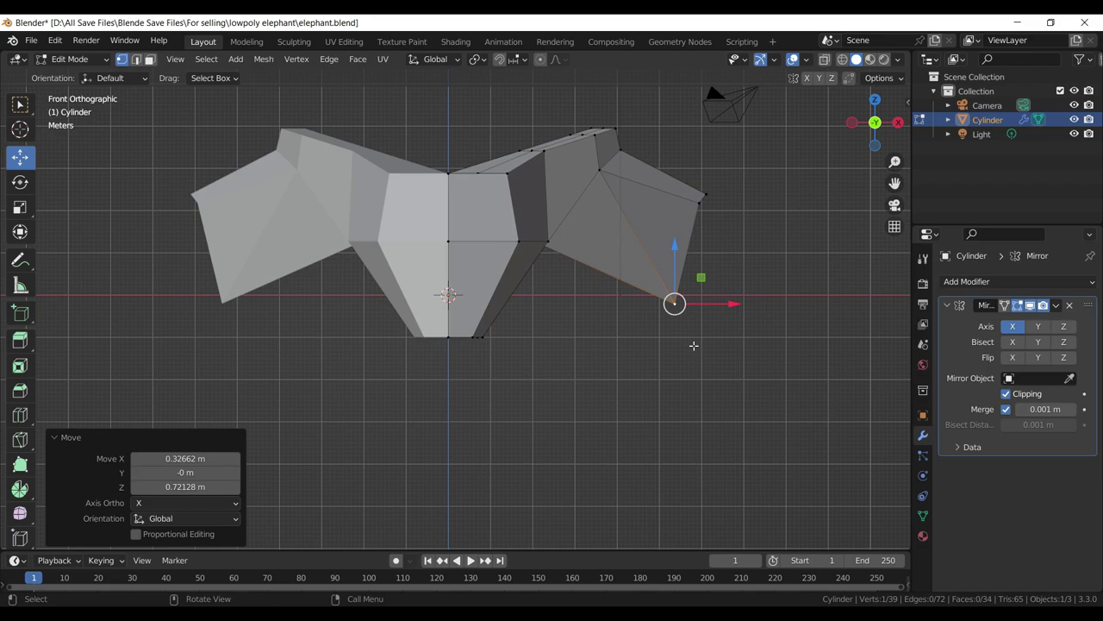
- Place the ear corner 3.3886 m out along X and 2.3135 m up, save, then nudge it along Y
{"action": "key", "text": "g"}
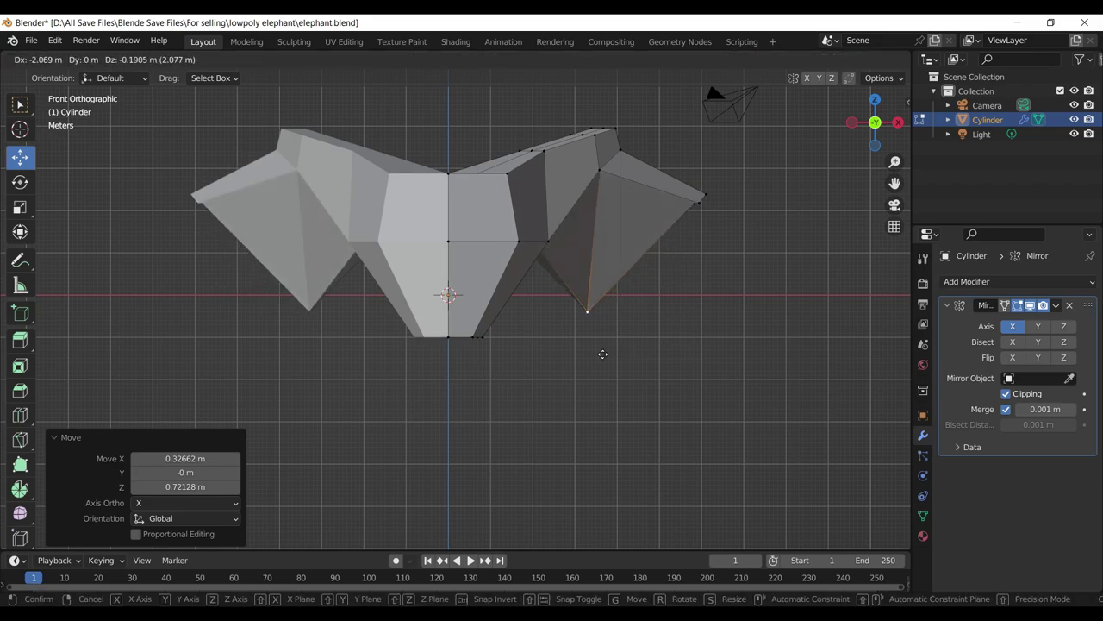
{"action": "left_click", "coordinate": [626, 310]}
{"action": "key", "text": "g"}
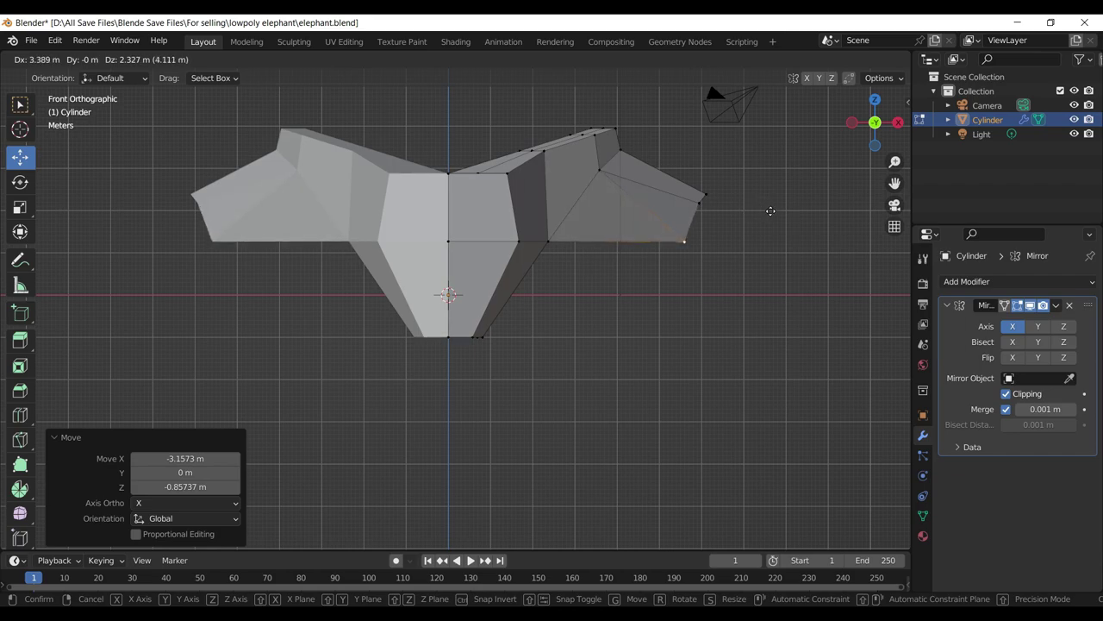
{"action": "left_click", "coordinate": [771, 211]}
{"action": "key", "text": "ctrl+s"}
{"action": "left_click_drag", "start_coordinate": [771, 211], "coordinate": [500, 263]}
{"action": "left_click_drag", "start_coordinate": [500, 263], "coordinate": [544, 263]}
- Raise and shift the vertices beneath the trunk along Z and X, then save
{"action": "left_click_drag", "start_coordinate": [495, 207], "coordinate": [495, 191]}
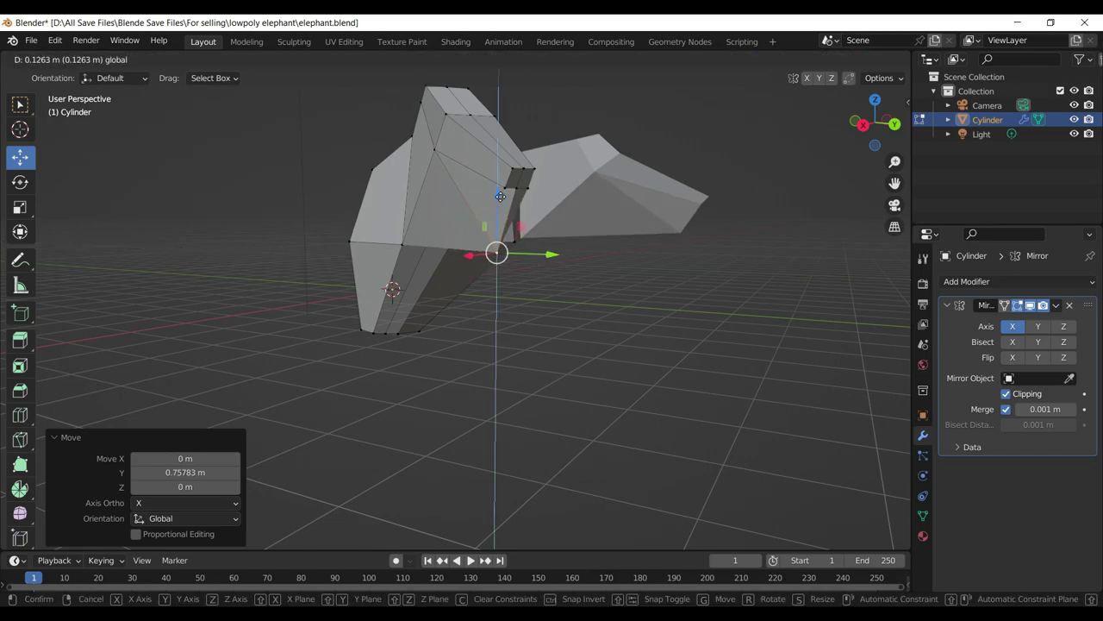
{"action": "left_click_drag", "start_coordinate": [542, 297], "coordinate": [836, 317]}
{"action": "left_click_drag", "start_coordinate": [825, 330], "coordinate": [867, 345]}
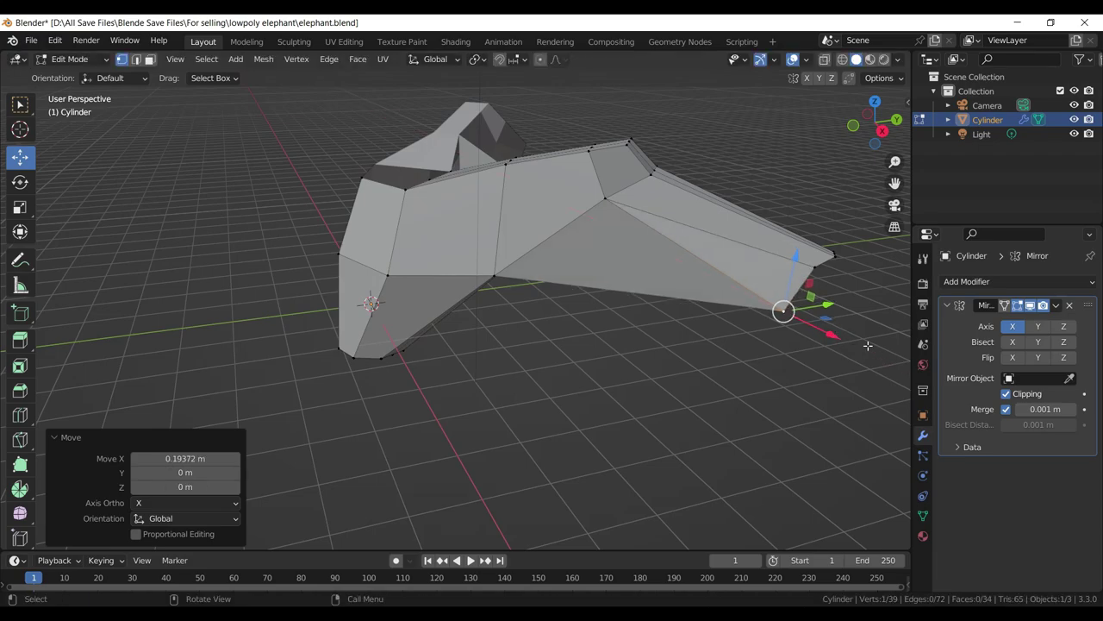
{"action": "left_click_drag", "start_coordinate": [867, 345], "coordinate": [500, 259]}
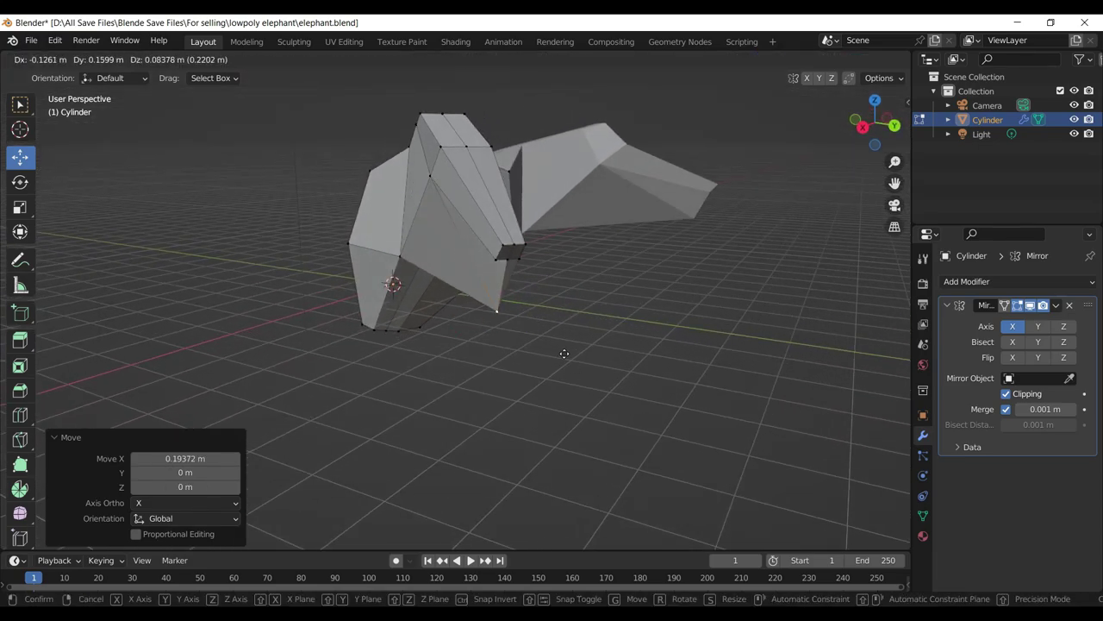
{"action": "key", "text": "ctrl+s"}
{"action": "left_click_drag", "start_coordinate": [500, 259], "coordinate": [500, 241]}
{"action": "left_click_drag", "start_coordinate": [500, 242], "coordinate": [547, 254]}
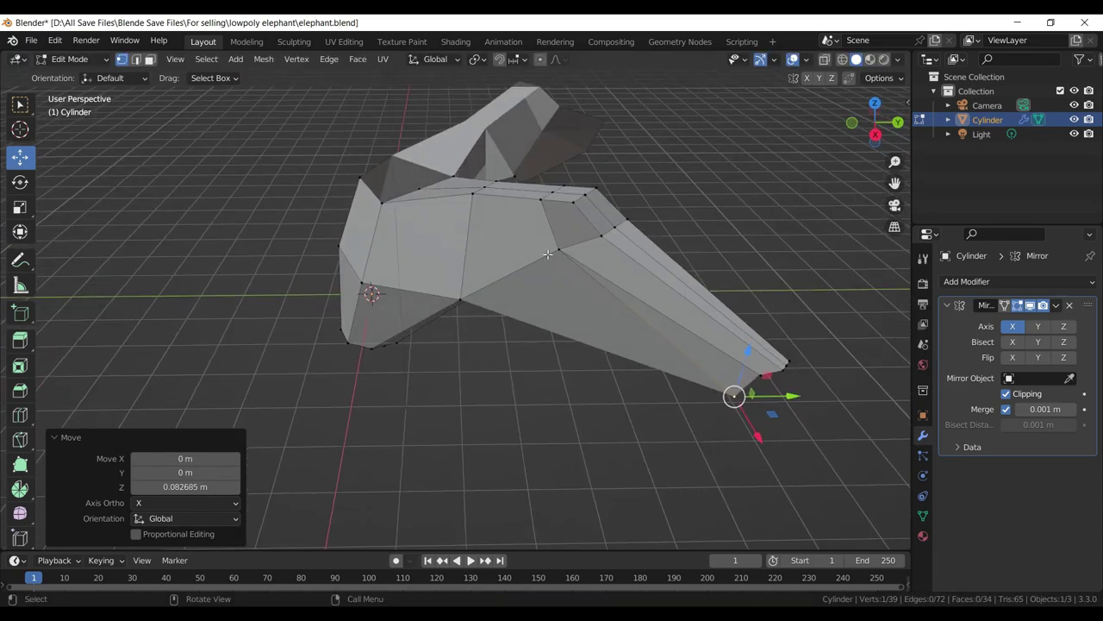
- Dissolve a chain of extra edges under the trunk and save elephant.blend
{"action": "left_click", "coordinate": [137, 58]}
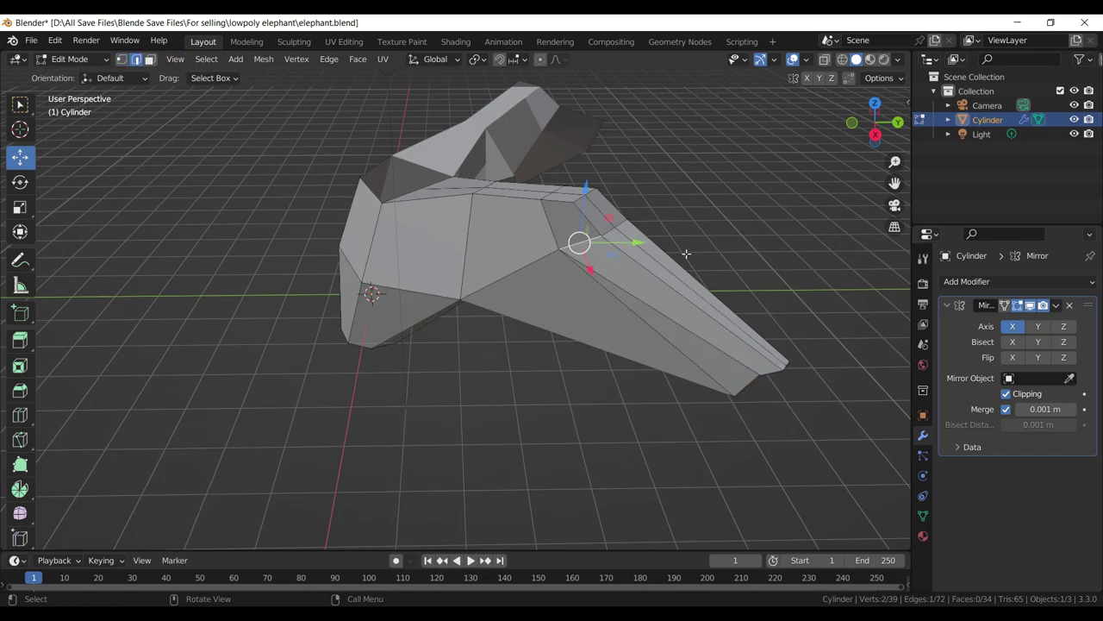
{"action": "left_click_drag", "start_coordinate": [686, 253], "coordinate": [345, 306]}
{"action": "left_click", "coordinate": [310, 261]}
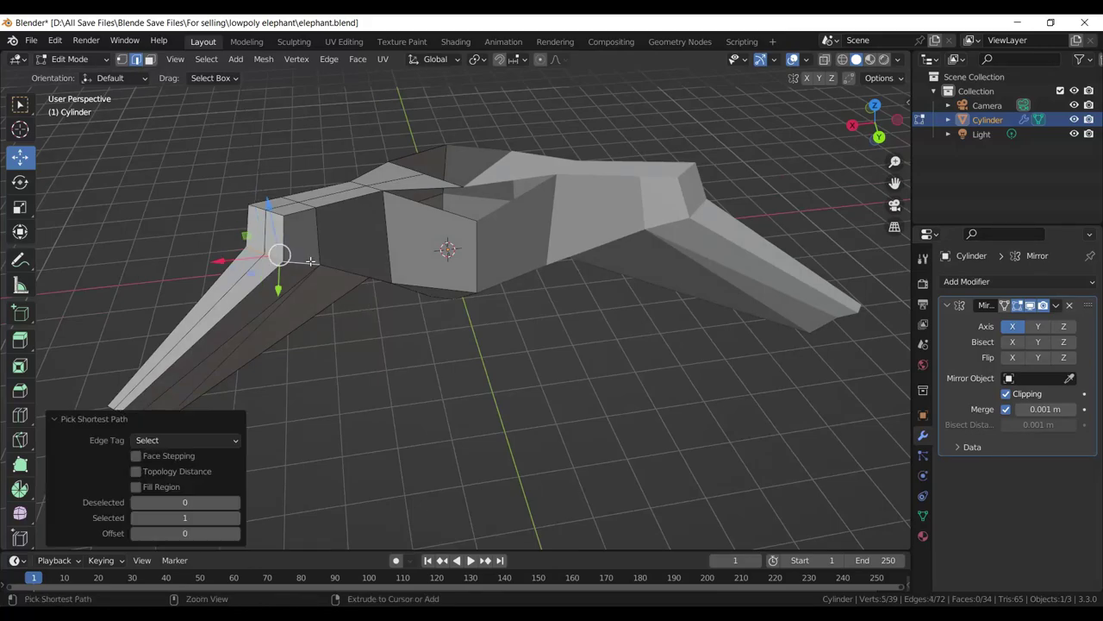
{"action": "key", "text": "x"}
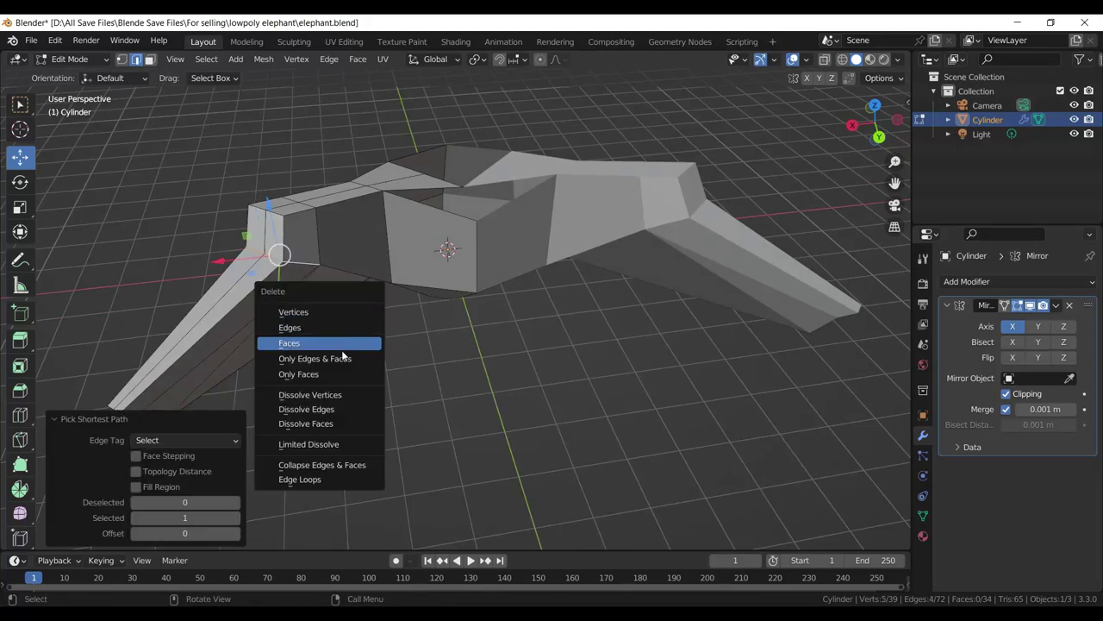
{"action": "left_click", "coordinate": [326, 412]}
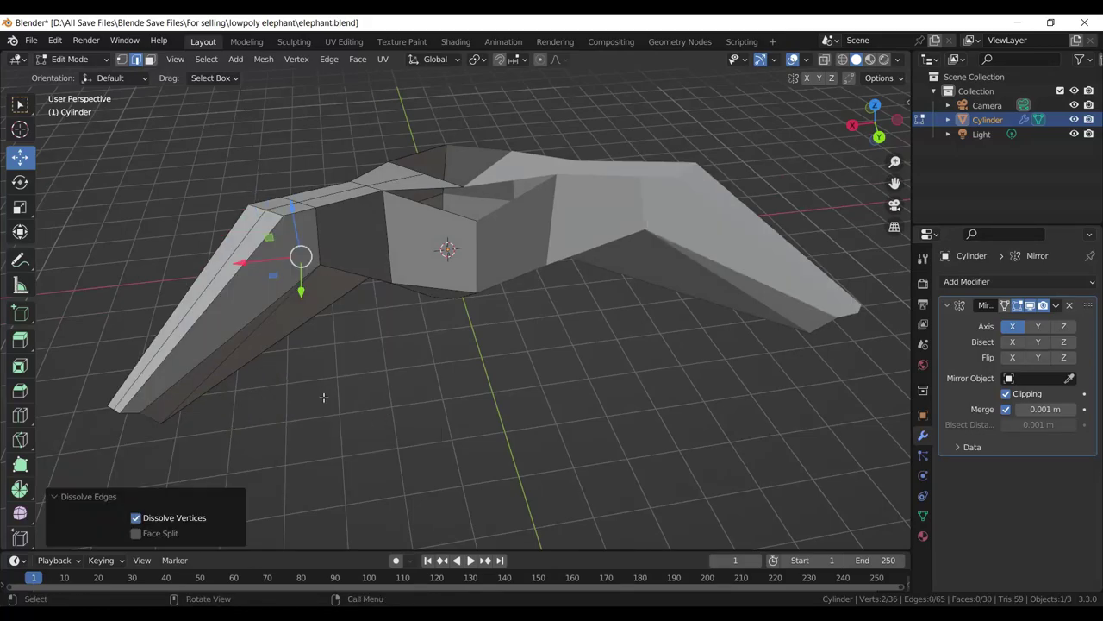
{"action": "left_click_drag", "start_coordinate": [323, 399], "coordinate": [601, 250]}
{"action": "key", "text": "ctrl+s"}
- Dissolve another set of edges, leaving 28 faces, then select a head ridge edge
{"action": "left_click", "coordinate": [672, 194]}
{"action": "key", "text": "x"}
{"action": "left_click", "coordinate": [550, 204]}
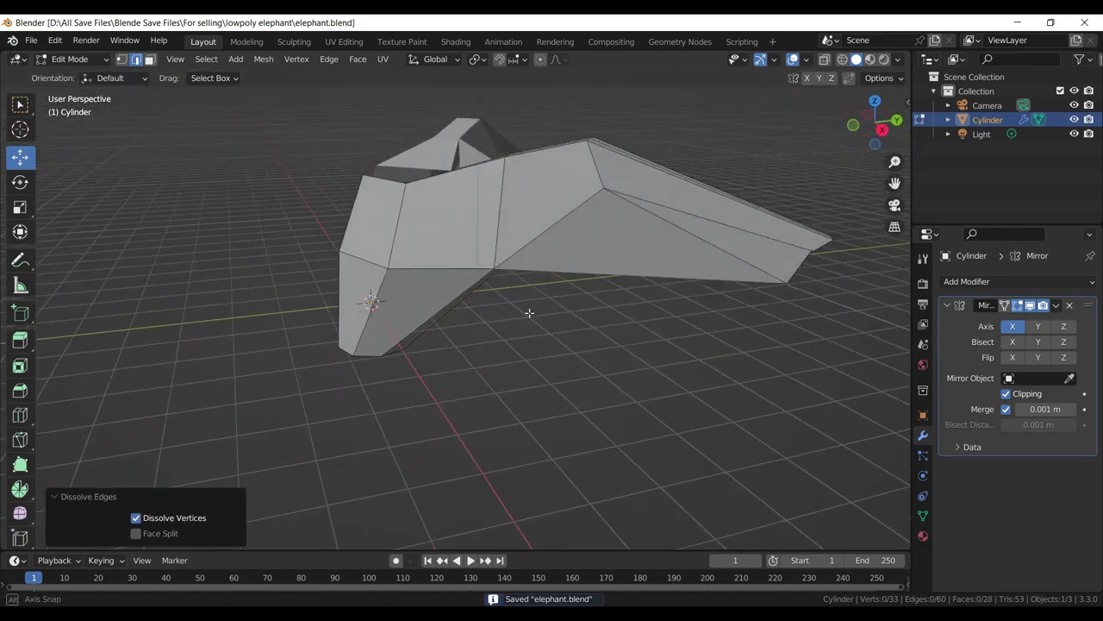
{"action": "left_click", "coordinate": [608, 246]}
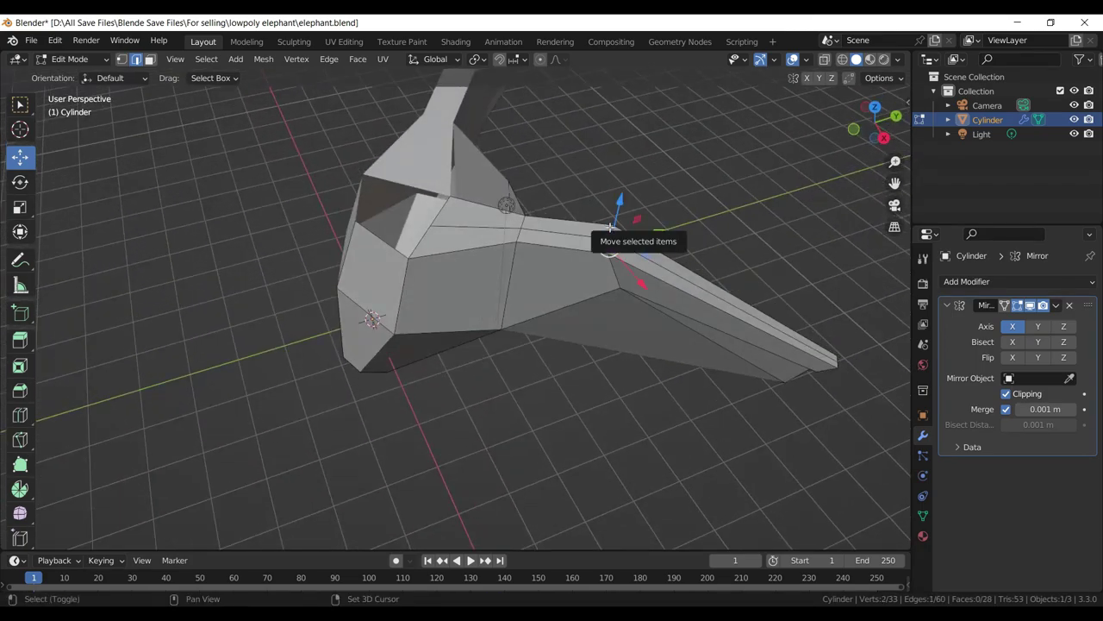
- Raise the two selected top ridge edges of the head in front view, saving first
{"action": "left_click", "coordinate": [611, 240]}
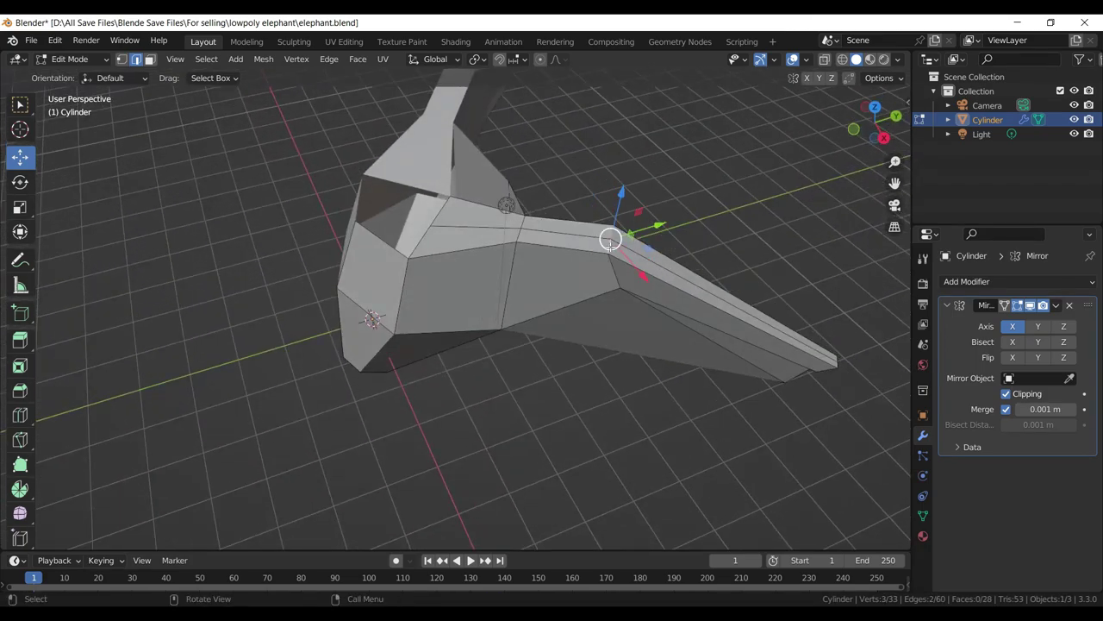
{"action": "key", "text": "KP_1"}
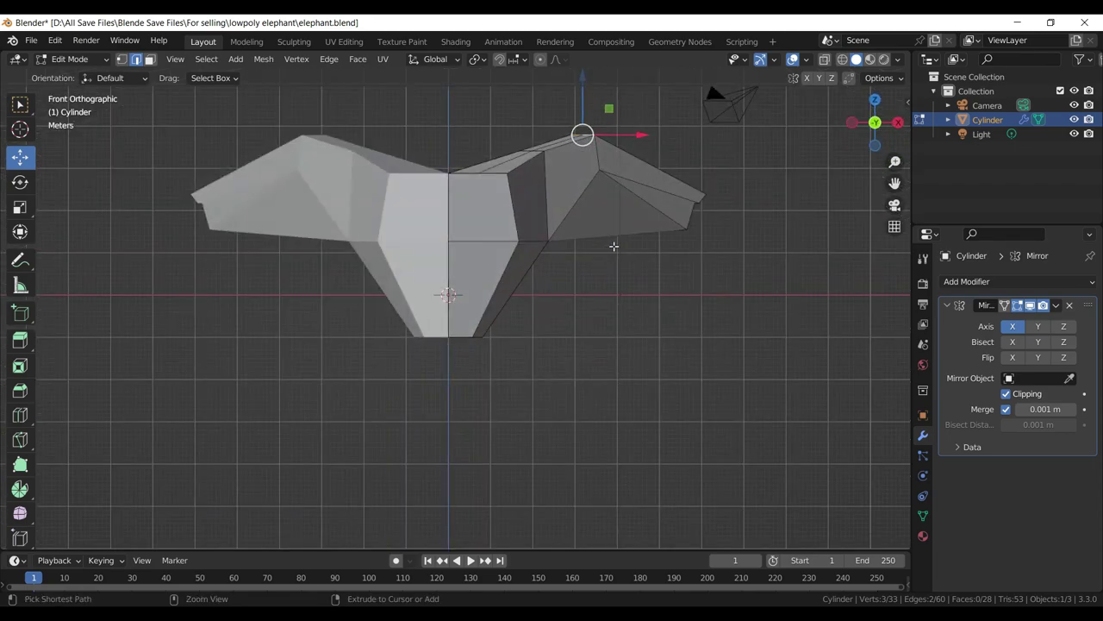
{"action": "key", "text": "ctrl+s"}
{"action": "scroll", "scroll_direction": "up", "scroll_amount": 3}
{"action": "left_click_drag", "start_coordinate": [604, 229], "coordinate": [583, 342]}
{"action": "key", "text": "g"}
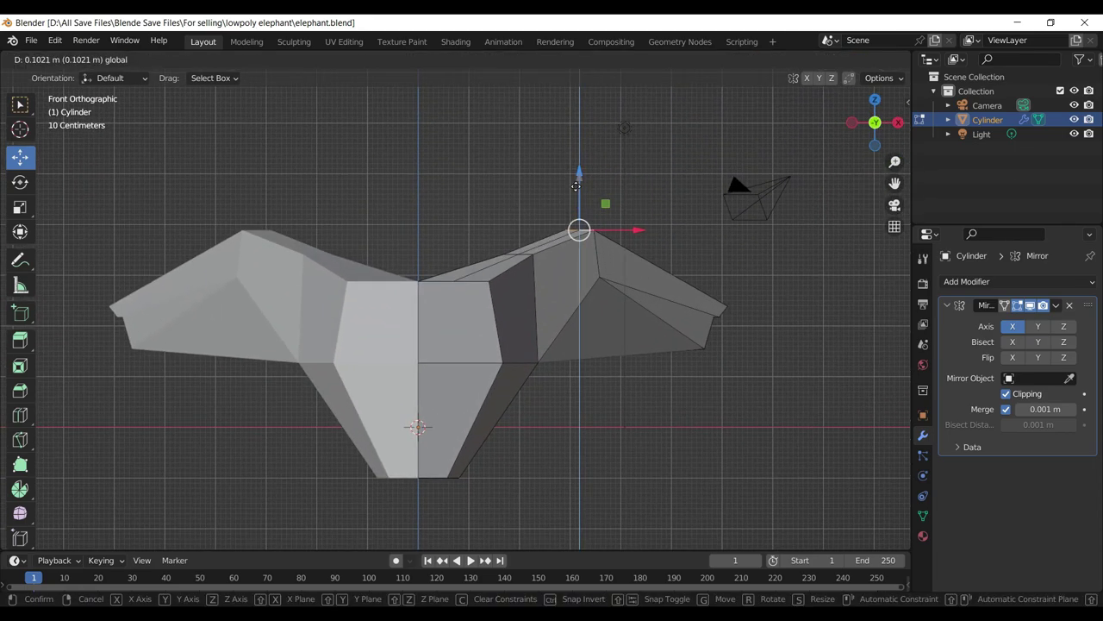
{"action": "left_click", "coordinate": [578, 177]}
{"action": "scroll", "scroll_direction": "up", "scroll_amount": 3}
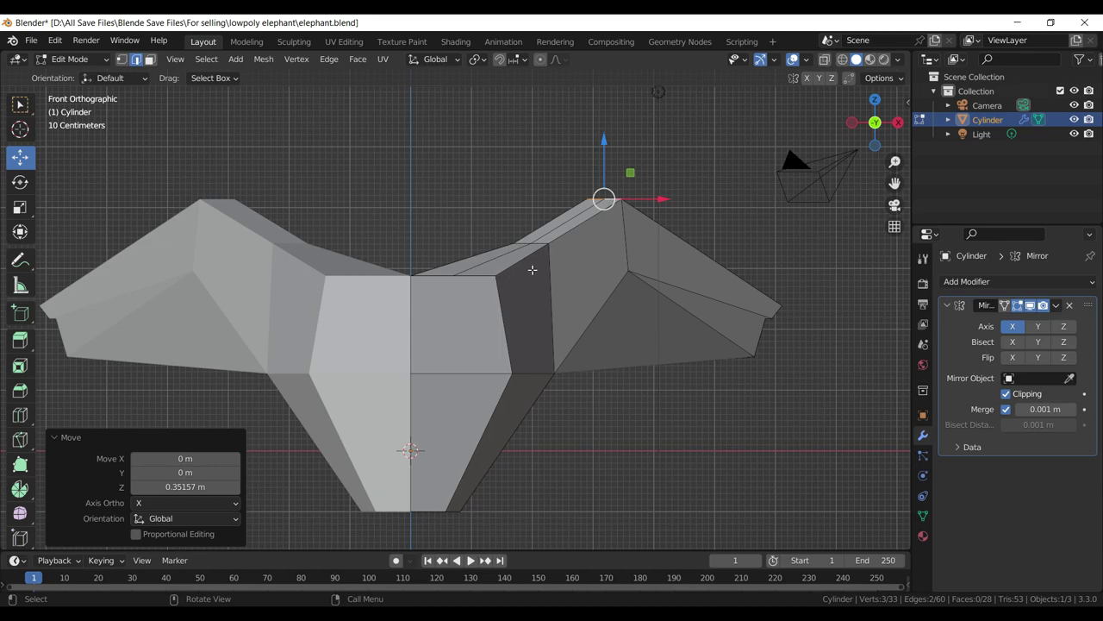
- Lower an upper-head edge and the top ridge edge slightly along Z to form a dip
{"action": "left_click", "coordinate": [523, 243]}
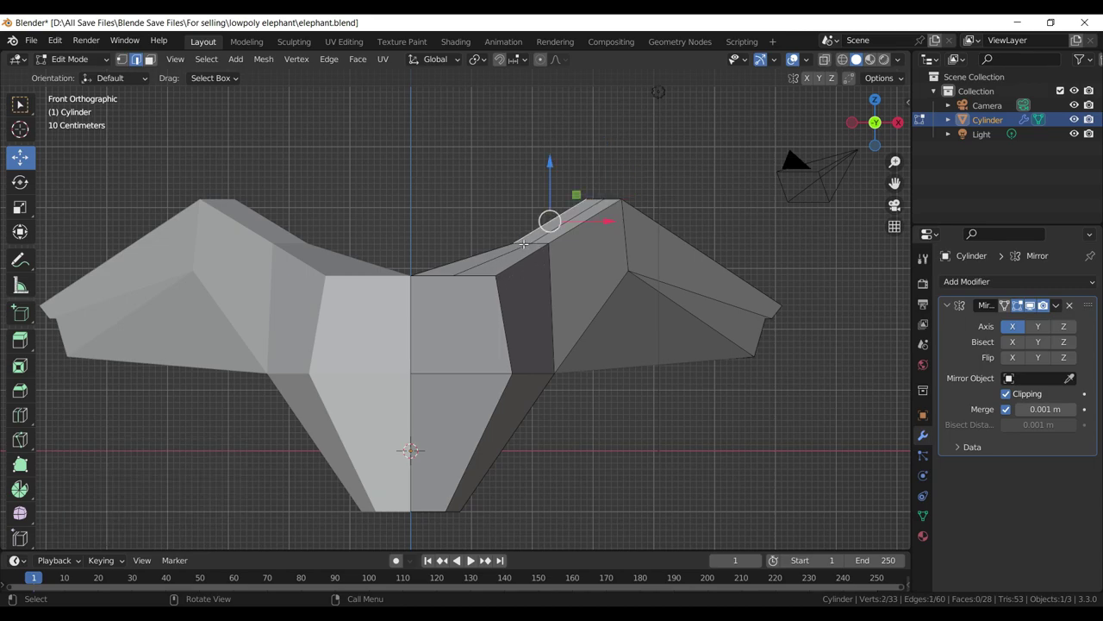
{"action": "left_click_drag", "start_coordinate": [531, 203], "coordinate": [532, 216]}
{"action": "left_click", "coordinate": [603, 200]}
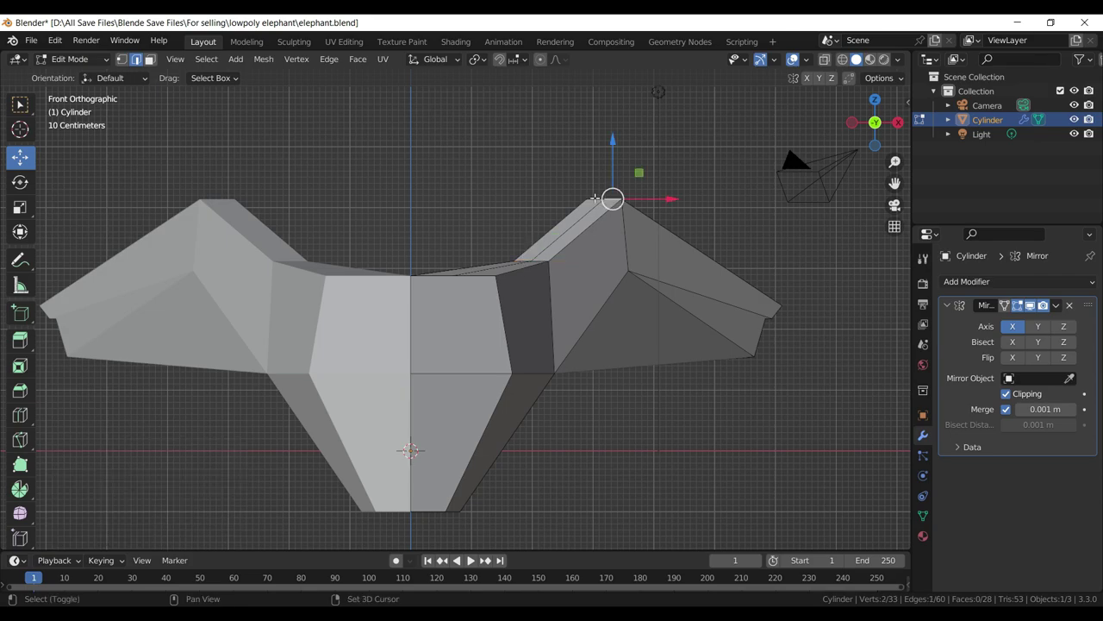
{"action": "left_click_drag", "start_coordinate": [602, 138], "coordinate": [603, 152]}
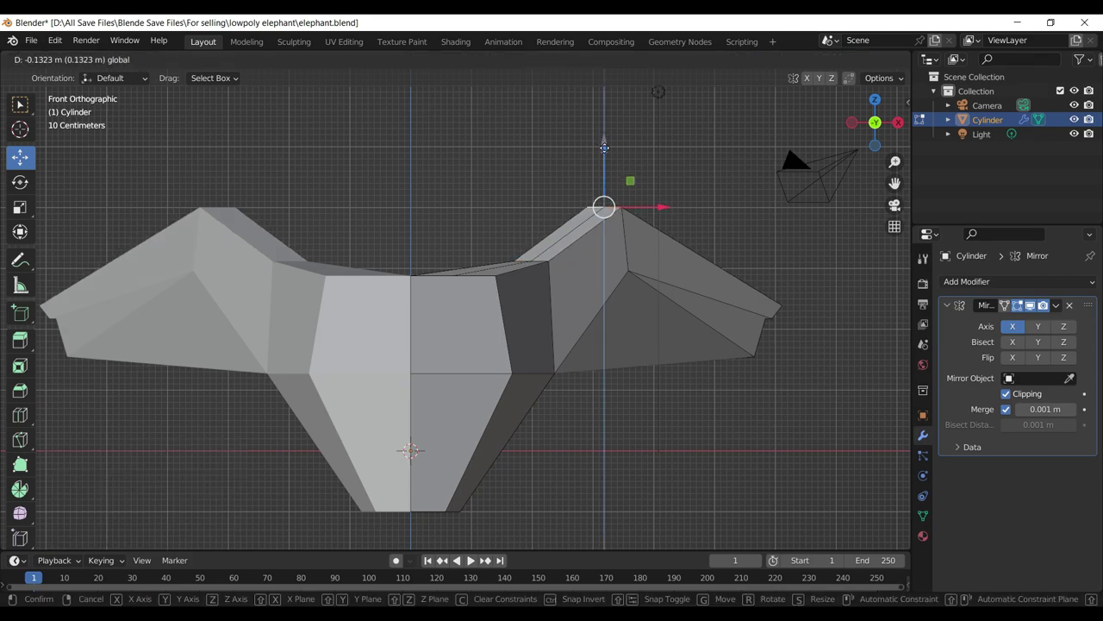
{"action": "left_click", "coordinate": [122, 59]}
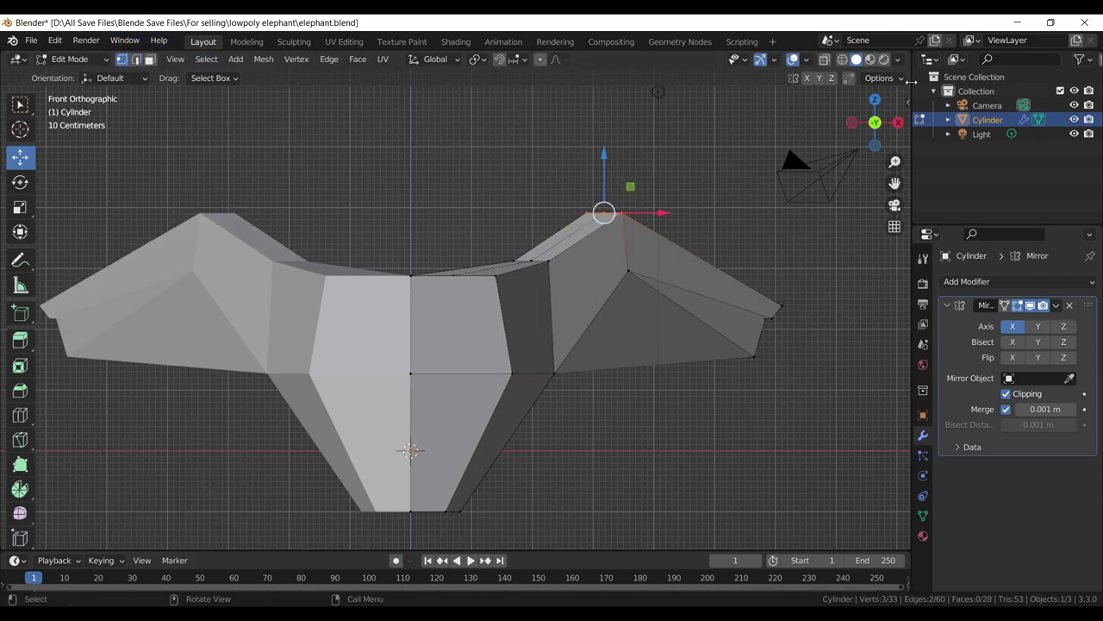
- With X-ray on, move an ear vertex up and left, save, then turn X-ray off
{"action": "left_click", "coordinate": [824, 59]}
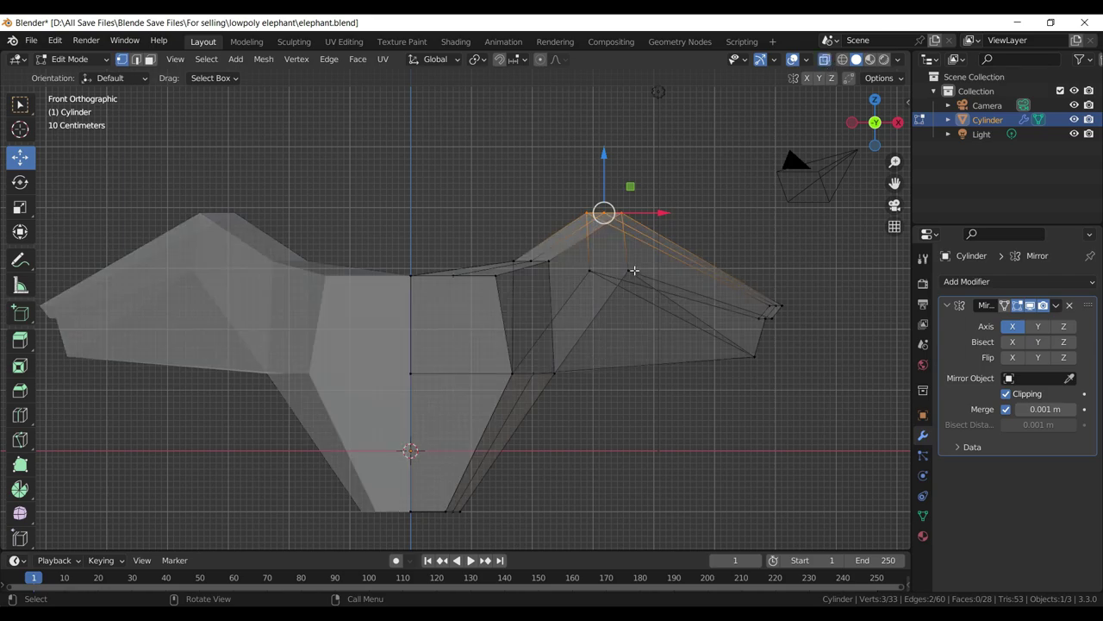
{"action": "left_click", "coordinate": [630, 270]}
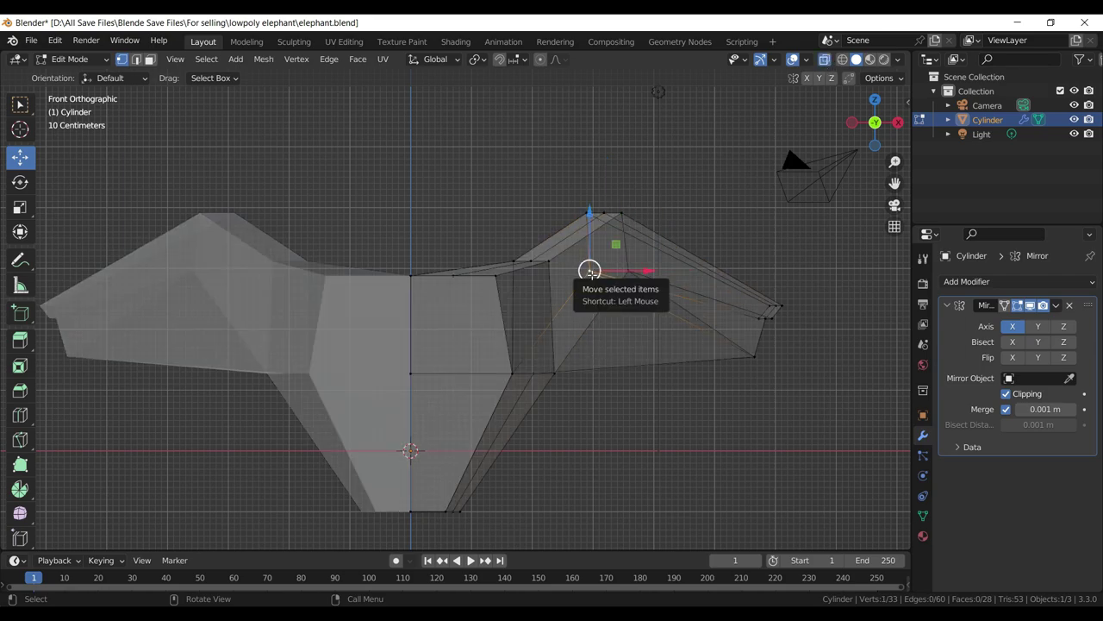
{"action": "left_click_drag", "start_coordinate": [629, 270], "coordinate": [600, 238]}
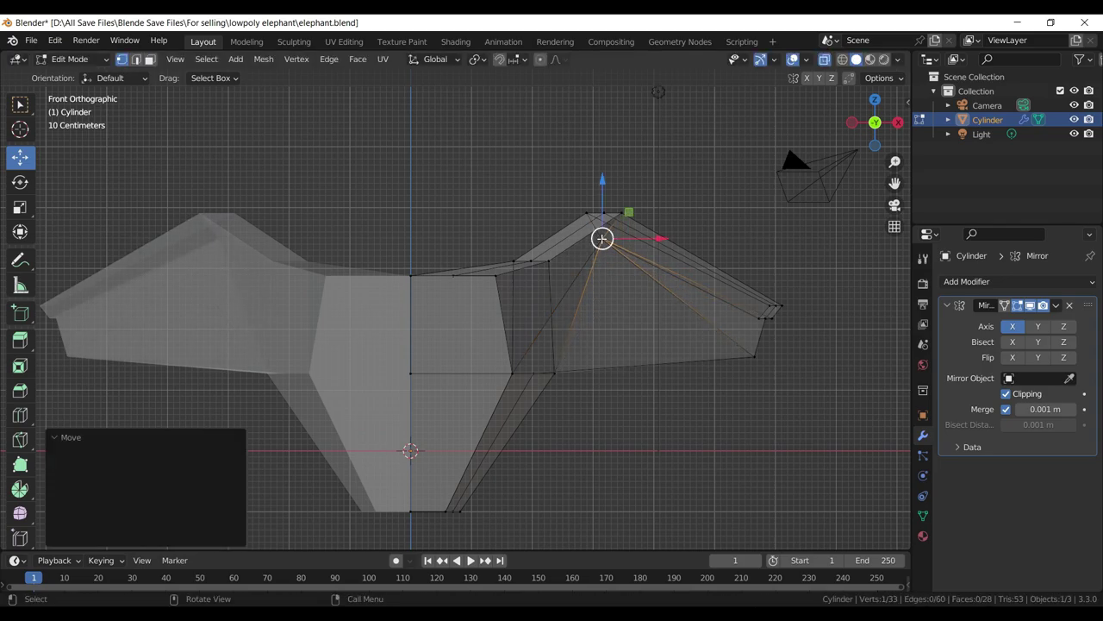
{"action": "key", "text": "ctrl+s"}
{"action": "left_click_drag", "start_coordinate": [601, 239], "coordinate": [444, 362]}
{"action": "left_click_drag", "start_coordinate": [443, 362], "coordinate": [441, 350]}
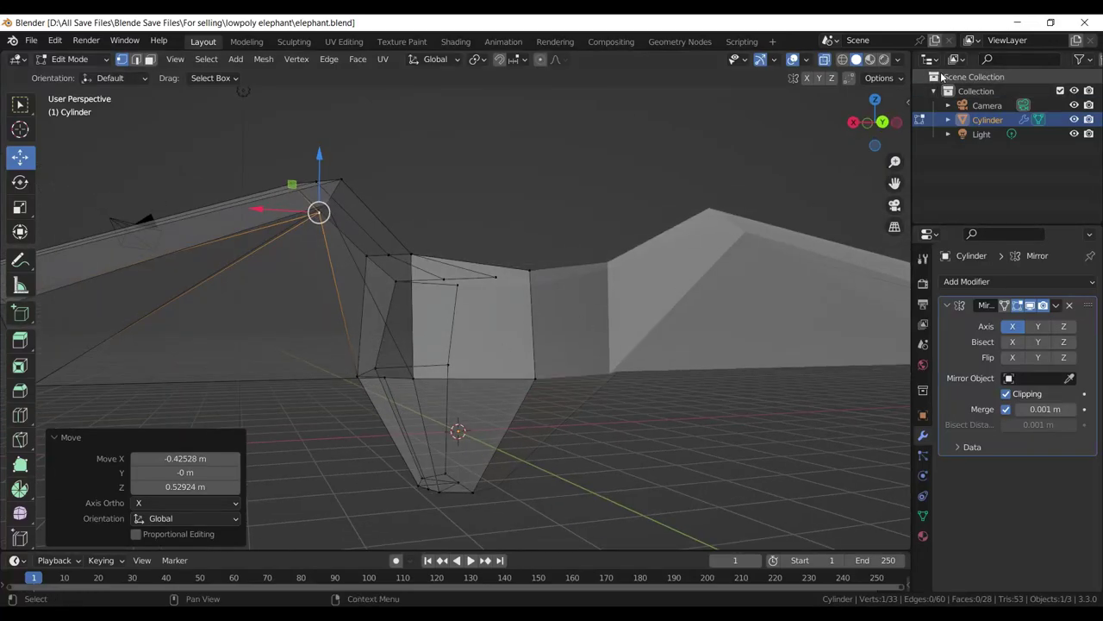
{"action": "left_click", "coordinate": [824, 59]}
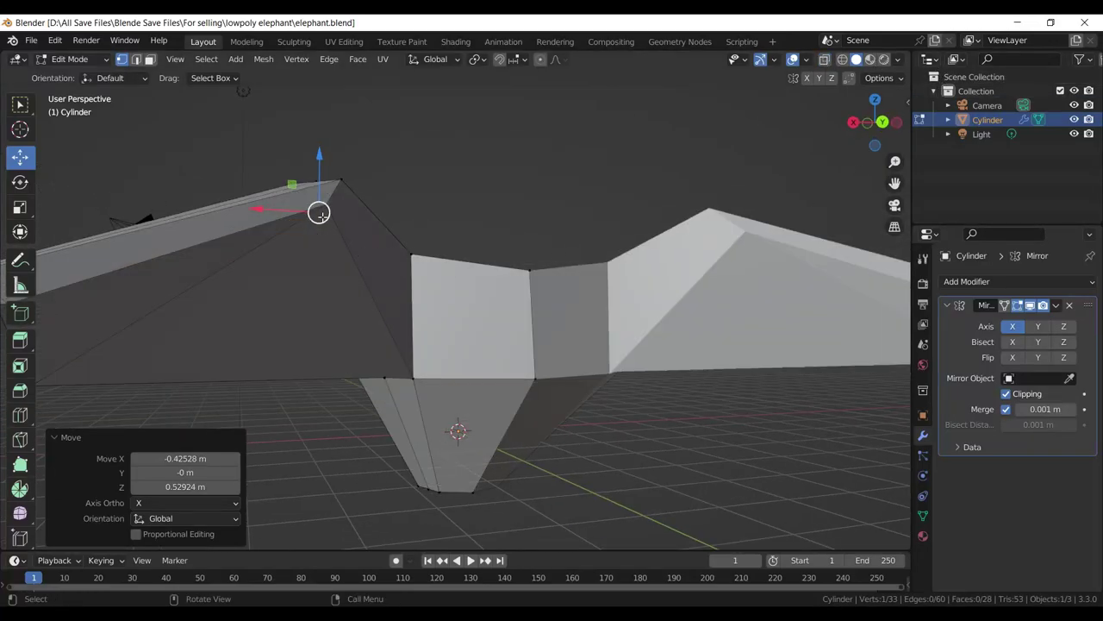
- Drag the ear's corner vertex down and outward so the ear hangs as a flap
{"action": "left_click", "coordinate": [331, 223]}
{"action": "key", "text": "g"}
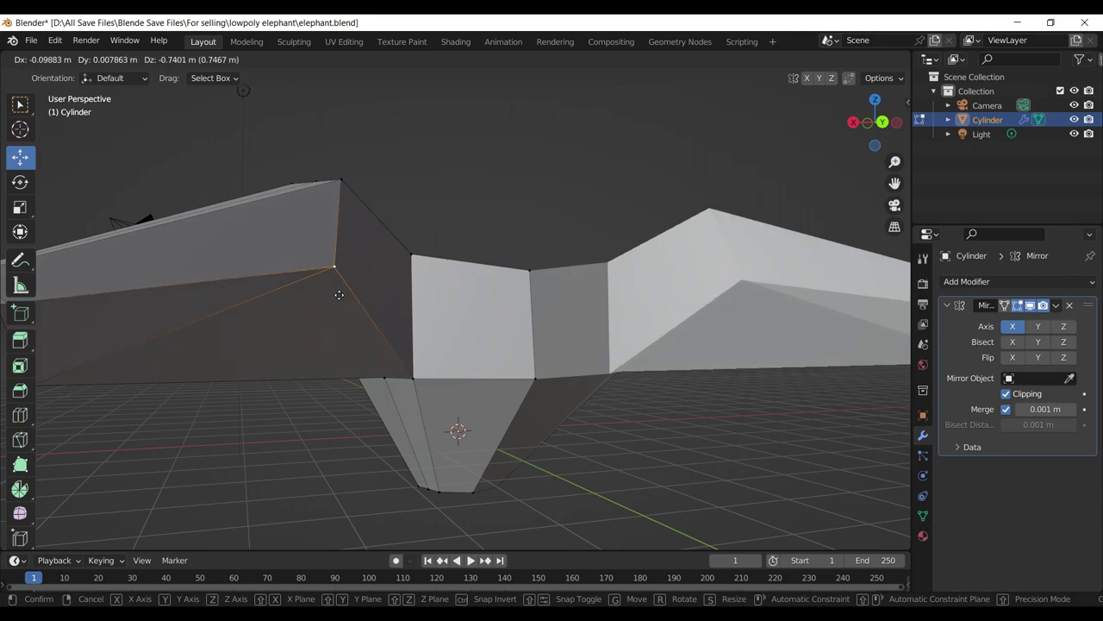
{"action": "left_click", "coordinate": [340, 296]}
{"action": "left_click_drag", "start_coordinate": [341, 298], "coordinate": [429, 366]}
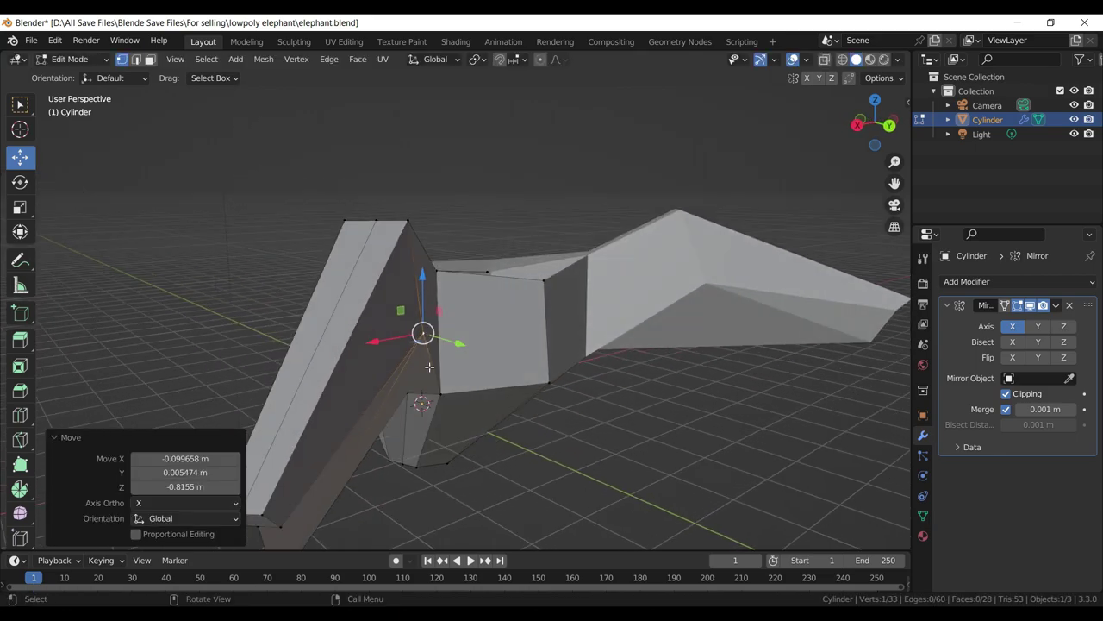
{"action": "key", "text": "g"}
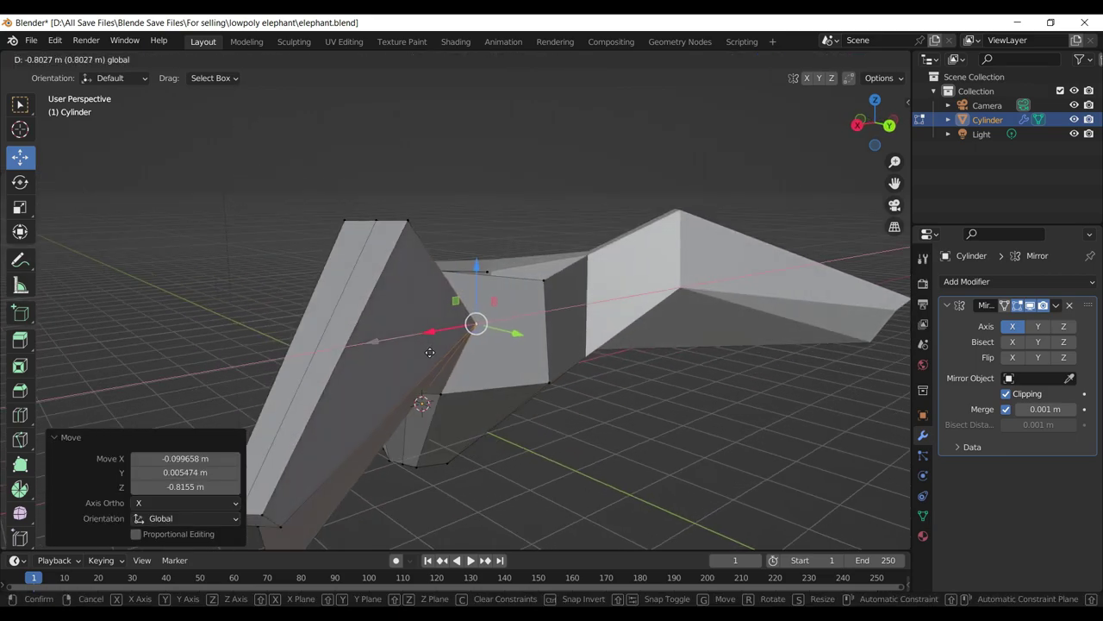
{"action": "left_click", "coordinate": [429, 352]}
{"action": "left_click_drag", "start_coordinate": [429, 352], "coordinate": [528, 395]}
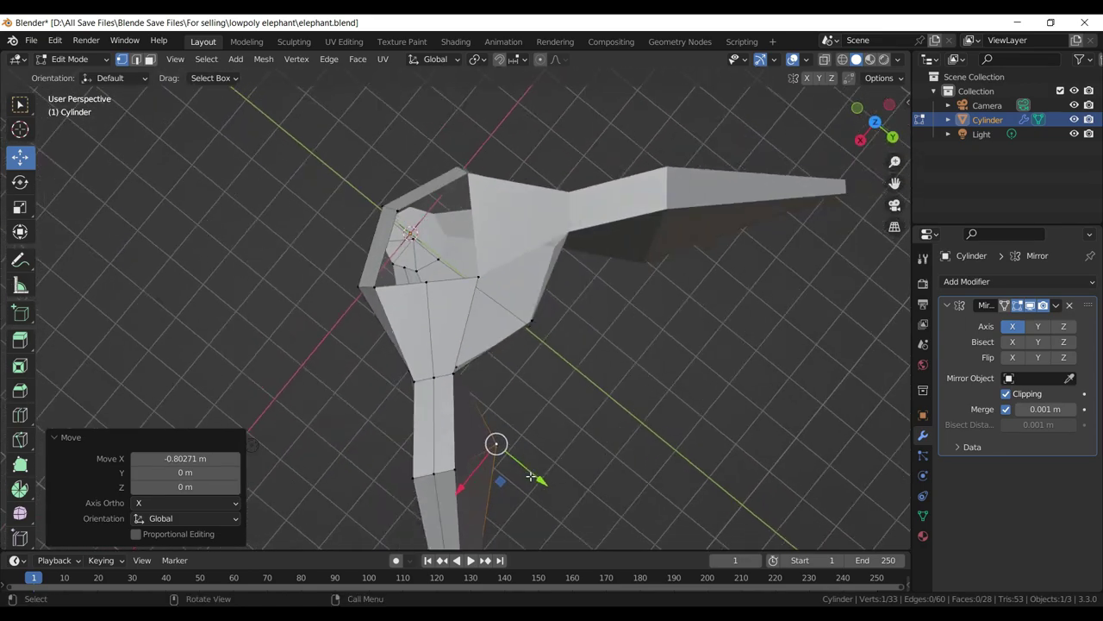
{"action": "key", "text": "g"}
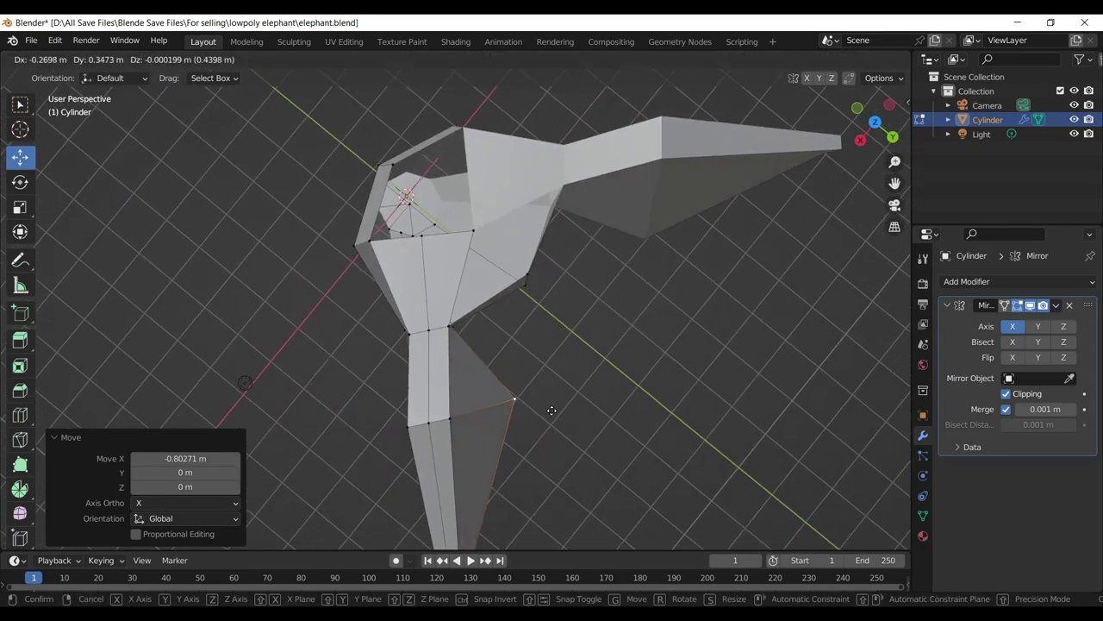
{"action": "left_click", "coordinate": [551, 410]}
{"action": "left_click_drag", "start_coordinate": [552, 411], "coordinate": [483, 293]}
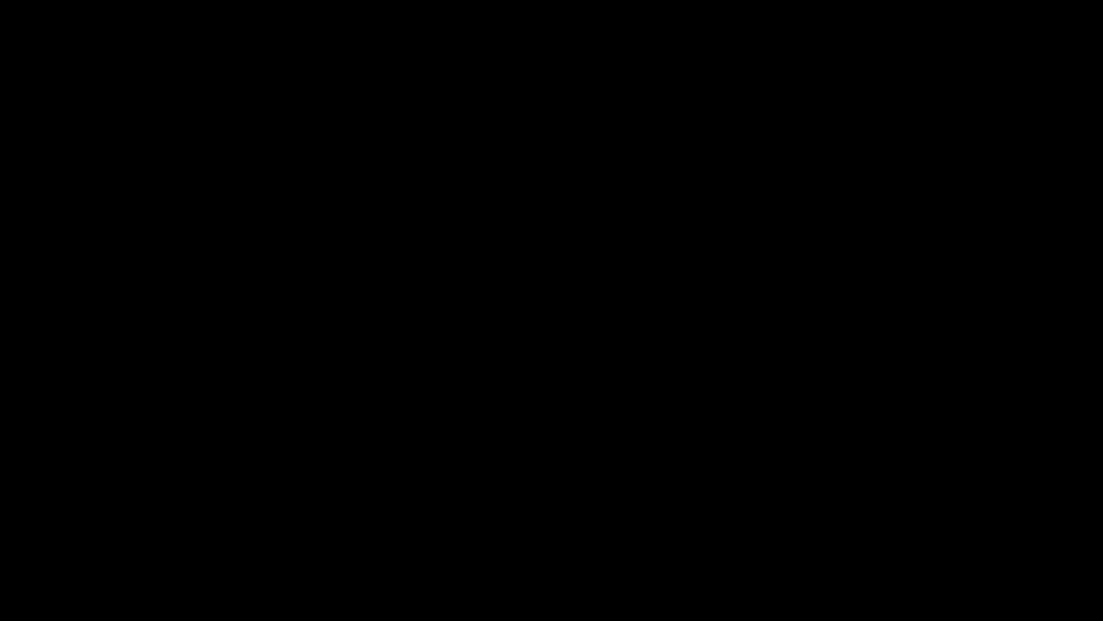
- Extend the ear tip vertex outward and adjust the vertex just below it
{"action": "left_click_drag", "start_coordinate": [568, 314], "coordinate": [663, 344]}
{"action": "left_click", "coordinate": [523, 330]}
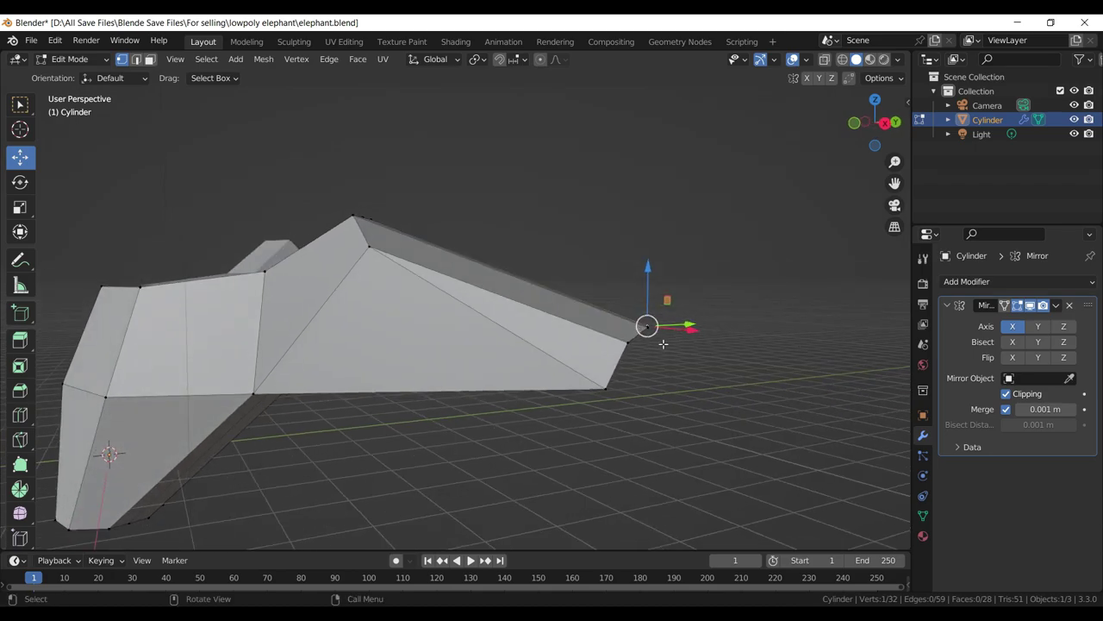
{"action": "key", "text": "g"}
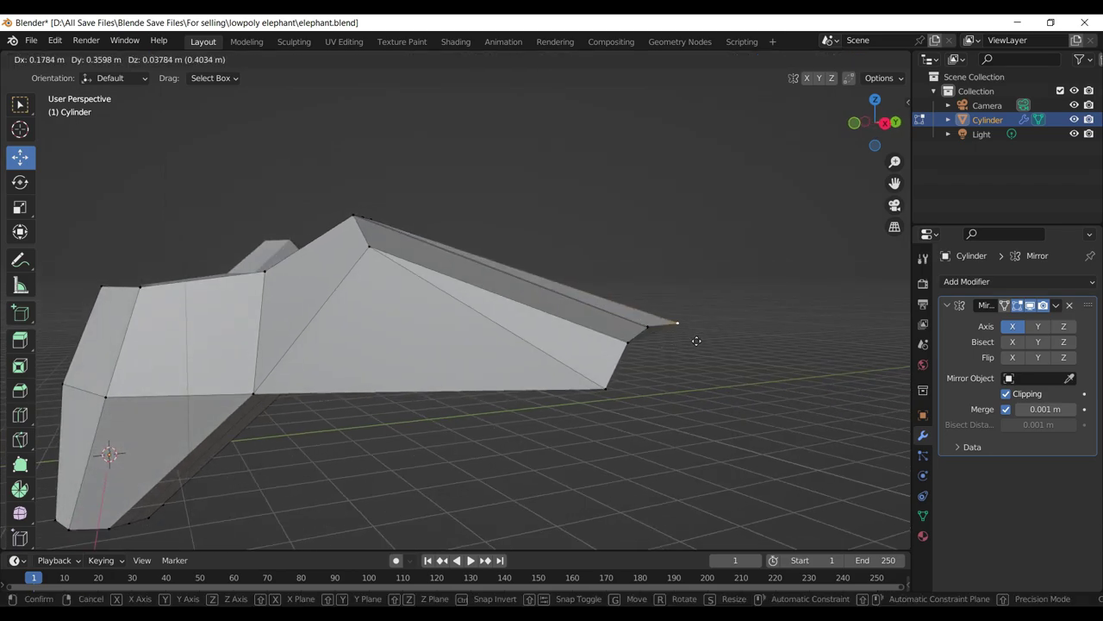
{"action": "left_click", "coordinate": [696, 340]}
{"action": "left_click", "coordinate": [630, 338]}
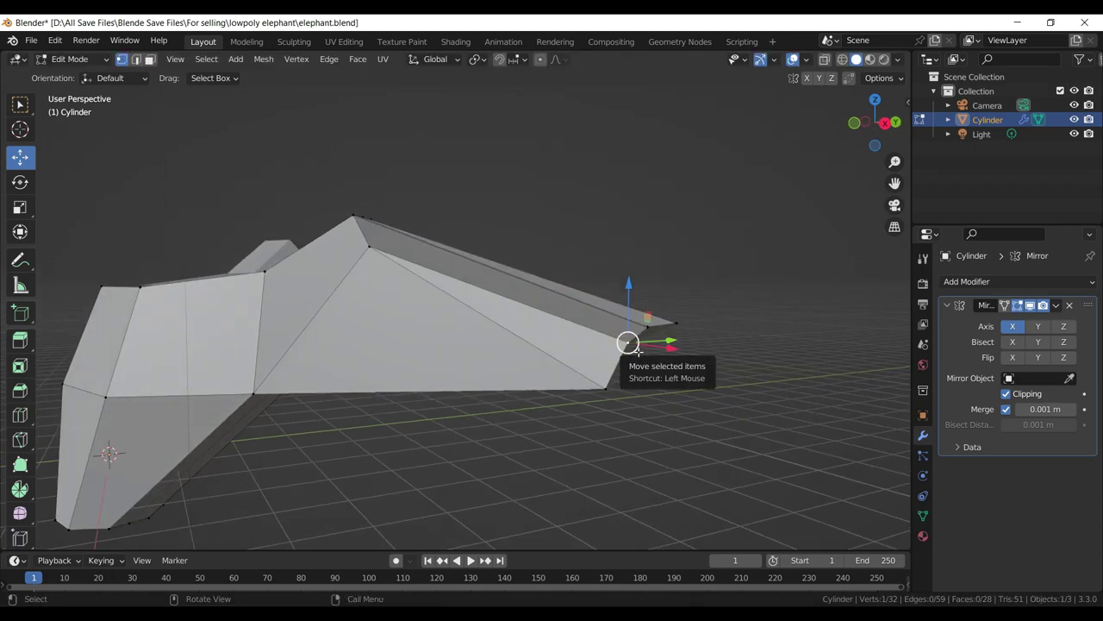
{"action": "key", "text": "g"}
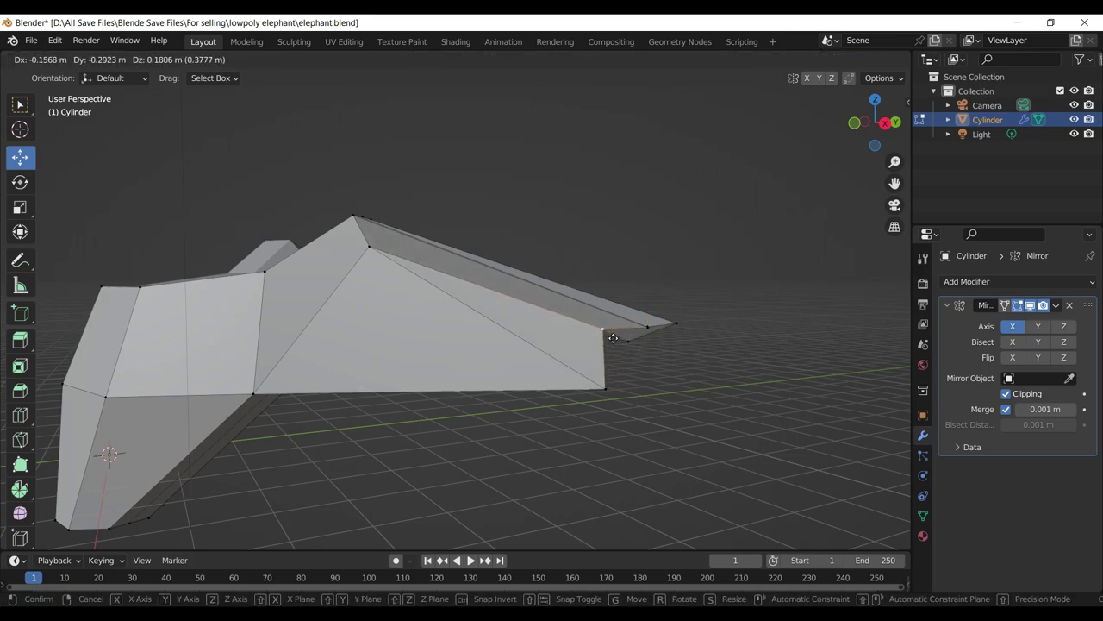
{"action": "left_click", "coordinate": [622, 342]}
- Lower the ear's bottom vertex, move its top vertex, and pull a vertex far out (0.70, 1.457, −1.28 m)
{"action": "left_click", "coordinate": [607, 388]}
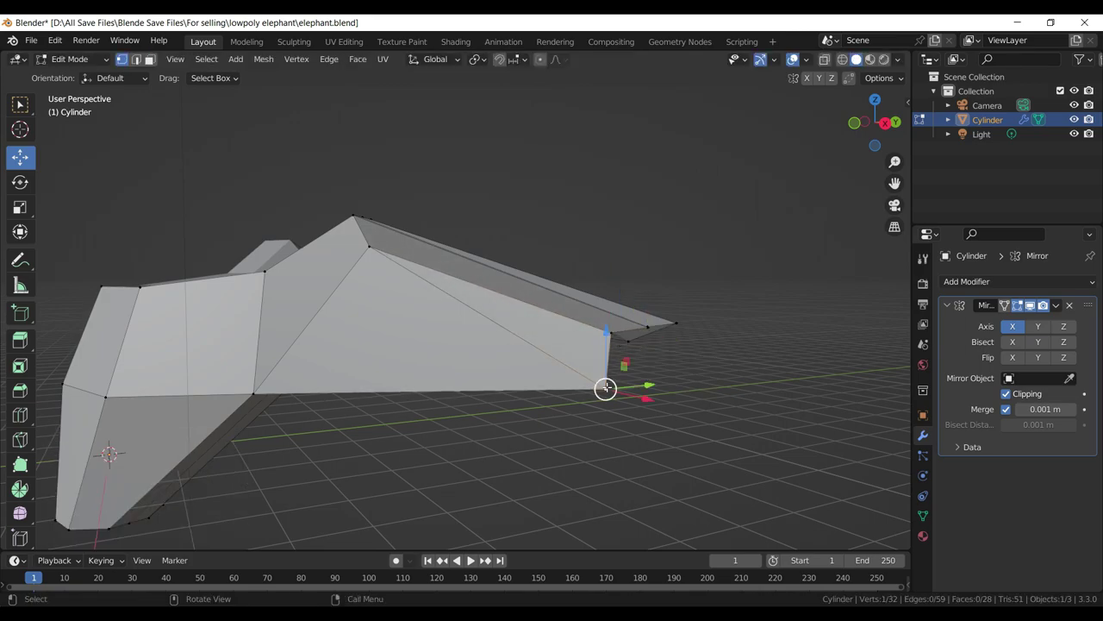
{"action": "key", "text": "g"}
{"action": "left_click", "coordinate": [606, 404]}
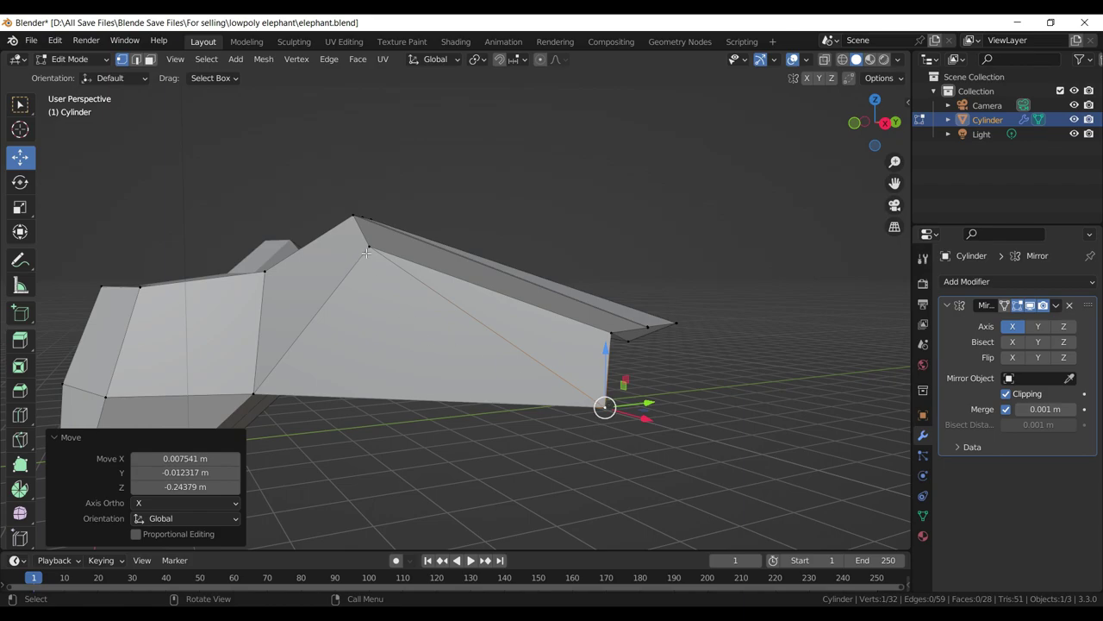
{"action": "left_click", "coordinate": [368, 247]}
{"action": "key", "text": "g"}
{"action": "left_click", "coordinate": [378, 280]}
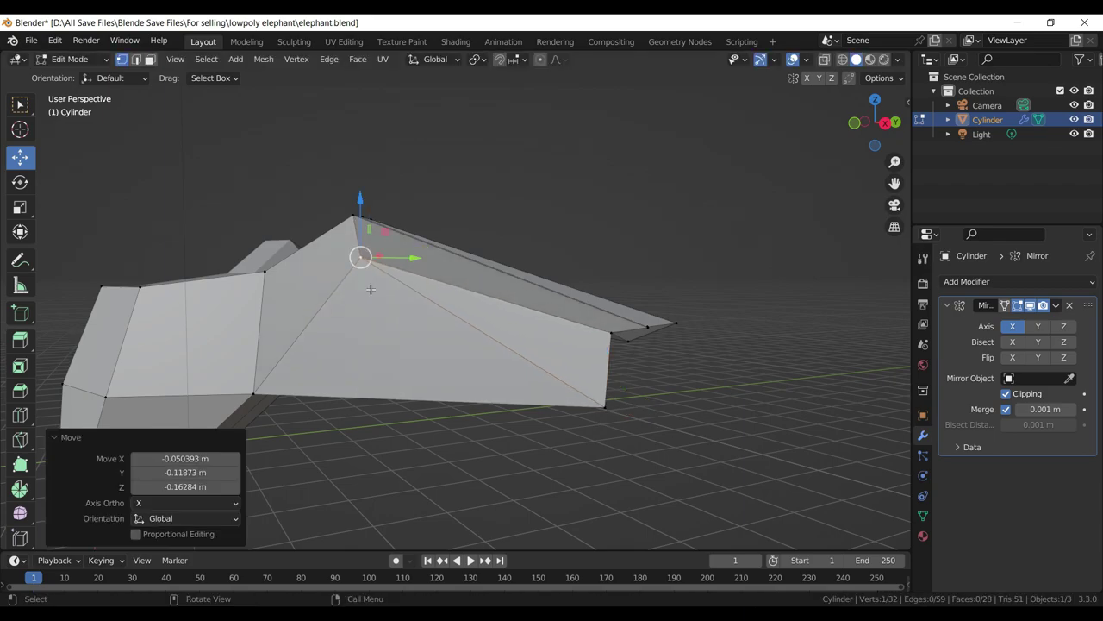
{"action": "left_click_drag", "start_coordinate": [378, 280], "coordinate": [394, 284]}
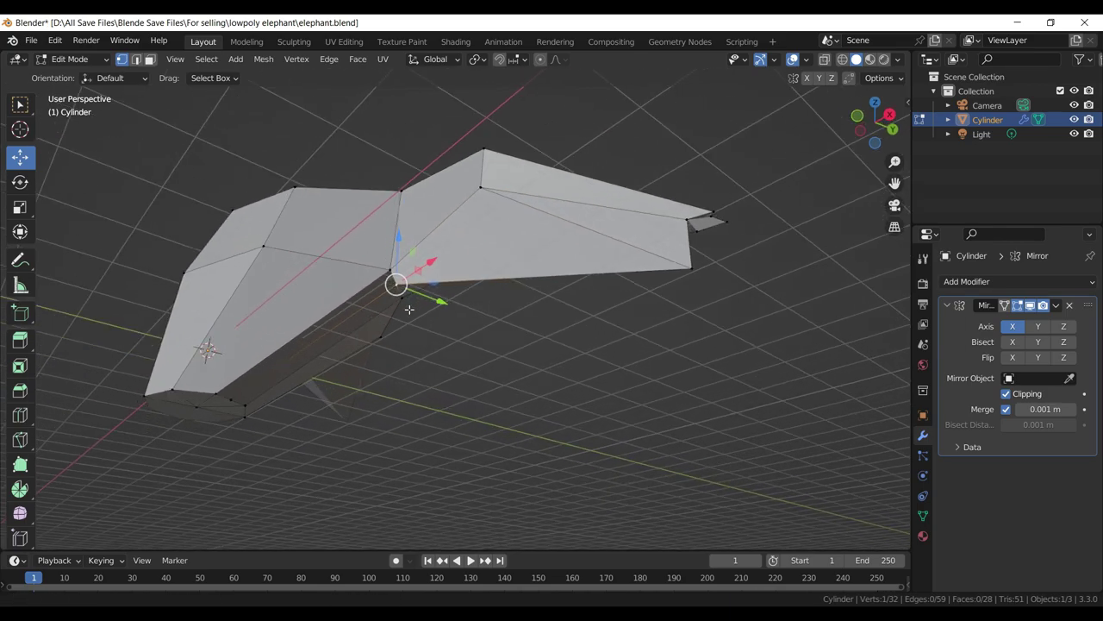
{"action": "key", "text": "g"}
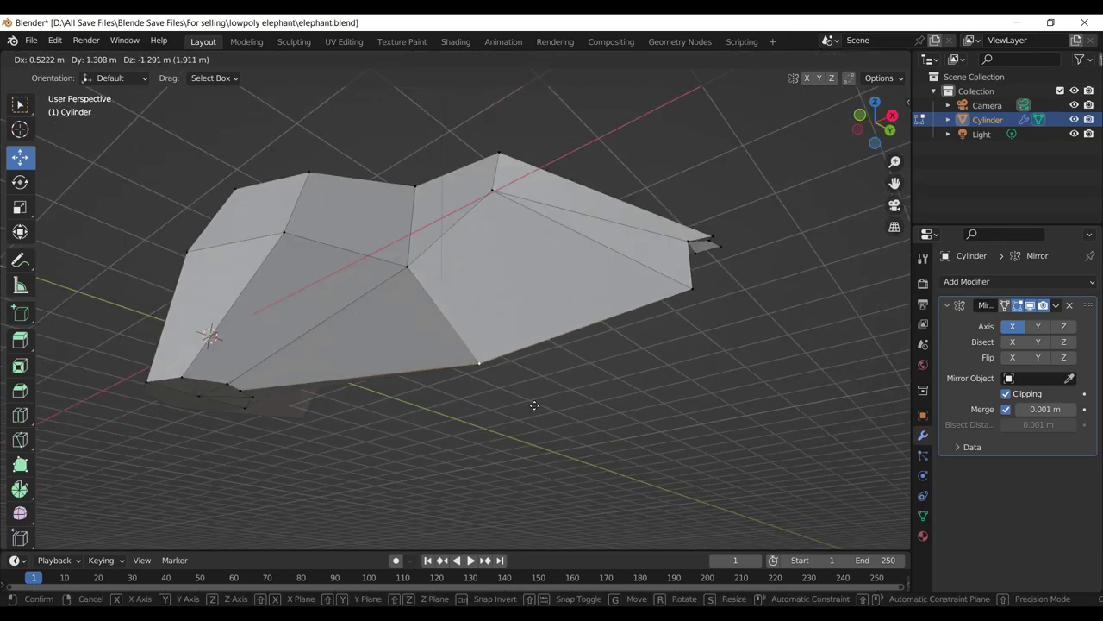
{"action": "left_click", "coordinate": [538, 405]}
{"action": "left_click_drag", "start_coordinate": [546, 402], "coordinate": [456, 383]}
- Nudge a vertex slightly, then add a centred edge loop across the ear
{"action": "key", "text": "g"}
{"action": "left_click", "coordinate": [466, 398]}
{"action": "key", "text": "ctrl+r"}
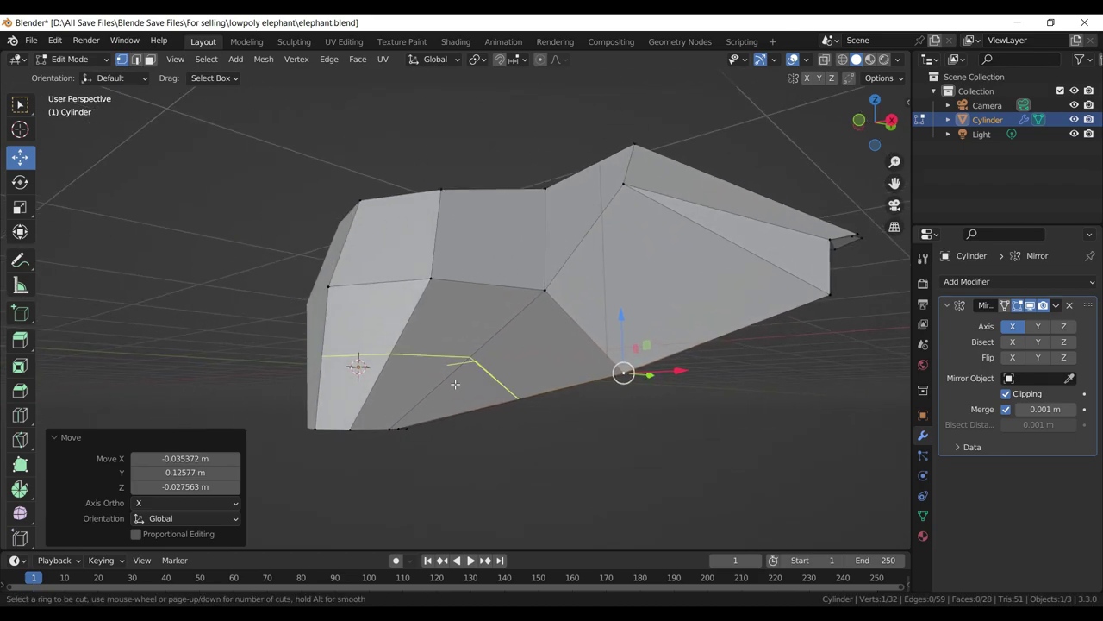
{"action": "left_click", "coordinate": [456, 384]}
{"action": "right_click", "coordinate": [455, 384]}
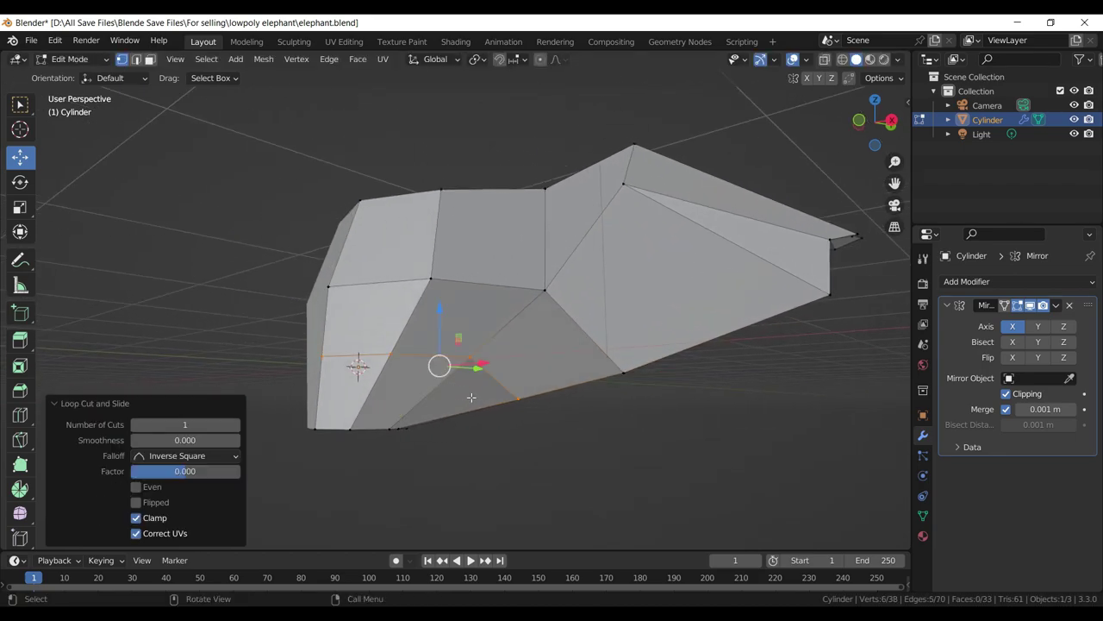
- Move a vertex of the new loop into place to shape the head
{"action": "left_click", "coordinate": [517, 404]}
{"action": "left_click_drag", "start_coordinate": [517, 400], "coordinate": [502, 337]}
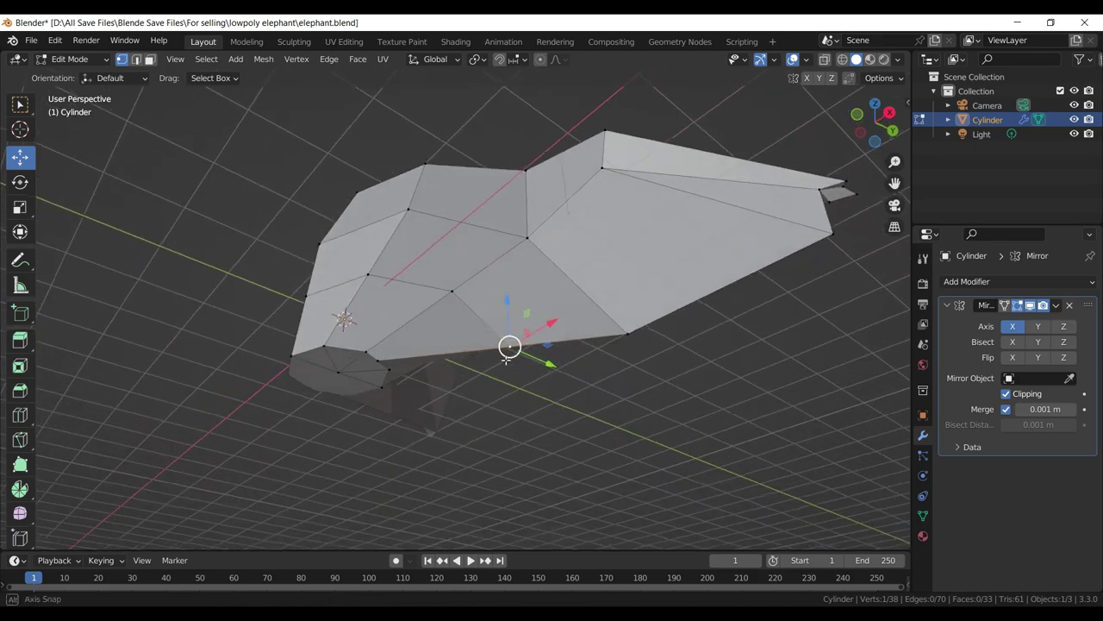
{"action": "key", "text": "g"}
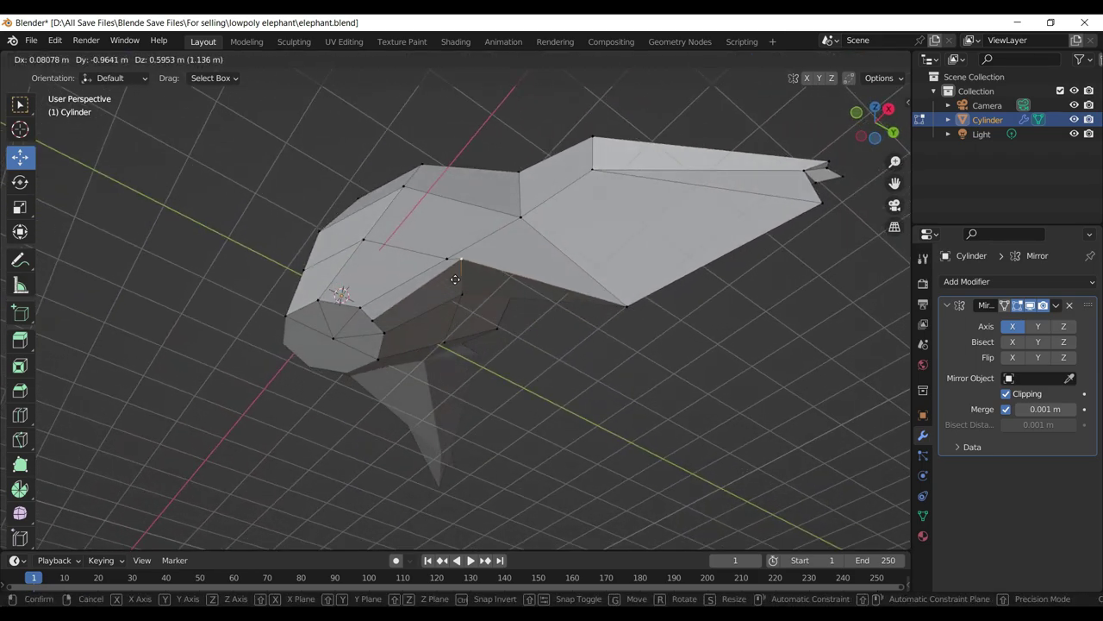
{"action": "left_click", "coordinate": [457, 292]}
{"action": "left_click_drag", "start_coordinate": [457, 292], "coordinate": [438, 406]}
{"action": "key", "text": "g"}
{"action": "left_click", "coordinate": [492, 420]}
- Fine-tune that head vertex over several moves and save elephant.blend
{"action": "key", "text": "g"}
{"action": "left_click", "coordinate": [439, 351]}
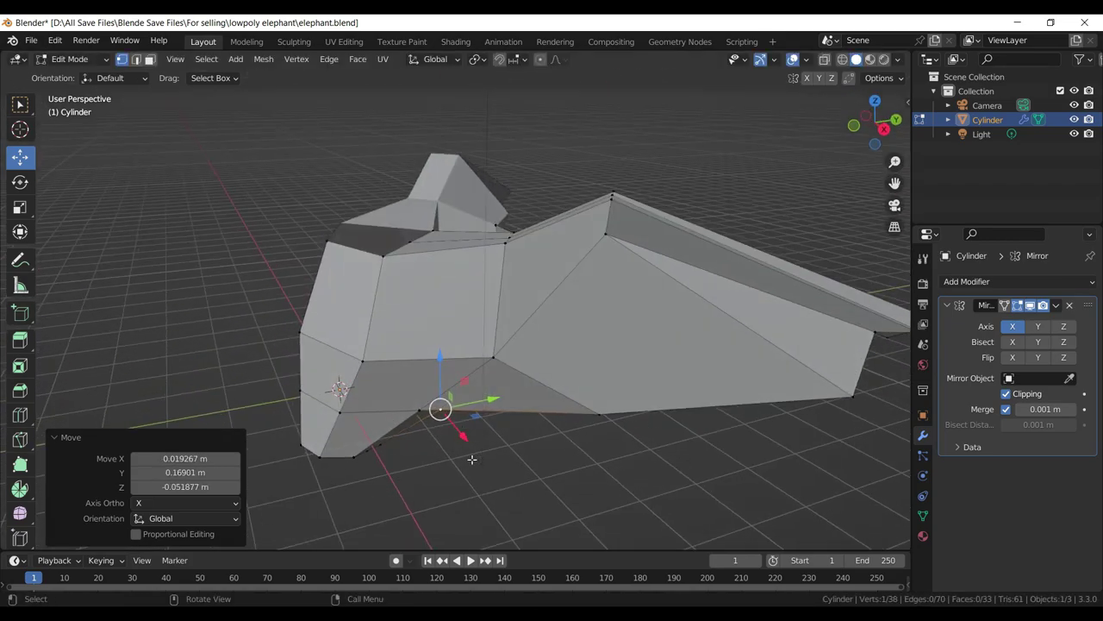
{"action": "key", "text": "g"}
{"action": "left_click", "coordinate": [500, 462]}
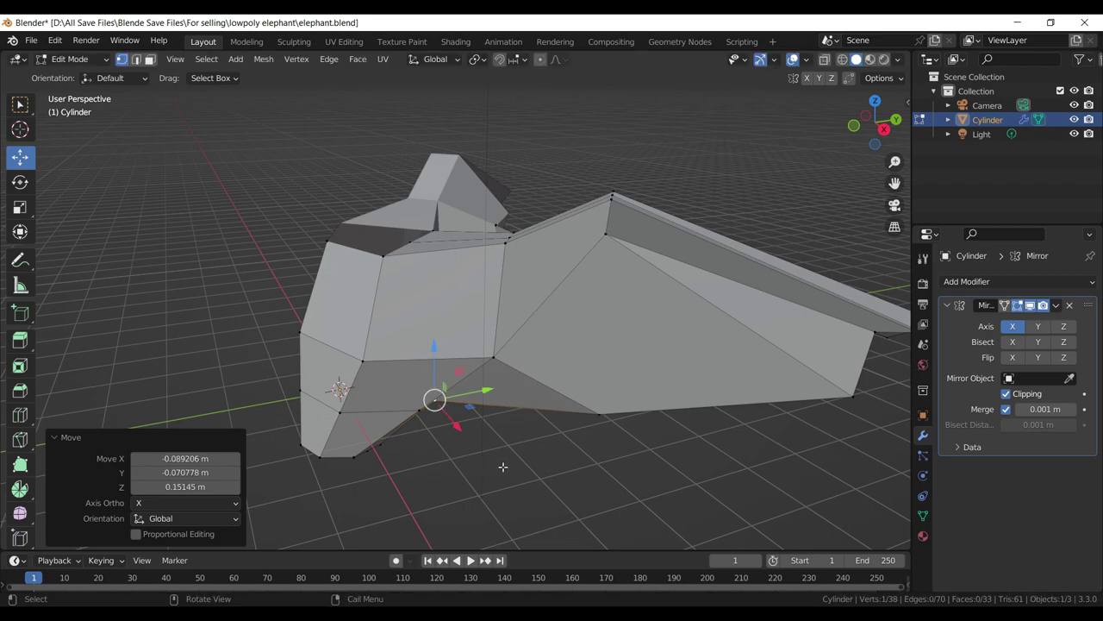
{"action": "left_click_drag", "start_coordinate": [500, 462], "coordinate": [681, 365]}
{"action": "key", "text": "g"}
{"action": "left_click", "coordinate": [453, 361]}
{"action": "key", "text": "ctrl+s"}
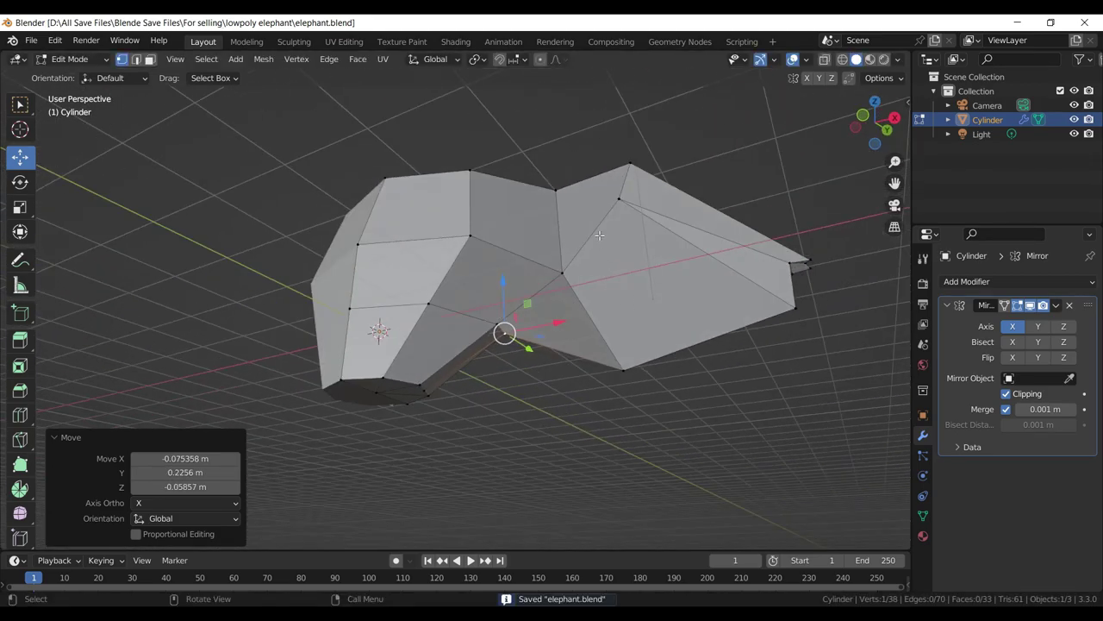
- Add a centred edge loop across the head, bringing the mesh to 44 vertices and 39 faces
{"action": "key", "text": "ctrl+r"}
{"action": "left_click", "coordinate": [608, 259]}
{"action": "right_click", "coordinate": [632, 341]}
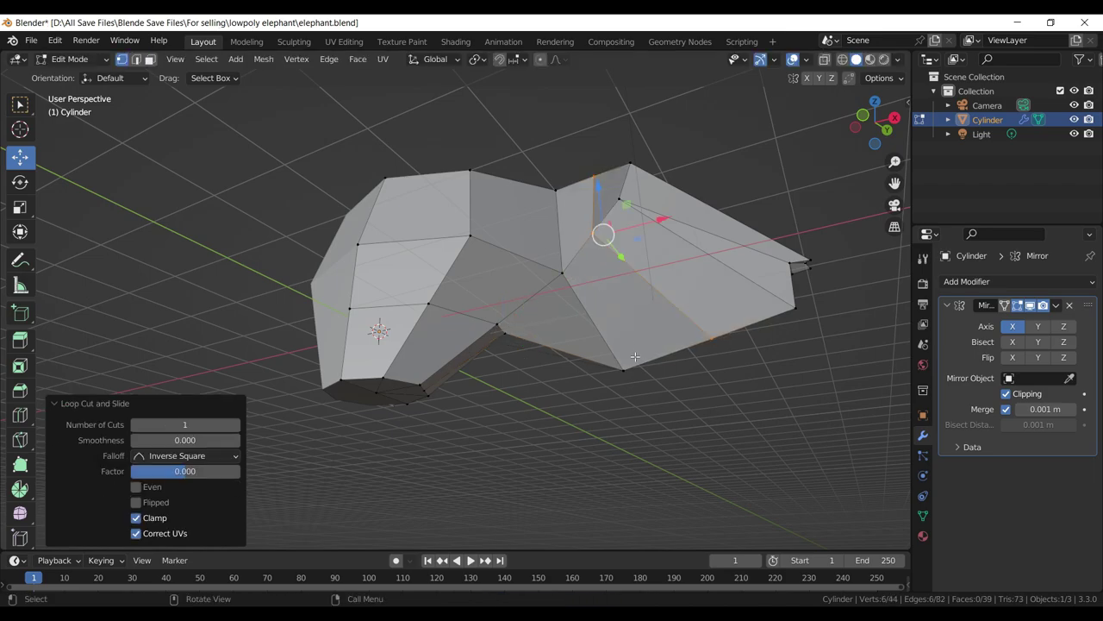
{"action": "left_click", "coordinate": [623, 377]}
{"action": "key", "text": "KP_1"}
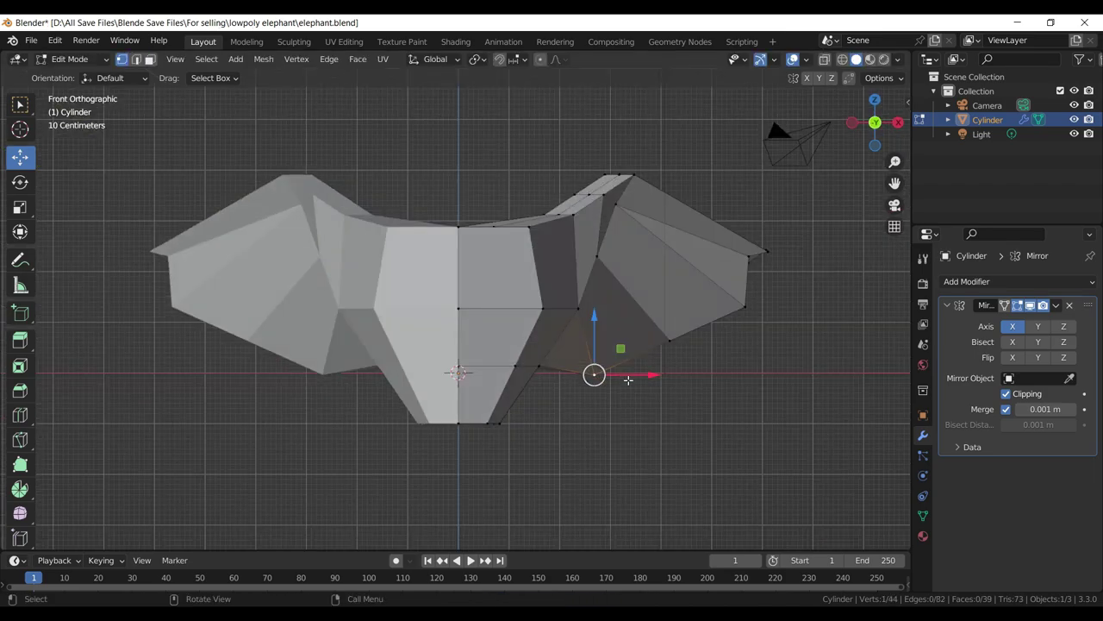
- Shape the mouth by moving the lower head vertex and pulling side and bottom mouth vertices
{"action": "key", "text": "g"}
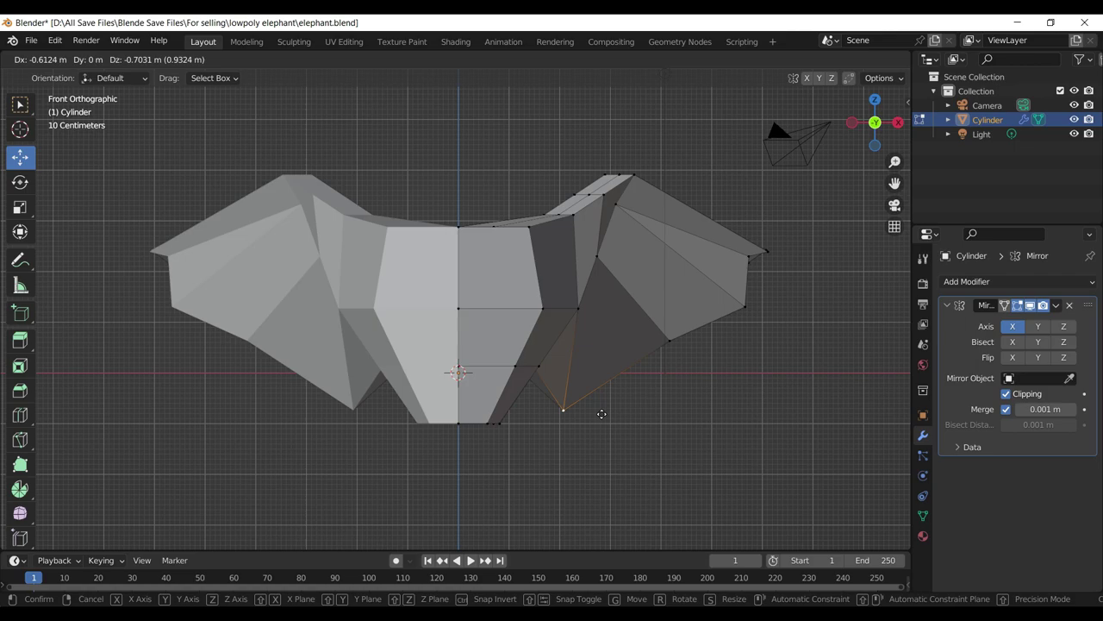
{"action": "left_click", "coordinate": [602, 414]}
{"action": "left_click", "coordinate": [670, 339]}
{"action": "key", "text": "g"}
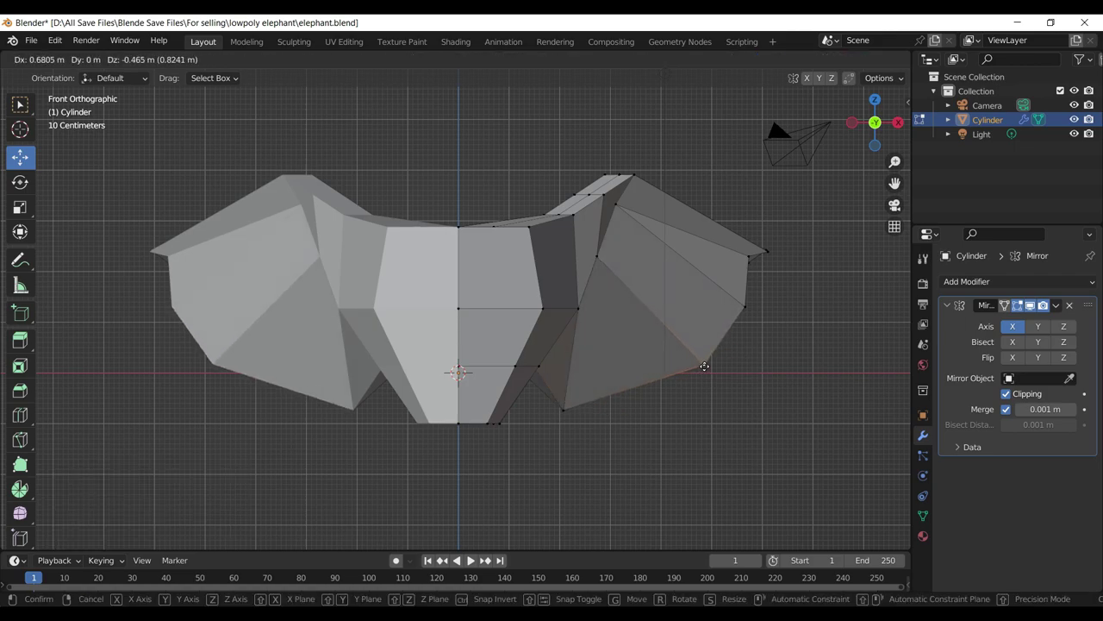
{"action": "left_click", "coordinate": [704, 367]}
{"action": "left_click", "coordinate": [563, 410]}
{"action": "key", "text": "g"}
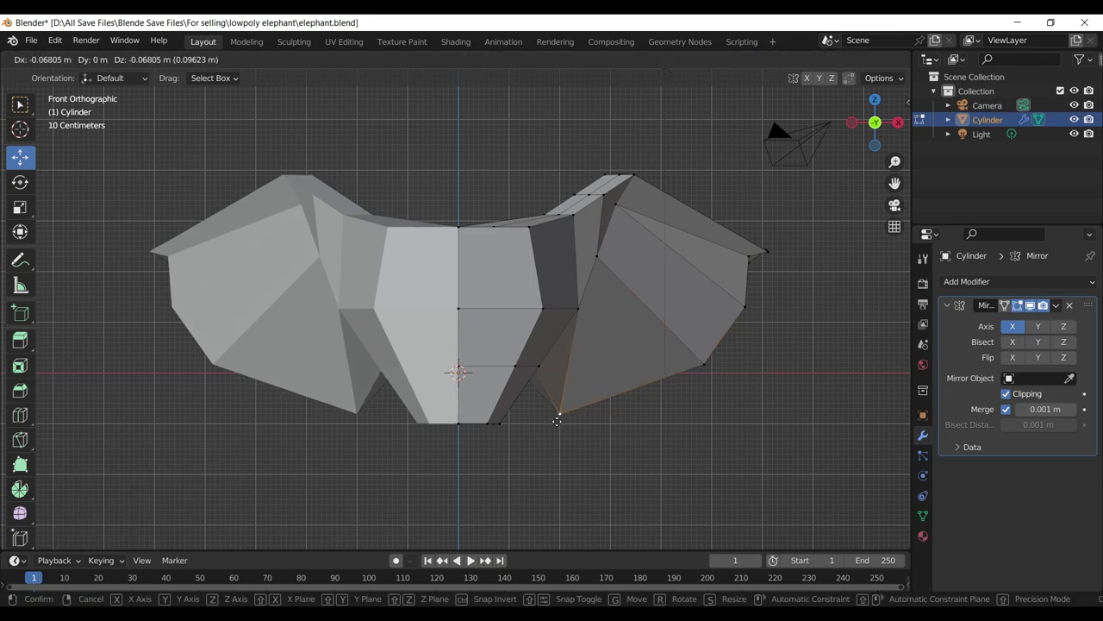
{"action": "left_click", "coordinate": [559, 413]}
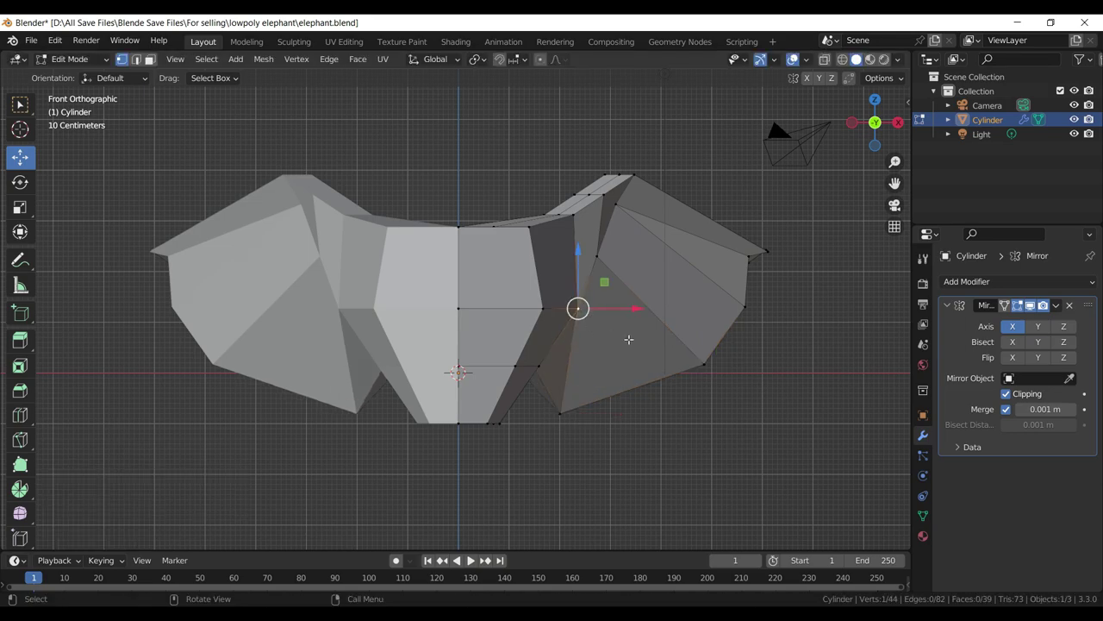
- Shift the mouth vertices inward along X, save, and reposition them freely
{"action": "left_click_drag", "start_coordinate": [629, 333], "coordinate": [591, 374]}
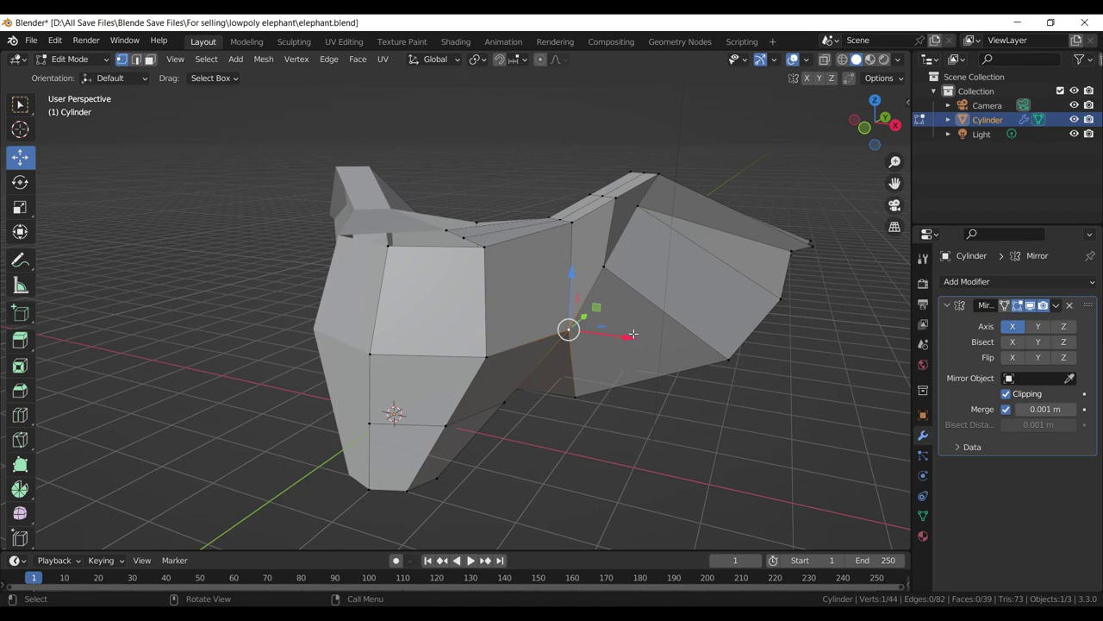
{"action": "left_click_drag", "start_coordinate": [633, 333], "coordinate": [626, 337]}
{"action": "key", "text": "KP_1"}
{"action": "key", "text": "ctrl+s"}
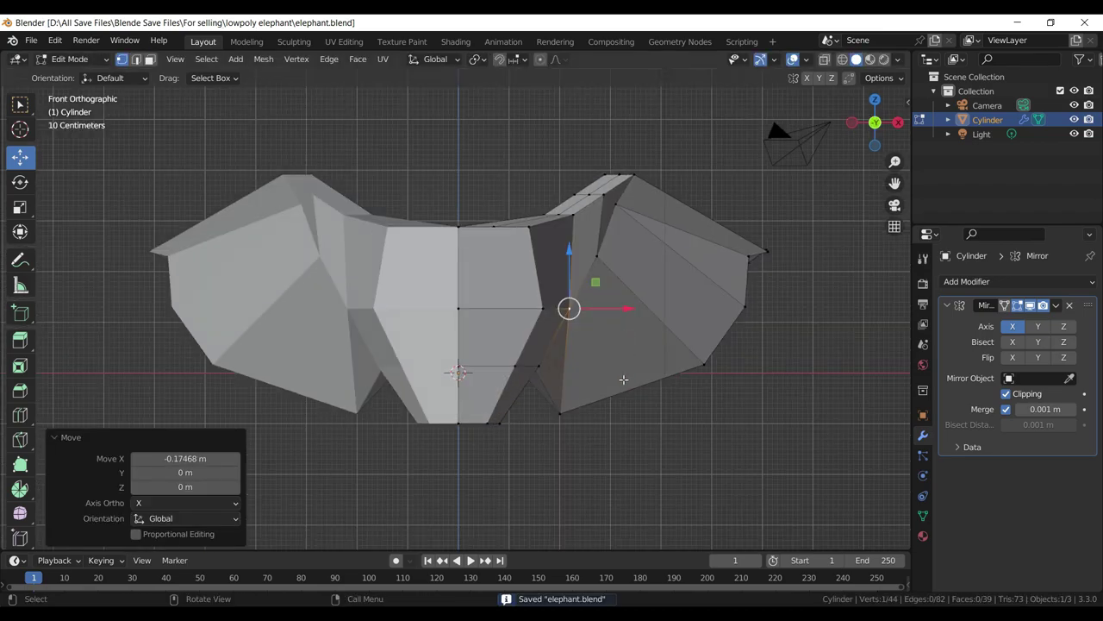
{"action": "left_click_drag", "start_coordinate": [624, 379], "coordinate": [504, 392]}
{"action": "left_click_drag", "start_coordinate": [496, 390], "coordinate": [540, 403]}
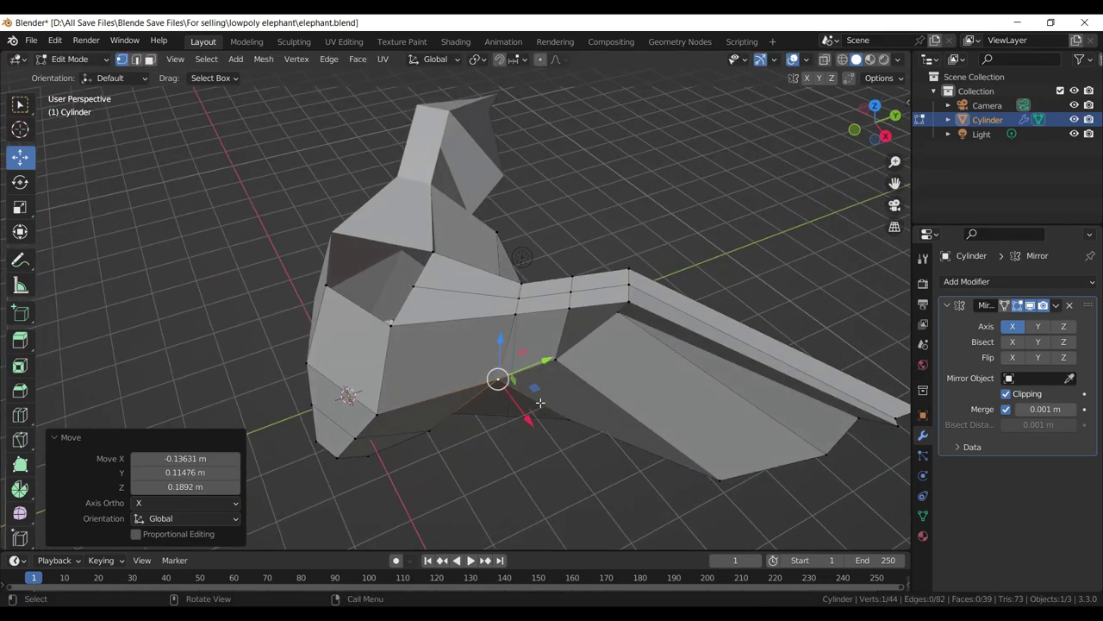
{"action": "left_click_drag", "start_coordinate": [540, 402], "coordinate": [637, 242]}
- Move the trunk-base top vertex, then push it and another vertex 0.3583 m along X
{"action": "left_click", "coordinate": [638, 217]}
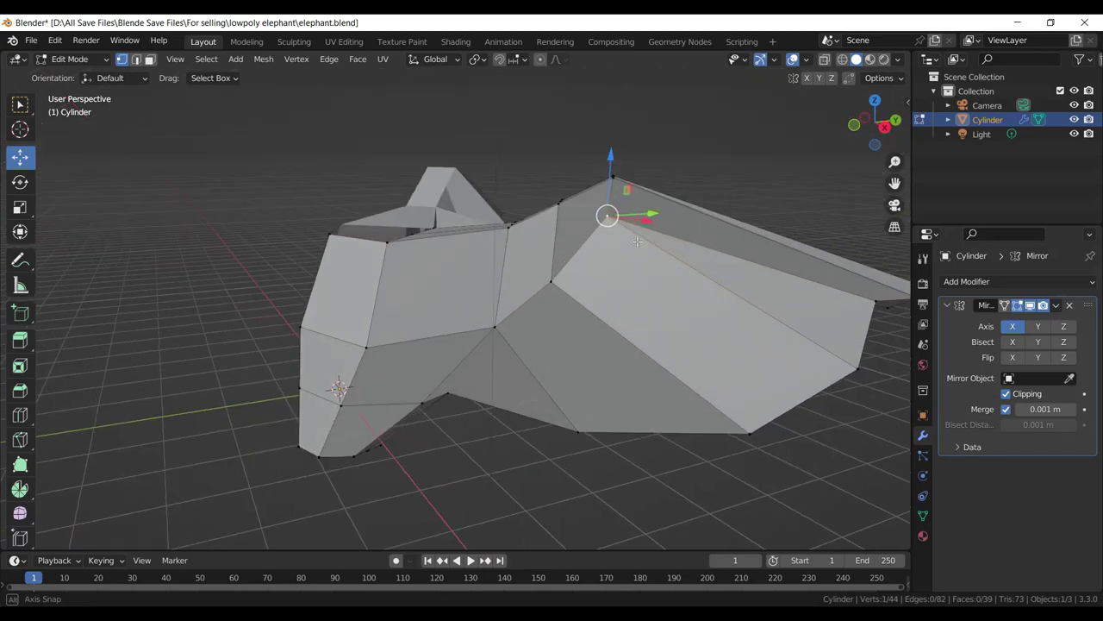
{"action": "key", "text": "g"}
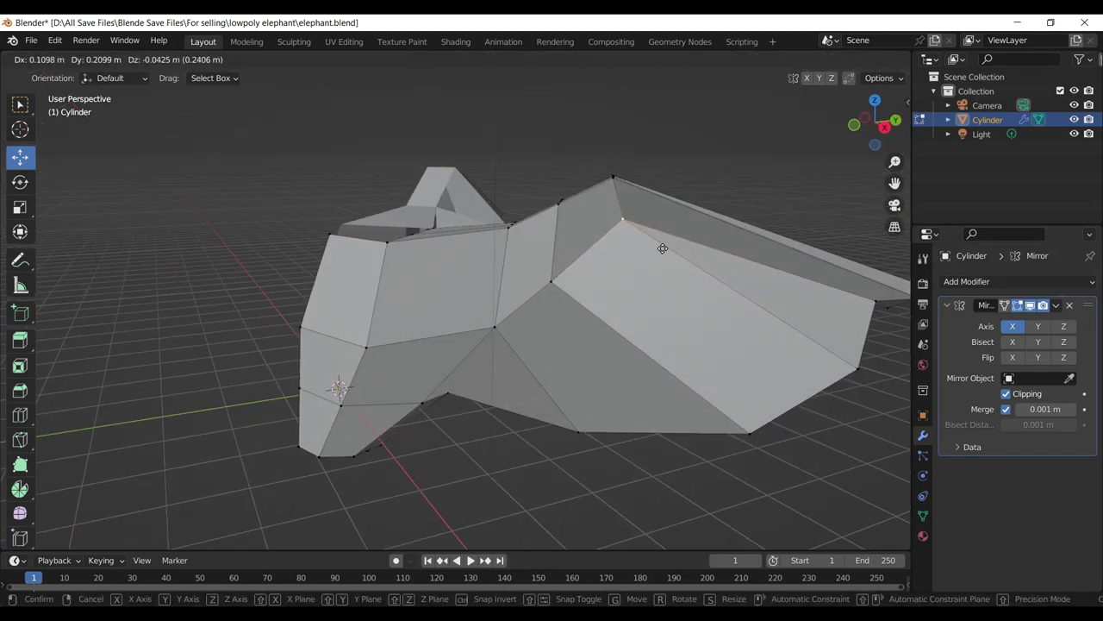
{"action": "left_click", "coordinate": [662, 248]}
{"action": "left_click_drag", "start_coordinate": [662, 249], "coordinate": [664, 328]}
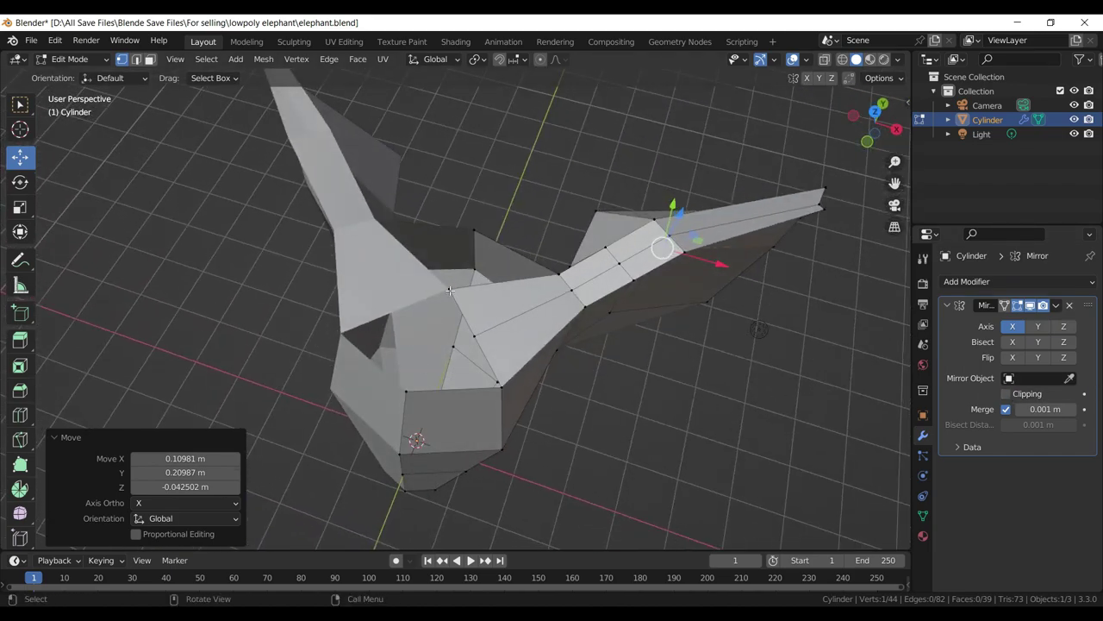
{"action": "left_click", "coordinate": [449, 291]}
{"action": "key", "text": "g"}
{"action": "key", "text": "x"}
{"action": "left_click", "coordinate": [516, 308]}
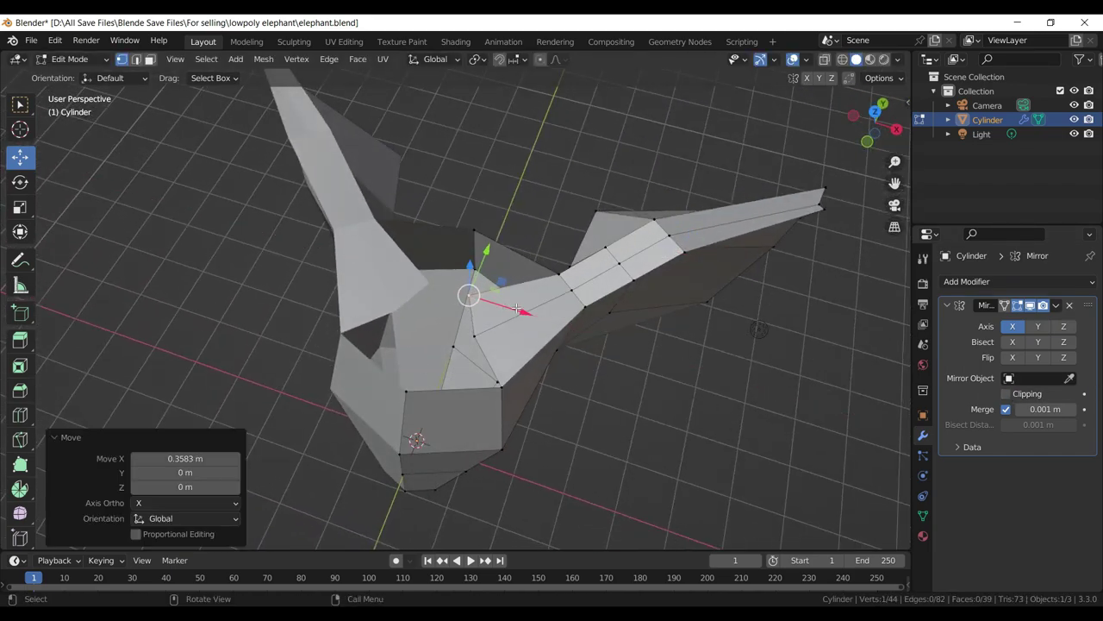
{"action": "left_click_drag", "start_coordinate": [515, 307], "coordinate": [456, 249]}
- Select the top-of-head vertices, then the face between the head and trunk in face mode
{"action": "left_click", "coordinate": [472, 242]}
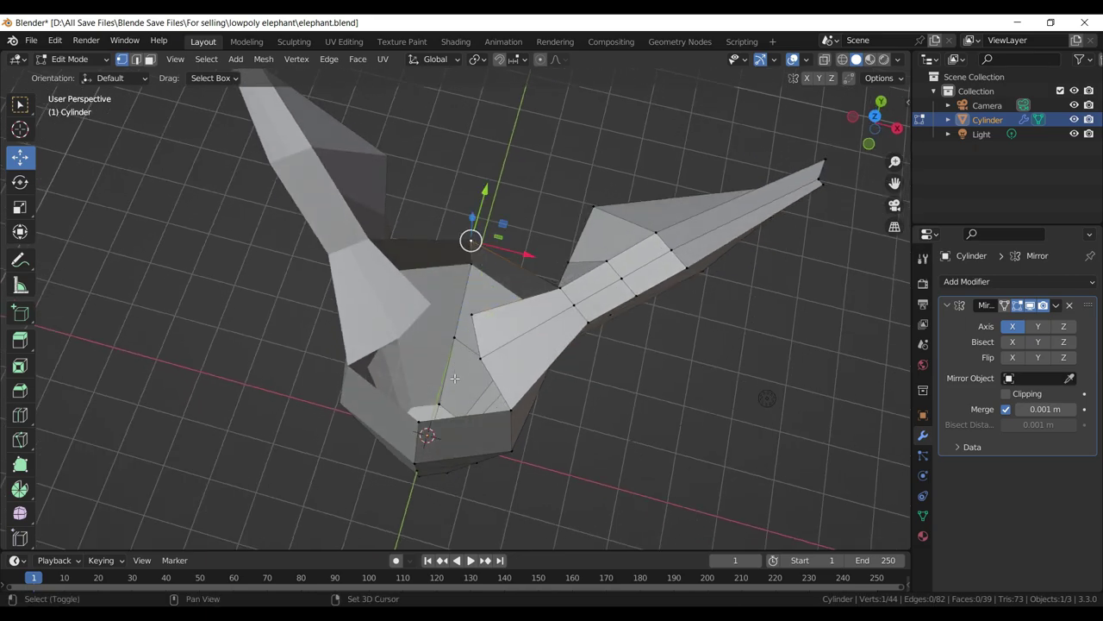
{"action": "left_click", "coordinate": [421, 415]}
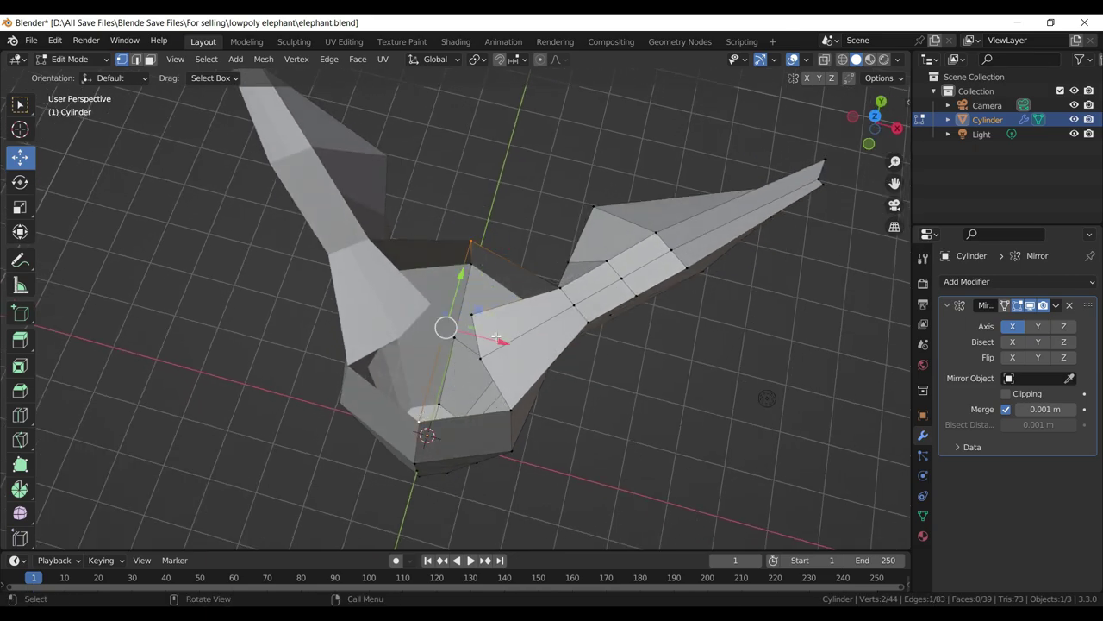
{"action": "left_click", "coordinate": [150, 59]}
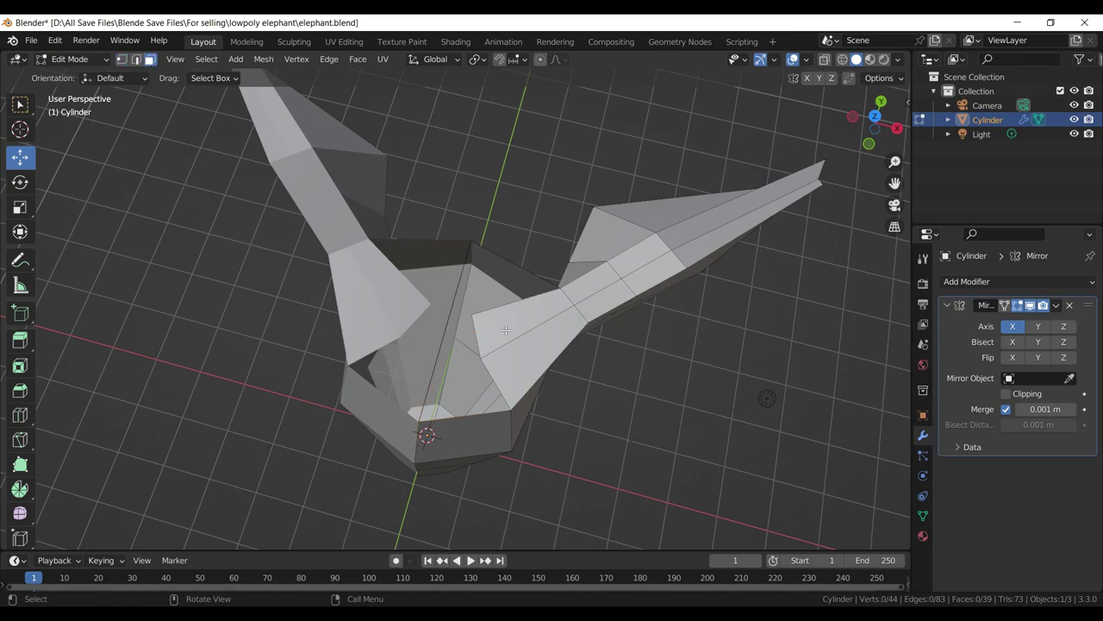
{"action": "left_click", "coordinate": [506, 330]}
- Delete two selected faces and insert a centred edge loop on the head
{"action": "left_click", "coordinate": [515, 371]}
{"action": "key", "text": "x"}
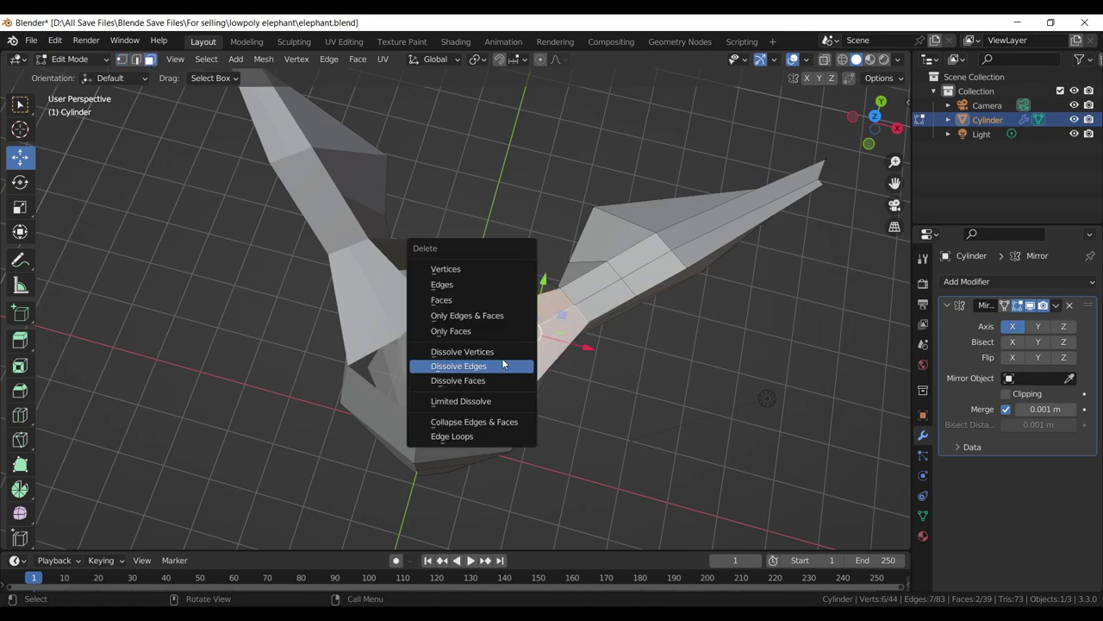
{"action": "left_click", "coordinate": [466, 299]}
{"action": "key", "text": "ctrl+r"}
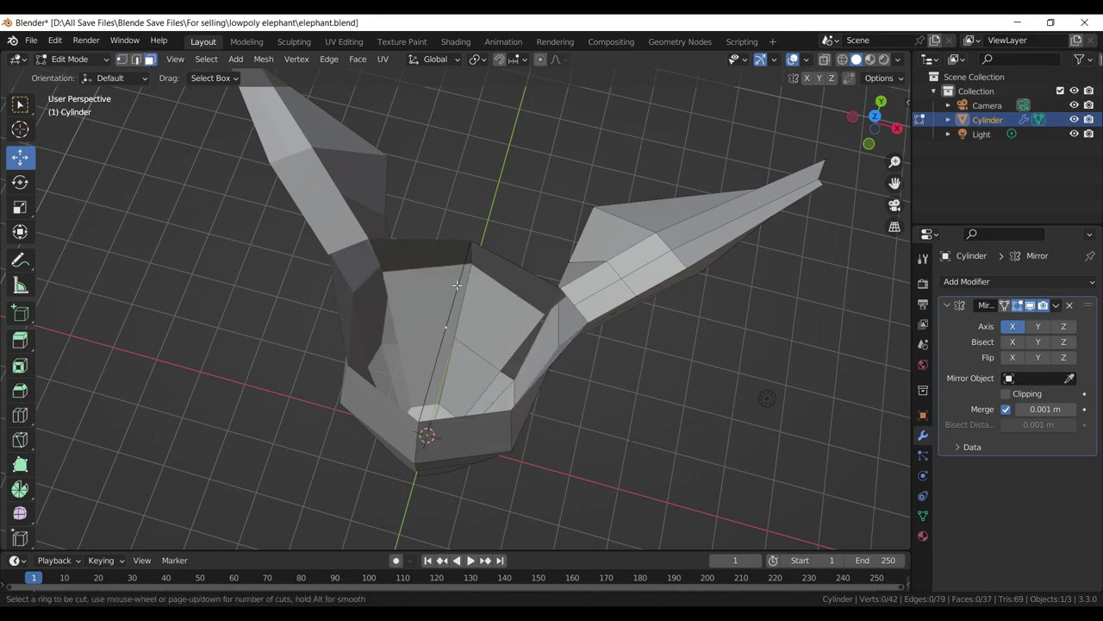
{"action": "left_click", "coordinate": [457, 285]}
{"action": "right_click", "coordinate": [457, 284]}
{"action": "key", "text": "alt+a"}
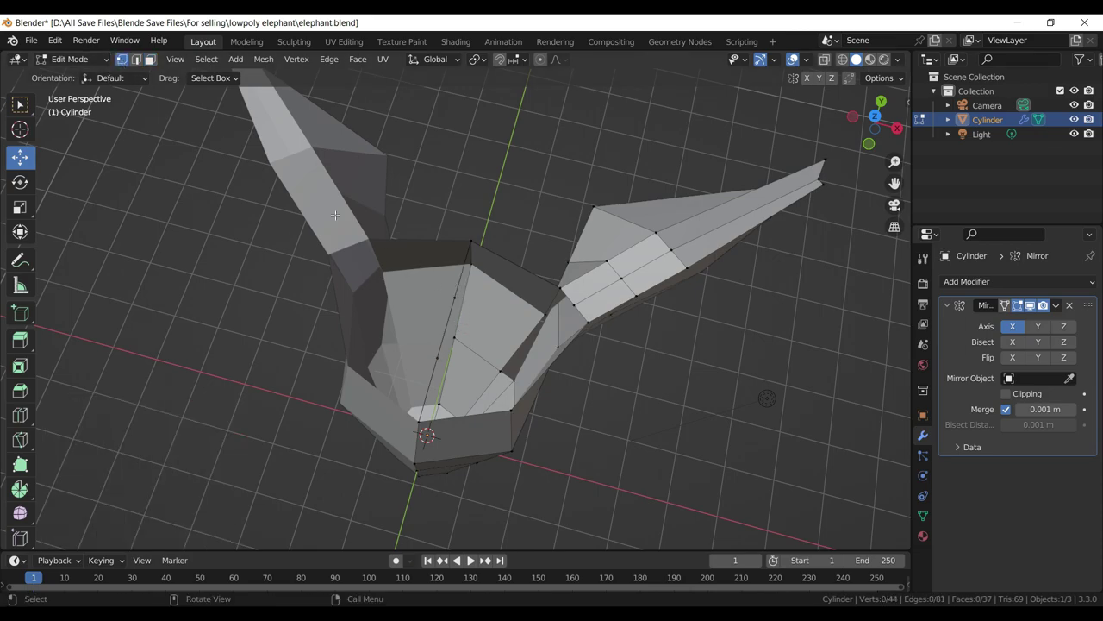
- Reposition vertices around the neck gap
{"action": "left_click_drag", "start_coordinate": [476, 268], "coordinate": [483, 254]}
{"action": "key", "text": "g"}
{"action": "left_click", "coordinate": [516, 234]}
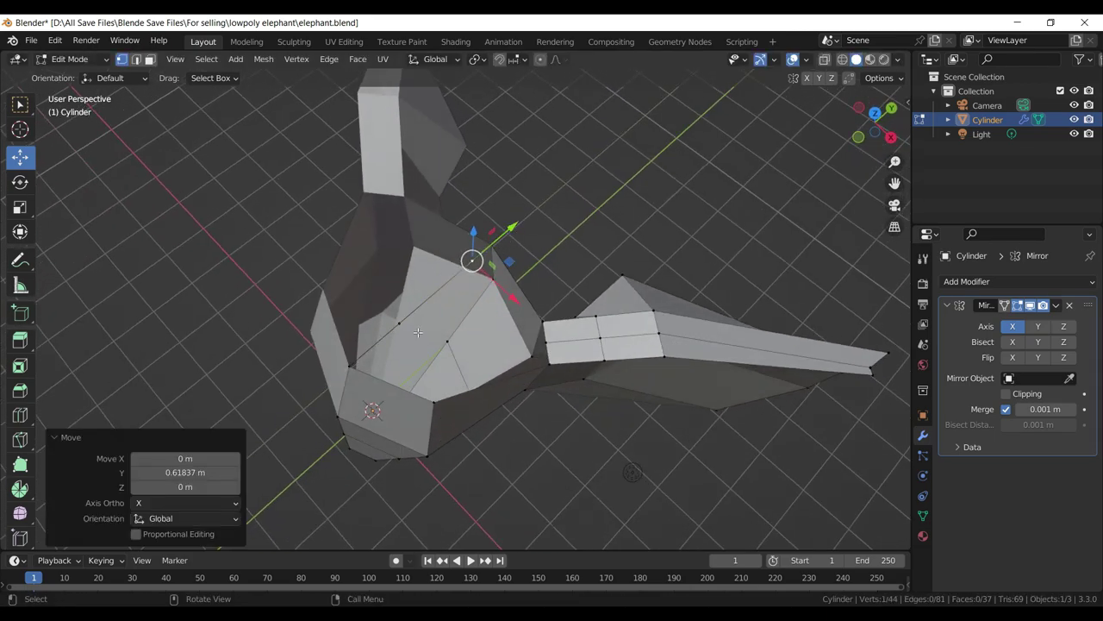
{"action": "key", "text": "ctrl+z"}
{"action": "key", "text": "g"}
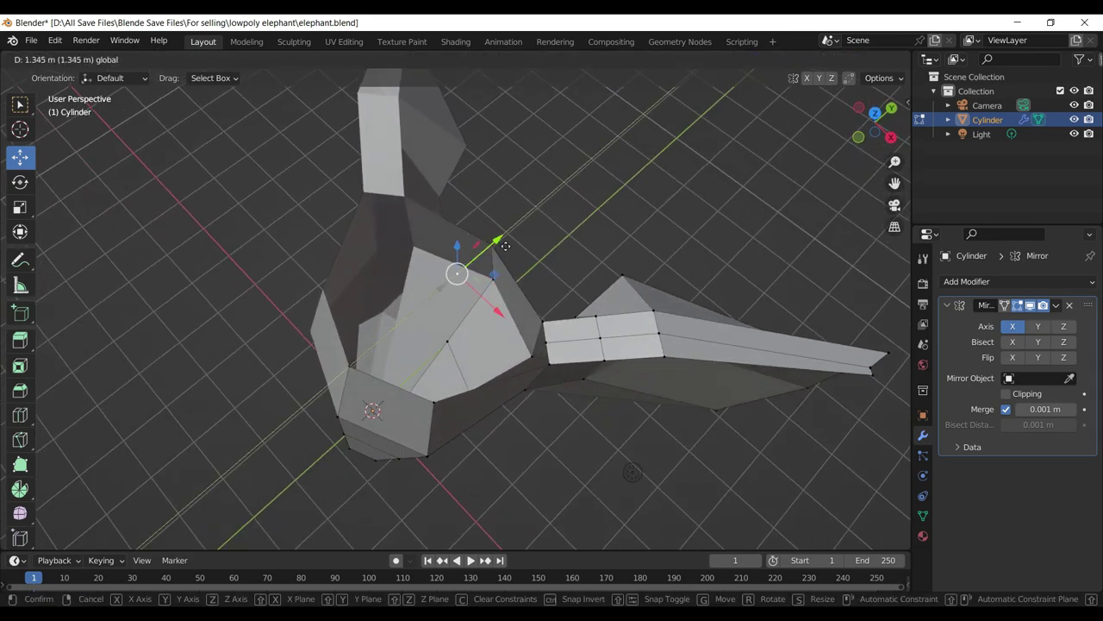
{"action": "left_click", "coordinate": [538, 251]}
{"action": "left_click", "coordinate": [564, 255]}
{"action": "left_click_drag", "start_coordinate": [564, 254], "coordinate": [564, 257]}
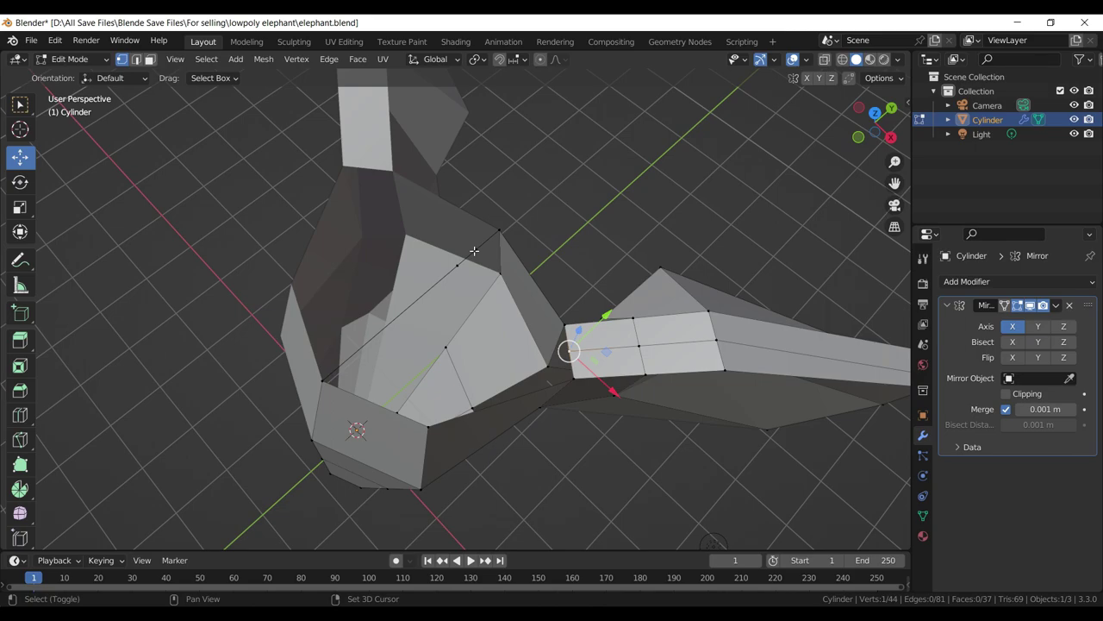
- Fill the open gaps at the trunk base and neck with new faces
{"action": "left_click", "coordinate": [474, 250]}
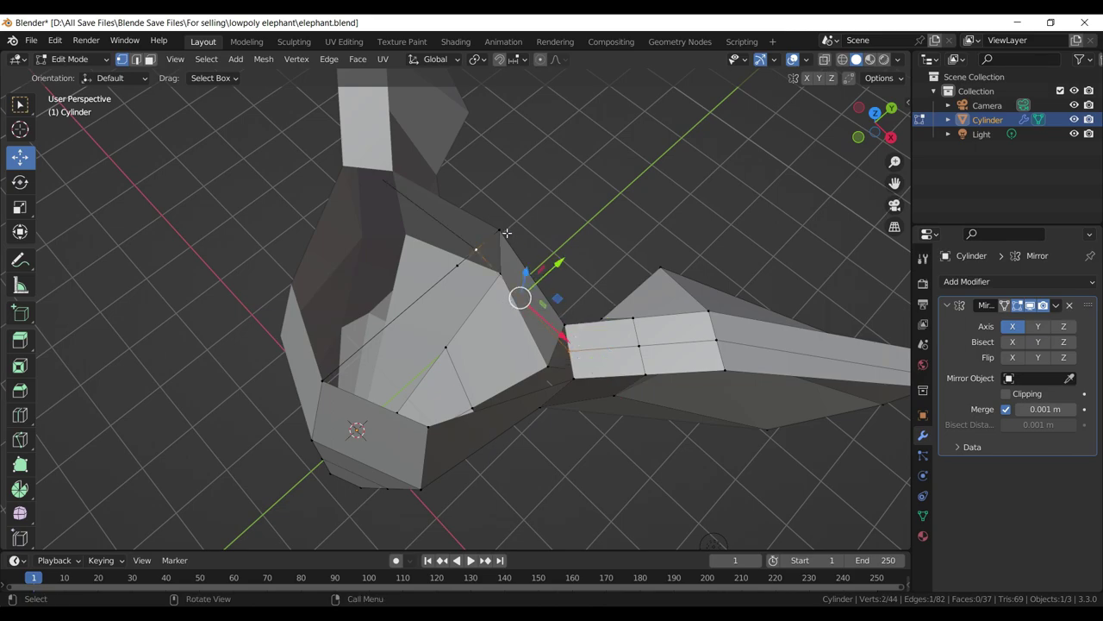
{"action": "left_click", "coordinate": [505, 232]}
{"action": "left_click", "coordinate": [566, 324]}
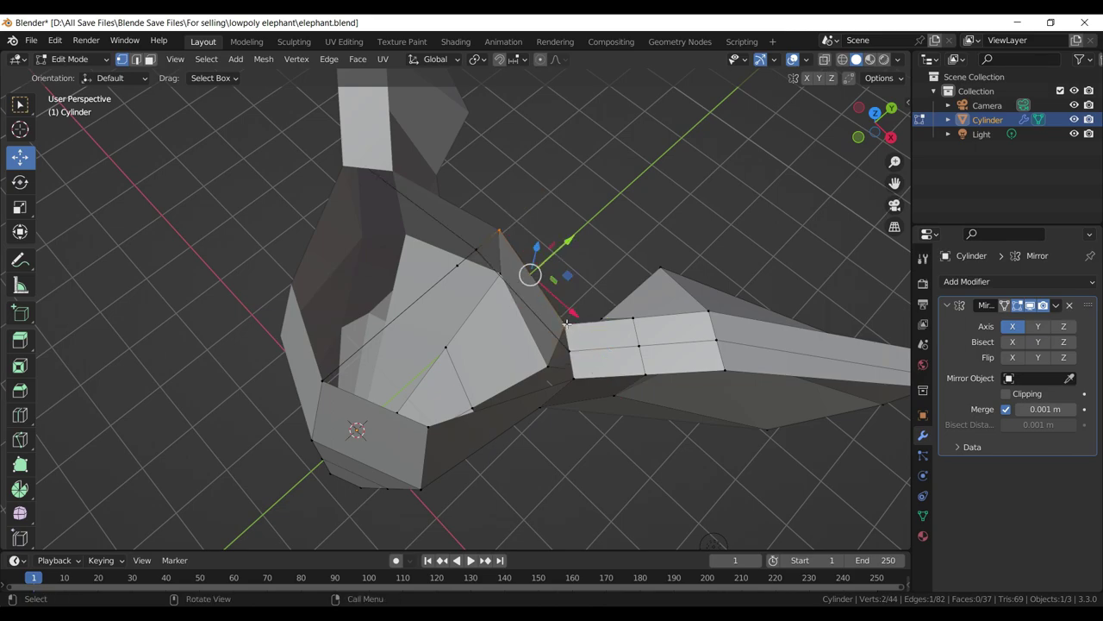
{"action": "key", "text": "f"}
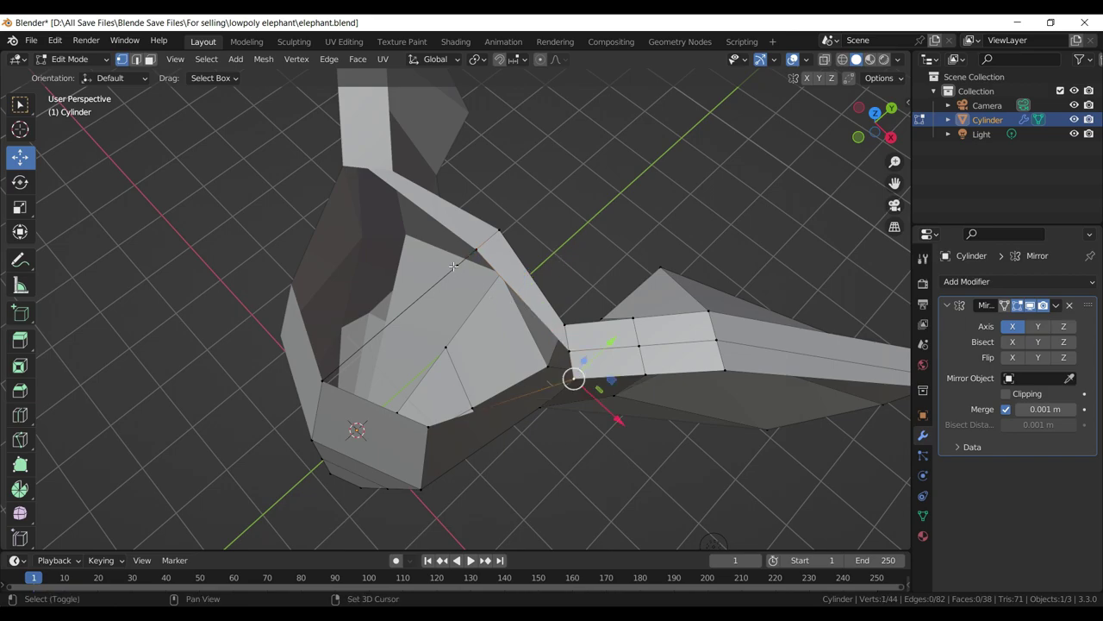
{"action": "left_click", "coordinate": [454, 266]}
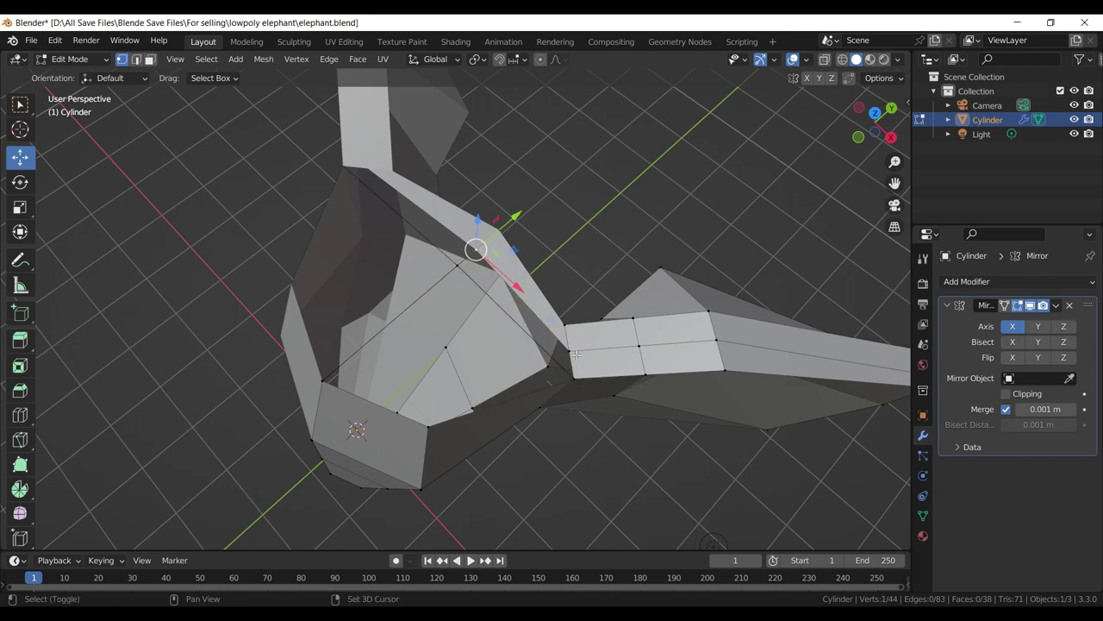
{"action": "key", "text": "f"}
{"action": "key", "text": "alt+a"}
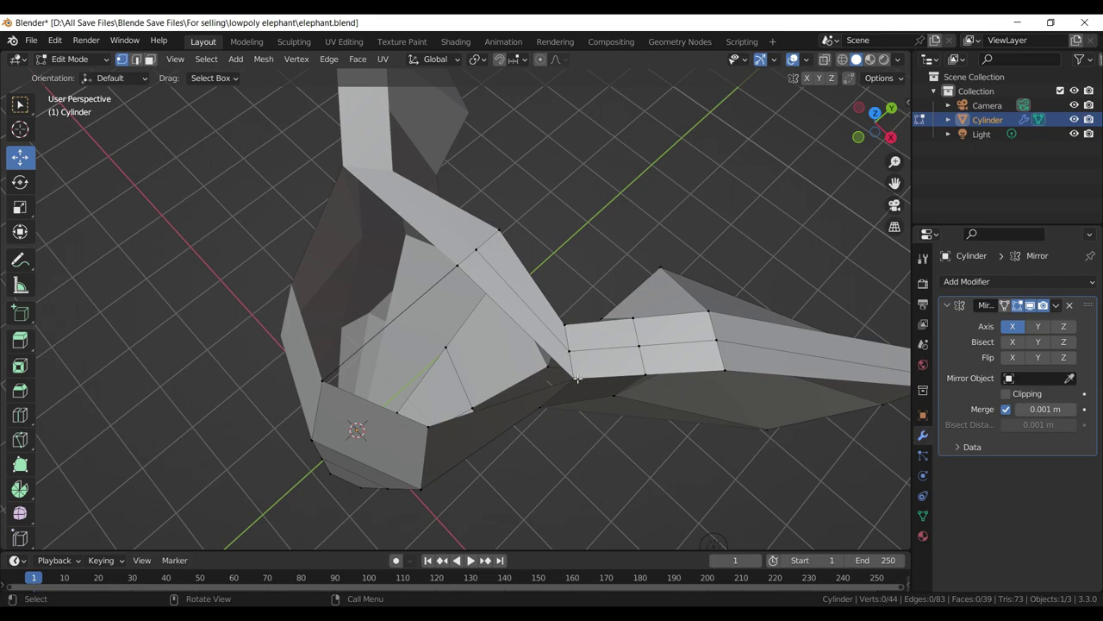
{"action": "left_click", "coordinate": [574, 375]}
{"action": "left_click_drag", "start_coordinate": [573, 376], "coordinate": [467, 263]}
{"action": "key", "text": "f"}
{"action": "key", "text": "alt+a"}
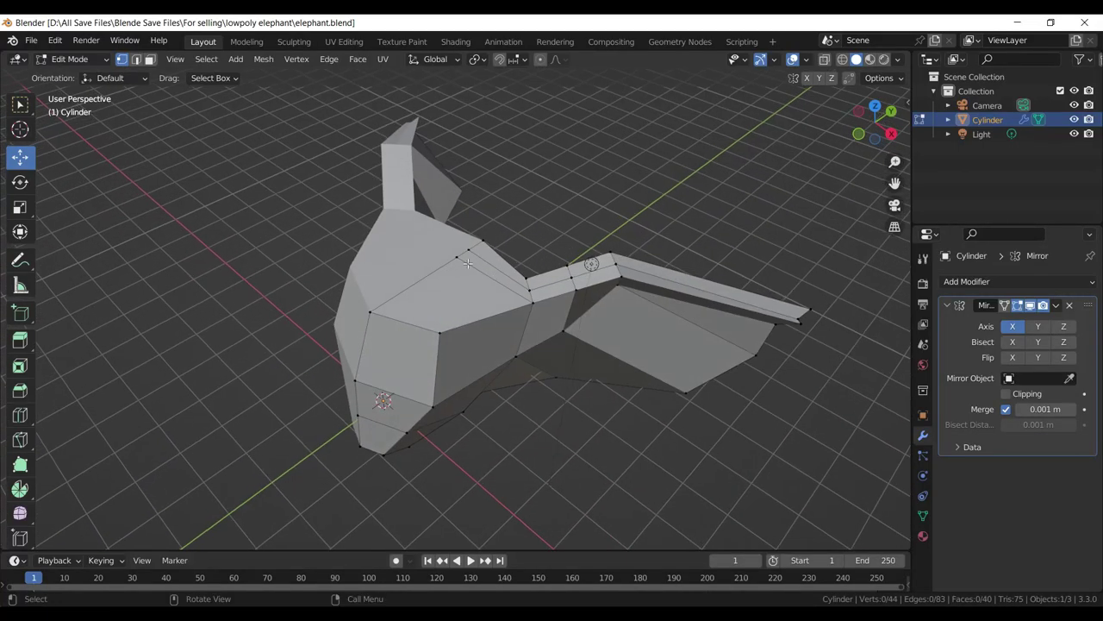
- Lift the head-top vertices along Z, by 0.41666 m and 0.14131 m, to shape the crown
{"action": "left_click", "coordinate": [467, 263]}
{"action": "left_click_drag", "start_coordinate": [457, 217], "coordinate": [456, 182]}
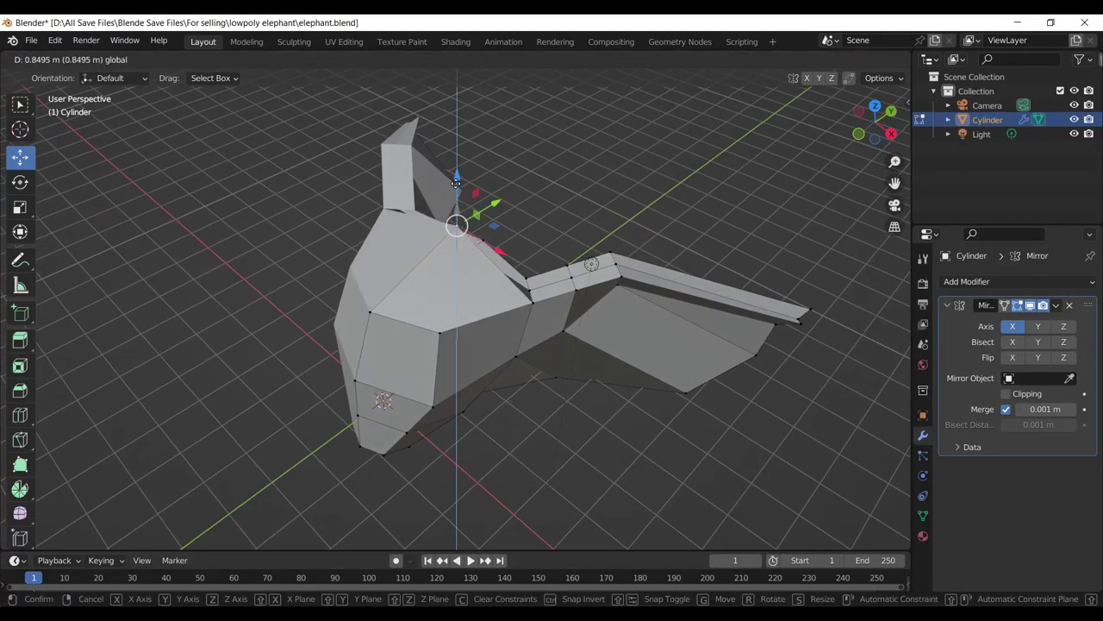
{"action": "left_click", "coordinate": [369, 311]}
{"action": "left_click_drag", "start_coordinate": [369, 312], "coordinate": [345, 186]}
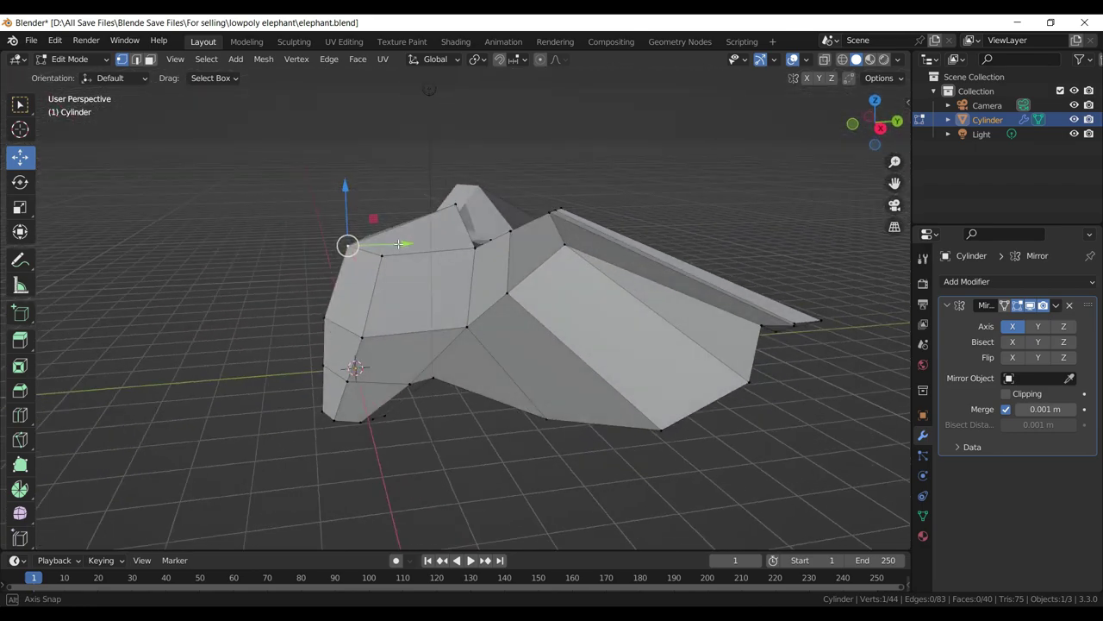
{"action": "left_click_drag", "start_coordinate": [345, 186], "coordinate": [346, 166]}
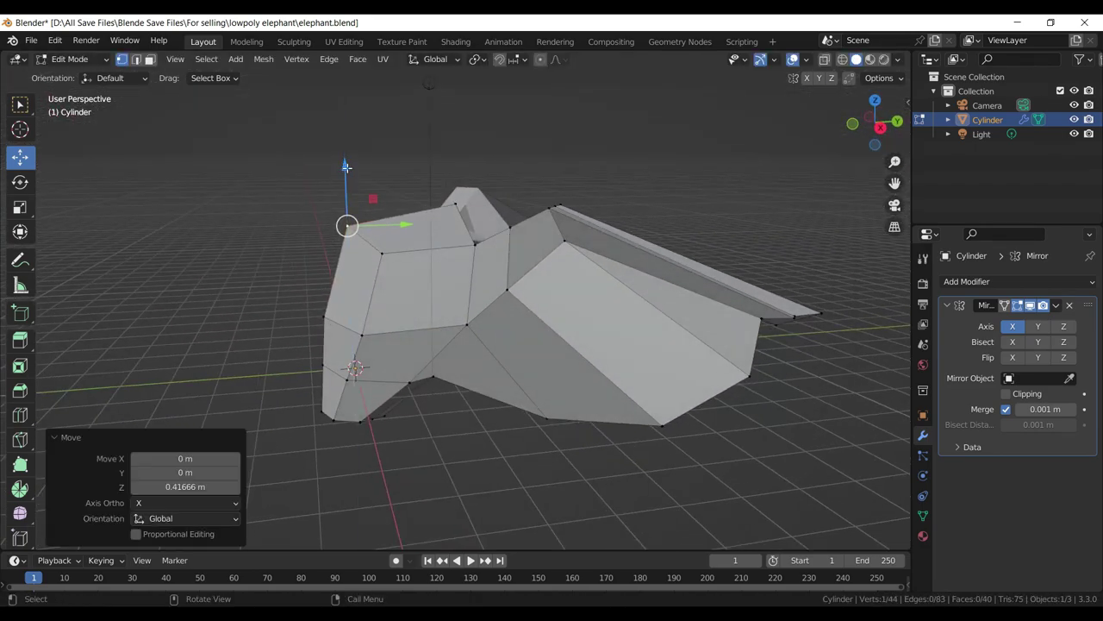
{"action": "left_click", "coordinate": [459, 200]}
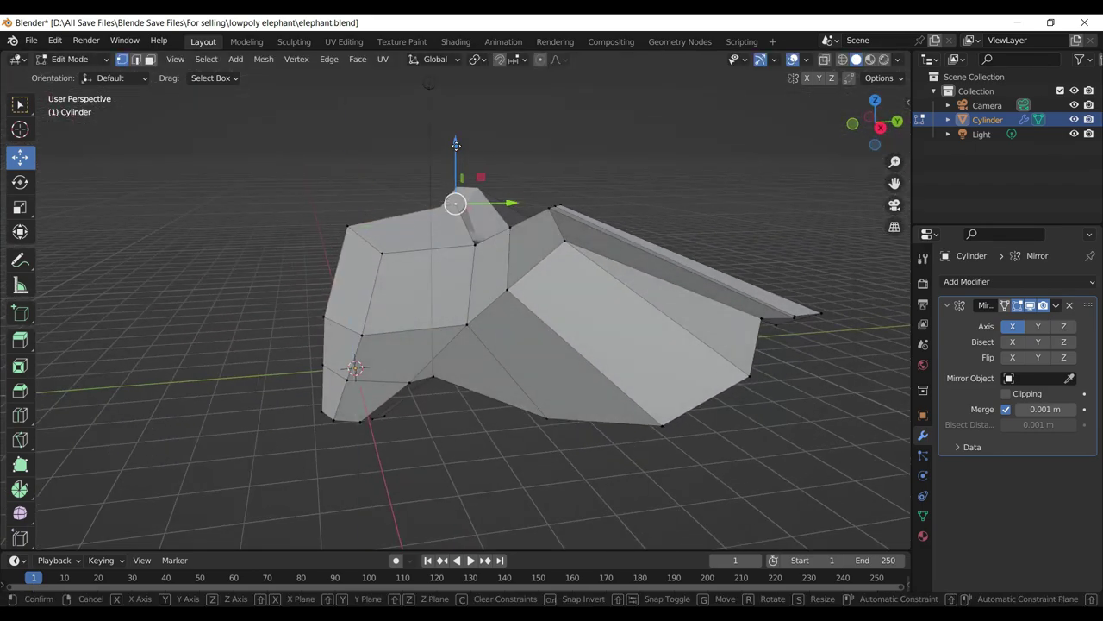
{"action": "left_click_drag", "start_coordinate": [460, 158], "coordinate": [457, 139]}
{"action": "left_click_drag", "start_coordinate": [458, 139], "coordinate": [434, 319]}
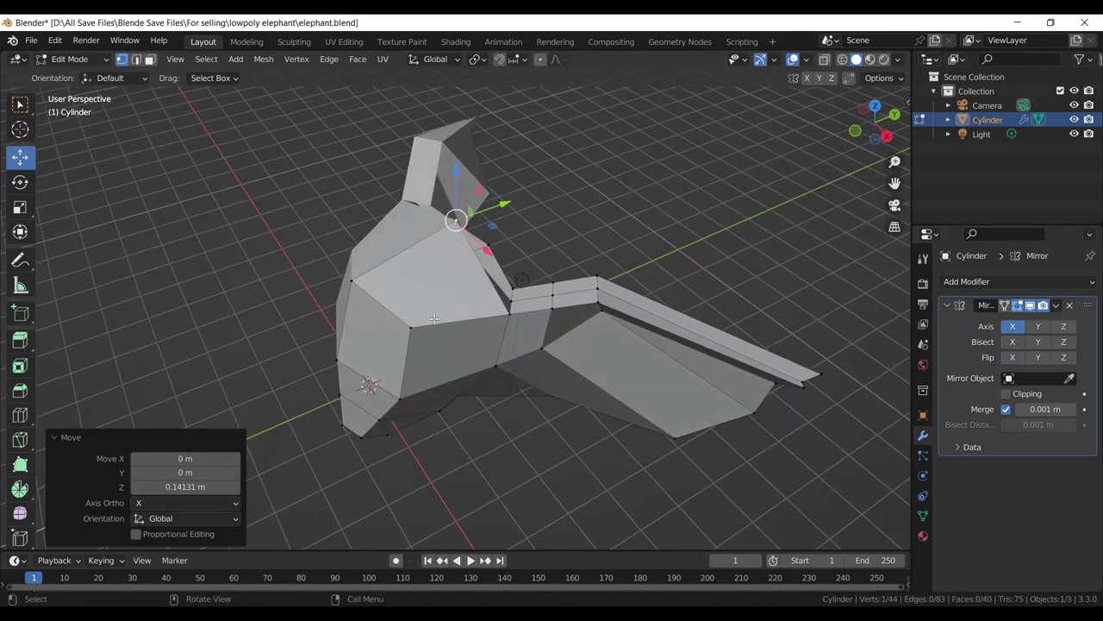
{"action": "left_click", "coordinate": [415, 324]}
{"action": "left_click_drag", "start_coordinate": [523, 259], "coordinate": [448, 274]}
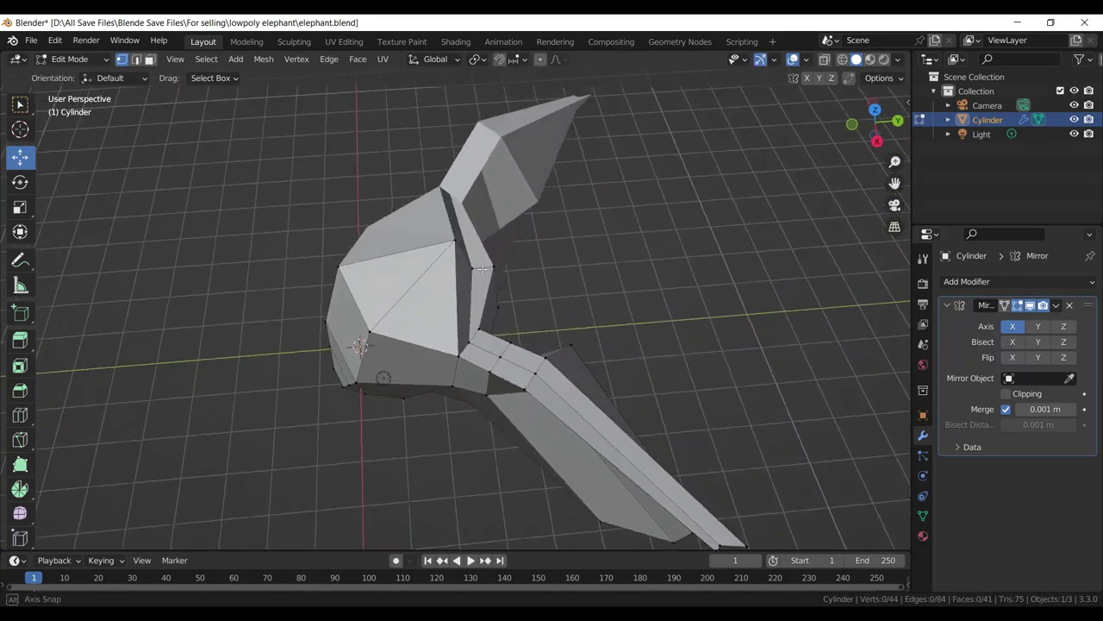
{"action": "key", "text": "ctrl+r"}
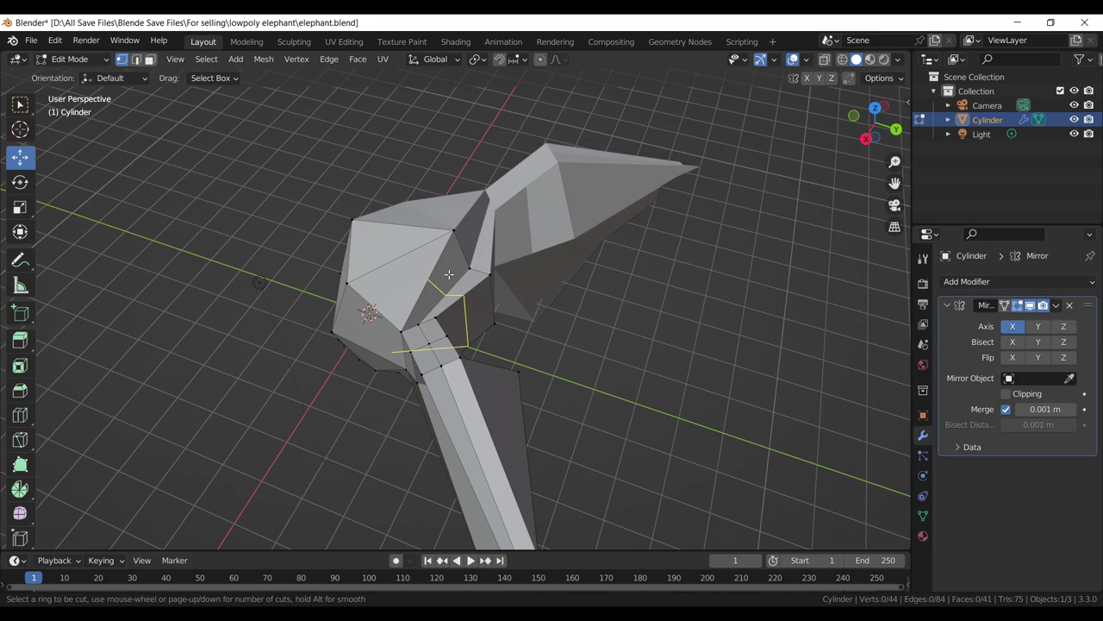
- Add a centred edge loop around the trunk base and lower one head vertex
{"action": "left_click", "coordinate": [449, 274]}
{"action": "right_click", "coordinate": [460, 299]}
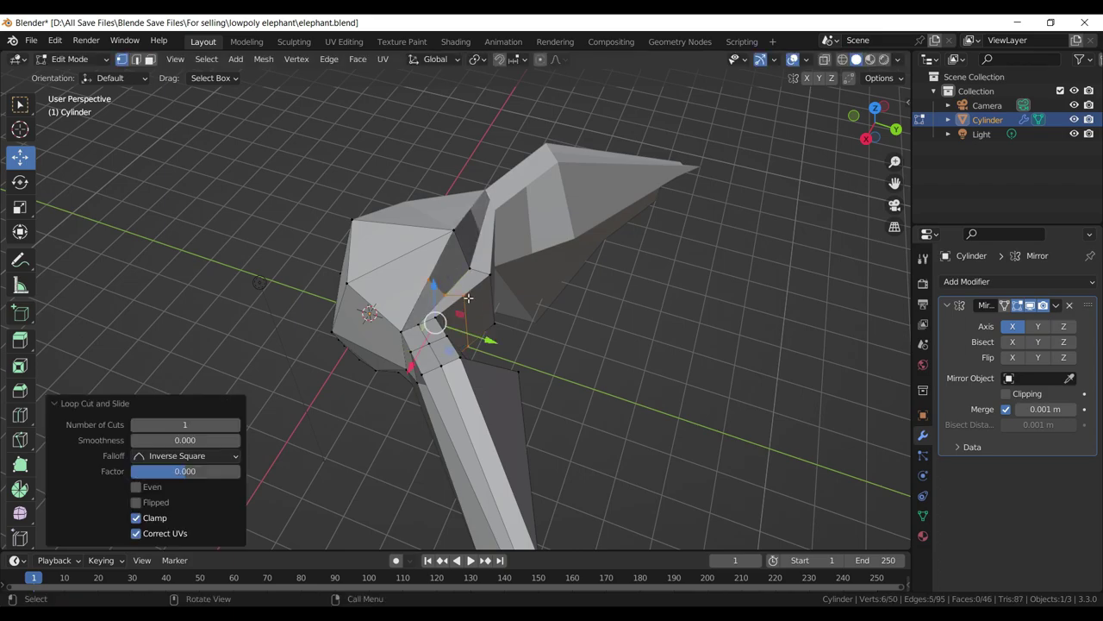
{"action": "left_click", "coordinate": [467, 297]}
{"action": "left_click_drag", "start_coordinate": [467, 298], "coordinate": [417, 289]}
{"action": "left_click", "coordinate": [344, 274]}
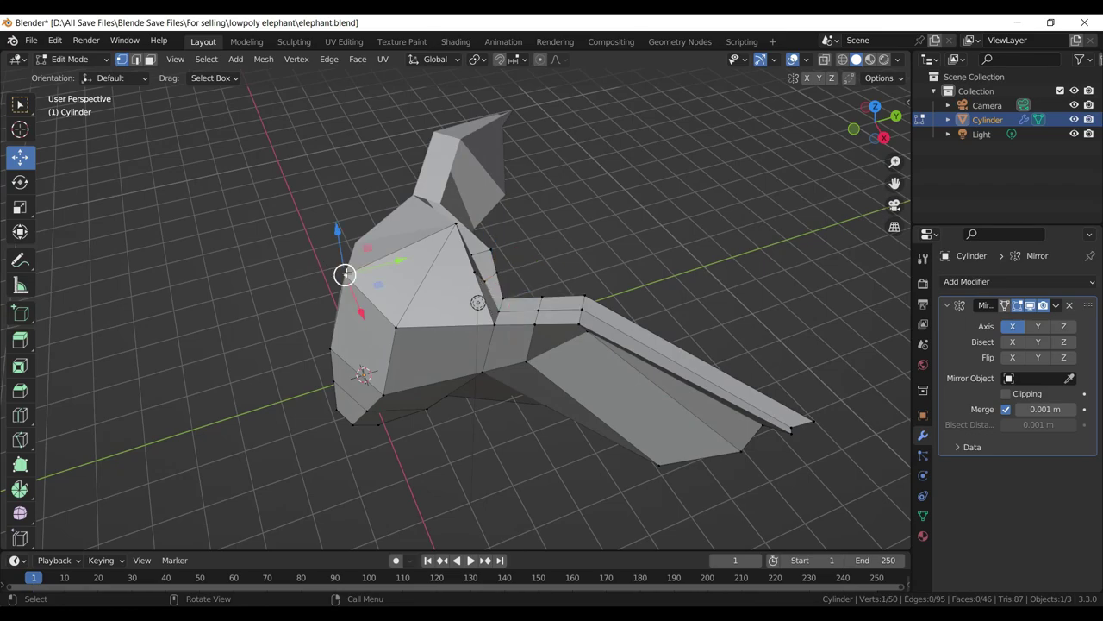
{"action": "left_click_drag", "start_coordinate": [338, 231], "coordinate": [340, 259]}
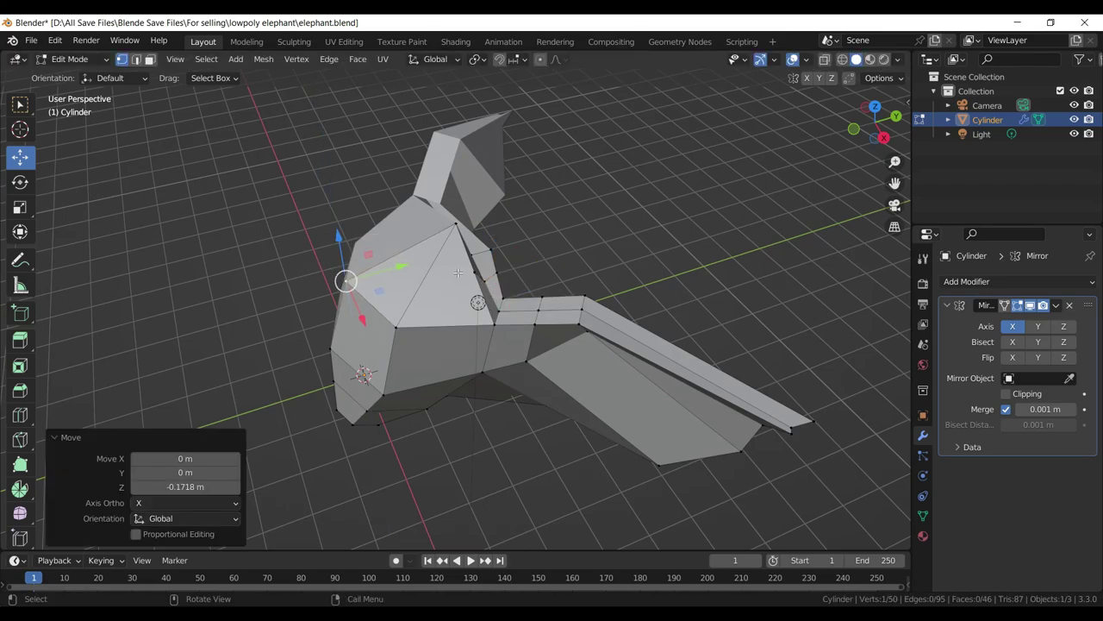
- Adjust the top vertex behind the head and push a nearby vertex outward and up in front view
{"action": "left_click_drag", "start_coordinate": [340, 258], "coordinate": [529, 208]}
{"action": "left_click", "coordinate": [457, 200]}
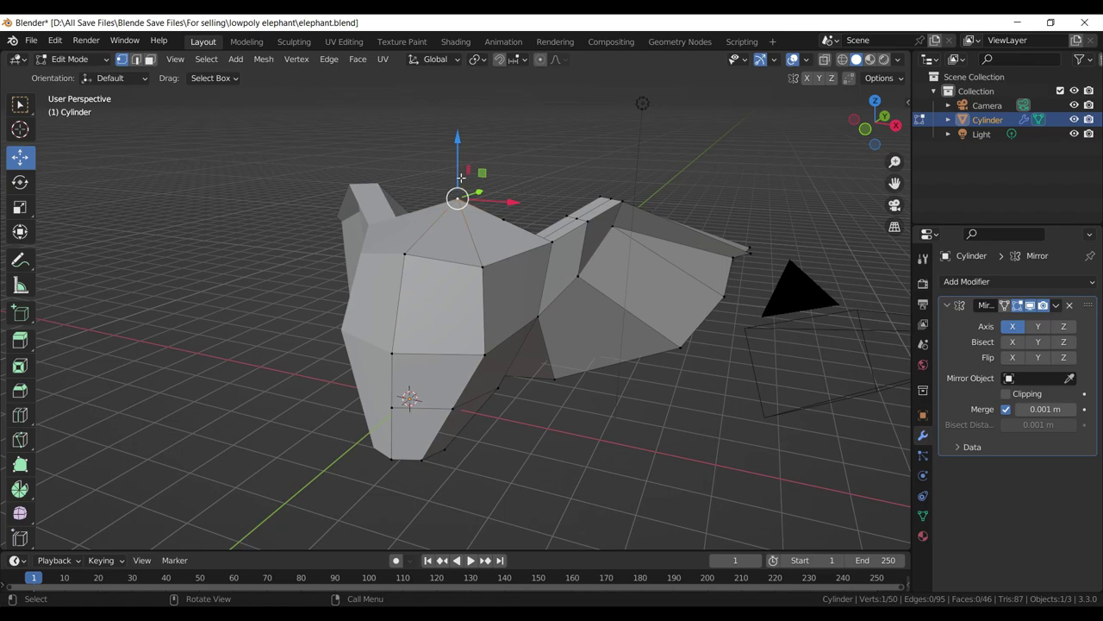
{"action": "left_click_drag", "start_coordinate": [458, 159], "coordinate": [457, 176]}
{"action": "left_click", "coordinate": [505, 215]}
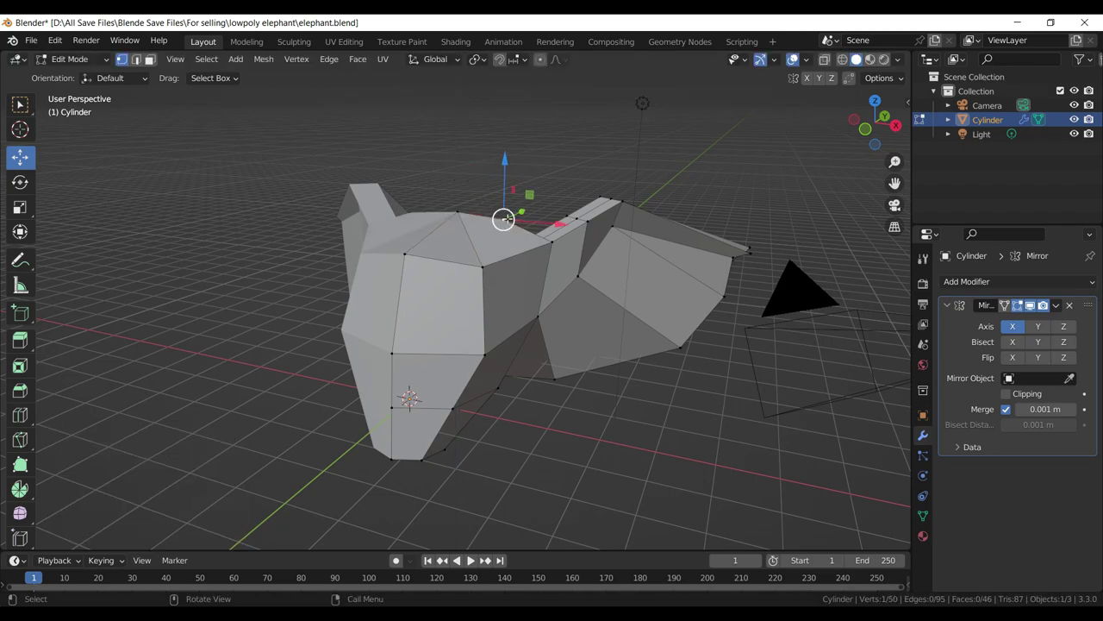
{"action": "key", "text": "KP_1"}
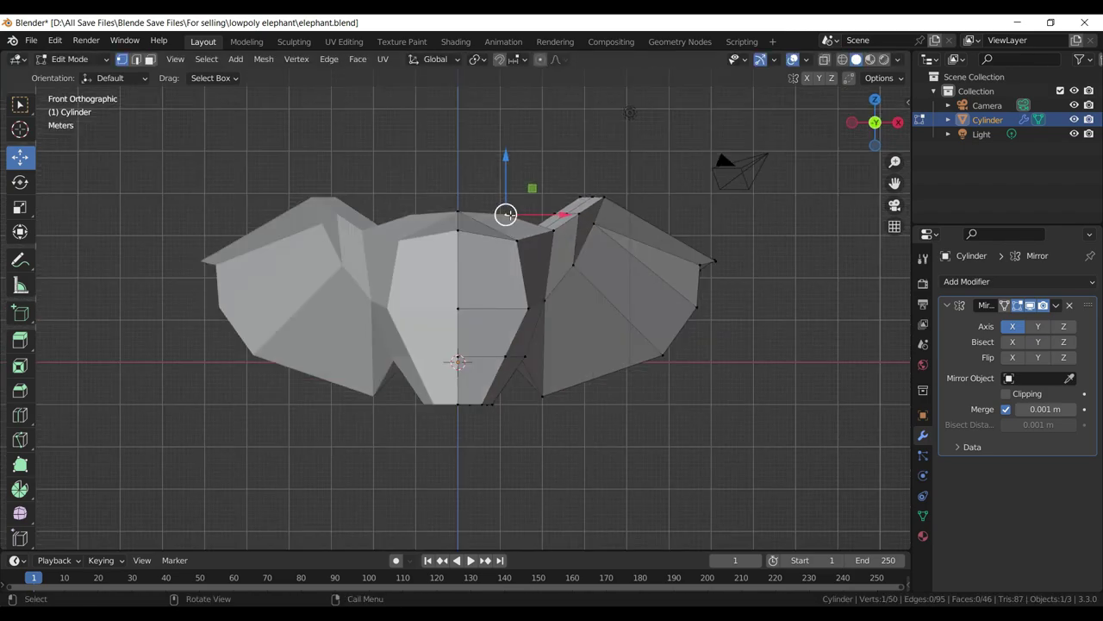
{"action": "left_click_drag", "start_coordinate": [506, 214], "coordinate": [514, 201]}
{"action": "left_click_drag", "start_coordinate": [514, 201], "coordinate": [324, 260]}
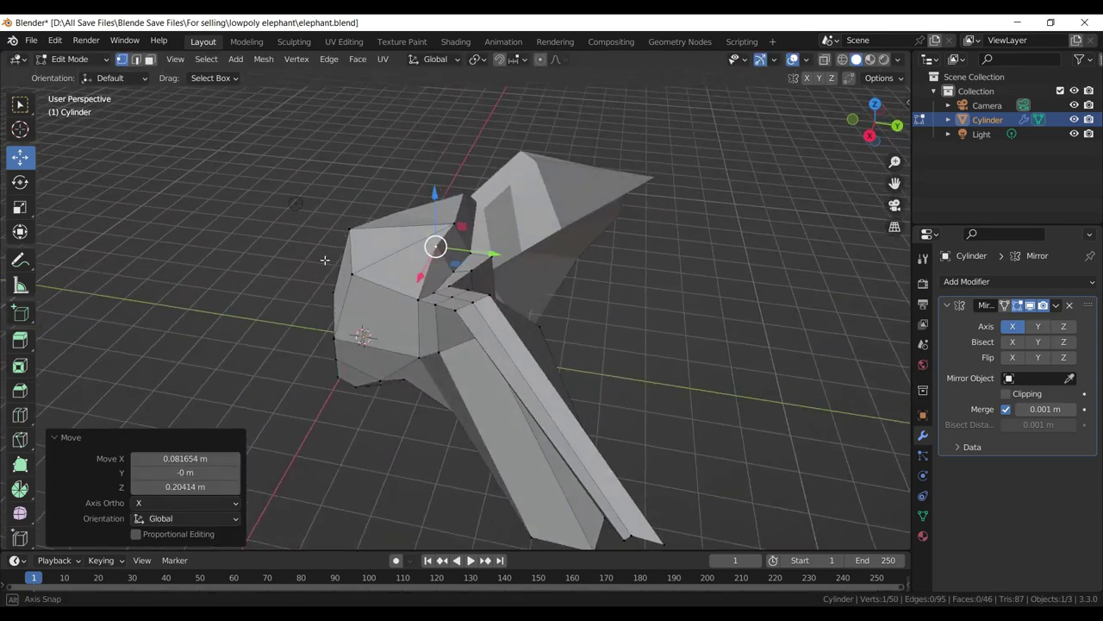
- Raise another head vertex and reposition a vertex under the head
{"action": "scroll", "scroll_direction": "up", "scroll_amount": 3}
{"action": "scroll", "scroll_direction": "up", "scroll_amount": 3}
{"action": "left_click", "coordinate": [451, 246]}
{"action": "left_click_drag", "start_coordinate": [464, 197], "coordinate": [465, 174]}
{"action": "left_click_drag", "start_coordinate": [465, 174], "coordinate": [517, 344]}
{"action": "key", "text": "g"}
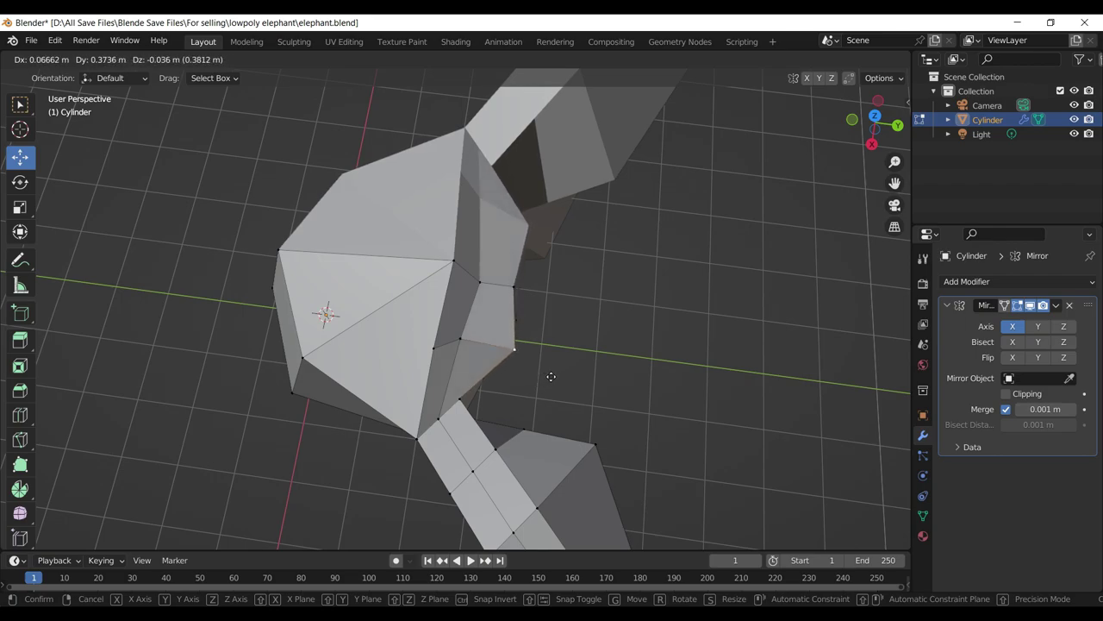
{"action": "left_click", "coordinate": [551, 376]}
- Shift the vertex beside the trunk base along Y and slide vertices under the head along their edges
{"action": "left_click", "coordinate": [475, 285]}
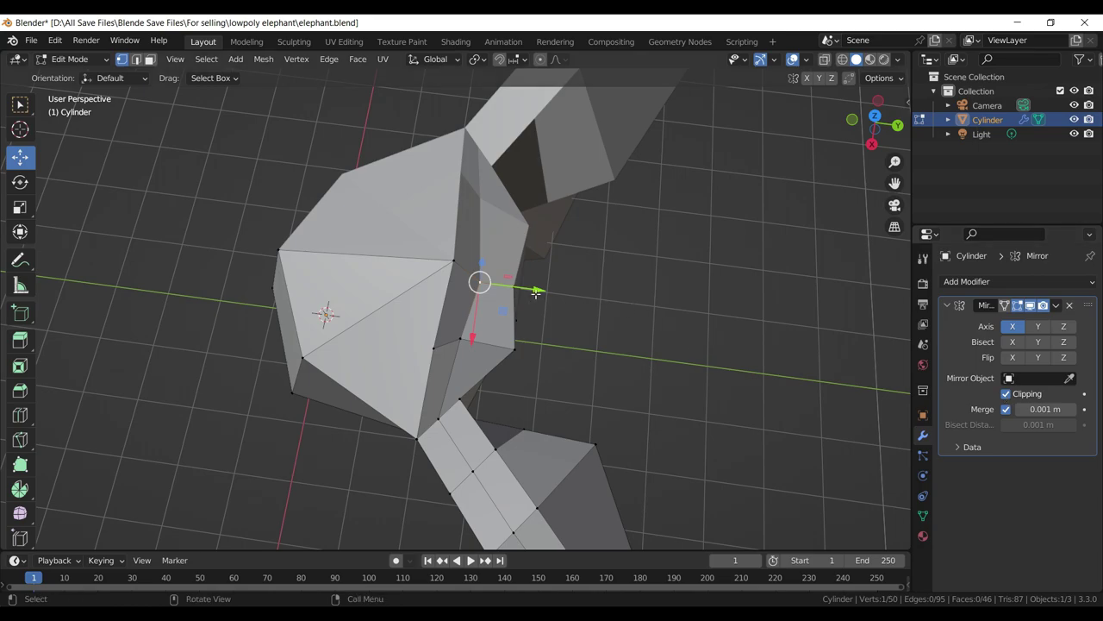
{"action": "left_click_drag", "start_coordinate": [536, 293], "coordinate": [554, 293]}
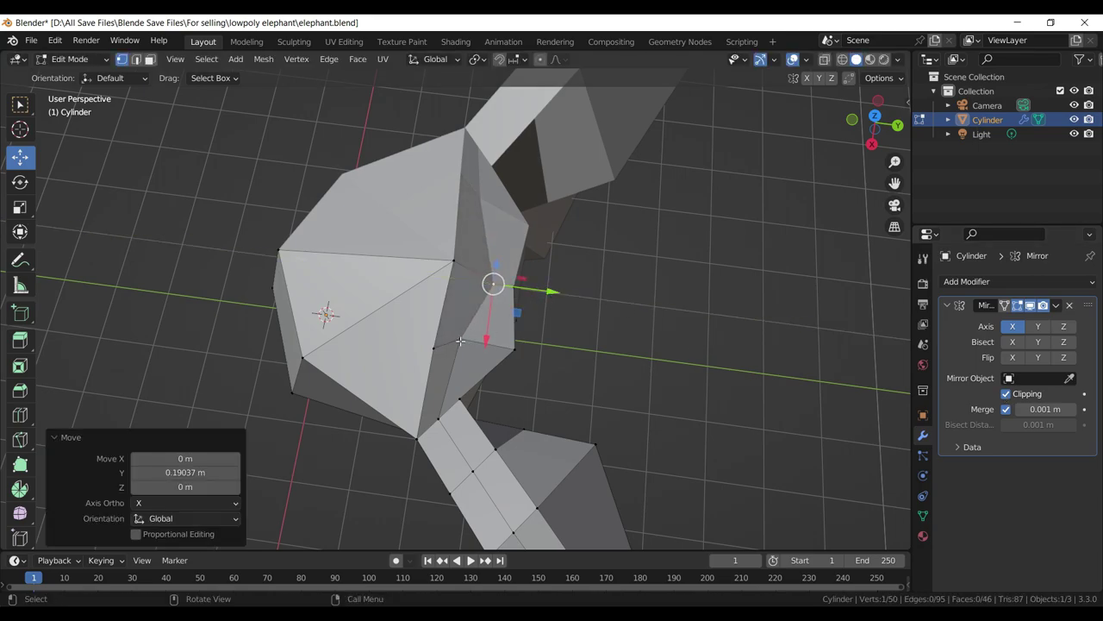
{"action": "left_click", "coordinate": [460, 341]}
{"action": "key", "text": "shift+v"}
{"action": "left_click", "coordinate": [477, 340]}
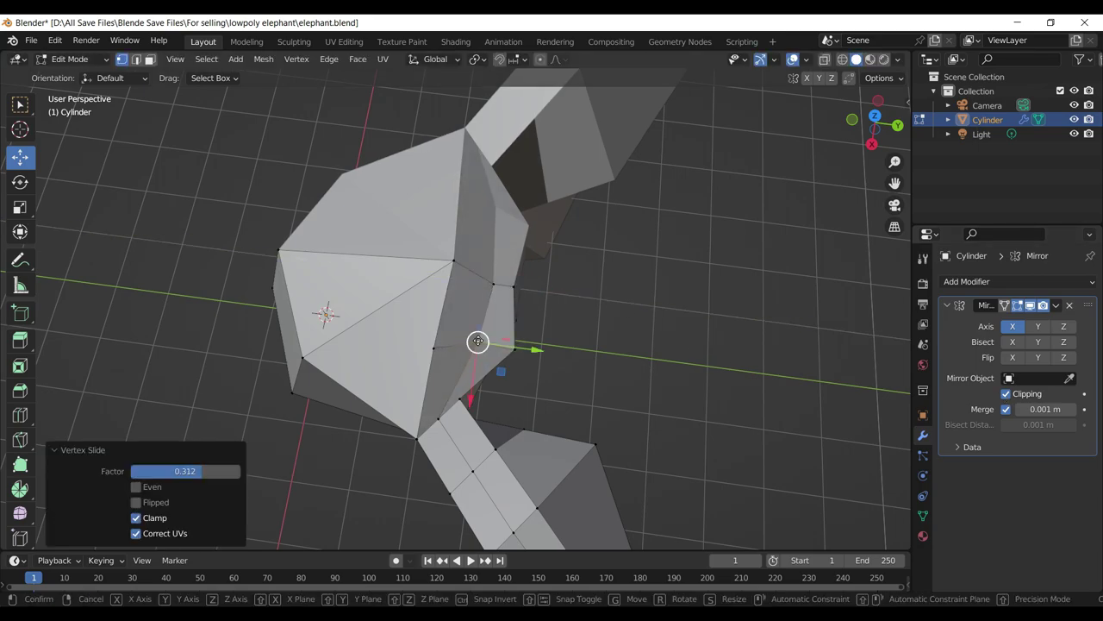
{"action": "key", "text": "shift+v"}
{"action": "left_click", "coordinate": [512, 341]}
{"action": "left_click", "coordinate": [515, 339]}
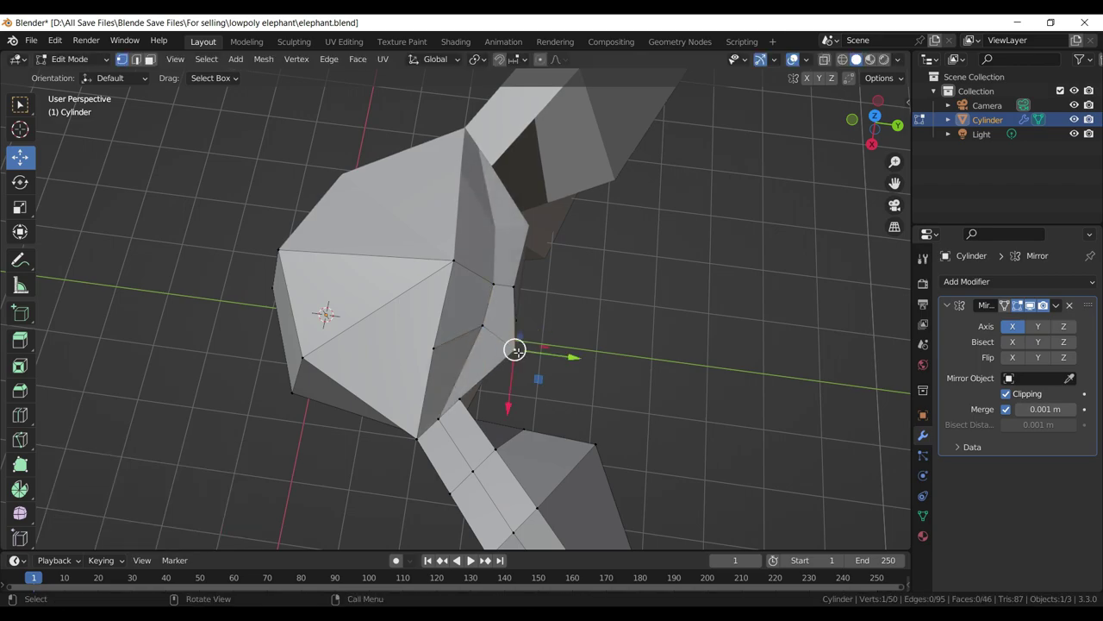
{"action": "key", "text": "shift+v"}
{"action": "left_click", "coordinate": [520, 341]}
- Nudge three vertices near the mouth into place
{"action": "key", "text": "g"}
{"action": "left_click", "coordinate": [522, 337]}
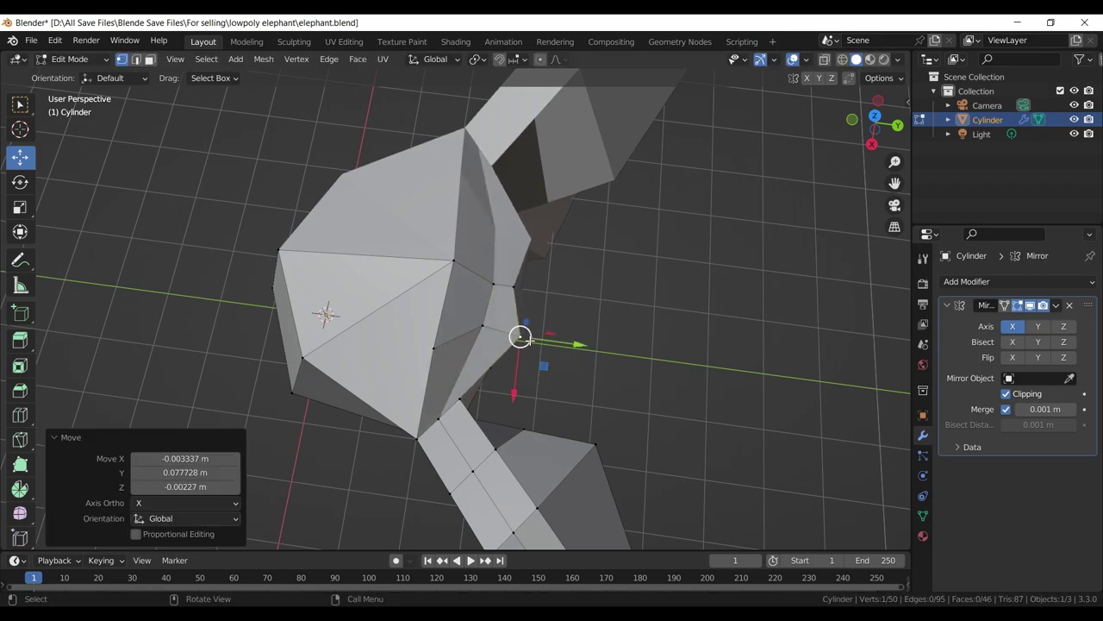
{"action": "left_click", "coordinate": [485, 326]}
{"action": "key", "text": "g"}
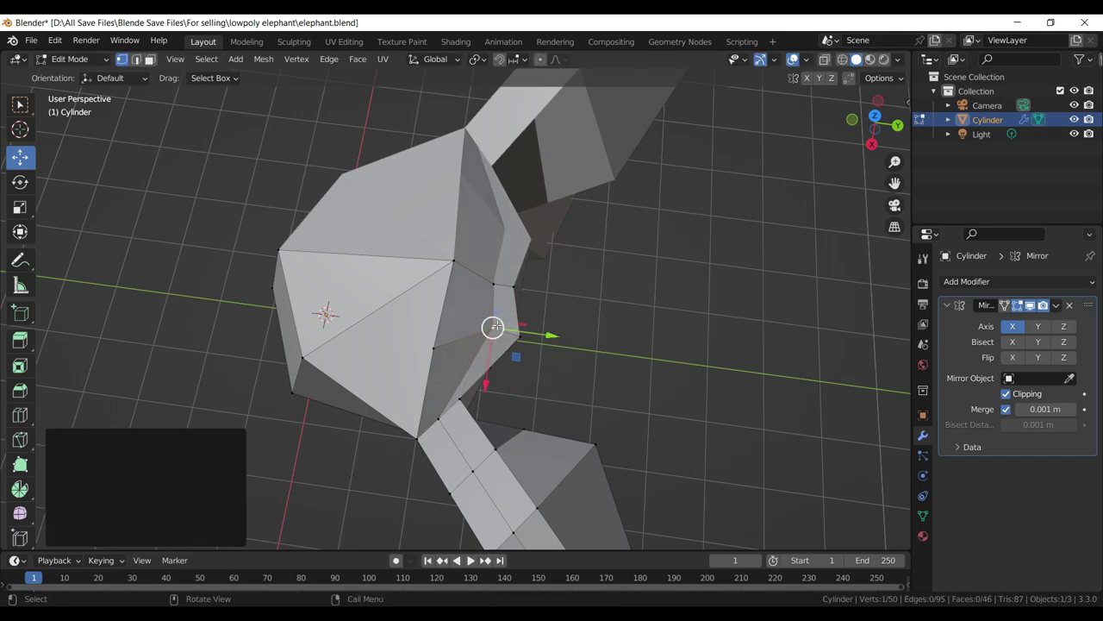
{"action": "left_click", "coordinate": [492, 326]}
{"action": "left_click", "coordinate": [520, 336]}
{"action": "key", "text": "g"}
{"action": "left_click", "coordinate": [525, 337]}
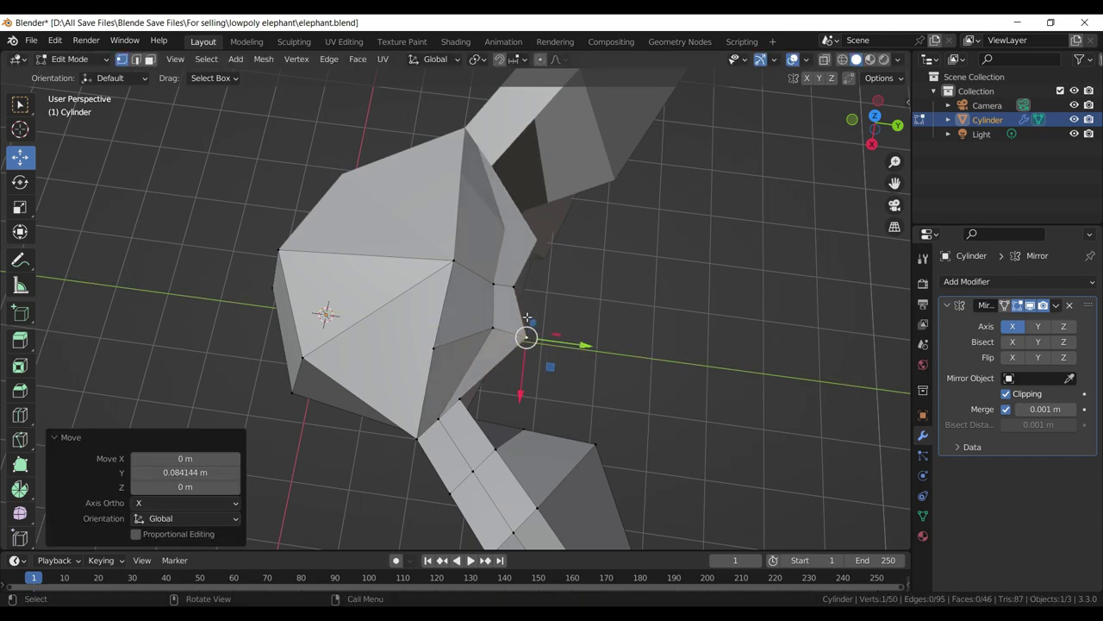
- Raise the upper vertex beside the trunk by a small amount
{"action": "left_click", "coordinate": [492, 283]}
{"action": "left_click_drag", "start_coordinate": [550, 288], "coordinate": [506, 184]}
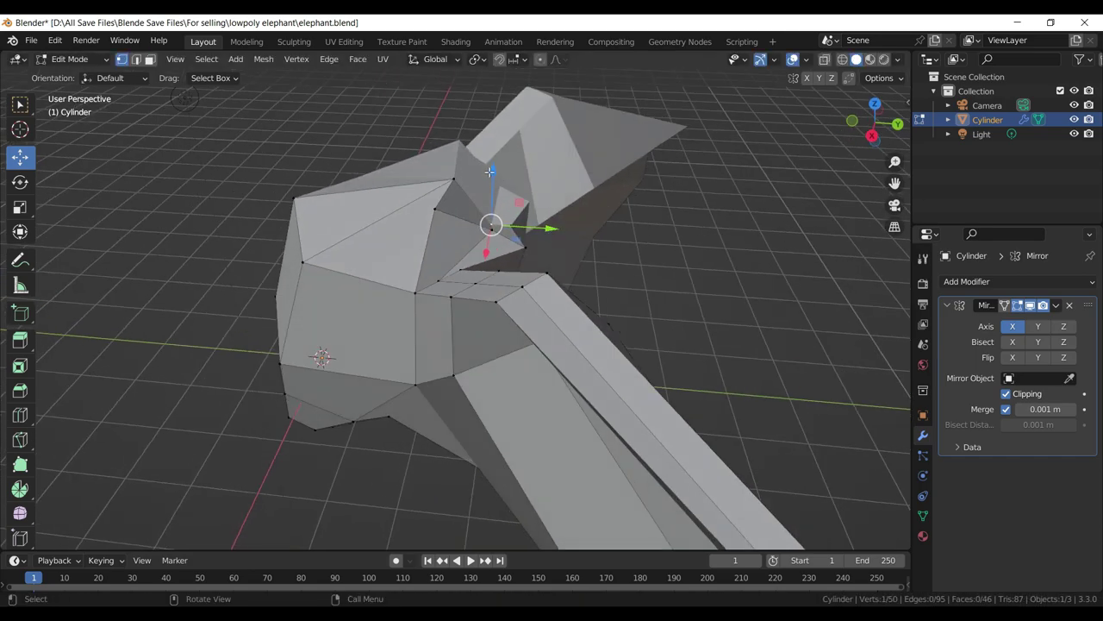
{"action": "left_click_drag", "start_coordinate": [489, 172], "coordinate": [507, 180]}
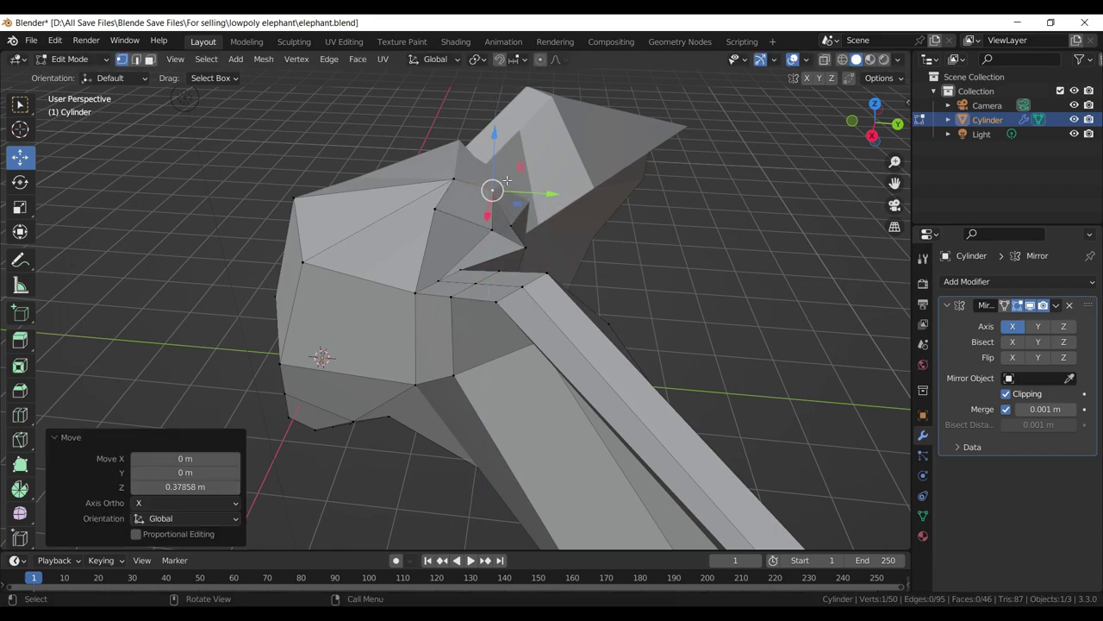
{"action": "key", "text": "ctrl+z"}
{"action": "left_click_drag", "start_coordinate": [494, 181], "coordinate": [507, 171]}
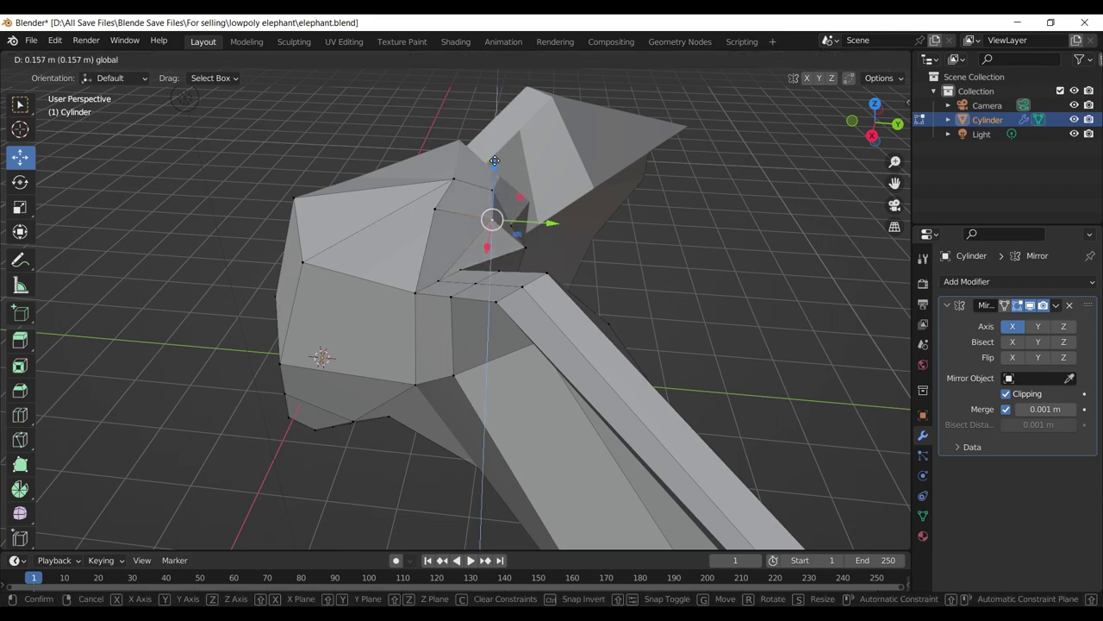
{"action": "left_click_drag", "start_coordinate": [590, 260], "coordinate": [447, 311]}
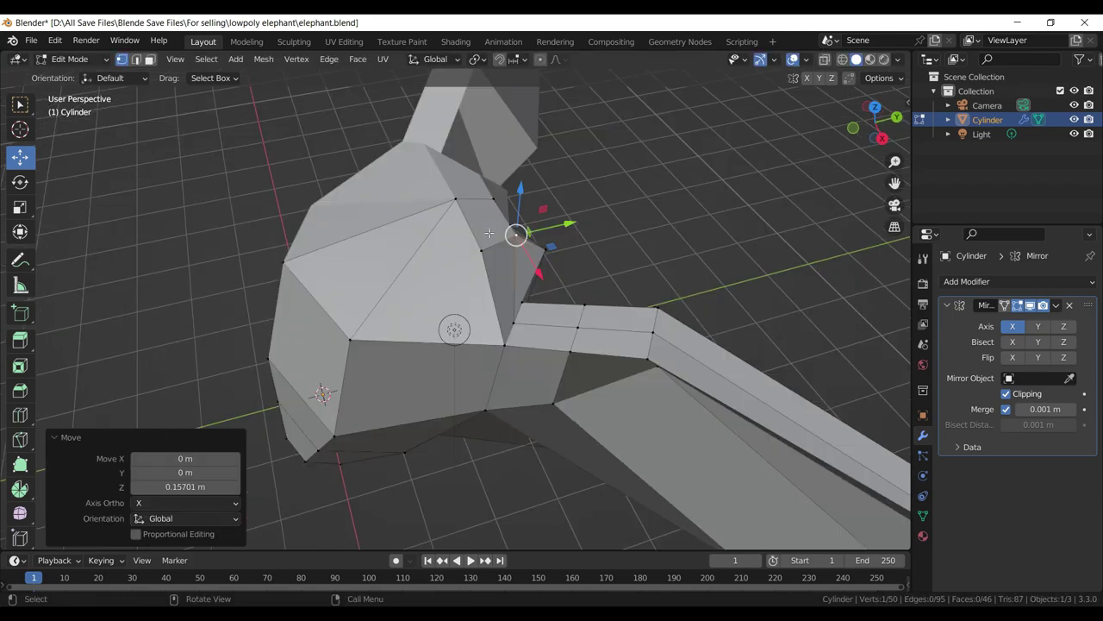
- Connect two vertices beside the ear with a new edge and save elephant.blend
{"action": "left_click", "coordinate": [481, 250]}
{"action": "left_click", "coordinate": [350, 343]}
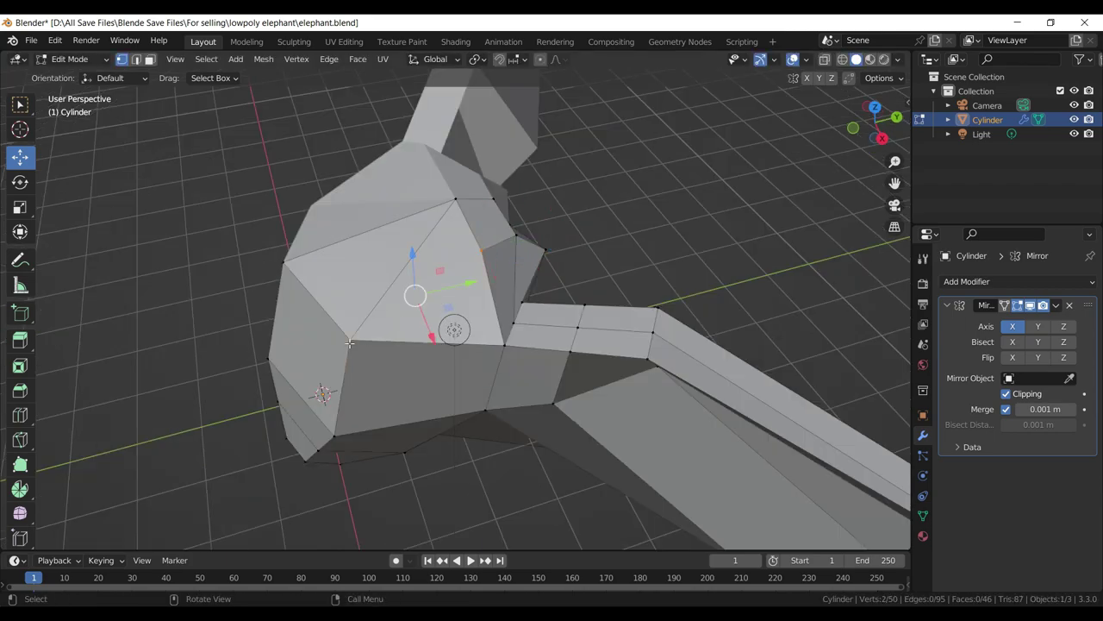
{"action": "key", "text": "j"}
{"action": "key", "text": "ctrl+s"}
- Raise the top-left forehead vertex, then view the head in front orthographic with X-ray on
{"action": "left_click_drag", "start_coordinate": [350, 343], "coordinate": [340, 202]}
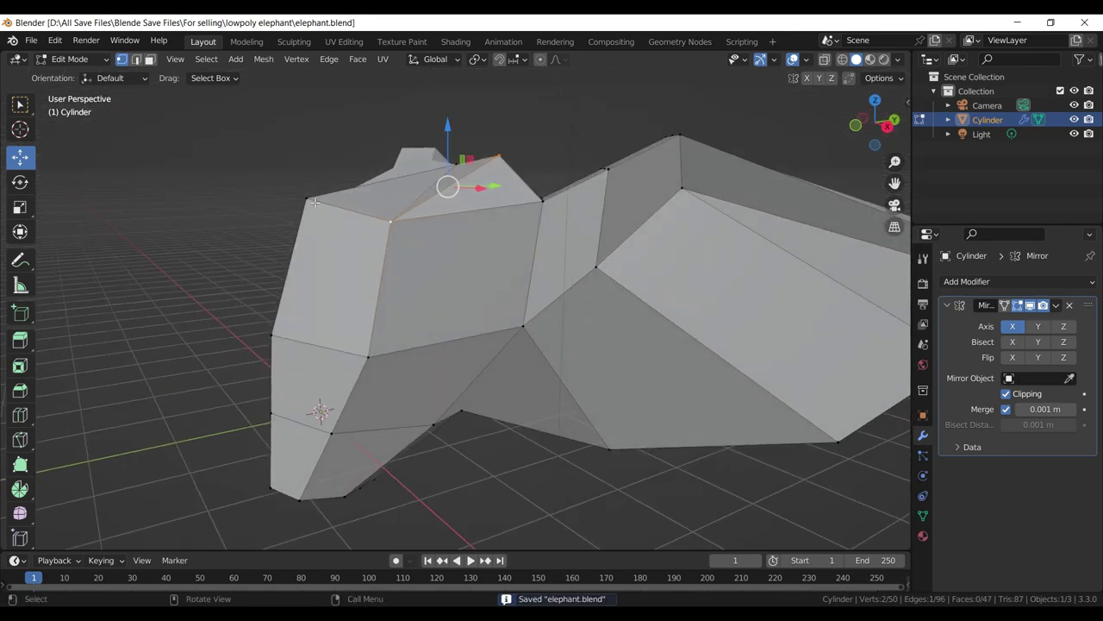
{"action": "left_click", "coordinate": [315, 202]}
{"action": "left_click_drag", "start_coordinate": [312, 145], "coordinate": [317, 133]}
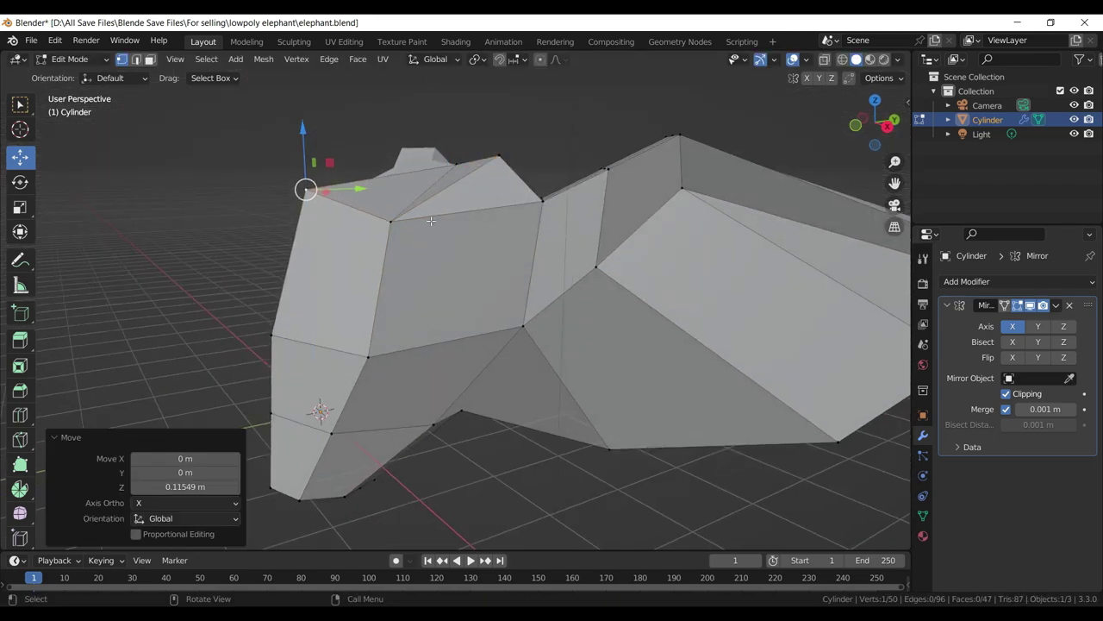
{"action": "scroll", "scroll_direction": "down", "scroll_amount": 3}
{"action": "key", "text": "KP_1"}
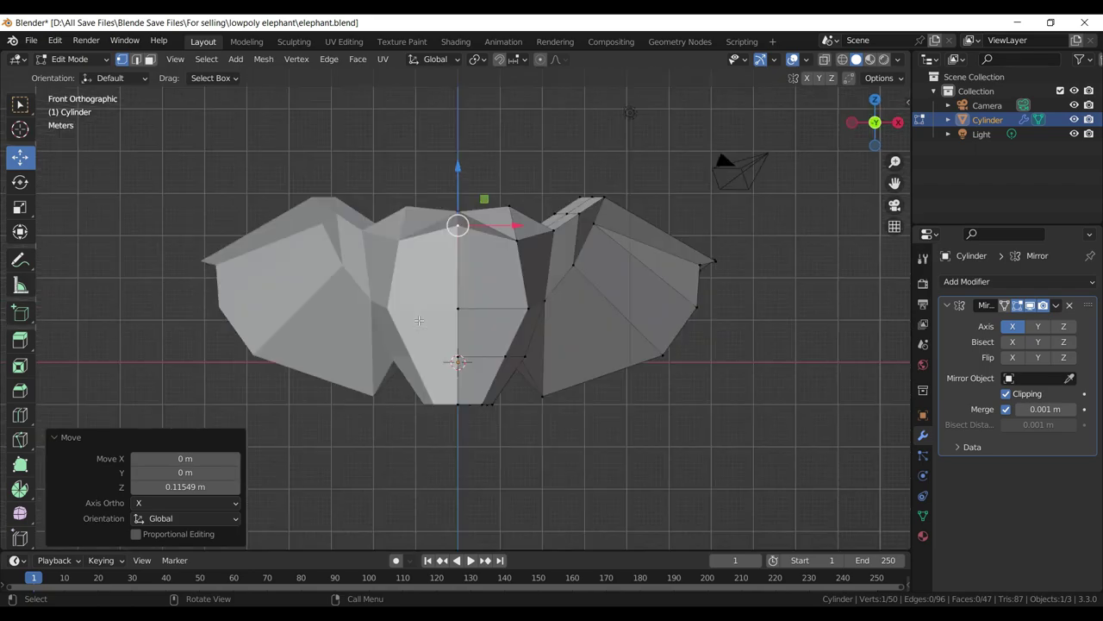
{"action": "scroll", "scroll_direction": "up", "scroll_amount": 3}
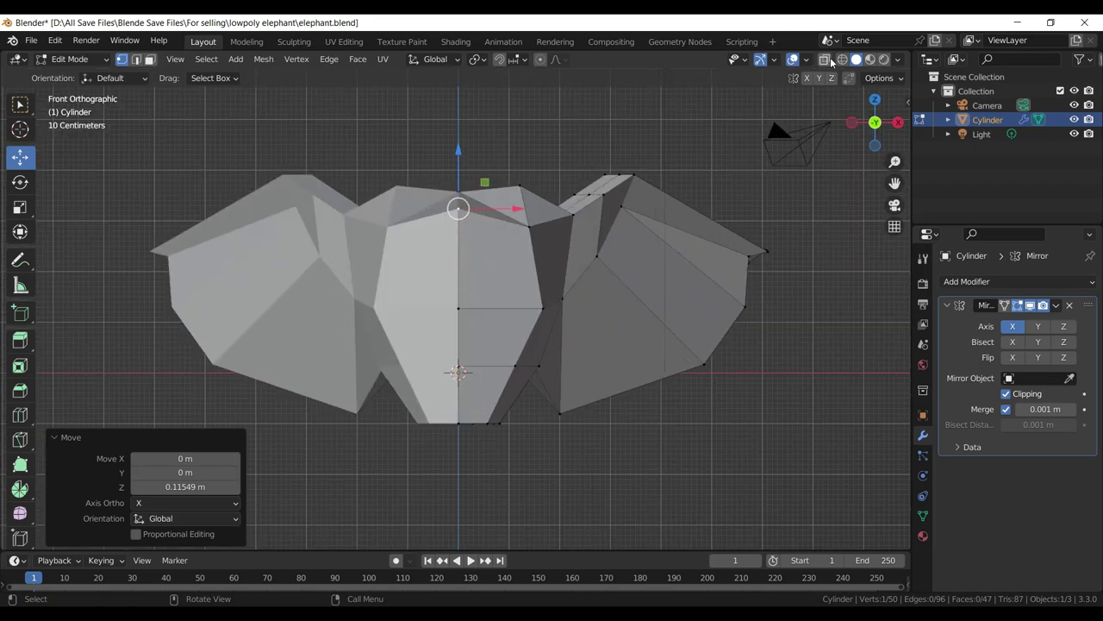
{"action": "left_click", "coordinate": [829, 61]}
{"action": "scroll", "scroll_direction": "up", "scroll_amount": 3}
{"action": "left_click_drag", "start_coordinate": [547, 403], "coordinate": [547, 352]}
- Raise the lower and bottom edge loops beneath the head upward along Z
{"action": "left_click", "coordinate": [436, 289]}
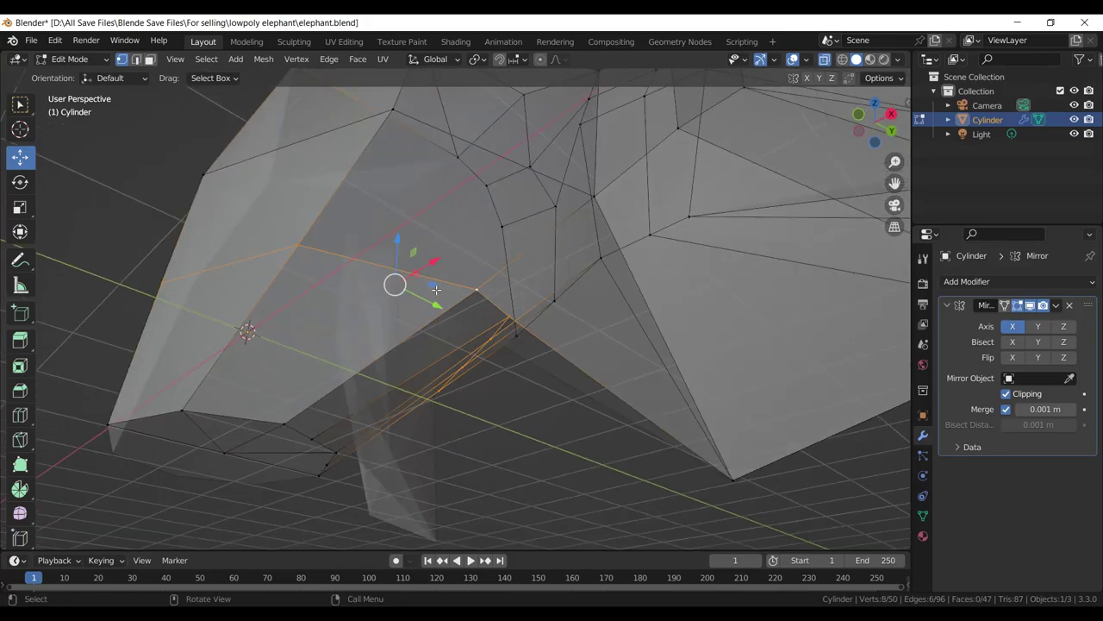
{"action": "key", "text": "KP_1"}
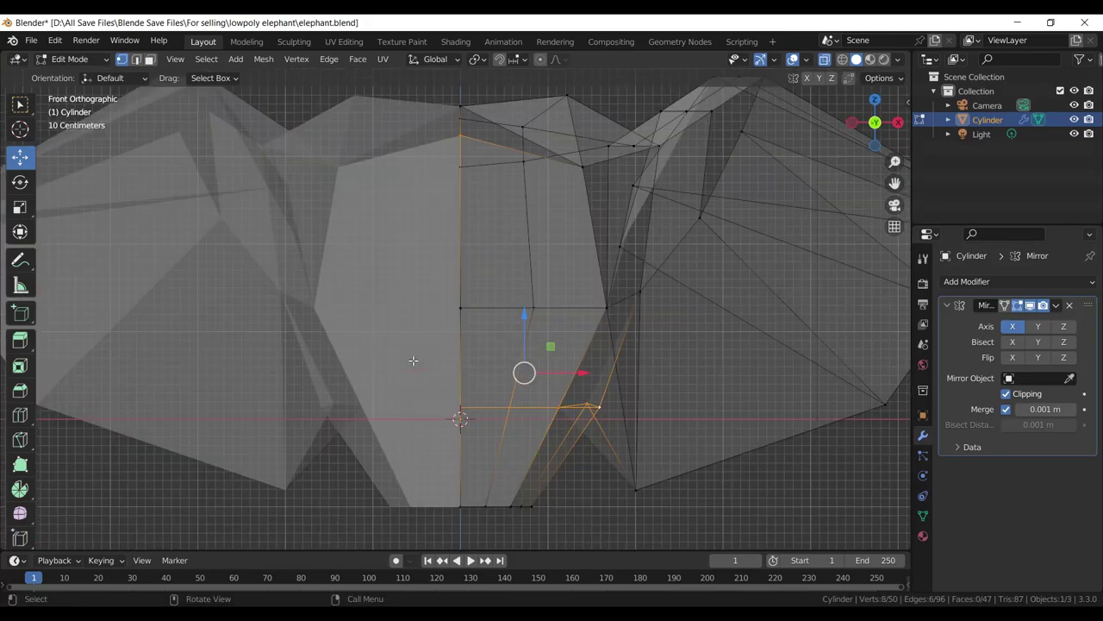
{"action": "left_click_drag", "start_coordinate": [526, 316], "coordinate": [525, 362]}
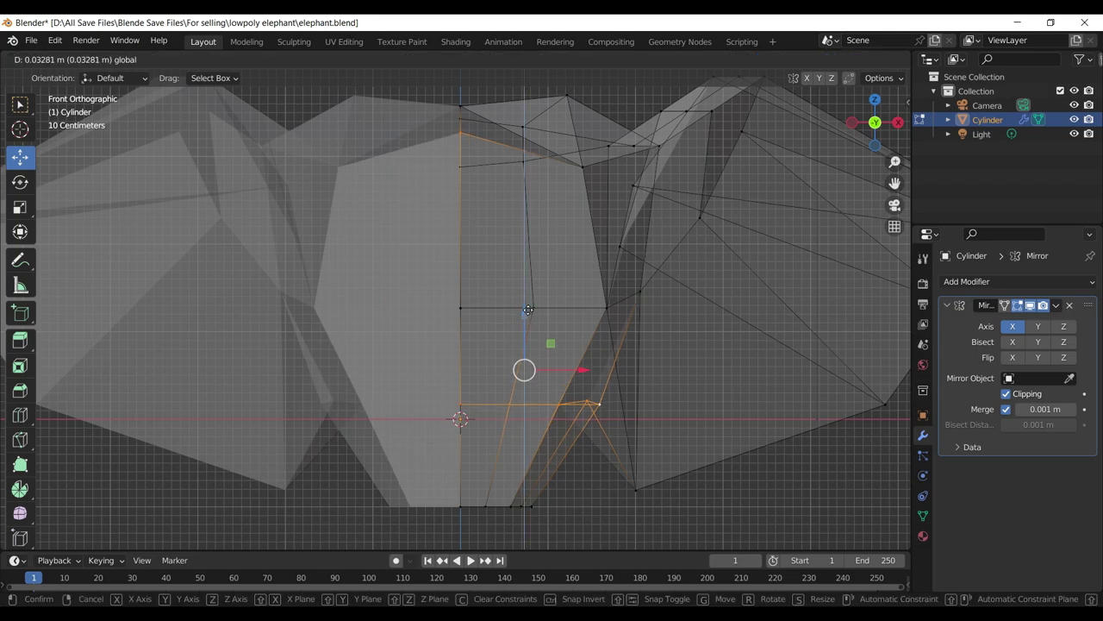
{"action": "key", "text": "ctrl+z"}
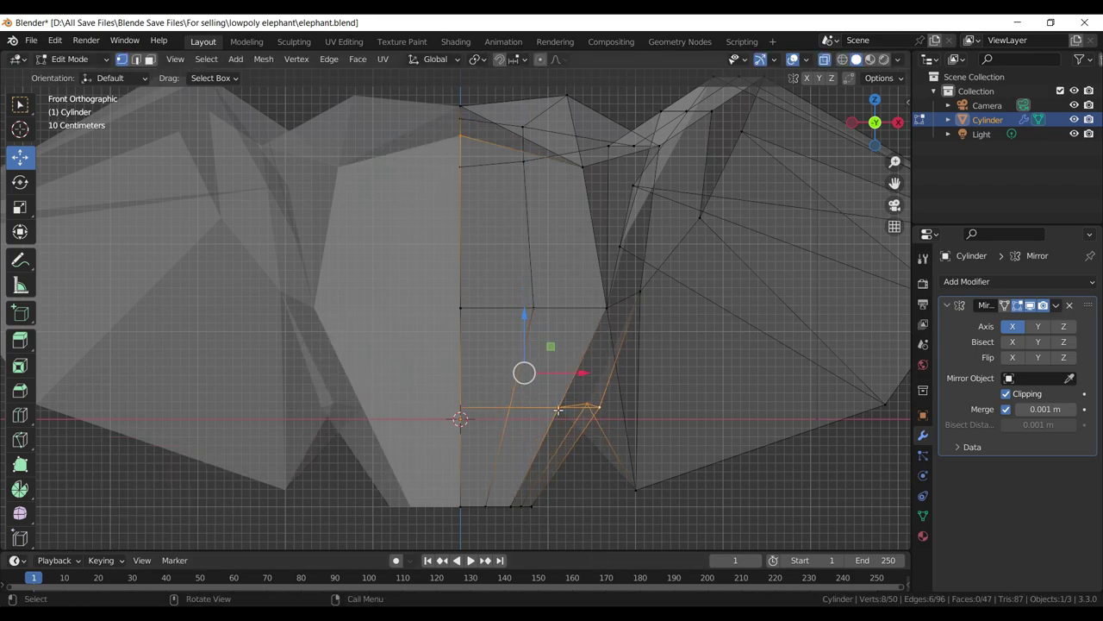
{"action": "left_click", "coordinate": [556, 408]}
{"action": "left_click", "coordinate": [536, 409]}
{"action": "left_click_drag", "start_coordinate": [535, 407], "coordinate": [541, 324]}
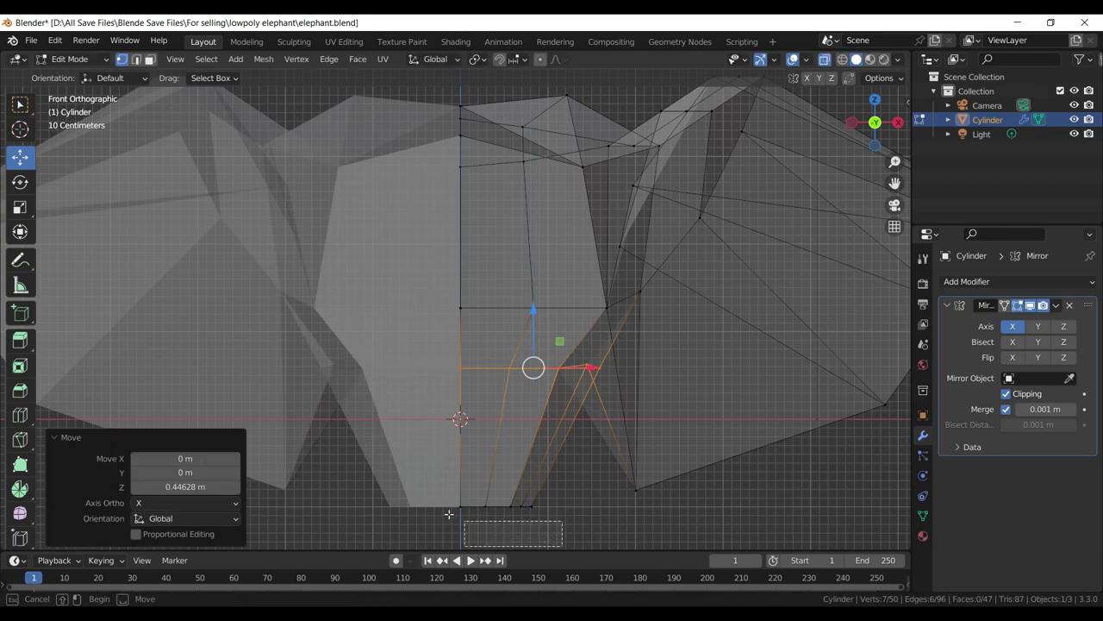
{"action": "left_click", "coordinate": [483, 506]}
{"action": "left_click_drag", "start_coordinate": [493, 459], "coordinate": [495, 428]}
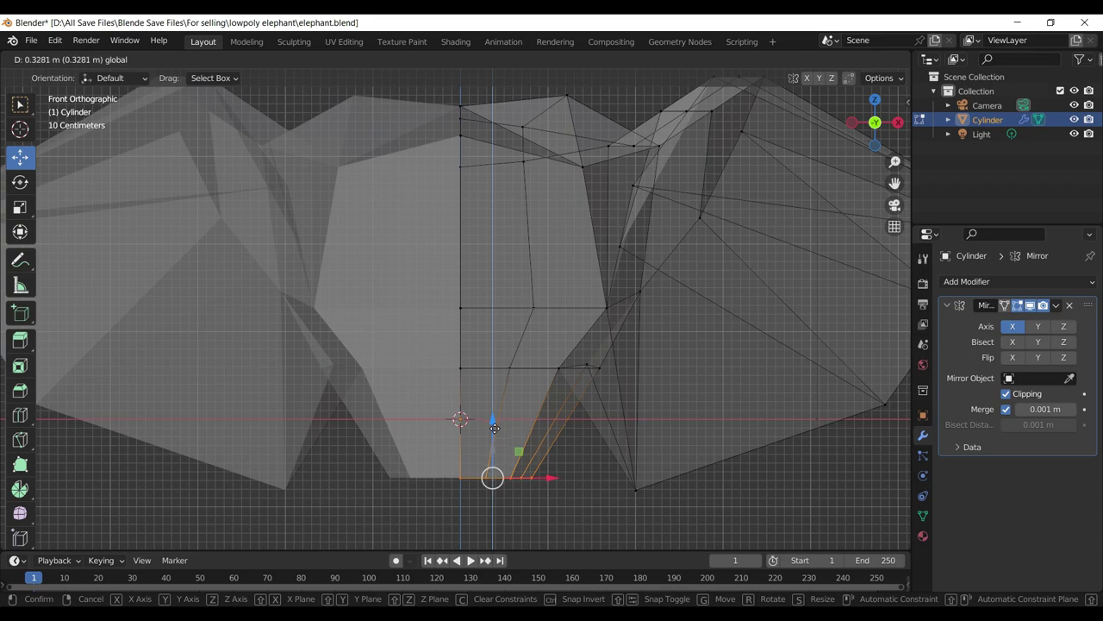
{"action": "left_click_drag", "start_coordinate": [494, 428], "coordinate": [561, 232]}
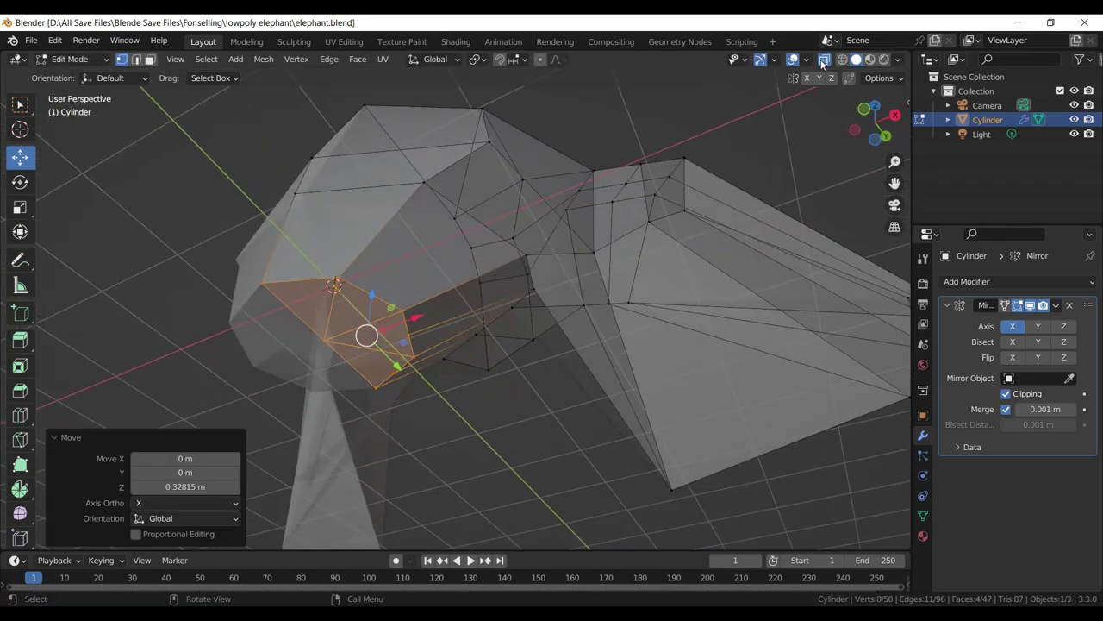
- Turn off X-ray, extrude the face under the head 0.39131 m along its normal, and save
{"action": "left_click", "coordinate": [823, 61]}
{"action": "left_click", "coordinate": [148, 60]}
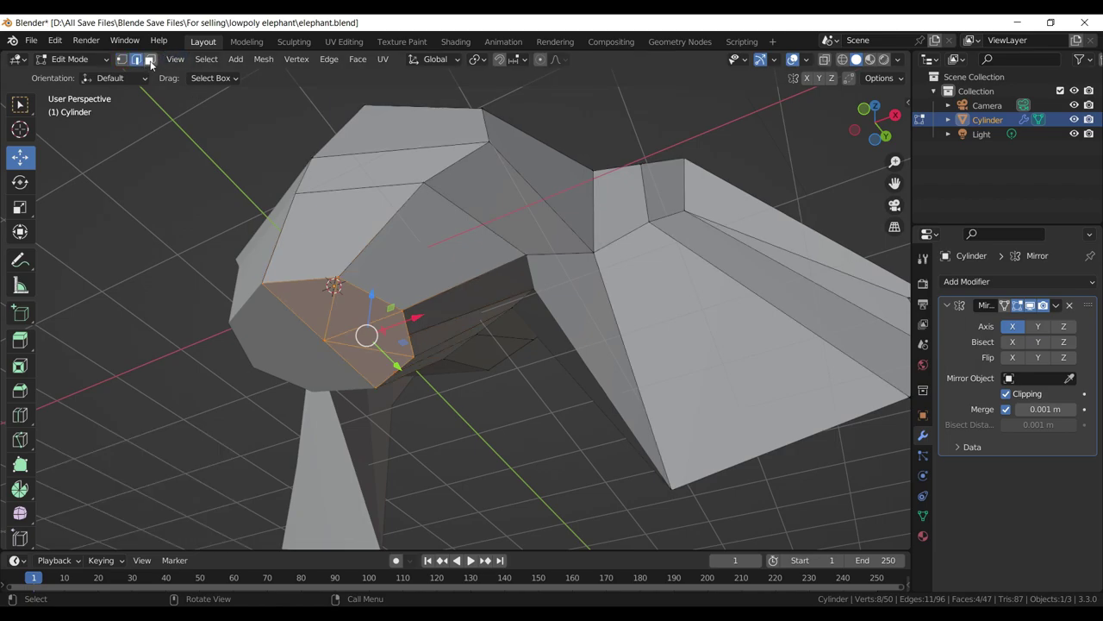
{"action": "left_click", "coordinate": [430, 276]}
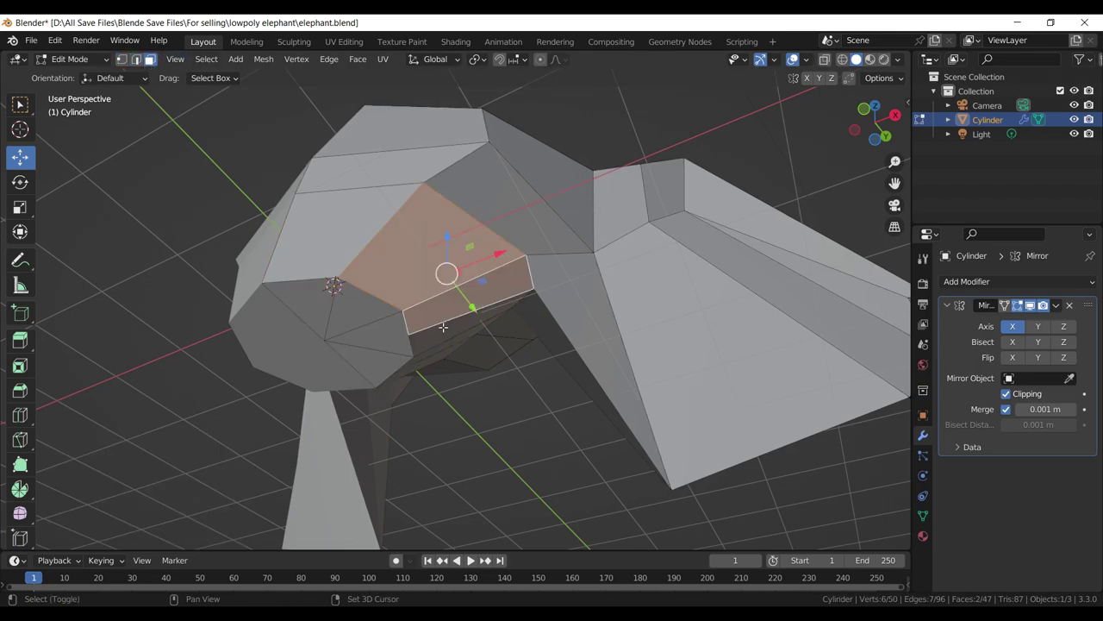
{"action": "key", "text": "KP_1"}
{"action": "key", "text": "e"}
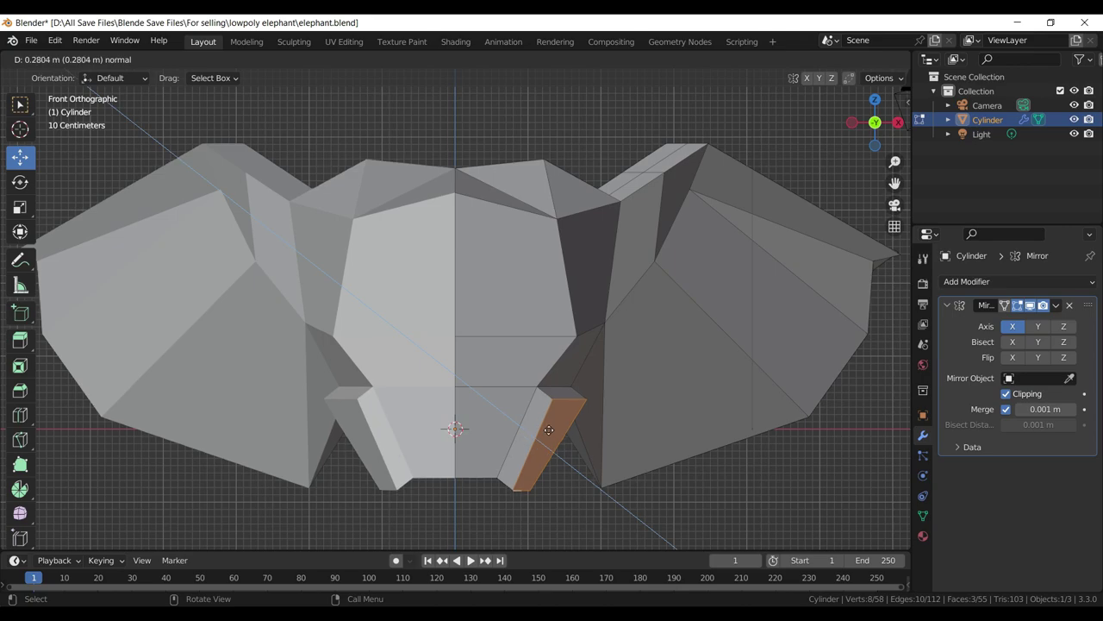
{"action": "left_click", "coordinate": [556, 433]}
{"action": "left_click_drag", "start_coordinate": [556, 433], "coordinate": [277, 356]}
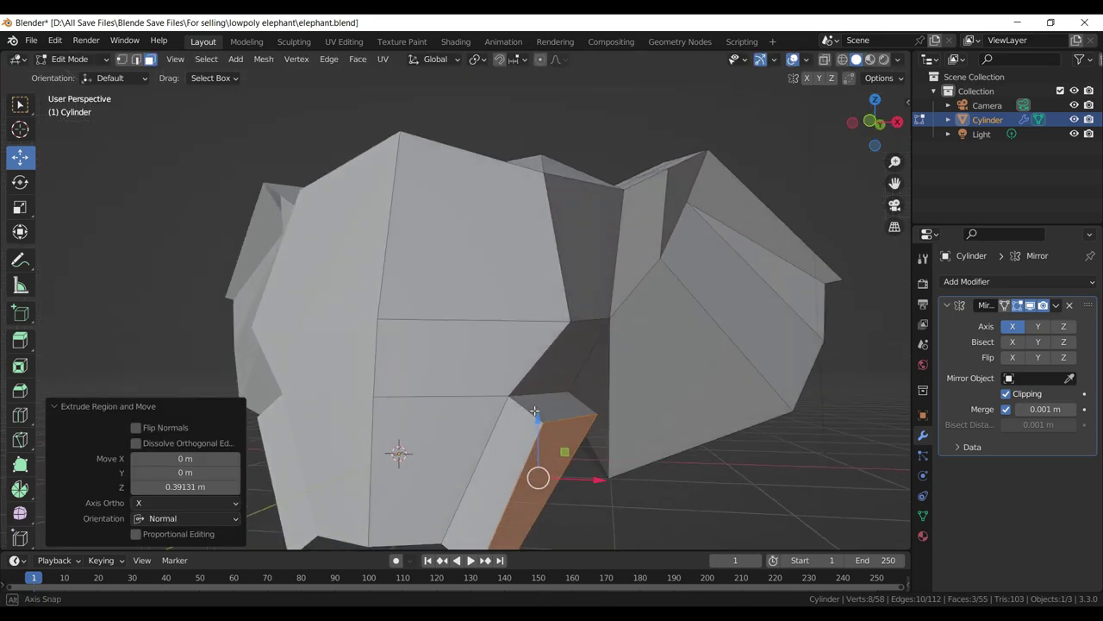
{"action": "left_click", "coordinate": [136, 59]}
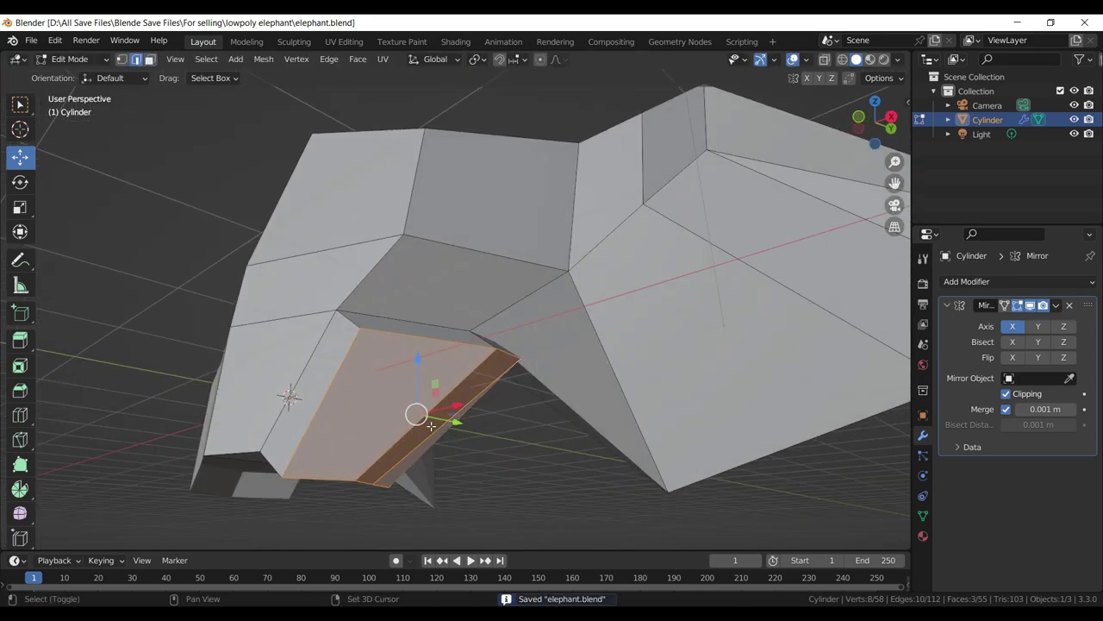
{"action": "key", "text": "ctrl+s"}
- Reposition the front edge of the new mouth piece
{"action": "left_click_drag", "start_coordinate": [405, 371], "coordinate": [441, 360]}
{"action": "left_click", "coordinate": [360, 362]}
{"action": "key", "text": "g"}
{"action": "left_click", "coordinate": [582, 465]}
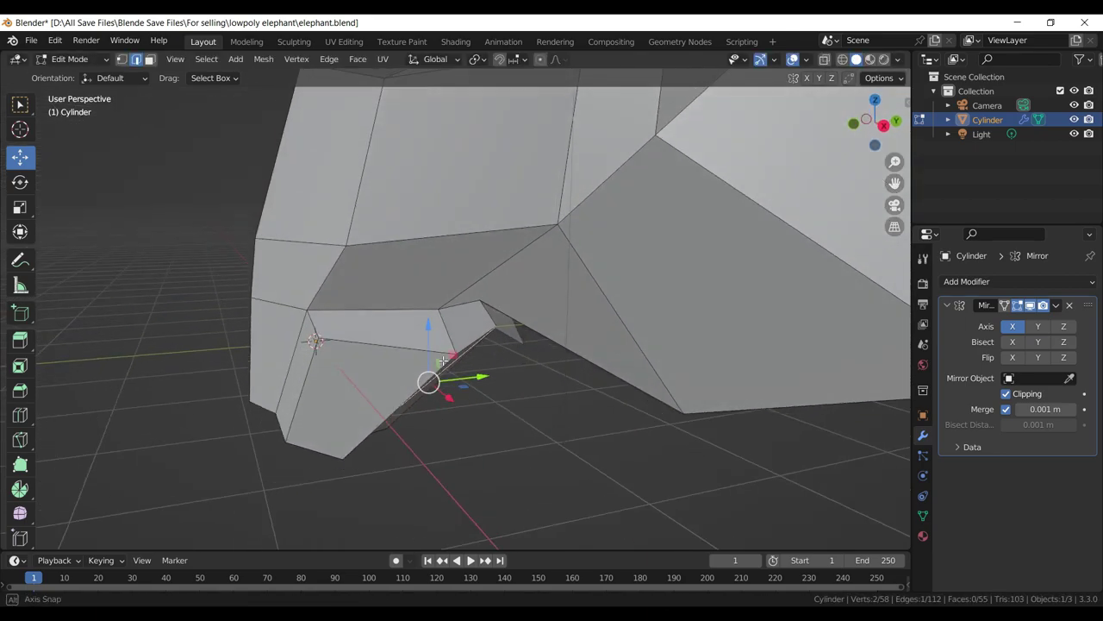
- Move the mouth piece's front edge twice and nudge its two lower edges slightly
{"action": "key", "text": "g"}
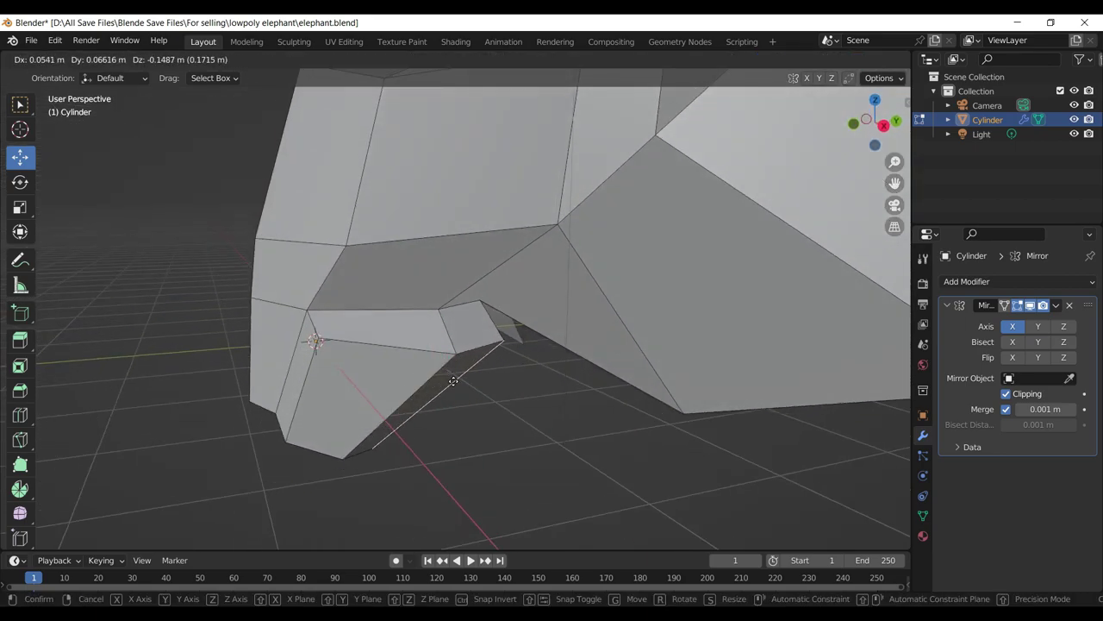
{"action": "left_click", "coordinate": [461, 387]}
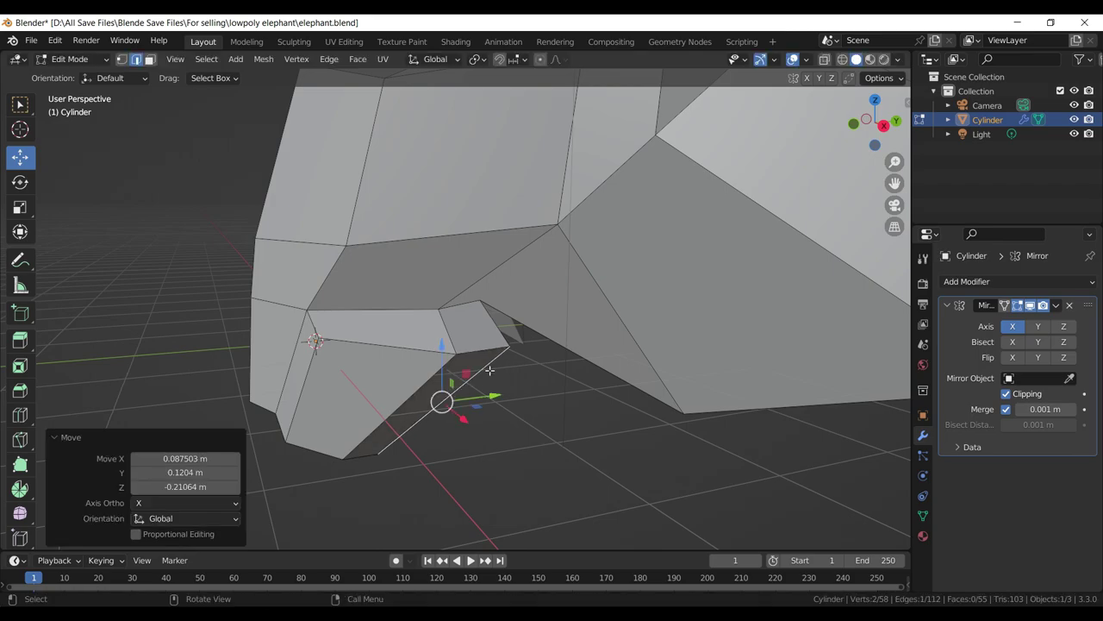
{"action": "left_click_drag", "start_coordinate": [490, 370], "coordinate": [371, 328]}
{"action": "scroll", "scroll_direction": "up", "scroll_amount": 3}
{"action": "key", "text": "g"}
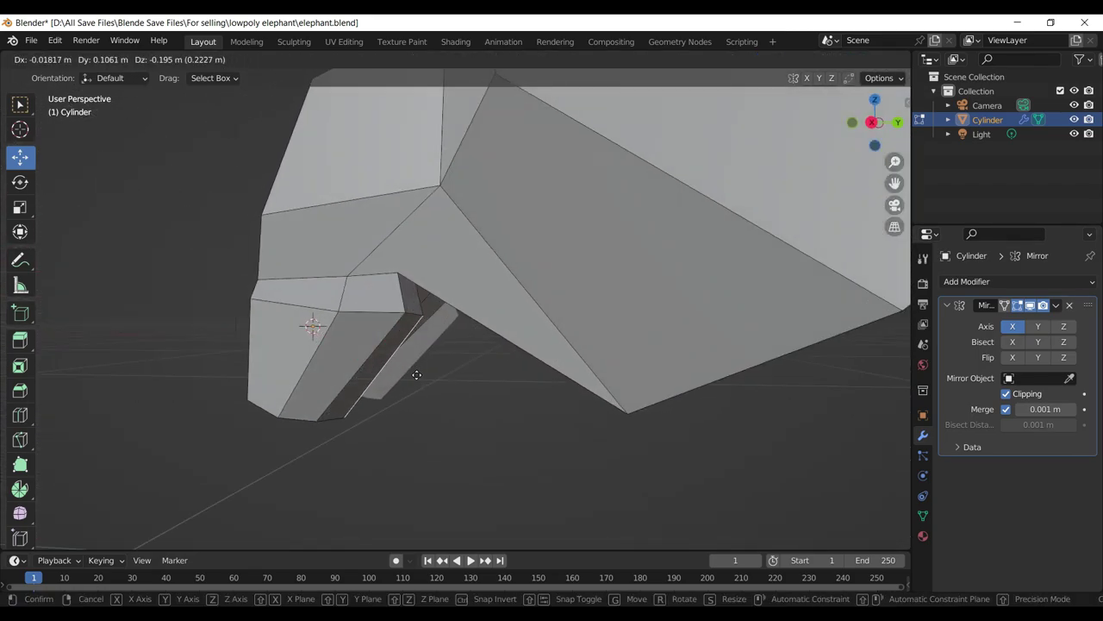
{"action": "left_click", "coordinate": [426, 373]}
{"action": "left_click_drag", "start_coordinate": [426, 373], "coordinate": [429, 272]}
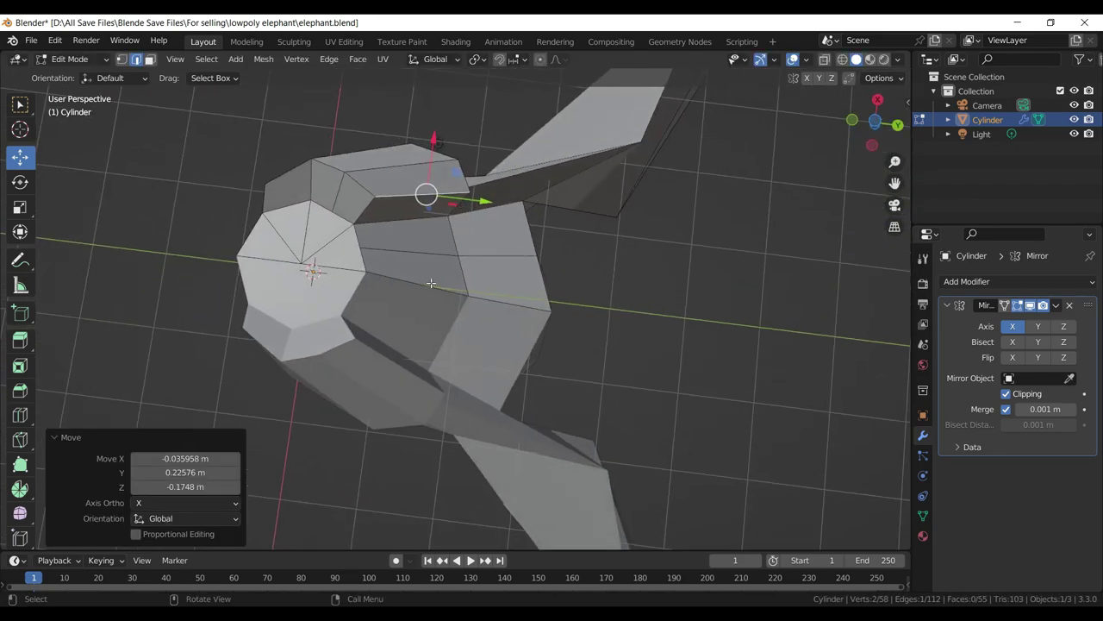
{"action": "left_click_drag", "start_coordinate": [406, 282], "coordinate": [379, 462]}
{"action": "left_click", "coordinate": [392, 410]}
{"action": "left_click", "coordinate": [369, 447]}
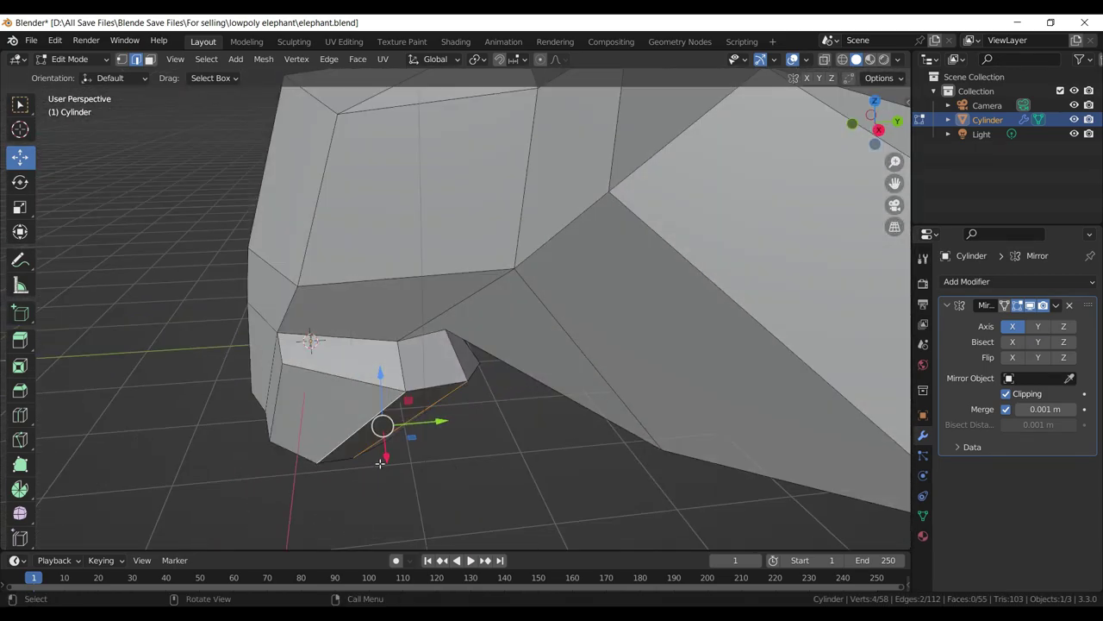
{"action": "key", "text": "g"}
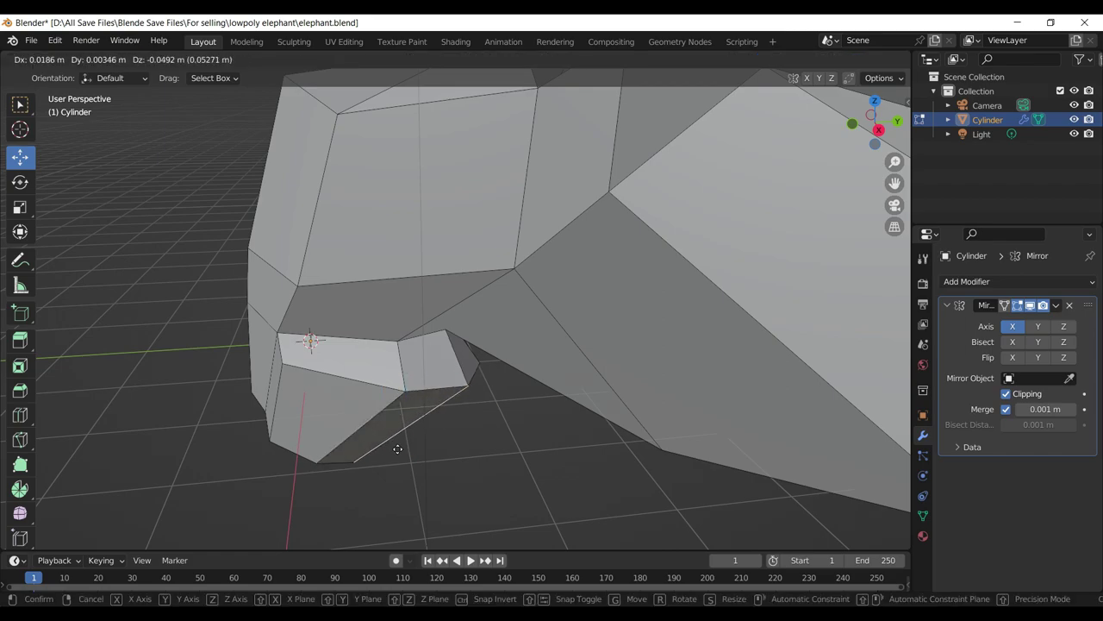
{"action": "left_click", "coordinate": [400, 452]}
- Dissolve the extra mouth edge, leaving 56 vertices, 109 edges and 54 faces
{"action": "left_click_drag", "start_coordinate": [400, 451], "coordinate": [365, 297]}
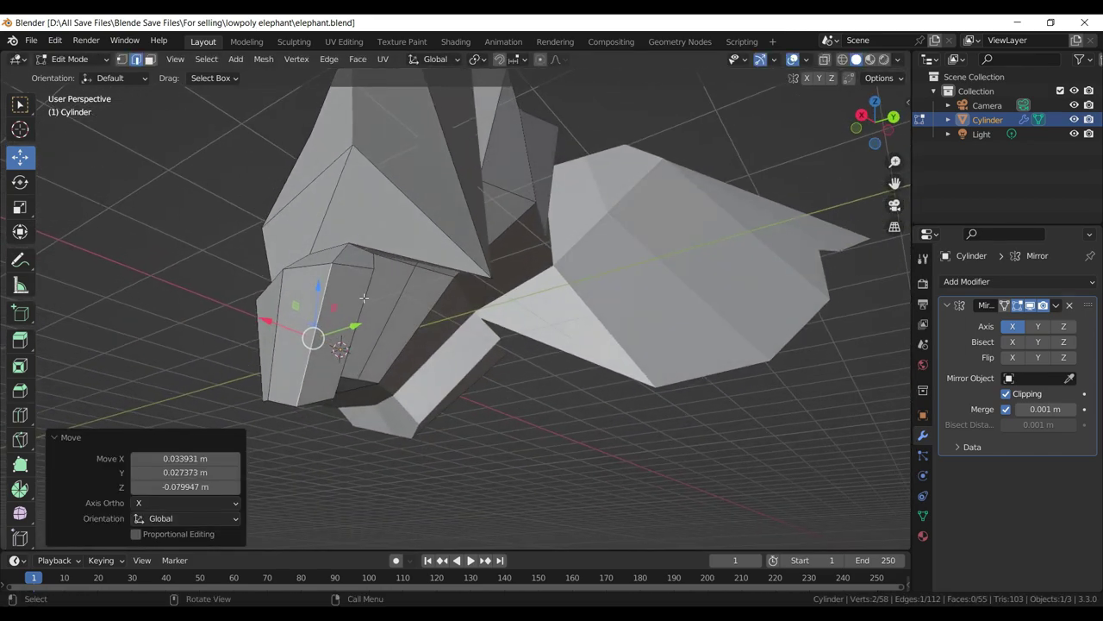
{"action": "left_click", "coordinate": [365, 297]}
{"action": "key", "text": "x"}
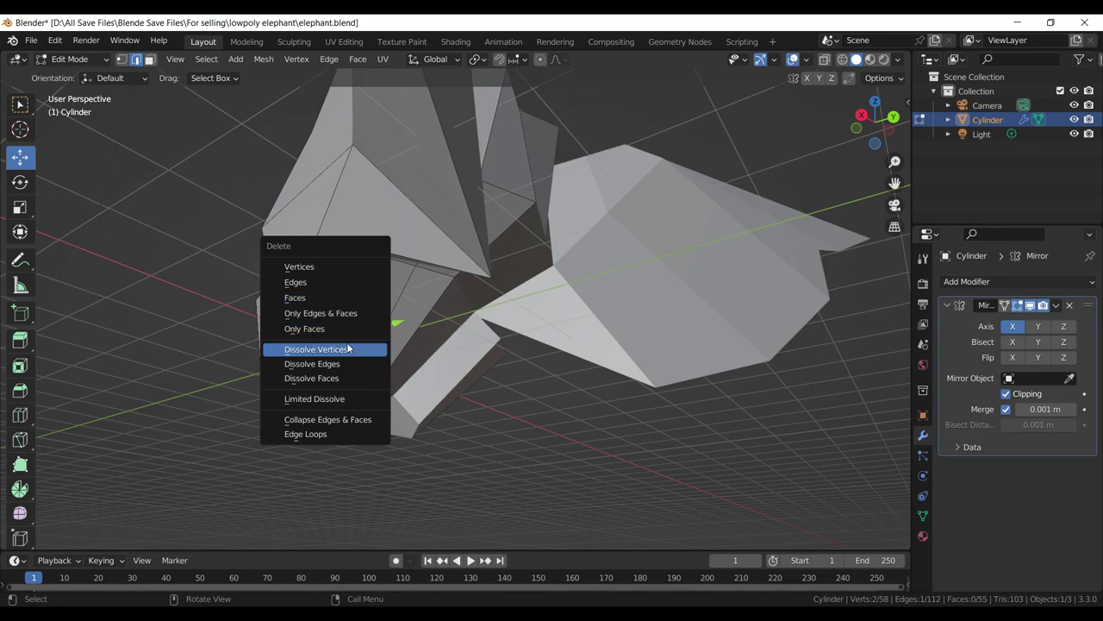
{"action": "left_click", "coordinate": [367, 364]}
{"action": "left_click_drag", "start_coordinate": [390, 316], "coordinate": [401, 328]}
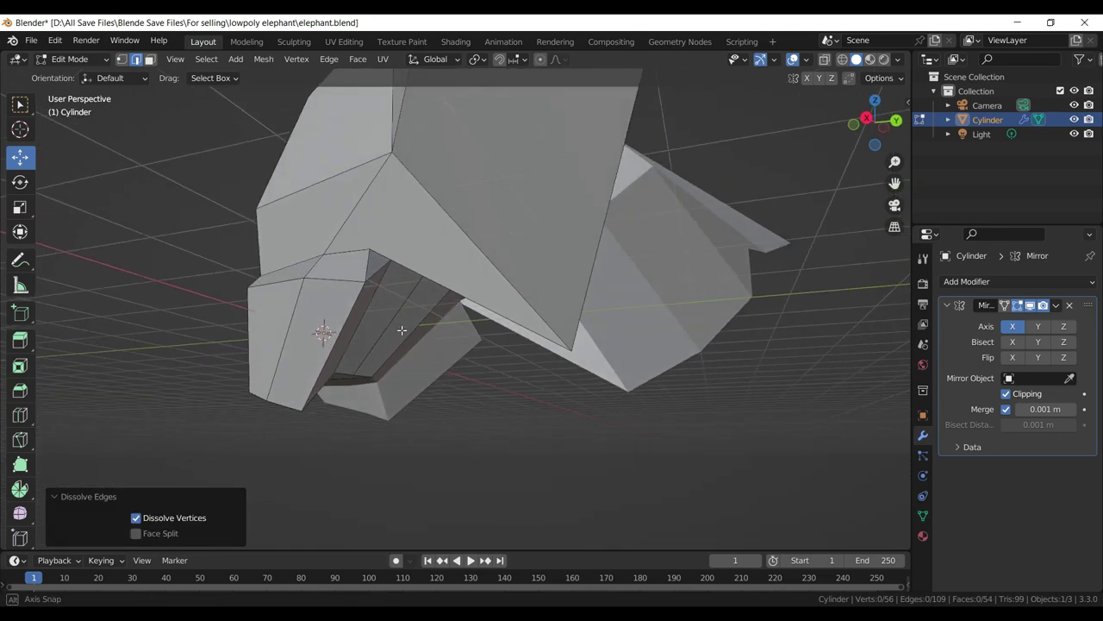
- Move an edge on the side of the mouth outward and save elephant.blend
{"action": "left_click", "coordinate": [319, 345]}
{"action": "left_click_drag", "start_coordinate": [319, 344], "coordinate": [270, 285]}
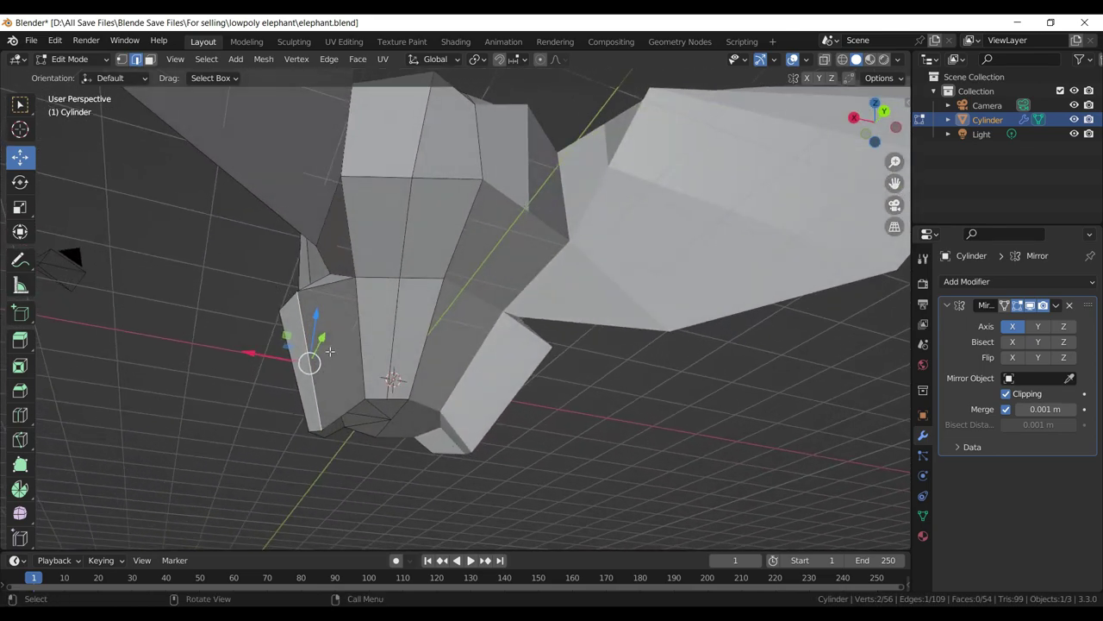
{"action": "left_click_drag", "start_coordinate": [309, 363], "coordinate": [388, 401]}
{"action": "left_click_drag", "start_coordinate": [388, 401], "coordinate": [412, 441]}
{"action": "key", "text": "g"}
{"action": "left_click", "coordinate": [402, 423]}
{"action": "key", "text": "ctrl+s"}
- Shift the selection toward the trunk and push another mouth edge along Y
{"action": "key", "text": "g"}
{"action": "left_click", "coordinate": [344, 333]}
{"action": "left_click", "coordinate": [354, 417]}
{"action": "left_click_drag", "start_coordinate": [414, 443], "coordinate": [429, 442]}
- Slide the mouth-corner vertex along its edge
{"action": "left_click", "coordinate": [122, 59]}
{"action": "left_click", "coordinate": [391, 370]}
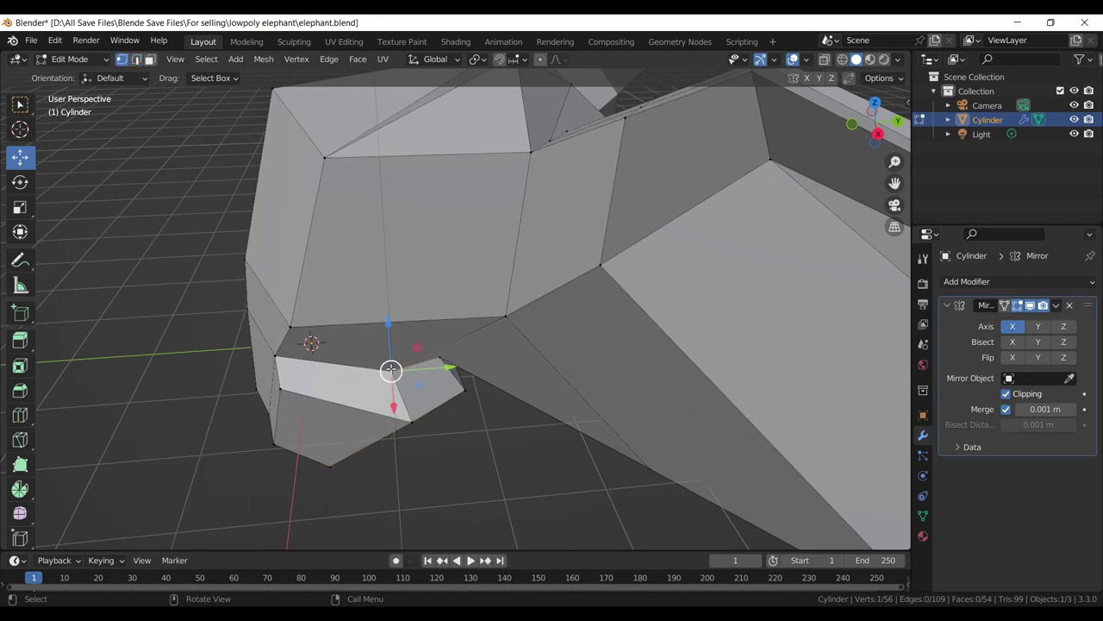
{"action": "left_click_drag", "start_coordinate": [390, 371], "coordinate": [407, 376]}
{"action": "key", "text": "g"}
{"action": "left_click", "coordinate": [409, 365]}
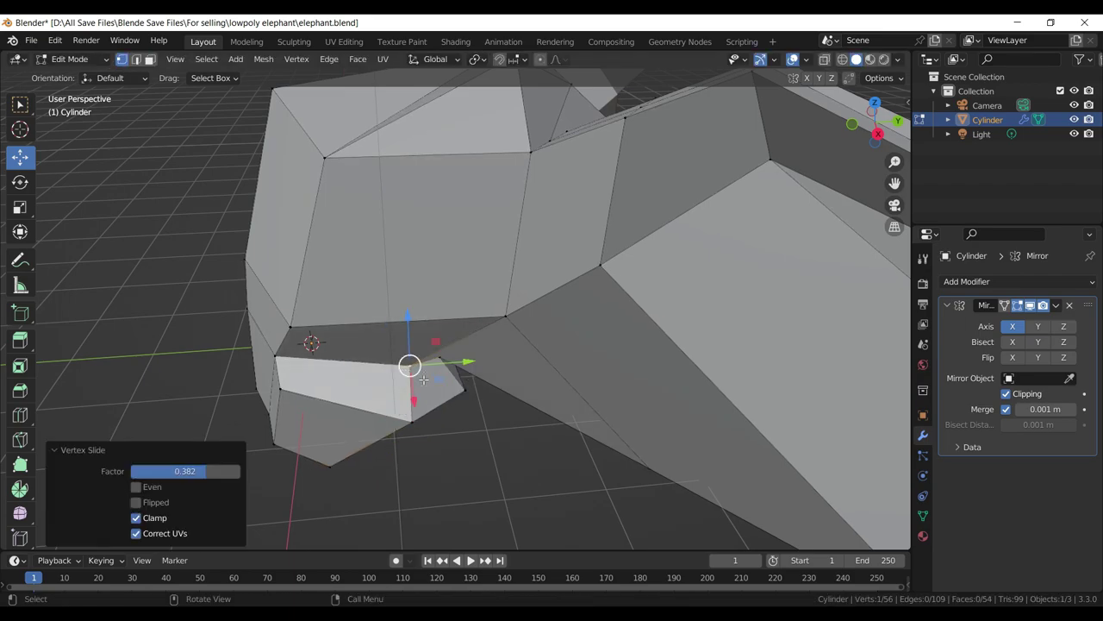
- In front view, move the mouth's lower tip vertex down and toward the centre
{"action": "left_click", "coordinate": [276, 415]}
{"action": "key", "text": "KP_1"}
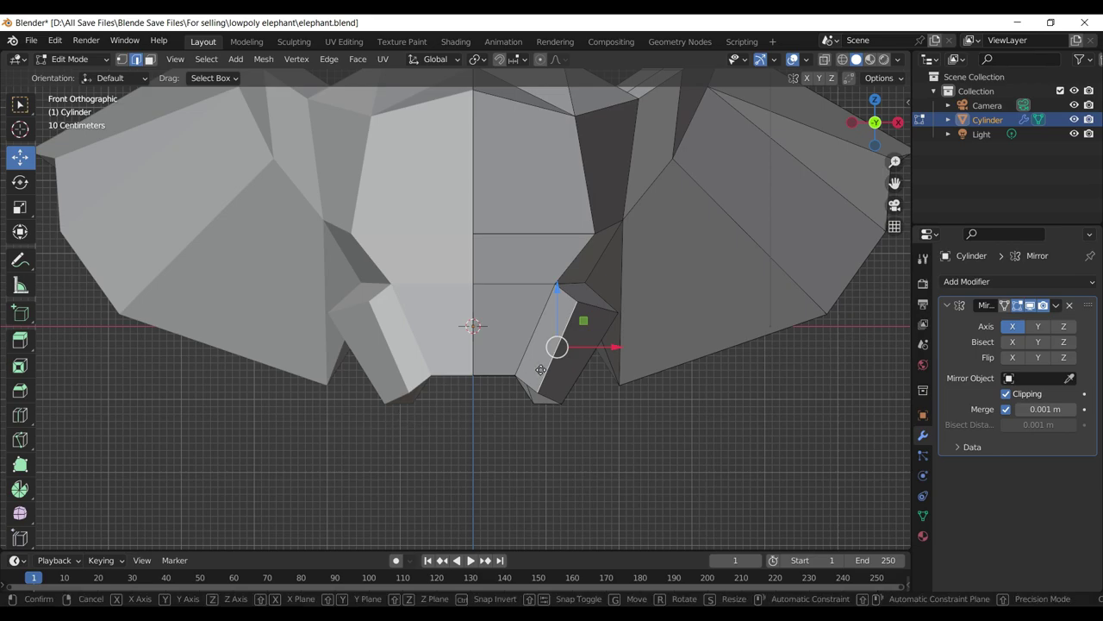
{"action": "left_click_drag", "start_coordinate": [557, 347], "coordinate": [531, 380]}
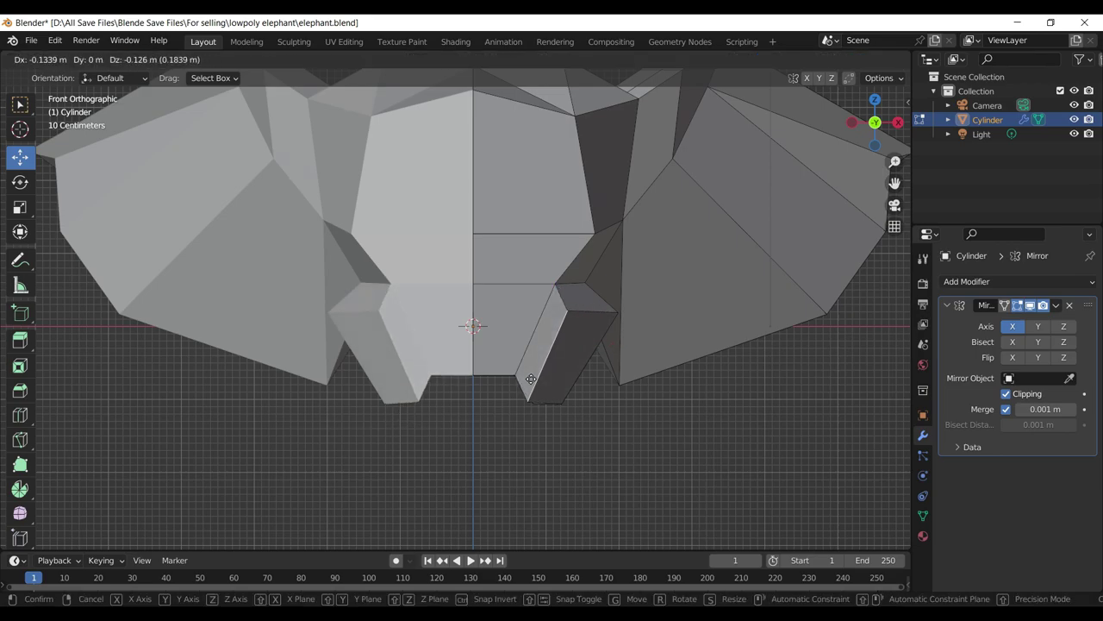
{"action": "left_click_drag", "start_coordinate": [571, 354], "coordinate": [170, 115]}
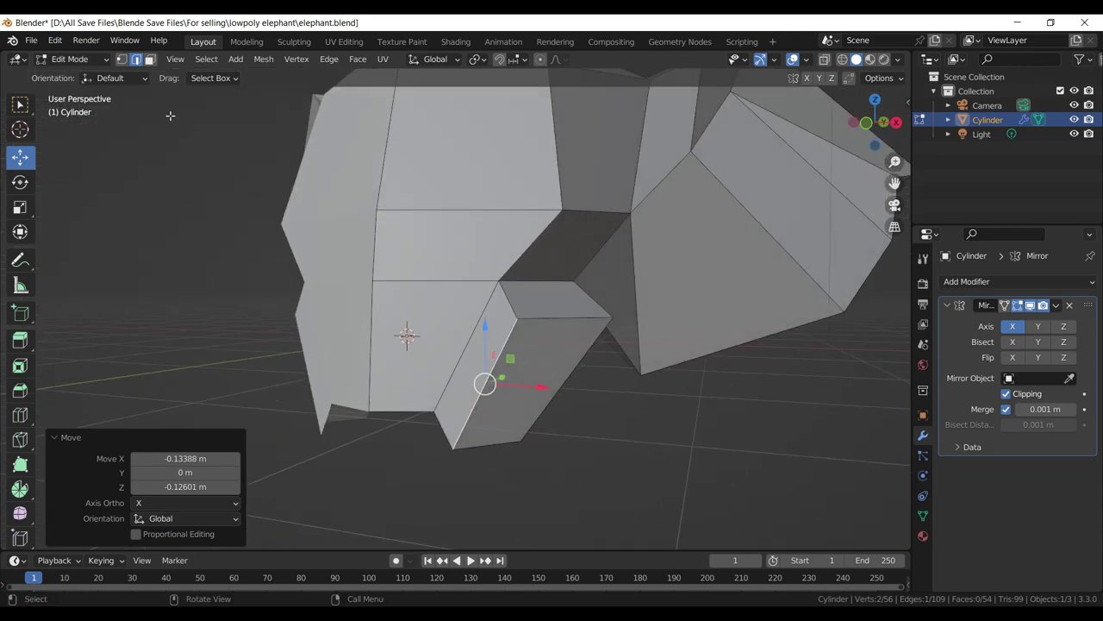
- Move the upper mouth vertex down and inward in front view
{"action": "left_click", "coordinate": [123, 58]}
{"action": "left_click", "coordinate": [577, 282]}
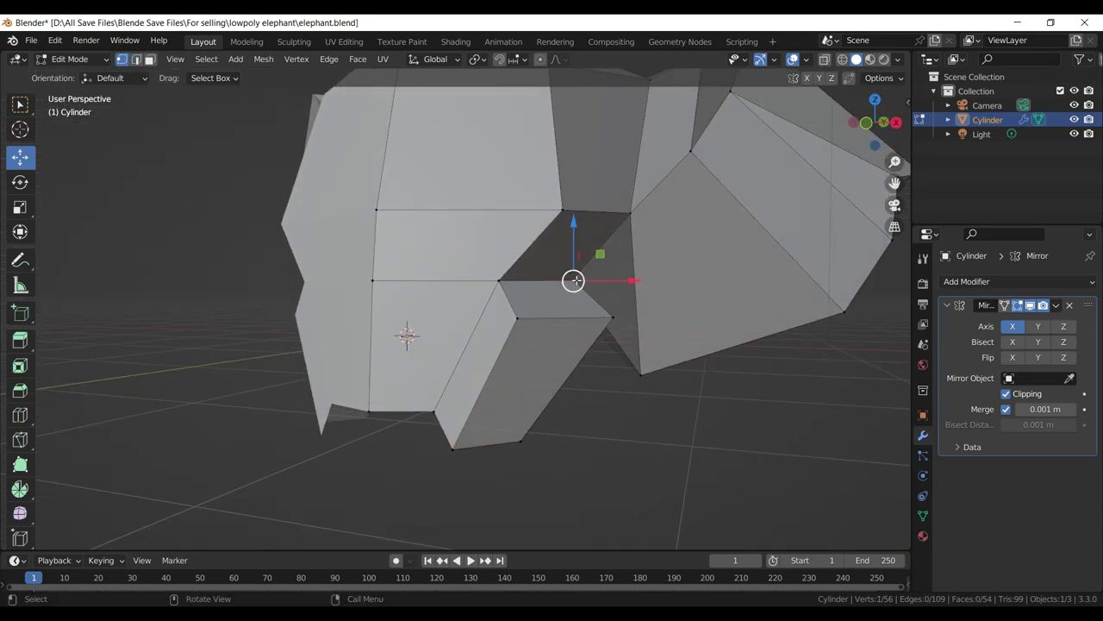
{"action": "key", "text": "KP_1"}
{"action": "key", "text": "g"}
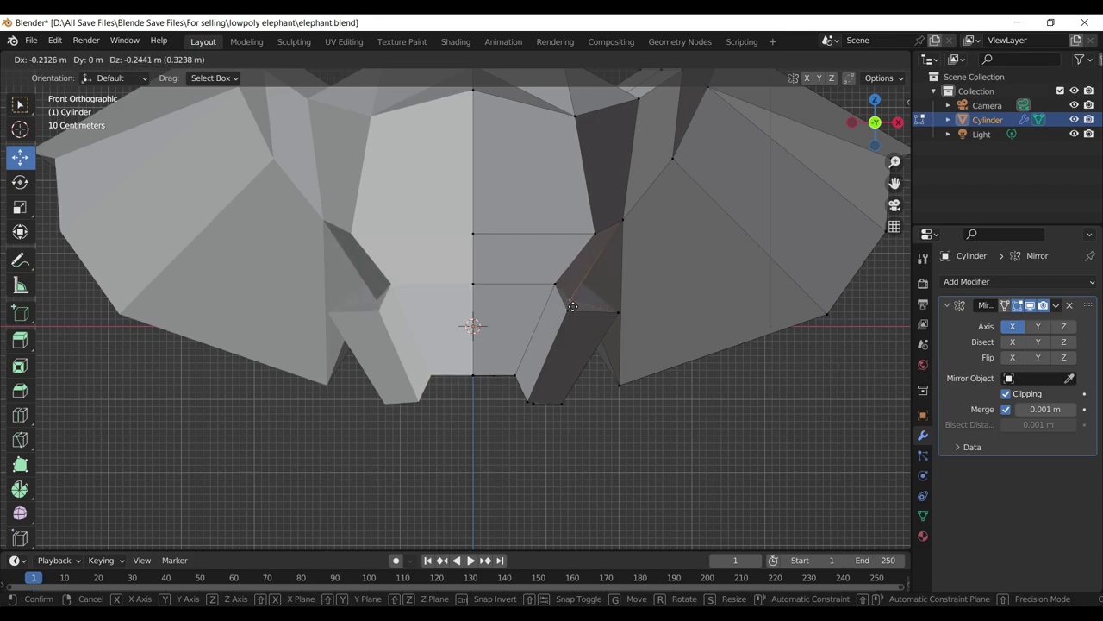
{"action": "left_click", "coordinate": [572, 308]}
- Reposition the next mouth vertex and save elephant.blend again
{"action": "left_click_drag", "start_coordinate": [569, 301], "coordinate": [508, 312]}
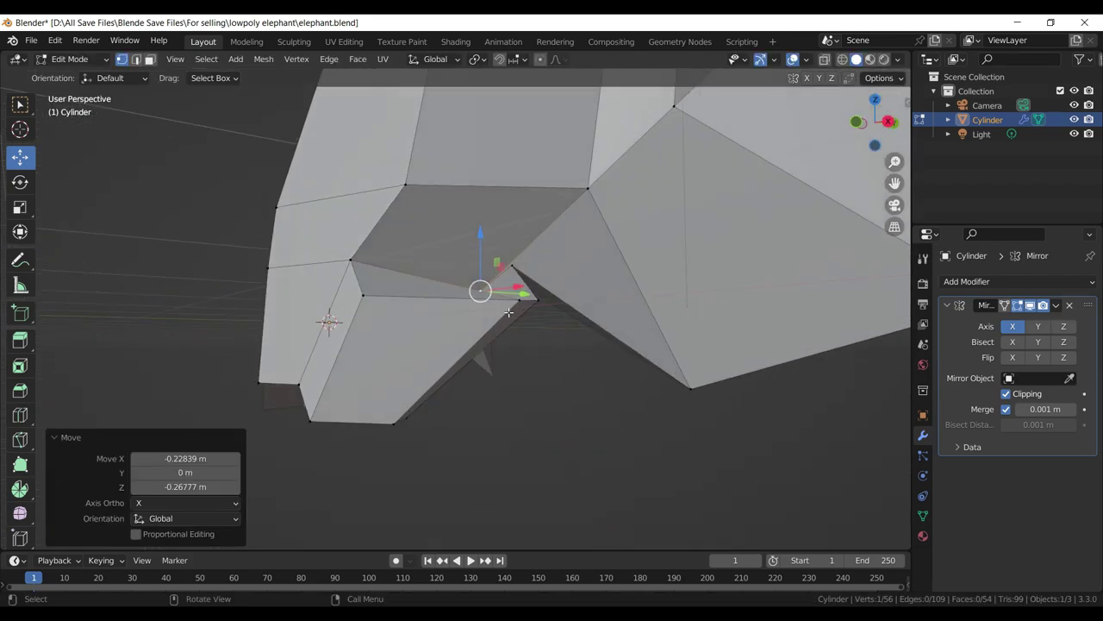
{"action": "left_click", "coordinate": [514, 262]}
{"action": "key", "text": "g"}
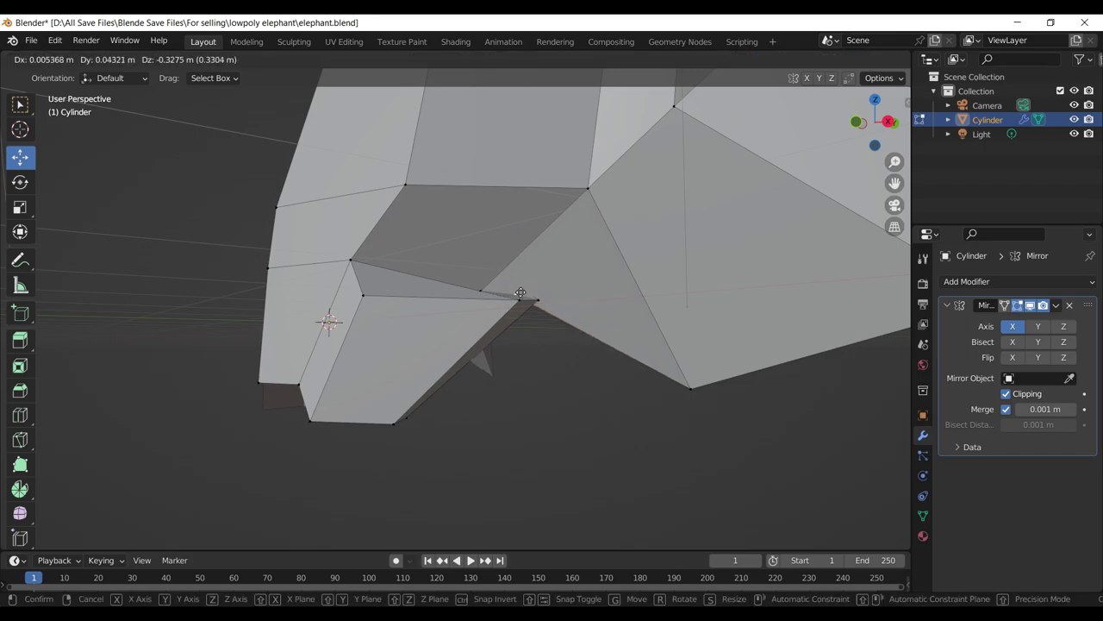
{"action": "left_click", "coordinate": [521, 293]}
{"action": "left_click_drag", "start_coordinate": [521, 297], "coordinate": [633, 302]}
{"action": "key", "text": "ctrl+s"}
- Select an edge beside the mouth and zoom in on the front view
{"action": "left_click", "coordinate": [522, 362]}
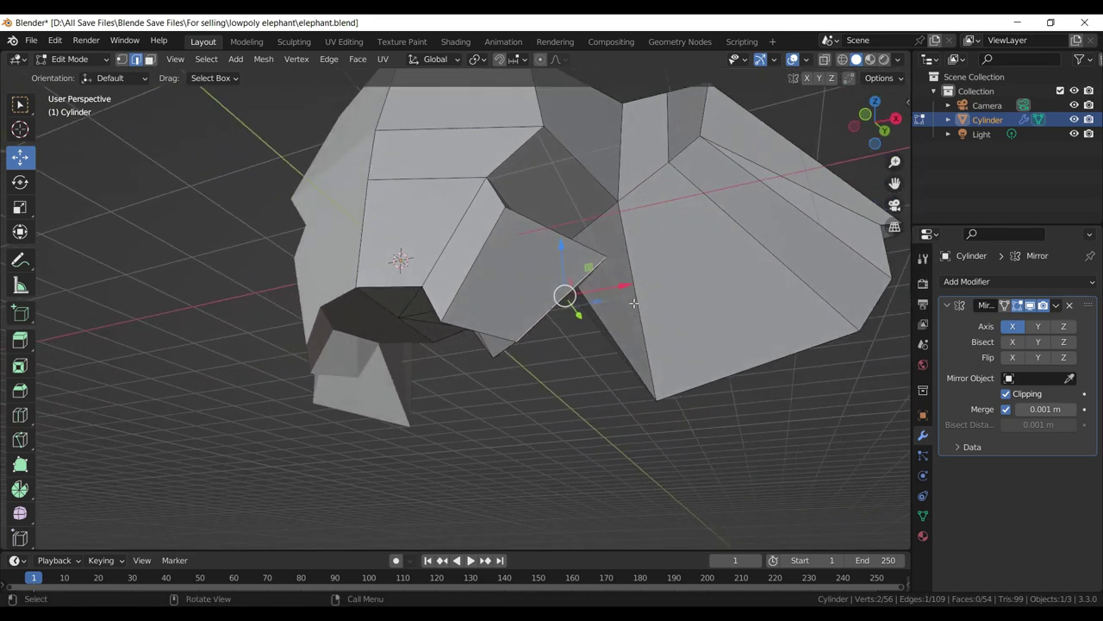
{"action": "key", "text": "KP_1"}
{"action": "scroll", "scroll_direction": "up", "scroll_amount": 3}
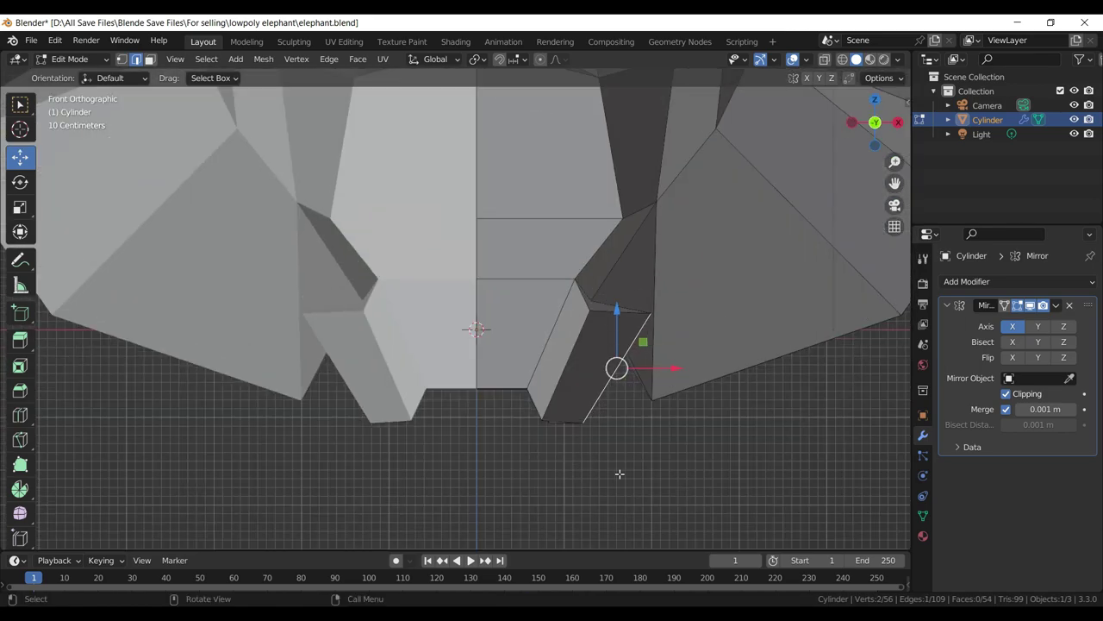
- Move two lower head edges down and outward, the last by −0.13078, −0.13396, −0.1756 m
{"action": "key", "text": "g"}
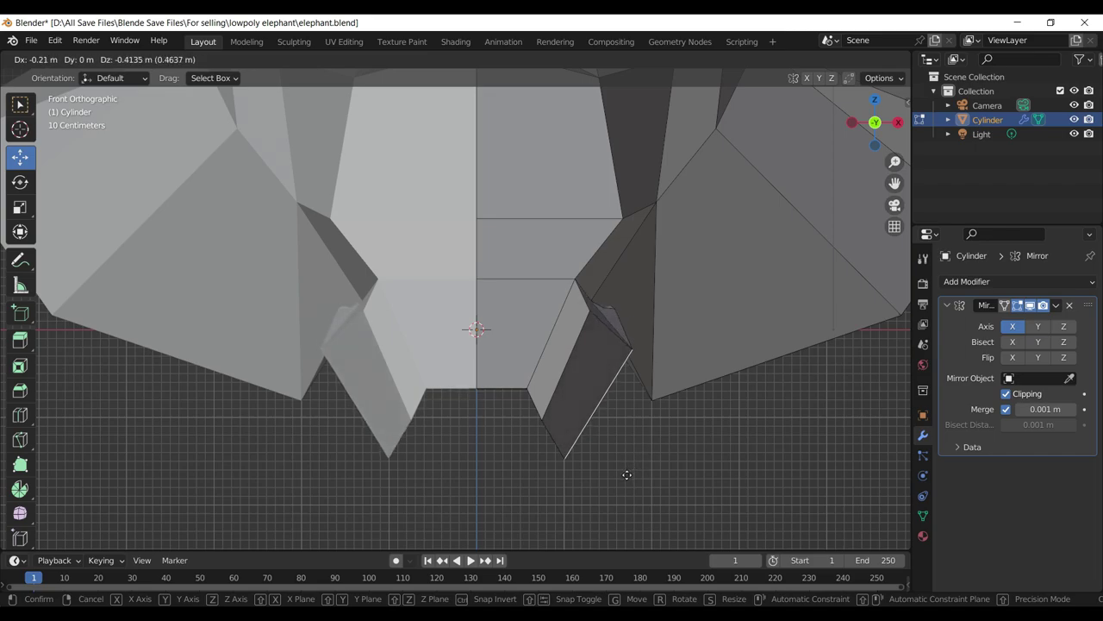
{"action": "left_click", "coordinate": [628, 475]}
{"action": "left_click_drag", "start_coordinate": [627, 476], "coordinate": [440, 318]}
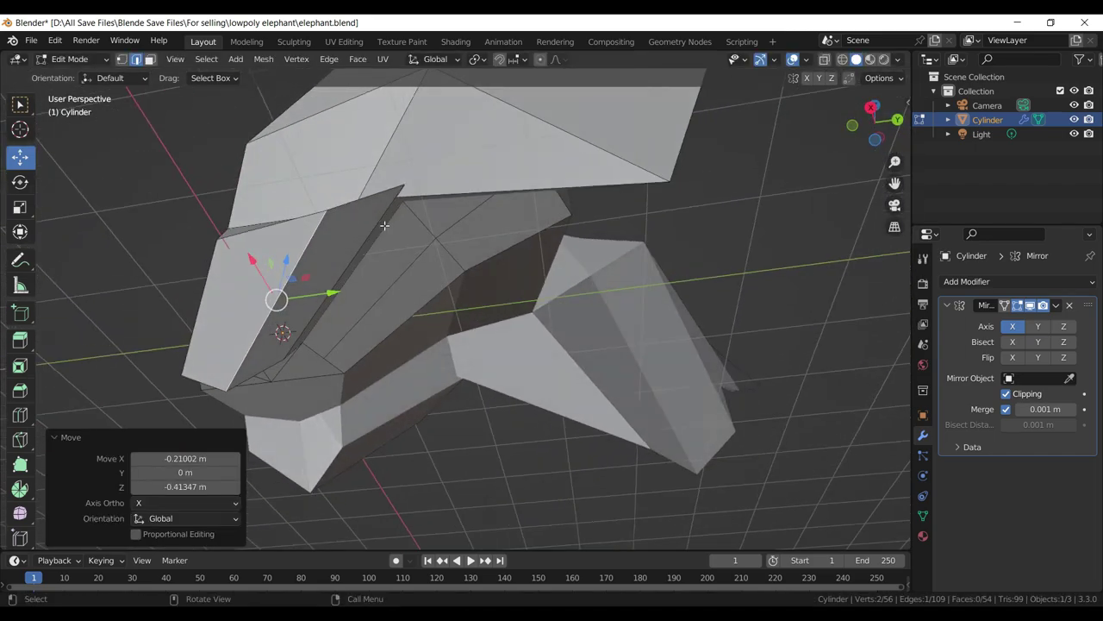
{"action": "left_click", "coordinate": [384, 225]}
{"action": "key", "text": "g"}
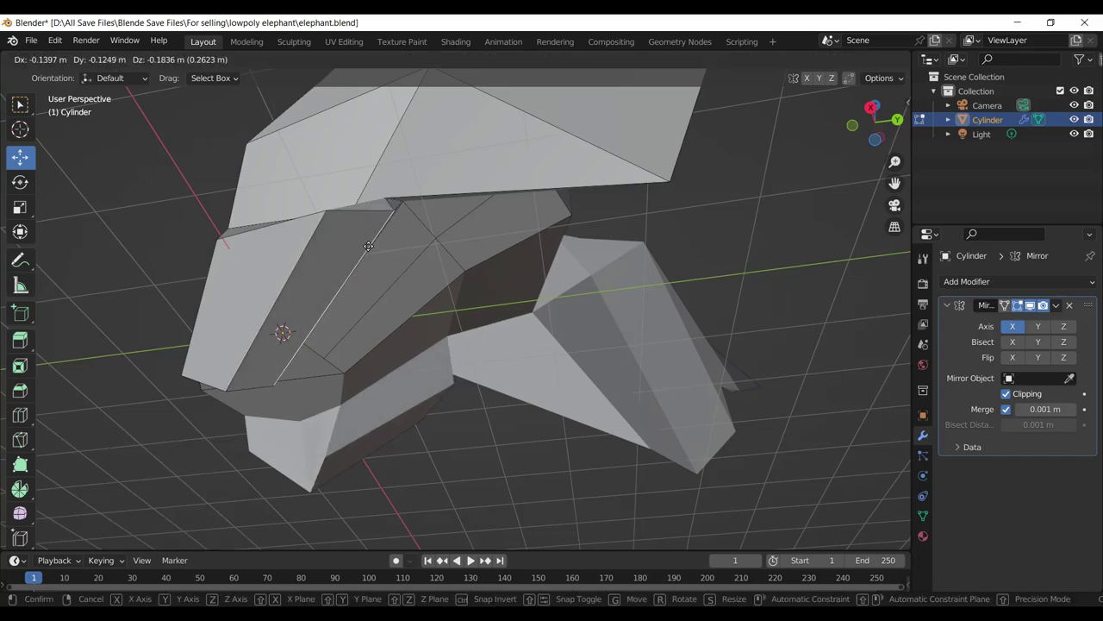
{"action": "left_click", "coordinate": [368, 246]}
{"action": "left_click_drag", "start_coordinate": [368, 246], "coordinate": [397, 269]}
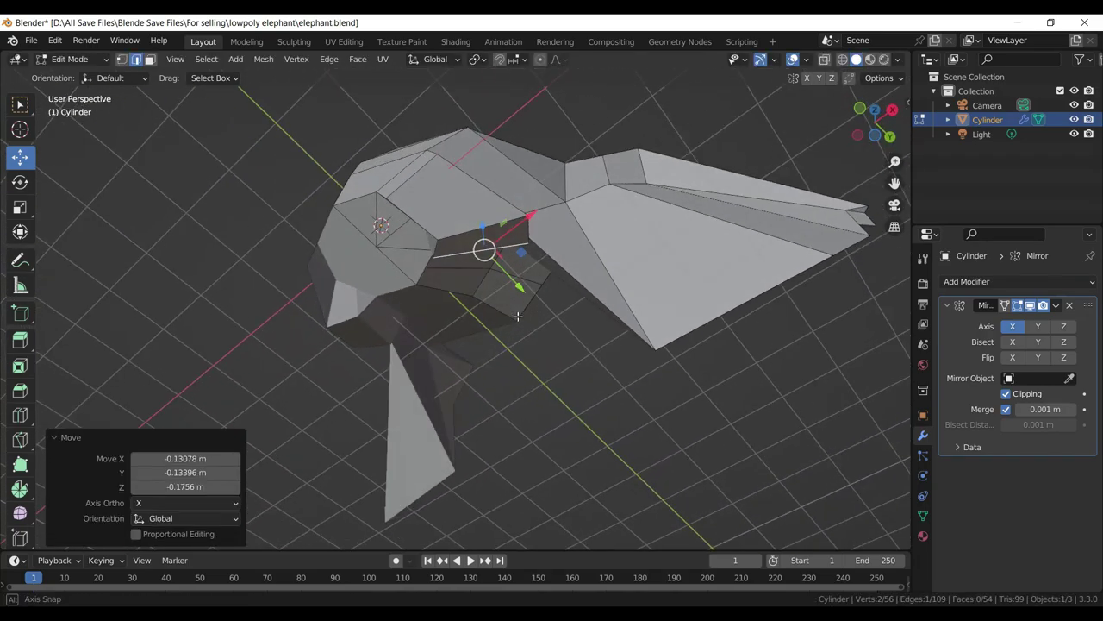
{"action": "scroll", "scroll_direction": "up", "scroll_amount": 3}
{"action": "left_click_drag", "start_coordinate": [396, 269], "coordinate": [177, 35]}
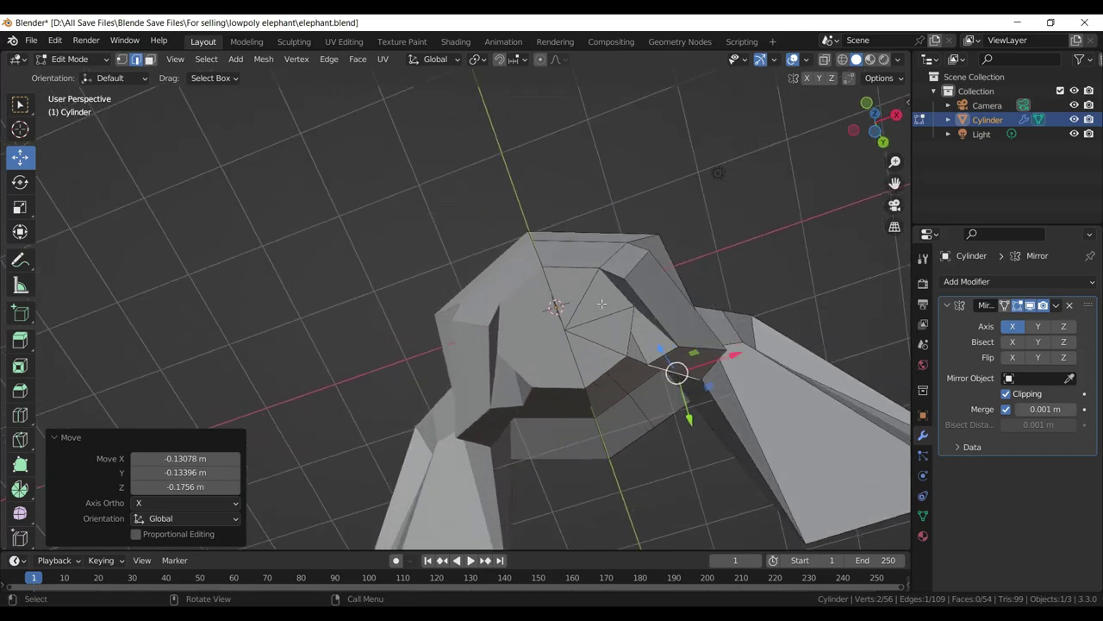
- Select the four front faces of the head in face select, in front view
{"action": "left_click", "coordinate": [150, 60]}
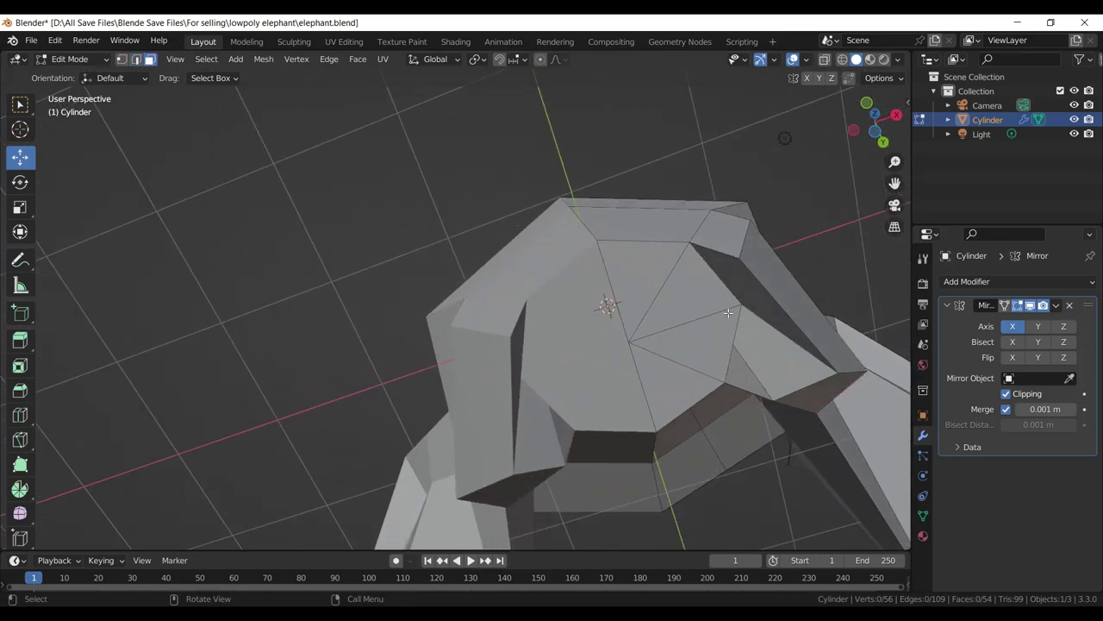
{"action": "left_click", "coordinate": [646, 280]}
{"action": "left_click", "coordinate": [690, 293]}
{"action": "left_click", "coordinate": [692, 357]}
{"action": "left_click", "coordinate": [673, 374]}
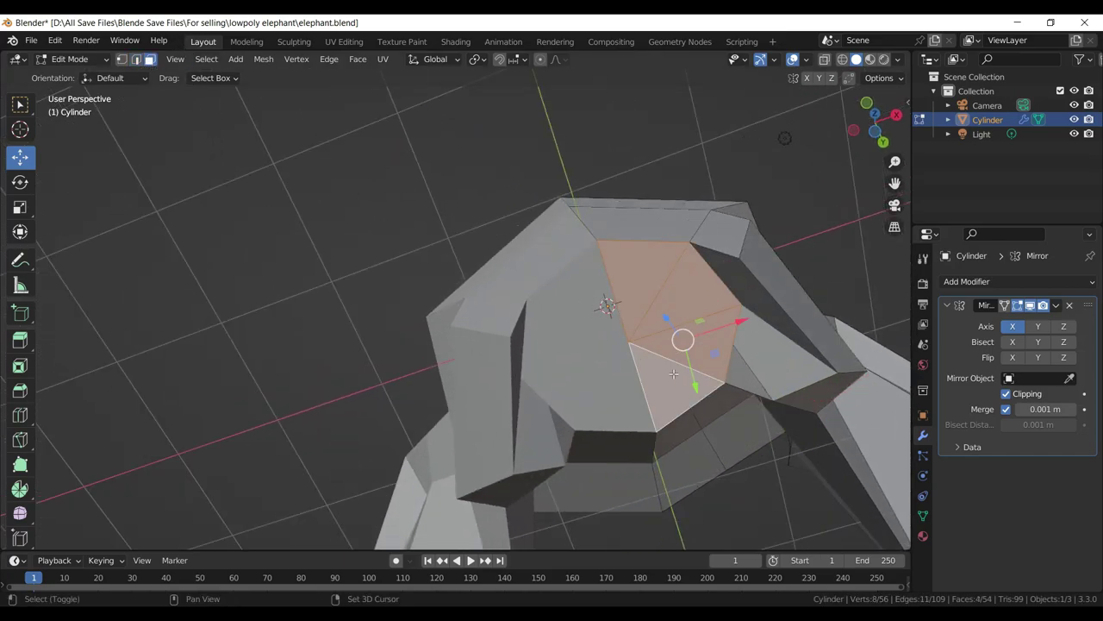
{"action": "key", "text": "KP_1"}
- Extrude the front head faces down 3.3392 m into a long trunk
{"action": "scroll", "scroll_direction": "down", "scroll_amount": 3}
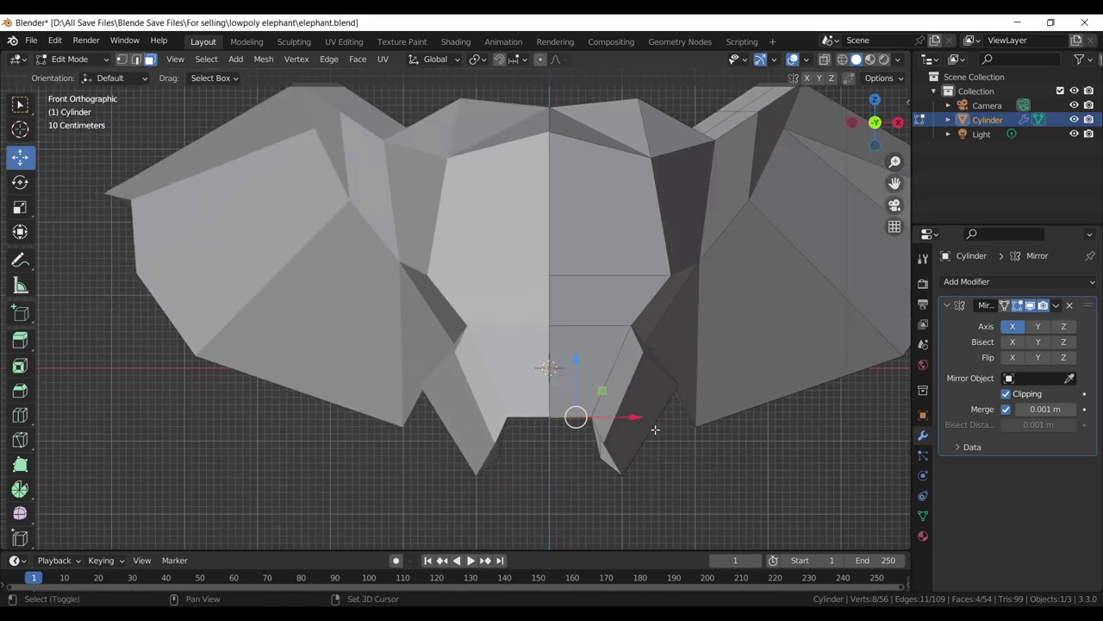
{"action": "left_click_drag", "start_coordinate": [602, 439], "coordinate": [580, 310]}
{"action": "key", "text": "e"}
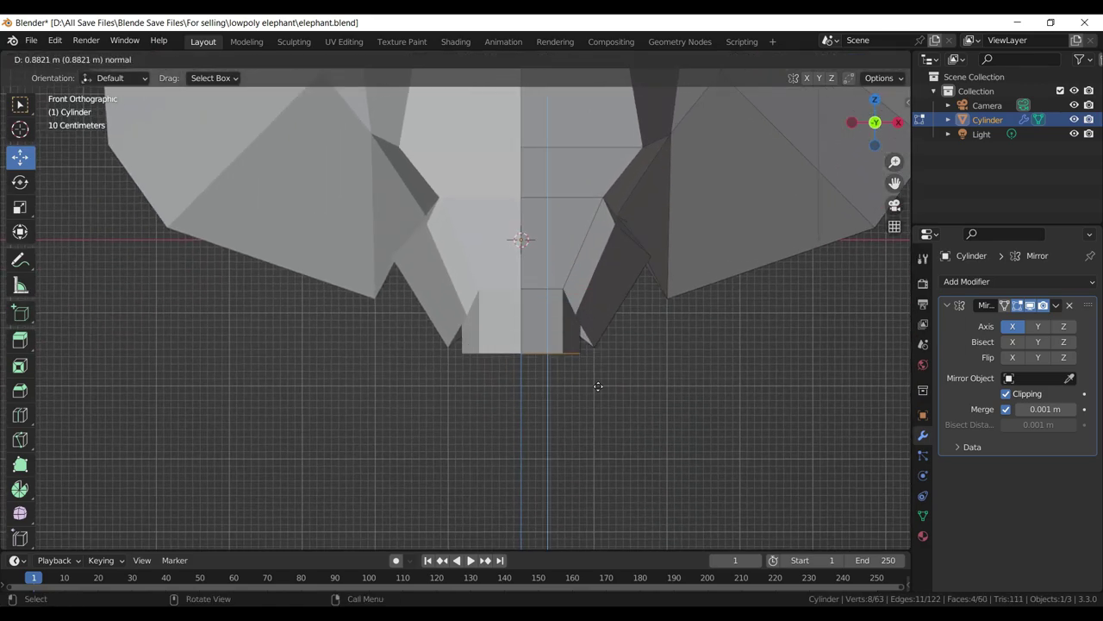
{"action": "scroll", "scroll_direction": "down", "scroll_amount": 3}
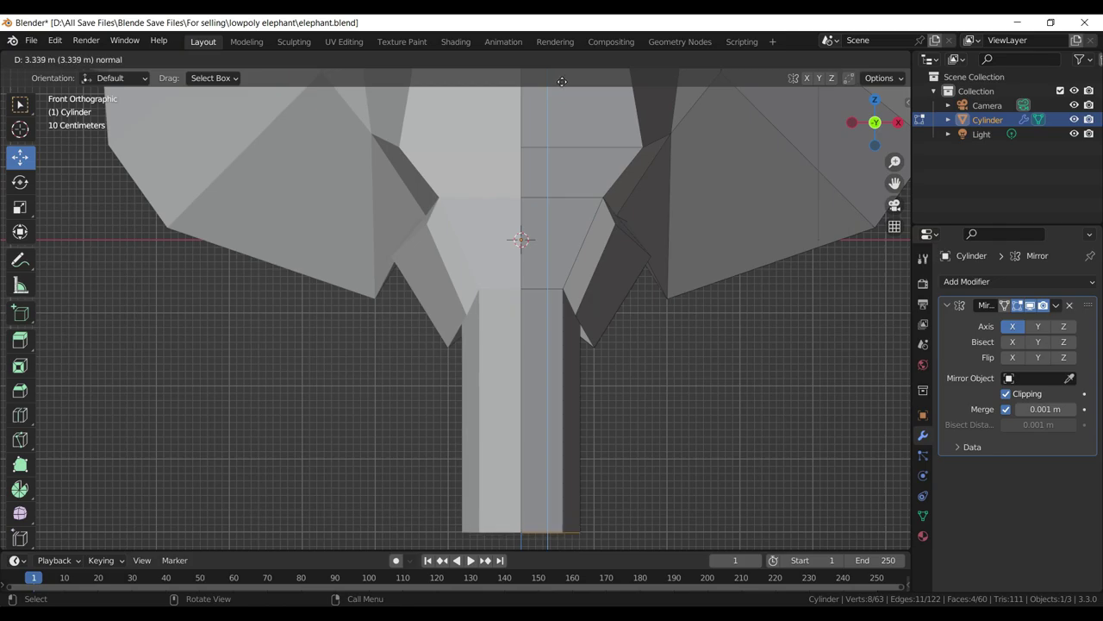
{"action": "left_click", "coordinate": [563, 77]}
{"action": "left_click_drag", "start_coordinate": [526, 388], "coordinate": [519, 307]}
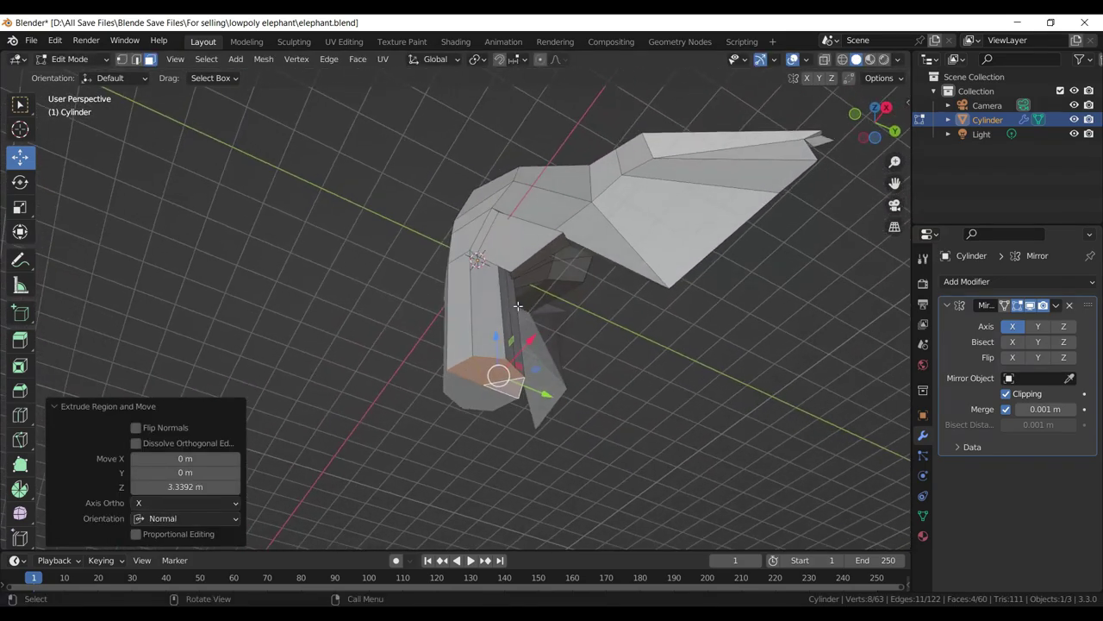
{"action": "left_click_drag", "start_coordinate": [545, 345], "coordinate": [478, 382]}
{"action": "scroll", "scroll_direction": "up", "scroll_amount": 3}
{"action": "left_click_drag", "start_coordinate": [537, 366], "coordinate": [485, 332]}
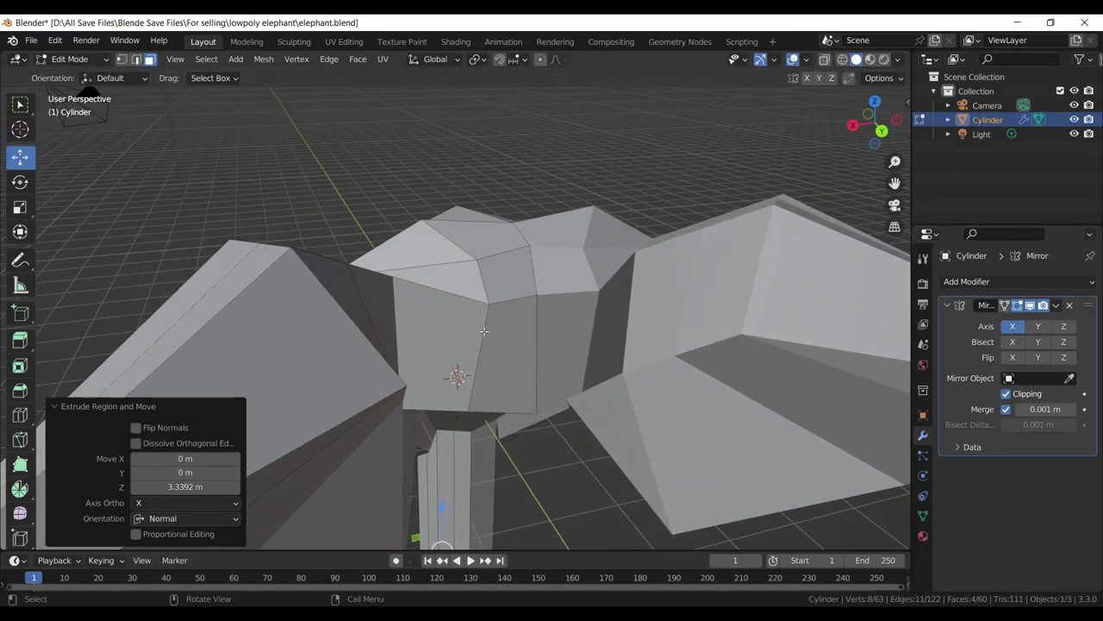
- Dissolve the edge splitting the forehead face and select its opposite corners
{"action": "left_click", "coordinate": [485, 331]}
{"action": "key", "text": "2"}
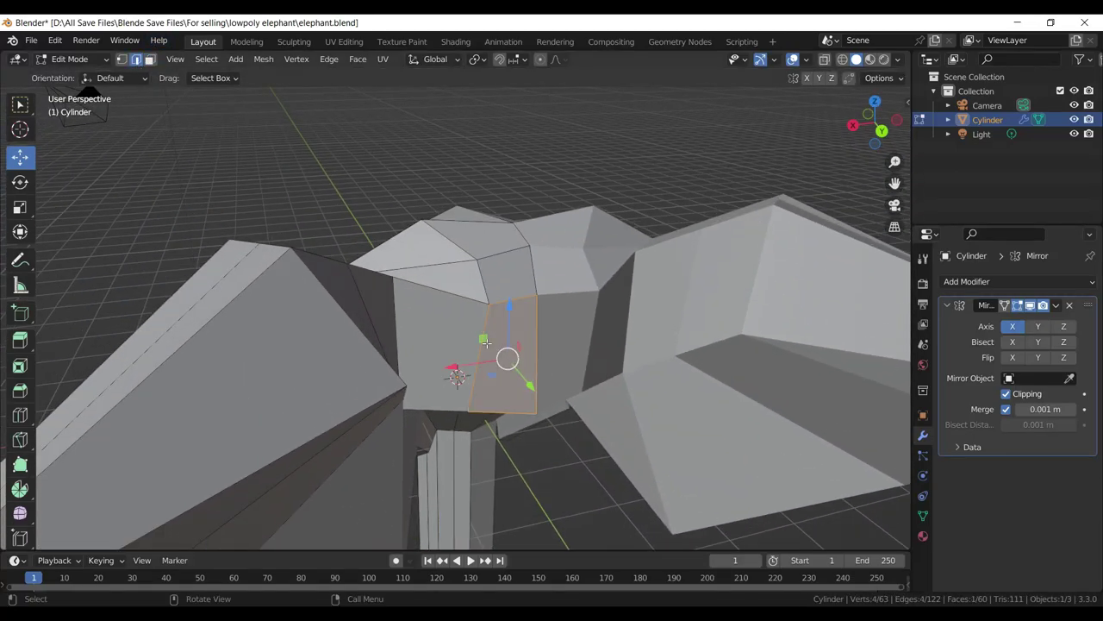
{"action": "left_click", "coordinate": [483, 343]}
{"action": "key", "text": "x"}
{"action": "left_click", "coordinate": [486, 344]}
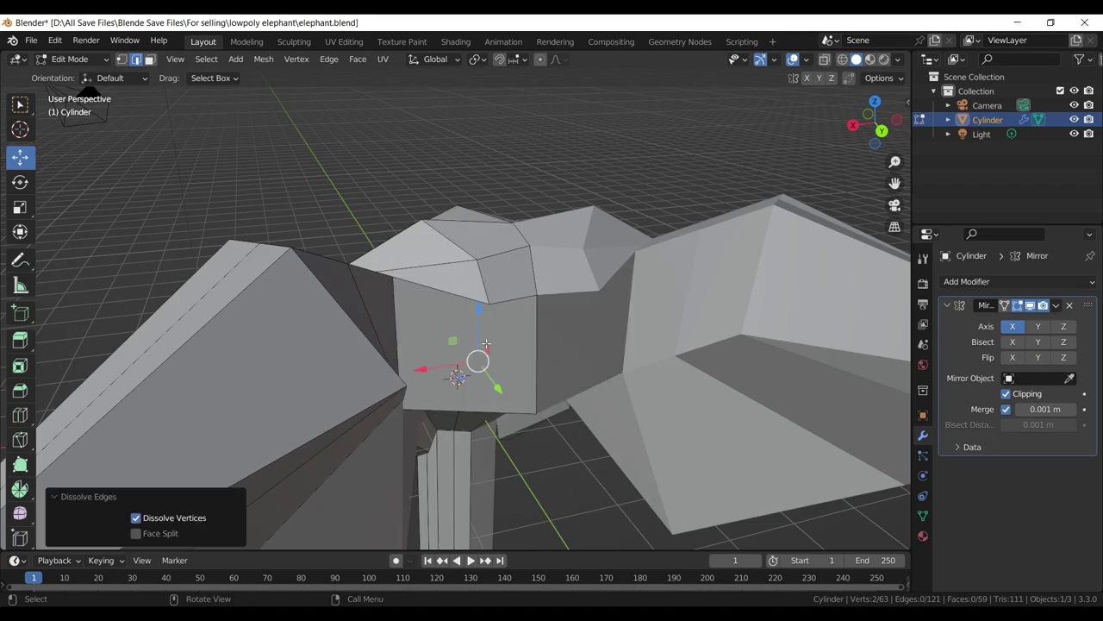
{"action": "key", "text": "1"}
{"action": "left_click_drag", "start_coordinate": [486, 344], "coordinate": [503, 251]}
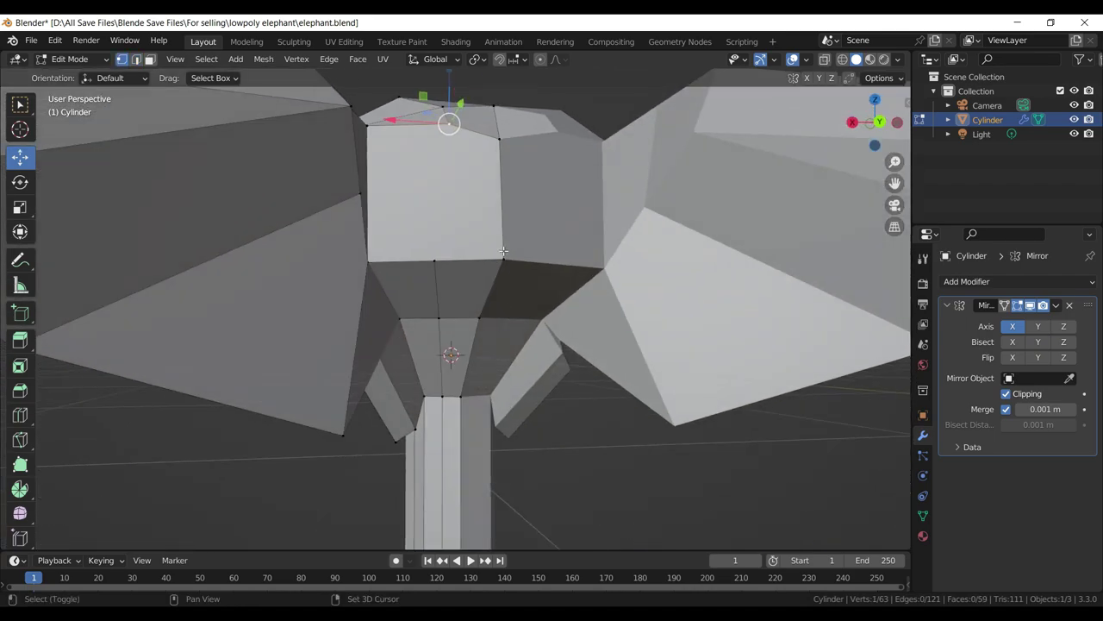
{"action": "left_click", "coordinate": [503, 251]}
- Connect forehead vertices with J, adding a diagonal edge across the forehead face
{"action": "key", "text": "j"}
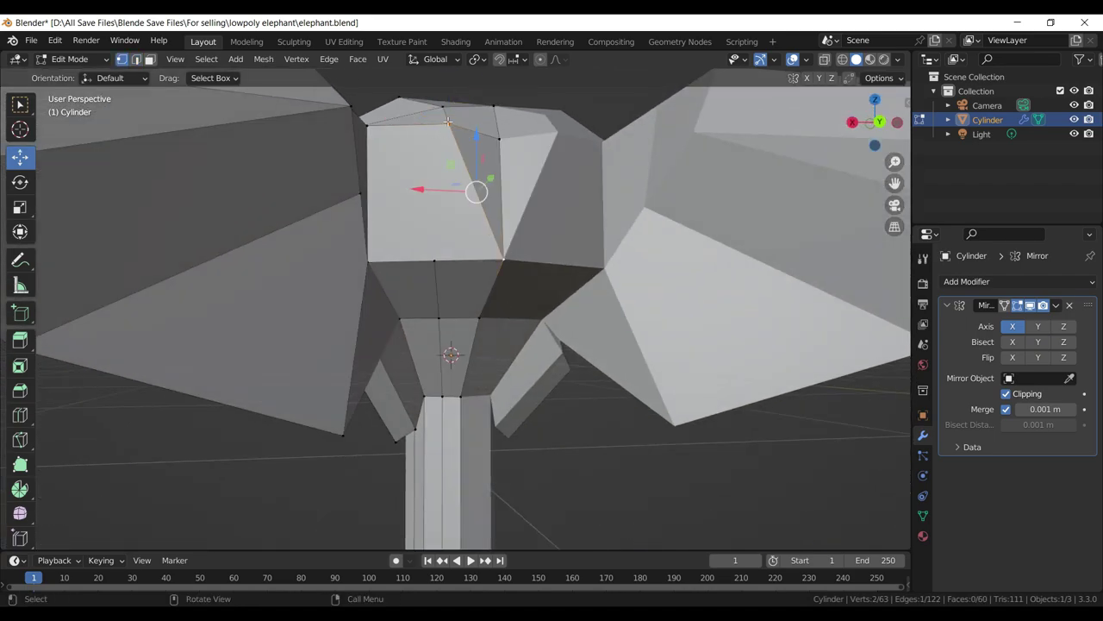
{"action": "left_click", "coordinate": [448, 122]}
{"action": "left_click", "coordinate": [370, 263]}
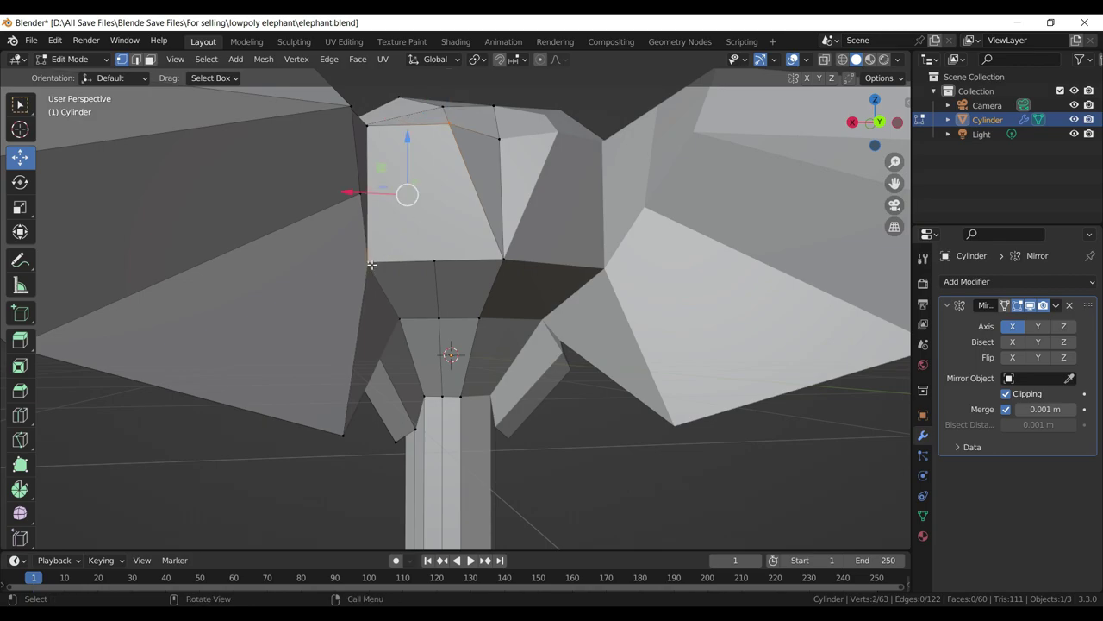
{"action": "key", "text": "j"}
{"action": "scroll", "scroll_direction": "down", "scroll_amount": 3}
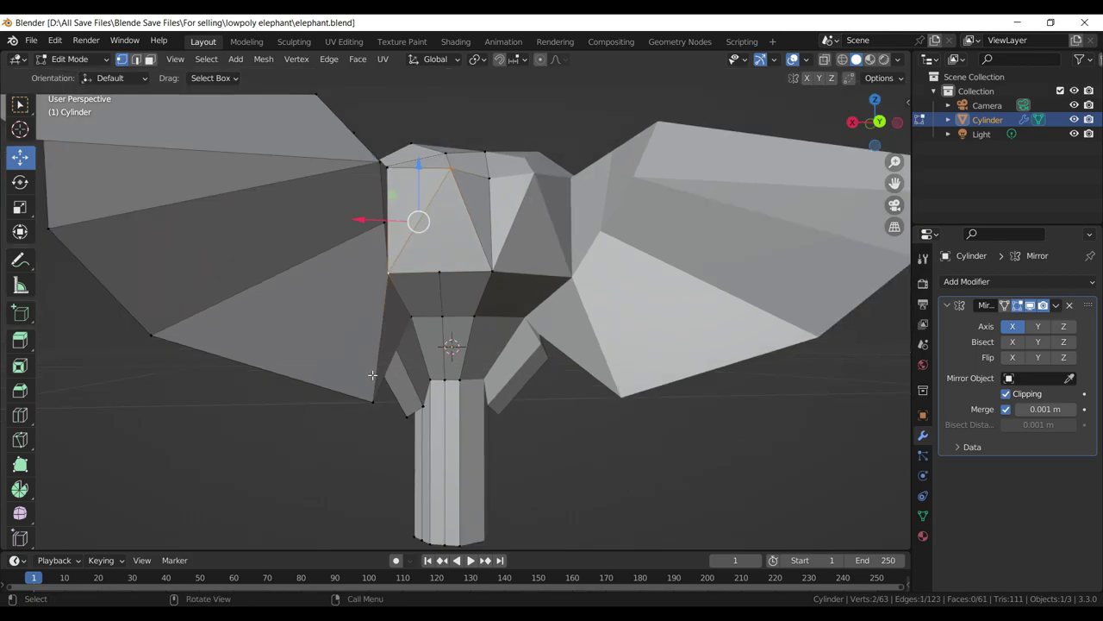
{"action": "left_click_drag", "start_coordinate": [371, 263], "coordinate": [470, 315]}
{"action": "scroll", "scroll_direction": "up", "scroll_amount": 3}
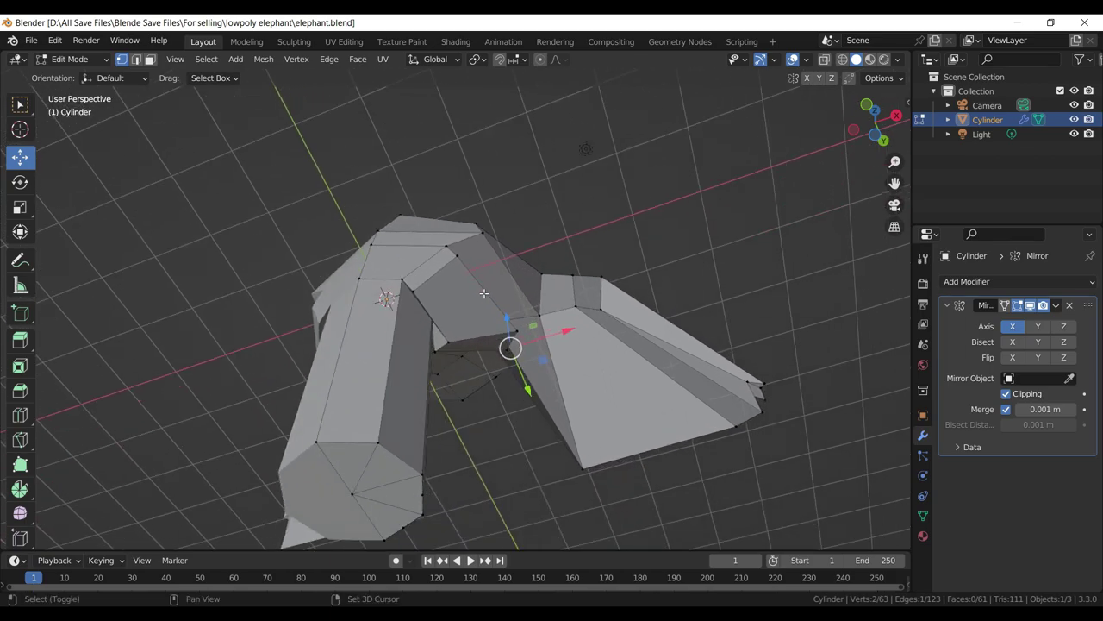
{"action": "scroll", "scroll_direction": "up", "scroll_amount": 3}
- Move a vertex beside the trunk base, raising it 0.032815 m along Z
{"action": "left_click", "coordinate": [371, 274]}
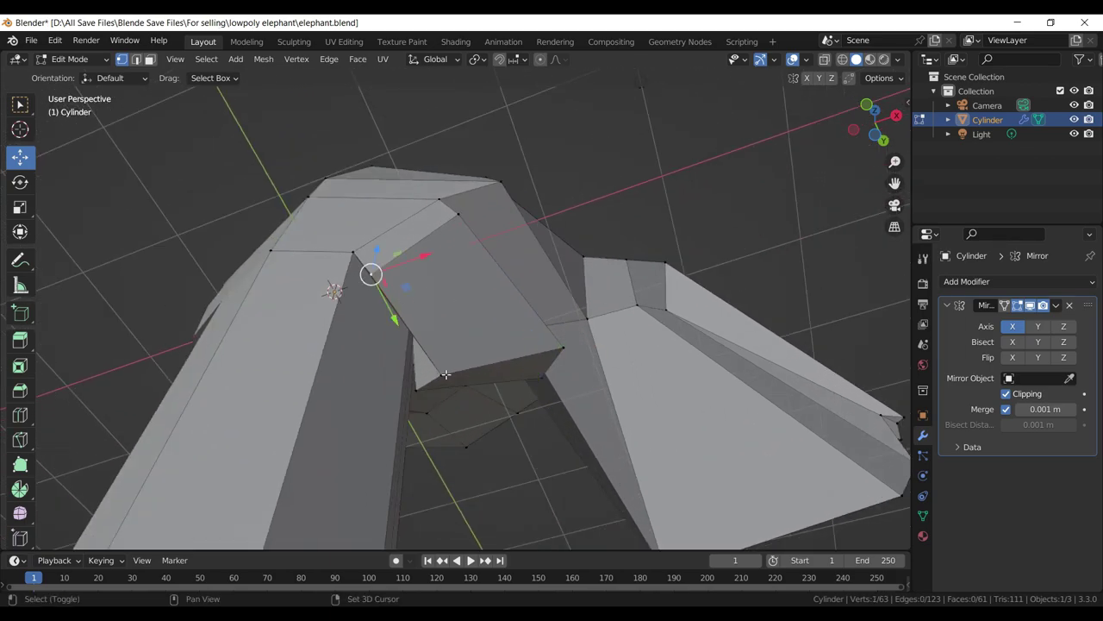
{"action": "left_click_drag", "start_coordinate": [446, 374], "coordinate": [491, 449]}
{"action": "key", "text": "g"}
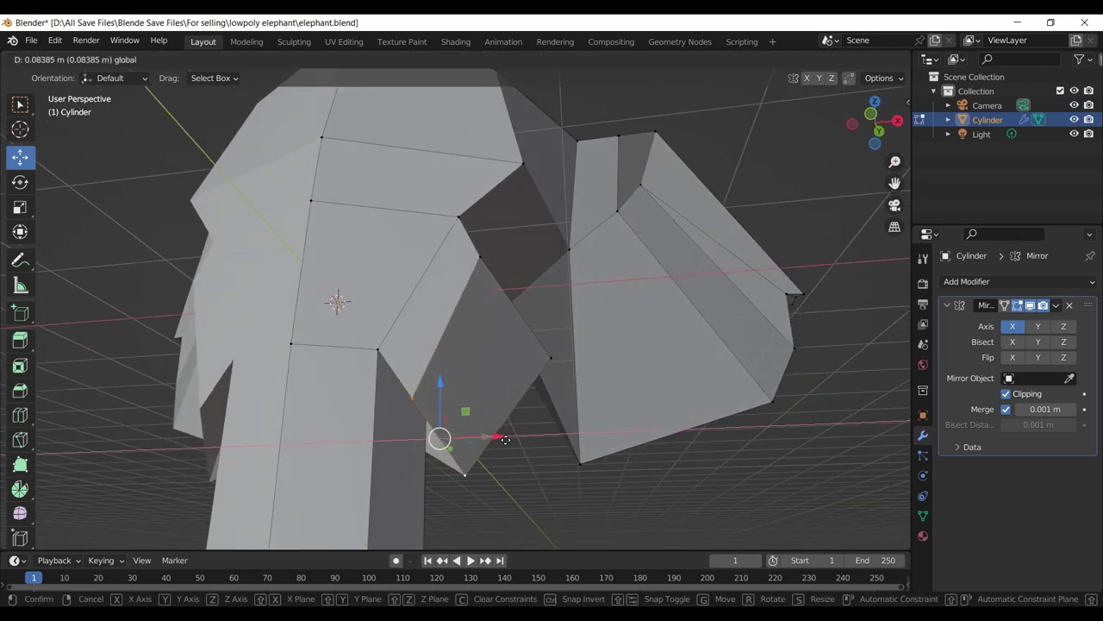
{"action": "left_click", "coordinate": [481, 255]}
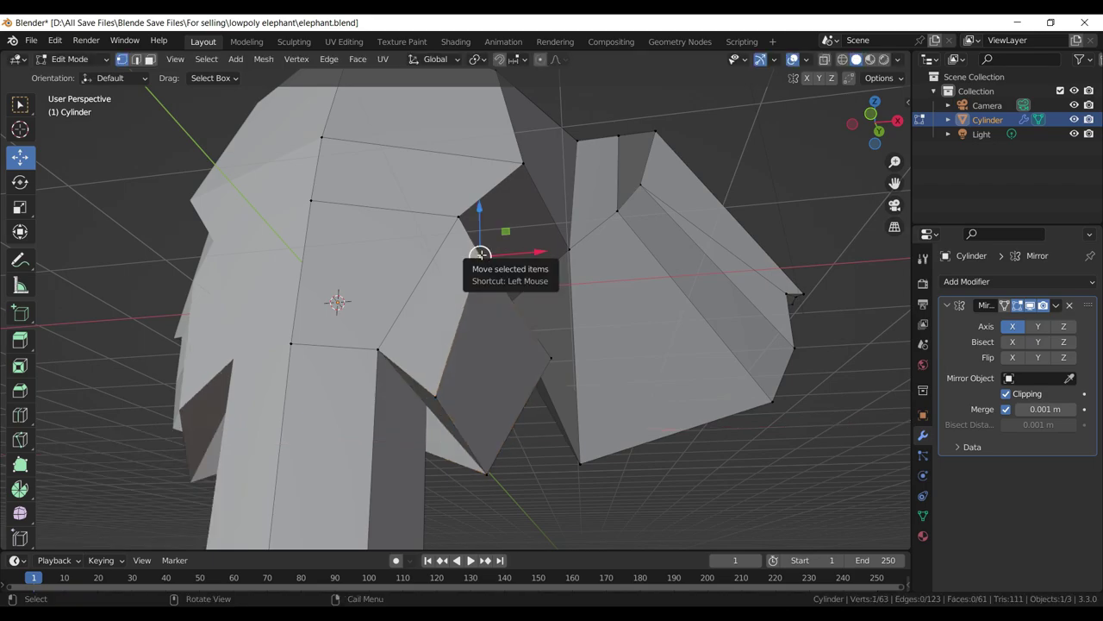
{"action": "key", "text": "KP_1"}
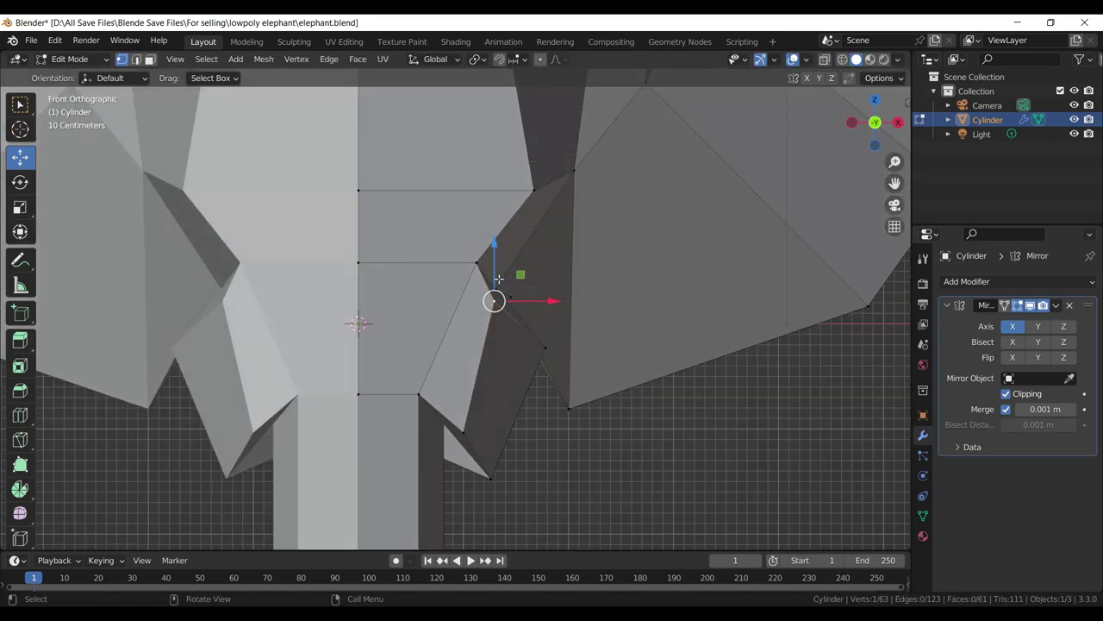
{"action": "left_click_drag", "start_coordinate": [496, 270], "coordinate": [497, 265]}
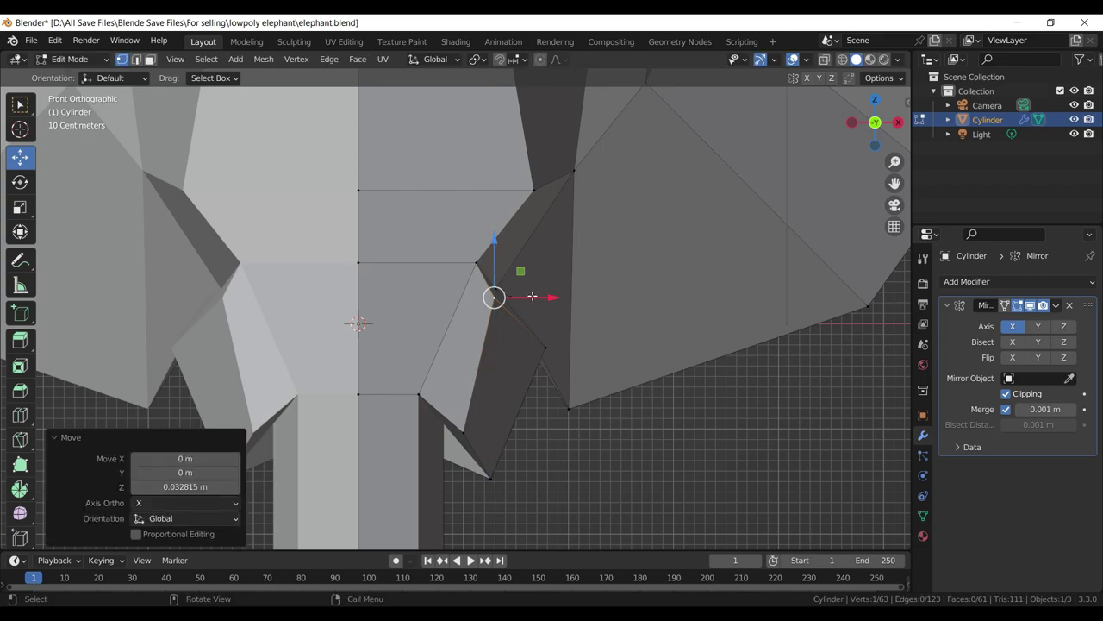
{"action": "left_click_drag", "start_coordinate": [541, 298], "coordinate": [548, 299]}
- Shift the lower tip vertices beside the trunk to the right, 0.16954 m along X
{"action": "left_click", "coordinate": [464, 426]}
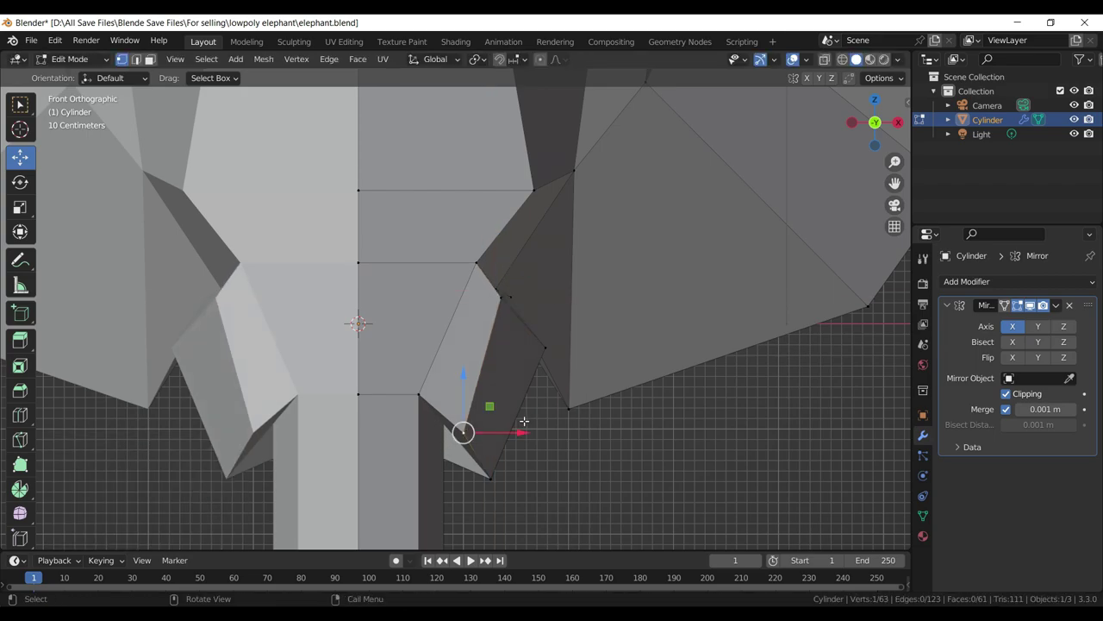
{"action": "left_click_drag", "start_coordinate": [522, 436], "coordinate": [555, 436]}
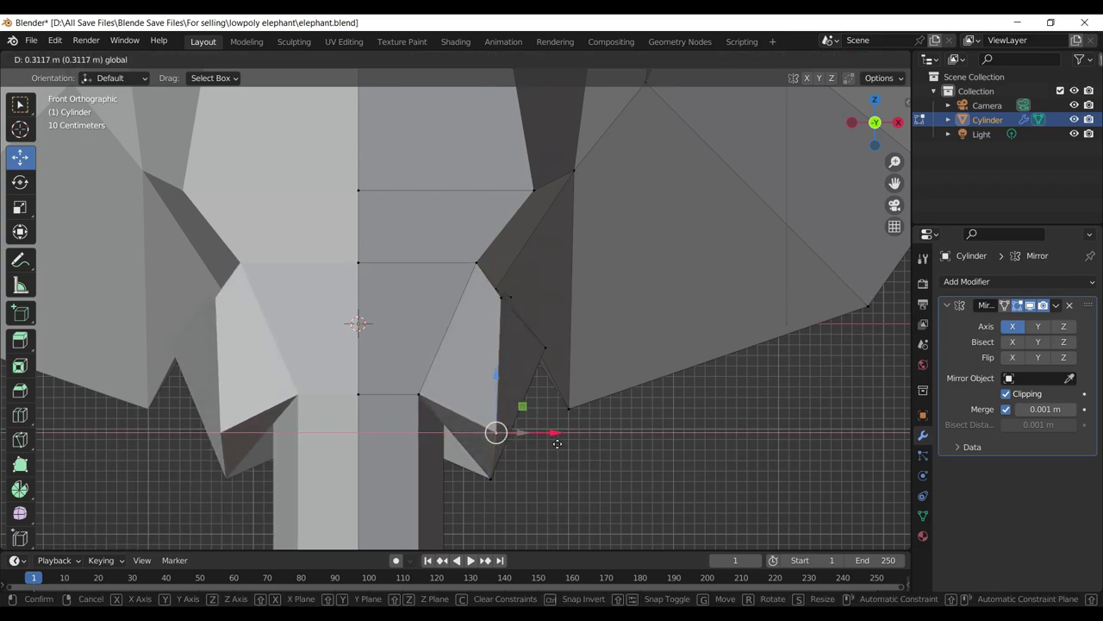
{"action": "left_click", "coordinate": [491, 477]}
{"action": "left_click_drag", "start_coordinate": [543, 476], "coordinate": [561, 476]}
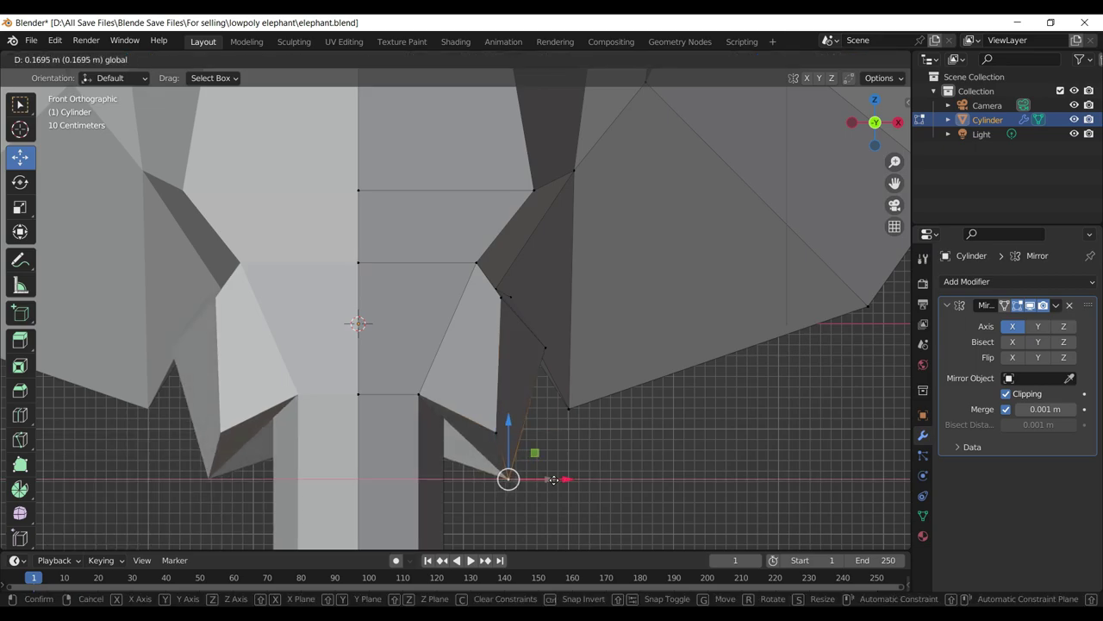
{"action": "left_click_drag", "start_coordinate": [561, 477], "coordinate": [414, 320]}
{"action": "left_click", "coordinate": [425, 311]}
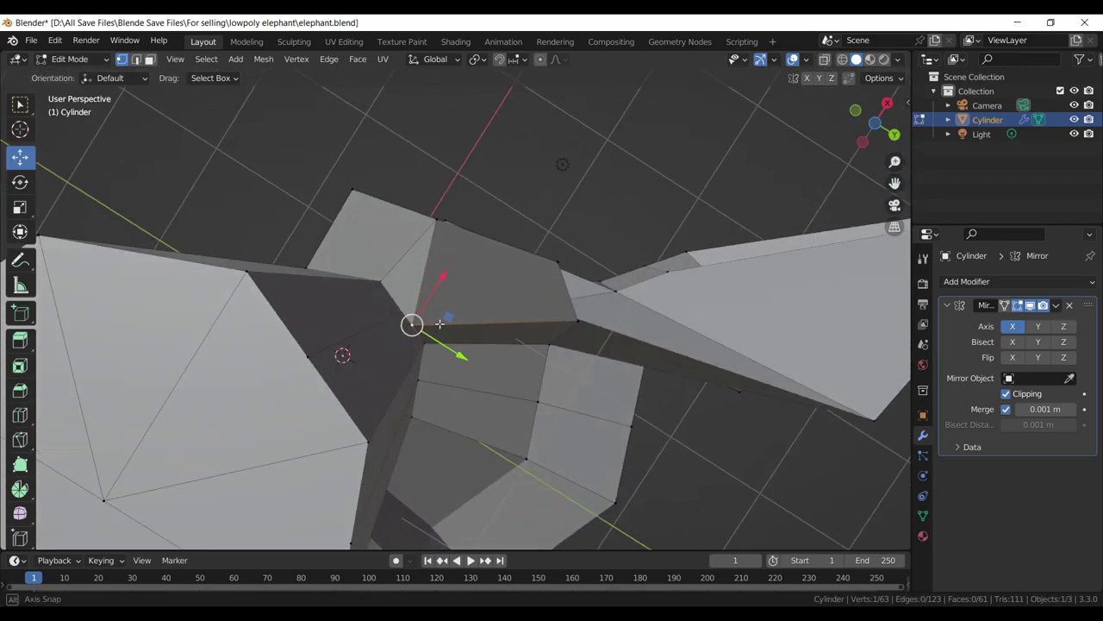
- Slide the vertex under the head, save, and raise it 0.052086 m
{"action": "left_click_drag", "start_coordinate": [413, 320], "coordinate": [461, 329]}
{"action": "key", "text": "g"}
{"action": "left_click", "coordinate": [520, 328]}
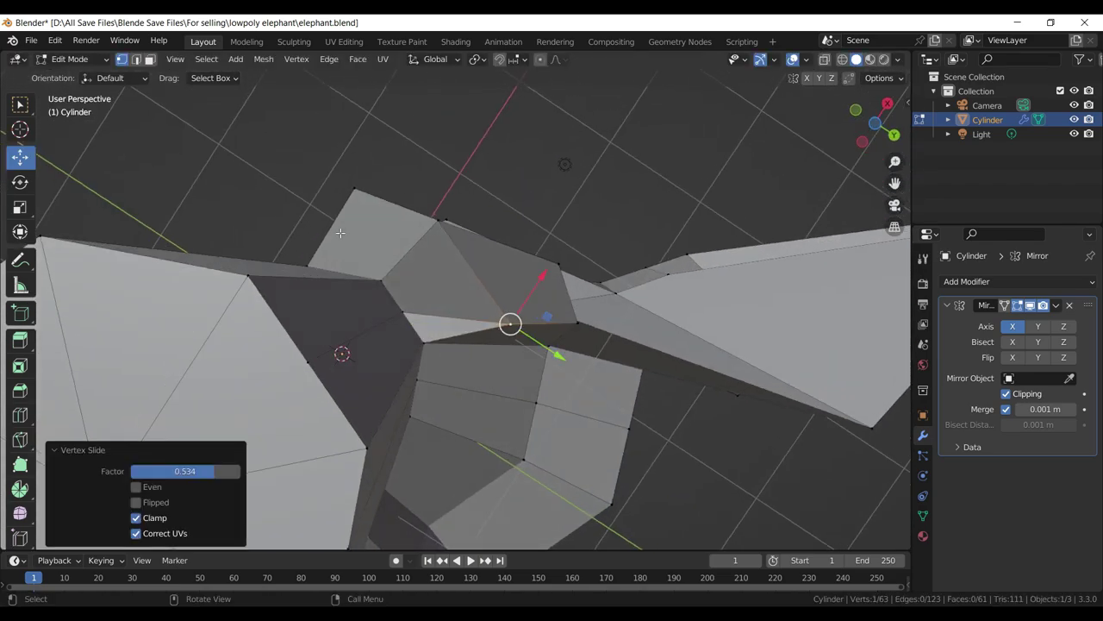
{"action": "left_click_drag", "start_coordinate": [520, 328], "coordinate": [518, 343]}
{"action": "key", "text": "ctrl+s"}
{"action": "left_click_drag", "start_coordinate": [507, 322], "coordinate": [507, 312]}
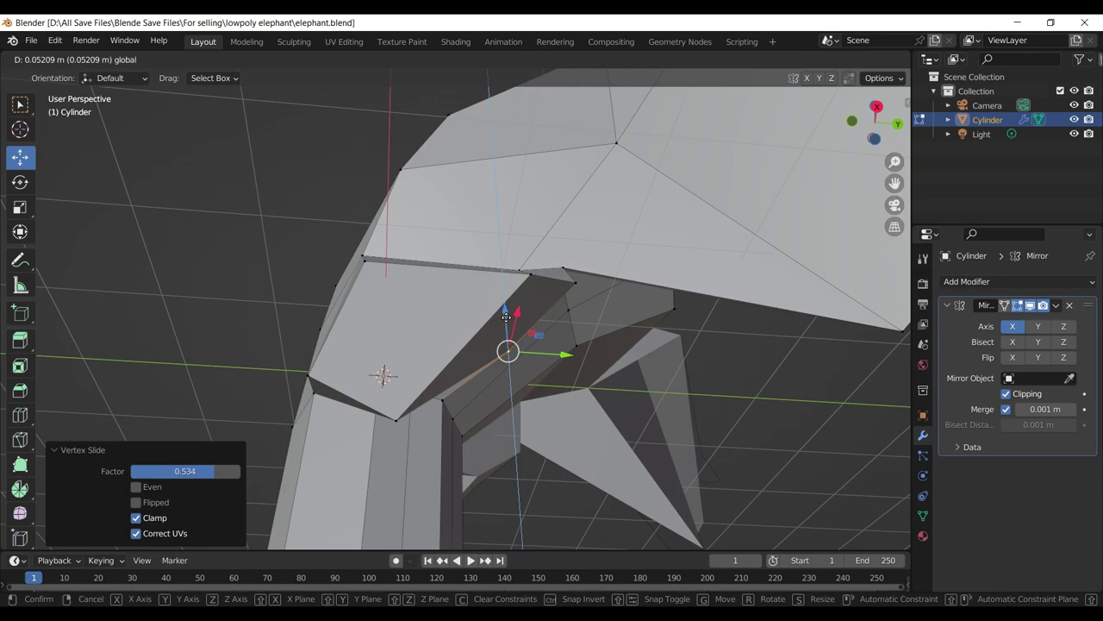
{"action": "left_click_drag", "start_coordinate": [507, 312], "coordinate": [519, 358]}
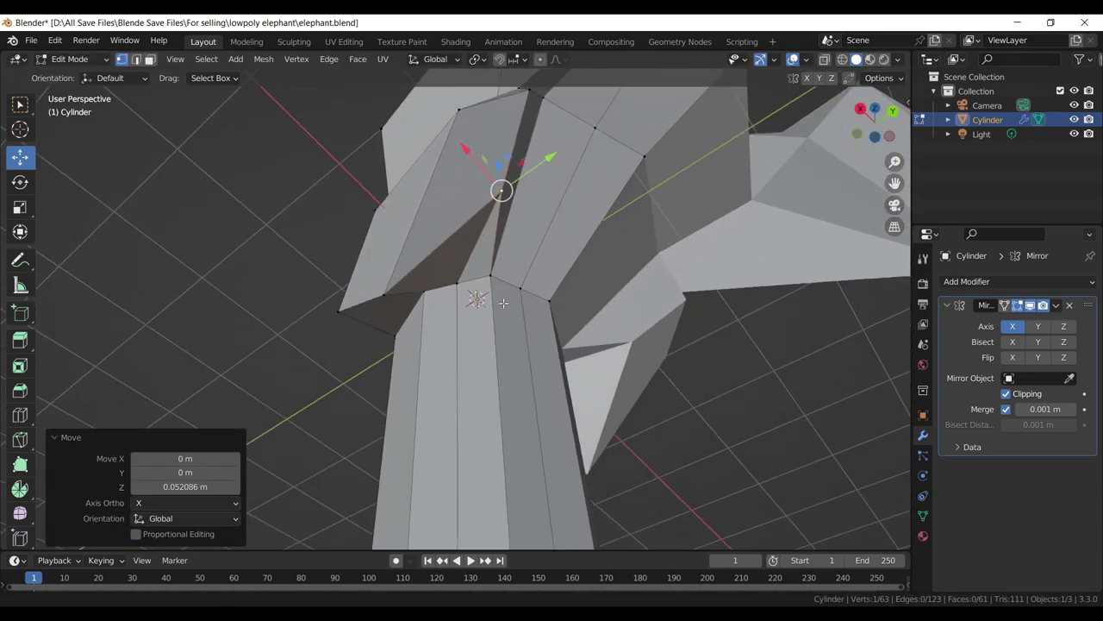
{"action": "left_click_drag", "start_coordinate": [533, 413], "coordinate": [402, 341]}
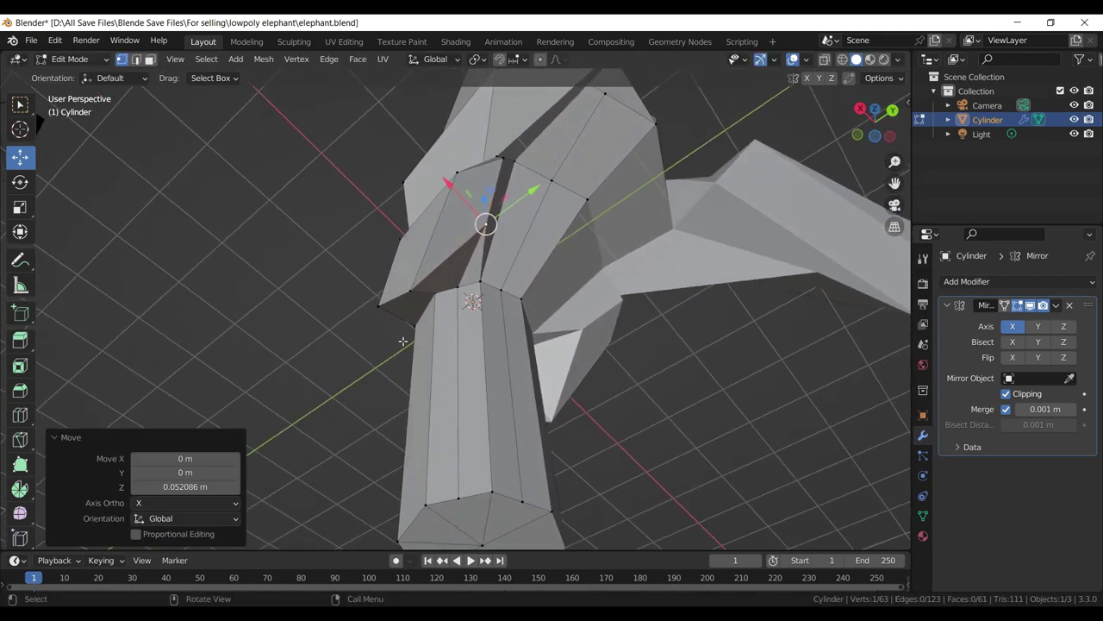
- Dissolve the two edges at the trunk-head junction and edge-slide the neighbouring edge
{"action": "left_click", "coordinate": [135, 61]}
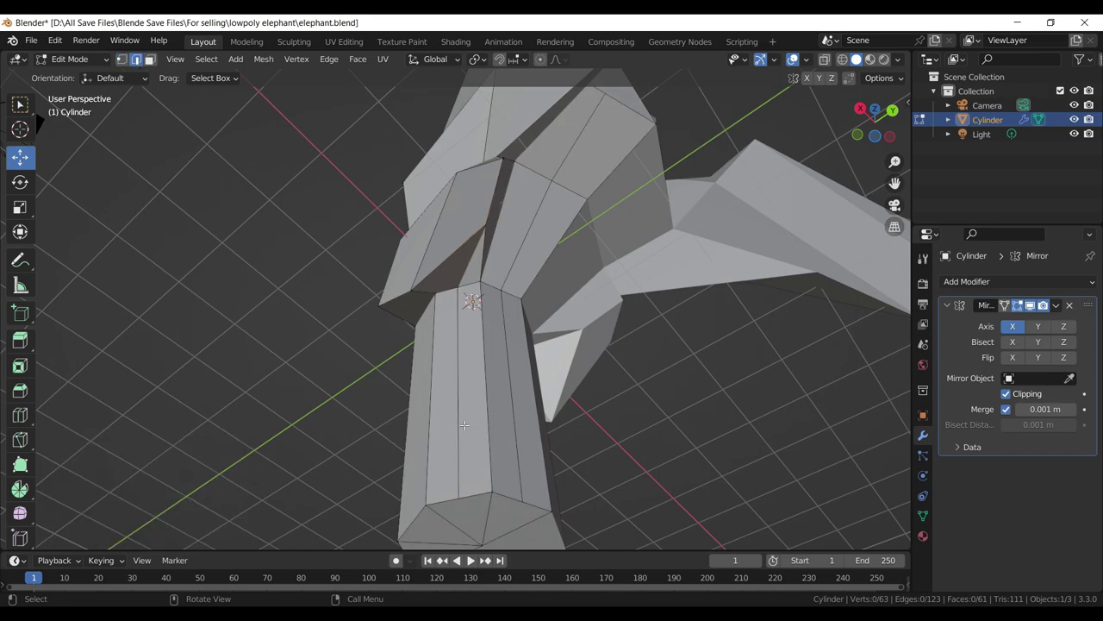
{"action": "left_click", "coordinate": [462, 420]}
{"action": "left_click", "coordinate": [463, 271]}
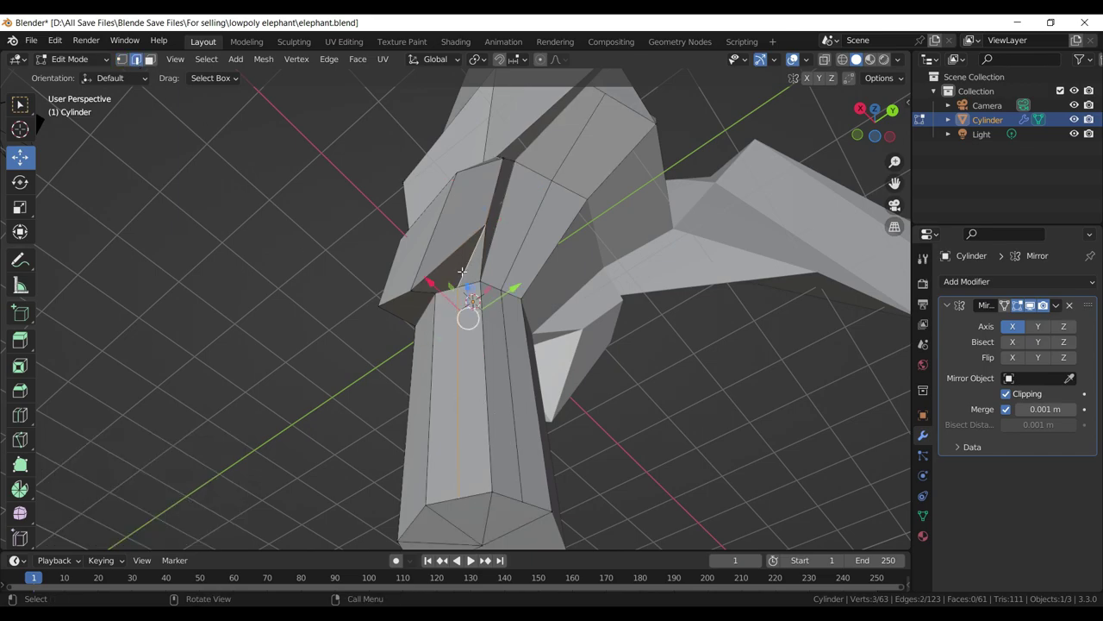
{"action": "key", "text": "x"}
{"action": "left_click", "coordinate": [461, 272]}
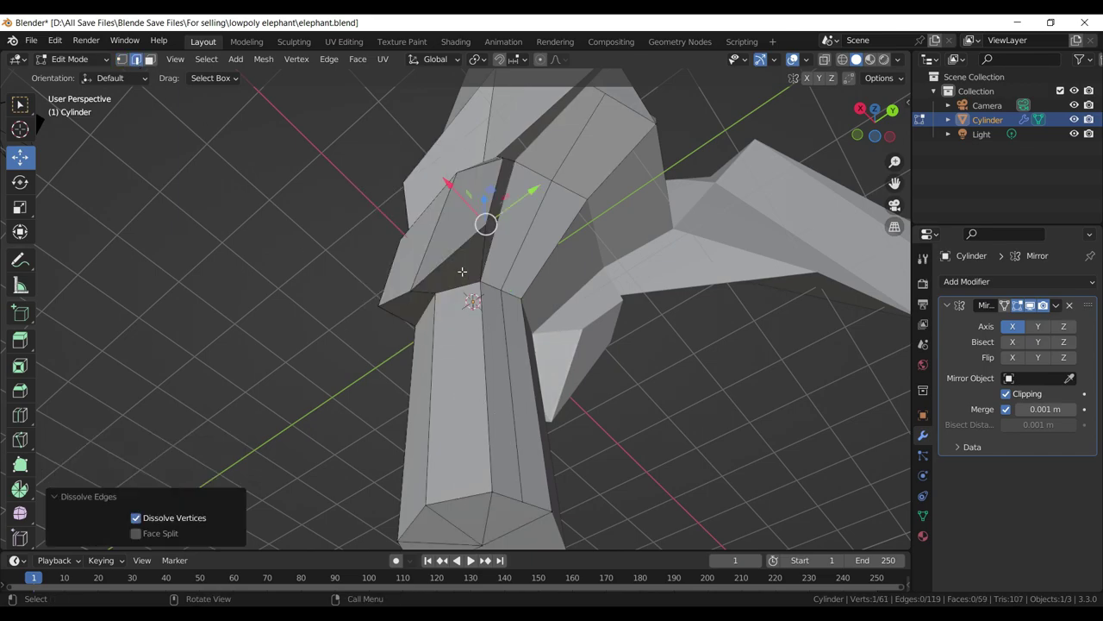
{"action": "left_click", "coordinate": [489, 194]}
{"action": "key", "text": "g"}
{"action": "key", "text": "g"}
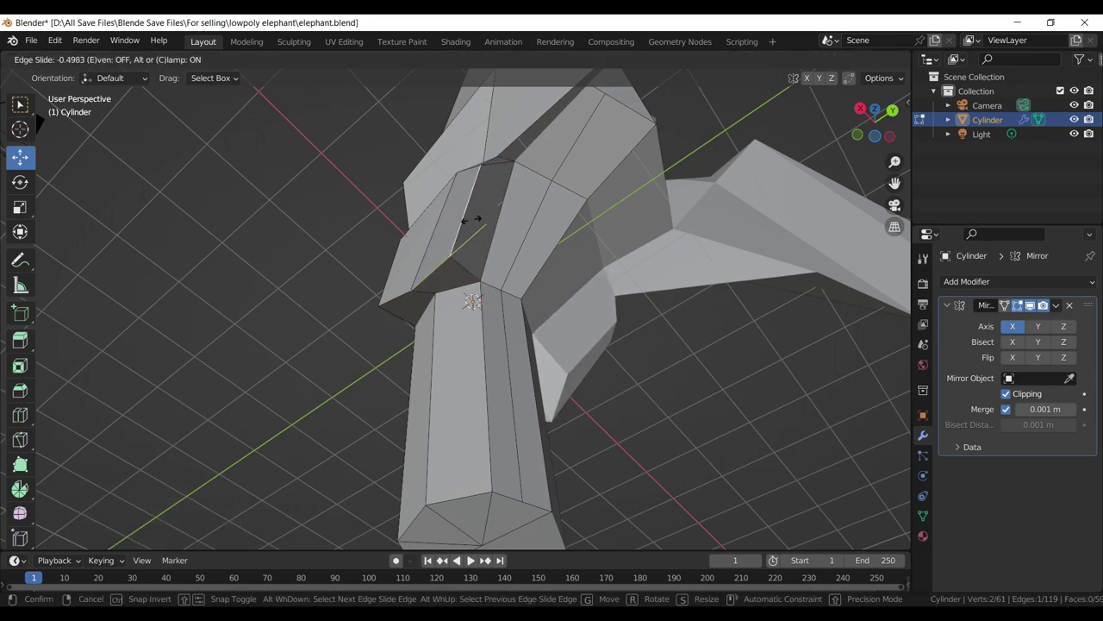
{"action": "left_click", "coordinate": [466, 220]}
- In front view, move two vertices beside the trunk base up and left, then further along X
{"action": "left_click", "coordinate": [711, 429]}
{"action": "key", "text": "KP_1"}
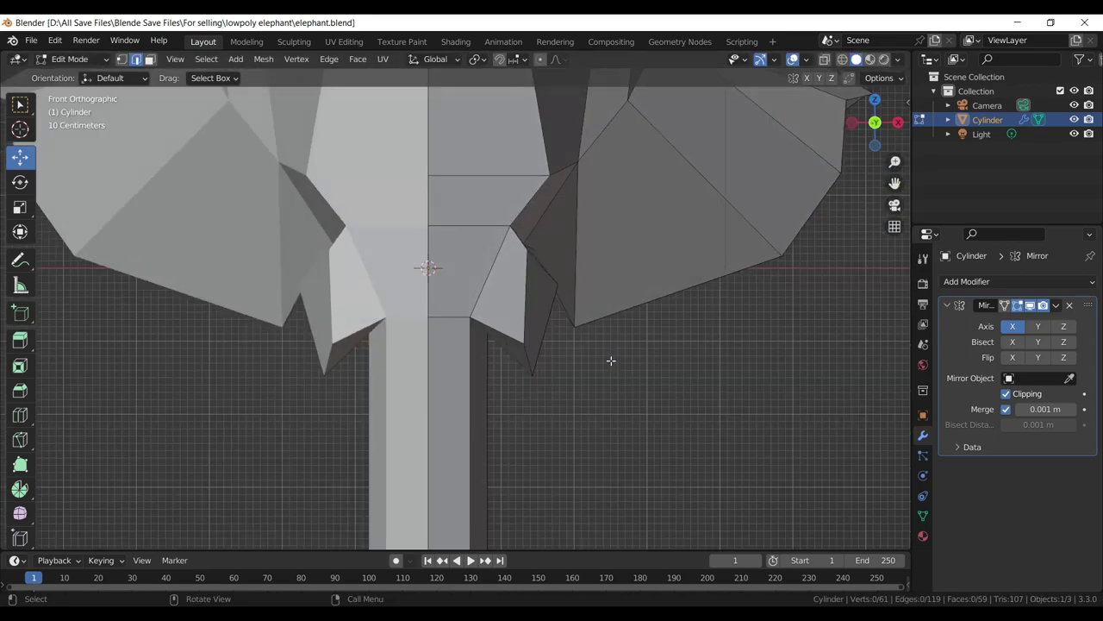
{"action": "left_click", "coordinate": [122, 59]}
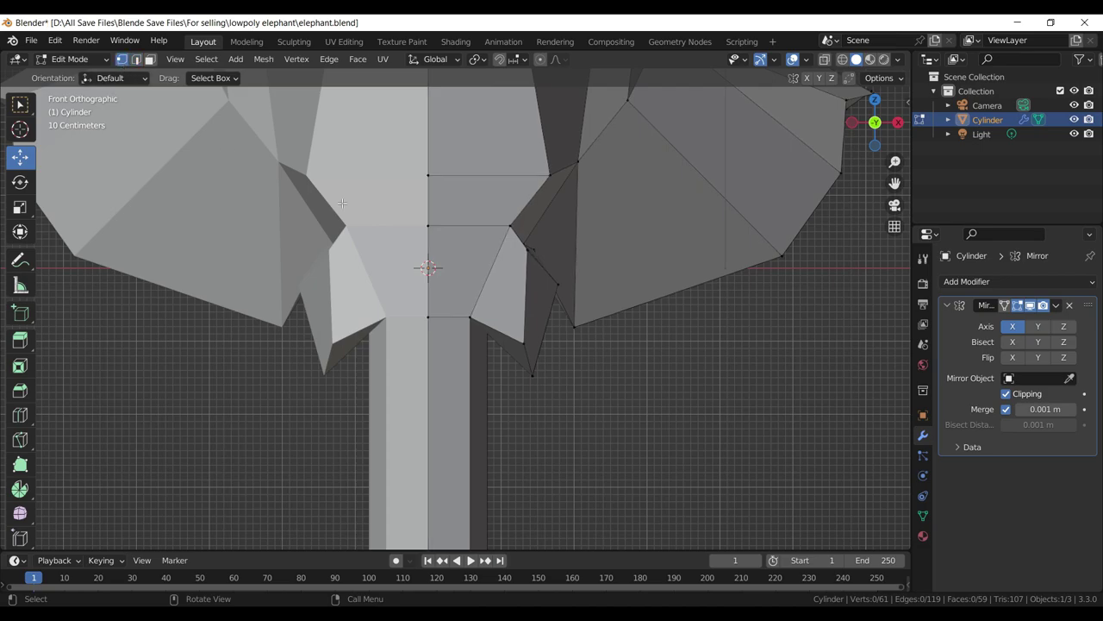
{"action": "left_click_drag", "start_coordinate": [598, 344], "coordinate": [568, 364]}
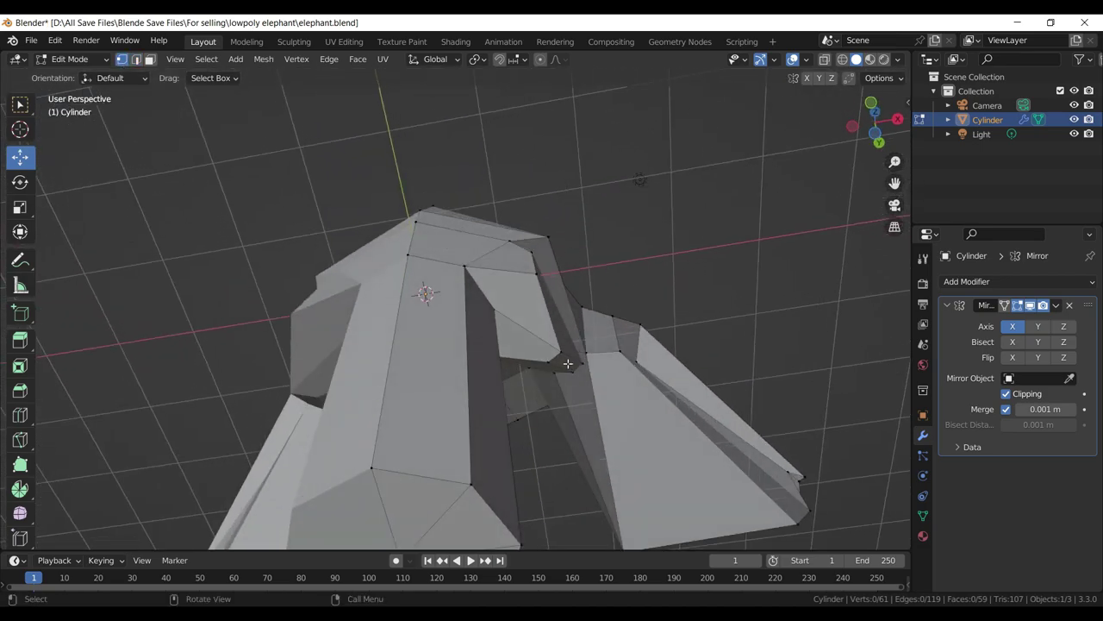
{"action": "left_click", "coordinate": [552, 362]}
{"action": "key", "text": "KP_1"}
{"action": "key", "text": "g"}
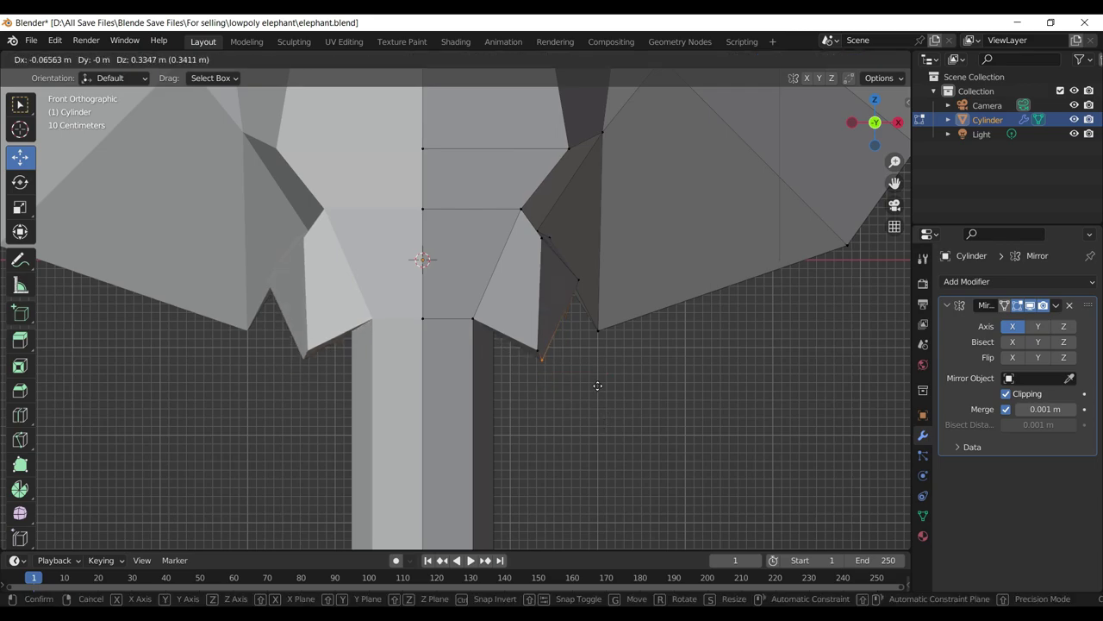
{"action": "left_click", "coordinate": [598, 386]}
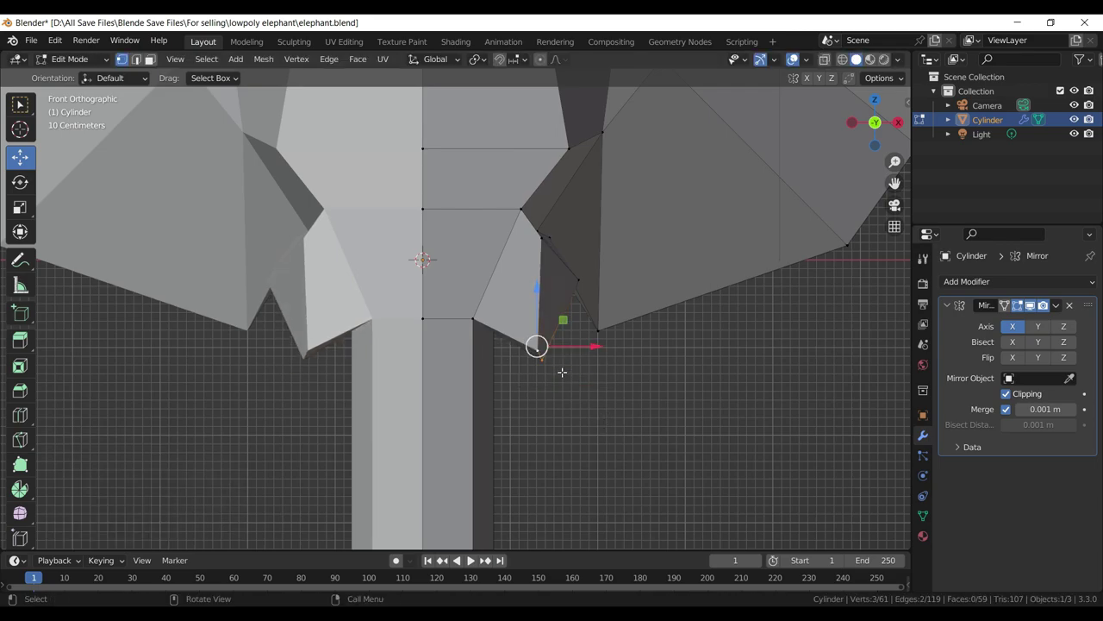
{"action": "key", "text": "g"}
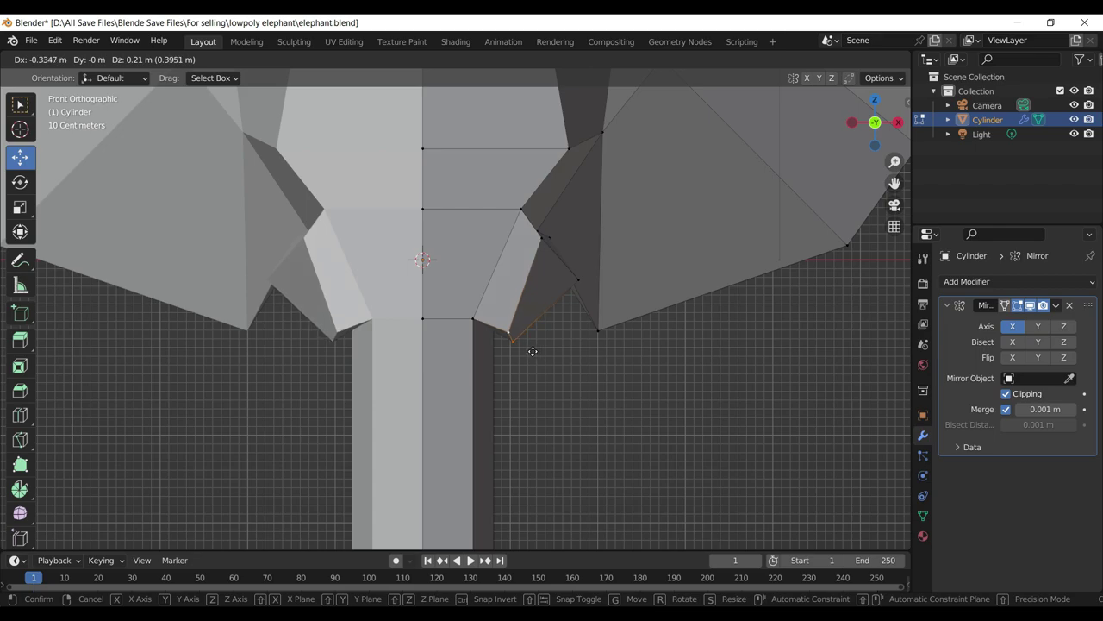
{"action": "left_click", "coordinate": [517, 321]}
{"action": "key", "text": "g"}
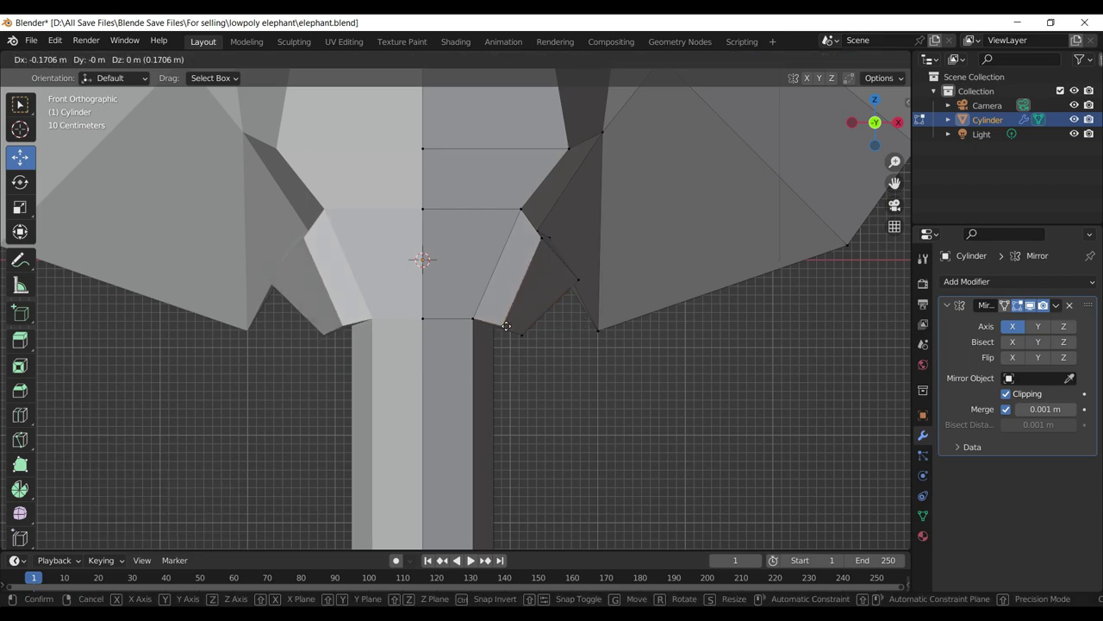
{"action": "left_click", "coordinate": [502, 325]}
- Move another trunk-base vertex up and left and slide it along its edge
{"action": "left_click", "coordinate": [577, 283]}
{"action": "key", "text": "g"}
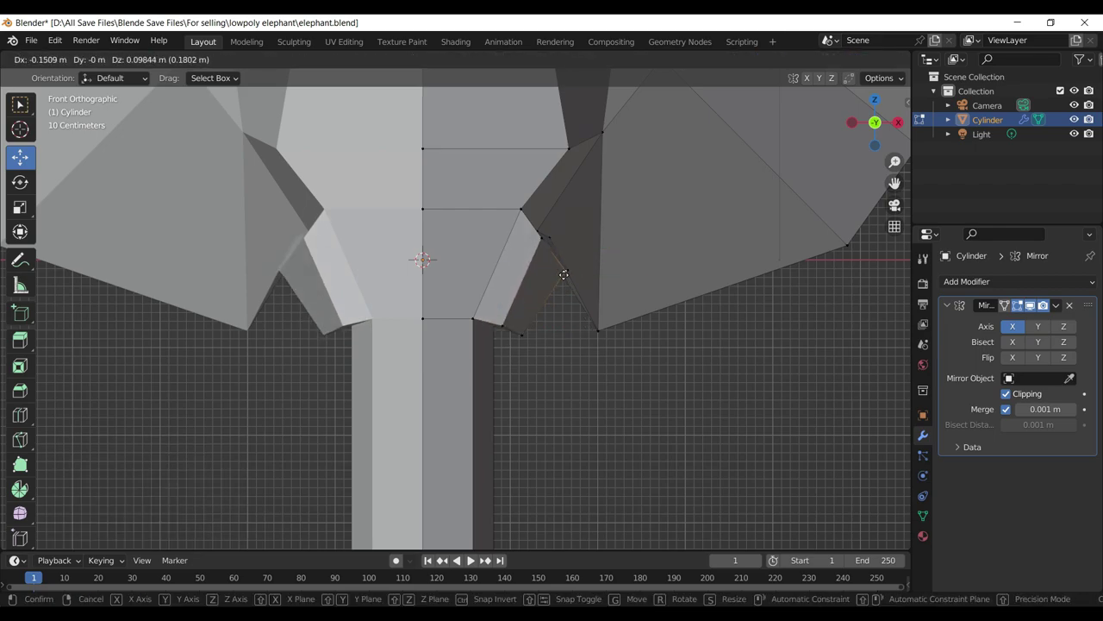
{"action": "left_click", "coordinate": [554, 253]}
{"action": "key", "text": "g"}
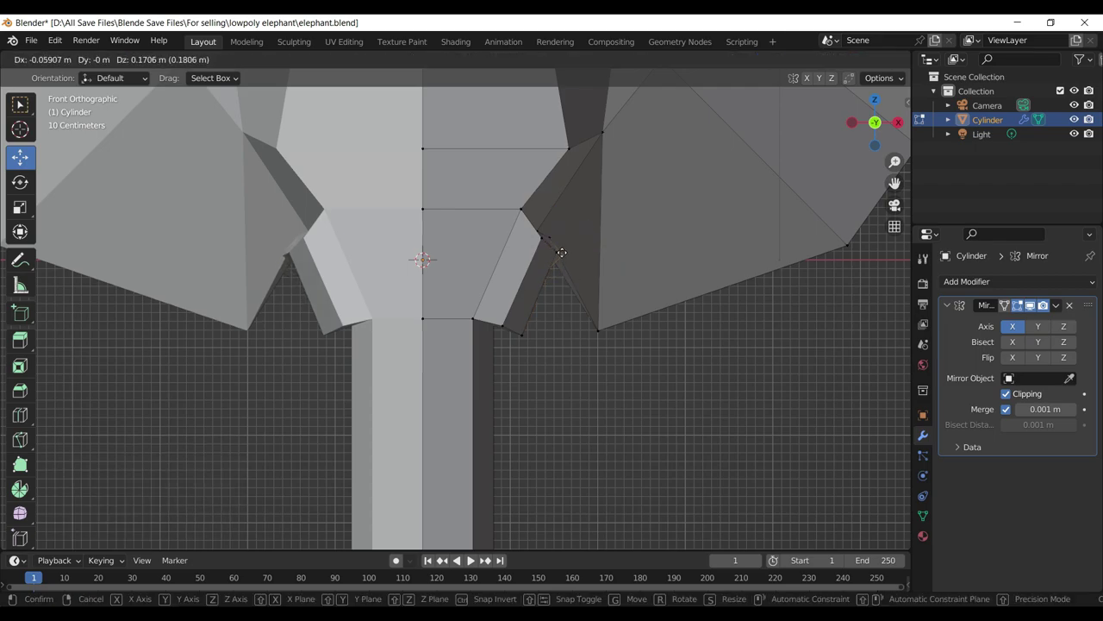
{"action": "left_click", "coordinate": [559, 246]}
{"action": "left_click_drag", "start_coordinate": [559, 246], "coordinate": [565, 220]}
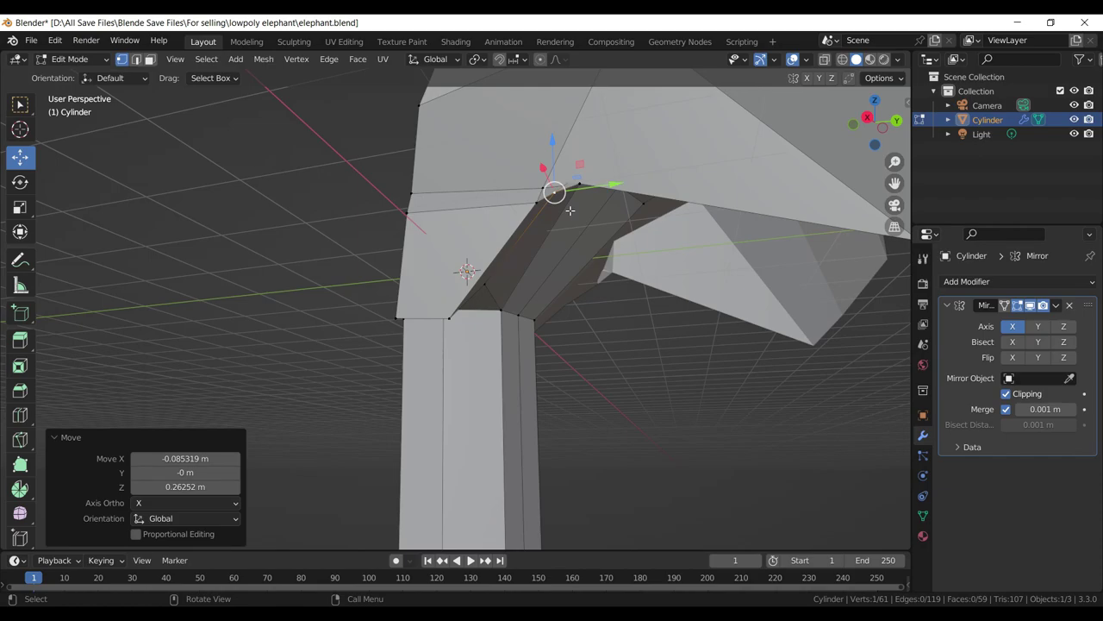
{"action": "key", "text": "g"}
{"action": "key", "text": "g"}
{"action": "left_click", "coordinate": [578, 217]}
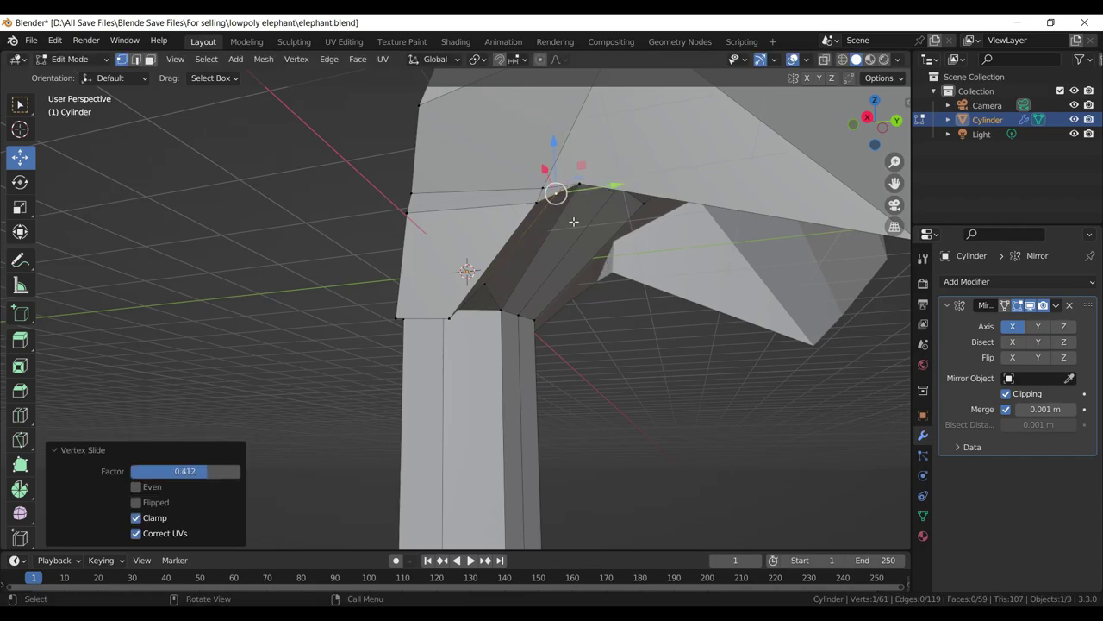
- Reposition that vertex twice more to shape the mouth under the trunk
{"action": "left_click_drag", "start_coordinate": [436, 291], "coordinate": [473, 250]}
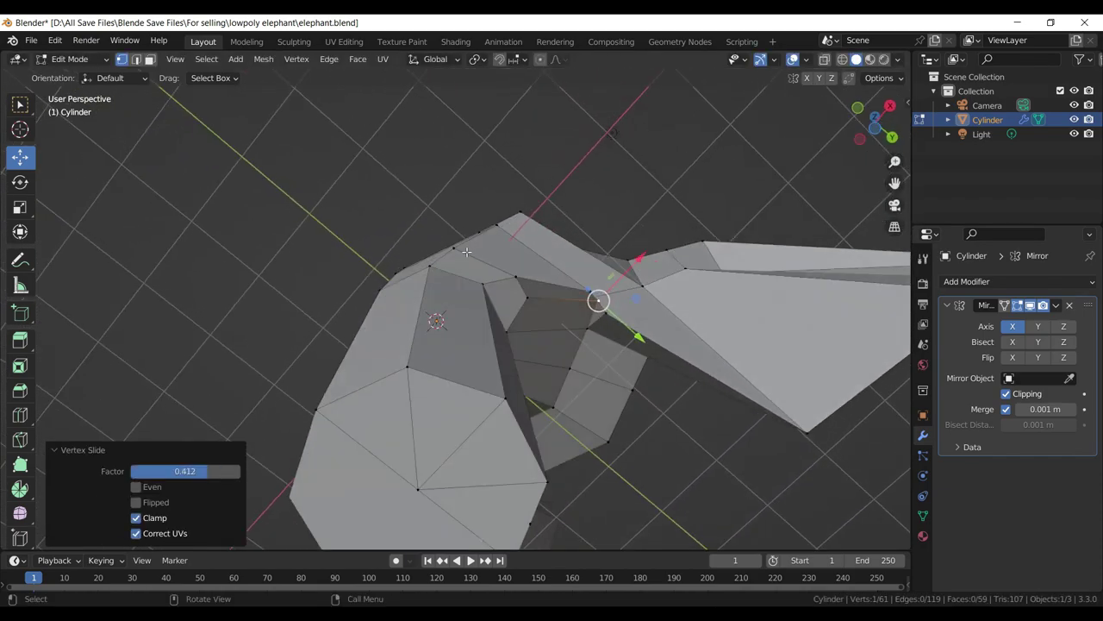
{"action": "key", "text": "g"}
{"action": "left_click", "coordinate": [485, 243]}
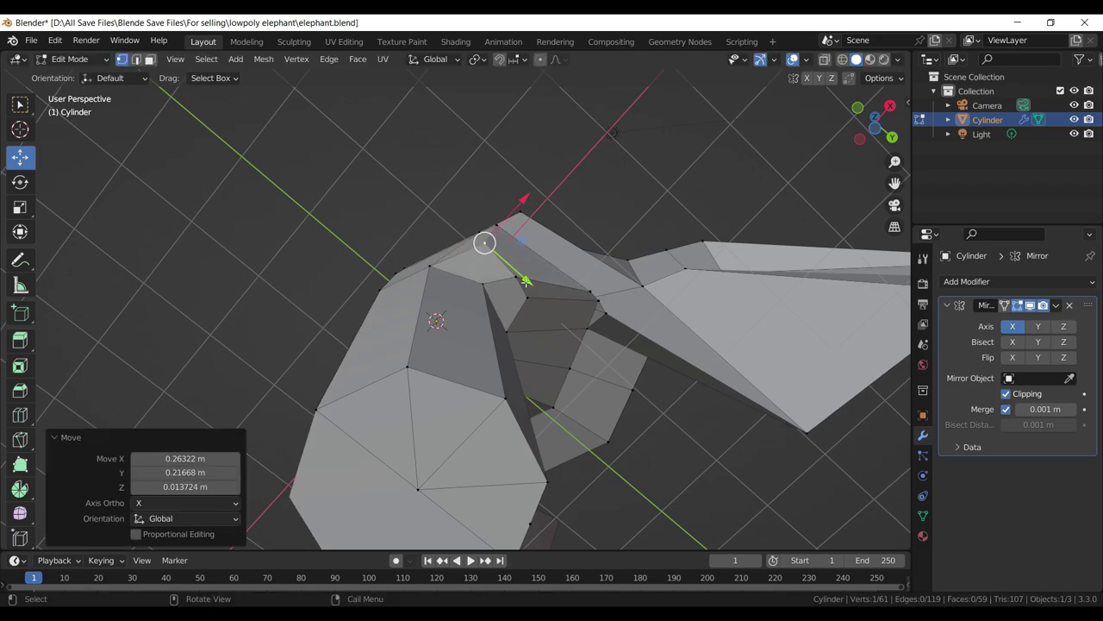
{"action": "key", "text": "g"}
{"action": "left_click", "coordinate": [530, 274]}
{"action": "left_click_drag", "start_coordinate": [530, 274], "coordinate": [586, 351]}
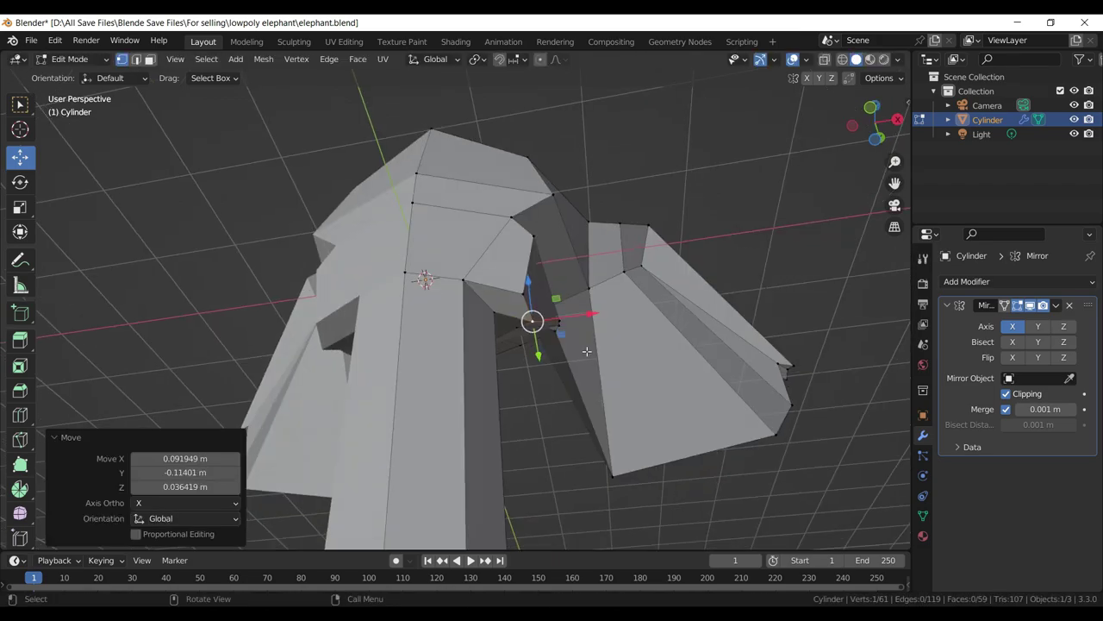
{"action": "key", "text": "KP_1"}
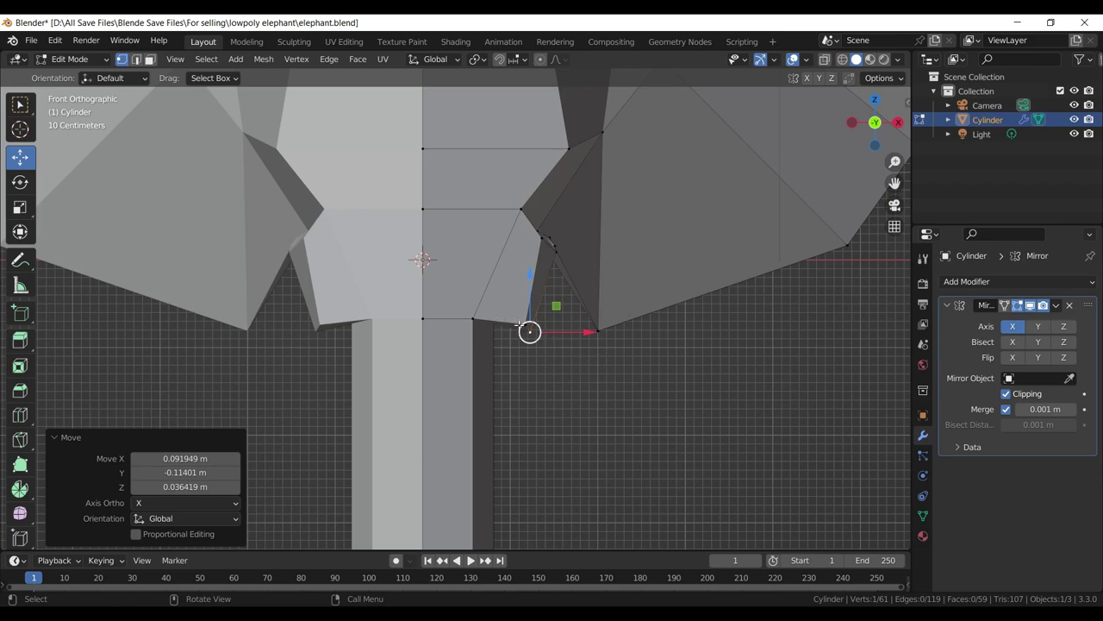
- Pull the mouth-corner vertex and its neighbour up and to the left
{"action": "left_click", "coordinate": [523, 337]}
{"action": "key", "text": "g"}
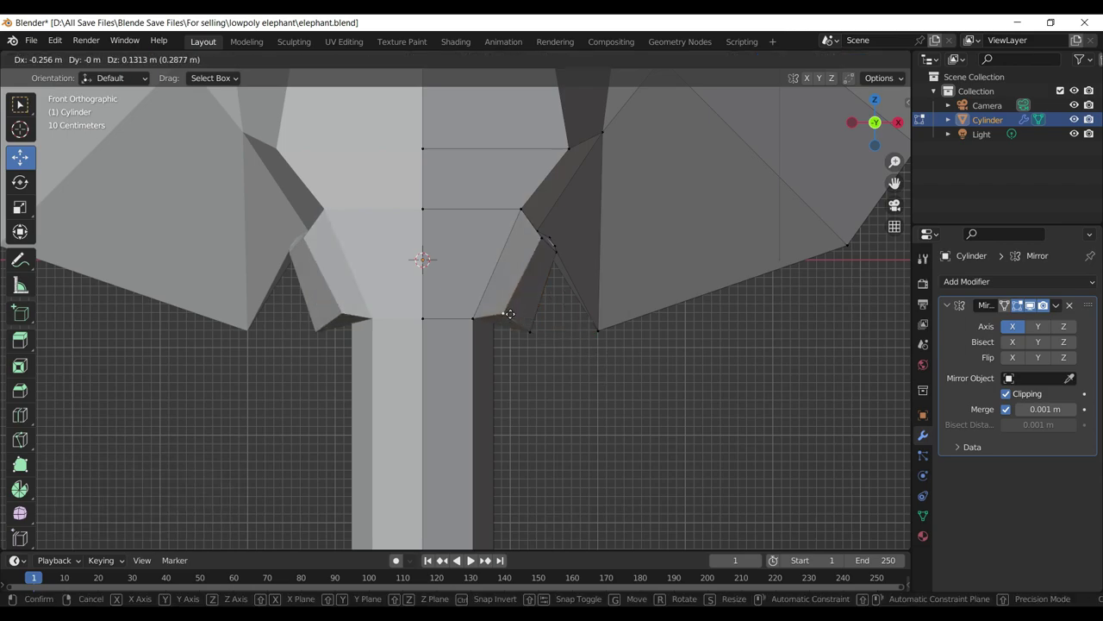
{"action": "left_click", "coordinate": [505, 314]}
{"action": "left_click", "coordinate": [530, 331]}
{"action": "key", "text": "g"}
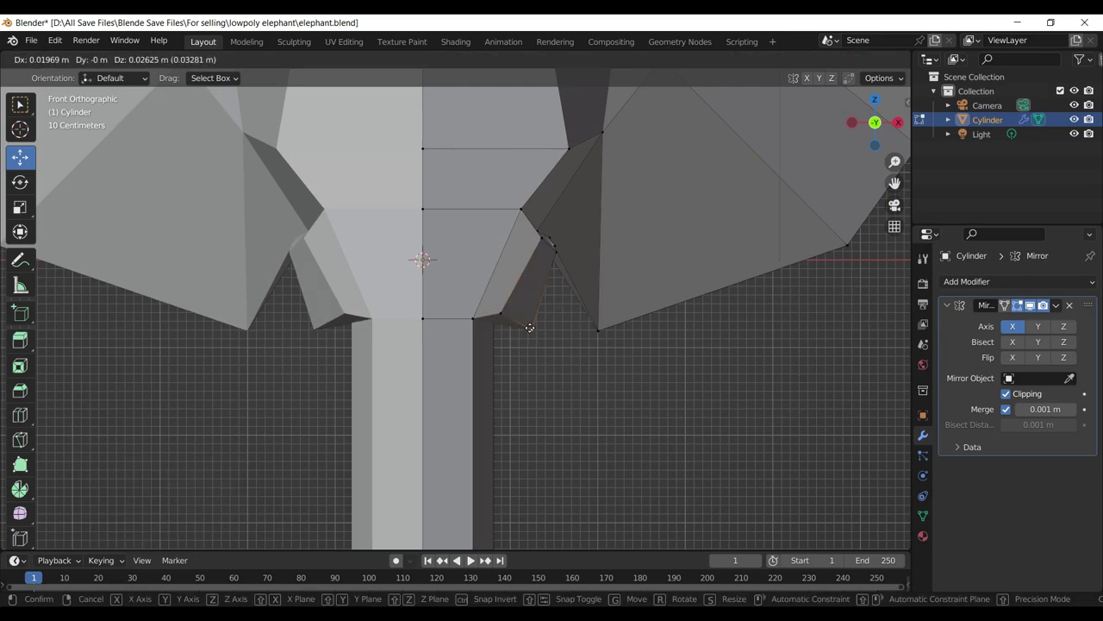
{"action": "left_click", "coordinate": [531, 328]}
{"action": "key", "text": "g"}
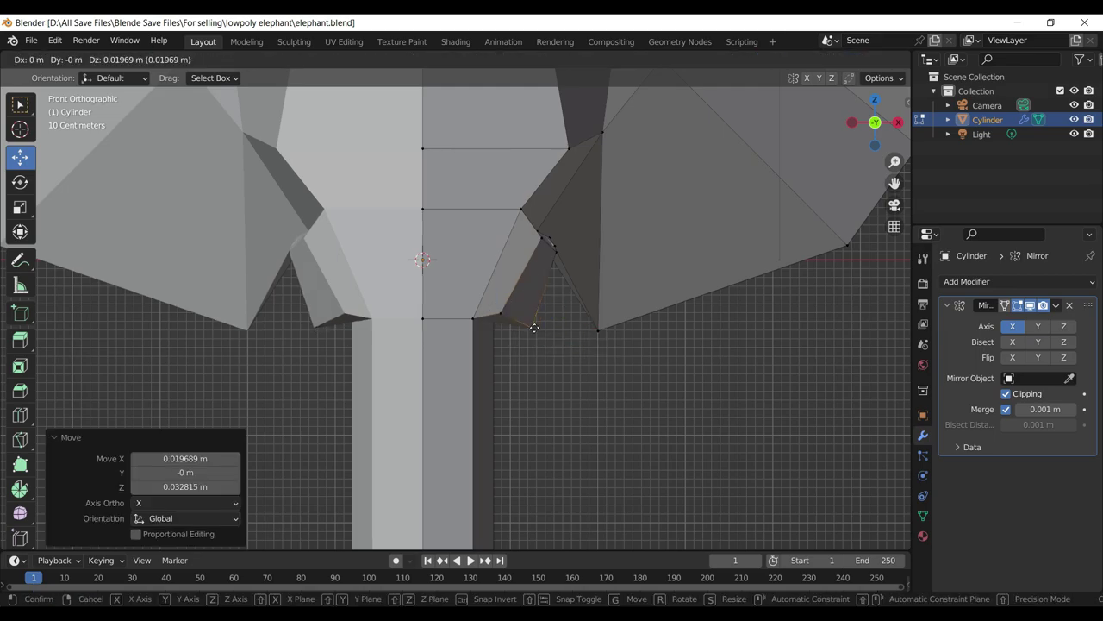
{"action": "left_click", "coordinate": [525, 315]}
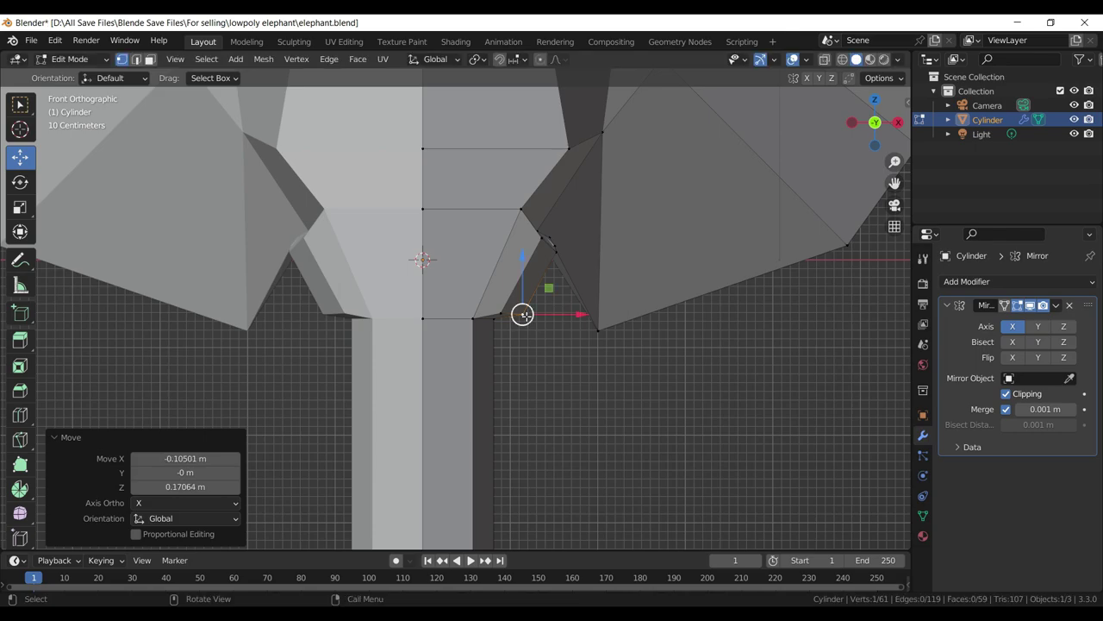
{"action": "left_click_drag", "start_coordinate": [559, 311], "coordinate": [534, 363]}
- Move the first vertex under the trunk to reshape the mouth
{"action": "left_click", "coordinate": [543, 321]}
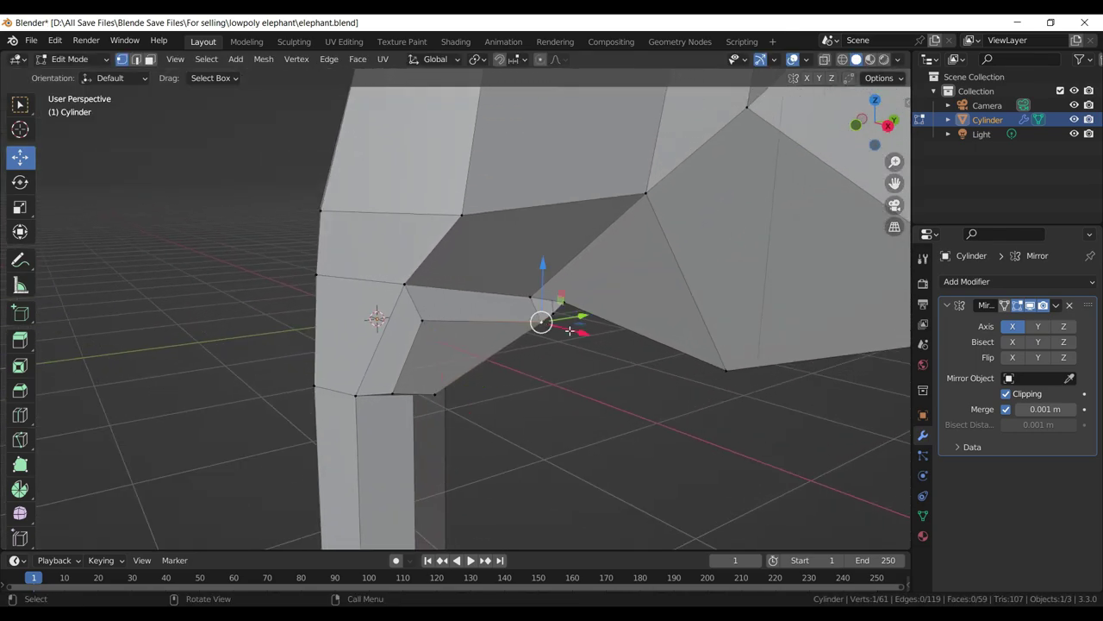
{"action": "left_click_drag", "start_coordinate": [542, 316], "coordinate": [539, 302]}
{"action": "key", "text": "g"}
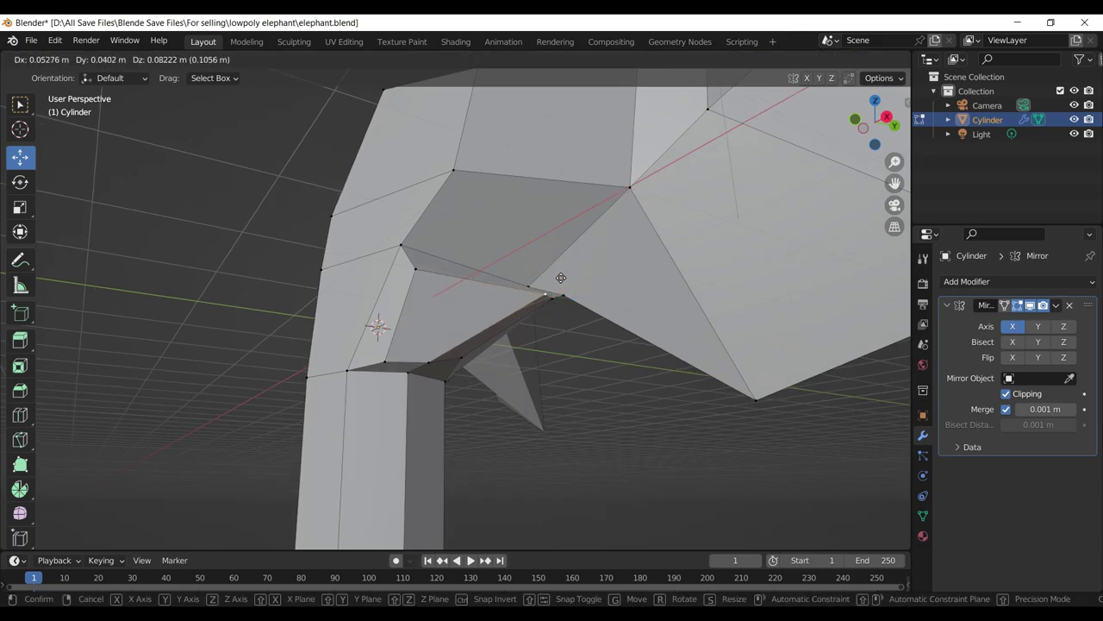
{"action": "left_click", "coordinate": [561, 278]}
- Shift two more mouth vertices along Y, lower one 0.018789 m on Z, and save elephant.blend
{"action": "left_click_drag", "start_coordinate": [546, 291], "coordinate": [448, 332]}
{"action": "left_click", "coordinate": [448, 332]}
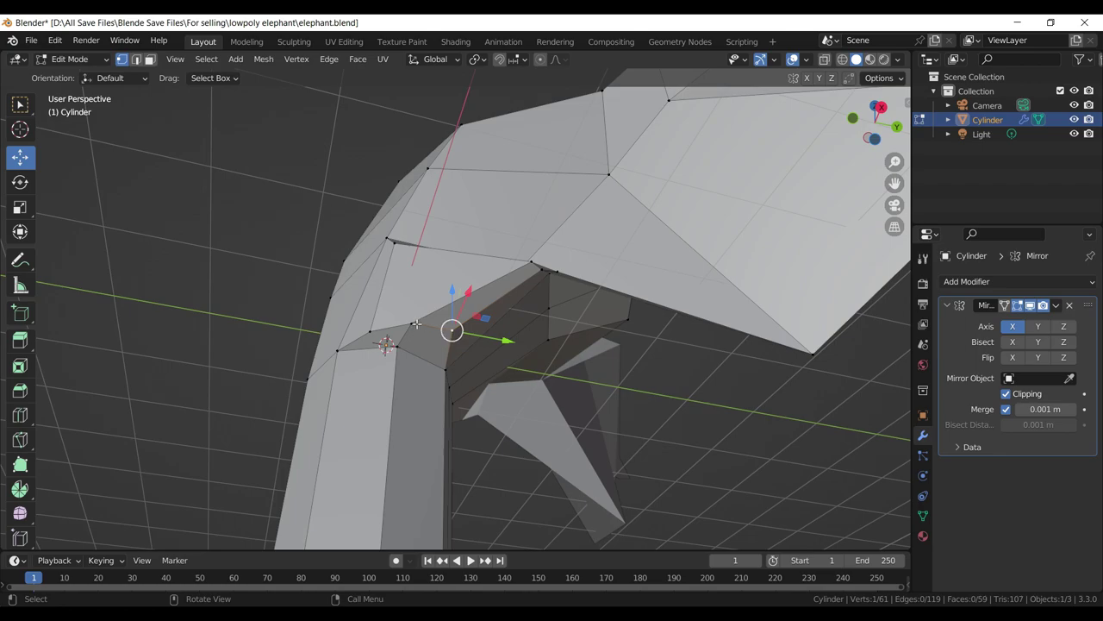
{"action": "left_click_drag", "start_coordinate": [514, 342], "coordinate": [568, 360]}
{"action": "left_click", "coordinate": [412, 325]}
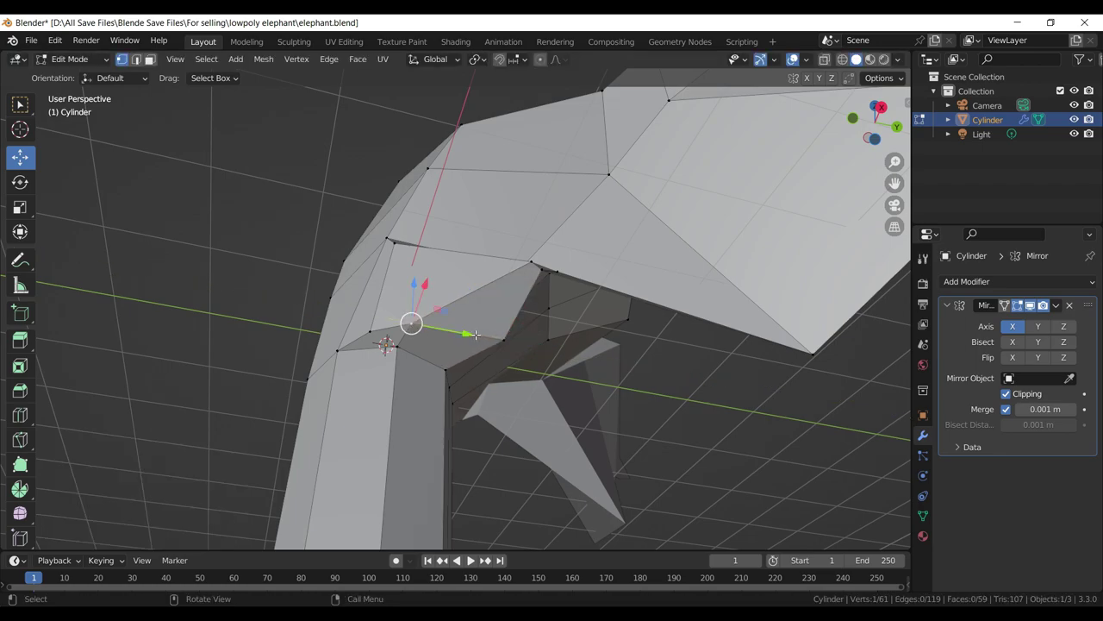
{"action": "left_click_drag", "start_coordinate": [474, 336], "coordinate": [450, 334]}
{"action": "left_click_drag", "start_coordinate": [450, 335], "coordinate": [387, 308]}
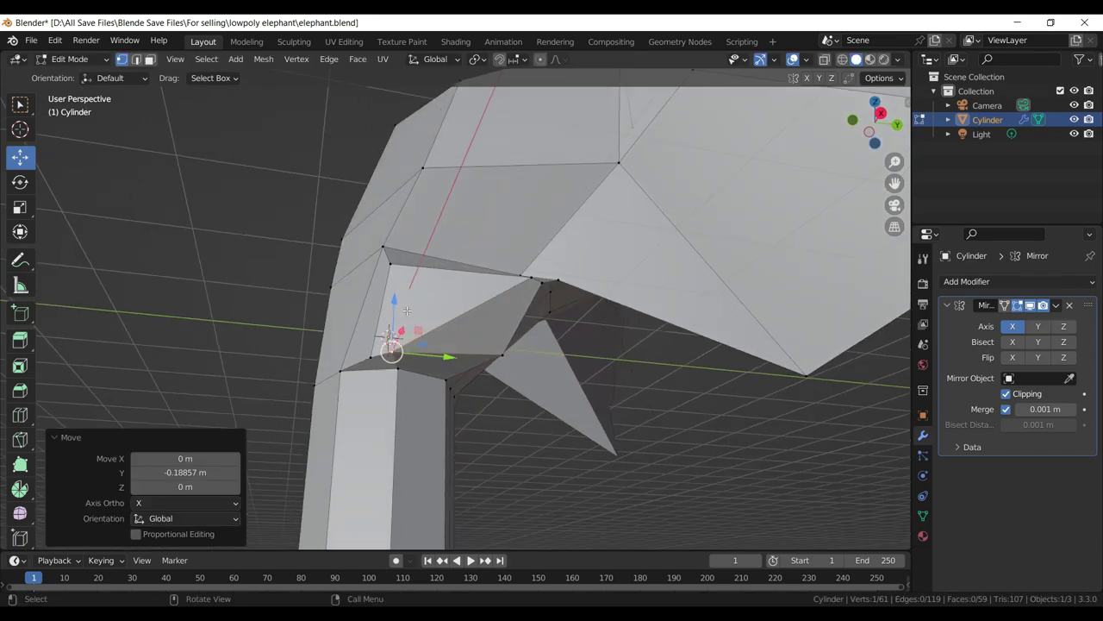
{"action": "left_click_drag", "start_coordinate": [394, 308], "coordinate": [394, 302]}
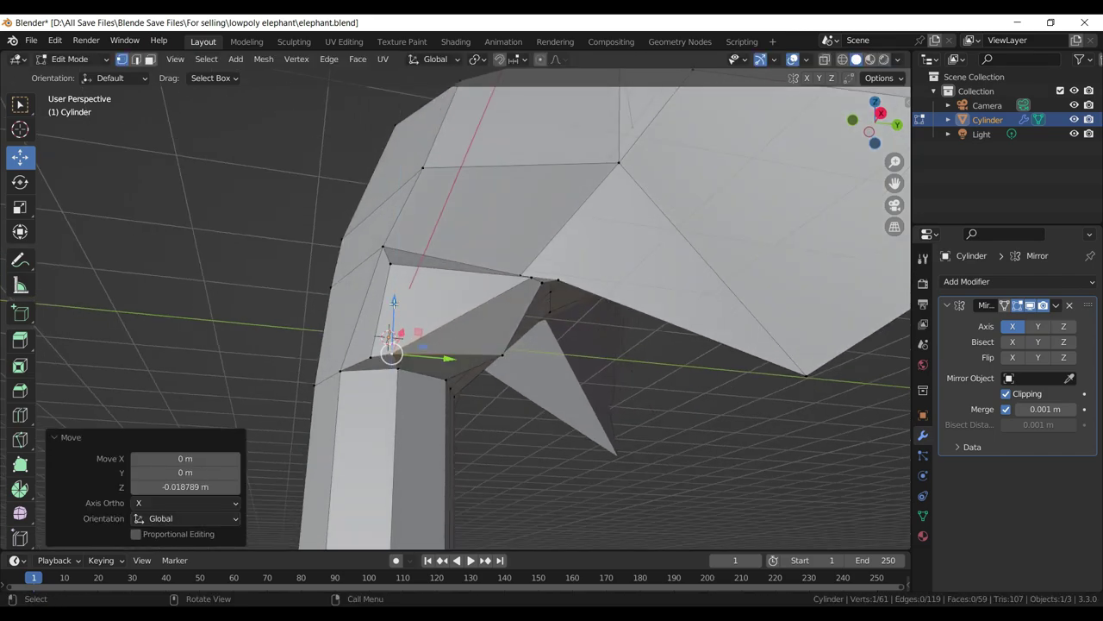
{"action": "key", "text": "ctrl+s"}
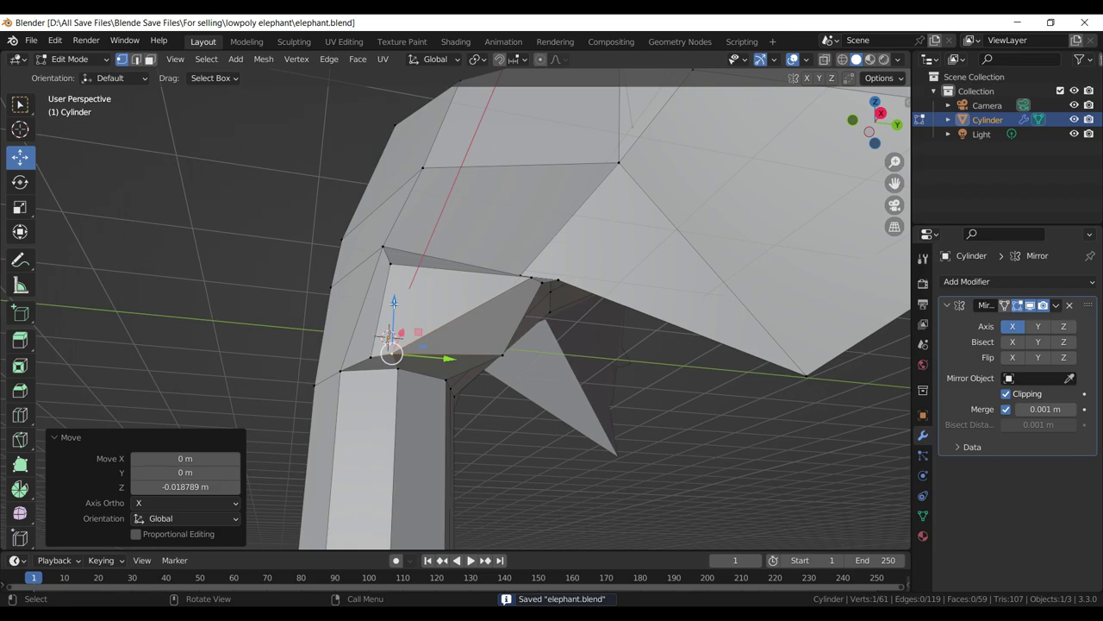
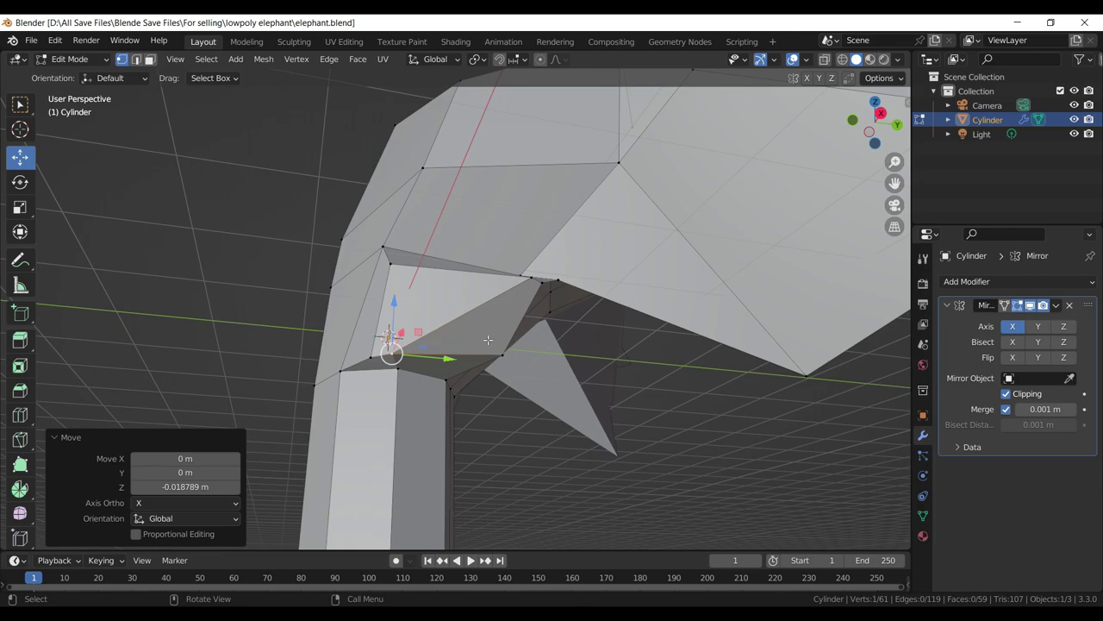
- Raise one vertex on the head's lower side and shift another lower-edge vertex right
{"action": "left_click_drag", "start_coordinate": [636, 346], "coordinate": [669, 362]}
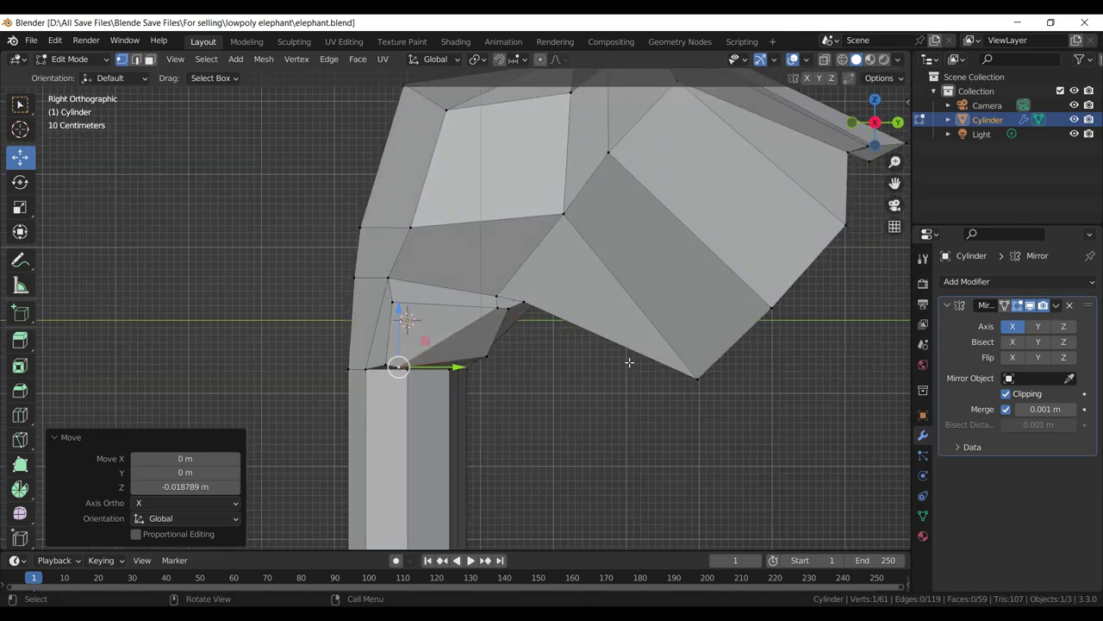
{"action": "scroll", "scroll_direction": "up", "scroll_amount": 3}
{"action": "left_click", "coordinate": [507, 377]}
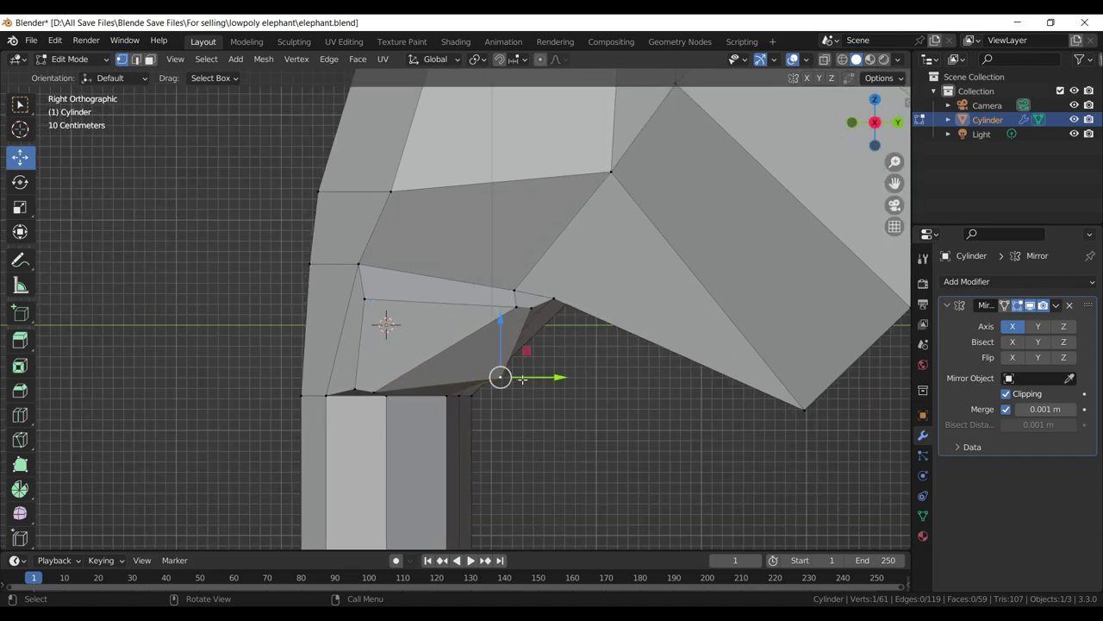
{"action": "key", "text": "g"}
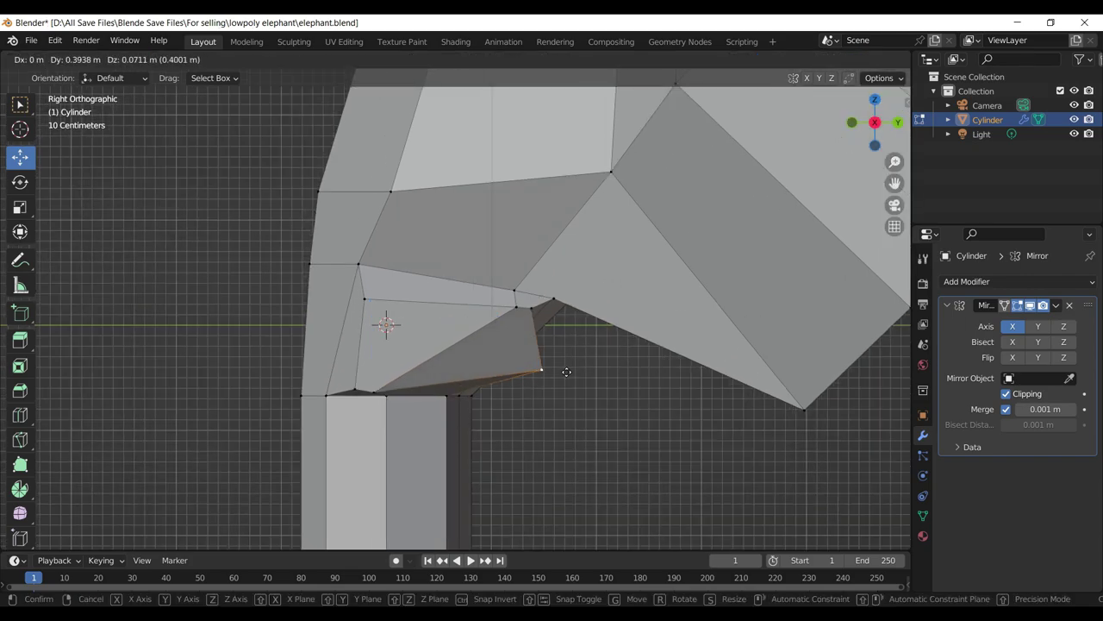
{"action": "left_click", "coordinate": [560, 371]}
{"action": "left_click", "coordinate": [371, 388]}
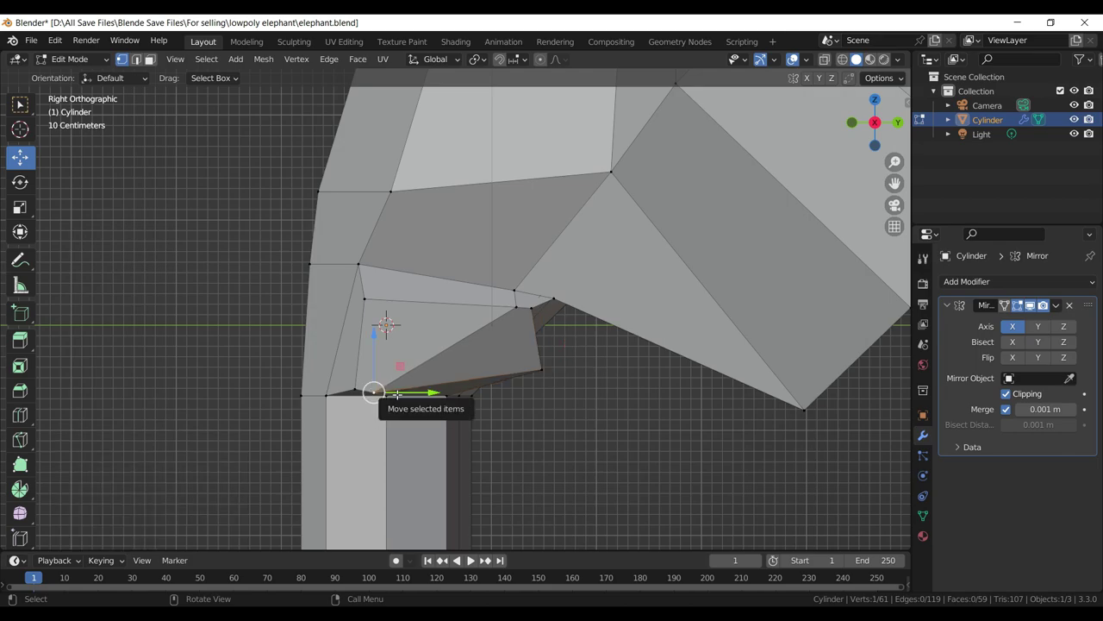
{"action": "left_click_drag", "start_coordinate": [370, 388], "coordinate": [485, 390]}
- Pull a lower-outline vertex downward and then reposition it
{"action": "left_click", "coordinate": [529, 307]}
{"action": "left_click_drag", "start_coordinate": [529, 308], "coordinate": [527, 316]}
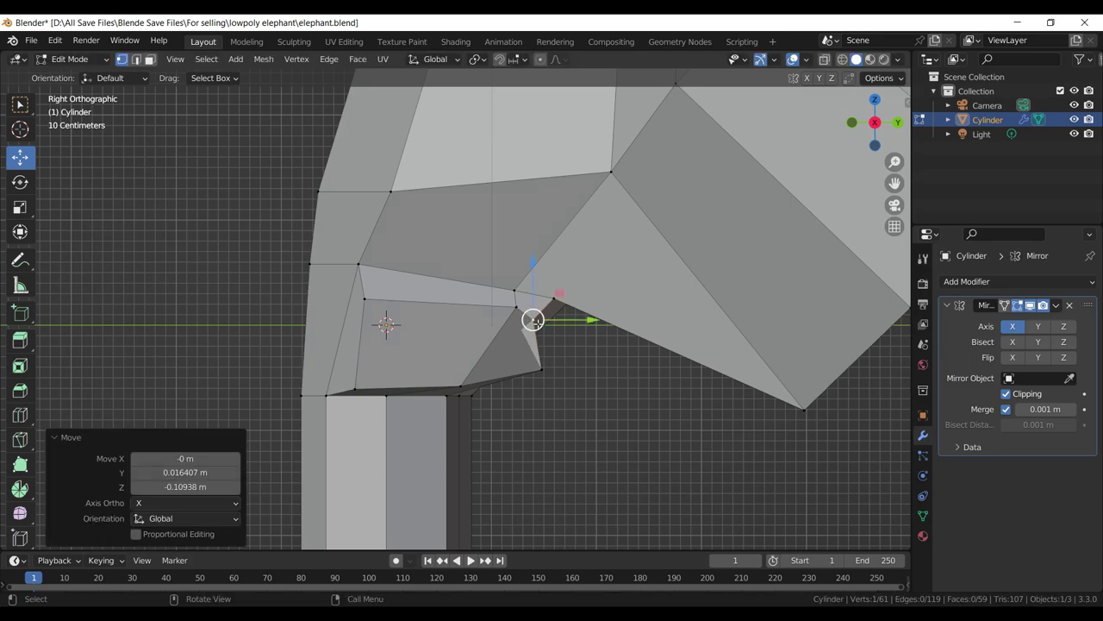
{"action": "left_click_drag", "start_coordinate": [527, 315], "coordinate": [474, 360]}
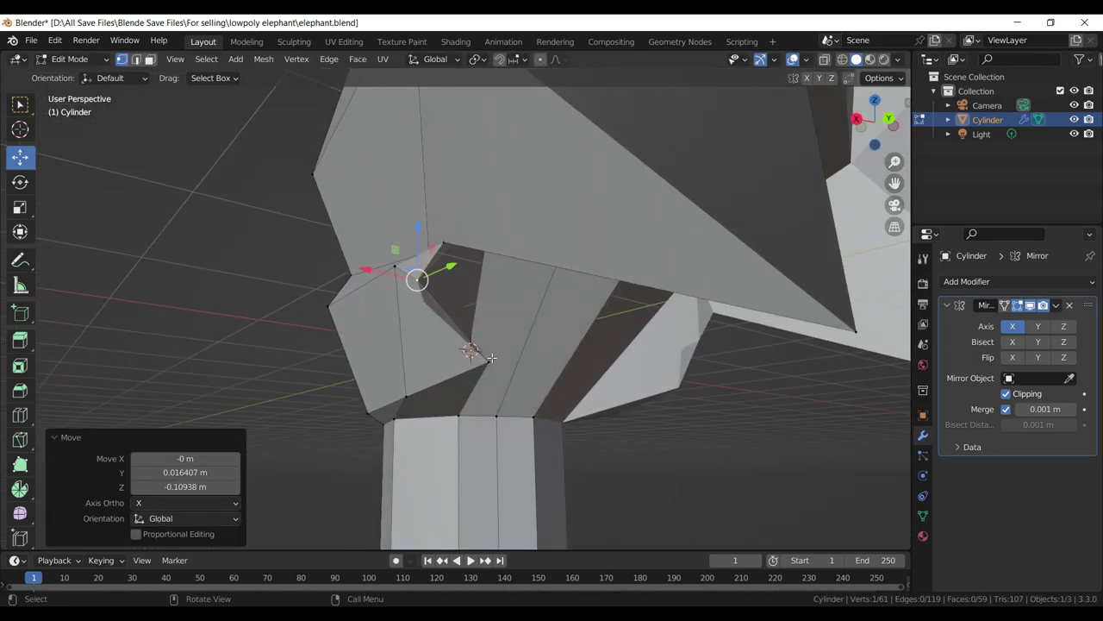
{"action": "key", "text": "g"}
{"action": "left_click", "coordinate": [513, 453]}
- Reposition a vertex on the side of the head in two moves, checking from Right view
{"action": "left_click_drag", "start_coordinate": [514, 452], "coordinate": [457, 188]}
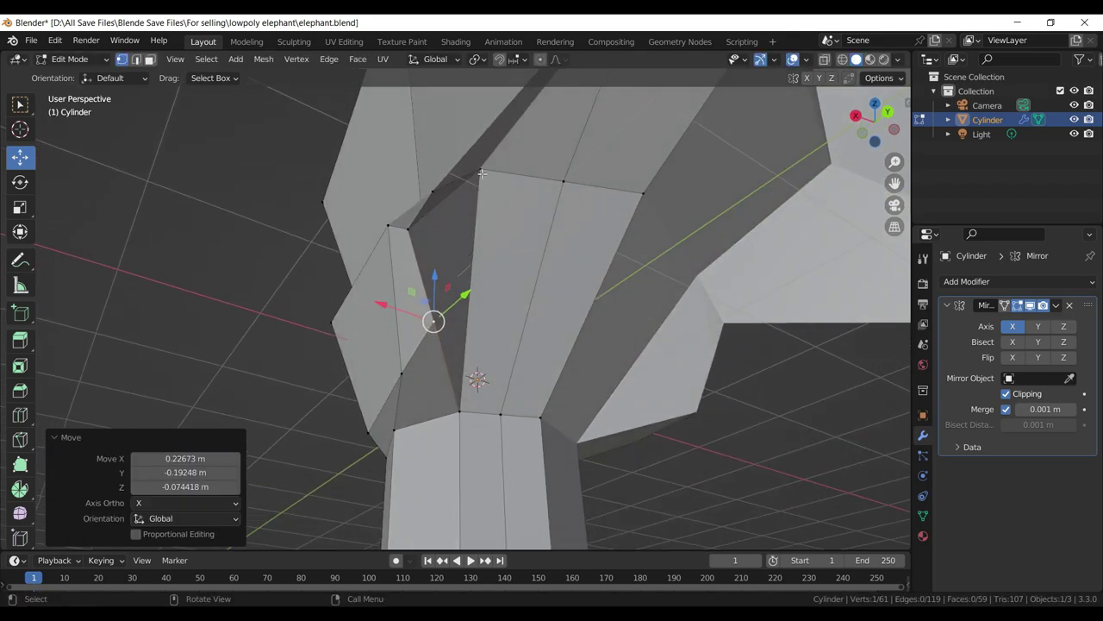
{"action": "left_click", "coordinate": [478, 177]}
{"action": "left_click_drag", "start_coordinate": [480, 169], "coordinate": [595, 250]}
{"action": "key", "text": "g"}
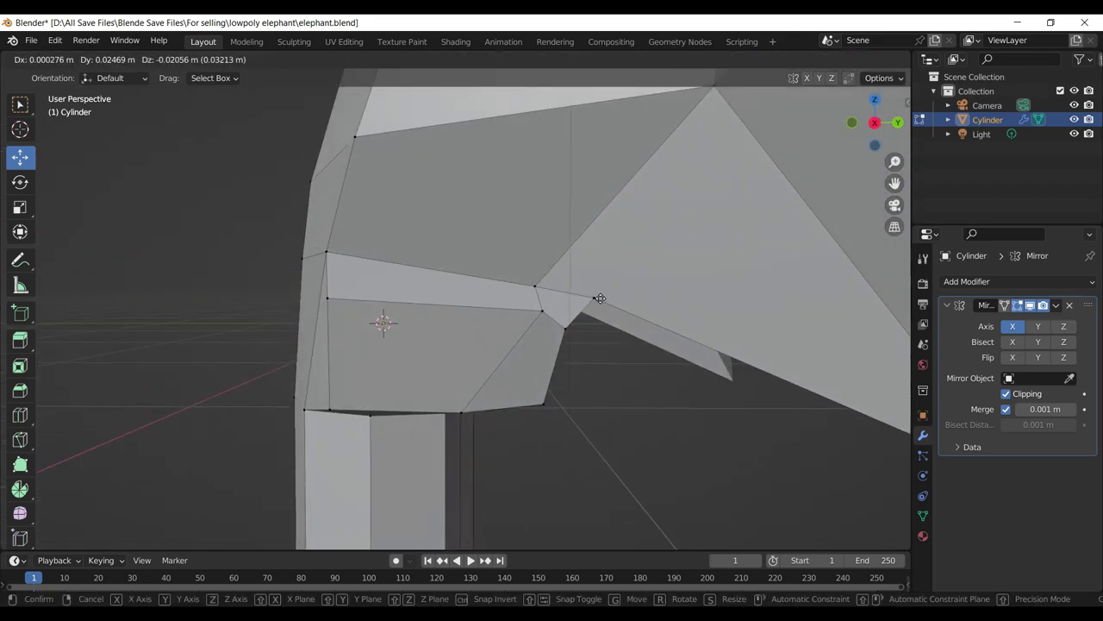
{"action": "left_click", "coordinate": [606, 318]}
{"action": "left_click_drag", "start_coordinate": [605, 320], "coordinate": [595, 315]}
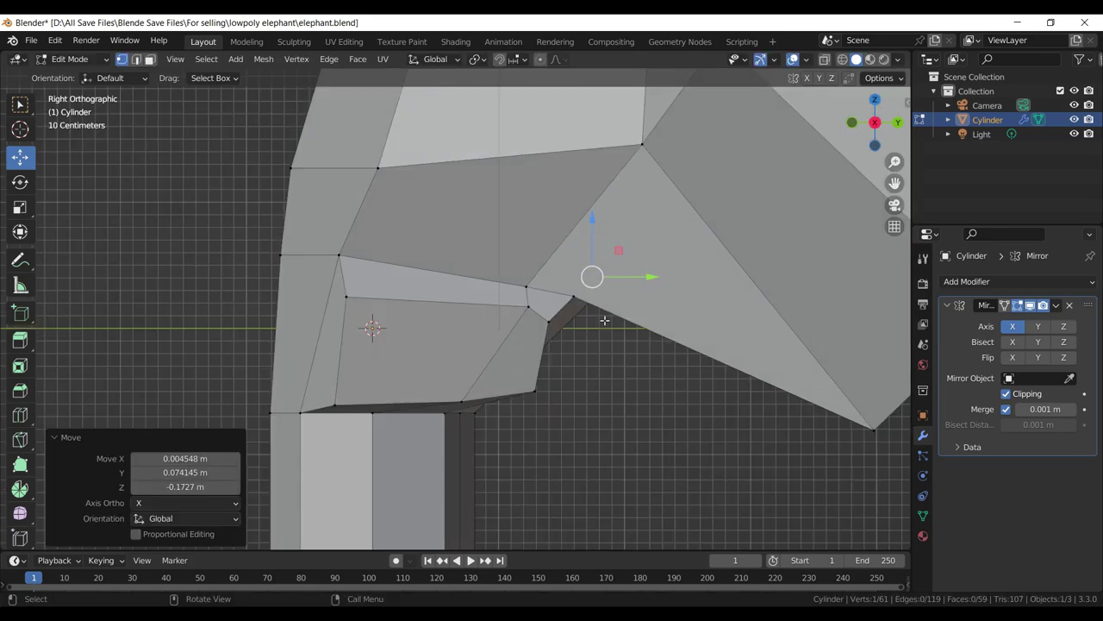
{"action": "key", "text": "g"}
{"action": "left_click", "coordinate": [610, 328]}
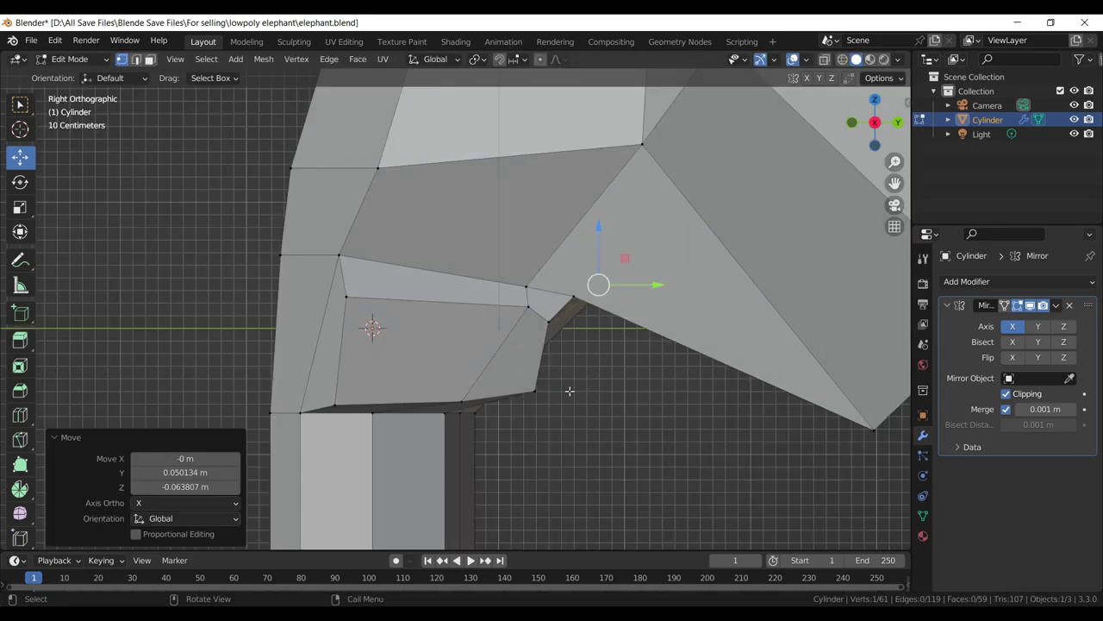
- Move the bottom vertex and the lower corner vertex of the side area
{"action": "left_click", "coordinate": [469, 396]}
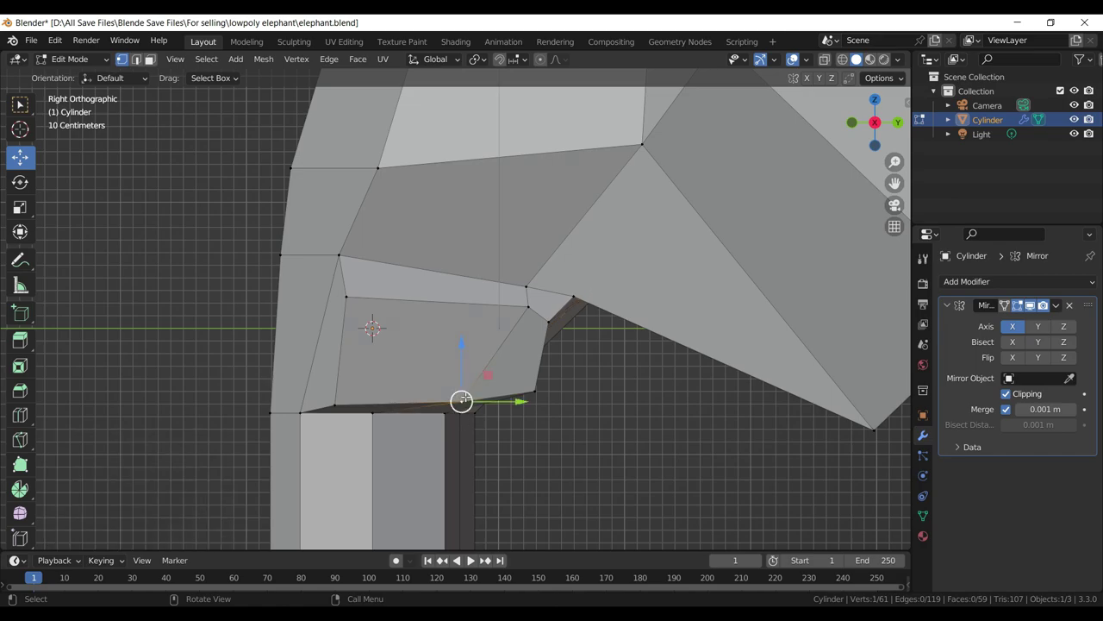
{"action": "key", "text": "g"}
{"action": "left_click", "coordinate": [454, 399]}
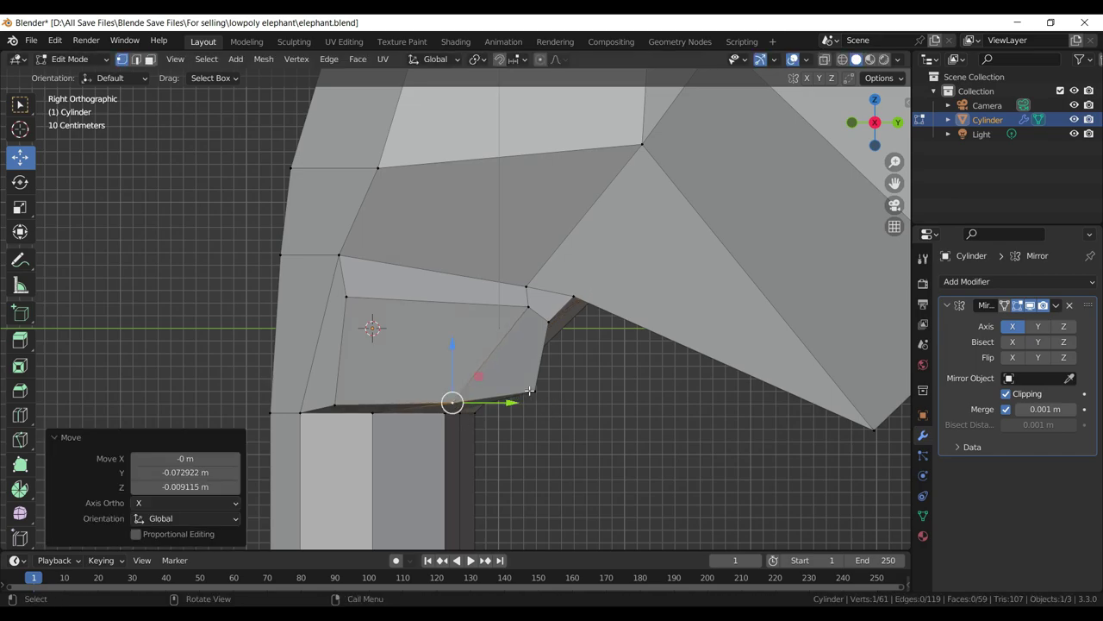
{"action": "left_click", "coordinate": [531, 391]}
{"action": "key", "text": "g"}
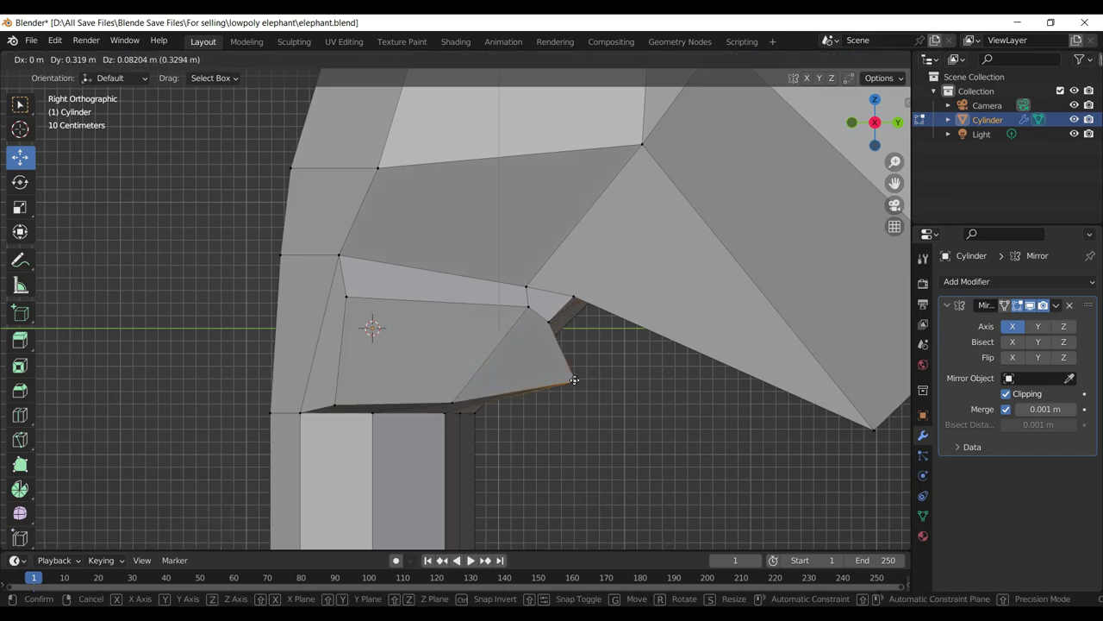
{"action": "left_click", "coordinate": [573, 374]}
- Move, rotate, shorten and reposition the inner edge, then select a lower-outline vertex
{"action": "left_click", "coordinate": [346, 296]}
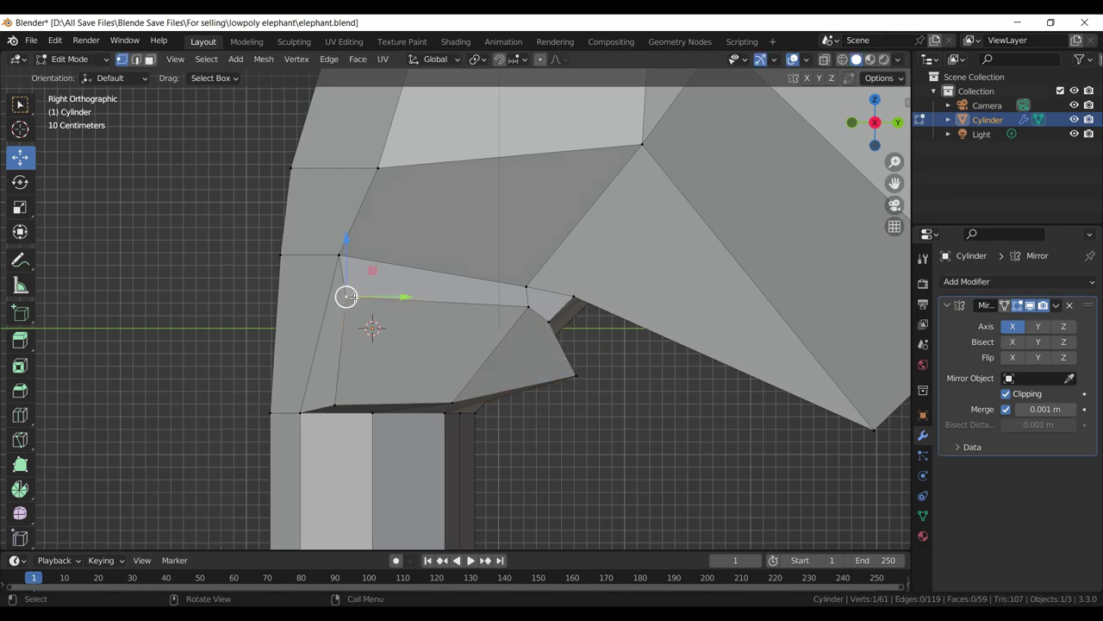
{"action": "left_click", "coordinate": [343, 389]}
{"action": "key", "text": "g"}
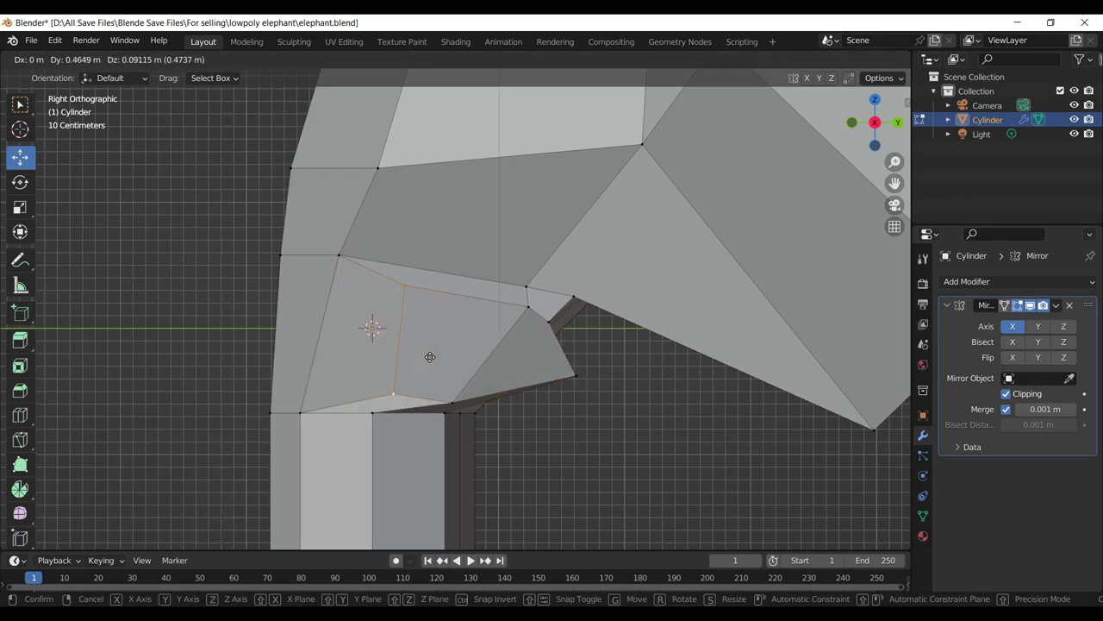
{"action": "left_click", "coordinate": [437, 357]}
{"action": "key", "text": "r"}
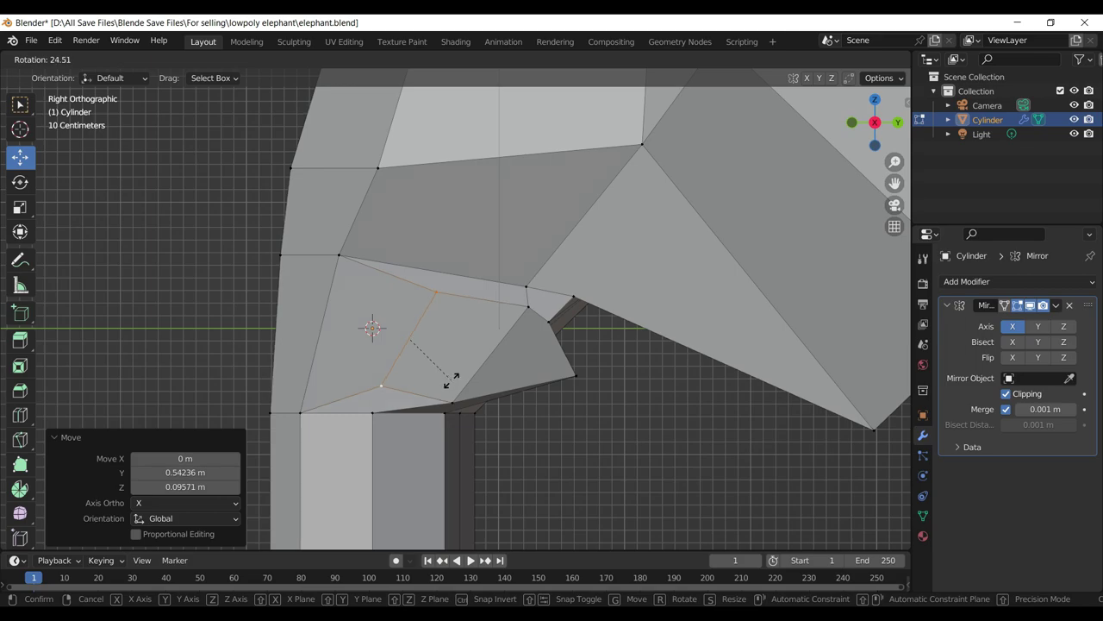
{"action": "left_click", "coordinate": [451, 381]}
{"action": "key", "text": "s"}
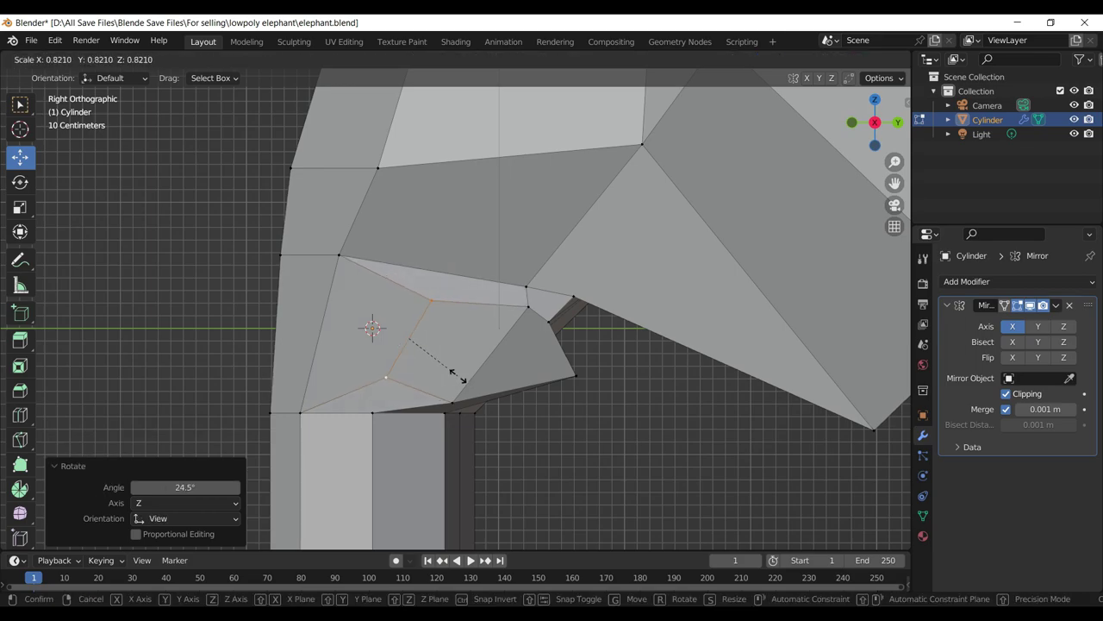
{"action": "left_click", "coordinate": [462, 376]}
{"action": "key", "text": "g"}
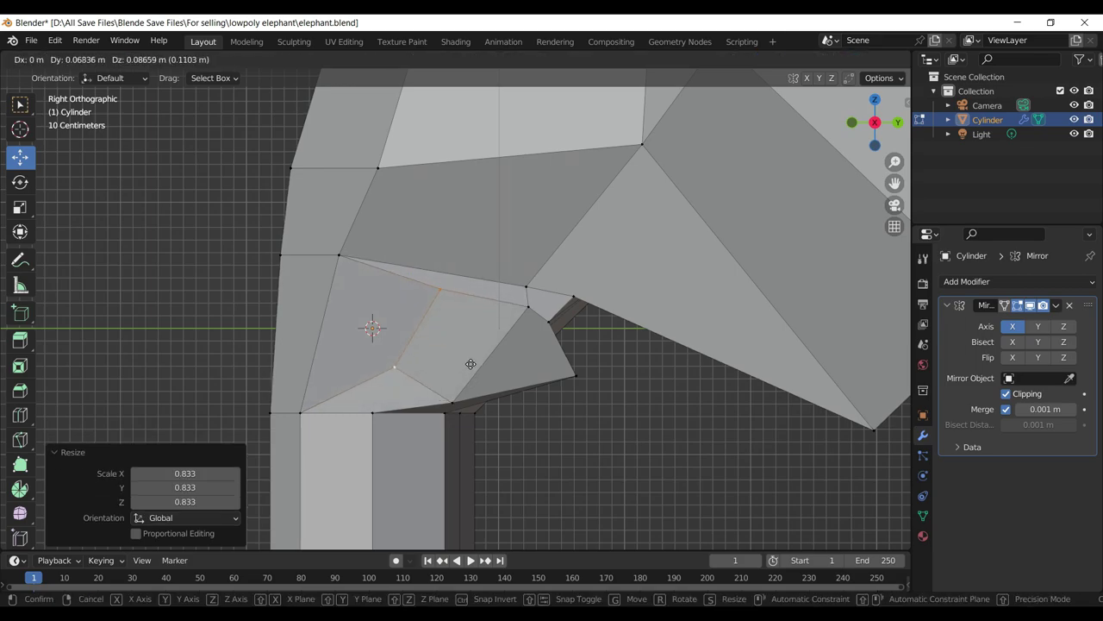
{"action": "left_click", "coordinate": [471, 363]}
{"action": "left_click", "coordinate": [526, 287]}
- Shift a side vertex by 0.15092 m X, -0.059058 m Y, 0.039858 m Z, then enter Face select
{"action": "left_click_drag", "start_coordinate": [527, 235], "coordinate": [538, 181]}
{"action": "scroll", "scroll_direction": "down", "scroll_amount": 3}
{"action": "left_click_drag", "start_coordinate": [541, 192], "coordinate": [413, 278]}
{"action": "left_click", "coordinate": [411, 320]}
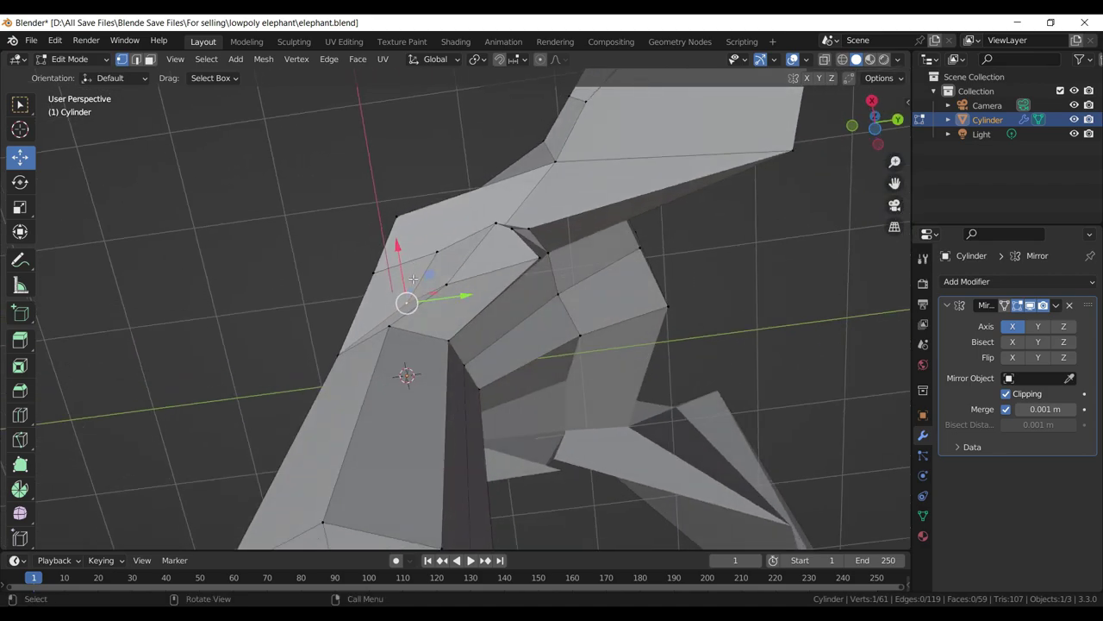
{"action": "key", "text": "g"}
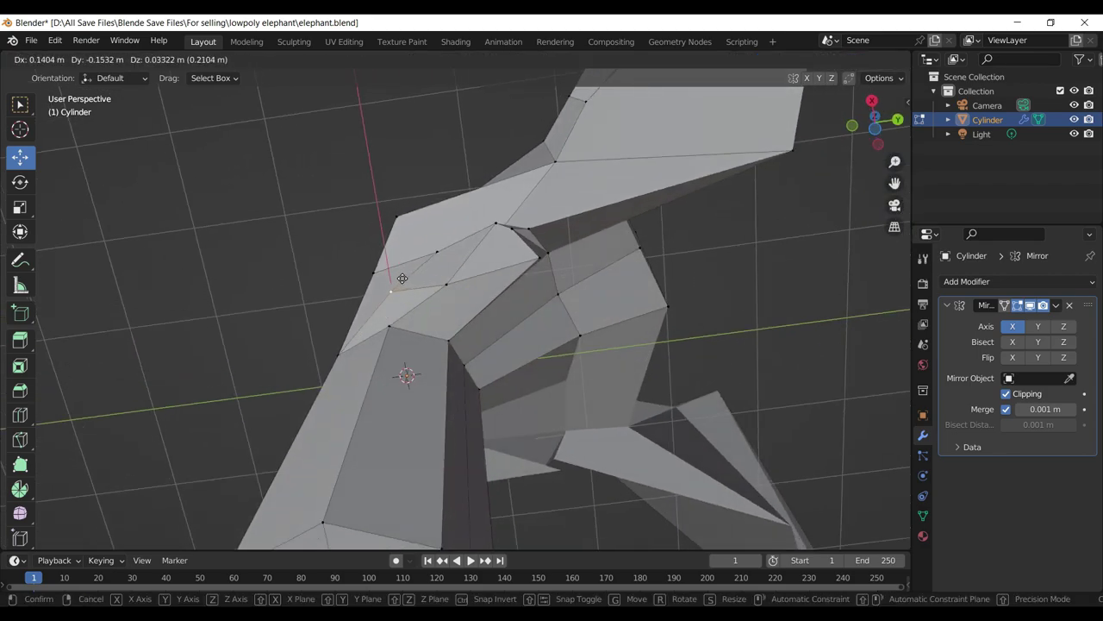
{"action": "left_click", "coordinate": [411, 276]}
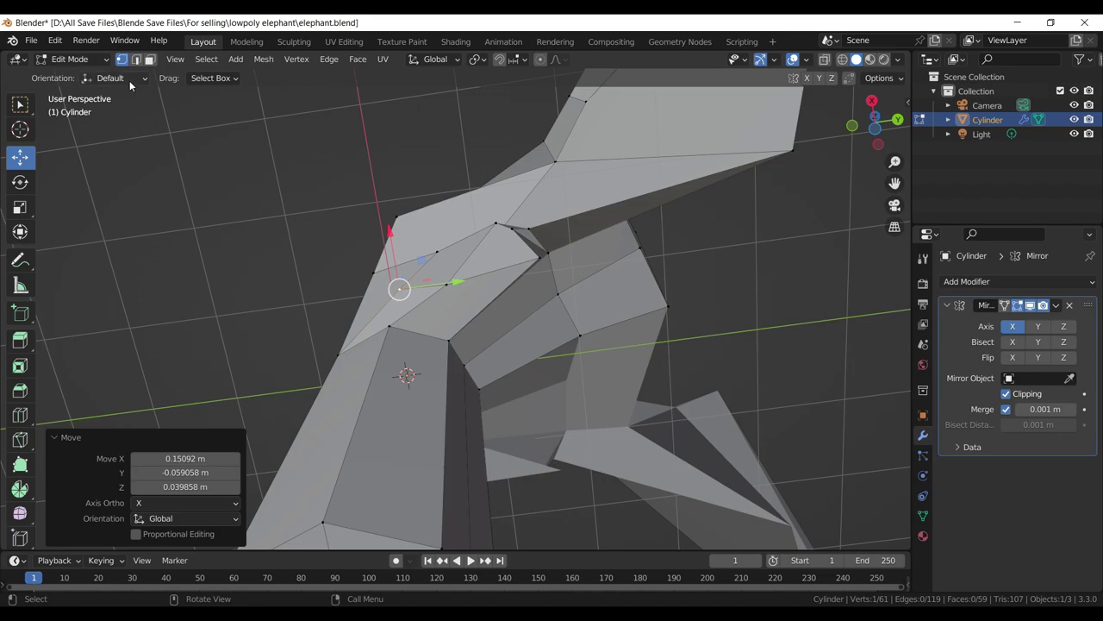
{"action": "left_click", "coordinate": [150, 61]}
- Select three faces beside the trunk base and view them from the front
{"action": "left_click", "coordinate": [401, 304]}
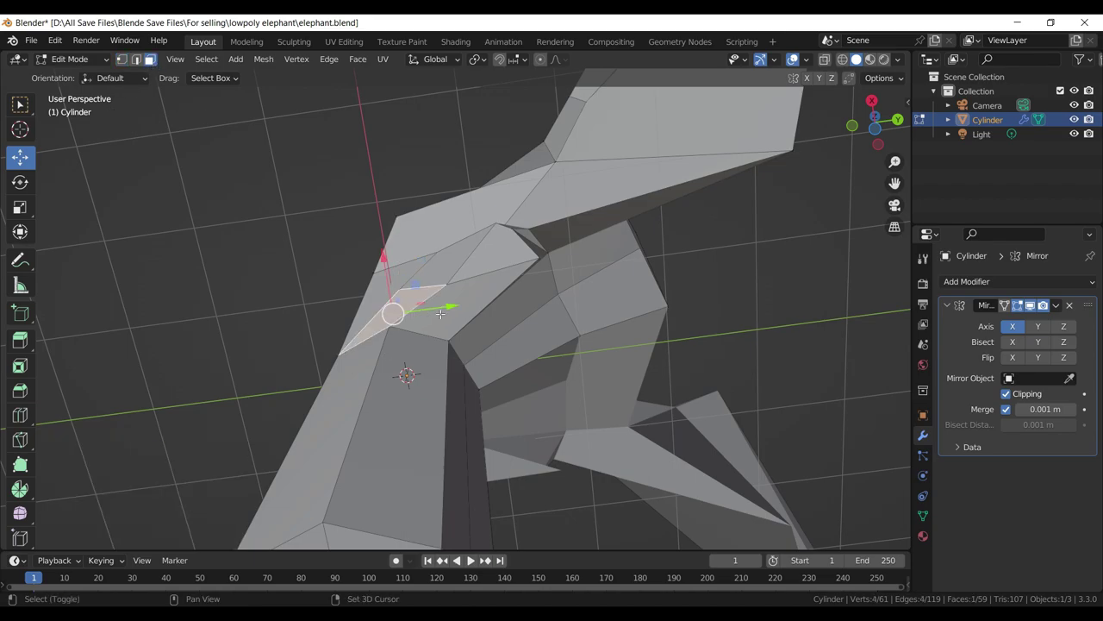
{"action": "left_click", "coordinate": [469, 302]}
{"action": "left_click", "coordinate": [466, 259]}
{"action": "left_click_drag", "start_coordinate": [457, 276], "coordinate": [593, 403]}
{"action": "key", "text": "KP_1"}
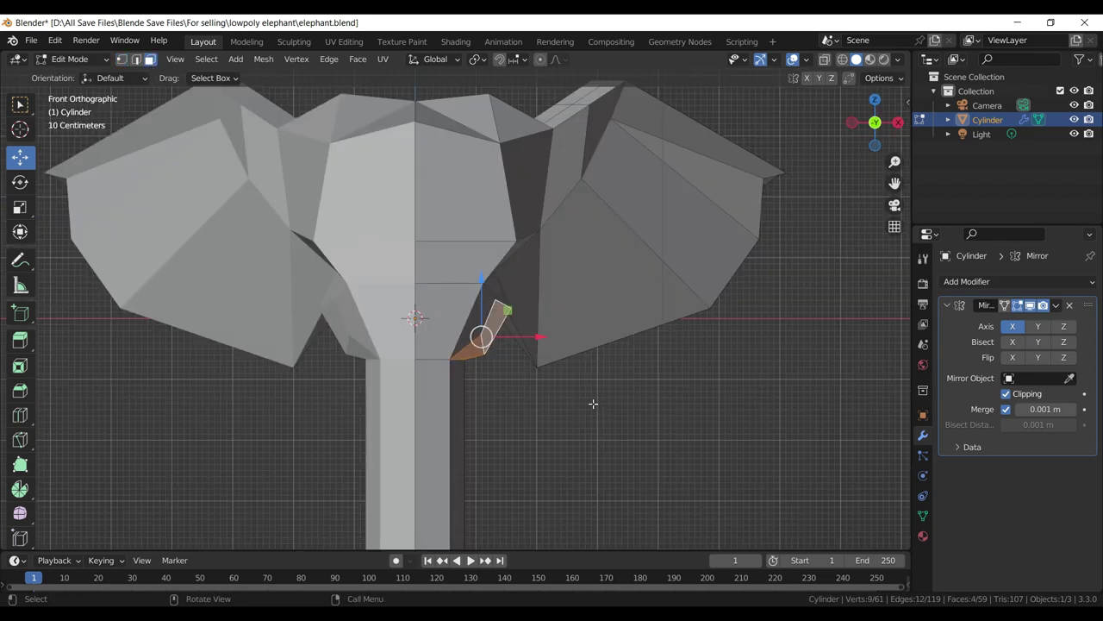
- Extrude the faces, scale the tip to 0.263, and raise it 0.11341 m into a tusk
{"action": "key", "text": "e"}
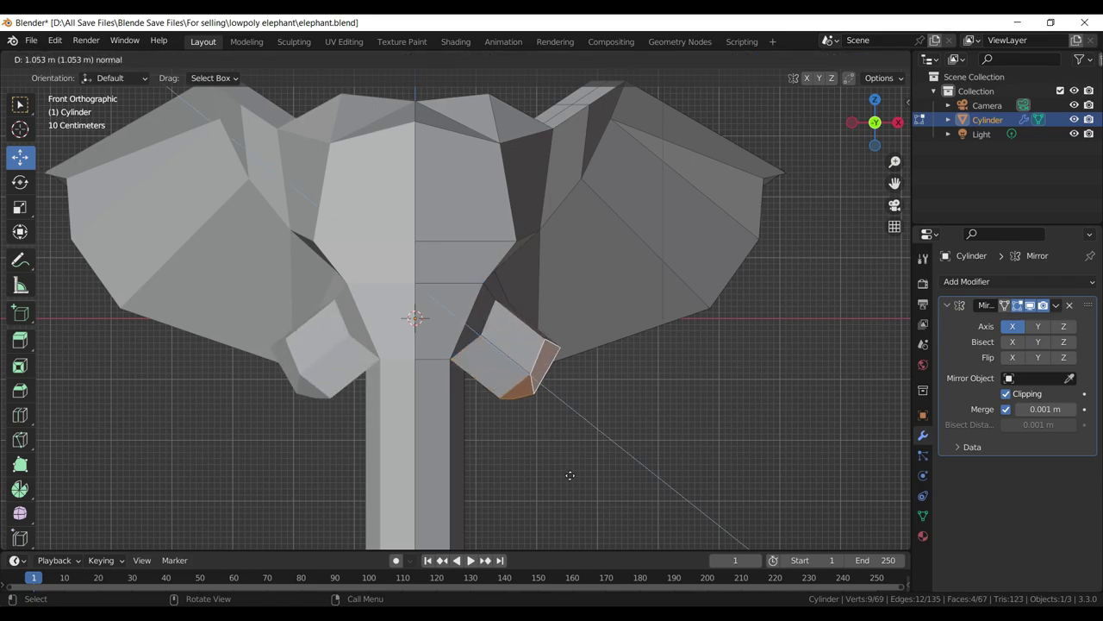
{"action": "left_click", "coordinate": [570, 475]}
{"action": "key", "text": "s"}
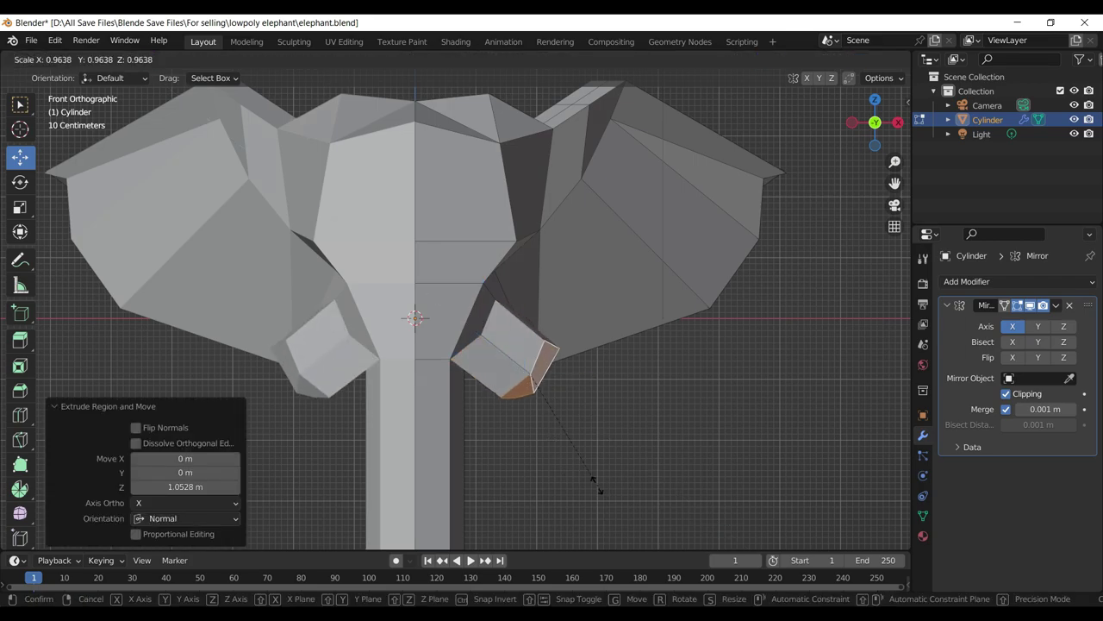
{"action": "left_click", "coordinate": [550, 405]}
{"action": "key", "text": "g"}
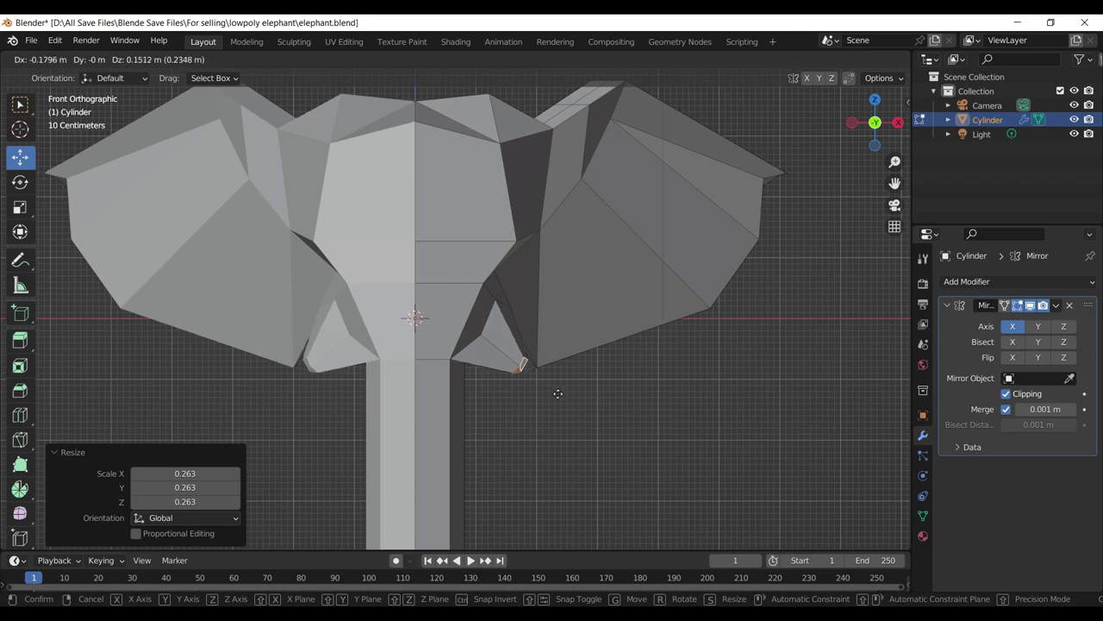
{"action": "left_click", "coordinate": [538, 372]}
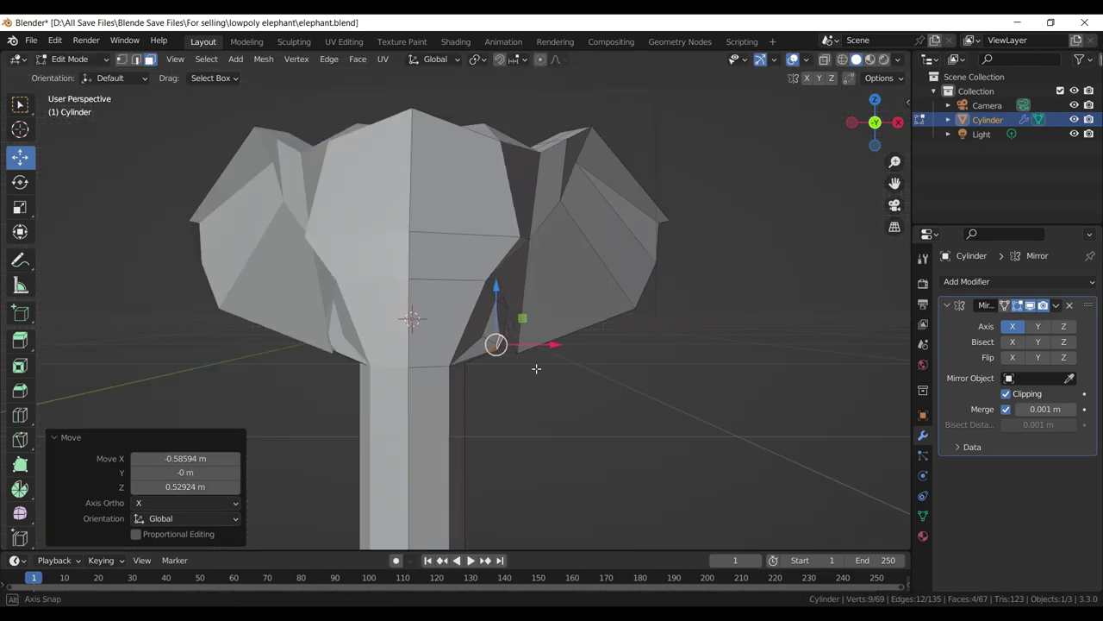
{"action": "left_click_drag", "start_coordinate": [536, 371], "coordinate": [481, 373]}
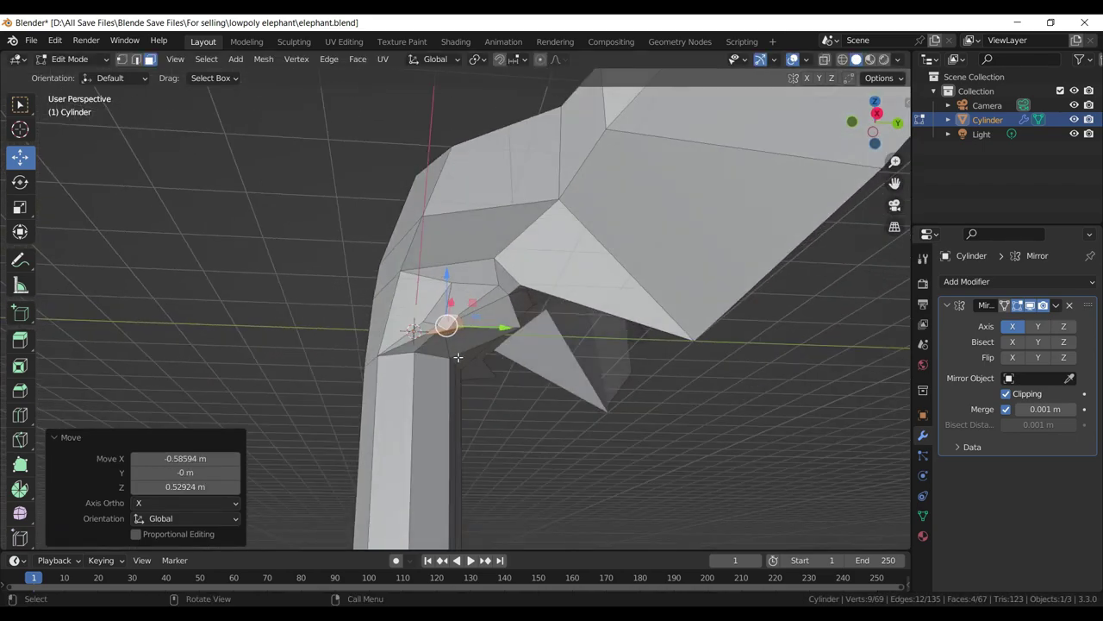
{"action": "key", "text": "g"}
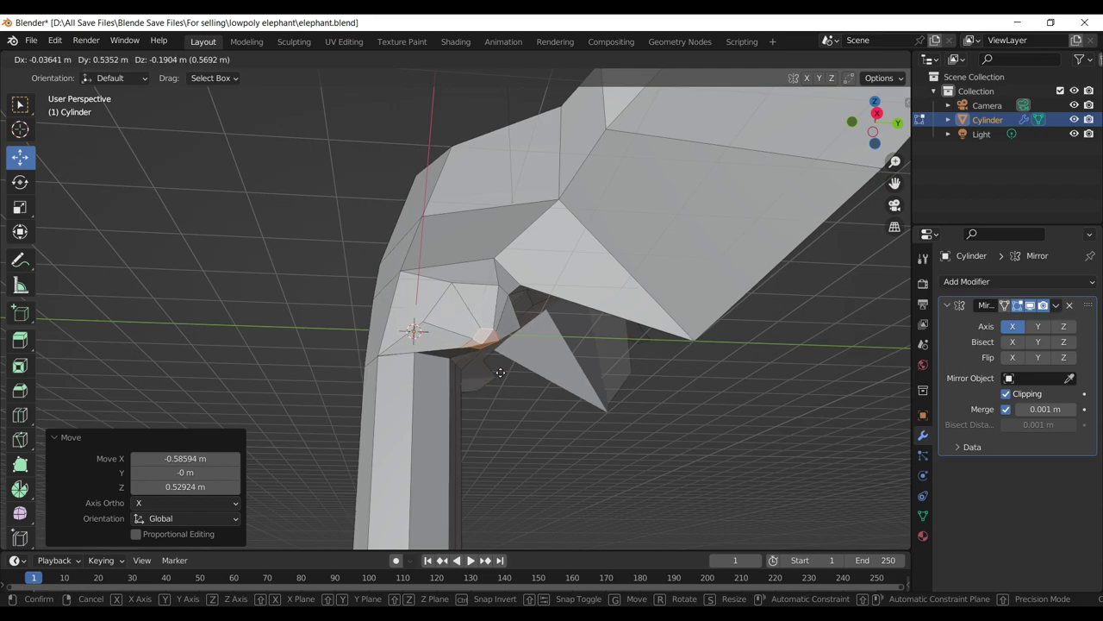
{"action": "left_click", "coordinate": [499, 370]}
{"action": "left_click_drag", "start_coordinate": [500, 369], "coordinate": [556, 409]}
{"action": "key", "text": "KP_1"}
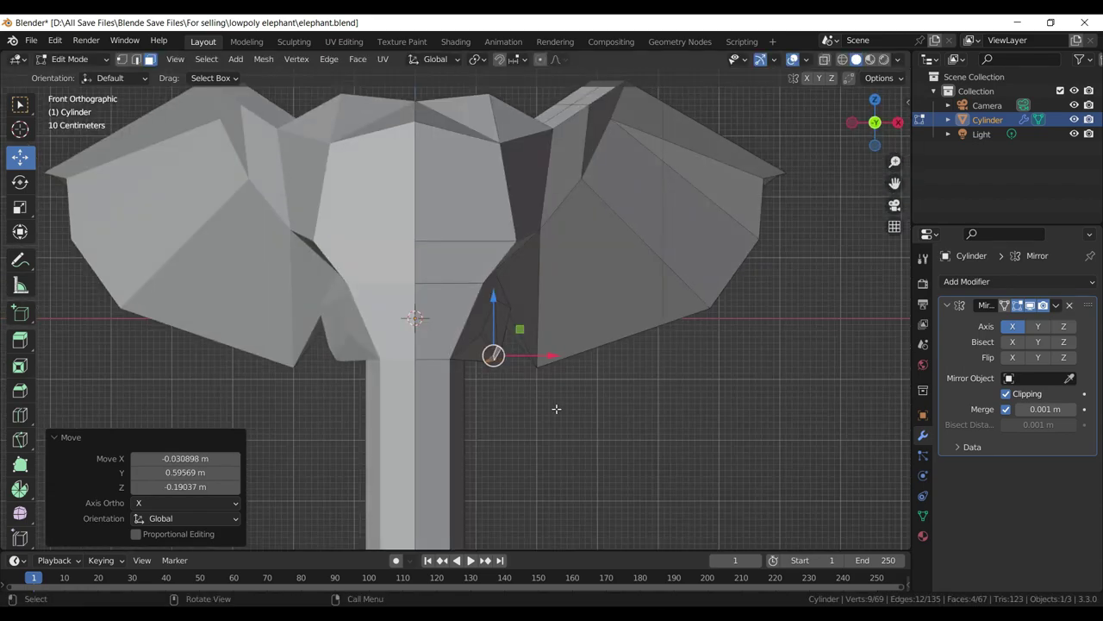
- Nudge vertices under the head: raise one along Z, reposition it, and slide one along X
{"action": "key", "text": "g"}
{"action": "key", "text": "z"}
{"action": "left_click", "coordinate": [561, 401]}
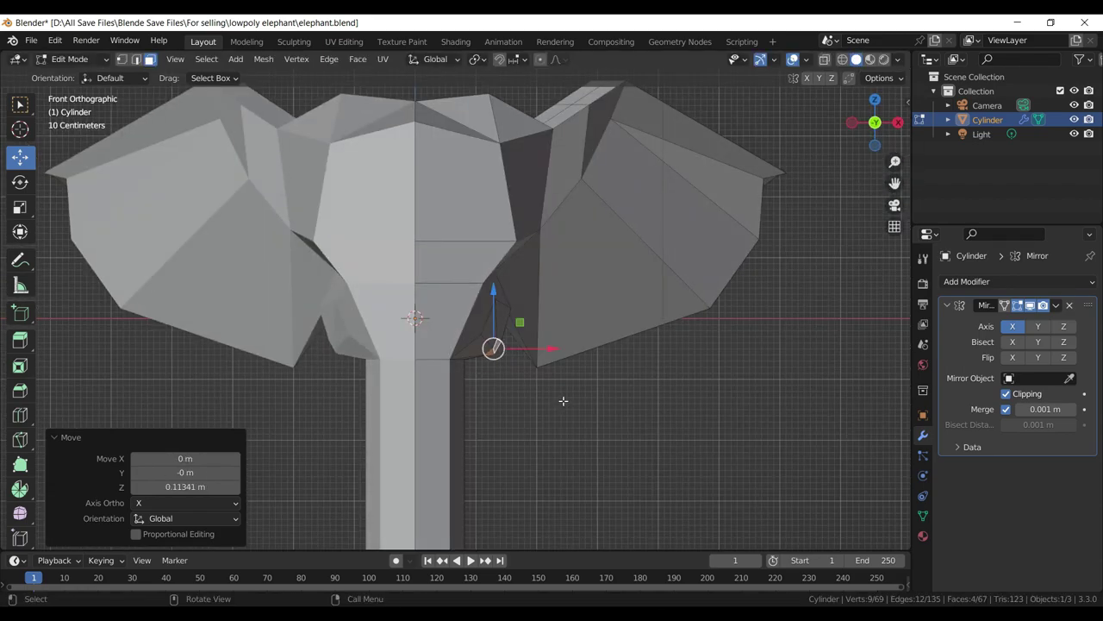
{"action": "left_click_drag", "start_coordinate": [561, 402], "coordinate": [491, 366]}
{"action": "key", "text": "g"}
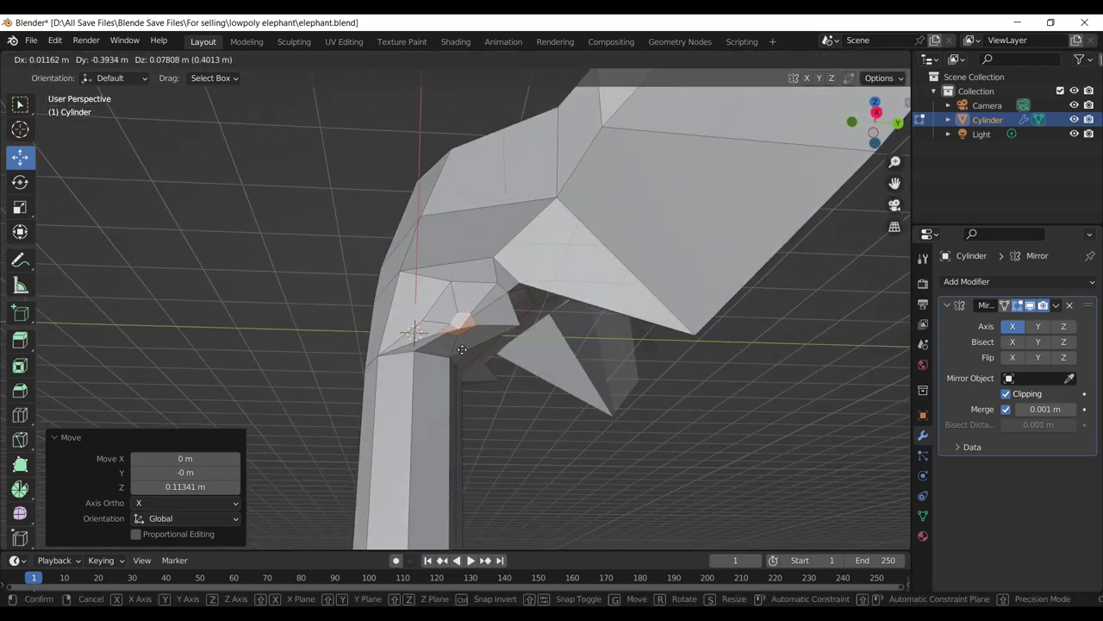
{"action": "left_click", "coordinate": [356, 336]}
{"action": "left_click_drag", "start_coordinate": [362, 317], "coordinate": [534, 324]}
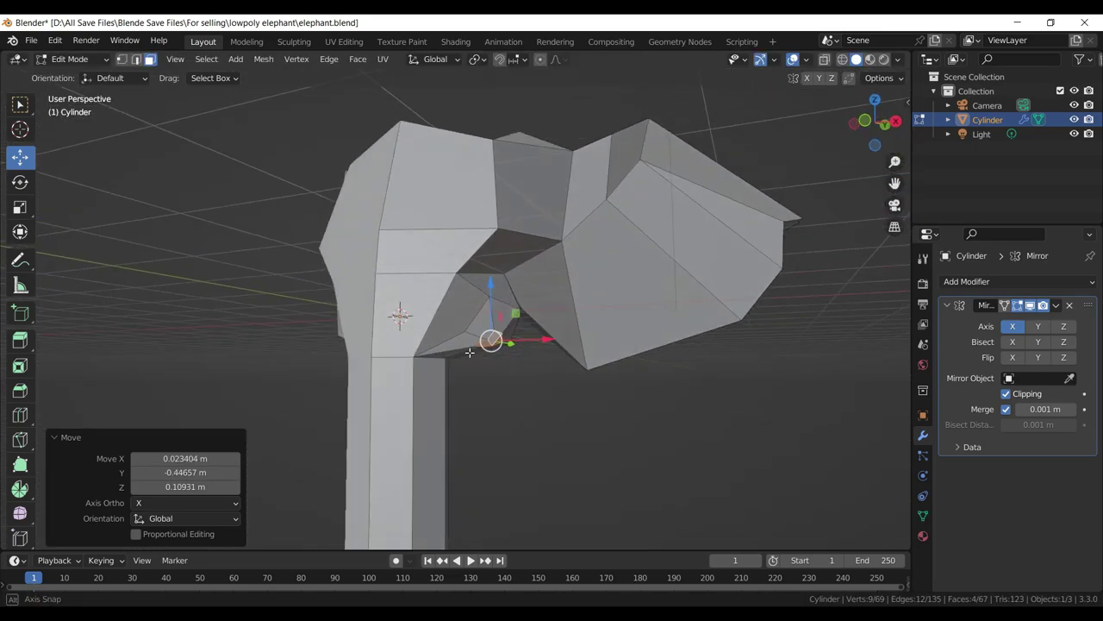
{"action": "left_click", "coordinate": [122, 60]}
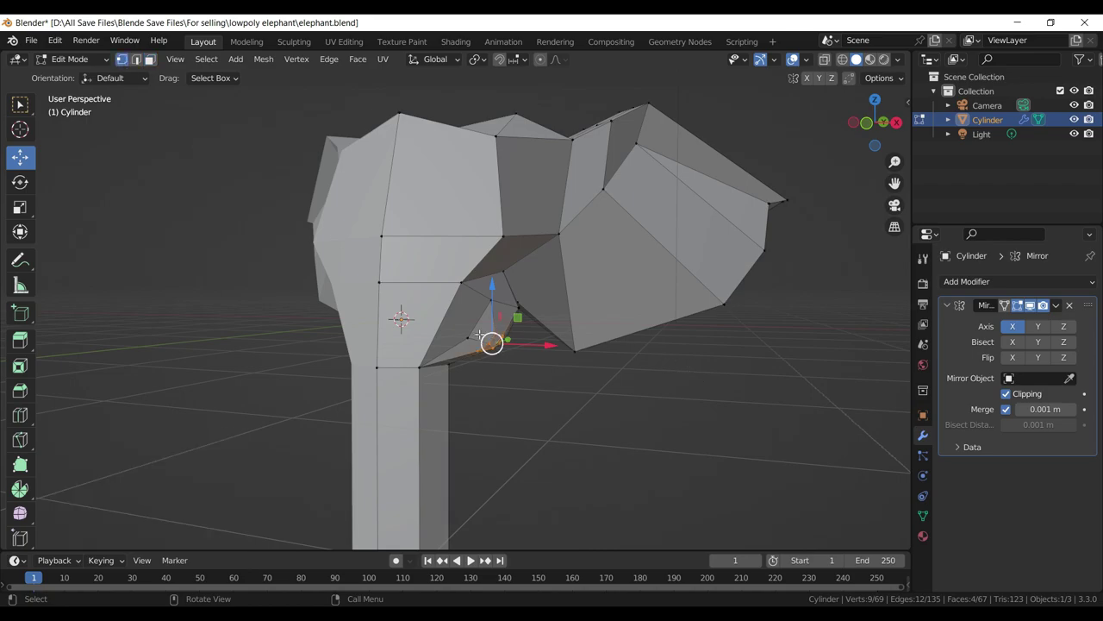
{"action": "key", "text": "g"}
{"action": "key", "text": "x"}
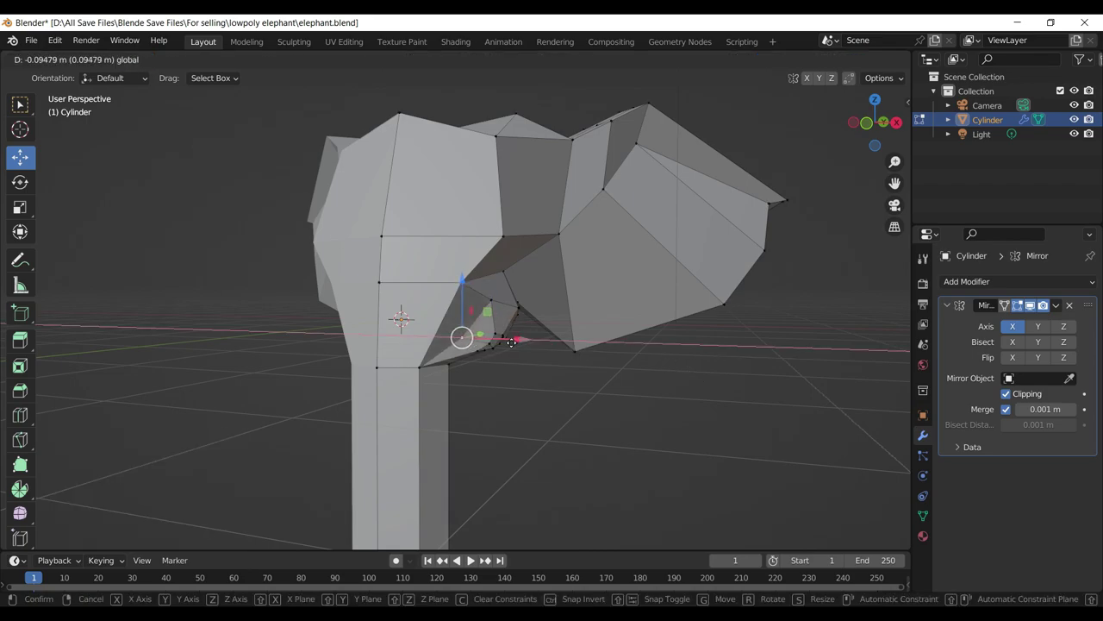
{"action": "left_click", "coordinate": [462, 338]}
- Select the small faces under the head where the ear meets the trunk
{"action": "key", "text": "3"}
{"action": "left_click_drag", "start_coordinate": [667, 381], "coordinate": [569, 351]}
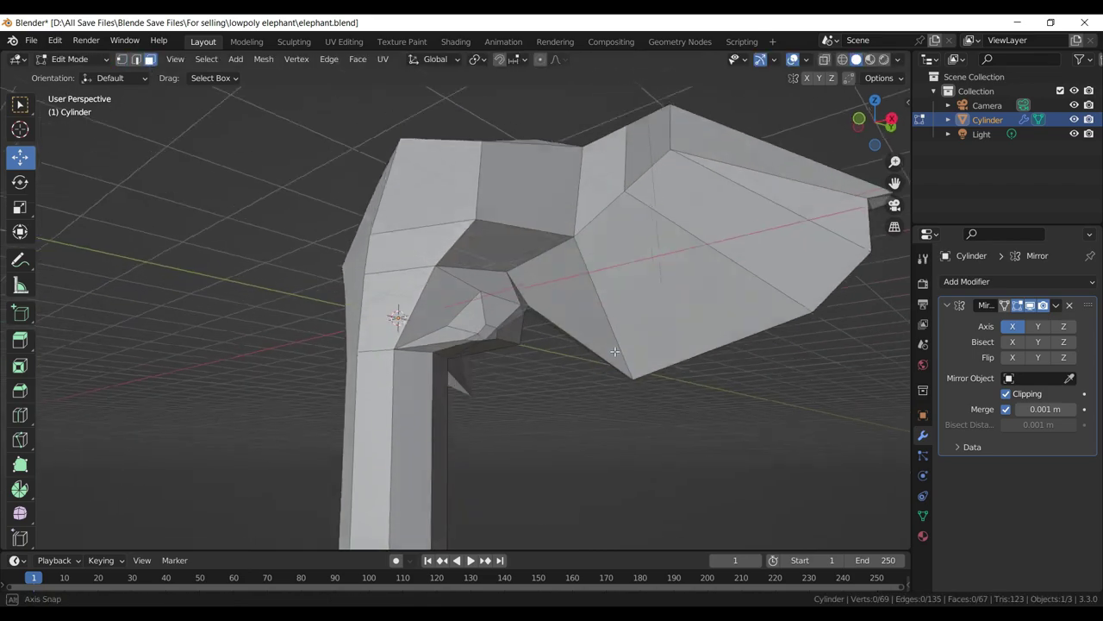
{"action": "scroll", "scroll_direction": "up", "scroll_amount": 3}
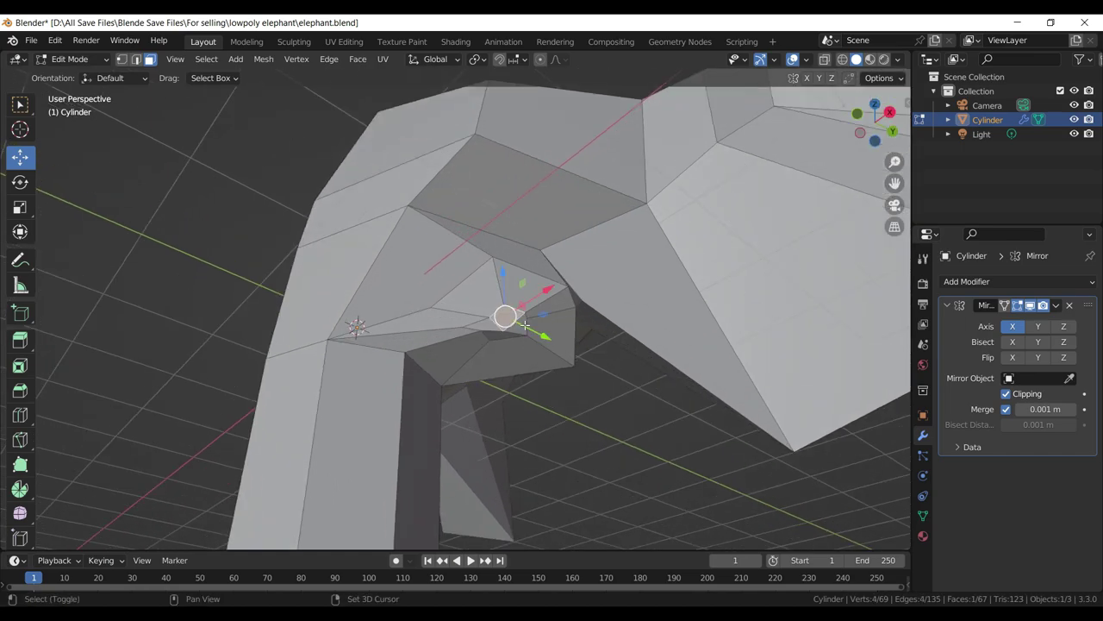
{"action": "left_click", "coordinate": [506, 338]}
{"action": "left_click", "coordinate": [498, 334]}
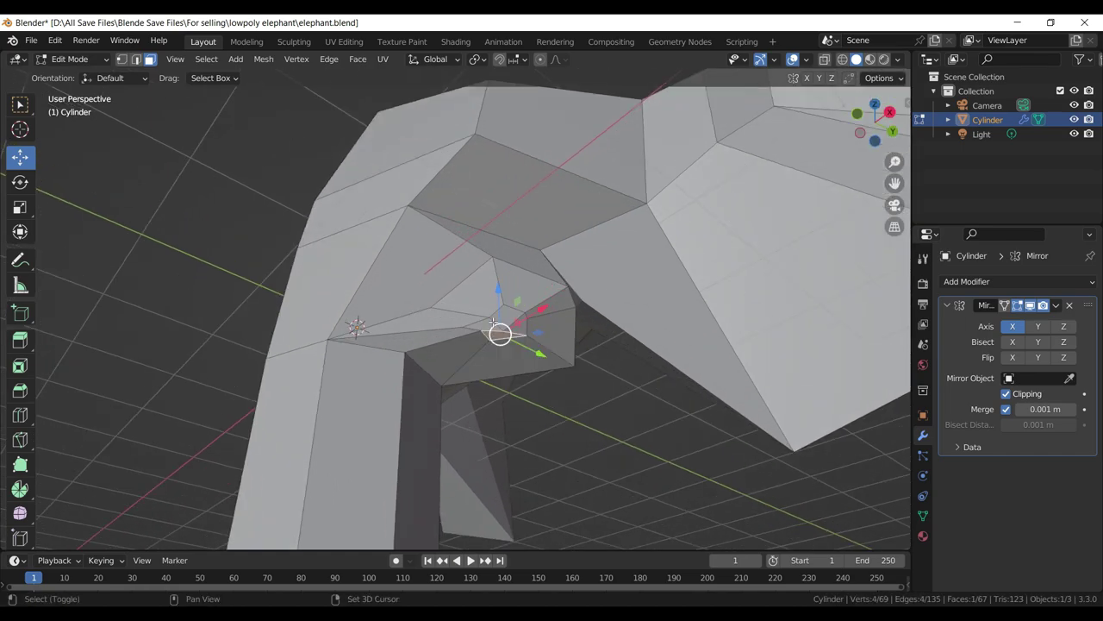
{"action": "left_click", "coordinate": [491, 330]}
{"action": "left_click", "coordinate": [489, 326]}
{"action": "left_click", "coordinate": [487, 325]}
{"action": "left_click_drag", "start_coordinate": [487, 325], "coordinate": [566, 388]}
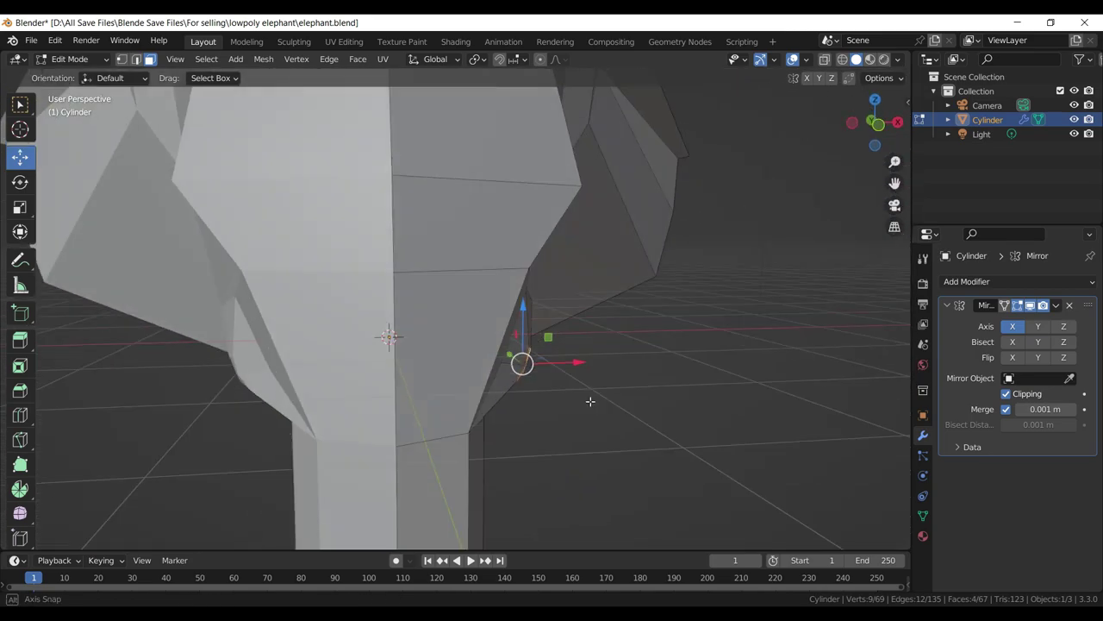
{"action": "key", "text": "KP_1"}
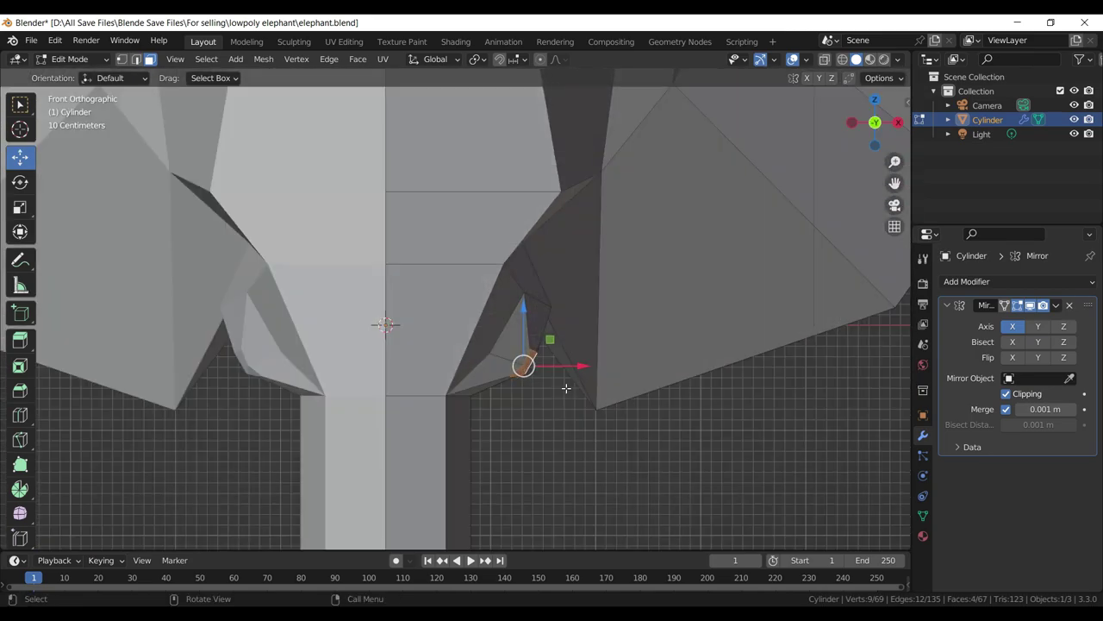
- Lower the selected faces 0.082037 m, rotate them 4.42°, then select the vertex under the head
{"action": "left_click_drag", "start_coordinate": [529, 322], "coordinate": [562, 382]}
{"action": "key", "text": "r"}
{"action": "left_click", "coordinate": [562, 381]}
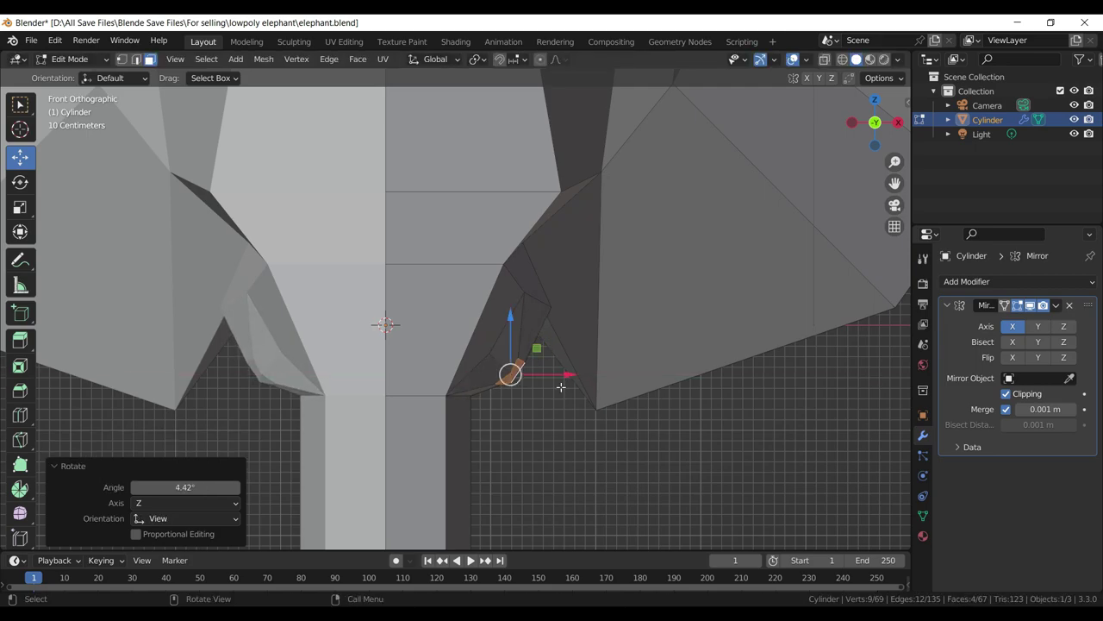
{"action": "left_click_drag", "start_coordinate": [562, 382], "coordinate": [394, 353]}
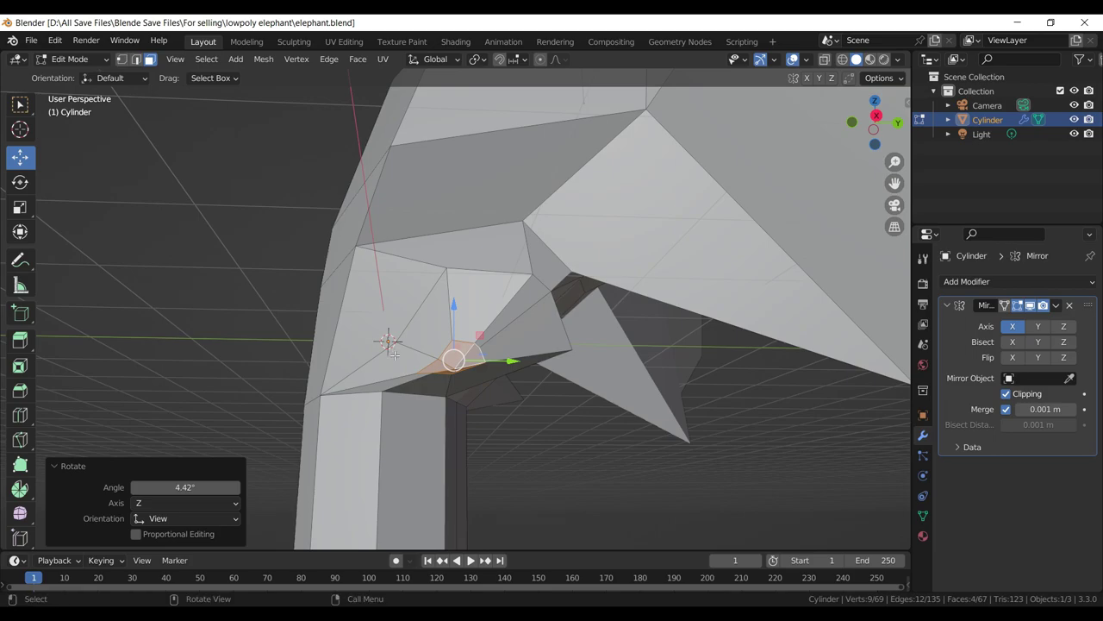
{"action": "left_click", "coordinate": [122, 62]}
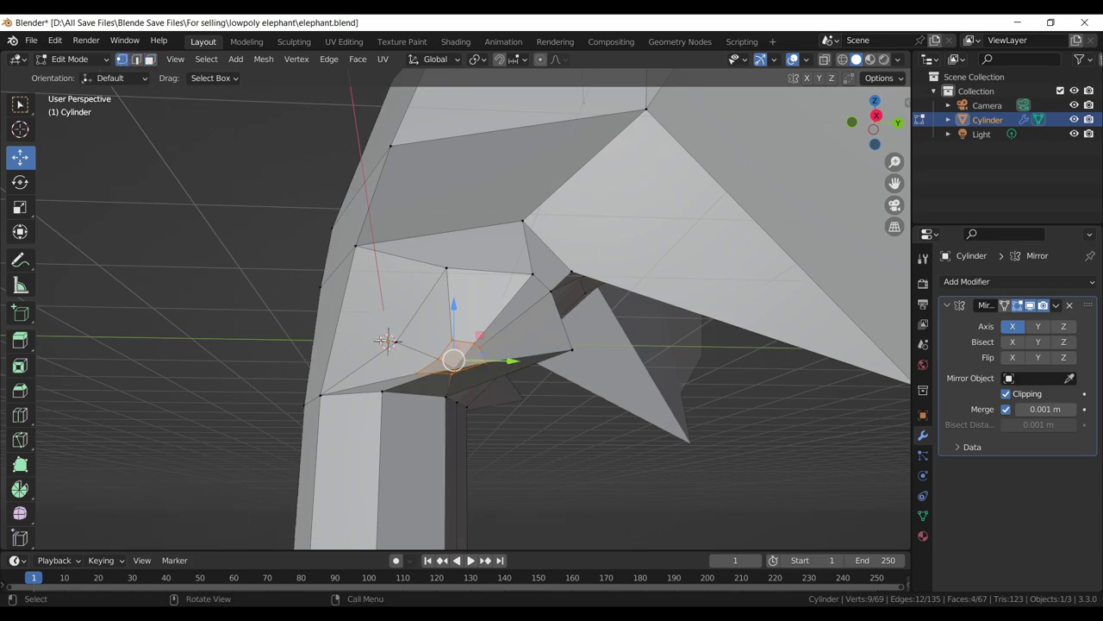
{"action": "left_click", "coordinate": [449, 364]}
{"action": "left_click_drag", "start_coordinate": [449, 365], "coordinate": [442, 377]}
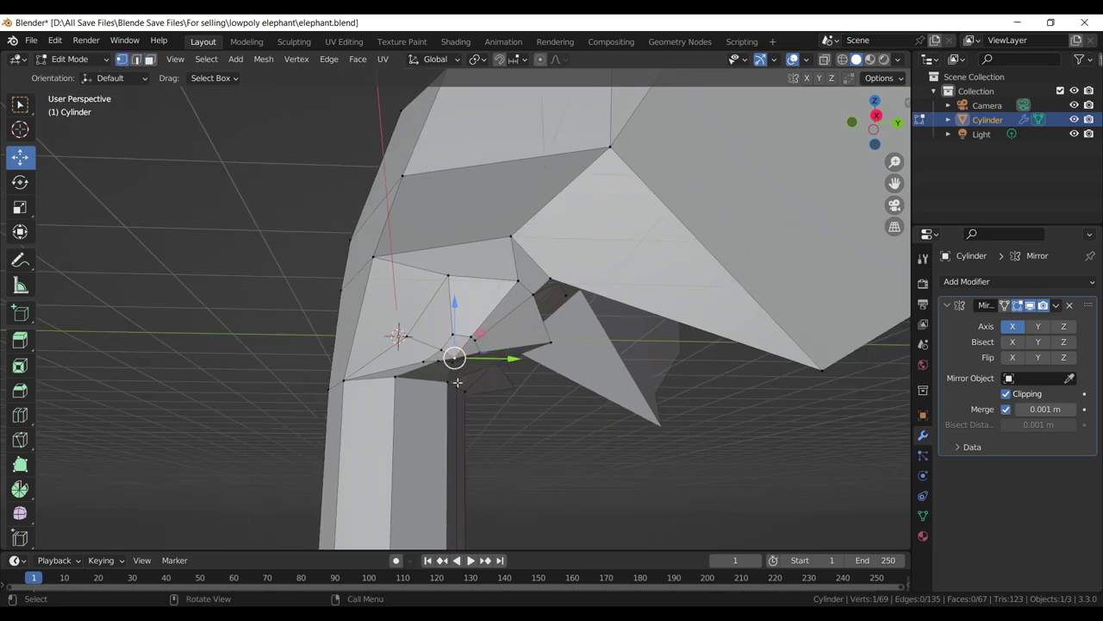
- Pull the vertex down into a pointed tusk tip and adjust it along X
{"action": "key", "text": "g"}
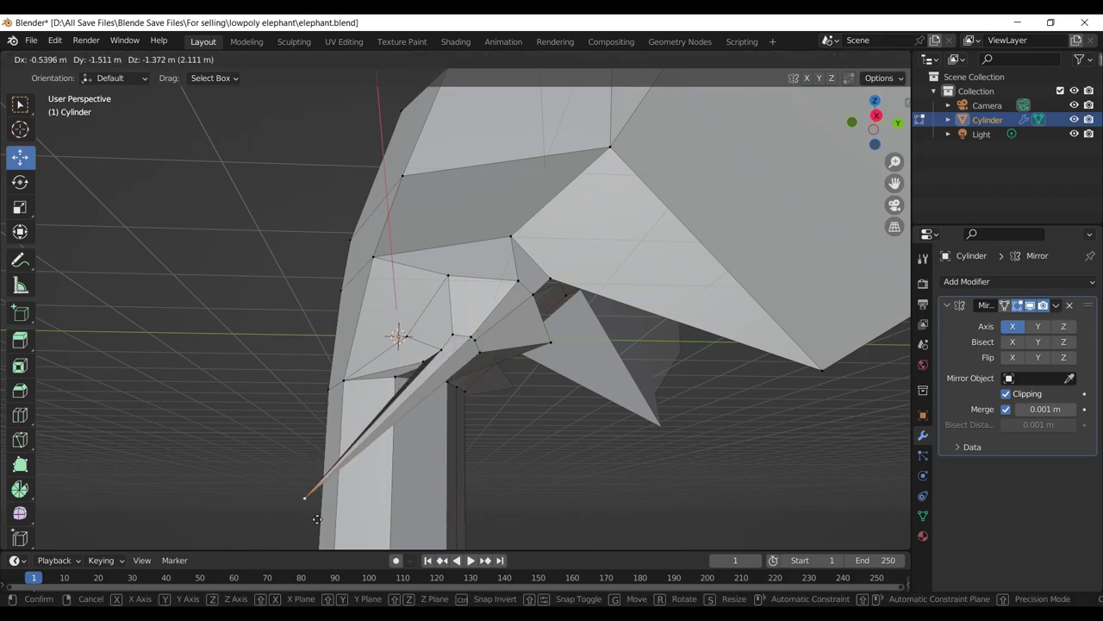
{"action": "left_click", "coordinate": [377, 526]}
{"action": "key", "text": "KP_1"}
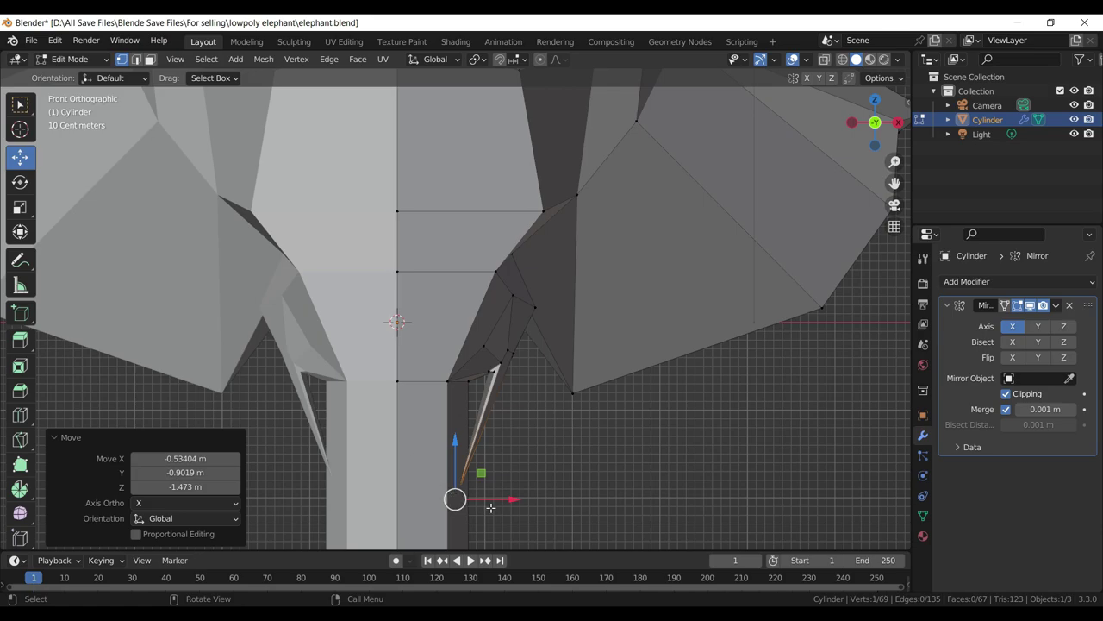
{"action": "key", "text": "g"}
{"action": "key", "text": "x"}
{"action": "left_click", "coordinate": [516, 424]}
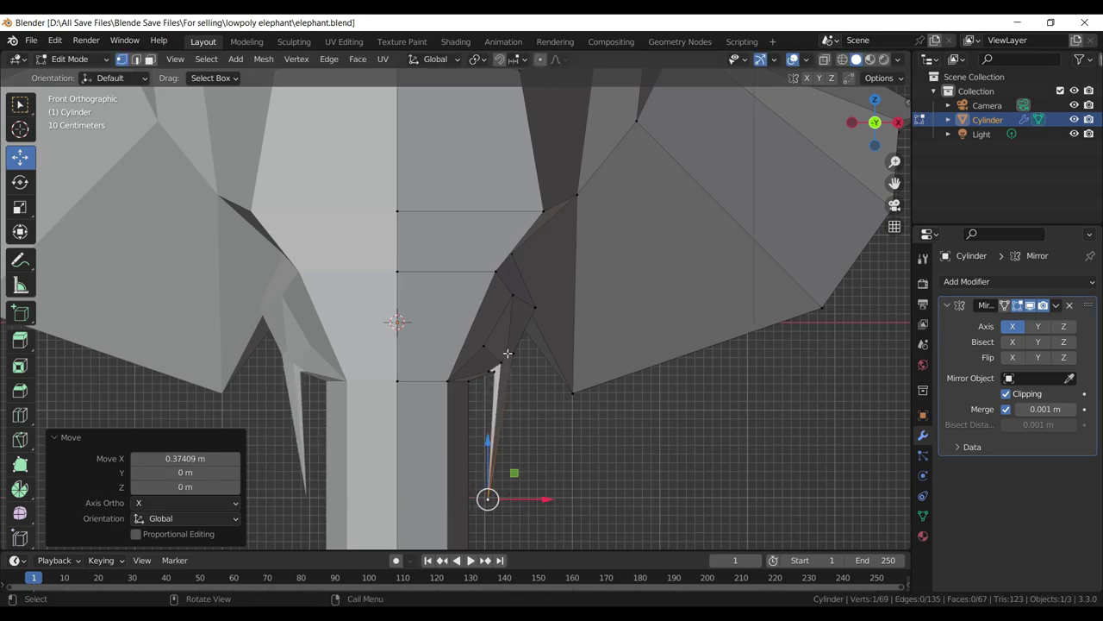
- Select a tusk-base vertex, move it in X-ray view, then undo that move
{"action": "left_click", "coordinate": [508, 352]}
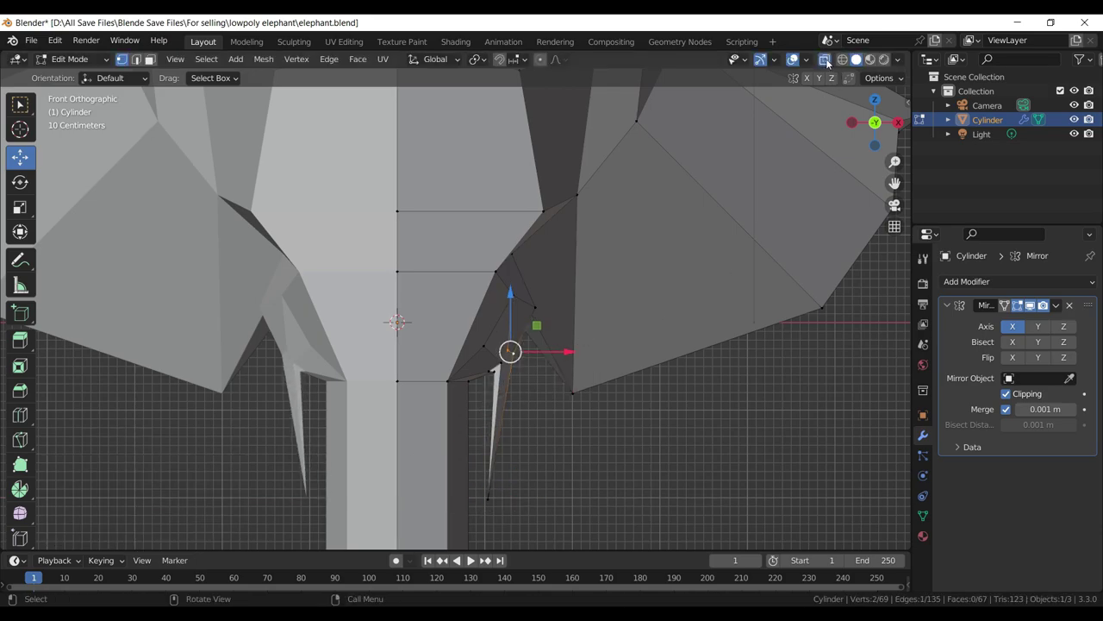
{"action": "left_click", "coordinate": [825, 60]}
{"action": "scroll", "scroll_direction": "up", "scroll_amount": 3}
{"action": "scroll", "scroll_direction": "up", "scroll_amount": 3}
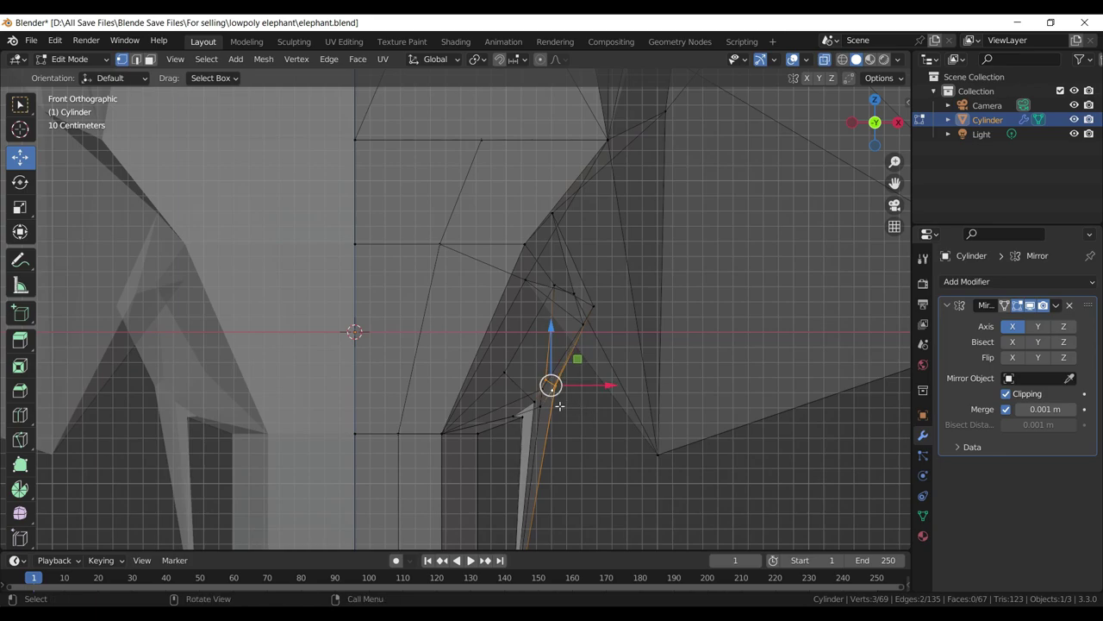
{"action": "key", "text": "g"}
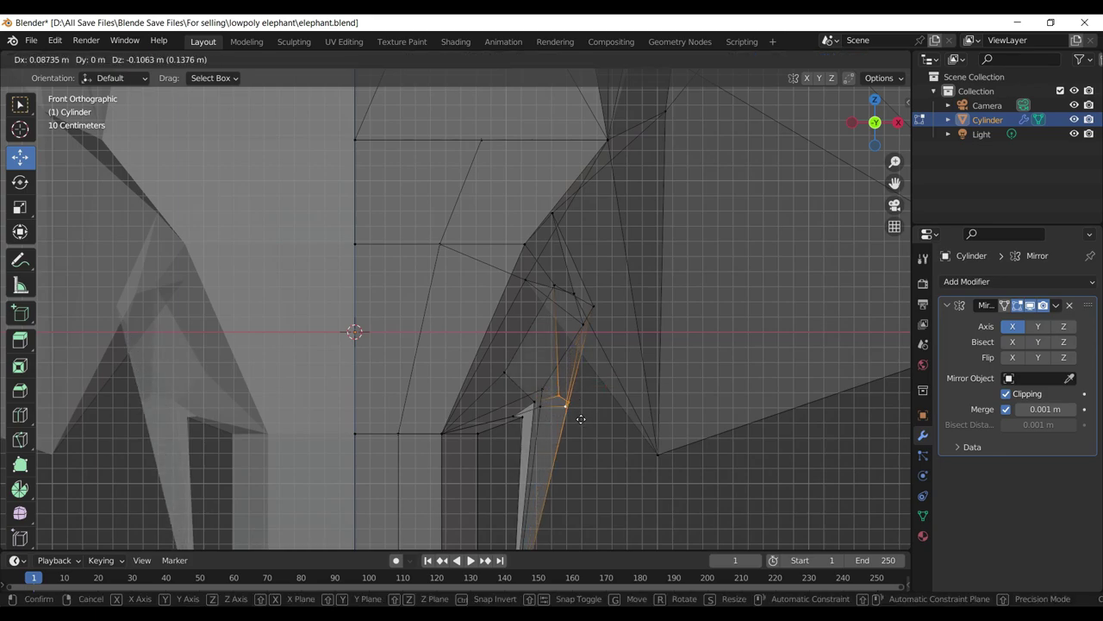
{"action": "left_click", "coordinate": [583, 420]}
{"action": "left_click_drag", "start_coordinate": [581, 420], "coordinate": [559, 347]}
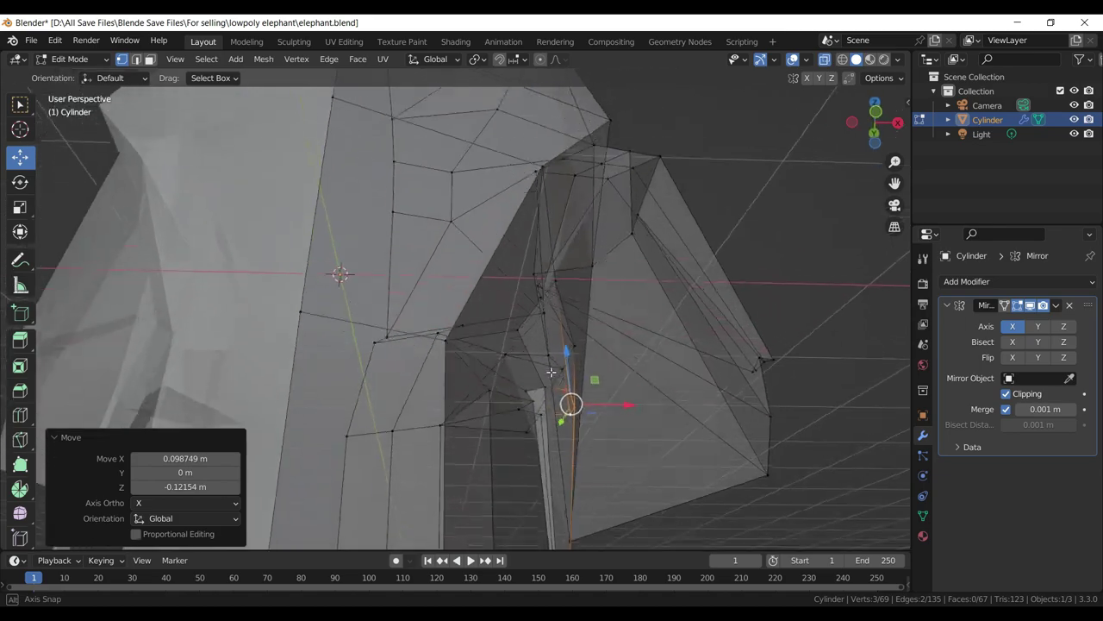
{"action": "key", "text": "ctrl+z"}
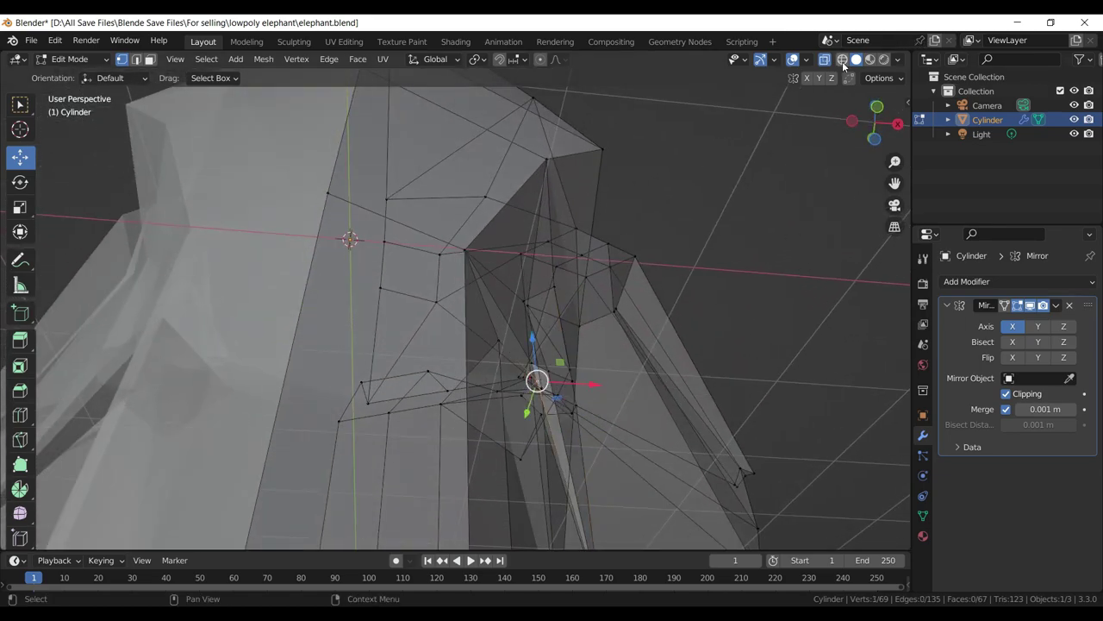
- Return to solid shading and reposition the tusk-base vertex again
{"action": "left_click", "coordinate": [825, 62]}
{"action": "left_click_drag", "start_coordinate": [561, 419], "coordinate": [572, 419]}
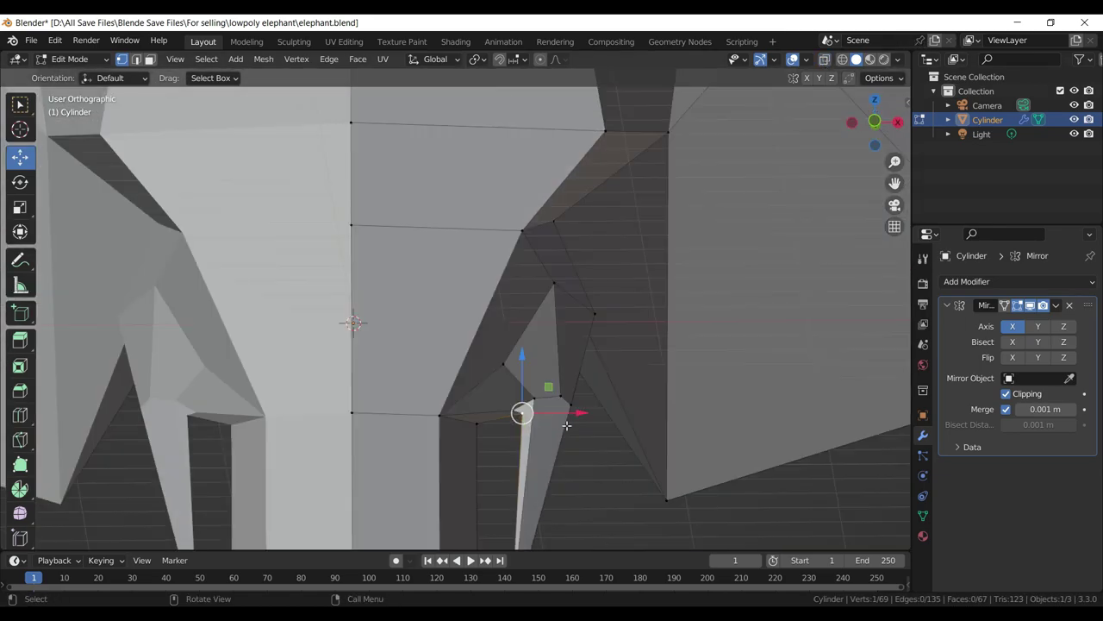
{"action": "key", "text": "g"}
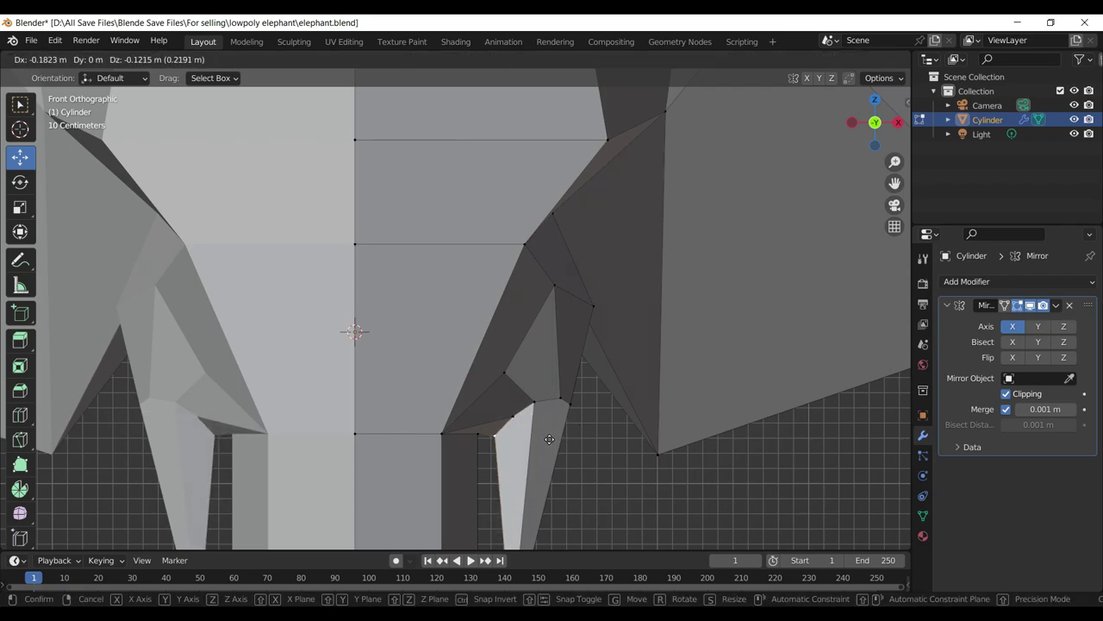
{"action": "left_click", "coordinate": [549, 439]}
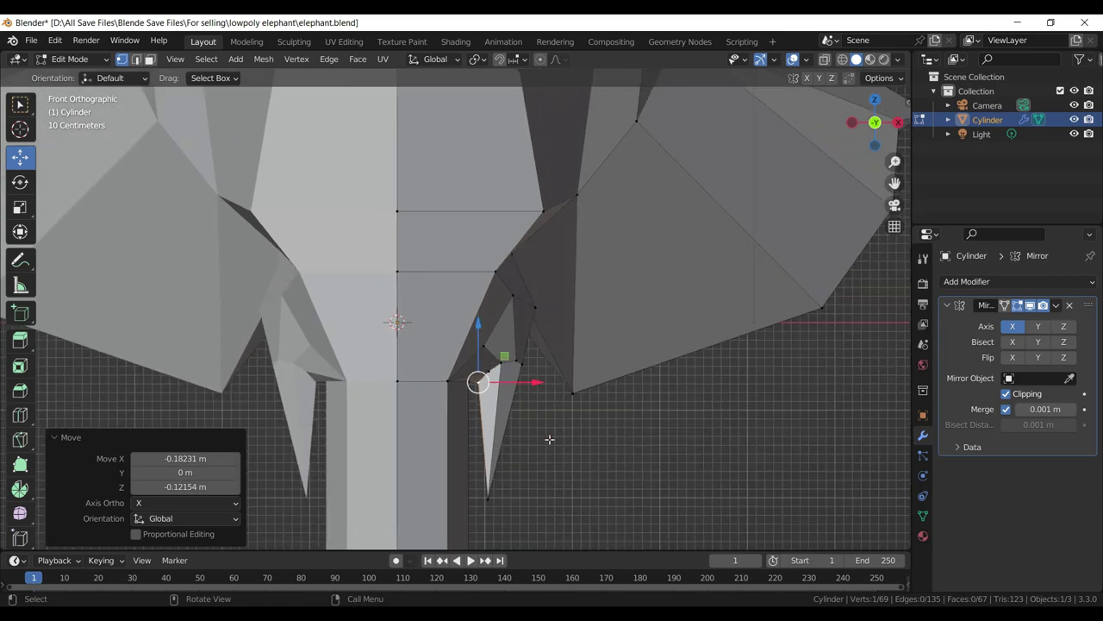
{"action": "scroll", "scroll_direction": "down", "scroll_amount": 3}
{"action": "scroll", "scroll_direction": "down", "scroll_amount": 3}
{"action": "scroll", "scroll_direction": "up", "scroll_amount": 3}
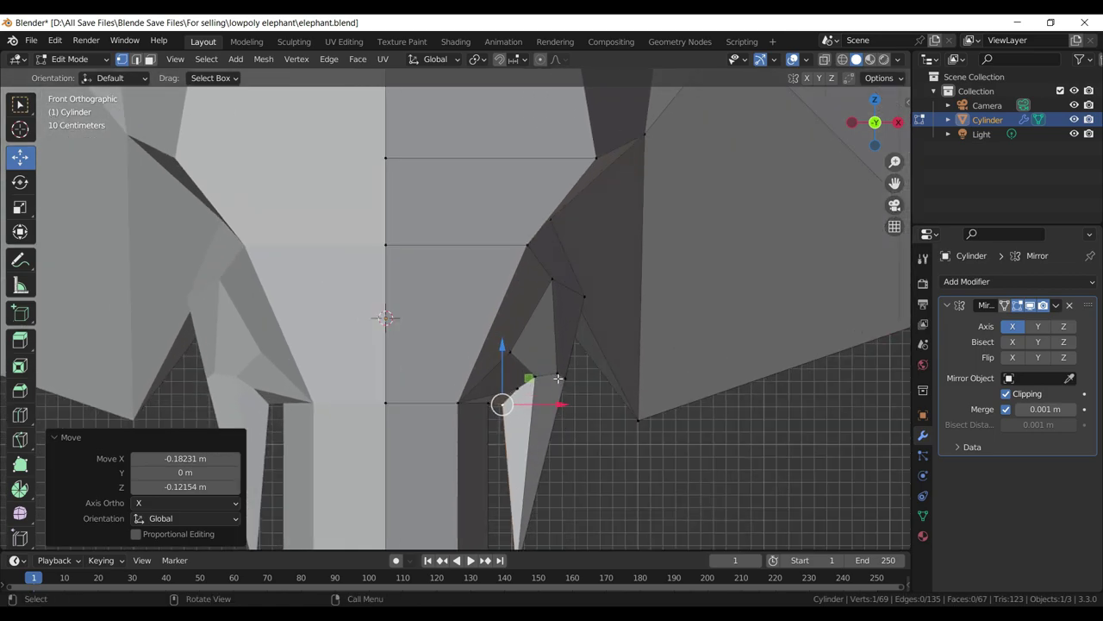
- Lower the vertex beside the tusk and another base vertex to -0.031903 m X, -0.068364 m Z
{"action": "left_click", "coordinate": [557, 378]}
{"action": "left_click", "coordinate": [557, 389]}
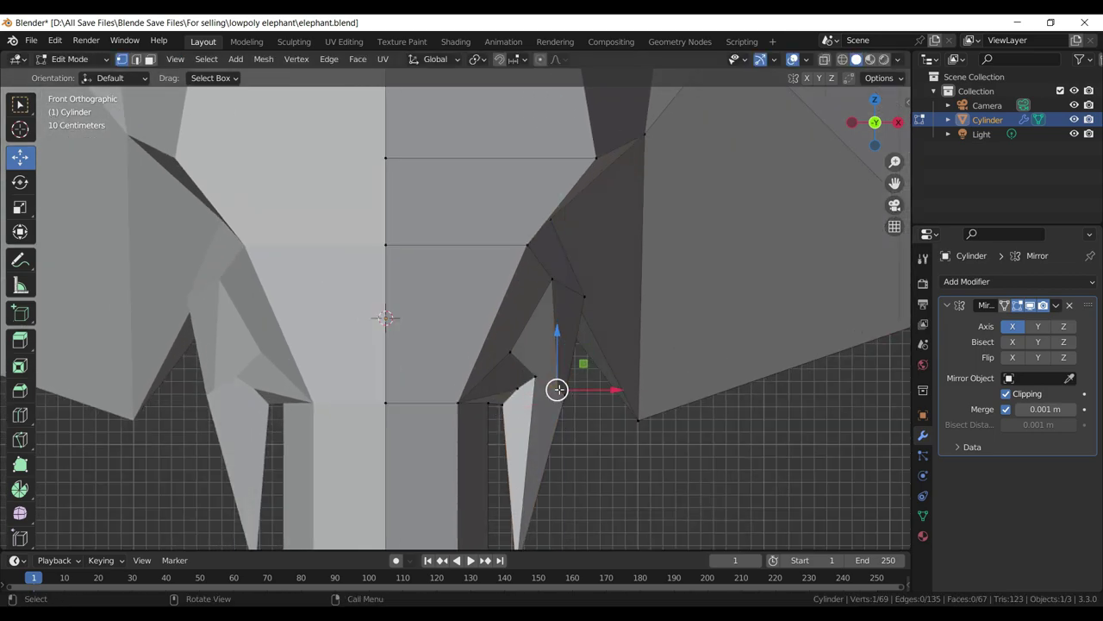
{"action": "left_click_drag", "start_coordinate": [557, 333], "coordinate": [560, 350]}
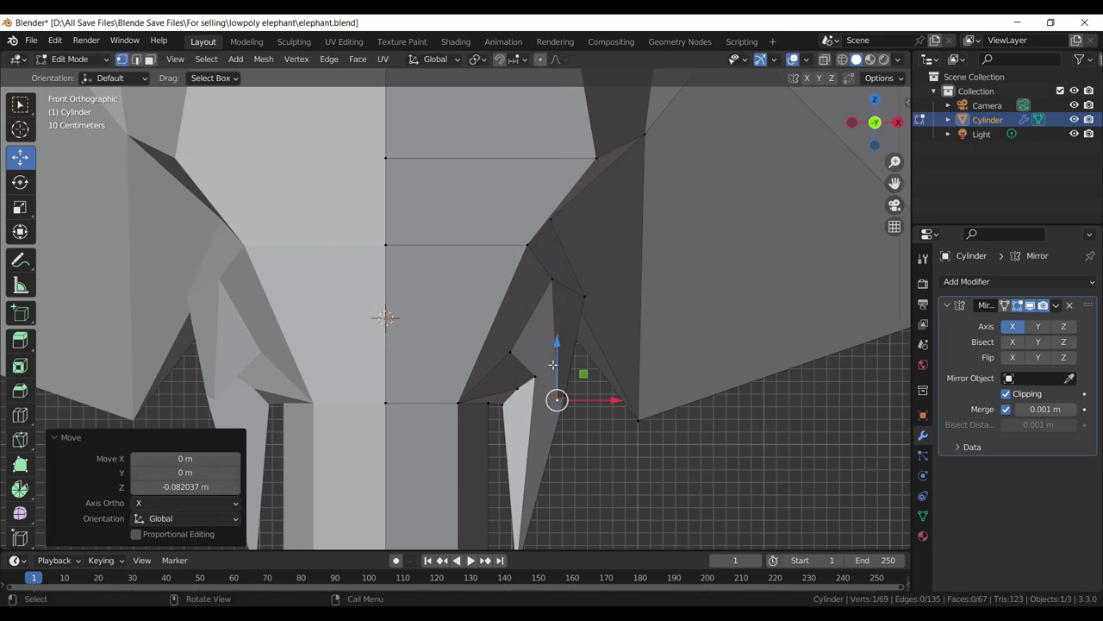
{"action": "left_click", "coordinate": [512, 355]}
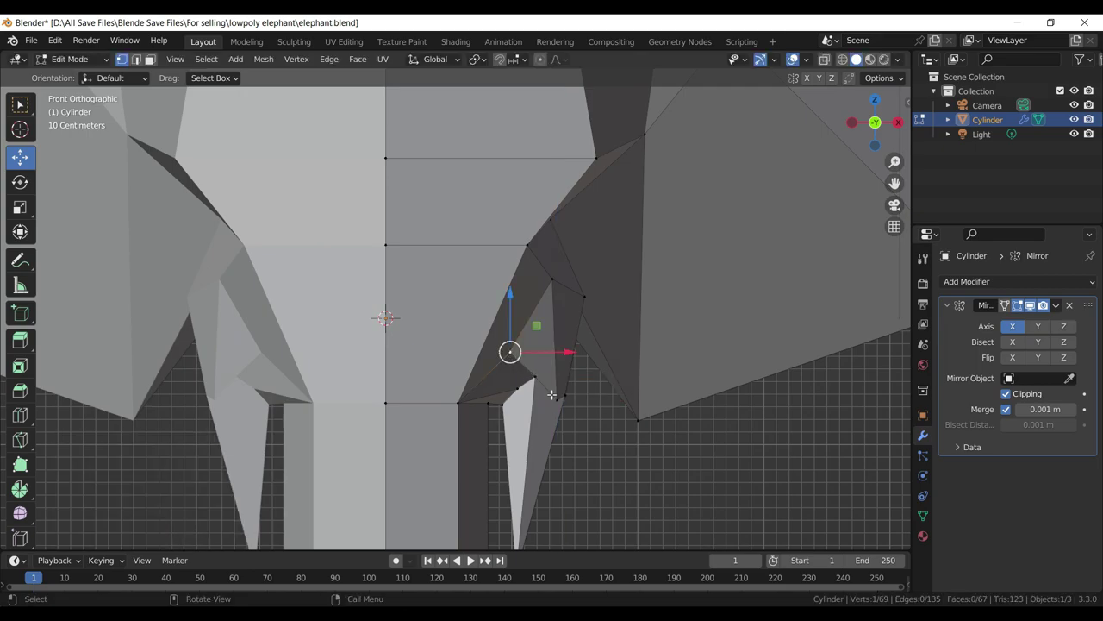
{"action": "left_click_drag", "start_coordinate": [511, 351], "coordinate": [519, 368]}
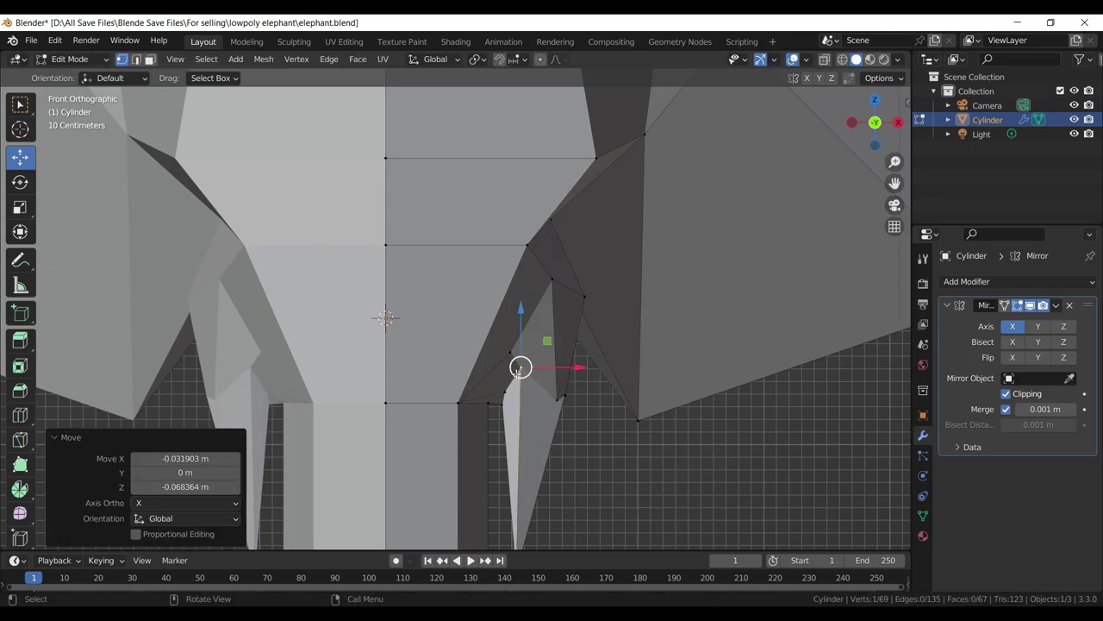
{"action": "left_click_drag", "start_coordinate": [540, 372], "coordinate": [517, 345]}
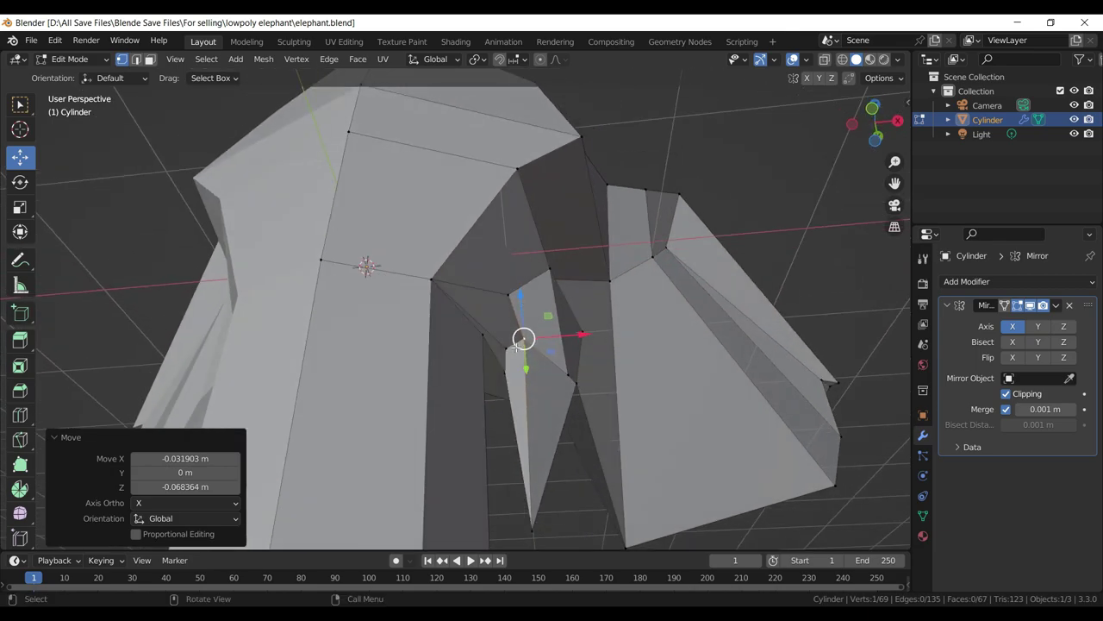
- Lower a tusk vertex slightly along Z and enlarge the tusk part by about 1.48
{"action": "key", "text": "ctrl+z"}
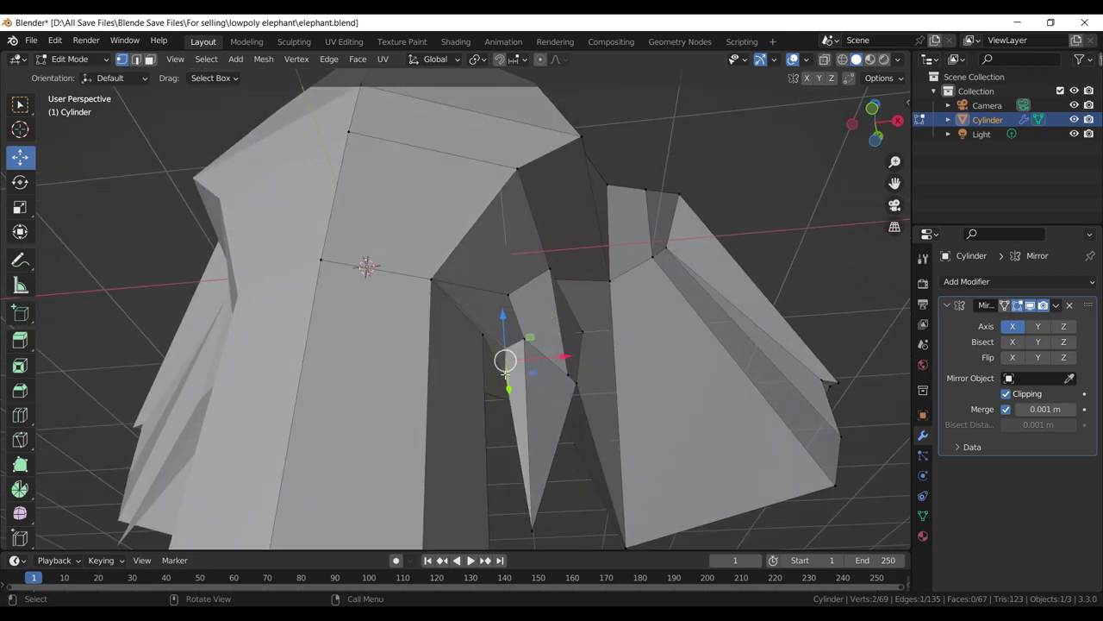
{"action": "key", "text": "KP_1"}
{"action": "key", "text": "g"}
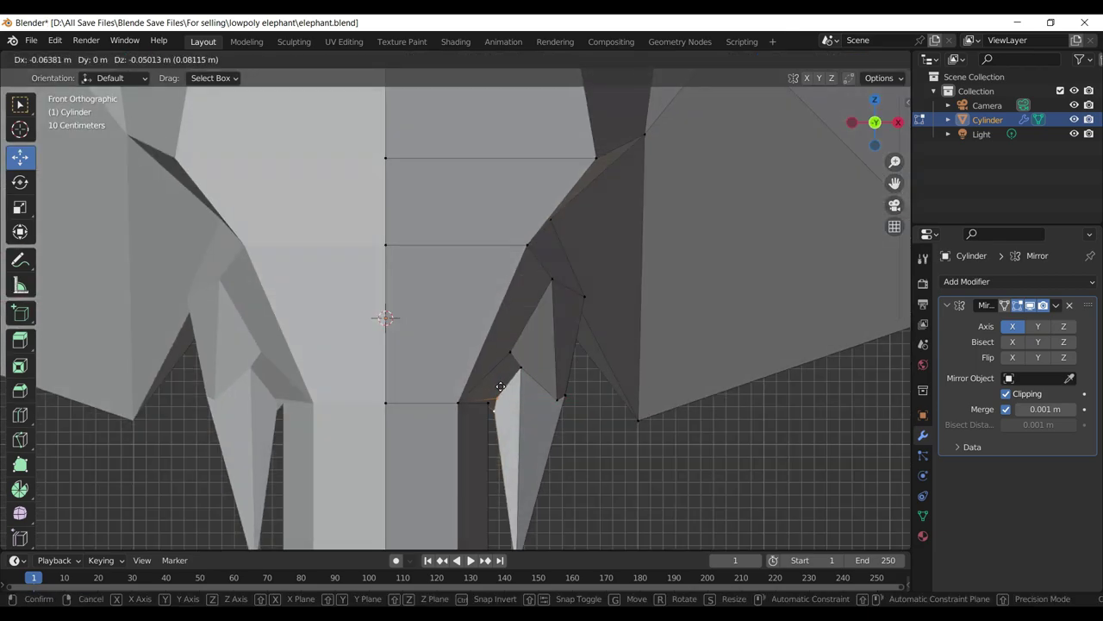
{"action": "left_click", "coordinate": [501, 390]}
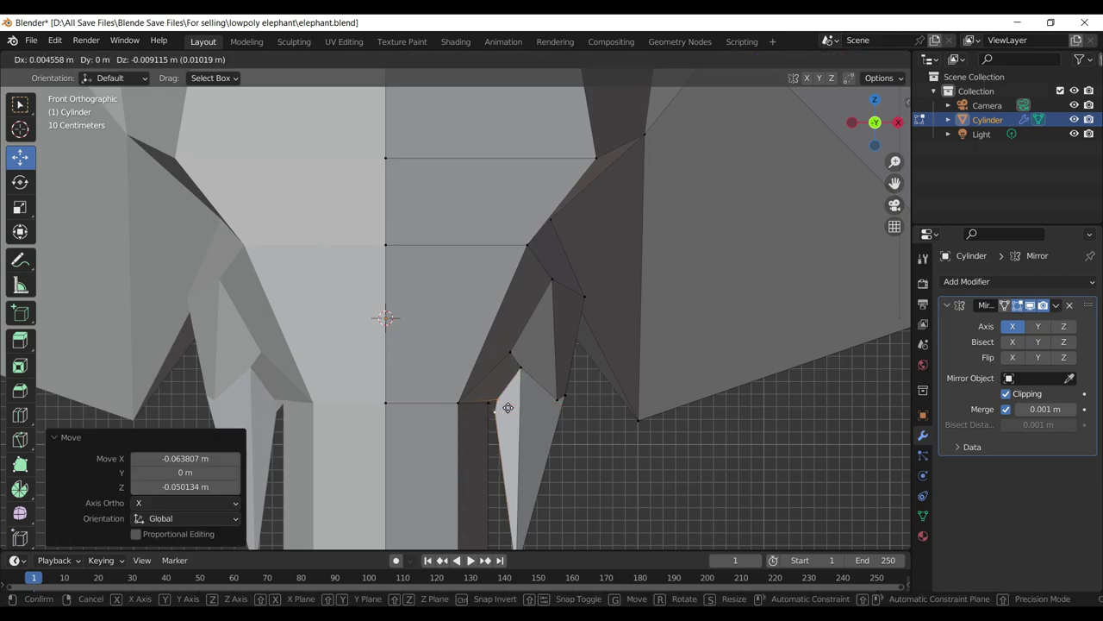
{"action": "key", "text": "ctrl+z"}
{"action": "key", "text": "g"}
{"action": "key", "text": "z"}
{"action": "left_click", "coordinate": [496, 404]}
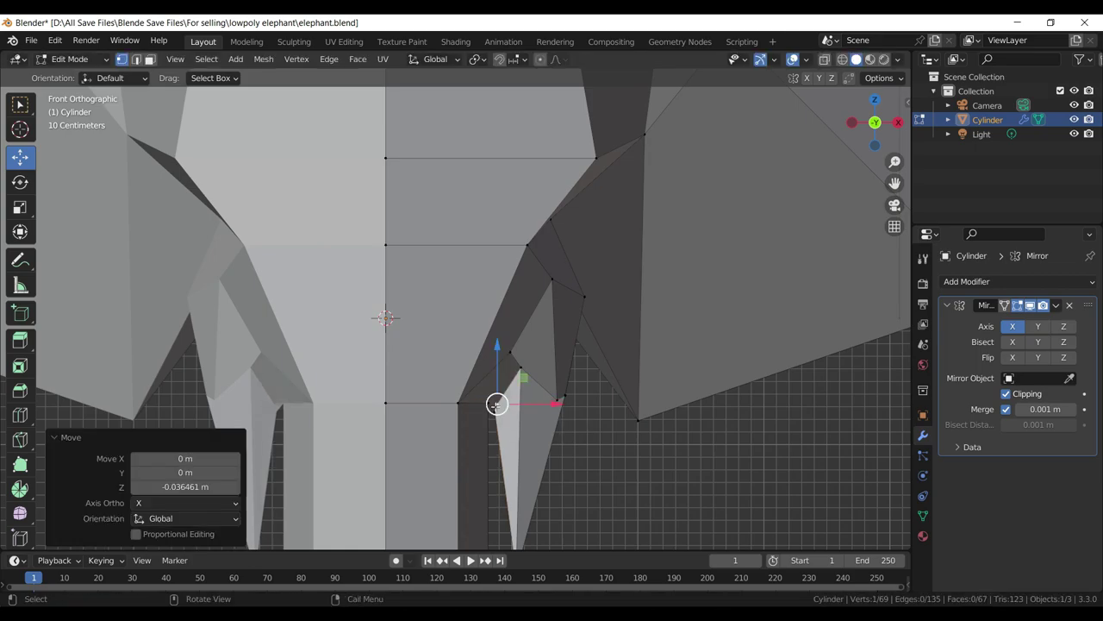
{"action": "left_click_drag", "start_coordinate": [584, 414], "coordinate": [503, 348]}
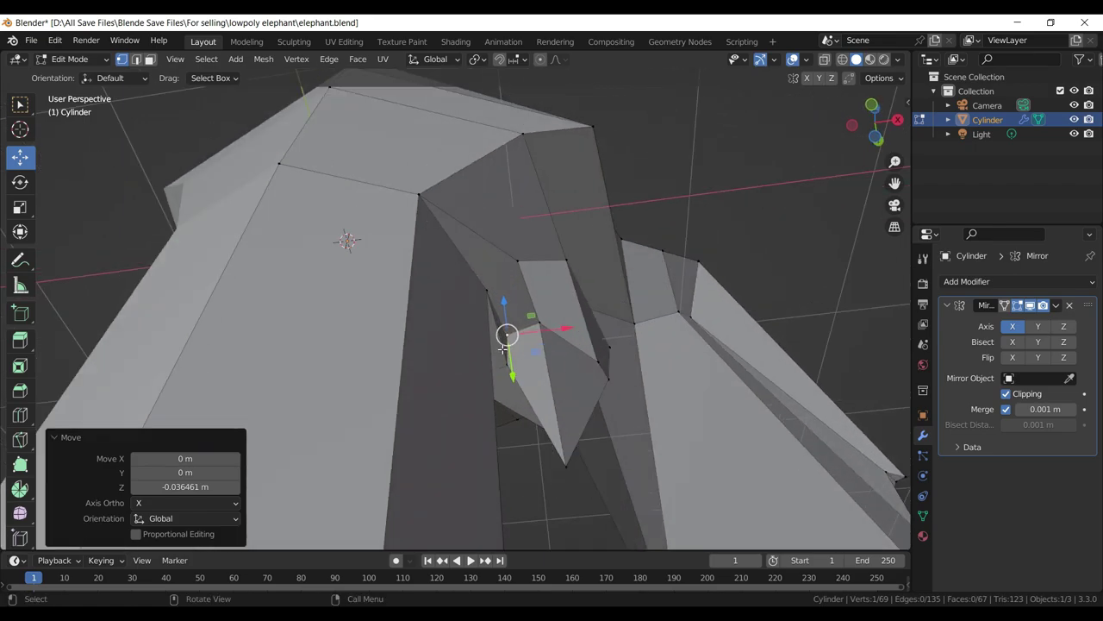
{"action": "key", "text": "s"}
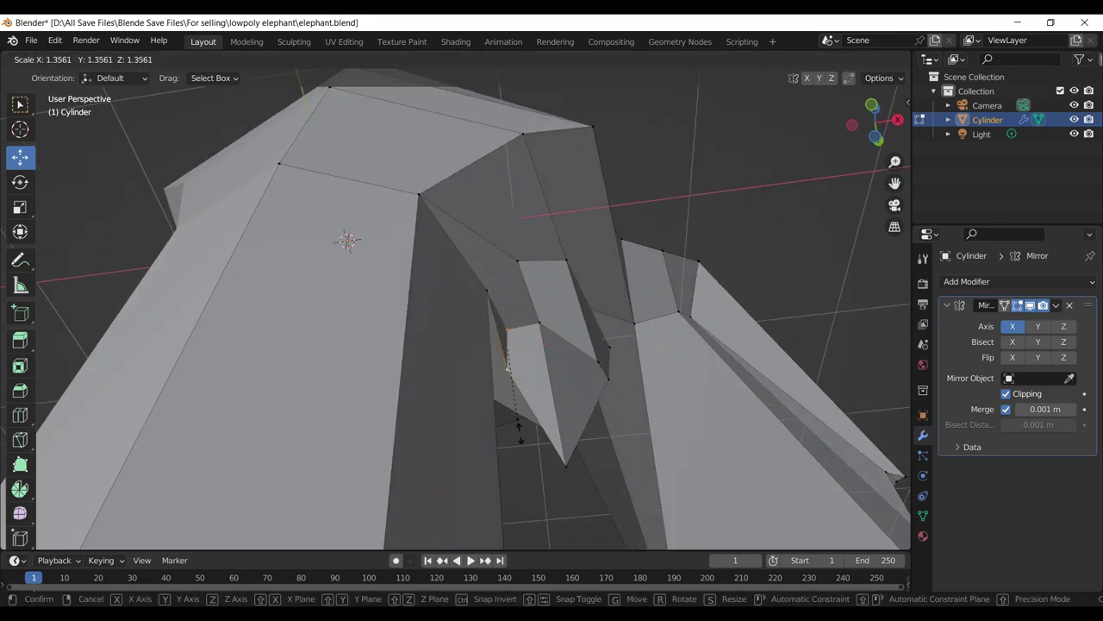
{"action": "left_click", "coordinate": [522, 435]}
{"action": "scroll", "scroll_direction": "up", "scroll_amount": 3}
{"action": "left_click_drag", "start_coordinate": [522, 435], "coordinate": [487, 312]}
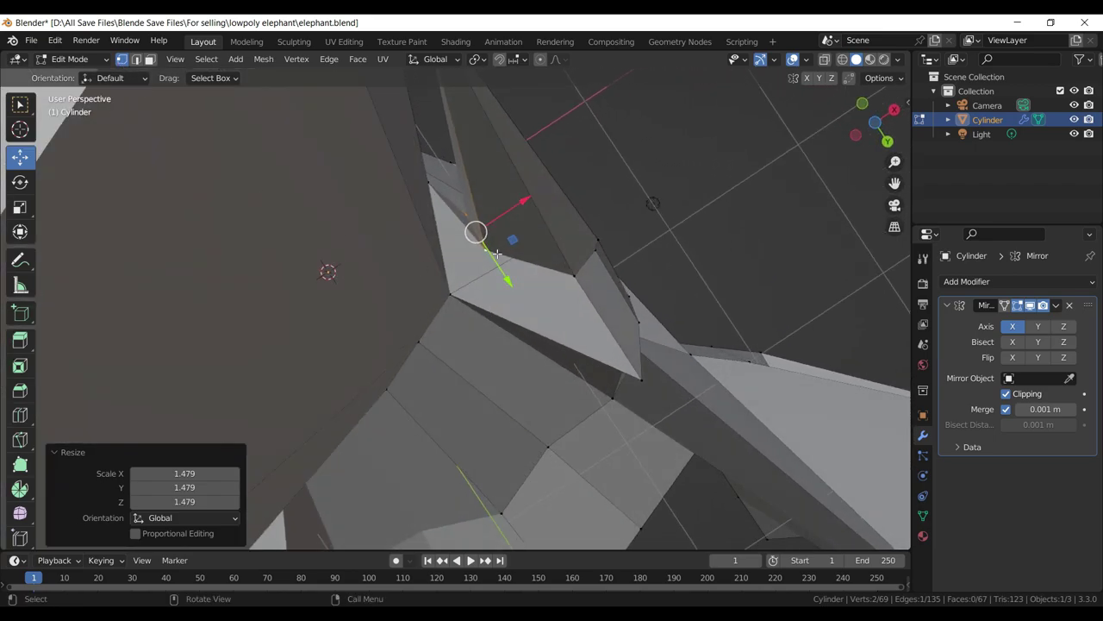
- Pick a hidden tusk vertex in X-ray and vertex-slide it toward the tusk base
{"action": "left_click", "coordinate": [841, 61]}
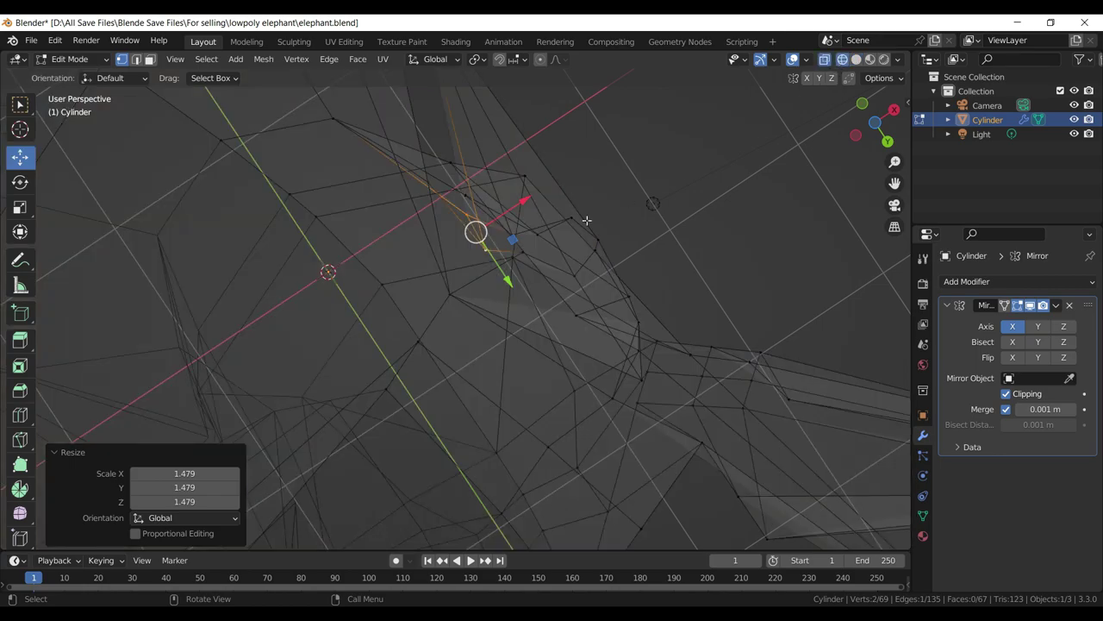
{"action": "left_click", "coordinate": [514, 266]}
{"action": "left_click", "coordinate": [856, 59]}
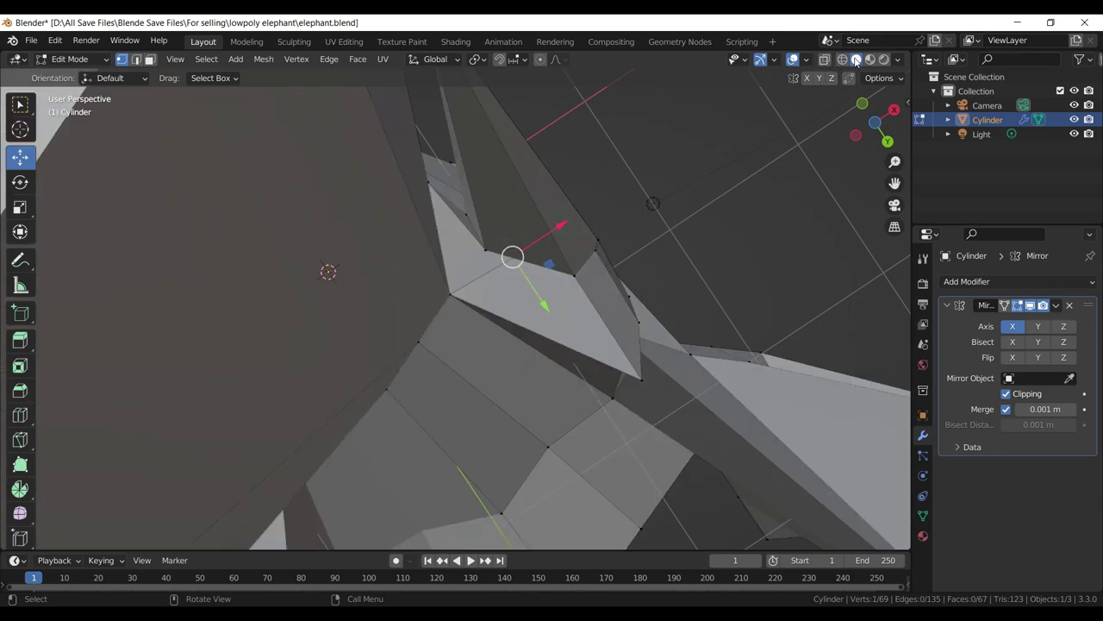
{"action": "key", "text": "shift+v"}
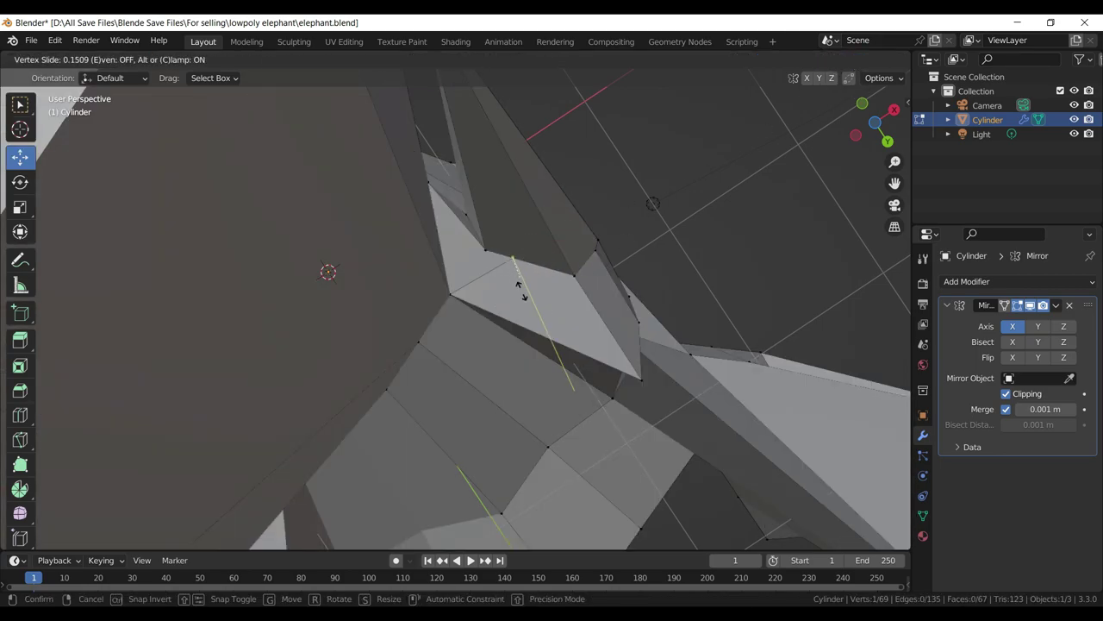
{"action": "right_click", "coordinate": [520, 291]}
{"action": "key", "text": "g"}
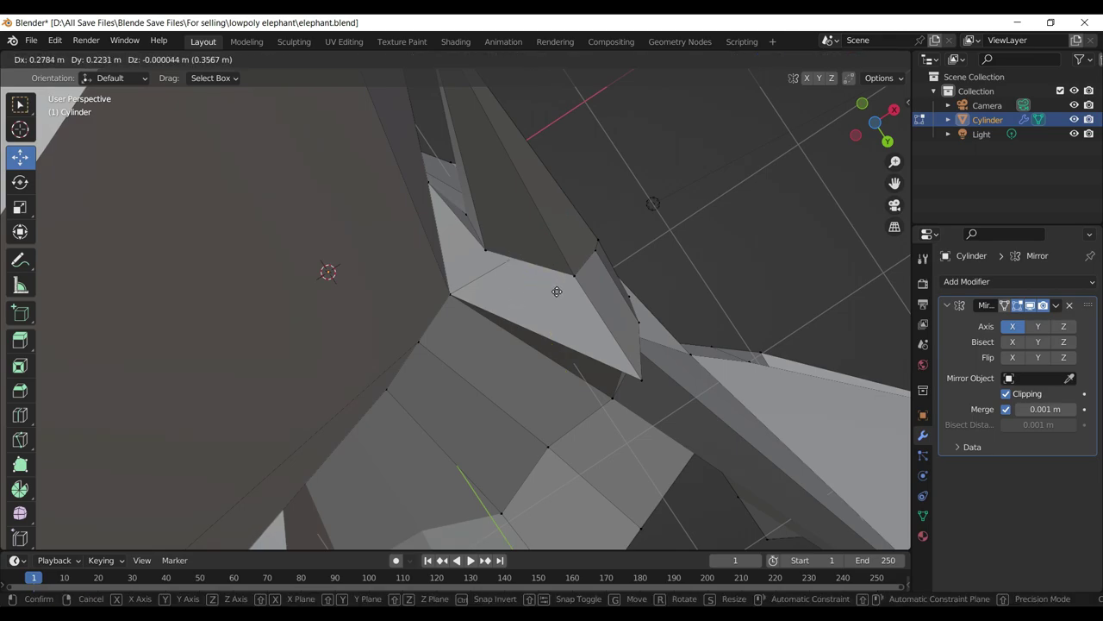
{"action": "right_click", "coordinate": [556, 292]}
{"action": "left_click", "coordinate": [842, 59]}
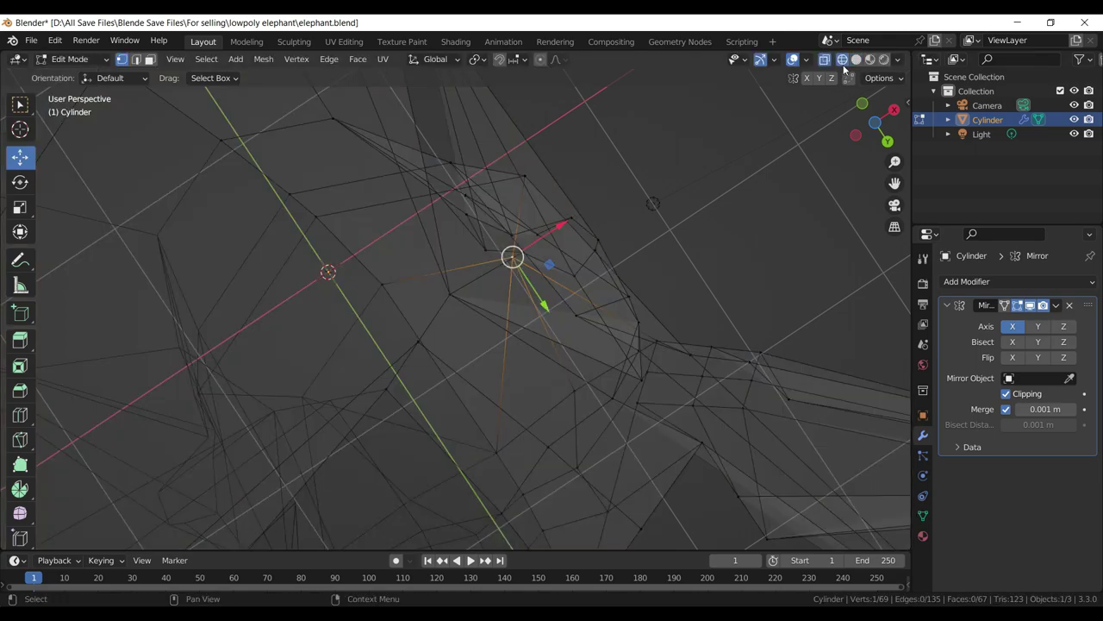
{"action": "left_click_drag", "start_coordinate": [595, 267], "coordinate": [562, 291]}
{"action": "key", "text": "ctrl+z"}
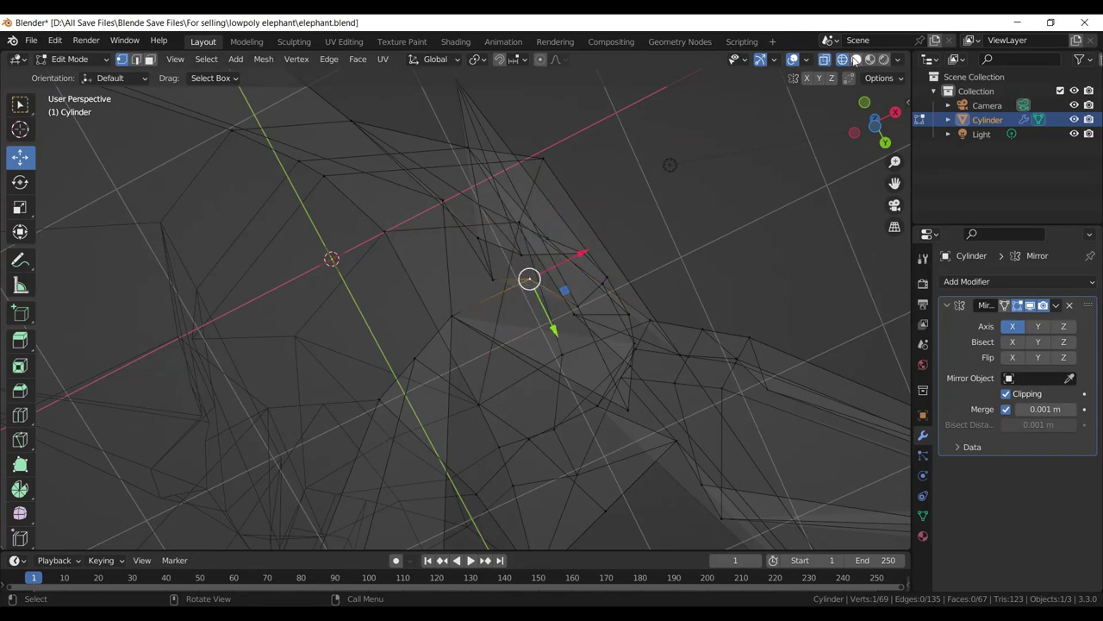
{"action": "left_click", "coordinate": [855, 59]}
{"action": "key", "text": "shift+v"}
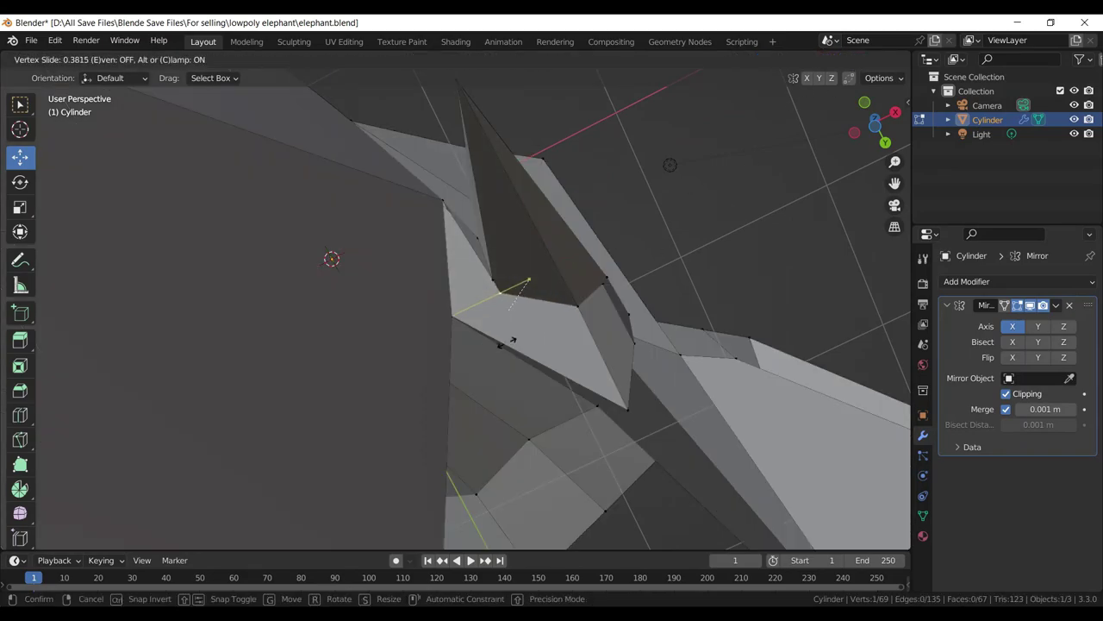
{"action": "left_click", "coordinate": [530, 348]}
{"action": "left_click_drag", "start_coordinate": [512, 285], "coordinate": [519, 296]}
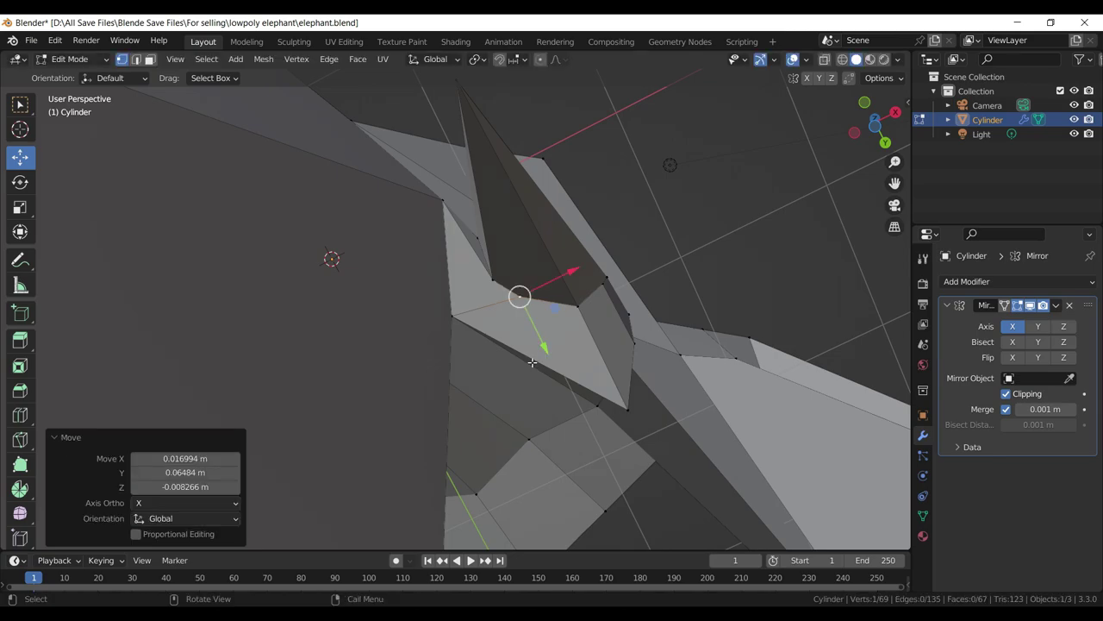
{"action": "left_click_drag", "start_coordinate": [534, 302], "coordinate": [519, 313]}
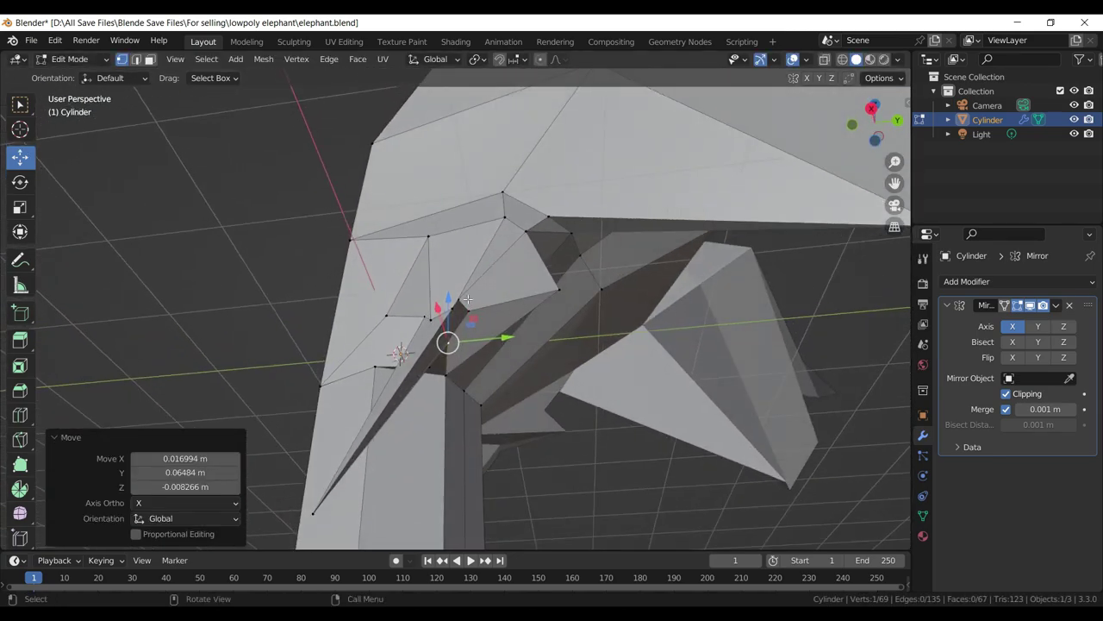
- Move a vertex near the trunk base and dissolve the extra edges beside it
{"action": "left_click", "coordinate": [466, 299]}
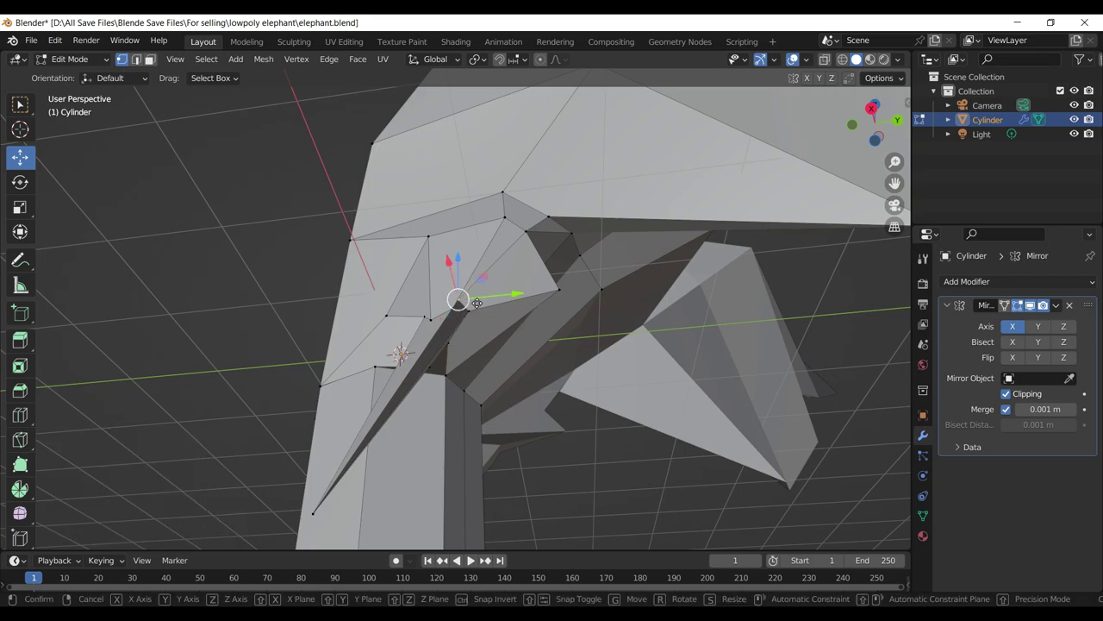
{"action": "key", "text": "g"}
{"action": "left_click", "coordinate": [520, 277]}
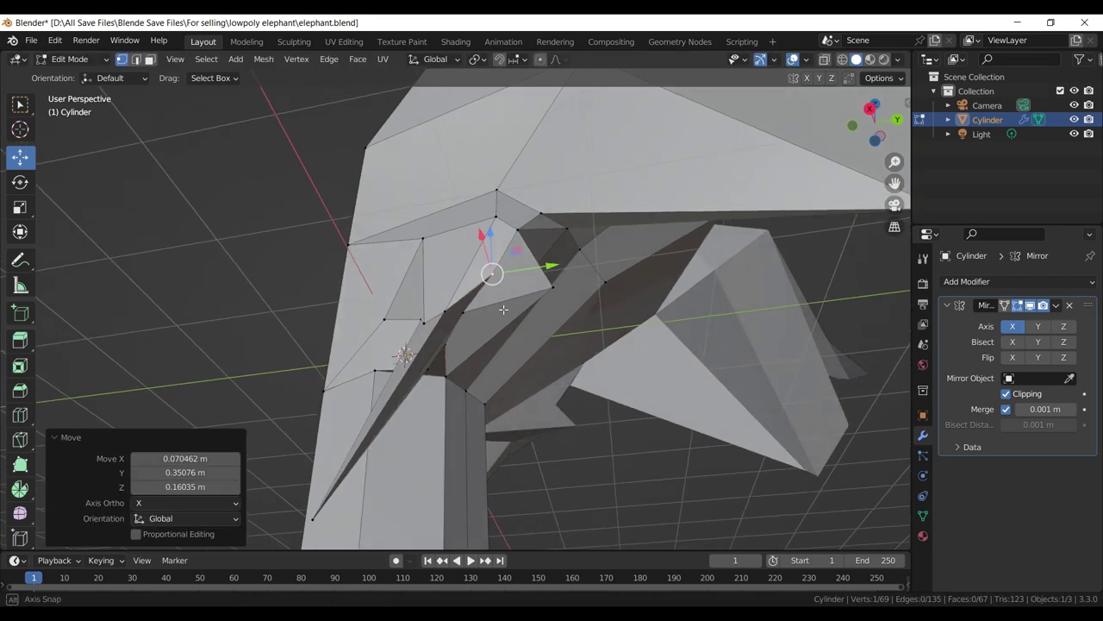
{"action": "left_click_drag", "start_coordinate": [509, 274], "coordinate": [499, 283]}
{"action": "left_click", "coordinate": [136, 60]}
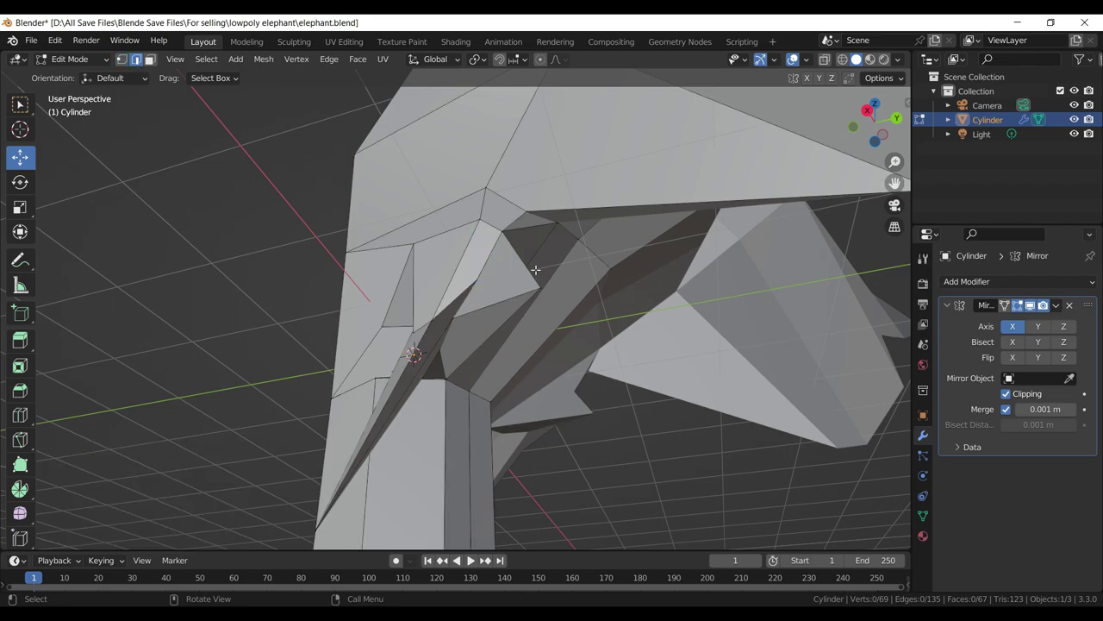
{"action": "key", "text": "x"}
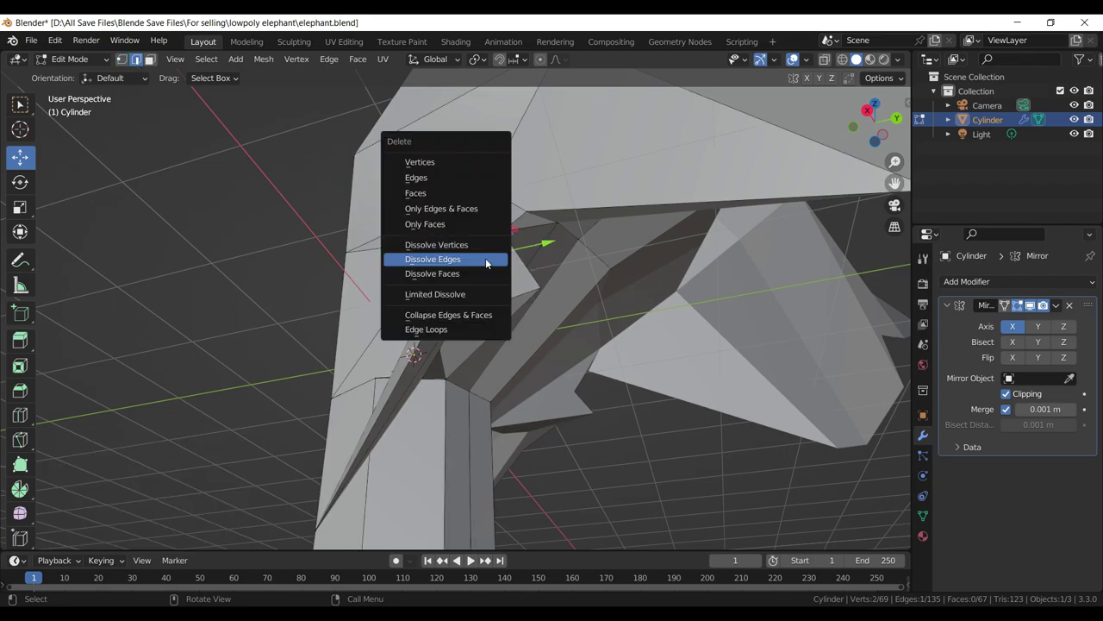
{"action": "left_click", "coordinate": [485, 257]}
{"action": "left_click_drag", "start_coordinate": [485, 258], "coordinate": [488, 301]}
- Connect the top and bottom vertices of the face with a new edge using J
{"action": "left_click", "coordinate": [466, 285]}
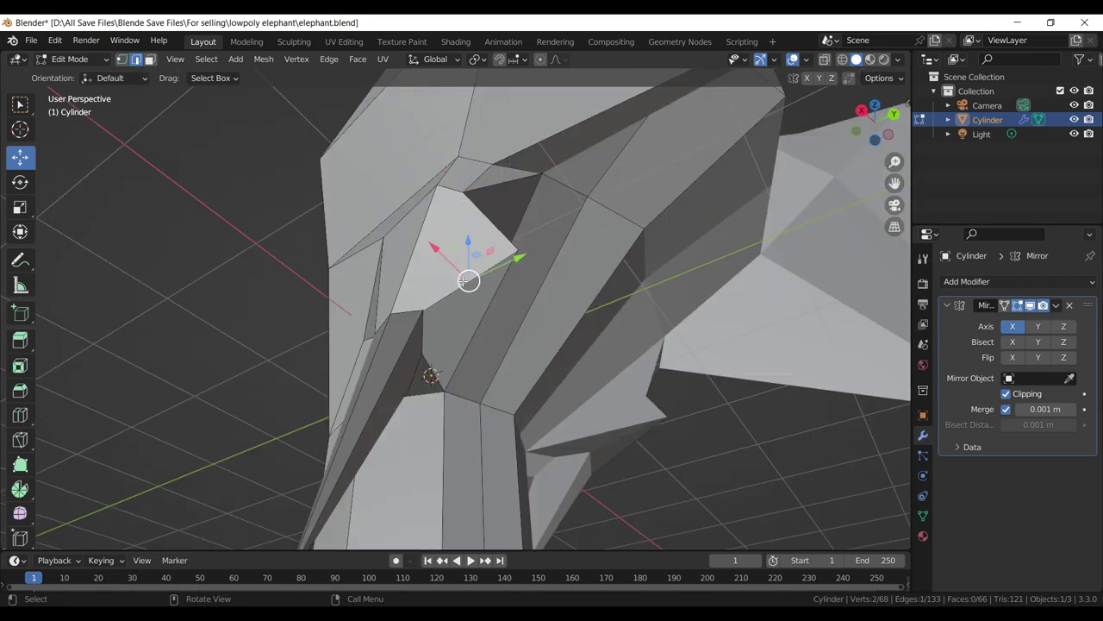
{"action": "key", "text": "x"}
{"action": "left_click", "coordinate": [463, 286]}
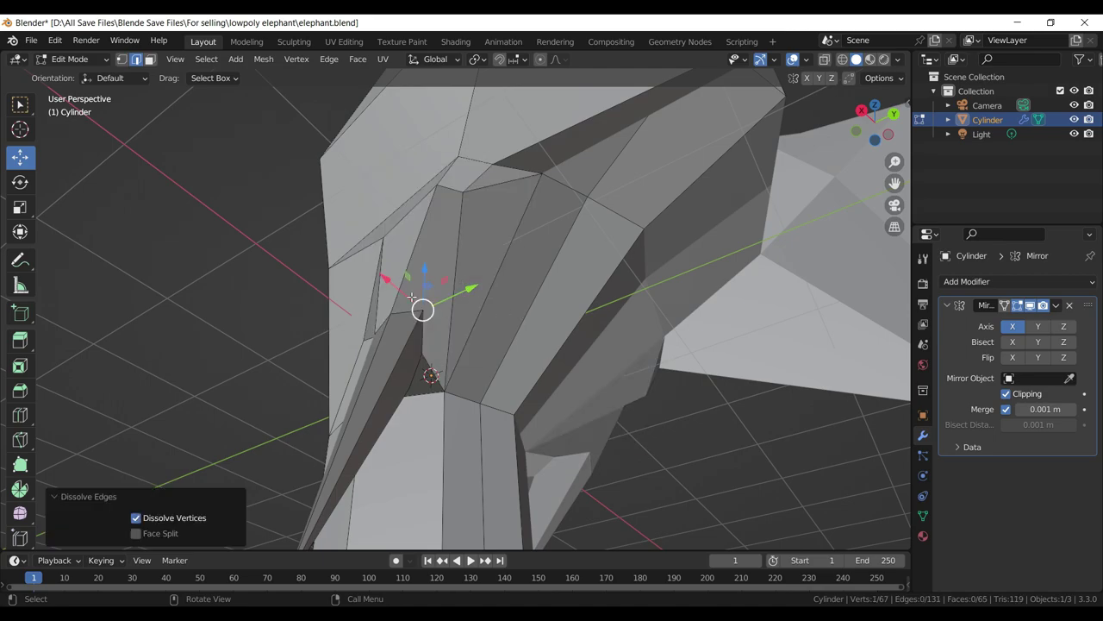
{"action": "key", "text": "ctrl+z"}
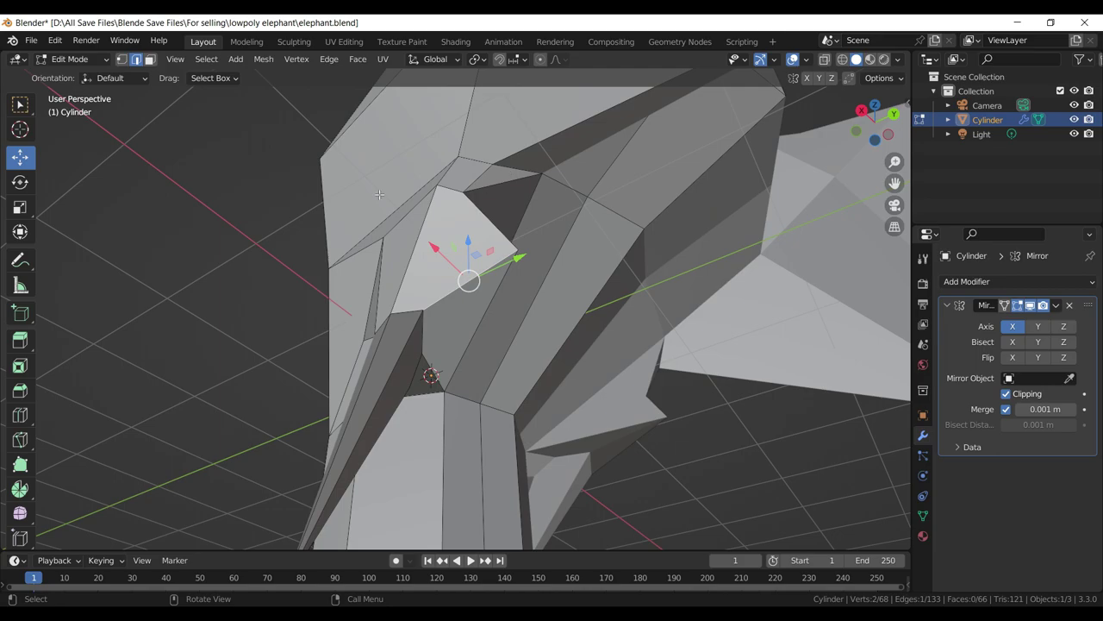
{"action": "left_click", "coordinate": [122, 60]}
{"action": "left_click", "coordinate": [465, 192]}
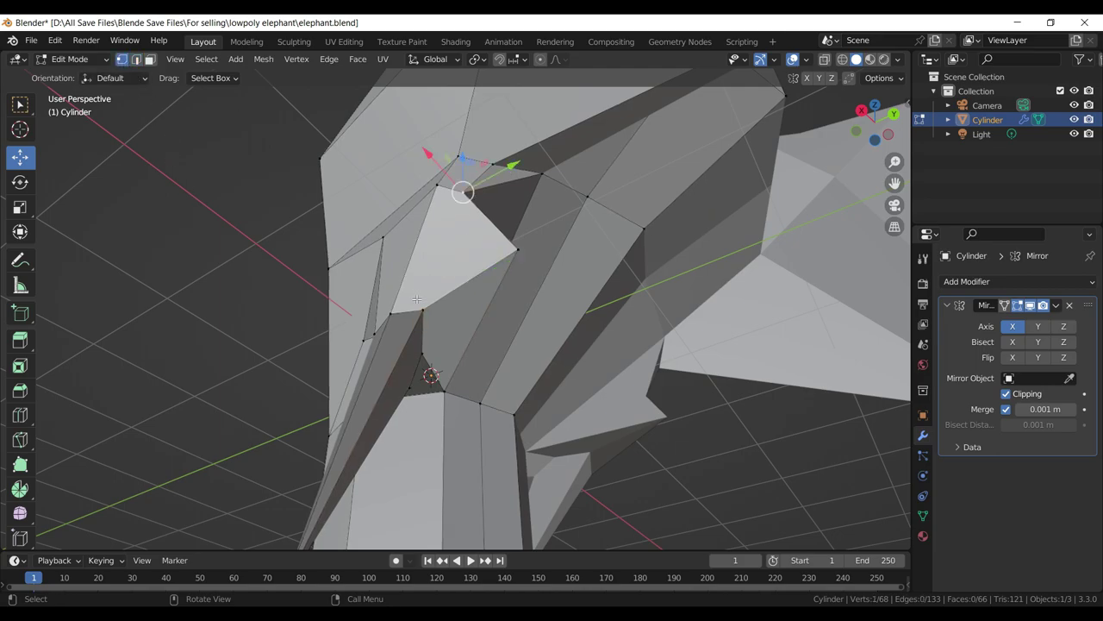
{"action": "left_click", "coordinate": [424, 316]}
{"action": "key", "text": "j"}
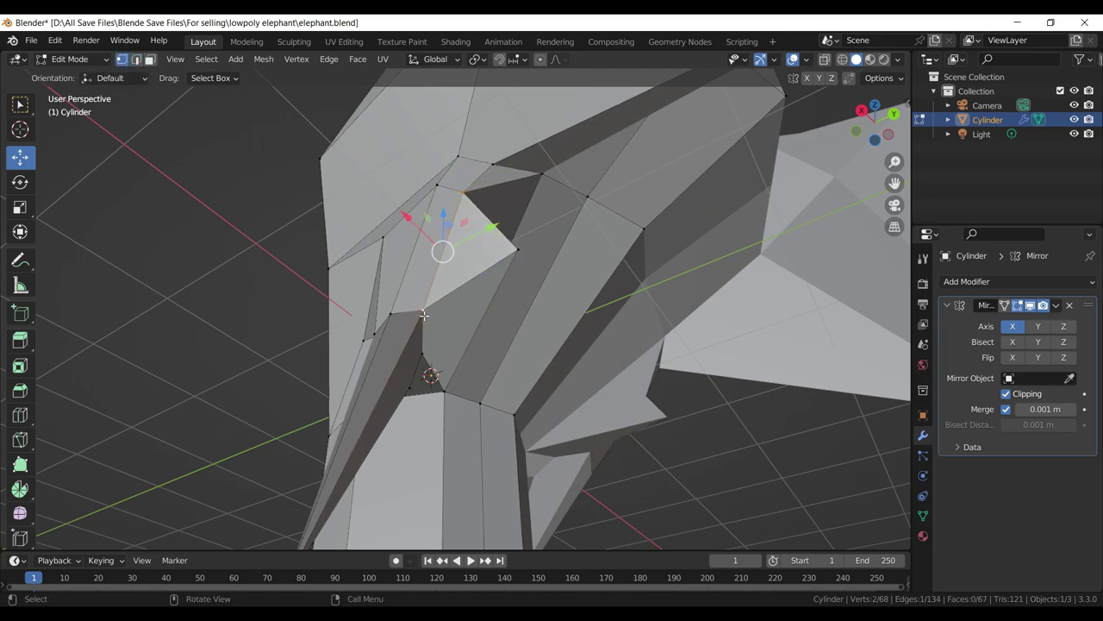
- Dissolve the remaining extra edges beside the tusk base into one face, leaving 65 faces
{"action": "left_click", "coordinate": [135, 61]}
{"action": "left_click_drag", "start_coordinate": [371, 259], "coordinate": [396, 253]}
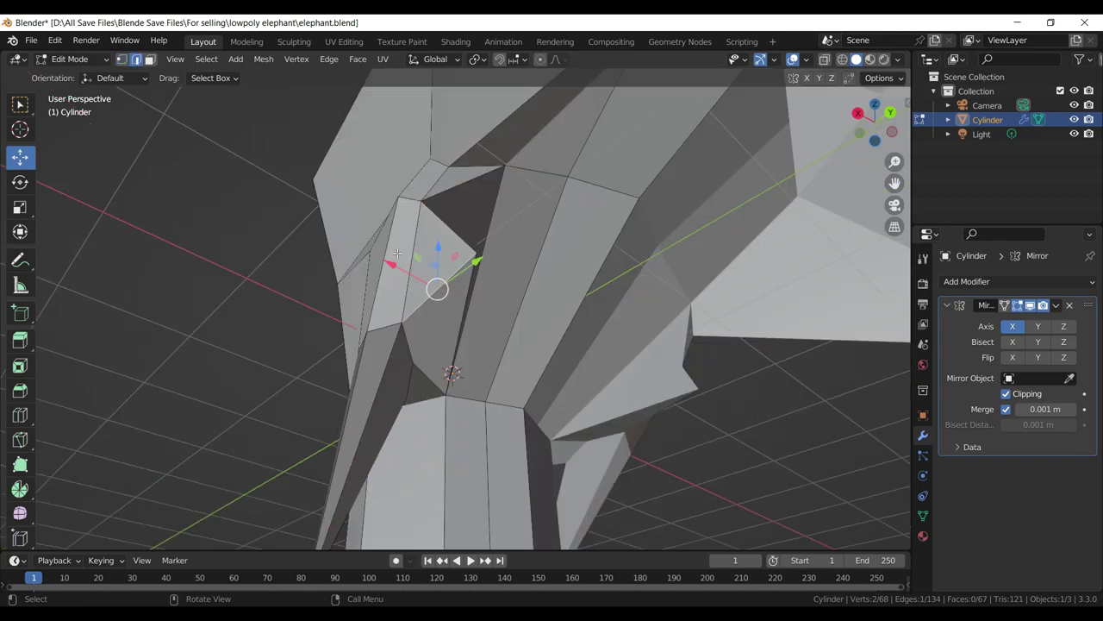
{"action": "left_click", "coordinate": [121, 61]}
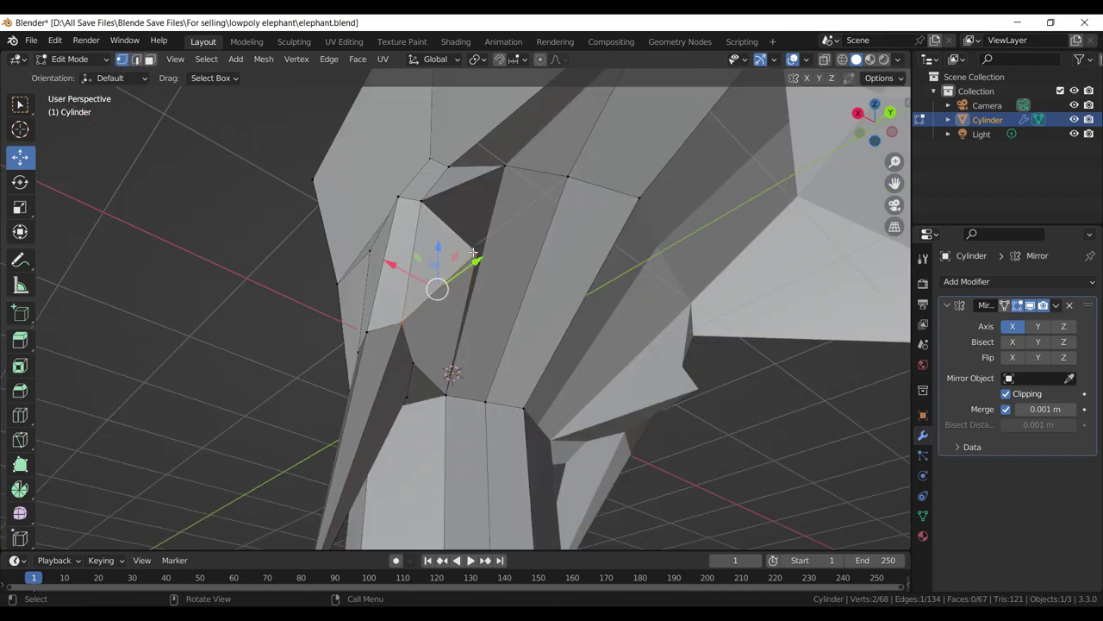
{"action": "left_click_drag", "start_coordinate": [473, 253], "coordinate": [441, 243]}
{"action": "left_click", "coordinate": [443, 240]}
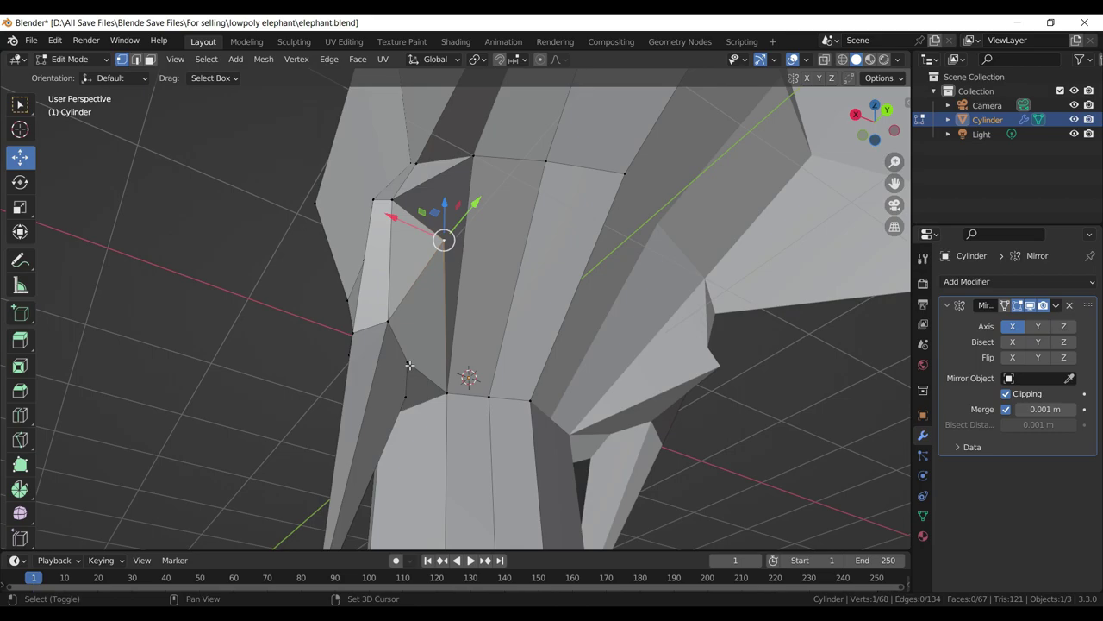
{"action": "left_click", "coordinate": [409, 365]}
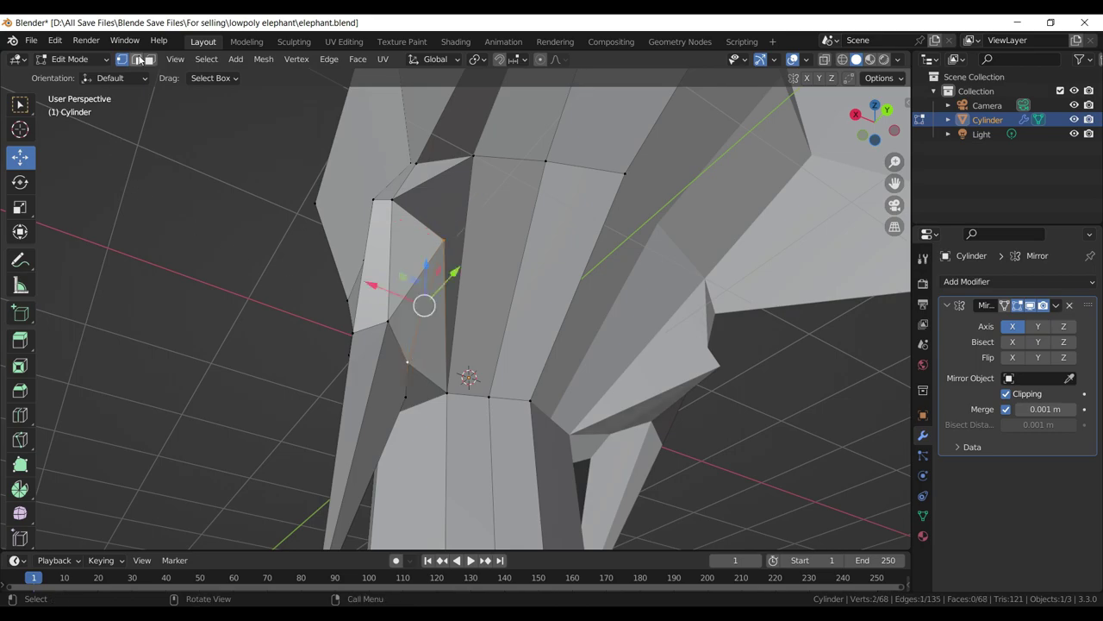
{"action": "left_click", "coordinate": [139, 61]}
{"action": "left_click_drag", "start_coordinate": [405, 258], "coordinate": [424, 246]}
{"action": "left_click", "coordinate": [421, 252]}
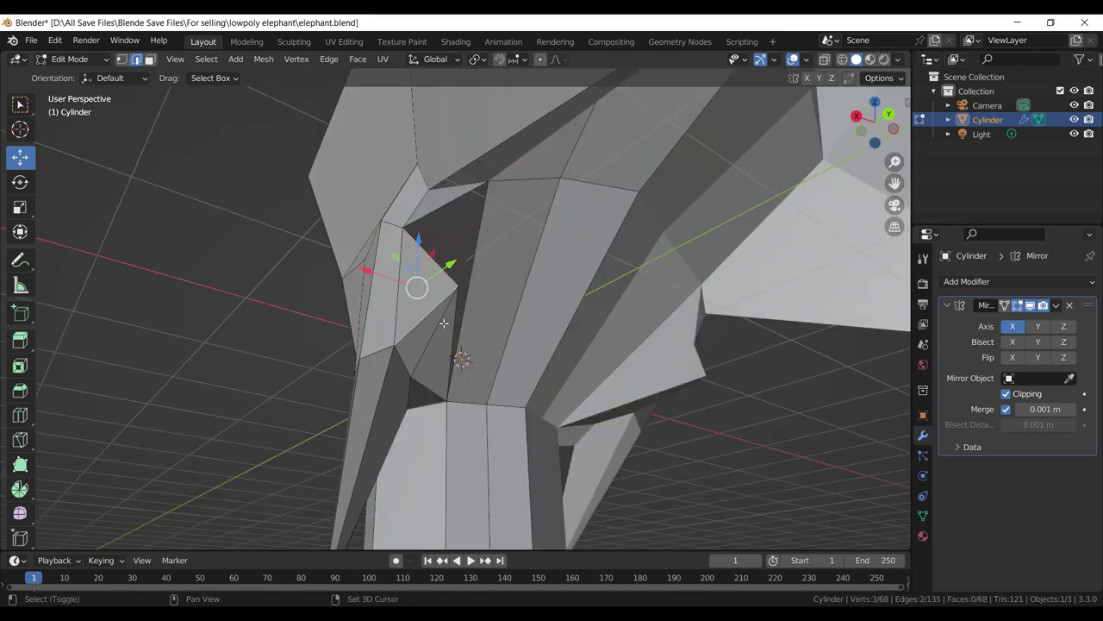
{"action": "left_click", "coordinate": [441, 327]}
{"action": "key", "text": "x"}
{"action": "left_click", "coordinate": [443, 328]}
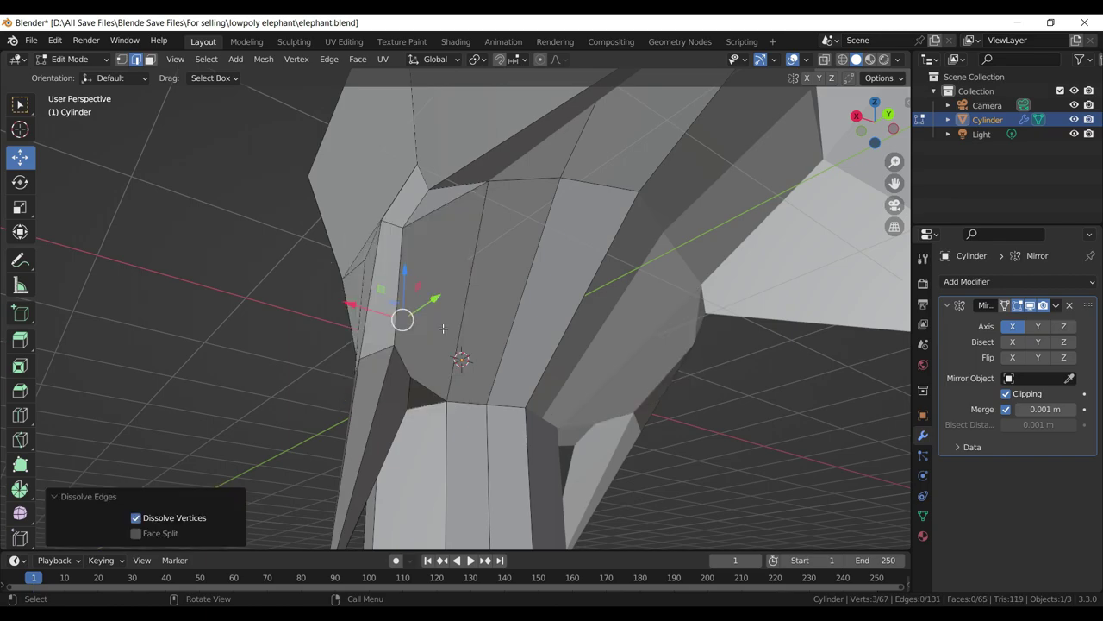
{"action": "left_click_drag", "start_coordinate": [432, 304], "coordinate": [490, 285]}
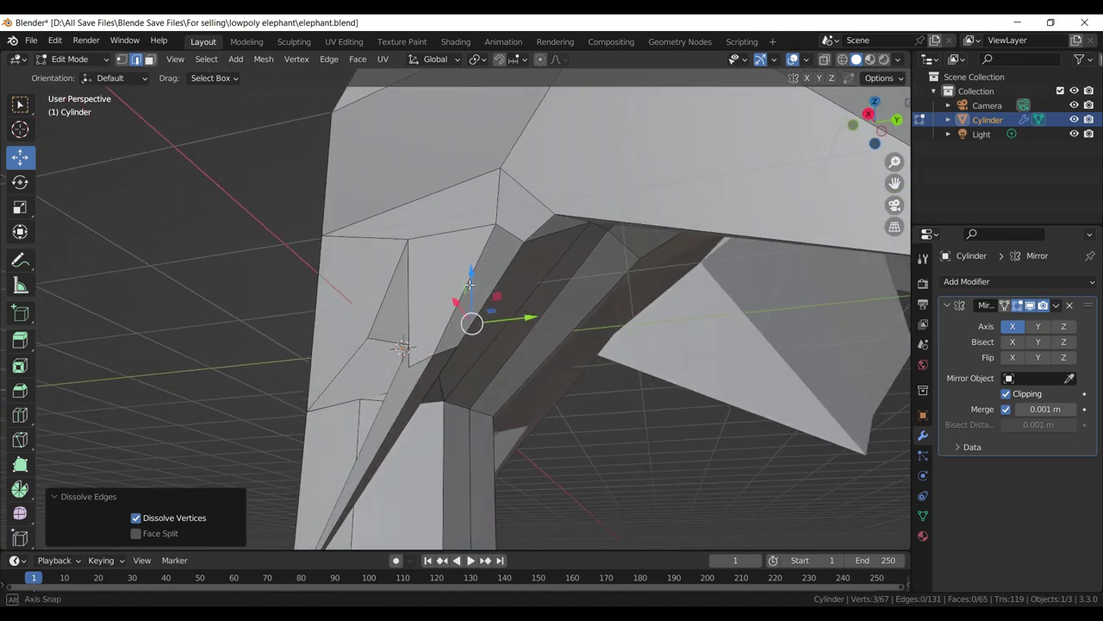
- Shift two vertices by the trunk base and ear junction along X, one by 0.079588 m
{"action": "left_click_drag", "start_coordinate": [429, 232], "coordinate": [568, 268]}
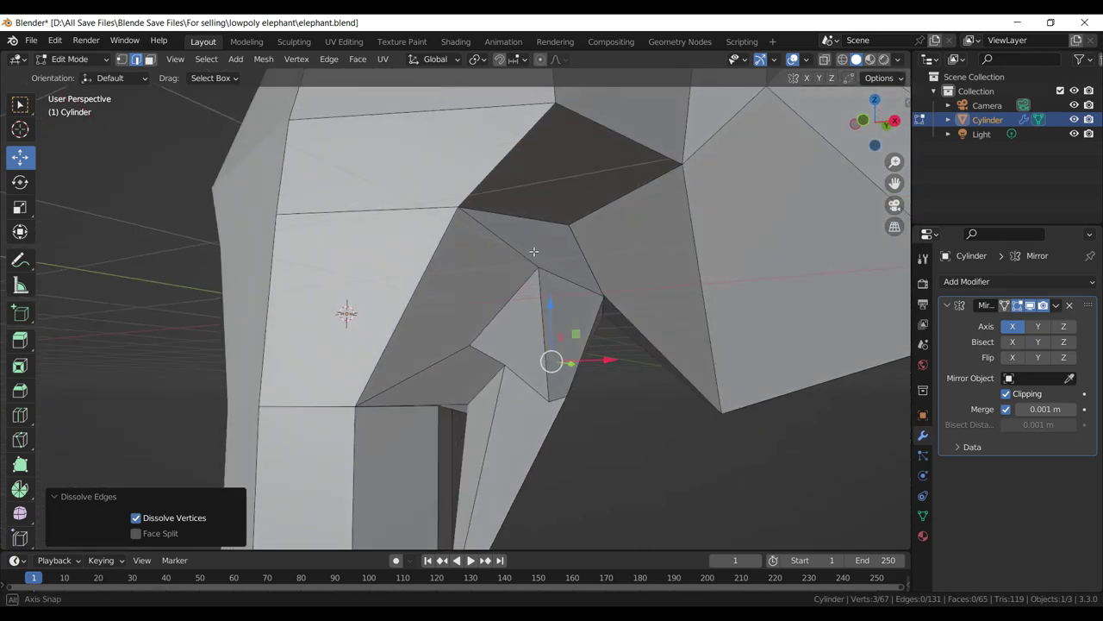
{"action": "left_click", "coordinate": [586, 297]}
{"action": "left_click_drag", "start_coordinate": [647, 299], "coordinate": [601, 279]}
{"action": "left_click", "coordinate": [553, 277]}
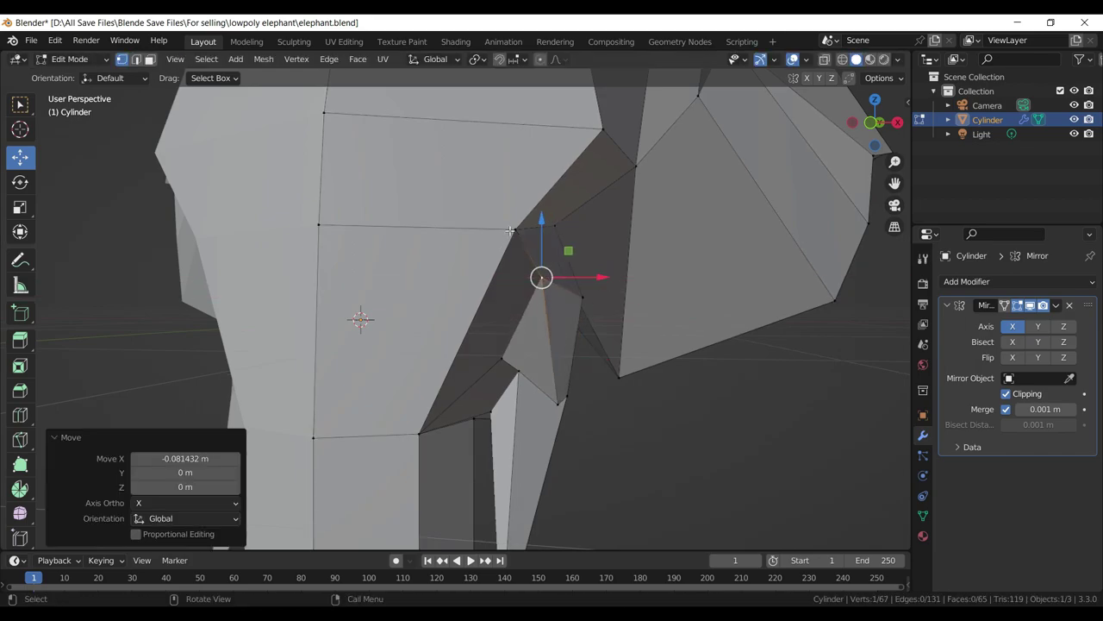
{"action": "left_click", "coordinate": [511, 230]}
{"action": "left_click_drag", "start_coordinate": [575, 229], "coordinate": [586, 227]}
{"action": "left_click_drag", "start_coordinate": [586, 266], "coordinate": [459, 327]}
- Vertex-slide the vertices at the trunk's edge and beside the tusk along their edges
{"action": "left_click", "coordinate": [473, 381]}
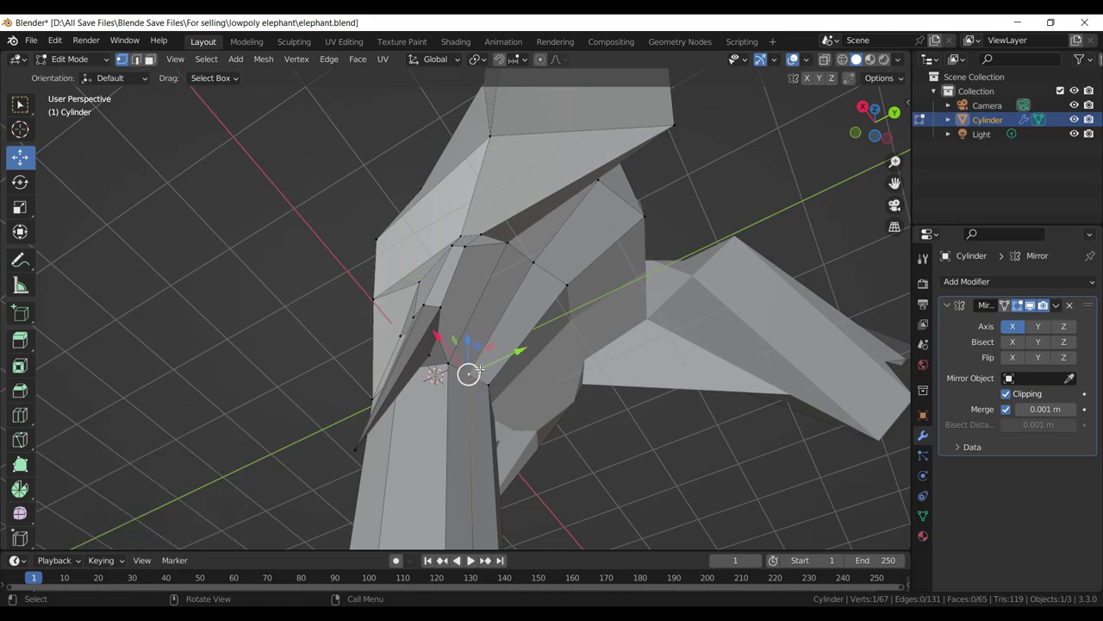
{"action": "left_click_drag", "start_coordinate": [473, 381], "coordinate": [479, 379]}
{"action": "key", "text": "shift+v"}
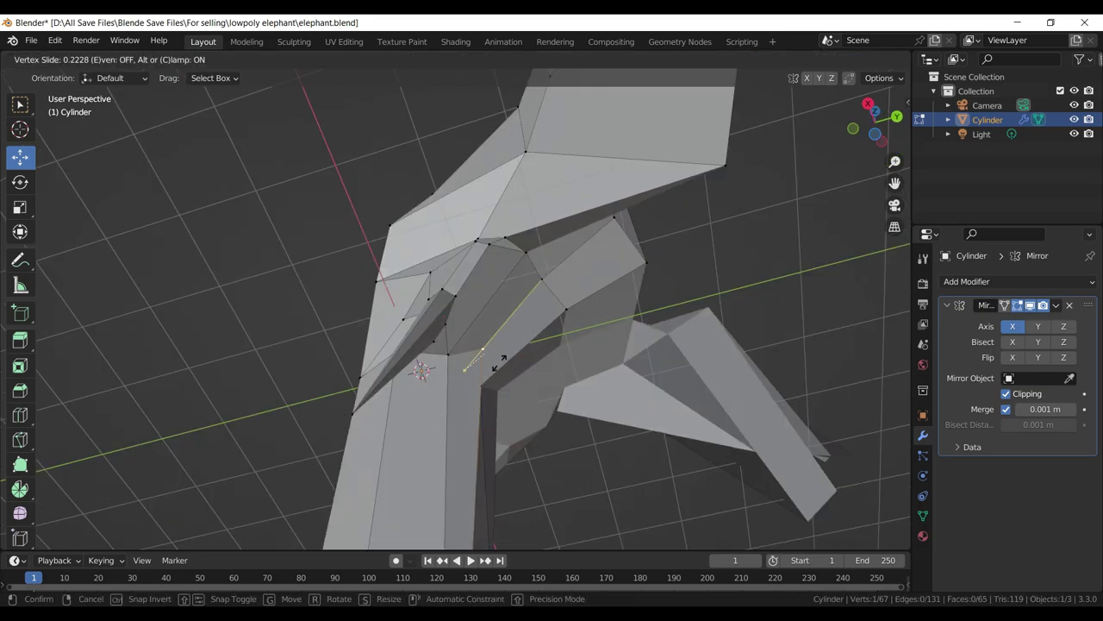
{"action": "left_click", "coordinate": [487, 372]}
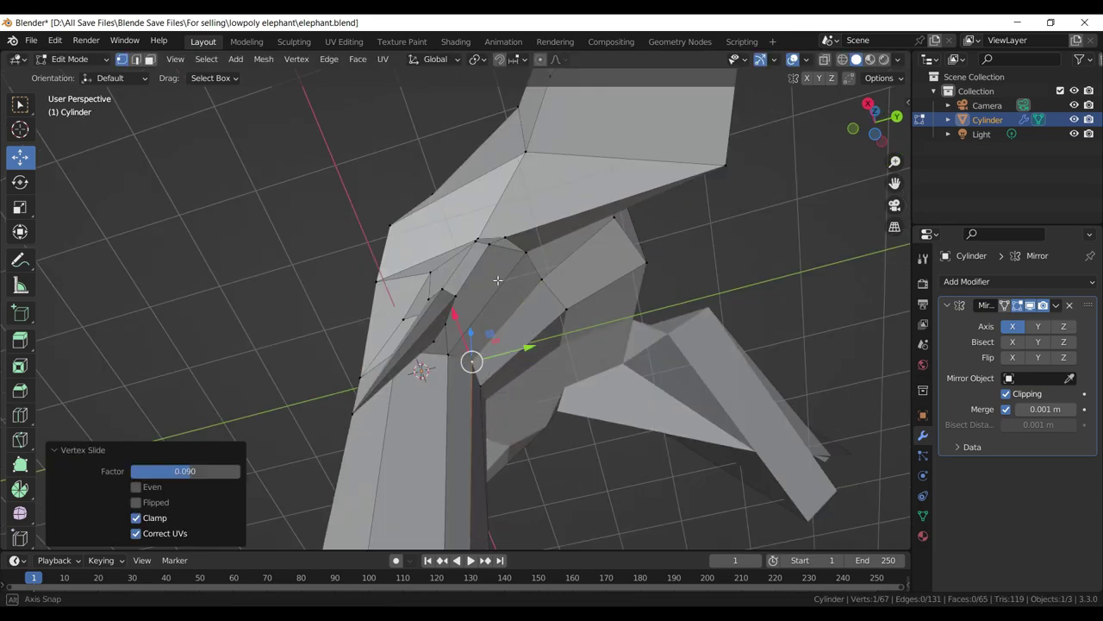
{"action": "left_click_drag", "start_coordinate": [487, 372], "coordinate": [514, 322]}
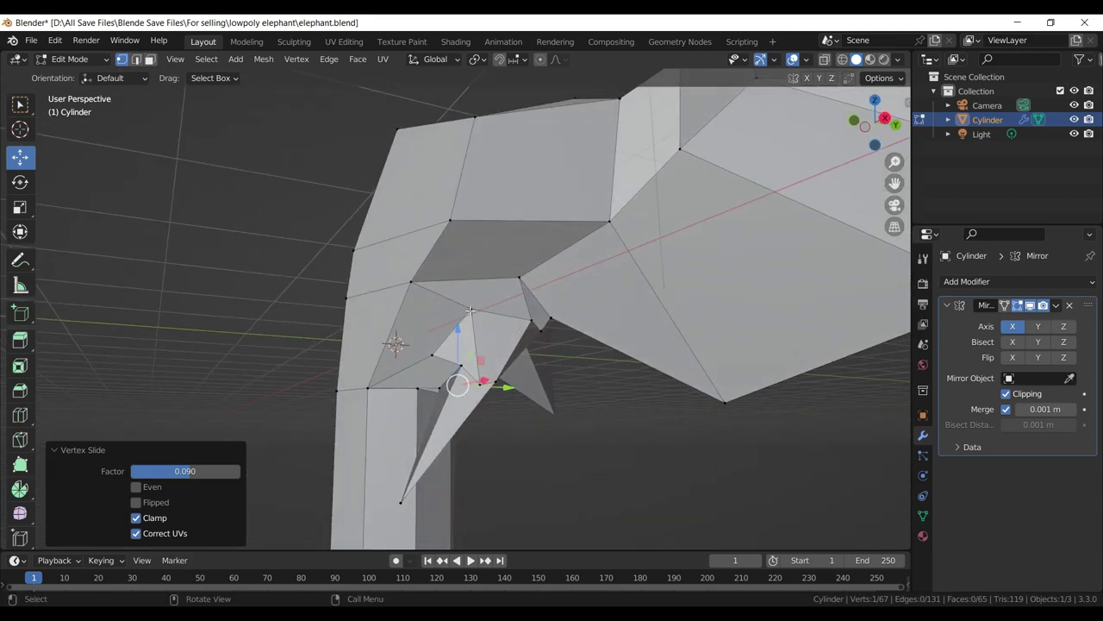
{"action": "left_click", "coordinate": [470, 310]}
{"action": "key", "text": "shift+v"}
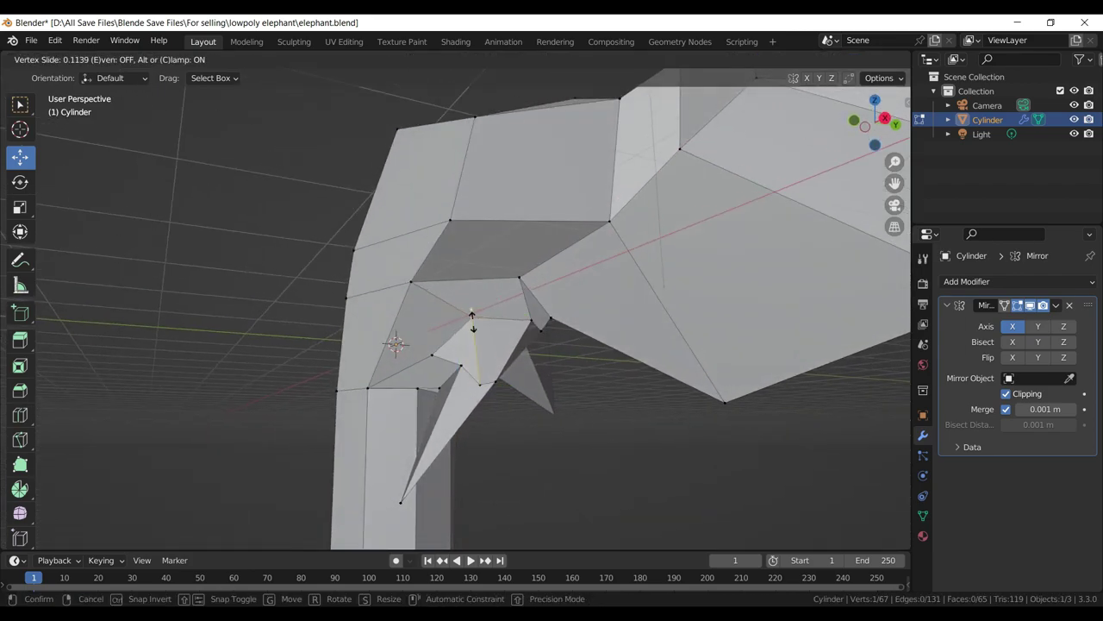
{"action": "left_click", "coordinate": [472, 317]}
{"action": "key", "text": "shift+v"}
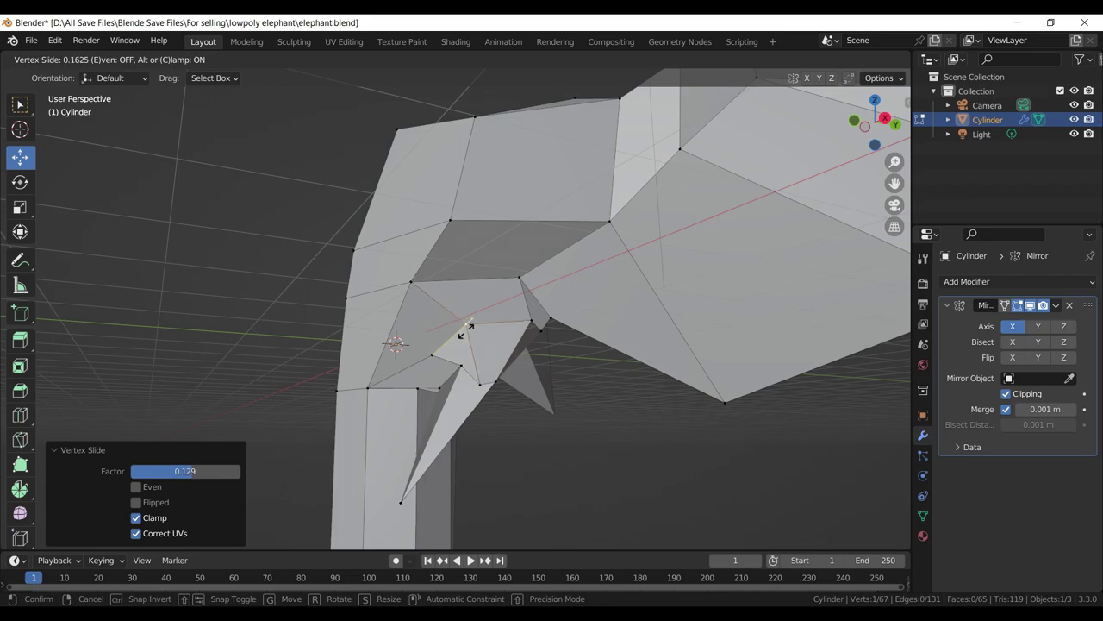
{"action": "left_click", "coordinate": [465, 328]}
- Repeatedly slide the vertex at the tusk's top, ending at slide factor 0.057
{"action": "left_click_drag", "start_coordinate": [515, 330], "coordinate": [487, 321]}
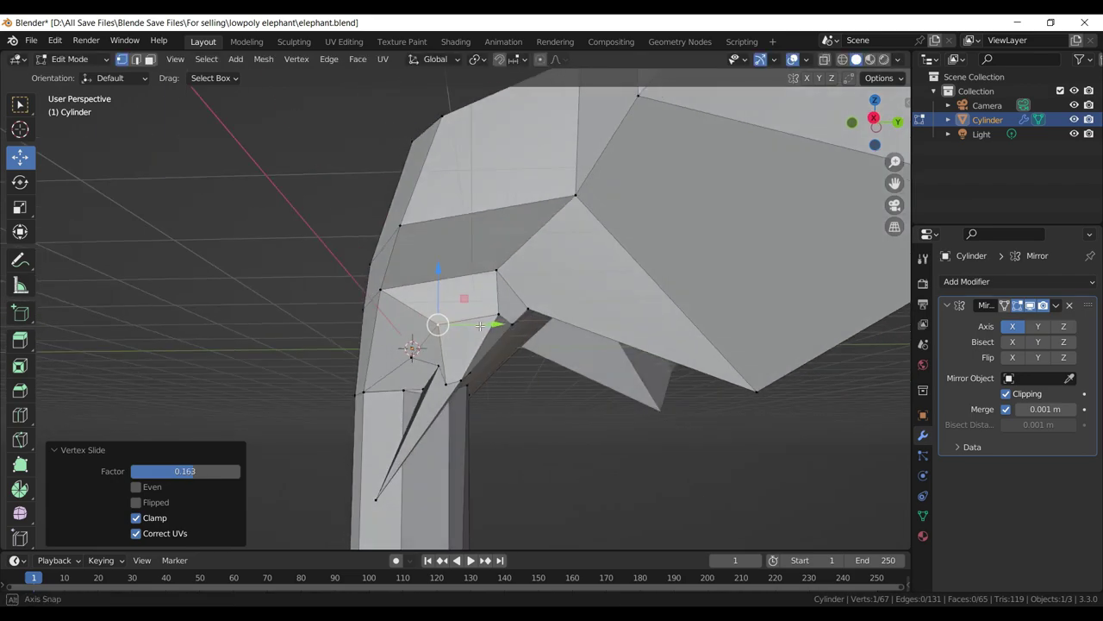
{"action": "left_click", "coordinate": [501, 319]}
{"action": "key", "text": "shift+v"}
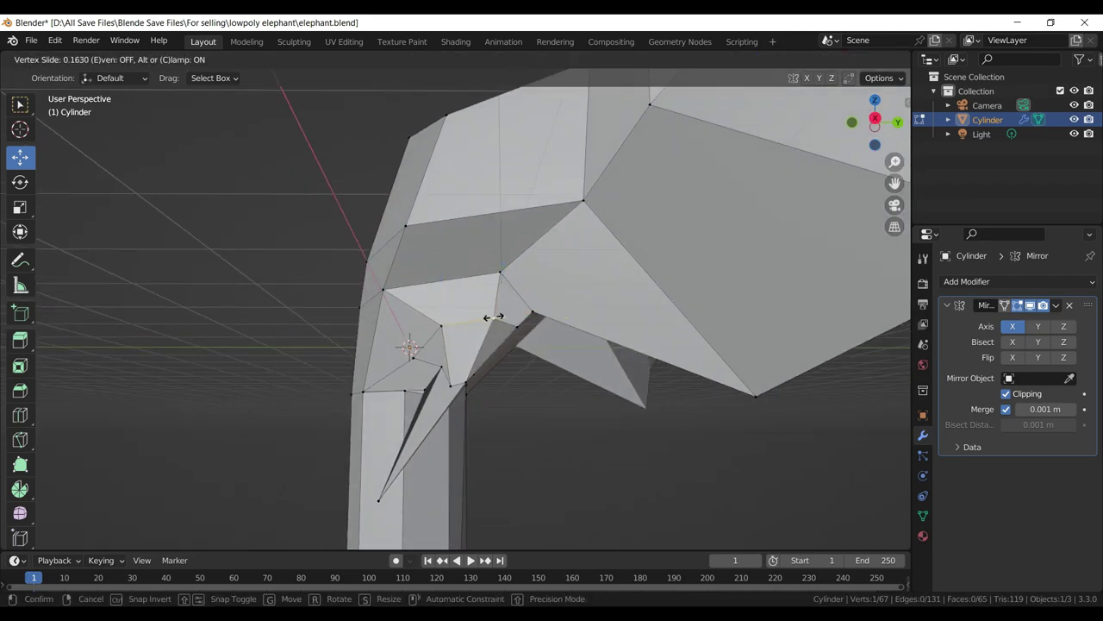
{"action": "left_click", "coordinate": [490, 310]}
{"action": "key", "text": "shift+v"}
{"action": "left_click", "coordinate": [494, 305]}
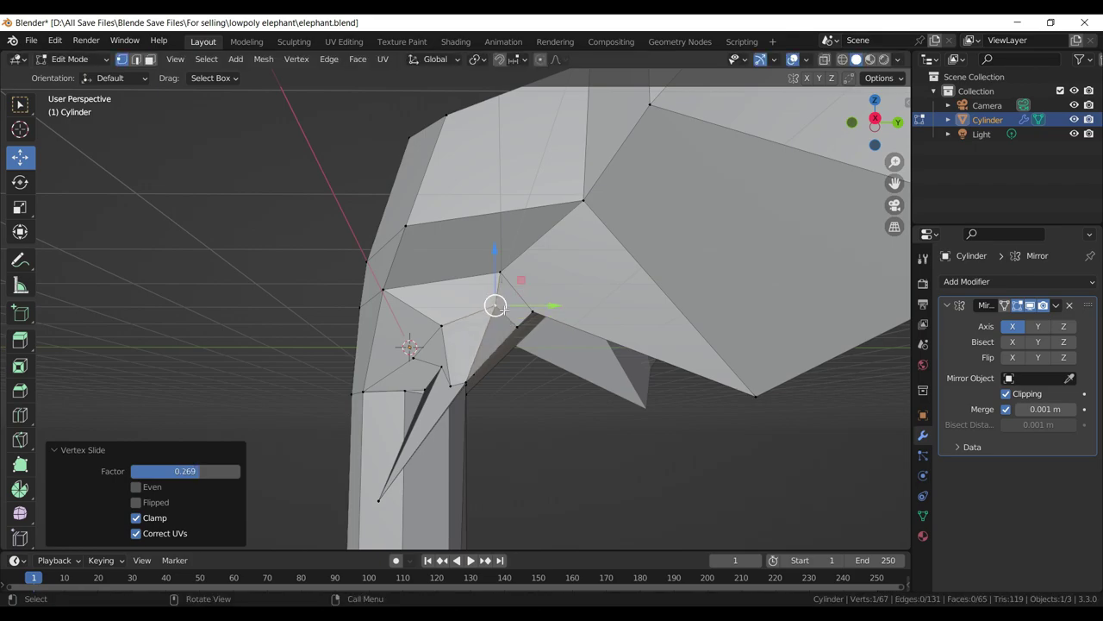
{"action": "key", "text": "shift+v"}
{"action": "left_click", "coordinate": [492, 305]}
{"action": "key", "text": "shift+v"}
{"action": "left_click", "coordinate": [489, 305]}
{"action": "left_click_drag", "start_coordinate": [478, 338], "coordinate": [498, 394]}
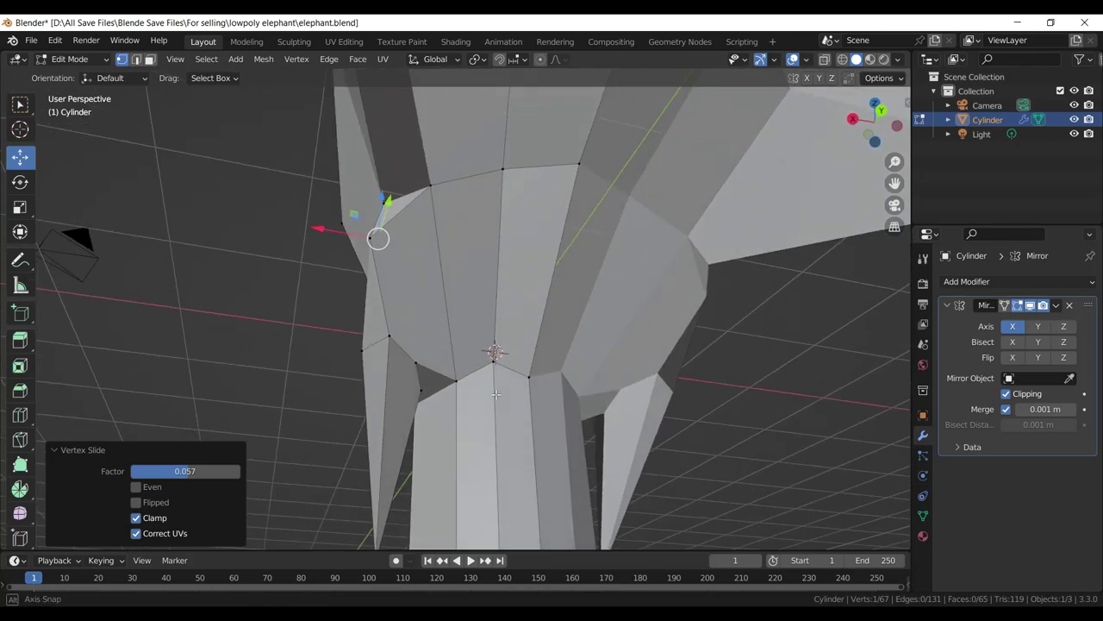
- Move a vertex at the trunk's top edge up and outward, and save elephant.blend
{"action": "left_click", "coordinate": [456, 383]}
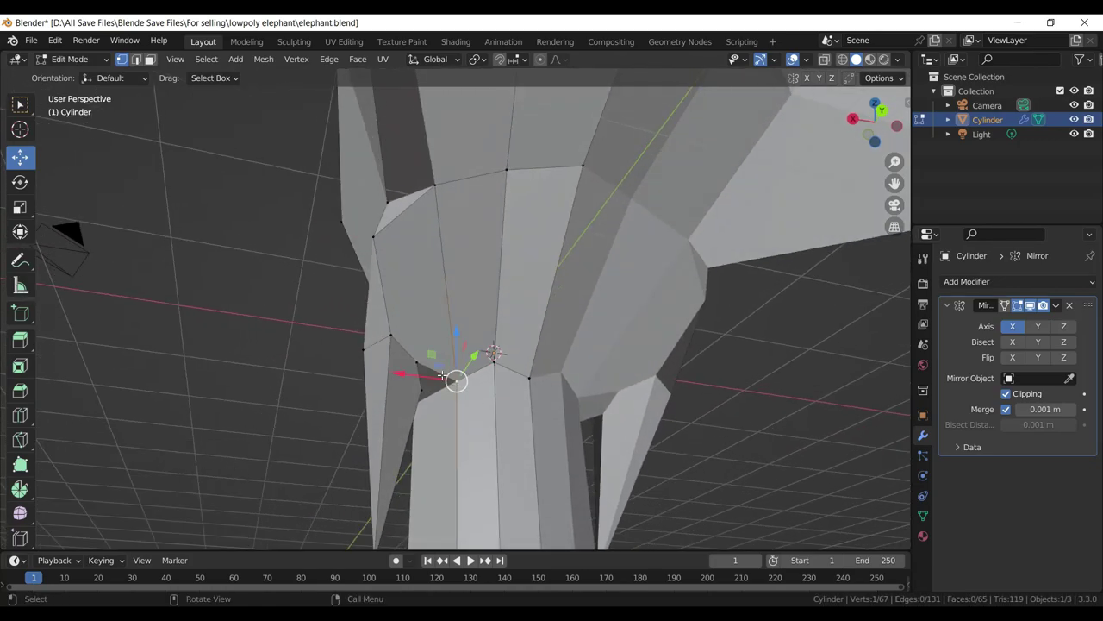
{"action": "left_click", "coordinate": [405, 332]}
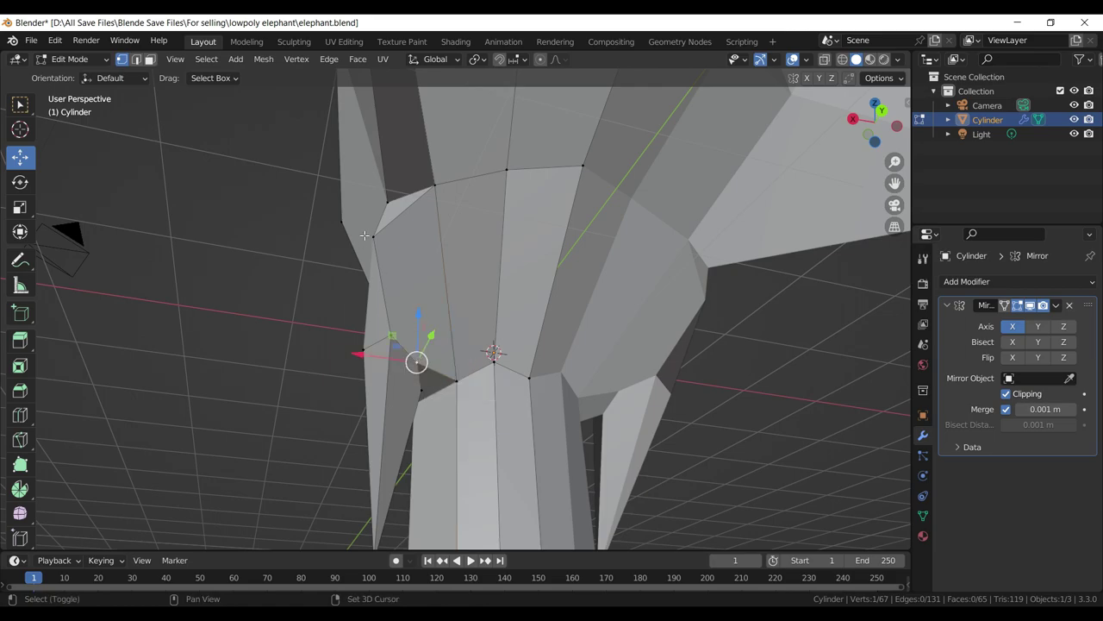
{"action": "left_click", "coordinate": [377, 236]}
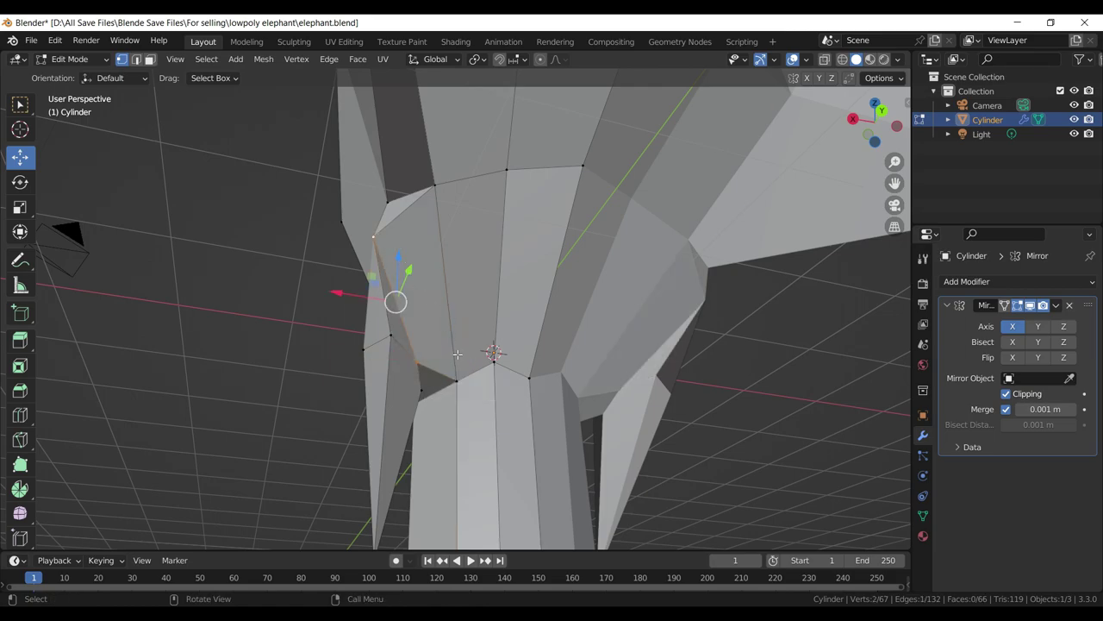
{"action": "left_click", "coordinate": [458, 380]}
{"action": "left_click", "coordinate": [373, 236]}
{"action": "left_click", "coordinate": [320, 349]}
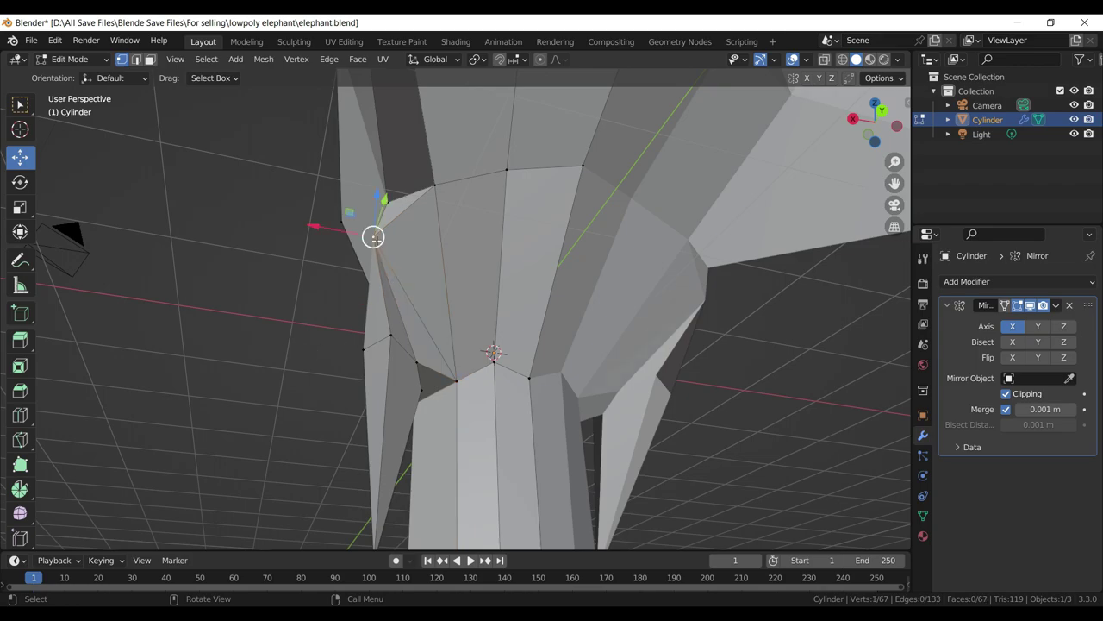
{"action": "left_click_drag", "start_coordinate": [376, 239], "coordinate": [413, 244]}
{"action": "key", "text": "ctrl+s"}
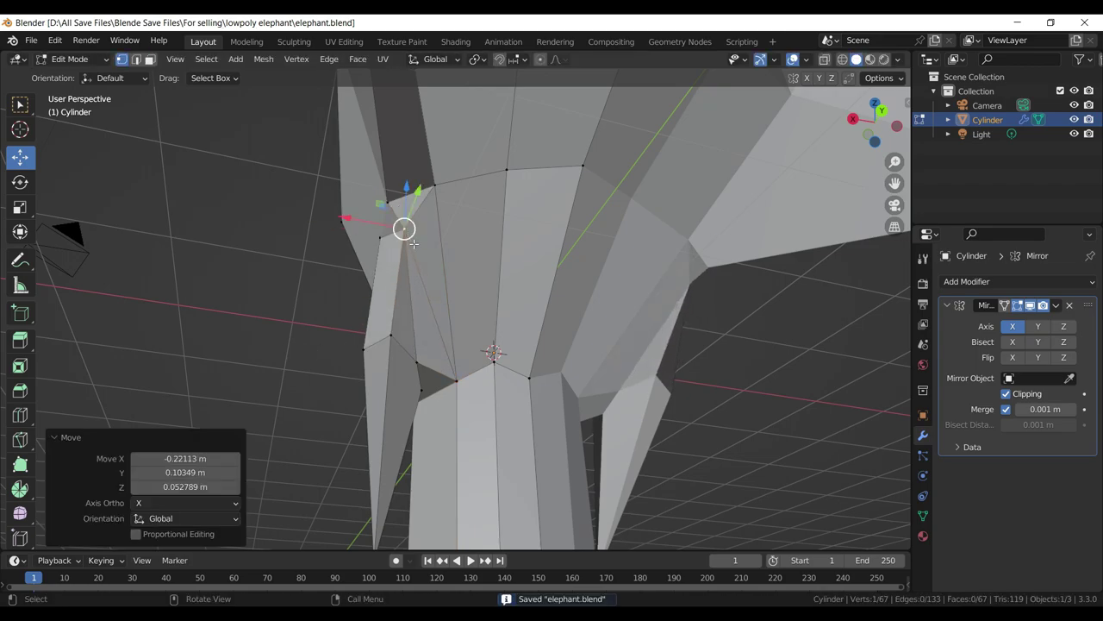
{"action": "left_click_drag", "start_coordinate": [413, 244], "coordinate": [526, 386]}
{"action": "key", "text": "ctrl+s"}
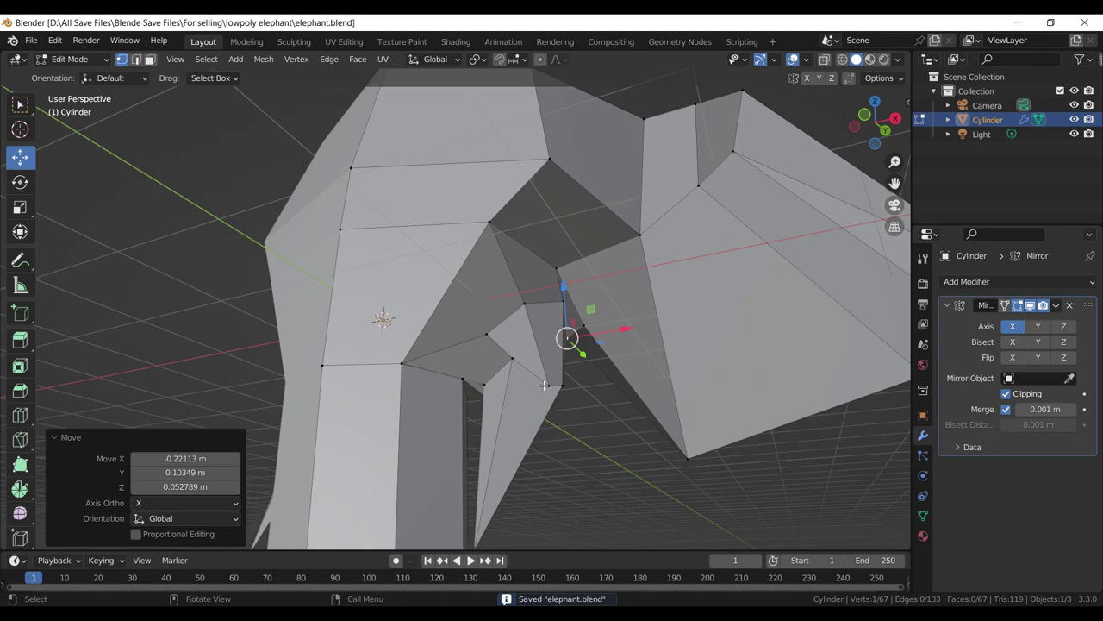
- Move two vertices beside the tusk, the latest by -0.012708, -0.074438, 0.14261 m
{"action": "key", "text": "g"}
{"action": "left_click", "coordinate": [541, 366]}
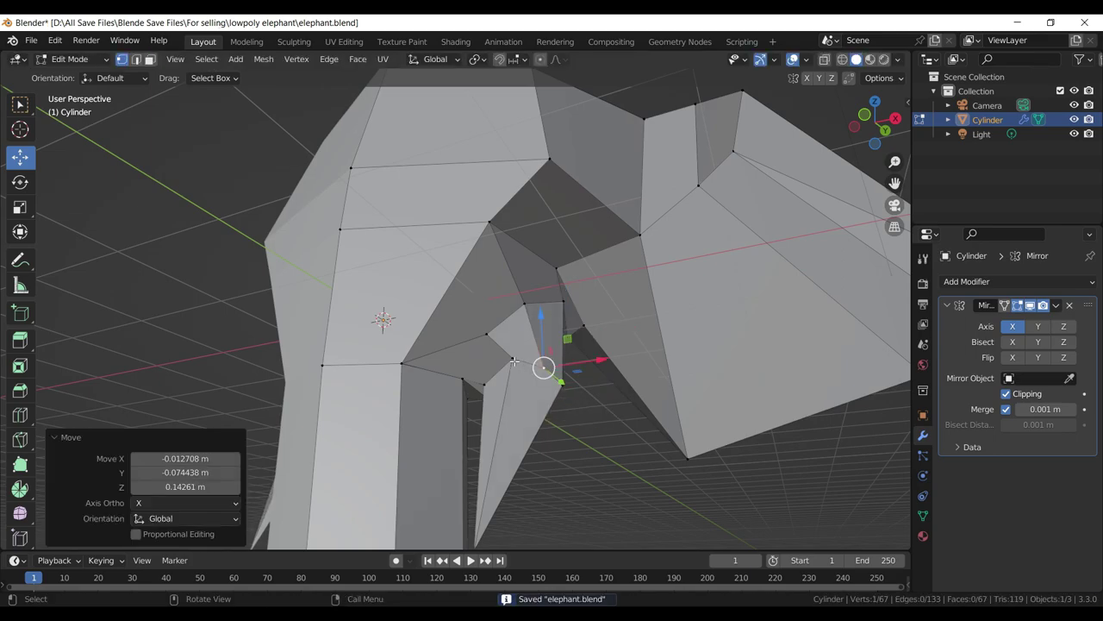
{"action": "key", "text": "g"}
{"action": "left_click", "coordinate": [508, 366]}
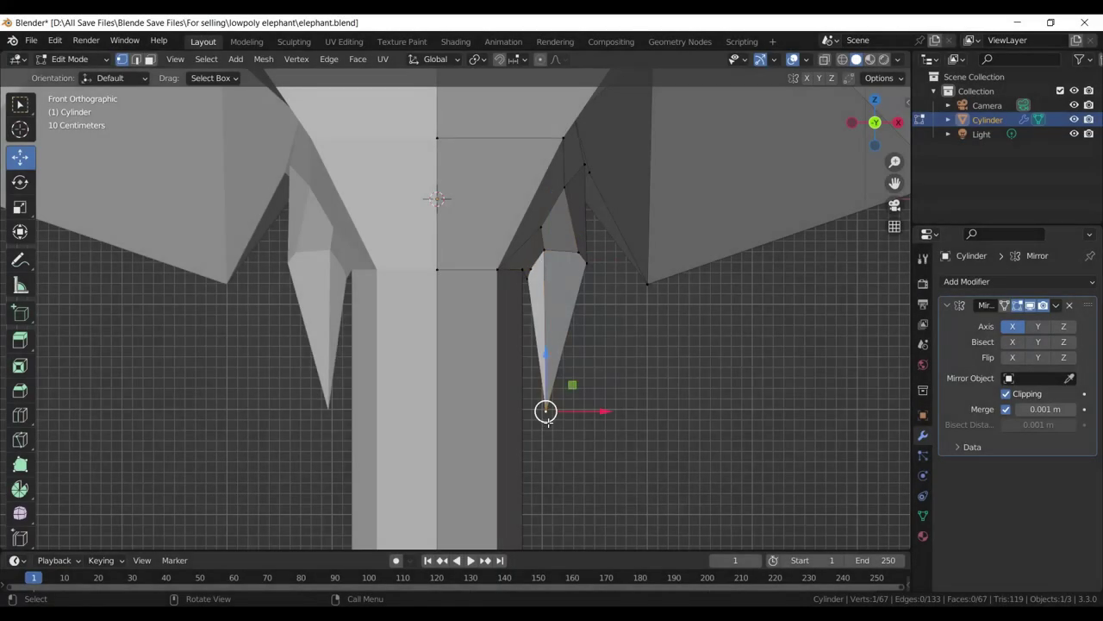
- Lengthen the tusk downward and shift its top edge left along X
{"action": "key", "text": "g"}
{"action": "left_click", "coordinate": [546, 410]}
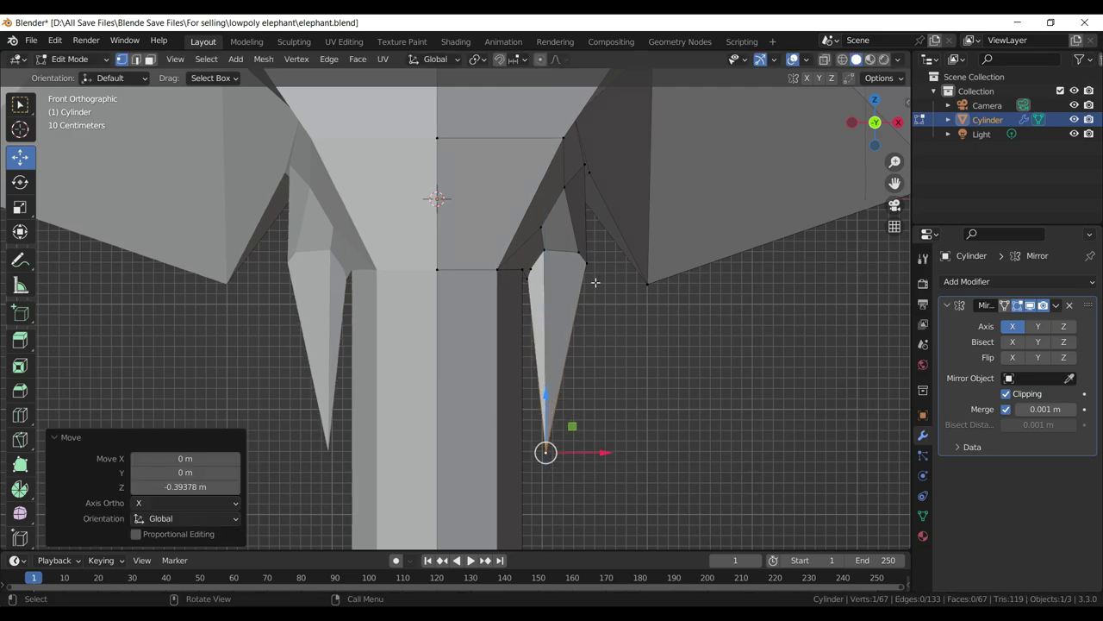
{"action": "left_click", "coordinate": [586, 263]}
{"action": "left_click", "coordinate": [586, 263]}
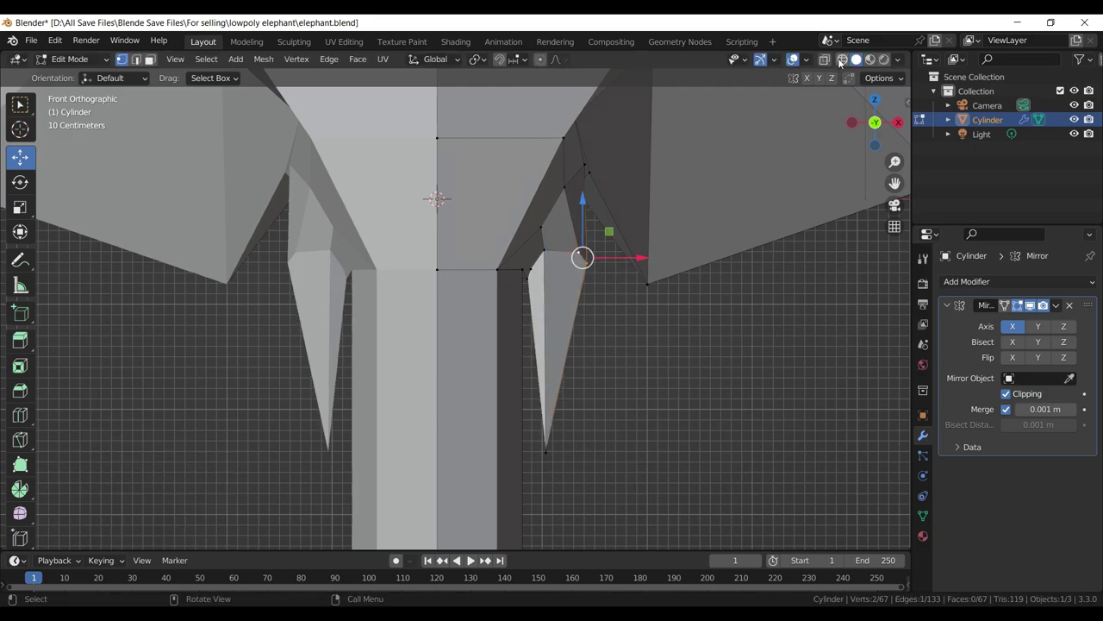
{"action": "left_click", "coordinate": [842, 60]}
{"action": "left_click_drag", "start_coordinate": [567, 264], "coordinate": [593, 256]}
{"action": "left_click_drag", "start_coordinate": [654, 248], "coordinate": [641, 247]}
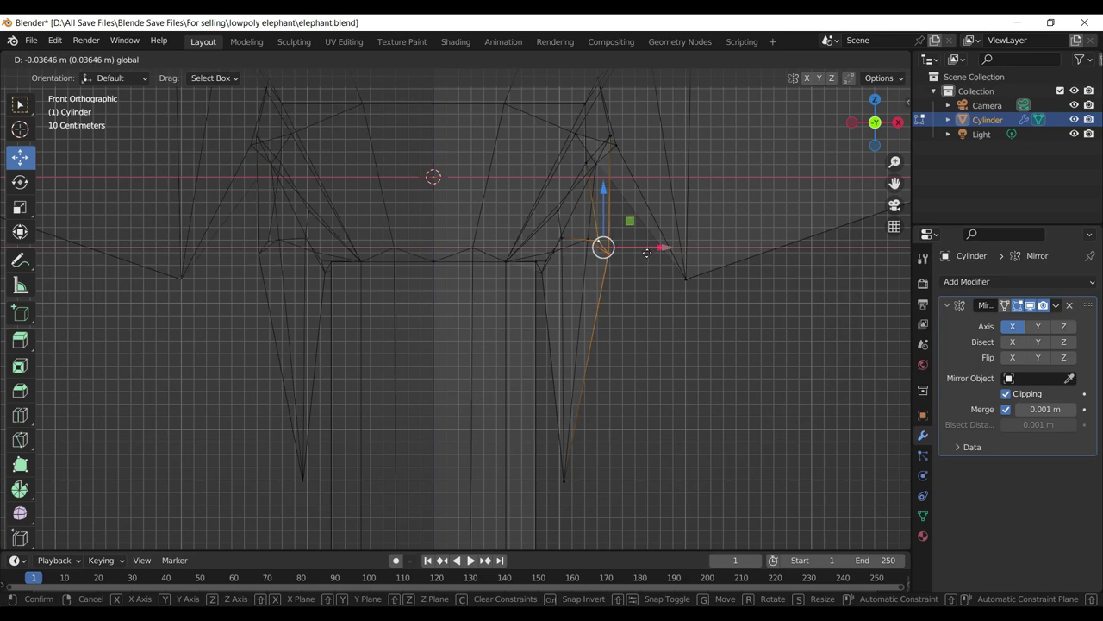
{"action": "left_click", "coordinate": [856, 59]}
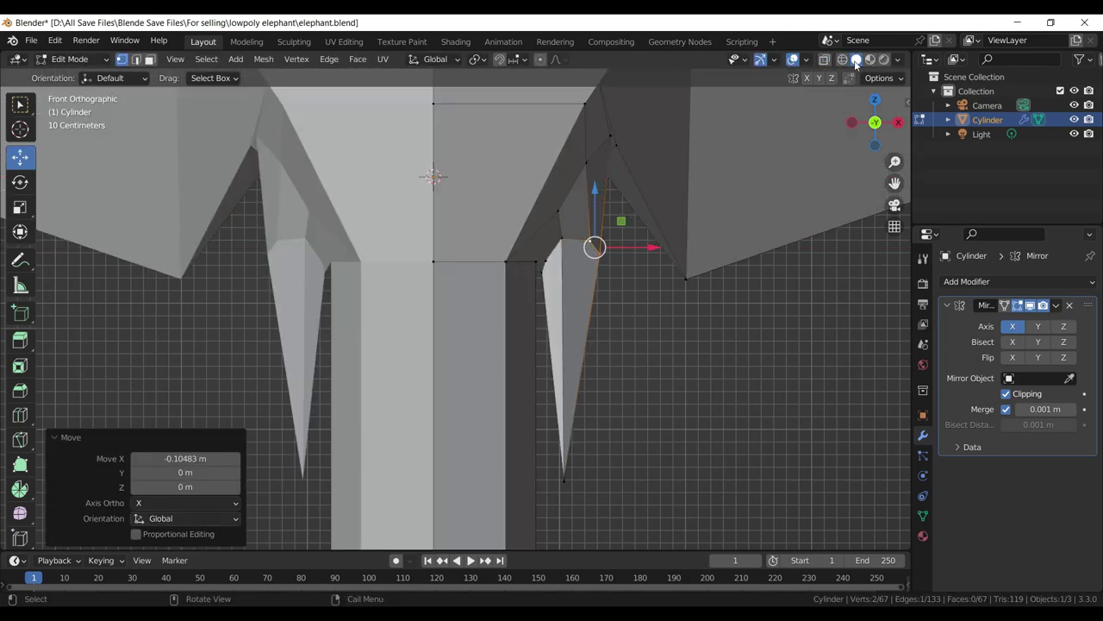
{"action": "left_click_drag", "start_coordinate": [556, 349], "coordinate": [584, 335]}
- Knife-cut through the tusk, then rotate the edge 27.5° and scale it by 1.117
{"action": "key", "text": "k"}
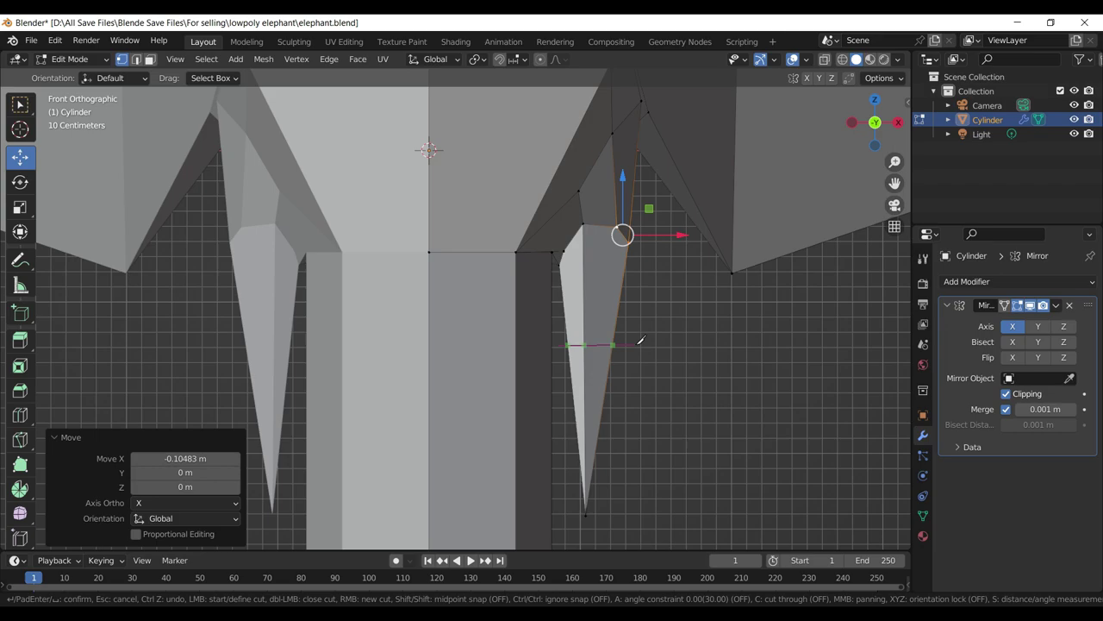
{"action": "key", "text": "c"}
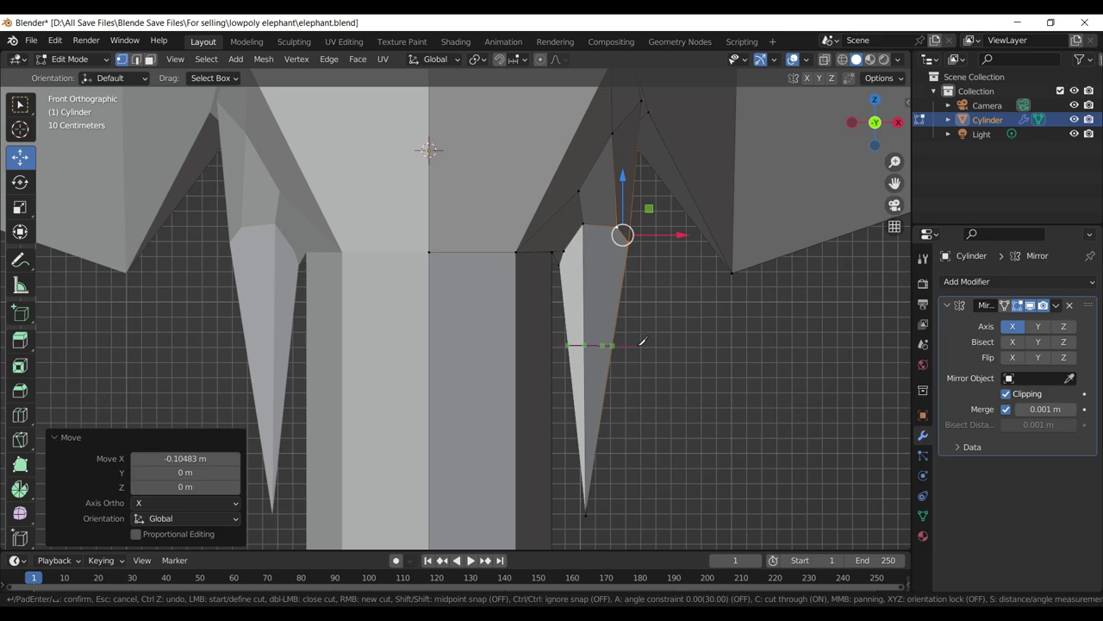
{"action": "key", "text": "Return"}
{"action": "left_click_drag", "start_coordinate": [637, 371], "coordinate": [441, 279]}
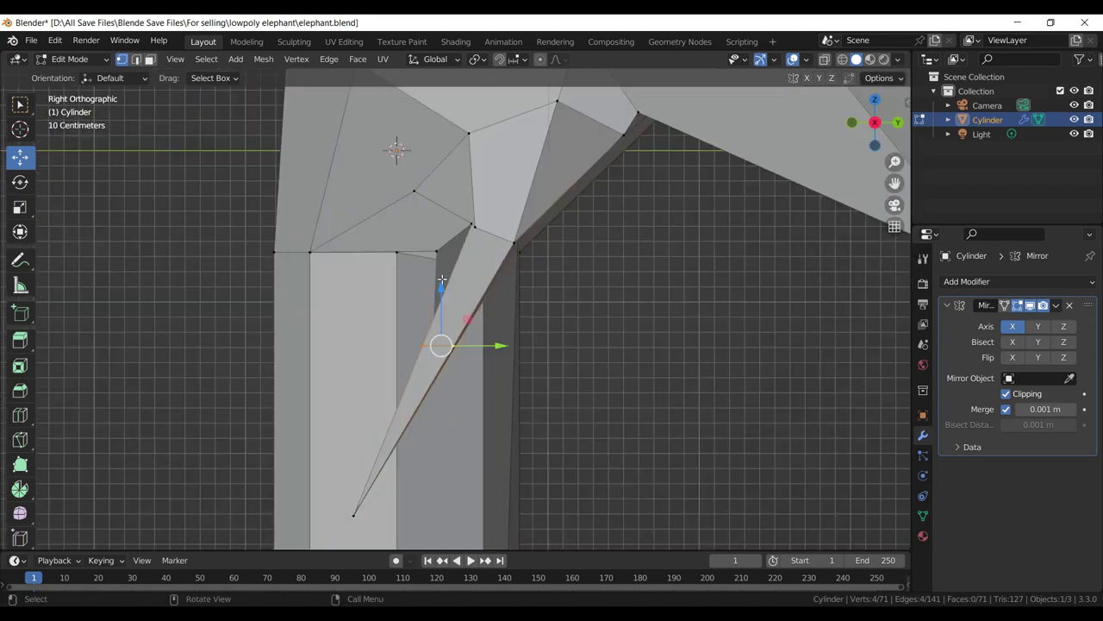
{"action": "key", "text": "r"}
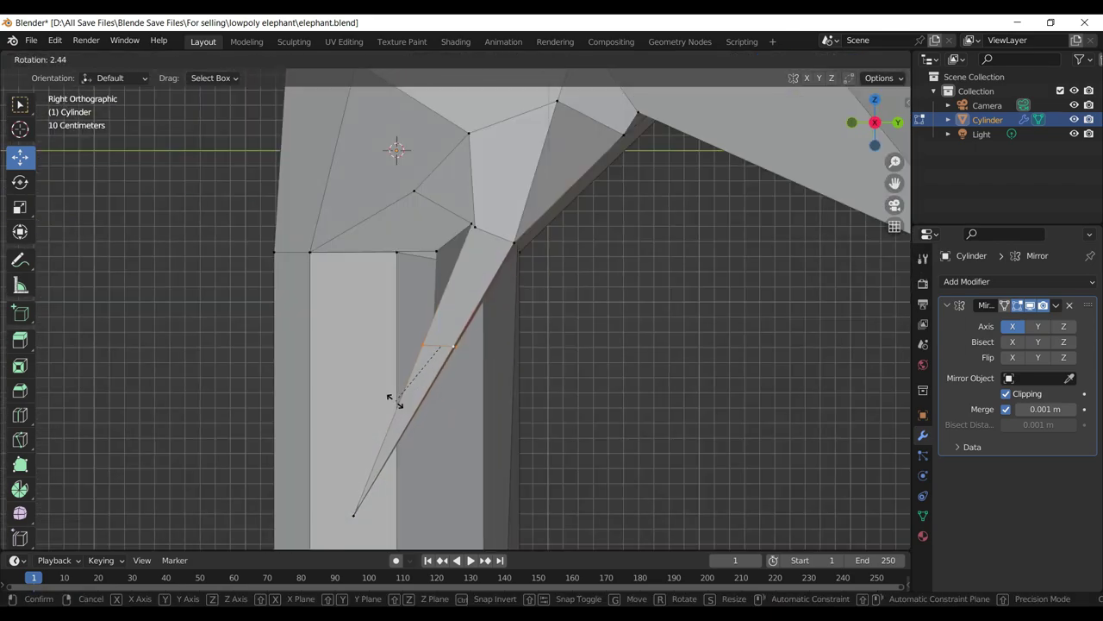
{"action": "left_click", "coordinate": [401, 365]}
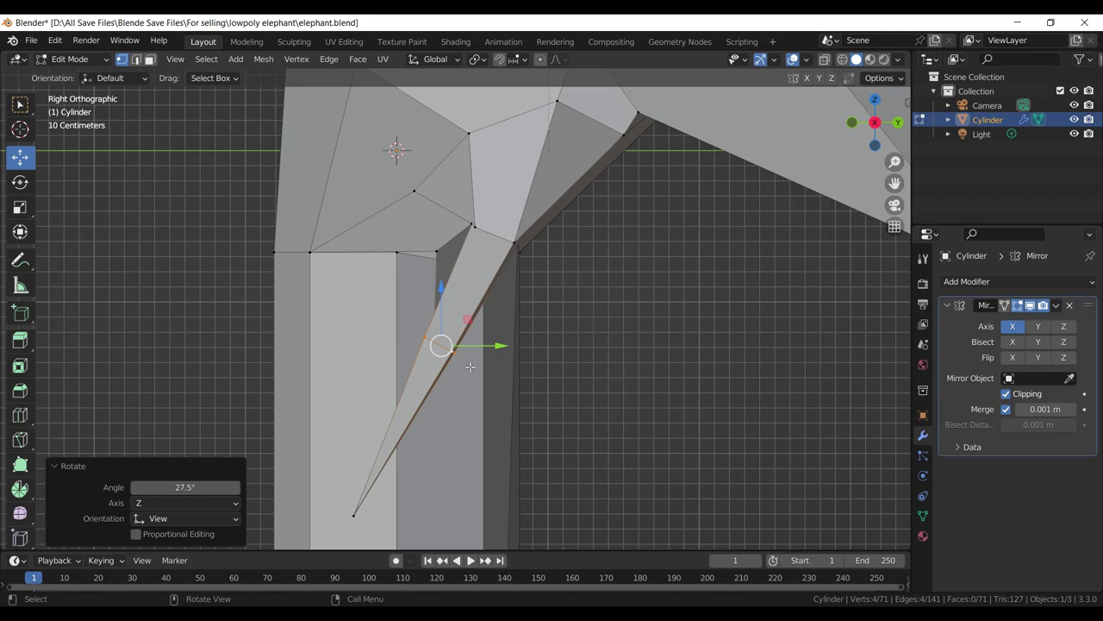
{"action": "left_click_drag", "start_coordinate": [491, 355], "coordinate": [377, 224]}
{"action": "key", "text": "s"}
{"action": "left_click", "coordinate": [497, 364]}
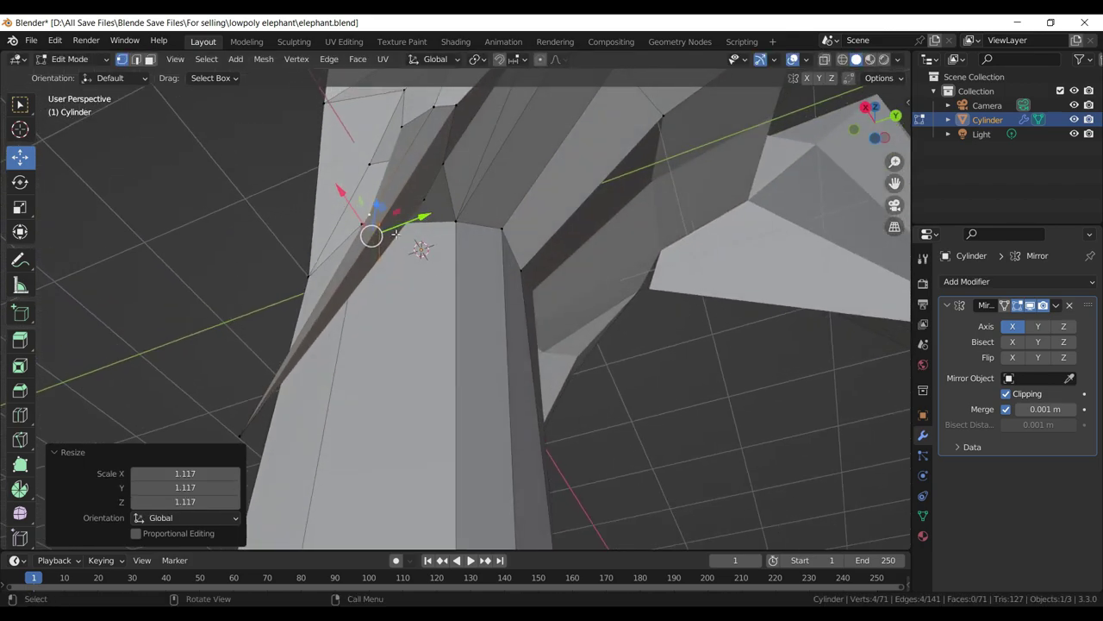
- Nudge the tusk-root vertices against the face, one by -0.087952 m along X
{"action": "scroll", "scroll_direction": "up", "scroll_amount": 3}
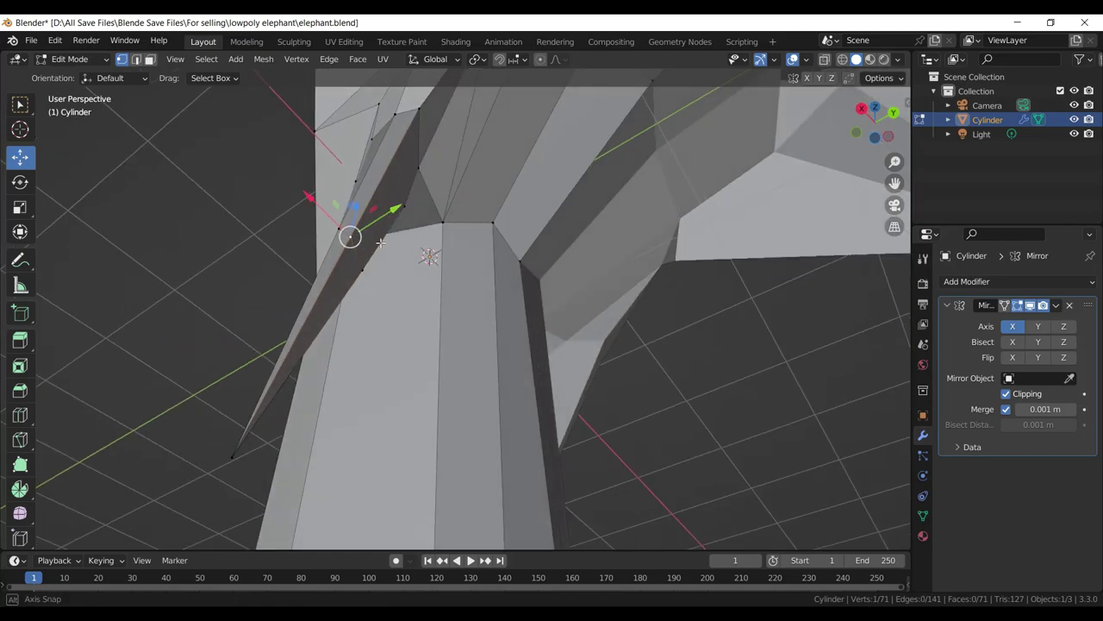
{"action": "key", "text": "g"}
{"action": "left_click", "coordinate": [403, 256]}
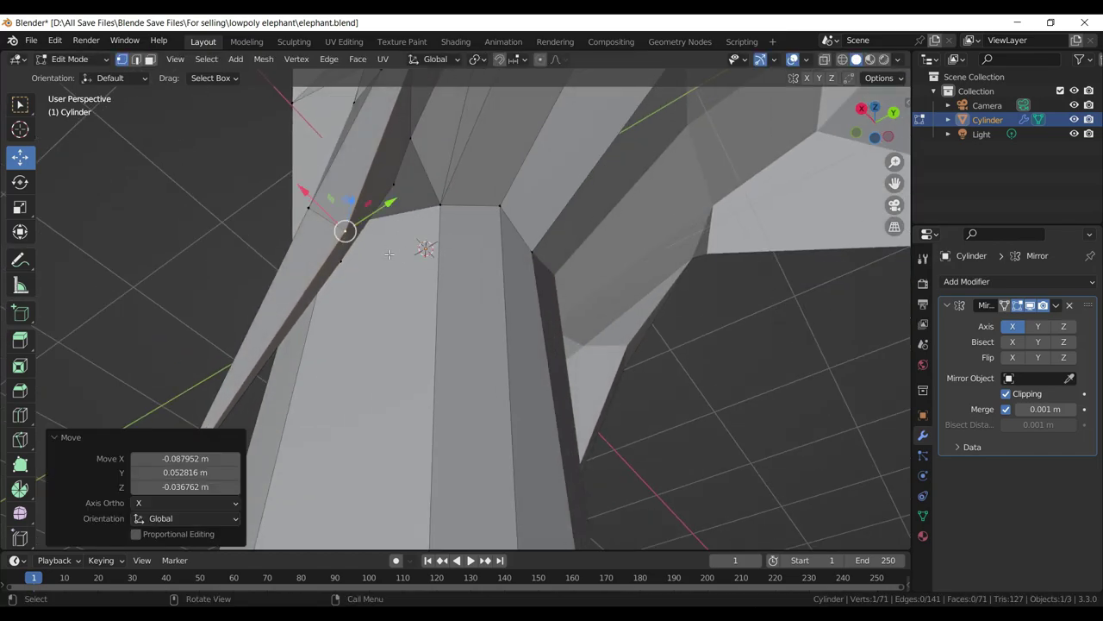
{"action": "left_click_drag", "start_coordinate": [405, 257], "coordinate": [576, 360]}
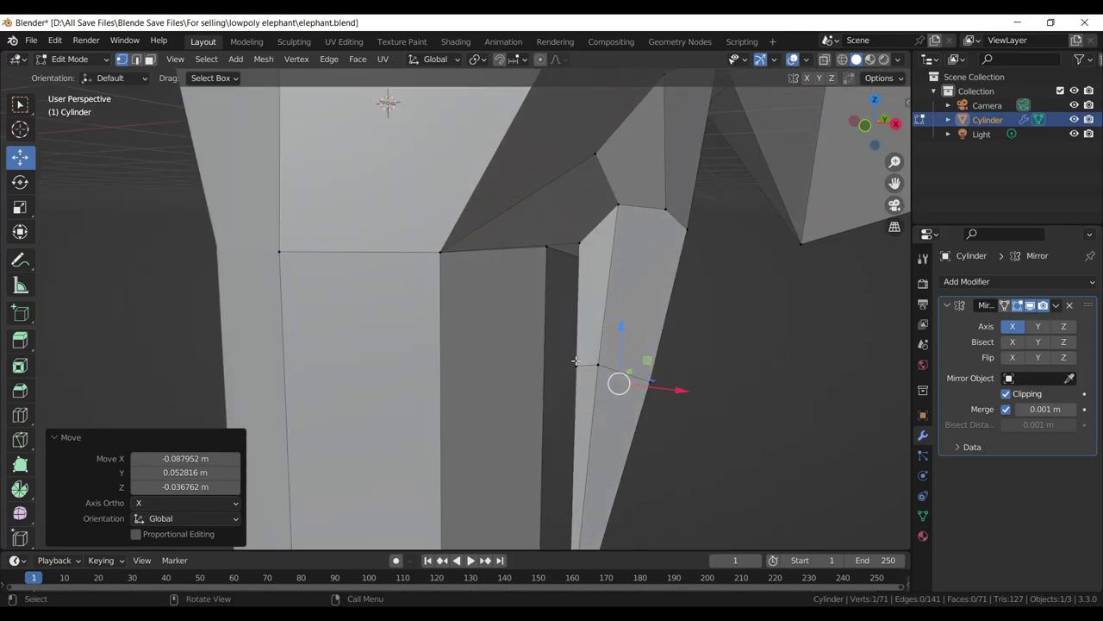
{"action": "key", "text": "g"}
{"action": "left_click", "coordinate": [607, 366]}
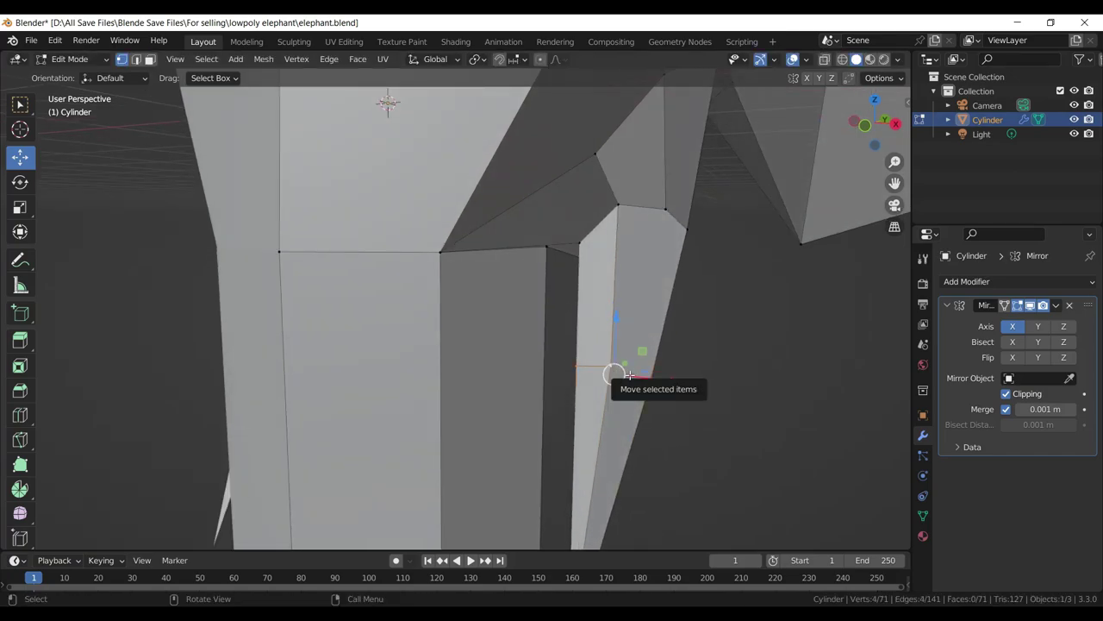
{"action": "key", "text": "KP_3"}
- Lengthen the tusk by moving its upper vertex up and forward and pulling the tip further out
{"action": "scroll", "scroll_direction": "down", "scroll_amount": 3}
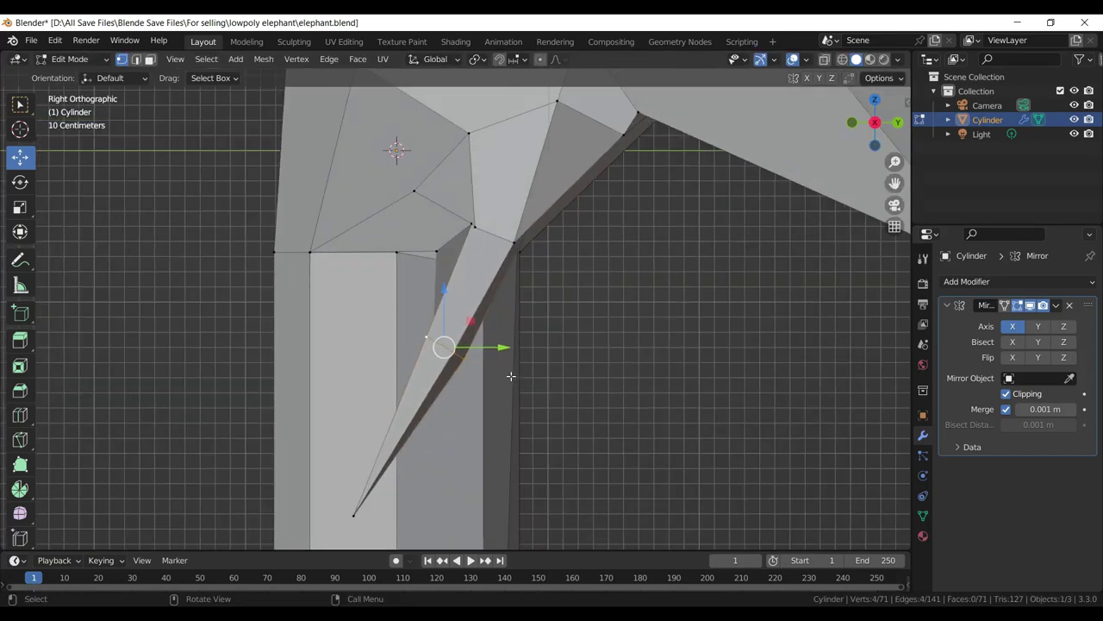
{"action": "key", "text": "g"}
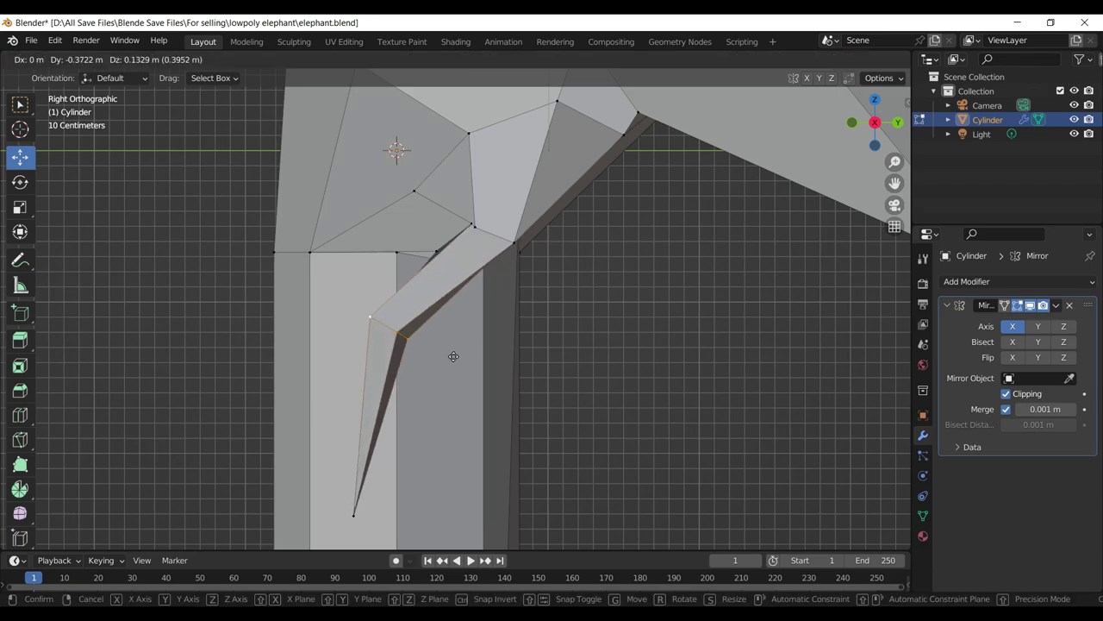
{"action": "left_click", "coordinate": [446, 364]}
{"action": "scroll", "scroll_direction": "down", "scroll_amount": 3}
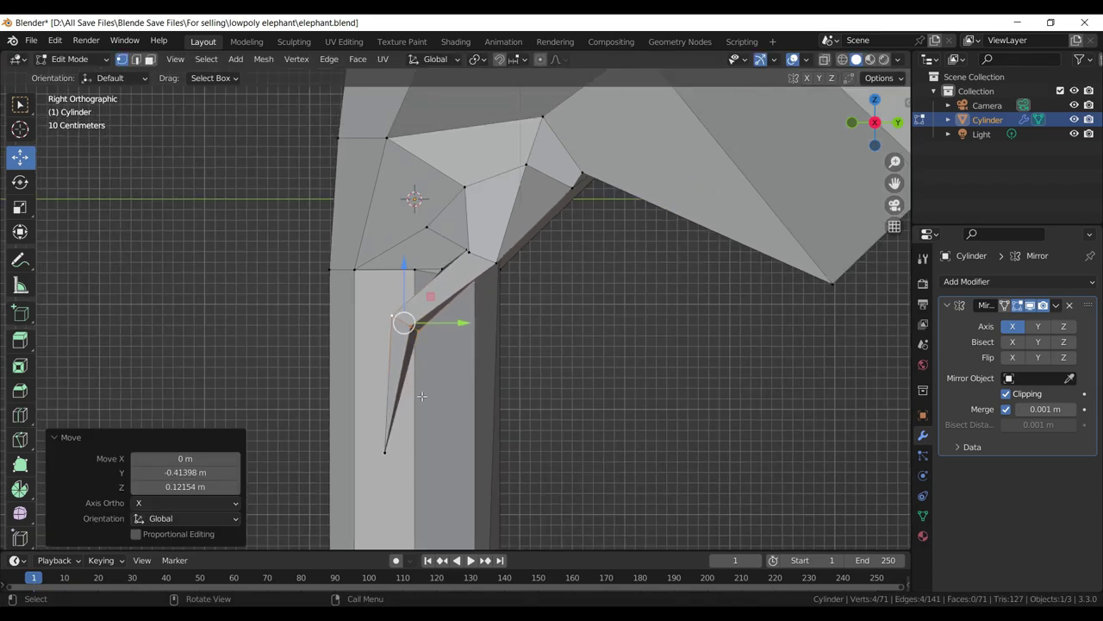
{"action": "left_click", "coordinate": [386, 449]}
{"action": "key", "text": "g"}
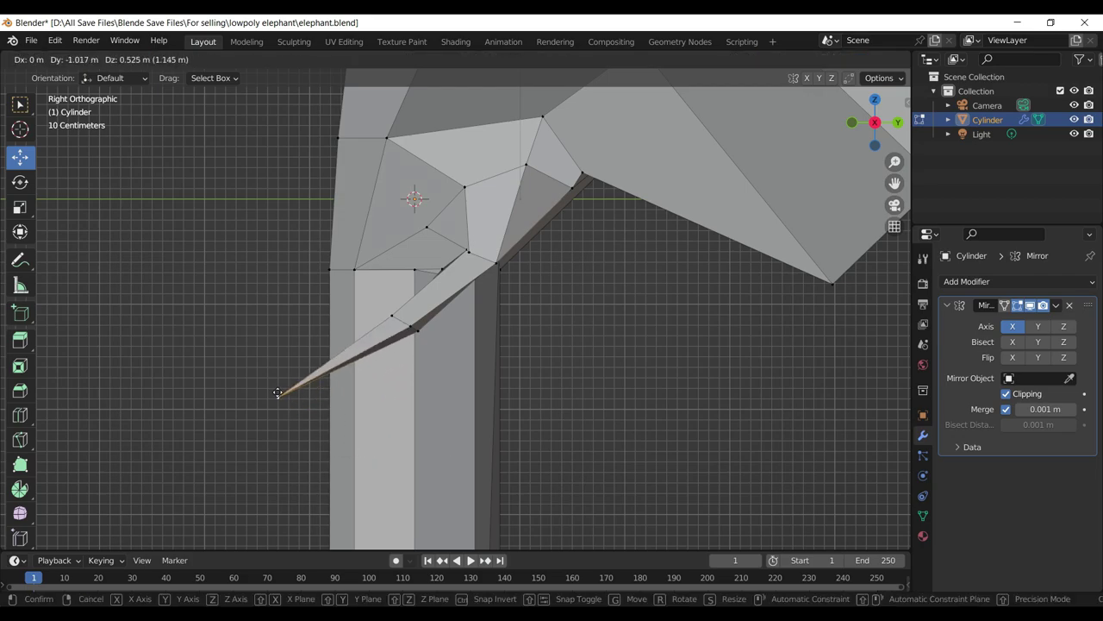
{"action": "left_click", "coordinate": [253, 386]}
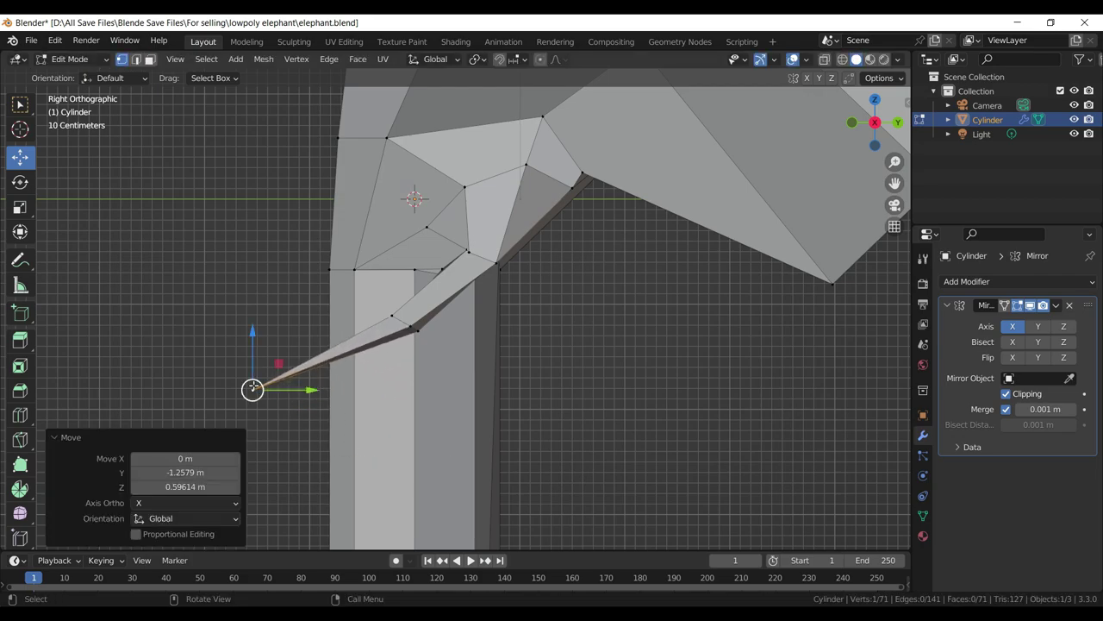
- In X-ray, rotate and shift the tusk's middle vertices, then pull the tip down and forward
{"action": "key", "text": "alt+z"}
{"action": "left_click_drag", "start_coordinate": [469, 372], "coordinate": [384, 300]}
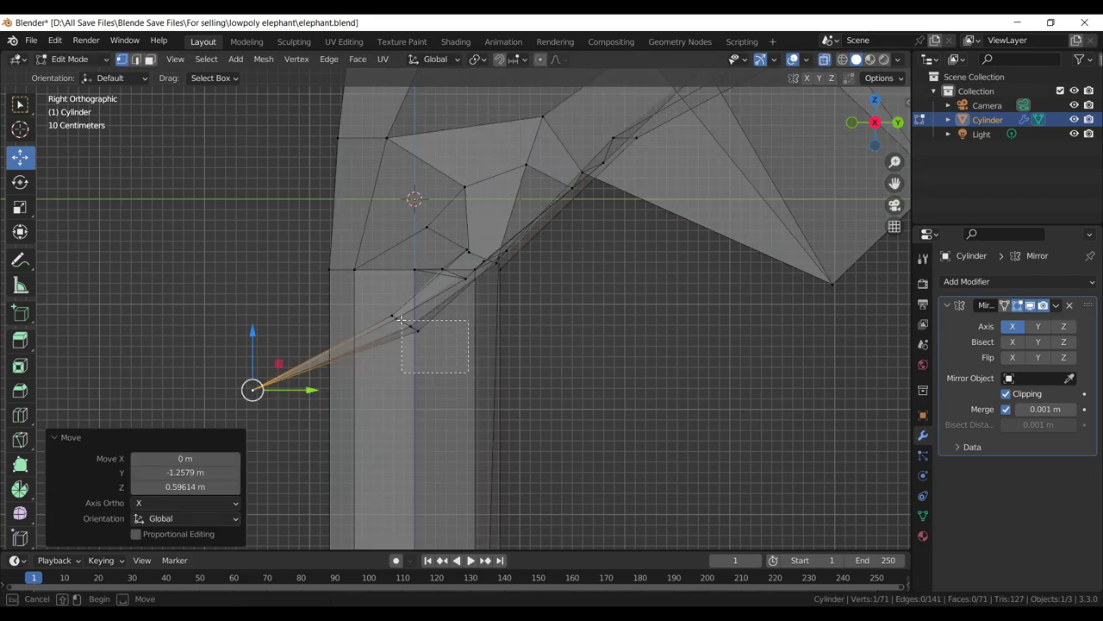
{"action": "key", "text": "r"}
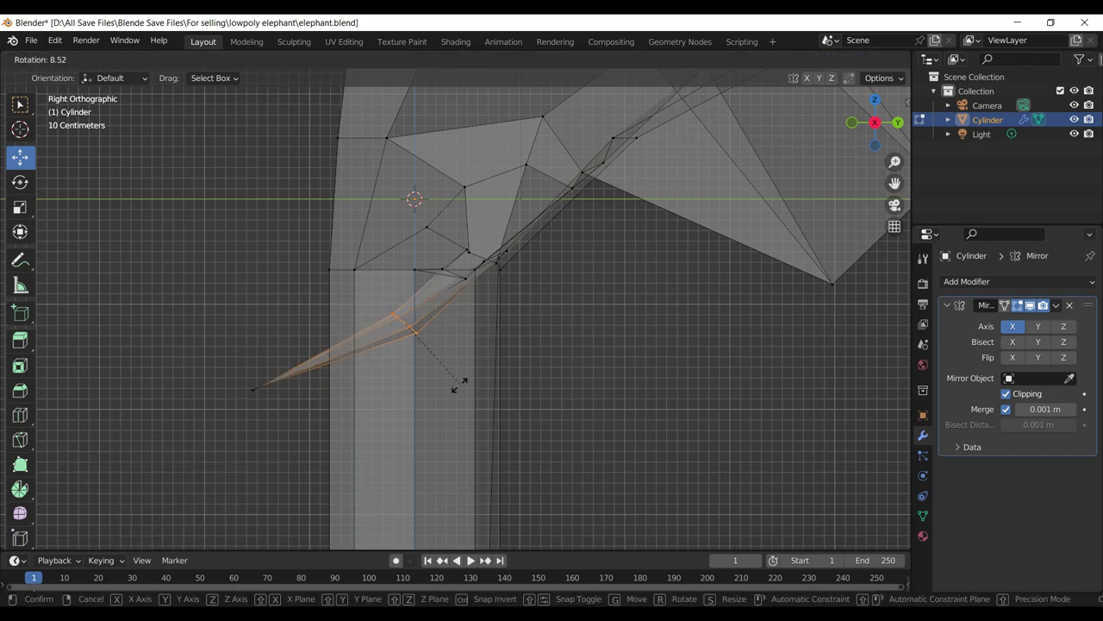
{"action": "left_click", "coordinate": [435, 396]}
{"action": "key", "text": "g"}
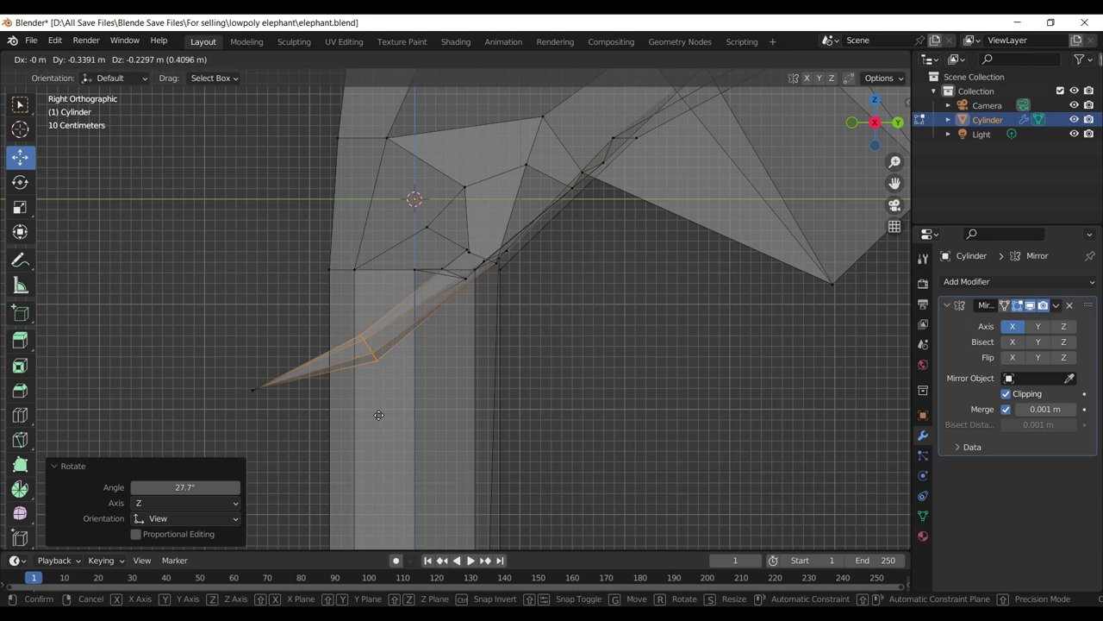
{"action": "left_click", "coordinate": [381, 416]}
{"action": "left_click", "coordinate": [254, 389]}
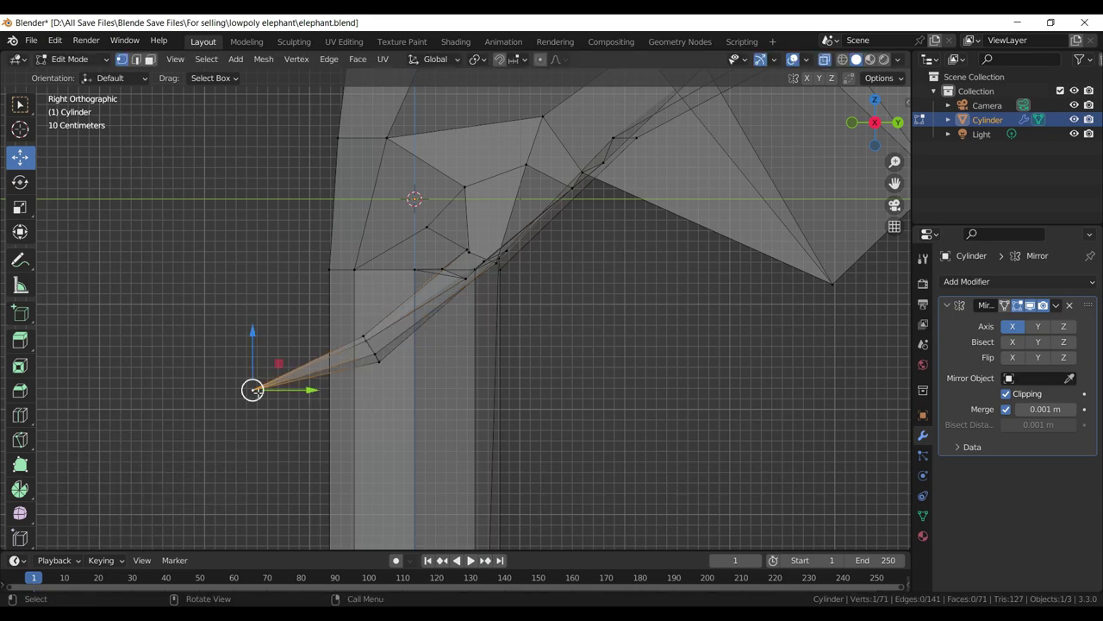
{"action": "left_click_drag", "start_coordinate": [254, 389], "coordinate": [238, 393]}
- Save elephant.blend, reposition the tusk's middle edge loop, and return to solid perspective view
{"action": "key", "text": "ctrl+s"}
{"action": "left_click", "coordinate": [344, 314]}
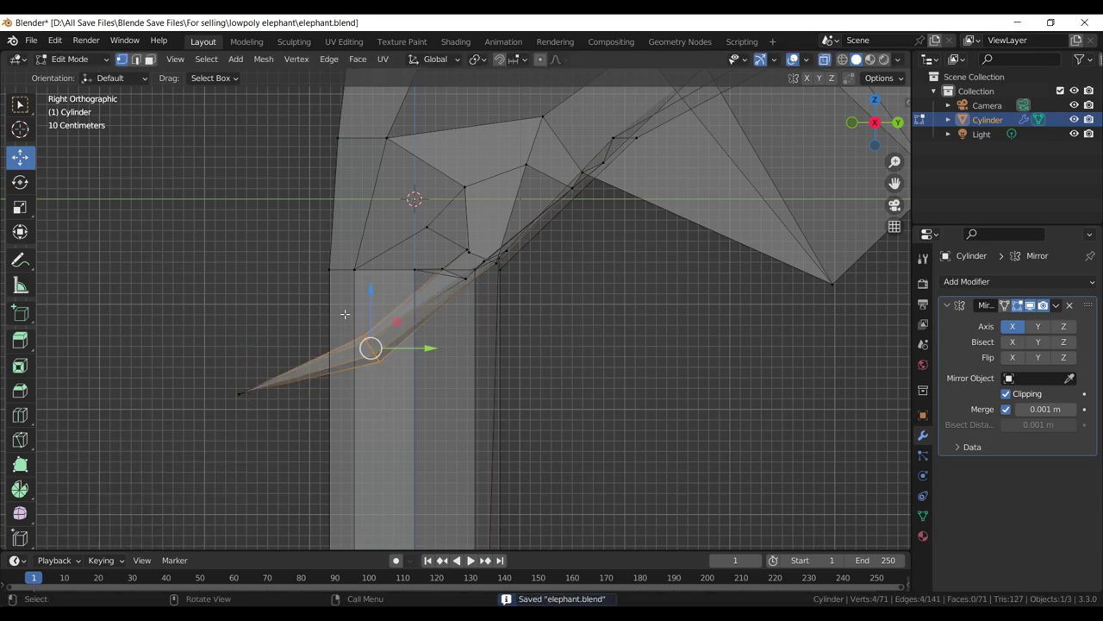
{"action": "key", "text": "g"}
{"action": "left_click", "coordinate": [414, 383]}
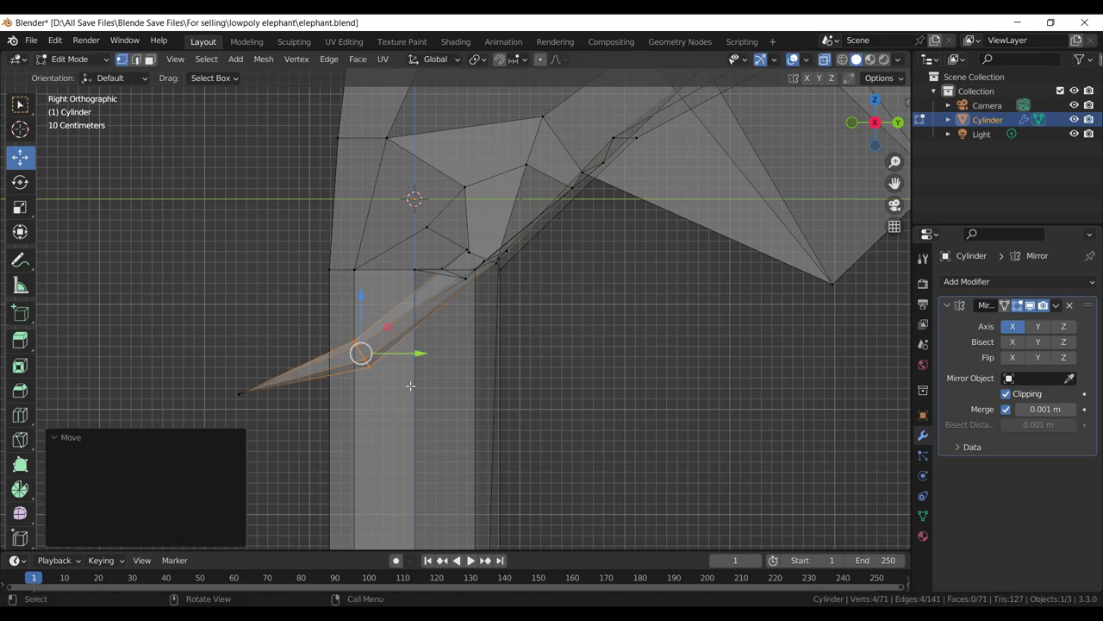
{"action": "scroll", "scroll_direction": "up", "scroll_amount": 3}
{"action": "left_click", "coordinate": [823, 58]}
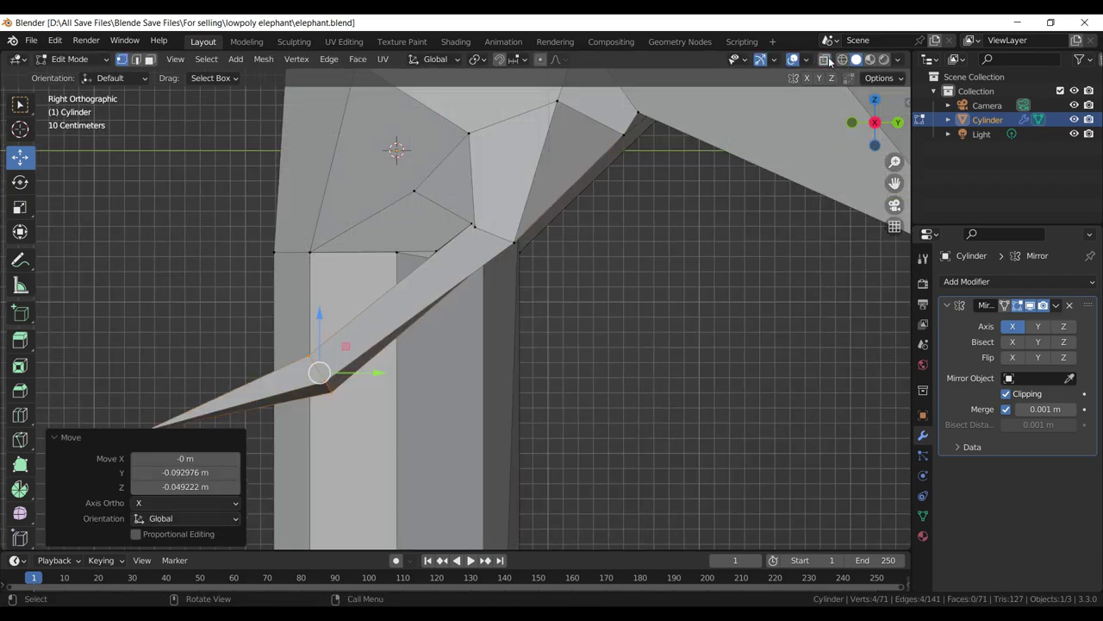
{"action": "left_click_drag", "start_coordinate": [483, 249], "coordinate": [495, 214]}
- Reposition two vertices at the base of the tusk
{"action": "left_click", "coordinate": [548, 243]}
{"action": "key", "text": "g"}
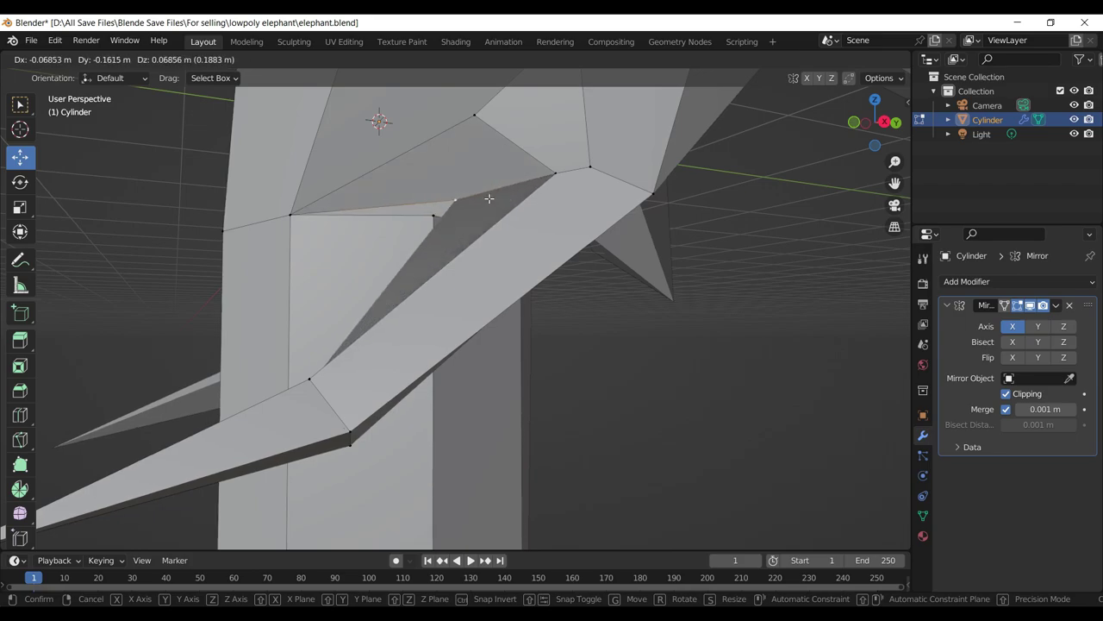
{"action": "left_click", "coordinate": [488, 199]}
{"action": "left_click", "coordinate": [555, 172]}
{"action": "key", "text": "g"}
{"action": "left_click", "coordinate": [529, 179]}
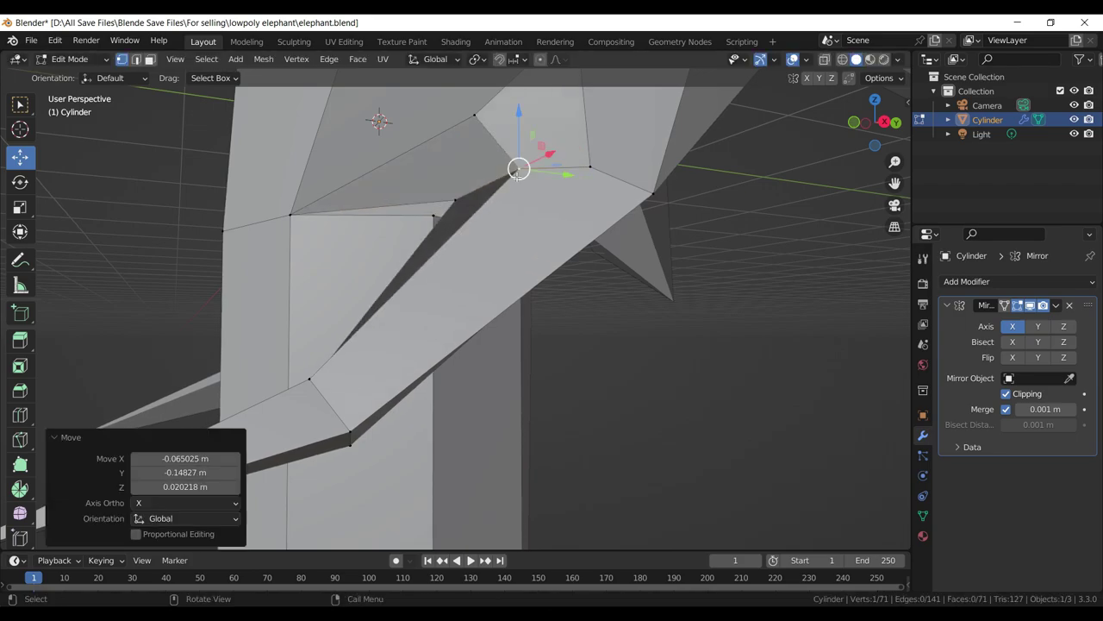
{"action": "left_click_drag", "start_coordinate": [526, 176], "coordinate": [527, 259]}
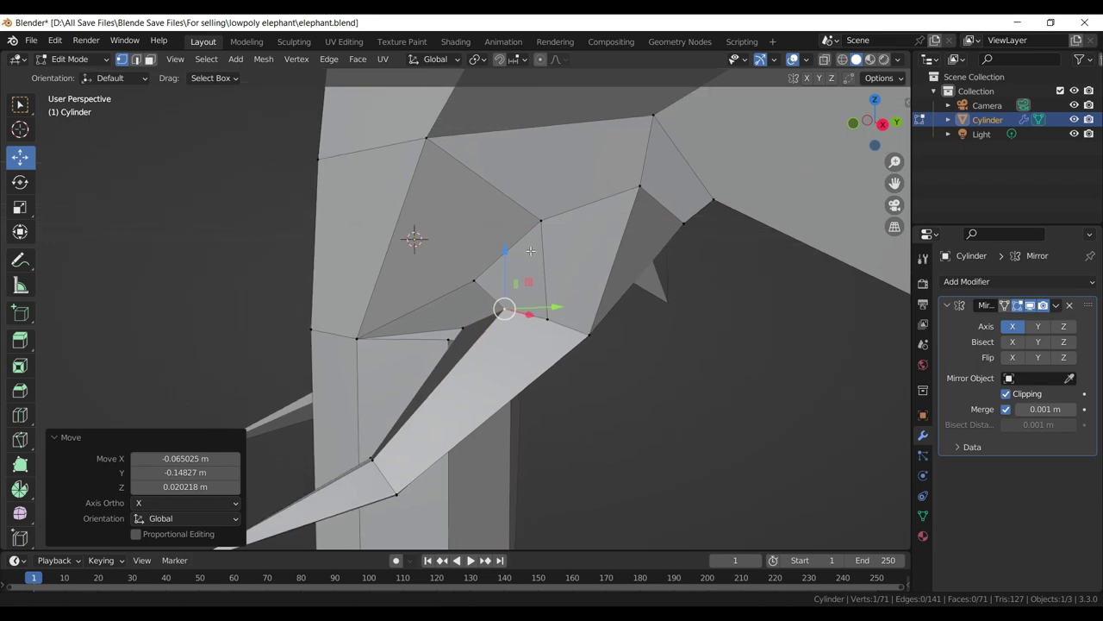
- Slide one face vertex along its edge and move the next face vertex
{"action": "left_click", "coordinate": [543, 215]}
{"action": "key", "text": "g"}
{"action": "key", "text": "g"}
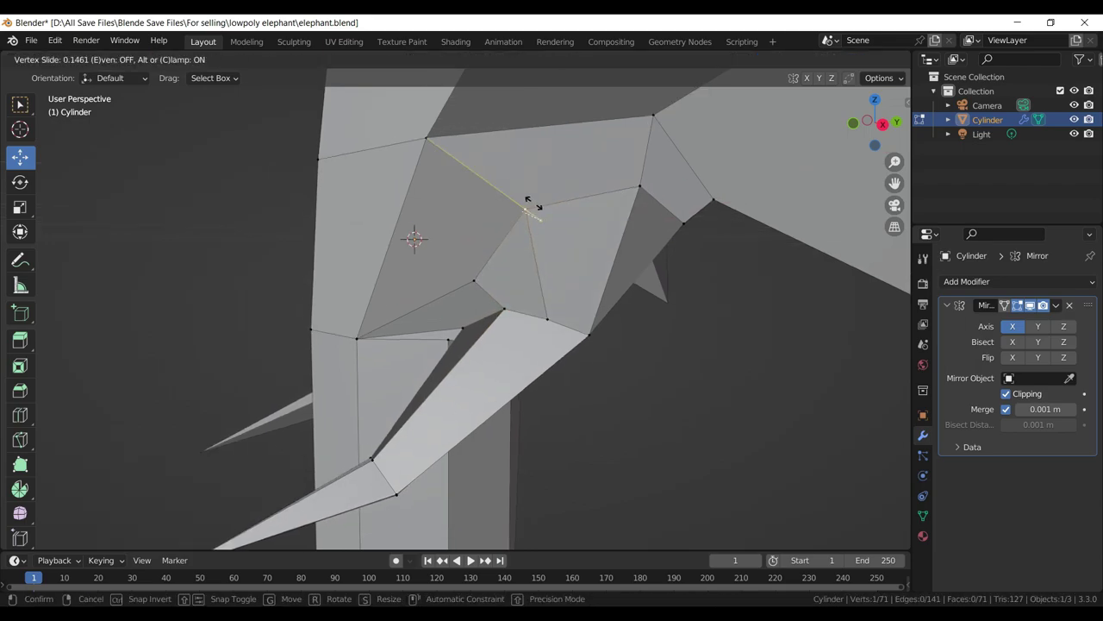
{"action": "left_click", "coordinate": [508, 194]}
{"action": "left_click", "coordinate": [474, 279]}
{"action": "key", "text": "g"}
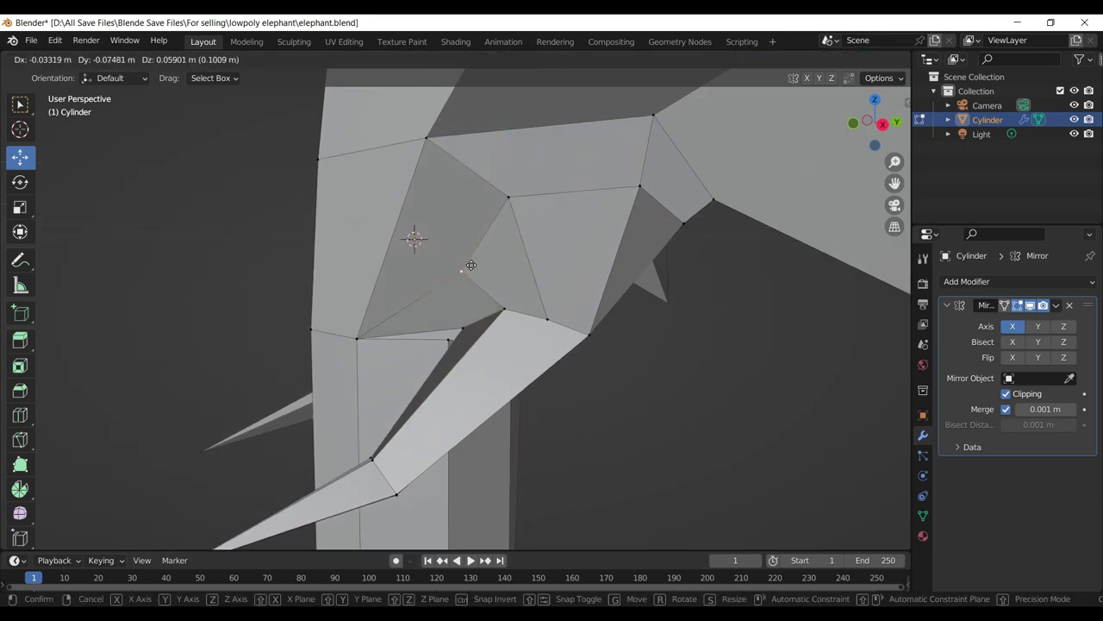
{"action": "left_click", "coordinate": [532, 332]}
- In right-side view, adjust two more vertices near the tusk base
{"action": "key", "text": "KP_3"}
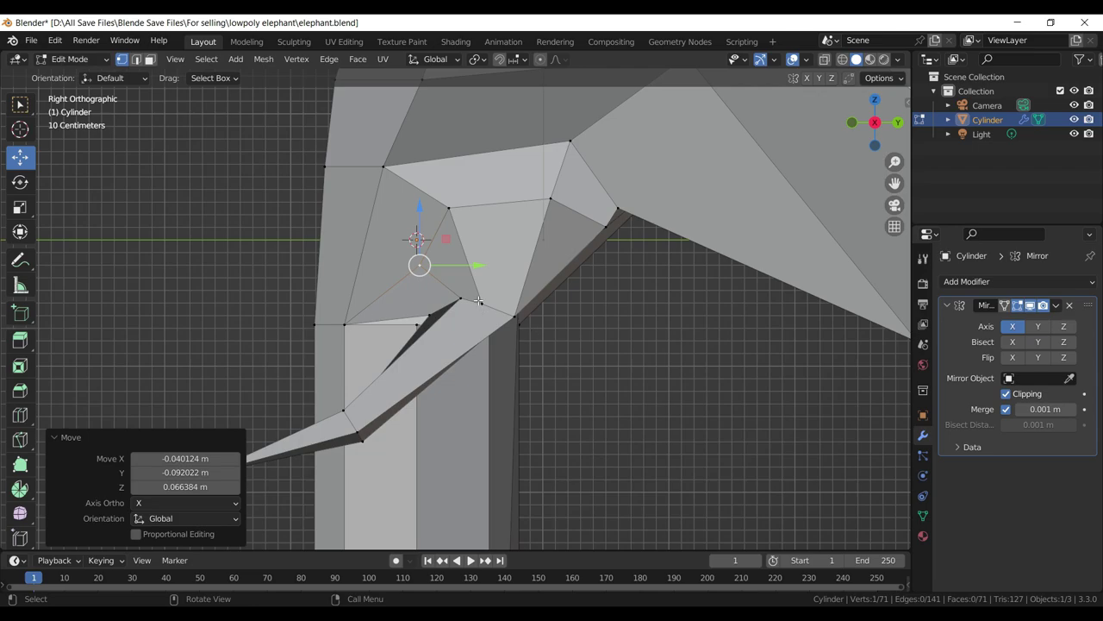
{"action": "left_click", "coordinate": [458, 298]}
{"action": "key", "text": "g"}
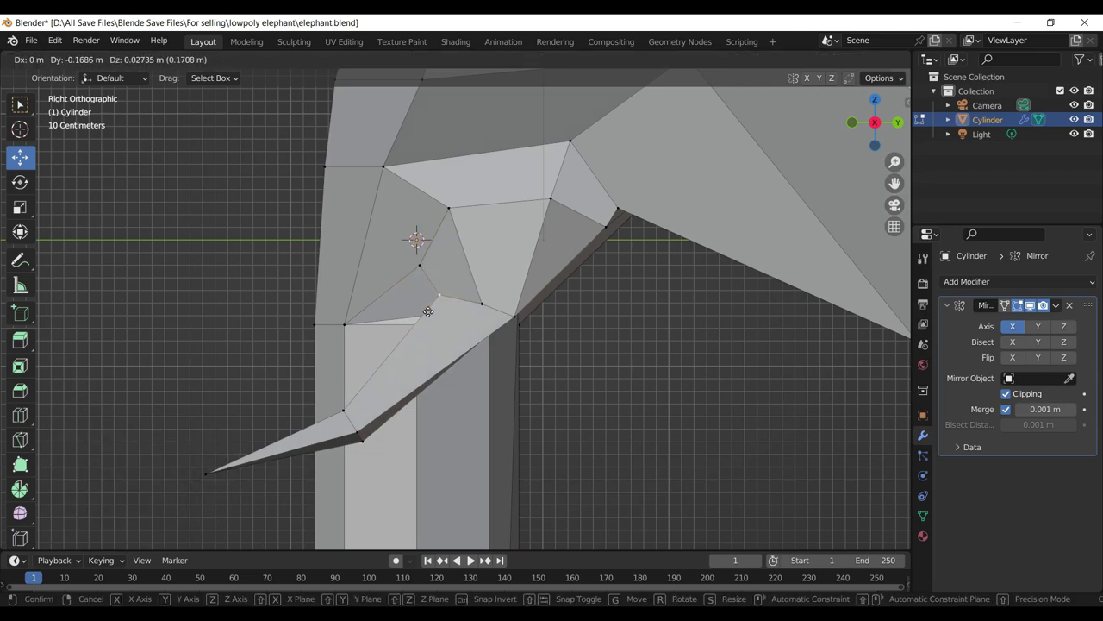
{"action": "left_click", "coordinate": [423, 311]}
{"action": "left_click", "coordinate": [481, 303]}
{"action": "left_click_drag", "start_coordinate": [481, 304], "coordinate": [459, 278]}
{"action": "key", "text": "g"}
{"action": "left_click", "coordinate": [475, 282]}
- Move the vertex beside the tusk up and right, then lower it along Z
{"action": "left_click", "coordinate": [421, 269]}
{"action": "key", "text": "g"}
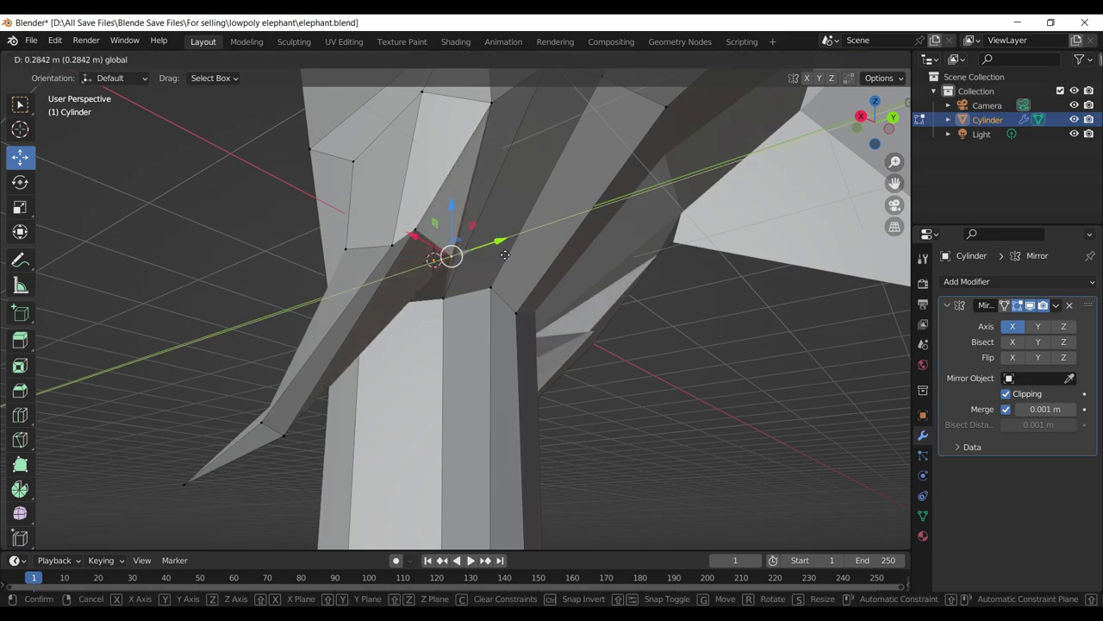
{"action": "left_click", "coordinate": [513, 260]}
{"action": "key", "text": "g"}
{"action": "key", "text": "z"}
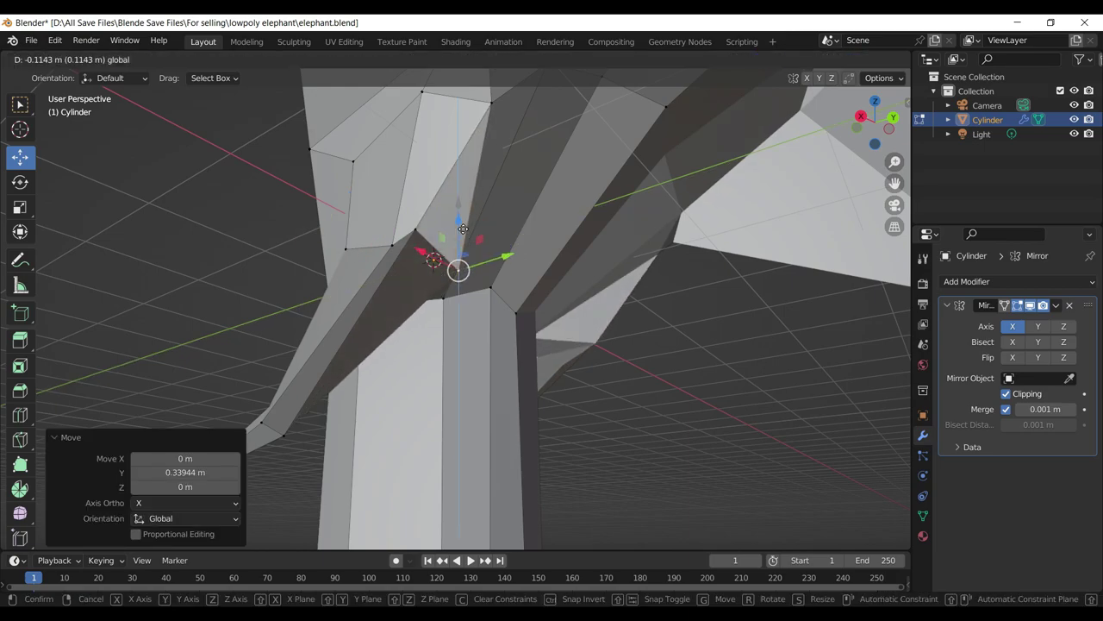
{"action": "left_click", "coordinate": [349, 292]}
- Move another vertex near the tusk, undoing the second attempt
{"action": "left_click_drag", "start_coordinate": [350, 292], "coordinate": [586, 303]}
{"action": "key", "text": "g"}
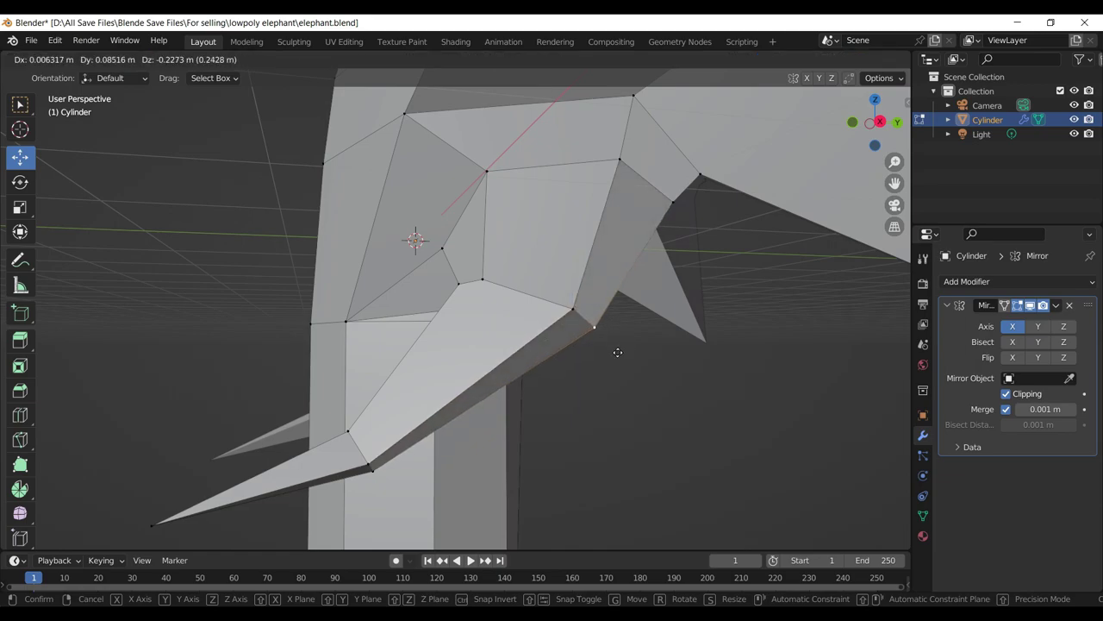
{"action": "left_click", "coordinate": [594, 326]}
{"action": "key", "text": "g"}
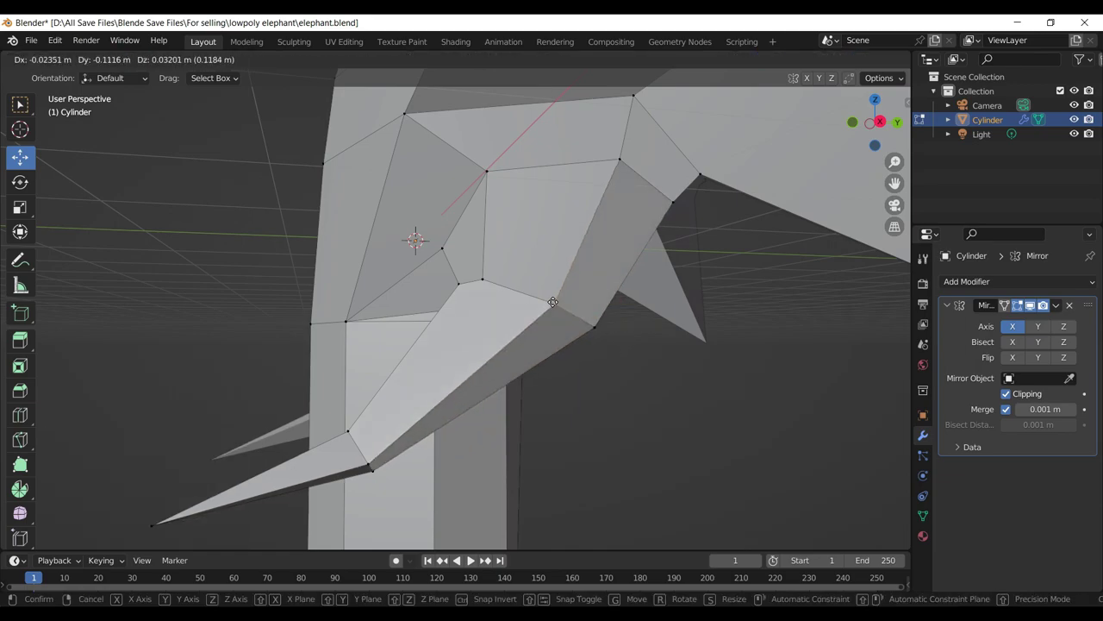
{"action": "left_click", "coordinate": [595, 326]}
{"action": "key", "text": "ctrl+z"}
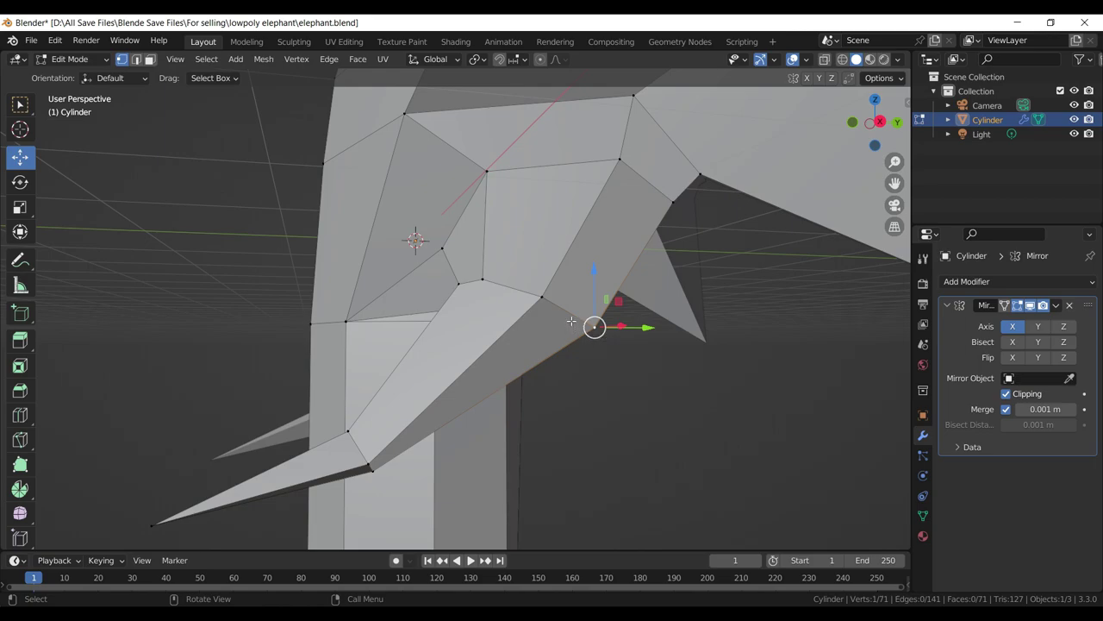
- Join two tusk-base face vertices with a new edge, splitting the face, and save elephant.blend
{"action": "left_click_drag", "start_coordinate": [607, 337], "coordinate": [592, 317]}
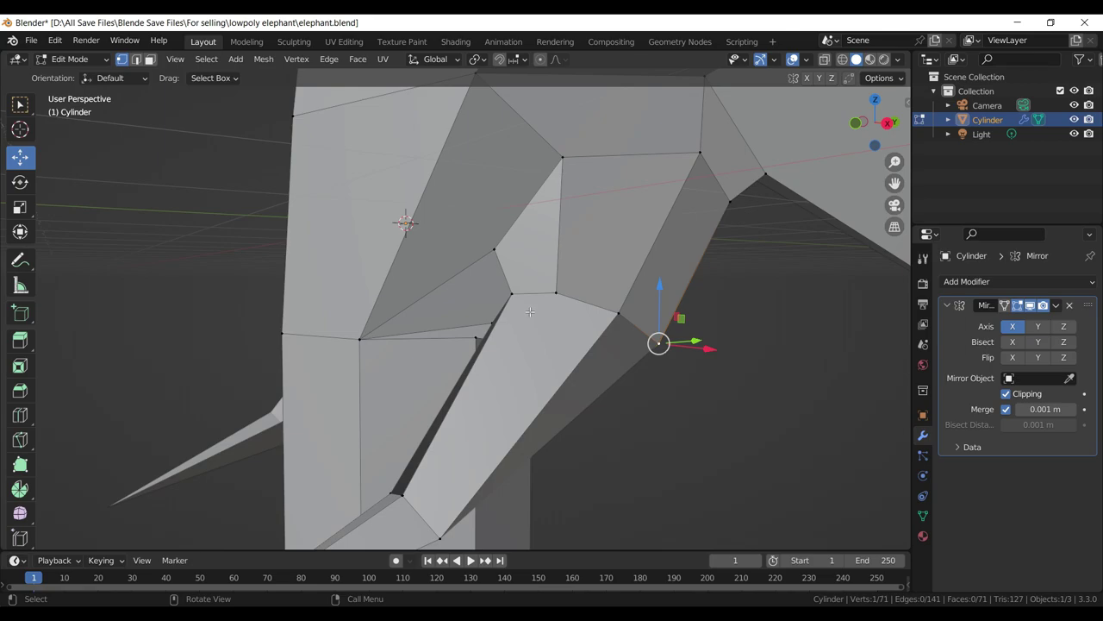
{"action": "left_click", "coordinate": [504, 251]}
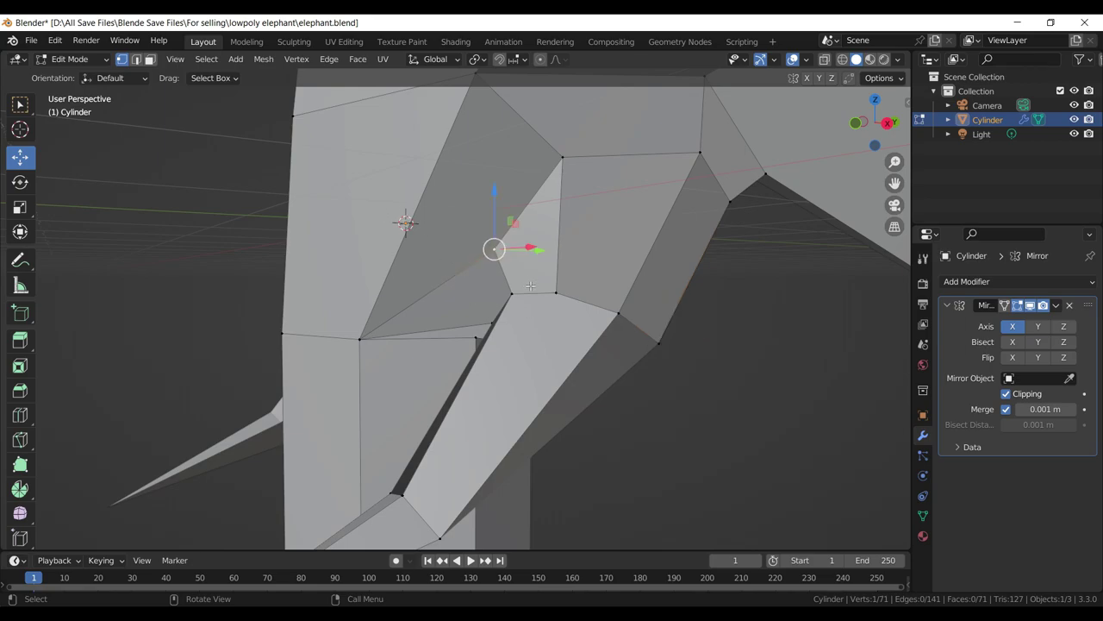
{"action": "left_click", "coordinate": [555, 293]}
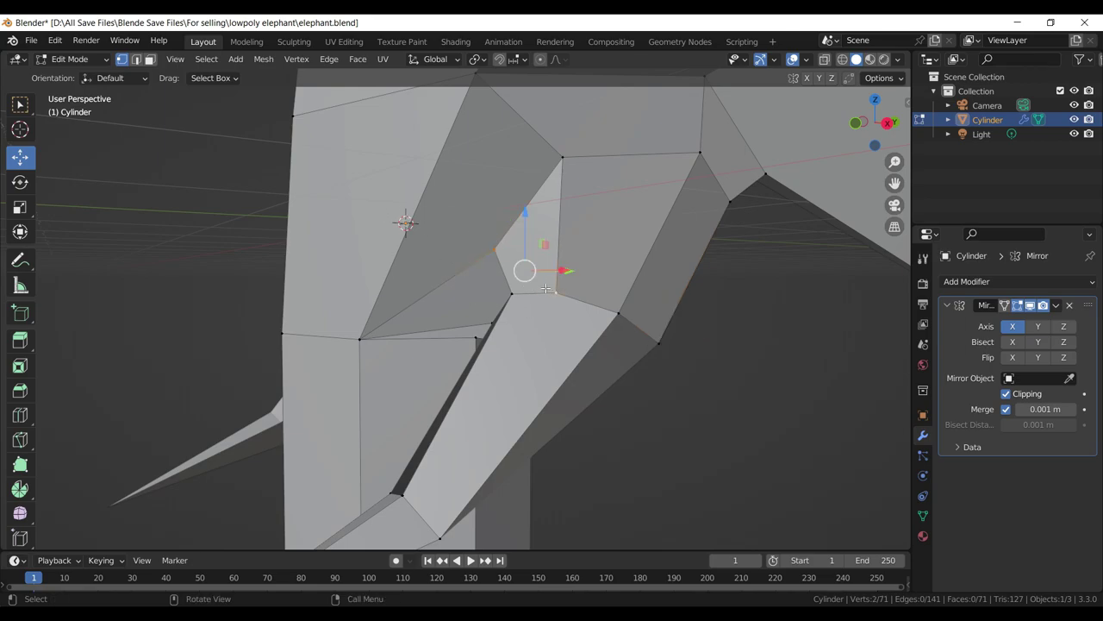
{"action": "key", "text": "f"}
{"action": "scroll", "scroll_direction": "down", "scroll_amount": 3}
{"action": "key", "text": "alt+a"}
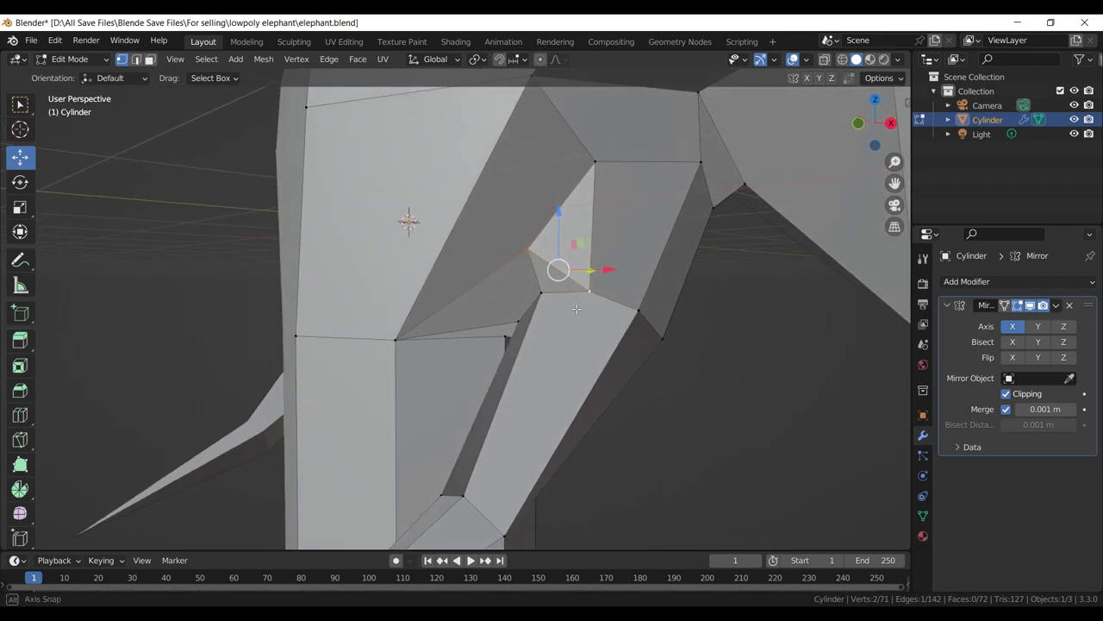
{"action": "key", "text": "ctrl+s"}
{"action": "key", "text": "KP_3"}
- Move the head's top-front forehead vertex into a new position and save the file
{"action": "scroll", "scroll_direction": "up", "scroll_amount": 3}
{"action": "scroll", "scroll_direction": "up", "scroll_amount": 3}
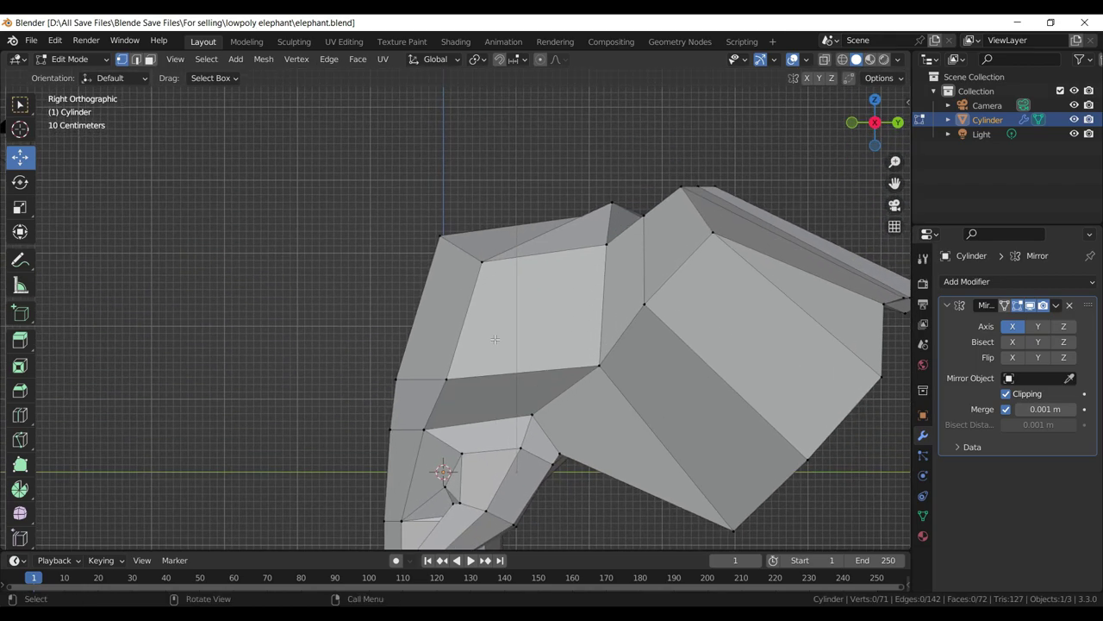
{"action": "left_click", "coordinate": [439, 238]}
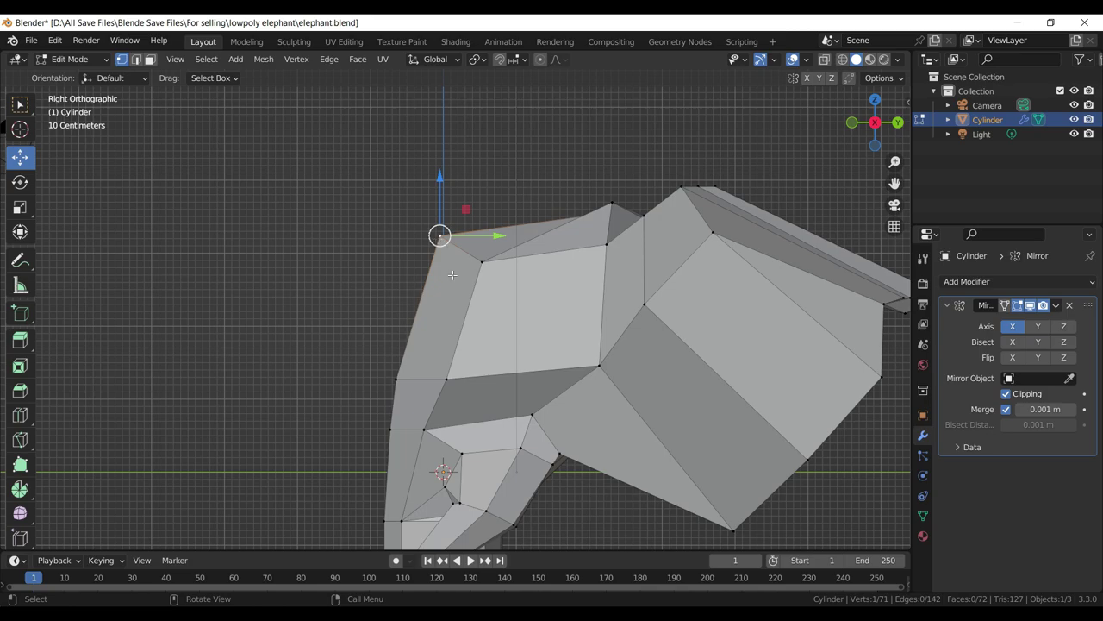
{"action": "key", "text": "g"}
{"action": "left_click", "coordinate": [469, 297]}
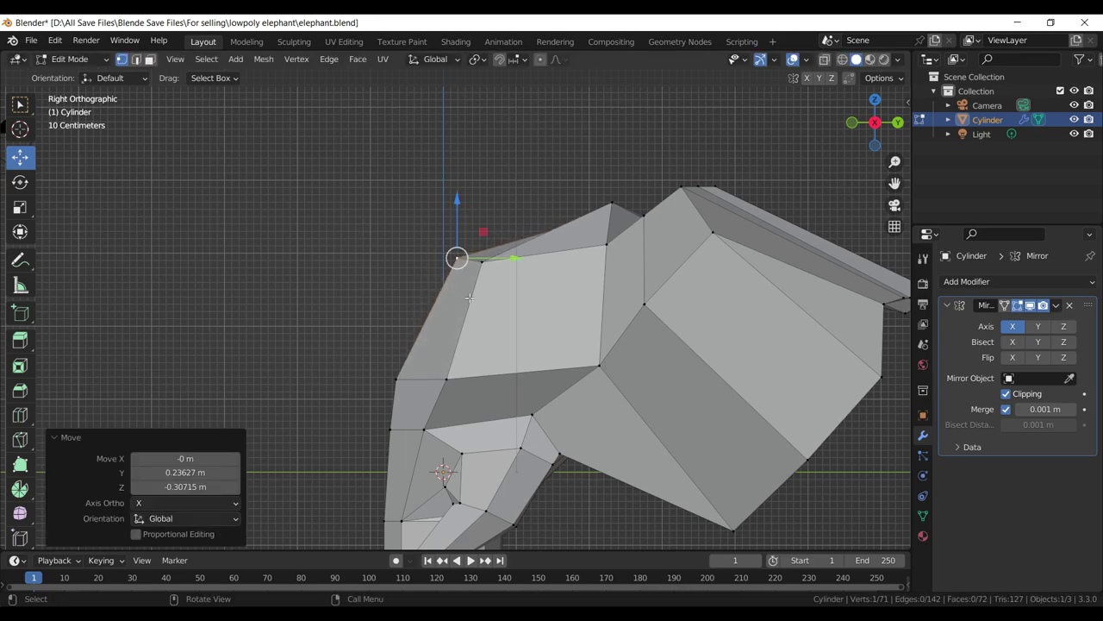
{"action": "key", "text": "ctrl+s"}
- Slide two front face vertices forward and pull one front vertex further out
{"action": "left_click", "coordinate": [445, 379]}
{"action": "left_click", "coordinate": [424, 428]}
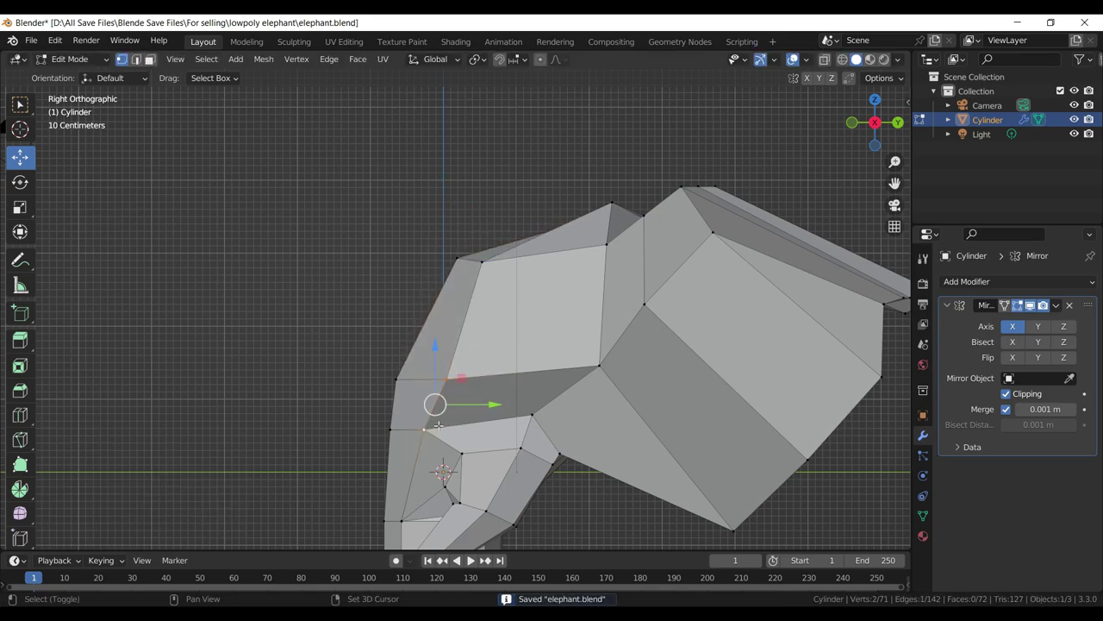
{"action": "left_click_drag", "start_coordinate": [490, 405], "coordinate": [449, 386]}
{"action": "left_click", "coordinate": [430, 378]}
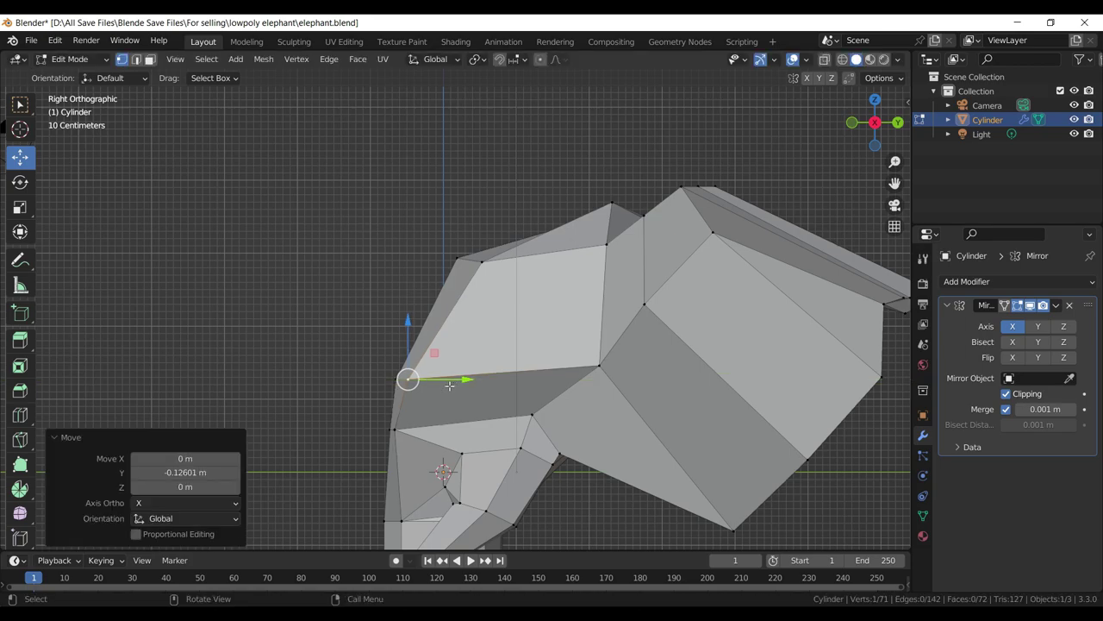
- Raise the front crown vertex and reposition the crown's topmost vertices for a rounder top
{"action": "left_click", "coordinate": [455, 262]}
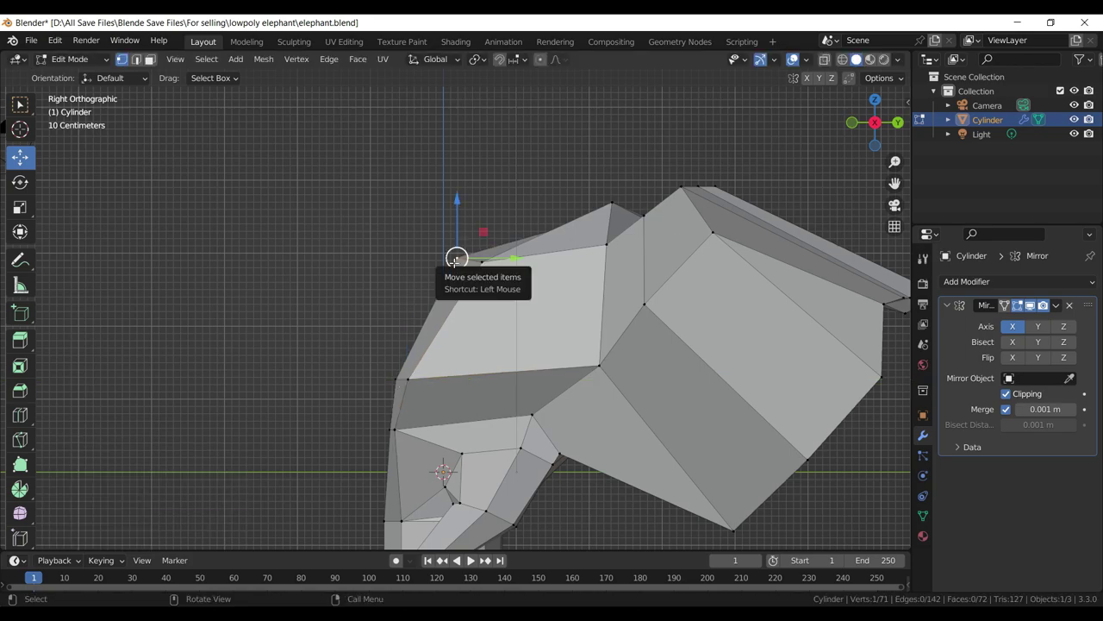
{"action": "left_click_drag", "start_coordinate": [456, 258], "coordinate": [468, 263]}
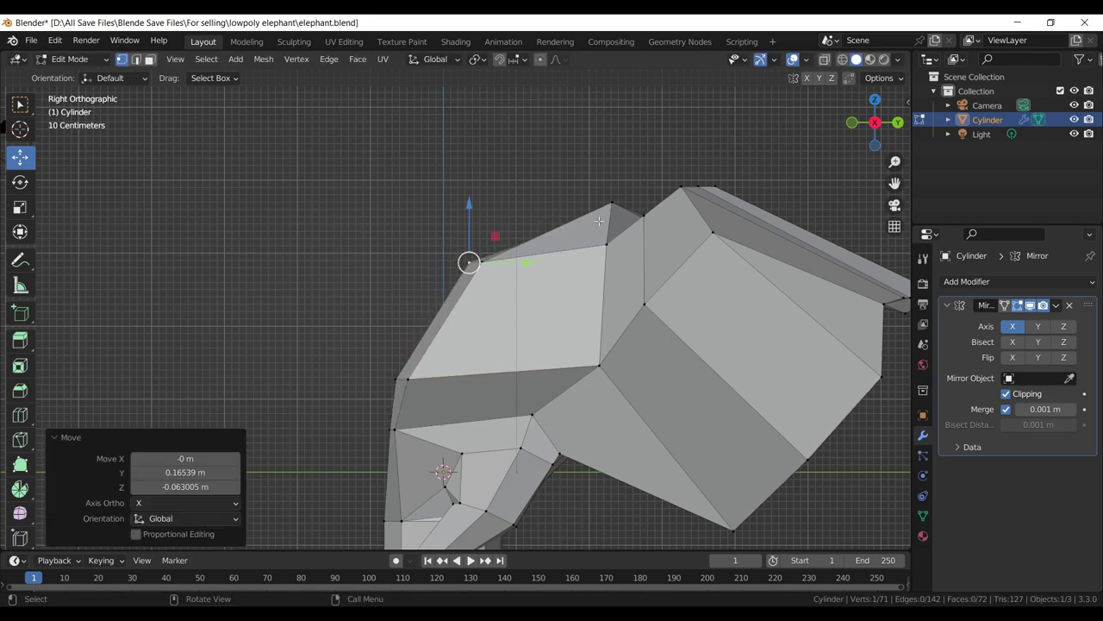
{"action": "left_click_drag", "start_coordinate": [610, 206], "coordinate": [612, 218]}
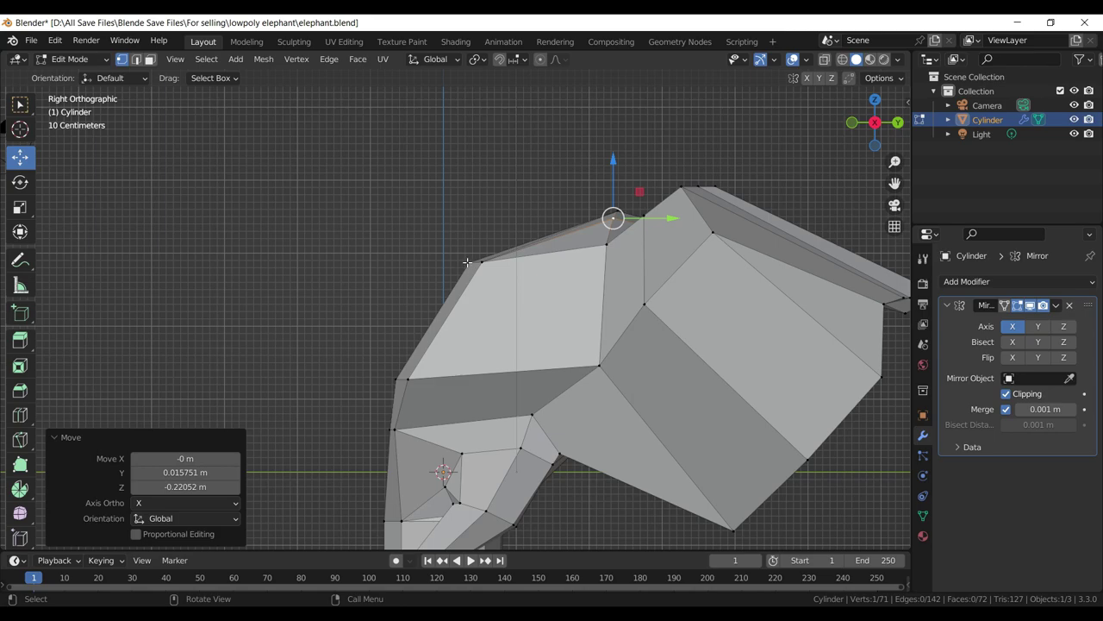
{"action": "left_click", "coordinate": [467, 262]}
{"action": "left_click_drag", "start_coordinate": [475, 261], "coordinate": [491, 251]}
{"action": "left_click", "coordinate": [496, 251]}
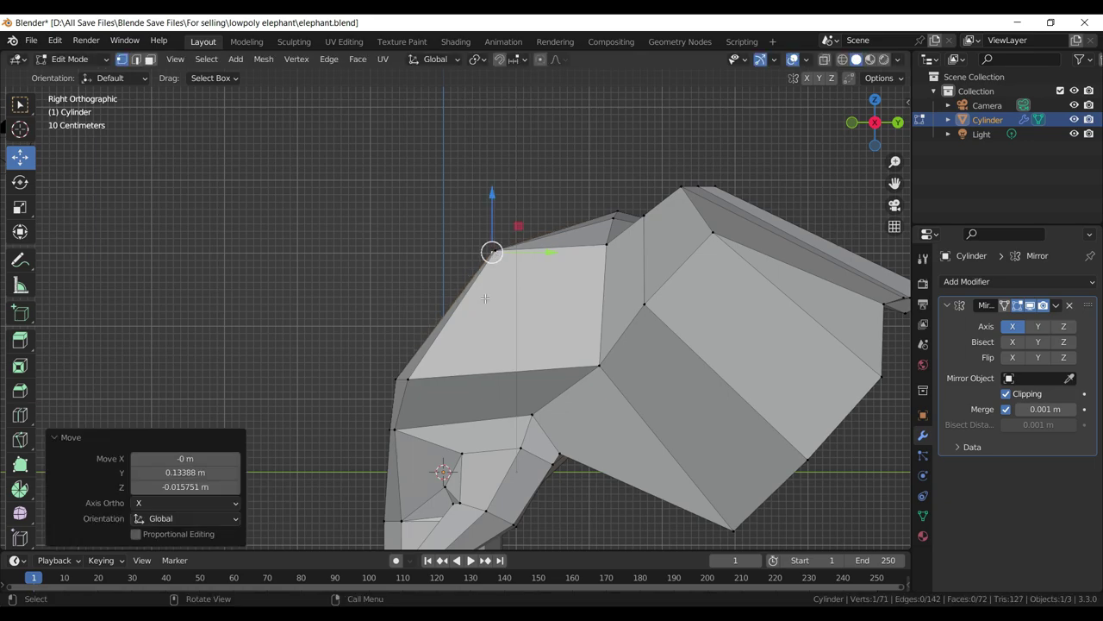
- Nudge the forehead corner vertex to smooth the crown's side profile
{"action": "scroll", "scroll_direction": "down", "scroll_amount": 3}
{"action": "left_click_drag", "start_coordinate": [477, 353], "coordinate": [503, 261]}
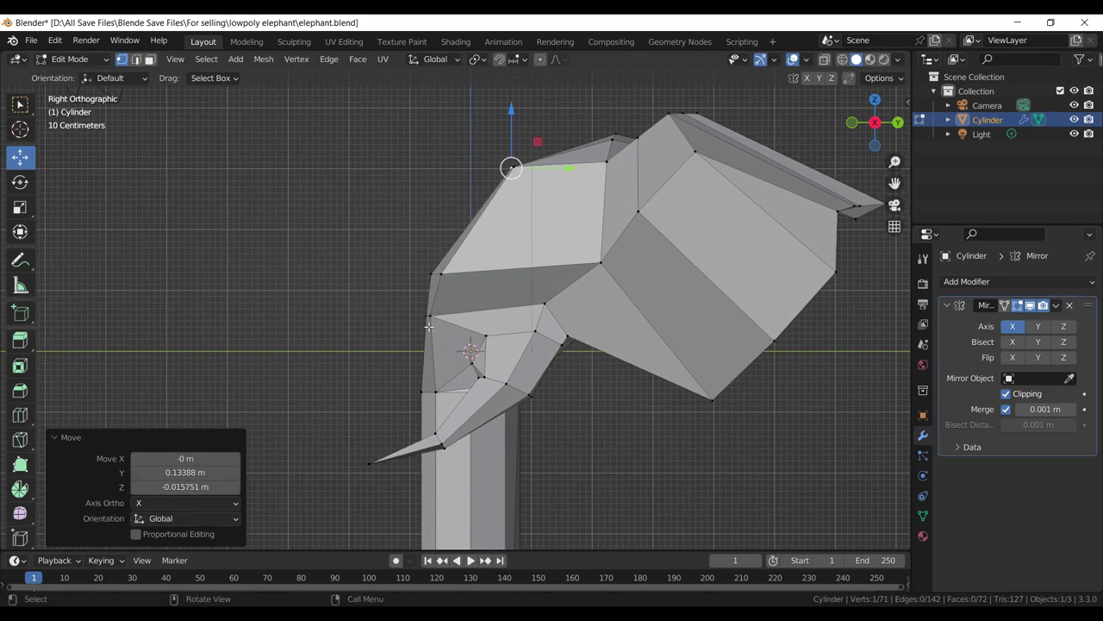
{"action": "left_click", "coordinate": [432, 276]}
{"action": "left_click_drag", "start_coordinate": [437, 272], "coordinate": [472, 392]}
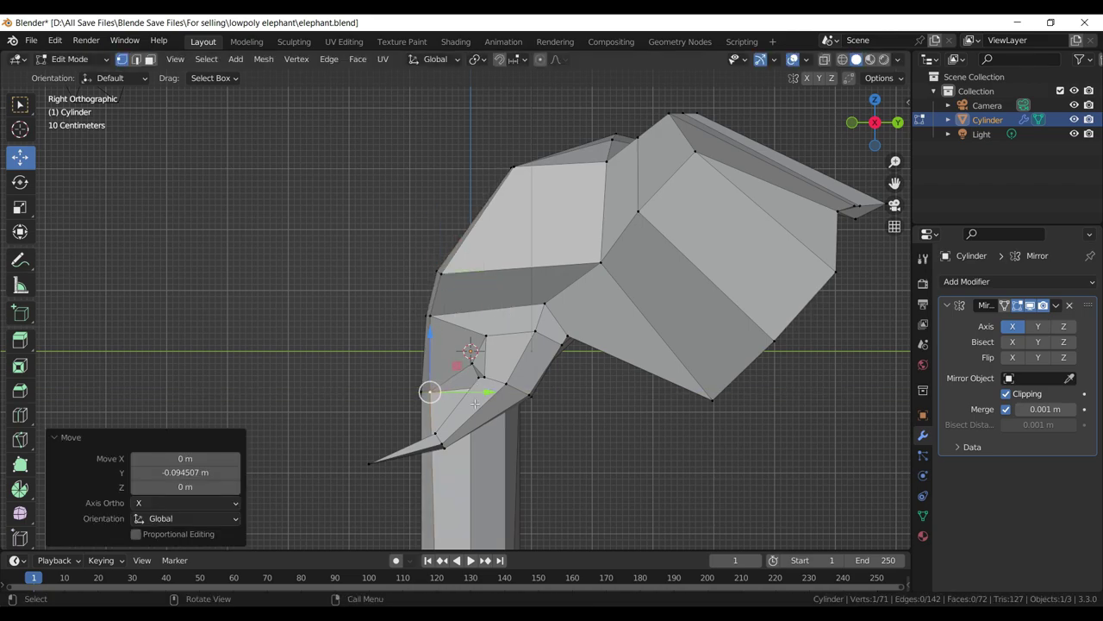
{"action": "scroll", "scroll_direction": "down", "scroll_amount": 3}
{"action": "left_click_drag", "start_coordinate": [510, 468], "coordinate": [517, 321]}
- In wireframe, select the trunk's bottom-end vertices and slide the tip forward
{"action": "left_click", "coordinate": [842, 59]}
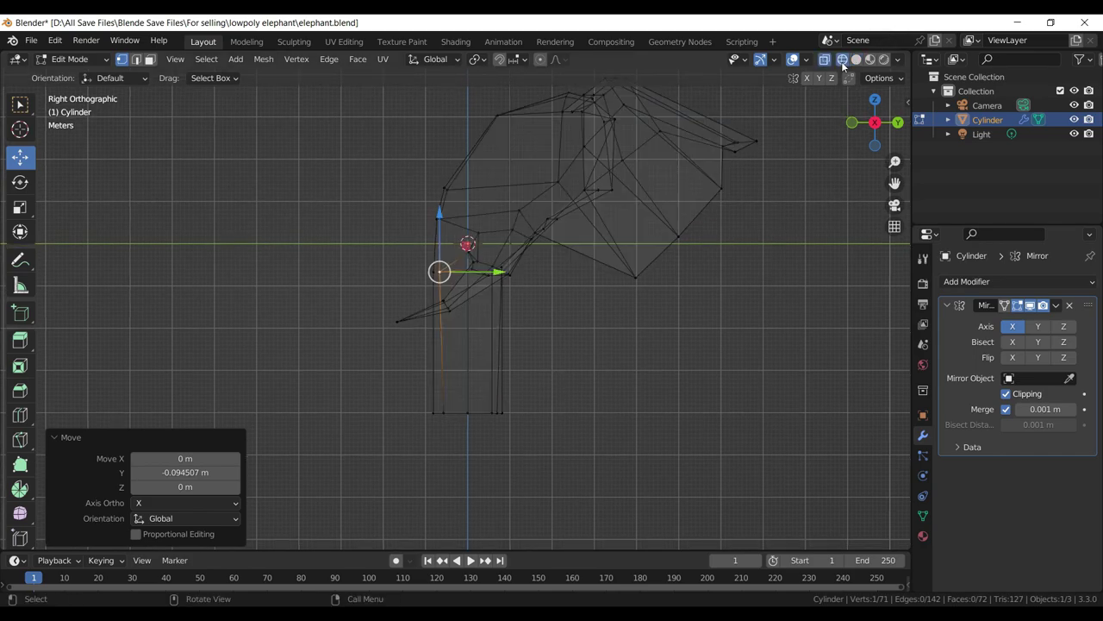
{"action": "left_click_drag", "start_coordinate": [569, 452], "coordinate": [369, 381]}
{"action": "scroll", "scroll_direction": "up", "scroll_amount": 3}
{"action": "left_click_drag", "start_coordinate": [571, 419], "coordinate": [572, 350]}
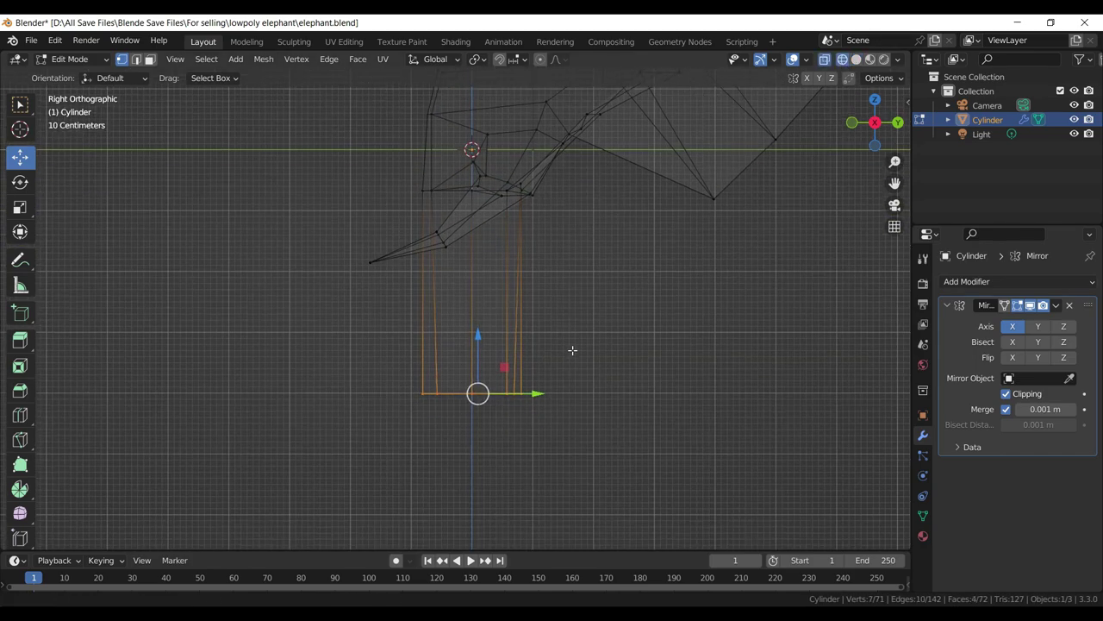
{"action": "left_click_drag", "start_coordinate": [543, 379], "coordinate": [512, 382]}
{"action": "key", "text": "shift+z"}
{"action": "left_click_drag", "start_coordinate": [645, 227], "coordinate": [580, 192]}
- Move the trunk's two upper-end vertices forward
{"action": "left_click", "coordinate": [500, 180]}
{"action": "left_click", "coordinate": [494, 170]}
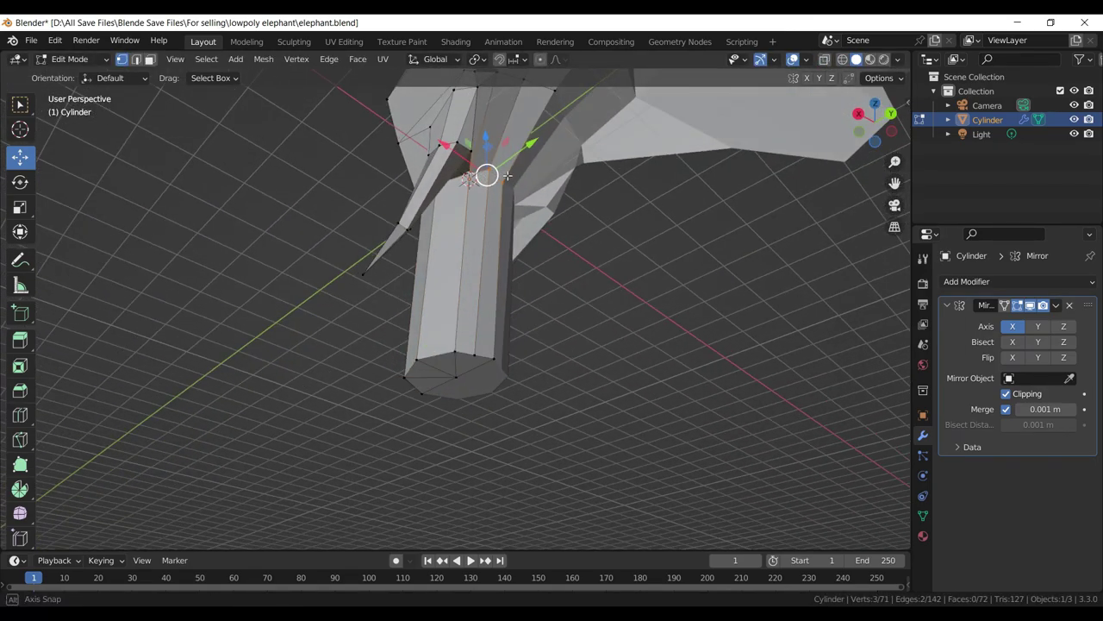
{"action": "left_click_drag", "start_coordinate": [569, 171], "coordinate": [543, 364]}
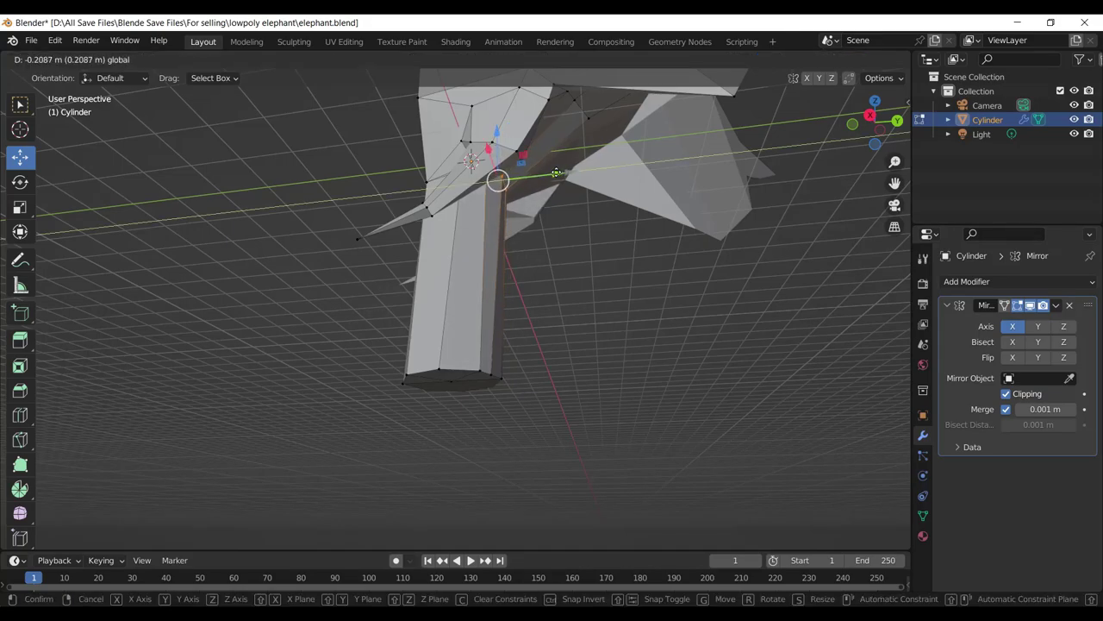
{"action": "key", "text": "KP_3"}
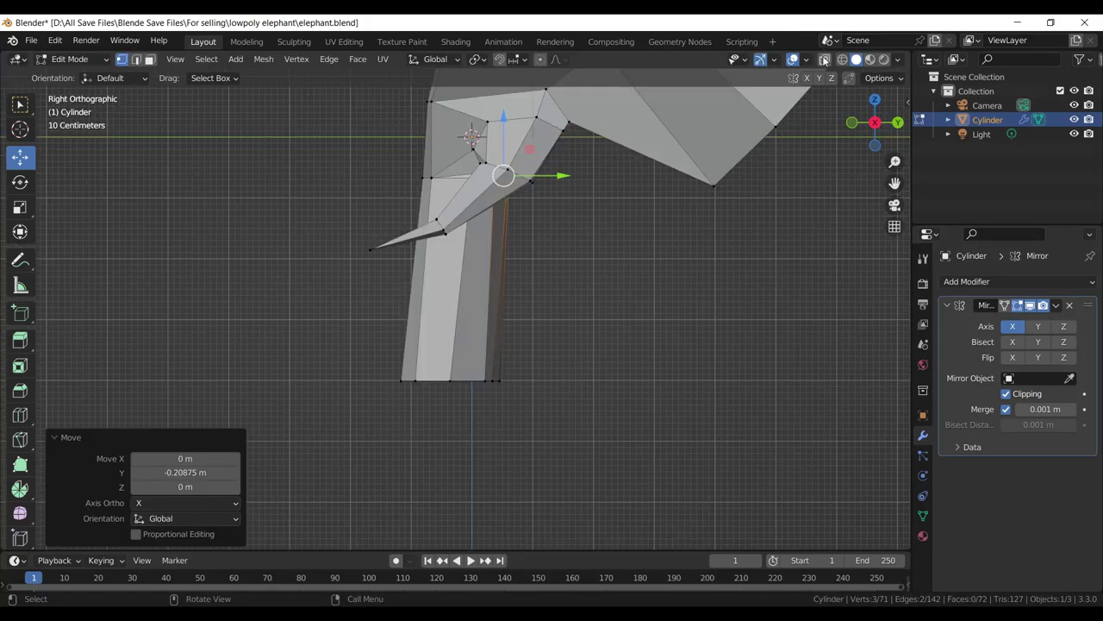
- Scale the trunk tip vertices to 0.740, shift them along Y, then scale to 0.928
{"action": "left_click", "coordinate": [823, 59]}
{"action": "left_click_drag", "start_coordinate": [575, 430], "coordinate": [361, 331]}
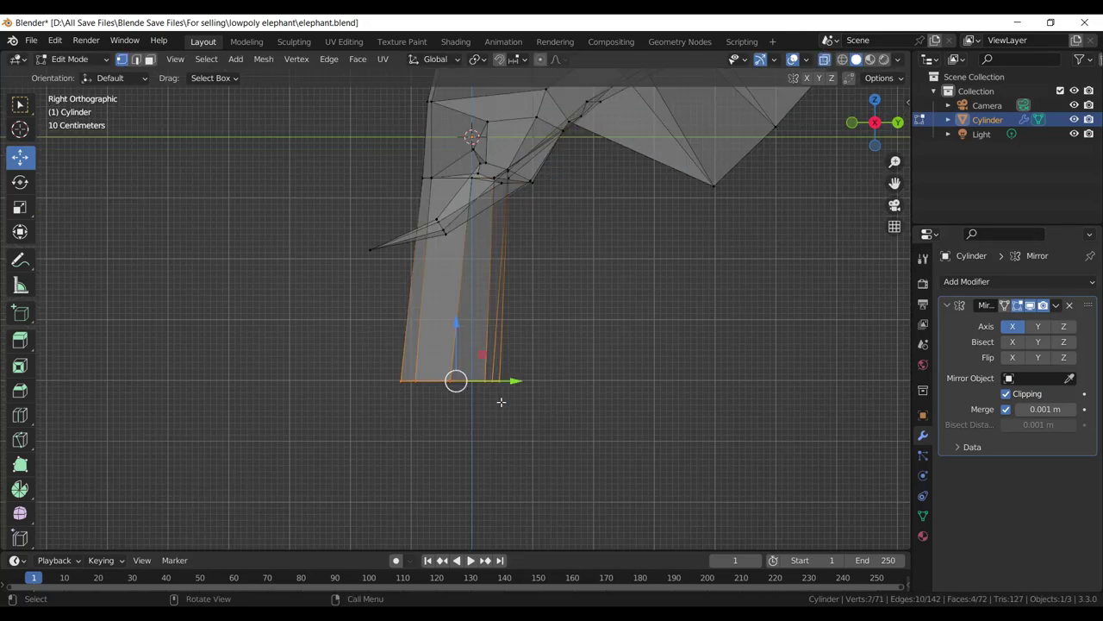
{"action": "key", "text": "s"}
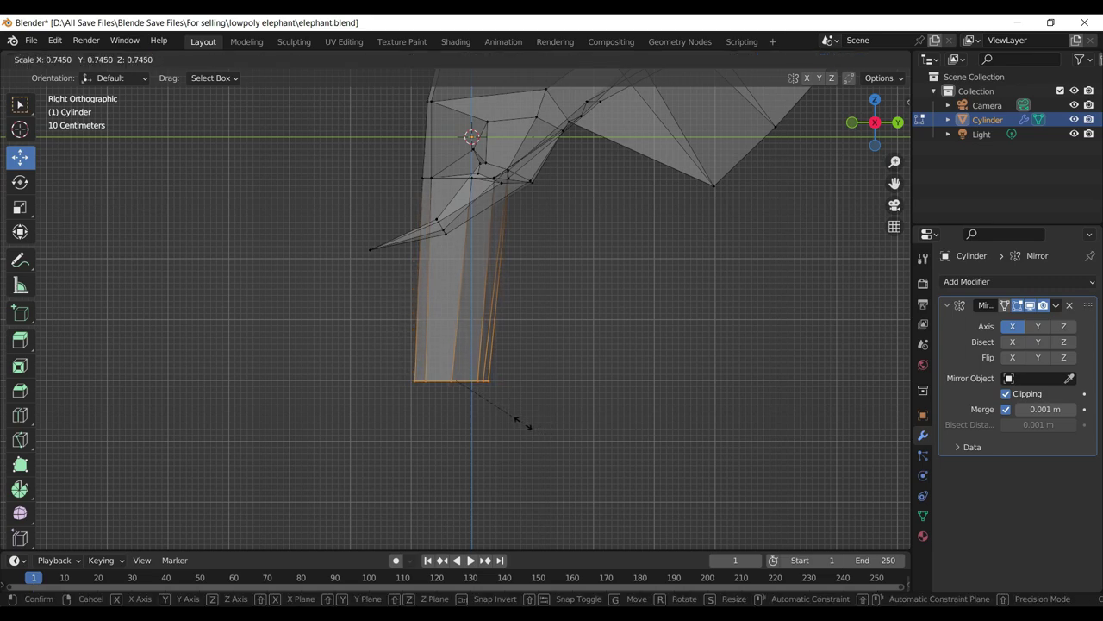
{"action": "left_click", "coordinate": [526, 410]}
{"action": "key", "text": "g"}
{"action": "key", "text": "y"}
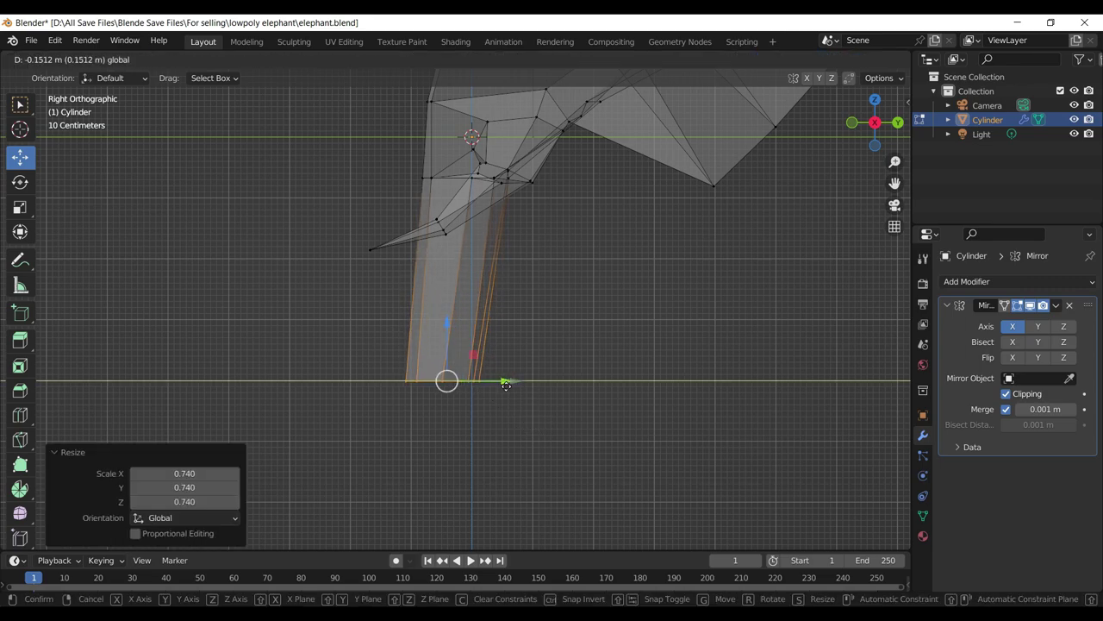
{"action": "left_click", "coordinate": [503, 387]}
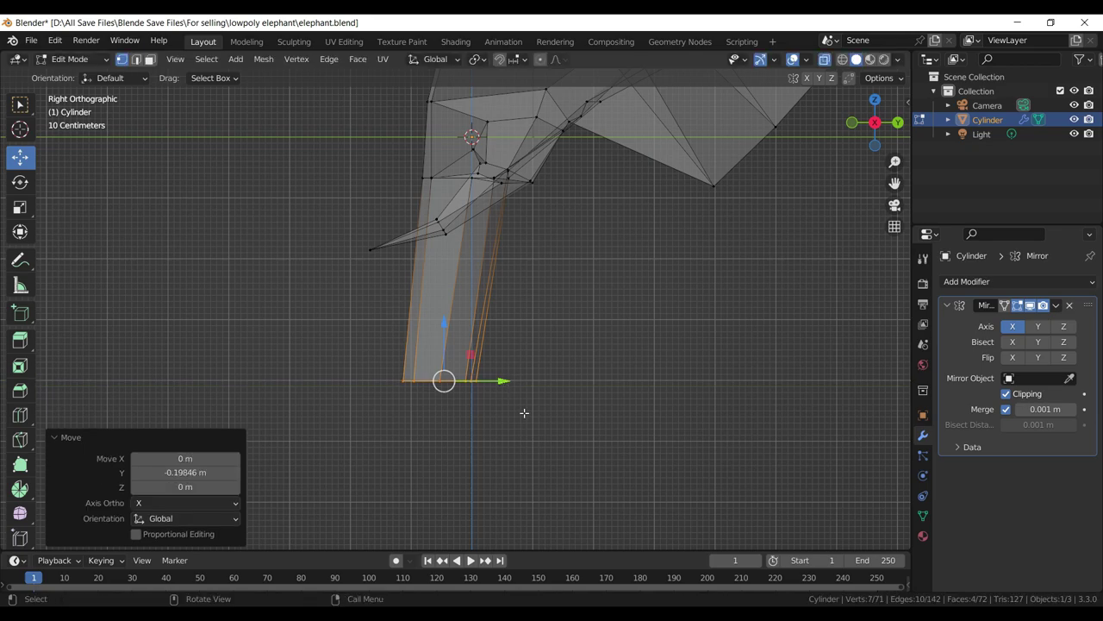
{"action": "key", "text": "s"}
{"action": "left_click", "coordinate": [518, 410]}
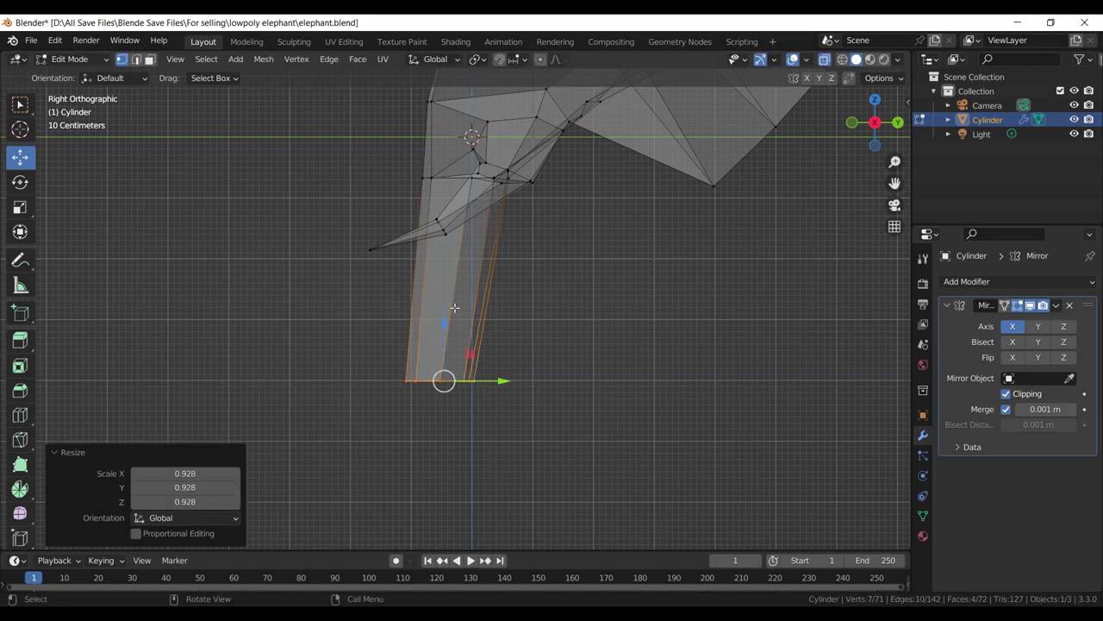
- Raise the trunk tip vertically and scale it to 0.899
{"action": "key", "text": "g"}
{"action": "key", "text": "z"}
{"action": "left_click", "coordinate": [451, 270]}
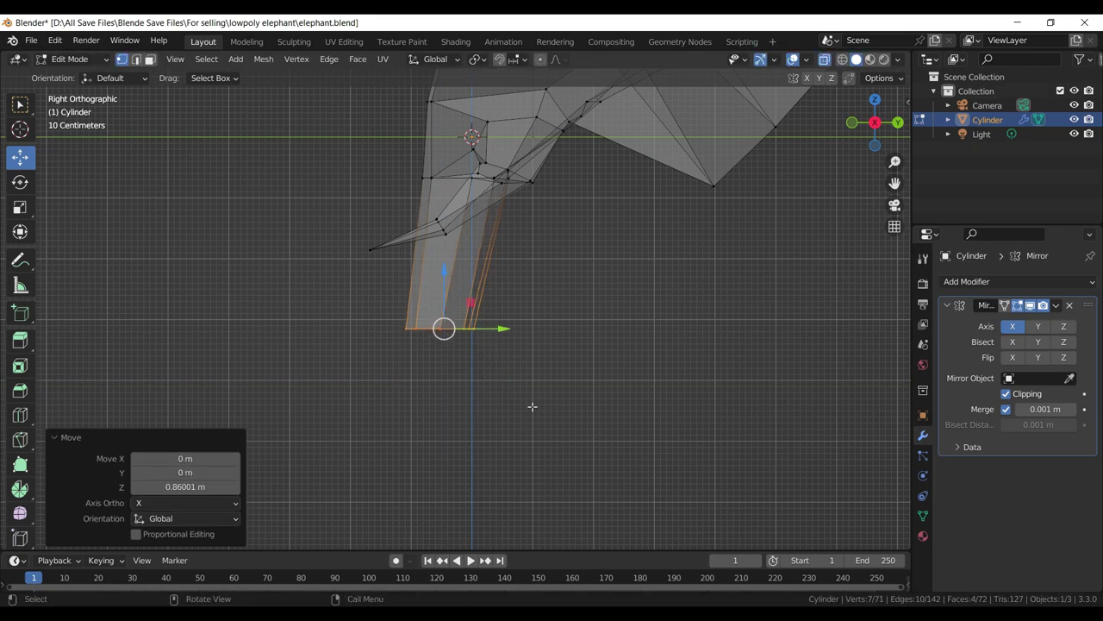
{"action": "key", "text": "s"}
{"action": "left_click", "coordinate": [521, 401]}
- Lower the trunk tip along Z, narrow it to 0.725, and add a 3-cut loop cut
{"action": "scroll", "scroll_direction": "down", "scroll_amount": 3}
{"action": "left_click_drag", "start_coordinate": [505, 382], "coordinate": [505, 313]}
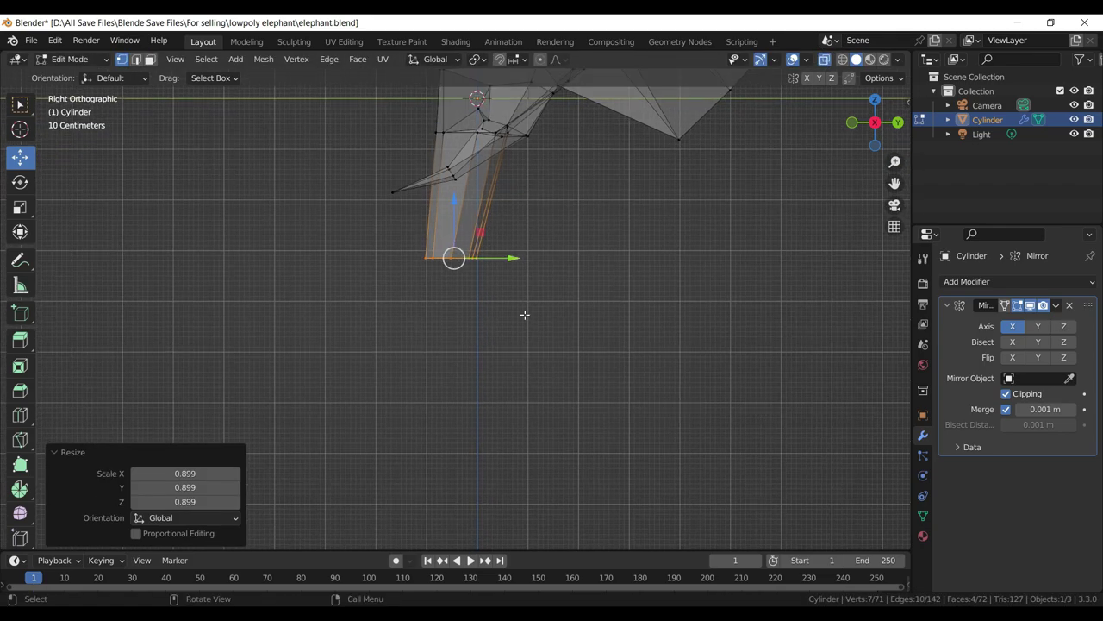
{"action": "key", "text": "g"}
{"action": "key", "text": "z"}
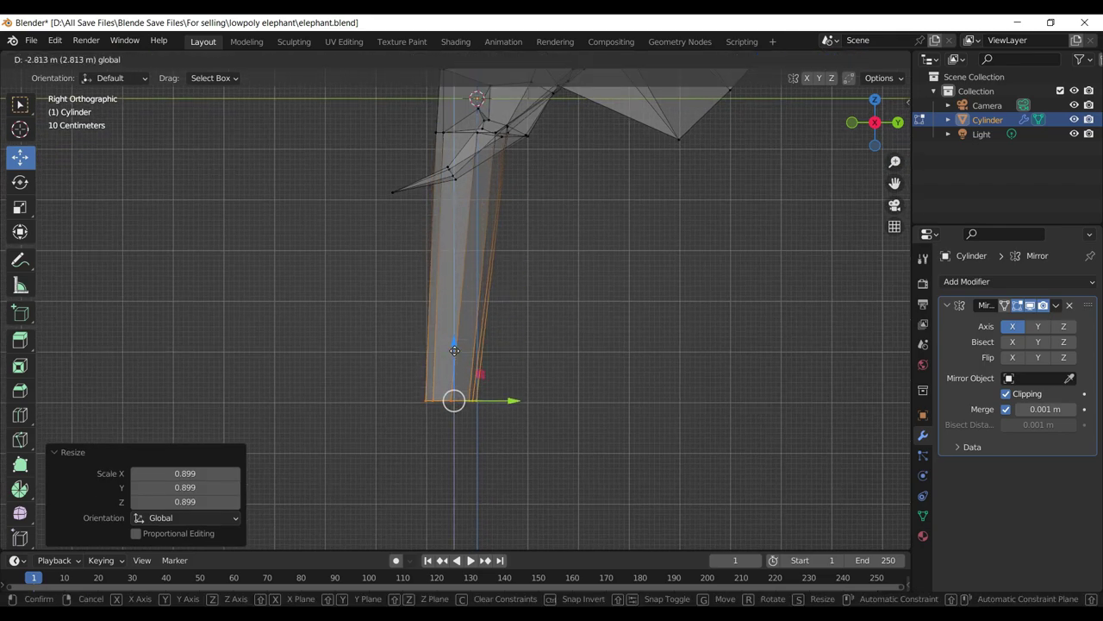
{"action": "left_click", "coordinate": [454, 350]}
{"action": "key", "text": "s"}
{"action": "left_click", "coordinate": [466, 287]}
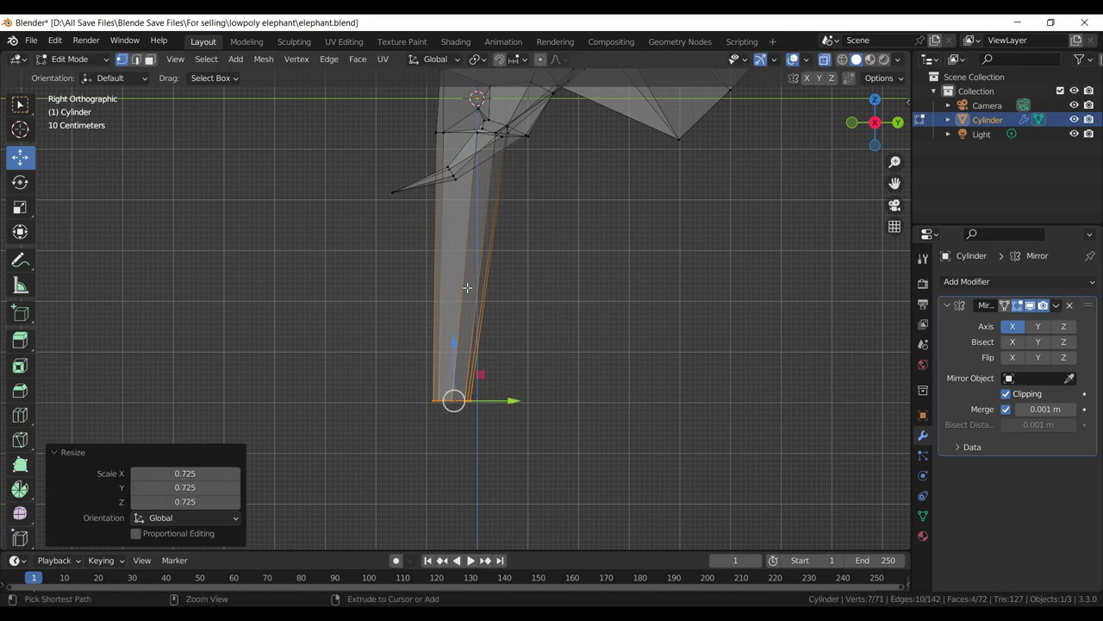
{"action": "key", "text": "ctrl+r"}
{"action": "scroll", "scroll_direction": "up", "scroll_amount": 3}
- Add three evenly spaced edge loops to the trunk and bend its upper loops forward
{"action": "left_click", "coordinate": [466, 287]}
{"action": "right_click", "coordinate": [467, 287]}
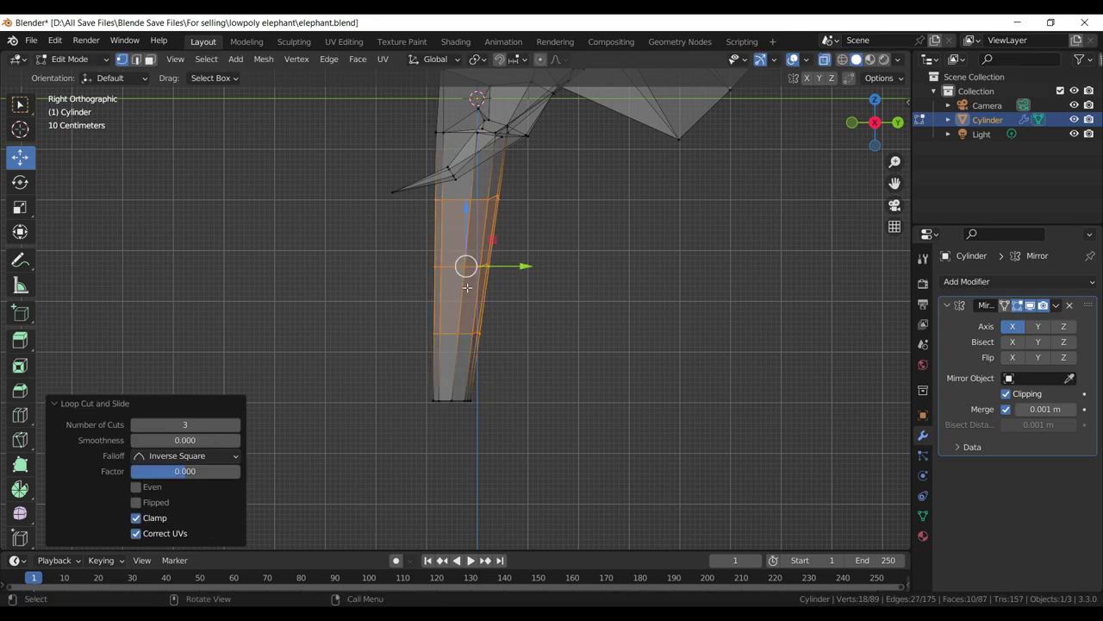
{"action": "left_click", "coordinate": [527, 287]}
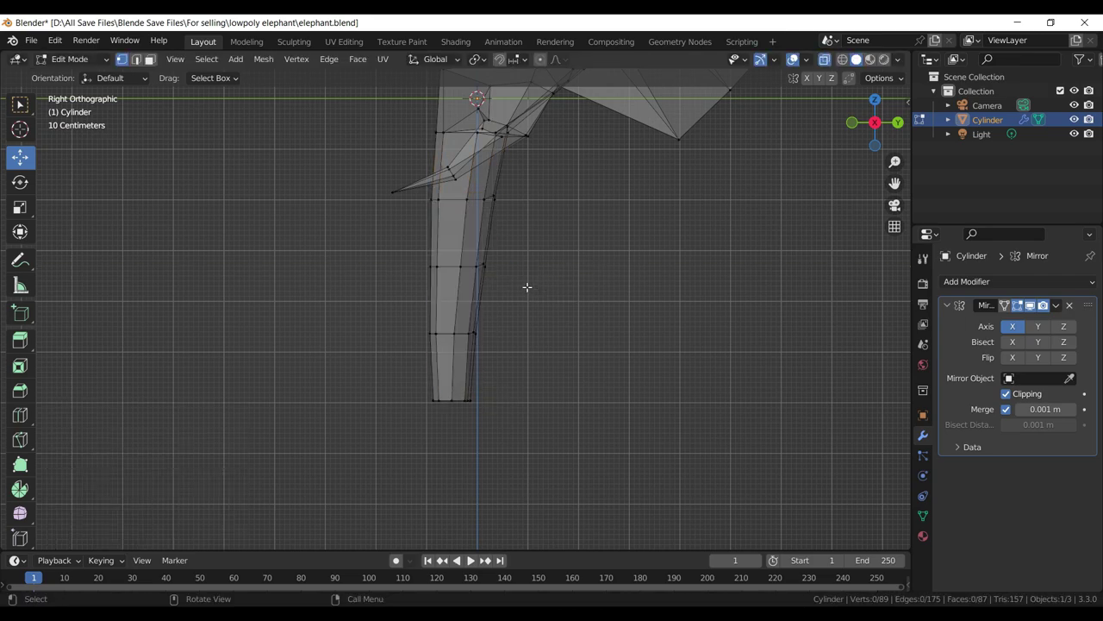
{"action": "left_click", "coordinate": [474, 267]}
{"action": "left_click_drag", "start_coordinate": [514, 270], "coordinate": [487, 335]}
{"action": "left_click", "coordinate": [546, 333]}
{"action": "left_click", "coordinate": [472, 335]}
{"action": "left_click", "coordinate": [505, 246]}
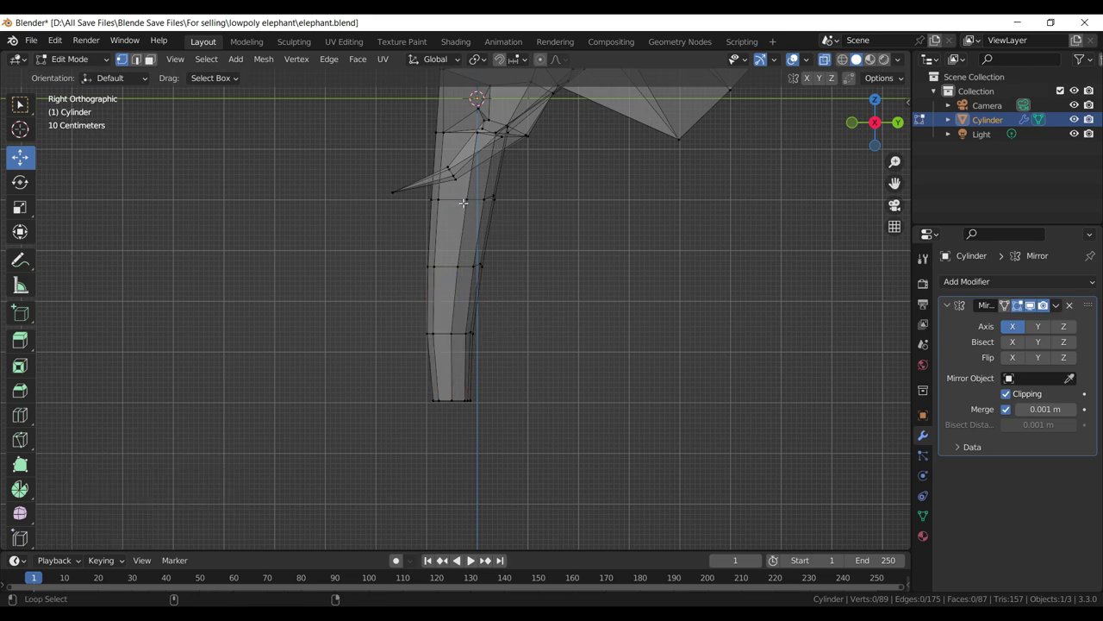
{"action": "left_click", "coordinate": [466, 198]}
{"action": "left_click_drag", "start_coordinate": [517, 202], "coordinate": [513, 207]}
{"action": "left_click", "coordinate": [559, 271]}
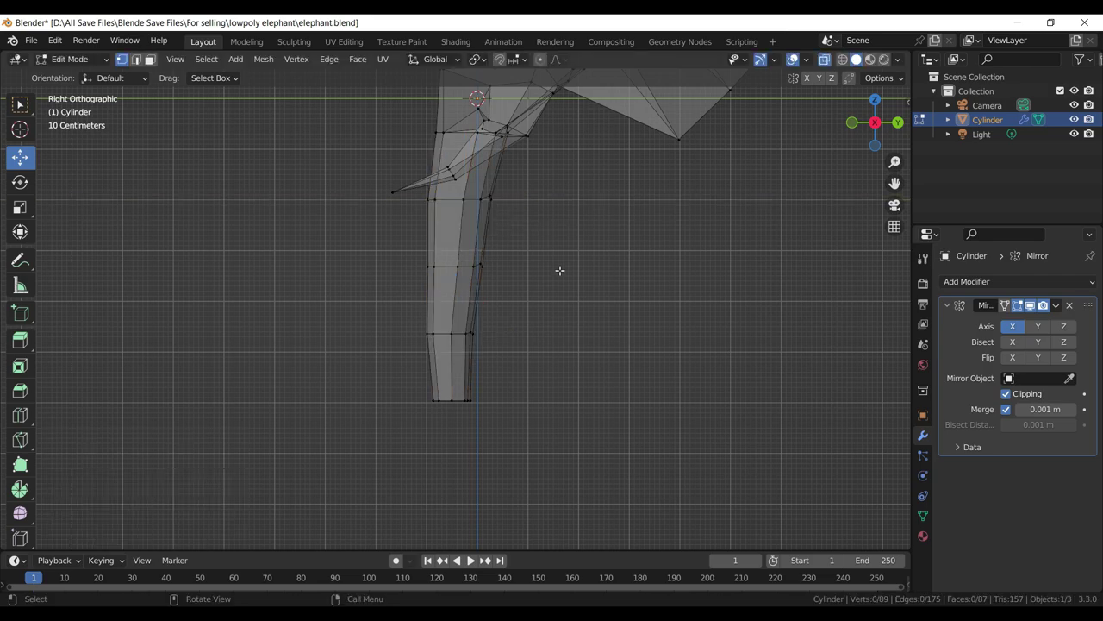
- Push the lower trunk rings forward to deepen the trunk's curve
{"action": "left_click", "coordinate": [454, 268]}
{"action": "left_click_drag", "start_coordinate": [517, 266], "coordinate": [458, 264]}
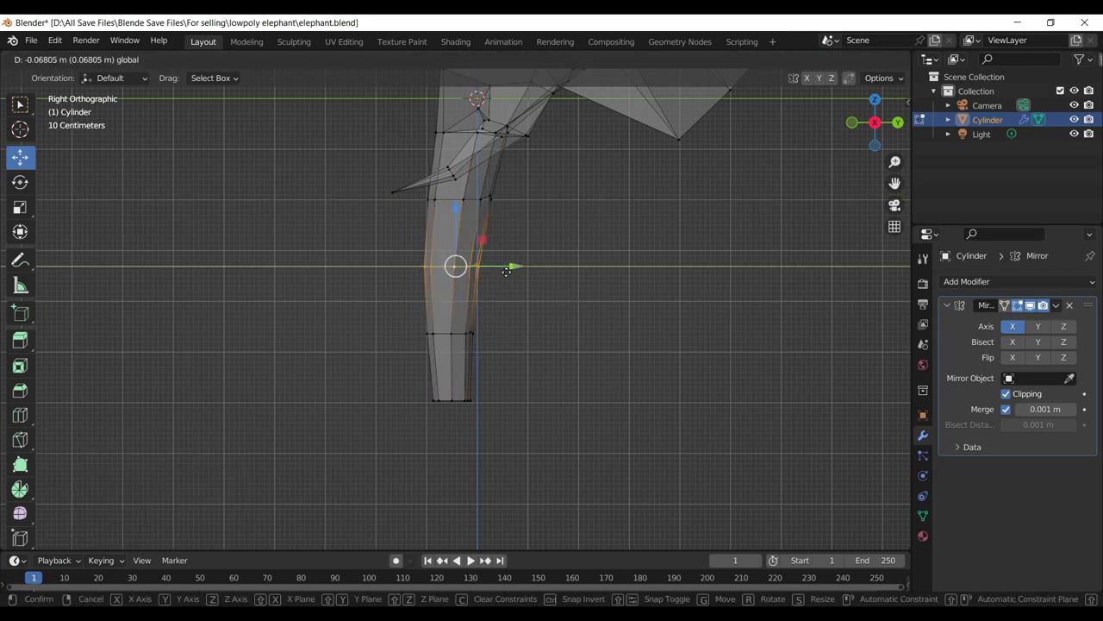
{"action": "left_click", "coordinate": [535, 304]}
{"action": "left_click", "coordinate": [466, 333]}
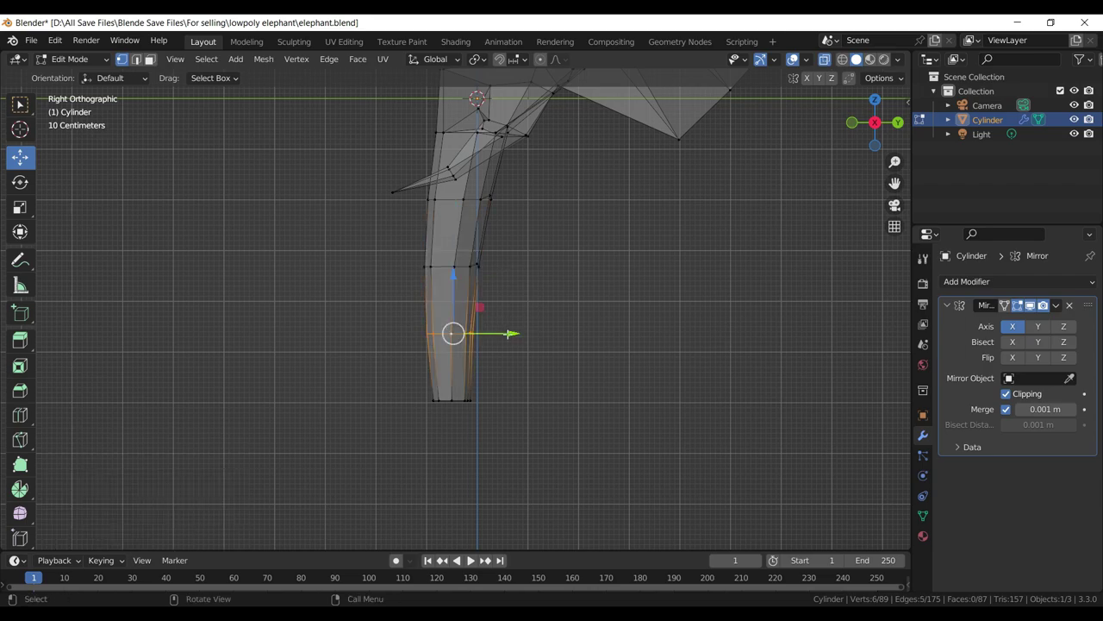
{"action": "left_click_drag", "start_coordinate": [511, 333], "coordinate": [509, 334]}
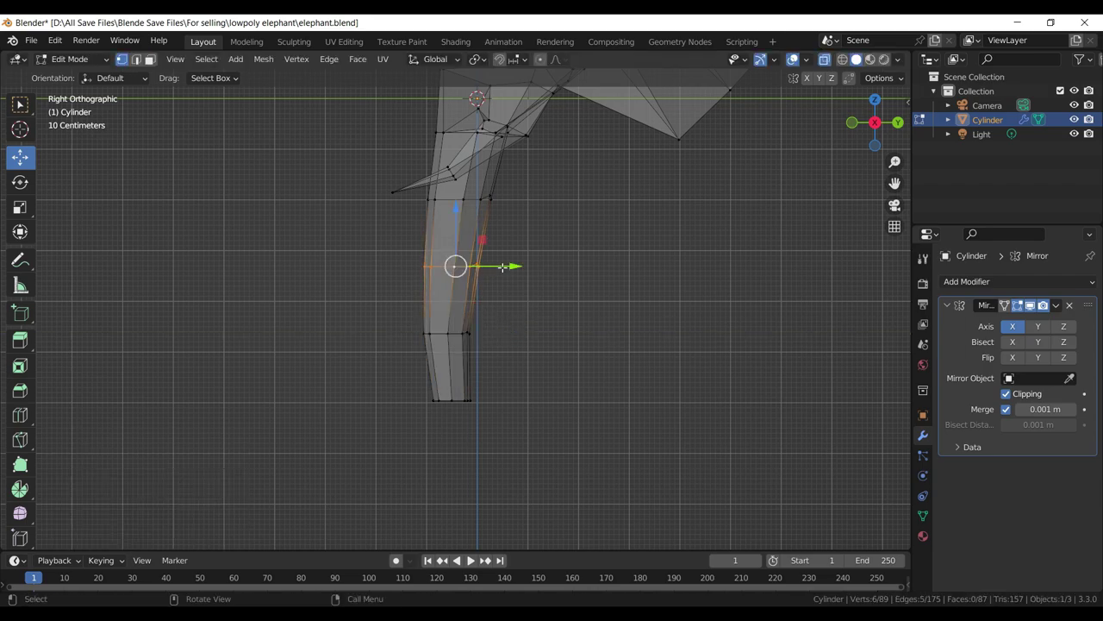
{"action": "left_click_drag", "start_coordinate": [511, 264], "coordinate": [524, 278]}
{"action": "left_click", "coordinate": [577, 287]}
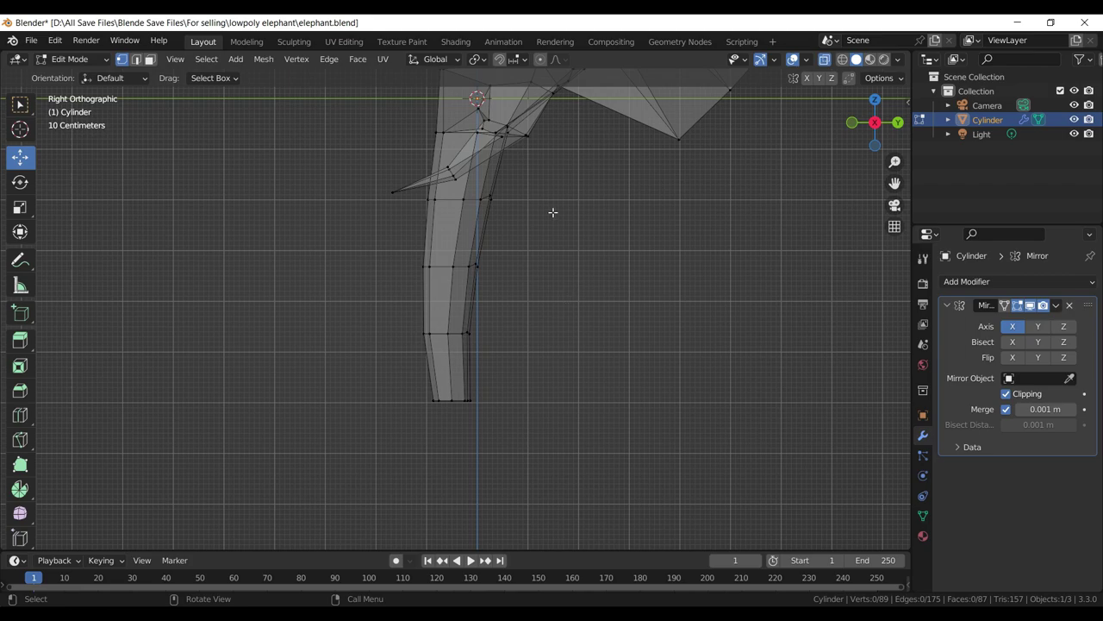
{"action": "left_click_drag", "start_coordinate": [602, 197], "coordinate": [604, 225]}
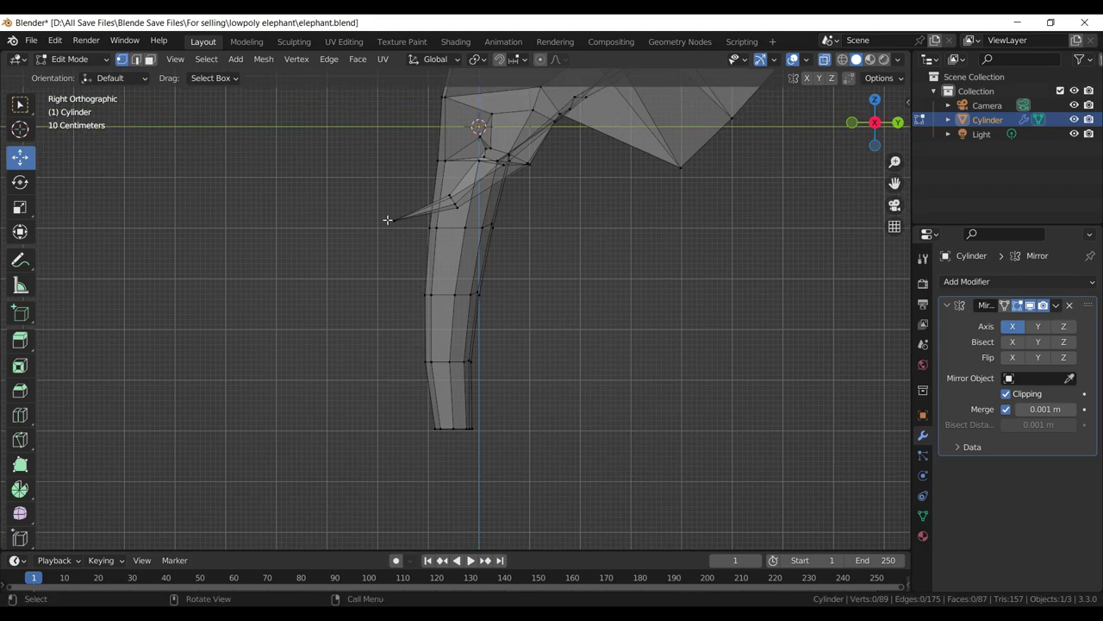
- Pull the tusk tip outward and down, then shift upper and lower trunk rings along the bend
{"action": "left_click", "coordinate": [388, 220]}
{"action": "left_click_drag", "start_coordinate": [394, 219], "coordinate": [379, 228]}
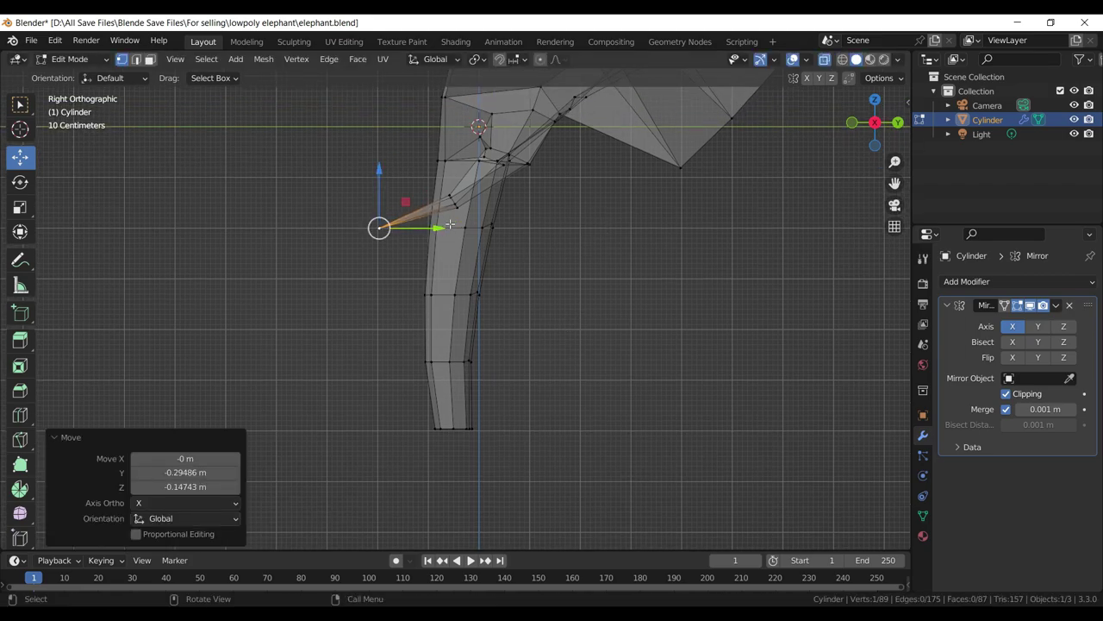
{"action": "left_click", "coordinate": [450, 224]}
{"action": "left_click", "coordinate": [450, 224]}
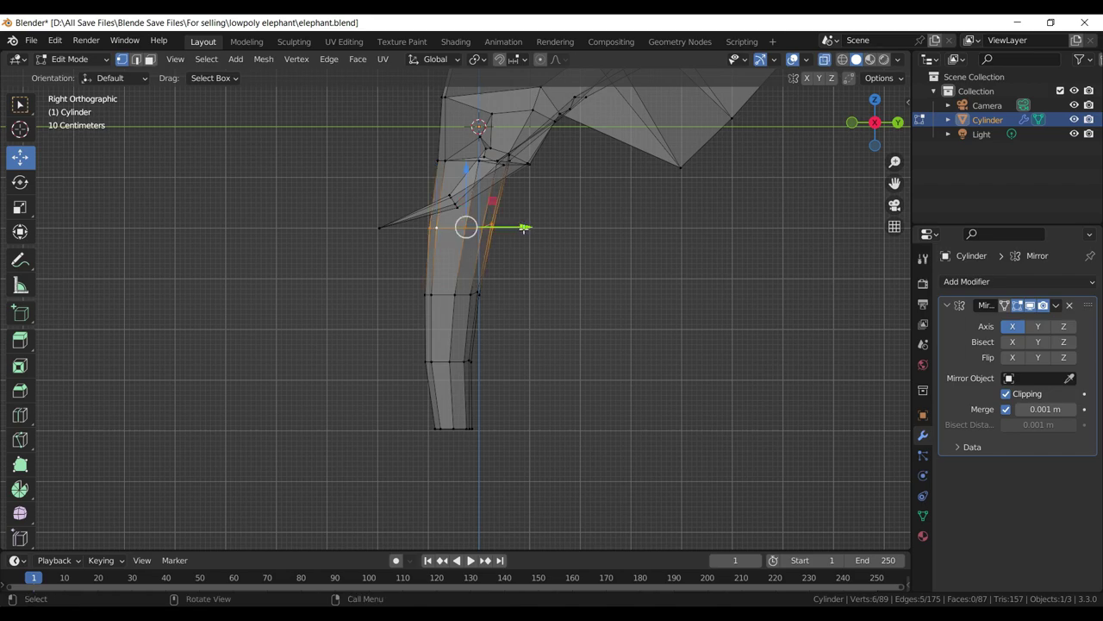
{"action": "left_click_drag", "start_coordinate": [518, 228], "coordinate": [517, 229]}
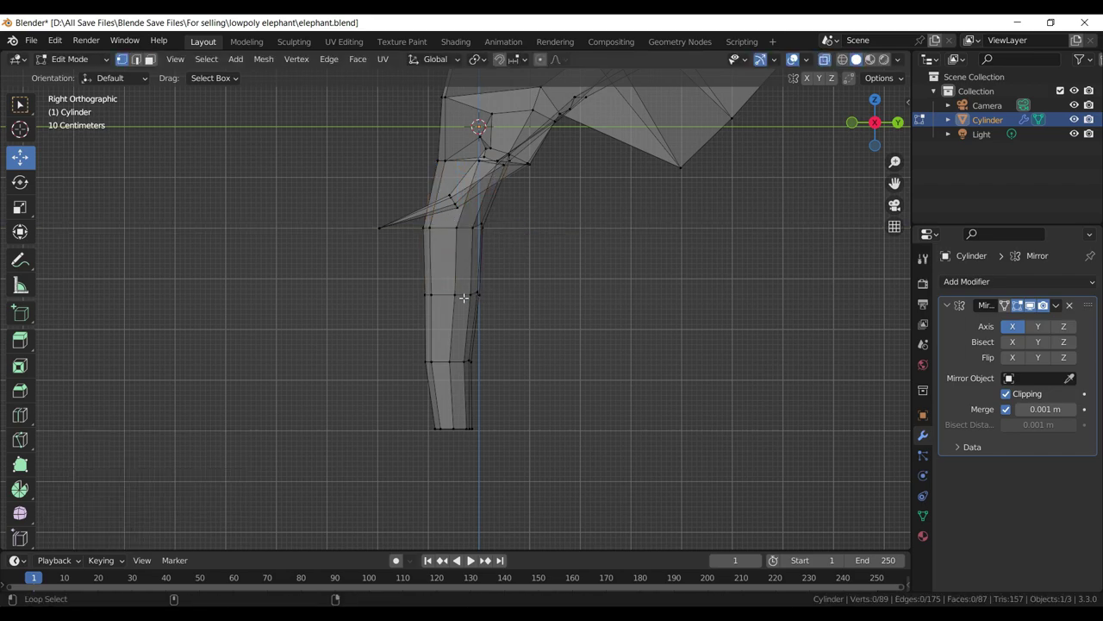
{"action": "left_click", "coordinate": [462, 297]}
{"action": "left_click_drag", "start_coordinate": [512, 295], "coordinate": [502, 301]}
- Narrow the moved trunk ring and shift the next ring down, scaling it to 0.914
{"action": "key", "text": "s"}
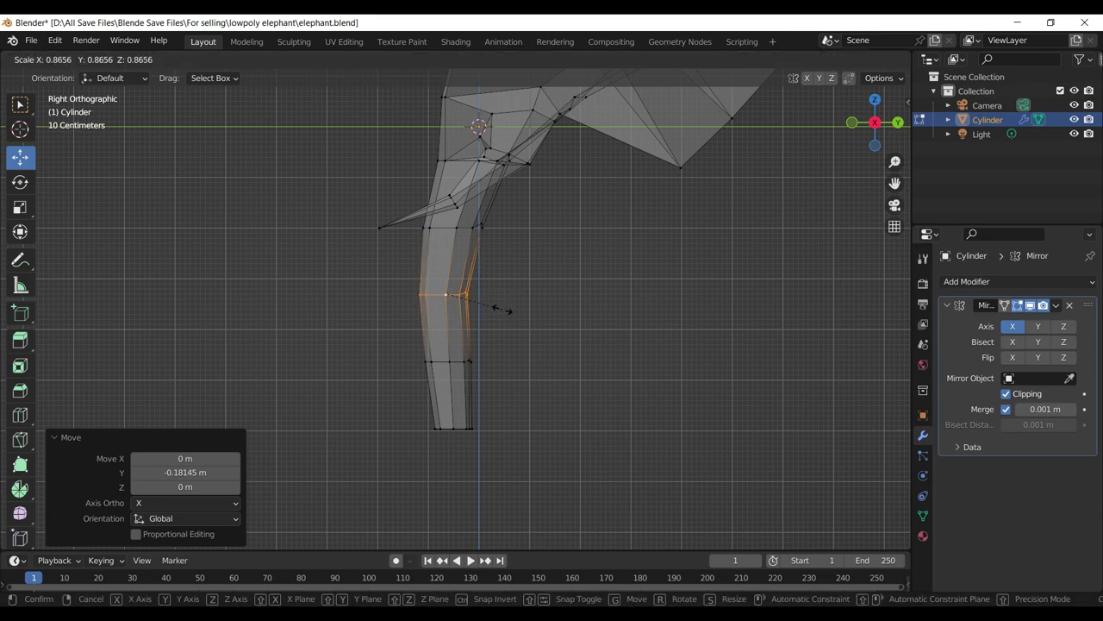
{"action": "left_click", "coordinate": [504, 310]}
{"action": "left_click", "coordinate": [521, 324]}
{"action": "left_click", "coordinate": [462, 360]}
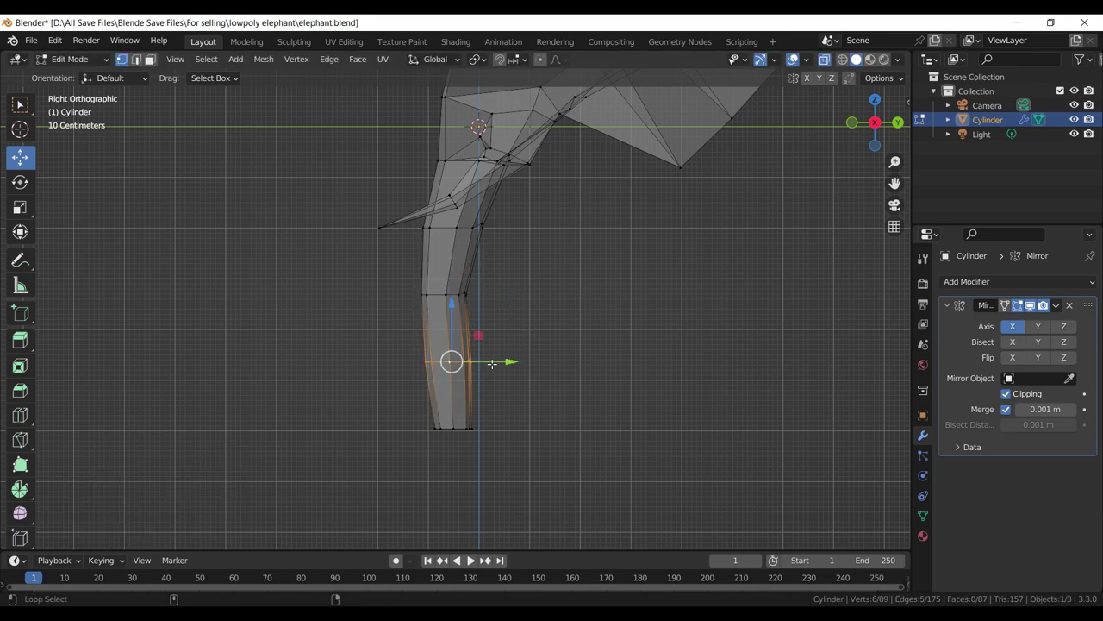
{"action": "left_click_drag", "start_coordinate": [504, 361], "coordinate": [517, 364]}
{"action": "key", "text": "s"}
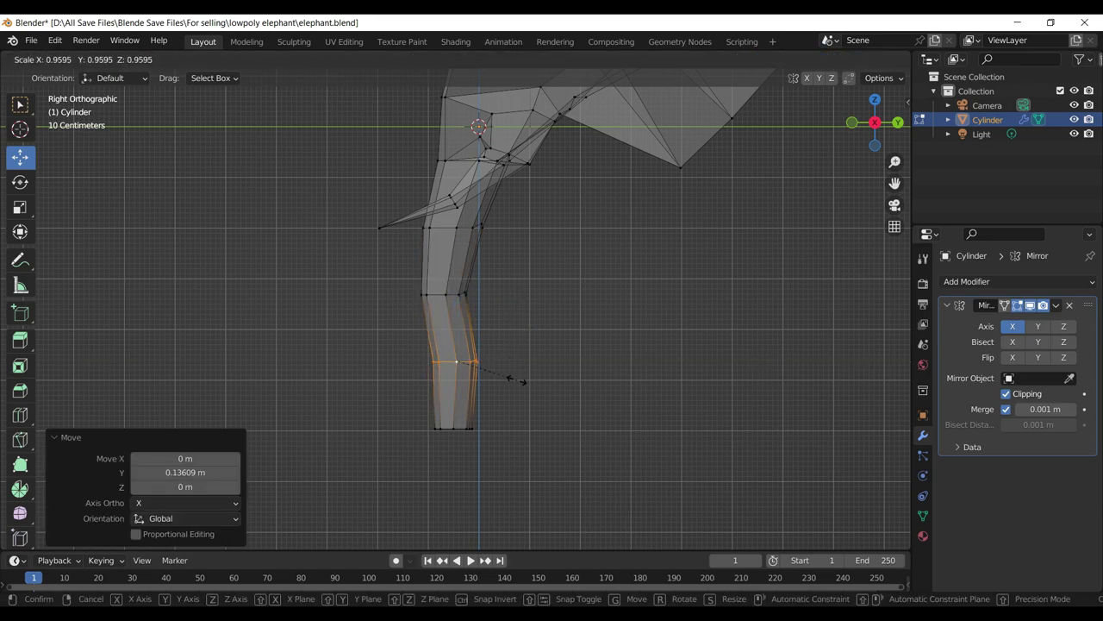
{"action": "left_click", "coordinate": [513, 379]}
- Move the trunk end along the curve, resize the middle ring, and shrink the tip to 0.798
{"action": "left_click_drag", "start_coordinate": [501, 453], "coordinate": [412, 412]}
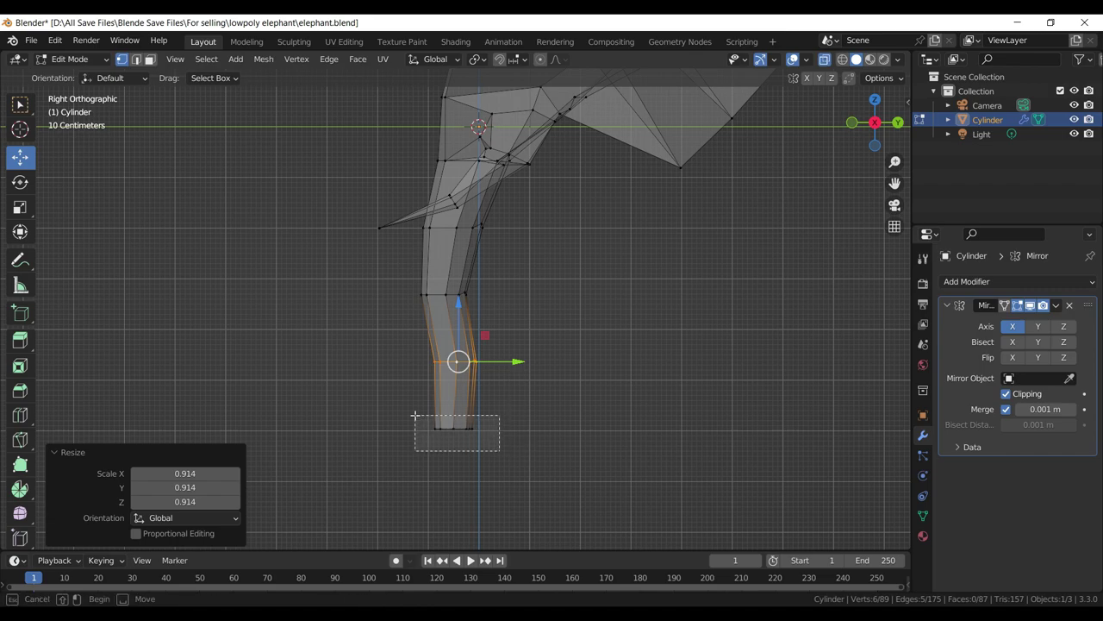
{"action": "left_click_drag", "start_coordinate": [515, 429], "coordinate": [533, 431]}
{"action": "left_click_drag", "start_coordinate": [522, 346], "coordinate": [405, 393]}
{"action": "key", "text": "s"}
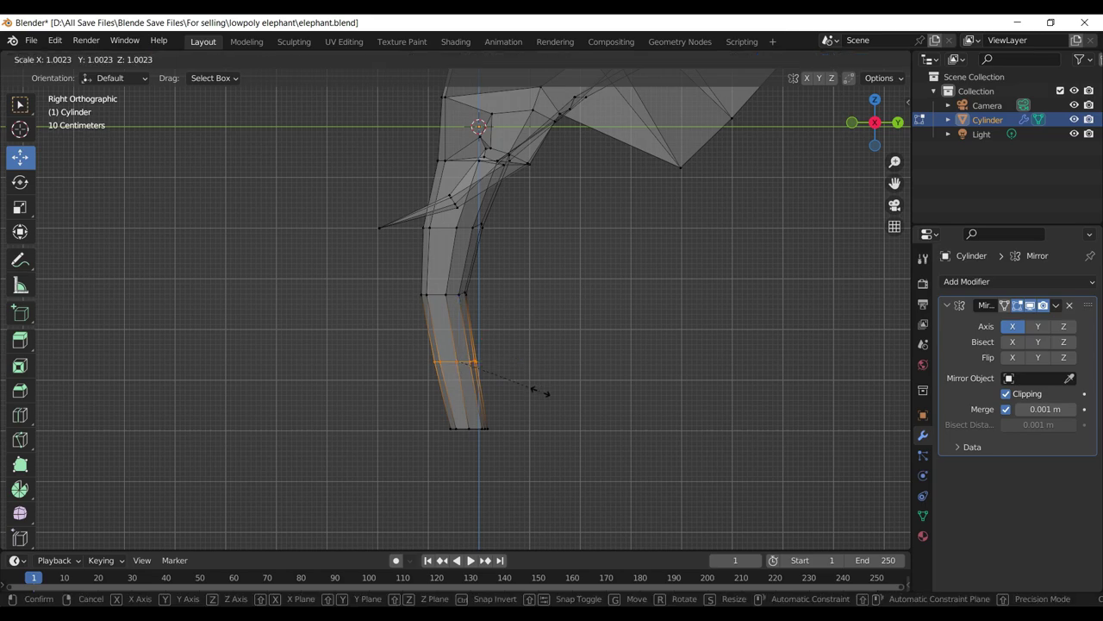
{"action": "left_click", "coordinate": [543, 392]}
{"action": "left_click_drag", "start_coordinate": [515, 472], "coordinate": [416, 416]}
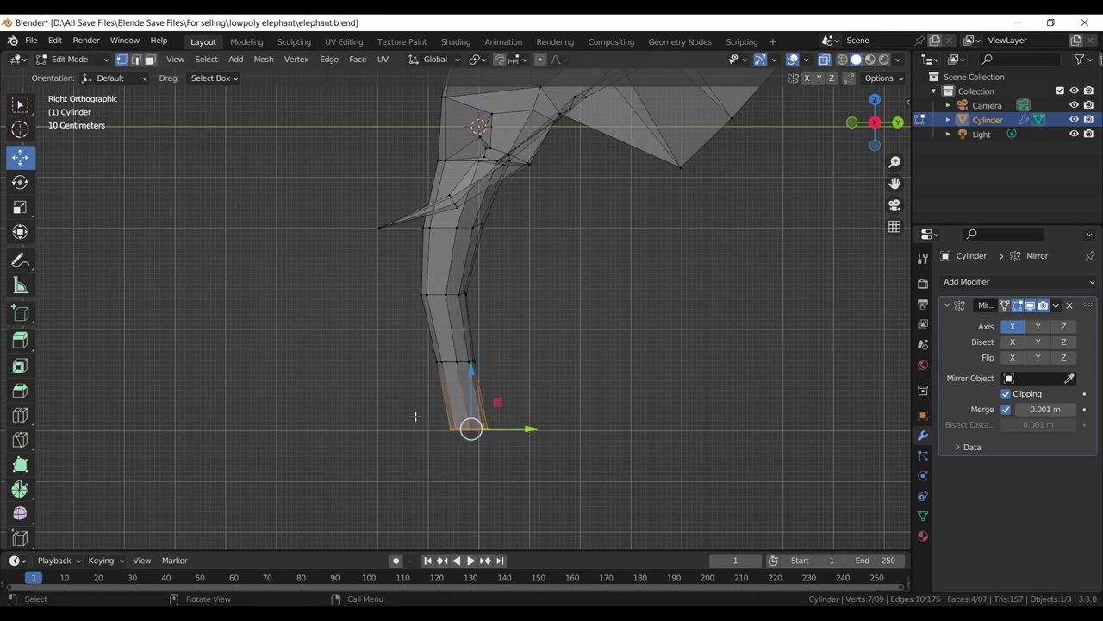
{"action": "key", "text": "s"}
{"action": "left_click", "coordinate": [536, 451]}
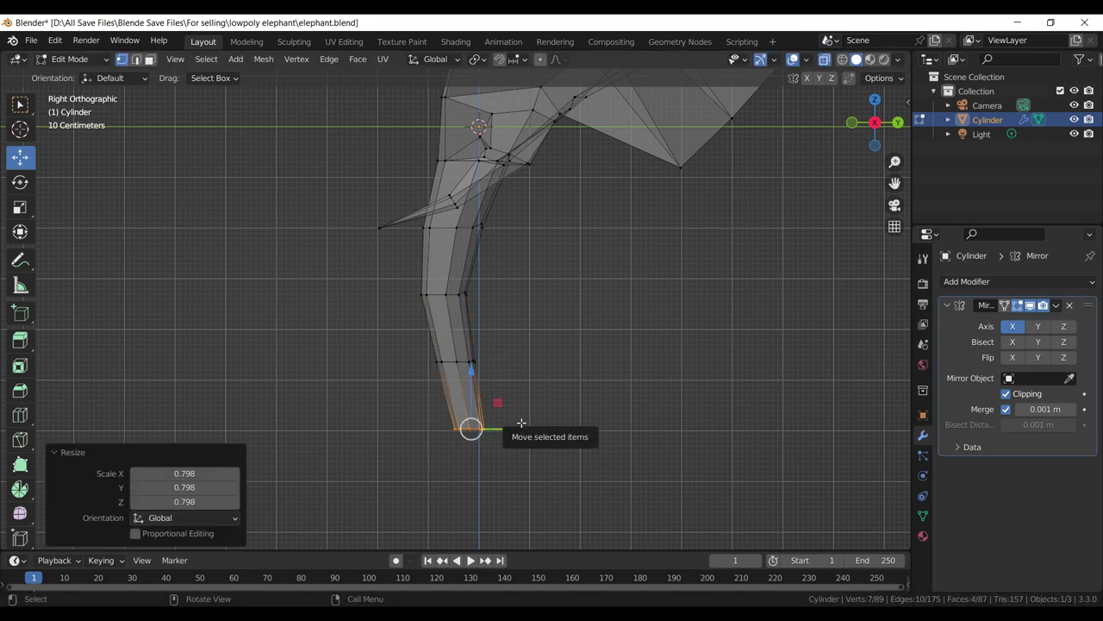
{"action": "key", "text": "KP_1"}
- Slide the middle, upper, lower and bottom trunk rings along X toward the centre line
{"action": "left_click_drag", "start_coordinate": [537, 257], "coordinate": [387, 336]}
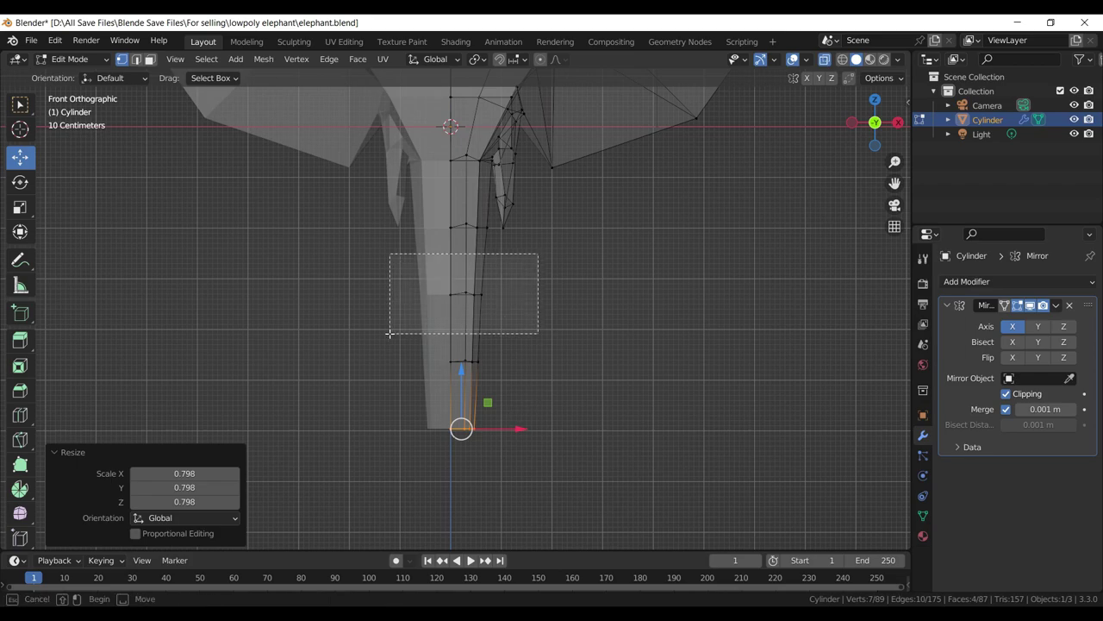
{"action": "key", "text": "g"}
{"action": "key", "text": "x"}
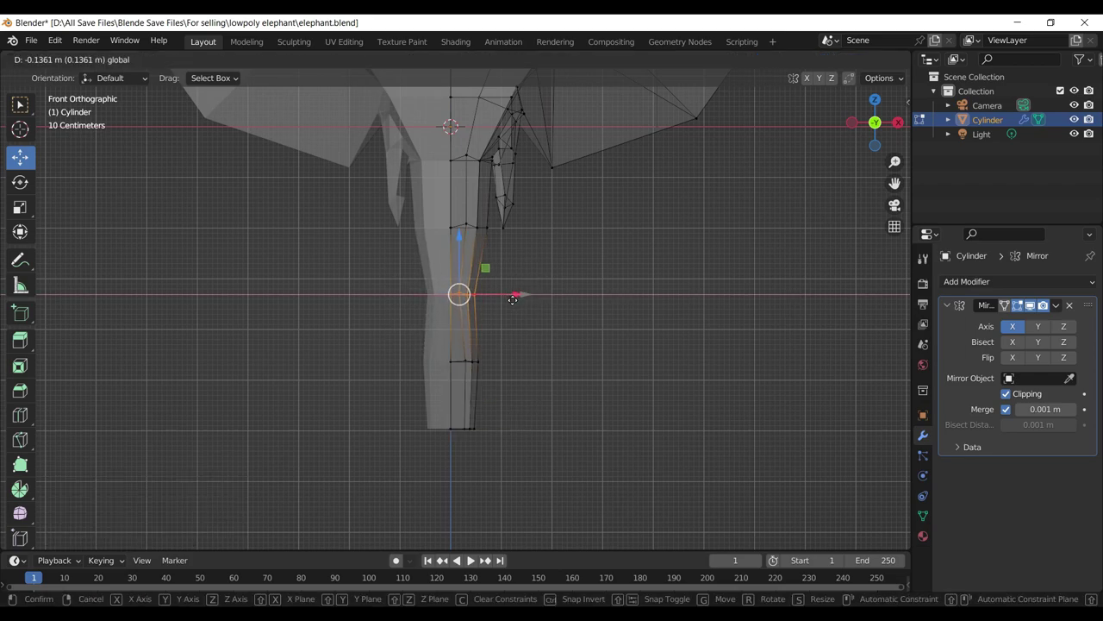
{"action": "left_click", "coordinate": [517, 296]}
{"action": "left_click_drag", "start_coordinate": [492, 223], "coordinate": [439, 256]}
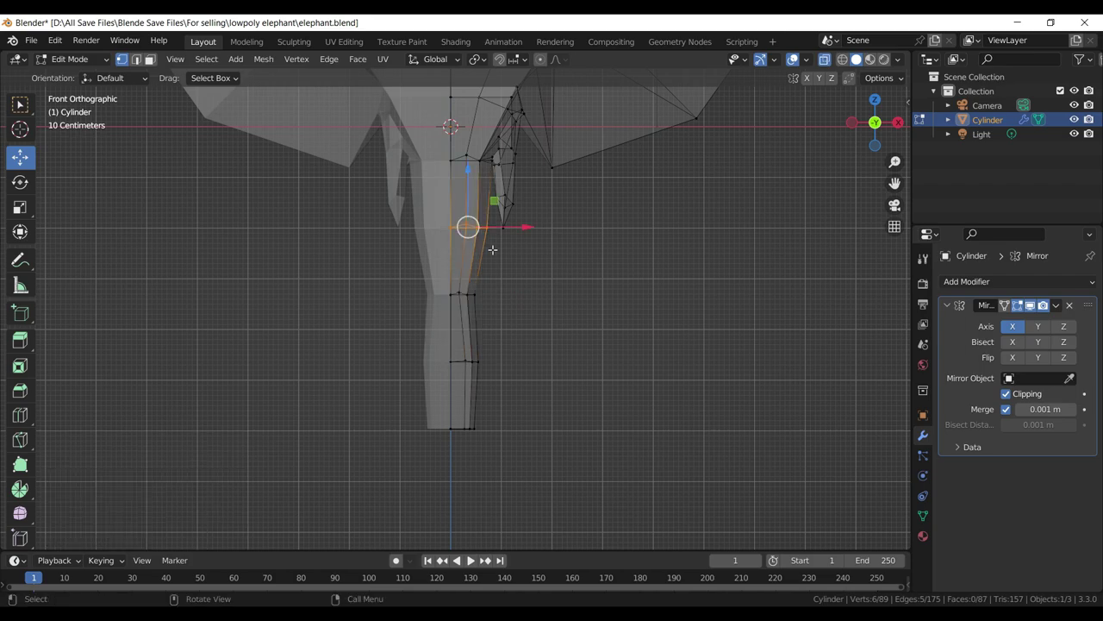
{"action": "left_click_drag", "start_coordinate": [527, 228], "coordinate": [520, 229]}
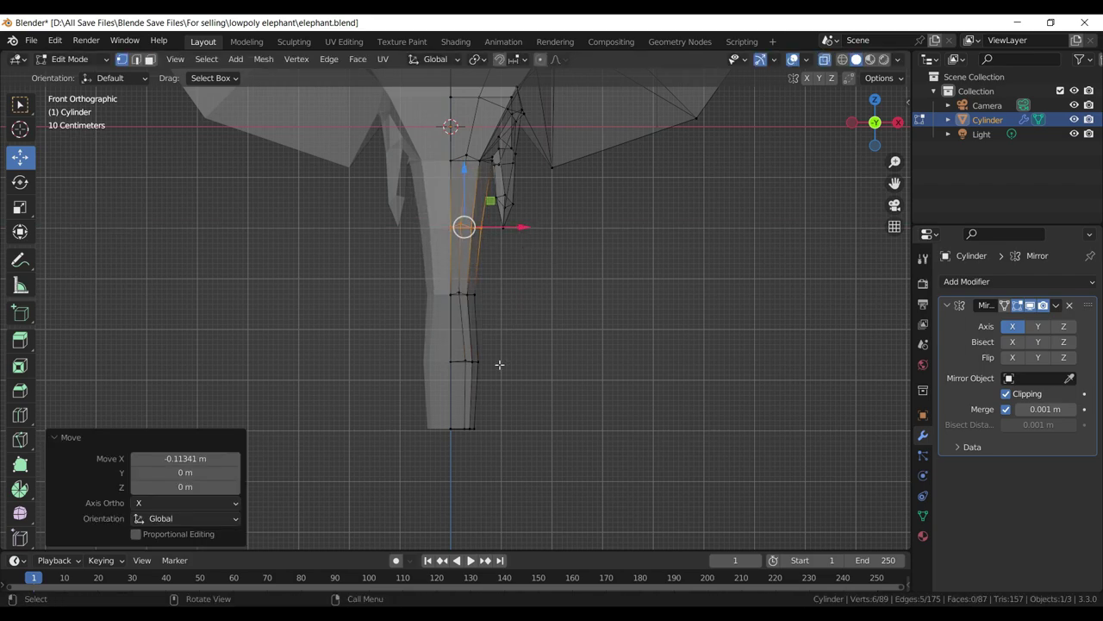
{"action": "left_click_drag", "start_coordinate": [512, 345], "coordinate": [426, 379]}
{"action": "left_click_drag", "start_coordinate": [520, 362], "coordinate": [518, 360]}
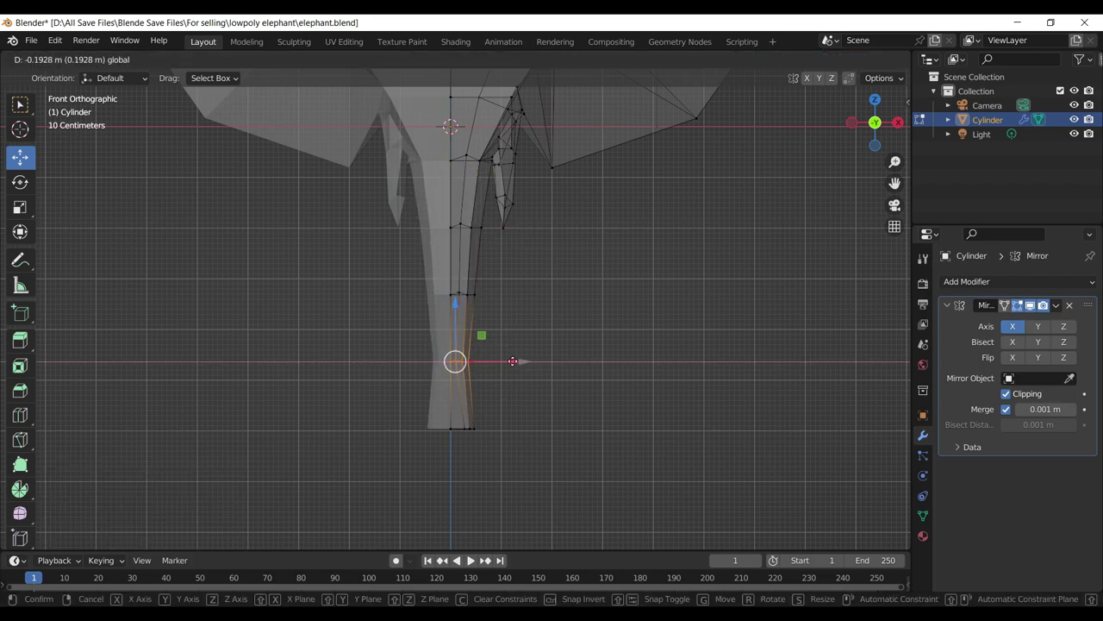
{"action": "left_click", "coordinate": [518, 360]}
{"action": "left_click_drag", "start_coordinate": [428, 421], "coordinate": [508, 433]}
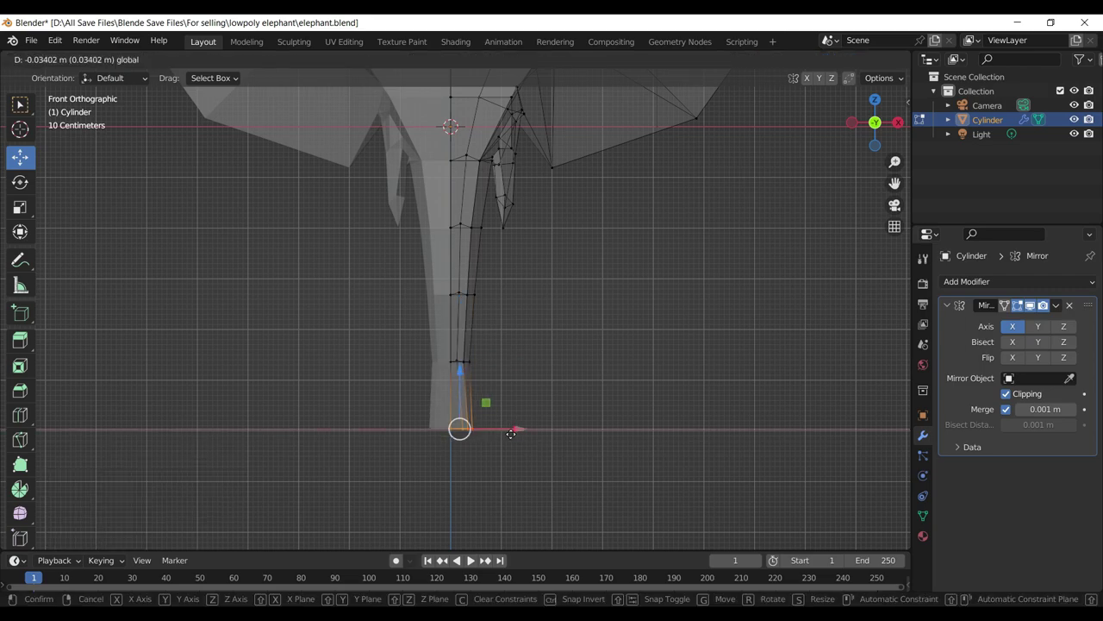
{"action": "left_click", "coordinate": [508, 434]}
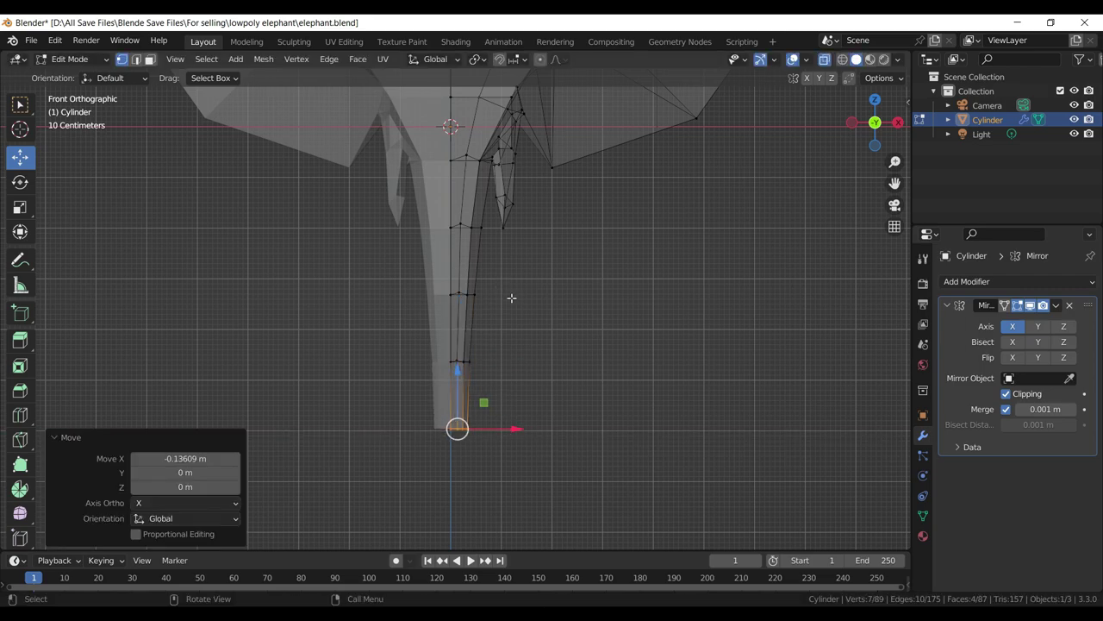
- Slide the mid ring and tip inward (tip by 0.068 m) and shrink one trunk ring
{"action": "left_click_drag", "start_coordinate": [492, 276], "coordinate": [435, 320]}
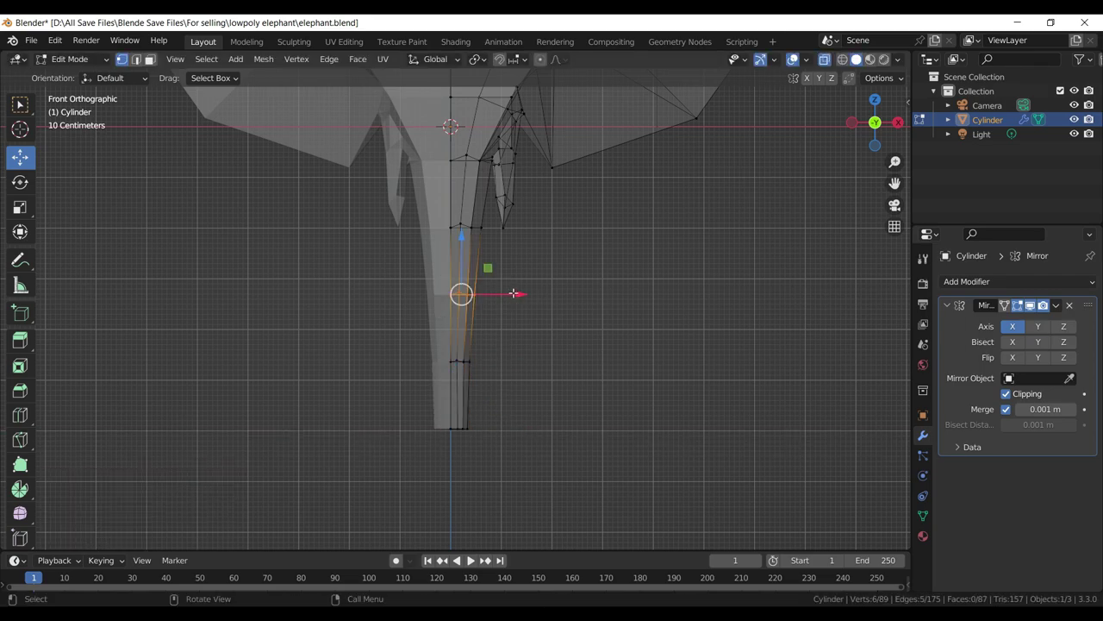
{"action": "left_click_drag", "start_coordinate": [509, 295], "coordinate": [510, 298]}
{"action": "left_click_drag", "start_coordinate": [510, 405], "coordinate": [436, 448]}
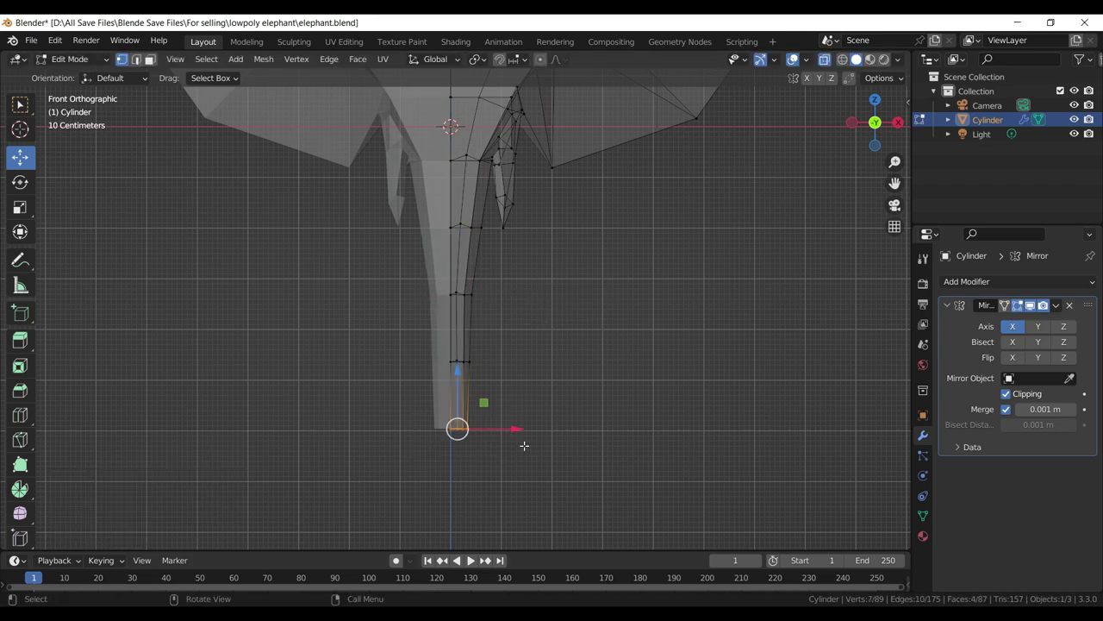
{"action": "left_click_drag", "start_coordinate": [515, 429], "coordinate": [508, 431]}
{"action": "scroll", "scroll_direction": "up", "scroll_amount": 3}
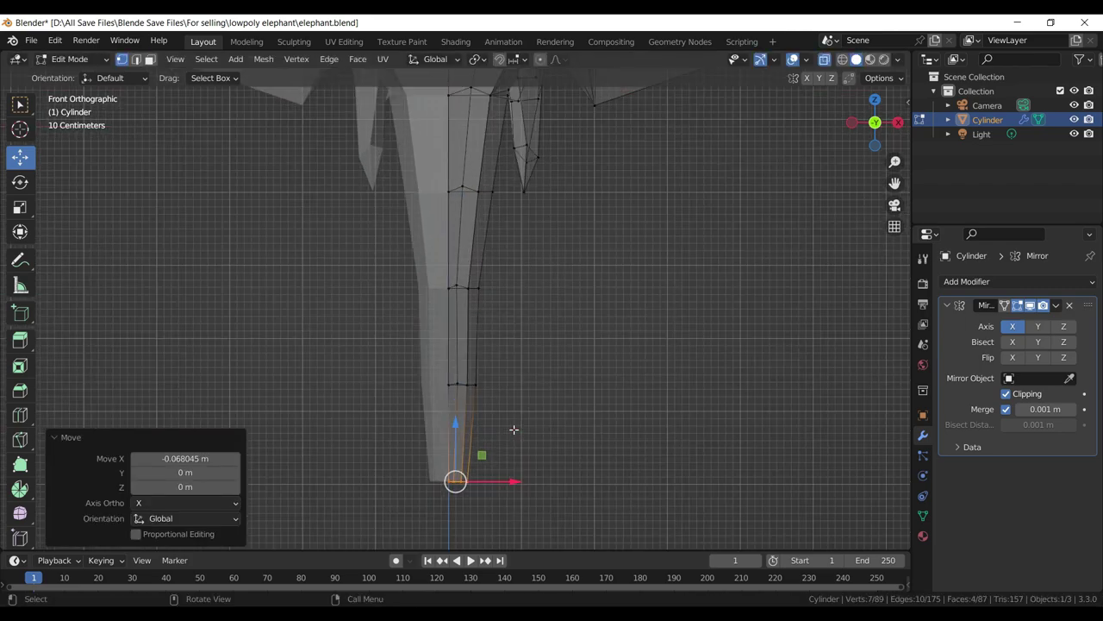
{"action": "scroll", "scroll_direction": "down", "scroll_amount": 3}
{"action": "left_click", "coordinate": [467, 341]}
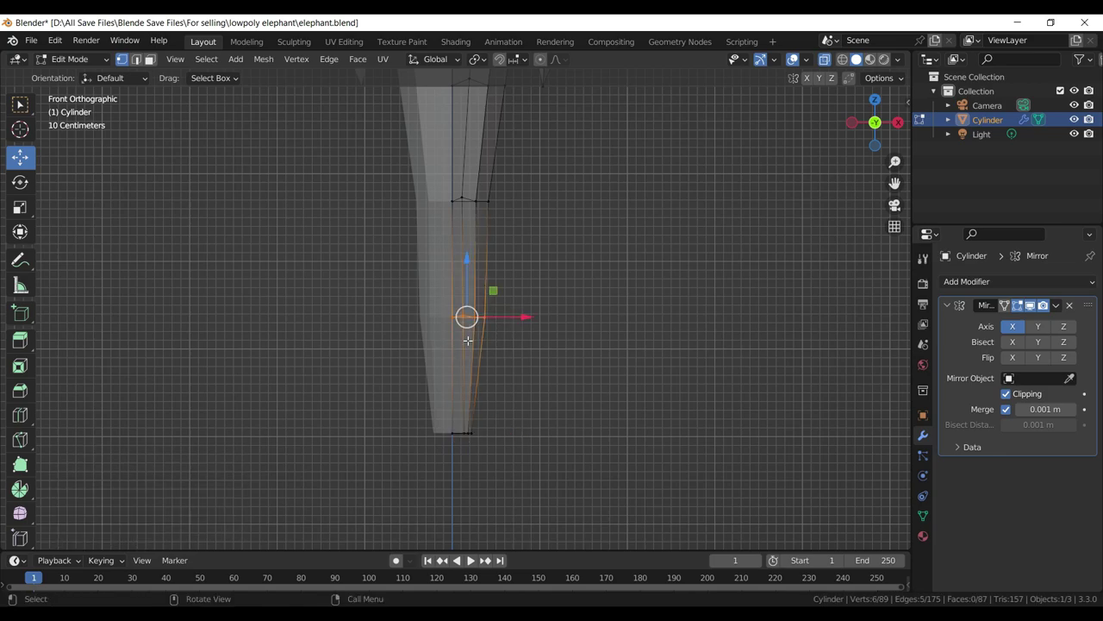
{"action": "key", "text": "s"}
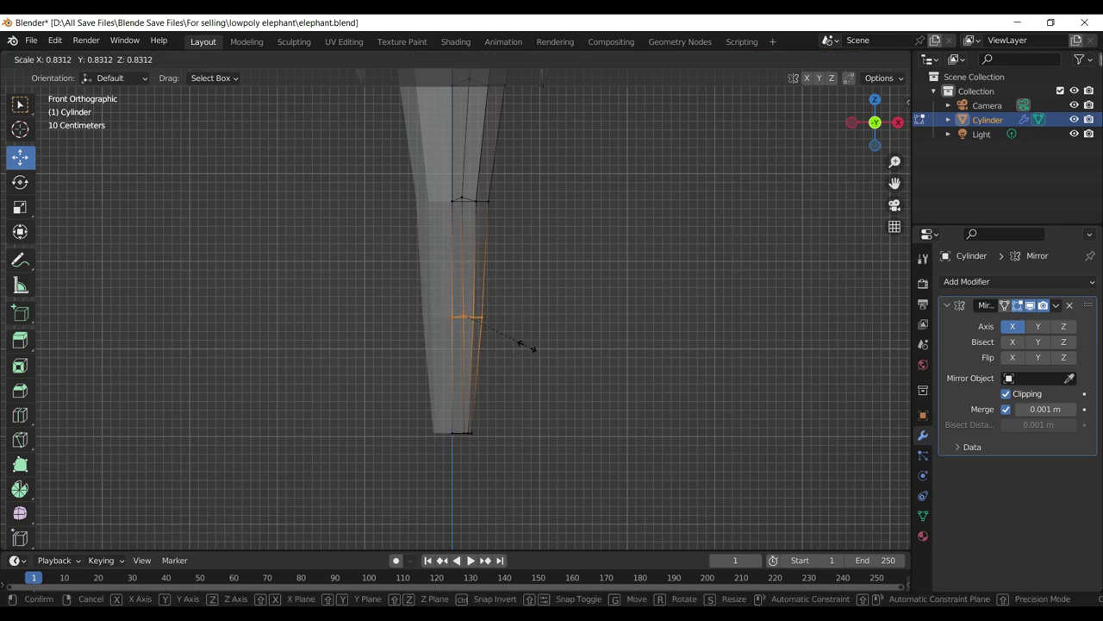
{"action": "left_click", "coordinate": [534, 349]}
{"action": "left_click", "coordinate": [589, 308]}
- Scale the upper trunk ring to 0.709 and shift it -0.023627 m on X toward the centre
{"action": "scroll", "scroll_direction": "up", "scroll_amount": 3}
{"action": "left_click_drag", "start_coordinate": [509, 142], "coordinate": [475, 189]}
{"action": "left_click_drag", "start_coordinate": [541, 206], "coordinate": [554, 303]}
{"action": "key", "text": "s"}
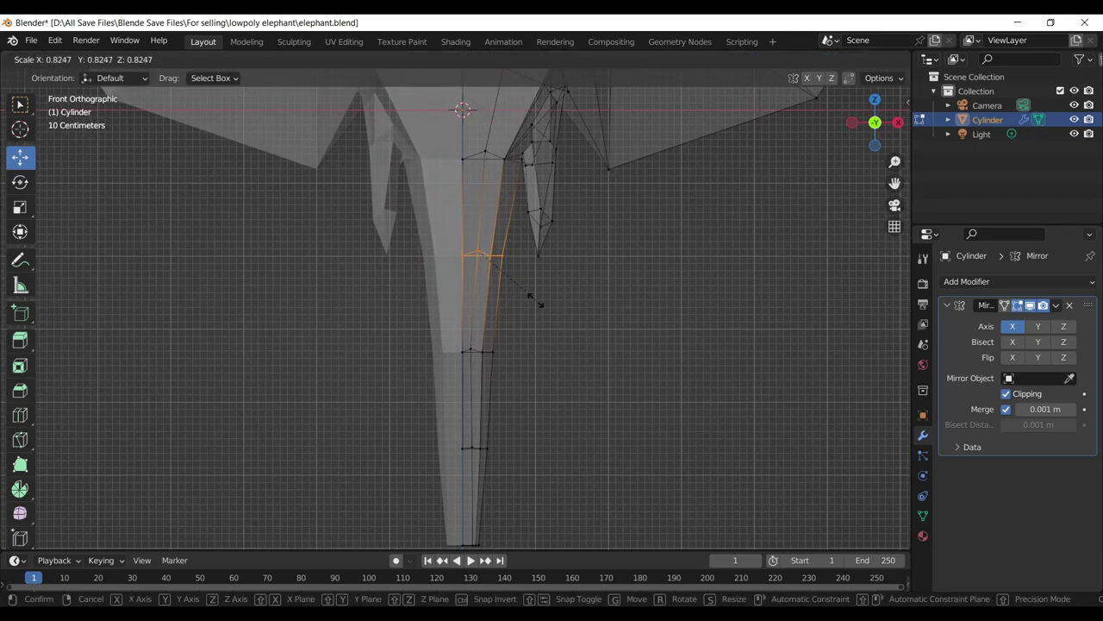
{"action": "left_click", "coordinate": [526, 291]}
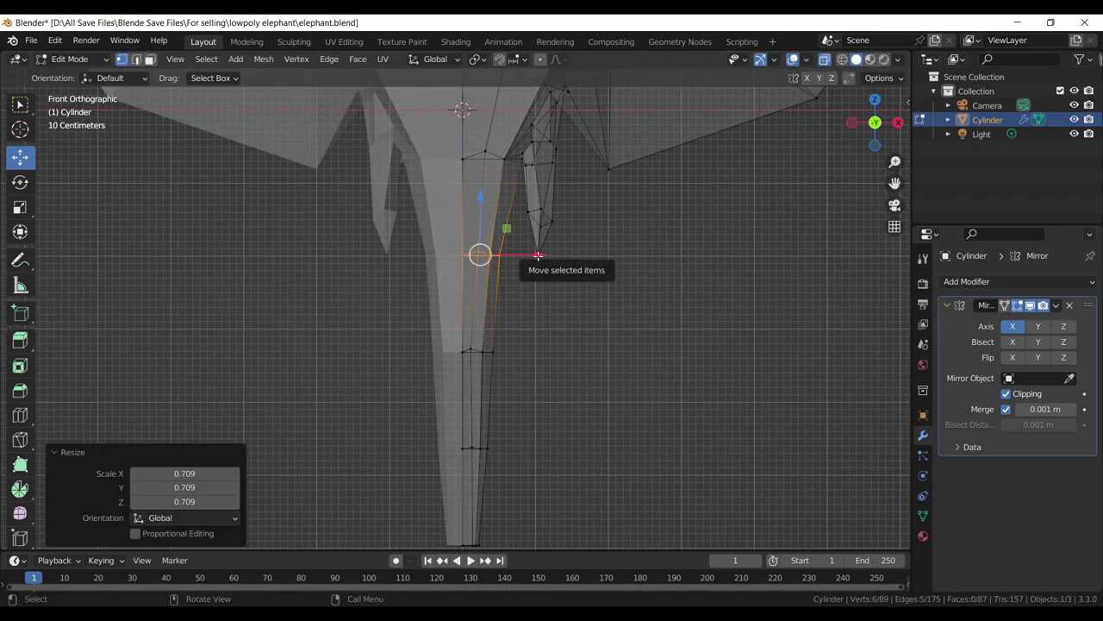
{"action": "left_click_drag", "start_coordinate": [524, 311], "coordinate": [440, 371]}
{"action": "left_click_drag", "start_coordinate": [529, 257], "coordinate": [524, 354]}
{"action": "left_click_drag", "start_coordinate": [535, 353], "coordinate": [530, 352]}
{"action": "left_click_drag", "start_coordinate": [594, 308], "coordinate": [590, 344]}
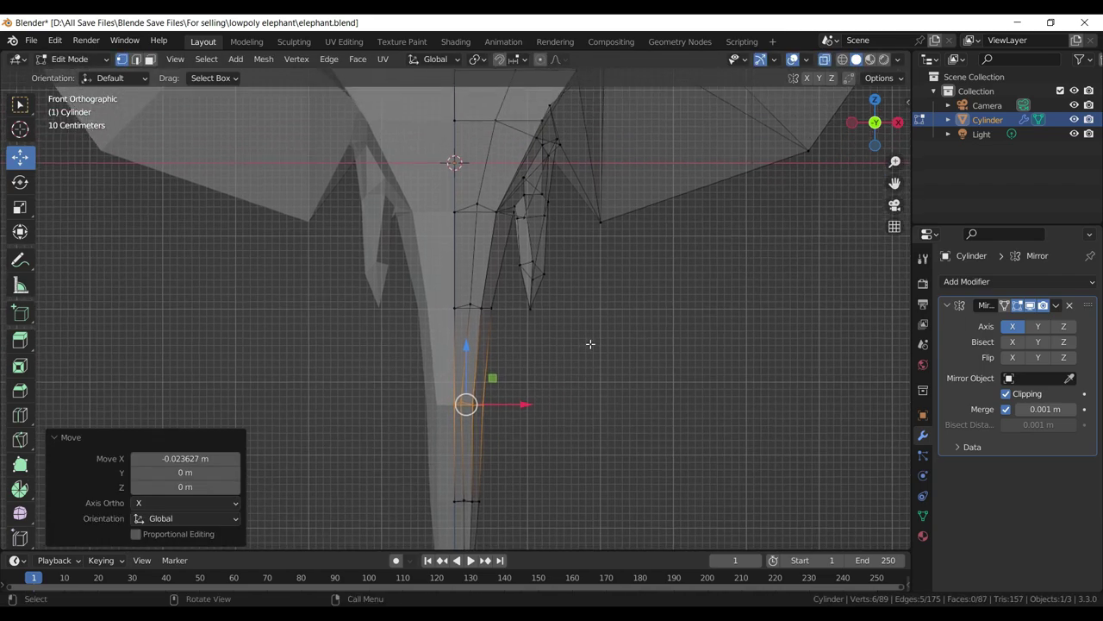
{"action": "scroll", "scroll_direction": "down", "scroll_amount": 3}
- Switch to solid shading, save the file, and reposition two head vertices in side view
{"action": "left_click", "coordinate": [825, 60]}
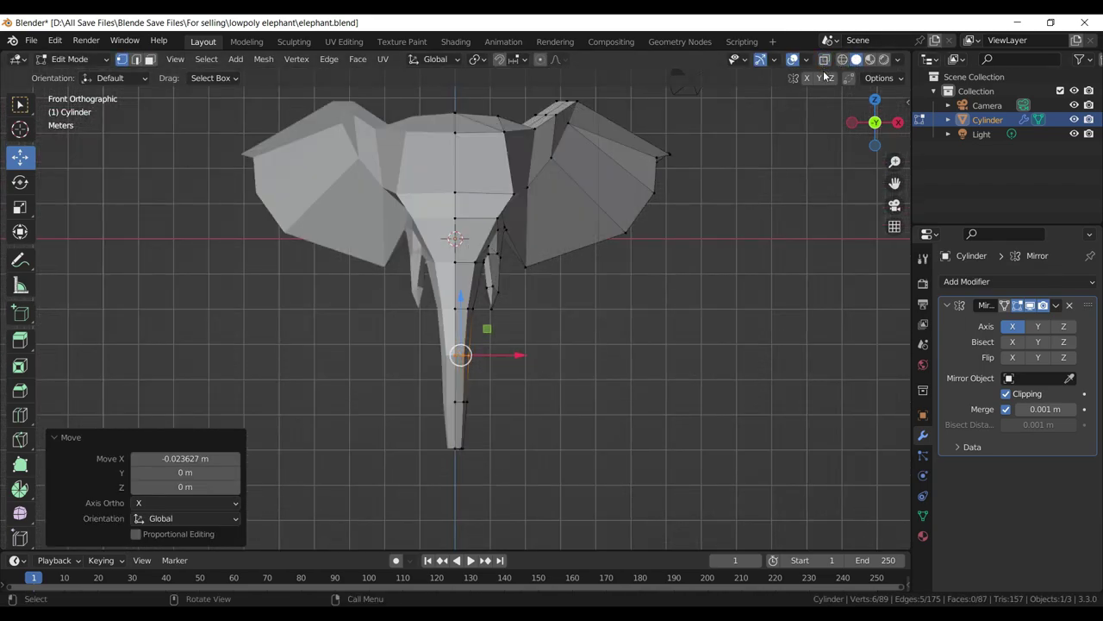
{"action": "left_click_drag", "start_coordinate": [631, 187], "coordinate": [596, 232]}
{"action": "key", "text": "ctrl+s"}
{"action": "scroll", "scroll_direction": "up", "scroll_amount": 3}
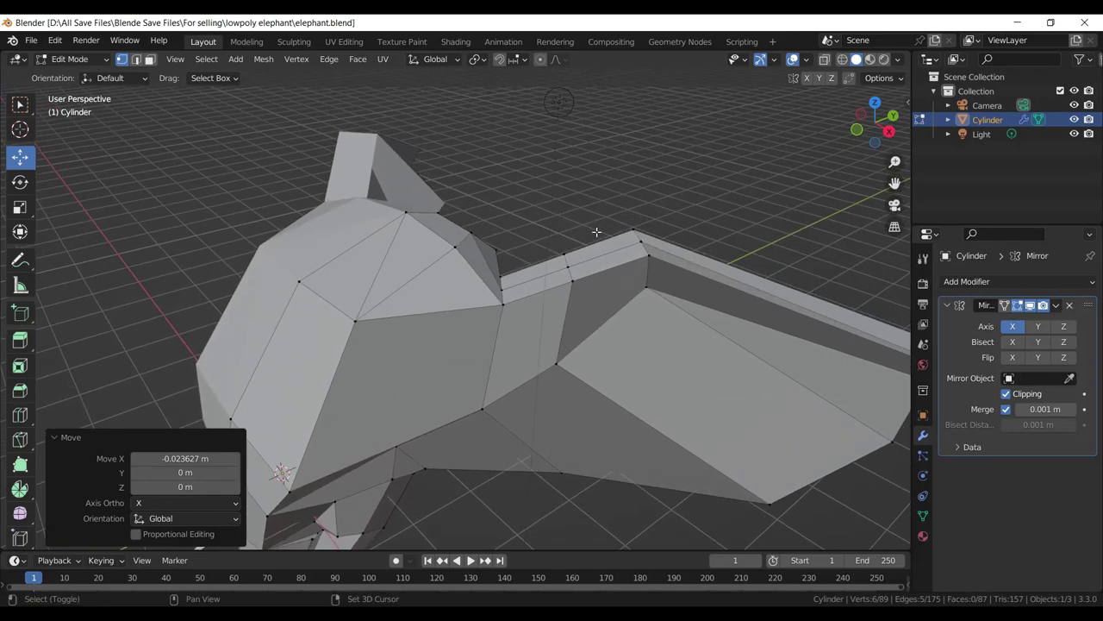
{"action": "left_click", "coordinate": [566, 259]}
{"action": "left_click", "coordinate": [640, 245]}
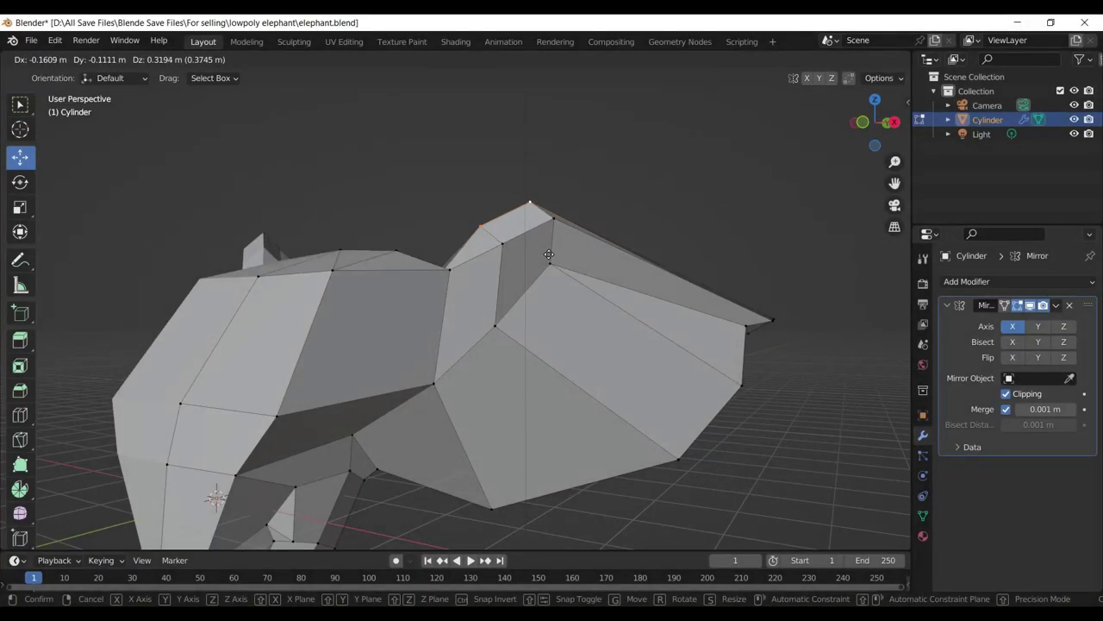
{"action": "left_click", "coordinate": [560, 283]}
{"action": "key", "text": "KP_3"}
{"action": "key", "text": "g"}
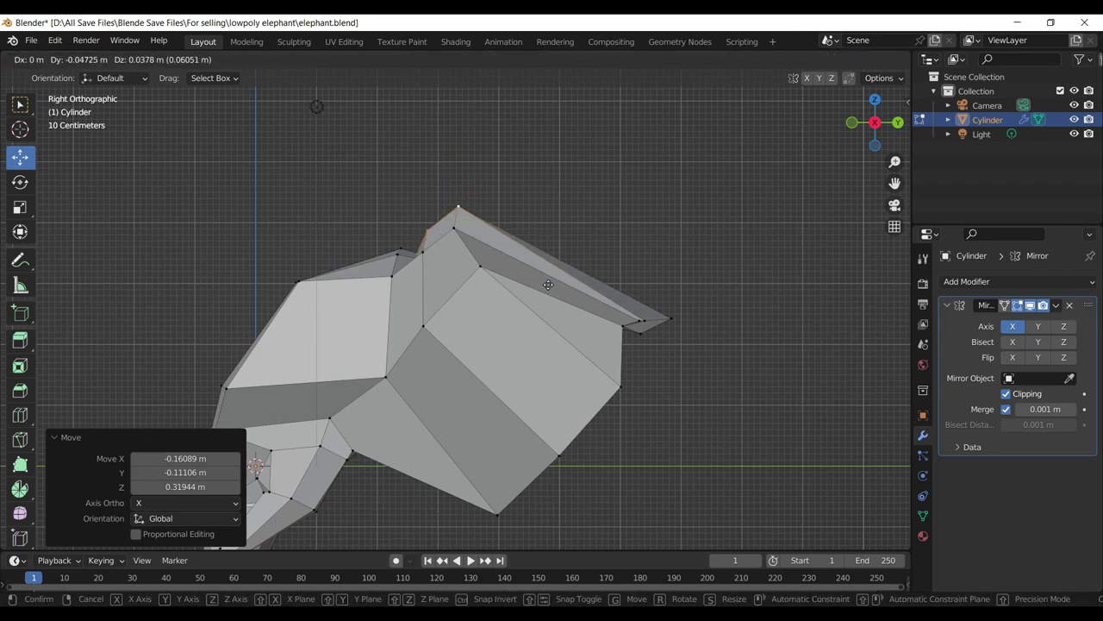
{"action": "left_click", "coordinate": [545, 283]}
- Raise a vertex on top of the head straight up along Z
{"action": "left_click_drag", "start_coordinate": [437, 267], "coordinate": [450, 276]}
{"action": "left_click", "coordinate": [447, 311]}
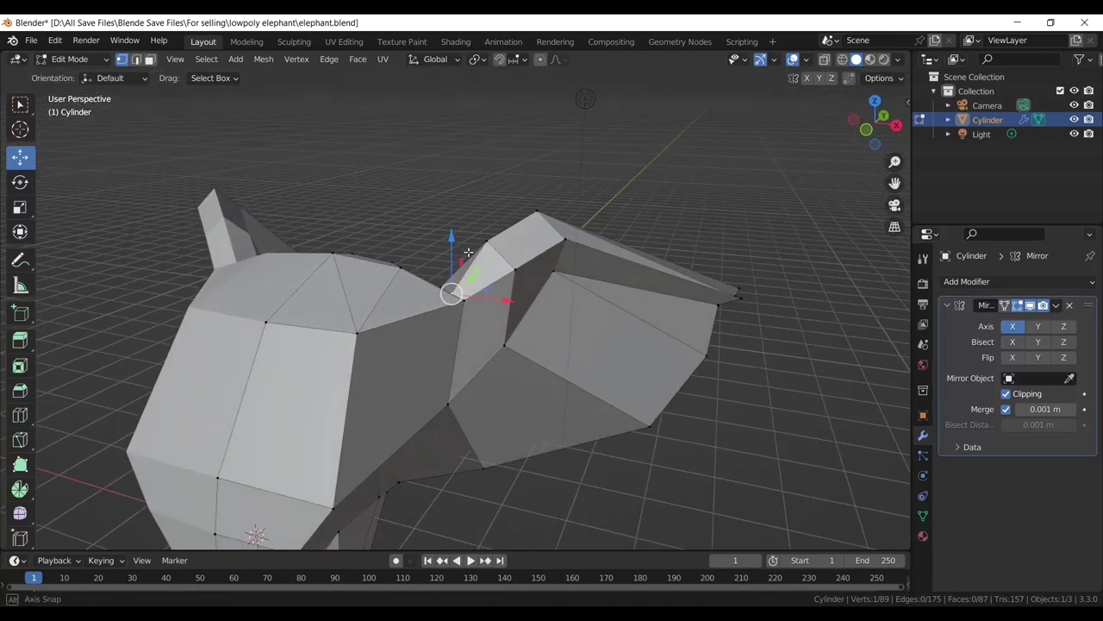
{"action": "key", "text": "g"}
{"action": "key", "text": "z"}
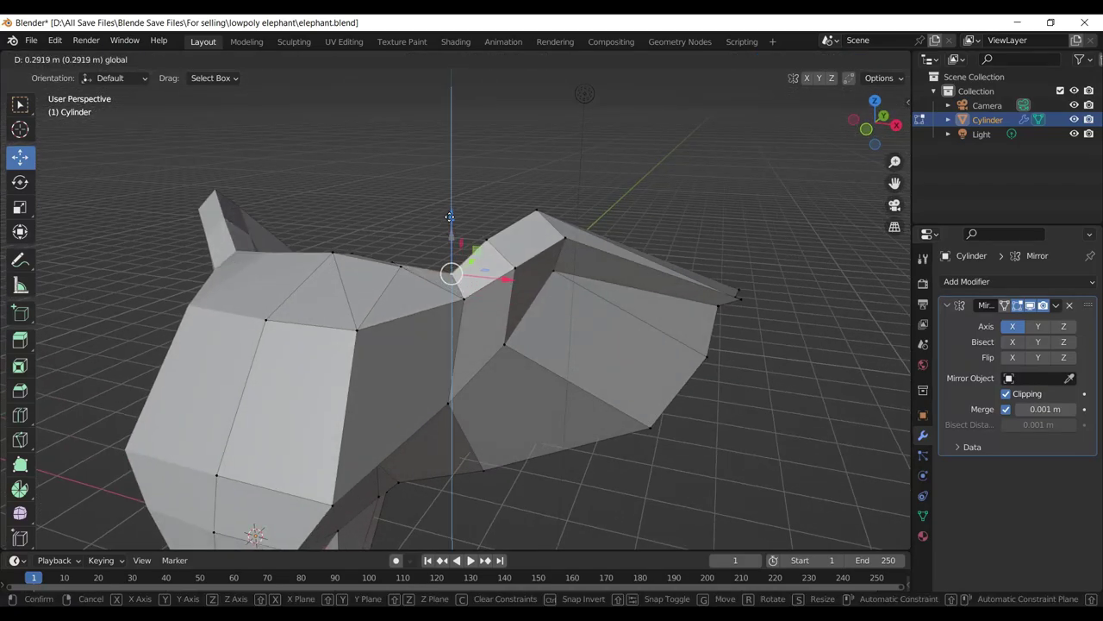
{"action": "left_click", "coordinate": [450, 214]}
{"action": "key", "text": "KP_3"}
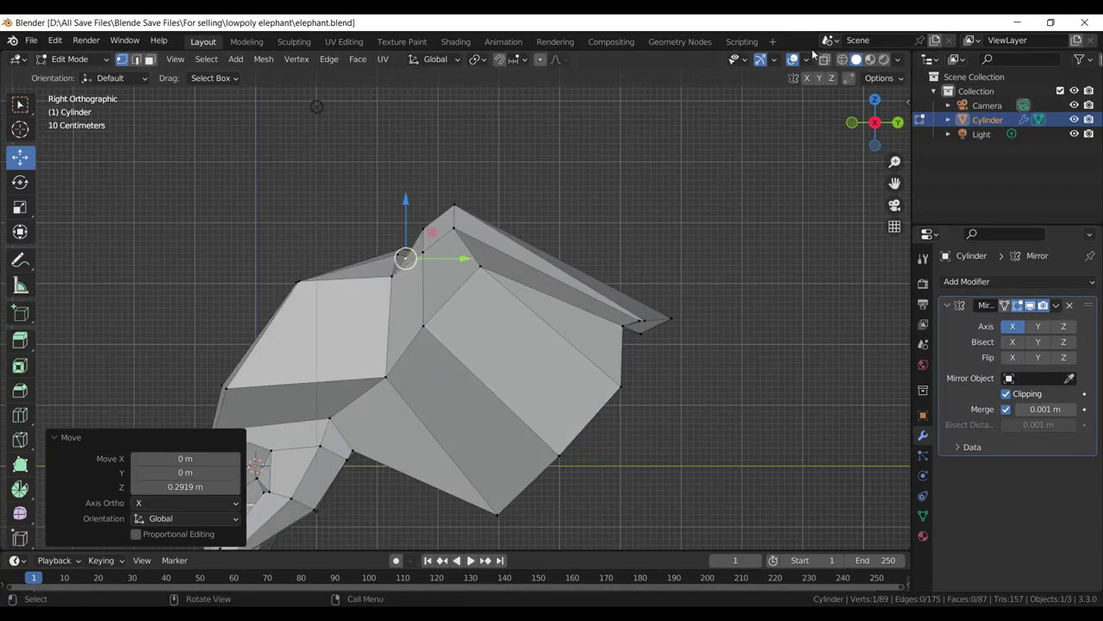
{"action": "left_click_drag", "start_coordinate": [636, 247], "coordinate": [771, 148]}
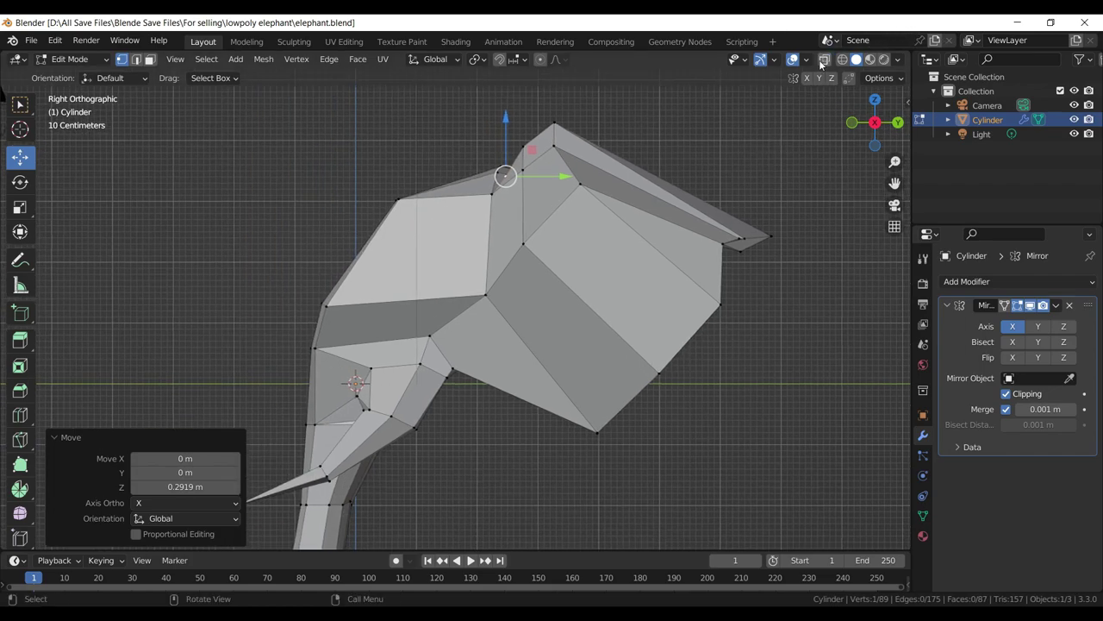
- With X-ray on, move the front crown vertices down and forward, then save
{"action": "left_click", "coordinate": [823, 61]}
{"action": "left_click_drag", "start_coordinate": [361, 170], "coordinate": [417, 244]}
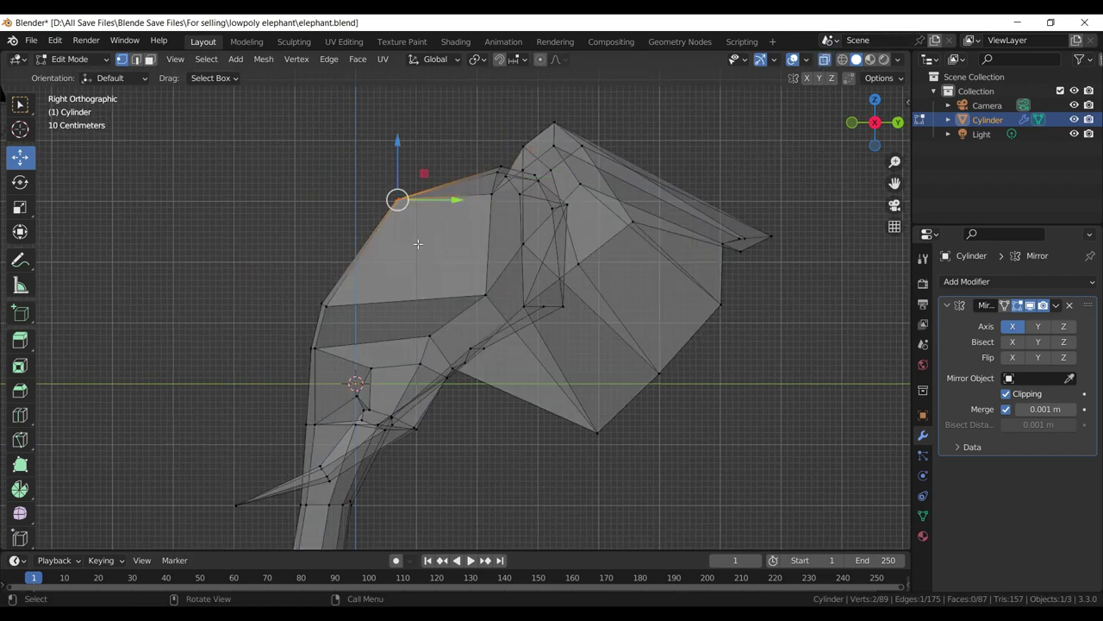
{"action": "key", "text": "g"}
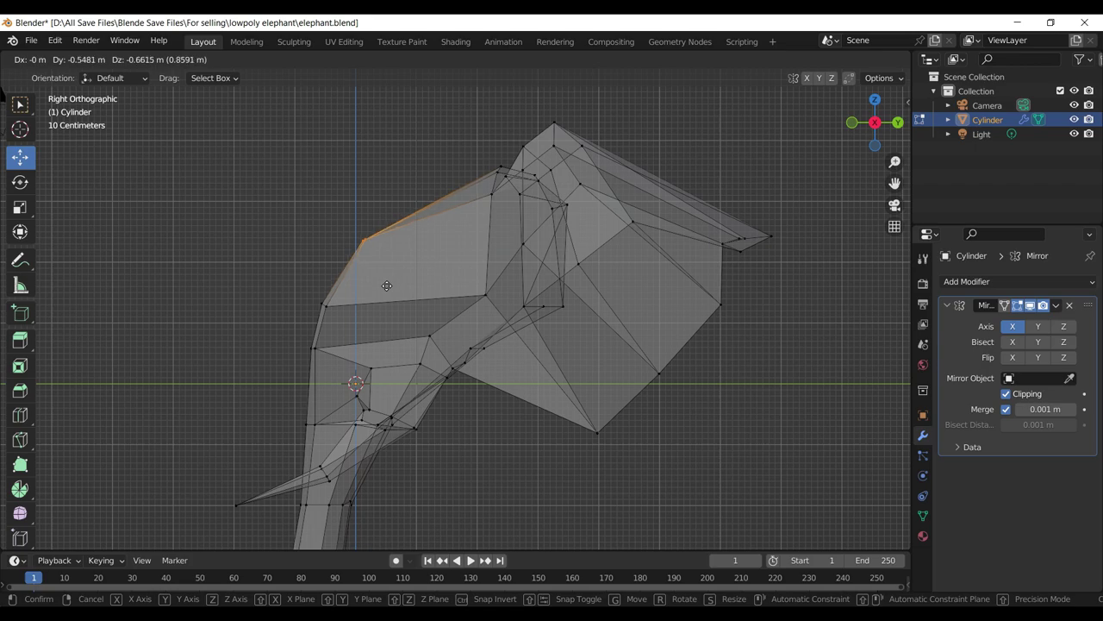
{"action": "left_click", "coordinate": [379, 284]}
{"action": "key", "text": "ctrl+s"}
- Pull the top crown vertex forward along the head
{"action": "left_click_drag", "start_coordinate": [379, 284], "coordinate": [483, 152]}
{"action": "left_click", "coordinate": [483, 127]}
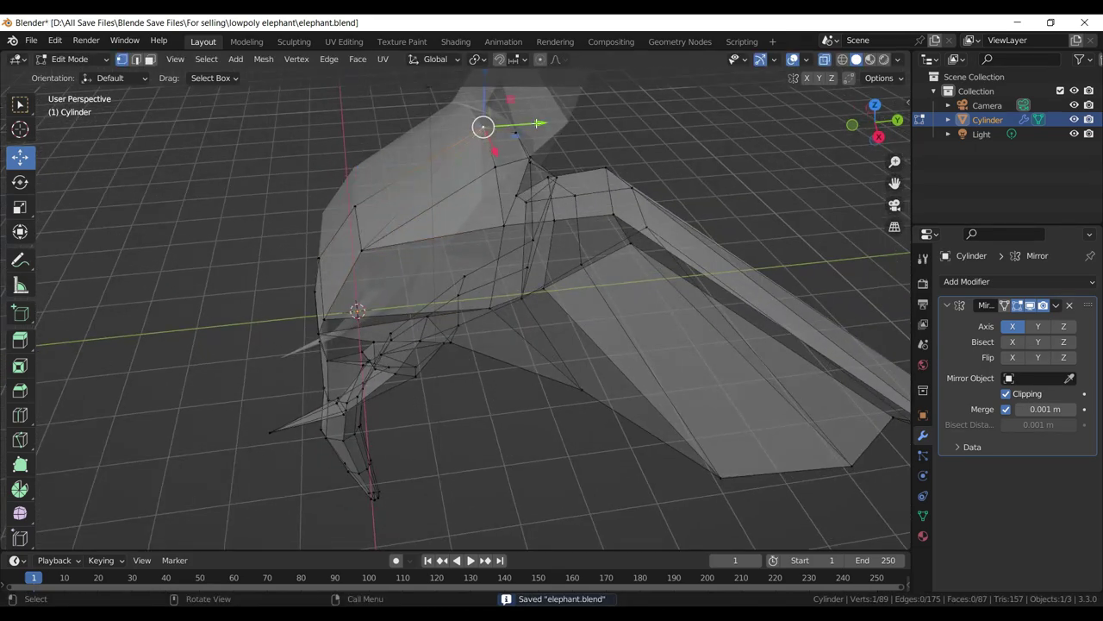
{"action": "left_click_drag", "start_coordinate": [536, 124], "coordinate": [460, 136]}
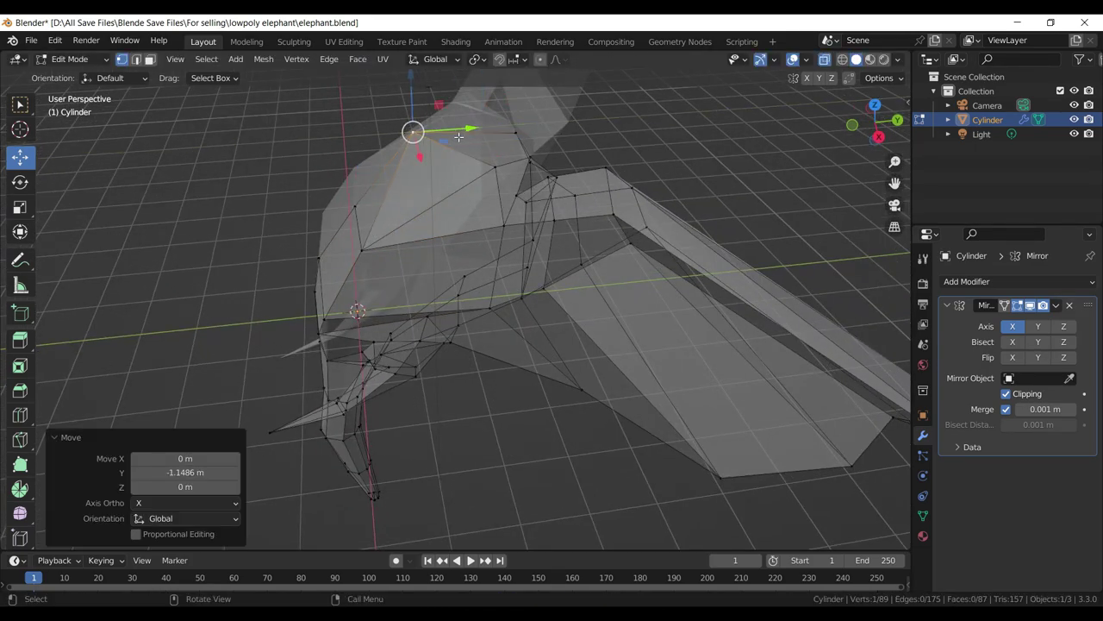
{"action": "key", "text": "KP_5"}
{"action": "key", "text": "KP_3"}
{"action": "scroll", "scroll_direction": "up", "scroll_amount": 3}
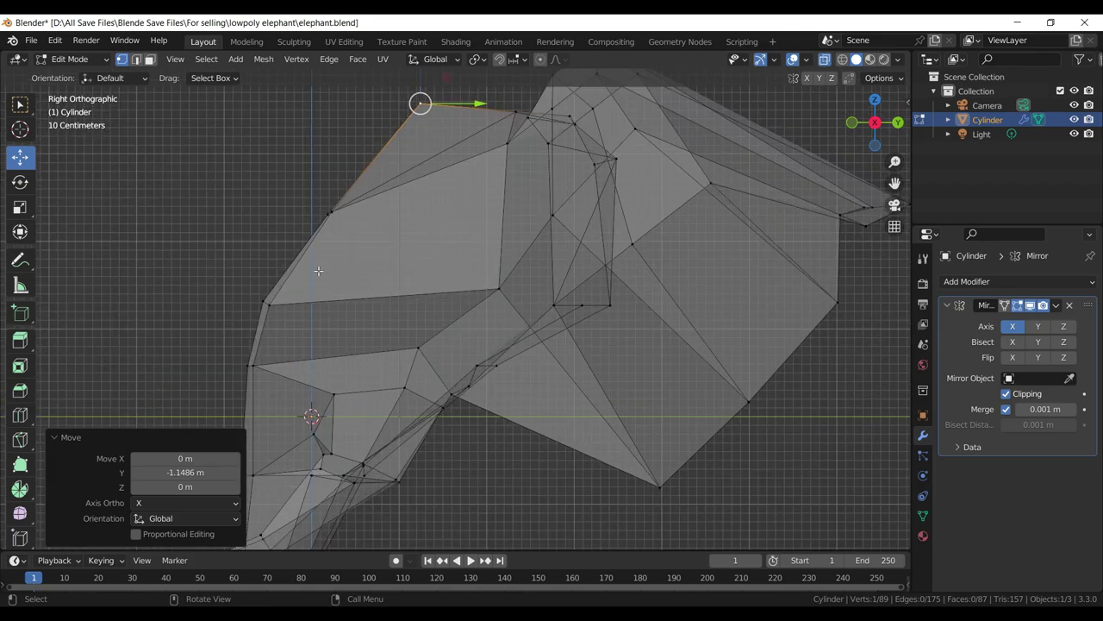
- Reposition another crown vertex and the topmost crown vertex to round the dome, then save
{"action": "left_click_drag", "start_coordinate": [298, 186], "coordinate": [369, 238]}
{"action": "key", "text": "g"}
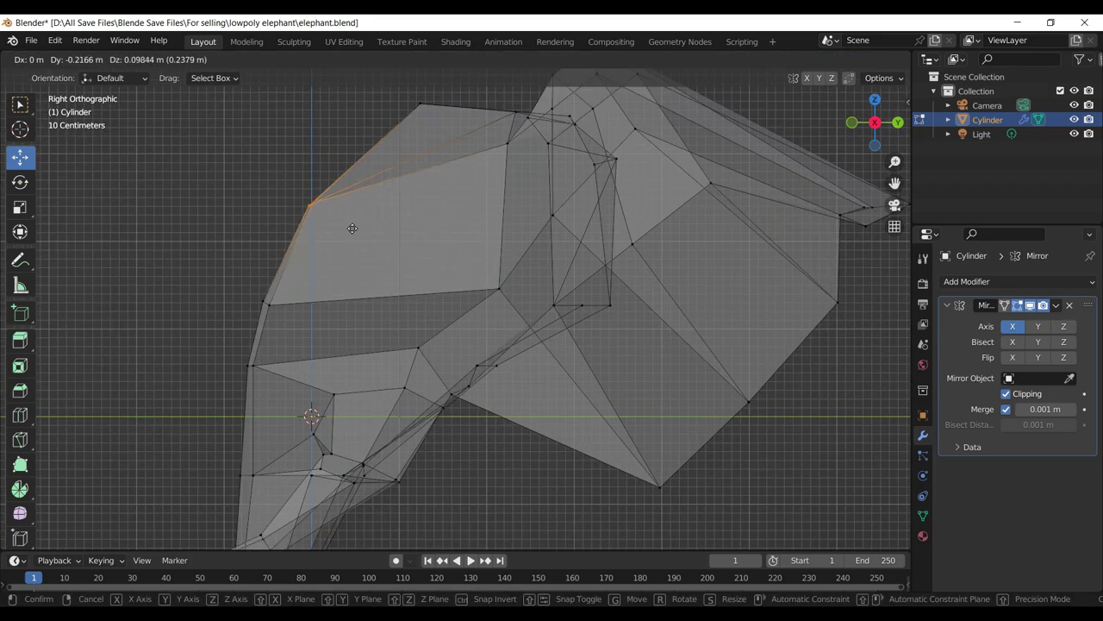
{"action": "left_click", "coordinate": [356, 228]}
{"action": "key", "text": "g"}
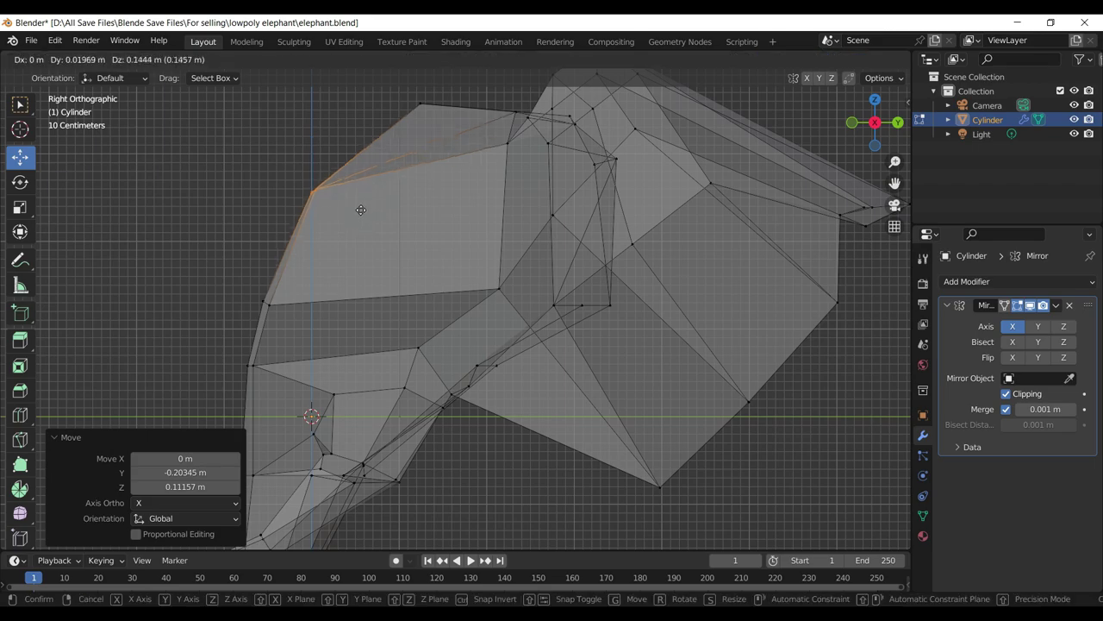
{"action": "left_click", "coordinate": [364, 192]}
{"action": "left_click", "coordinate": [420, 104]}
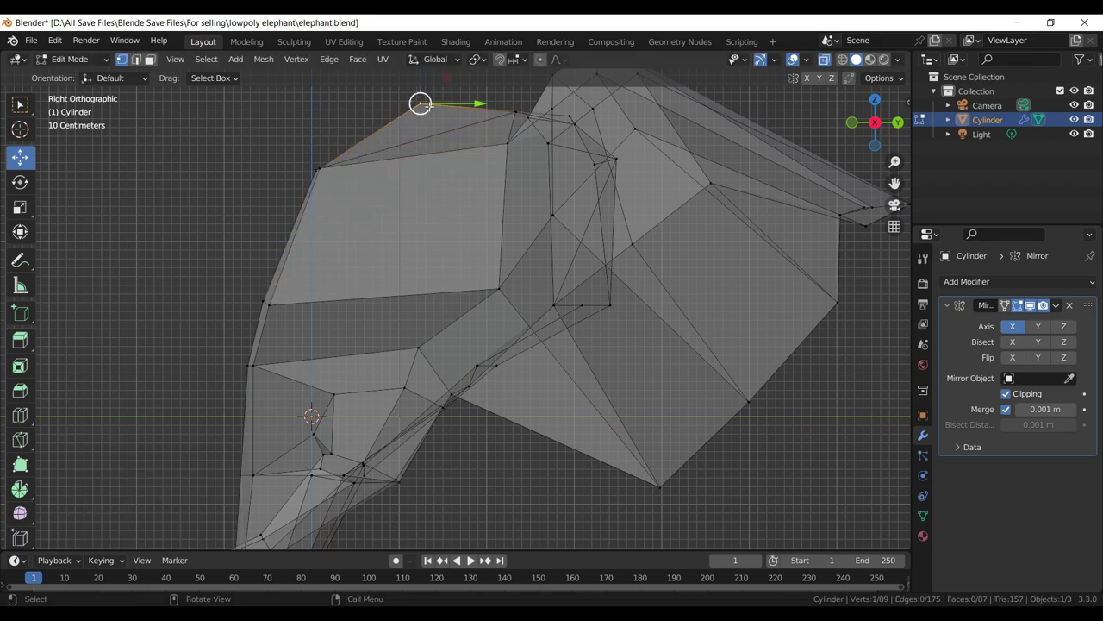
{"action": "key", "text": "g"}
{"action": "left_click", "coordinate": [420, 117]}
{"action": "key", "text": "ctrl+s"}
- Adjust crown ridge vertices vertically, lowering one and raising its neighbour
{"action": "left_click_drag", "start_coordinate": [420, 117], "coordinate": [513, 226]}
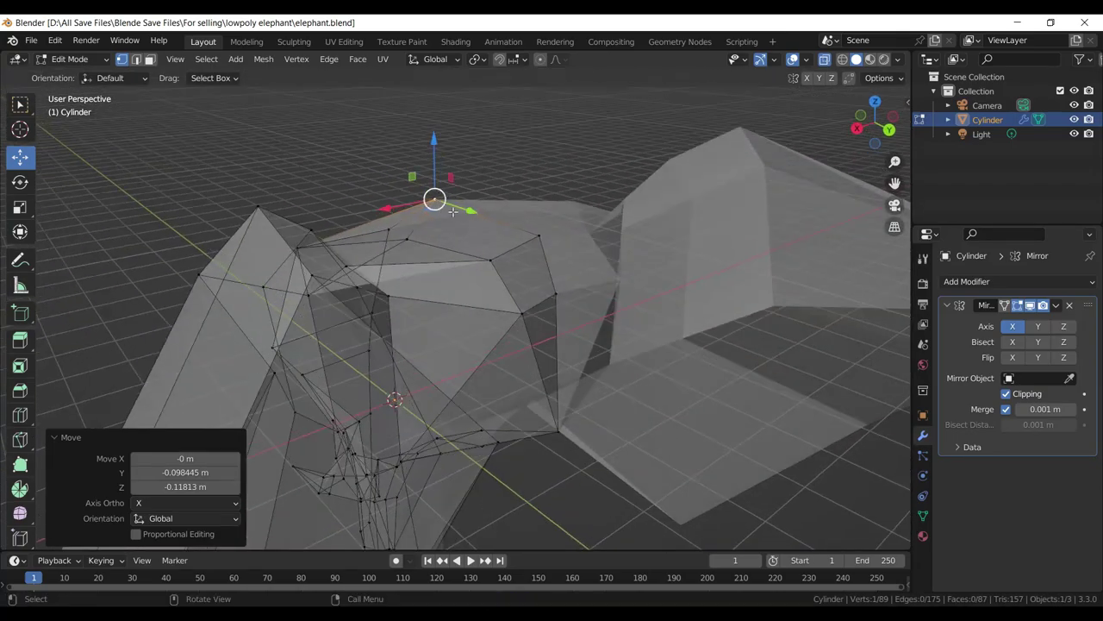
{"action": "left_click", "coordinate": [513, 227]}
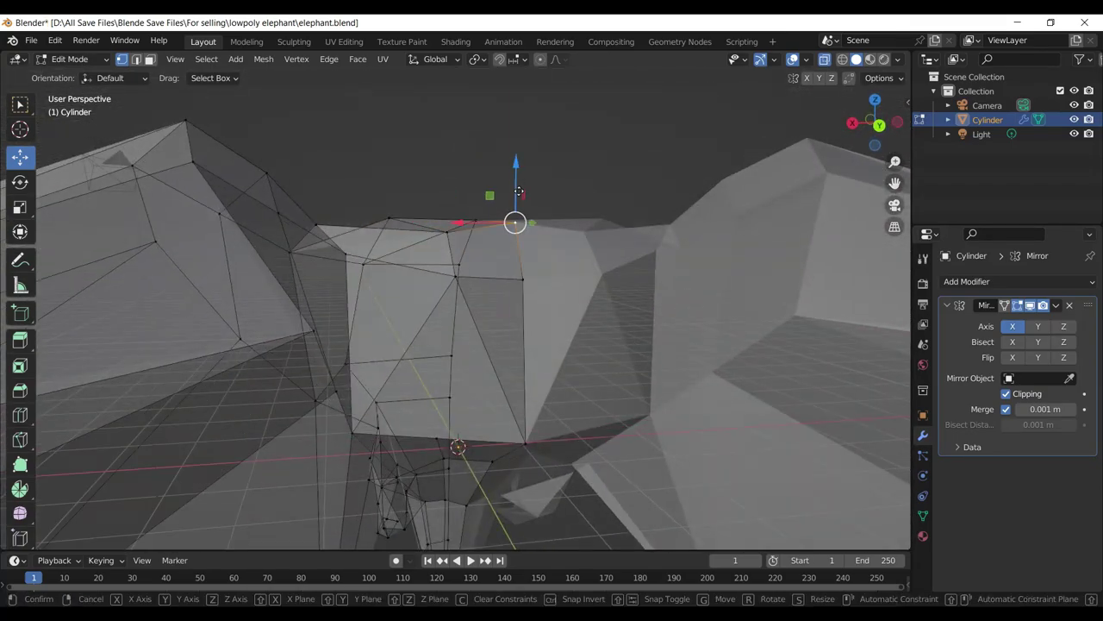
{"action": "key", "text": "g"}
{"action": "key", "text": "z"}
{"action": "left_click", "coordinate": [460, 223]}
{"action": "left_click", "coordinate": [441, 232]}
{"action": "key", "text": "g"}
{"action": "key", "text": "z"}
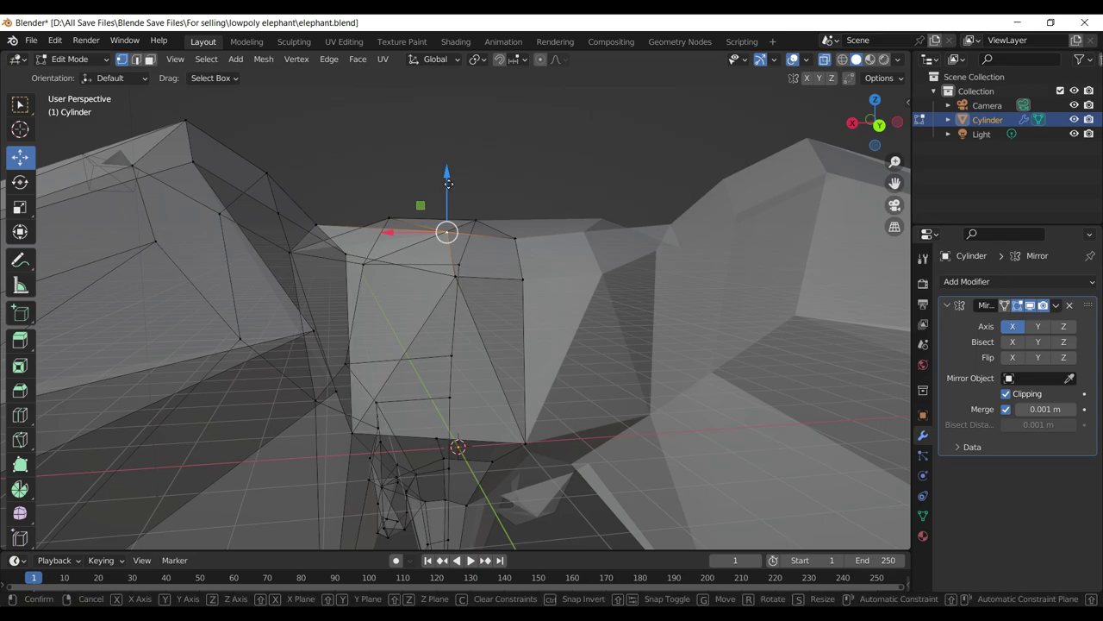
{"action": "left_click", "coordinate": [515, 235]}
{"action": "left_click_drag", "start_coordinate": [514, 200], "coordinate": [514, 188]}
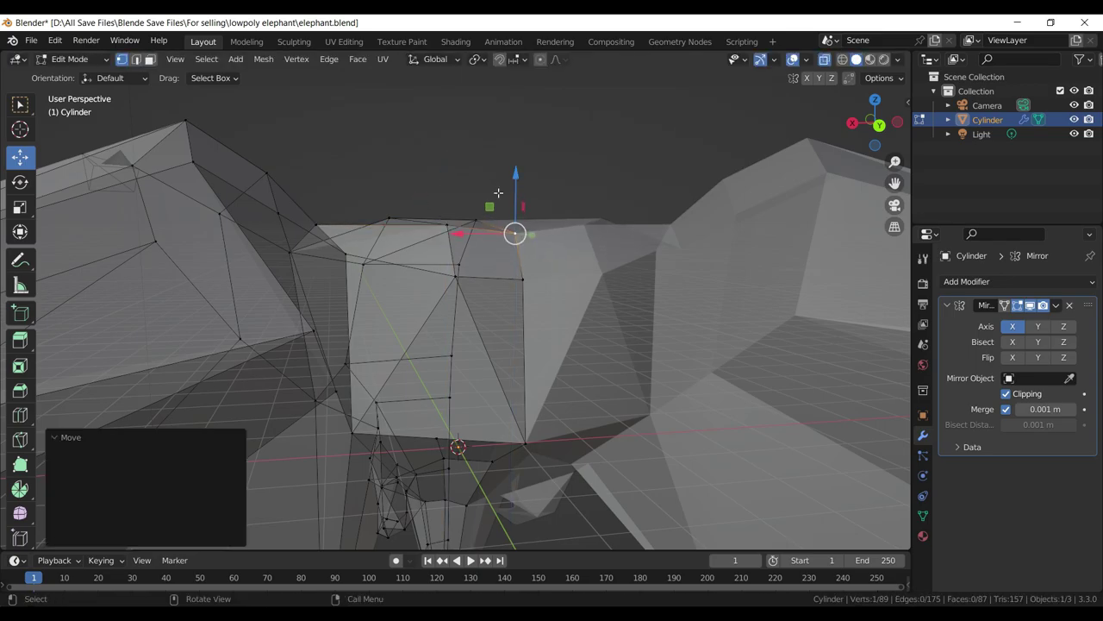
- Move a vertex on the side of the head and turn X-ray off
{"action": "left_click_drag", "start_coordinate": [514, 188], "coordinate": [629, 276]}
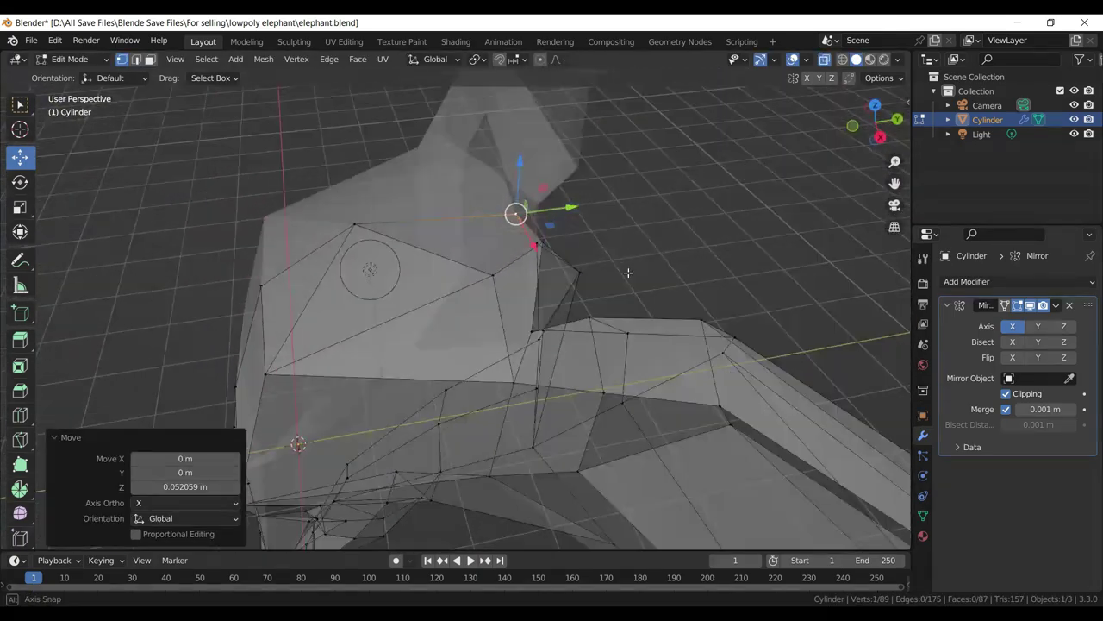
{"action": "left_click", "coordinate": [493, 279]}
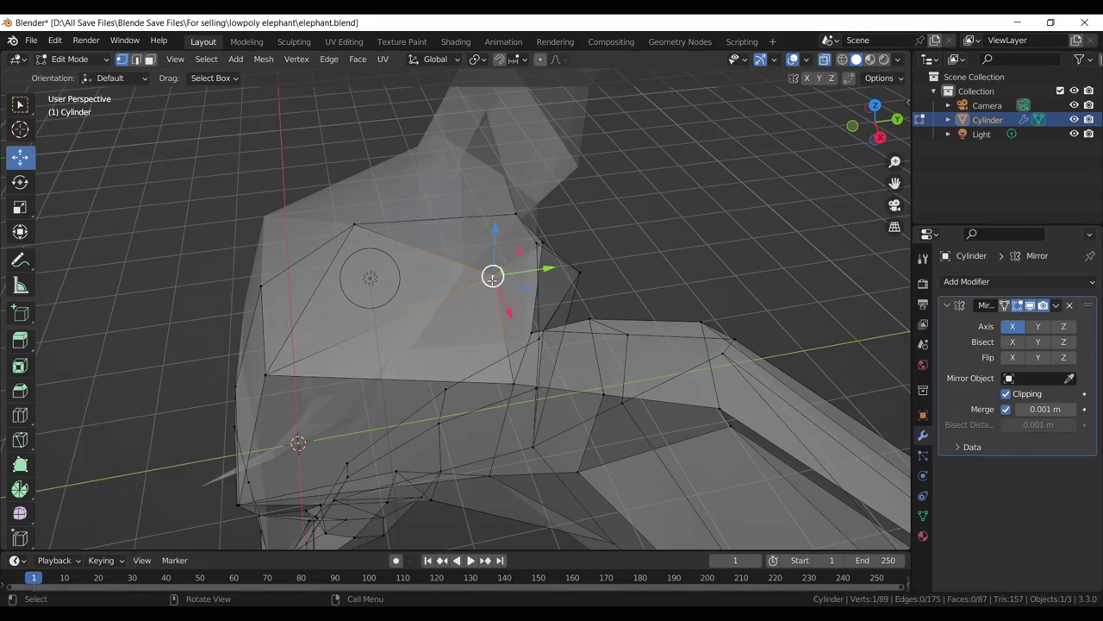
{"action": "key", "text": "g"}
{"action": "left_click", "coordinate": [463, 290]}
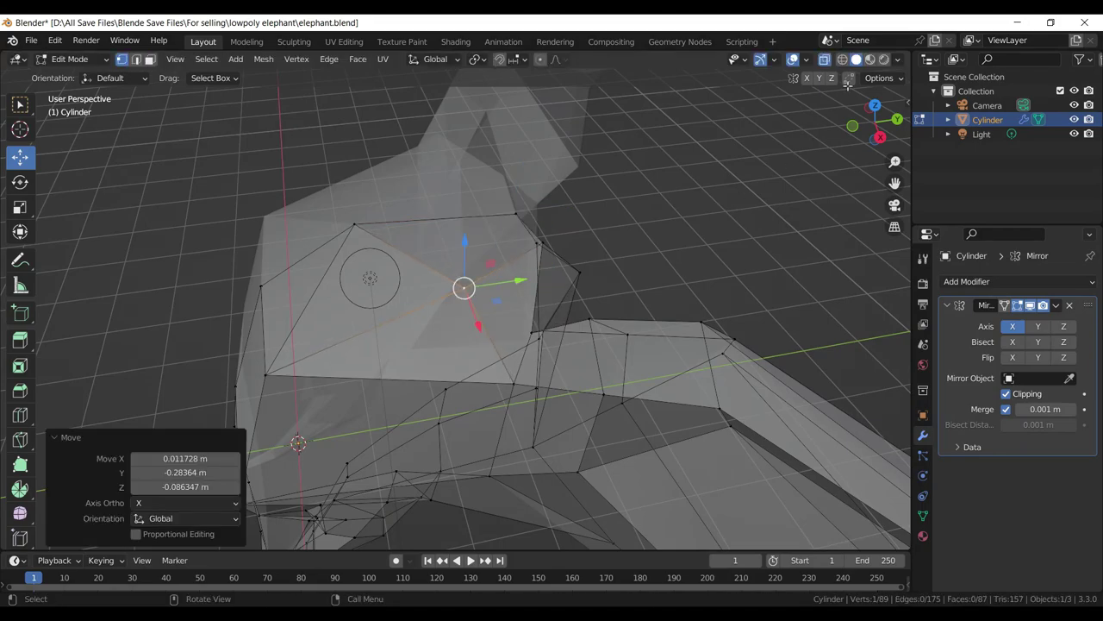
{"action": "left_click", "coordinate": [823, 59]}
{"action": "left_click_drag", "start_coordinate": [610, 304], "coordinate": [423, 266]}
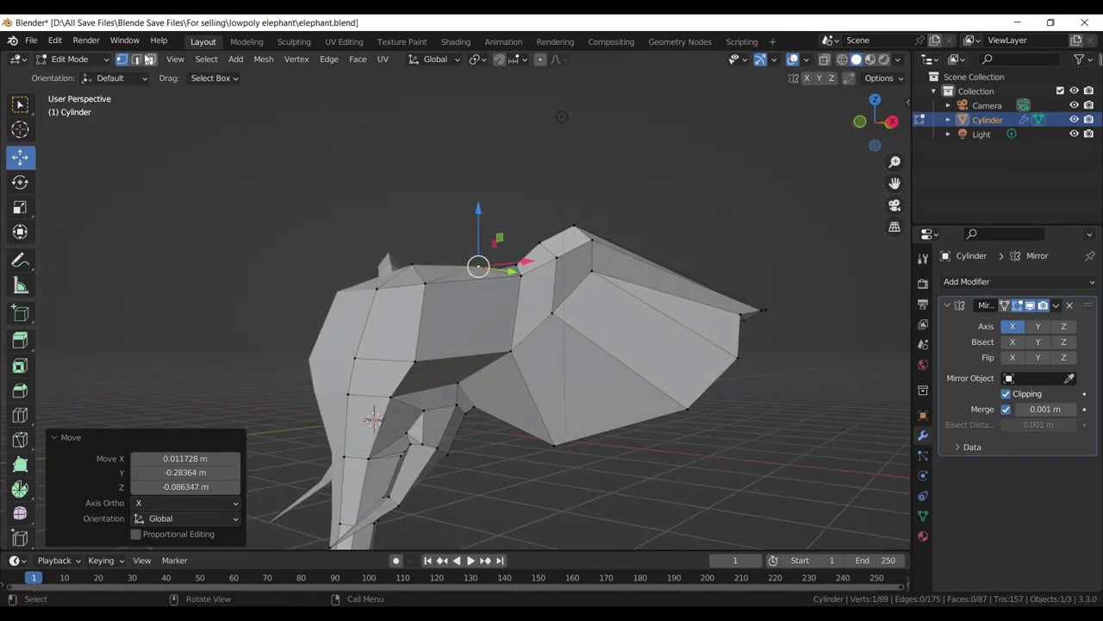
{"action": "left_click", "coordinate": [148, 58]}
- Select four faces on the head's side and inset them by about 0.03058 m
{"action": "left_click", "coordinate": [439, 312]}
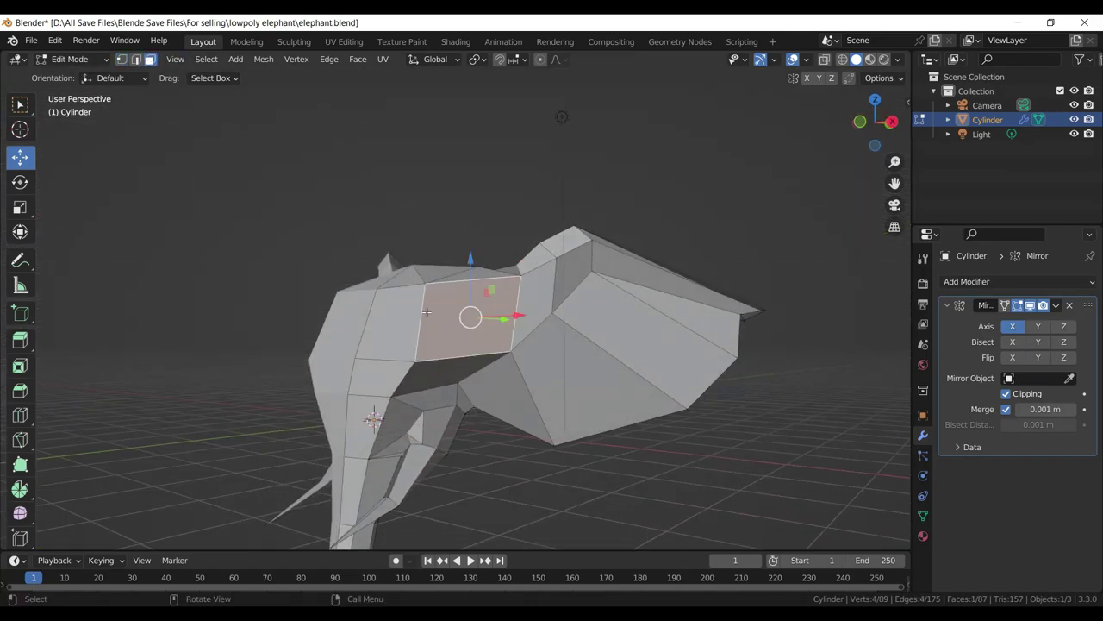
{"action": "left_click", "coordinate": [397, 315]}
{"action": "left_click", "coordinate": [390, 360]}
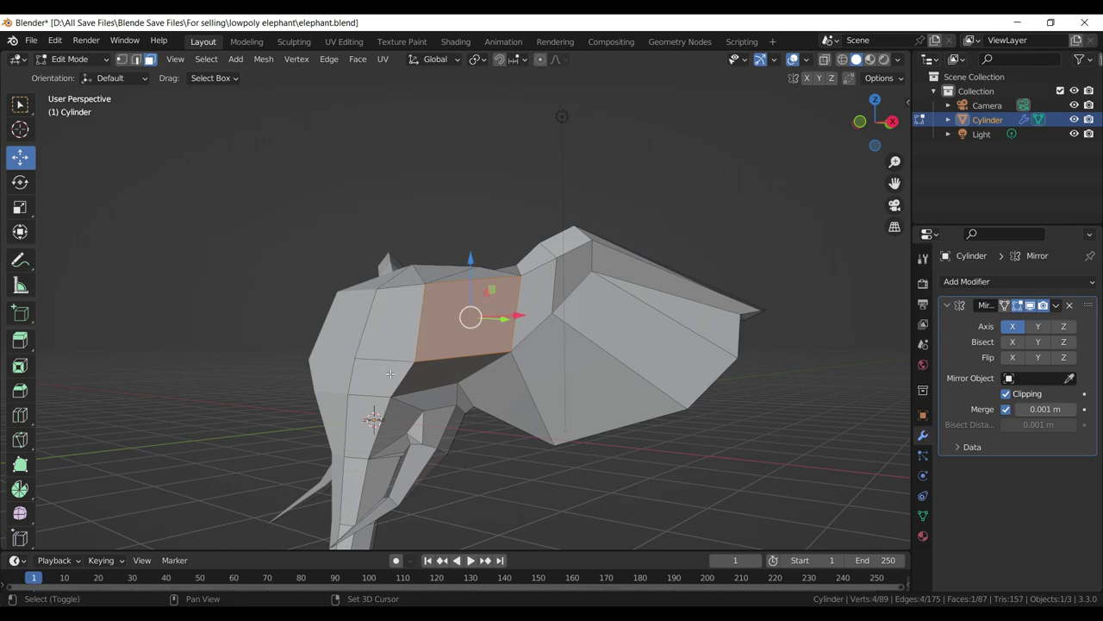
{"action": "left_click", "coordinate": [390, 373]}
{"action": "key", "text": "i"}
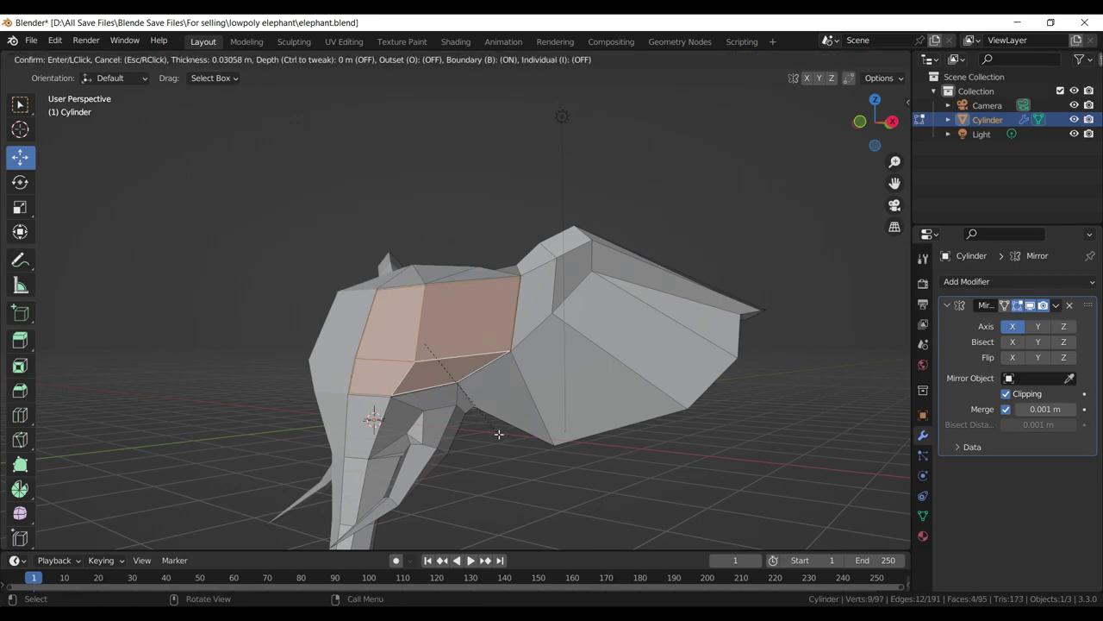
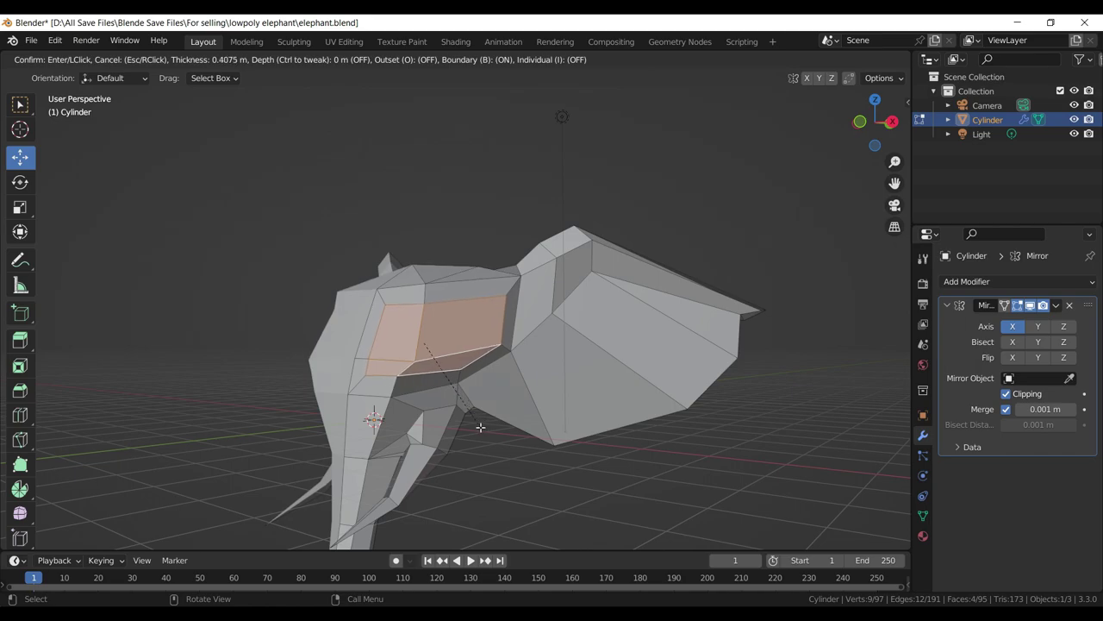
- Confirm the inset on the head and edge-slide the first pair of patch edges
{"action": "left_click", "coordinate": [480, 426]}
{"action": "key", "text": "2"}
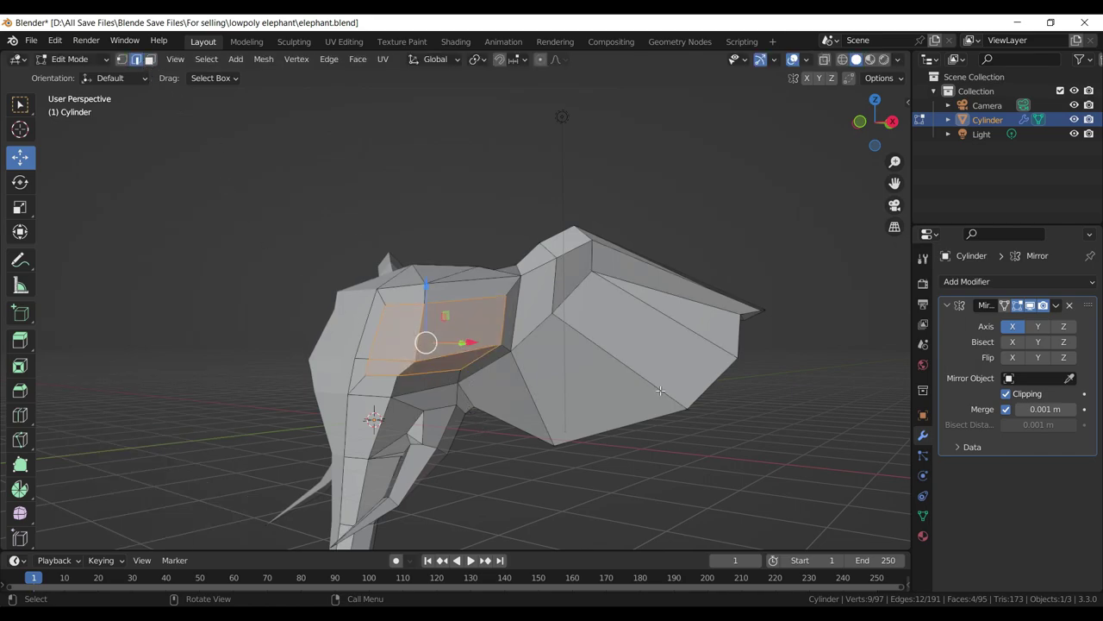
{"action": "left_click", "coordinate": [502, 318]}
{"action": "left_click", "coordinate": [483, 358]}
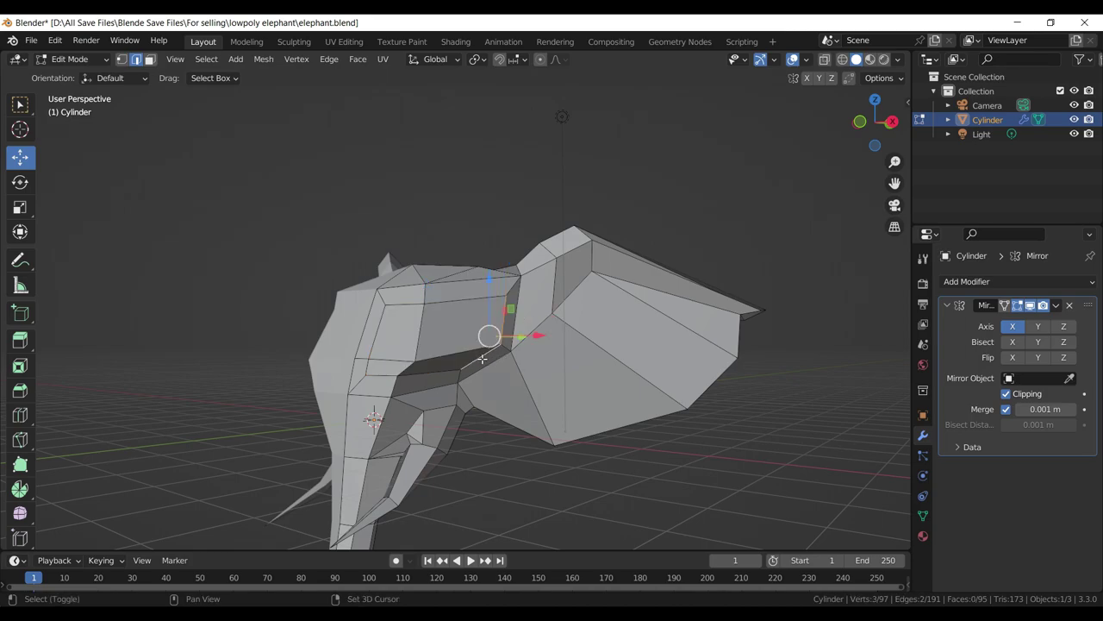
{"action": "key", "text": "g"}
{"action": "key", "text": "g"}
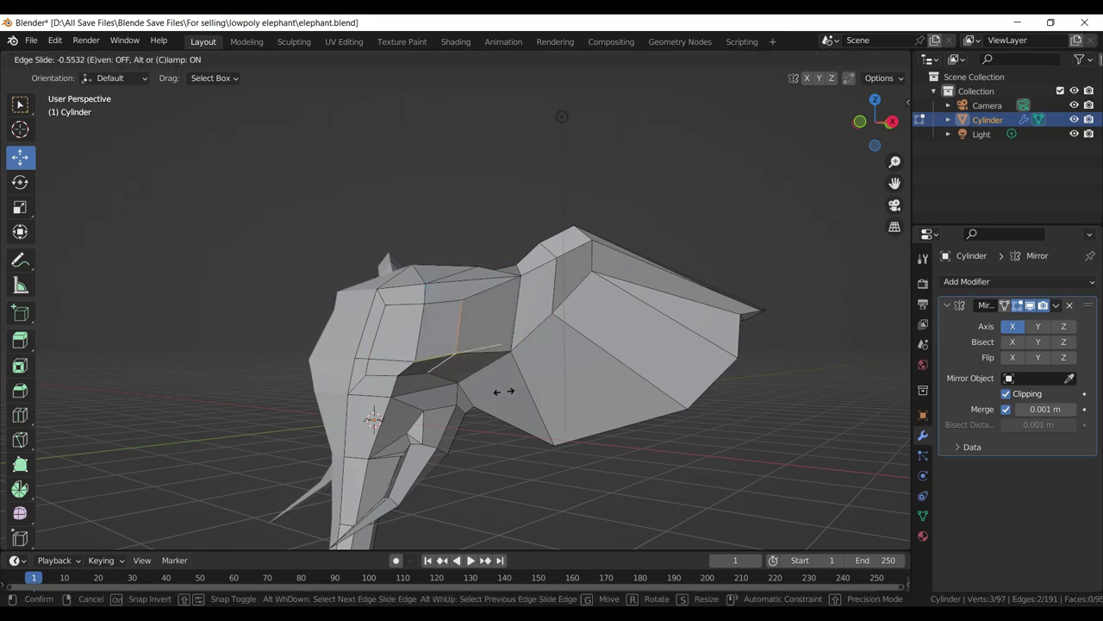
{"action": "left_click", "coordinate": [503, 391]}
- Edge-slide two more pairs of edges around the inset patch toward the head
{"action": "left_click", "coordinate": [375, 326]}
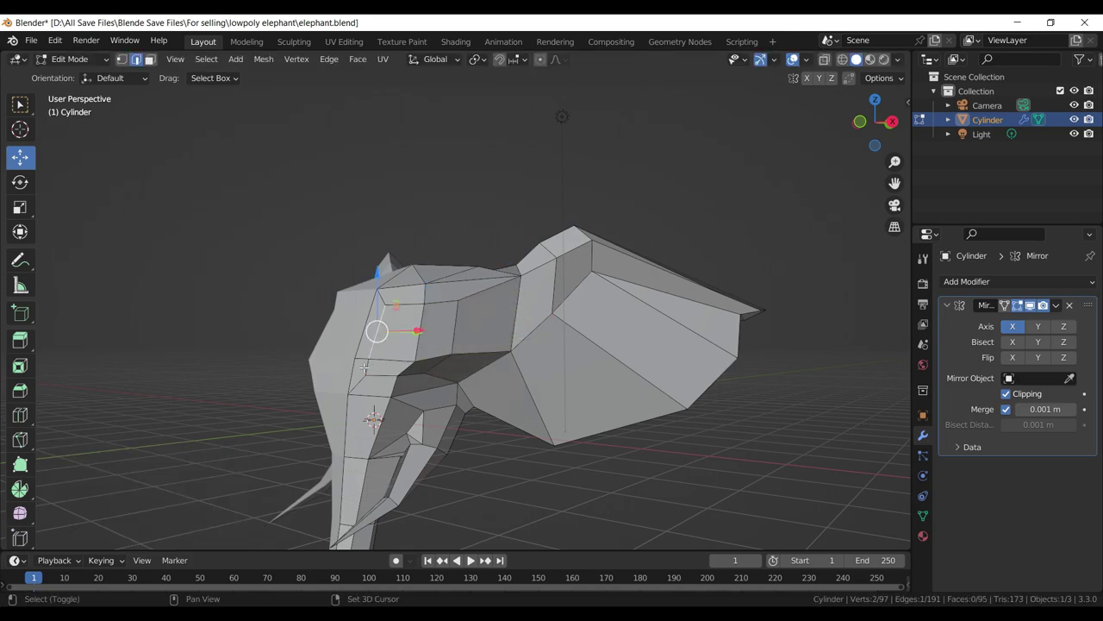
{"action": "left_click", "coordinate": [368, 370]}
{"action": "key", "text": "g"}
{"action": "key", "text": "g"}
{"action": "left_click", "coordinate": [419, 353]}
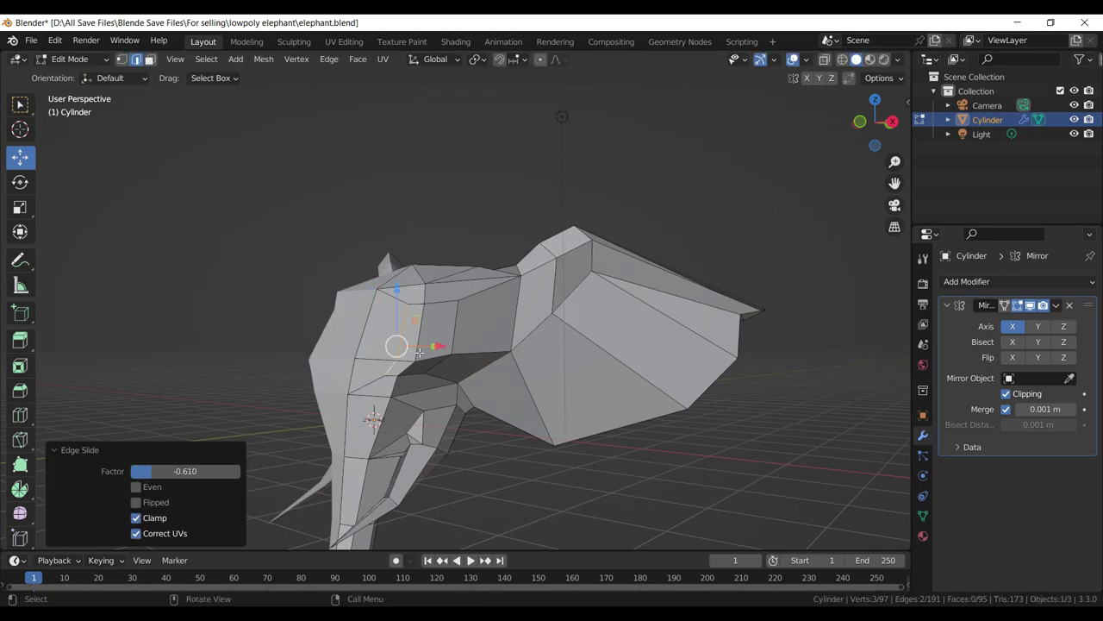
{"action": "left_click", "coordinate": [435, 307]}
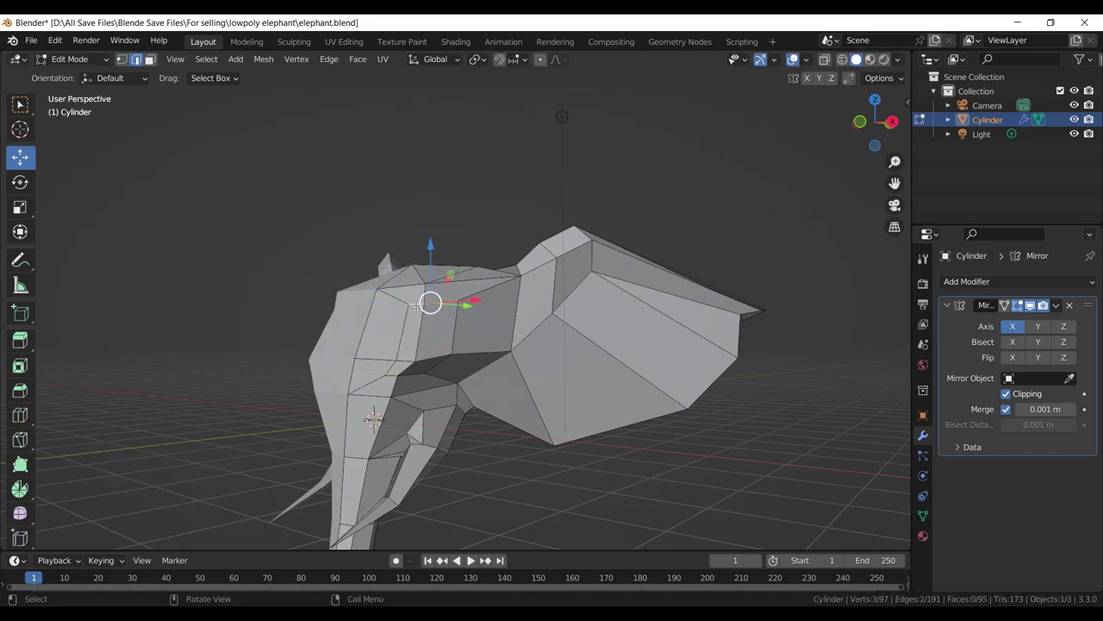
{"action": "left_click", "coordinate": [407, 343]}
{"action": "key", "text": "g"}
{"action": "key", "text": "g"}
{"action": "left_click", "coordinate": [410, 363]}
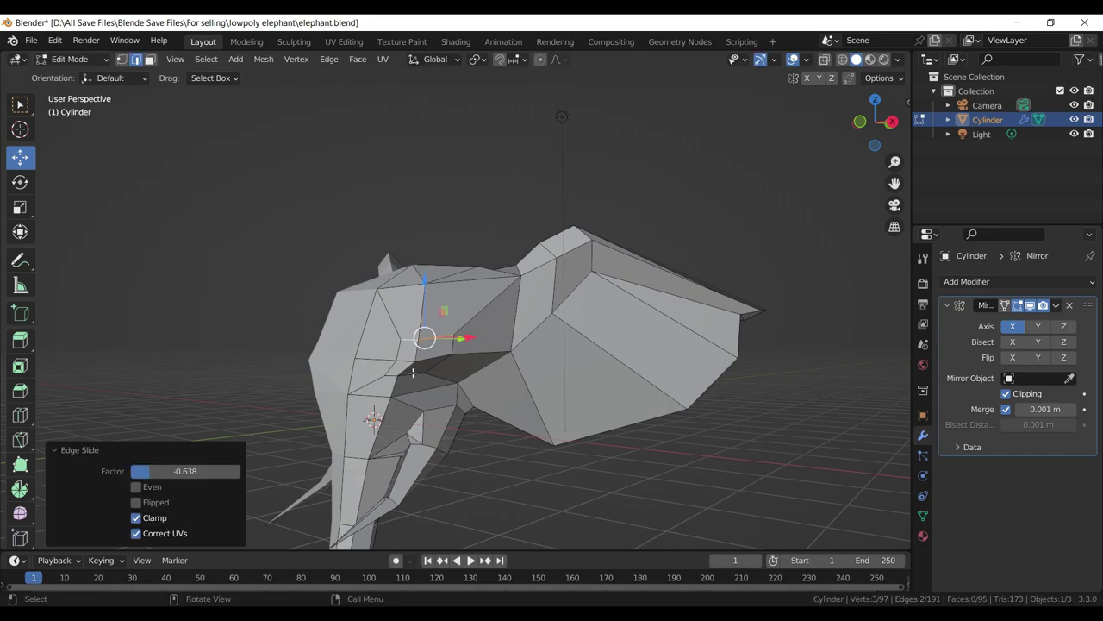
- Edge-slide another edge pair, retrying until it settles at factor -0.367
{"action": "left_click", "coordinate": [411, 373]}
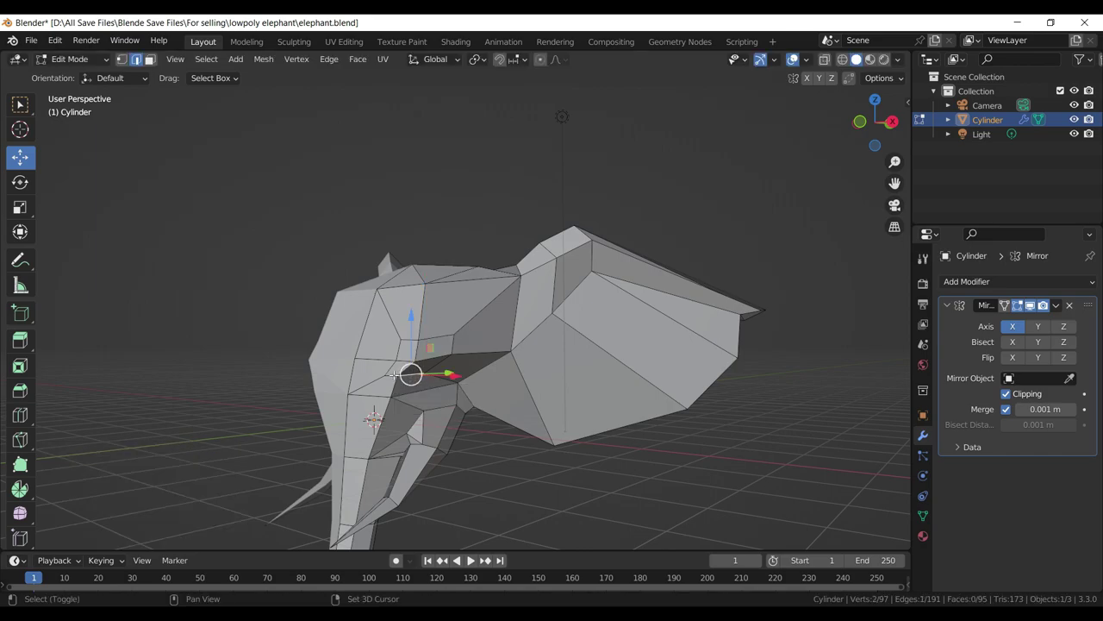
{"action": "left_click", "coordinate": [402, 374]}
{"action": "key", "text": "g"}
{"action": "key", "text": "g"}
{"action": "left_click", "coordinate": [420, 377]}
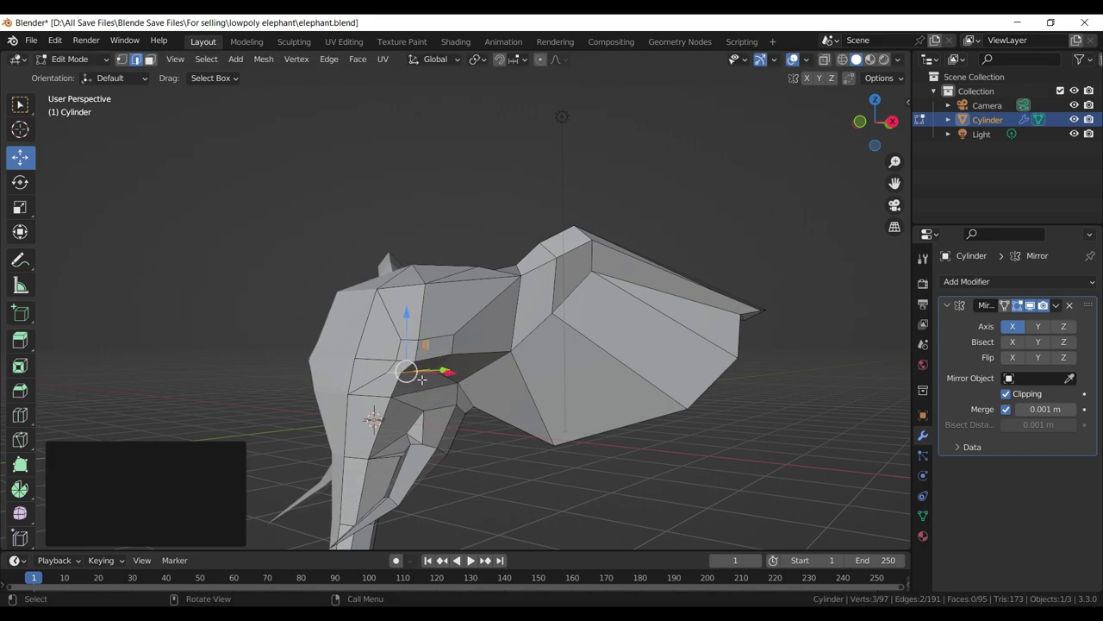
{"action": "key", "text": "ctrl+z"}
{"action": "key", "text": "g"}
{"action": "key", "text": "g"}
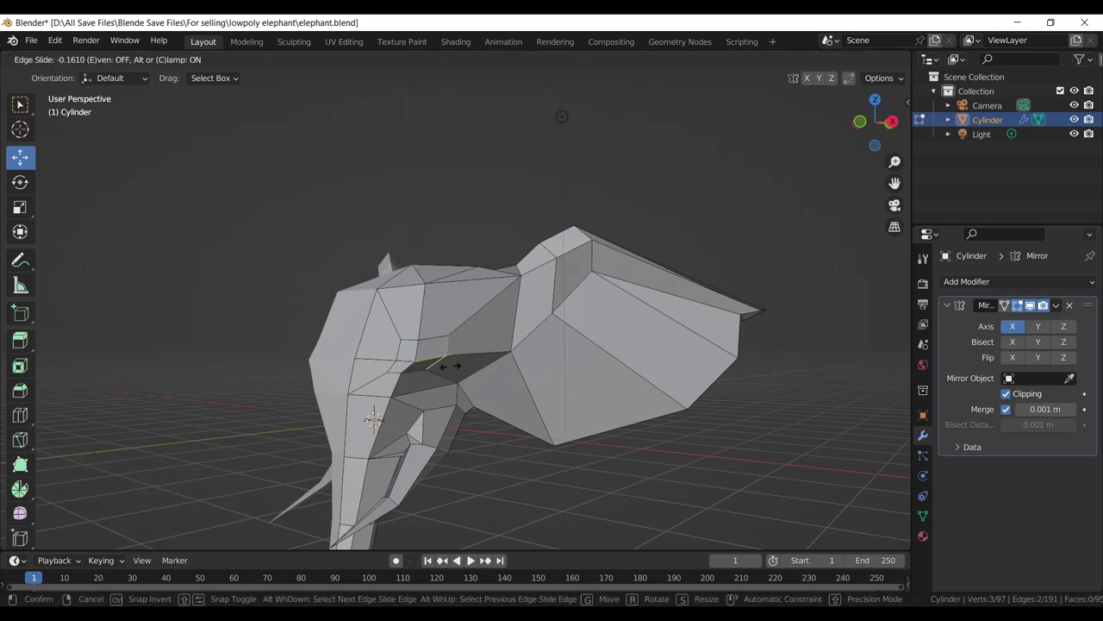
{"action": "left_click", "coordinate": [429, 365]}
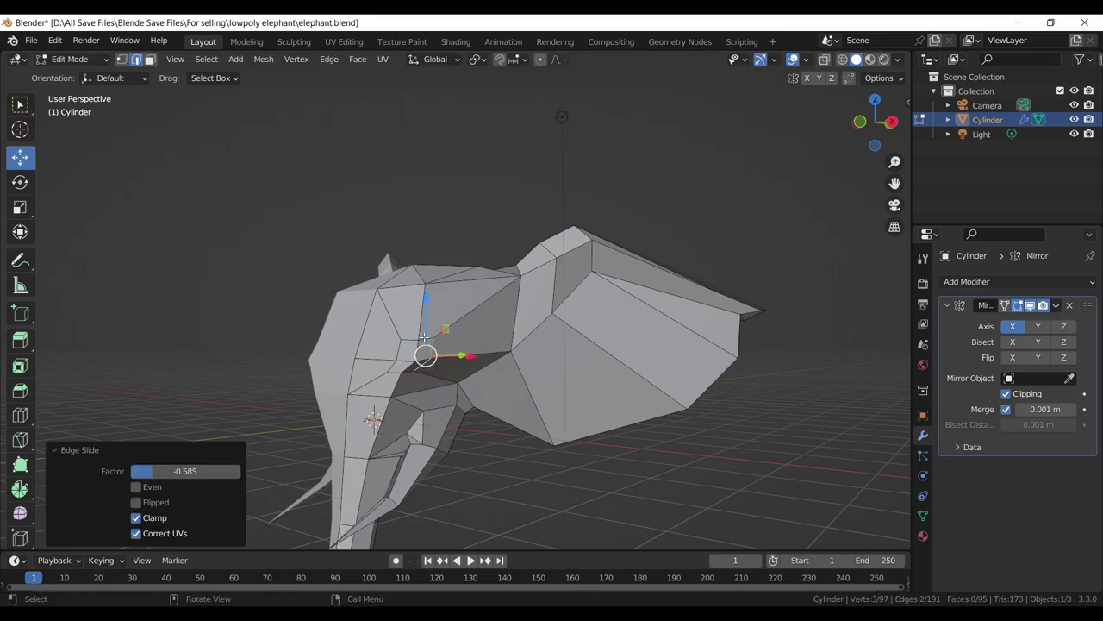
{"action": "key", "text": "ctrl+z"}
{"action": "key", "text": "g"}
{"action": "key", "text": "g"}
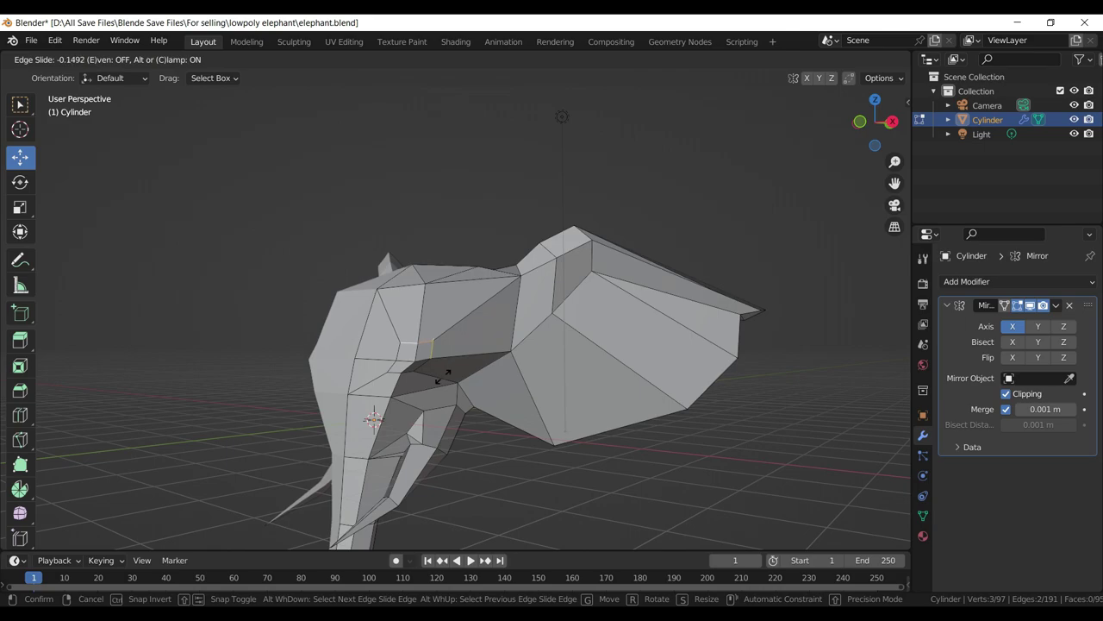
{"action": "left_click", "coordinate": [436, 389]}
{"action": "key", "text": "ctrl+z"}
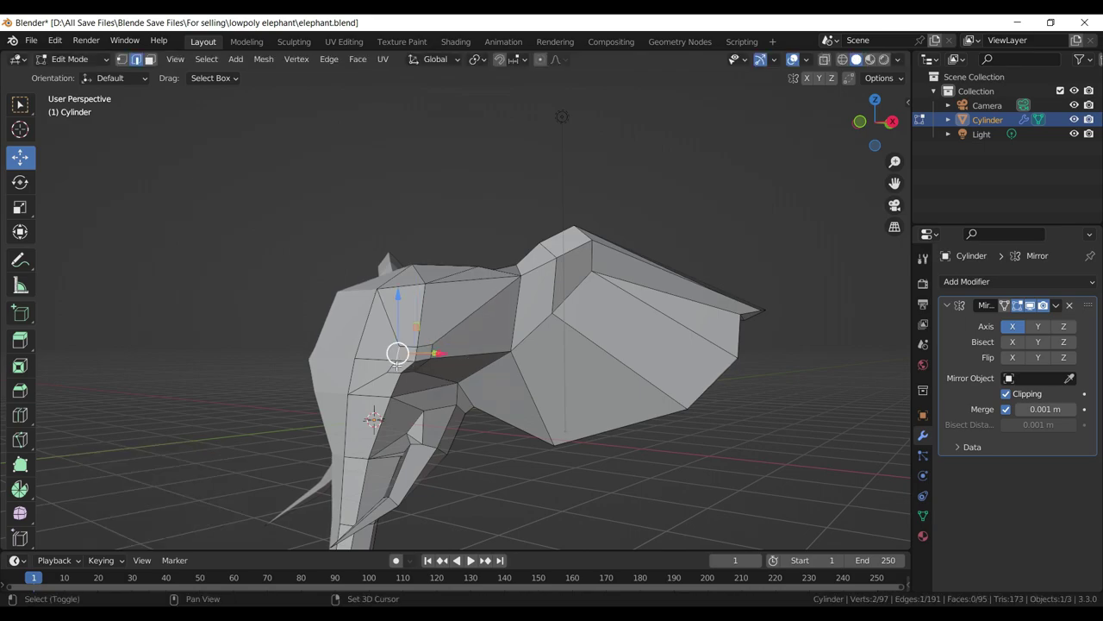
{"action": "key", "text": "g"}
{"action": "key", "text": "g"}
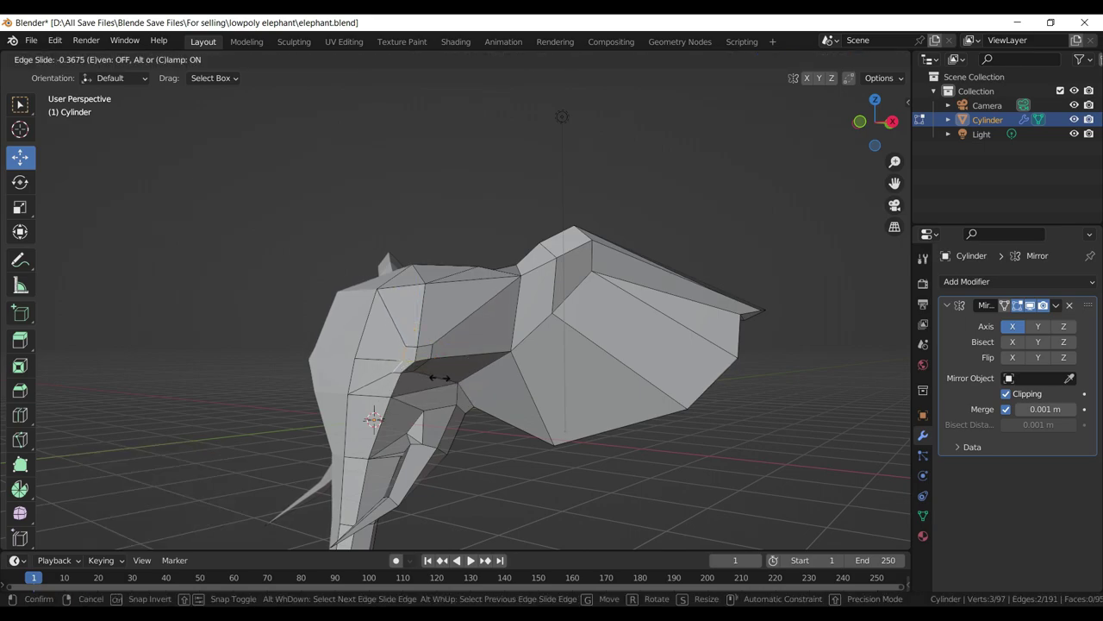
{"action": "left_click", "coordinate": [439, 377]}
- Zoom in on the head, switch to vertex selection and move a corner vertex of the patch
{"action": "left_click_drag", "start_coordinate": [439, 377], "coordinate": [446, 345]}
{"action": "scroll", "scroll_direction": "up", "scroll_amount": 3}
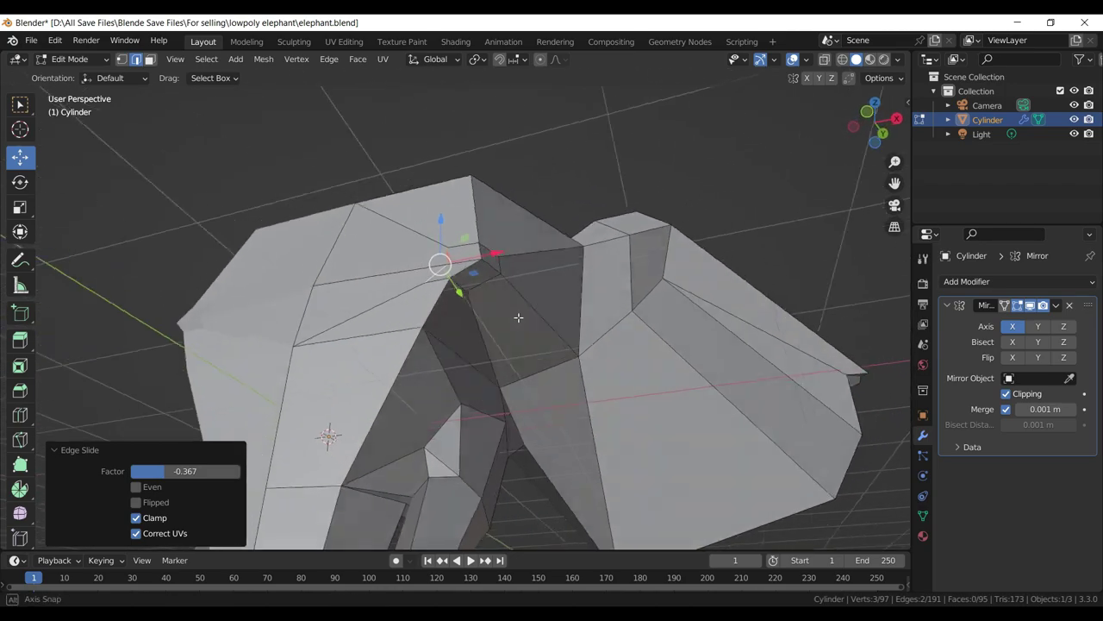
{"action": "left_click_drag", "start_coordinate": [518, 317], "coordinate": [530, 321]}
{"action": "left_click", "coordinate": [121, 60]}
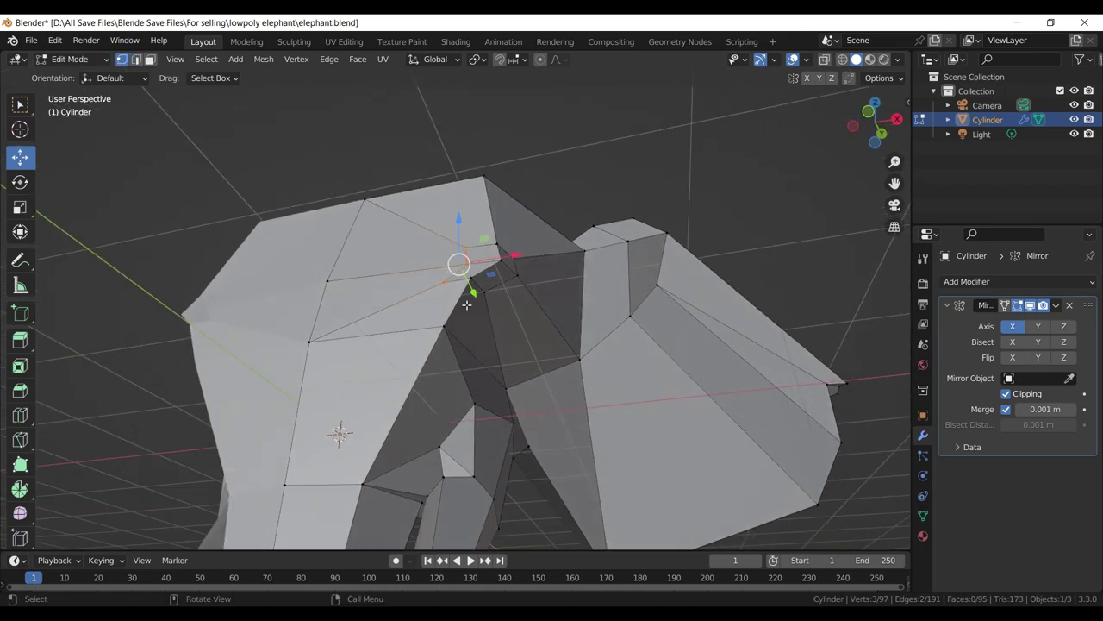
{"action": "left_click", "coordinate": [480, 292]}
{"action": "left_click_drag", "start_coordinate": [480, 292], "coordinate": [499, 391]}
{"action": "key", "text": "g"}
{"action": "left_click", "coordinate": [531, 299]}
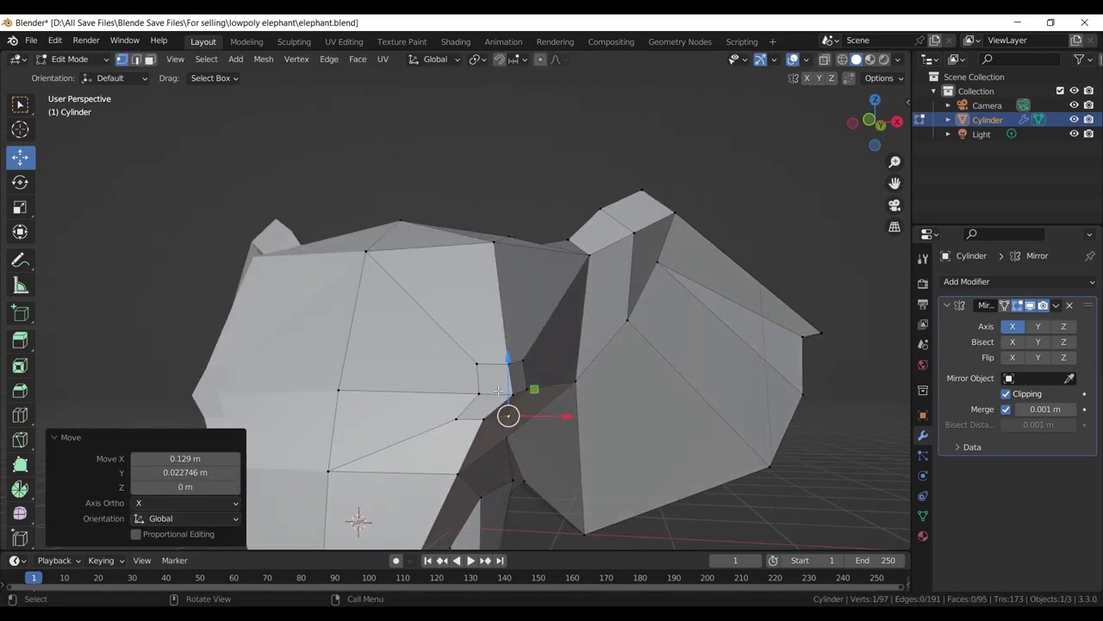
- Vertex-slide another patch vertex down along its edge, nudging it into place
{"action": "left_click", "coordinate": [476, 362]}
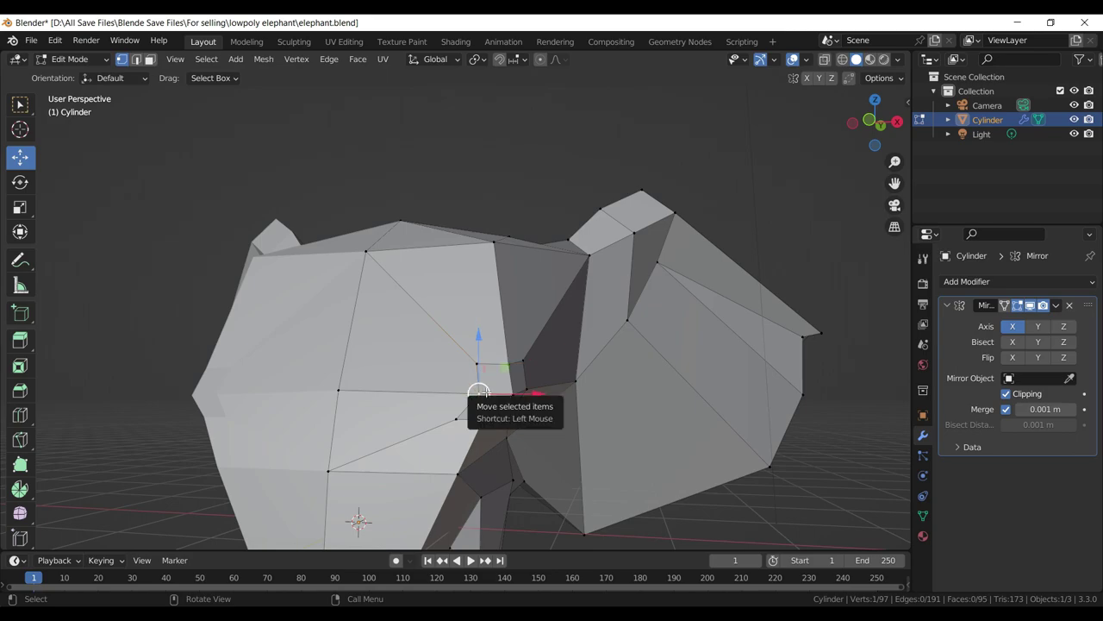
{"action": "key", "text": "shift+v"}
{"action": "left_click", "coordinate": [492, 390]}
{"action": "left_click_drag", "start_coordinate": [492, 390], "coordinate": [367, 332]}
{"action": "left_click_drag", "start_coordinate": [362, 328], "coordinate": [361, 329]}
{"action": "key", "text": "g"}
{"action": "left_click", "coordinate": [345, 335]}
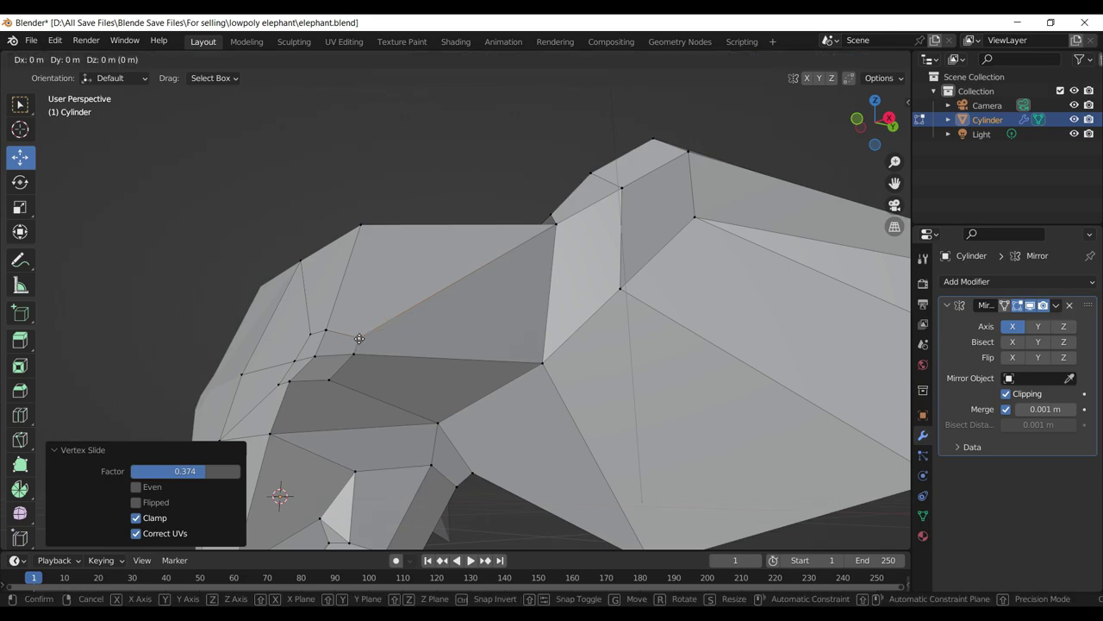
{"action": "key", "text": "g"}
{"action": "key", "text": "g"}
{"action": "right_click", "coordinate": [344, 335]}
{"action": "key", "text": "g"}
{"action": "left_click", "coordinate": [346, 336]}
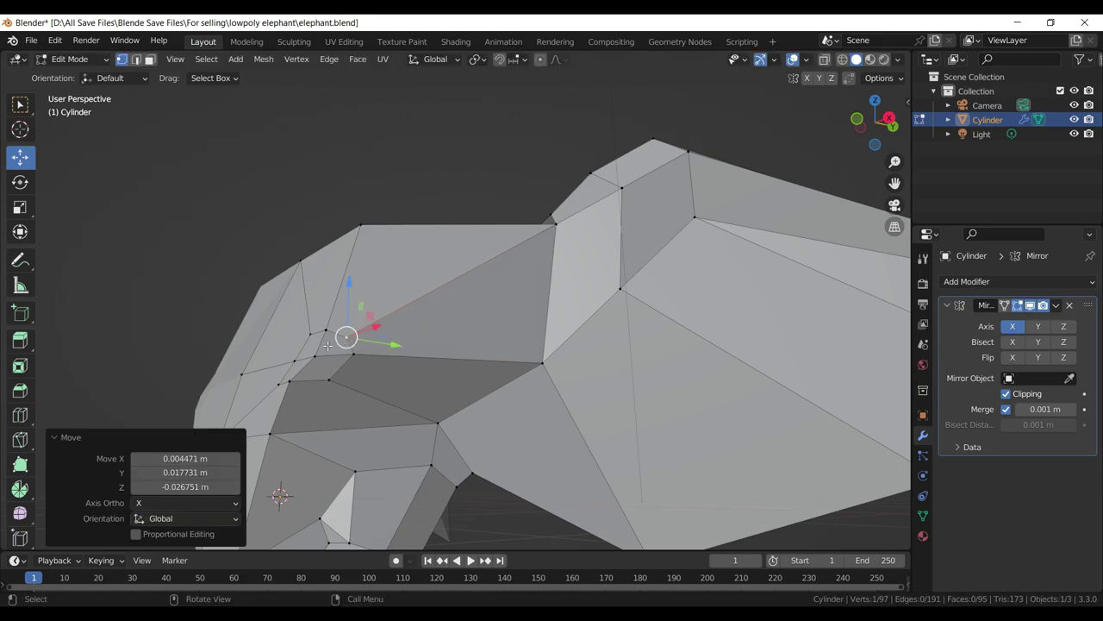
- Slide that same vertex further along its edge in two more passes
{"action": "left_click_drag", "start_coordinate": [337, 373], "coordinate": [358, 379]}
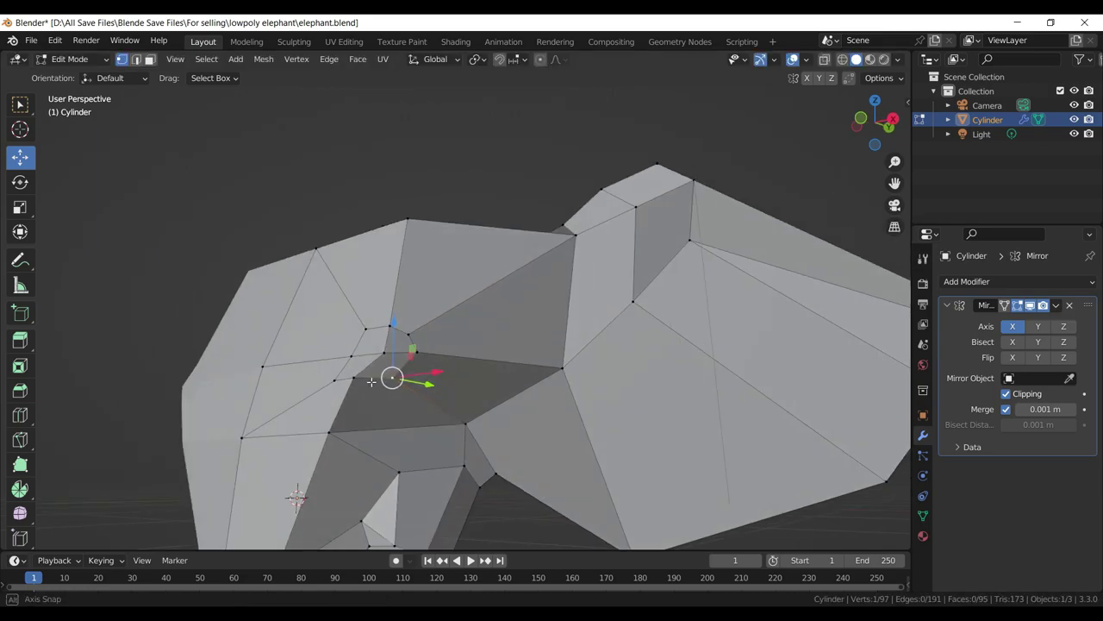
{"action": "key", "text": "g"}
{"action": "key", "text": "g"}
{"action": "left_click", "coordinate": [358, 379]}
{"action": "key", "text": "g"}
{"action": "key", "text": "g"}
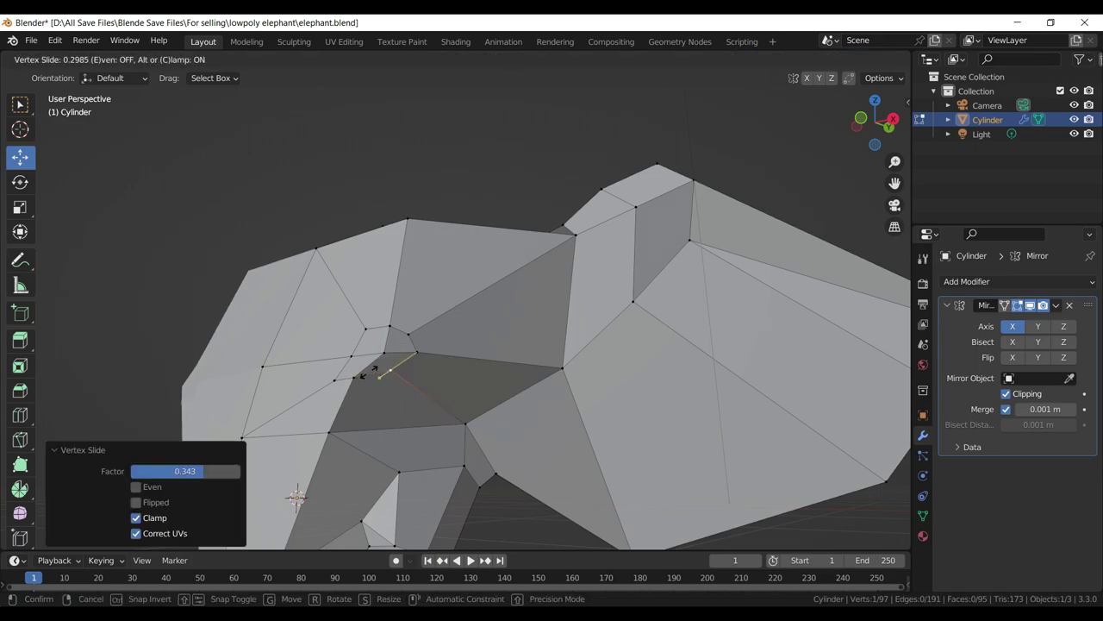
{"action": "left_click", "coordinate": [374, 369]}
- Slide a vertex beside the patch along its edge twice
{"action": "left_click_drag", "start_coordinate": [387, 370], "coordinate": [456, 382]}
{"action": "left_click", "coordinate": [397, 392]}
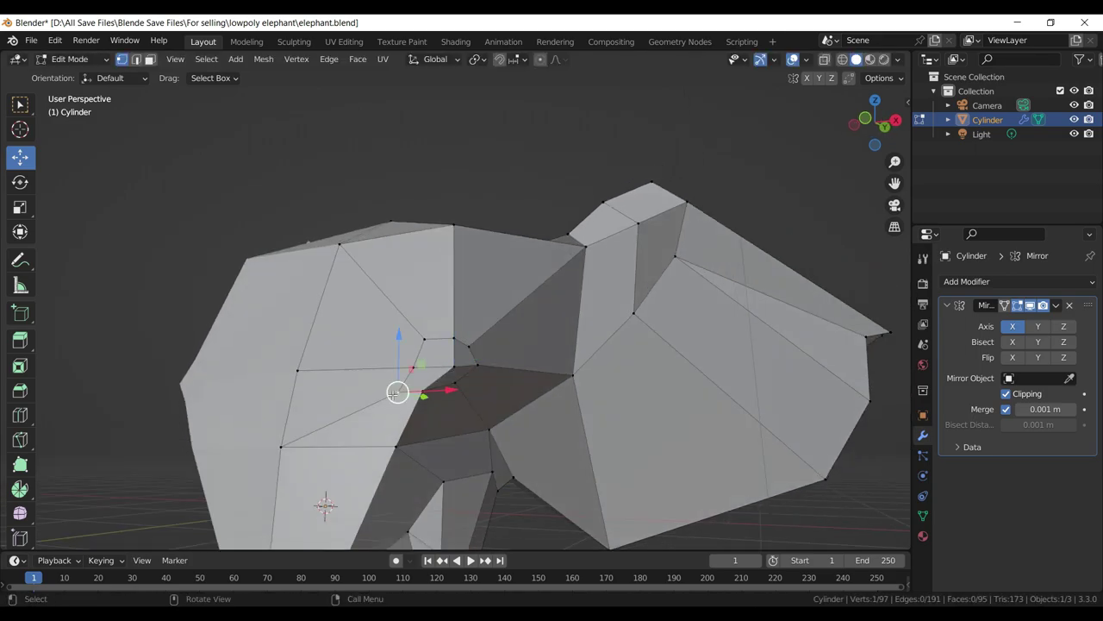
{"action": "key", "text": "g"}
{"action": "key", "text": "g"}
{"action": "left_click", "coordinate": [401, 390]}
{"action": "key", "text": "g"}
{"action": "key", "text": "g"}
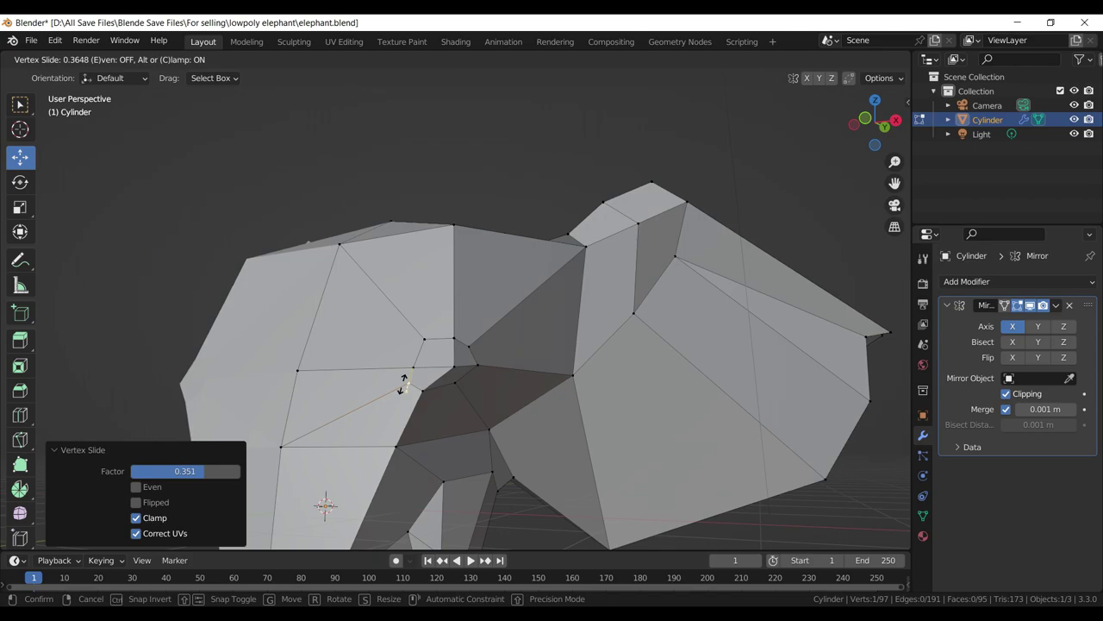
{"action": "left_click", "coordinate": [408, 382]}
- Slide a vertex above the patch to factor 0.271 and save the elephant file
{"action": "left_click", "coordinate": [426, 335]}
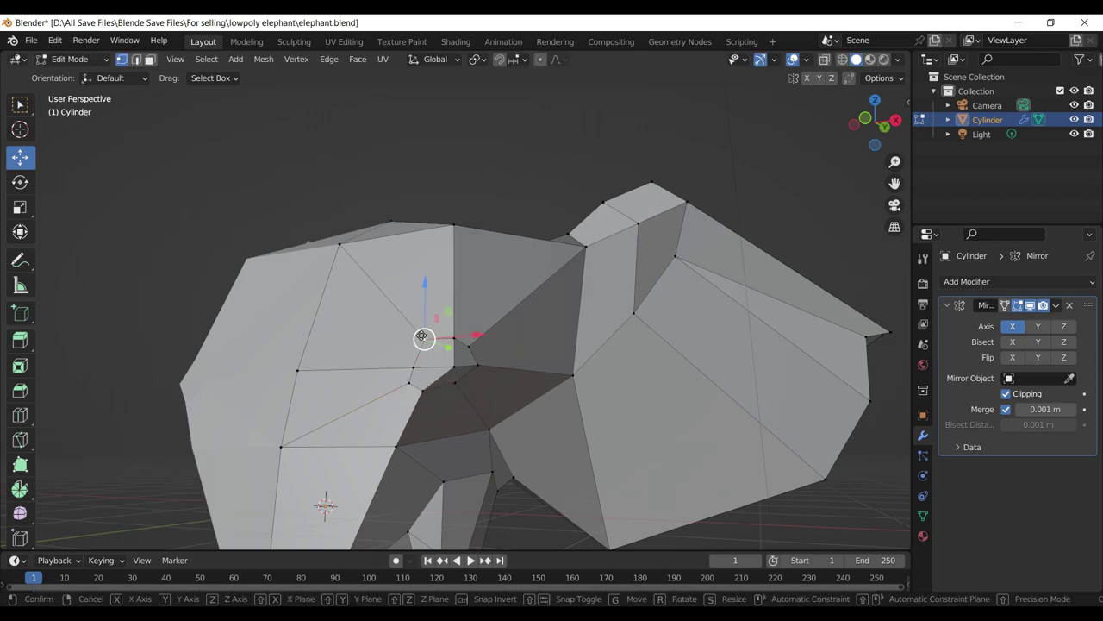
{"action": "key", "text": "g"}
{"action": "key", "text": "g"}
{"action": "left_click", "coordinate": [427, 341]}
{"action": "key", "text": "g"}
{"action": "key", "text": "g"}
{"action": "left_click", "coordinate": [430, 344]}
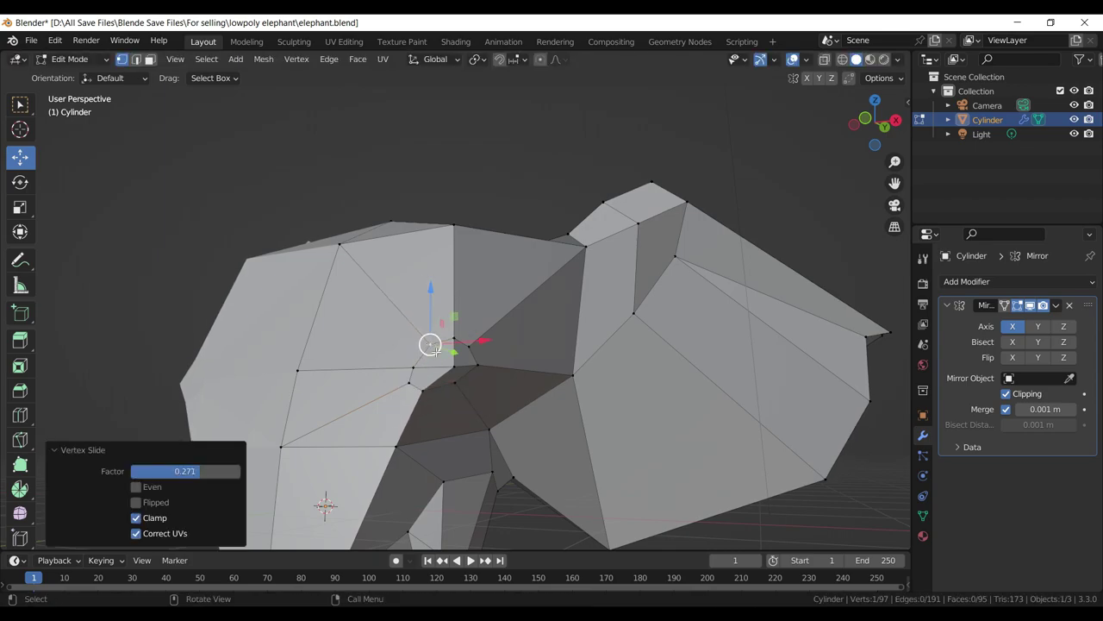
{"action": "key", "text": "ctrl+s"}
{"action": "left_click_drag", "start_coordinate": [301, 377], "coordinate": [457, 331]}
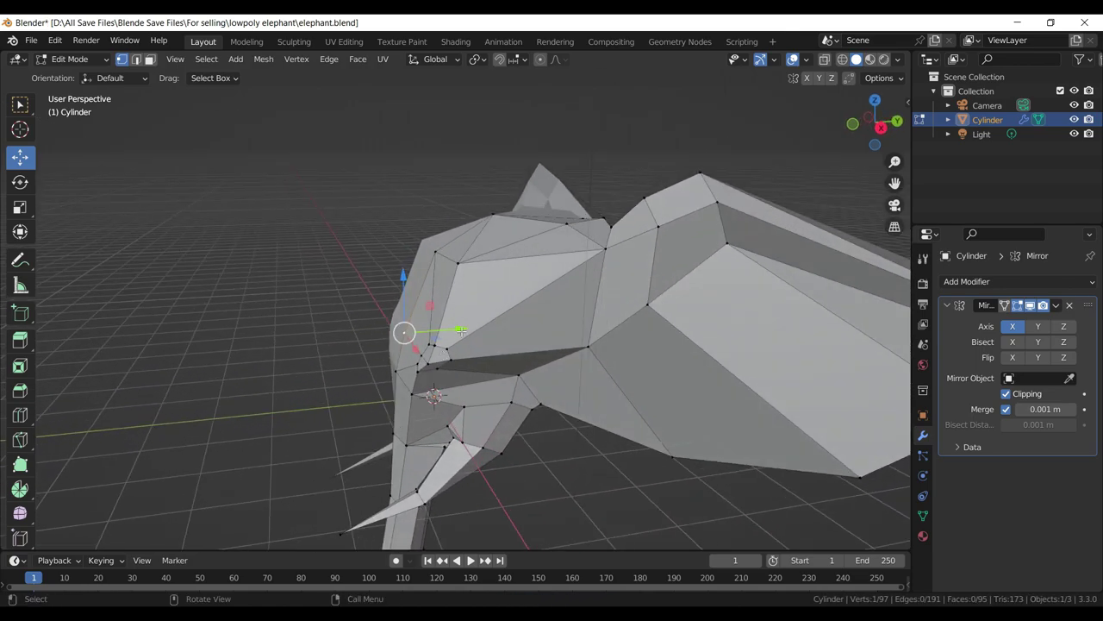
- Move a vertex along Y, then vertex-slide another head vertex in two small steps
{"action": "key", "text": "g"}
{"action": "key", "text": "y"}
{"action": "left_click", "coordinate": [448, 331]}
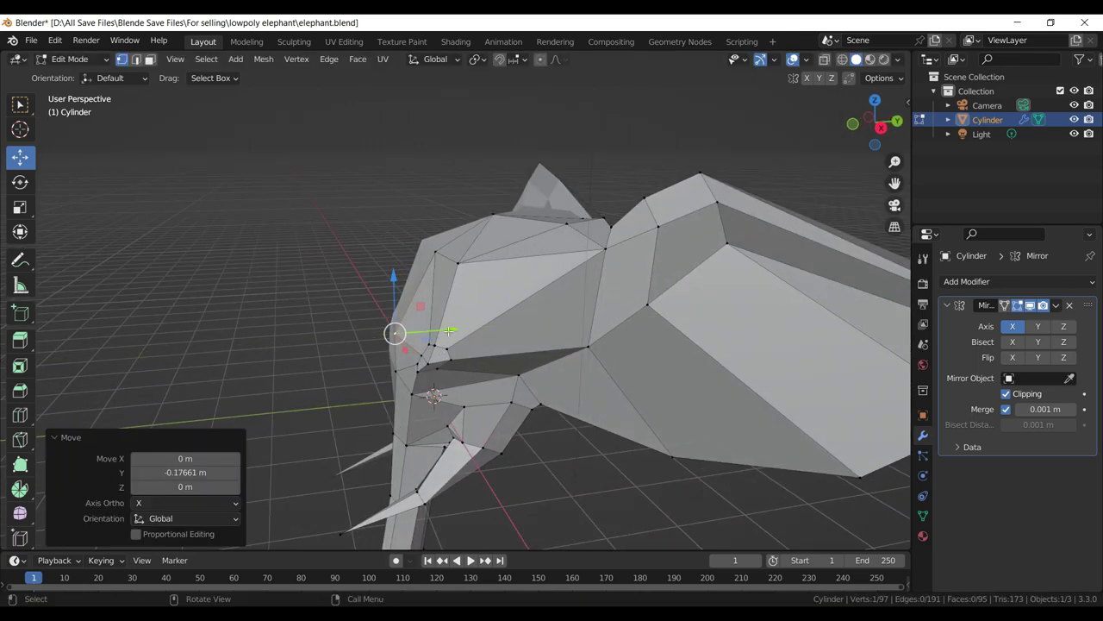
{"action": "left_click_drag", "start_coordinate": [448, 331], "coordinate": [521, 353]}
{"action": "left_click", "coordinate": [521, 352]}
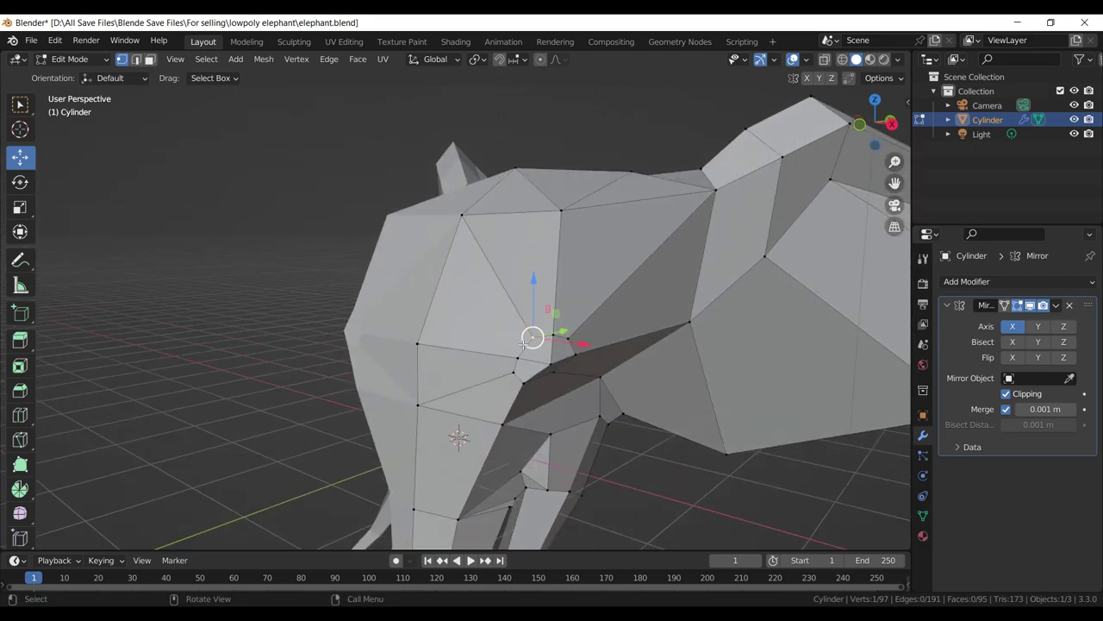
{"action": "key", "text": "shift+v"}
{"action": "left_click", "coordinate": [523, 354]}
{"action": "key", "text": "shift+v"}
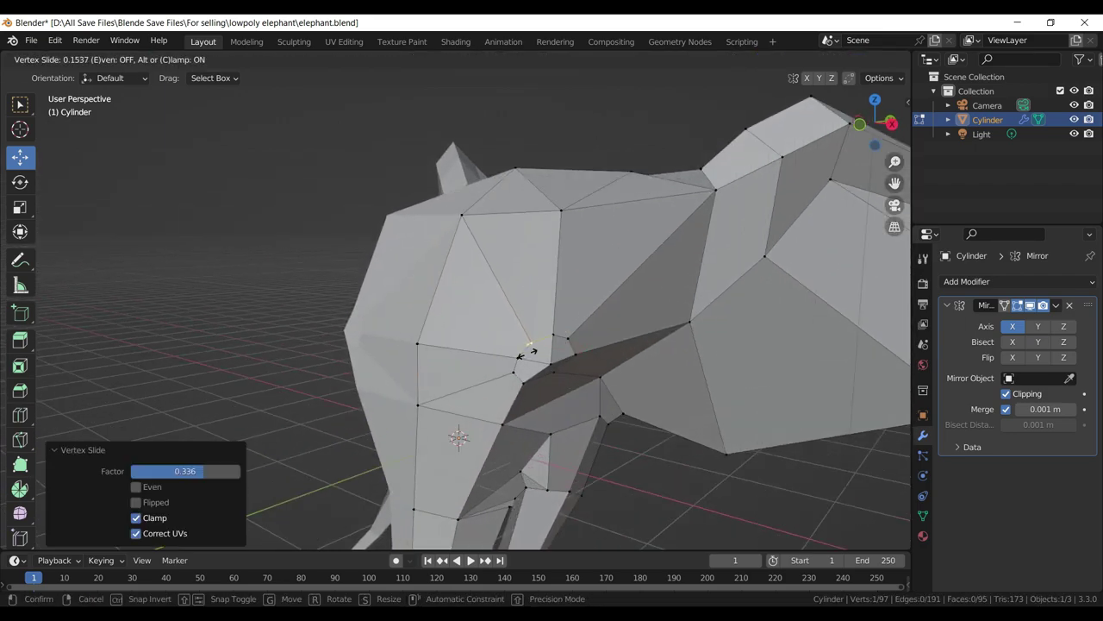
{"action": "left_click", "coordinate": [527, 351]}
- Select faces on the head and reposition a single vertex near the future eye
{"action": "left_click", "coordinate": [153, 59]}
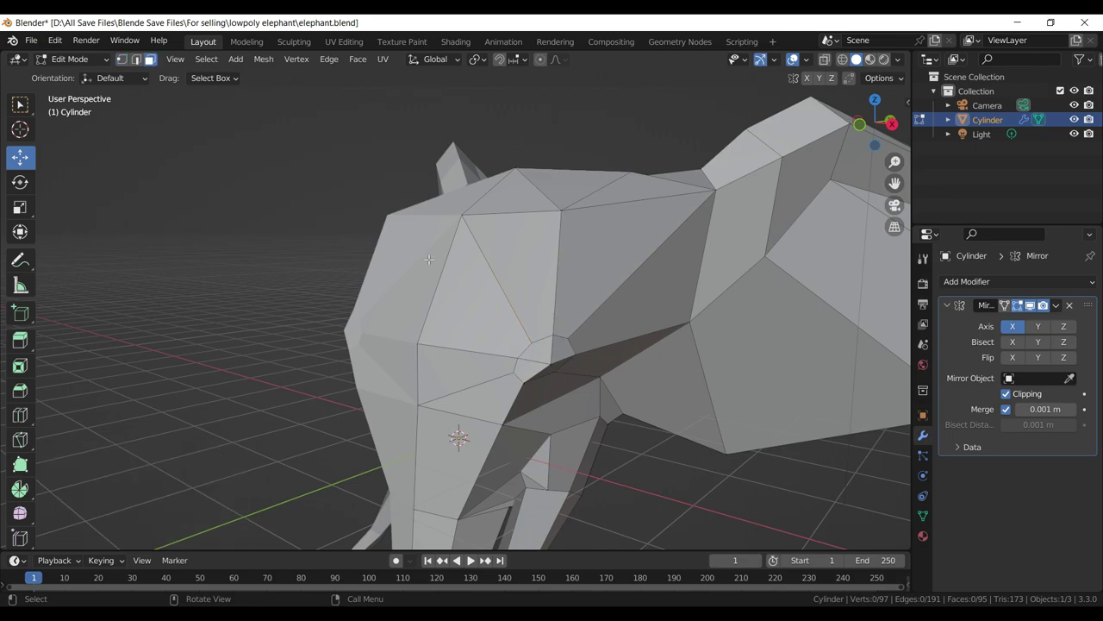
{"action": "left_click", "coordinate": [538, 359]}
{"action": "left_click_drag", "start_coordinate": [538, 358], "coordinate": [558, 279]}
{"action": "left_click", "coordinate": [491, 299]}
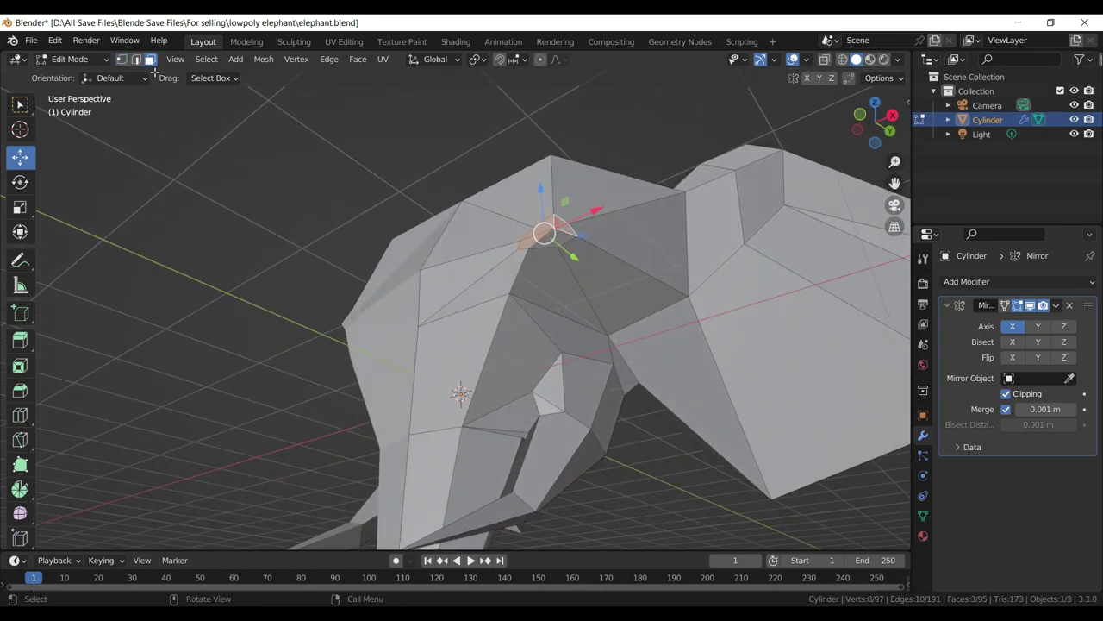
{"action": "left_click_drag", "start_coordinate": [505, 204], "coordinate": [604, 258]}
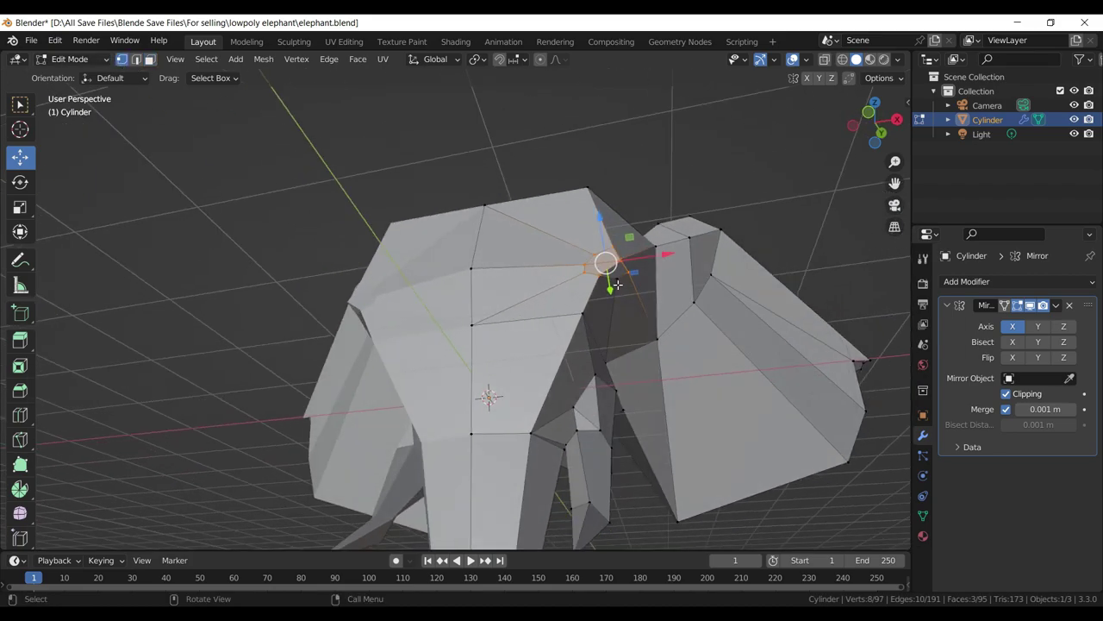
{"action": "left_click", "coordinate": [617, 278]}
{"action": "key", "text": "g"}
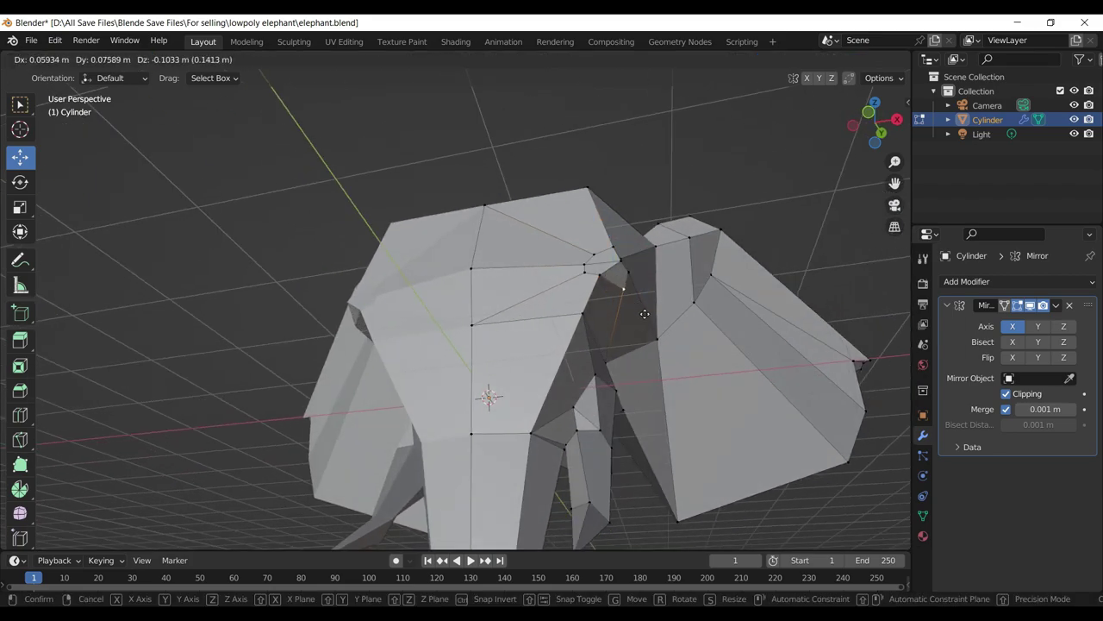
{"action": "left_click", "coordinate": [647, 310]}
{"action": "left_click_drag", "start_coordinate": [621, 283], "coordinate": [532, 327]}
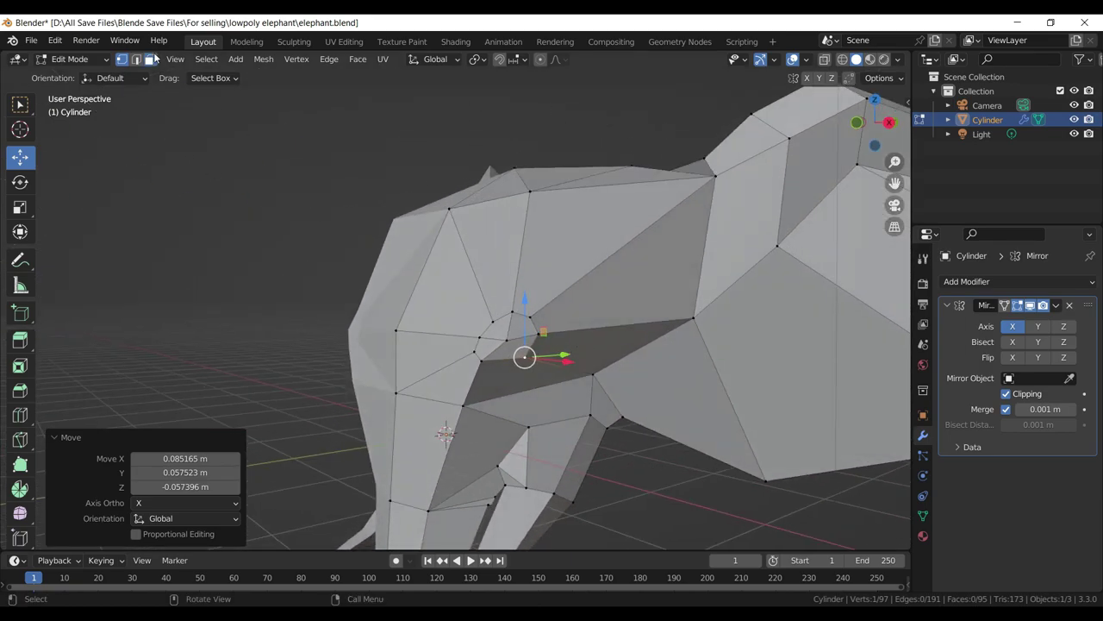
- Select the four small faces around the eye location
{"action": "left_click", "coordinate": [152, 58]}
{"action": "left_click", "coordinate": [521, 336]}
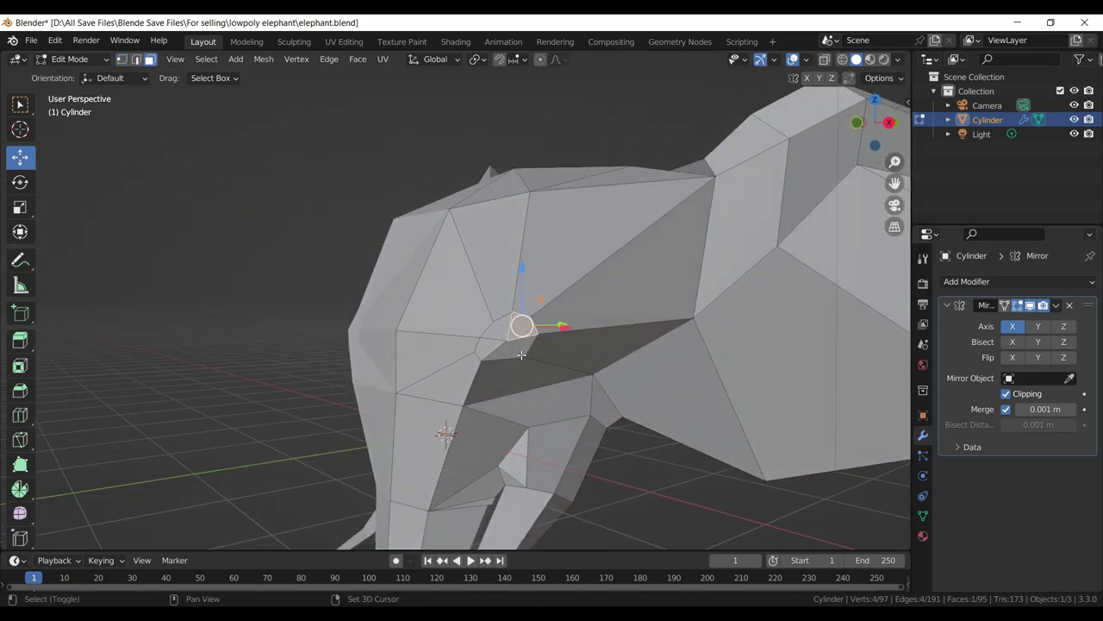
{"action": "left_click", "coordinate": [515, 341]}
{"action": "left_click", "coordinate": [504, 338]}
{"action": "left_click", "coordinate": [512, 340]}
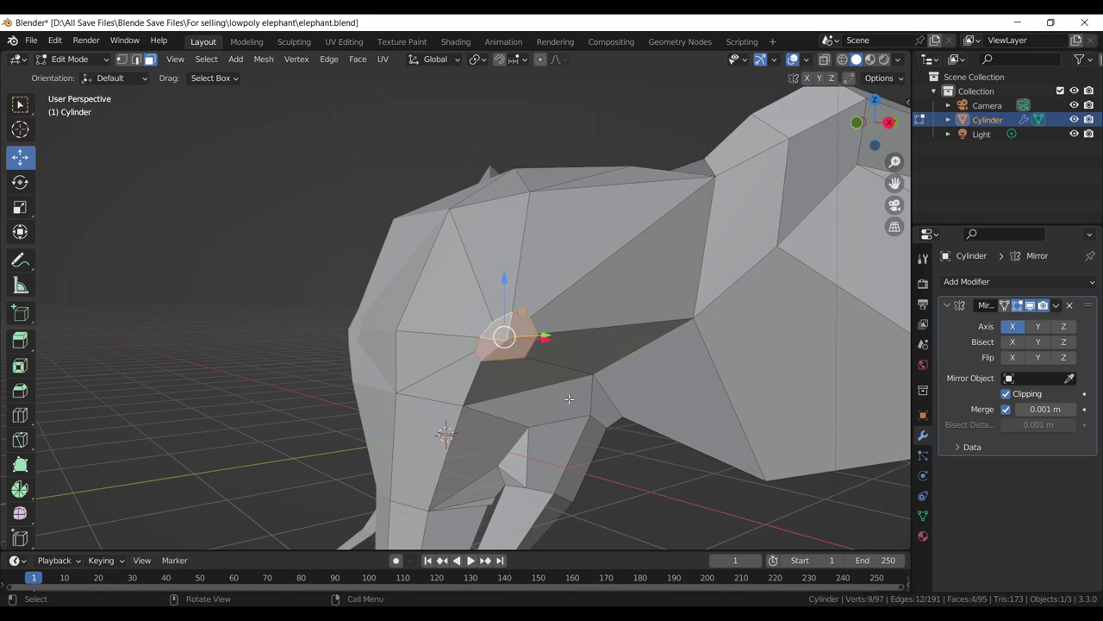
{"action": "key", "text": "1"}
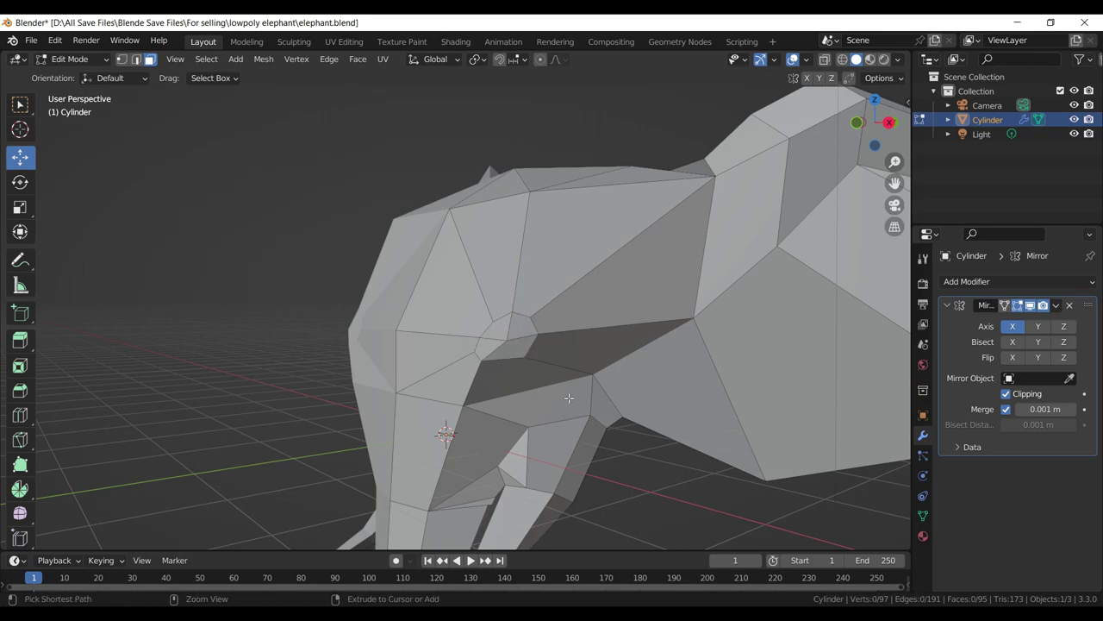
{"action": "left_click", "coordinate": [525, 357]}
{"action": "key", "text": "ctrl+z"}
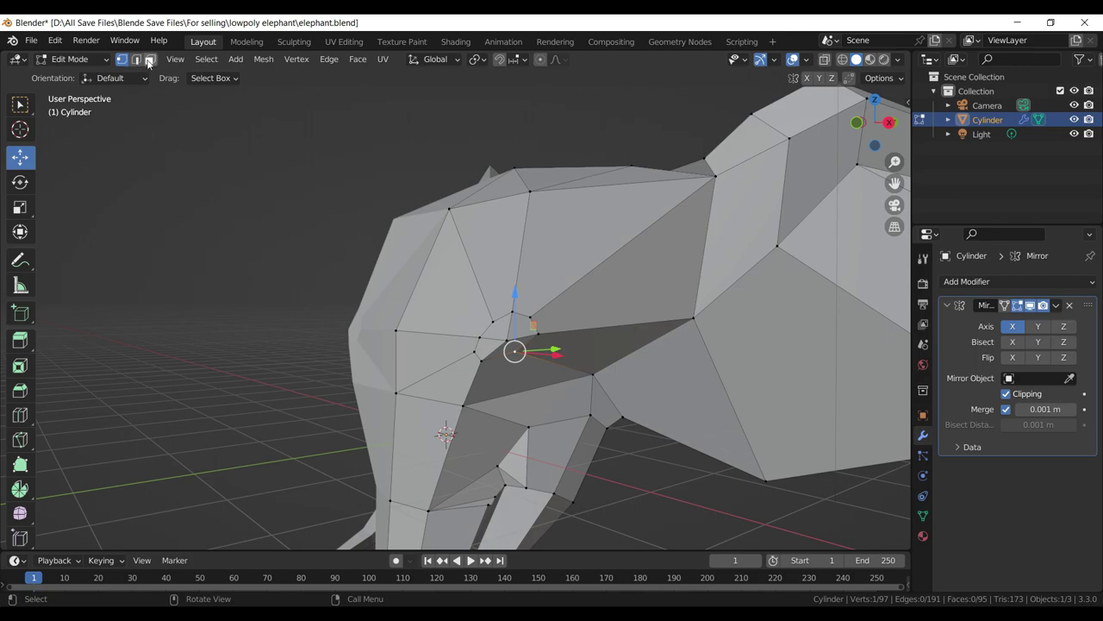
{"action": "left_click", "coordinate": [148, 60]}
{"action": "left_click", "coordinate": [522, 328]}
{"action": "left_click", "coordinate": [515, 331]}
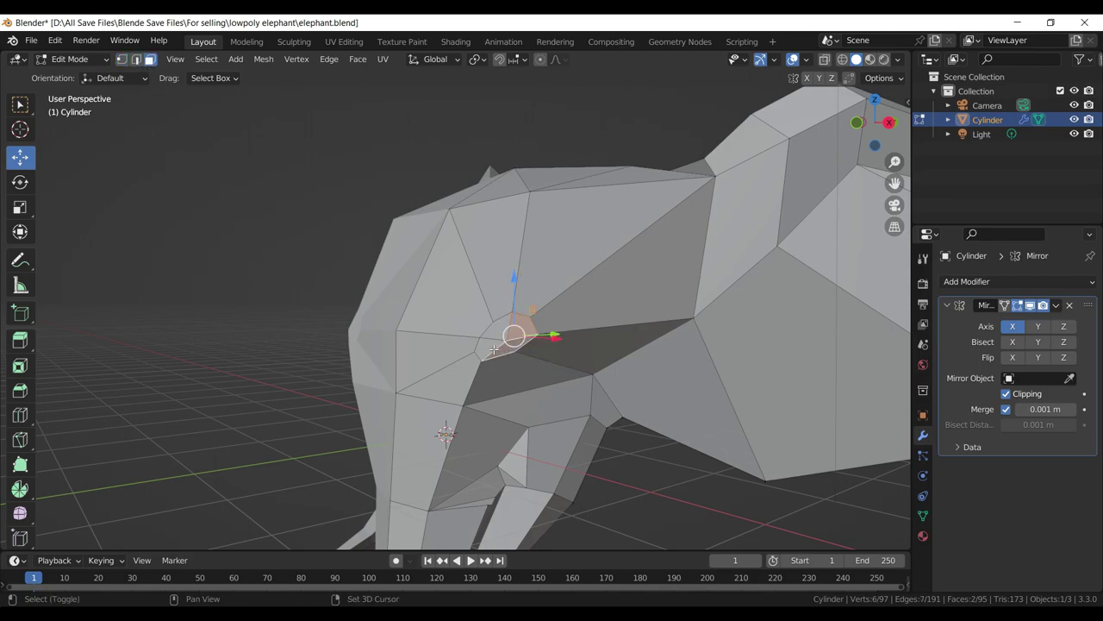
{"action": "left_click", "coordinate": [509, 335]}
{"action": "left_click", "coordinate": [504, 336]}
- In front view, move the eye faces along X and scale them along X to recess them
{"action": "key", "text": "KP_1"}
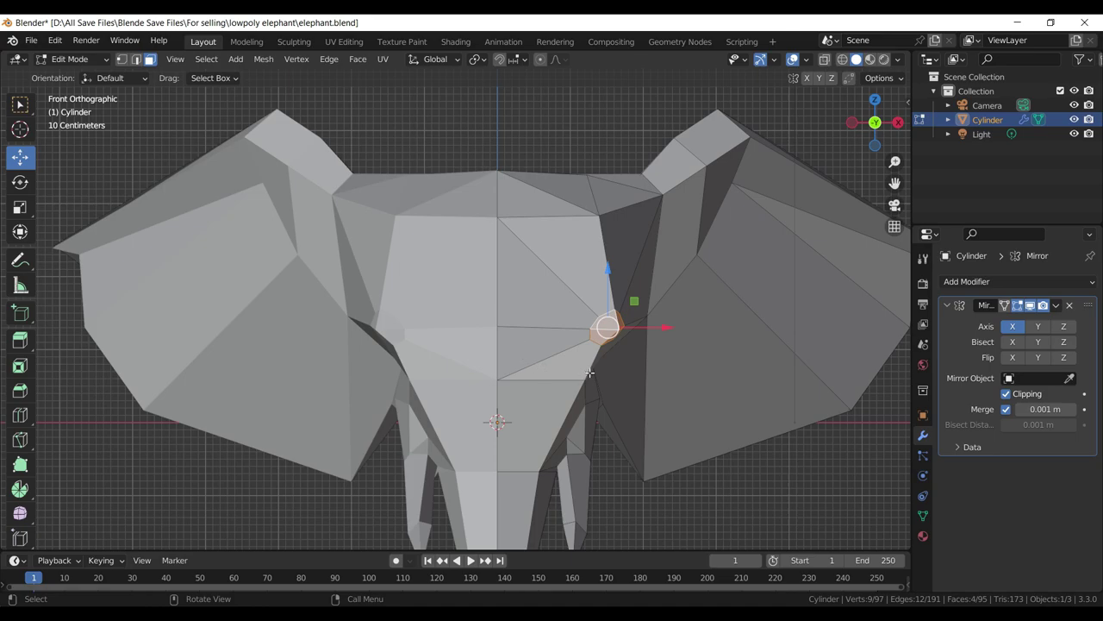
{"action": "key", "text": "g"}
{"action": "key", "text": "x"}
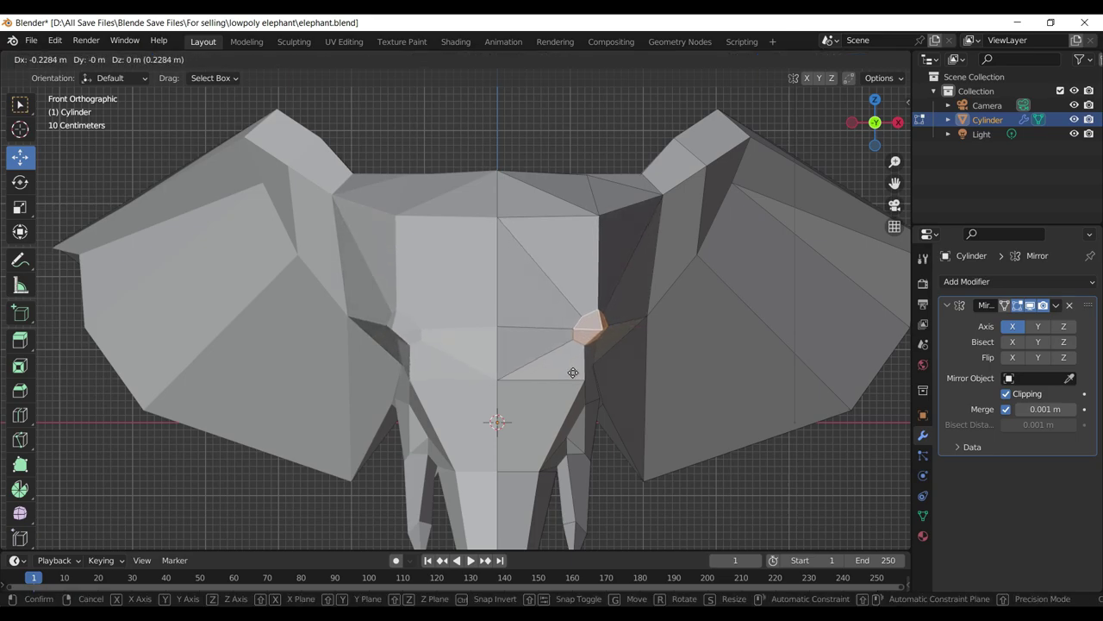
{"action": "left_click", "coordinate": [573, 373]}
{"action": "key", "text": "s"}
{"action": "key", "text": "x"}
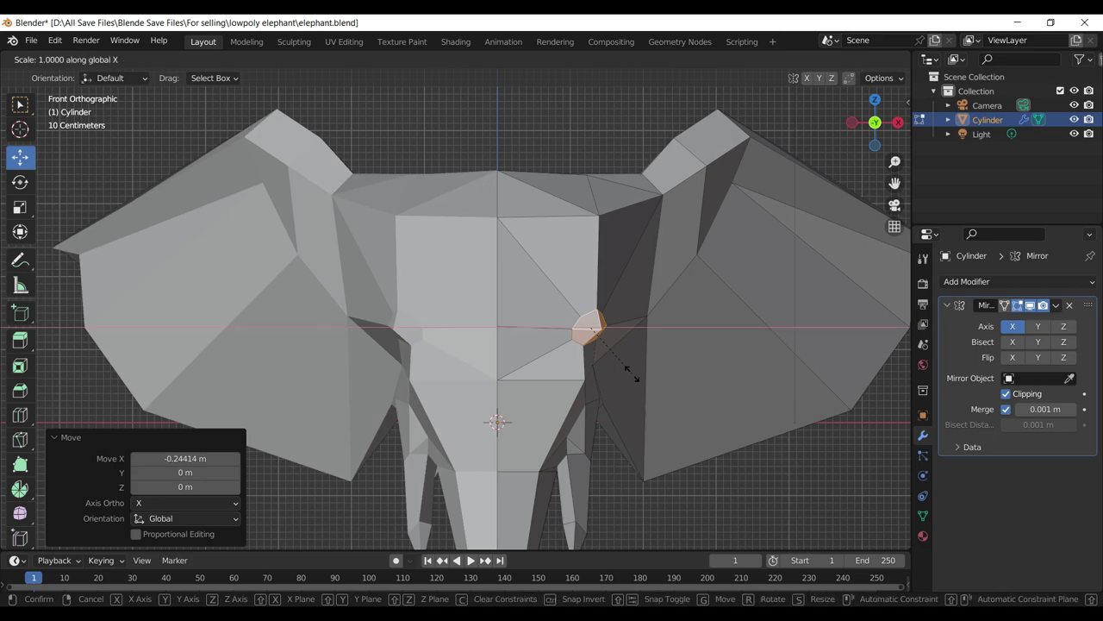
{"action": "left_click", "coordinate": [581, 346]}
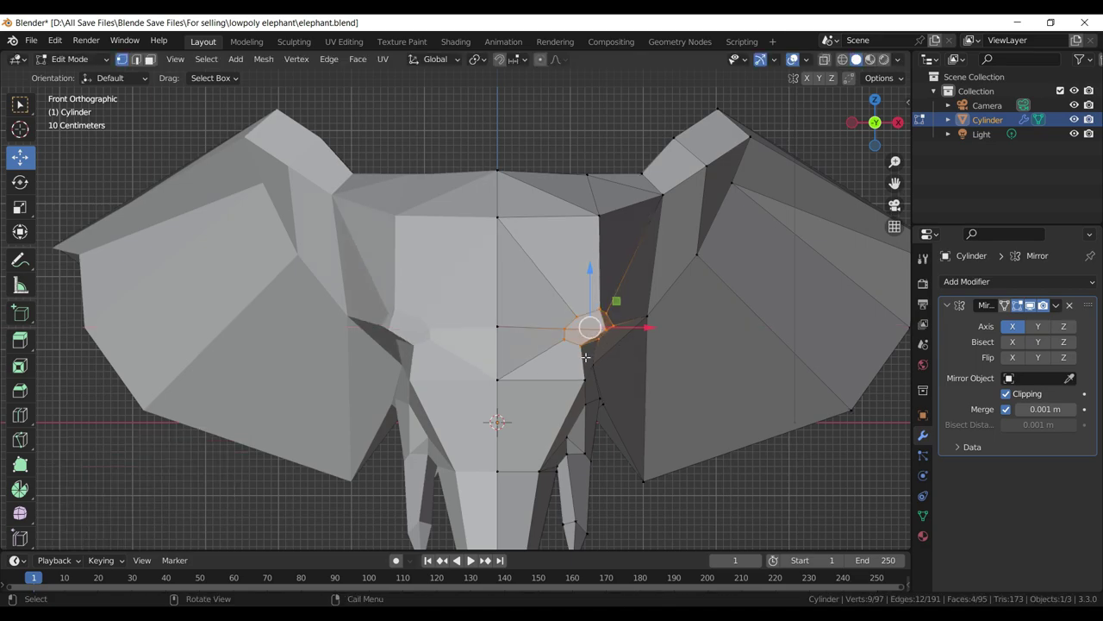
- Reposition the eye-corner vertex and raise the vertex above the eye
{"action": "left_click", "coordinate": [580, 343]}
{"action": "key", "text": "g"}
{"action": "left_click", "coordinate": [598, 315]}
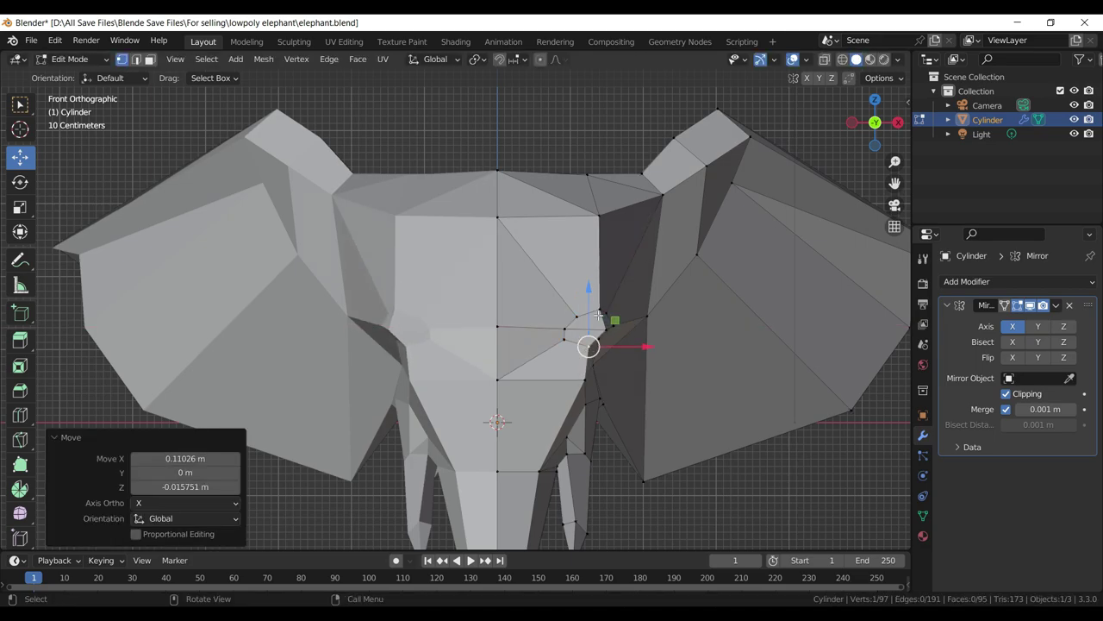
{"action": "left_click", "coordinate": [598, 316]}
{"action": "left_click_drag", "start_coordinate": [598, 316], "coordinate": [600, 305]}
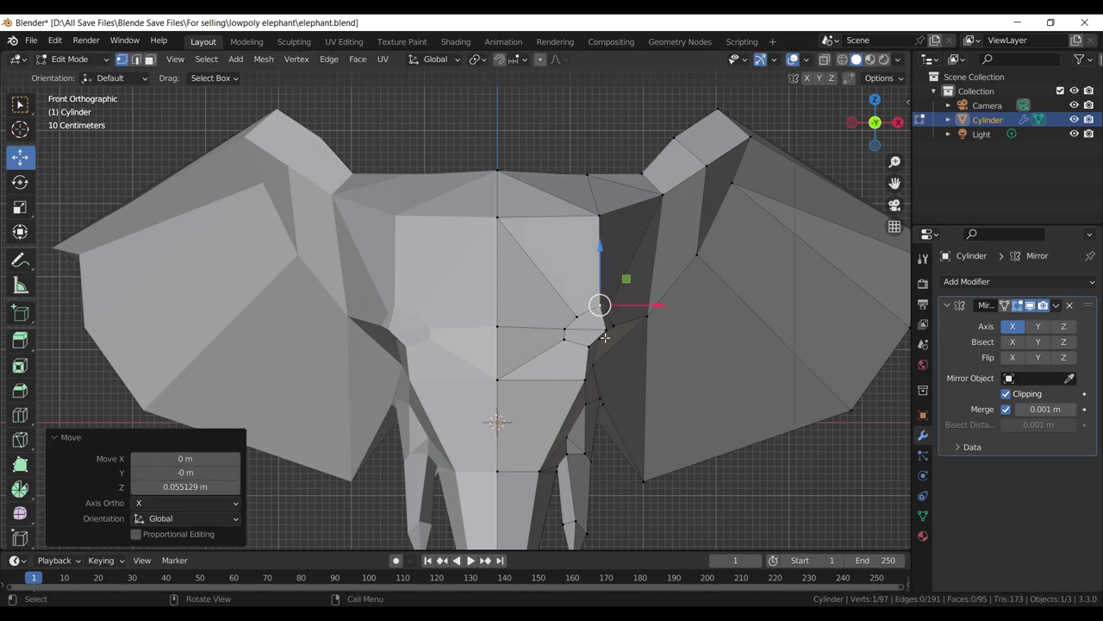
- Move a vertex to X -0.015278, Y 0.12986, Z 0.043789 m and save elephant.blend
{"action": "left_click_drag", "start_coordinate": [605, 338], "coordinate": [341, 403]}
{"action": "key", "text": "g"}
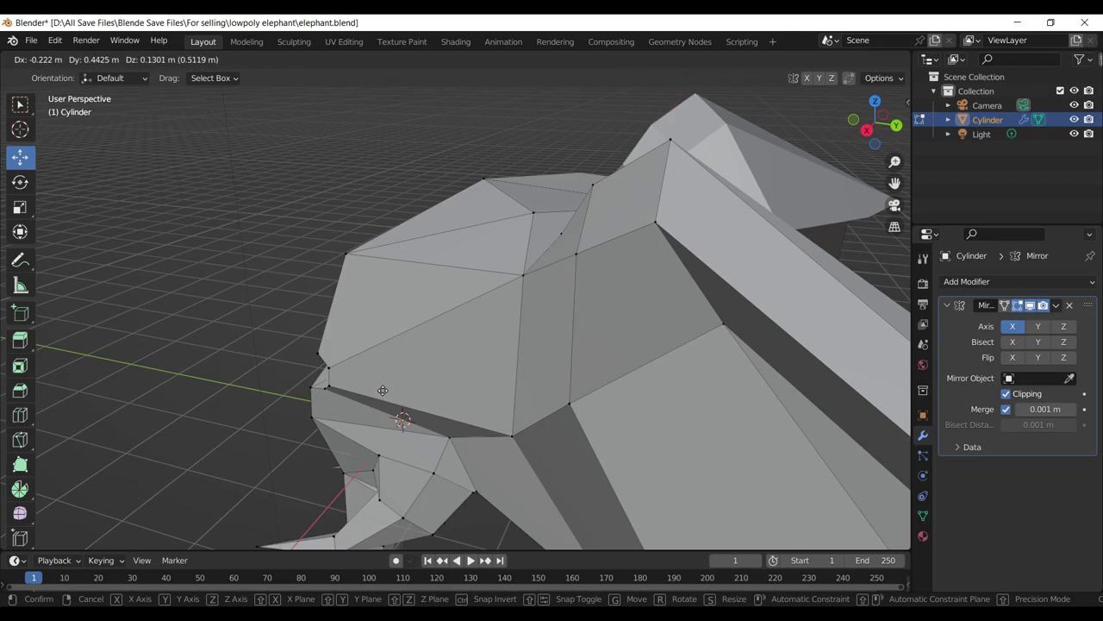
{"action": "left_click", "coordinate": [388, 383]}
{"action": "left_click_drag", "start_coordinate": [388, 382], "coordinate": [577, 345]}
{"action": "key", "text": "g"}
{"action": "left_click", "coordinate": [517, 319]}
{"action": "key", "text": "g"}
{"action": "left_click", "coordinate": [457, 370]}
{"action": "key", "text": "ctrl+s"}
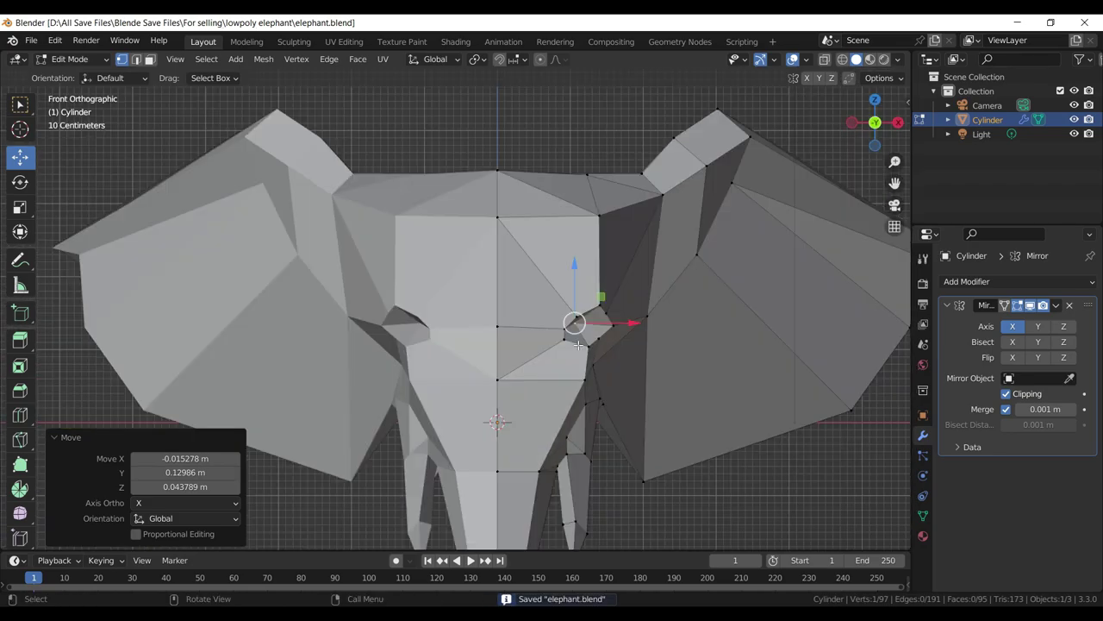
- Zoom in and pull the eye-opening vertex down and left in several moves
{"action": "scroll", "scroll_direction": "up", "scroll_amount": 3}
{"action": "scroll", "scroll_direction": "up", "scroll_amount": 3}
{"action": "scroll", "scroll_direction": "up", "scroll_amount": 3}
{"action": "left_click", "coordinate": [561, 316]}
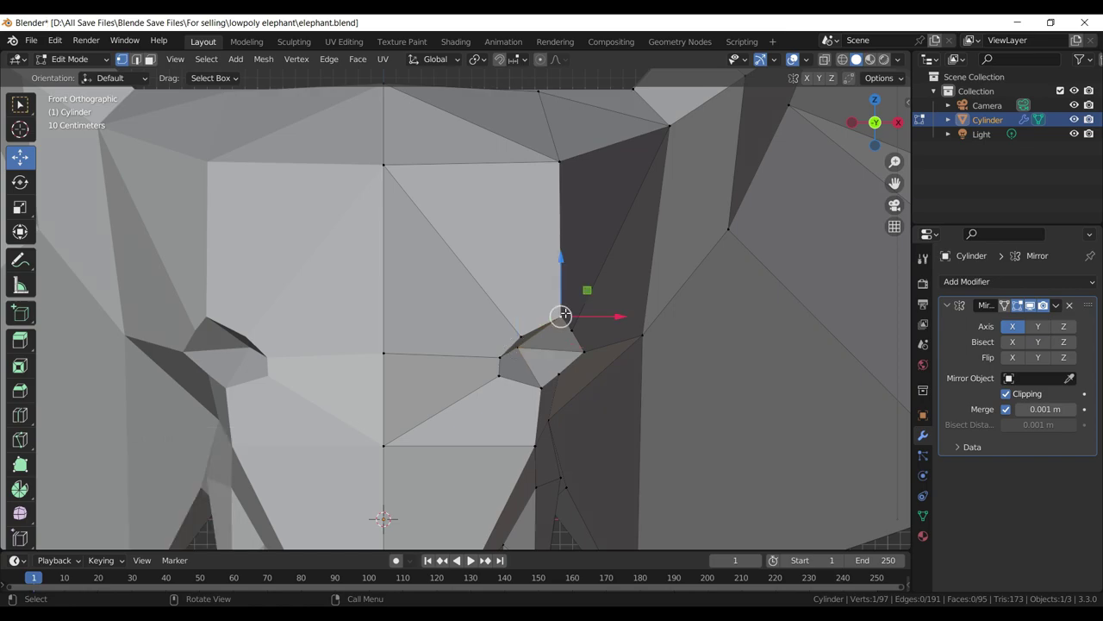
{"action": "left_click_drag", "start_coordinate": [561, 315], "coordinate": [522, 339]}
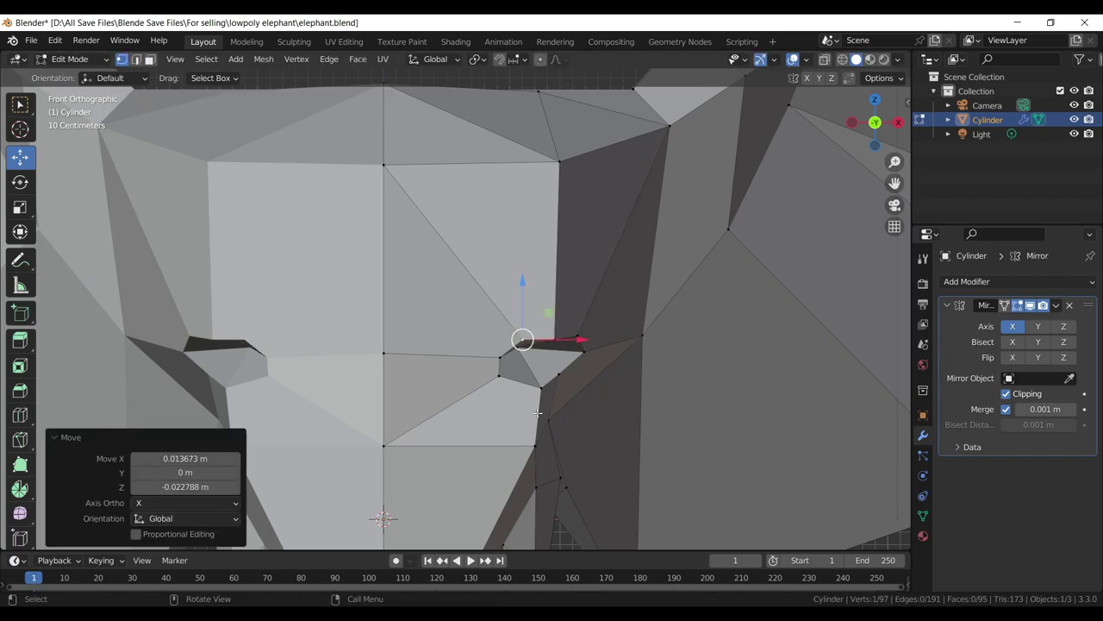
{"action": "key", "text": "g"}
{"action": "left_click", "coordinate": [564, 382]}
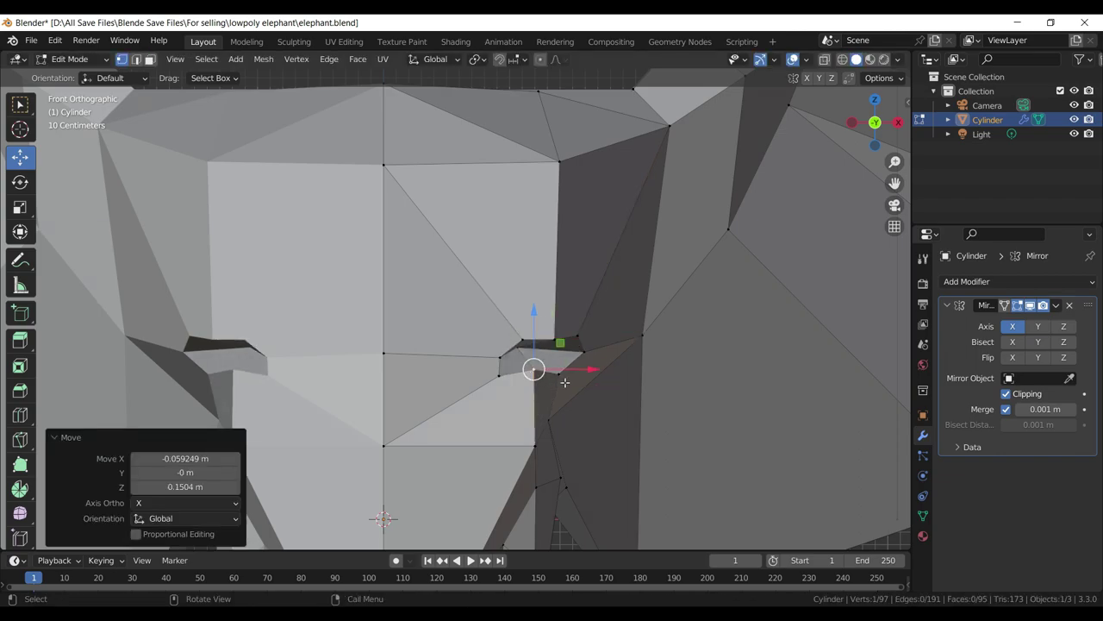
{"action": "key", "text": "g"}
{"action": "left_click", "coordinate": [564, 364]}
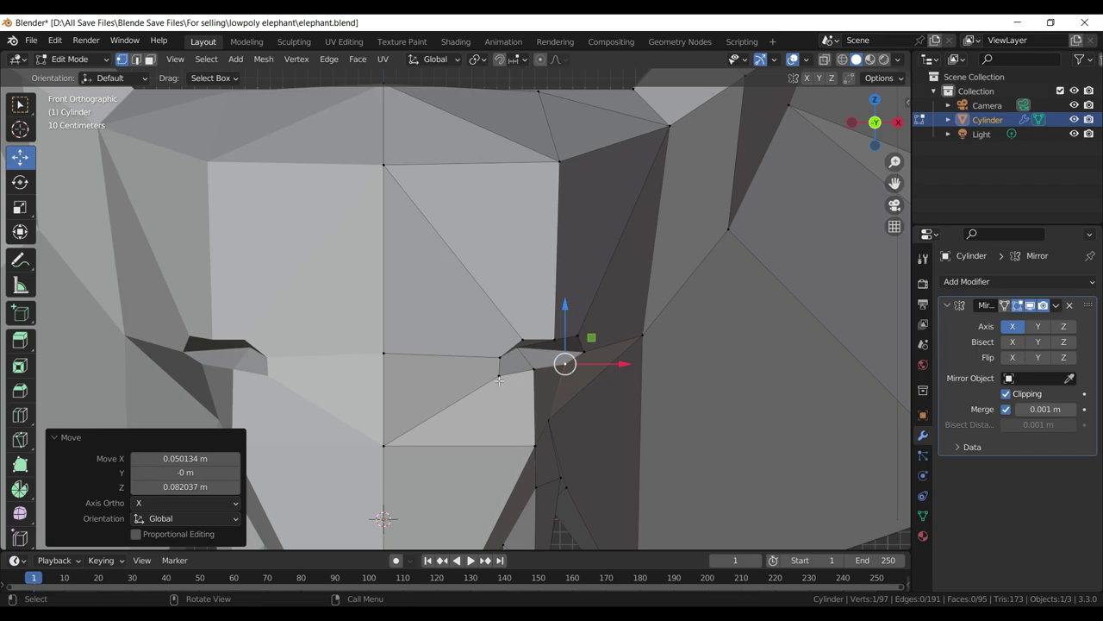
{"action": "key", "text": "g"}
{"action": "left_click", "coordinate": [500, 380]}
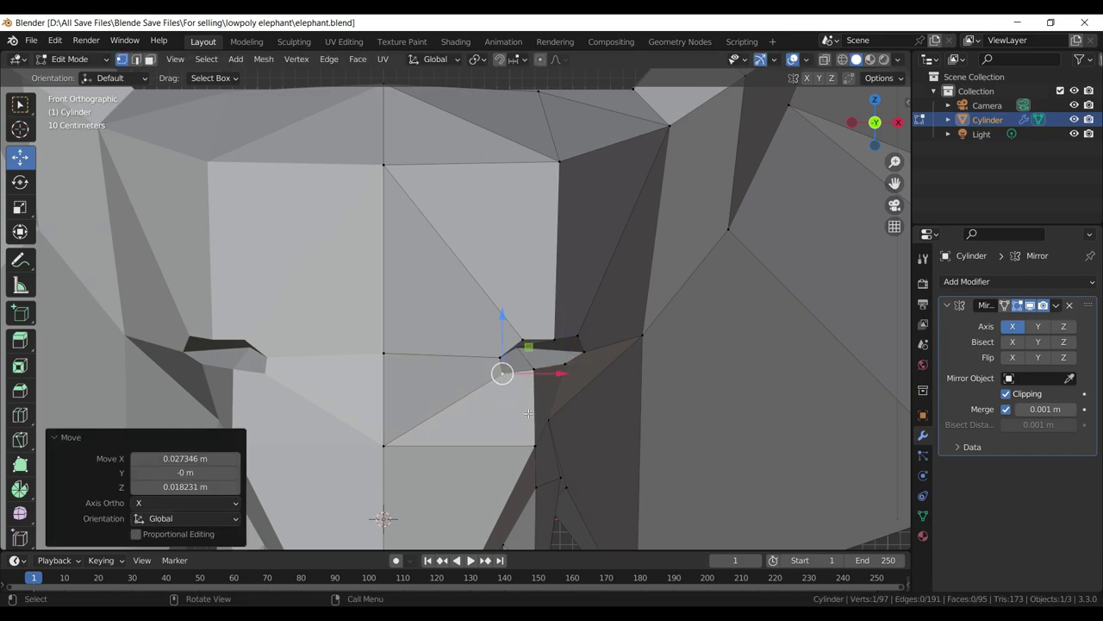
- Undo the last move and reposition the eye vertex until it settles lower
{"action": "key", "text": "ctrl+z"}
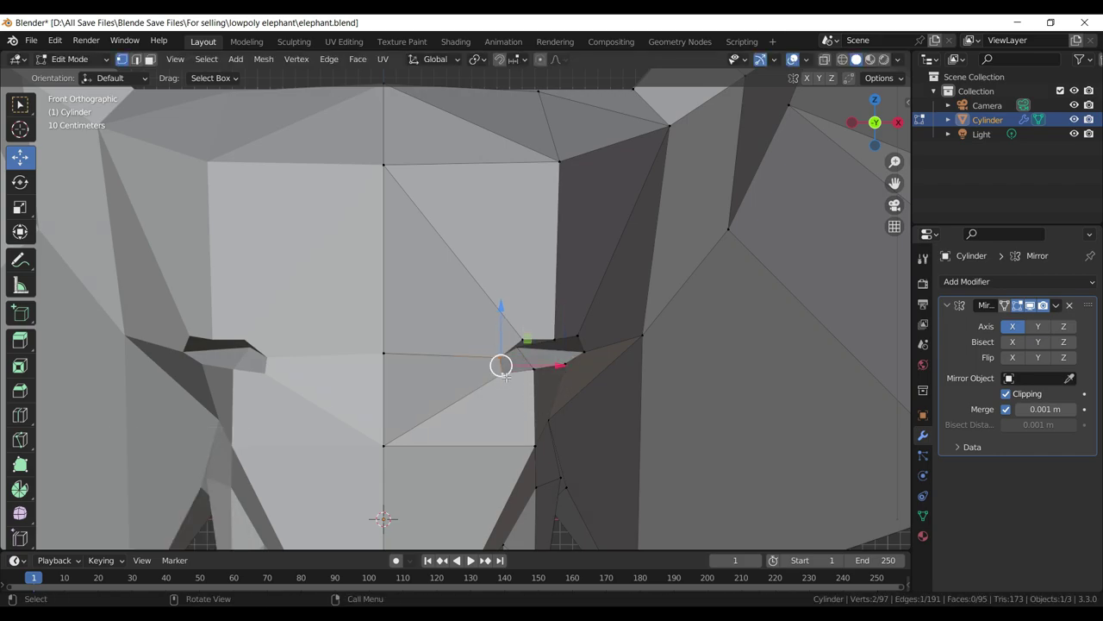
{"action": "key", "text": "g"}
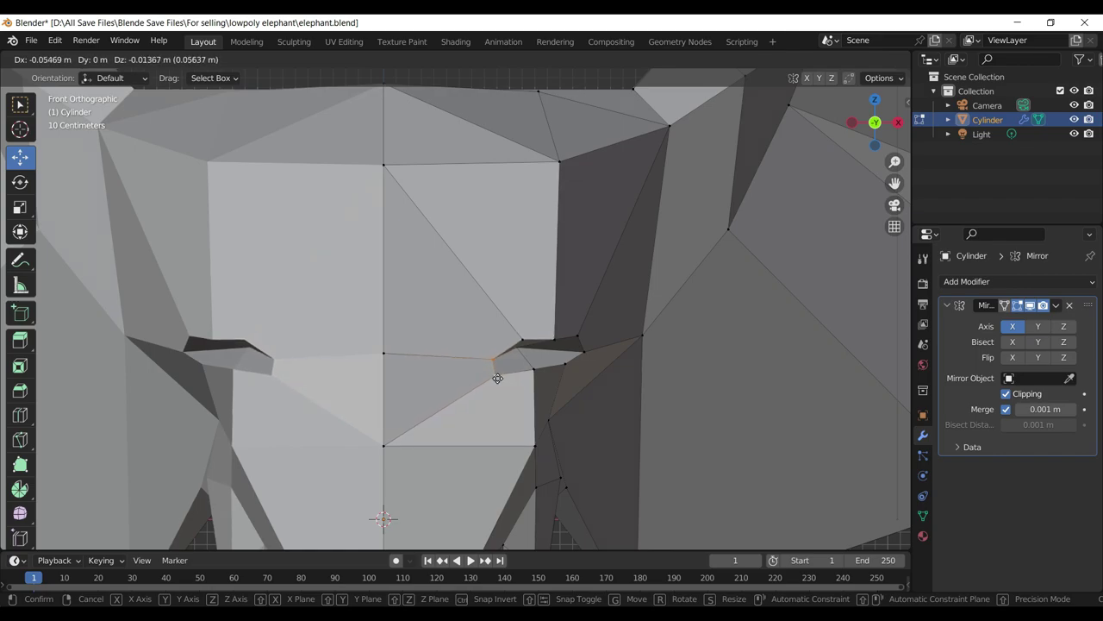
{"action": "left_click", "coordinate": [497, 373]}
{"action": "key", "text": "g"}
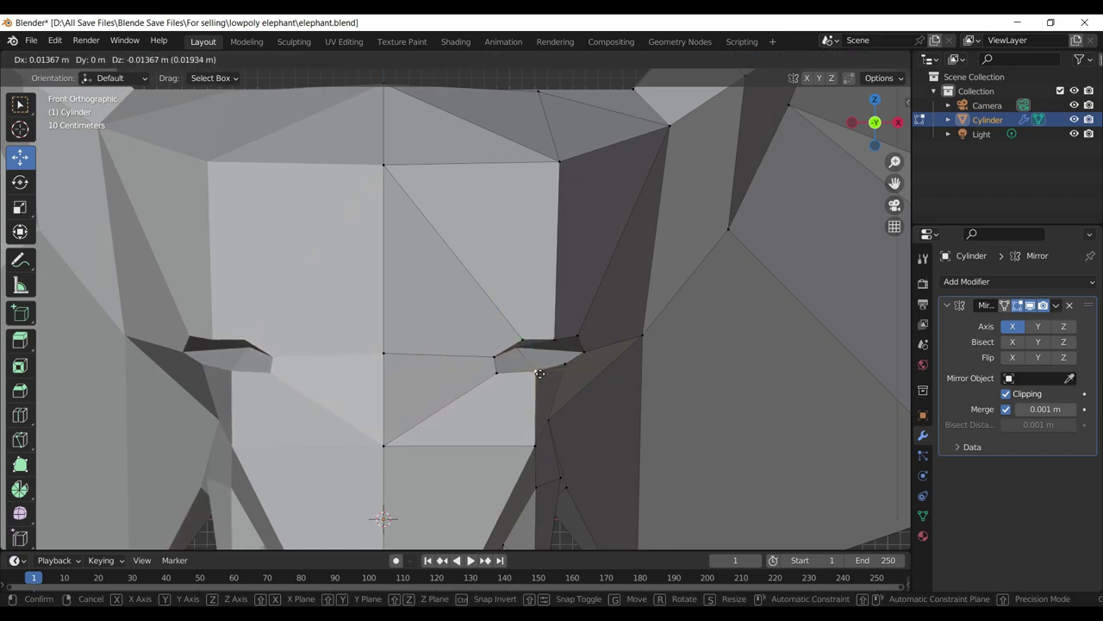
{"action": "left_click", "coordinate": [553, 363]}
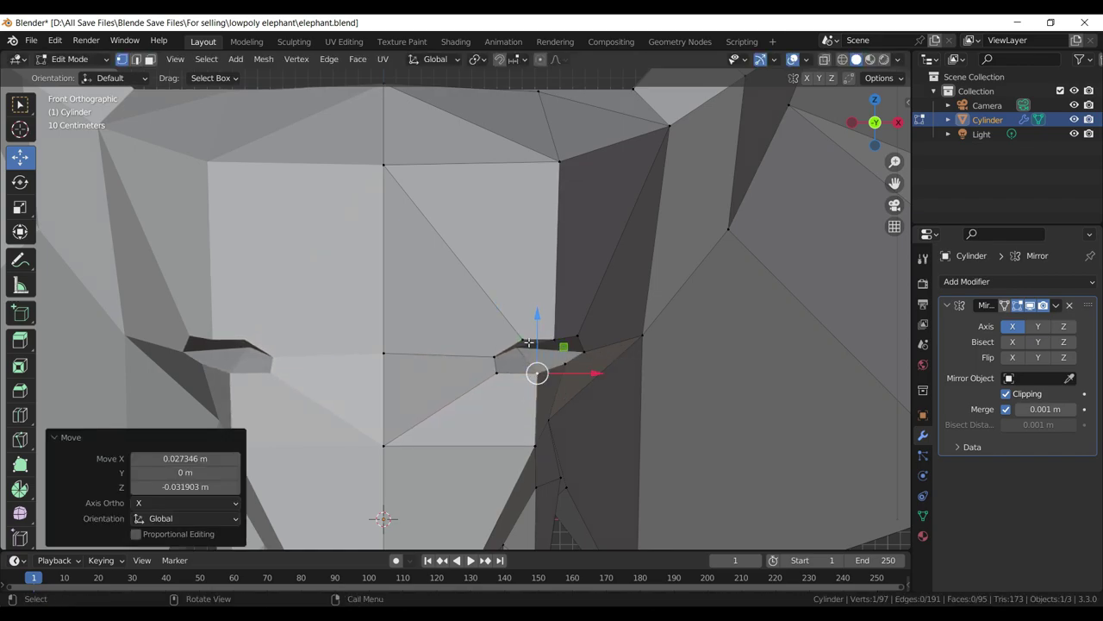
{"action": "key", "text": "g"}
{"action": "left_click", "coordinate": [521, 343]}
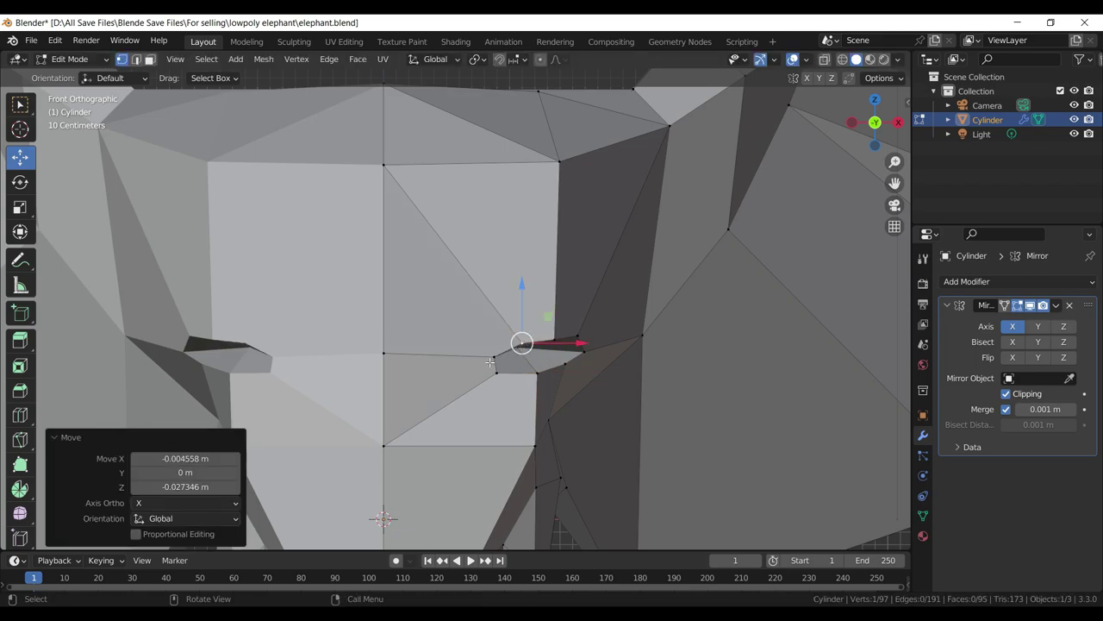
{"action": "key", "text": "g"}
{"action": "left_click", "coordinate": [507, 377]}
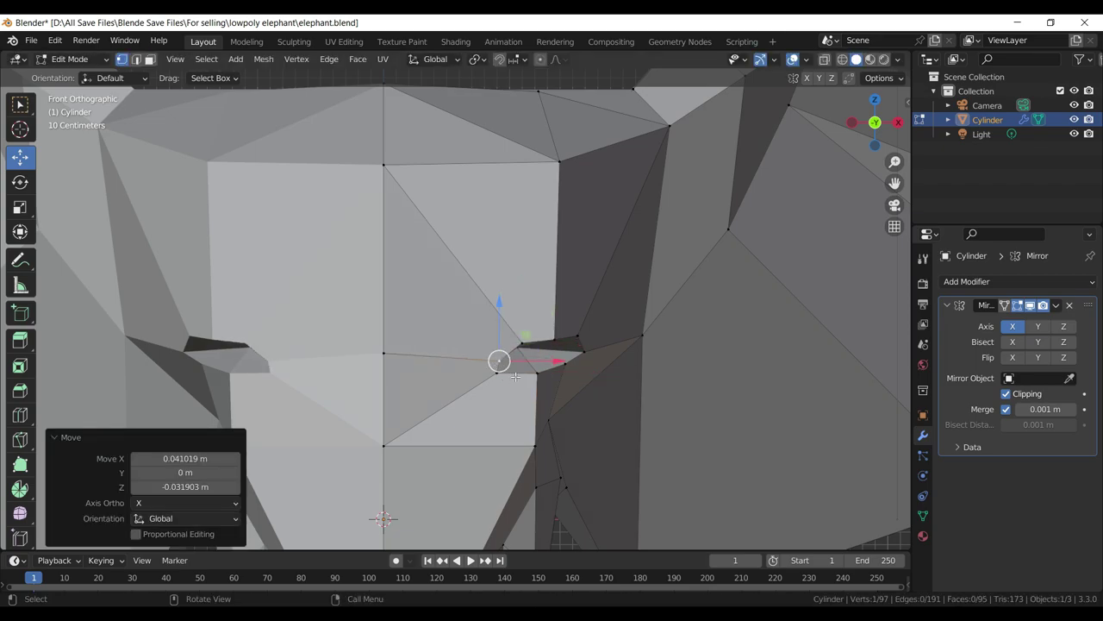
- Raise the vertex at the eye's upper edge to X 0.022788, Z 0.050134 m
{"action": "left_click", "coordinate": [578, 336]}
{"action": "key", "text": "g"}
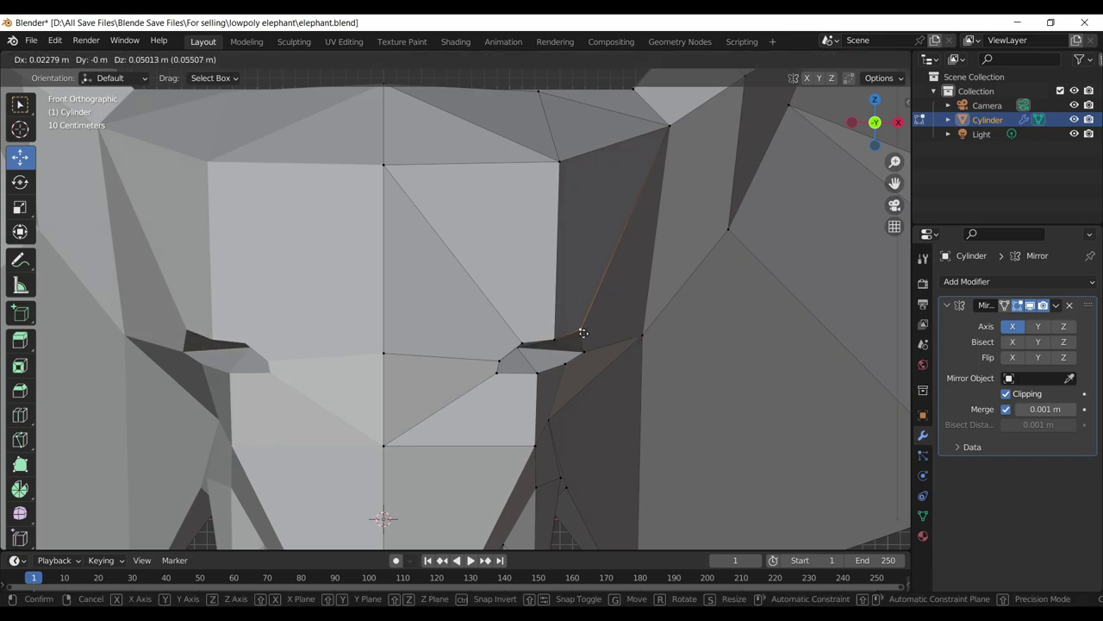
{"action": "left_click", "coordinate": [580, 329]}
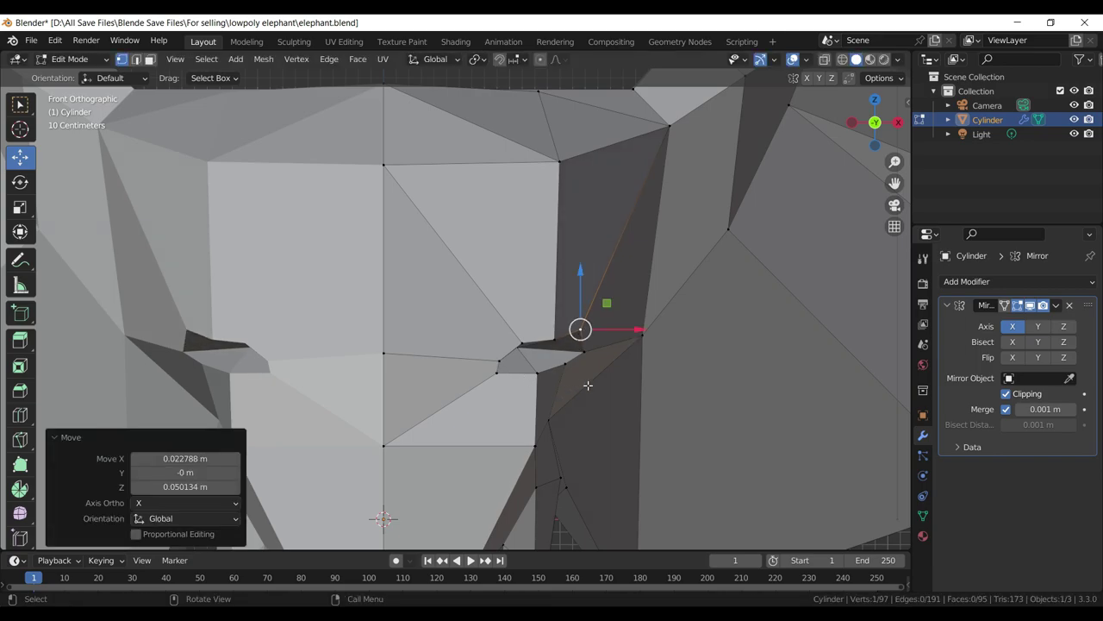
{"action": "left_click_drag", "start_coordinate": [587, 385], "coordinate": [525, 311]}
- Lower two vertices above the eye straight down along Z and save
{"action": "key", "text": "g"}
{"action": "key", "text": "z"}
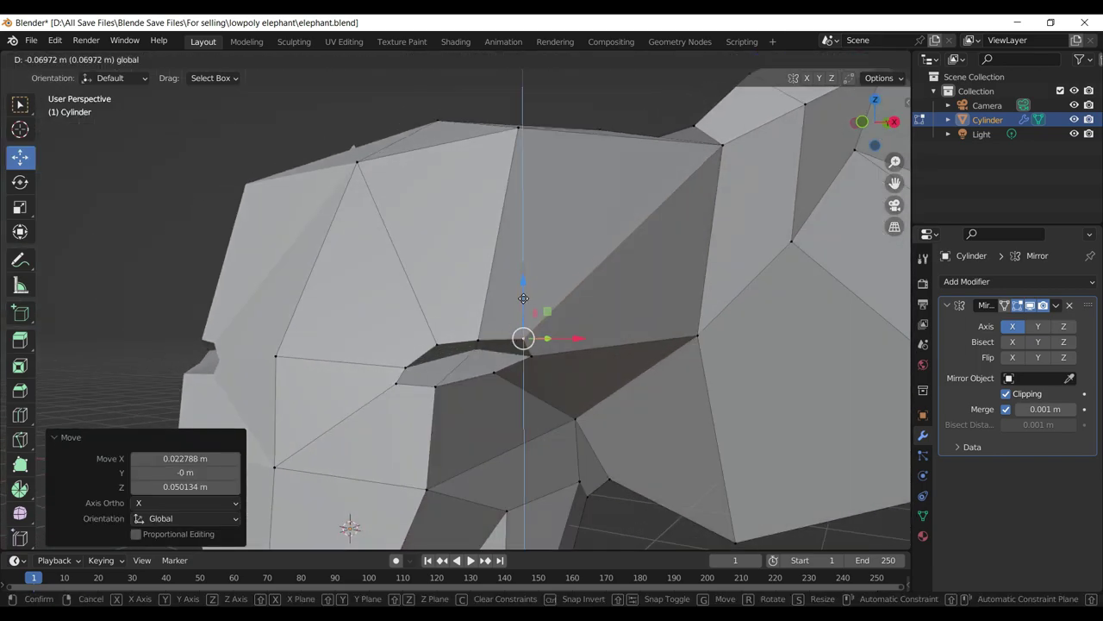
{"action": "left_click", "coordinate": [505, 314]}
{"action": "left_click", "coordinate": [483, 331]}
{"action": "key", "text": "g"}
{"action": "key", "text": "z"}
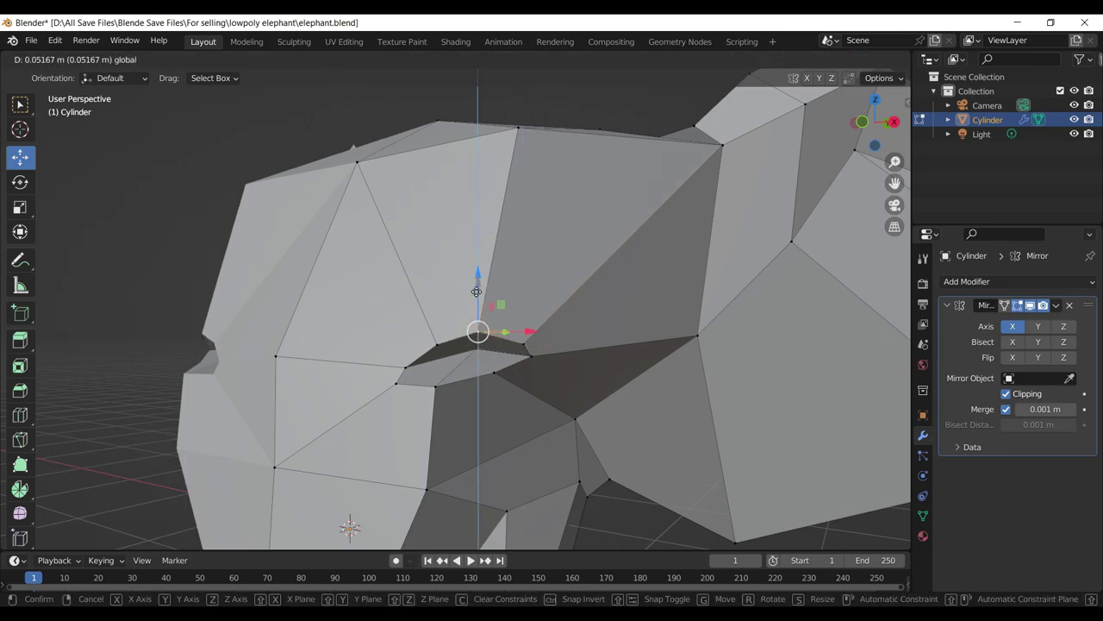
{"action": "left_click", "coordinate": [477, 302]}
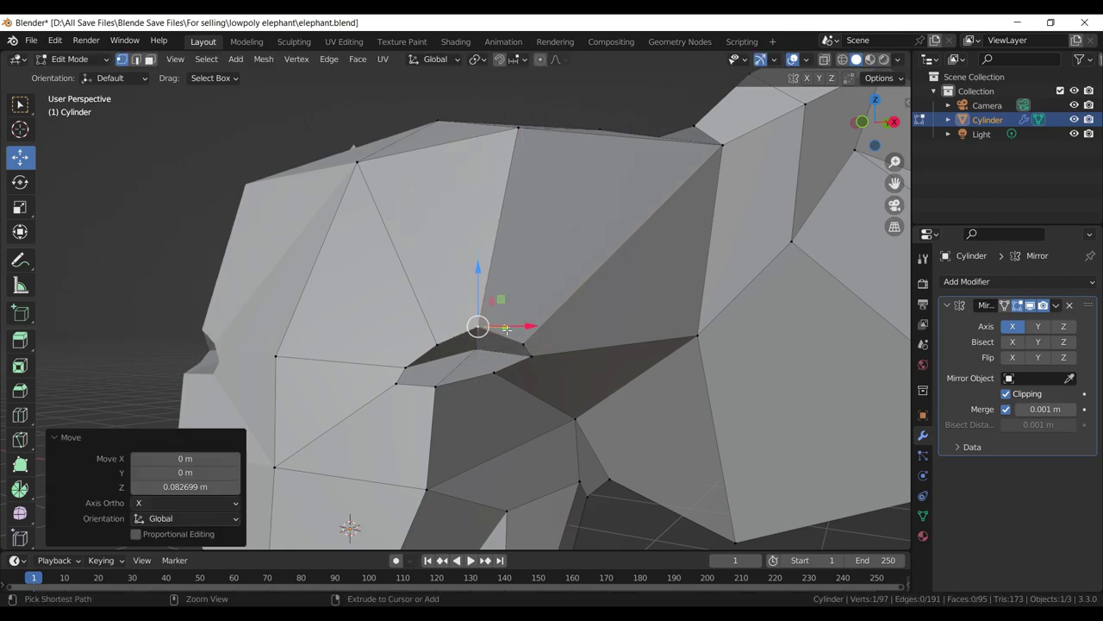
{"action": "key", "text": "ctrl+s"}
- Lower another vertex beside the eye along Z and save again
{"action": "left_click_drag", "start_coordinate": [529, 394], "coordinate": [465, 356]}
{"action": "left_click", "coordinate": [457, 341]}
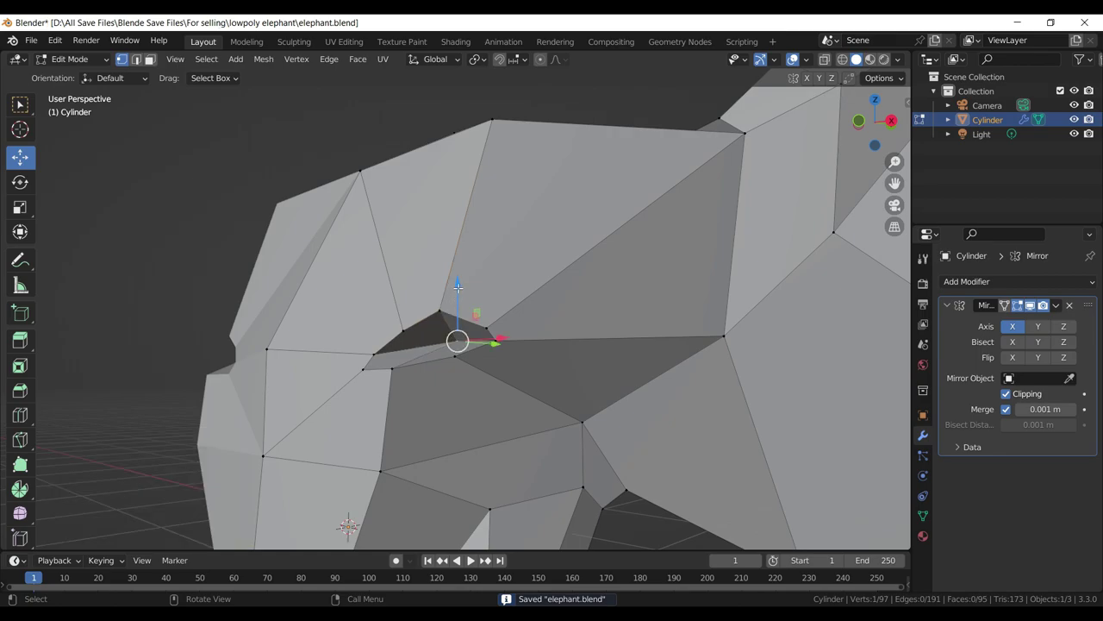
{"action": "key", "text": "g"}
{"action": "key", "text": "z"}
{"action": "left_click", "coordinate": [463, 300]}
{"action": "key", "text": "ctrl+s"}
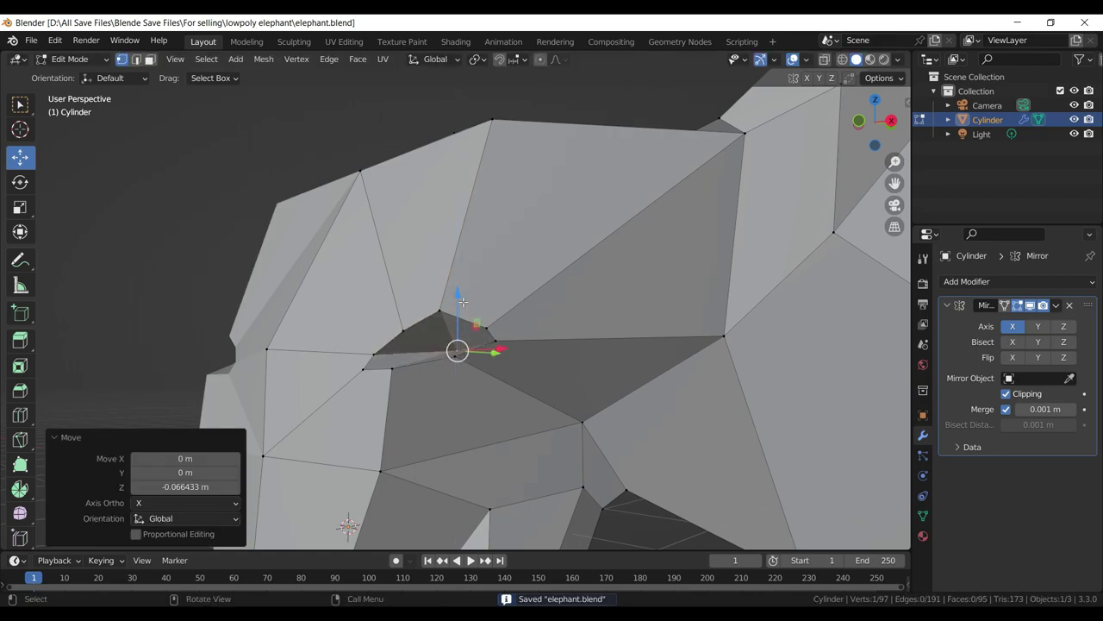
- Reposition a vertex on the eye's rim freely for a deeper hollow, then save
{"action": "left_click", "coordinate": [458, 352]}
{"action": "left_click_drag", "start_coordinate": [456, 357], "coordinate": [419, 337]}
{"action": "key", "text": "g"}
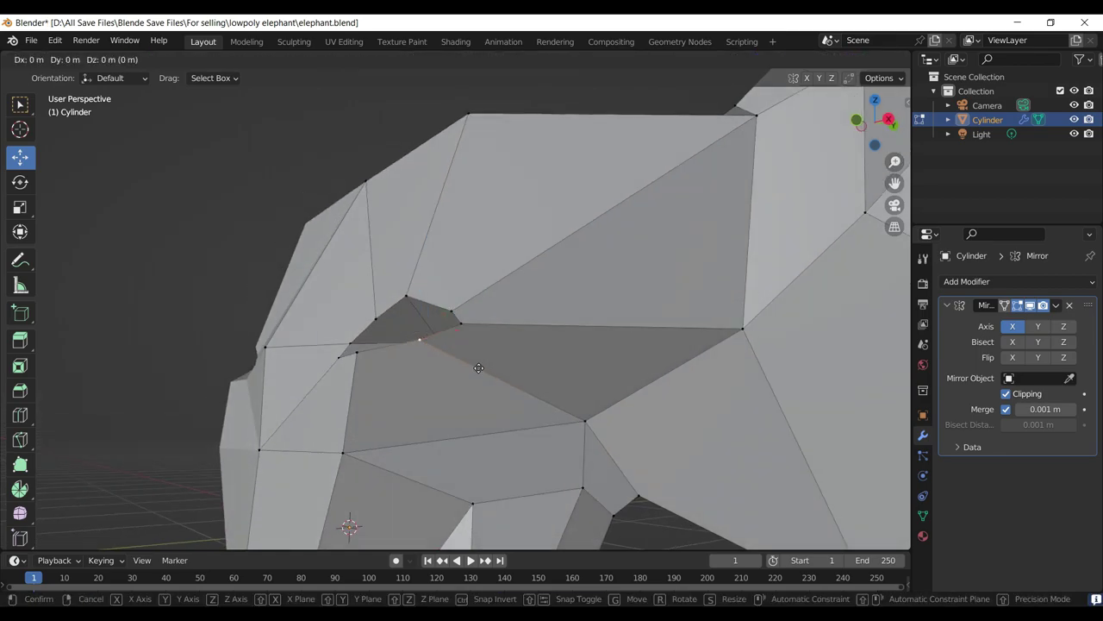
{"action": "left_click", "coordinate": [488, 371]}
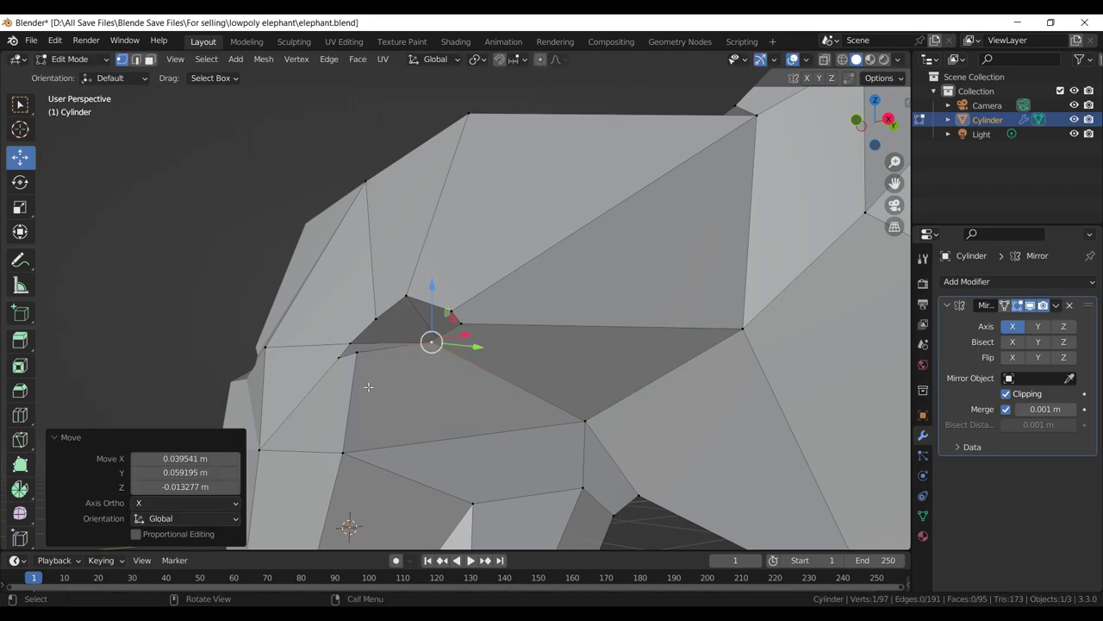
{"action": "left_click_drag", "start_coordinate": [369, 379], "coordinate": [415, 471]}
{"action": "key", "text": "ctrl+s"}
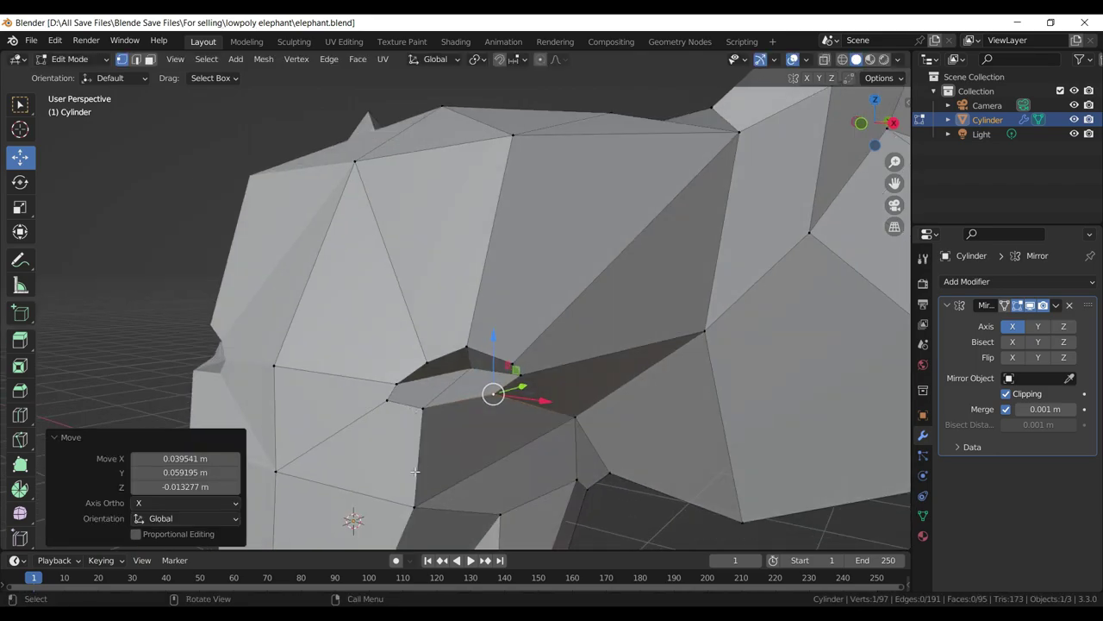
- Nudge a vertex on the eye's lower rim slightly down into place
{"action": "left_click", "coordinate": [422, 407]}
{"action": "left_click_drag", "start_coordinate": [423, 348], "coordinate": [424, 352]}
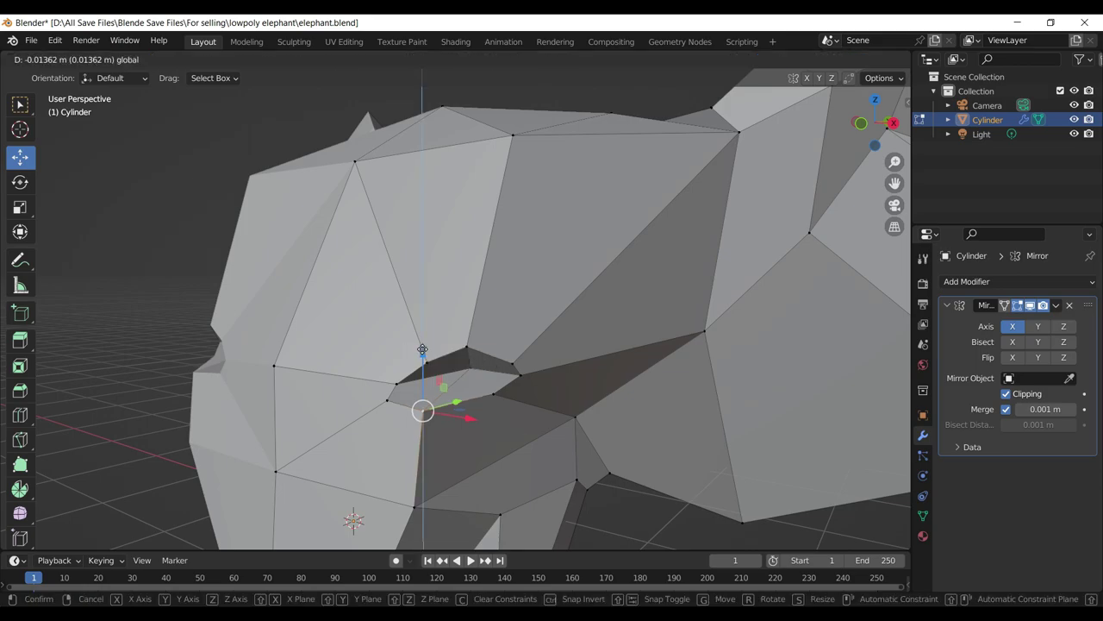
{"action": "left_click_drag", "start_coordinate": [471, 421], "coordinate": [483, 422]}
{"action": "right_click", "coordinate": [450, 373]}
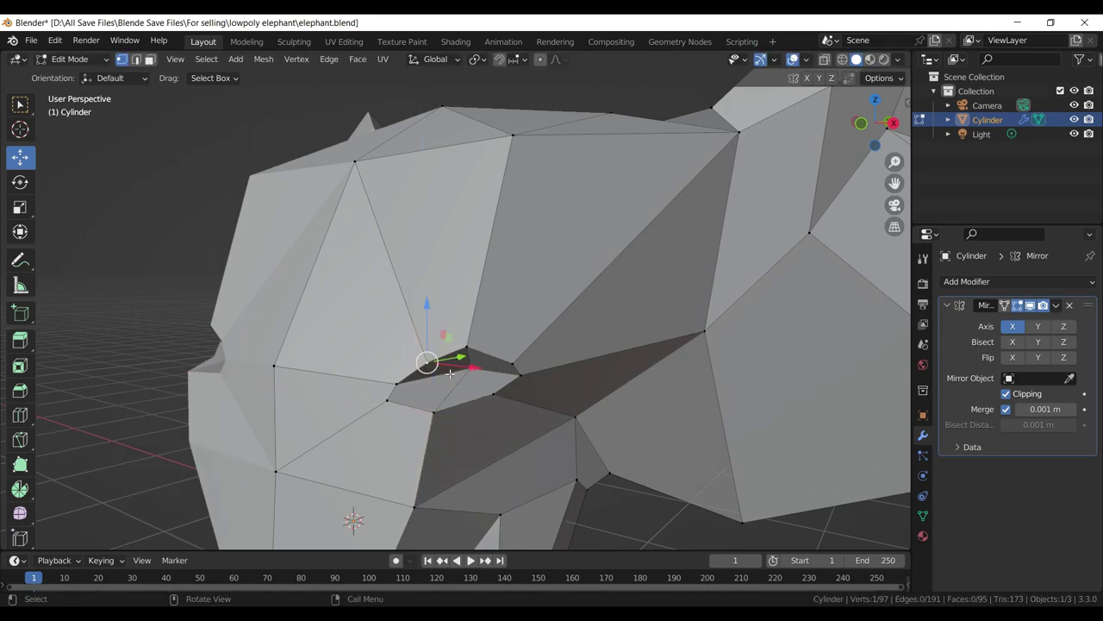
{"action": "key", "text": "g"}
{"action": "left_click", "coordinate": [426, 349]}
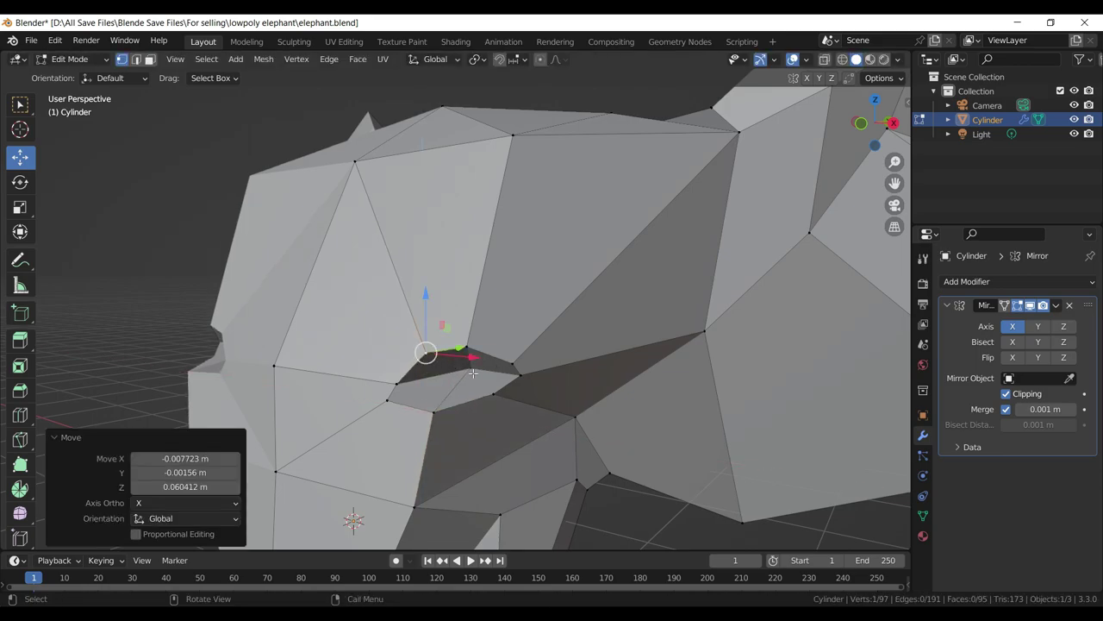
- Push the next eye vertex down and slide one sideways by X -0.11027 m
{"action": "left_click", "coordinate": [469, 358]}
{"action": "left_click_drag", "start_coordinate": [471, 324], "coordinate": [469, 357]}
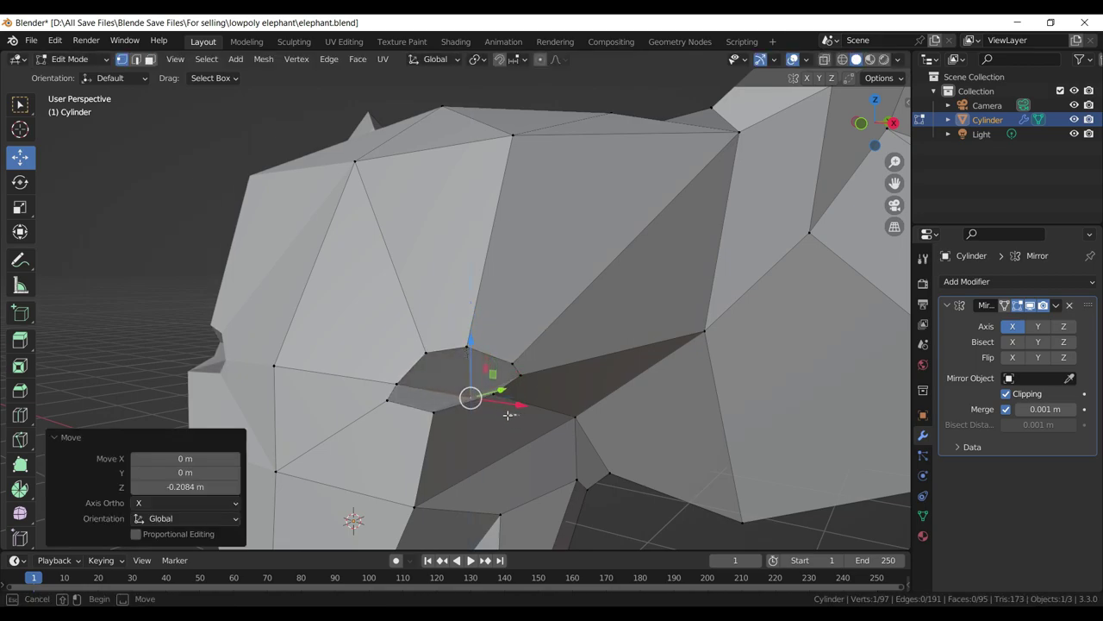
{"action": "left_click", "coordinate": [515, 412]}
{"action": "left_click", "coordinate": [518, 412]}
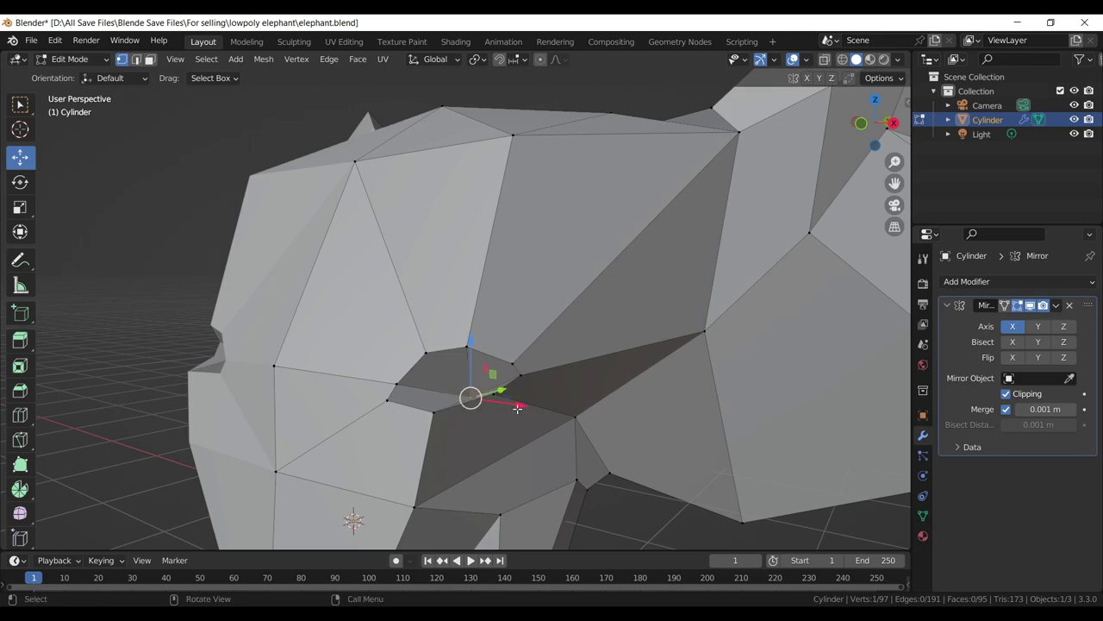
{"action": "left_click_drag", "start_coordinate": [517, 406], "coordinate": [504, 411]}
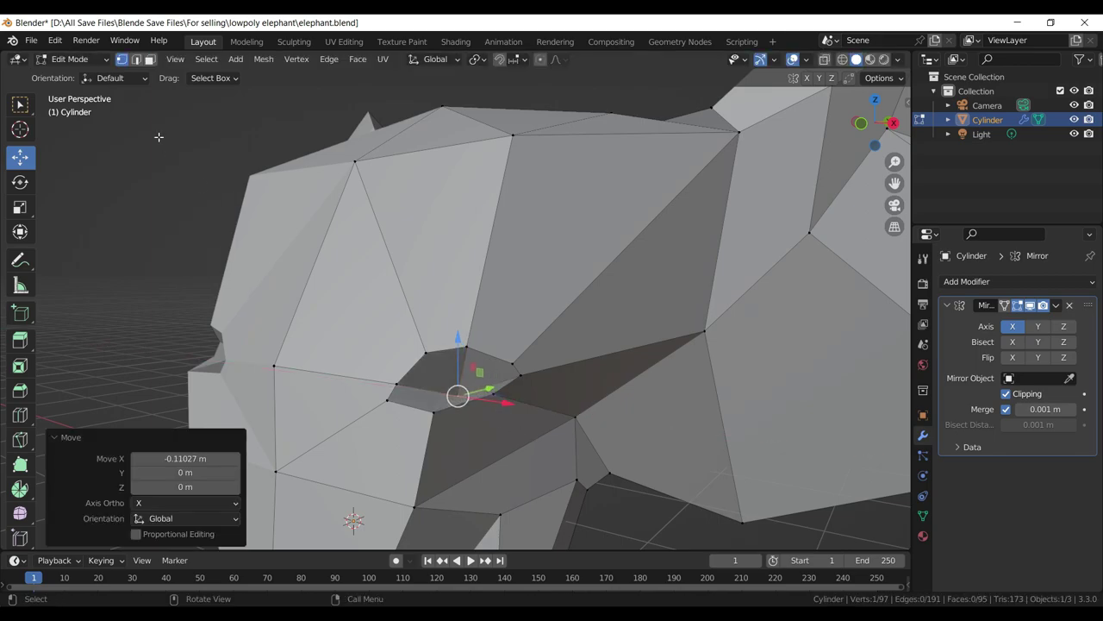
{"action": "left_click", "coordinate": [136, 61]}
- Dissolve four diagonal edges above the eye into larger faces
{"action": "left_click", "coordinate": [398, 296]}
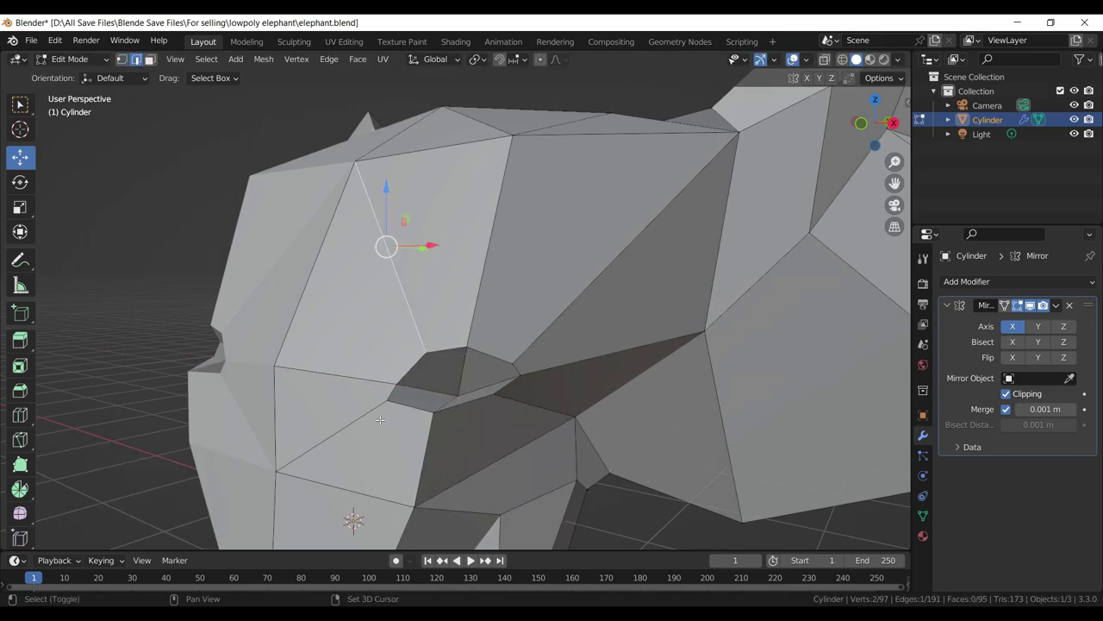
{"action": "left_click", "coordinate": [352, 417]}
{"action": "left_click", "coordinate": [556, 314]}
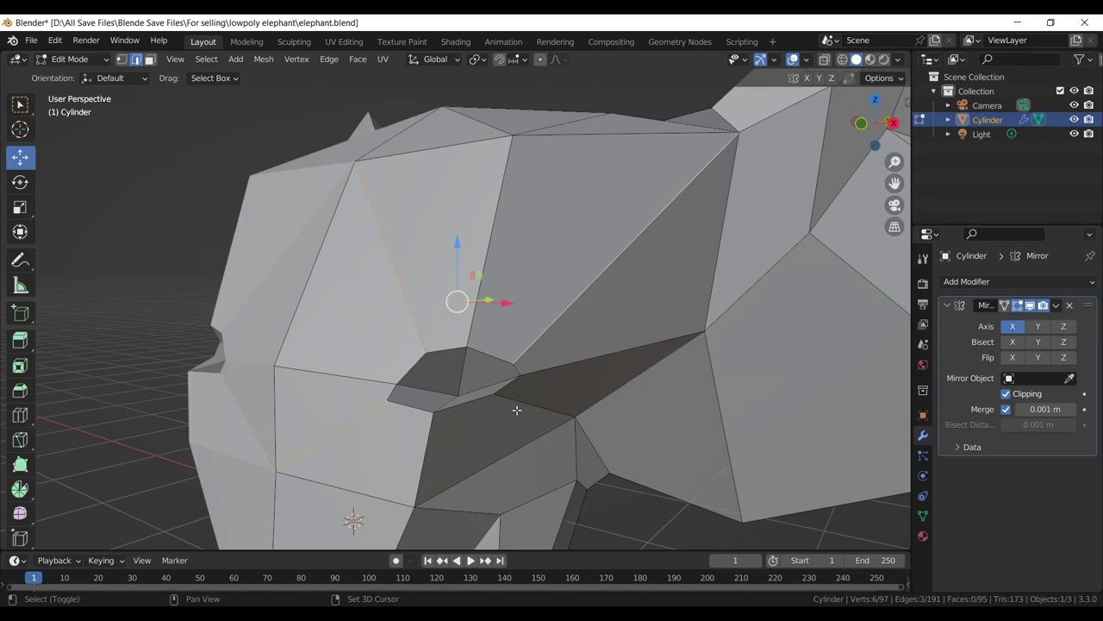
{"action": "left_click", "coordinate": [525, 398]}
{"action": "key", "text": "x"}
{"action": "left_click", "coordinate": [525, 400]}
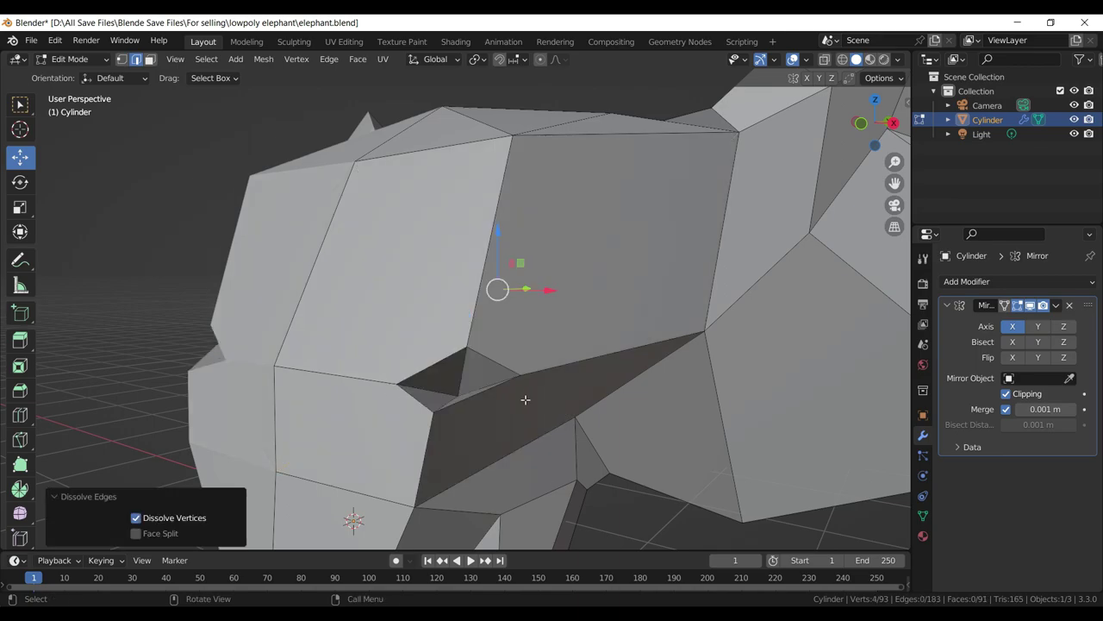
{"action": "scroll", "scroll_direction": "down", "scroll_amount": 3}
{"action": "scroll", "scroll_direction": "down", "scroll_amount": 3}
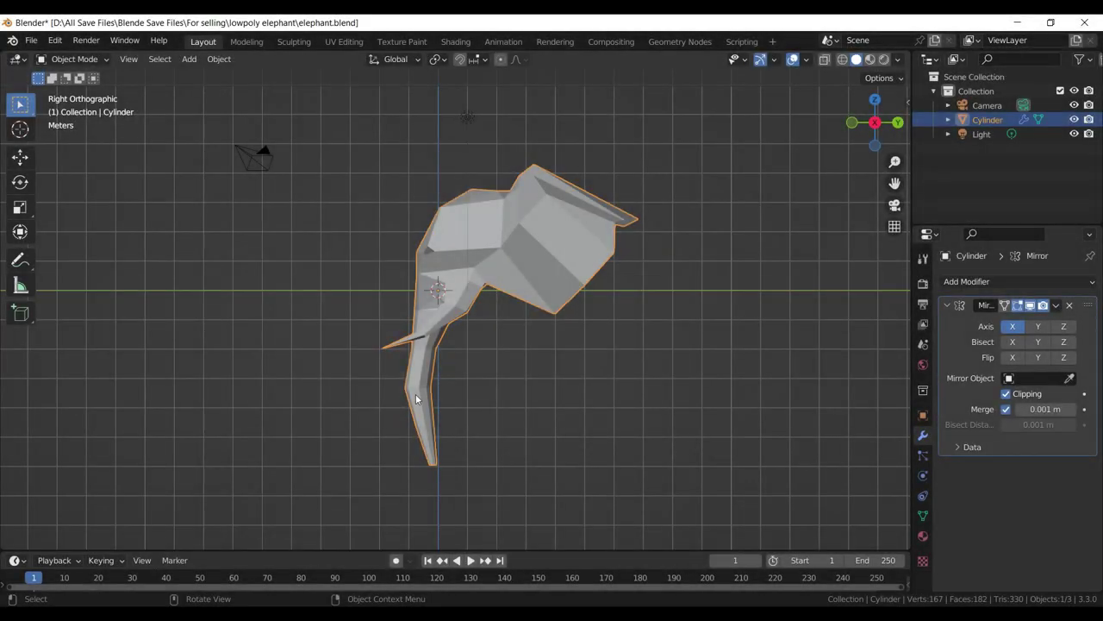
- In Edit Mode, move a trunk vertex horizontally
{"action": "key", "text": "Tab"}
{"action": "left_click", "coordinate": [422, 387]}
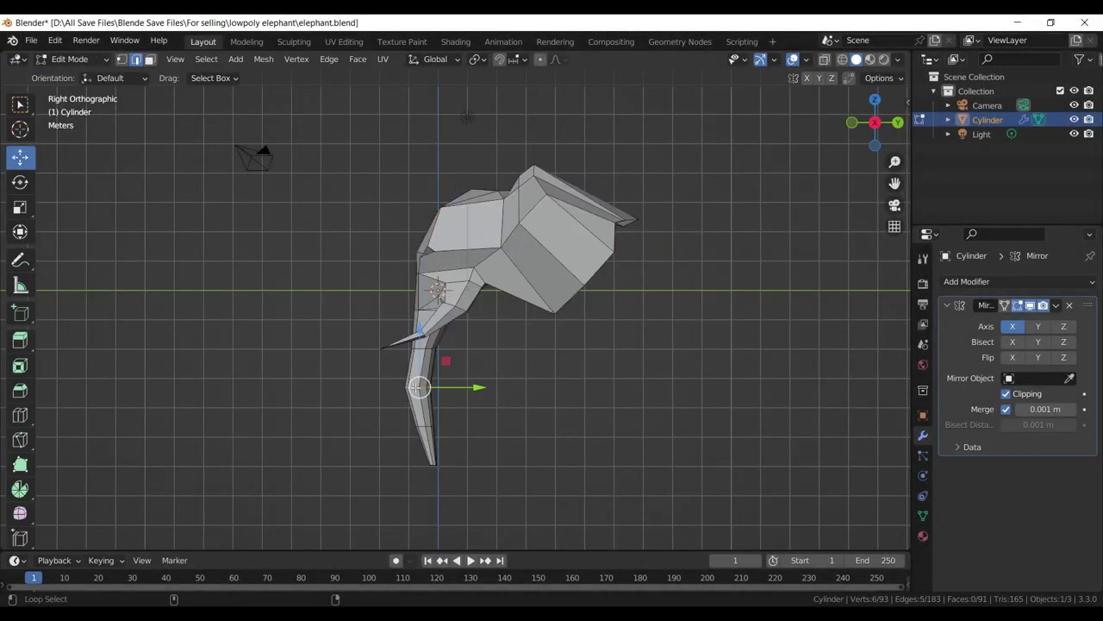
{"action": "left_click_drag", "start_coordinate": [471, 390], "coordinate": [514, 400]}
- Add a cylinder, rotate it 90° onto its side, and place it behind the head
{"action": "key", "text": "Tab"}
{"action": "key", "text": "shift+a"}
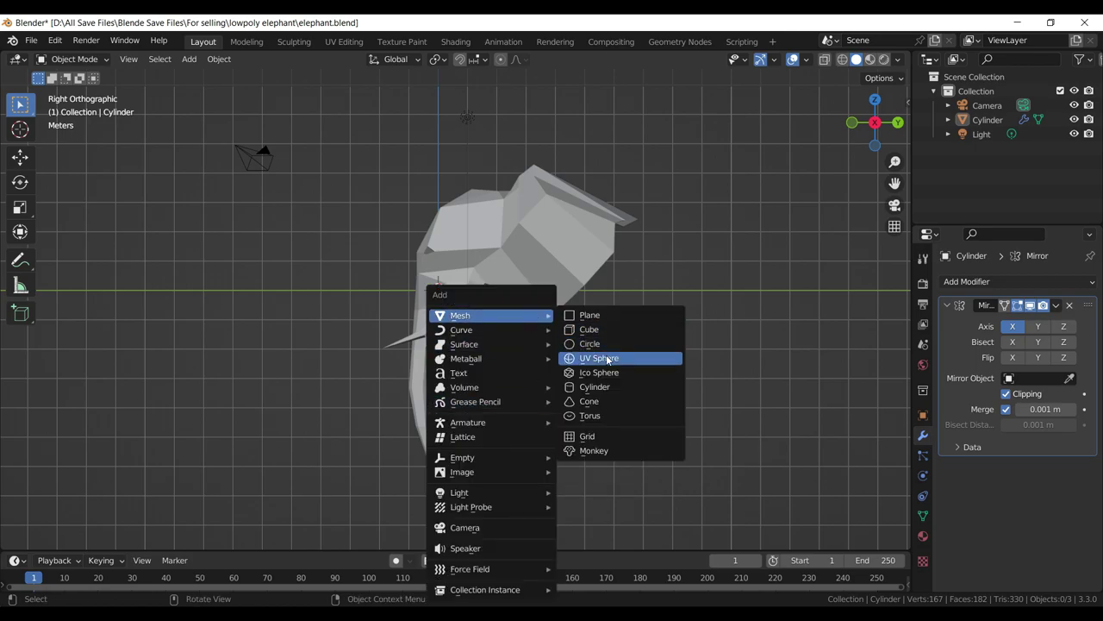
{"action": "left_click", "coordinate": [599, 387]}
{"action": "scroll", "scroll_direction": "down", "scroll_amount": 3}
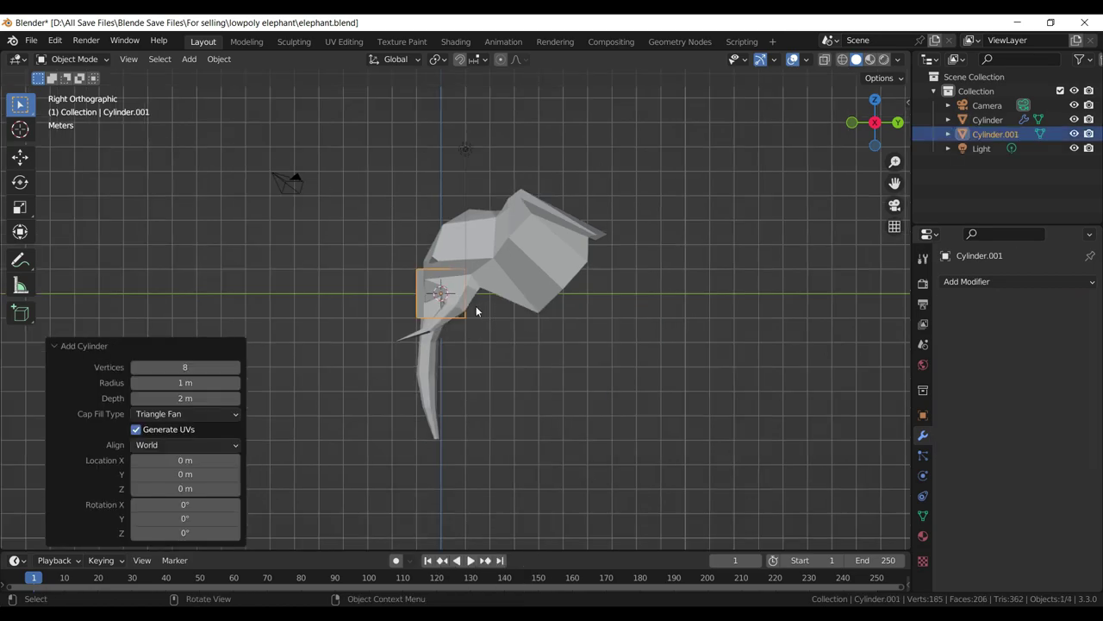
{"action": "type", "text": "r"}
{"action": "type", "text": "90"}
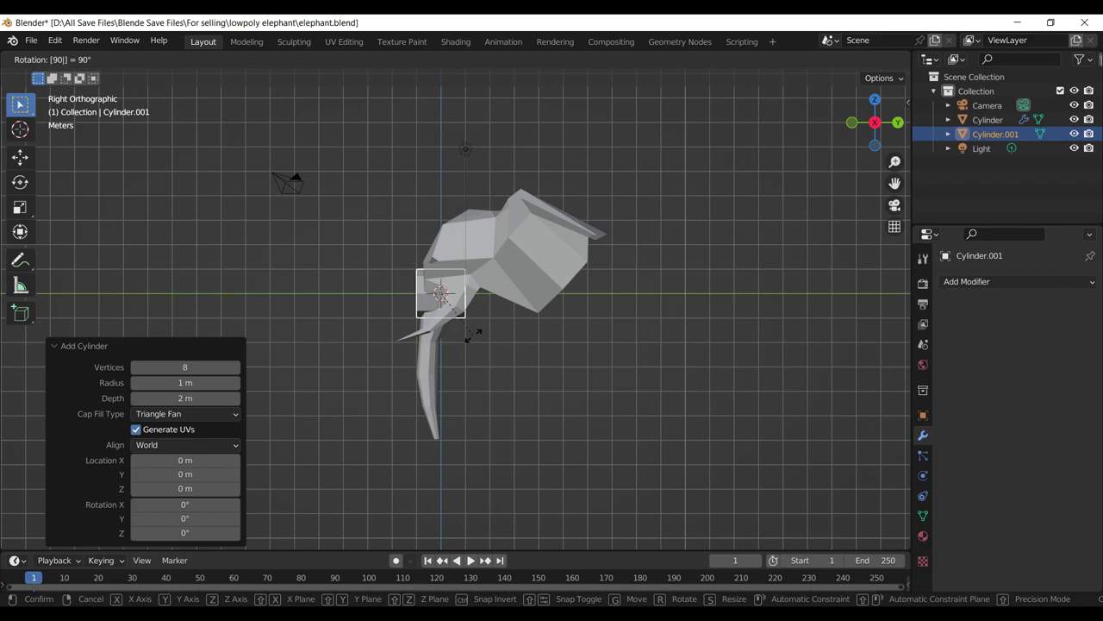
{"action": "key", "text": "Return"}
{"action": "key", "text": "g"}
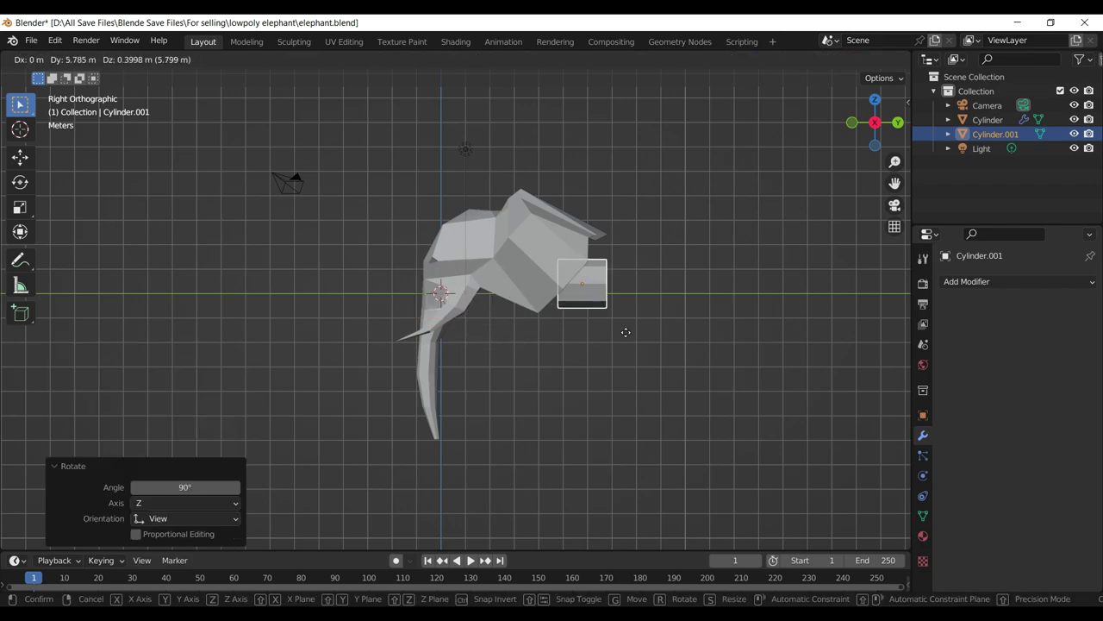
{"action": "left_click", "coordinate": [632, 326]}
{"action": "left_click_drag", "start_coordinate": [631, 328], "coordinate": [557, 328]}
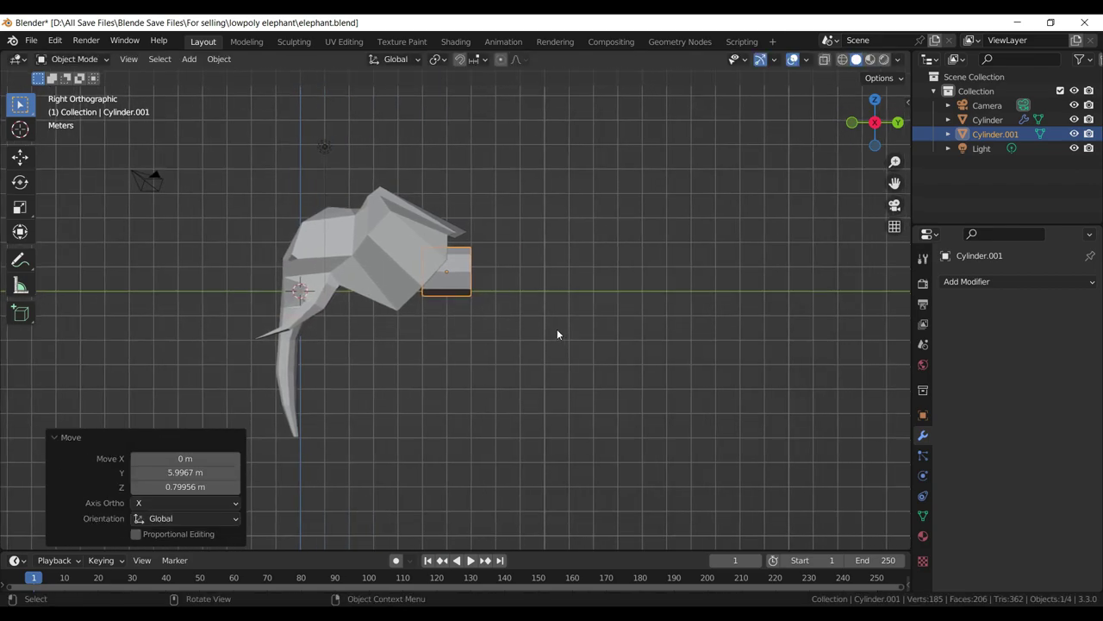
- In Edit Mode, enlarge the cylinder and shift it into position as the body
{"action": "key", "text": "Tab"}
{"action": "key", "text": "s"}
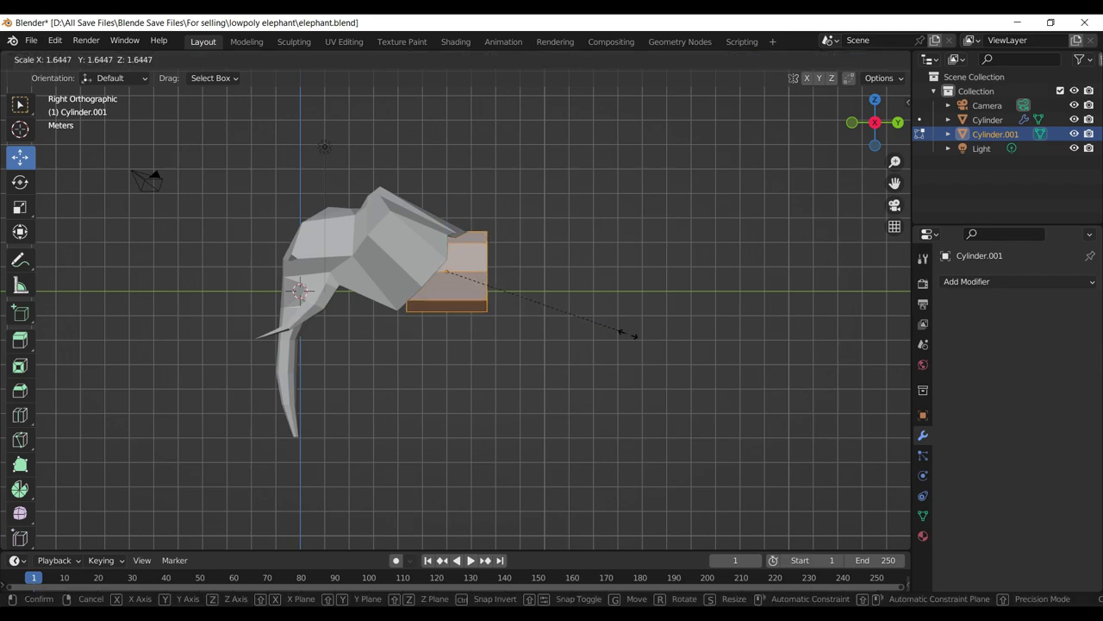
{"action": "left_click", "coordinate": [693, 349]}
{"action": "key", "text": "g"}
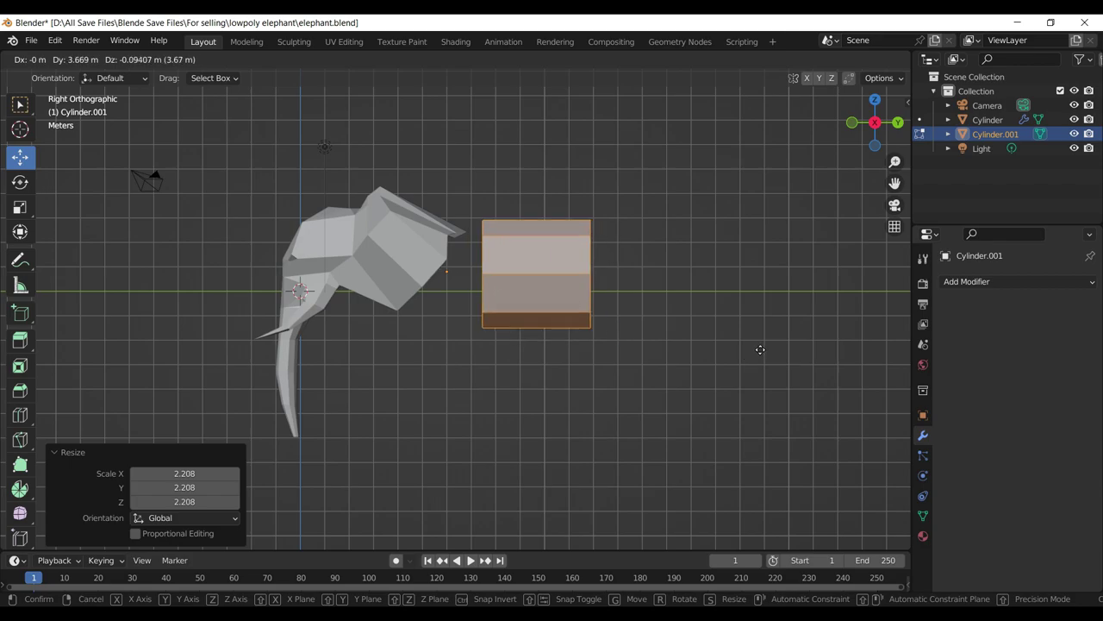
{"action": "left_click", "coordinate": [771, 358]}
{"action": "key", "text": "s"}
{"action": "left_click", "coordinate": [783, 365]}
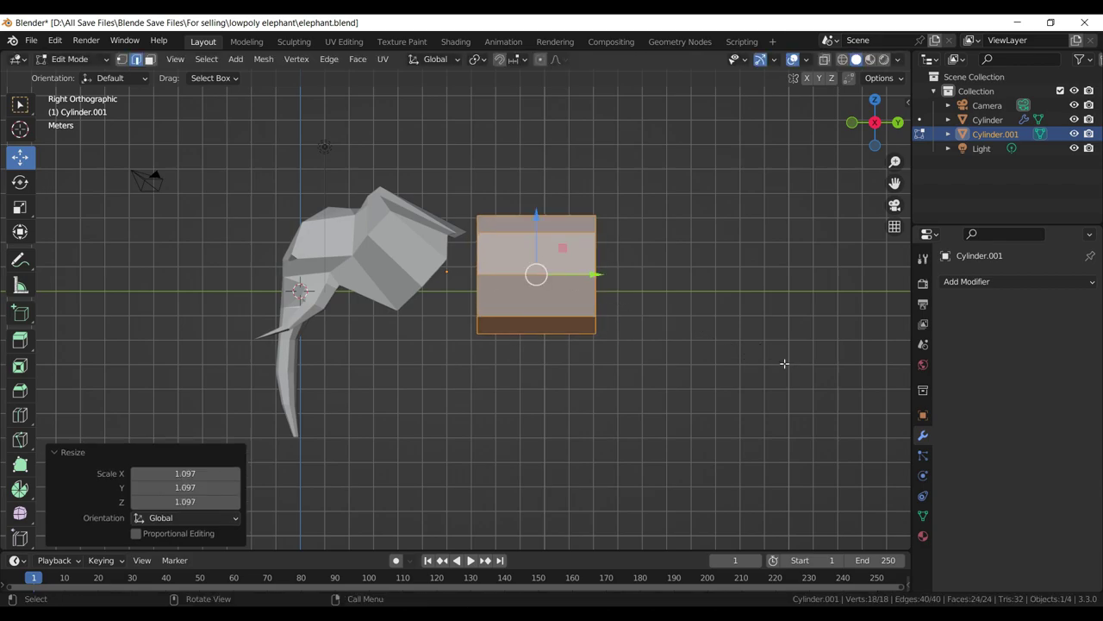
{"action": "key", "text": "g"}
{"action": "left_click", "coordinate": [785, 368]}
{"action": "key", "text": "s"}
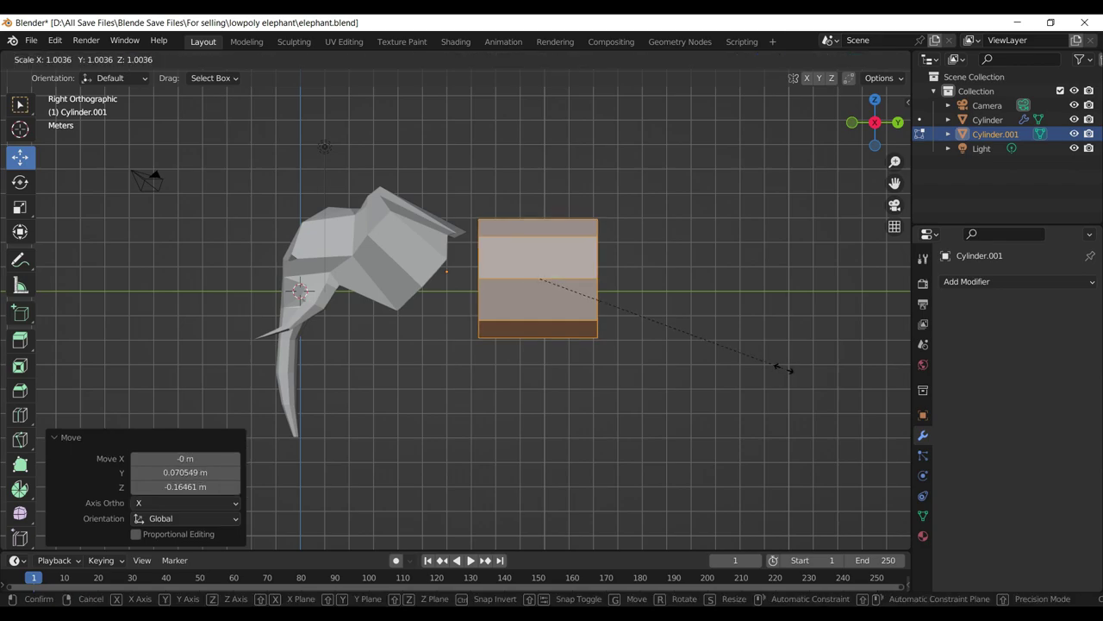
{"action": "left_click", "coordinate": [792, 373]}
- Fine-tune the body cylinder's size and final placement beside the head
{"action": "key", "text": "Tab"}
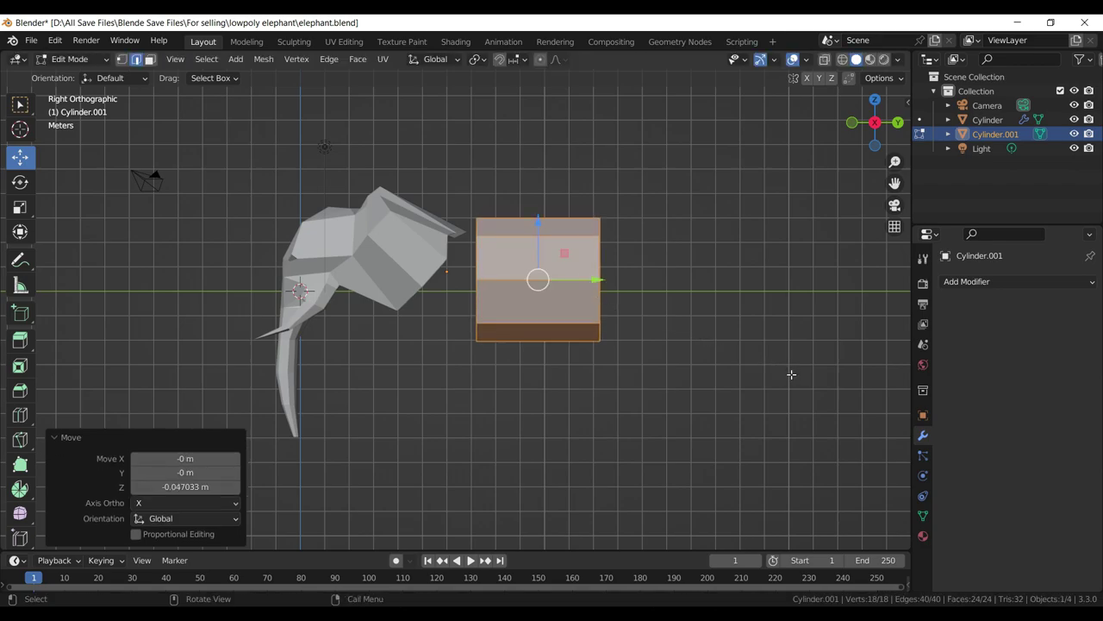
{"action": "key", "text": "s"}
{"action": "left_click", "coordinate": [789, 400]}
{"action": "key", "text": "g"}
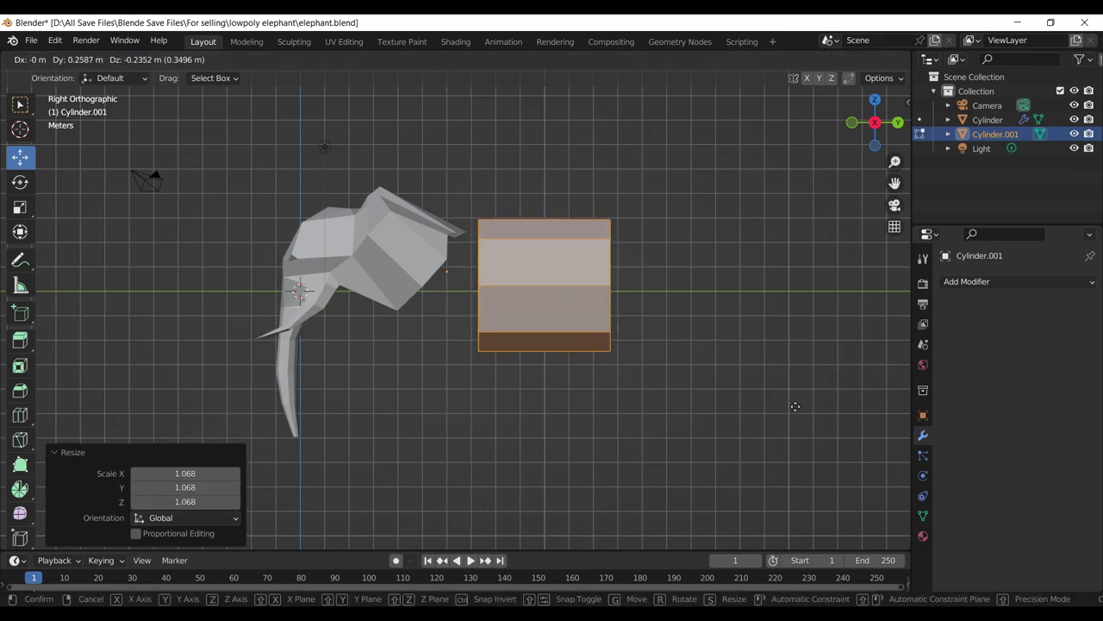
{"action": "left_click", "coordinate": [795, 406]}
{"action": "key", "text": "s"}
{"action": "left_click", "coordinate": [801, 409]}
{"action": "key", "text": "g"}
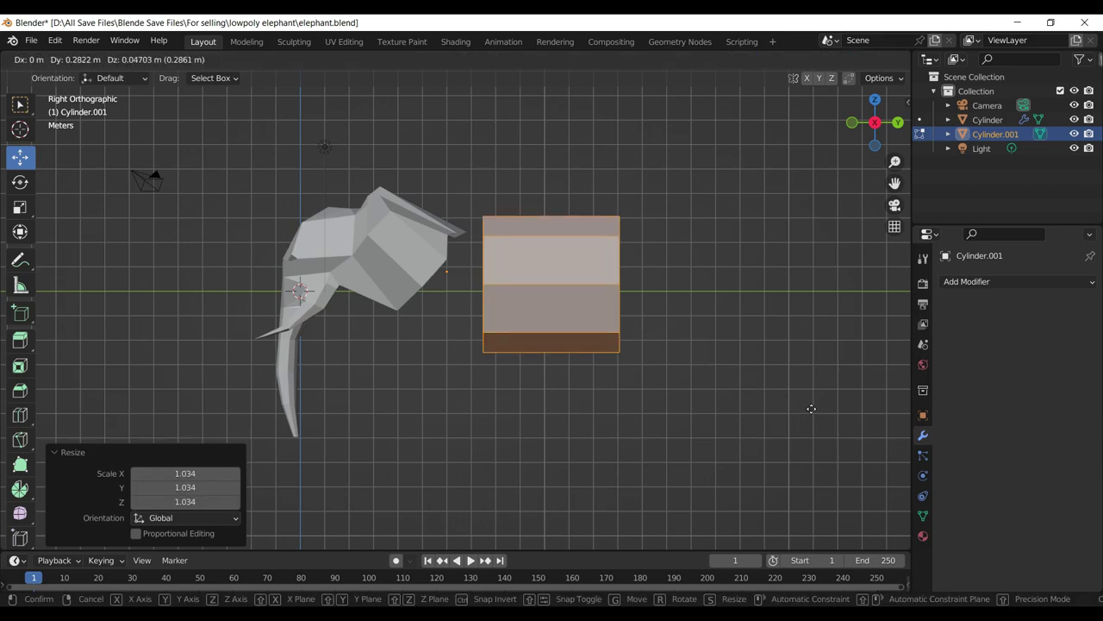
{"action": "left_click", "coordinate": [807, 408]}
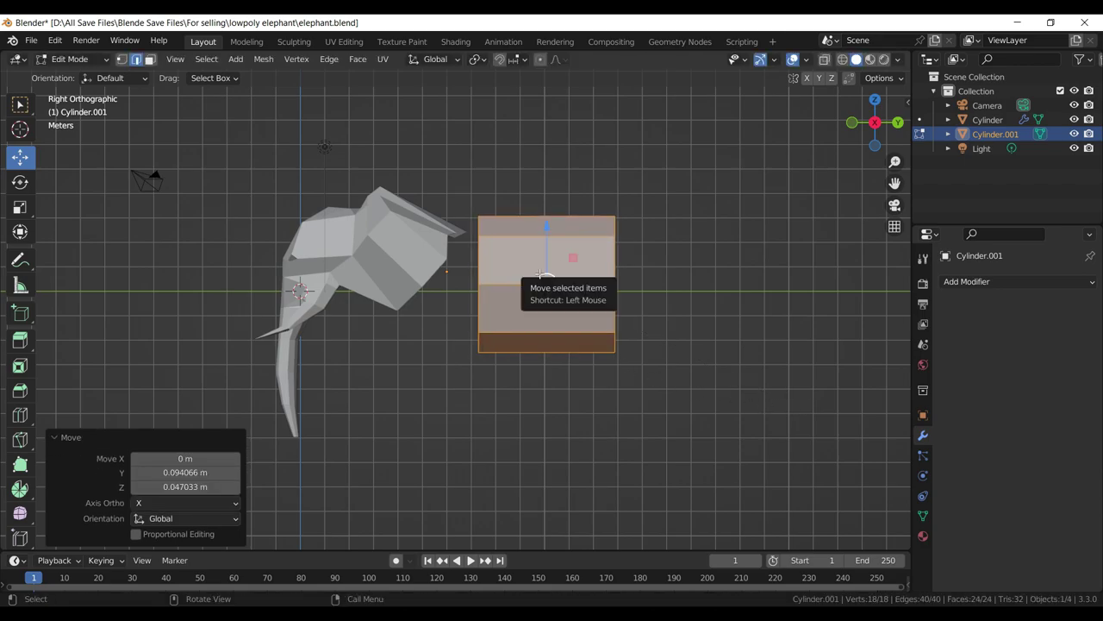
{"action": "key", "text": "ctrl+r"}
- Add three vertical edge loops around the body cylinder
{"action": "scroll", "scroll_direction": "up", "scroll_amount": 3}
{"action": "scroll", "scroll_direction": "up", "scroll_amount": 3}
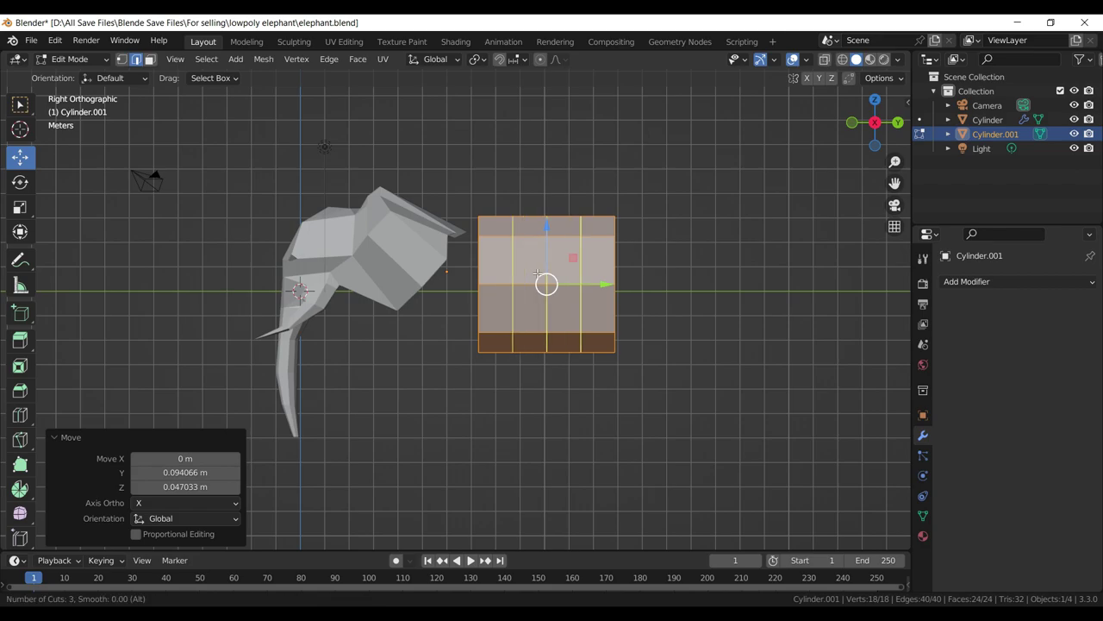
{"action": "left_click", "coordinate": [537, 274]}
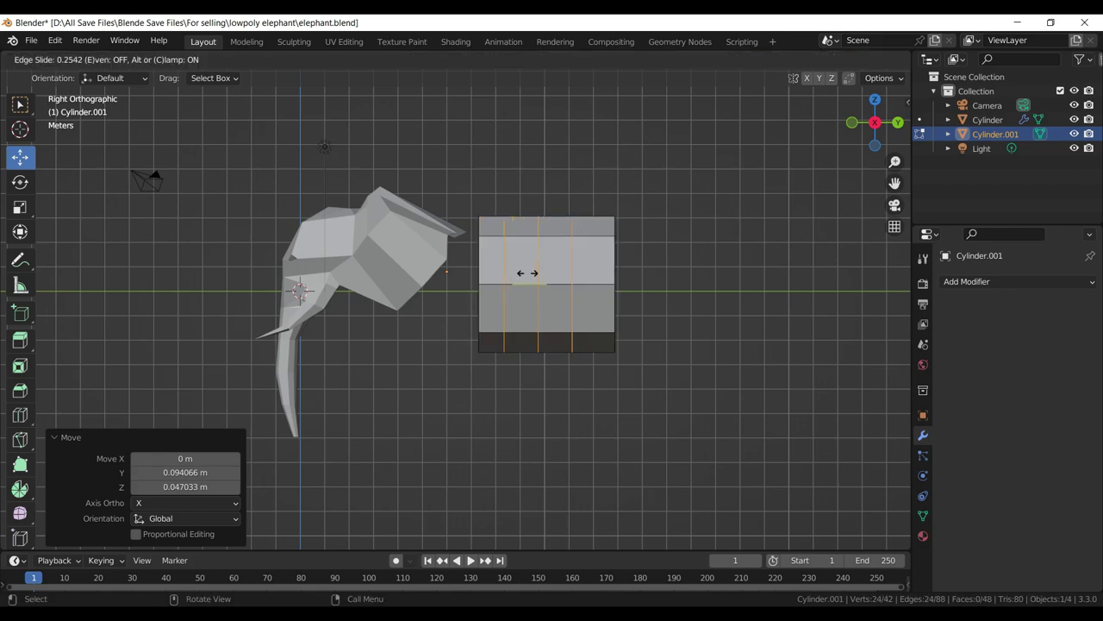
{"action": "left_click", "coordinate": [517, 275]}
- With X-ray on, shrink the right end loop, push it right and lower it
{"action": "left_click", "coordinate": [825, 59]}
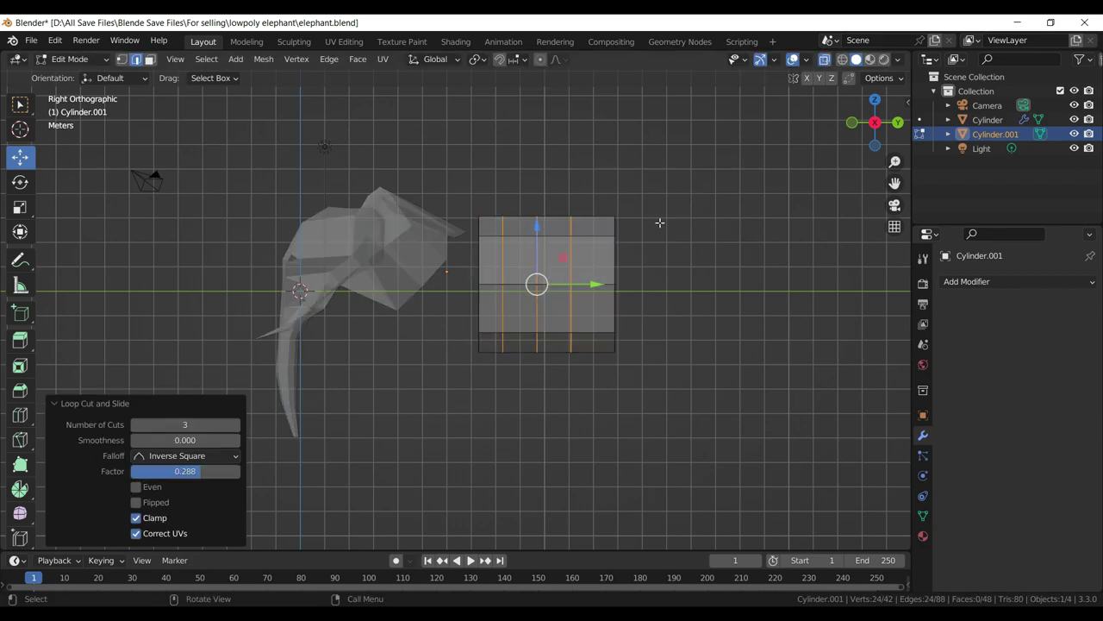
{"action": "left_click_drag", "start_coordinate": [681, 159], "coordinate": [607, 391]}
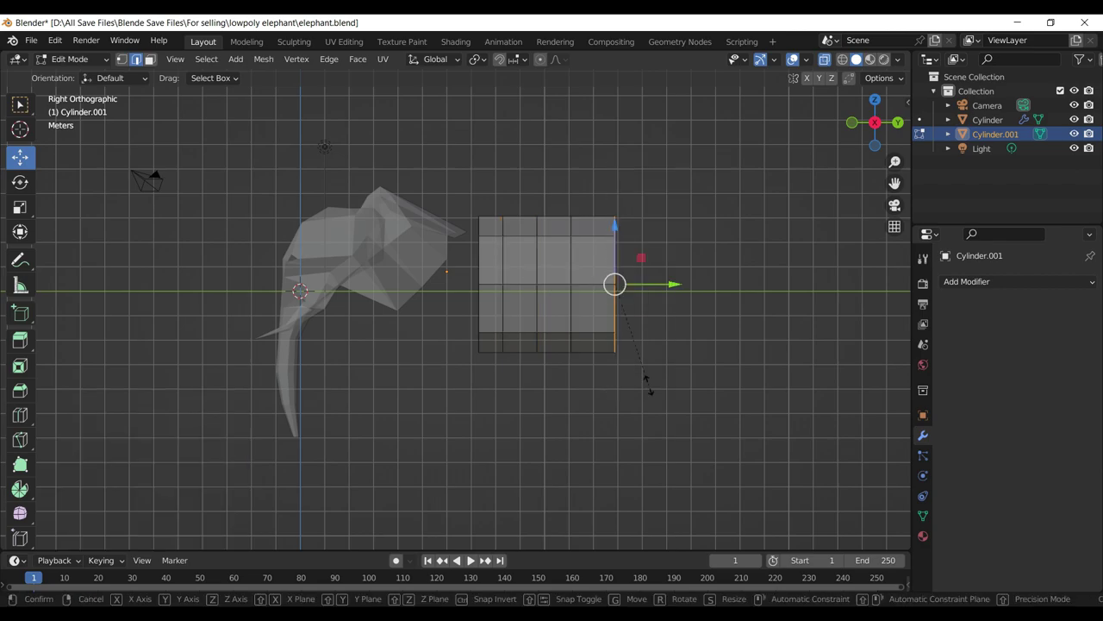
{"action": "key", "text": "s"}
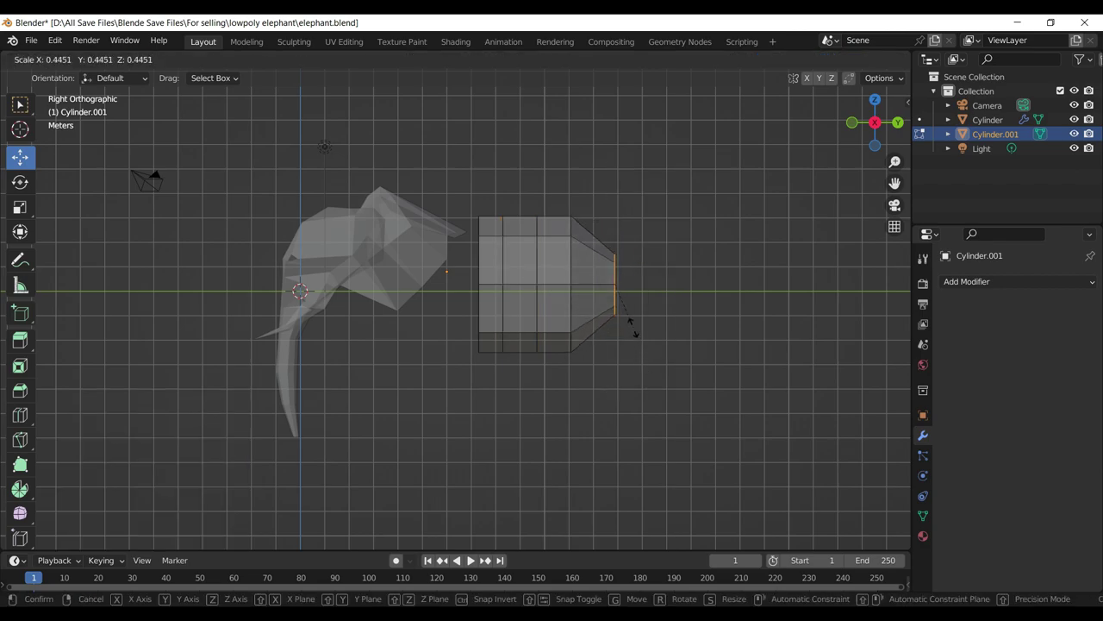
{"action": "left_click", "coordinate": [630, 323]}
{"action": "left_click_drag", "start_coordinate": [671, 283], "coordinate": [702, 284]}
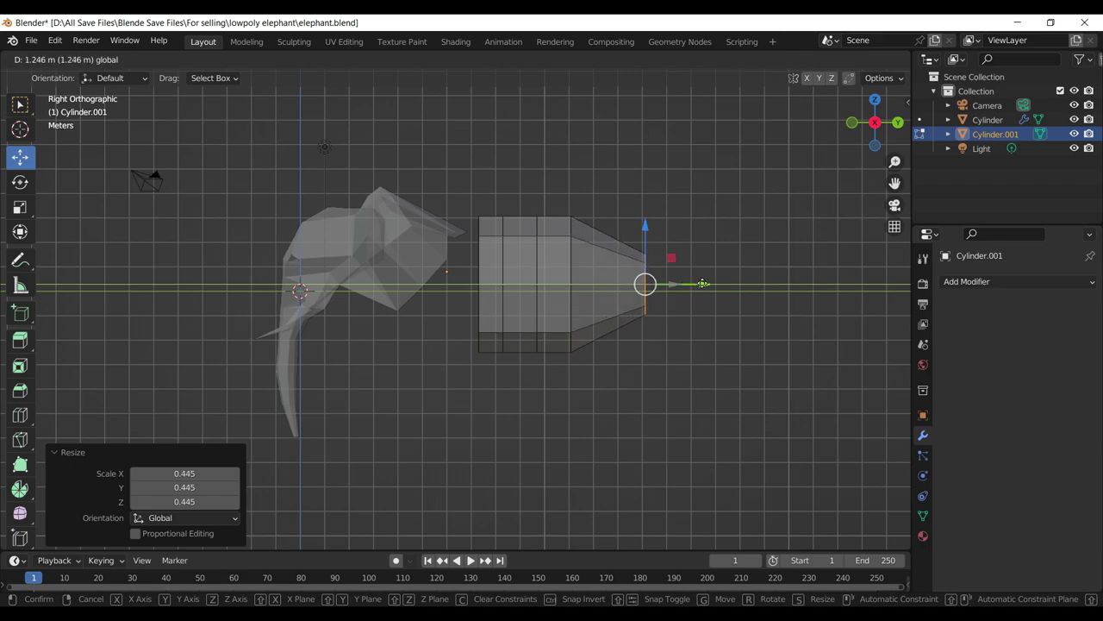
{"action": "left_click_drag", "start_coordinate": [648, 228], "coordinate": [651, 240]}
{"action": "key", "text": "s"}
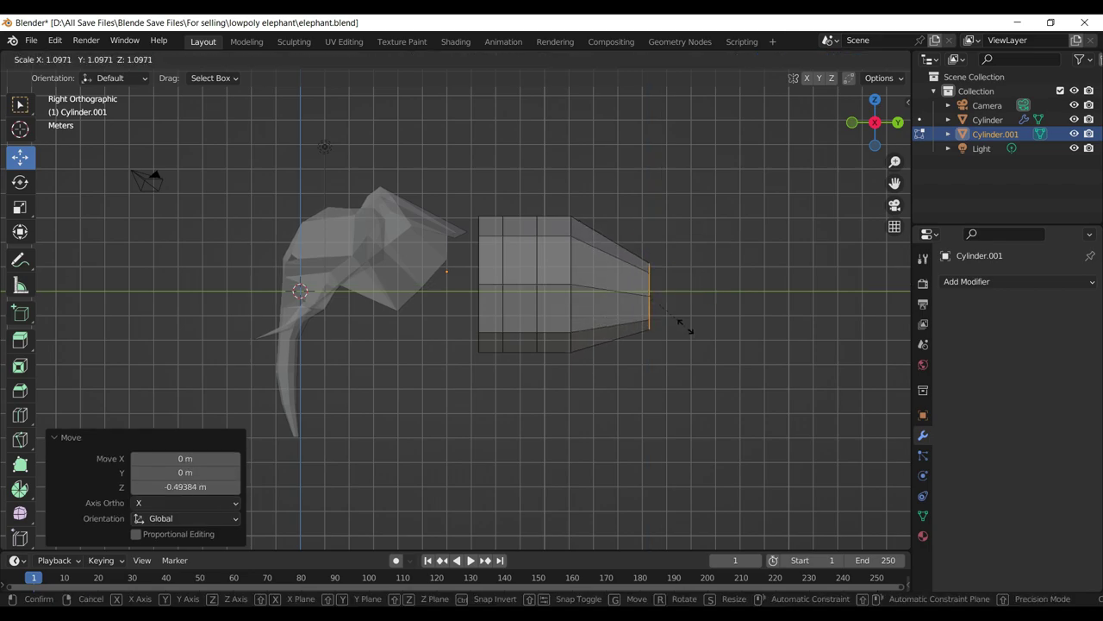
{"action": "left_click", "coordinate": [684, 322]}
- Slide the middle loop toward the tapered end and enlarge it slightly
{"action": "left_click_drag", "start_coordinate": [609, 179], "coordinate": [559, 400]}
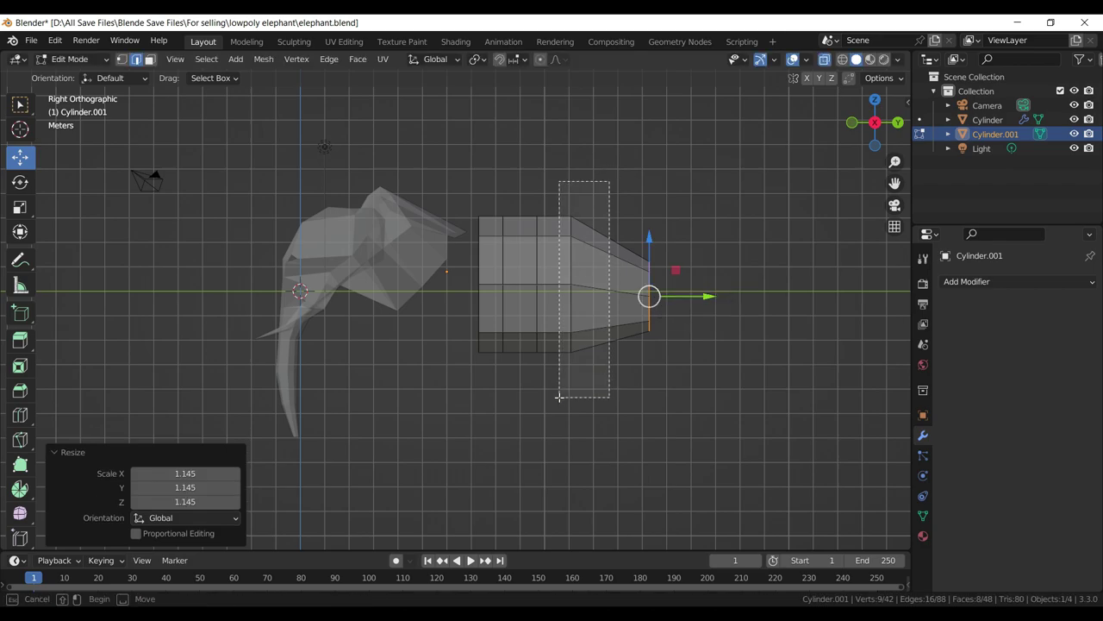
{"action": "left_click_drag", "start_coordinate": [632, 282], "coordinate": [647, 349]}
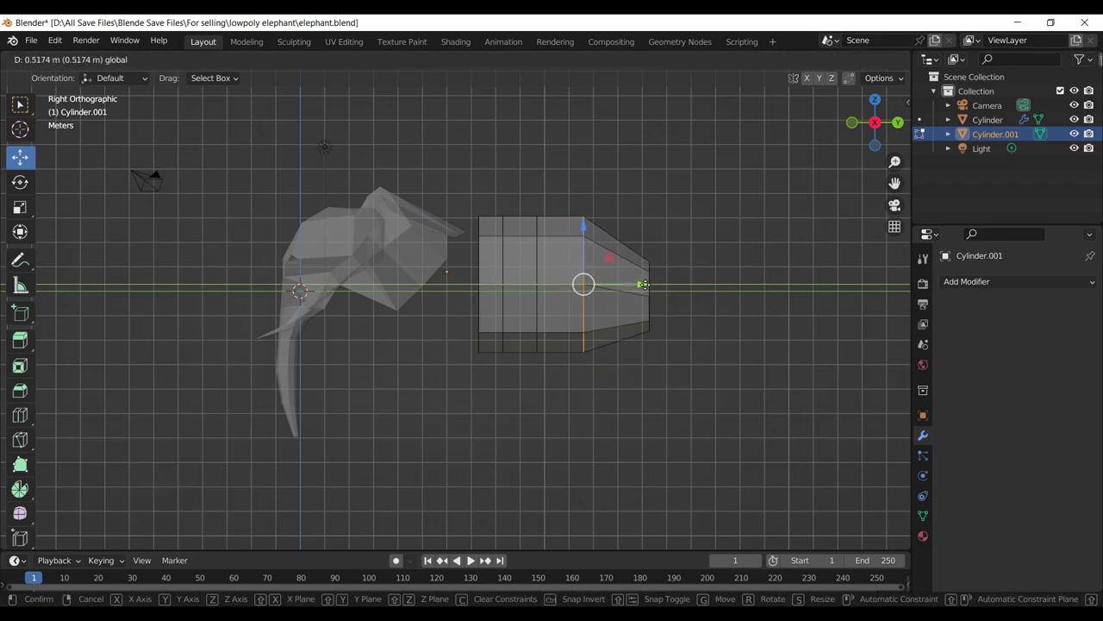
{"action": "key", "text": "s"}
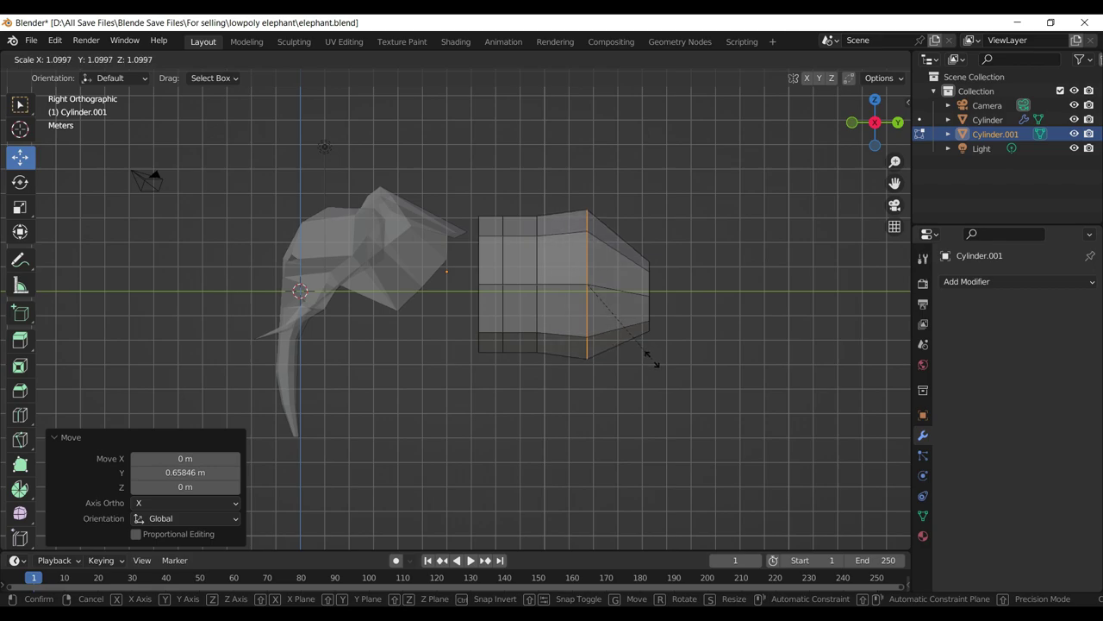
{"action": "left_click", "coordinate": [655, 363]}
{"action": "left_click_drag", "start_coordinate": [714, 221], "coordinate": [624, 402]}
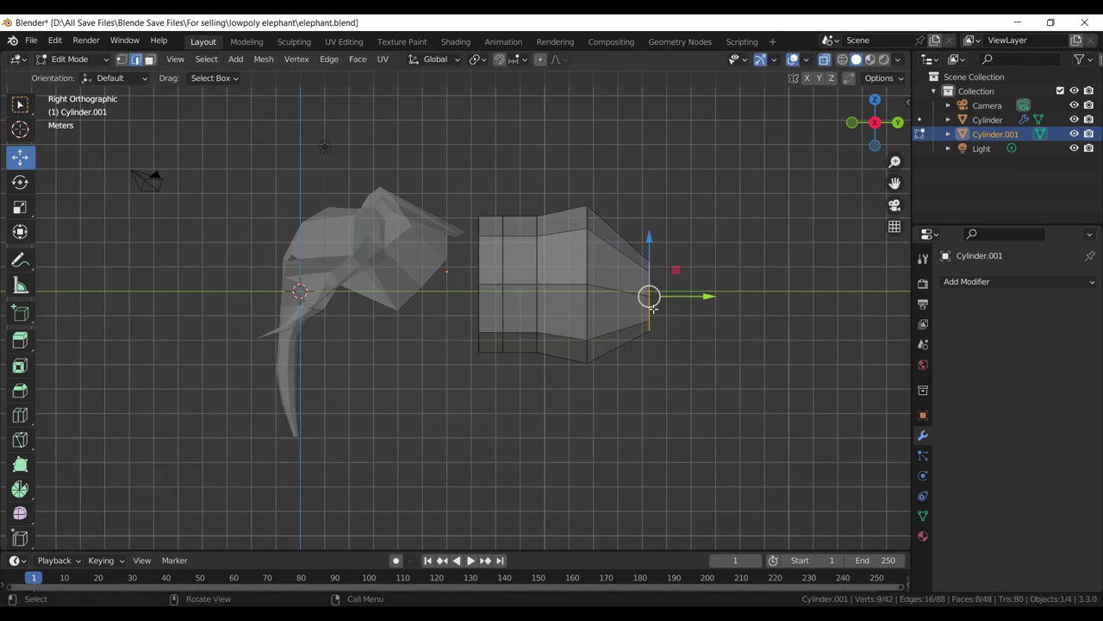
- Raise the end loop, then shrink the middle loop and move it back toward the head
{"action": "left_click_drag", "start_coordinate": [657, 240], "coordinate": [653, 231]}
{"action": "left_click_drag", "start_coordinate": [568, 172], "coordinate": [613, 392]}
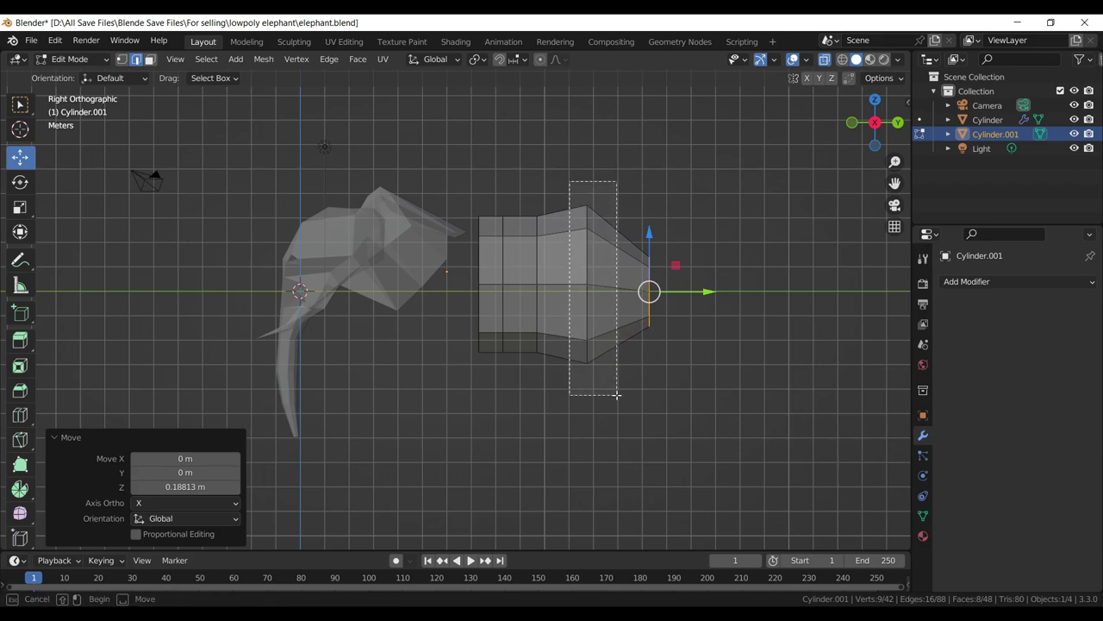
{"action": "key", "text": "s"}
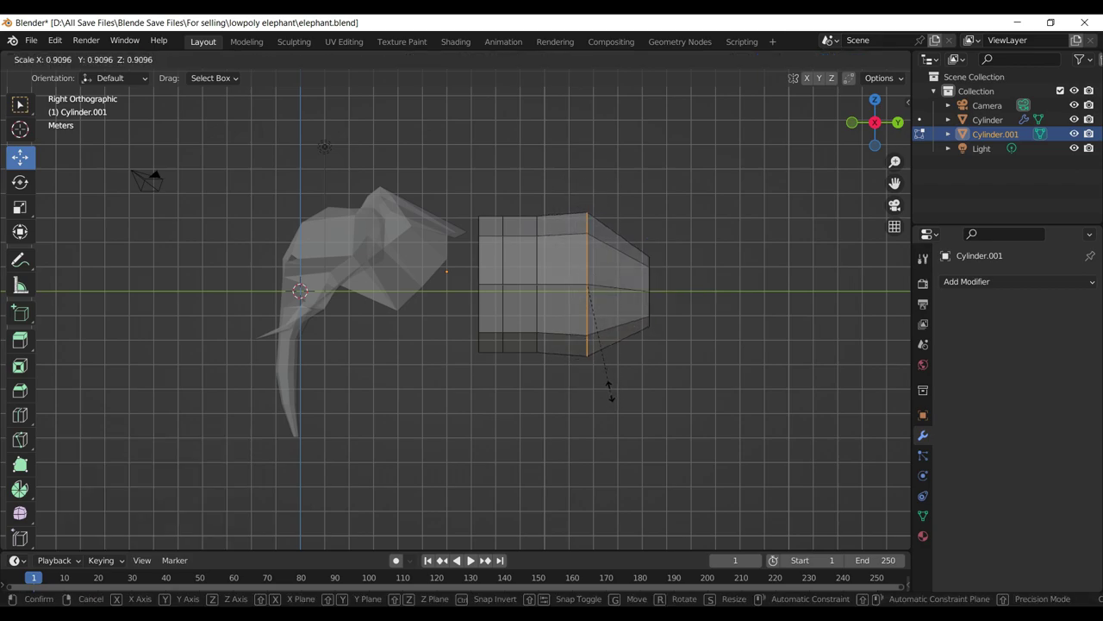
{"action": "left_click", "coordinate": [609, 388]}
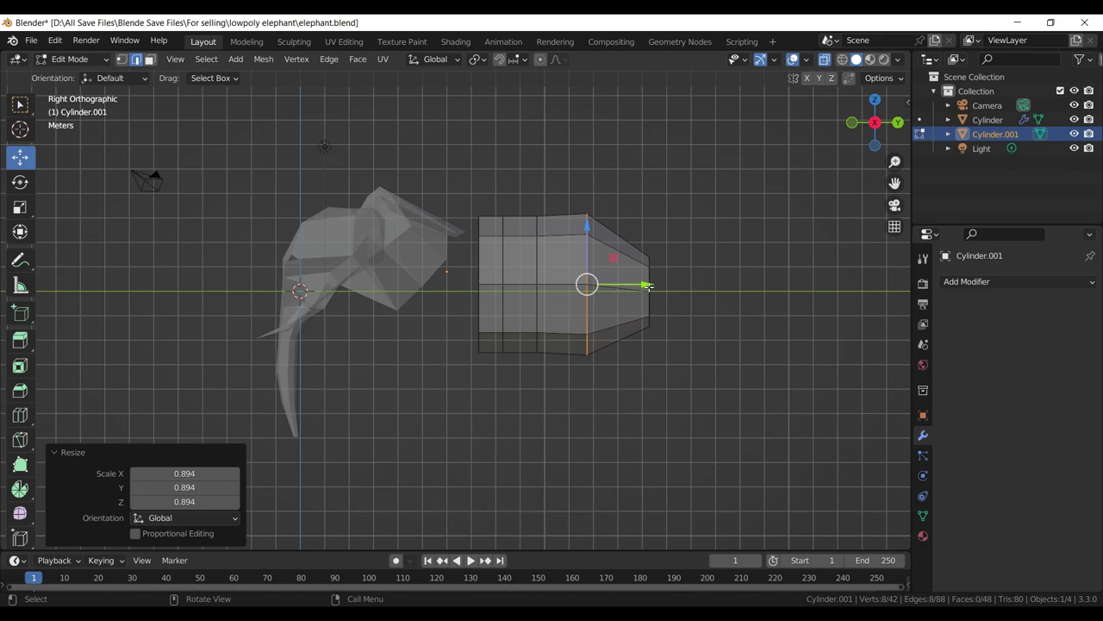
{"action": "left_click_drag", "start_coordinate": [647, 285], "coordinate": [635, 287]}
{"action": "key", "text": "g"}
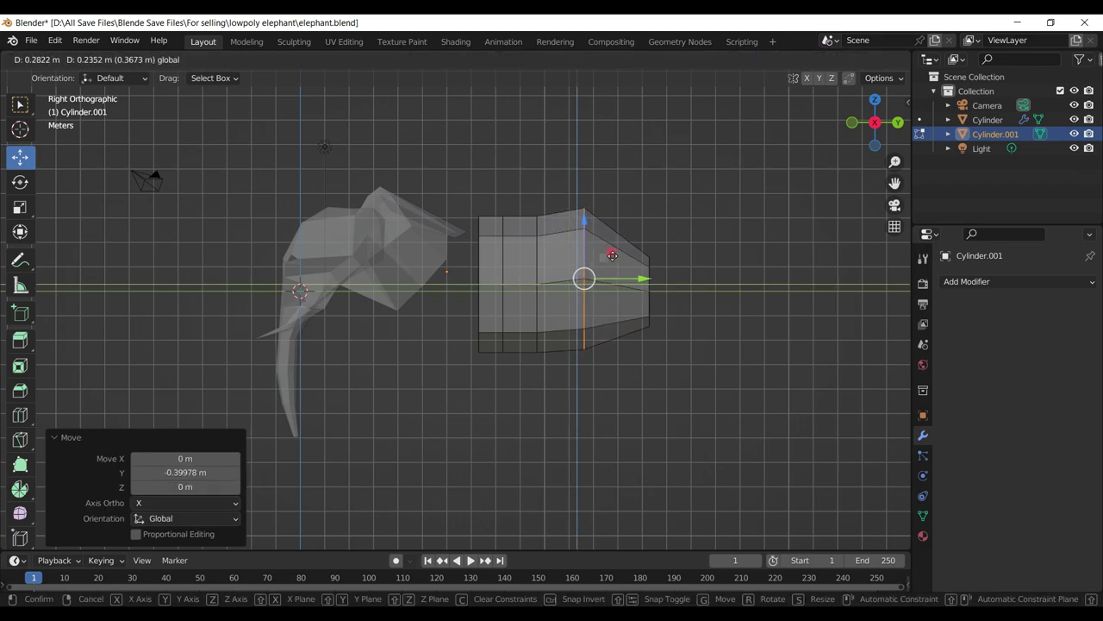
{"action": "left_click", "coordinate": [621, 282]}
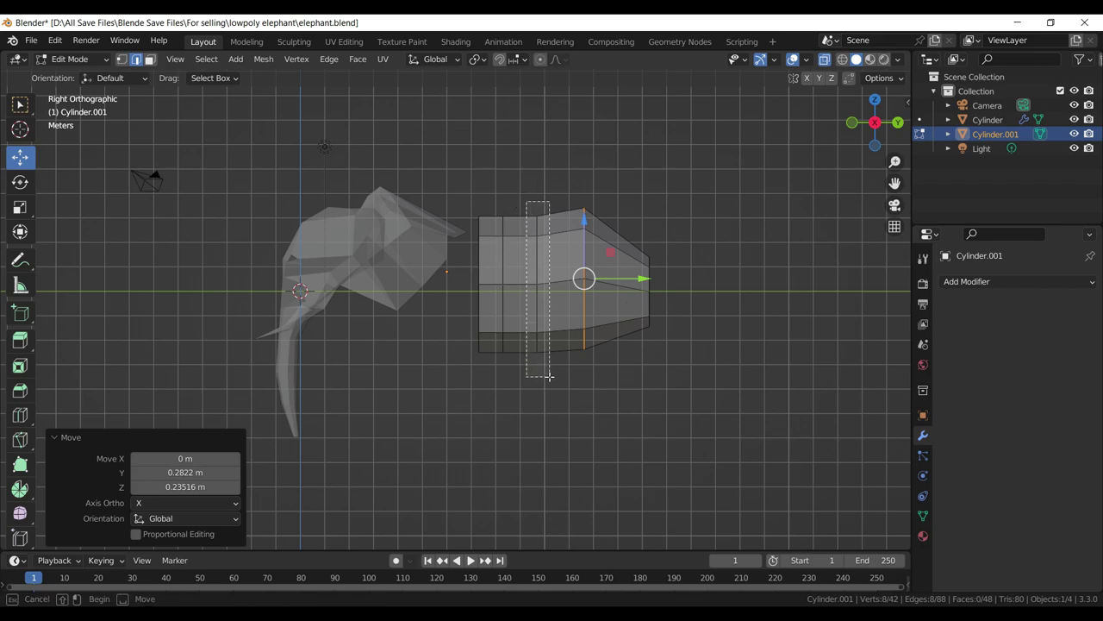
- Enlarge the inner loop nearer the head and raise it slightly
{"action": "left_click", "coordinate": [537, 343]}
{"action": "key", "text": "s"}
{"action": "left_click", "coordinate": [573, 407]}
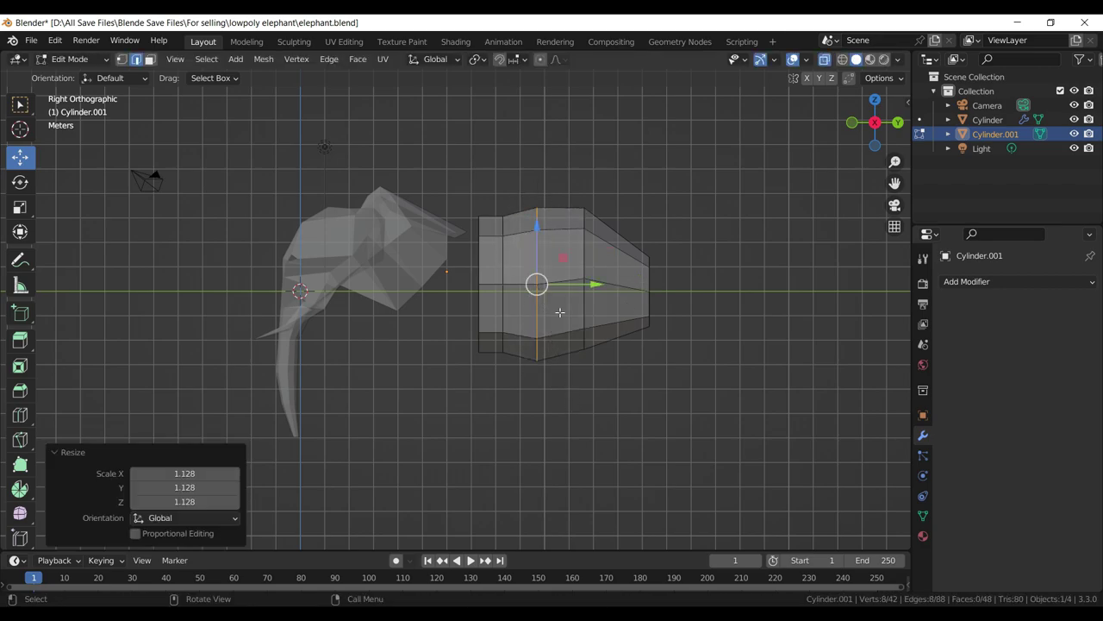
{"action": "key", "text": "g"}
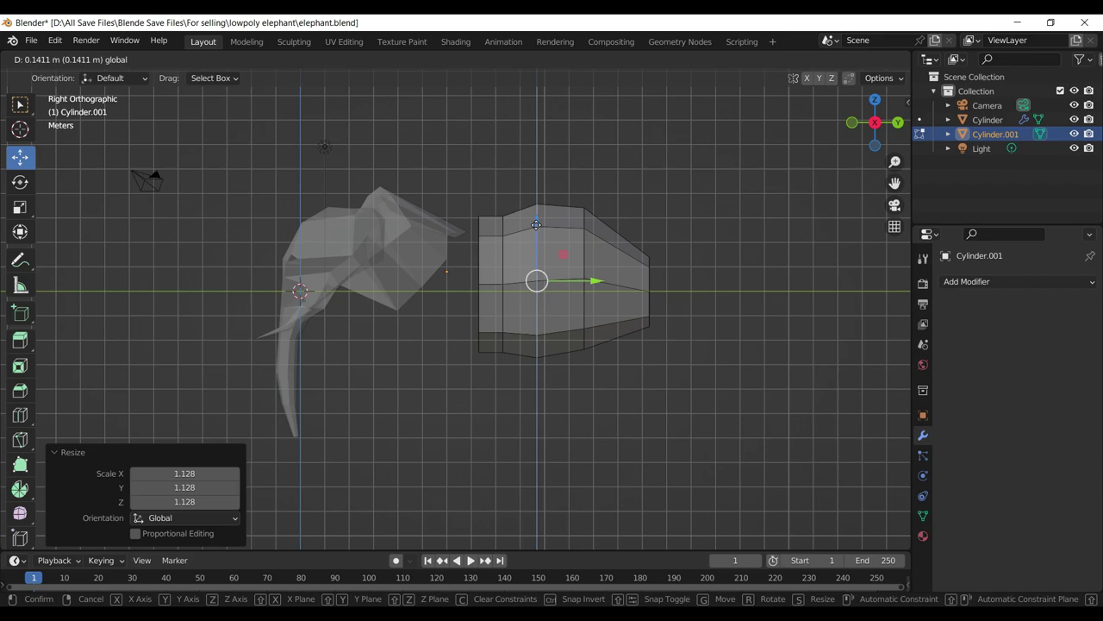
{"action": "left_click", "coordinate": [536, 222]}
{"action": "key", "text": "s"}
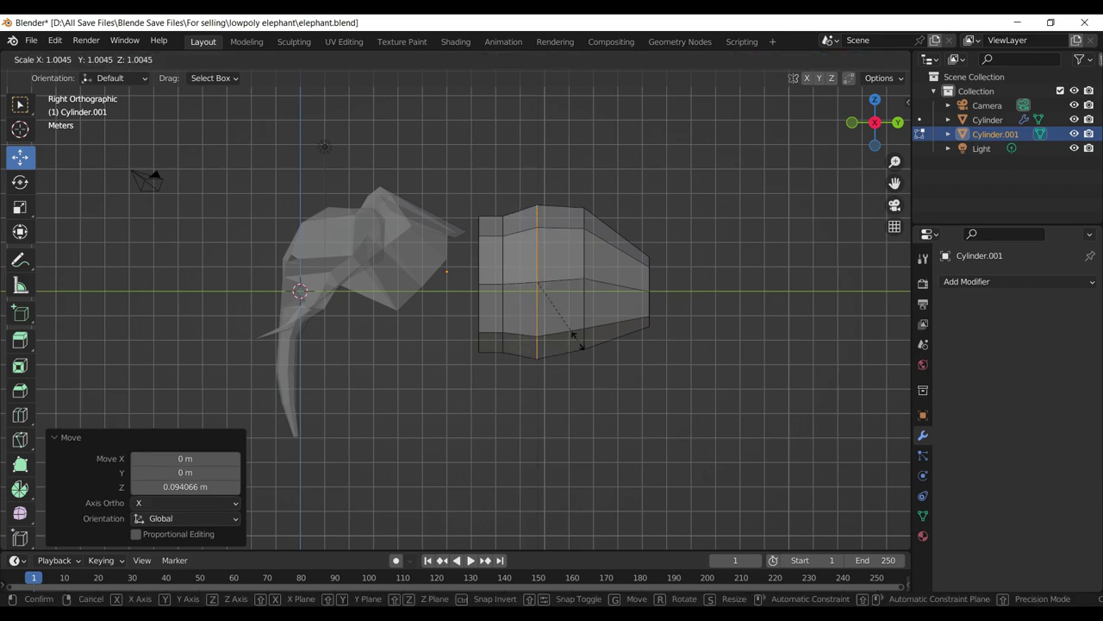
{"action": "left_click", "coordinate": [581, 342]}
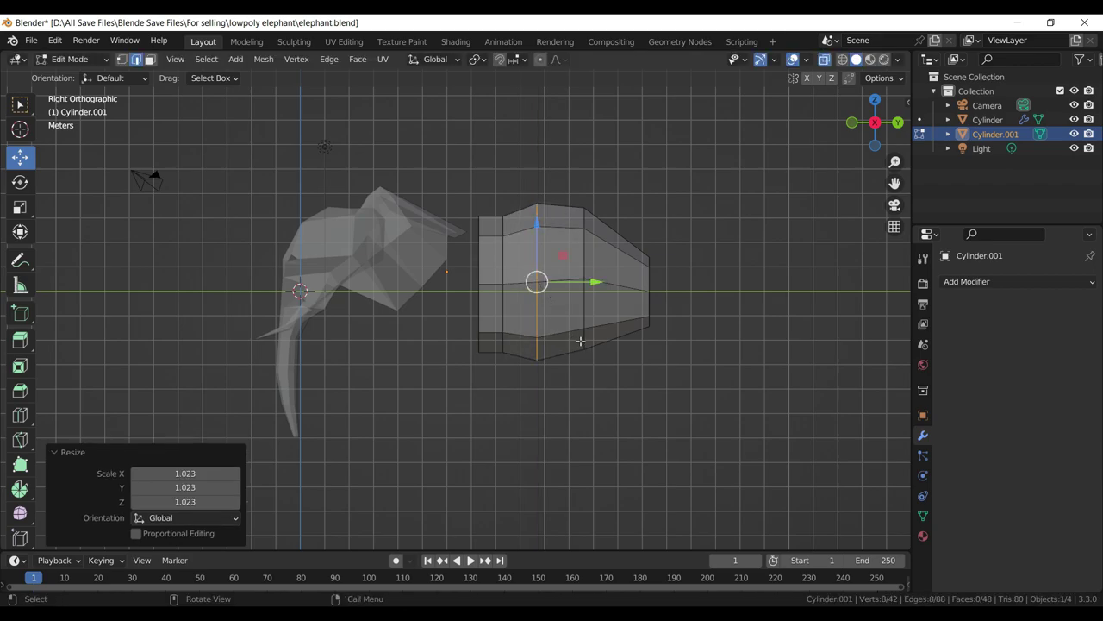
- Enlarge and lower the loop near the tapered end, save elephant.blend, then lower the inner loop
{"action": "left_click_drag", "start_coordinate": [572, 188], "coordinate": [605, 383]}
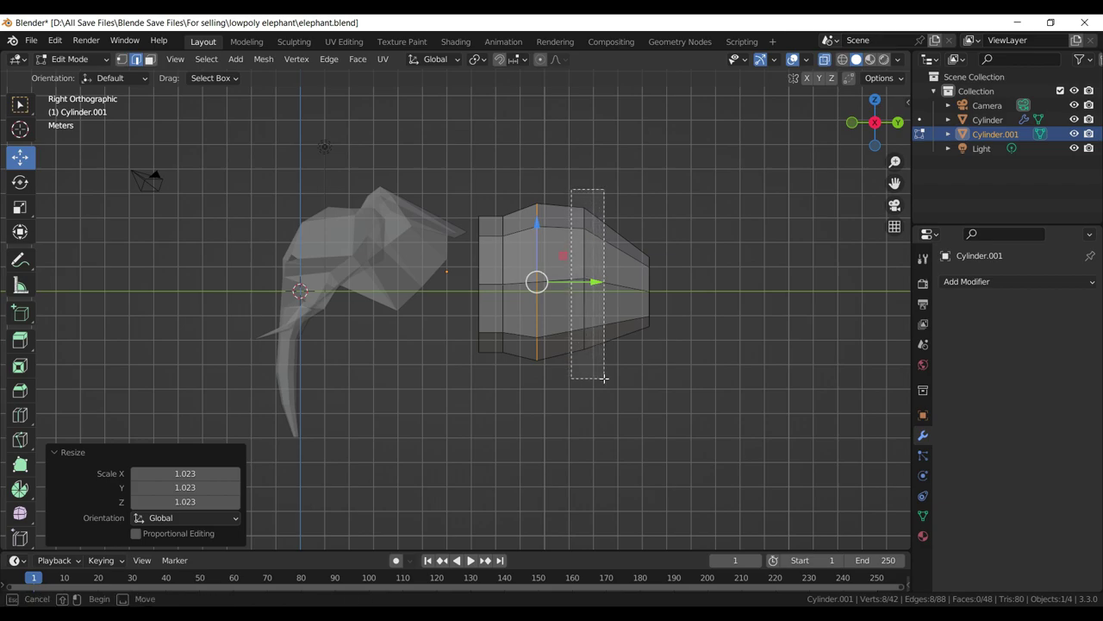
{"action": "key", "text": "s"}
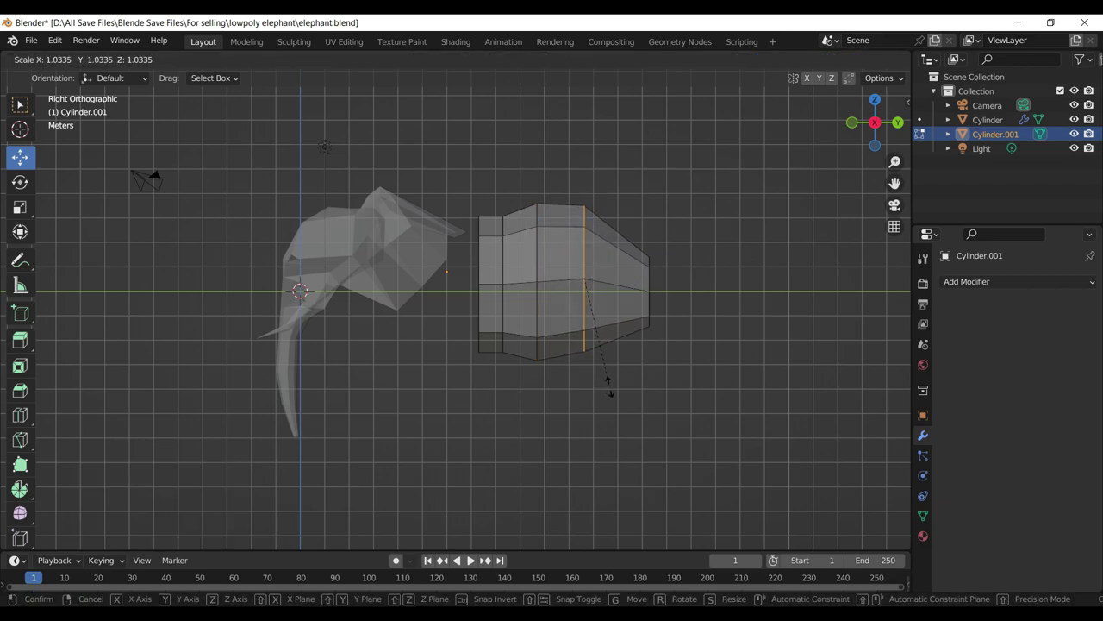
{"action": "left_click", "coordinate": [610, 384]}
{"action": "left_click_drag", "start_coordinate": [586, 221], "coordinate": [585, 248]}
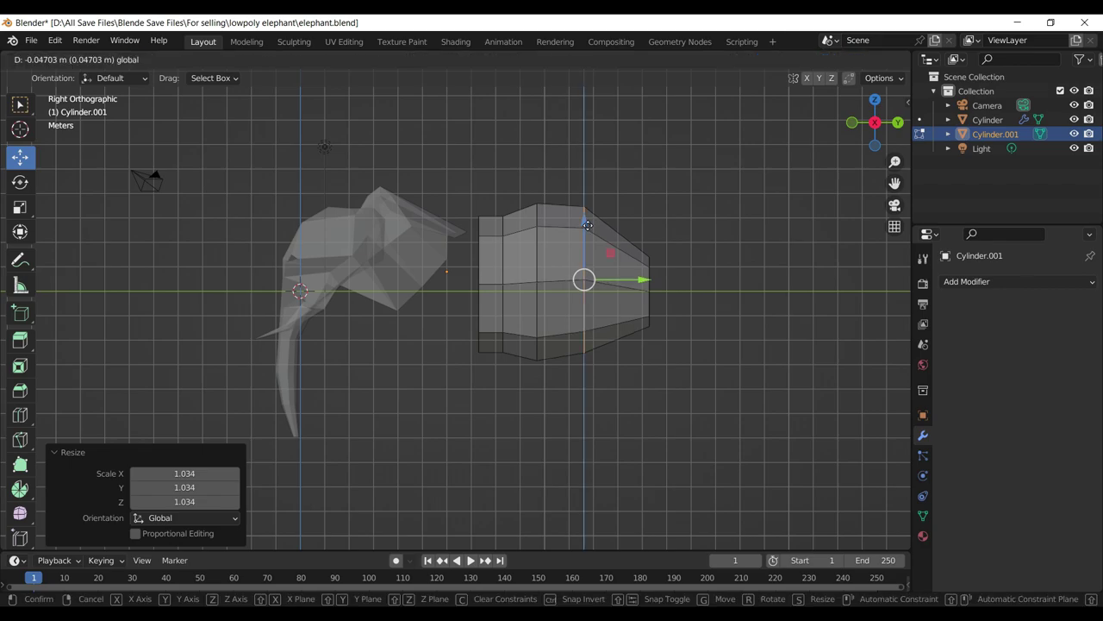
{"action": "key", "text": "ctrl+s"}
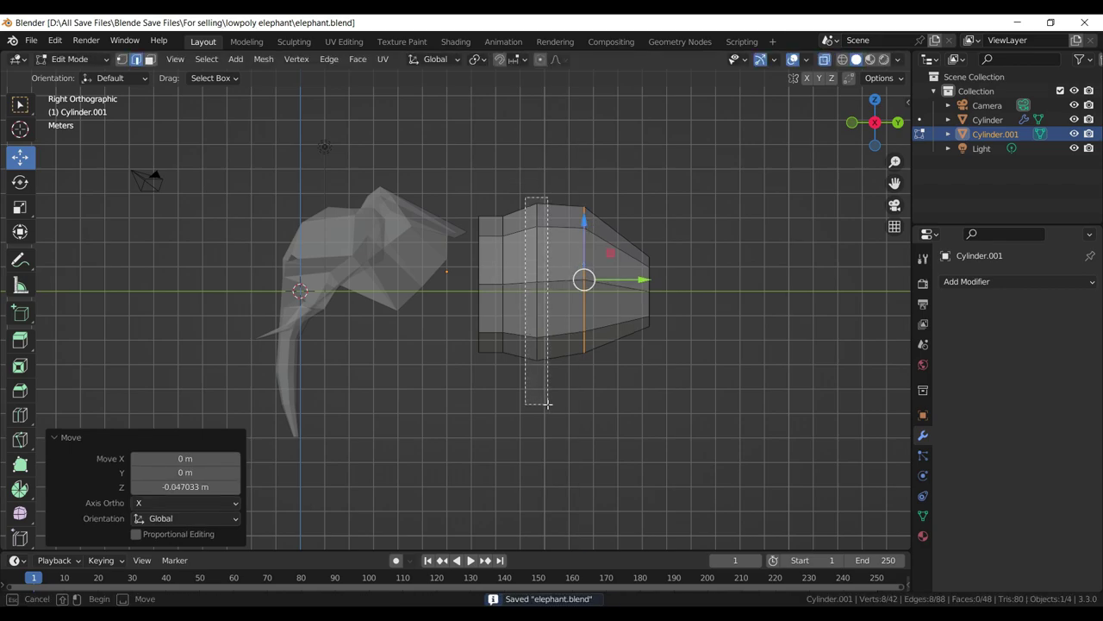
{"action": "left_click", "coordinate": [553, 251]}
{"action": "left_click_drag", "start_coordinate": [539, 227], "coordinate": [537, 227]}
- Shrink the current loop slightly, save, and slide the body's left end into the head
{"action": "key", "text": "s"}
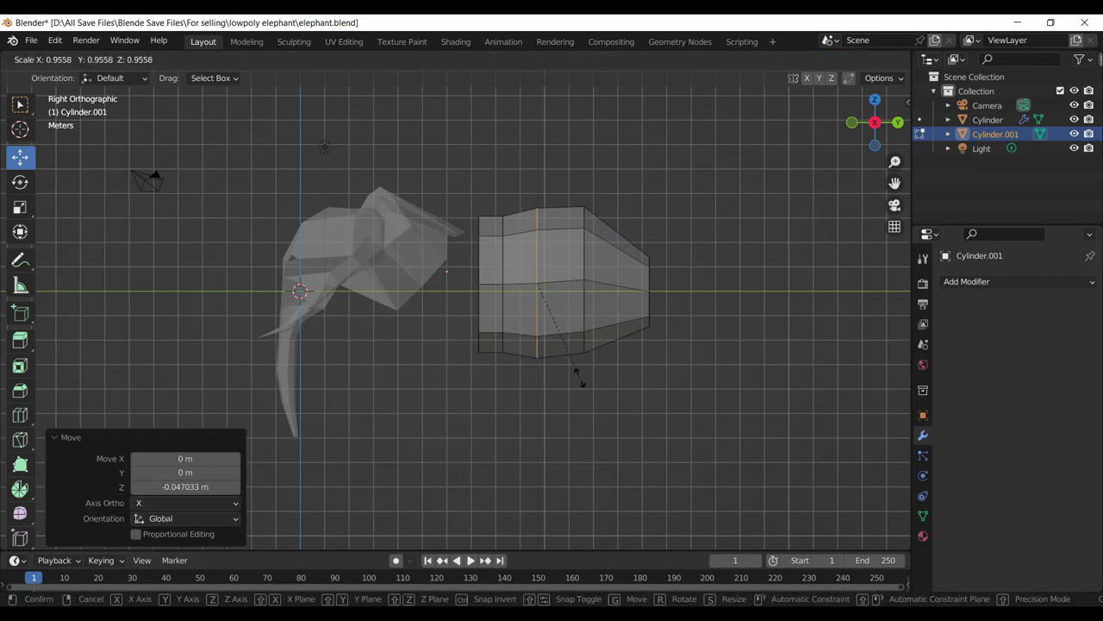
{"action": "left_click", "coordinate": [530, 259]}
{"action": "key", "text": "ctrl+s"}
{"action": "left_click_drag", "start_coordinate": [436, 207], "coordinate": [519, 412]}
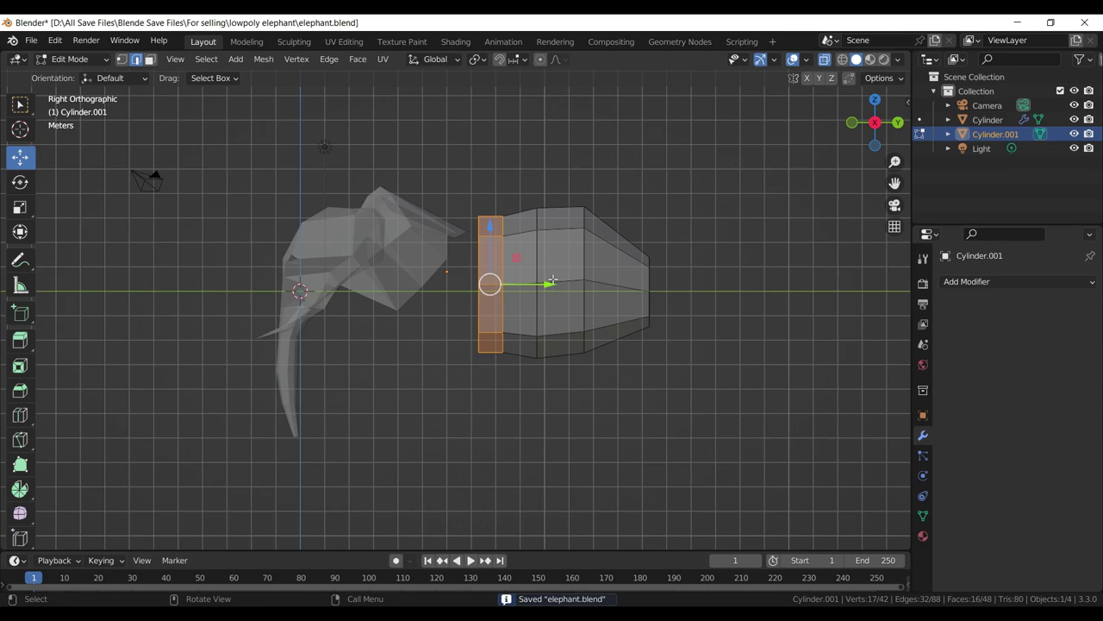
{"action": "left_click_drag", "start_coordinate": [549, 283], "coordinate": [488, 284]}
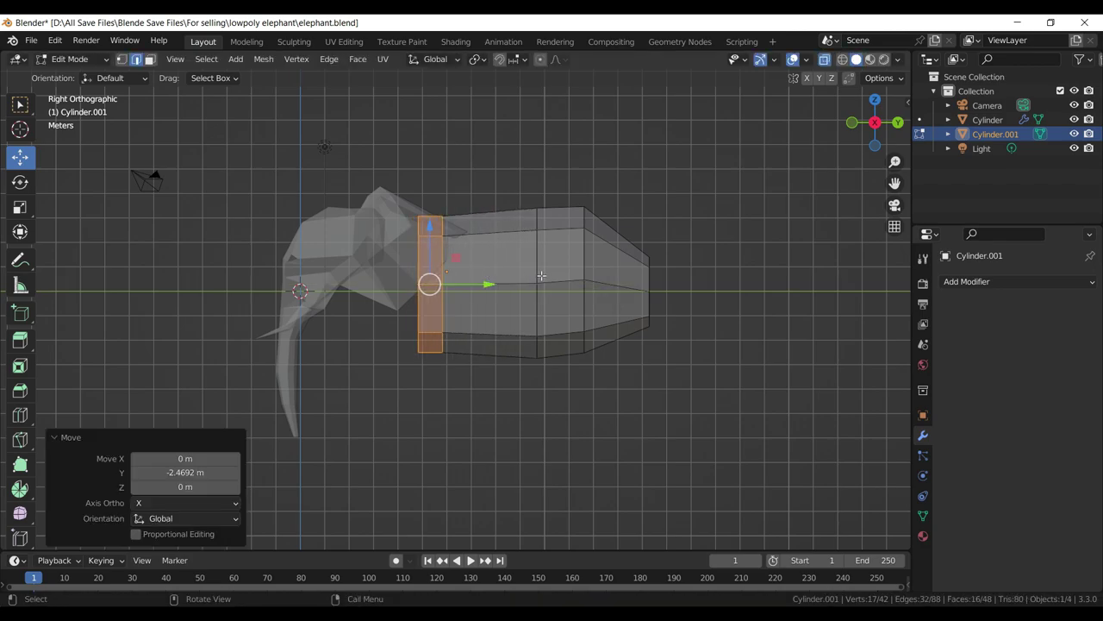
- Shift the middle edge loop toward the head, enlarge it slightly, and lower it
{"action": "left_click_drag", "start_coordinate": [516, 218], "coordinate": [571, 333]}
{"action": "left_click_drag", "start_coordinate": [502, 180], "coordinate": [578, 396]}
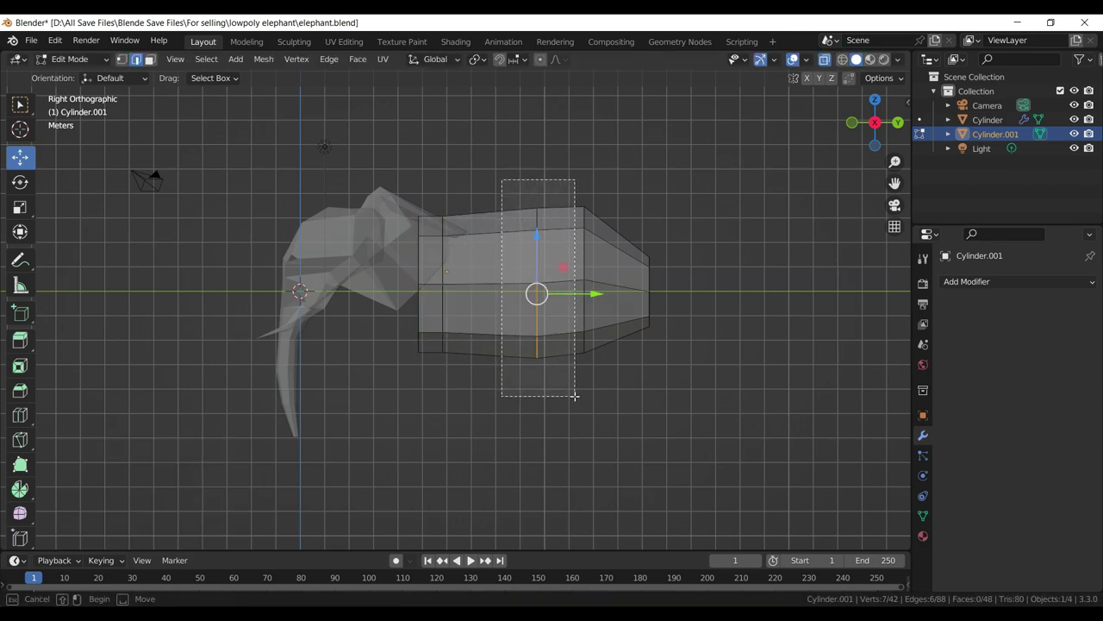
{"action": "left_click_drag", "start_coordinate": [593, 284], "coordinate": [570, 282]}
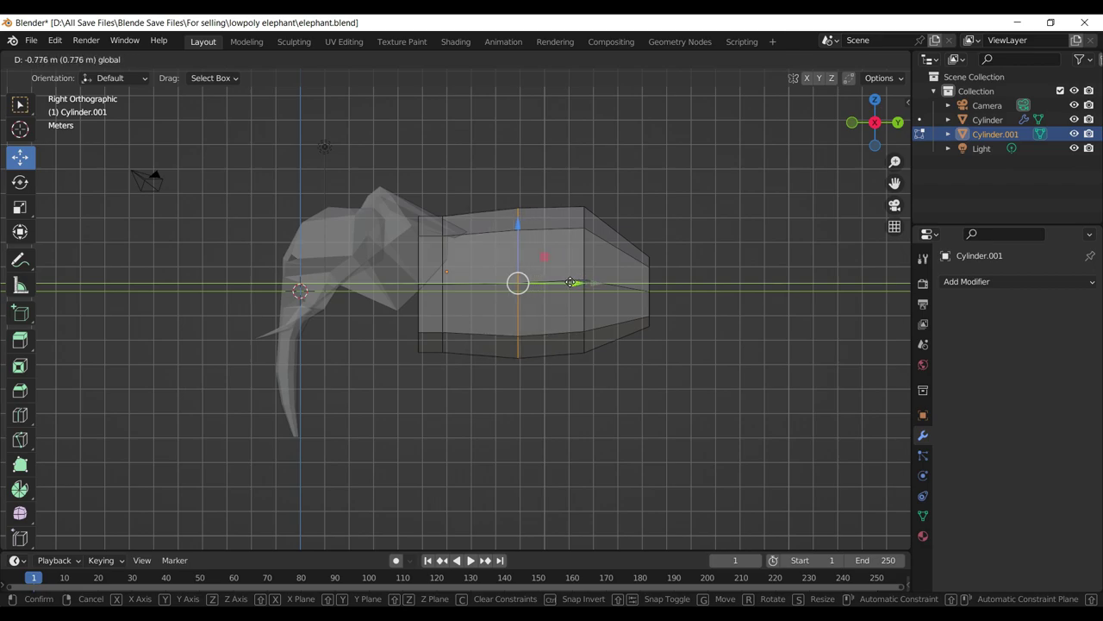
{"action": "key", "text": "s"}
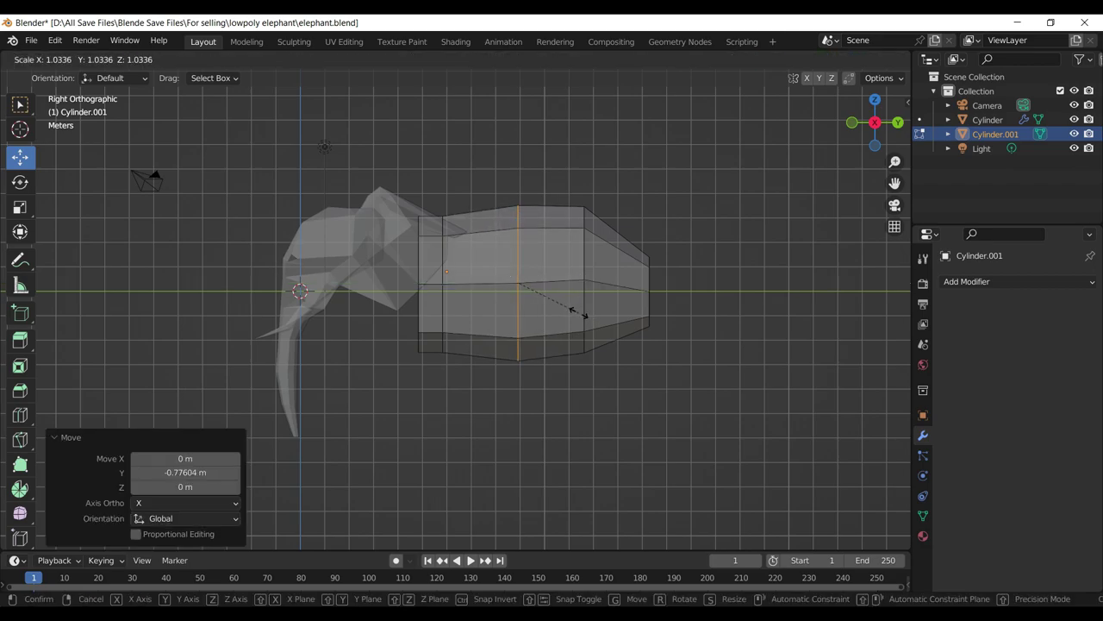
{"action": "left_click", "coordinate": [565, 307]}
{"action": "left_click_drag", "start_coordinate": [517, 229], "coordinate": [613, 386]}
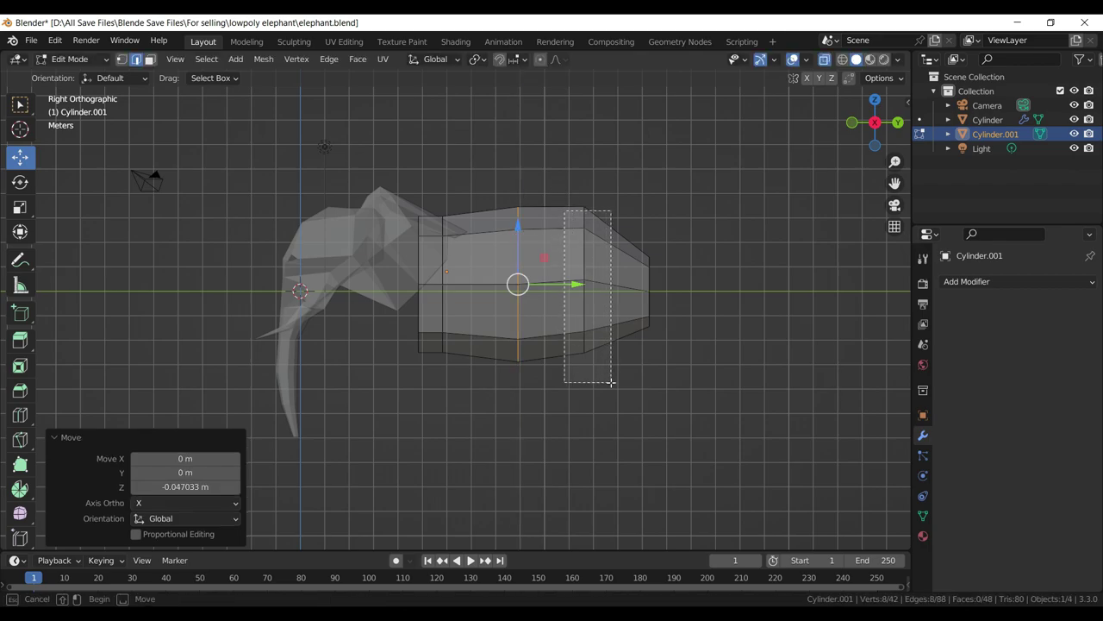
- Enlarge the loop near the tapered end slightly and lower it a little
{"action": "key", "text": "s"}
{"action": "right_click", "coordinate": [618, 395]}
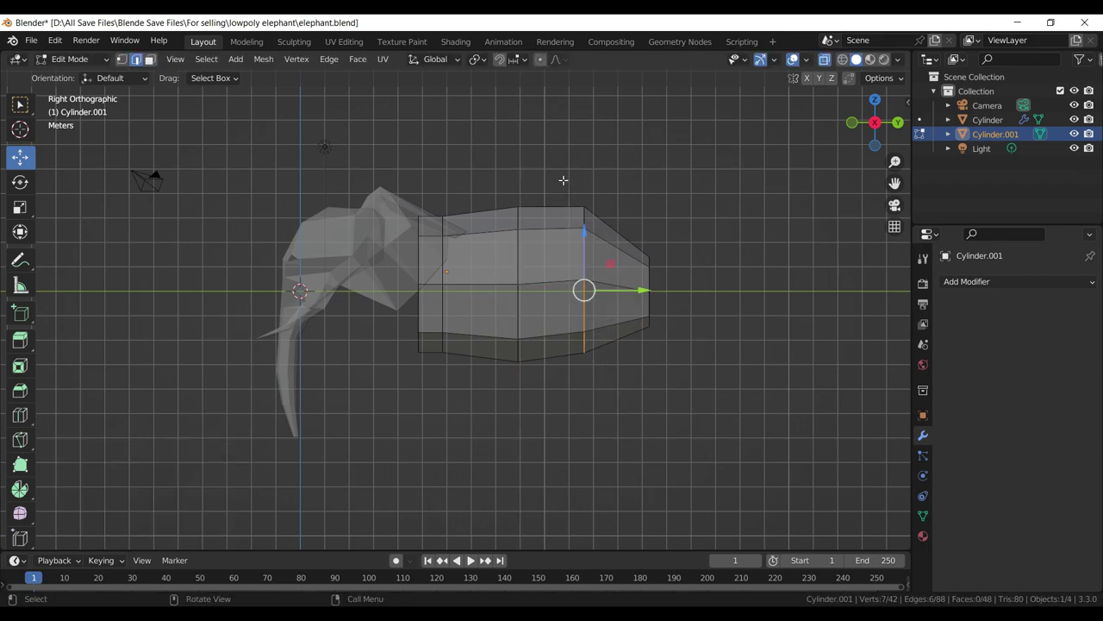
{"action": "left_click_drag", "start_coordinate": [560, 188], "coordinate": [624, 389]}
{"action": "key", "text": "s"}
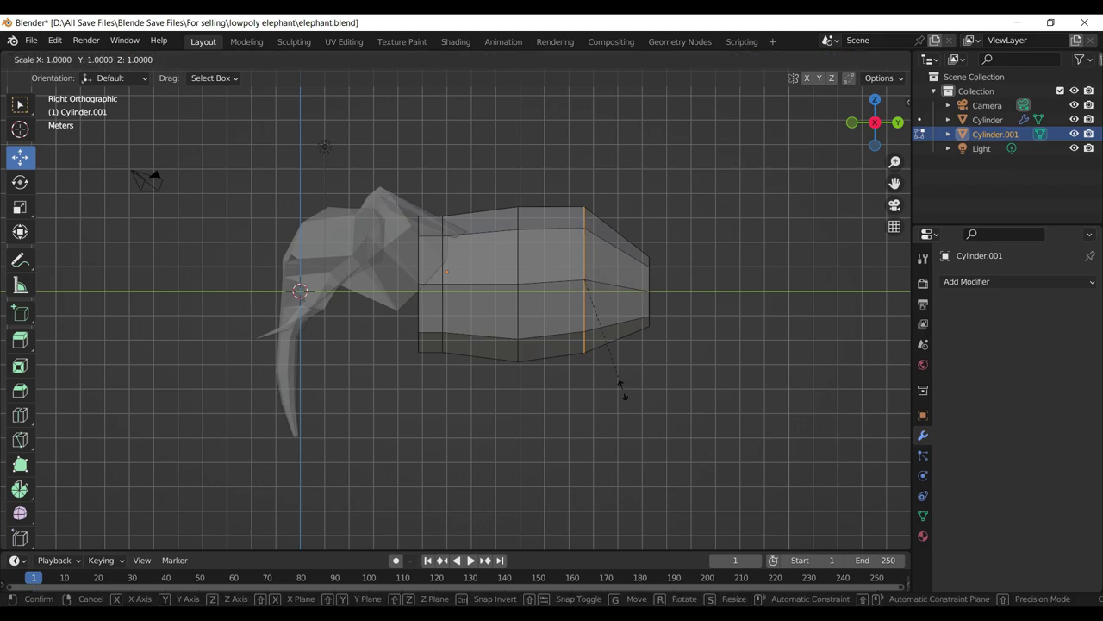
{"action": "left_click", "coordinate": [626, 394]}
{"action": "left_click_drag", "start_coordinate": [586, 228], "coordinate": [591, 227]}
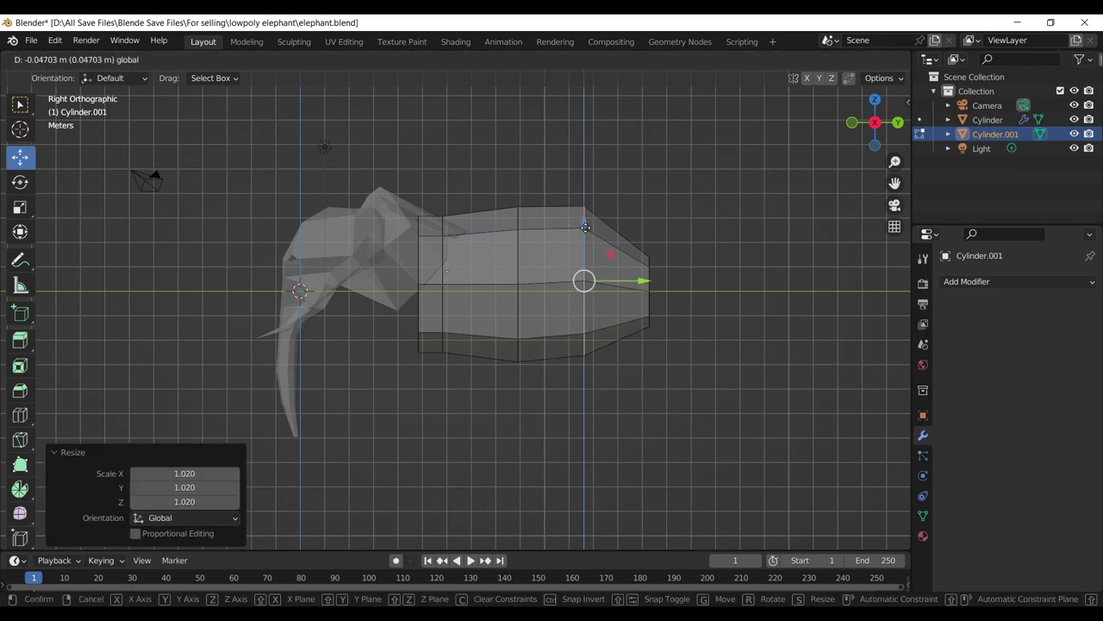
{"action": "key", "text": "ctrl+s"}
- Move the middle edge loop toward the head, shrink it slightly, and lower it
{"action": "left_click_drag", "start_coordinate": [489, 193], "coordinate": [550, 393]}
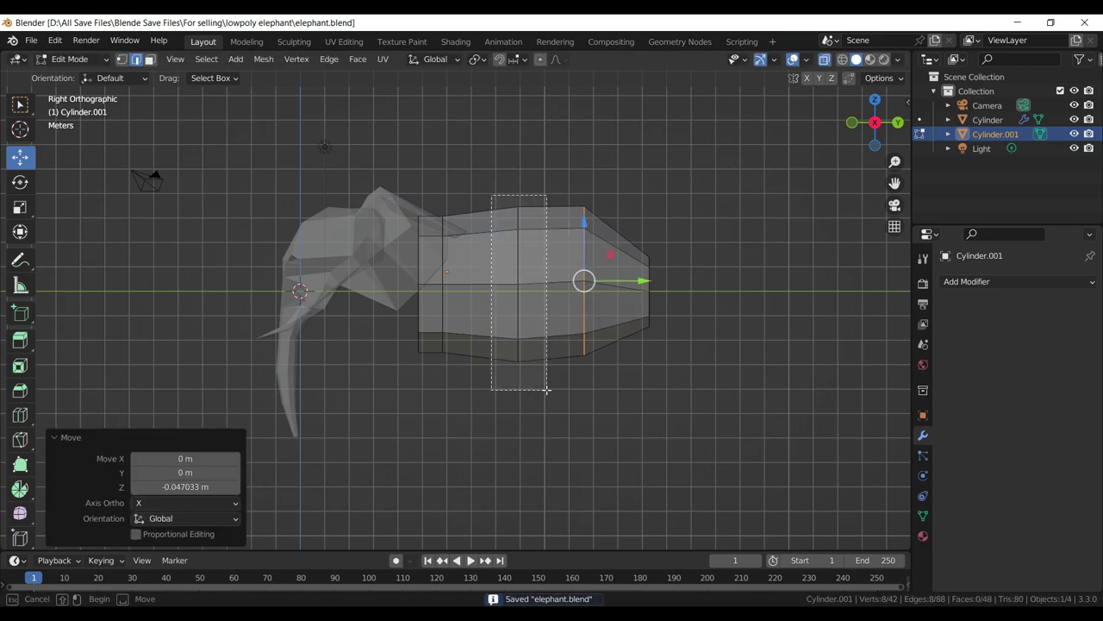
{"action": "left_click_drag", "start_coordinate": [577, 283], "coordinate": [552, 346]}
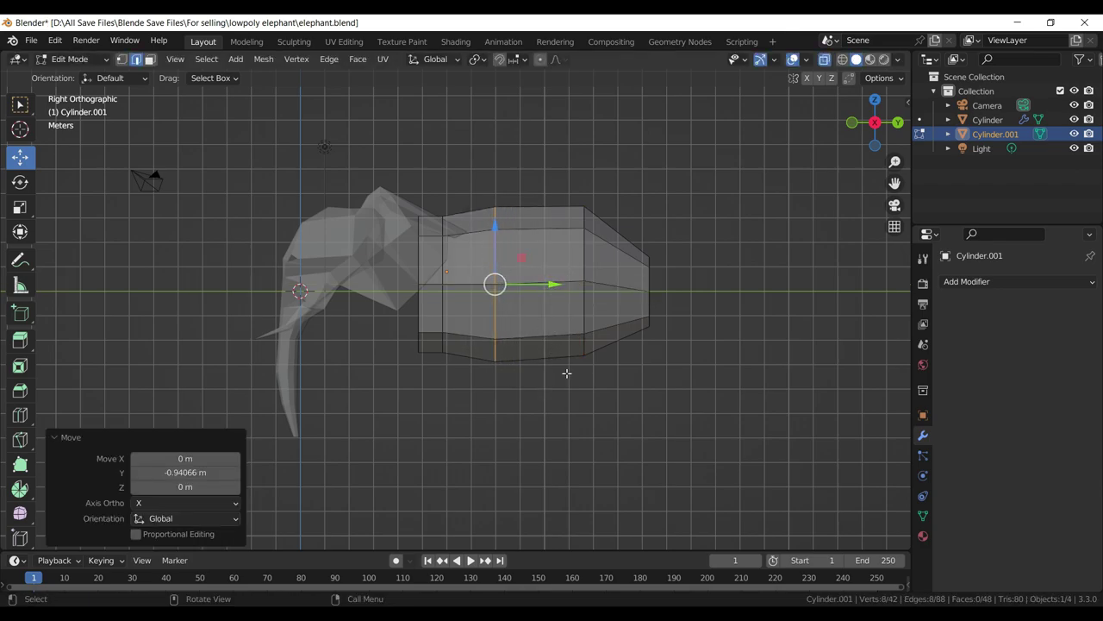
{"action": "key", "text": "s"}
{"action": "left_click", "coordinate": [562, 370]}
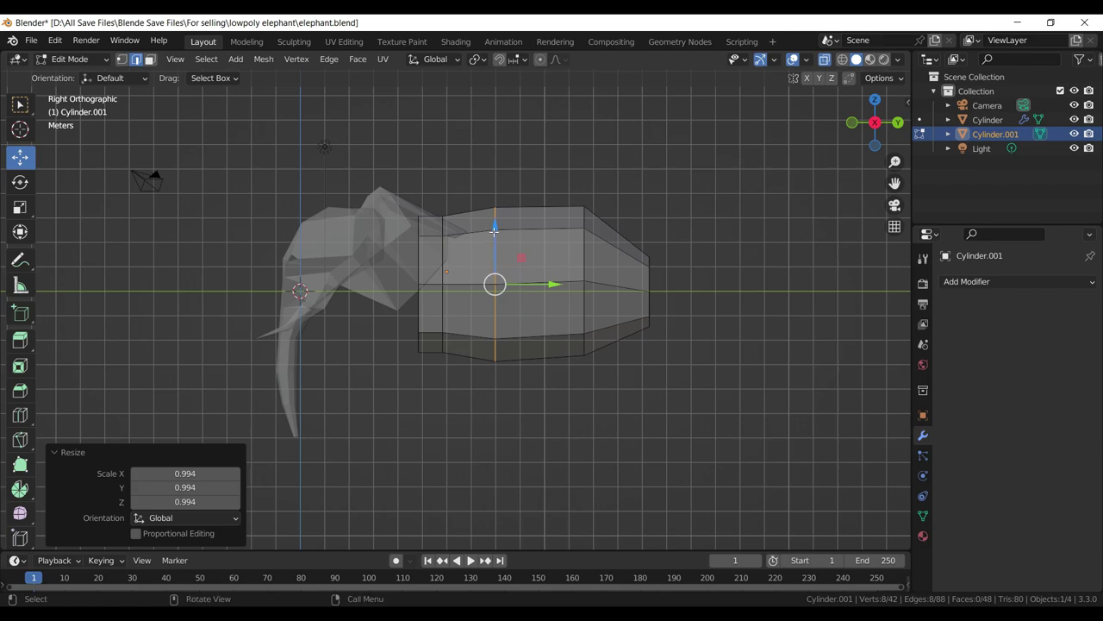
{"action": "left_click_drag", "start_coordinate": [494, 231], "coordinate": [493, 236]}
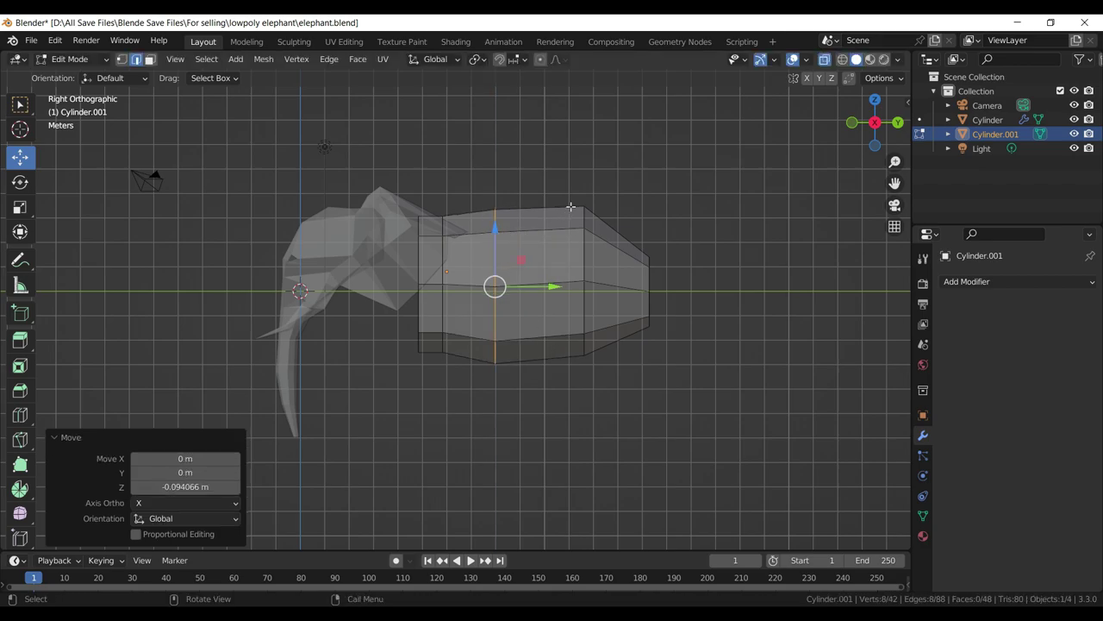
- Enlarge the rear edge loop slightly
{"action": "left_click_drag", "start_coordinate": [594, 182], "coordinate": [543, 390]}
{"action": "key", "text": "s"}
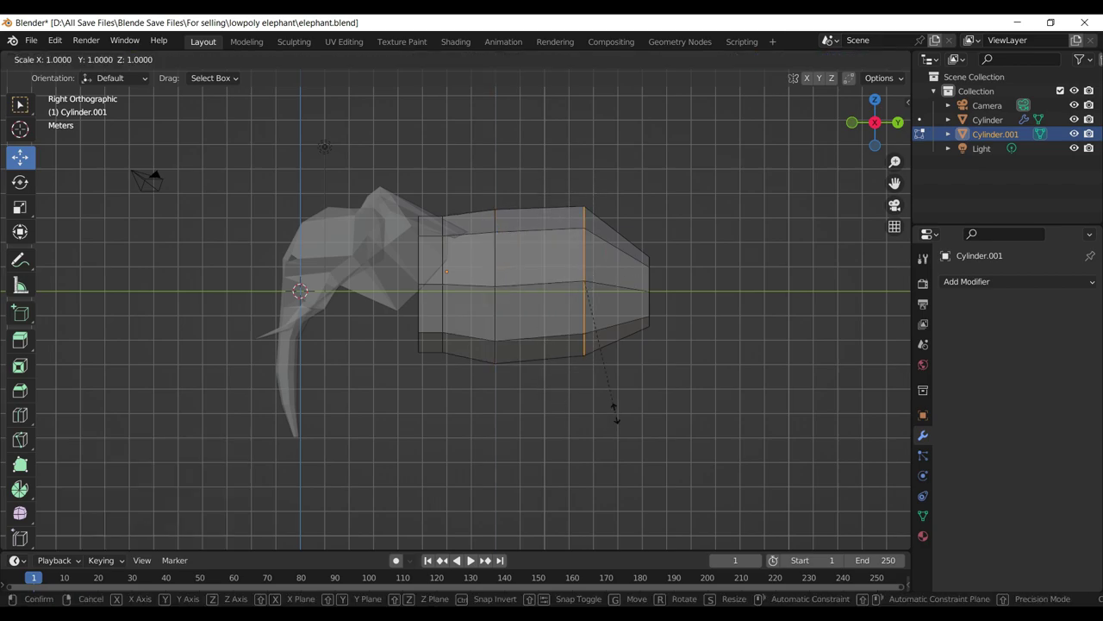
{"action": "left_click", "coordinate": [622, 424]}
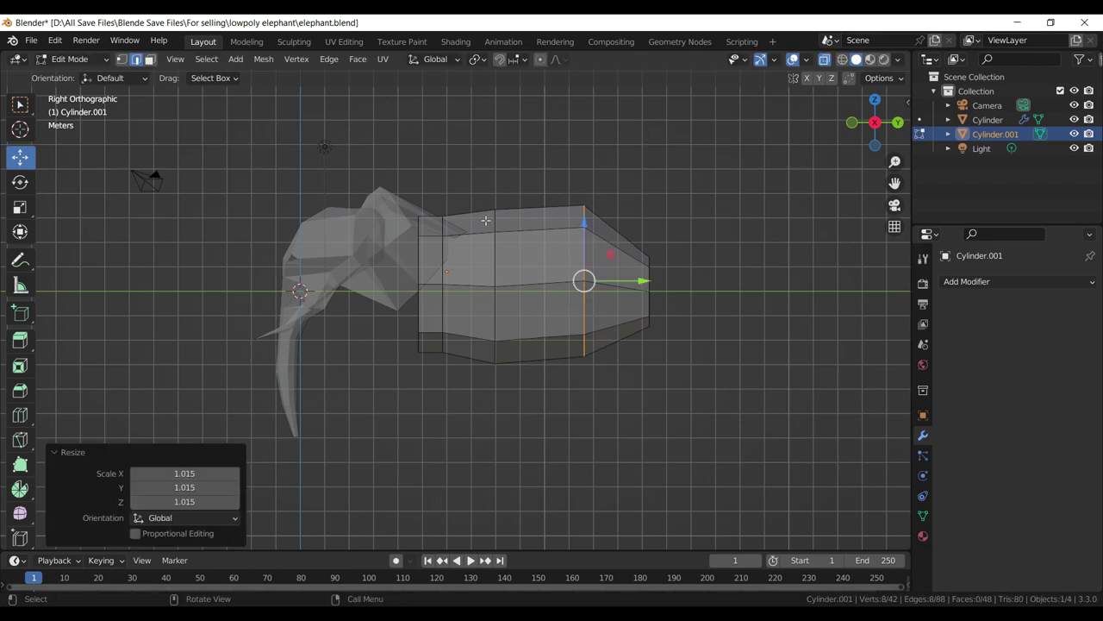
- Fine-tune the middle loop: lower, shrink slightly, raise, and shift it toward the head
{"action": "left_click_drag", "start_coordinate": [541, 181], "coordinate": [470, 418]}
{"action": "left_click_drag", "start_coordinate": [495, 234], "coordinate": [494, 240]}
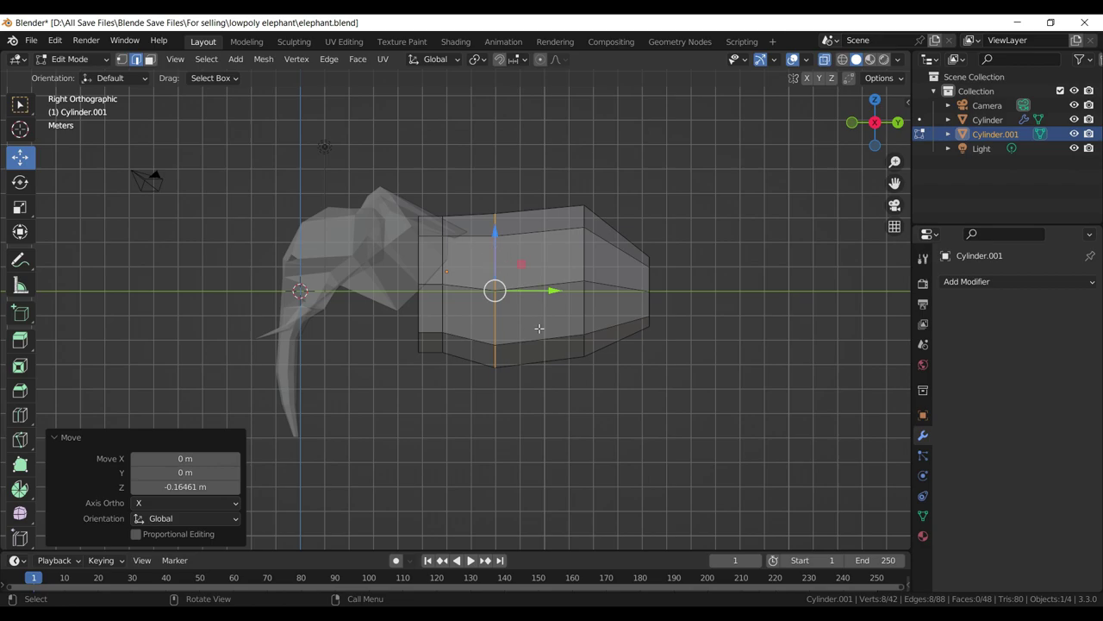
{"action": "key", "text": "s"}
{"action": "left_click", "coordinate": [549, 366]}
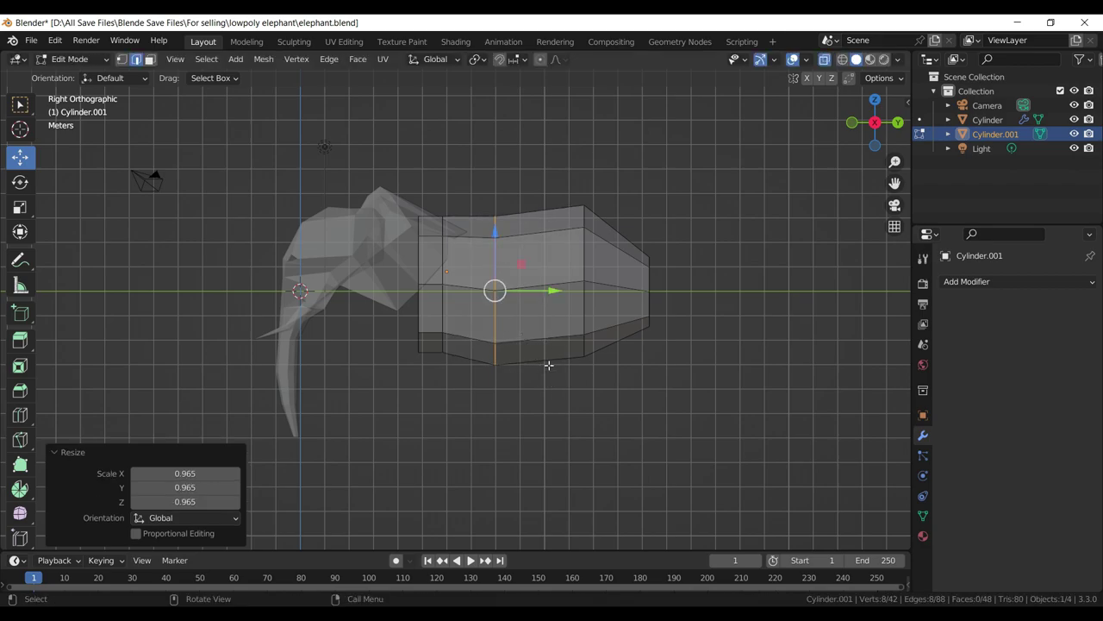
{"action": "left_click_drag", "start_coordinate": [491, 247], "coordinate": [496, 242]}
{"action": "left_click_drag", "start_coordinate": [561, 287], "coordinate": [544, 290]}
- Reposition the front loop, then shrink the next loop to 0.989 and nudge it up
{"action": "left_click_drag", "start_coordinate": [423, 207], "coordinate": [465, 380]}
{"action": "key", "text": "g"}
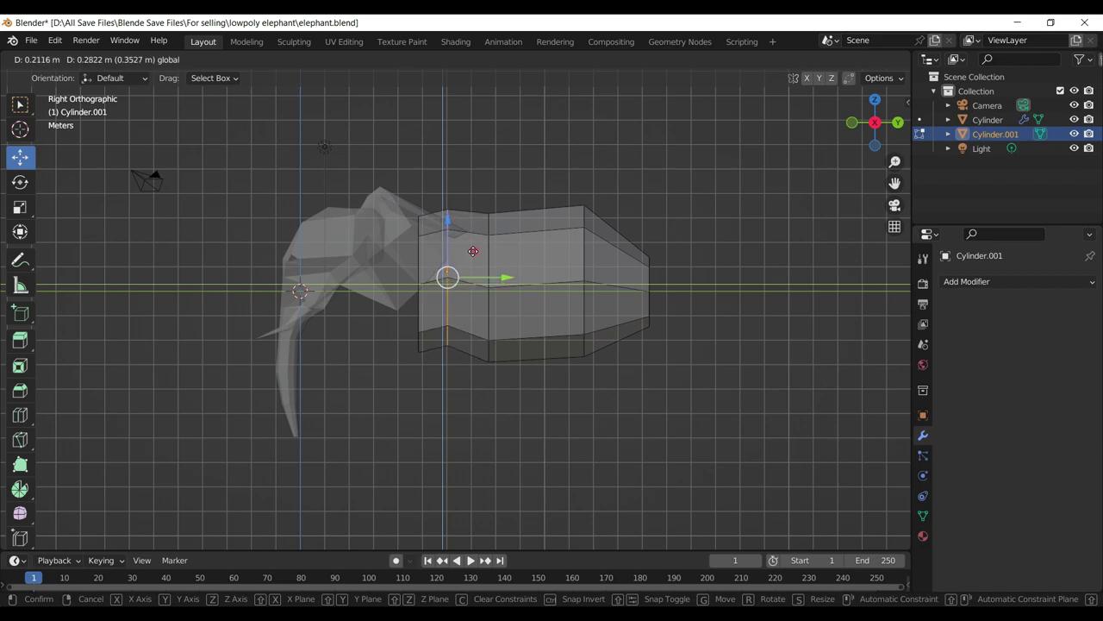
{"action": "left_click", "coordinate": [473, 251]}
{"action": "left_click_drag", "start_coordinate": [528, 376], "coordinate": [474, 191]}
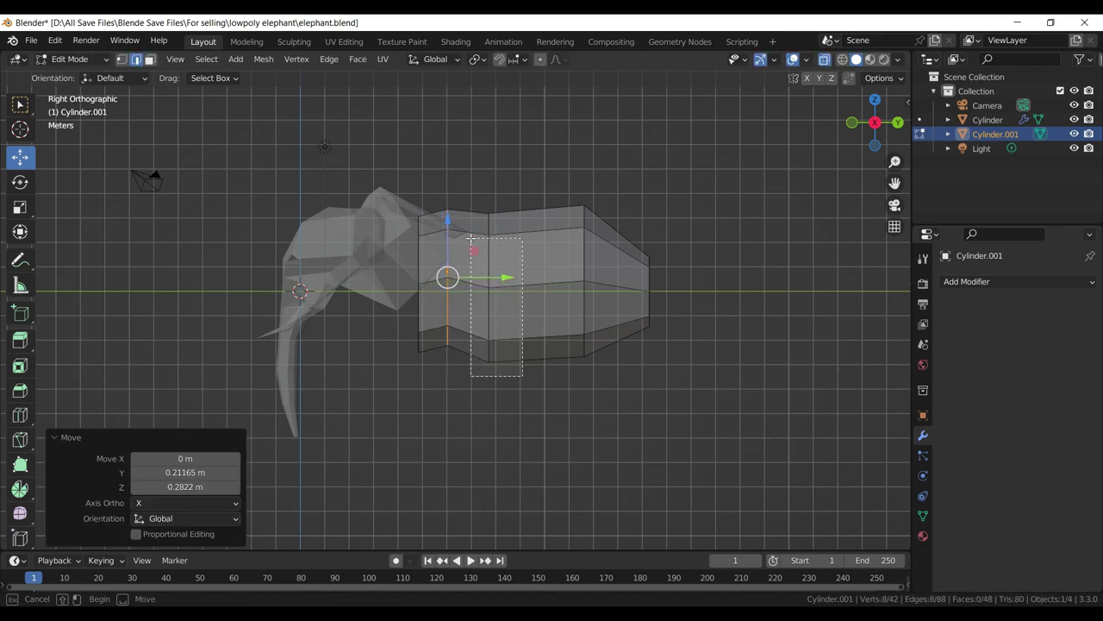
{"action": "key", "text": "s"}
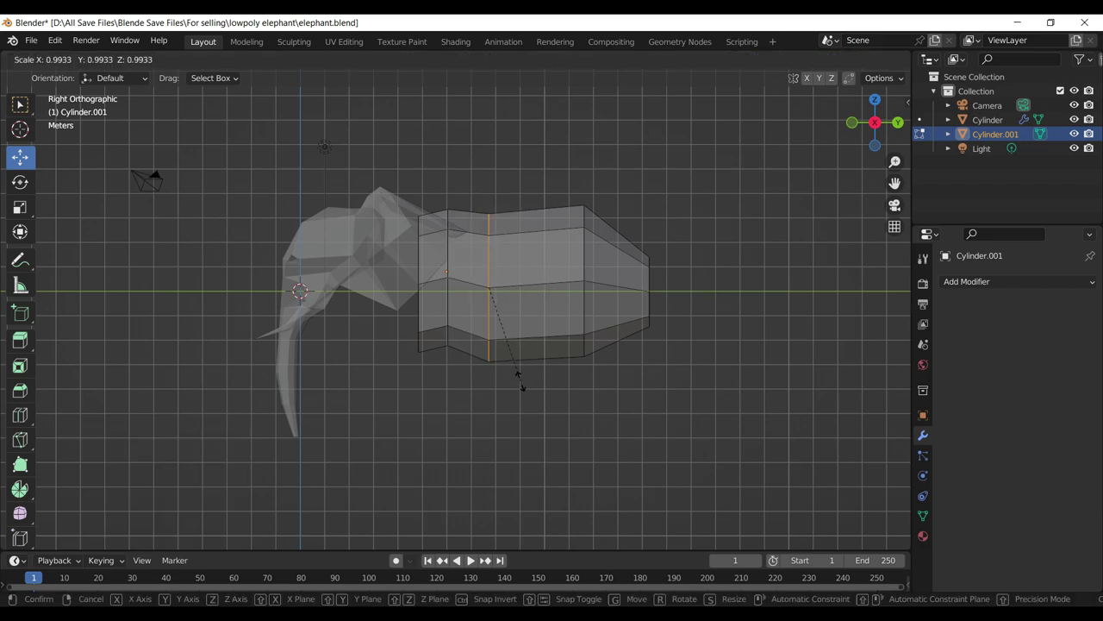
{"action": "left_click", "coordinate": [515, 374]}
{"action": "left_click_drag", "start_coordinate": [489, 238], "coordinate": [545, 286]}
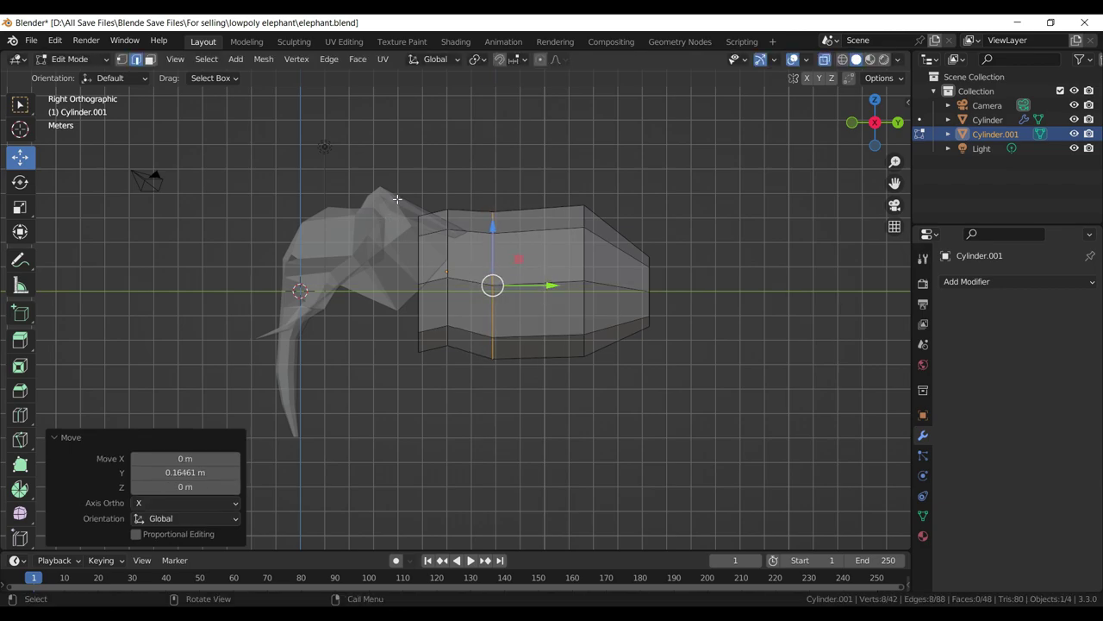
- Extend the front edge loop toward the head, raise it, and narrow it into a neck
{"action": "left_click_drag", "start_coordinate": [397, 199], "coordinate": [451, 344]}
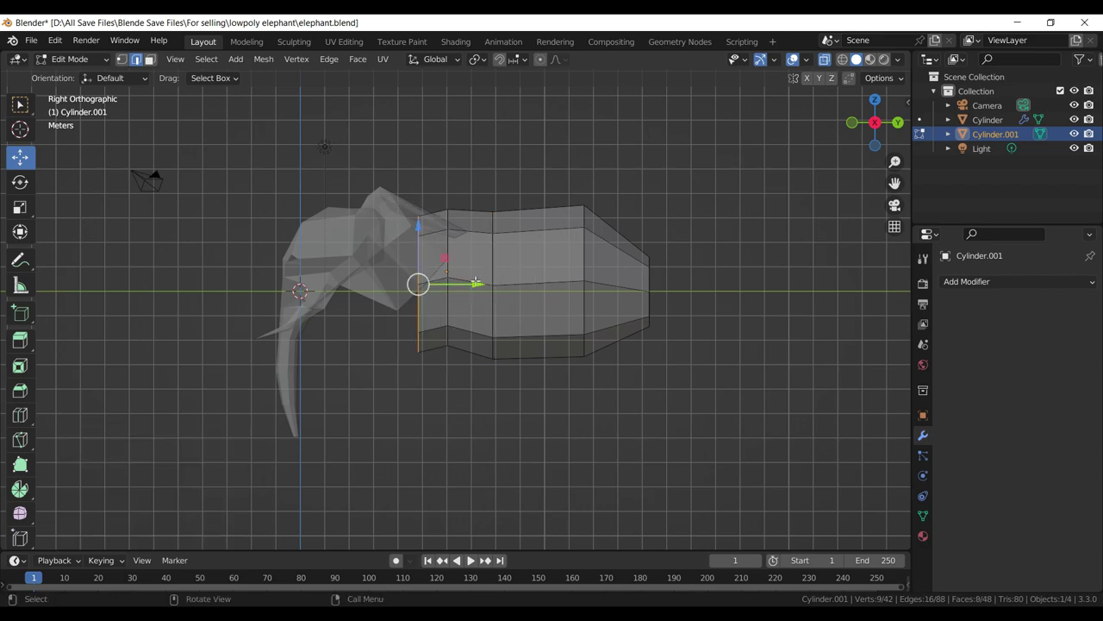
{"action": "left_click_drag", "start_coordinate": [479, 282], "coordinate": [437, 282]}
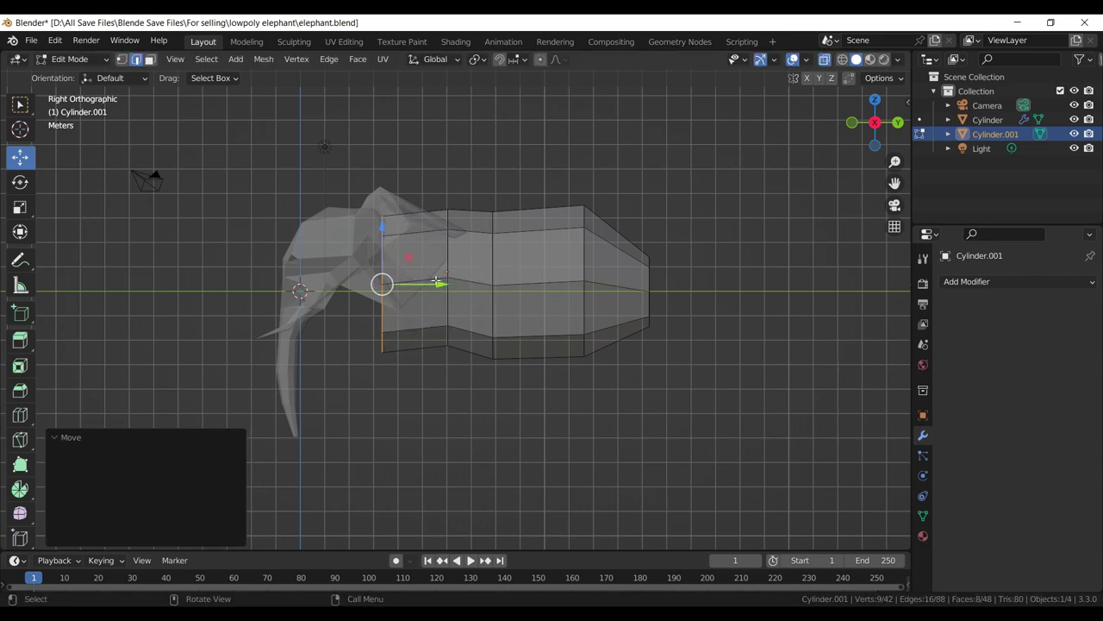
{"action": "left_click_drag", "start_coordinate": [382, 232], "coordinate": [382, 217]}
{"action": "key", "text": "s"}
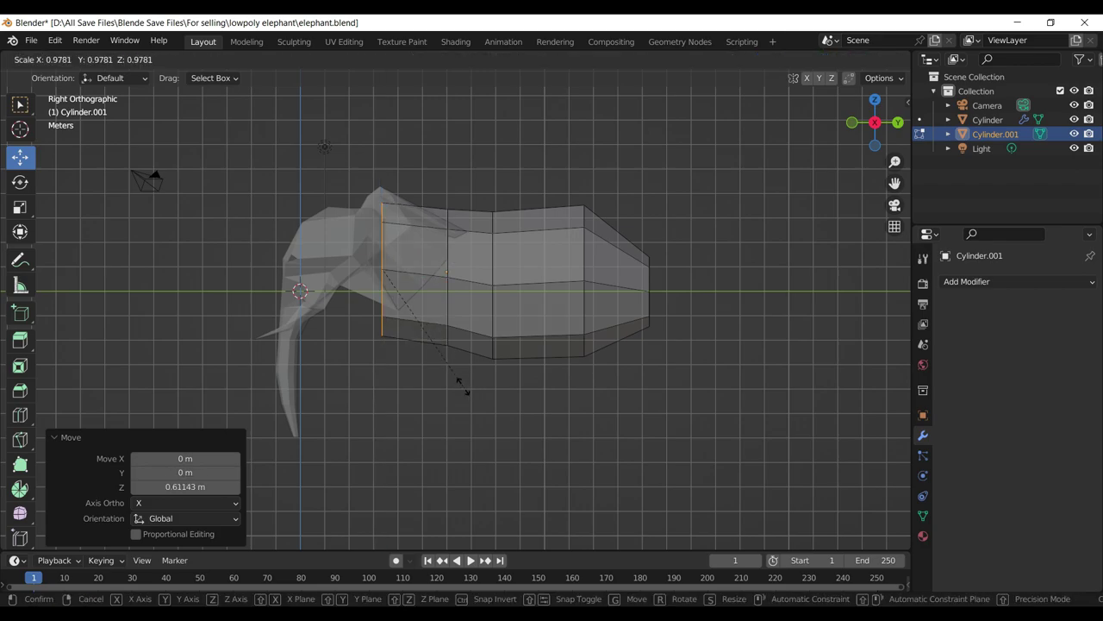
{"action": "left_click", "coordinate": [456, 379]}
{"action": "left_click_drag", "start_coordinate": [436, 273], "coordinate": [446, 272]}
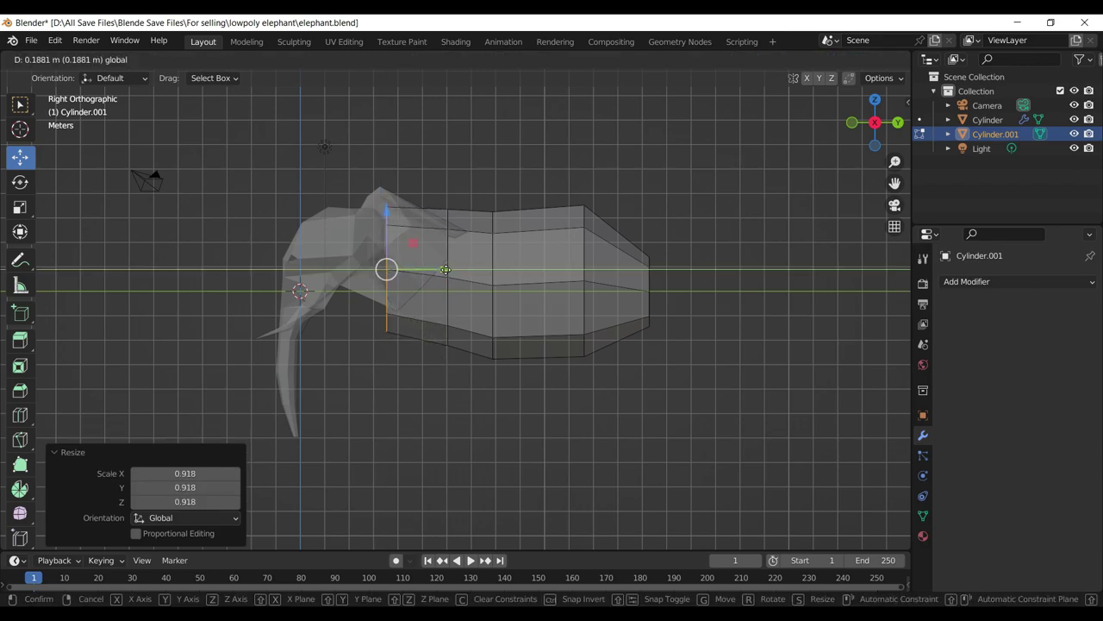
{"action": "left_click_drag", "start_coordinate": [393, 234], "coordinate": [417, 249]}
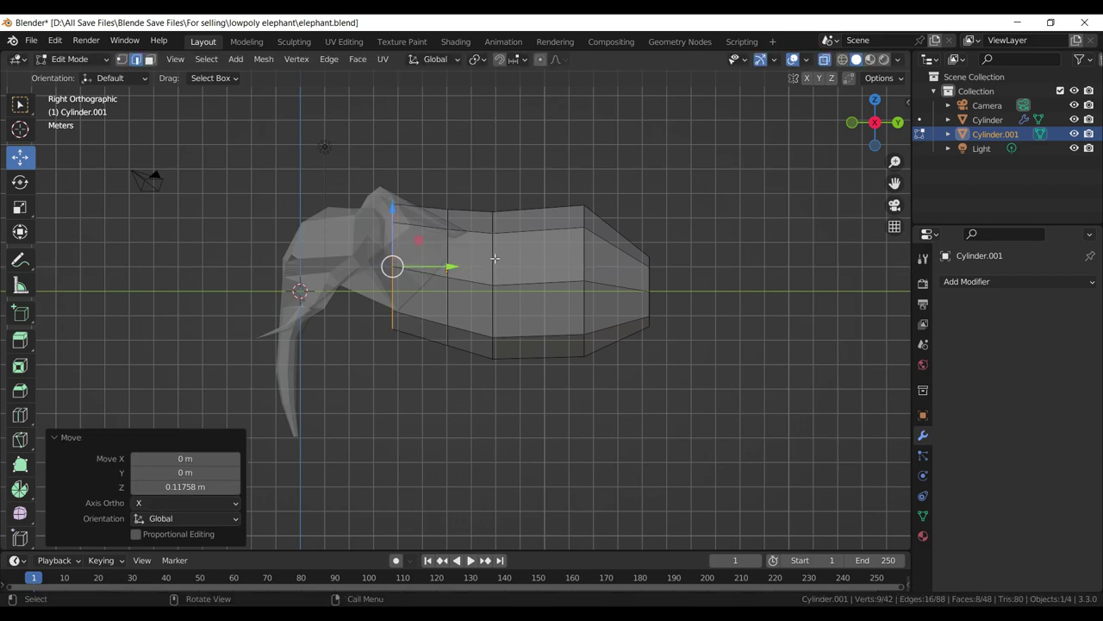
- Enlarge the second loop from the front slightly and adjust its position and height
{"action": "left_click_drag", "start_coordinate": [467, 186], "coordinate": [433, 388]}
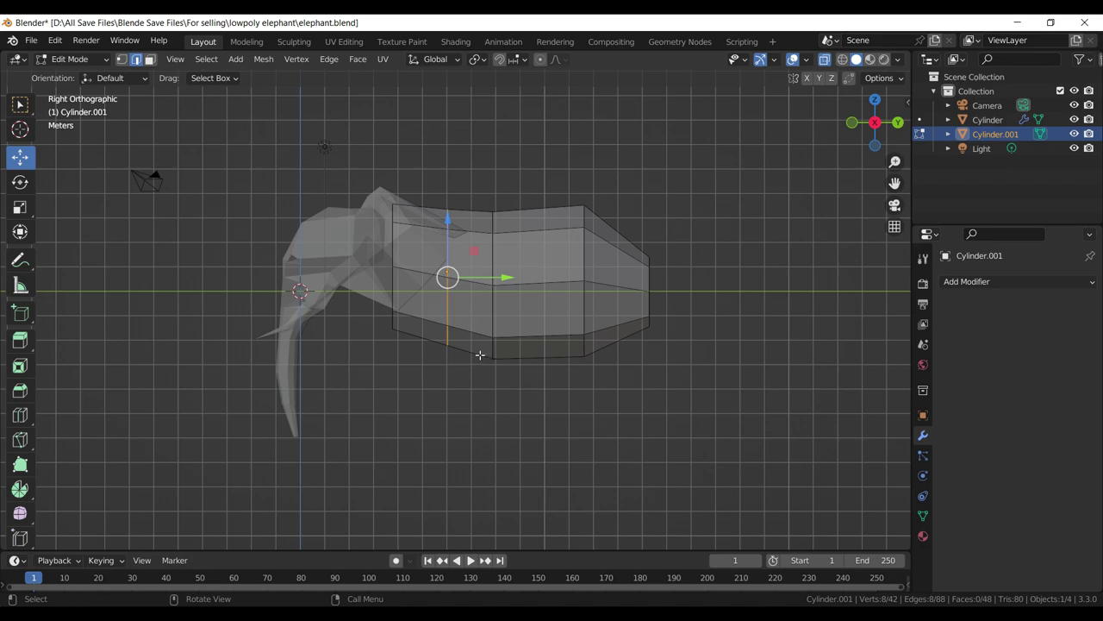
{"action": "key", "text": "s"}
{"action": "left_click", "coordinate": [481, 357]}
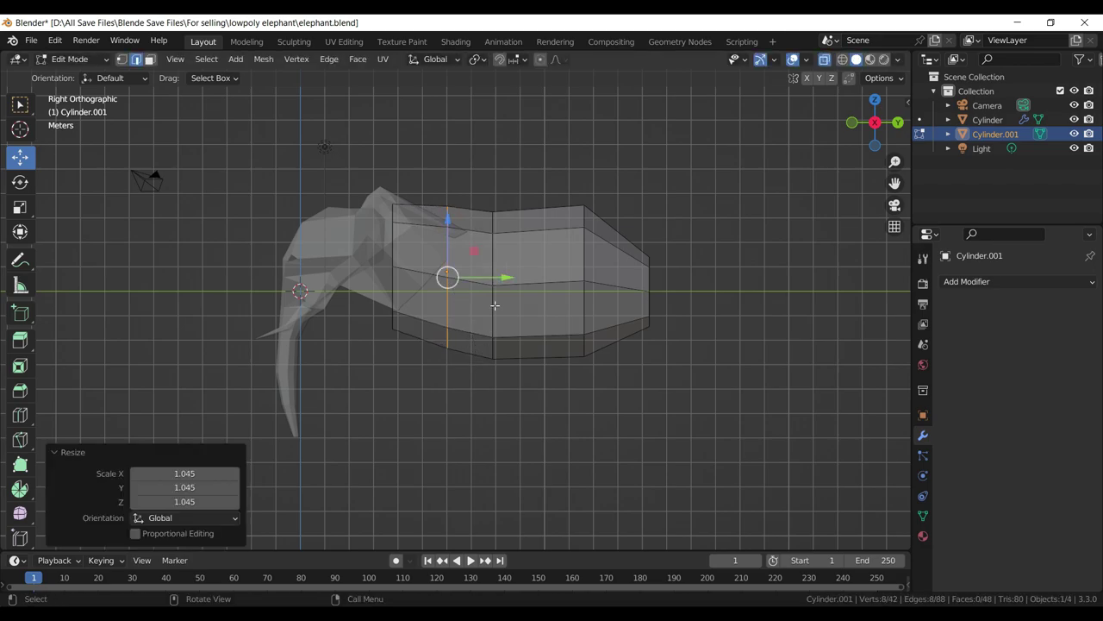
{"action": "left_click_drag", "start_coordinate": [504, 279], "coordinate": [502, 278]}
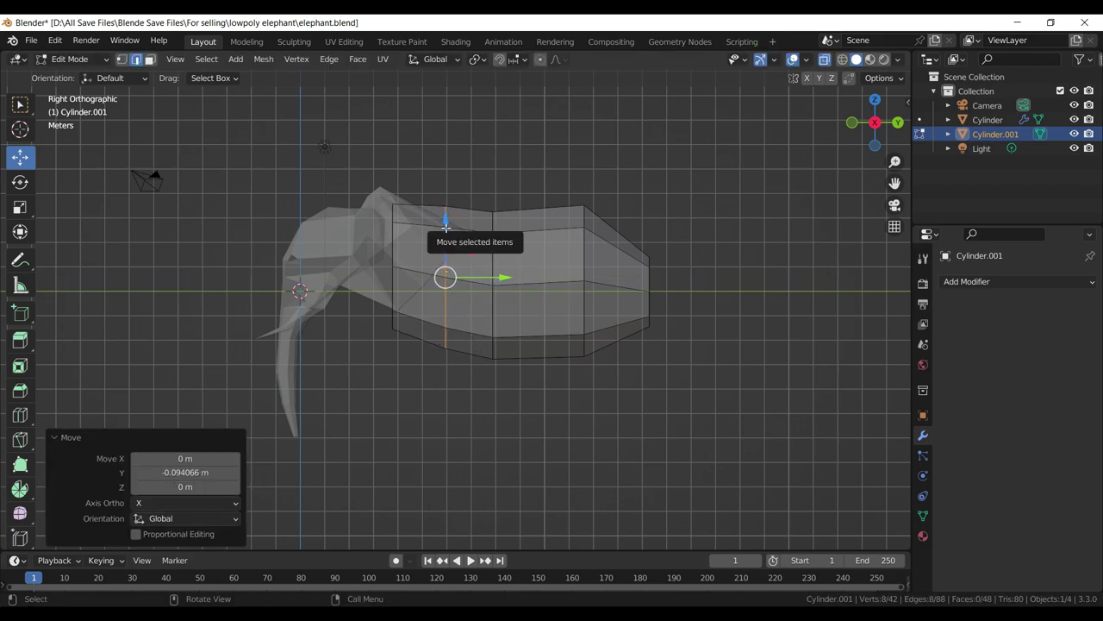
{"action": "left_click_drag", "start_coordinate": [448, 226], "coordinate": [447, 222]}
{"action": "left_click_drag", "start_coordinate": [505, 277], "coordinate": [513, 280]}
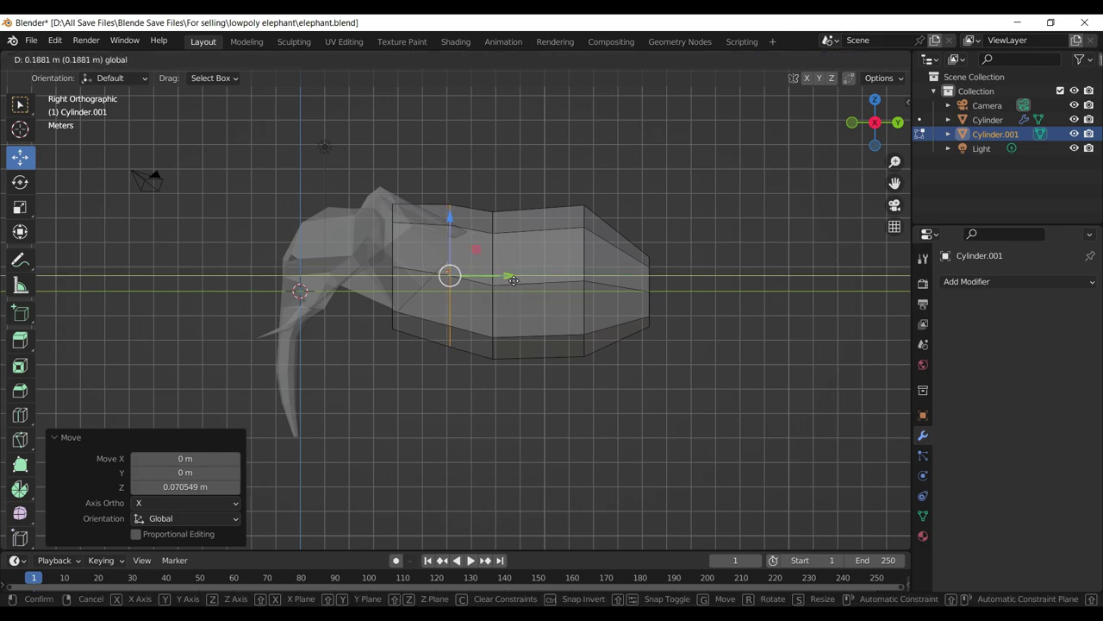
- Move the lower front edge by Y -0.023516 m and Z 0.61143 m toward the head
{"action": "left_click", "coordinate": [393, 316]}
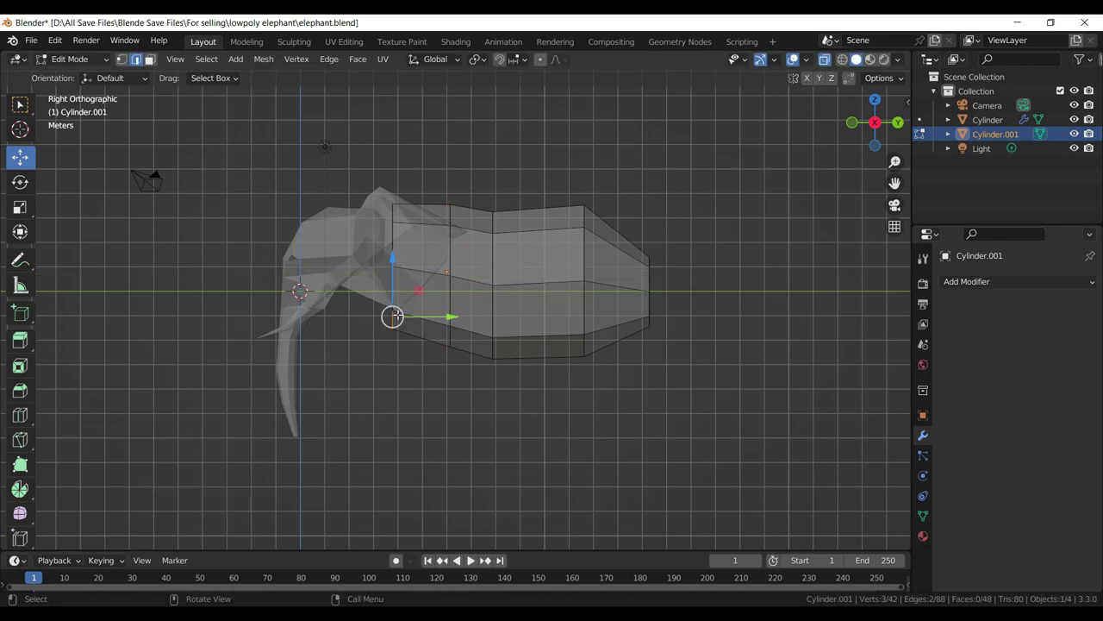
{"action": "key", "text": "g"}
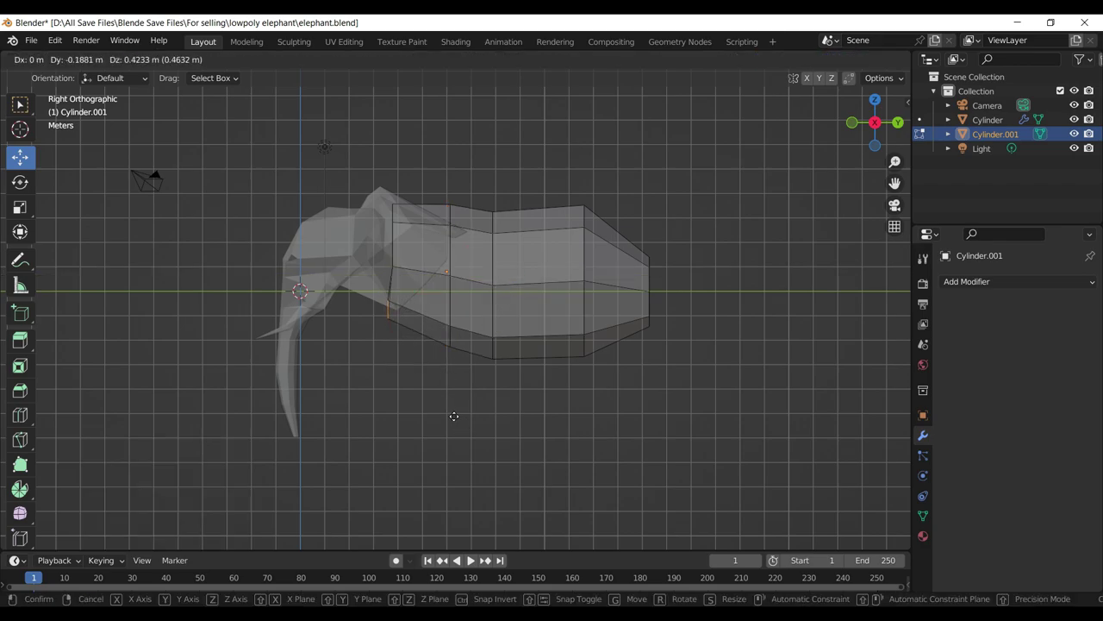
{"action": "left_click", "coordinate": [457, 411]}
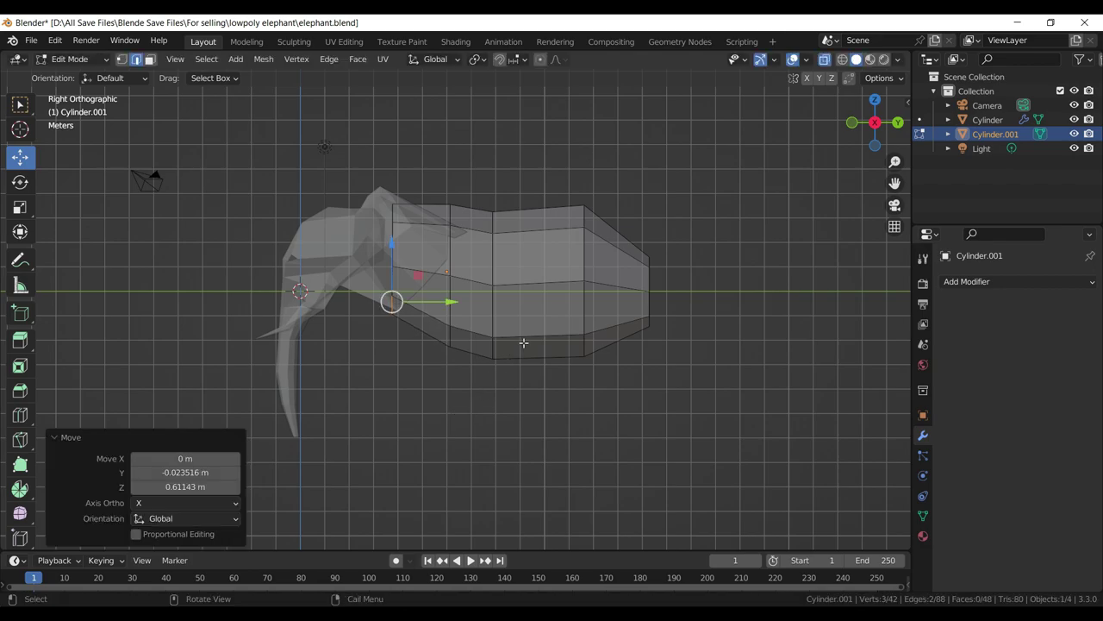
- Push the rear tip vertex back, pull the rear section forward to shorten the body, and save
{"action": "left_click", "coordinate": [122, 59]}
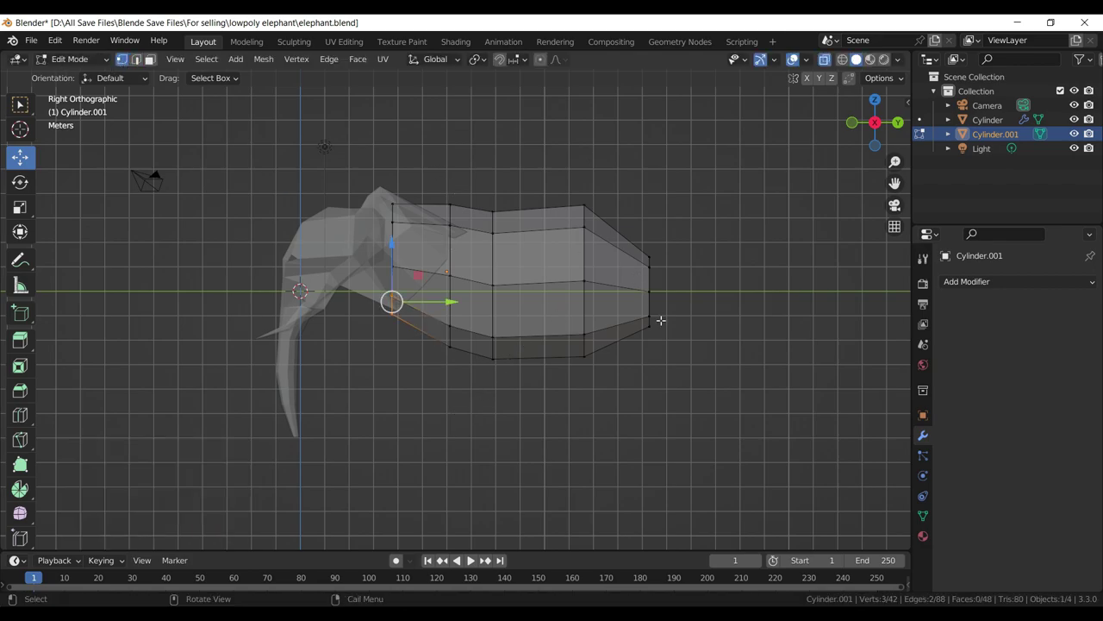
{"action": "left_click_drag", "start_coordinate": [660, 320], "coordinate": [663, 302]}
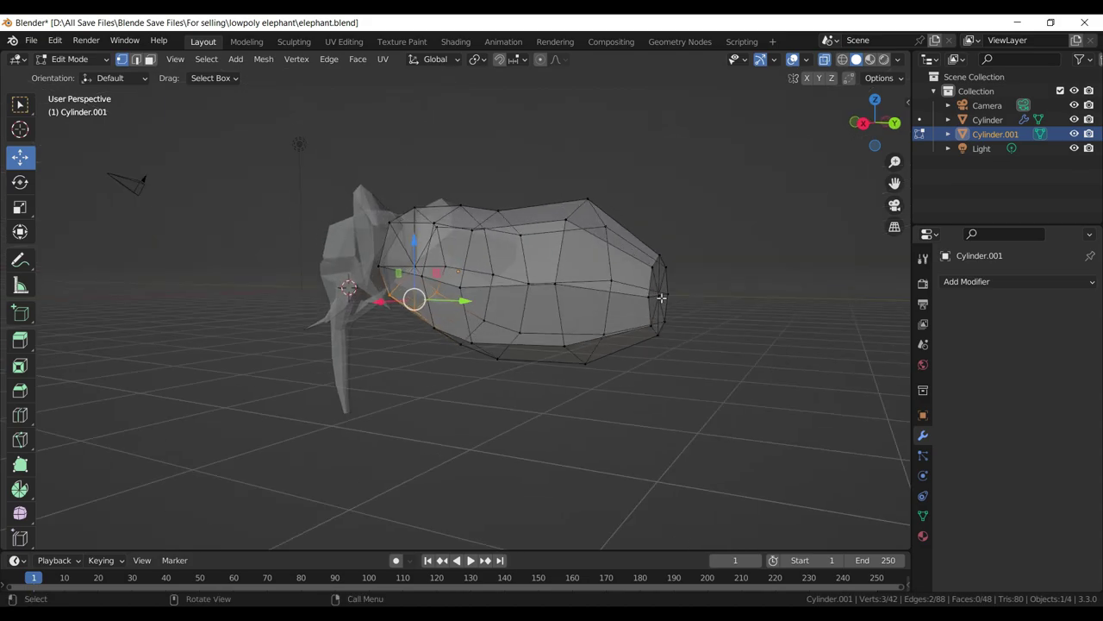
{"action": "left_click", "coordinate": [659, 295]}
{"action": "key", "text": "KP_3"}
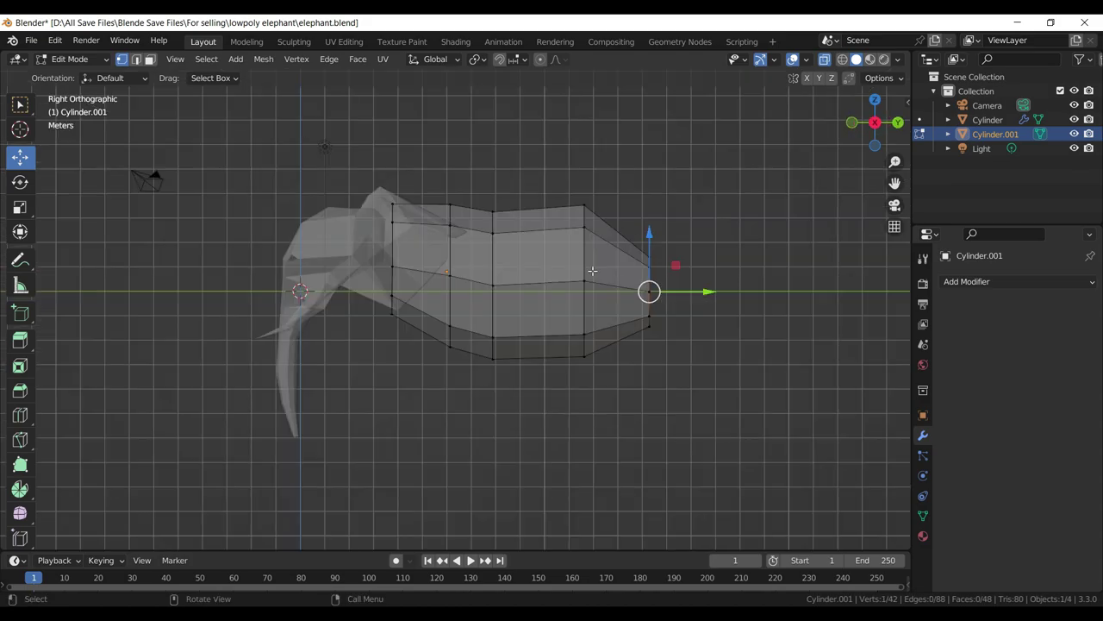
{"action": "left_click_drag", "start_coordinate": [705, 291], "coordinate": [718, 291]}
{"action": "left_click_drag", "start_coordinate": [778, 134], "coordinate": [535, 442]}
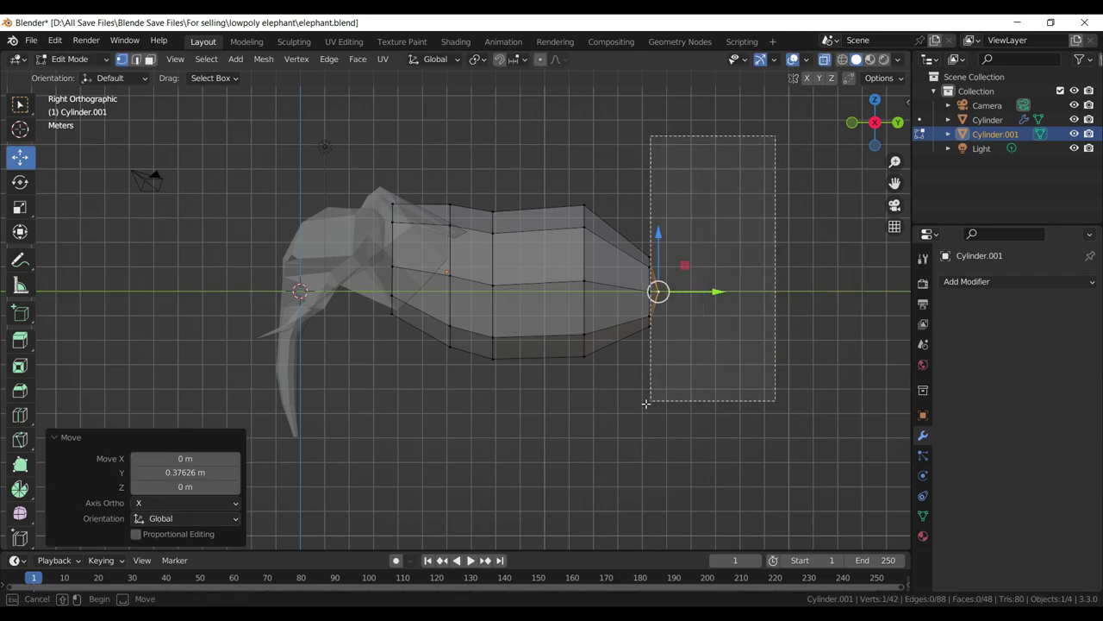
{"action": "left_click_drag", "start_coordinate": [688, 301], "coordinate": [662, 301]}
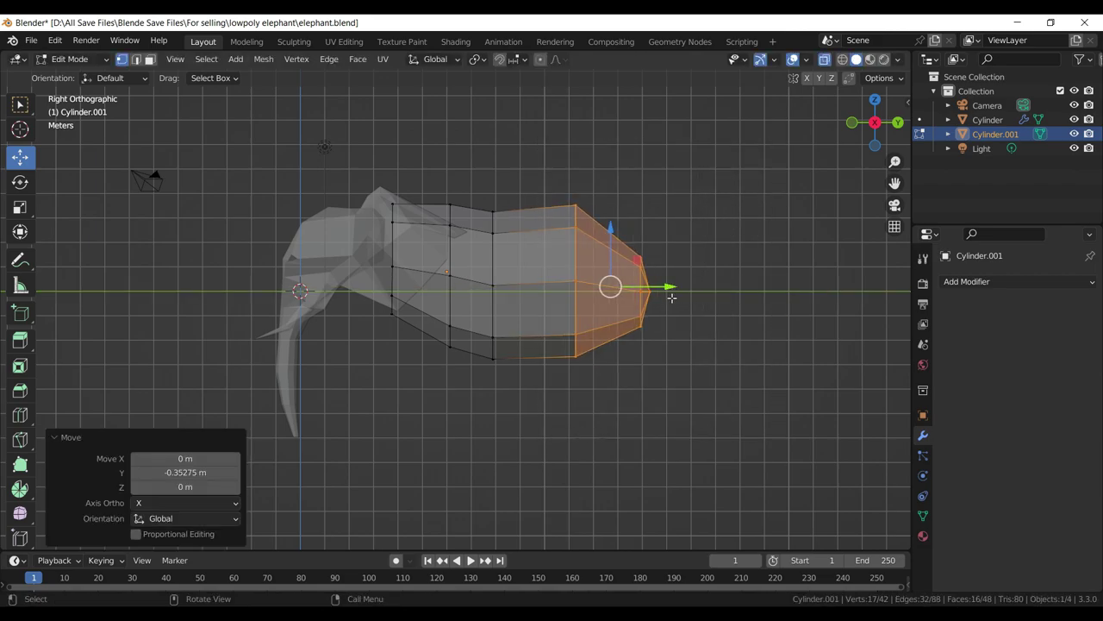
{"action": "scroll", "scroll_direction": "down", "scroll_amount": 3}
{"action": "key", "text": "ctrl+s"}
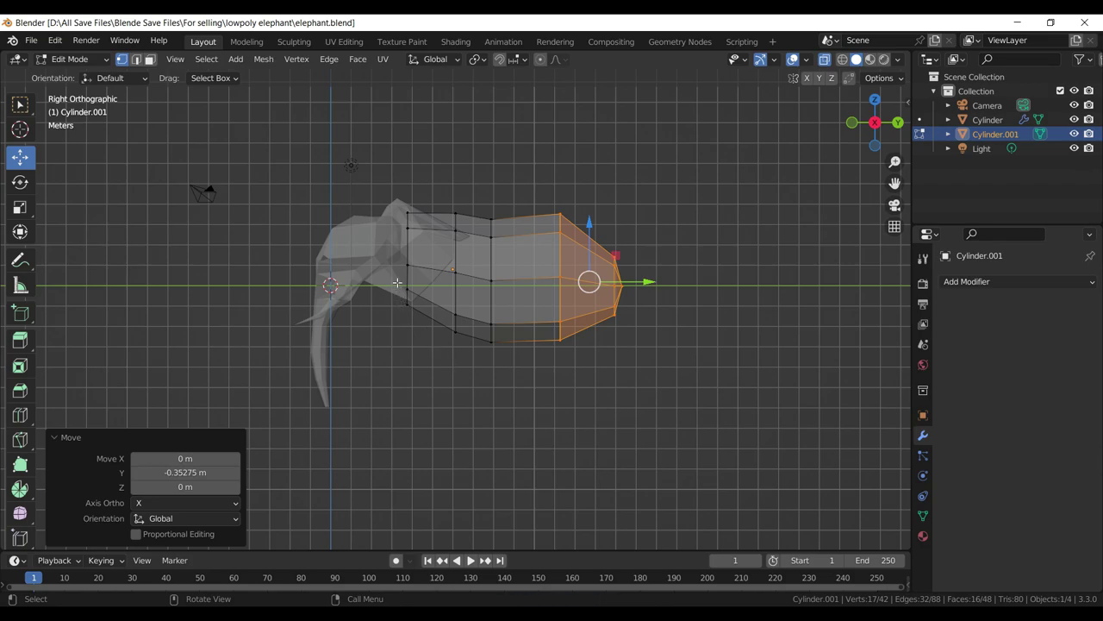
- Lower the body's lower front edge vertically
{"action": "left_click", "coordinate": [420, 324]}
{"action": "key", "text": "g"}
{"action": "key", "text": "z"}
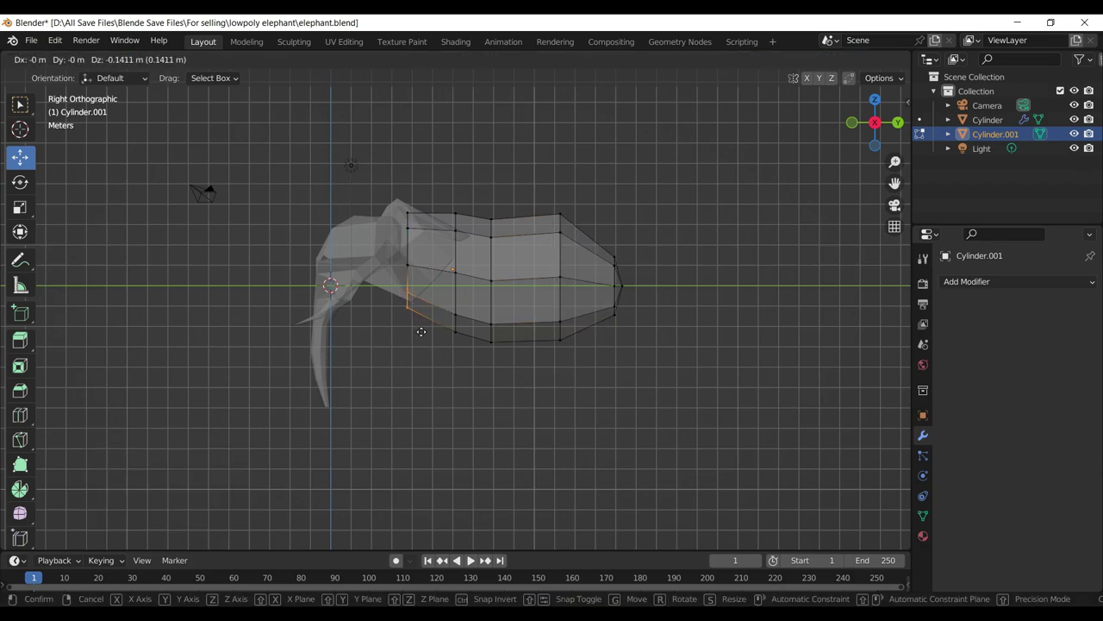
{"action": "left_click", "coordinate": [421, 332]}
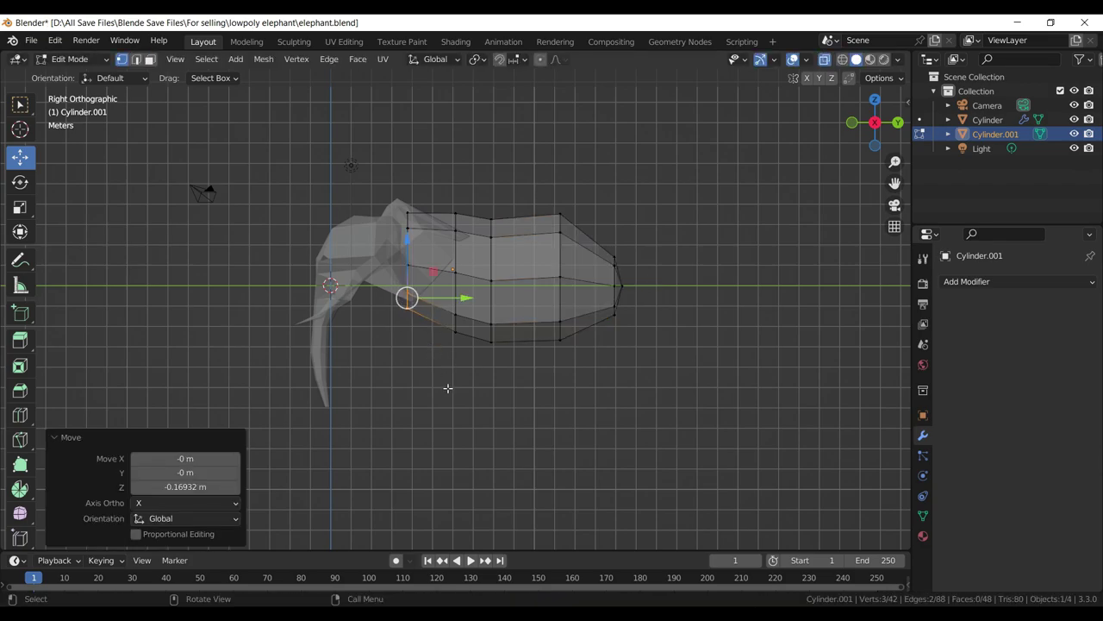
- Shrink the whole body mesh slightly and raise it straight up along Z
{"action": "key", "text": "l"}
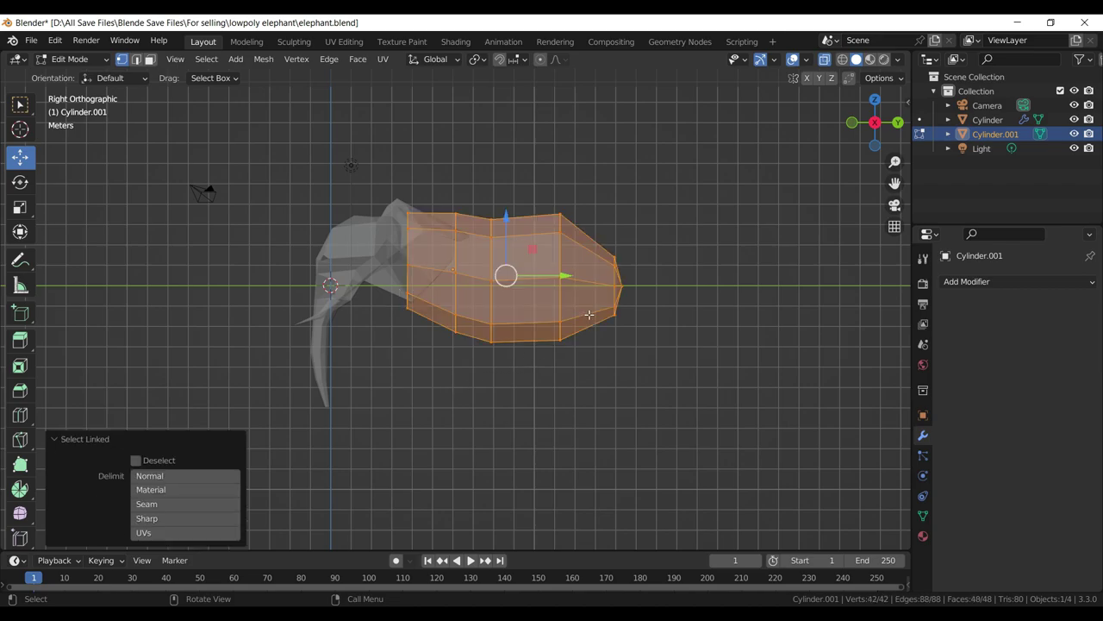
{"action": "key", "text": "s"}
{"action": "left_click", "coordinate": [589, 325]}
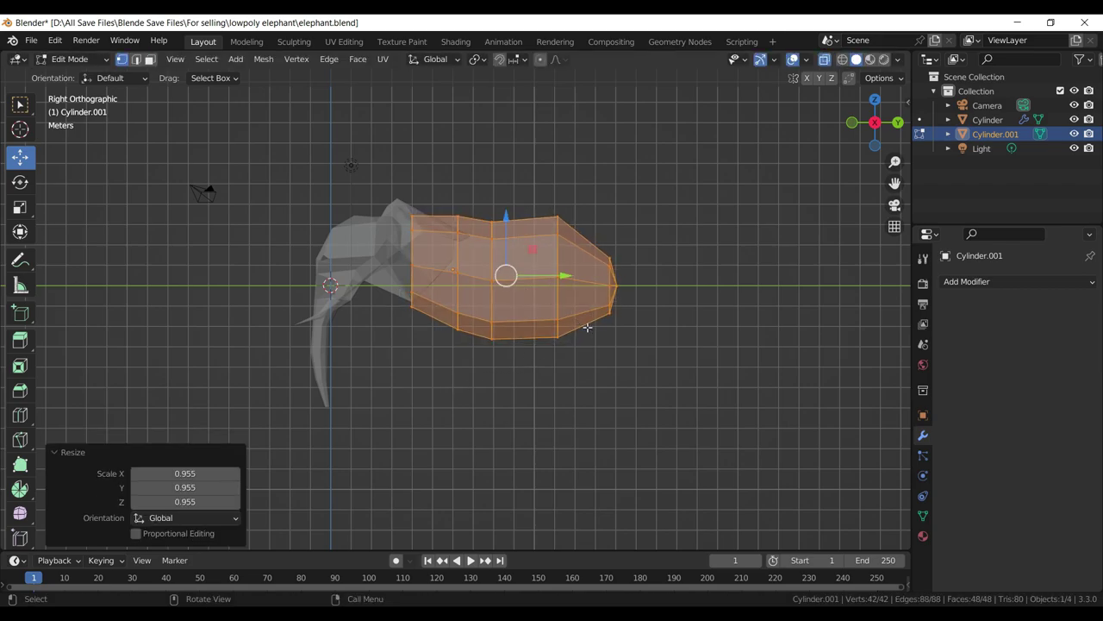
{"action": "key", "text": "g"}
{"action": "key", "text": "z"}
{"action": "left_click", "coordinate": [506, 211]}
- Pull one front vertex of the body against the head in the side view
{"action": "left_click_drag", "start_coordinate": [506, 211], "coordinate": [404, 262]}
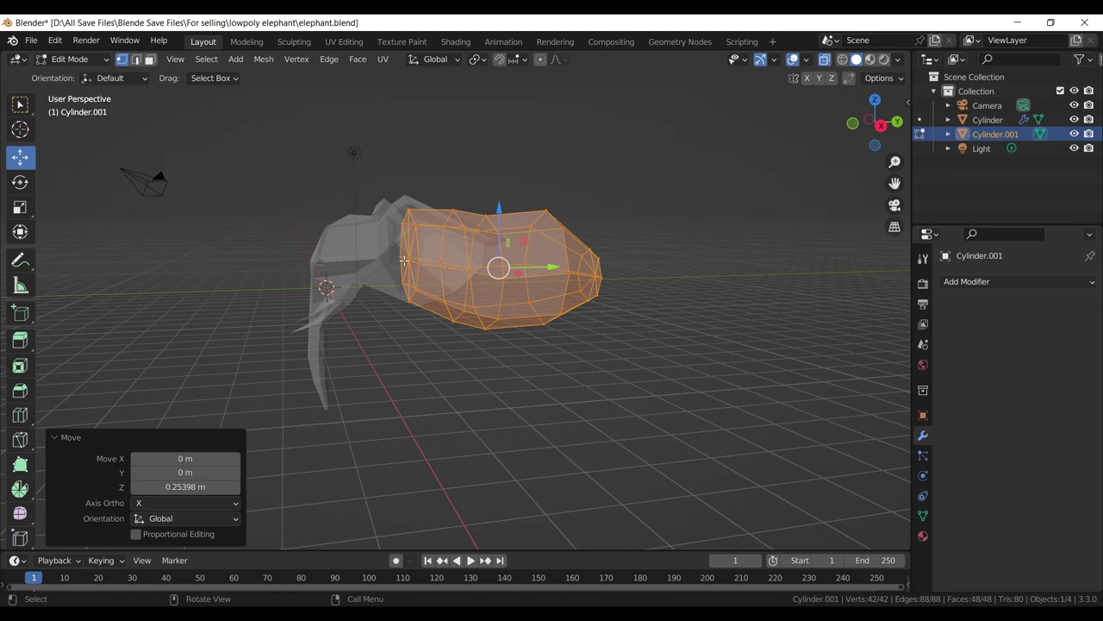
{"action": "left_click", "coordinate": [403, 262]}
{"action": "key", "text": "KP_3"}
{"action": "key", "text": "g"}
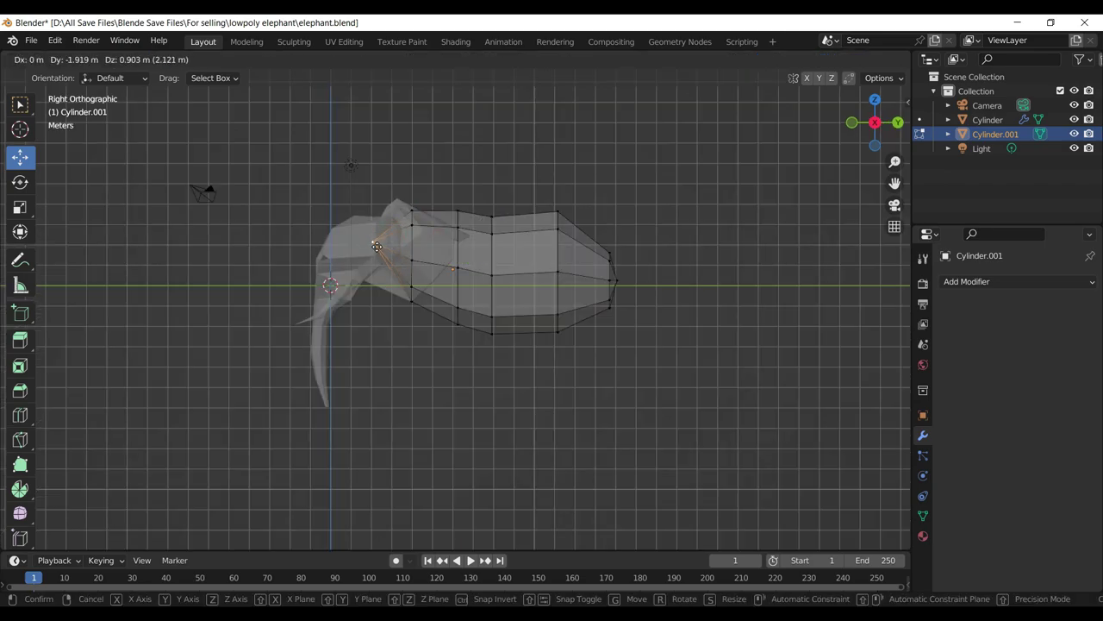
{"action": "left_click", "coordinate": [380, 240]}
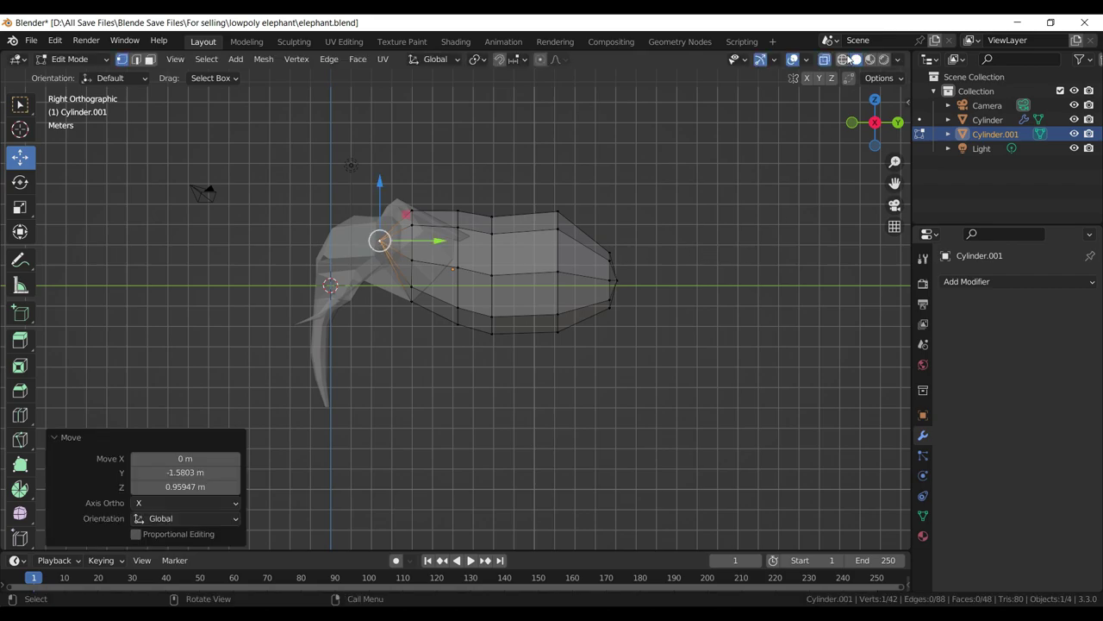
- Dissolve two edges on the body's front cap
{"action": "left_click", "coordinate": [844, 61]}
{"action": "left_click", "coordinate": [854, 59]}
{"action": "left_click", "coordinate": [825, 59]}
{"action": "left_click_drag", "start_coordinate": [658, 249], "coordinate": [502, 254]}
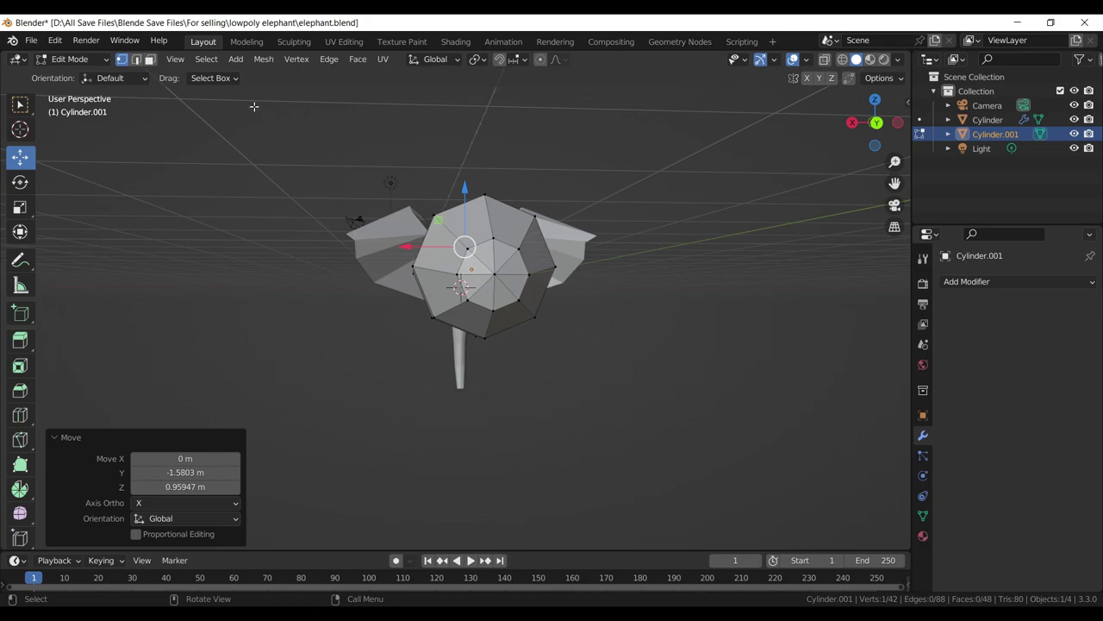
{"action": "left_click", "coordinate": [137, 60]}
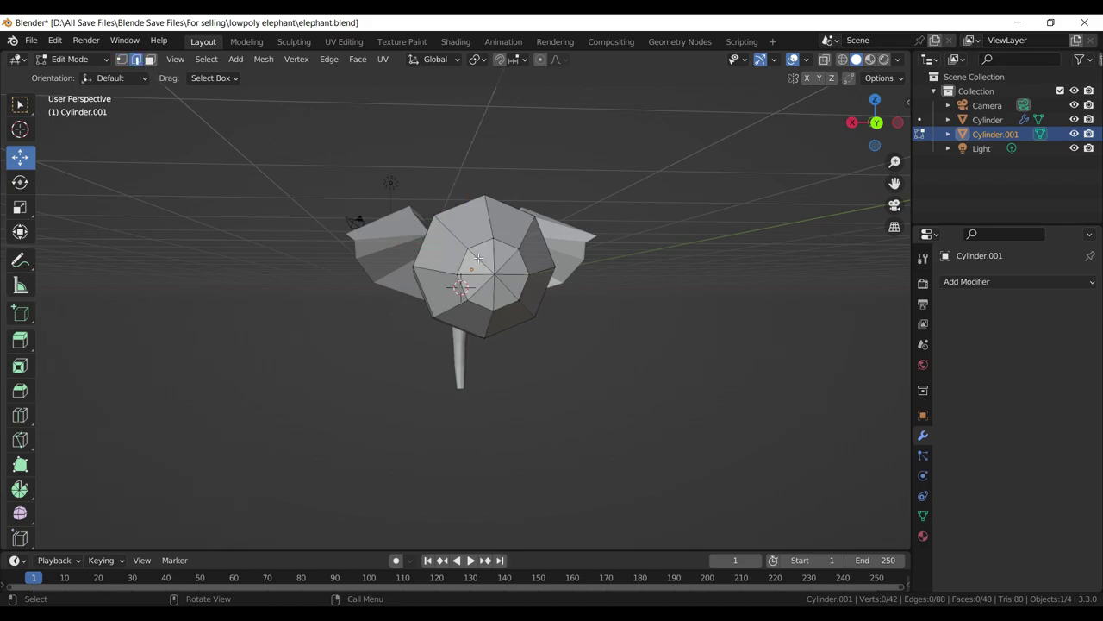
{"action": "left_click", "coordinate": [477, 258]}
{"action": "left_click", "coordinate": [481, 280]}
{"action": "key", "text": "x"}
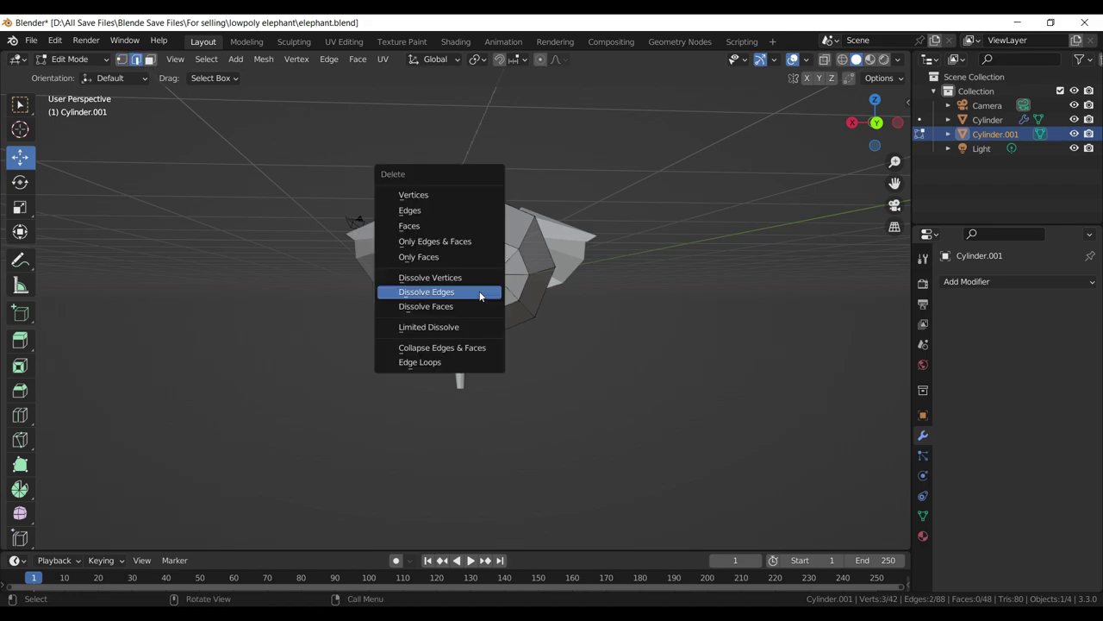
{"action": "left_click", "coordinate": [480, 295]}
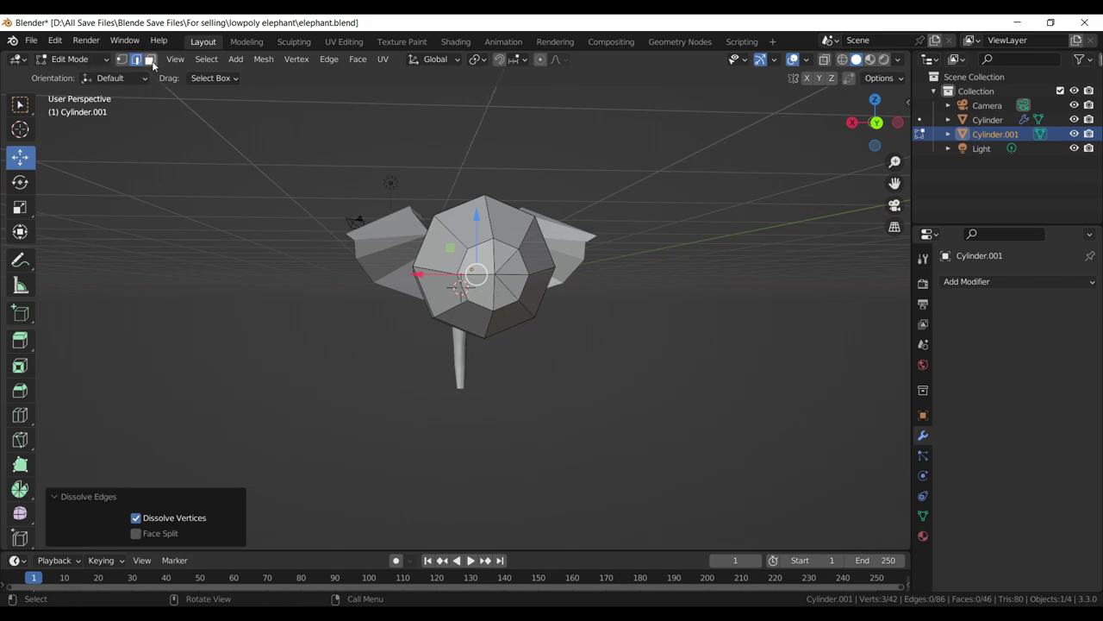
- Delete eight faces at the body's front end
{"action": "left_click", "coordinate": [149, 59]}
{"action": "left_click", "coordinate": [507, 245]}
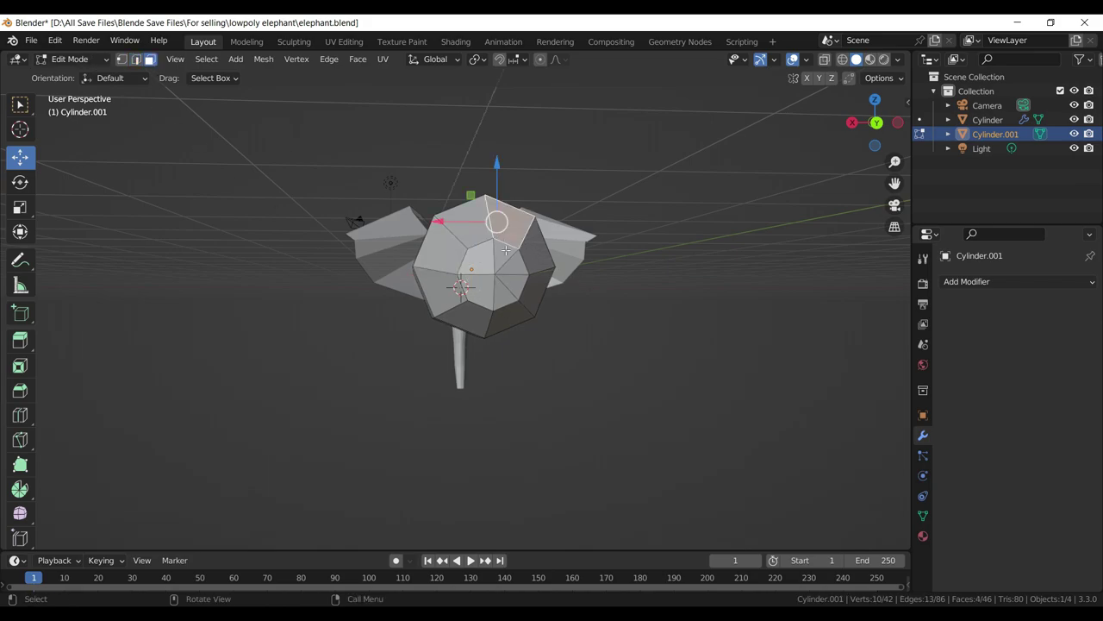
{"action": "left_click", "coordinate": [507, 307]}
{"action": "left_click_drag", "start_coordinate": [513, 300], "coordinate": [501, 240]}
{"action": "key", "text": "x"}
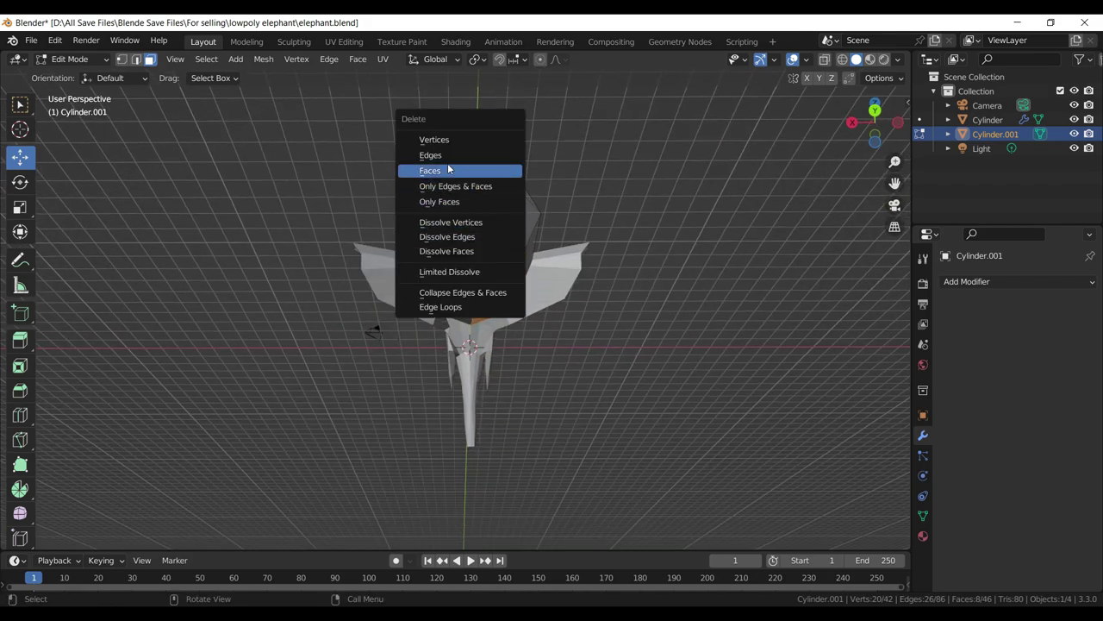
{"action": "left_click", "coordinate": [433, 171]}
- Delete two more front faces, leaving 36 faces, and isolate the body in local view
{"action": "left_click_drag", "start_coordinate": [520, 215], "coordinate": [179, 159]}
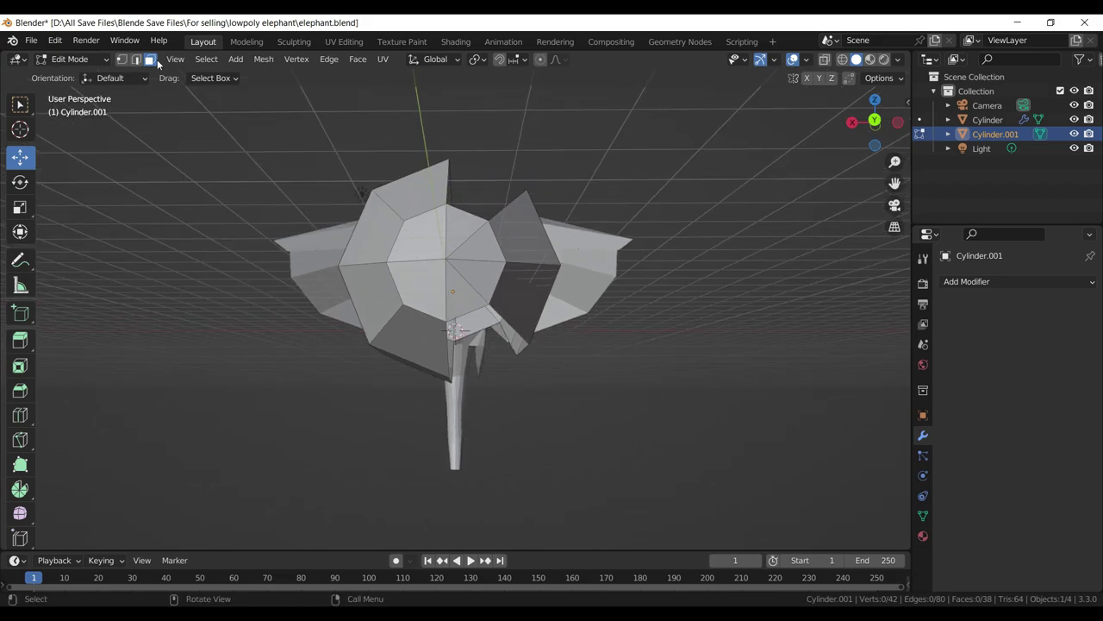
{"action": "left_click", "coordinate": [470, 226]}
{"action": "left_click", "coordinate": [456, 285]}
{"action": "key", "text": "x"}
{"action": "left_click", "coordinate": [456, 284]}
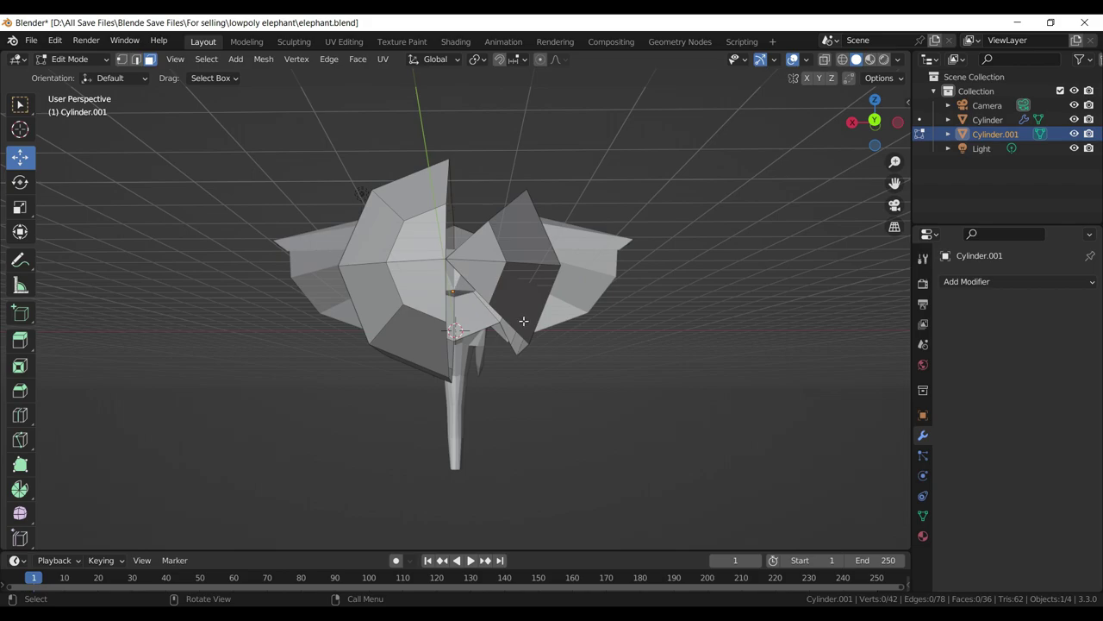
{"action": "key", "text": "KP_Divide"}
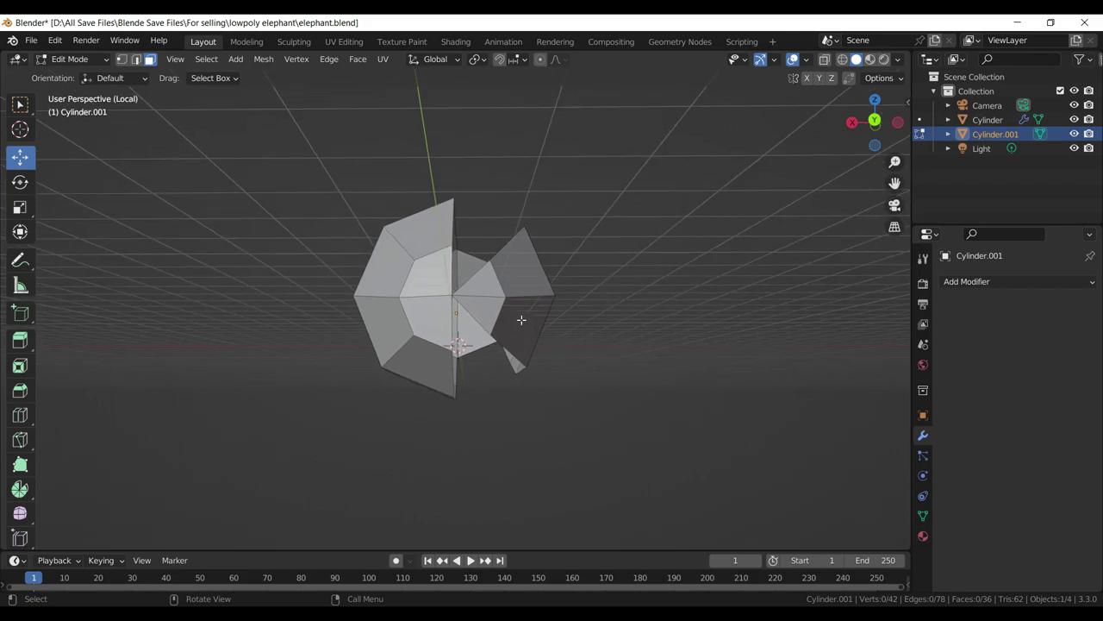
- Delete two more faces from the body's front
{"action": "left_click", "coordinate": [517, 305]}
{"action": "left_click", "coordinate": [501, 309]}
{"action": "key", "text": "x"}
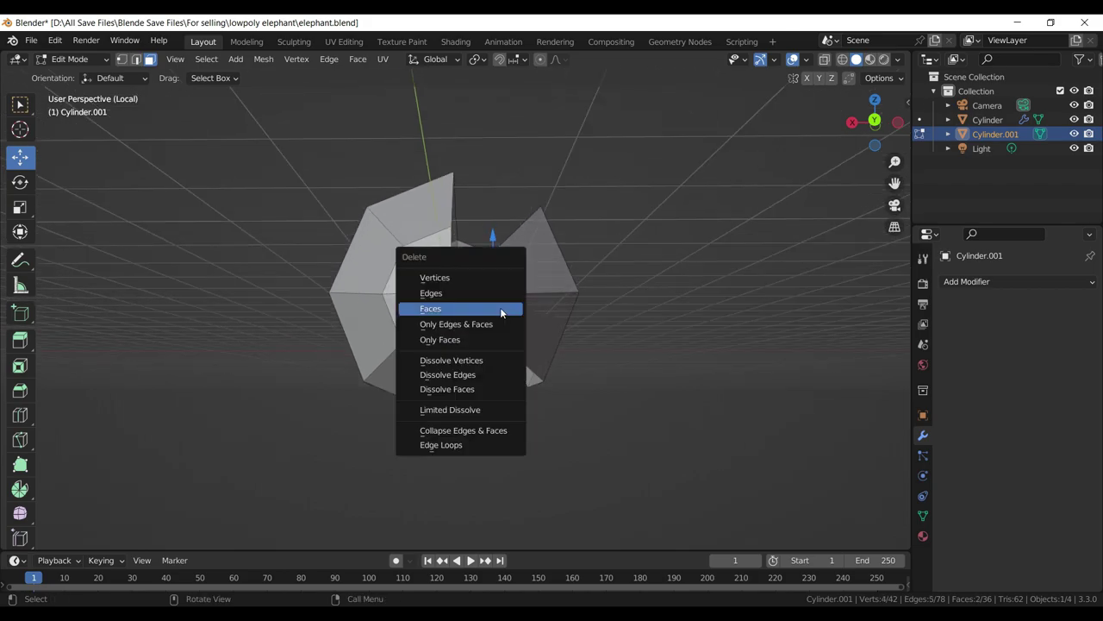
{"action": "left_click", "coordinate": [502, 309]}
- Delete four faces on the left half of the front cap
{"action": "left_click_drag", "start_coordinate": [500, 312], "coordinate": [417, 254]}
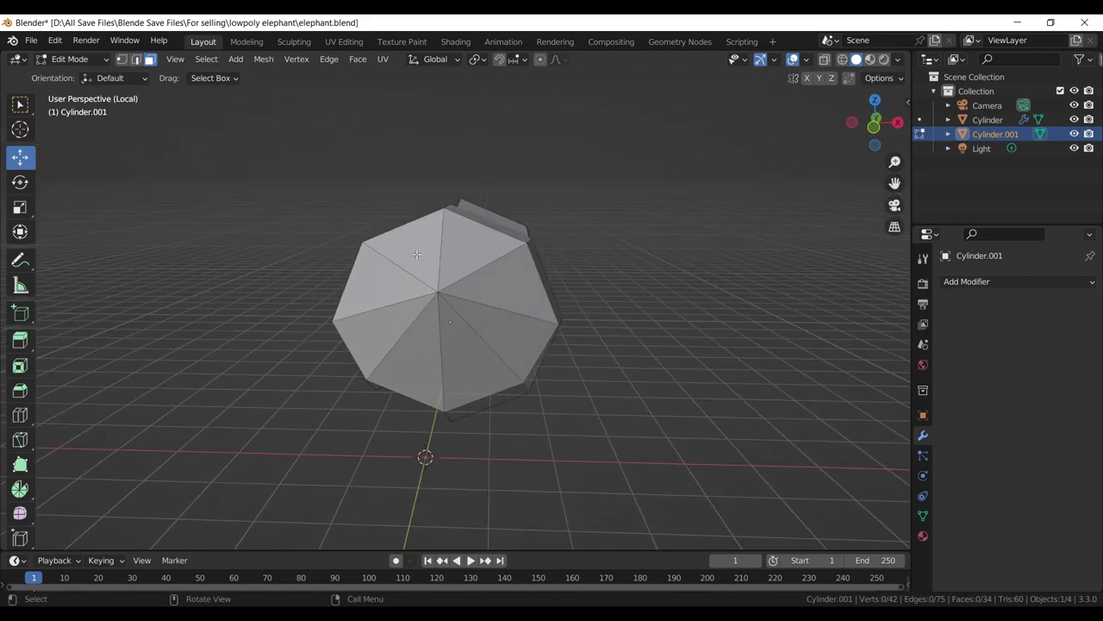
{"action": "left_click", "coordinate": [416, 254]}
{"action": "left_click", "coordinate": [383, 289]}
{"action": "left_click", "coordinate": [382, 321]}
{"action": "left_click", "coordinate": [404, 355]}
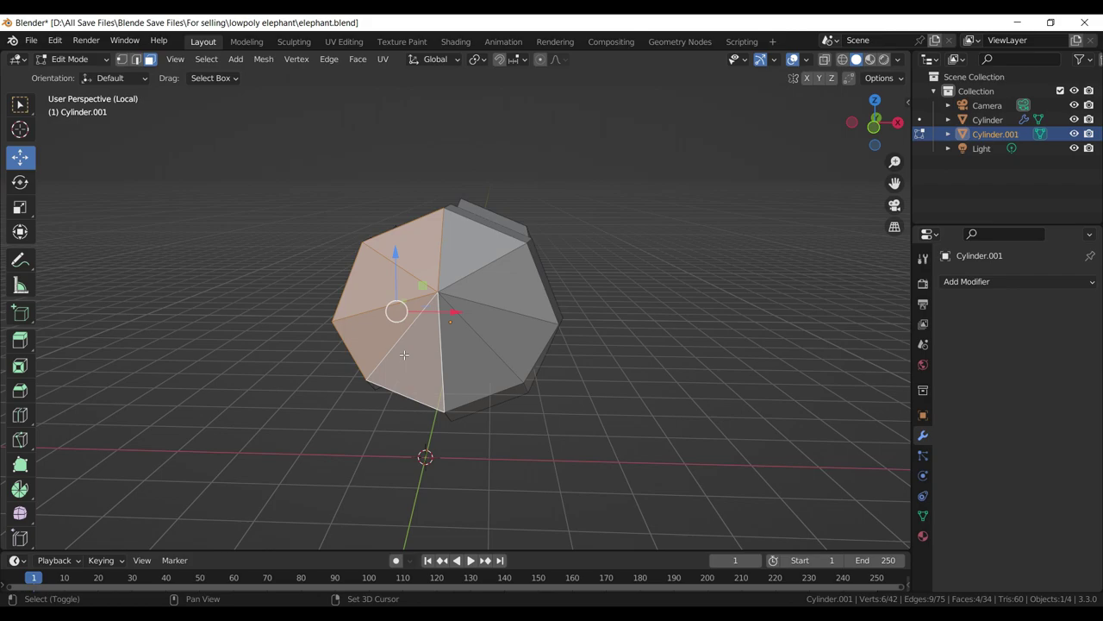
{"action": "key", "text": "x"}
{"action": "left_click", "coordinate": [406, 355]}
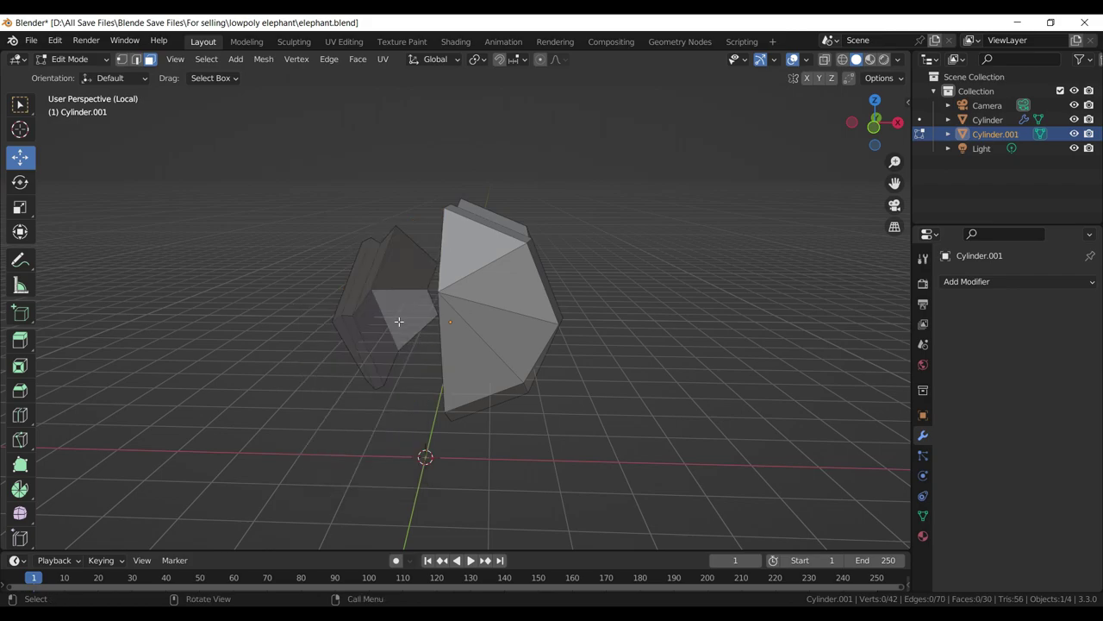
- Delete the loose left-half piece of the body
{"action": "left_click", "coordinate": [380, 300]}
{"action": "key", "text": "ctrl+l"}
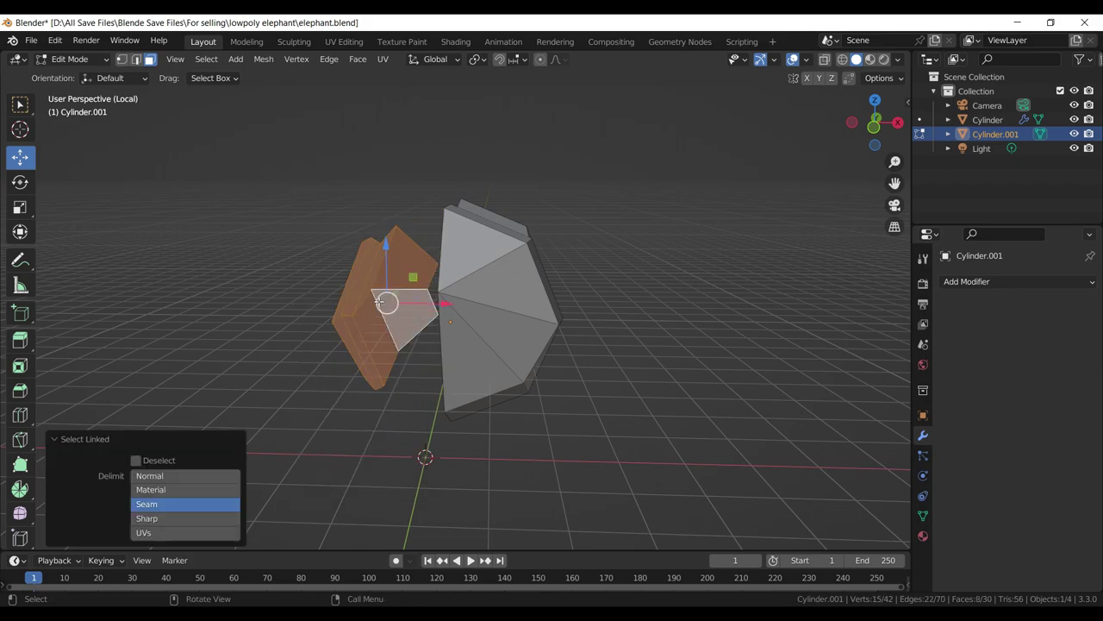
{"action": "key", "text": "x"}
{"action": "left_click", "coordinate": [379, 301]}
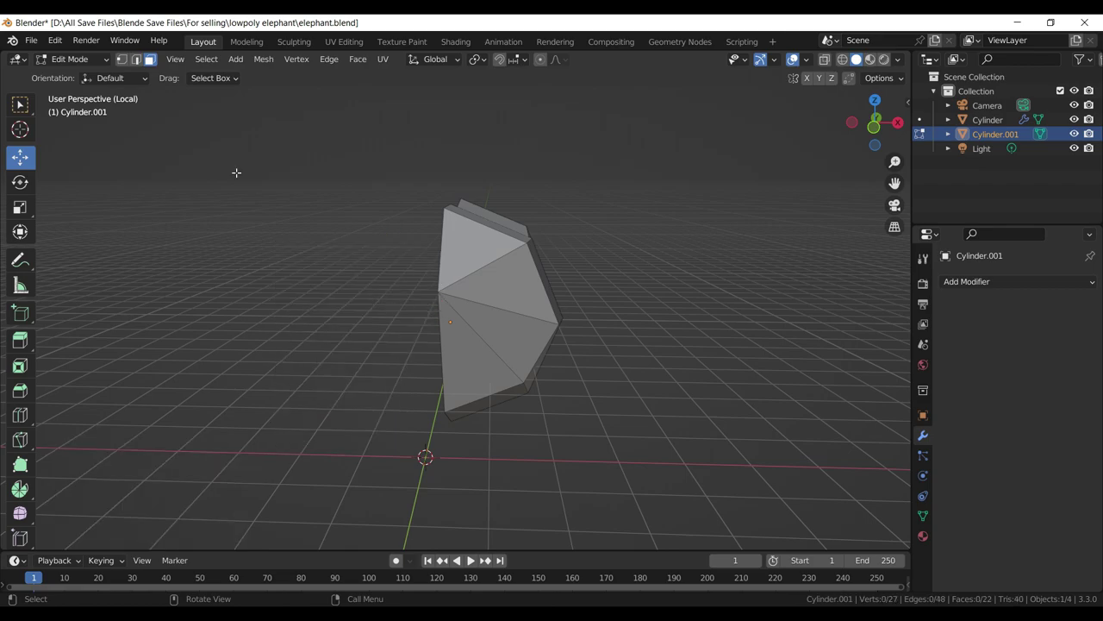
- Dissolve the two leftover cap edges and save elephant.blend
{"action": "left_click", "coordinate": [503, 262]}
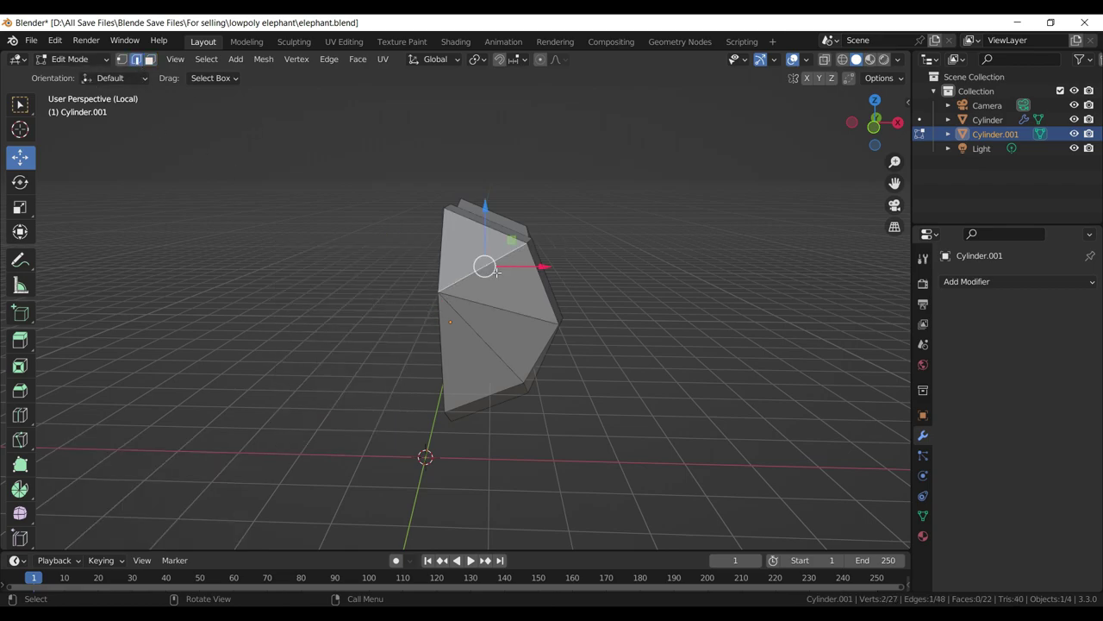
{"action": "left_click", "coordinate": [485, 334]}
{"action": "key", "text": "x"}
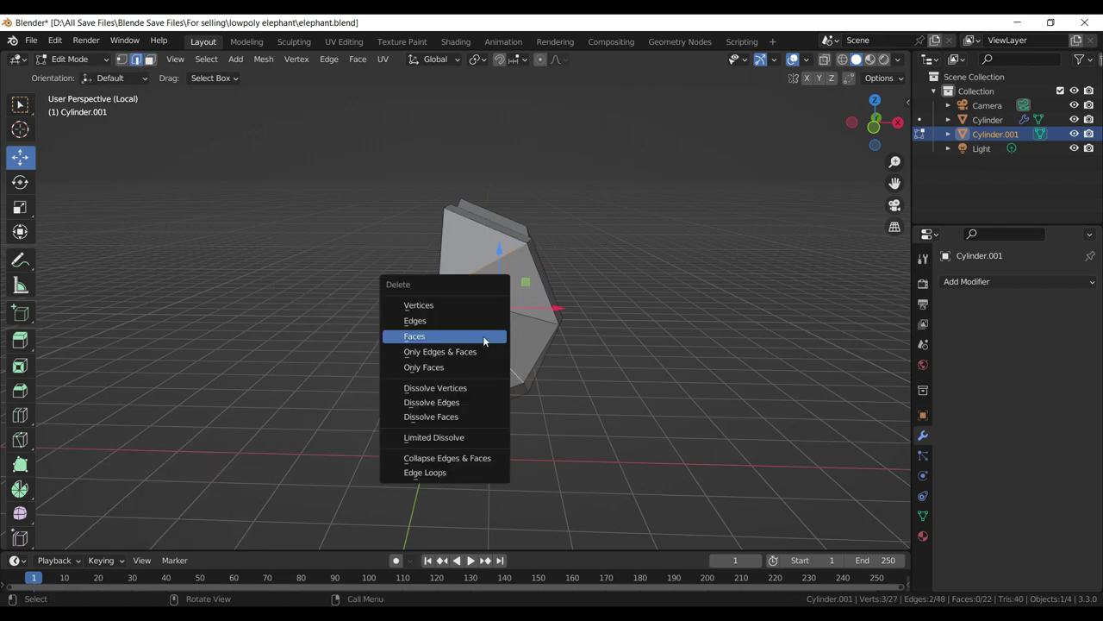
{"action": "left_click", "coordinate": [461, 401]}
{"action": "key", "text": "ctrl+s"}
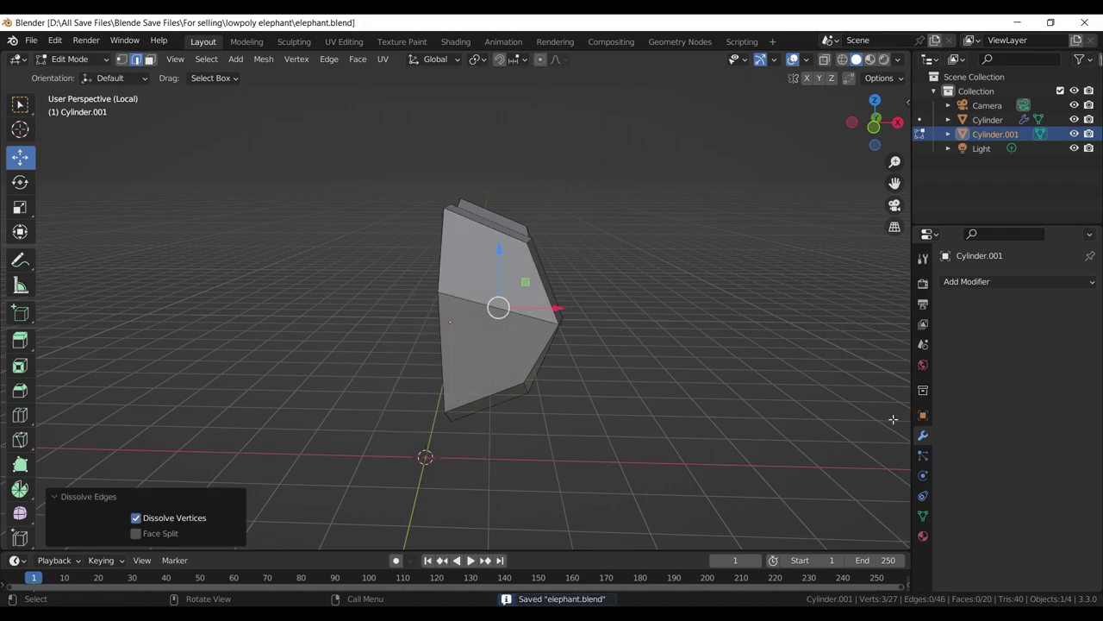
- Add a Mirror modifier with Clipping enabled to the body and return to Object Mode
{"action": "left_click", "coordinate": [990, 283]}
{"action": "left_click", "coordinate": [809, 447]}
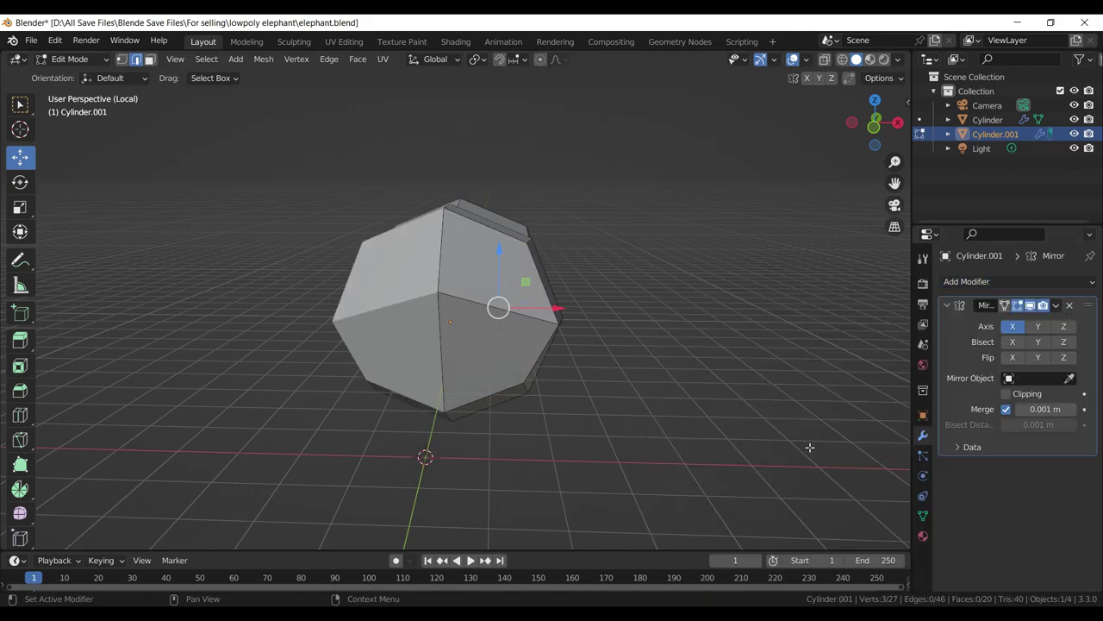
{"action": "left_click", "coordinate": [1006, 394]}
{"action": "left_click_drag", "start_coordinate": [603, 328], "coordinate": [540, 342]}
{"action": "key", "text": "KP_3"}
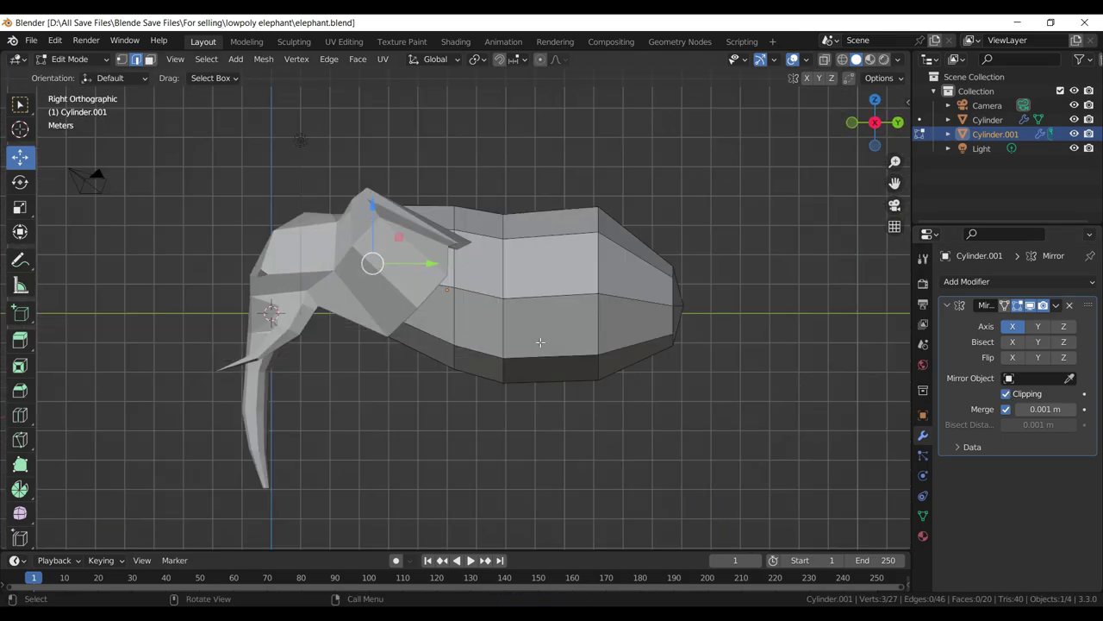
{"action": "scroll", "scroll_direction": "down", "scroll_amount": 3}
{"action": "key", "text": "Tab"}
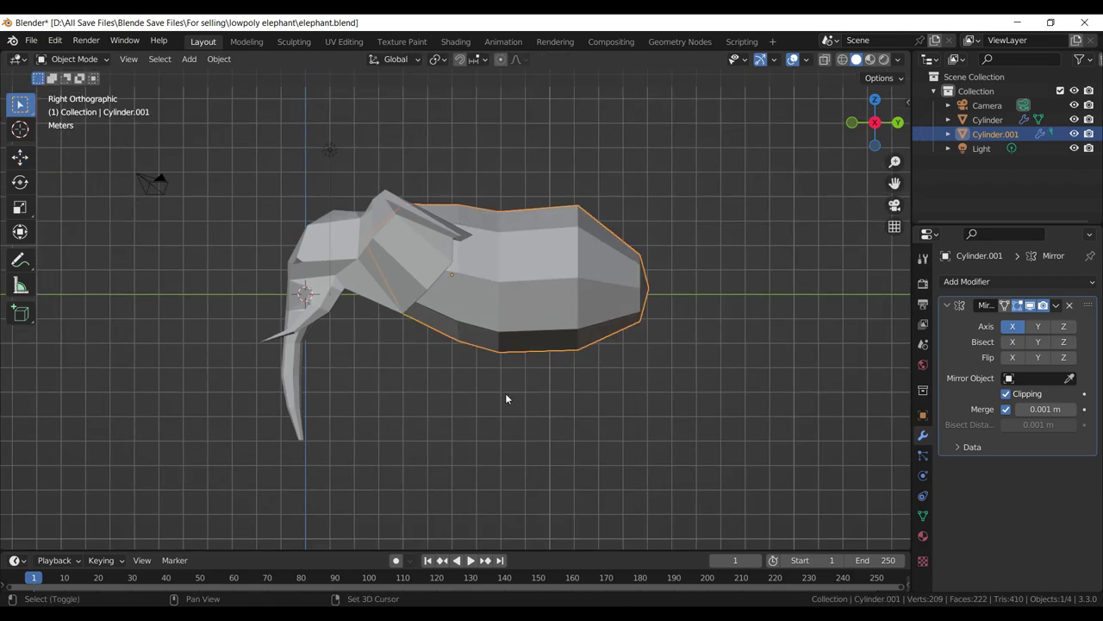
{"action": "key", "text": "shift+a"}
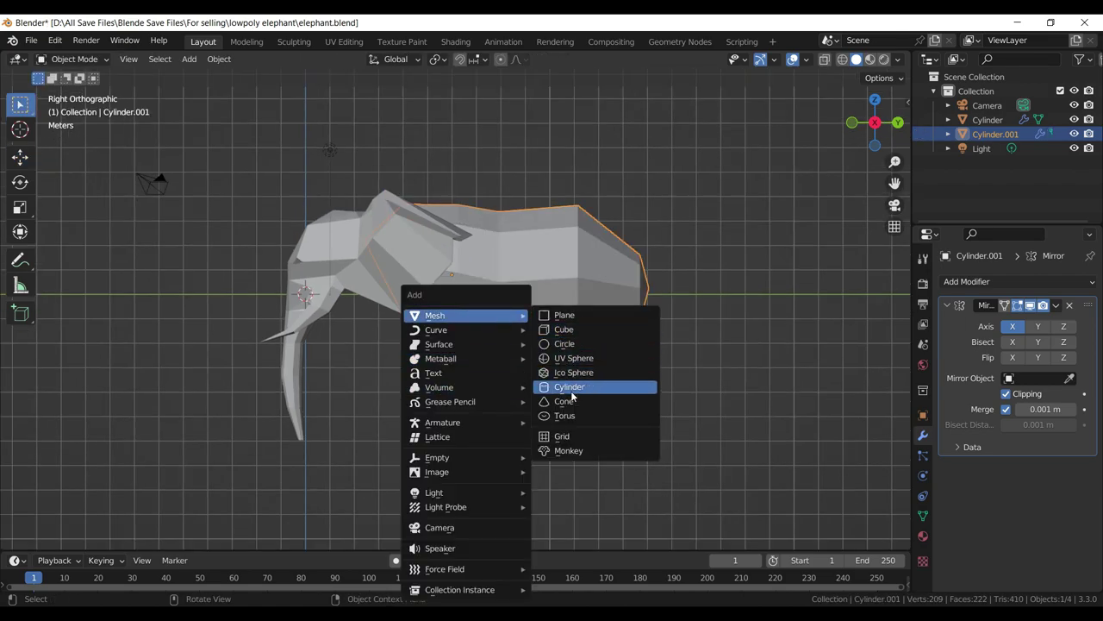
- Add a cylinder, rotate it 90°, and place it below the front of the body
{"action": "left_click", "coordinate": [571, 390]}
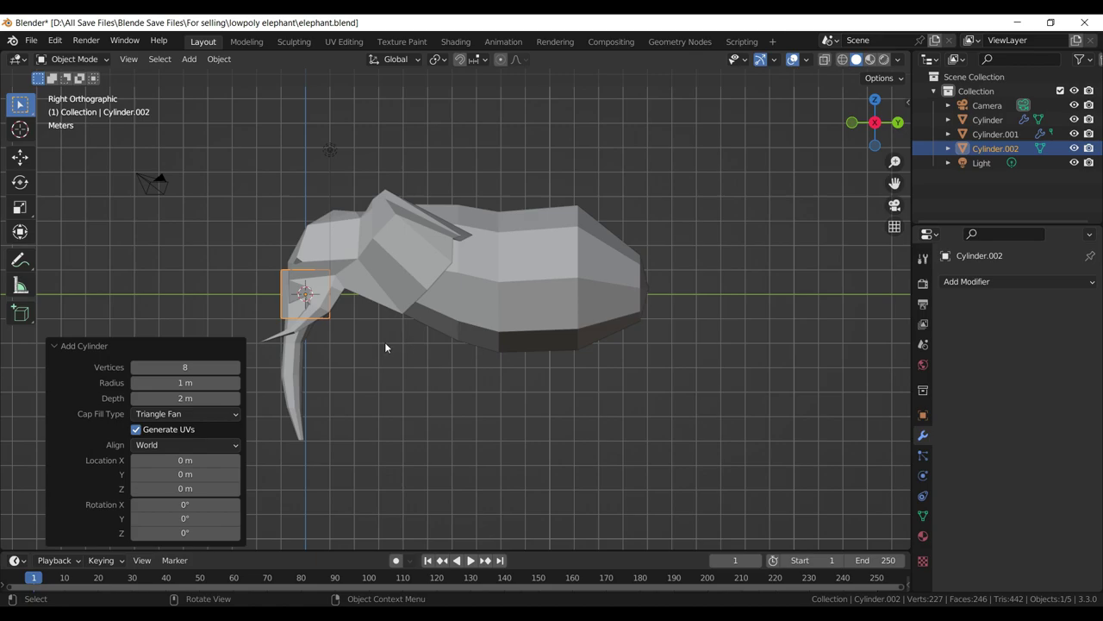
{"action": "type", "text": "r90"}
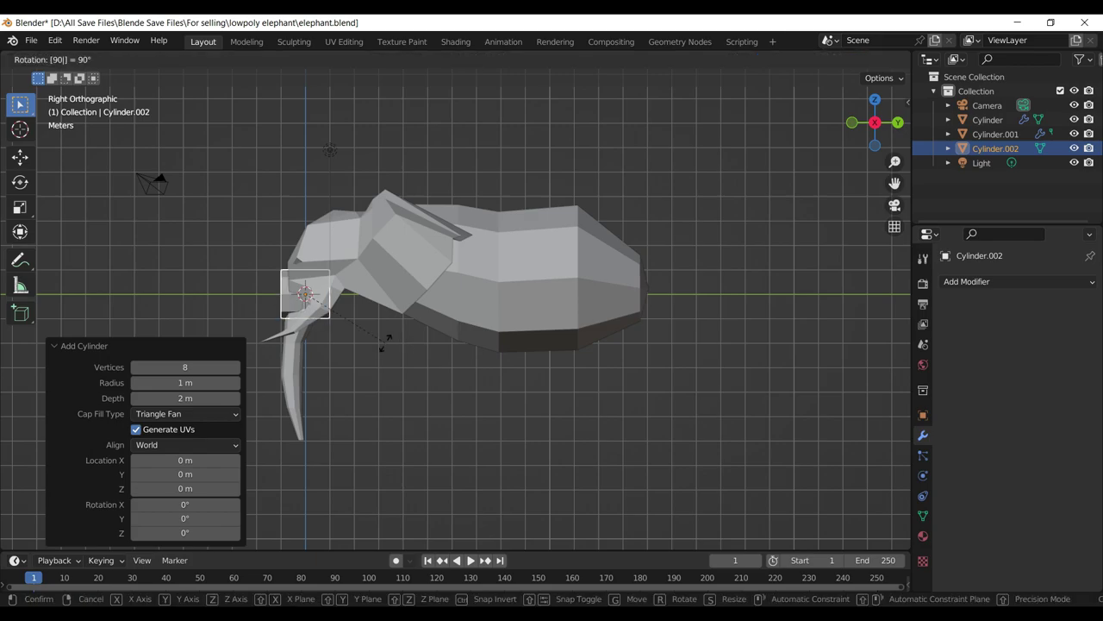
{"action": "key", "text": "Return"}
{"action": "key", "text": "g"}
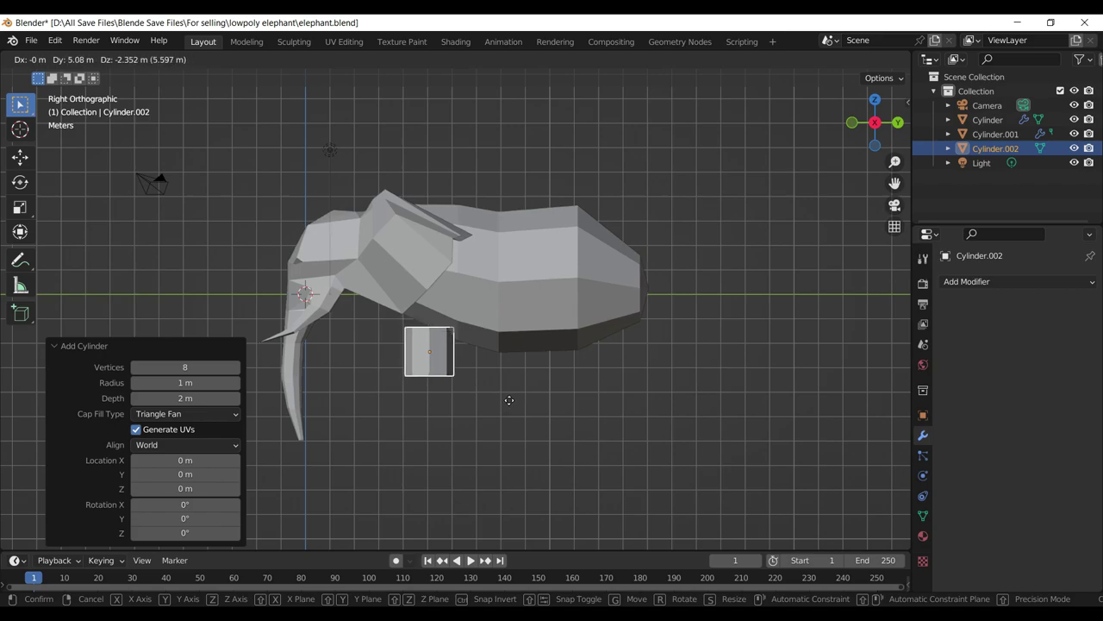
{"action": "left_click", "coordinate": [508, 395]}
- Tilt the cylinder about 21°, scale it to 0.882, and reposition it
{"action": "key", "text": "r"}
{"action": "left_click", "coordinate": [486, 419]}
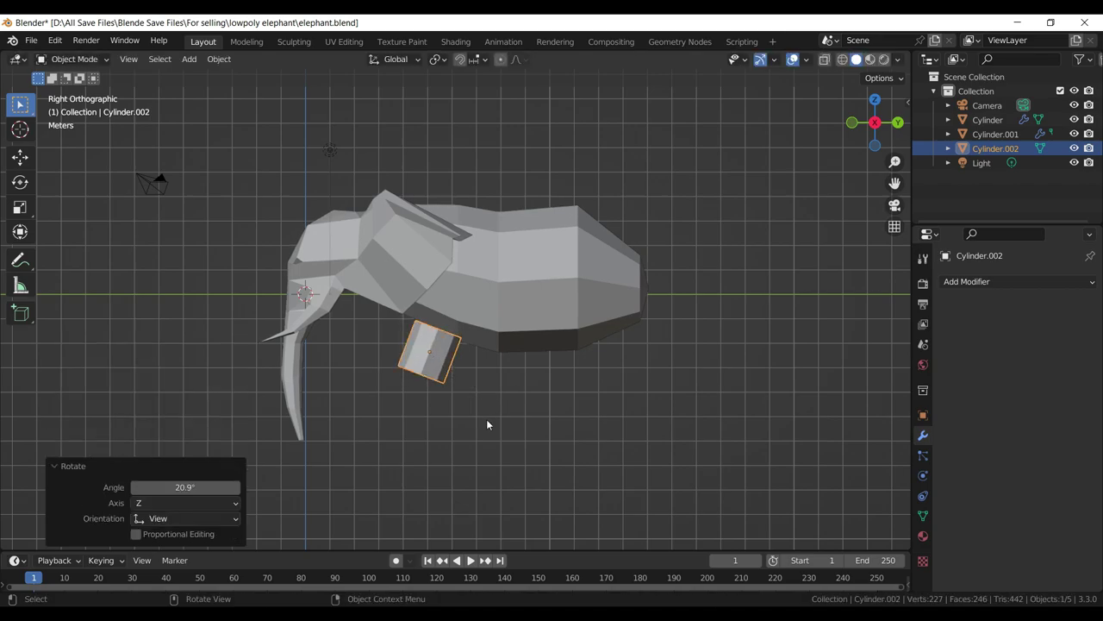
{"action": "key", "text": "s"}
{"action": "left_click", "coordinate": [480, 412]}
{"action": "key", "text": "g"}
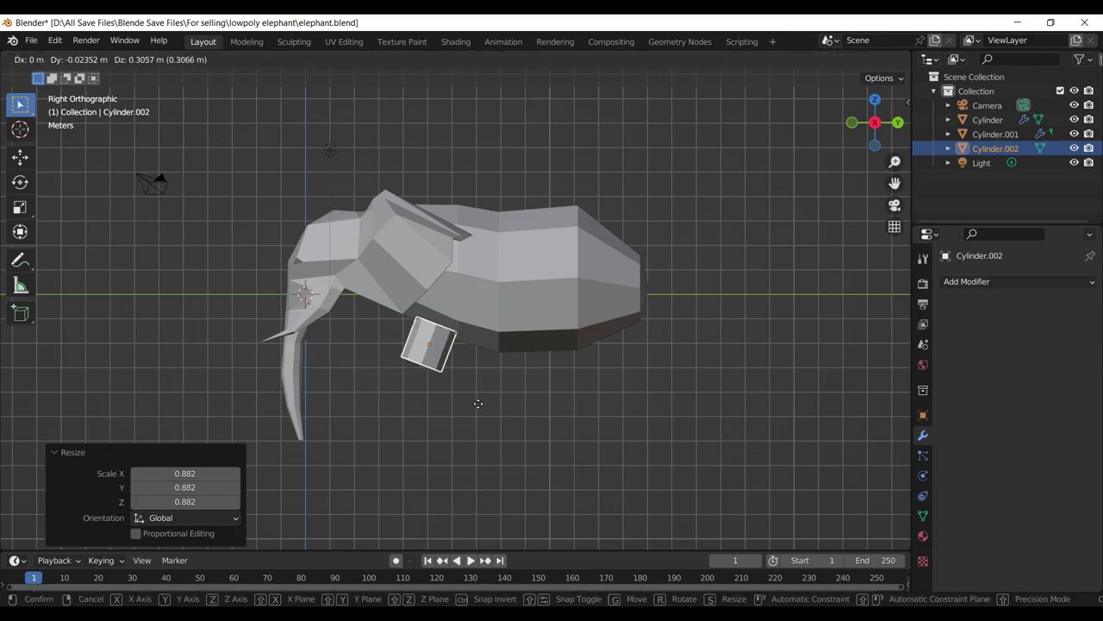
{"action": "left_click", "coordinate": [477, 403]}
- Give the cylinder a slight extra tilt and enter Edit Mode on its mesh
{"action": "scroll", "scroll_direction": "up", "scroll_amount": 3}
{"action": "scroll", "scroll_direction": "up", "scroll_amount": 3}
{"action": "key", "text": "r"}
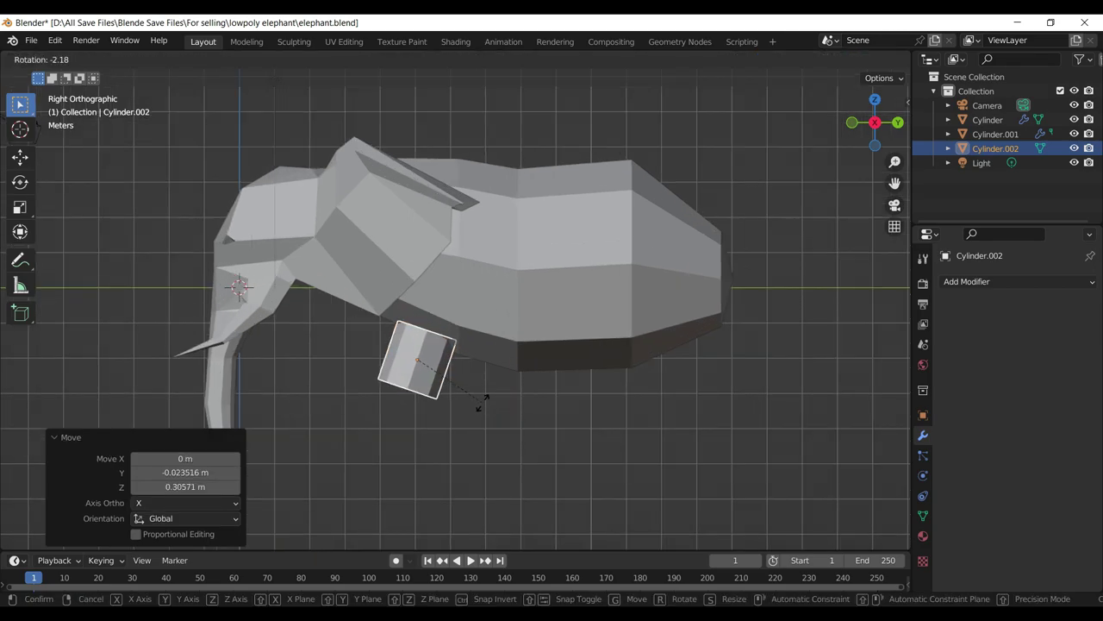
{"action": "left_click", "coordinate": [484, 399]}
{"action": "key", "text": "Tab"}
{"action": "left_click_drag", "start_coordinate": [485, 406], "coordinate": [521, 344]}
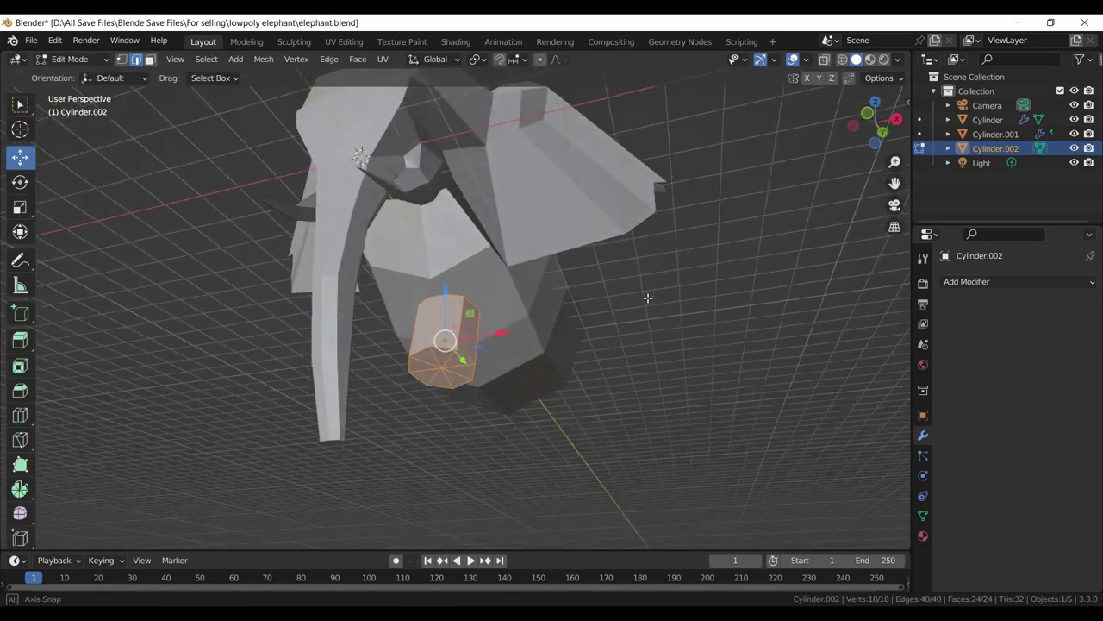
- Shift the cylinder sideways under the body with the move gizmo and switch to side view
{"action": "key", "text": "Tab"}
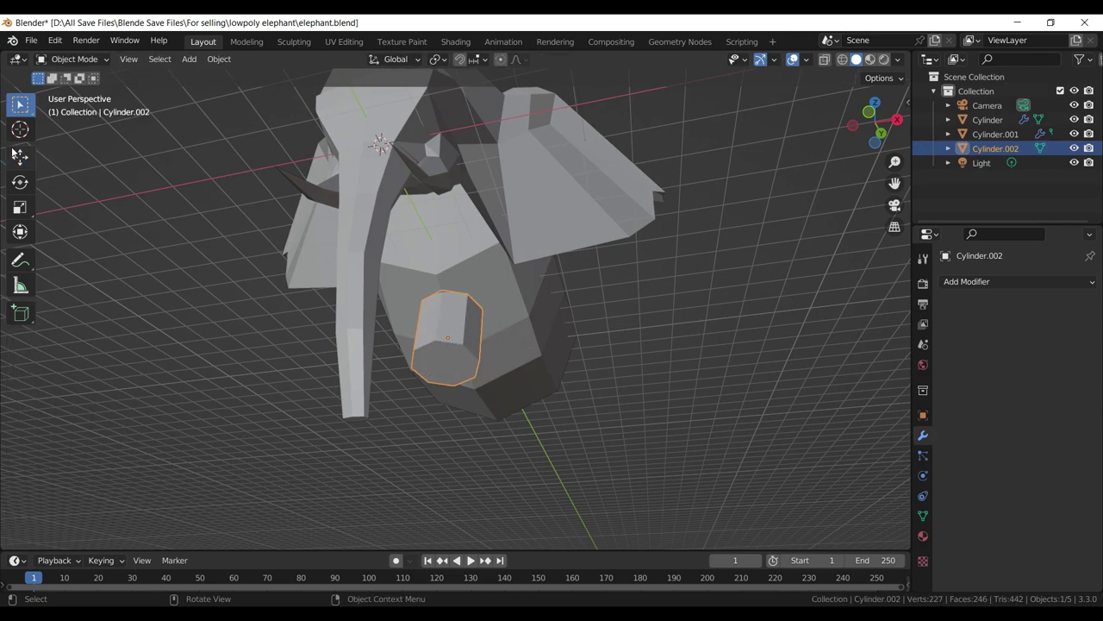
{"action": "left_click", "coordinate": [20, 155]}
{"action": "left_click_drag", "start_coordinate": [505, 331], "coordinate": [549, 328]}
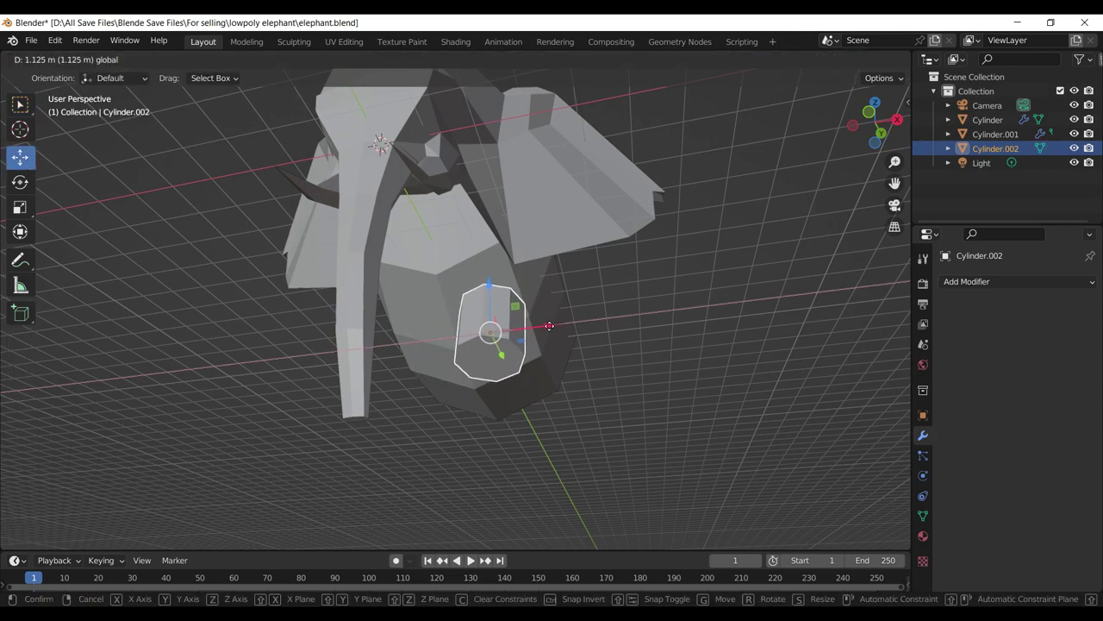
{"action": "key", "text": "KP_3"}
- In vertex wireframe editing, raise the top vertices into the body and widen them
{"action": "key", "text": "Tab"}
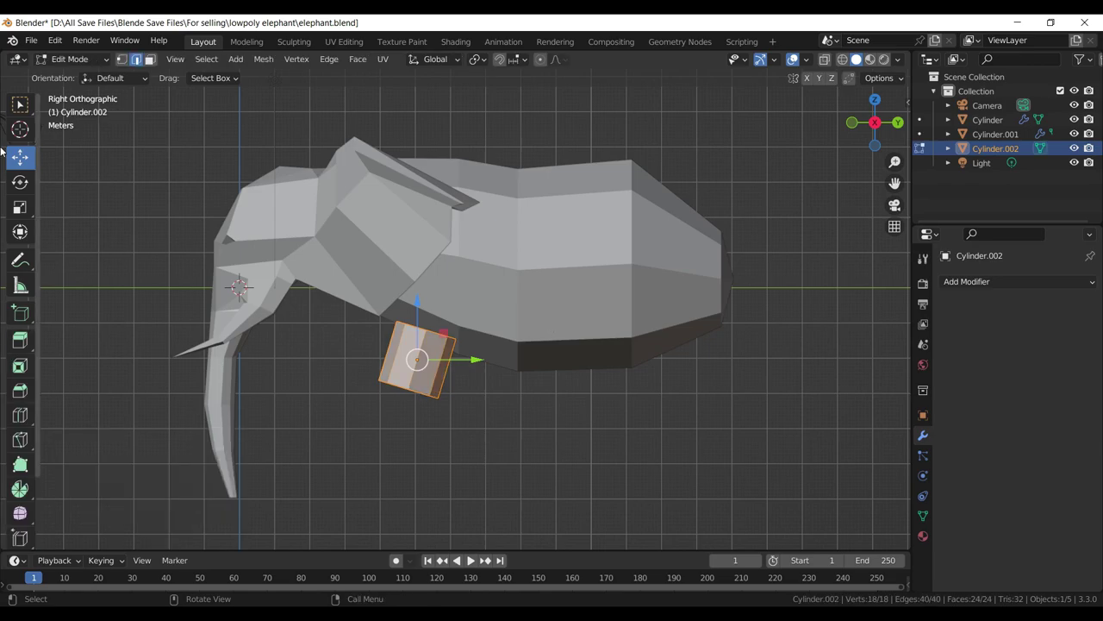
{"action": "left_click", "coordinate": [121, 61]}
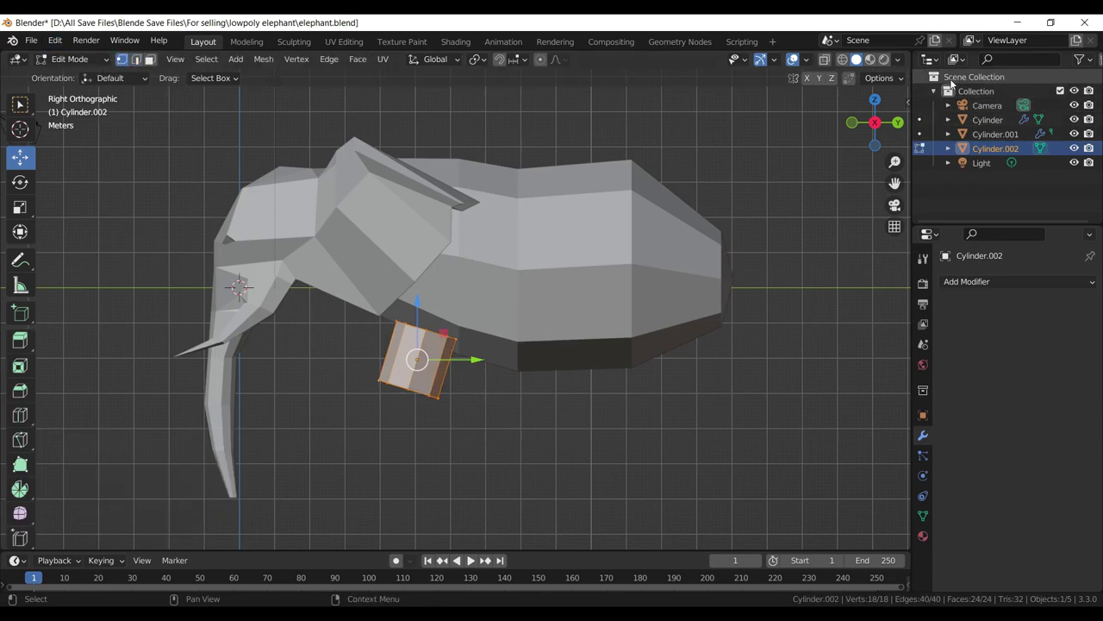
{"action": "left_click", "coordinate": [842, 58]}
{"action": "left_click_drag", "start_coordinate": [369, 295], "coordinate": [480, 363]}
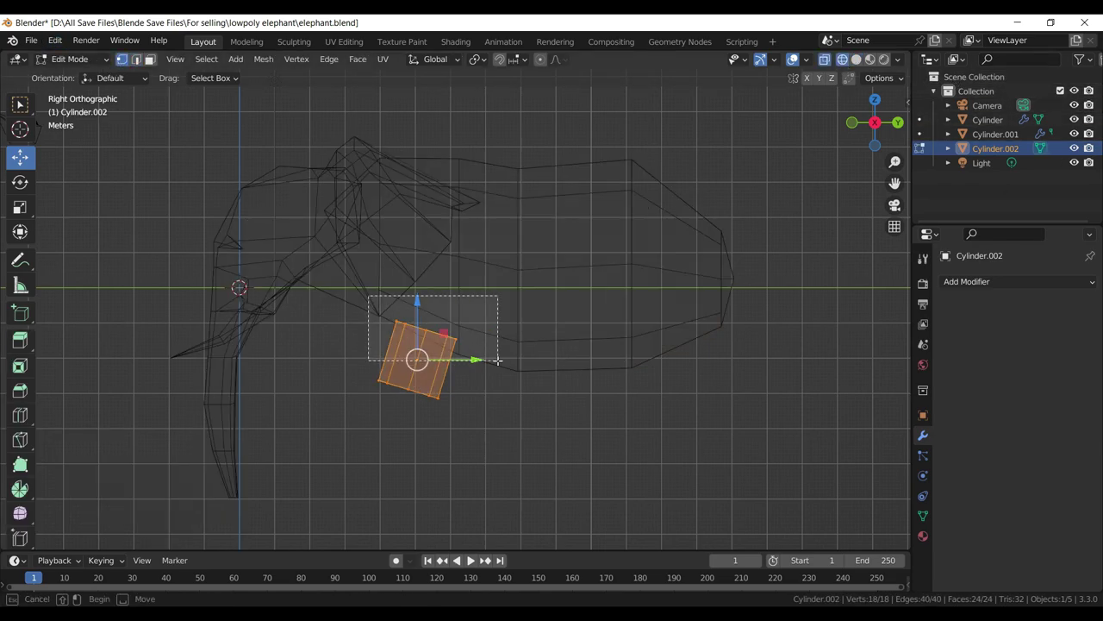
{"action": "key", "text": "g"}
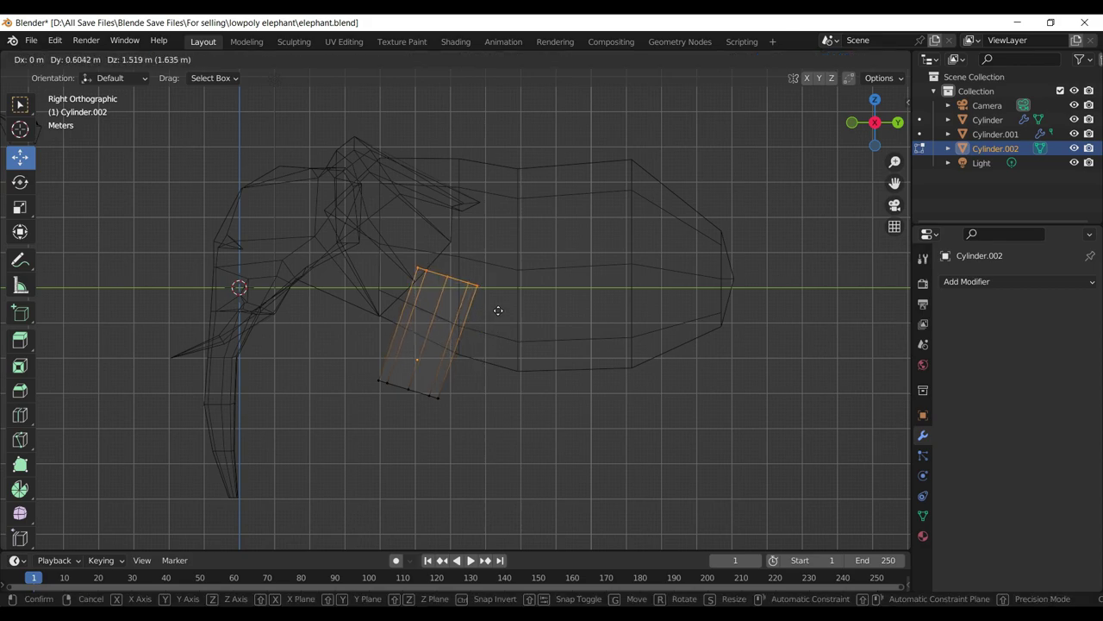
{"action": "left_click", "coordinate": [493, 312]}
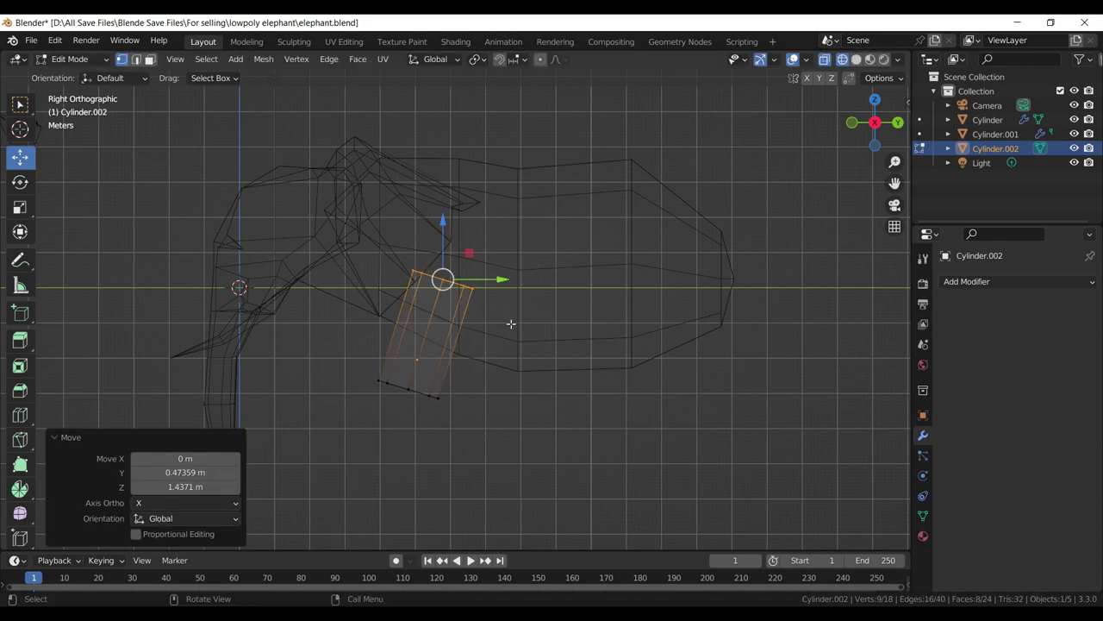
{"action": "key", "text": "s"}
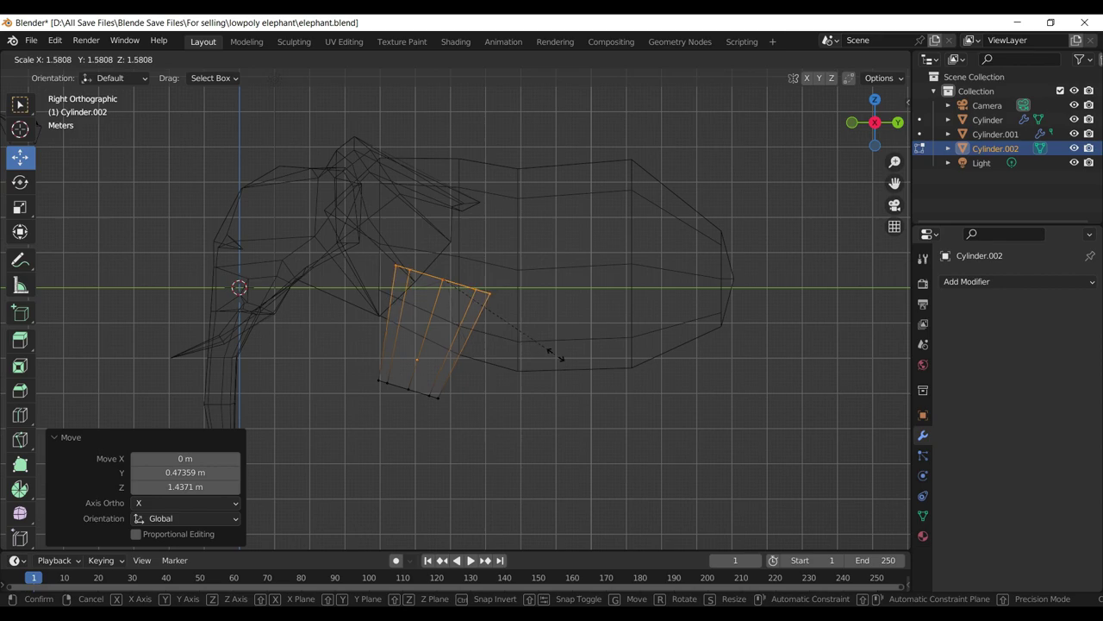
{"action": "left_click", "coordinate": [552, 353]}
- Lower the bottom vertices to lengthen the leg, flatten them (S Z 0), and nudge along Y
{"action": "left_click_drag", "start_coordinate": [480, 447], "coordinate": [490, 405]}
{"action": "left_click_drag", "start_coordinate": [482, 412], "coordinate": [361, 324]}
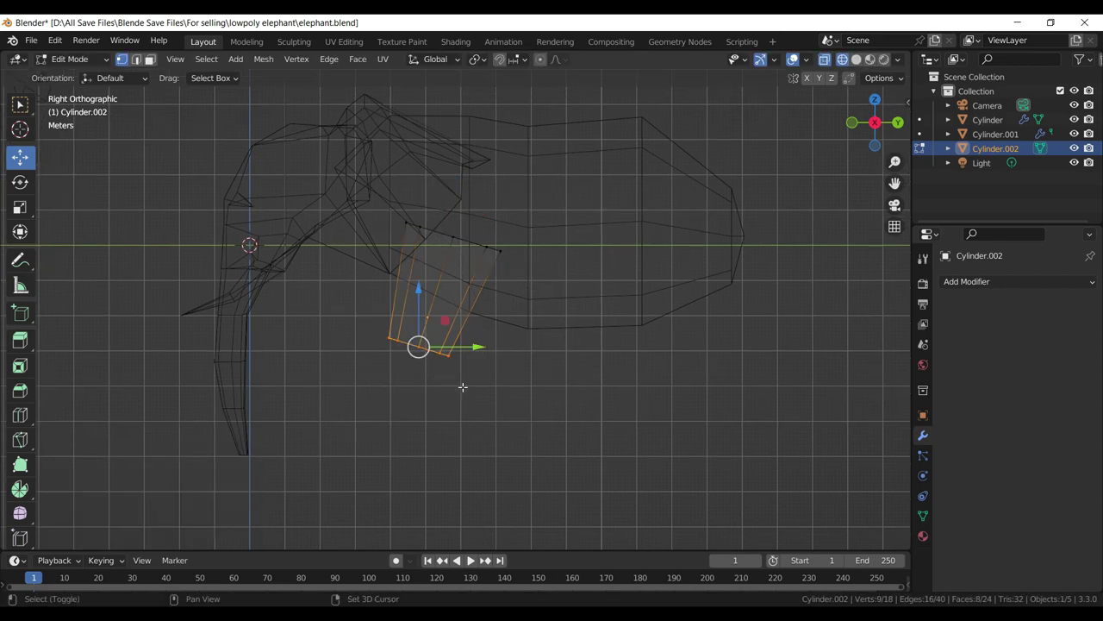
{"action": "left_click_drag", "start_coordinate": [417, 265], "coordinate": [459, 201]}
{"action": "left_click_drag", "start_coordinate": [460, 225], "coordinate": [461, 338]}
{"action": "key", "text": "s"}
{"action": "key", "text": "z"}
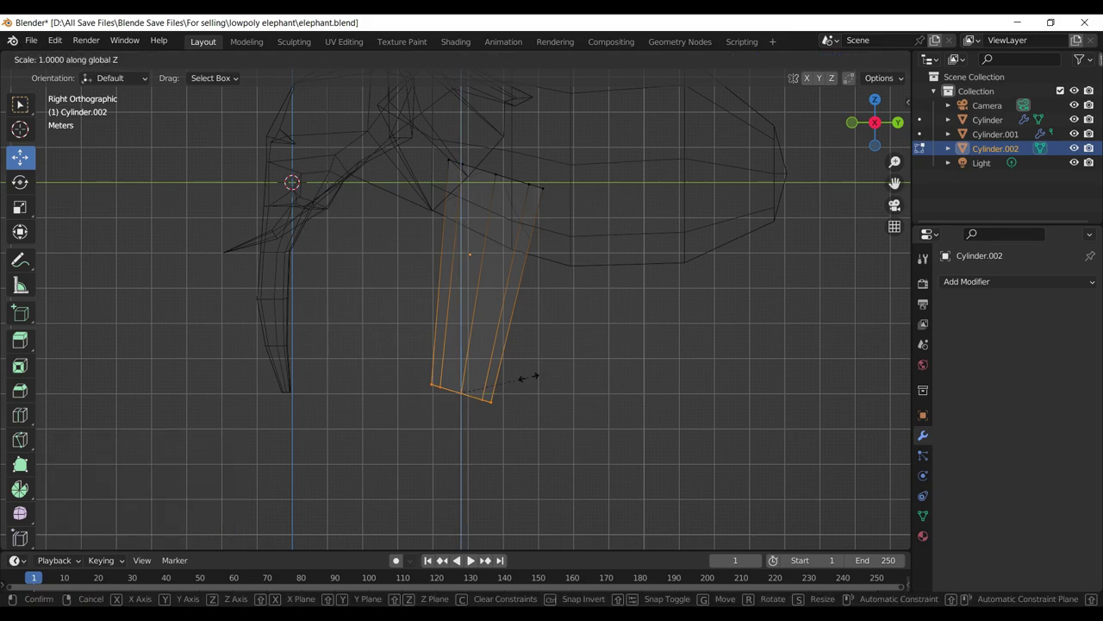
{"action": "key", "text": "0"}
{"action": "key", "text": "Return"}
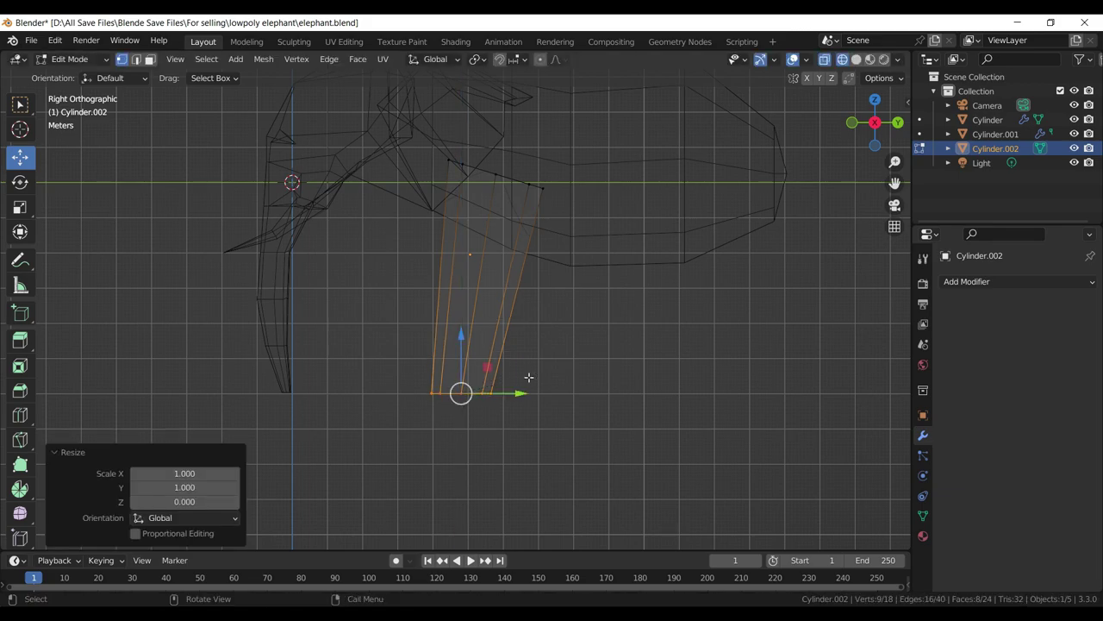
{"action": "left_click_drag", "start_coordinate": [523, 393], "coordinate": [533, 392]}
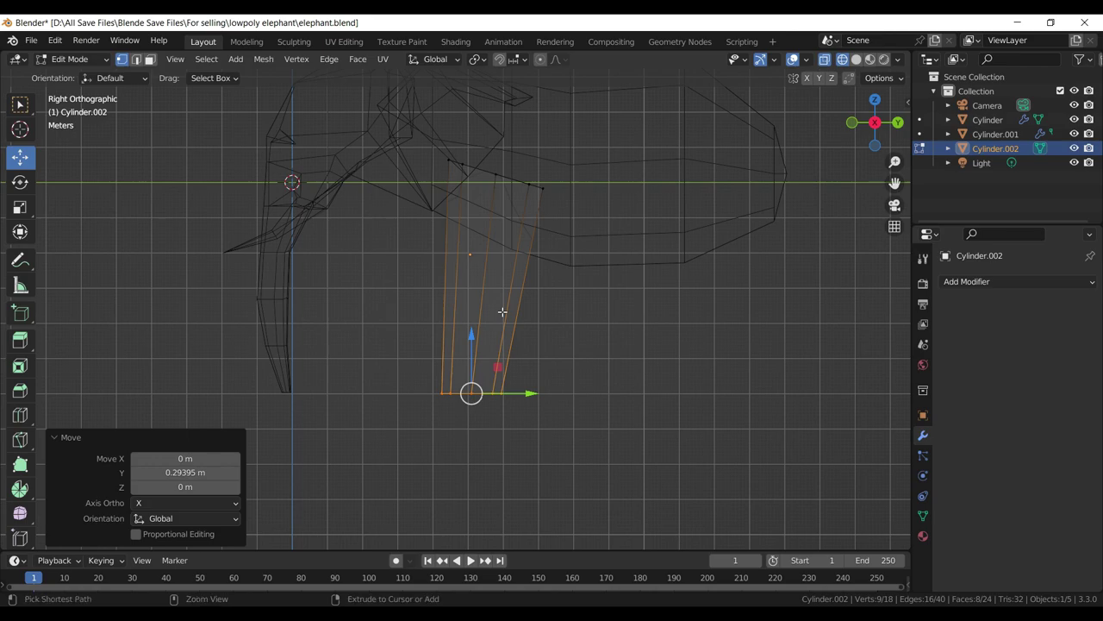
- Add two edge loops, then narrow the upper loop and shift it along Y
{"action": "key", "text": "ctrl+r"}
{"action": "left_click", "coordinate": [502, 311]}
{"action": "left_click", "coordinate": [499, 332]}
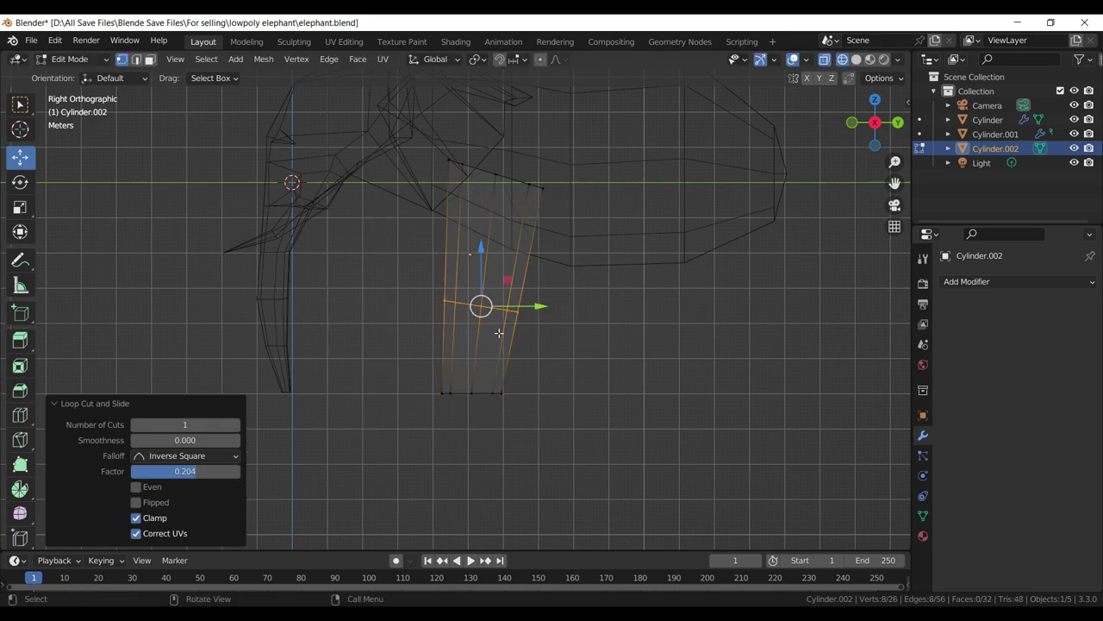
{"action": "key", "text": "ctrl+r"}
{"action": "left_click", "coordinate": [515, 232]}
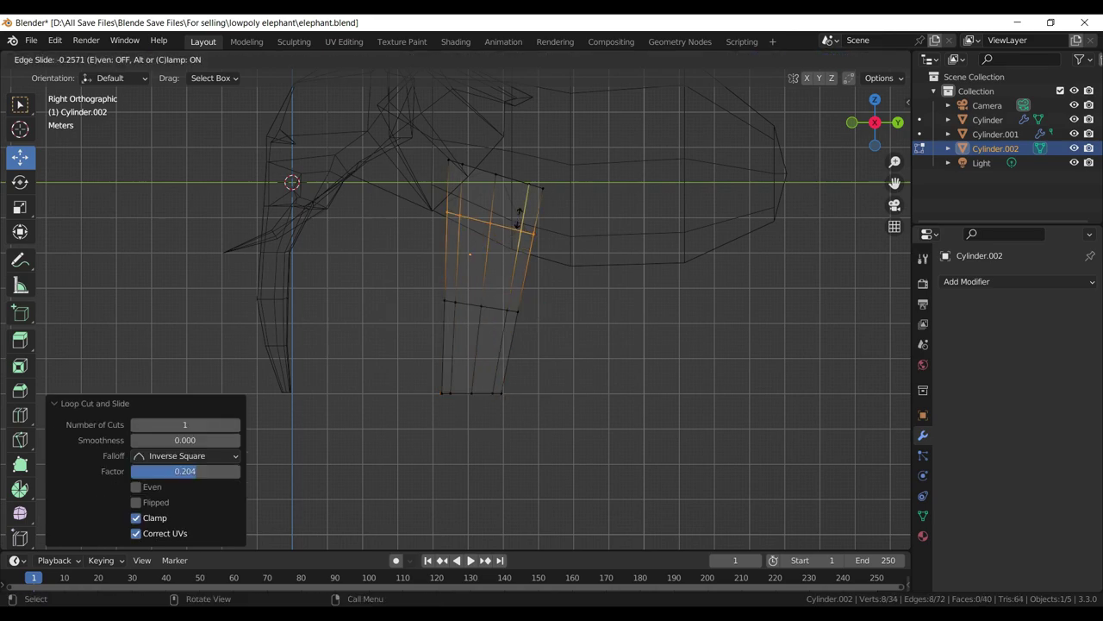
{"action": "left_click", "coordinate": [527, 230]}
{"action": "key", "text": "s"}
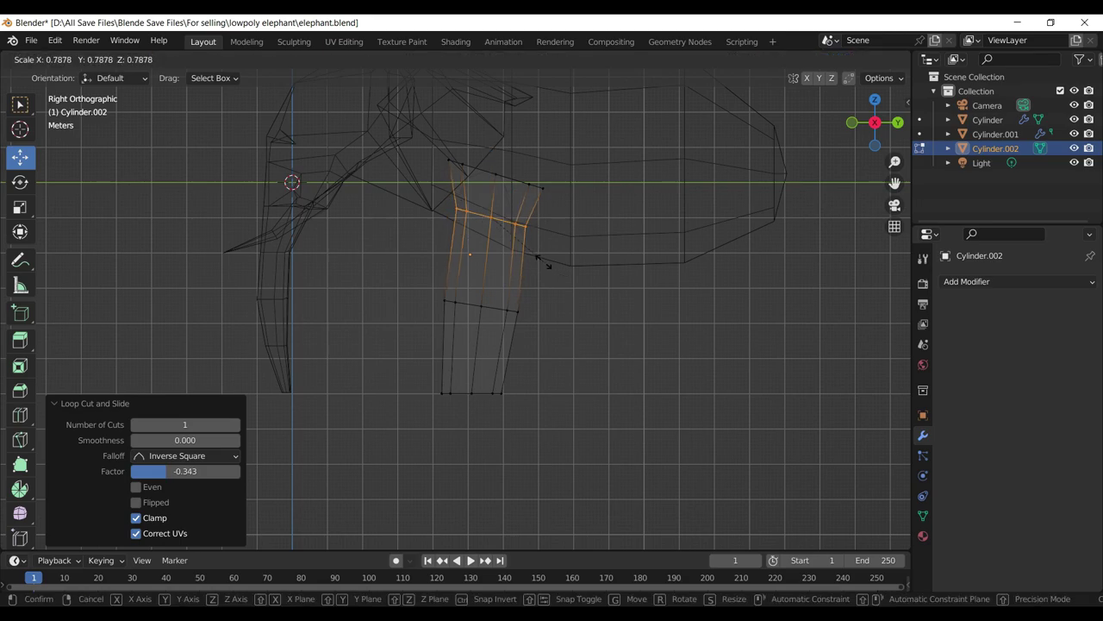
{"action": "left_click", "coordinate": [540, 260]}
{"action": "key", "text": "g"}
{"action": "key", "text": "y"}
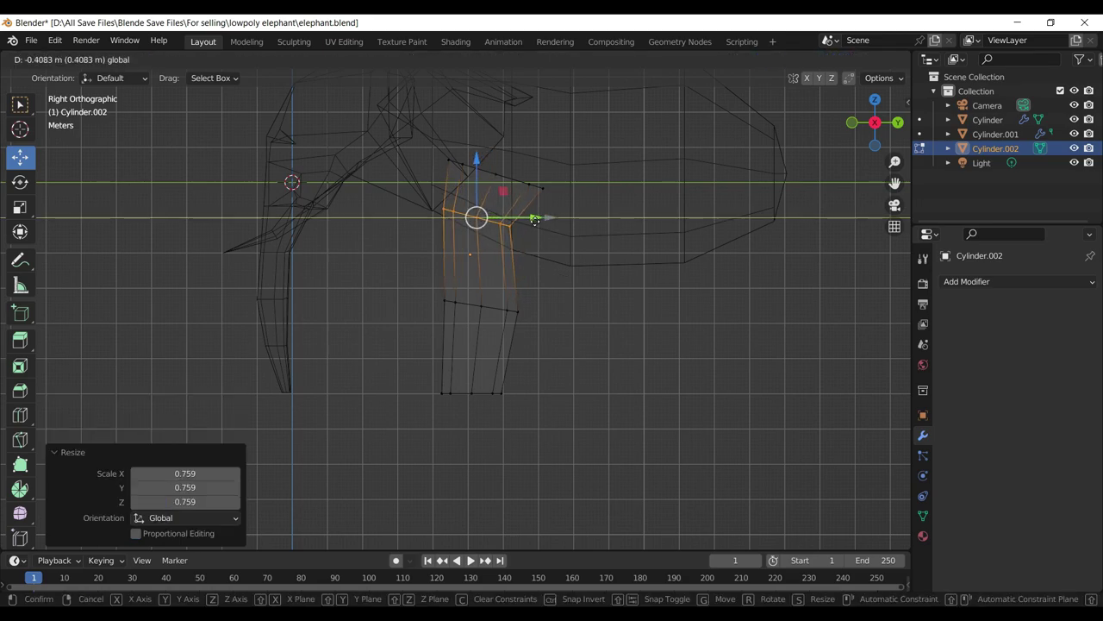
{"action": "left_click", "coordinate": [536, 217]}
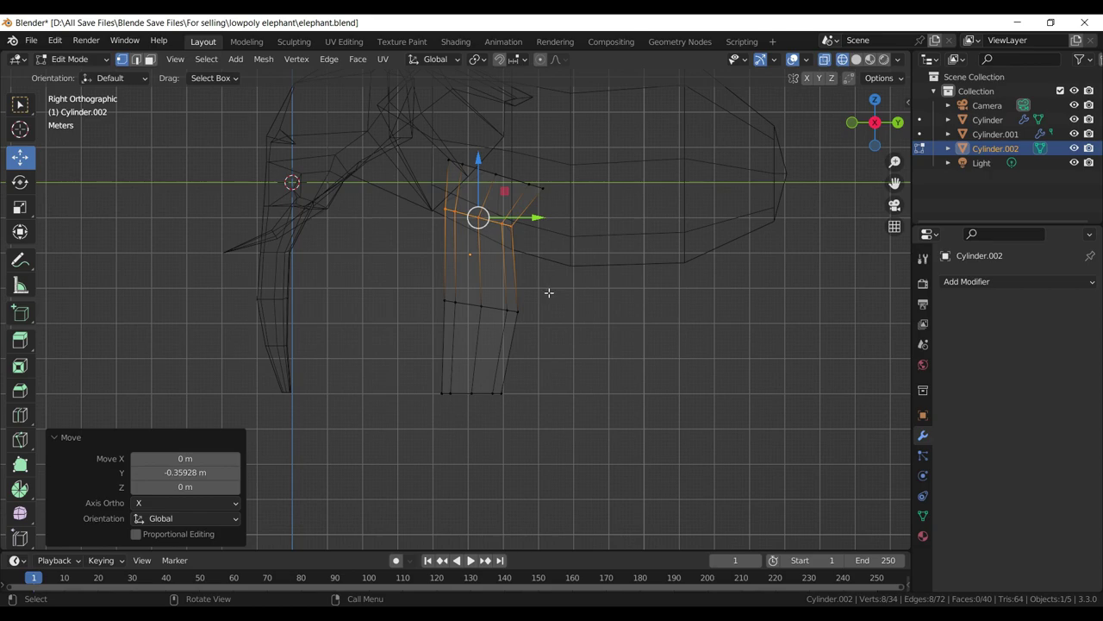
- Shrink the lower loop slightly, and shift the knee loop back along Y and shrink it
{"action": "left_click_drag", "start_coordinate": [549, 293], "coordinate": [405, 336]}
{"action": "key", "text": "s"}
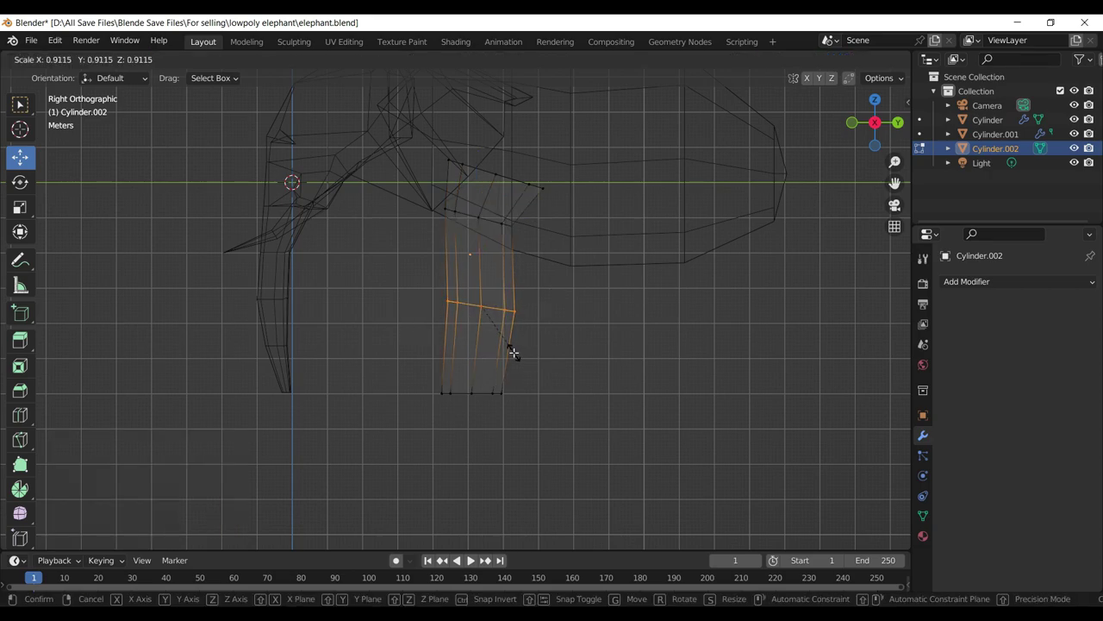
{"action": "left_click", "coordinate": [513, 352]}
{"action": "left_click_drag", "start_coordinate": [536, 306], "coordinate": [524, 345]}
{"action": "key", "text": "s"}
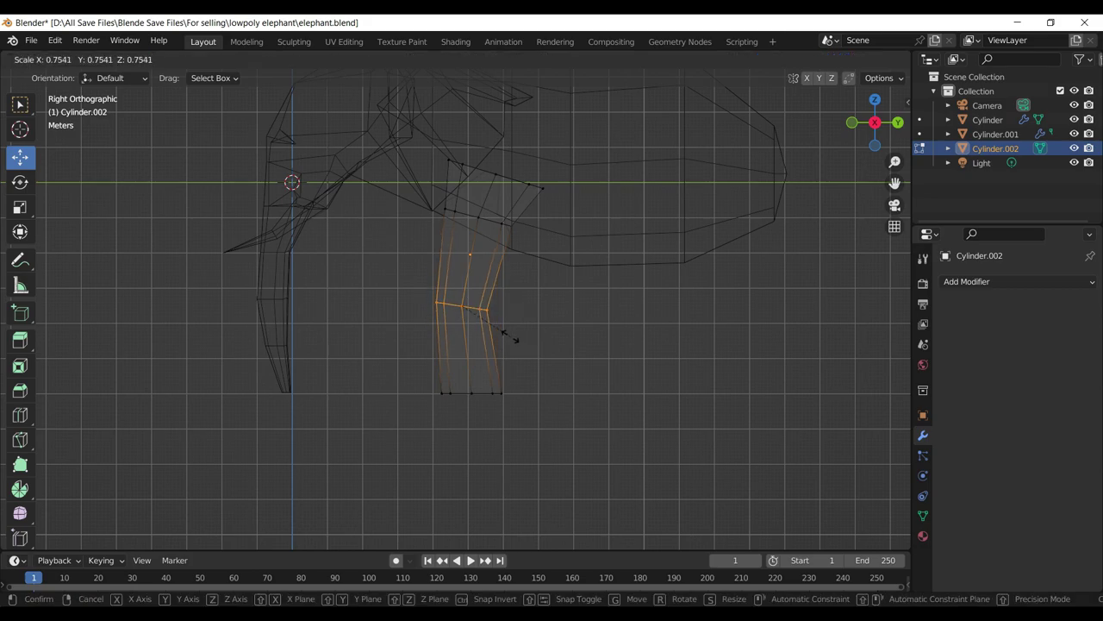
{"action": "left_click", "coordinate": [510, 338]}
- Cut and position a new loop in the lower leg, then bend the knee loop forward
{"action": "key", "text": "ctrl+r"}
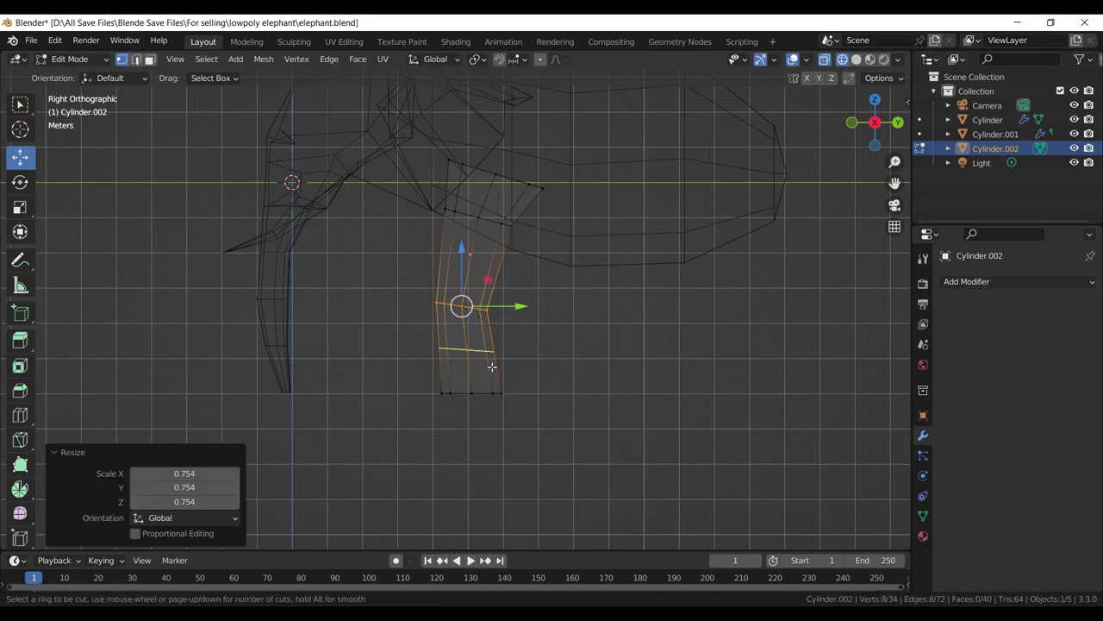
{"action": "left_click", "coordinate": [496, 375]}
{"action": "left_click", "coordinate": [497, 390]}
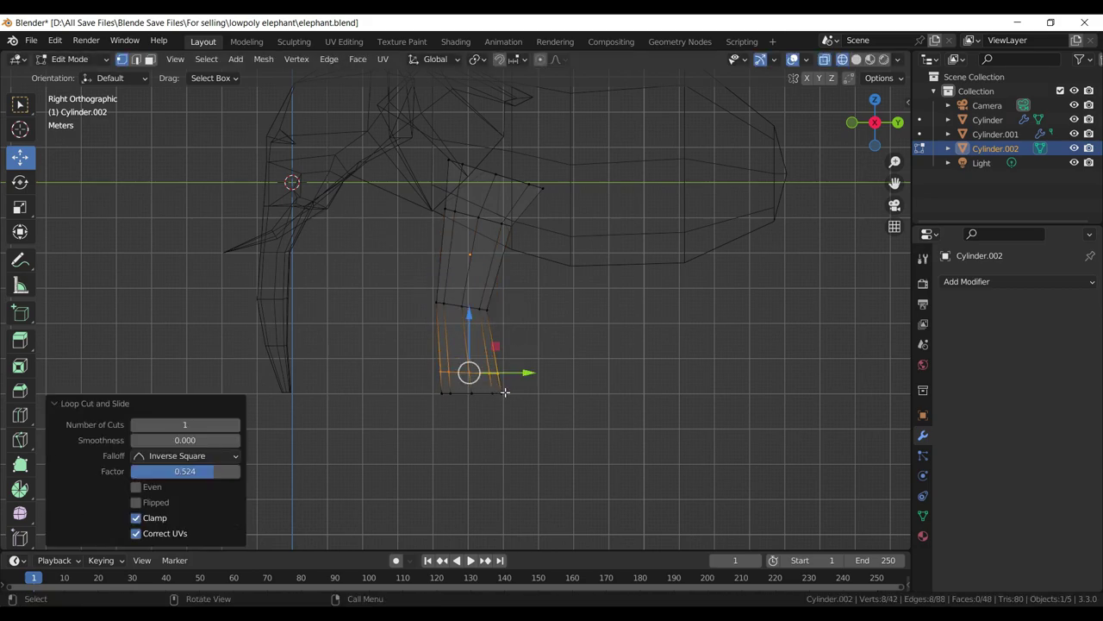
{"action": "key", "text": "g"}
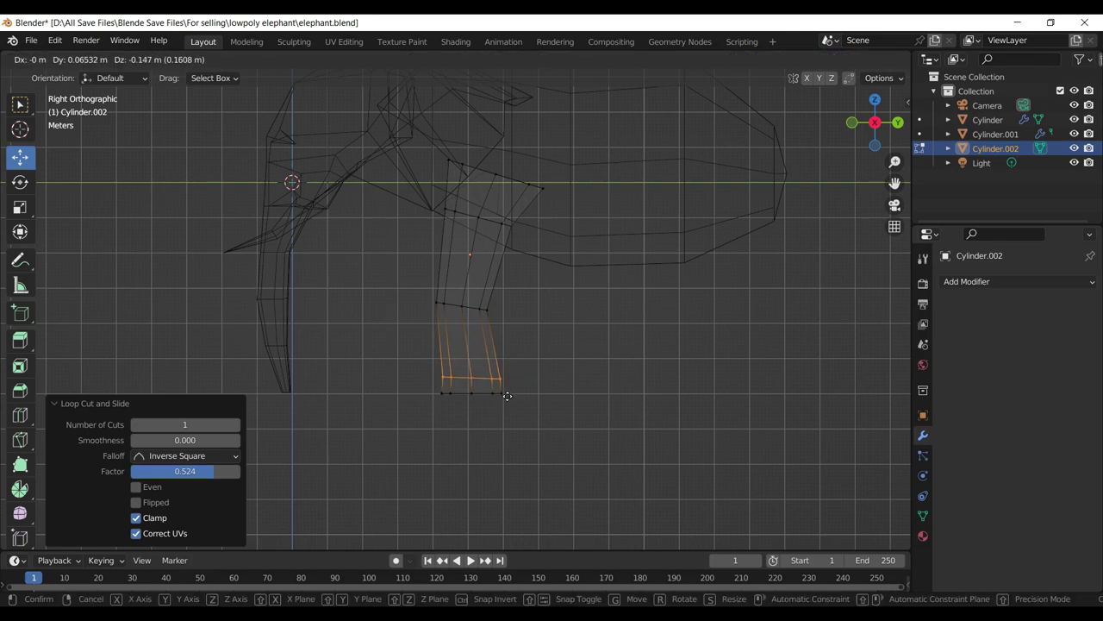
{"action": "left_click", "coordinate": [511, 394]}
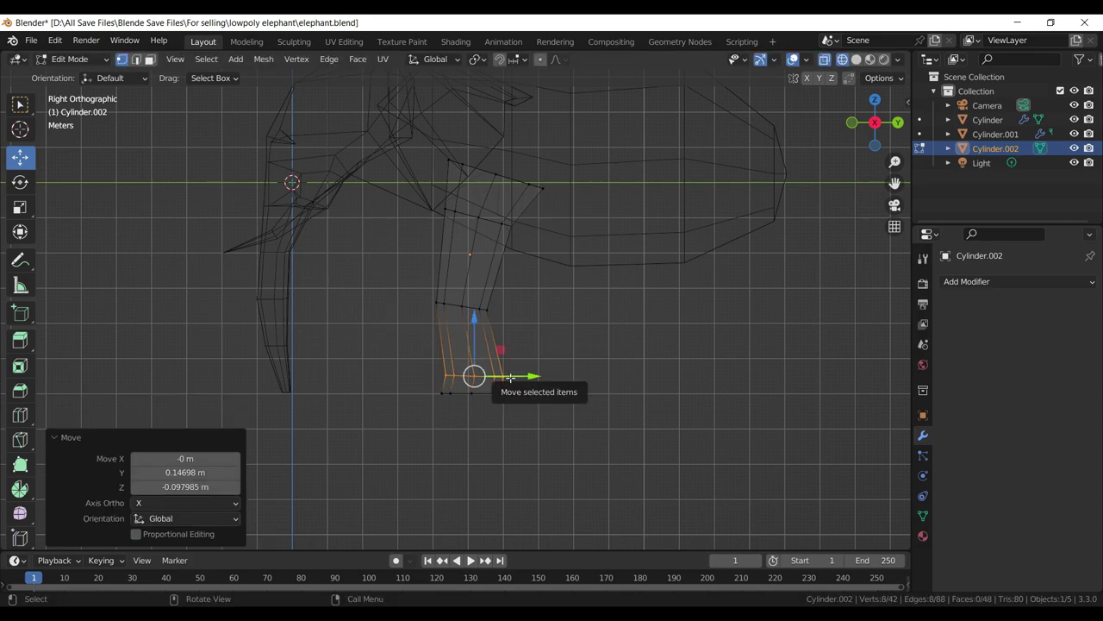
{"action": "left_click", "coordinate": [508, 309]}
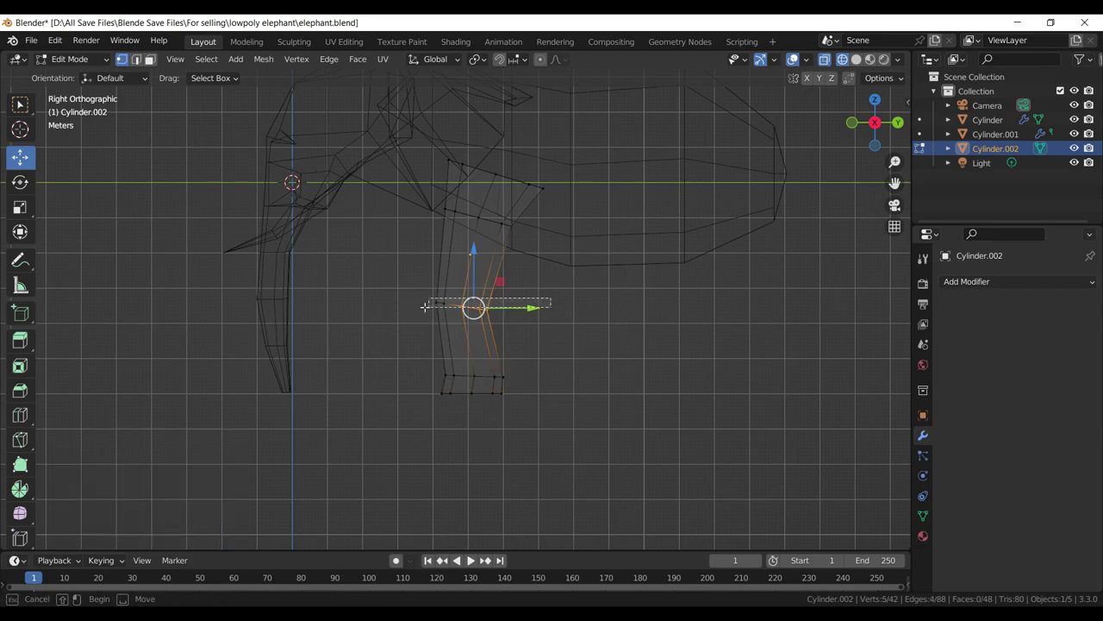
{"action": "left_click", "coordinate": [464, 324]}
{"action": "key", "text": "g"}
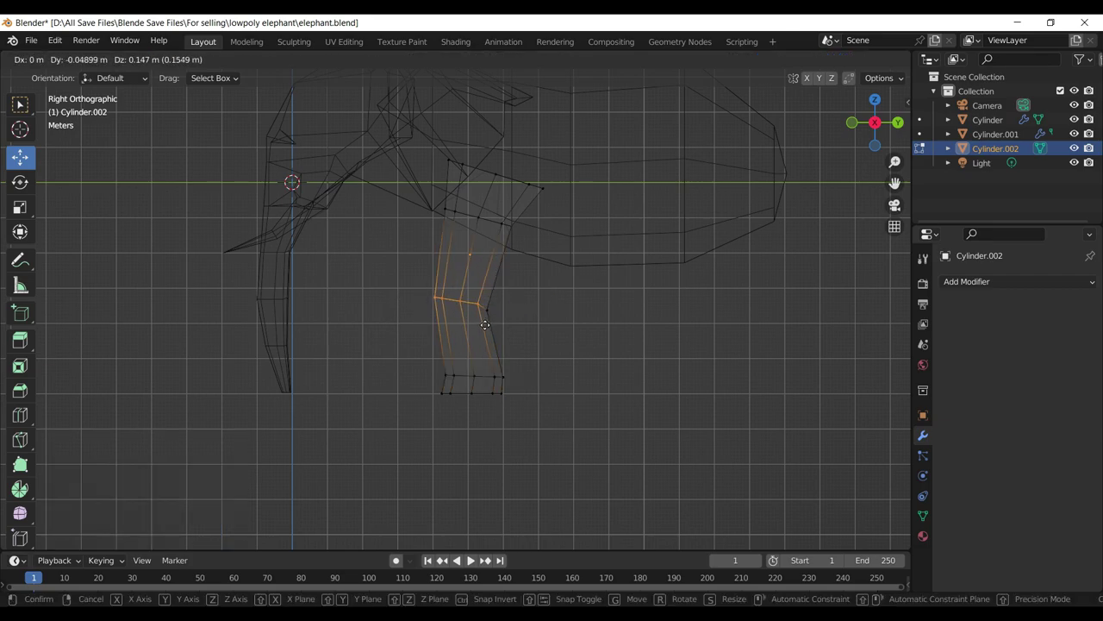
{"action": "left_click", "coordinate": [485, 325]}
- Raise the lower ring and narrow it to form the ankle above the foot
{"action": "left_click_drag", "start_coordinate": [551, 350], "coordinate": [409, 393]}
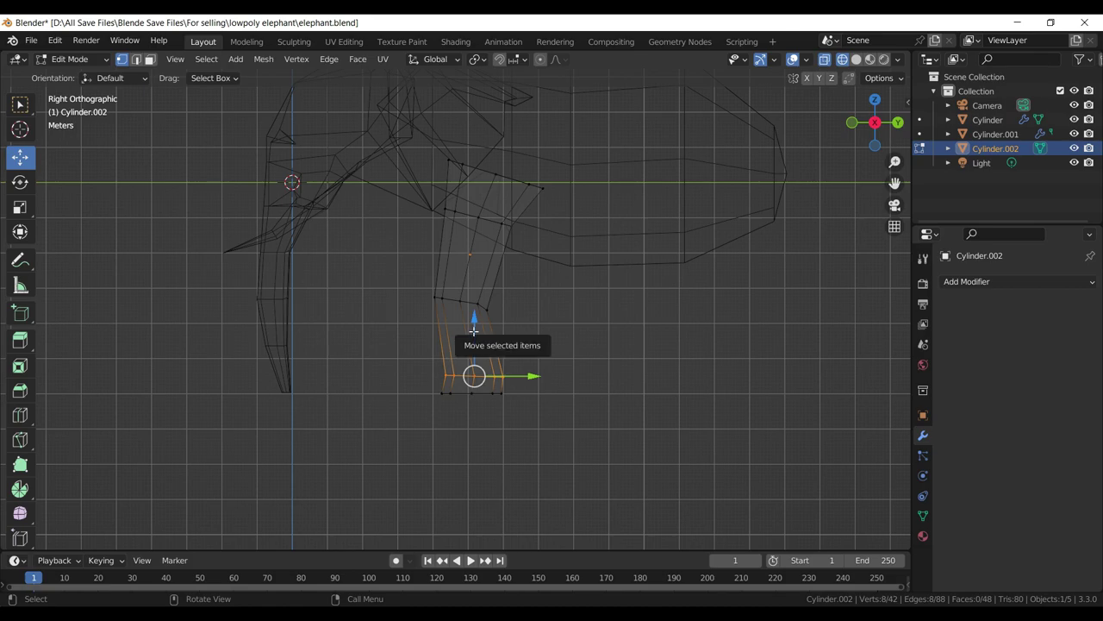
{"action": "left_click_drag", "start_coordinate": [473, 330], "coordinate": [473, 311]}
{"action": "key", "text": "s"}
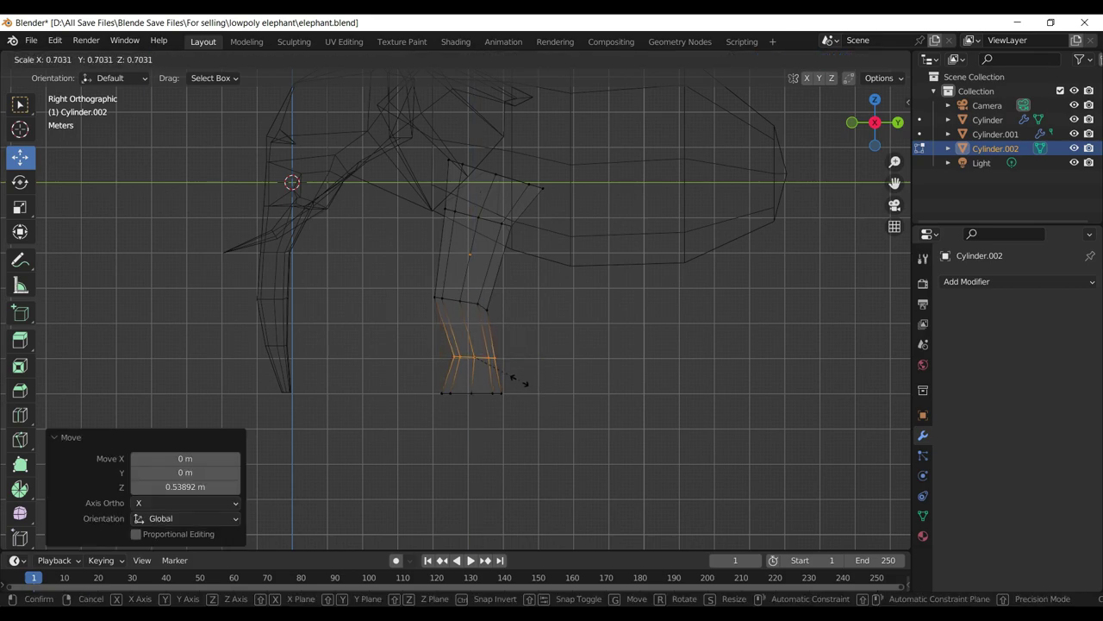
{"action": "left_click", "coordinate": [510, 378]}
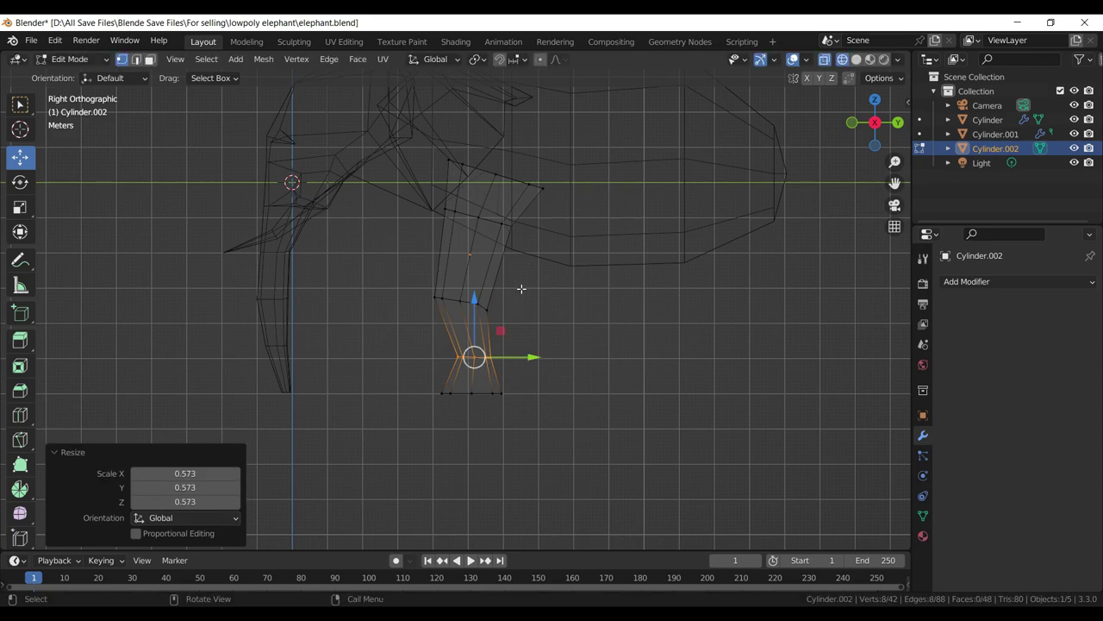
- Tilt the middle leg ring slightly, scale it to 0.867, and reposition it
{"action": "left_click_drag", "start_coordinate": [531, 278], "coordinate": [405, 332]}
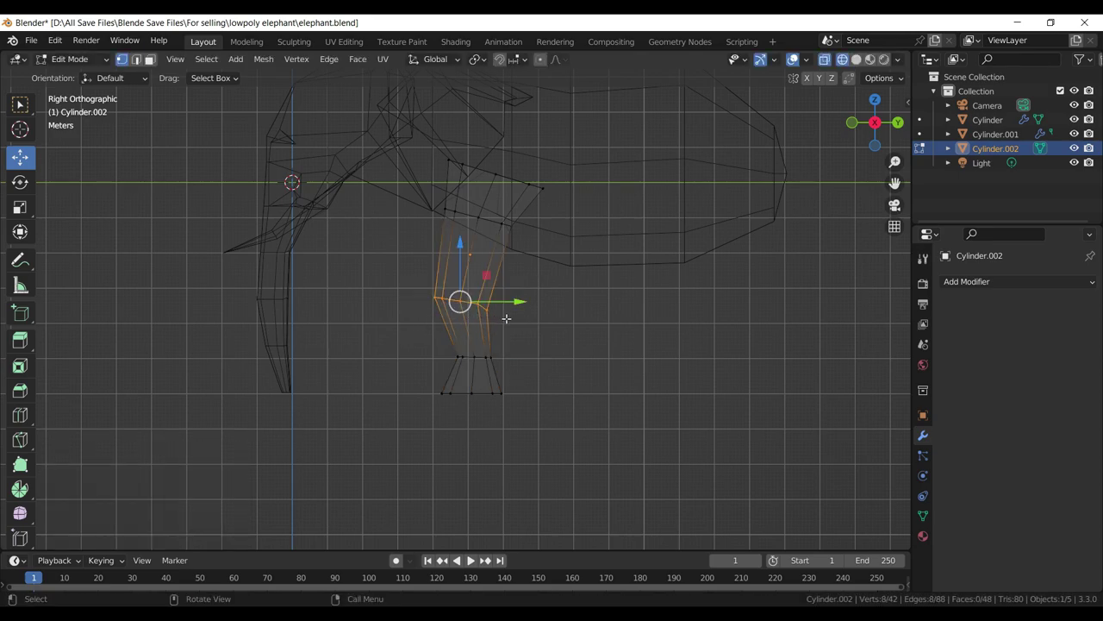
{"action": "key", "text": "r"}
{"action": "left_click", "coordinate": [522, 319]}
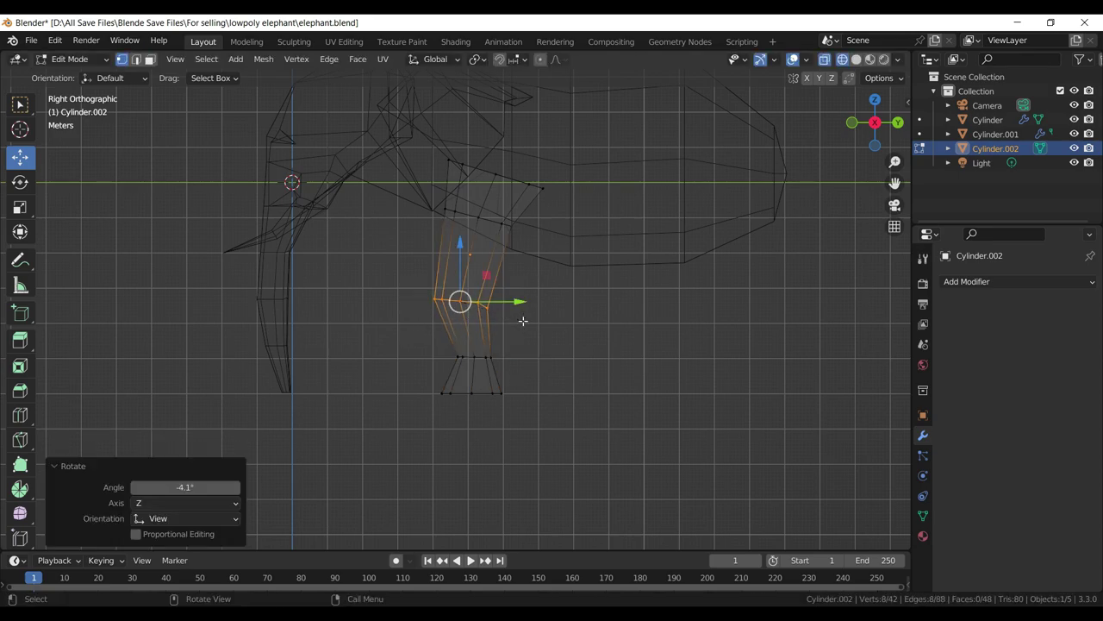
{"action": "key", "text": "s"}
{"action": "left_click", "coordinate": [517, 315]}
{"action": "key", "text": "g"}
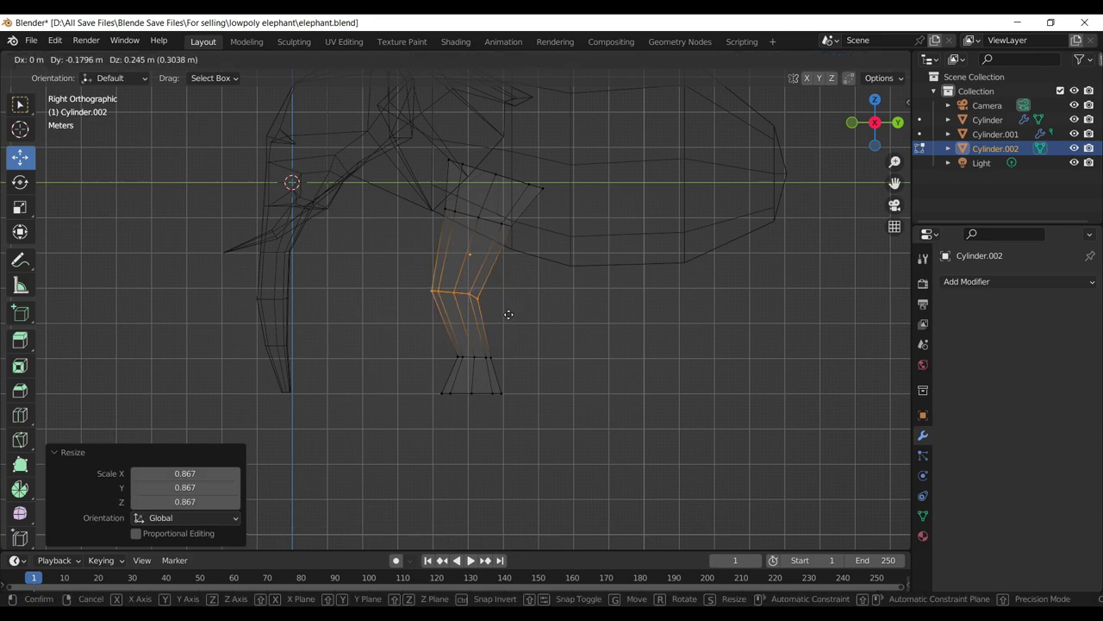
{"action": "left_click", "coordinate": [510, 313]}
- Shift the foot and middle ring left along Y, then raise the ring slightly
{"action": "left_click_drag", "start_coordinate": [517, 352], "coordinate": [430, 406]}
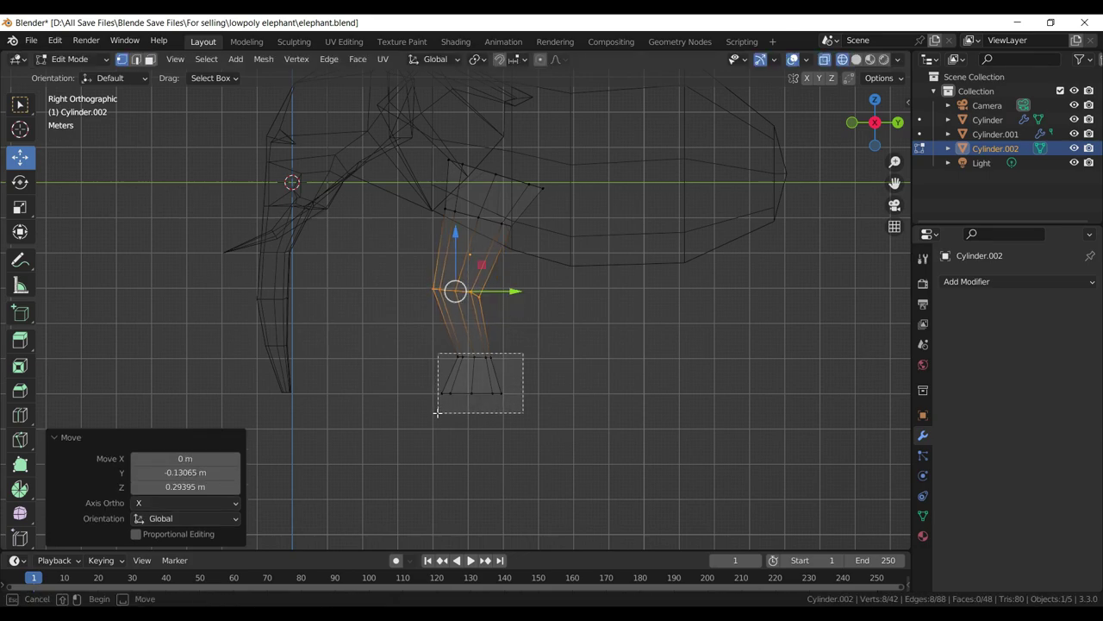
{"action": "left_click_drag", "start_coordinate": [535, 377], "coordinate": [527, 380]}
{"action": "left_click_drag", "start_coordinate": [541, 342], "coordinate": [419, 377]}
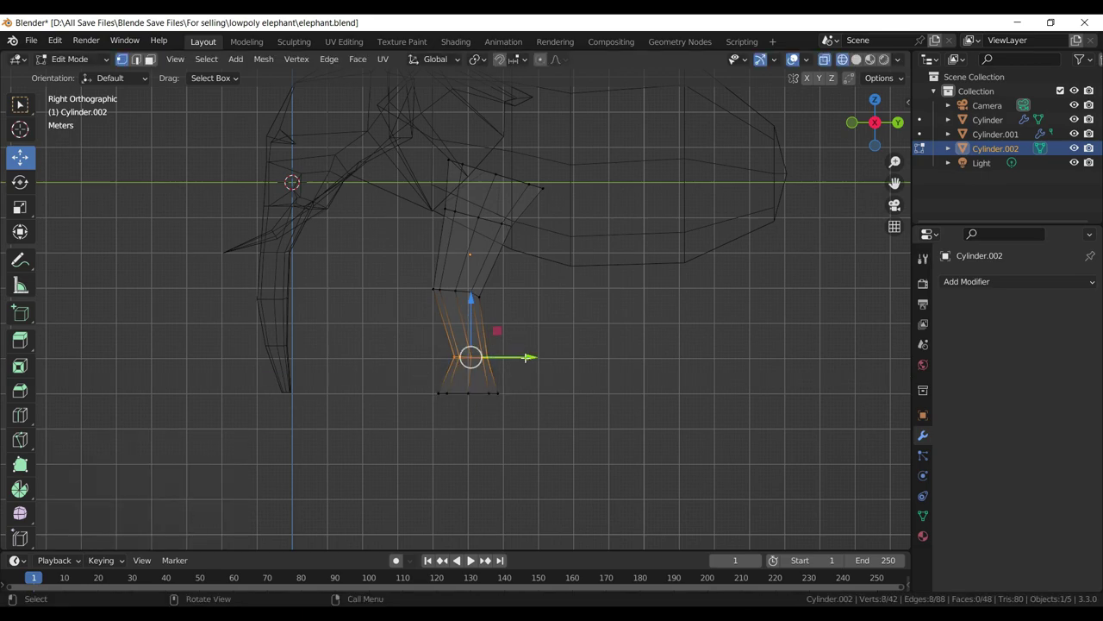
{"action": "left_click_drag", "start_coordinate": [526, 357], "coordinate": [521, 358]}
{"action": "left_click", "coordinate": [521, 358]}
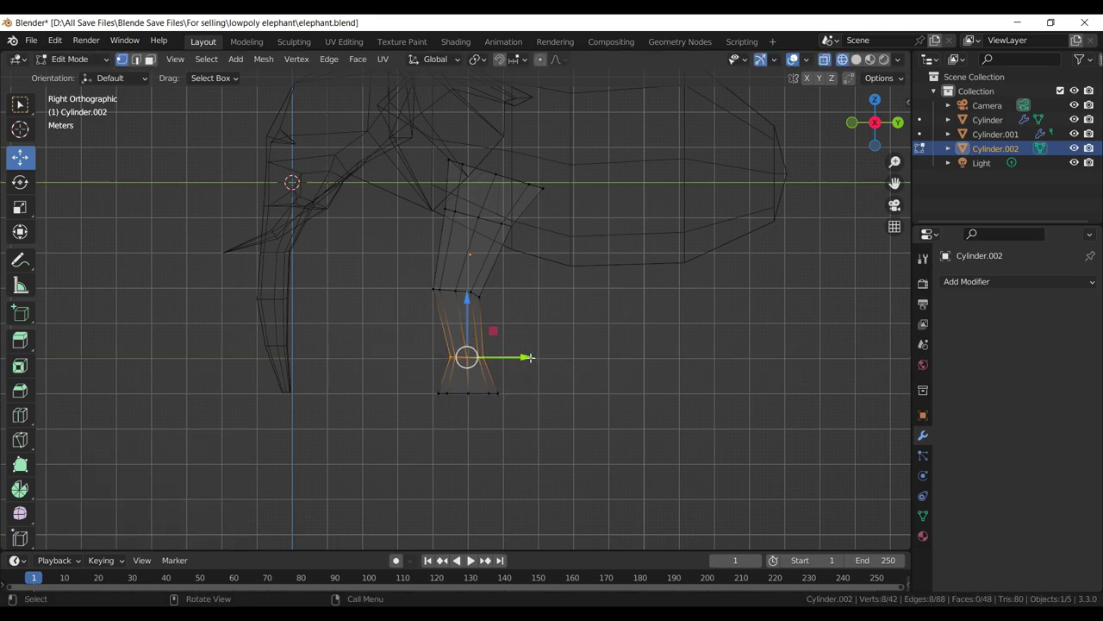
{"action": "left_click_drag", "start_coordinate": [465, 311], "coordinate": [467, 304]}
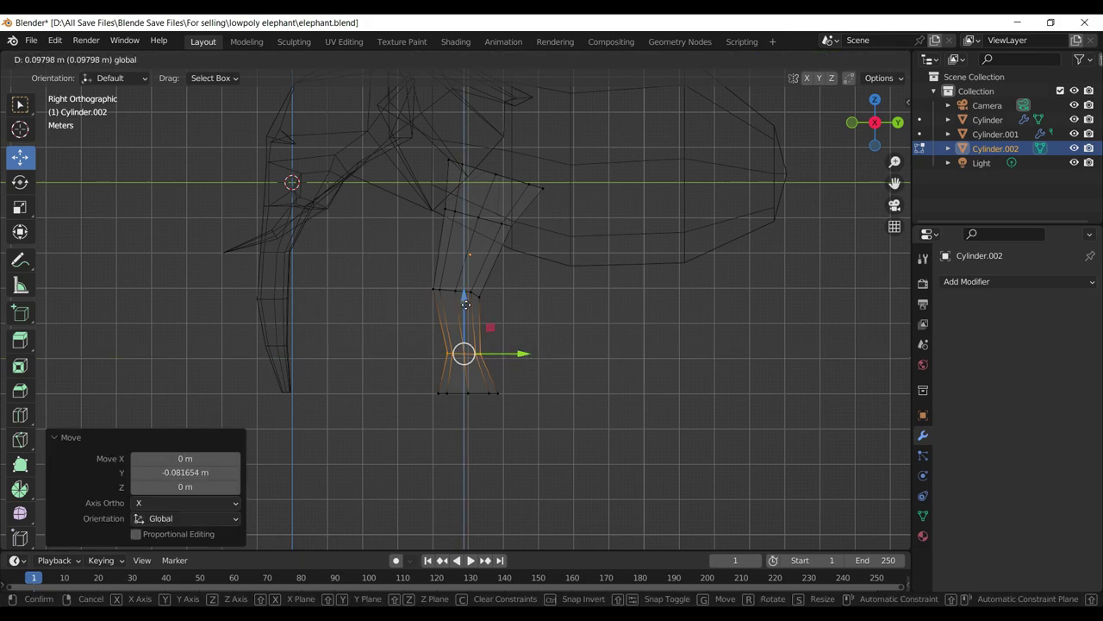
- Add a loop cut in the foot and widen the new loop
{"action": "key", "text": "e"}
{"action": "key", "text": "ctrl+r"}
{"action": "left_click", "coordinate": [473, 371]}
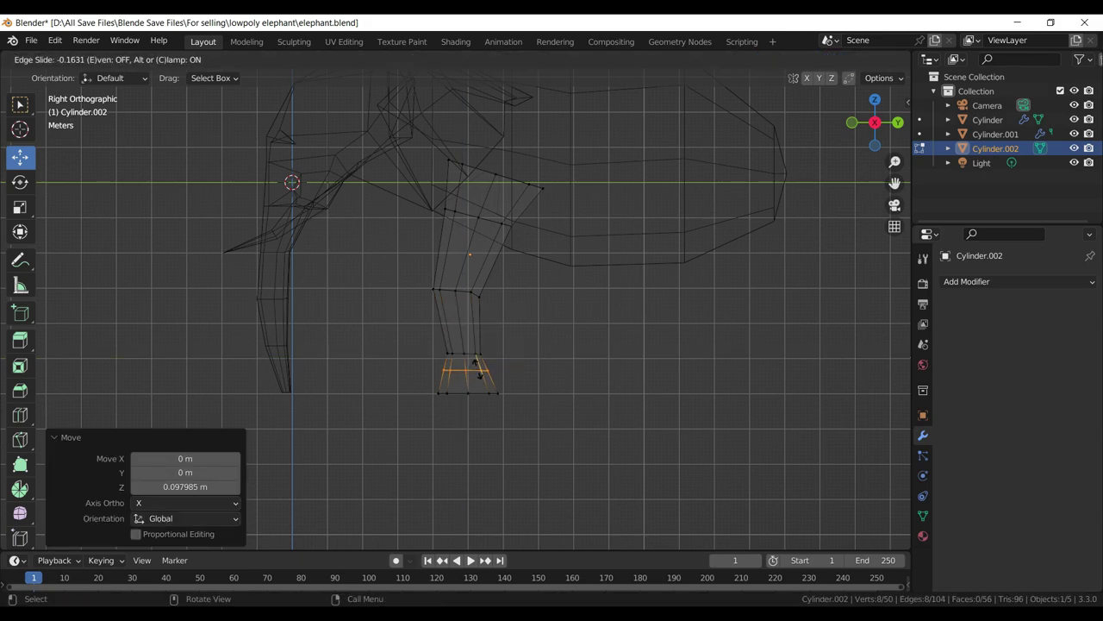
{"action": "left_click", "coordinate": [463, 365]}
{"action": "key", "text": "s"}
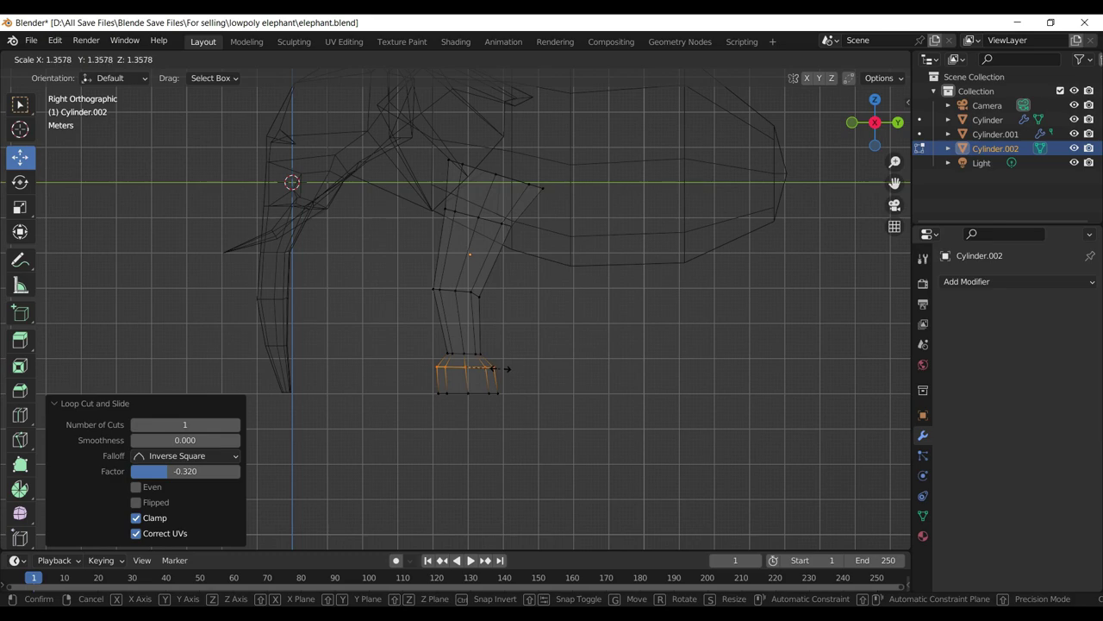
{"action": "left_click", "coordinate": [492, 368]}
- Nudge the bottom foot ring along Y, save the file, and enlarge a ring to 1.093
{"action": "left_click_drag", "start_coordinate": [514, 431], "coordinate": [417, 374]}
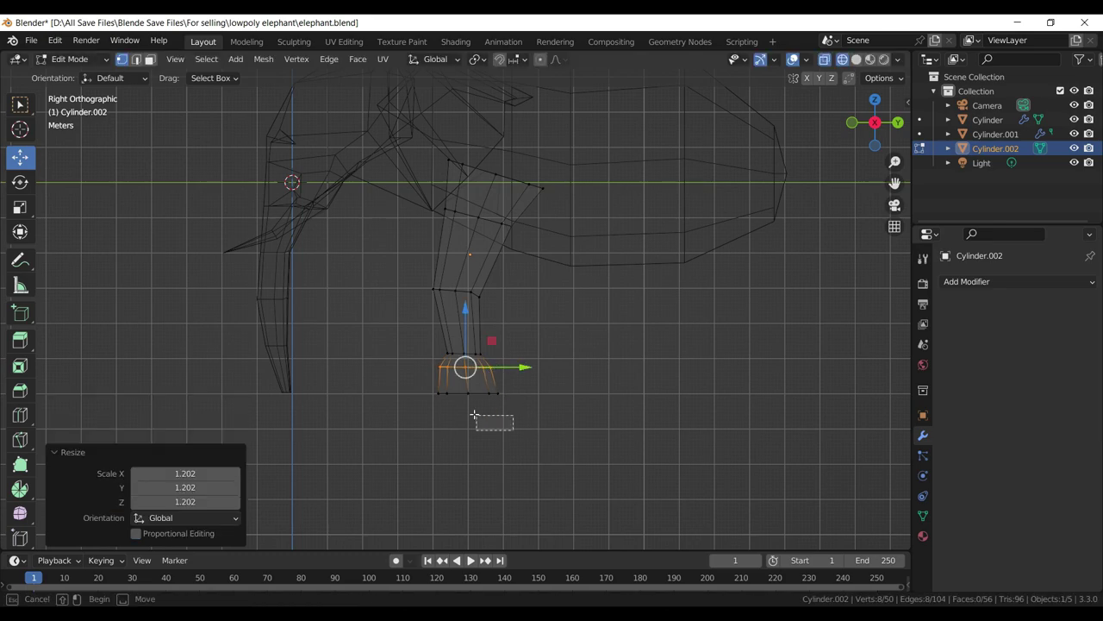
{"action": "left_click_drag", "start_coordinate": [521, 392], "coordinate": [422, 384]}
{"action": "key", "text": "ctrl+s"}
{"action": "left_click", "coordinate": [515, 362]}
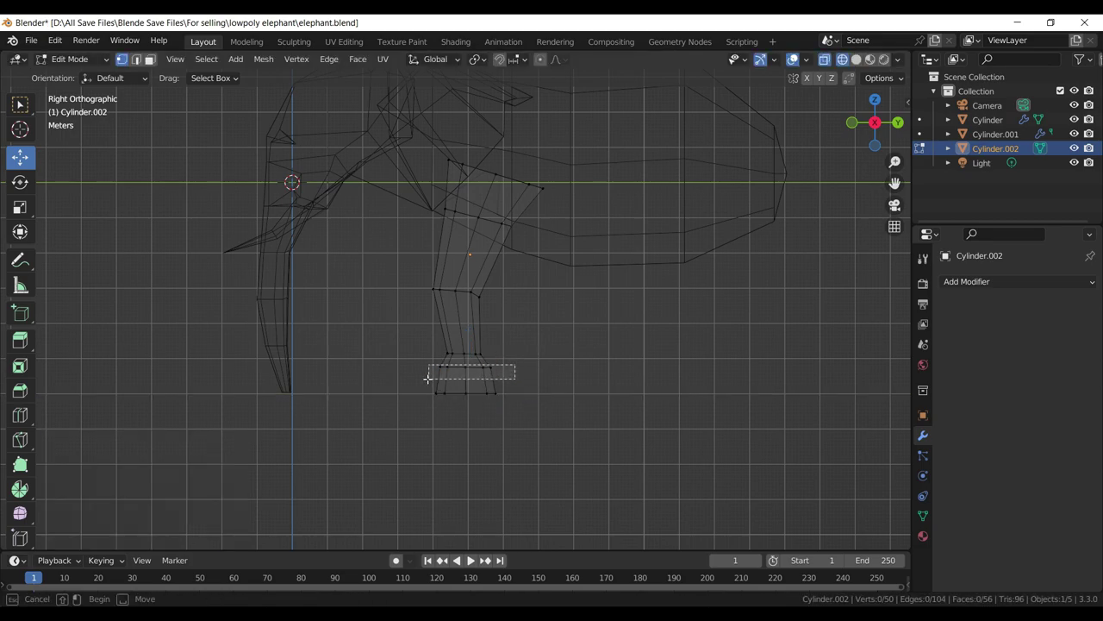
{"action": "key", "text": "s"}
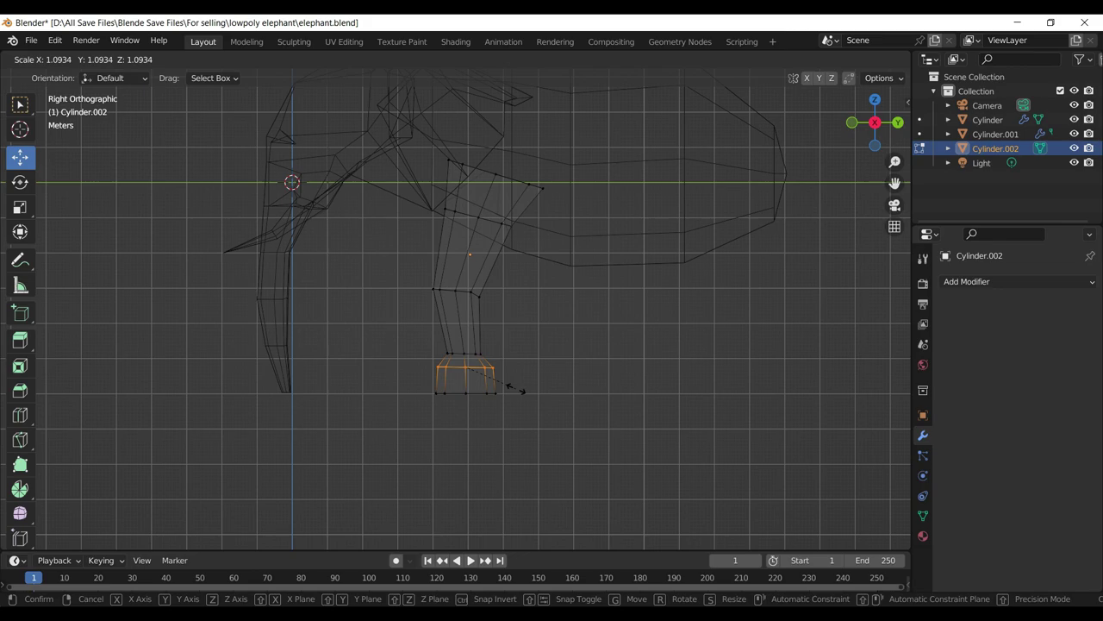
{"action": "left_click", "coordinate": [516, 390]}
- Lower the selected ring about 0.43 m on Z and scale it to 1.072
{"action": "scroll", "scroll_direction": "up", "scroll_amount": 3}
{"action": "key", "text": "g"}
{"action": "key", "text": "z"}
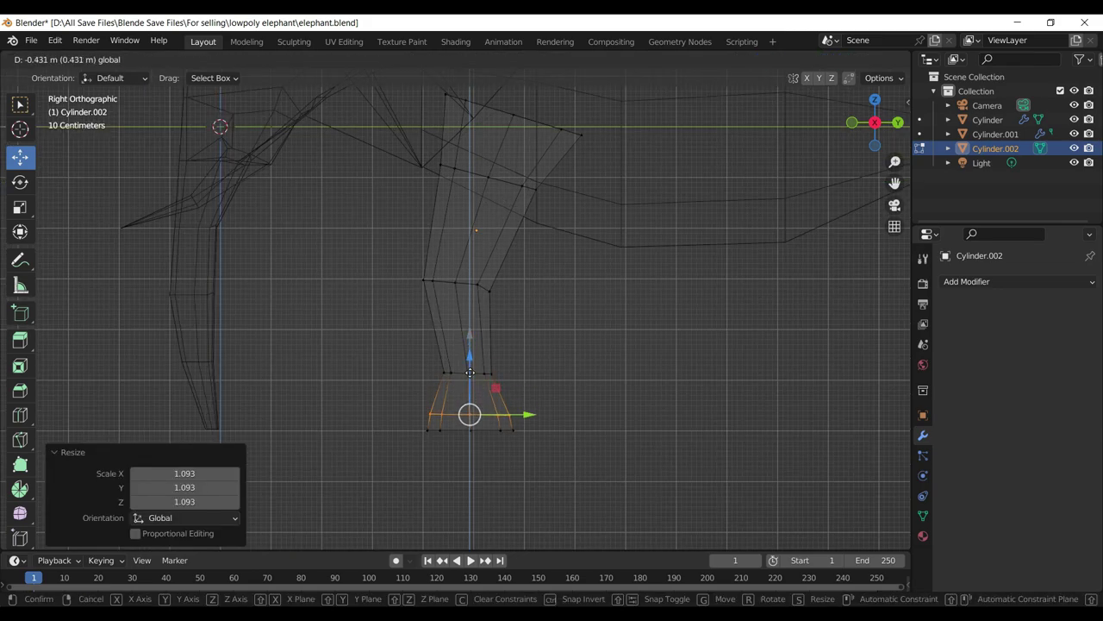
{"action": "left_click", "coordinate": [470, 372]}
{"action": "key", "text": "s"}
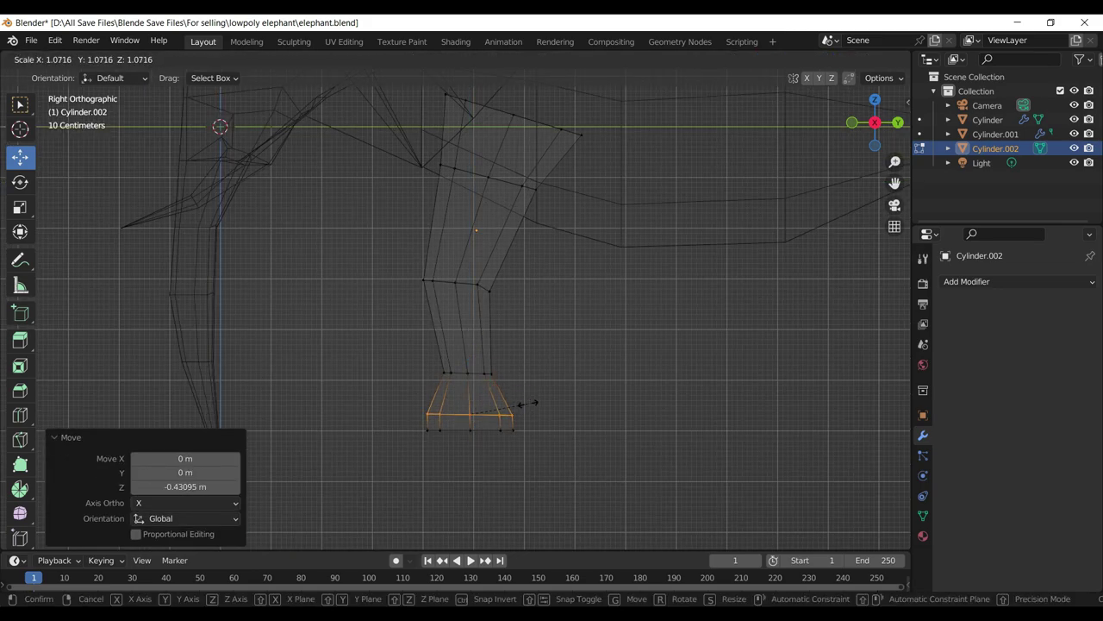
{"action": "left_click", "coordinate": [528, 403]}
- Shift the bottom foot ring along Y and resize the ankle ring
{"action": "left_click_drag", "start_coordinate": [541, 475], "coordinate": [399, 420]}
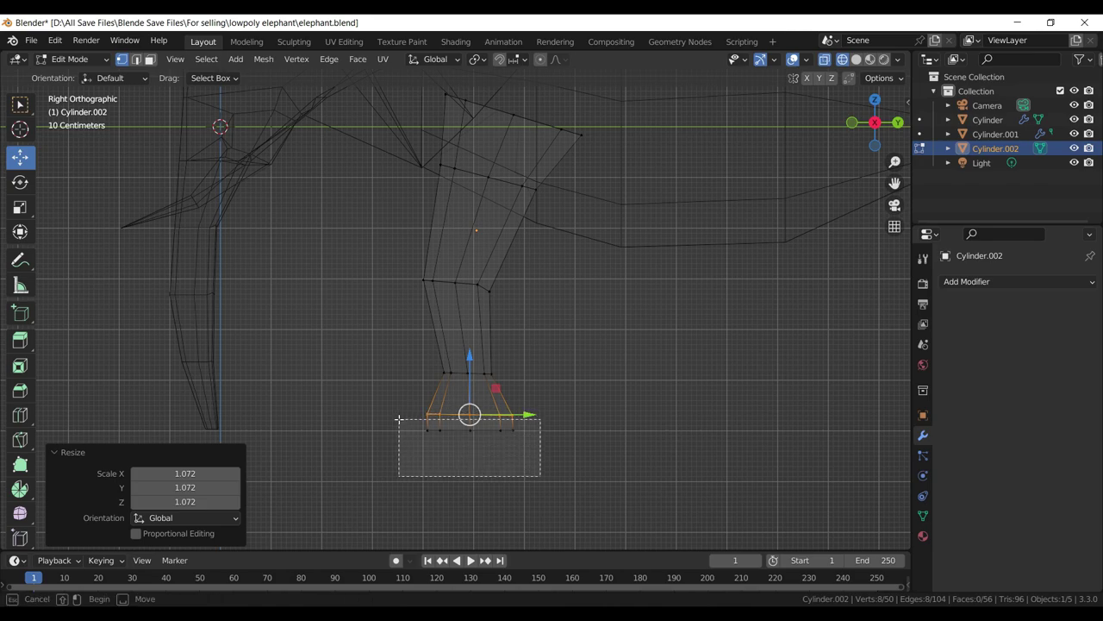
{"action": "key", "text": "g"}
{"action": "key", "text": "y"}
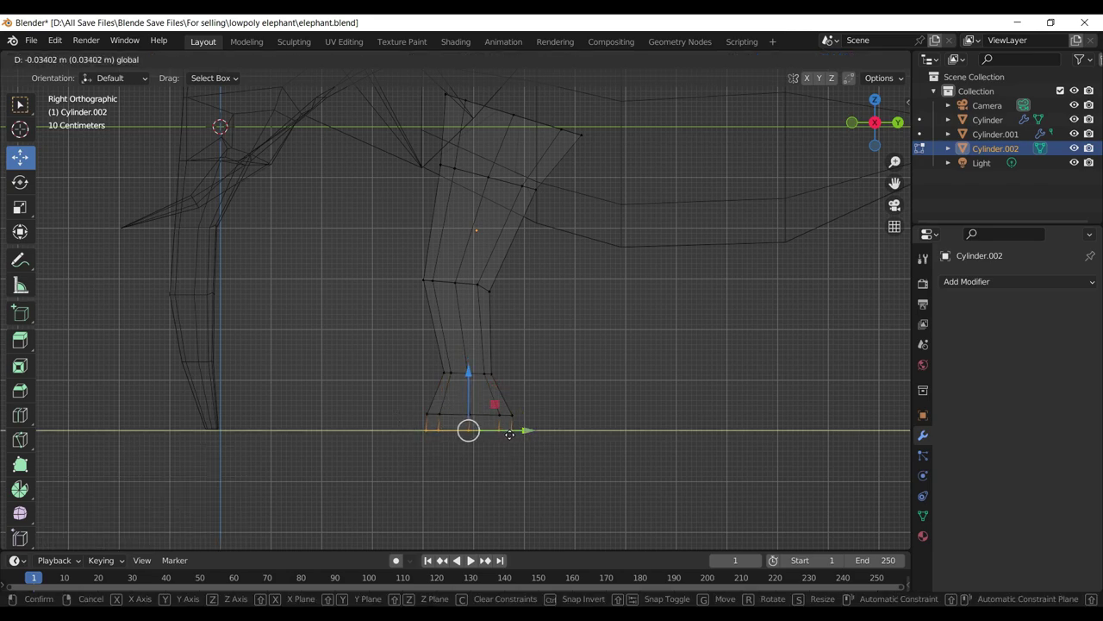
{"action": "left_click", "coordinate": [510, 435]}
{"action": "left_click_drag", "start_coordinate": [543, 355], "coordinate": [410, 406]}
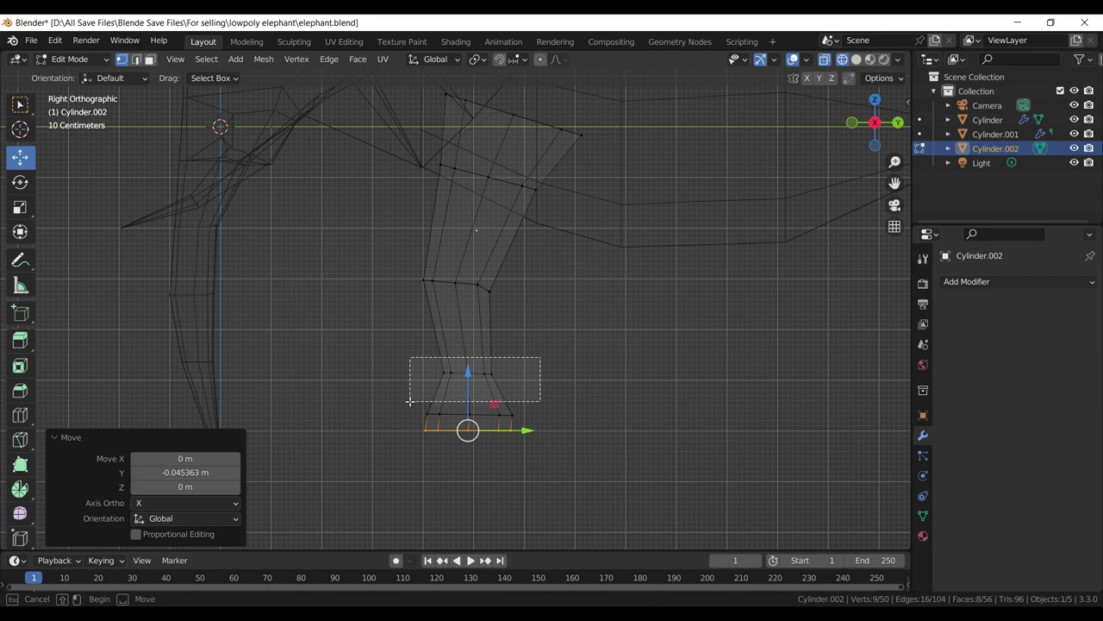
{"action": "key", "text": "s"}
{"action": "left_click", "coordinate": [530, 405]}
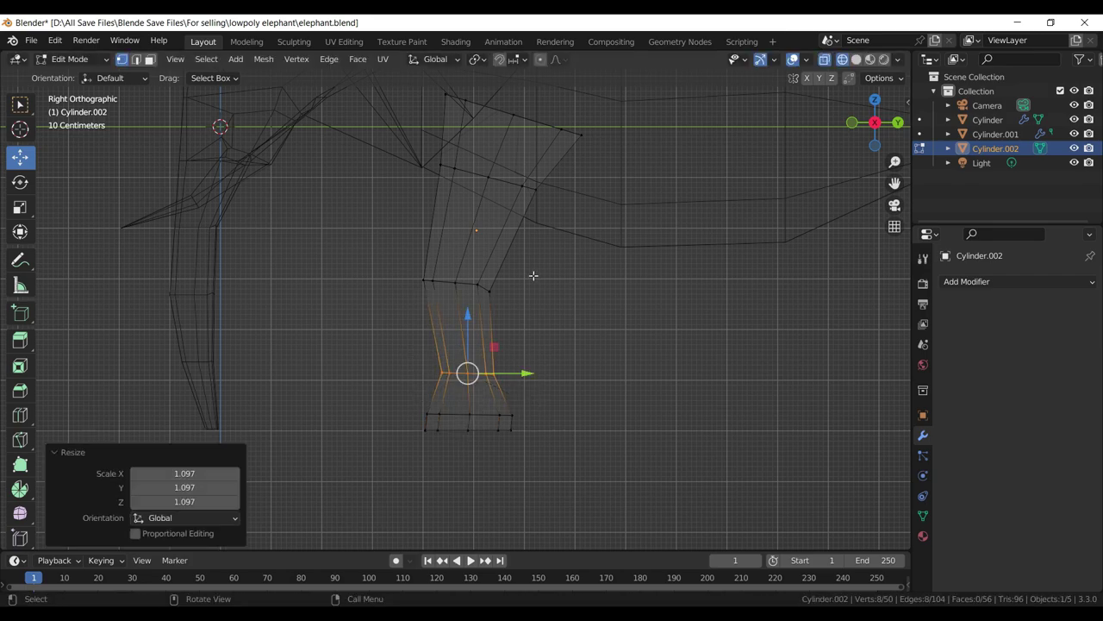
- Shrink the middle ring to 0.908 and shift the foot bottom slightly along Y
{"action": "left_click_drag", "start_coordinate": [538, 270], "coordinate": [338, 326]}
{"action": "left_click", "coordinate": [484, 324]}
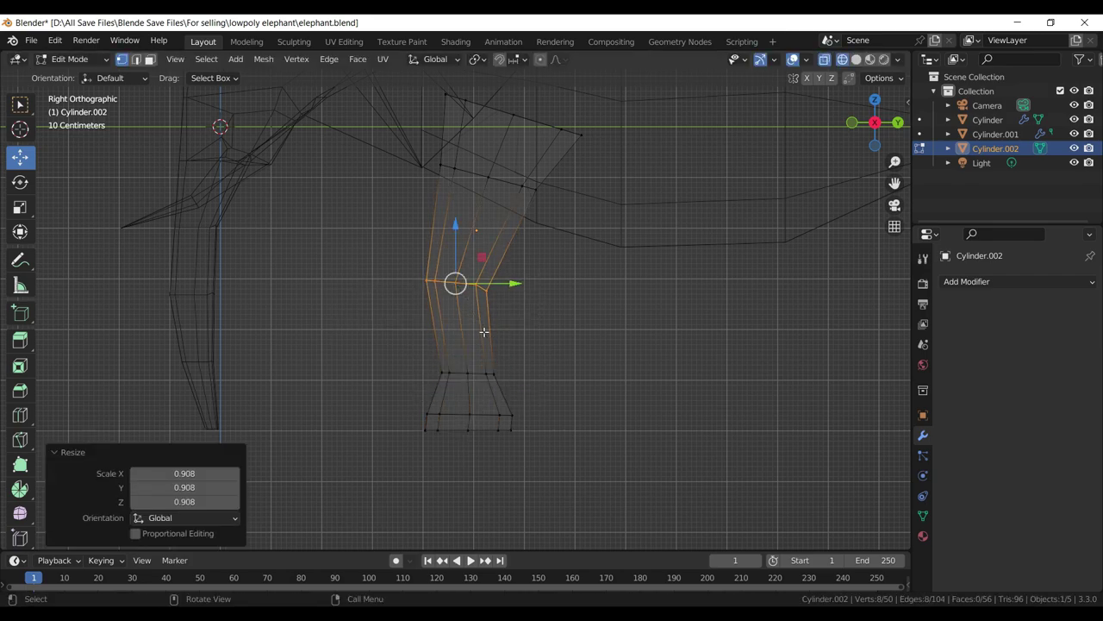
{"action": "scroll", "scroll_direction": "down", "scroll_amount": 3}
{"action": "left_click_drag", "start_coordinate": [515, 372], "coordinate": [390, 424]}
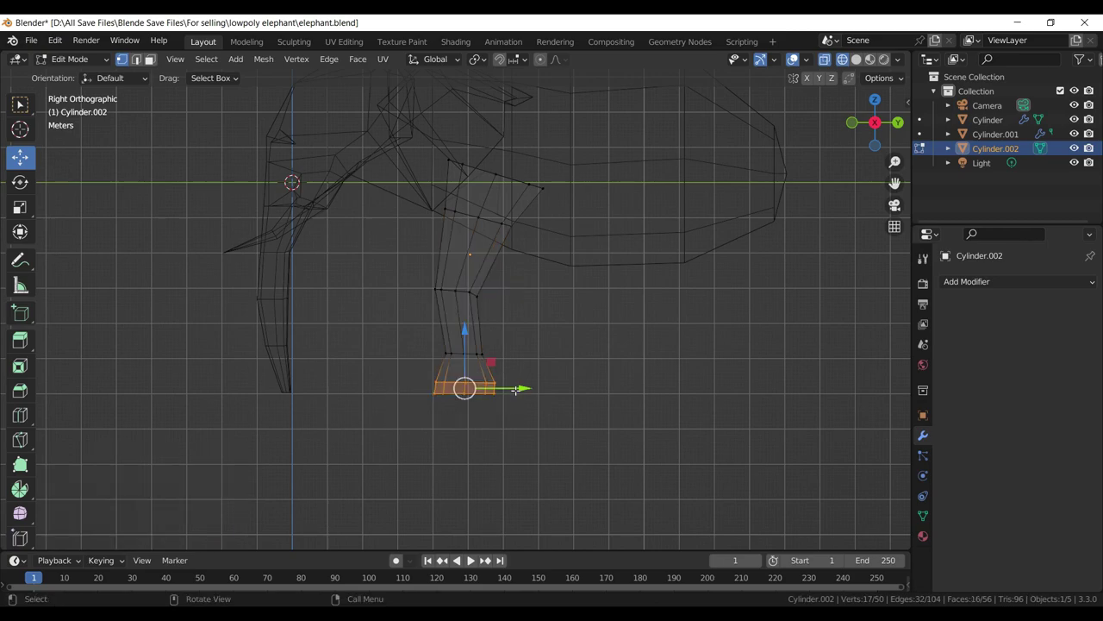
{"action": "left_click_drag", "start_coordinate": [517, 388], "coordinate": [528, 387]}
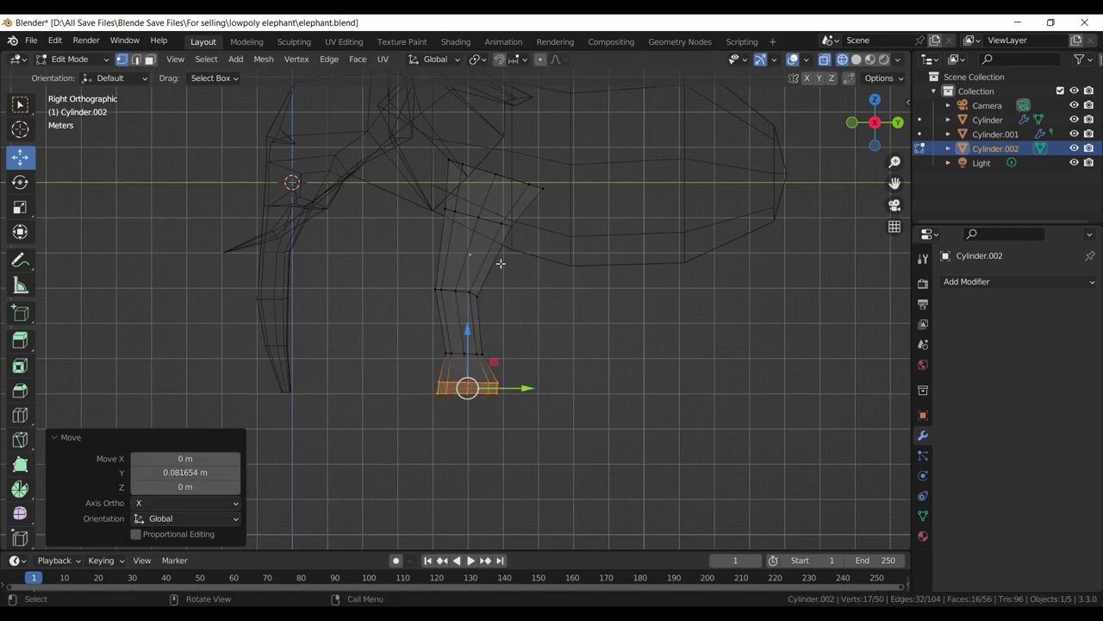
- Duplicate the front leg object and slide the copy toward the rear
{"action": "key", "text": "Tab"}
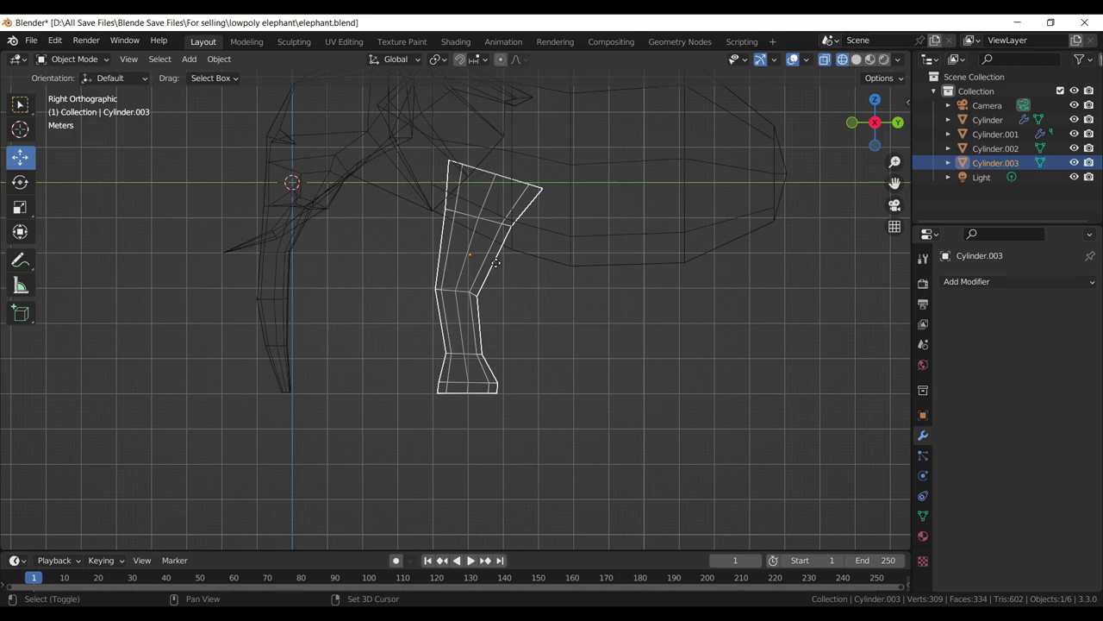
{"action": "key", "text": "shift+d"}
{"action": "key", "text": "Escape"}
{"action": "left_click_drag", "start_coordinate": [534, 255], "coordinate": [746, 259]}
{"action": "left_click_drag", "start_coordinate": [751, 307], "coordinate": [710, 306]}
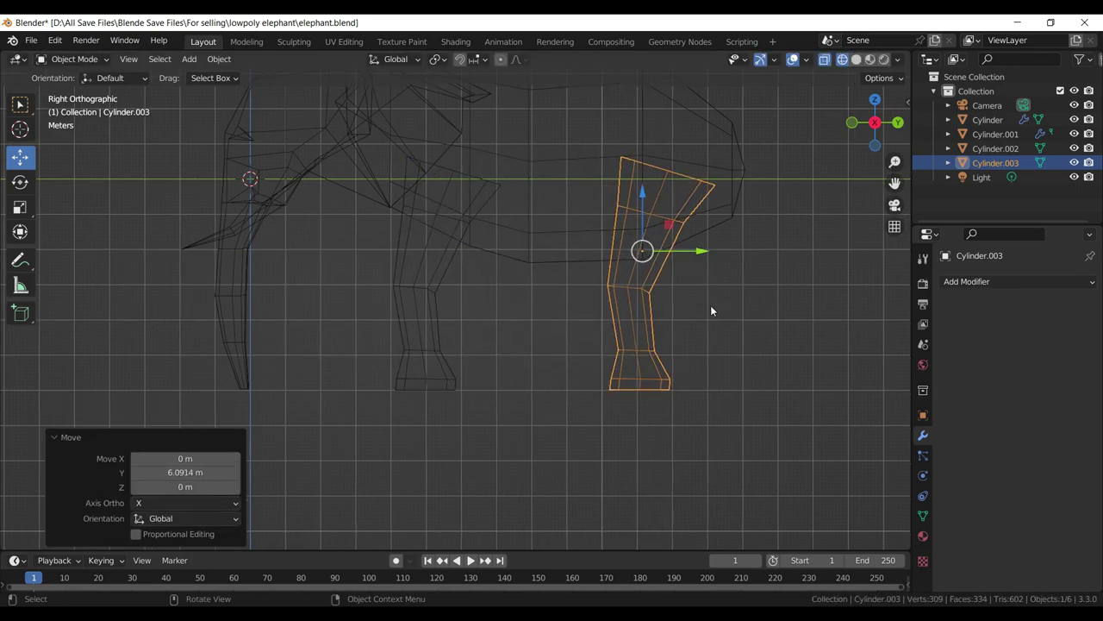
- Rotate the copy 180° on Z, place it under the body's rear, and save
{"action": "type", "text": "rz"}
{"action": "type", "text": "180"}
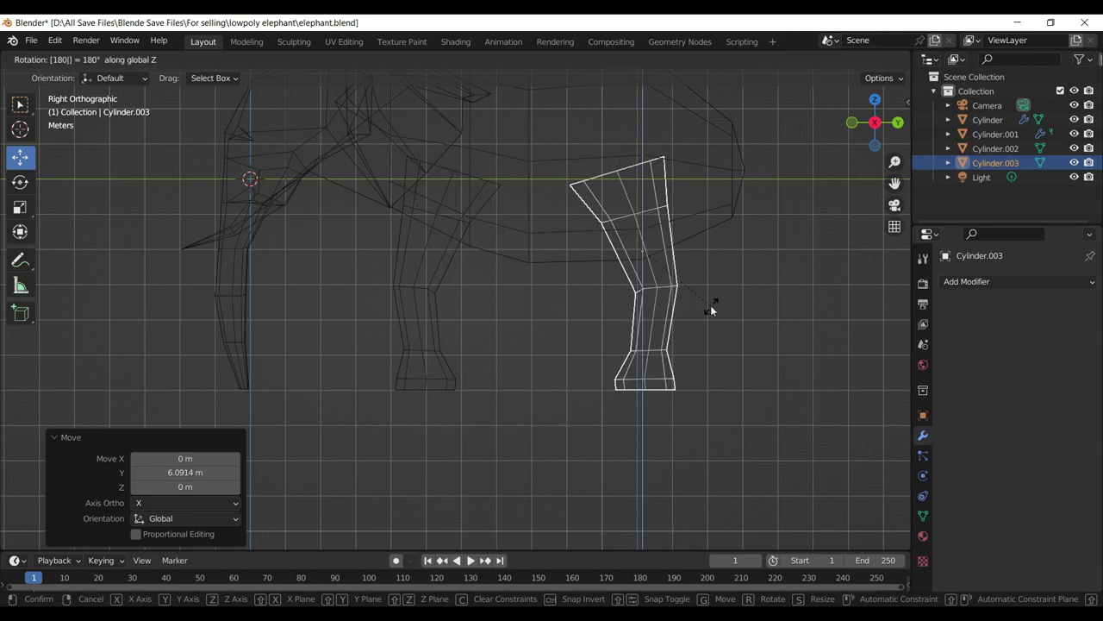
{"action": "key", "text": "Return"}
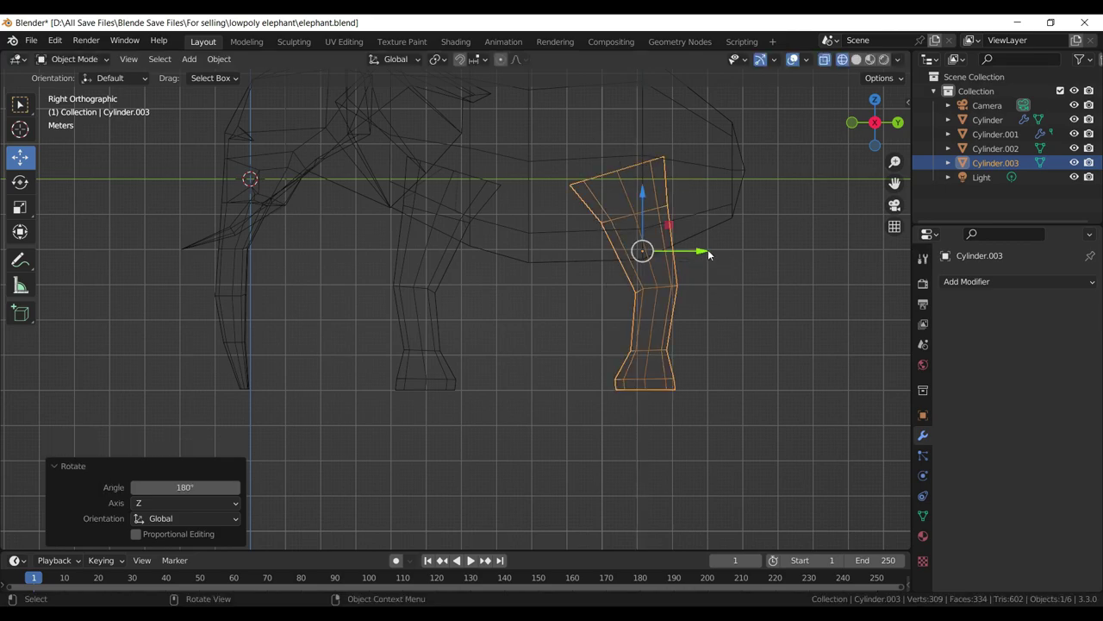
{"action": "left_click_drag", "start_coordinate": [710, 252], "coordinate": [776, 272]}
{"action": "key", "text": "ctrl+s"}
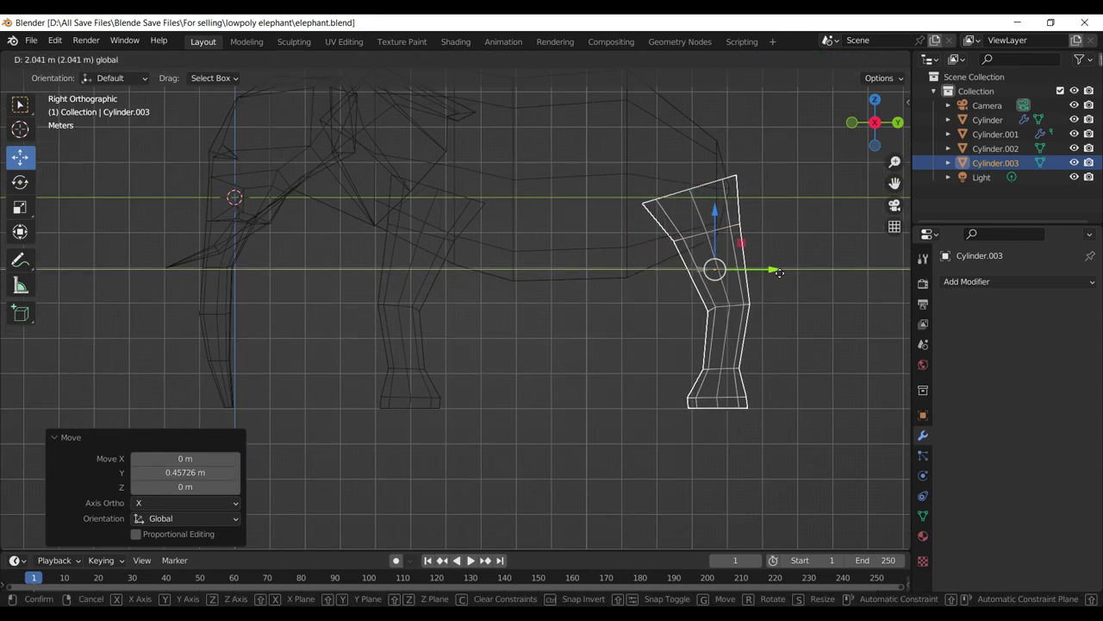
{"action": "left_click_drag", "start_coordinate": [764, 304], "coordinate": [708, 298]}
{"action": "scroll", "scroll_direction": "up", "scroll_amount": 3}
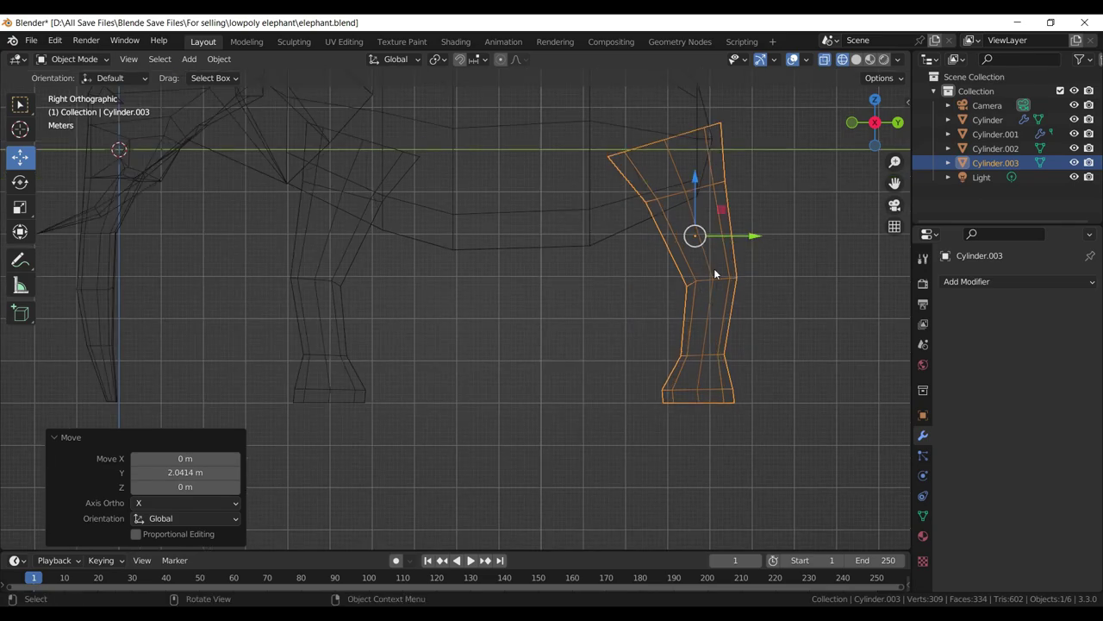
- Move the hind leg's knee edge loop to bend the leg
{"action": "key", "text": "Tab"}
{"action": "left_click", "coordinate": [734, 300]}
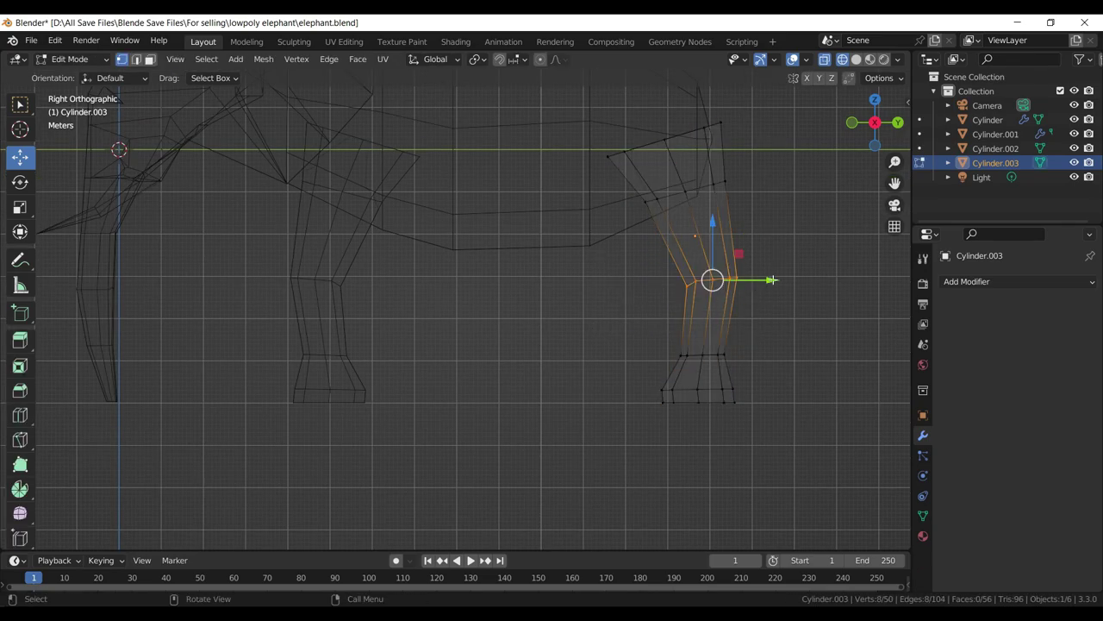
{"action": "left_click_drag", "start_coordinate": [771, 280], "coordinate": [732, 288]}
{"action": "left_click", "coordinate": [803, 205]}
- Scale the upper loop to 1.072, then move the upper and top loops toward the rump
{"action": "left_click", "coordinate": [702, 193]}
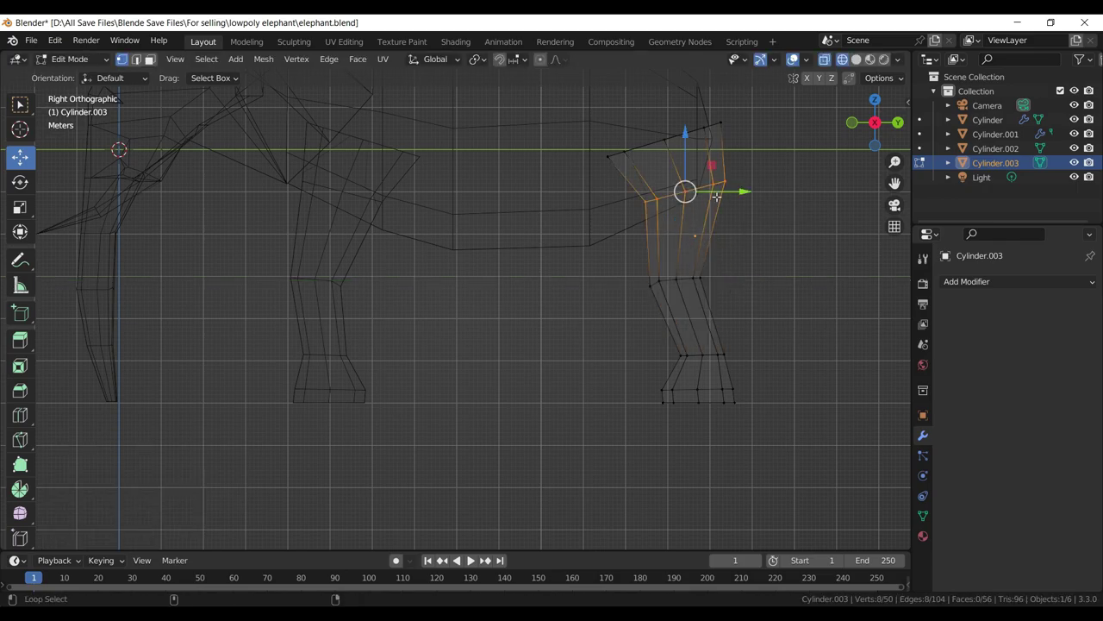
{"action": "key", "text": "s"}
{"action": "left_click", "coordinate": [738, 208]}
{"action": "key", "text": "g"}
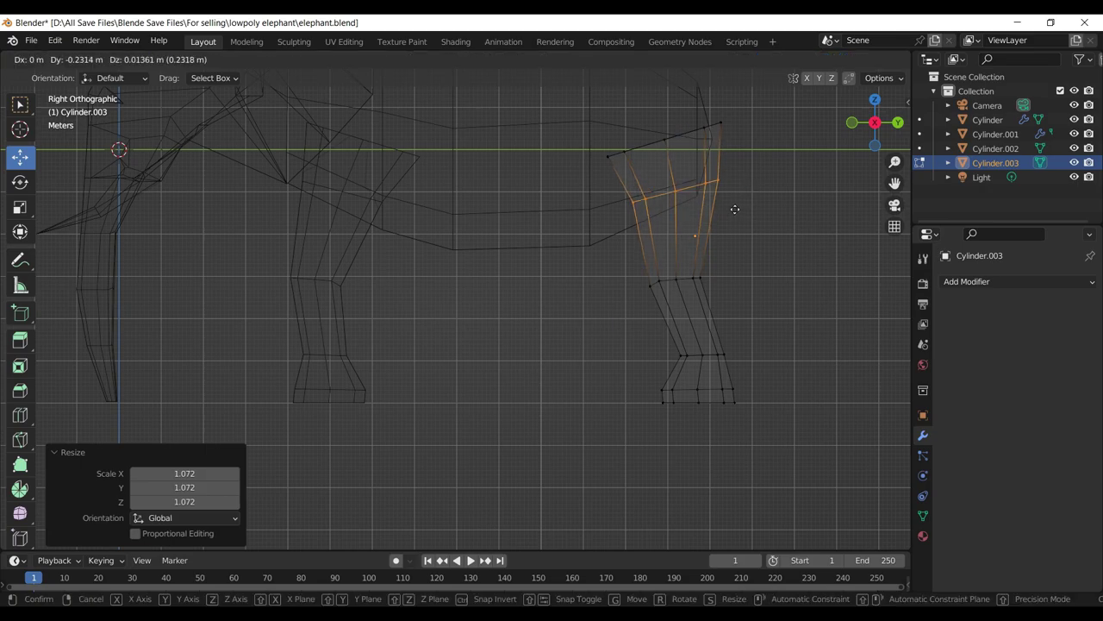
{"action": "left_click", "coordinate": [722, 208]}
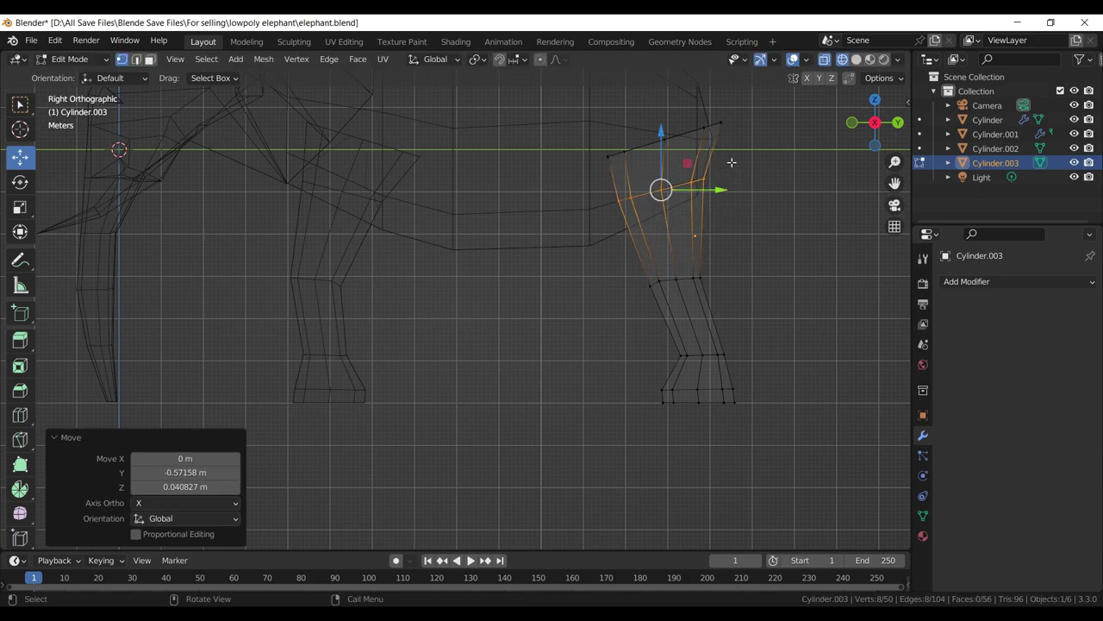
{"action": "left_click_drag", "start_coordinate": [728, 104], "coordinate": [610, 164]}
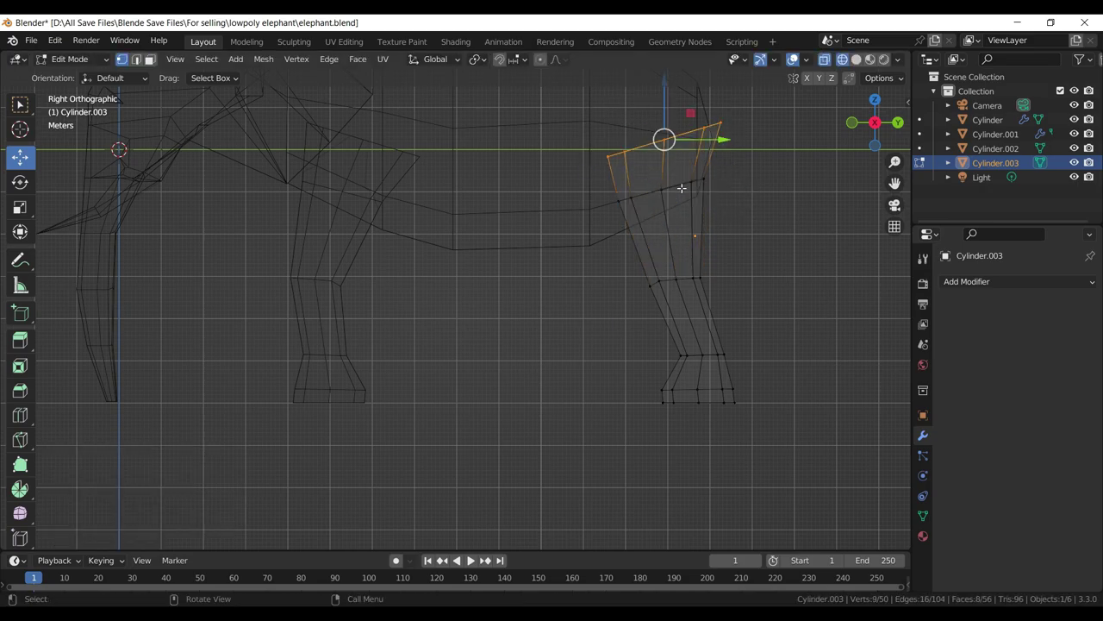
{"action": "key", "text": "g"}
{"action": "left_click", "coordinate": [666, 187]}
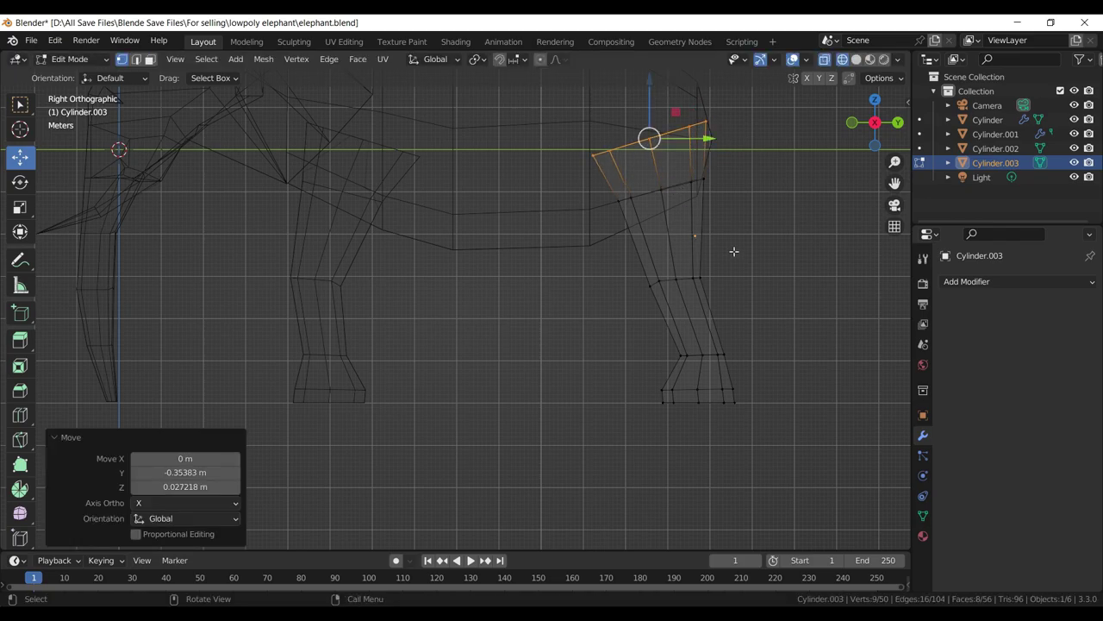
- Flatten the middle loop with S Z 0, tilt it -5.86°, and reposition it
{"action": "left_click_drag", "start_coordinate": [733, 251], "coordinate": [622, 305]}
{"action": "key", "text": "s"}
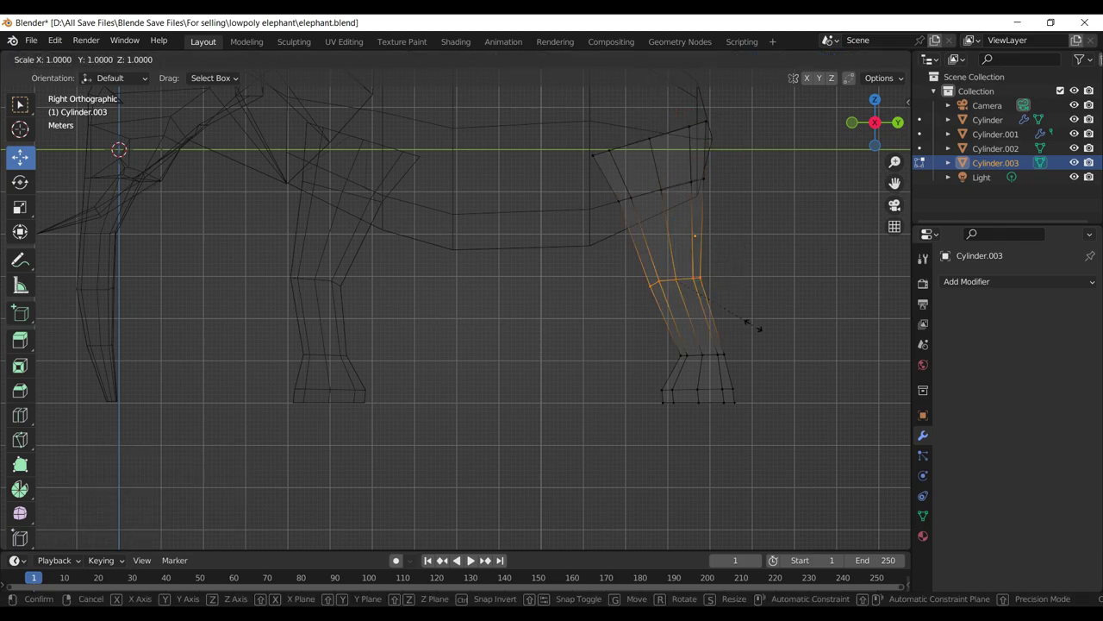
{"action": "key", "text": "z"}
{"action": "key", "text": "0"}
{"action": "key", "text": "Return"}
{"action": "key", "text": "r"}
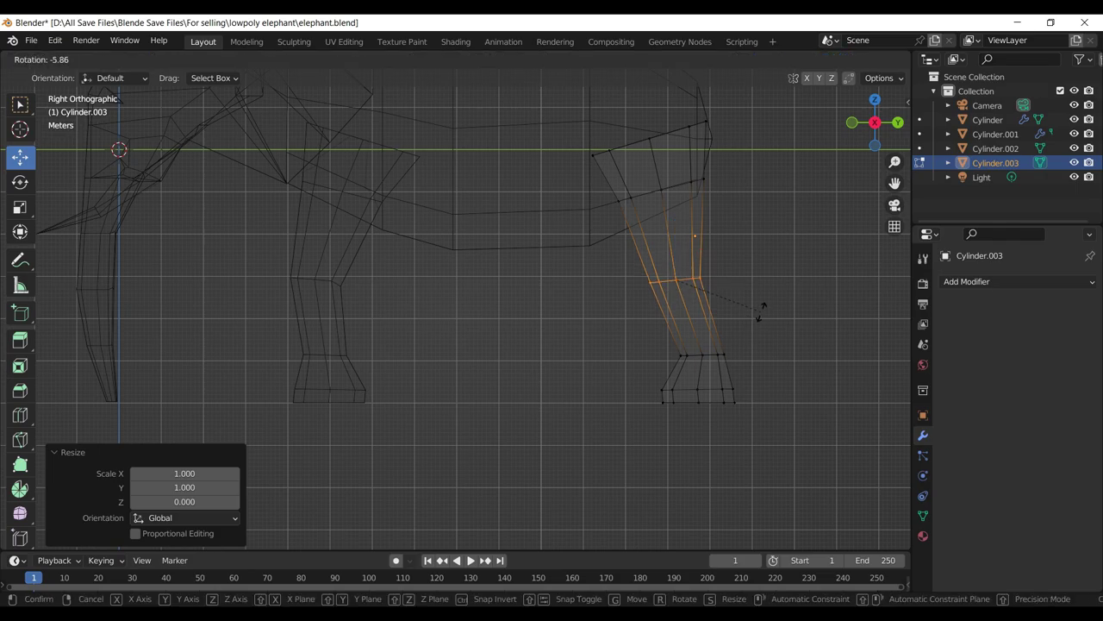
{"action": "left_click", "coordinate": [761, 312]}
{"action": "key", "text": "g"}
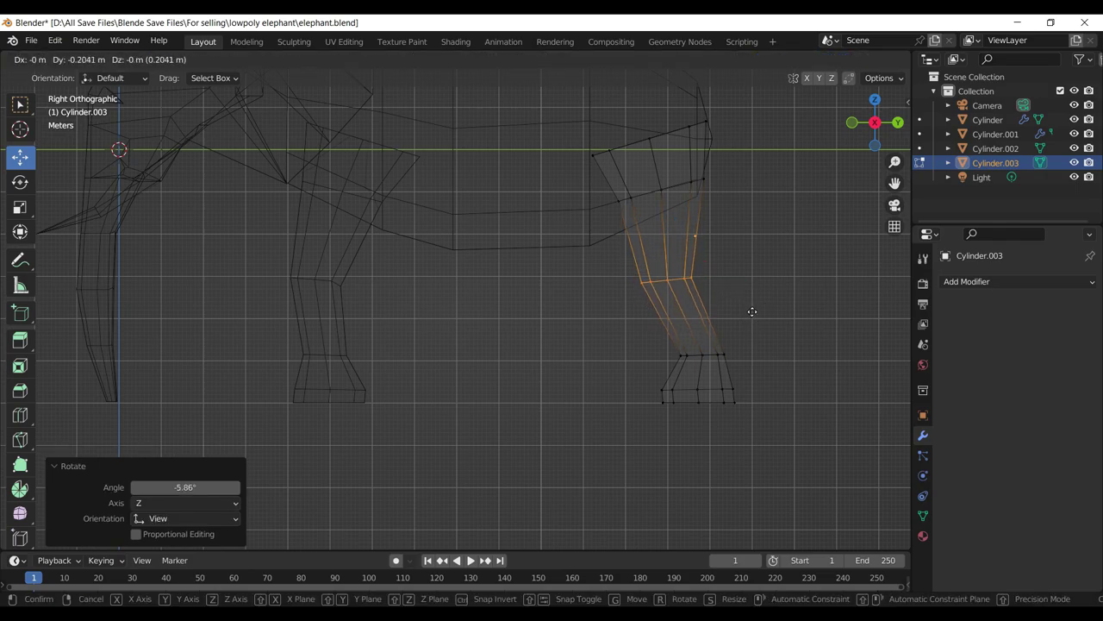
{"action": "left_click", "coordinate": [770, 312]}
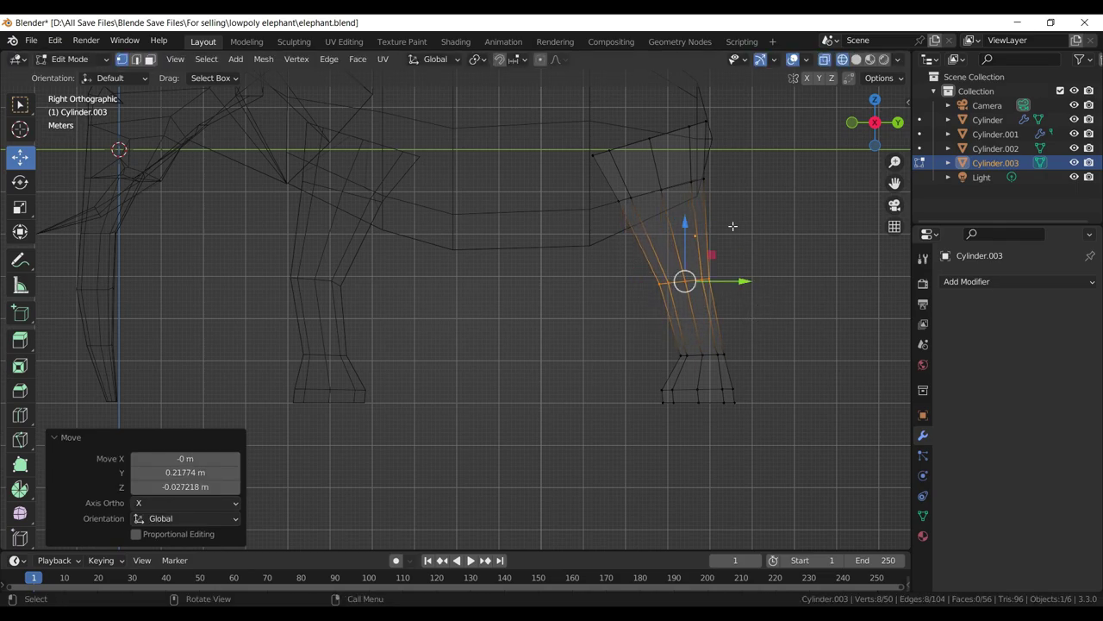
- Lower the leg's top faces and save the elephant file
{"action": "left_click_drag", "start_coordinate": [749, 86], "coordinate": [500, 271]}
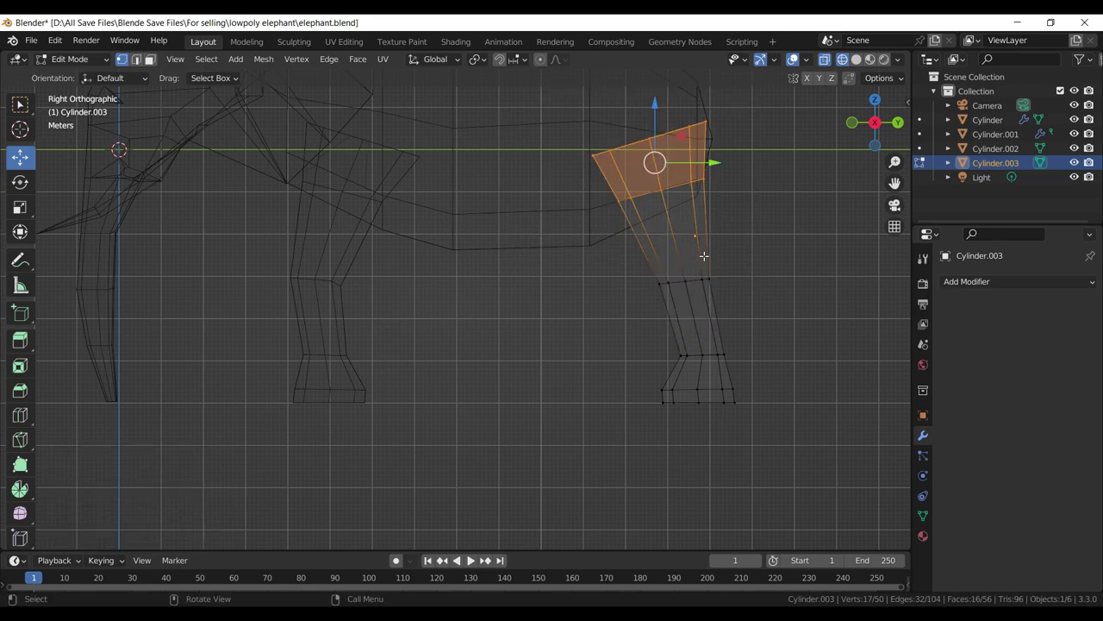
{"action": "key", "text": "g"}
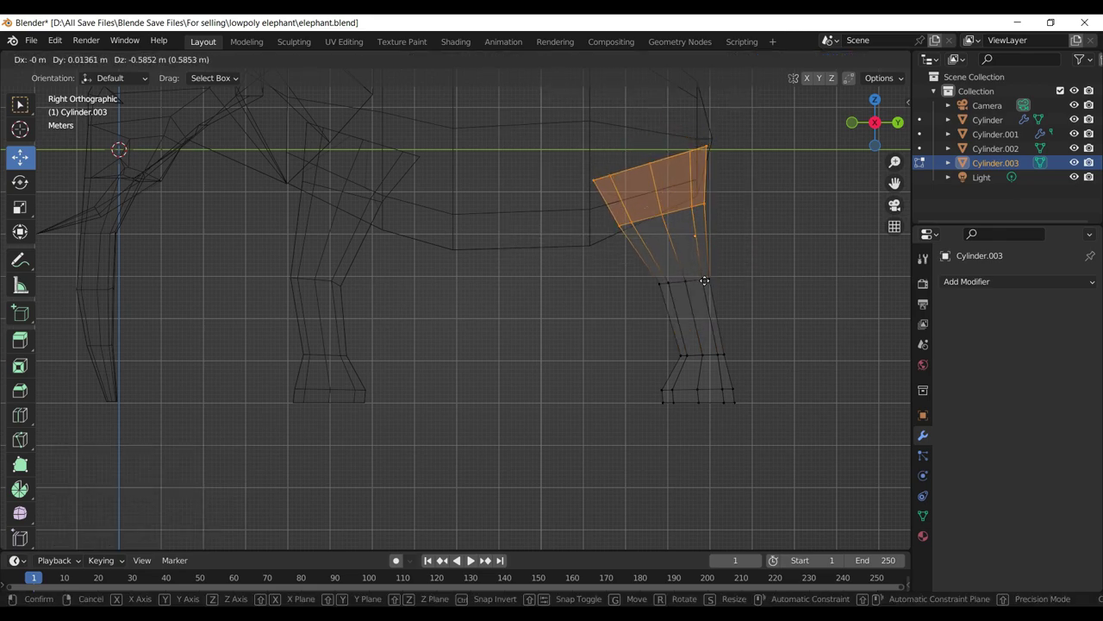
{"action": "left_click", "coordinate": [705, 279]}
{"action": "key", "text": "ctrl+s"}
- Move the middle loop down and nudge the upper loop slightly backward
{"action": "left_click_drag", "start_coordinate": [743, 274], "coordinate": [607, 334]}
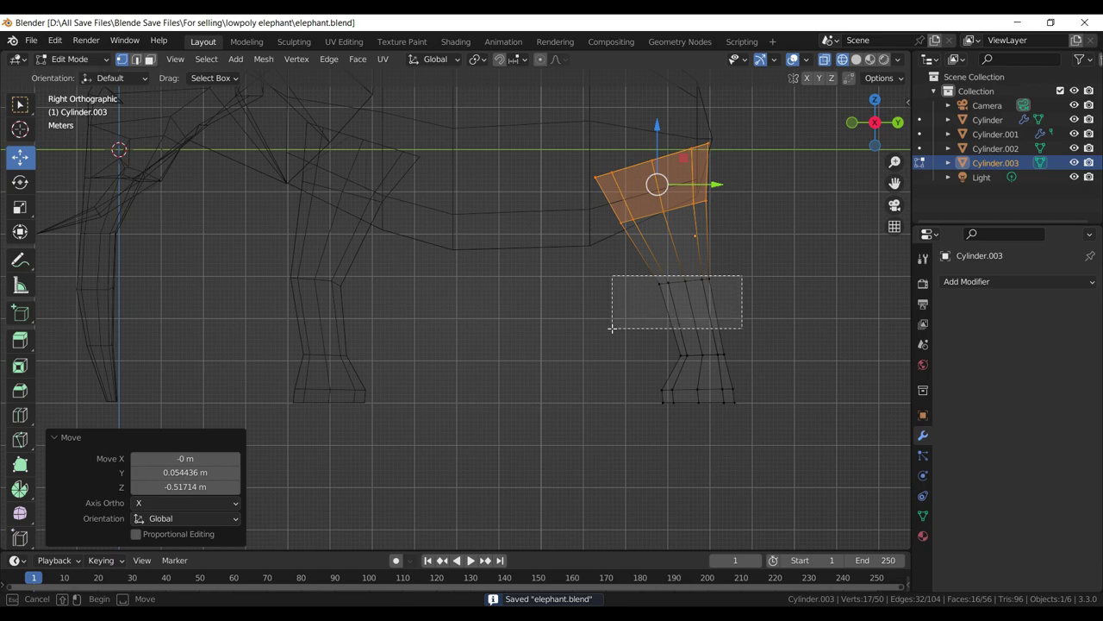
{"action": "key", "text": "g"}
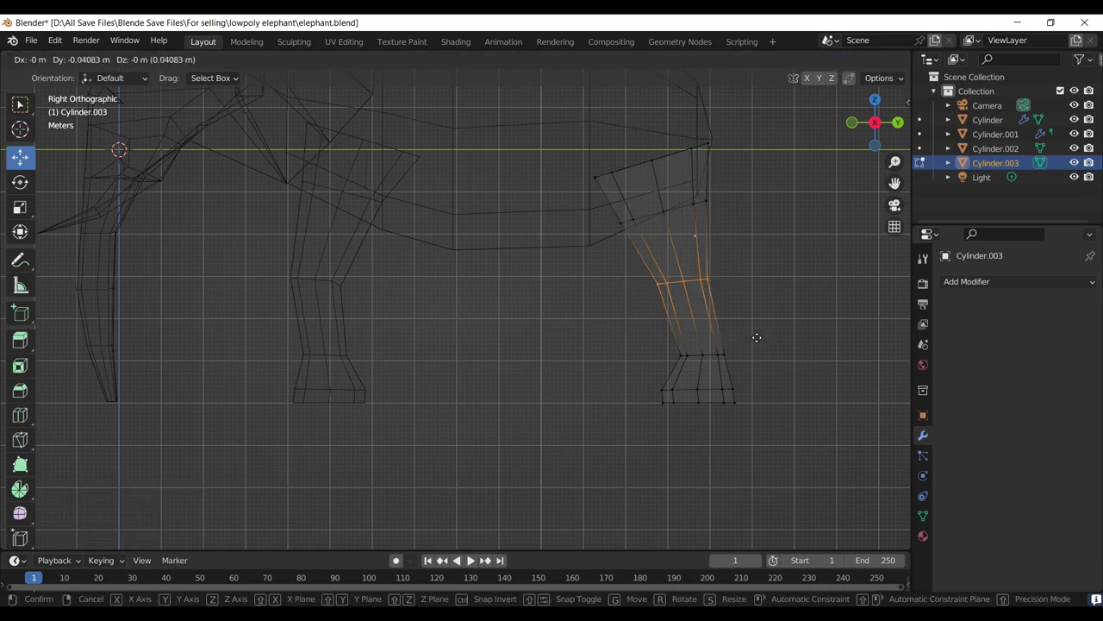
{"action": "left_click", "coordinate": [757, 346]}
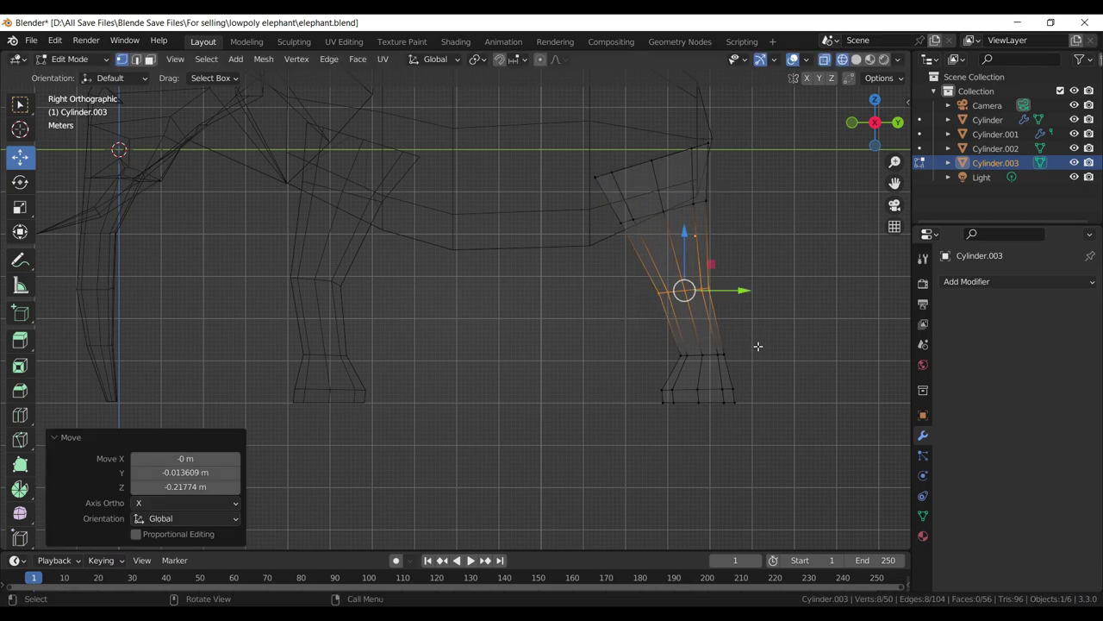
{"action": "left_click_drag", "start_coordinate": [723, 198], "coordinate": [612, 253]}
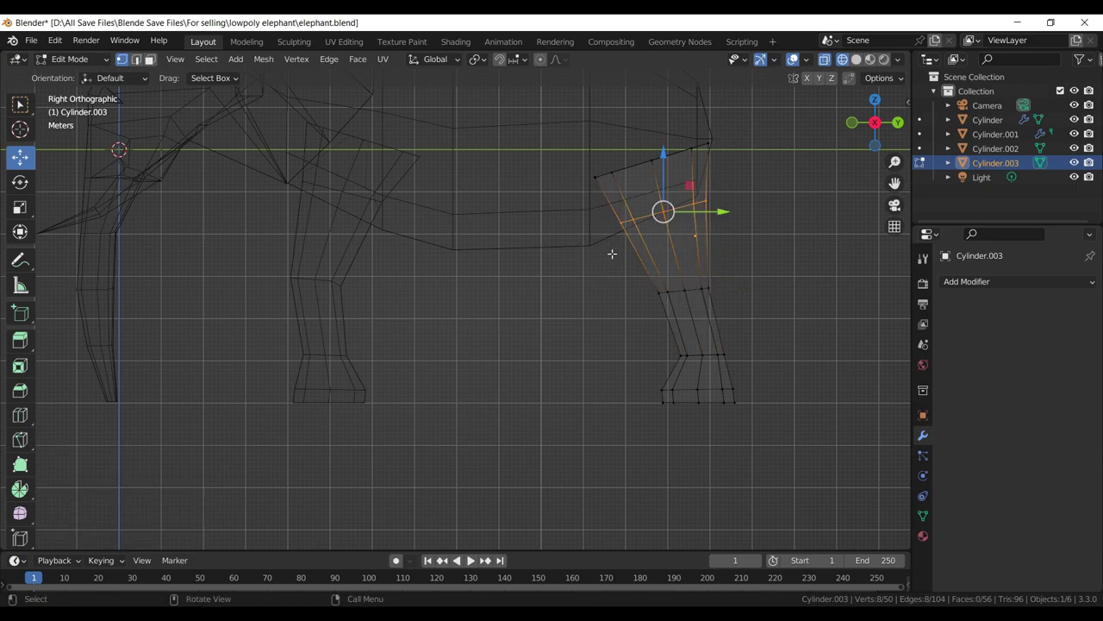
{"action": "key", "text": "g"}
{"action": "left_click", "coordinate": [677, 279]}
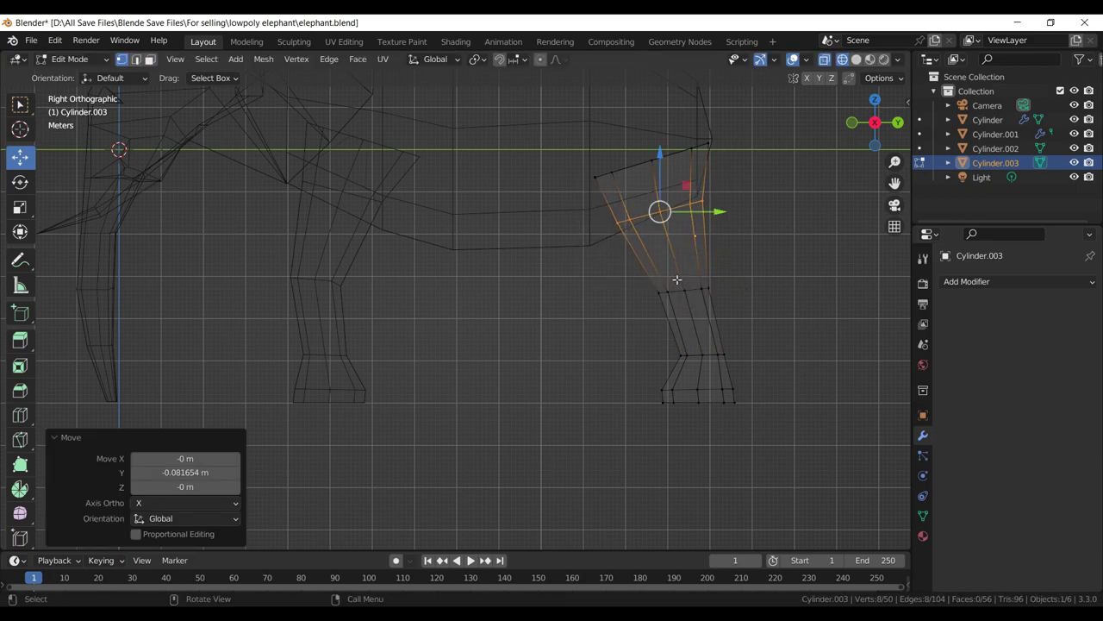
{"action": "left_click_drag", "start_coordinate": [741, 273], "coordinate": [142, 174]}
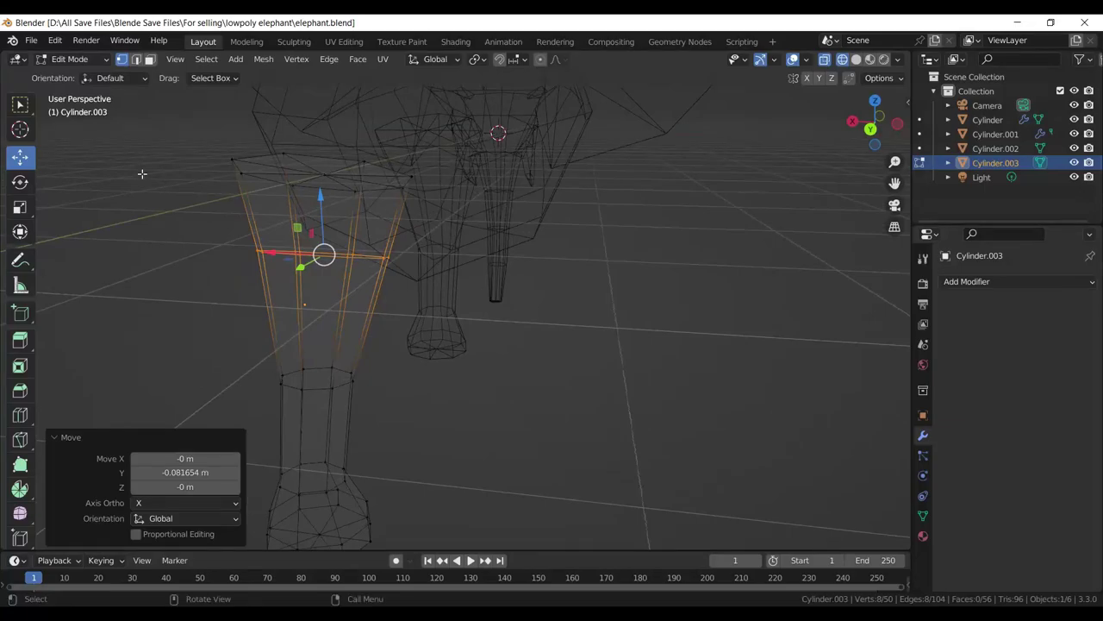
- Isolate the hind leg and slide its back vertical edge to factor 0.724
{"action": "left_click_drag", "start_coordinate": [405, 209], "coordinate": [375, 202]}
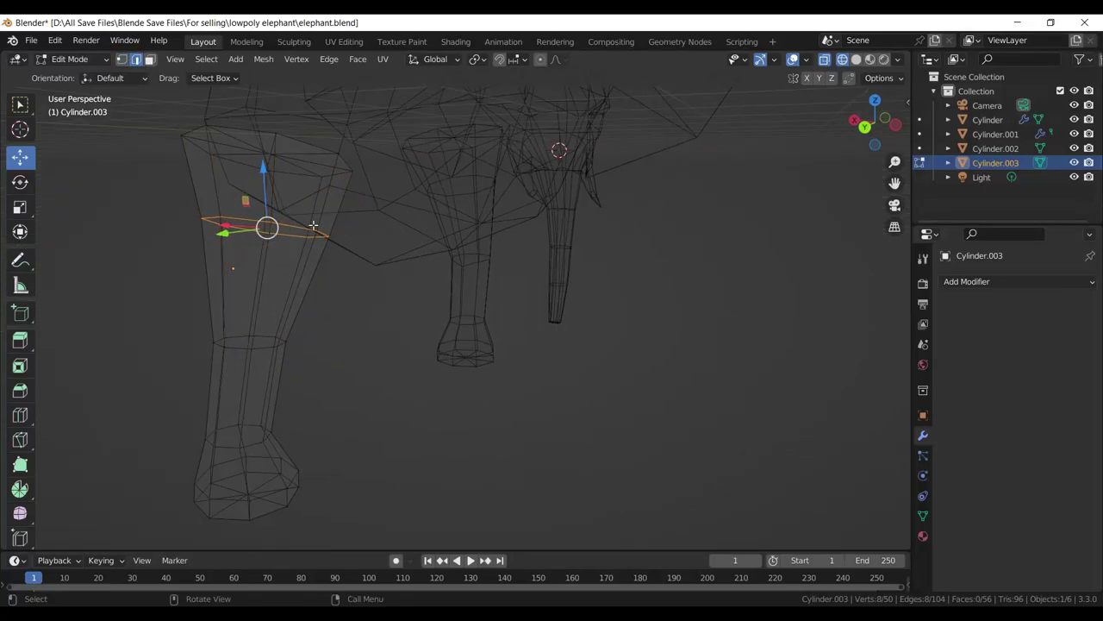
{"action": "left_click", "coordinate": [325, 238]}
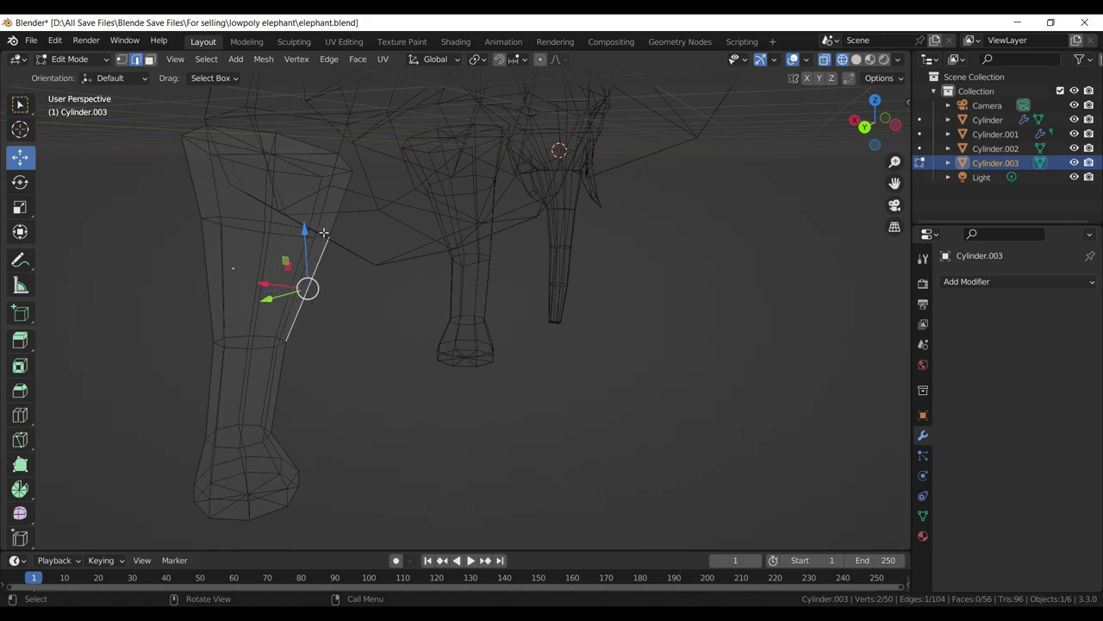
{"action": "left_click", "coordinate": [855, 58]}
{"action": "left_click_drag", "start_coordinate": [414, 233], "coordinate": [457, 159]}
{"action": "left_click_drag", "start_coordinate": [457, 152], "coordinate": [450, 226]}
{"action": "key", "text": "KP_Divide"}
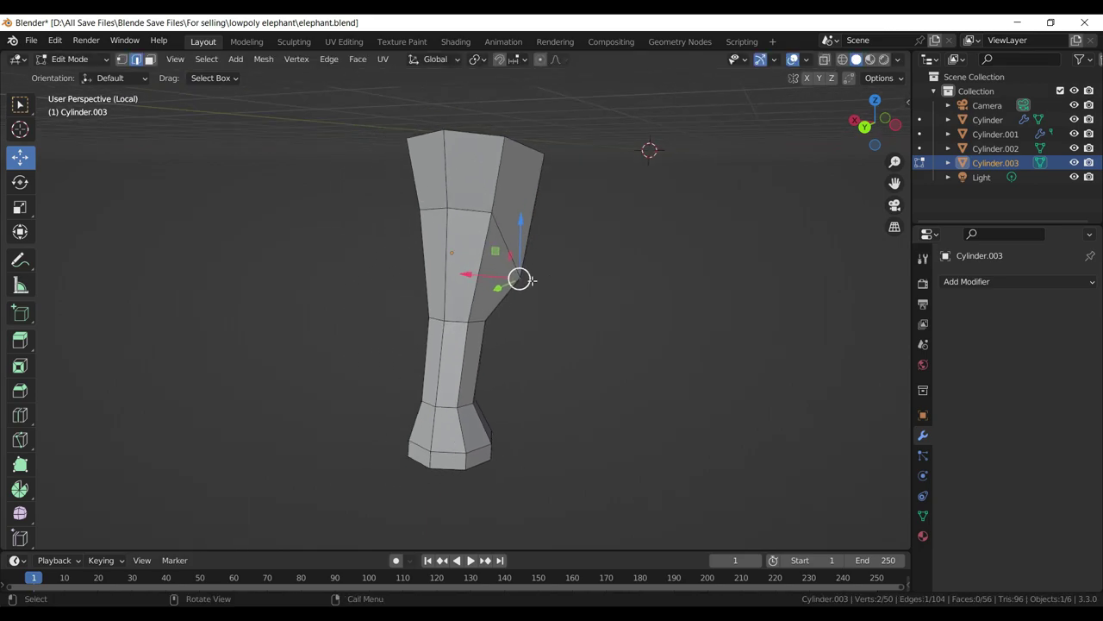
{"action": "left_click_drag", "start_coordinate": [713, 167], "coordinate": [639, 214]}
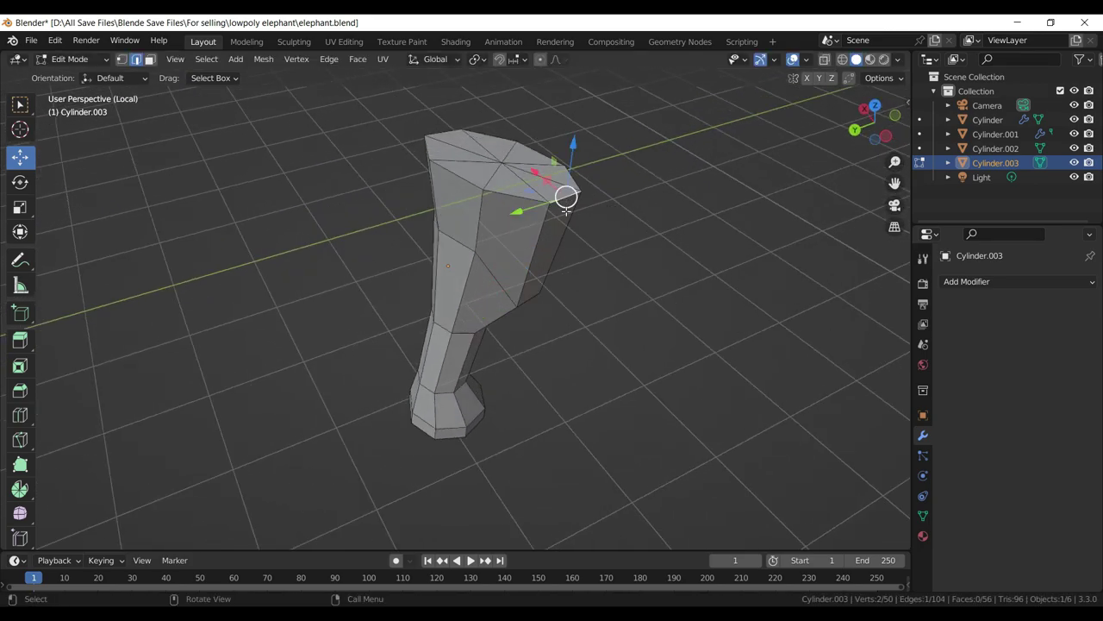
{"action": "left_click_drag", "start_coordinate": [567, 197], "coordinate": [576, 241]}
{"action": "key", "text": "g"}
{"action": "key", "text": "g"}
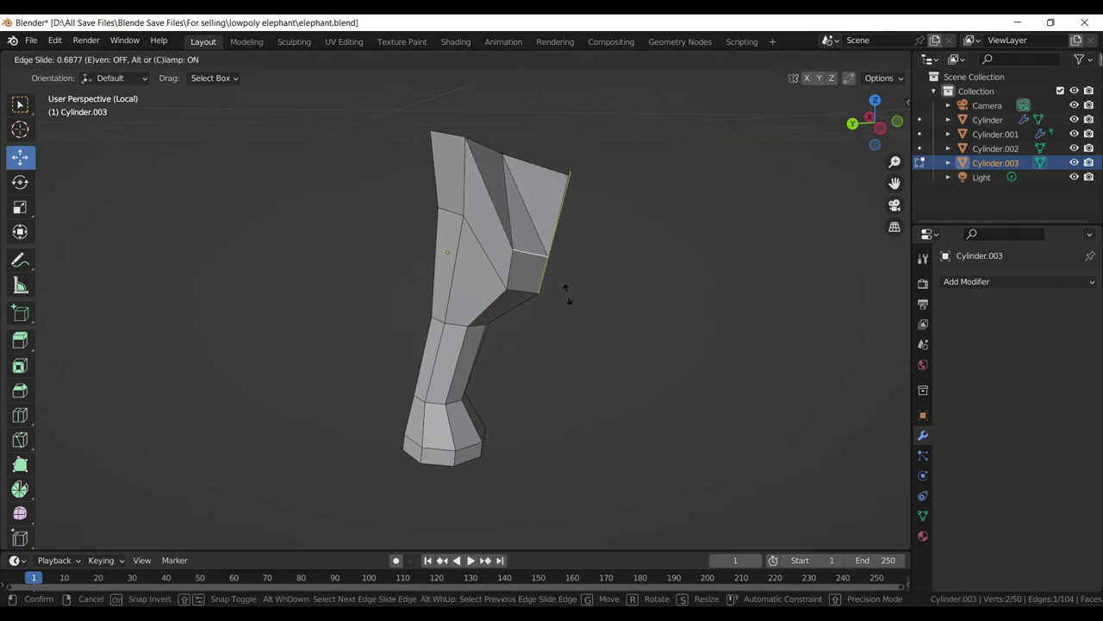
{"action": "left_click", "coordinate": [565, 292]}
- Dissolve four edges on the leg's top and return to the full elephant view
{"action": "left_click_drag", "start_coordinate": [564, 291], "coordinate": [166, 112]}
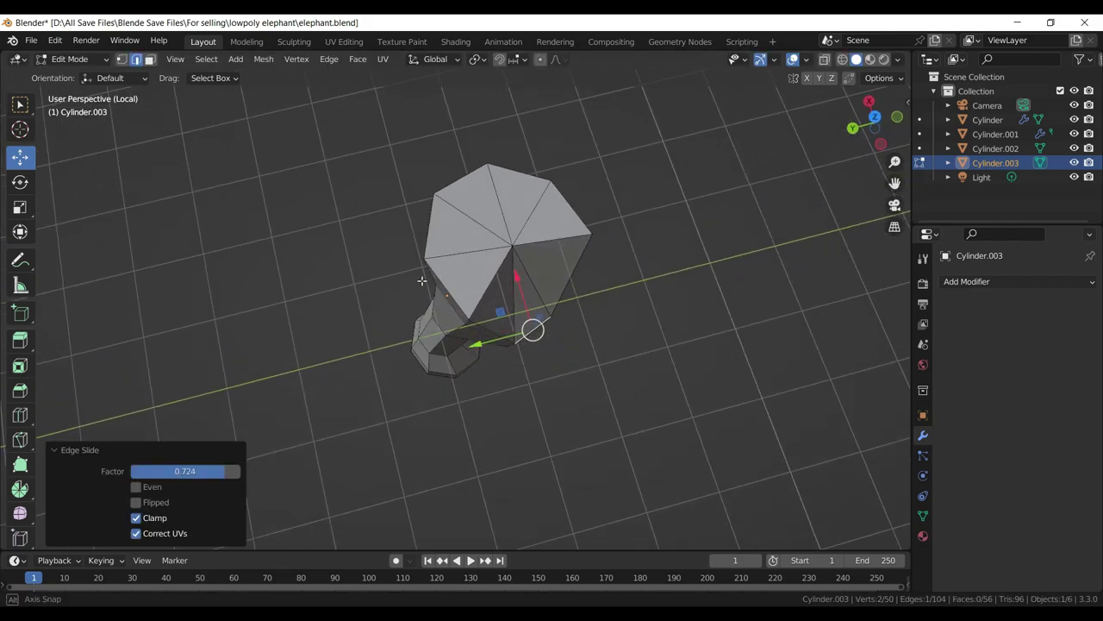
{"action": "left_click_drag", "start_coordinate": [619, 316], "coordinate": [478, 212]}
{"action": "left_click", "coordinate": [479, 210]}
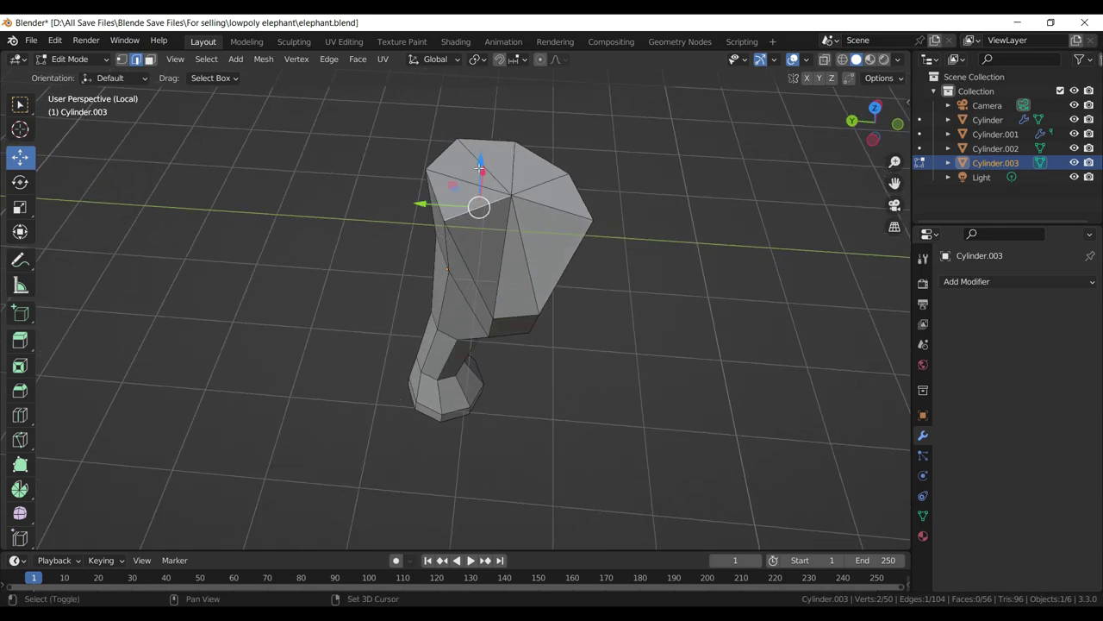
{"action": "left_click", "coordinate": [476, 149]}
{"action": "left_click", "coordinate": [549, 179]}
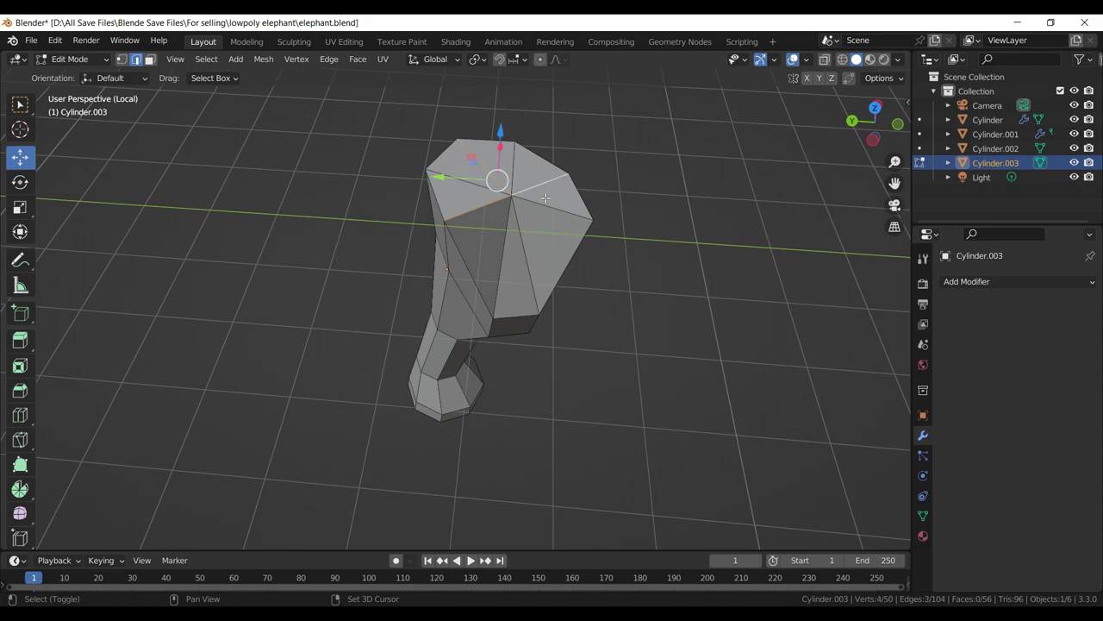
{"action": "left_click", "coordinate": [523, 234]}
{"action": "key", "text": "x"}
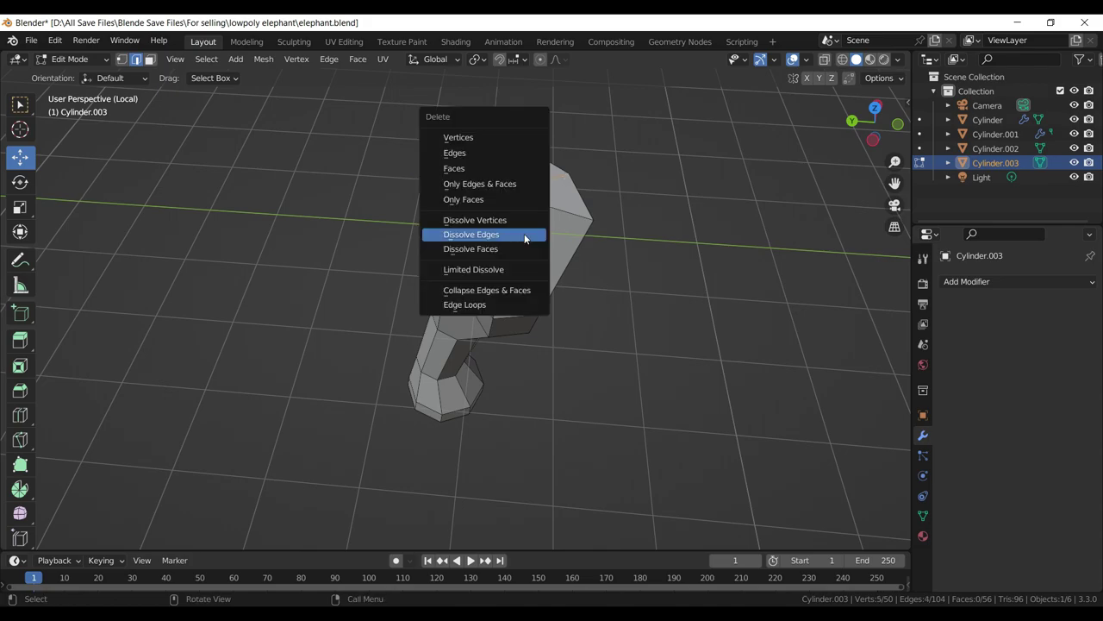
{"action": "left_click", "coordinate": [525, 238]}
{"action": "key", "text": "KP_Divide"}
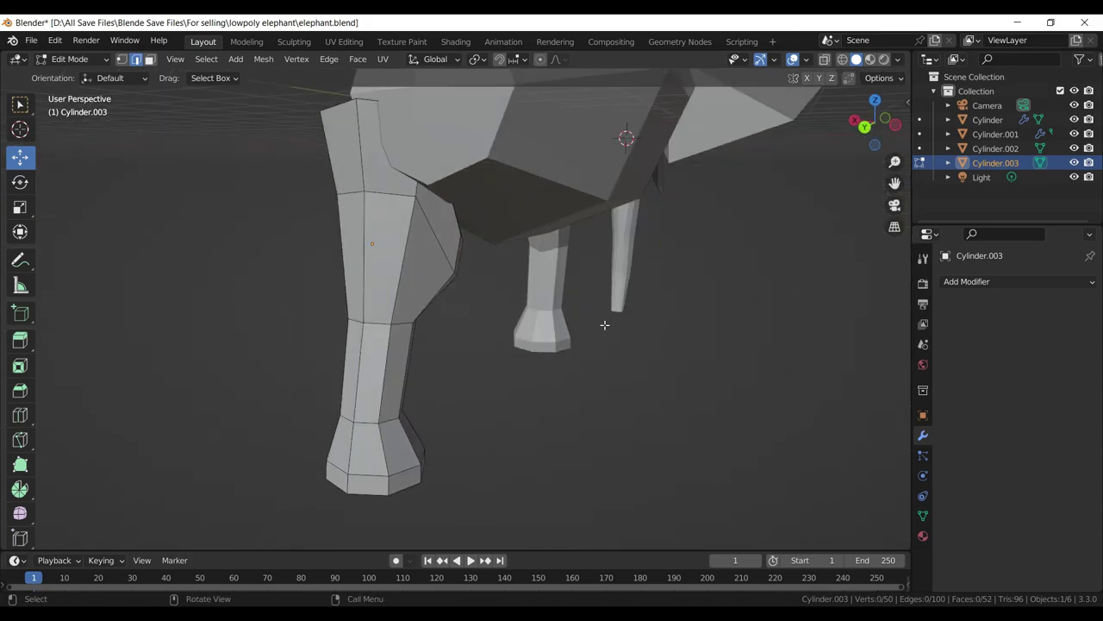
- Move the whole leg 0.39 m along the X axis
{"action": "left_click_drag", "start_coordinate": [476, 291], "coordinate": [513, 369]}
{"action": "key", "text": "l"}
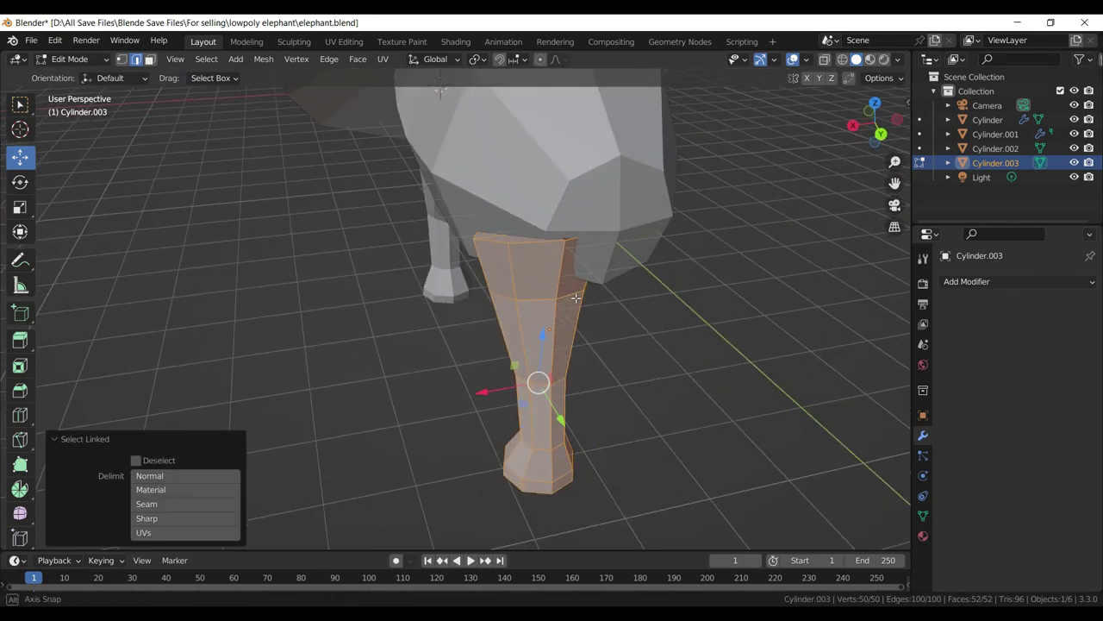
{"action": "key", "text": "g"}
{"action": "key", "text": "x"}
{"action": "left_click", "coordinate": [470, 399]}
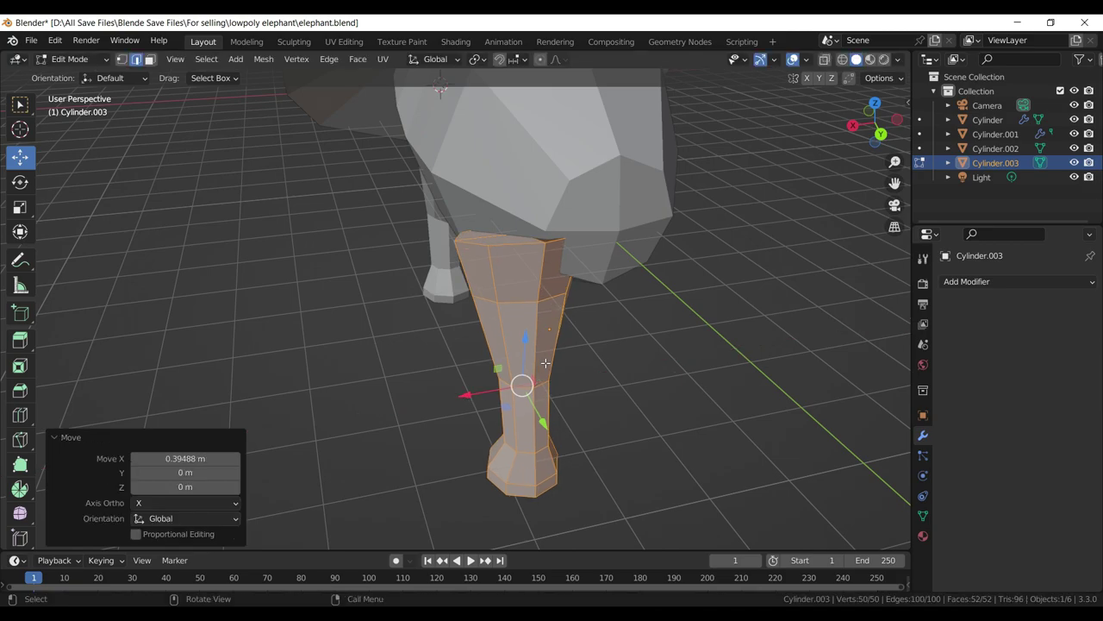
- Select the four top faces of the back leg in face mode
{"action": "left_click_drag", "start_coordinate": [470, 399], "coordinate": [373, 230]}
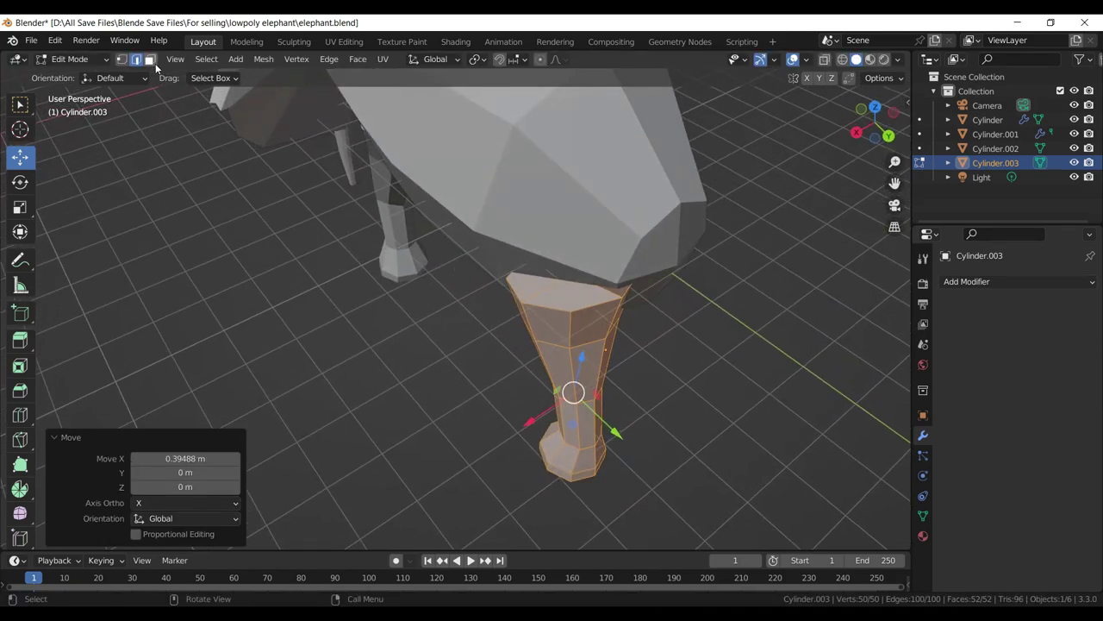
{"action": "key", "text": "3"}
{"action": "left_click", "coordinate": [587, 297]}
{"action": "left_click", "coordinate": [543, 285]}
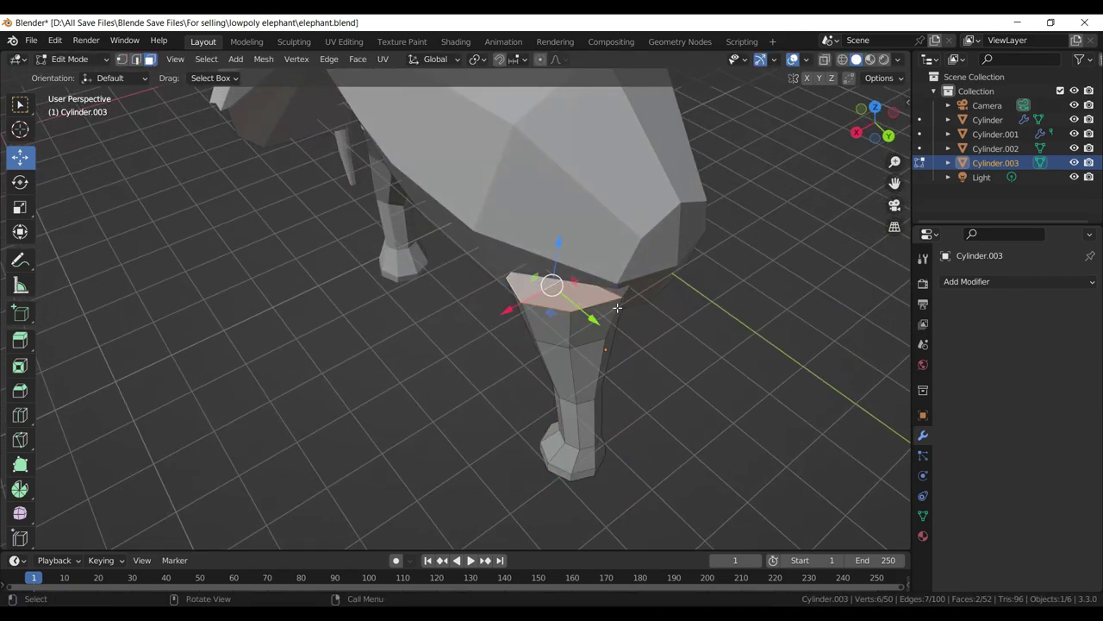
{"action": "left_click_drag", "start_coordinate": [543, 285], "coordinate": [499, 246]}
{"action": "left_click", "coordinate": [502, 244]}
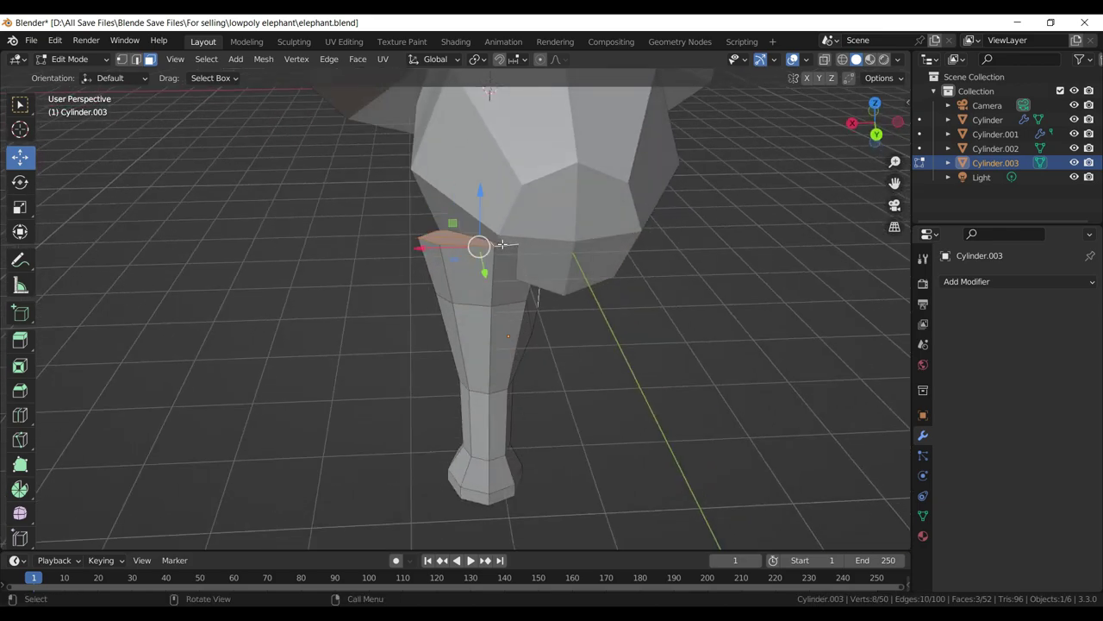
{"action": "key", "text": "KP_Divide"}
{"action": "left_click_drag", "start_coordinate": [503, 241], "coordinate": [522, 208]}
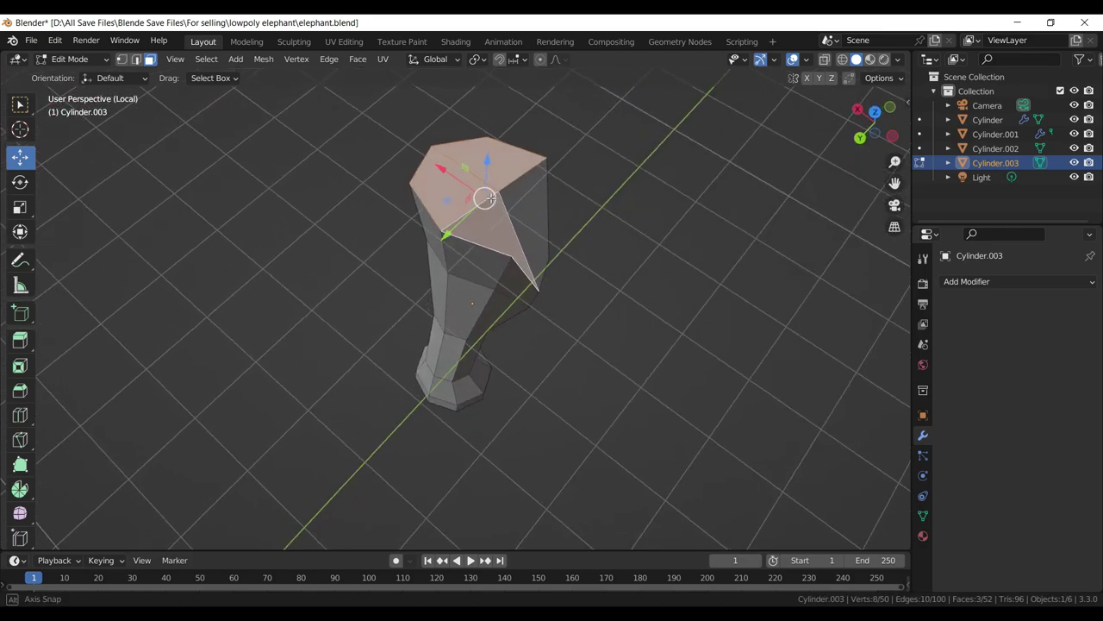
{"action": "left_click", "coordinate": [529, 197]}
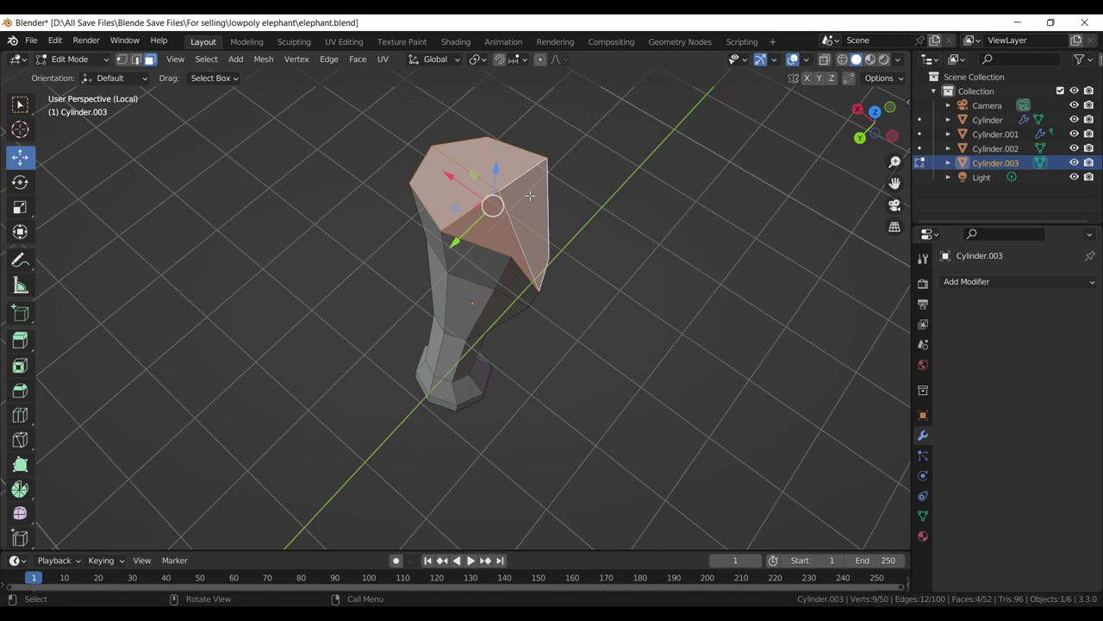
{"action": "key", "text": "KP_Decimal"}
{"action": "key", "text": "KP_Divide"}
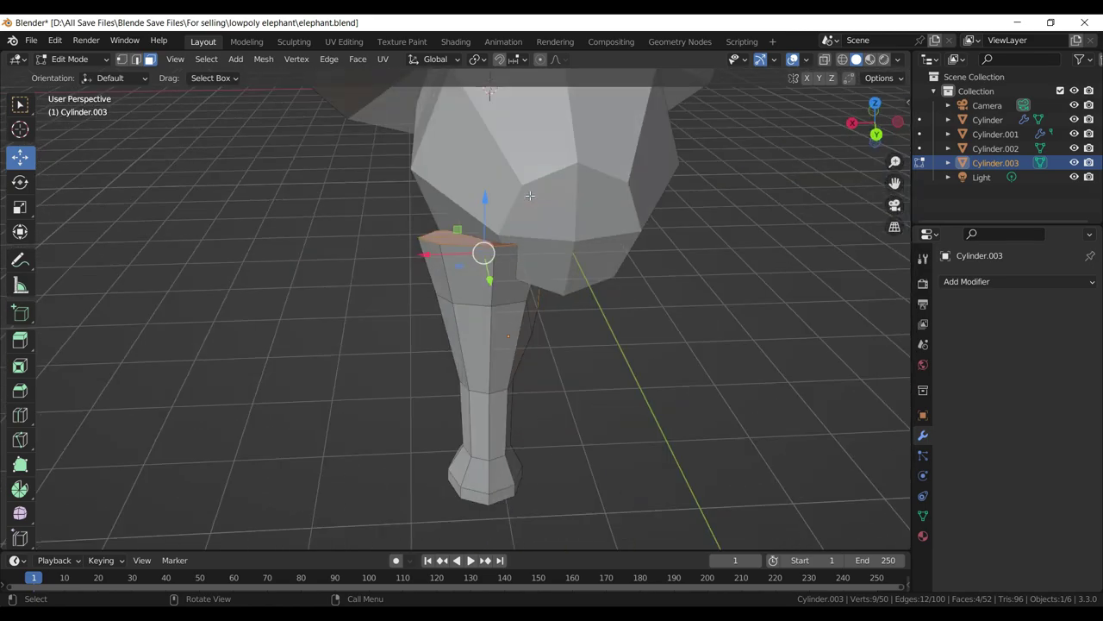
- Move the entire back leg forward along Y and leave Edit Mode
{"action": "left_click_drag", "start_coordinate": [530, 197], "coordinate": [632, 248]}
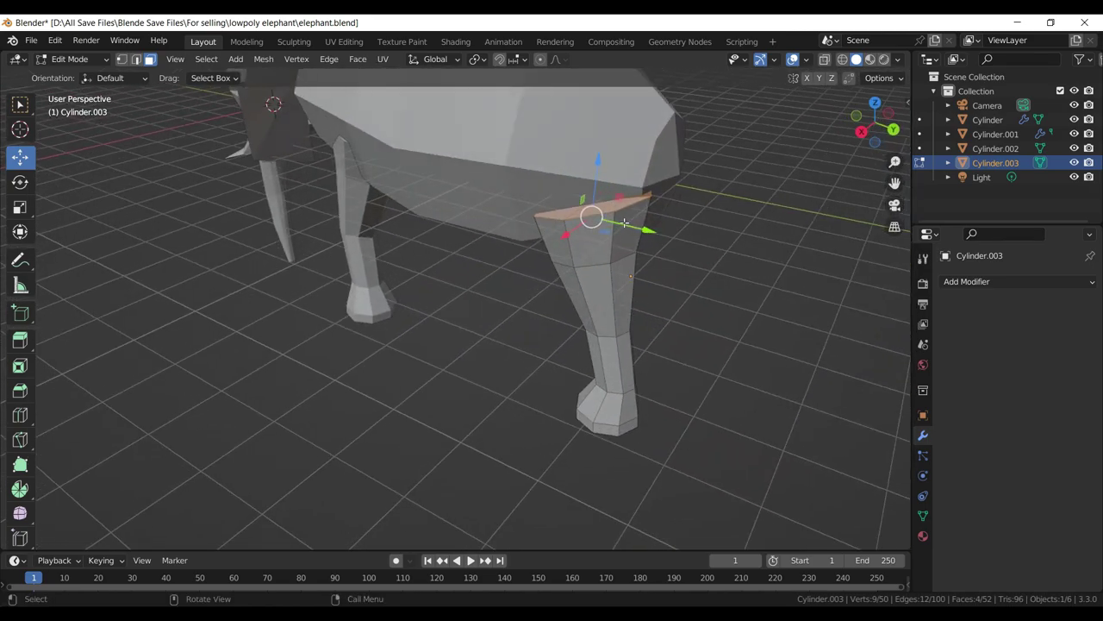
{"action": "key", "text": "ctrl+KP_Add"}
{"action": "key", "text": "KP_3"}
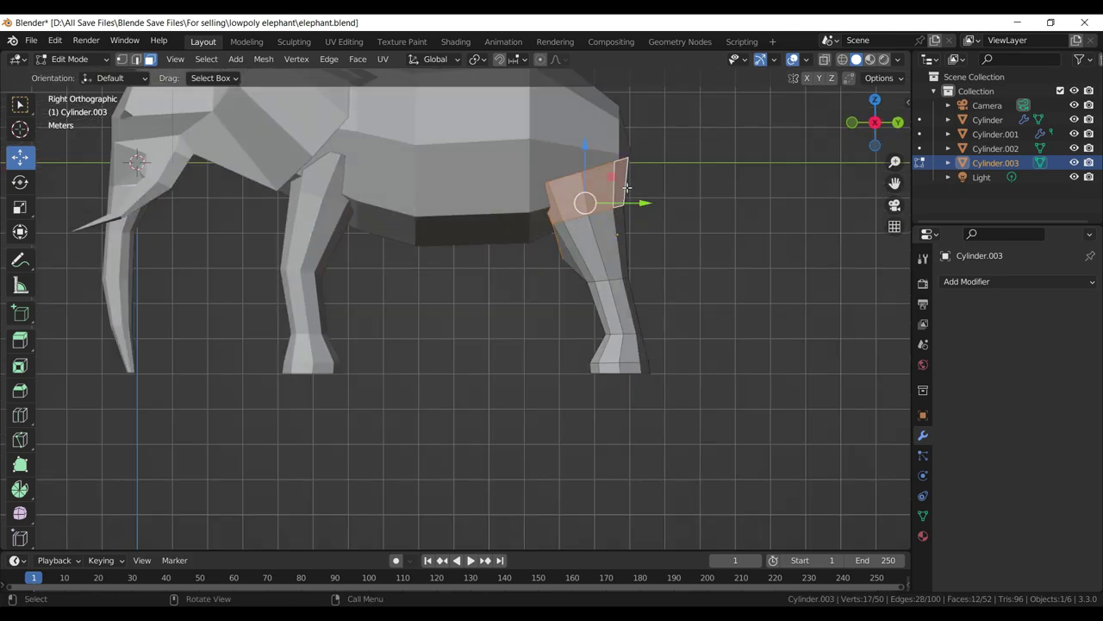
{"action": "key", "text": "l"}
{"action": "left_click_drag", "start_coordinate": [663, 287], "coordinate": [660, 293]}
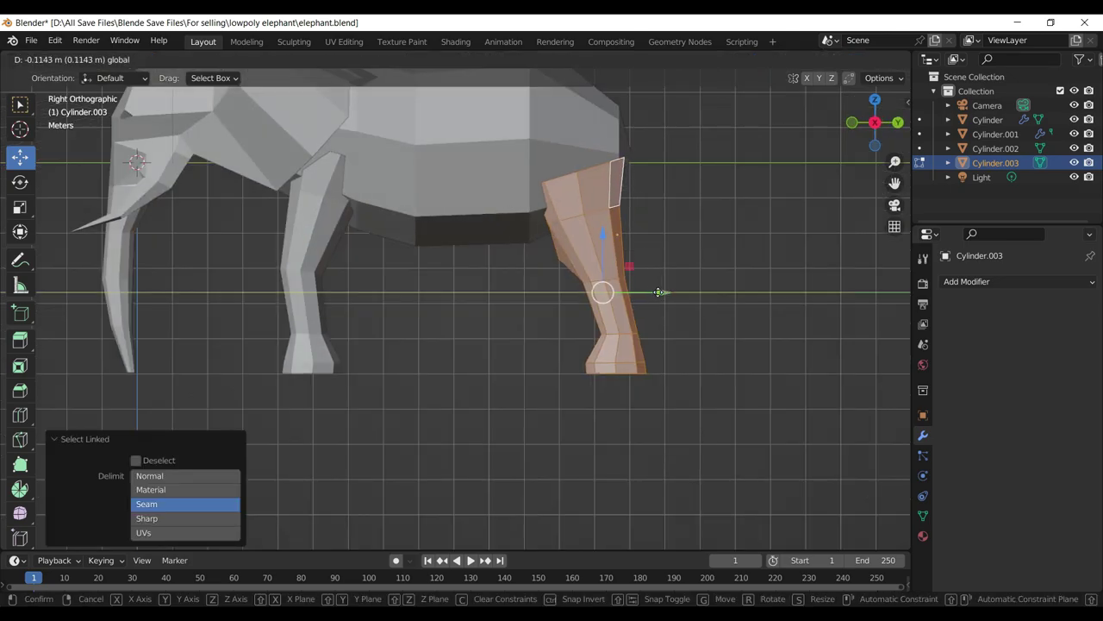
{"action": "key", "text": "Tab"}
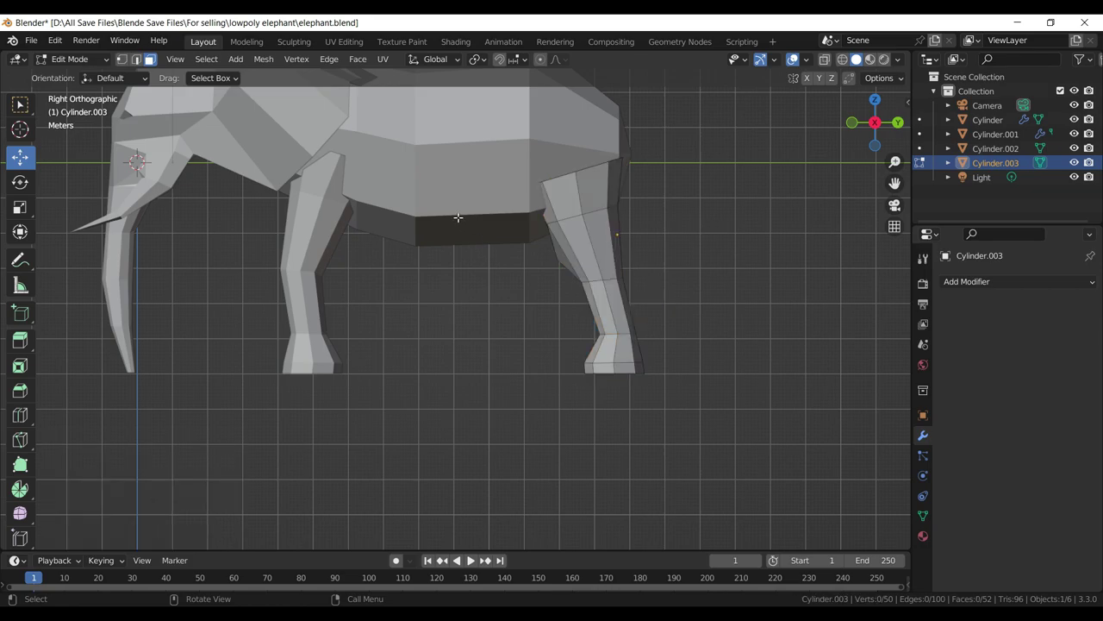
- Move the front leg (Cylinder.002) along the X axis
{"action": "left_click_drag", "start_coordinate": [459, 218], "coordinate": [354, 222]}
{"action": "left_click", "coordinate": [354, 221]}
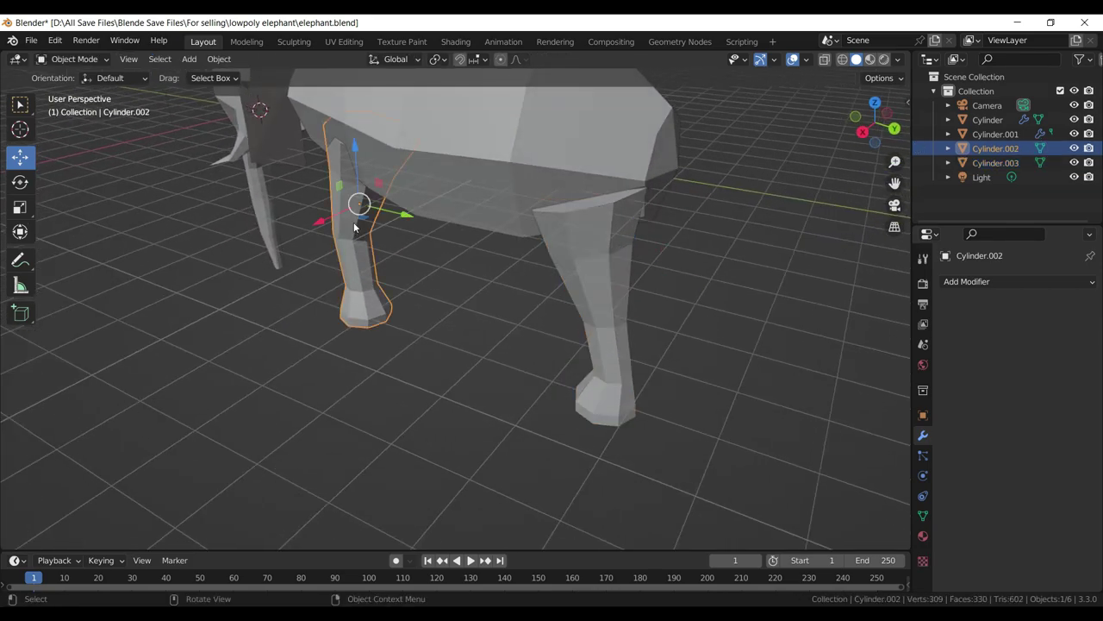
{"action": "key", "text": "Tab"}
{"action": "key", "text": "g"}
{"action": "key", "text": "x"}
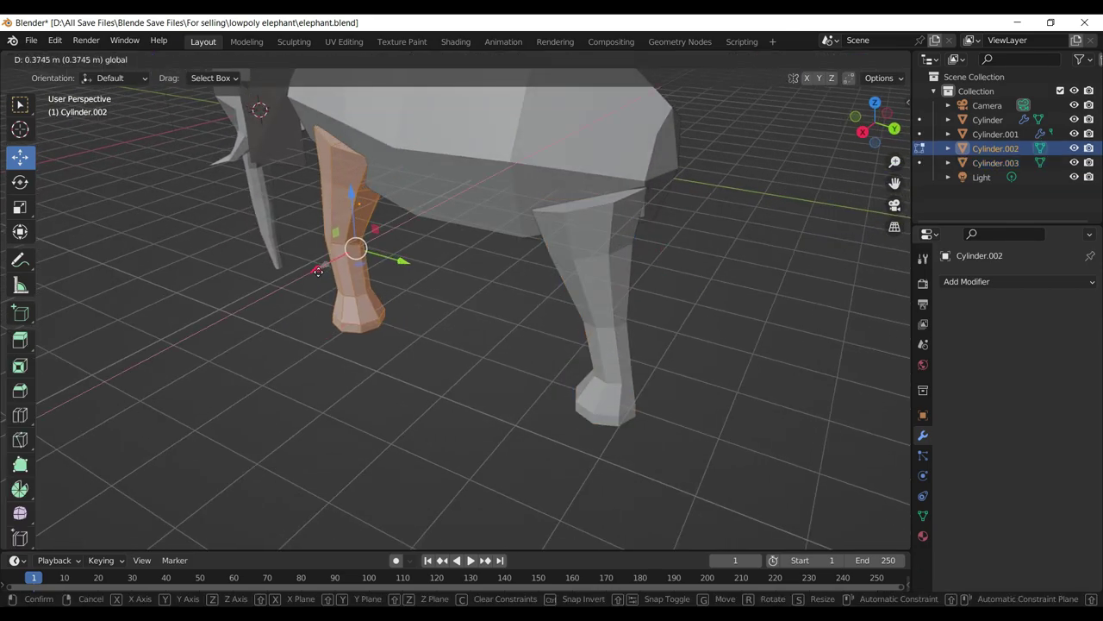
{"action": "left_click", "coordinate": [312, 285]}
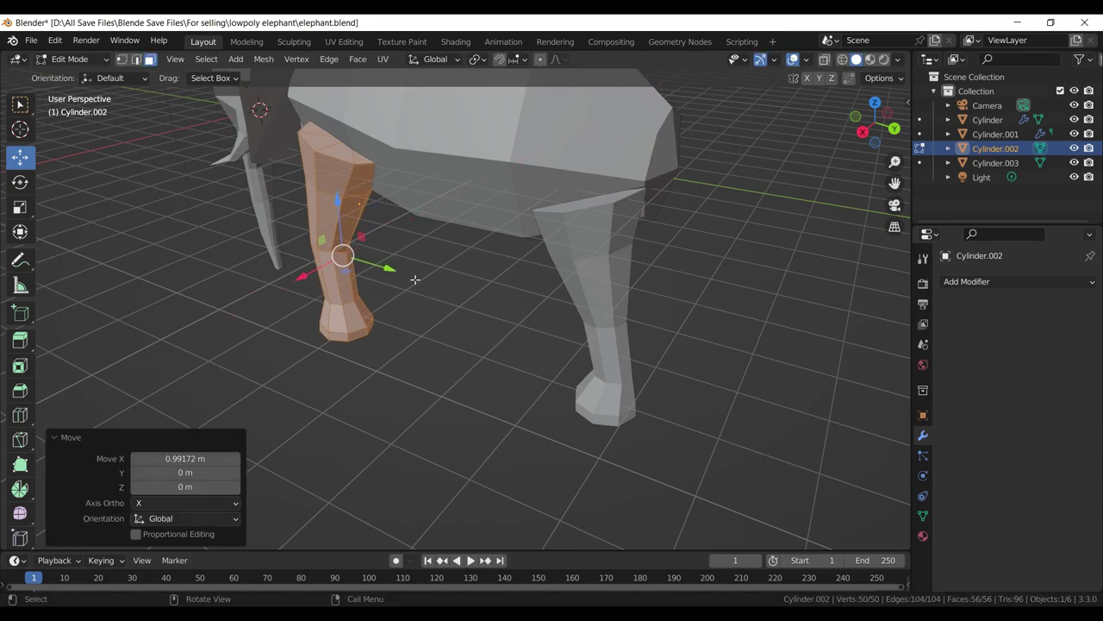
- Dissolve four spoke edges on the front leg's top into larger faces
{"action": "left_click_drag", "start_coordinate": [414, 279], "coordinate": [407, 224]}
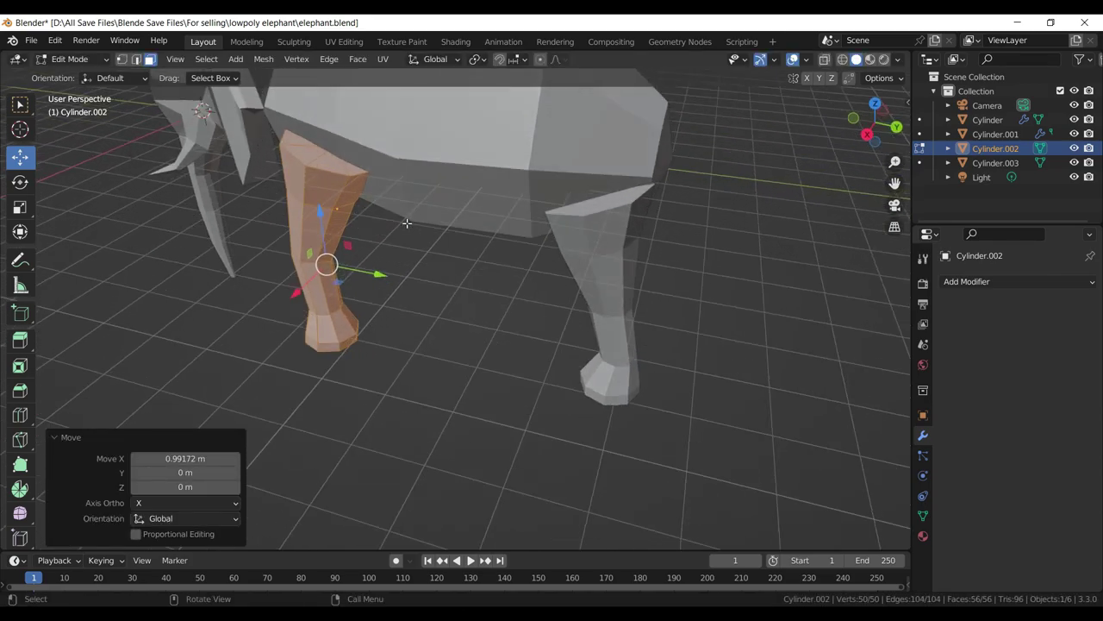
{"action": "key", "text": "KP_Divide"}
{"action": "left_click_drag", "start_coordinate": [447, 223], "coordinate": [388, 208]}
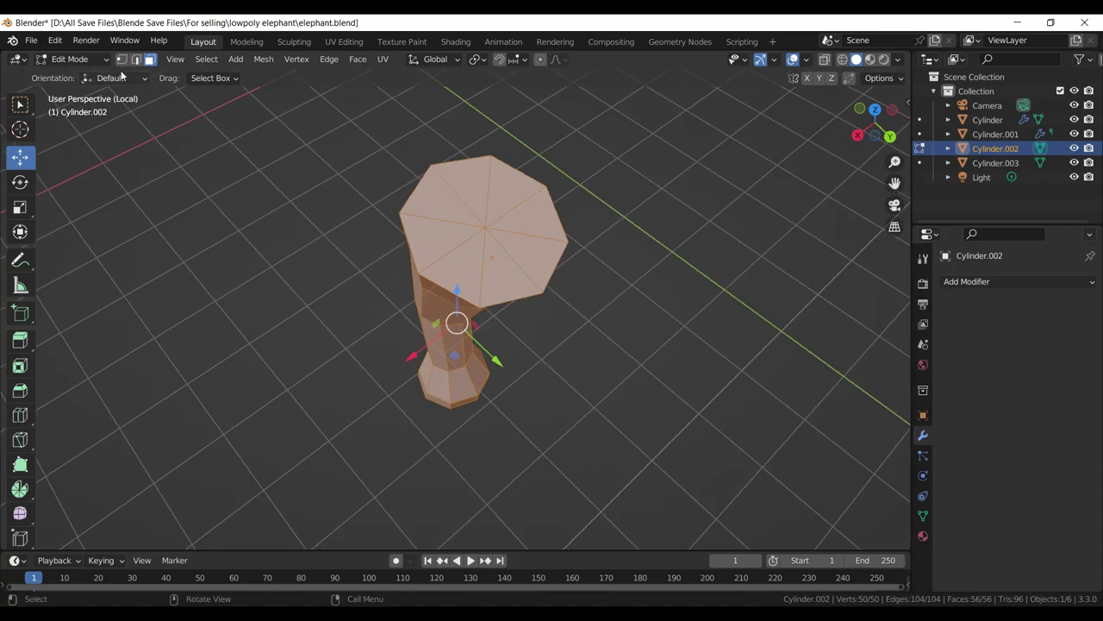
{"action": "key", "text": "2"}
{"action": "left_click", "coordinate": [474, 274]}
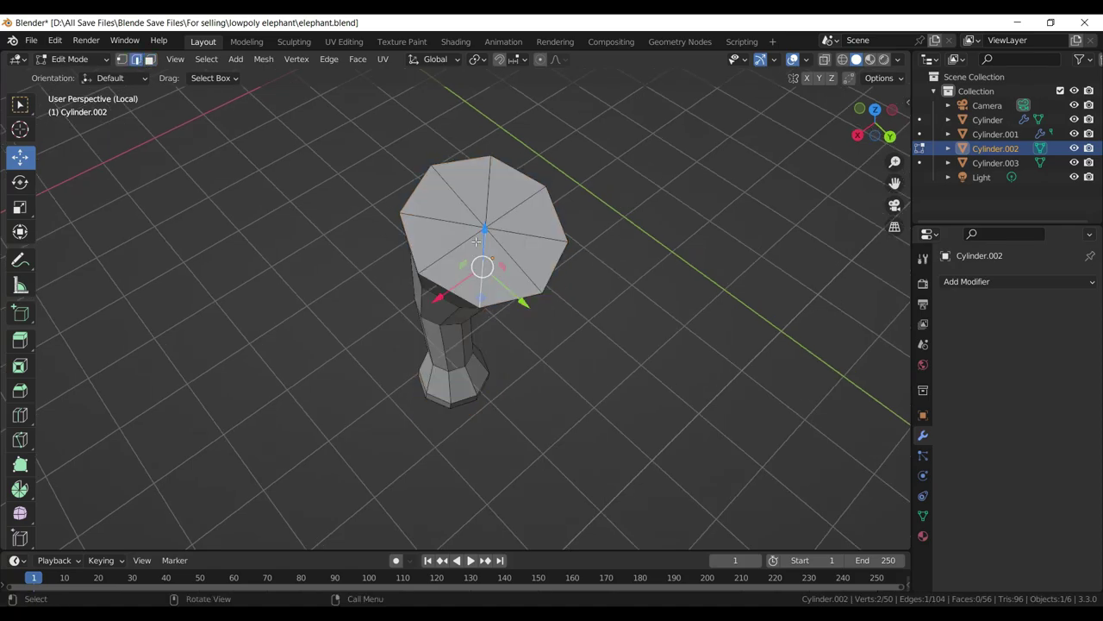
{"action": "left_click", "coordinate": [442, 217]}
{"action": "left_click", "coordinate": [495, 203]}
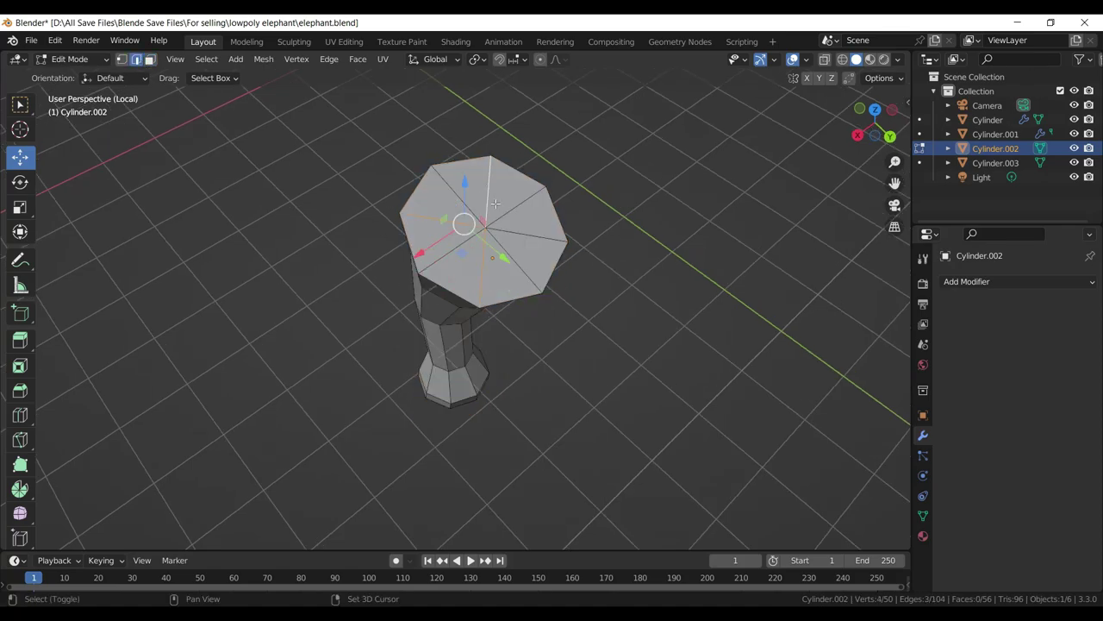
{"action": "left_click", "coordinate": [522, 232]}
{"action": "key", "text": "x"}
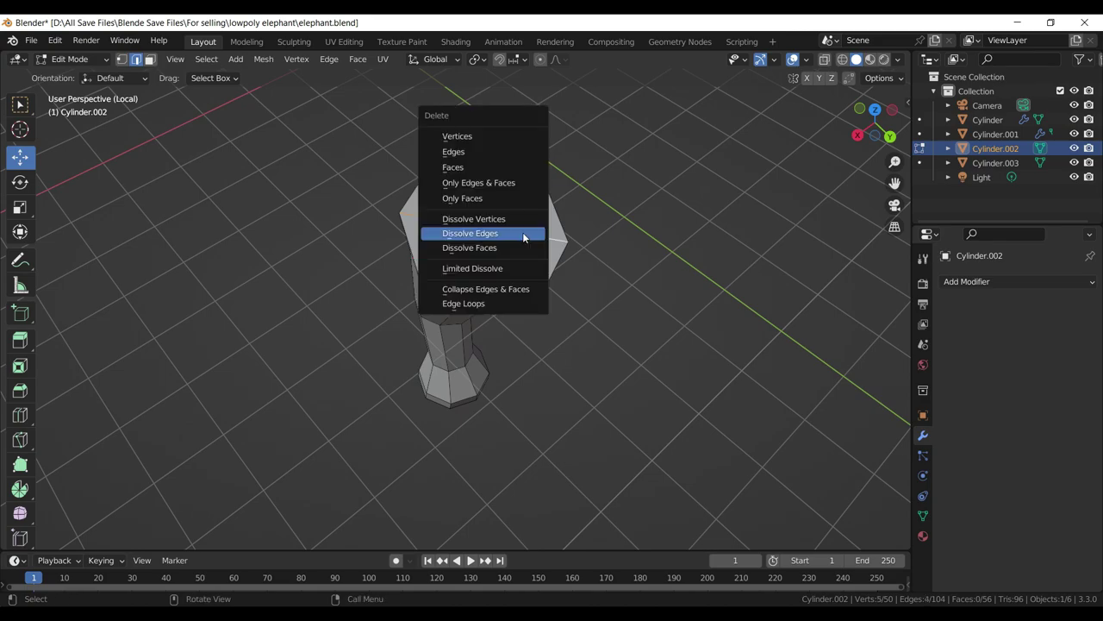
{"action": "left_click", "coordinate": [522, 232]}
- Scale the front leg's top faces to 0.929 and save the file
{"action": "left_click", "coordinate": [150, 59]}
{"action": "left_click", "coordinate": [432, 166]}
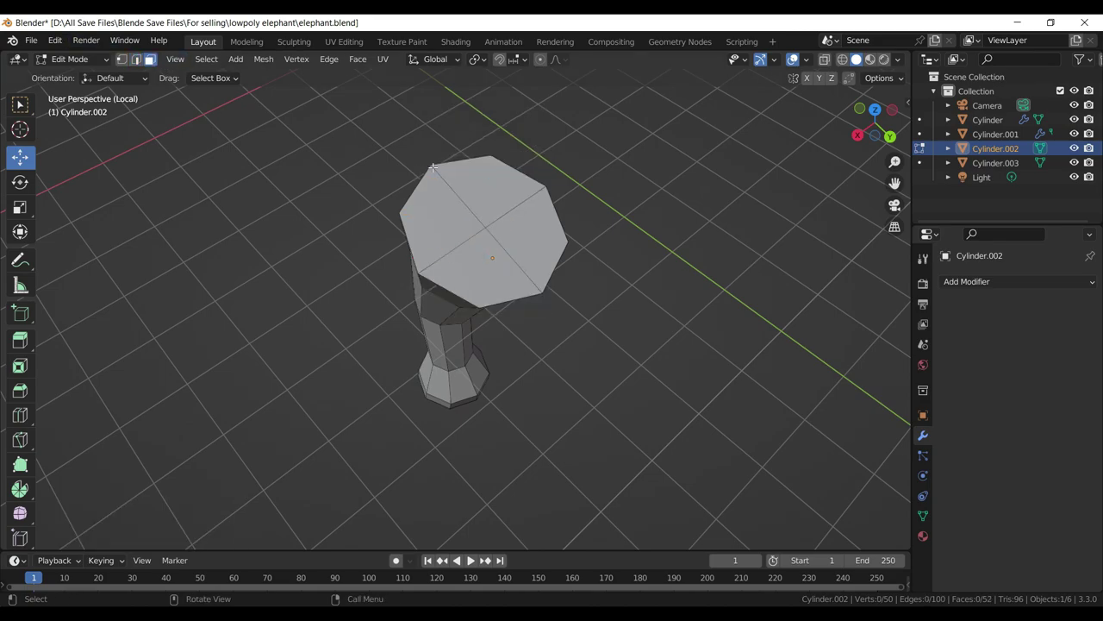
{"action": "left_click", "coordinate": [476, 199]}
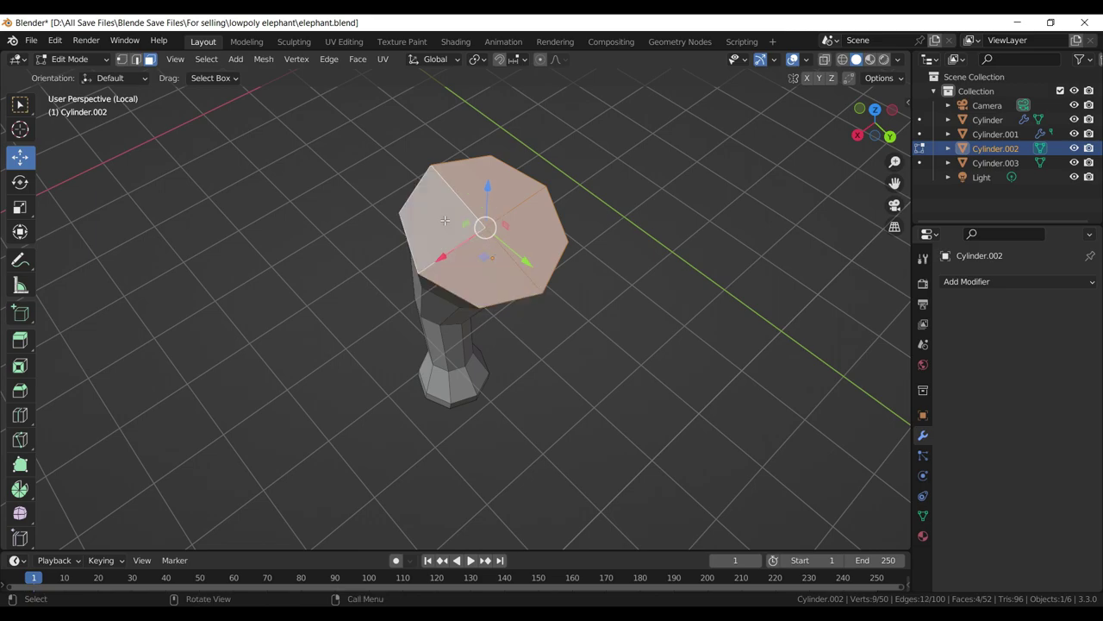
{"action": "left_click_drag", "start_coordinate": [466, 211], "coordinate": [445, 221]}
{"action": "key", "text": "KP_3"}
{"action": "key", "text": "KP_Divide"}
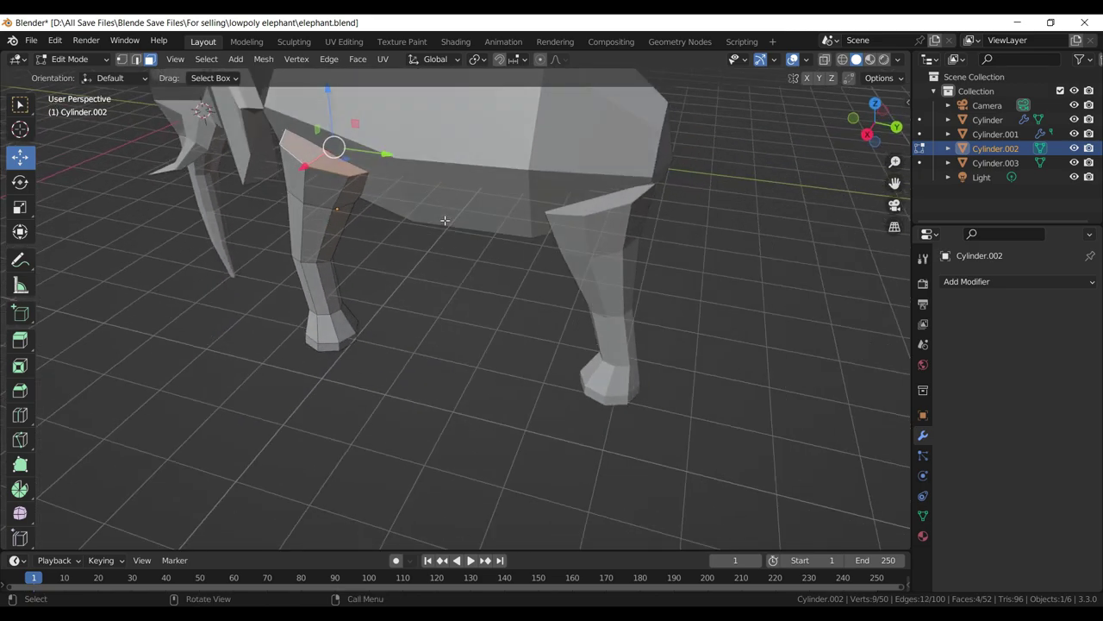
{"action": "key", "text": "s"}
{"action": "left_click", "coordinate": [429, 249]}
{"action": "key", "text": "KP_3"}
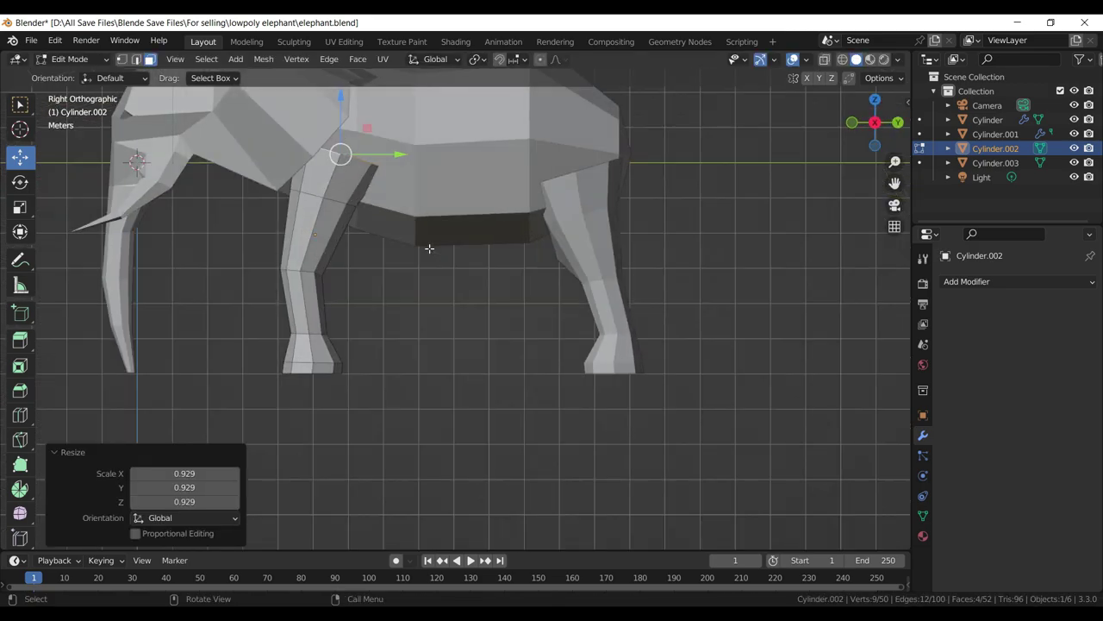
{"action": "key", "text": "ctrl+s"}
- Rescale the leg top and tilt it by about 3.45°
{"action": "scroll", "scroll_direction": "up", "scroll_amount": 3}
{"action": "scroll", "scroll_direction": "up", "scroll_amount": 3}
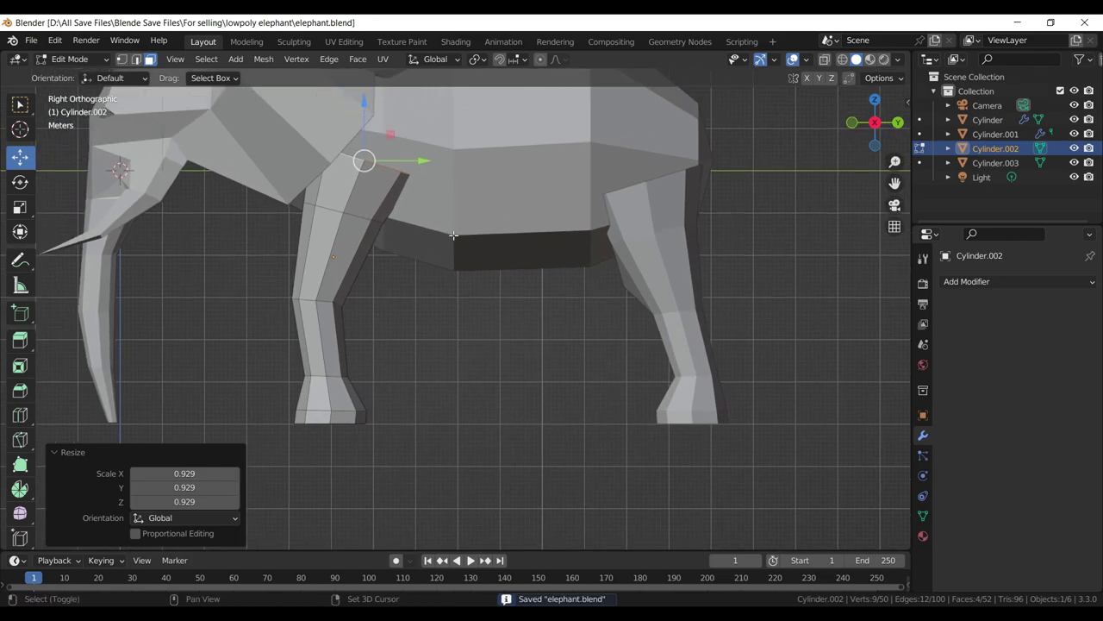
{"action": "key", "text": "s"}
{"action": "left_click", "coordinate": [464, 255]}
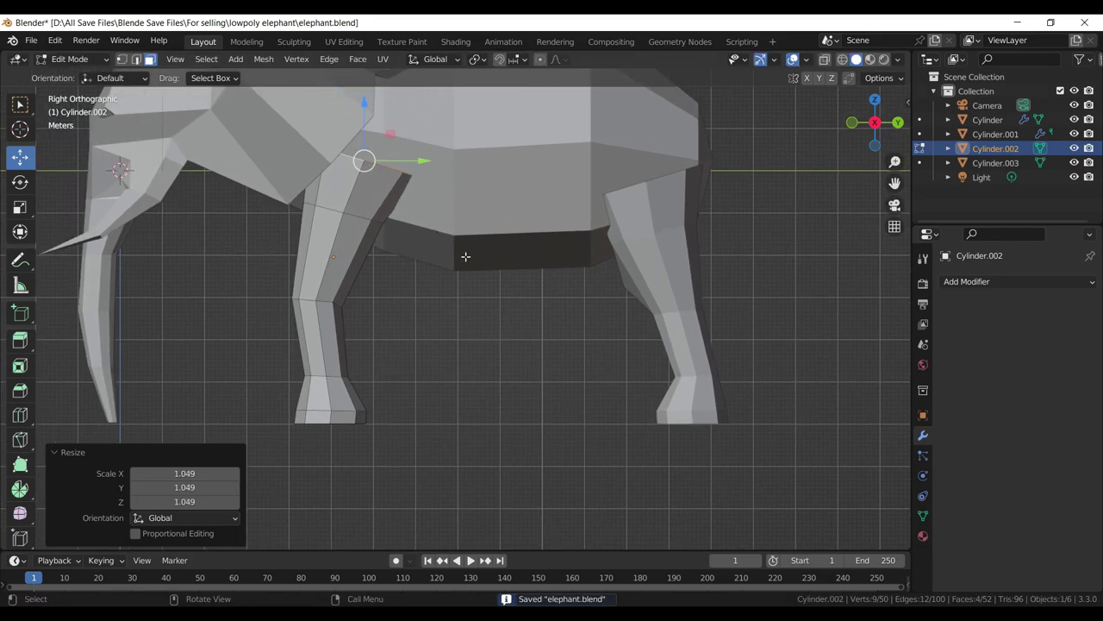
{"action": "key", "text": "r"}
{"action": "left_click", "coordinate": [450, 188]}
{"action": "left_click_drag", "start_coordinate": [450, 188], "coordinate": [450, 237]}
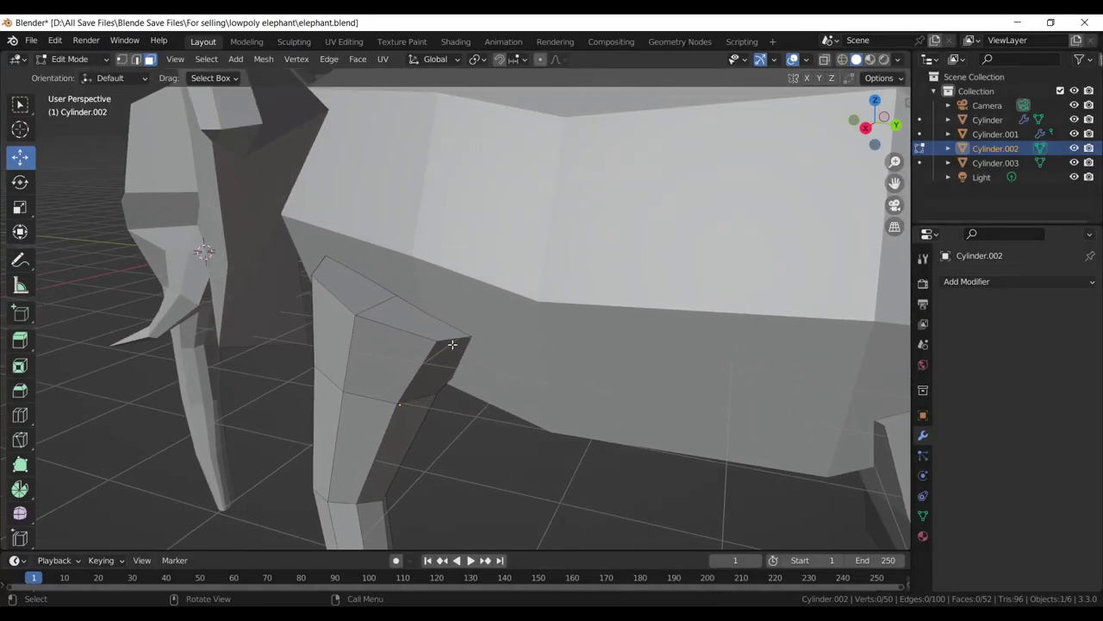
- With X-ray on, extrude the two top faces 1.3318 m up into the body
{"action": "left_click", "coordinate": [416, 321]}
{"action": "left_click", "coordinate": [387, 299]}
{"action": "key", "text": "KP_3"}
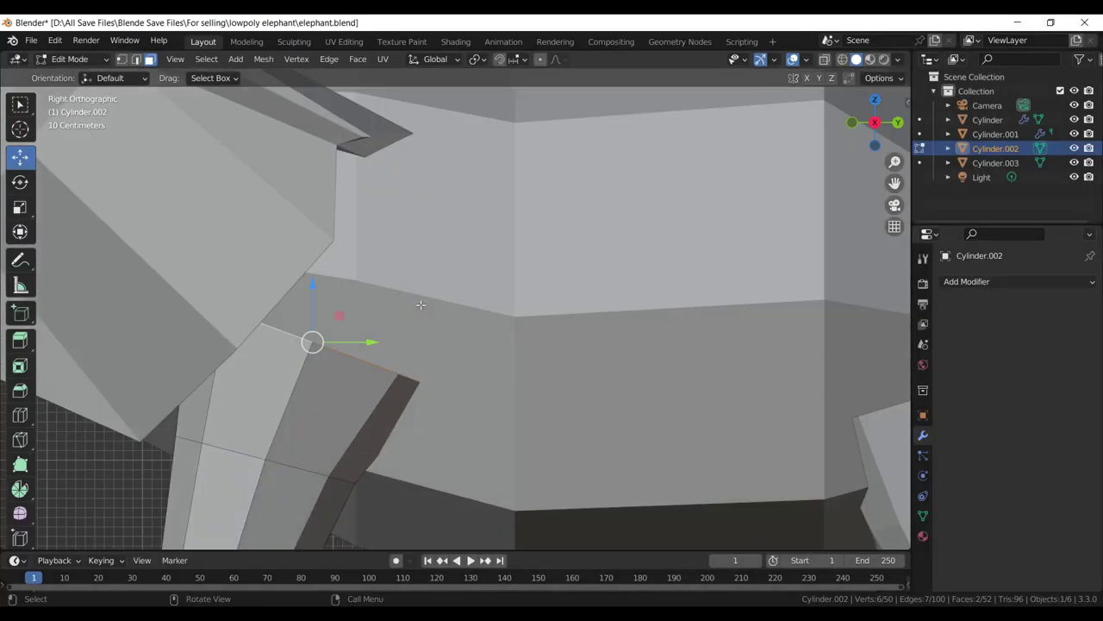
{"action": "scroll", "scroll_direction": "down", "scroll_amount": 3}
{"action": "left_click", "coordinate": [824, 60]}
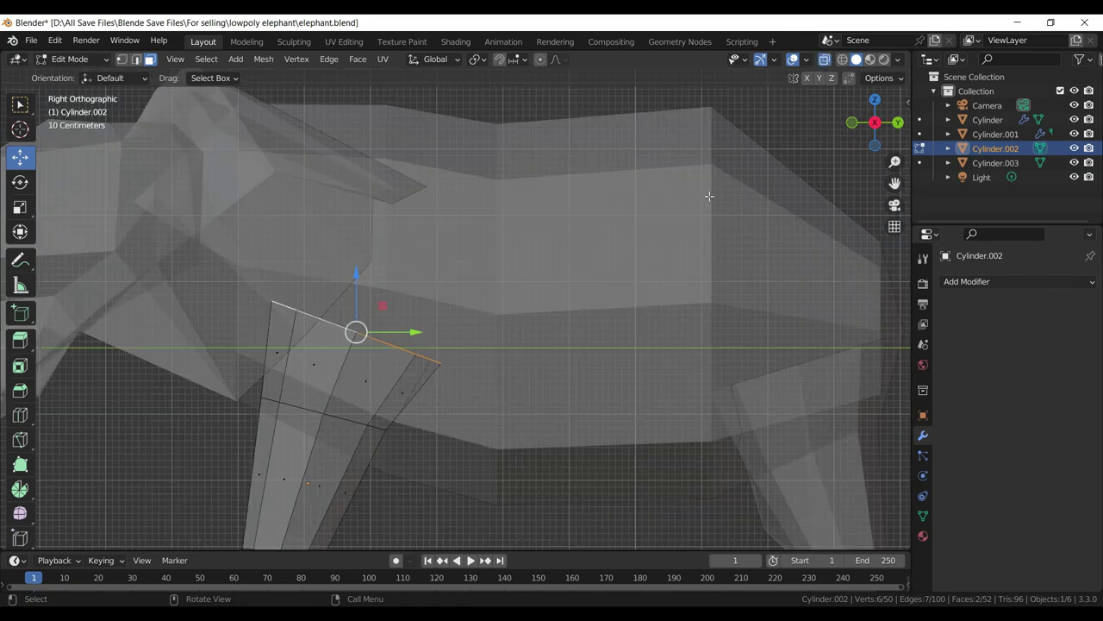
{"action": "key", "text": "e"}
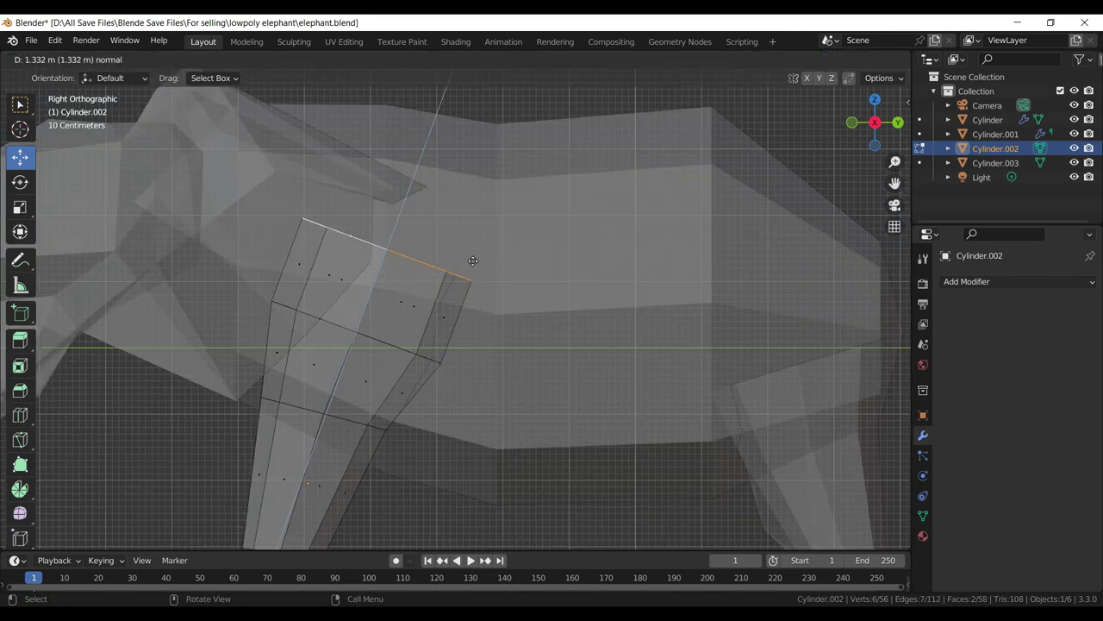
{"action": "left_click", "coordinate": [474, 260]}
{"action": "scroll", "scroll_direction": "down", "scroll_amount": 3}
{"action": "left_click_drag", "start_coordinate": [736, 318], "coordinate": [688, 389]}
{"action": "key", "text": "Tab"}
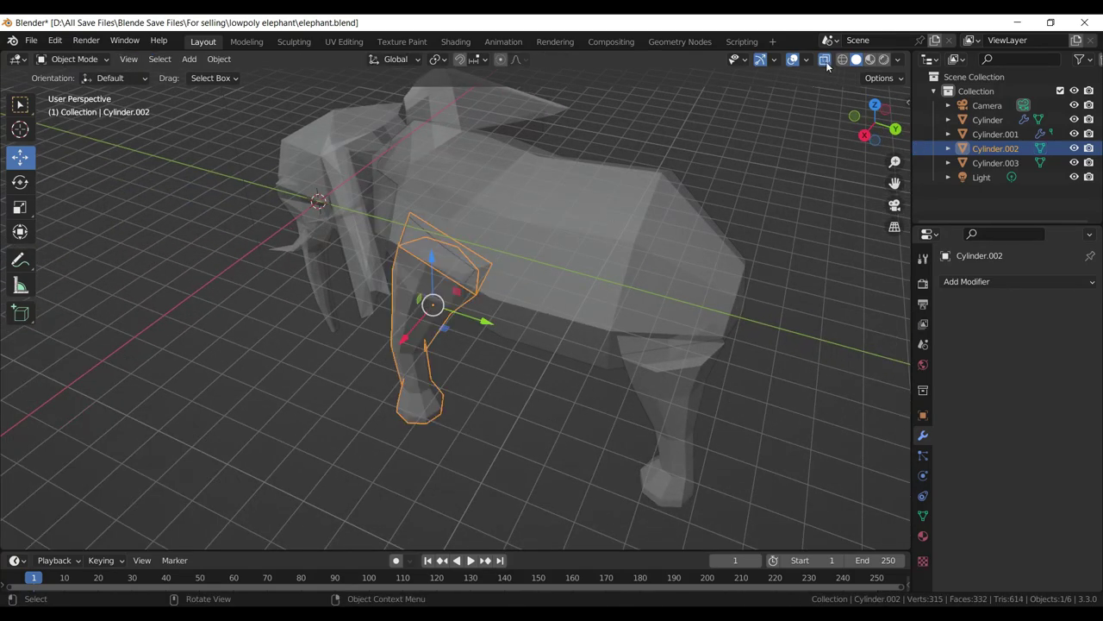
- Edit the body and front leg together and add an edge loop across the shoulder
{"action": "left_click", "coordinate": [825, 60]}
{"action": "left_click_drag", "start_coordinate": [594, 257], "coordinate": [460, 174]}
{"action": "left_click", "coordinate": [460, 174]}
{"action": "left_click", "coordinate": [420, 235]}
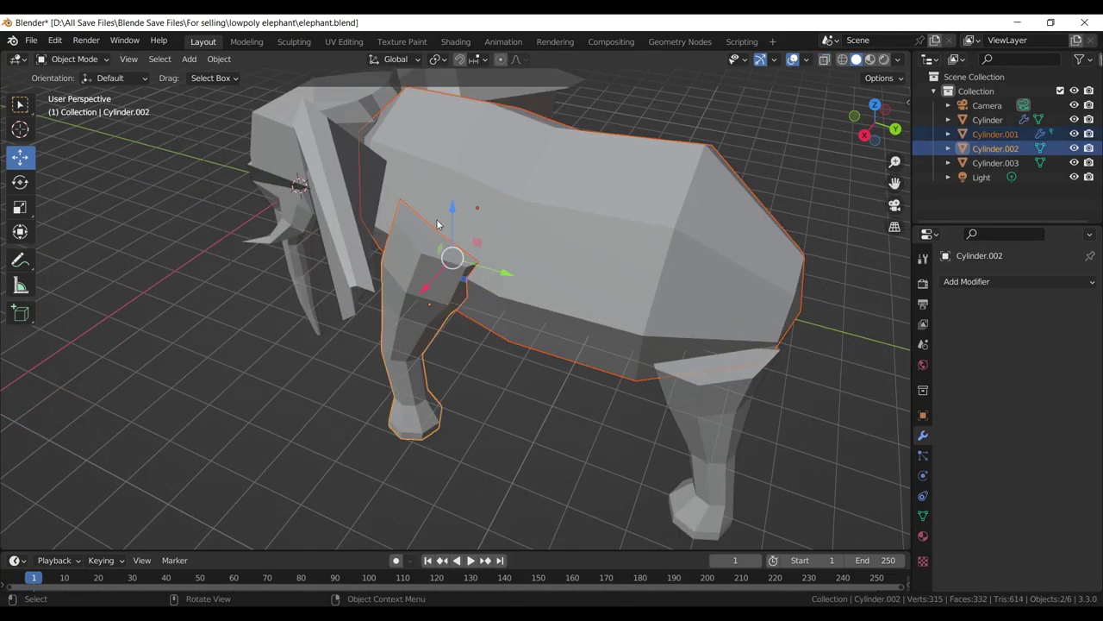
{"action": "key", "text": "Tab"}
{"action": "key", "text": "ctrl+r"}
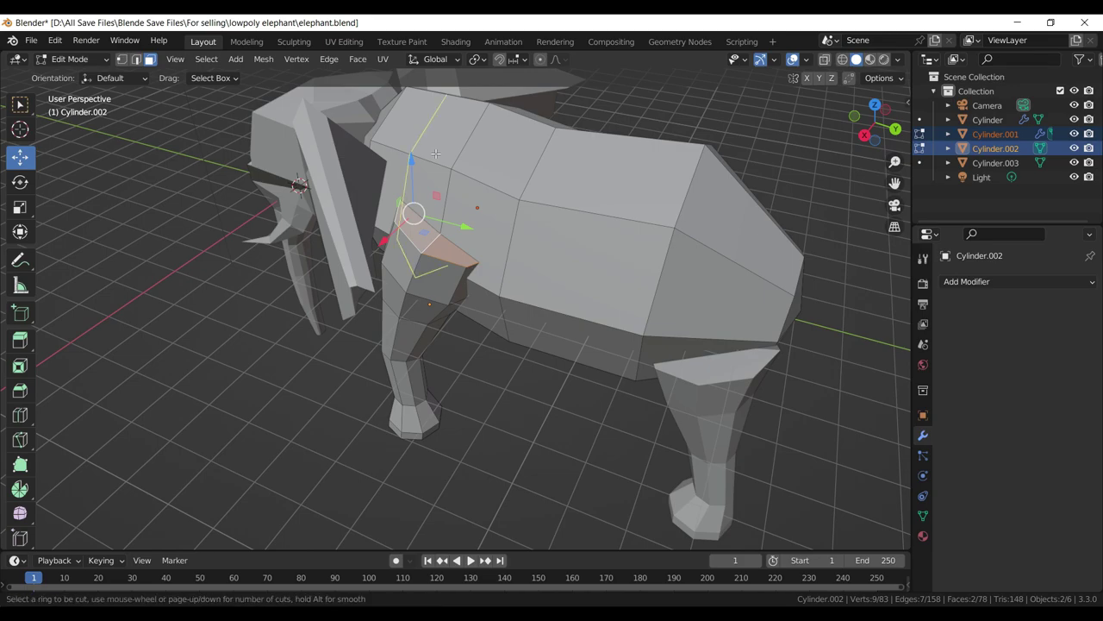
{"action": "left_click", "coordinate": [436, 153]}
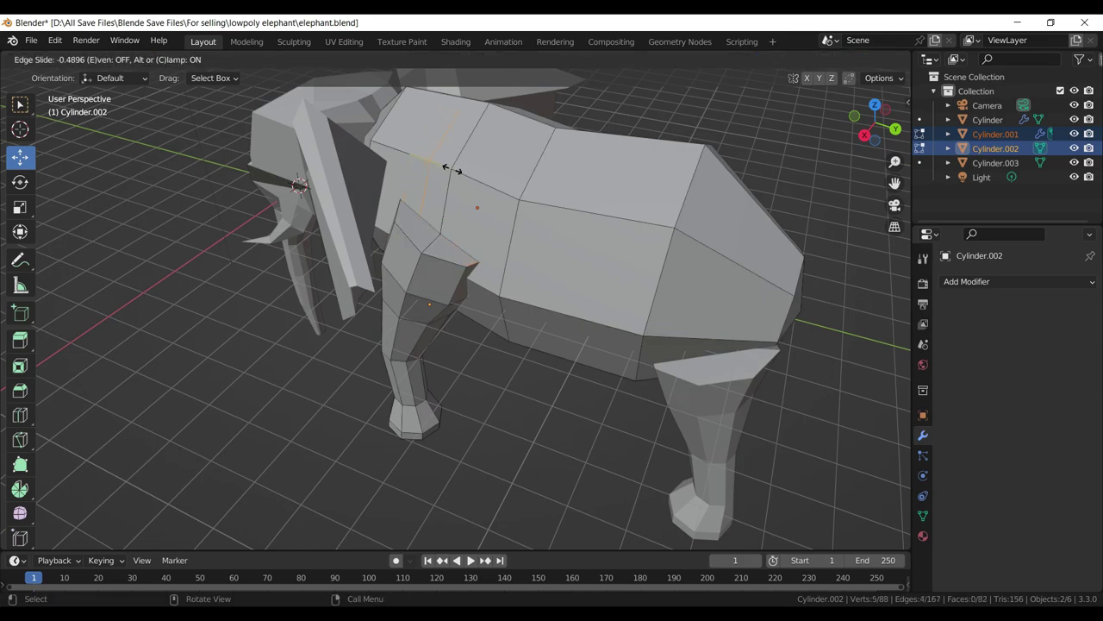
{"action": "left_click", "coordinate": [446, 258]}
- Shift the whole front leg along the Y axis
{"action": "left_click", "coordinate": [446, 258]}
{"action": "key", "text": "l"}
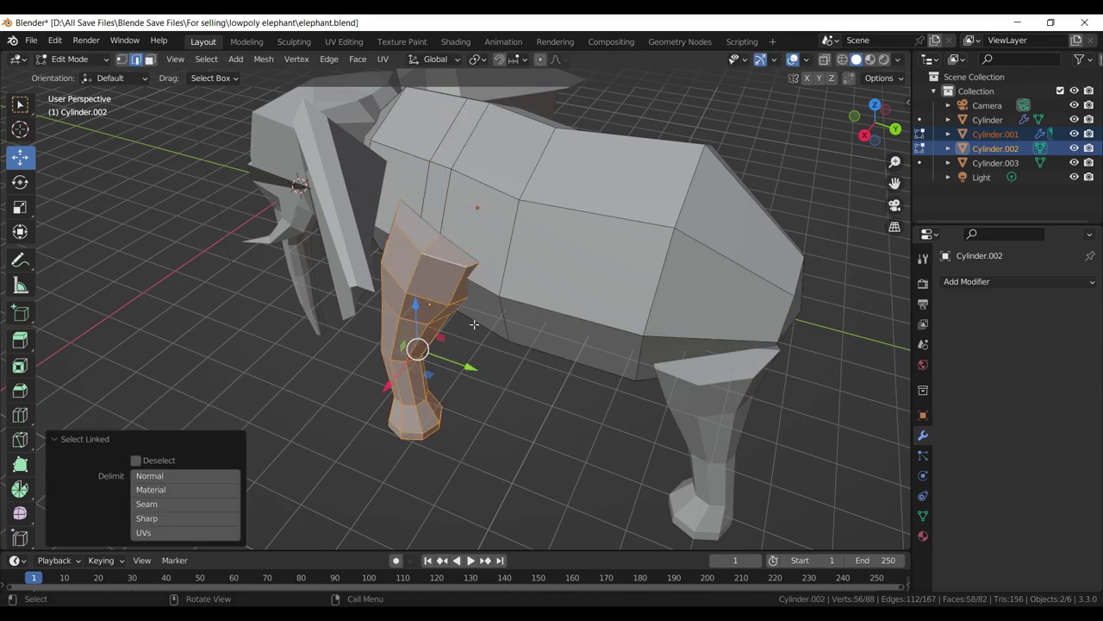
{"action": "left_click_drag", "start_coordinate": [466, 368], "coordinate": [457, 355]}
{"action": "key", "text": "ctrl+r"}
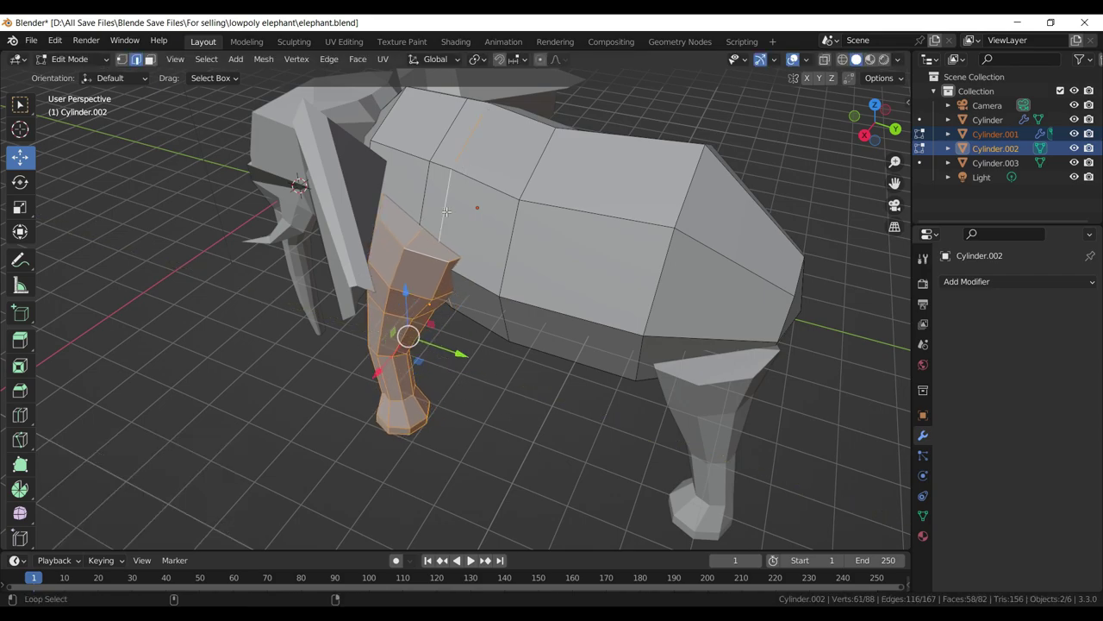
{"action": "key", "text": "Escape"}
- Move the shoulder loop along Y and reposition the hidden chest vertex beside the leg
{"action": "key", "text": "alt+a"}
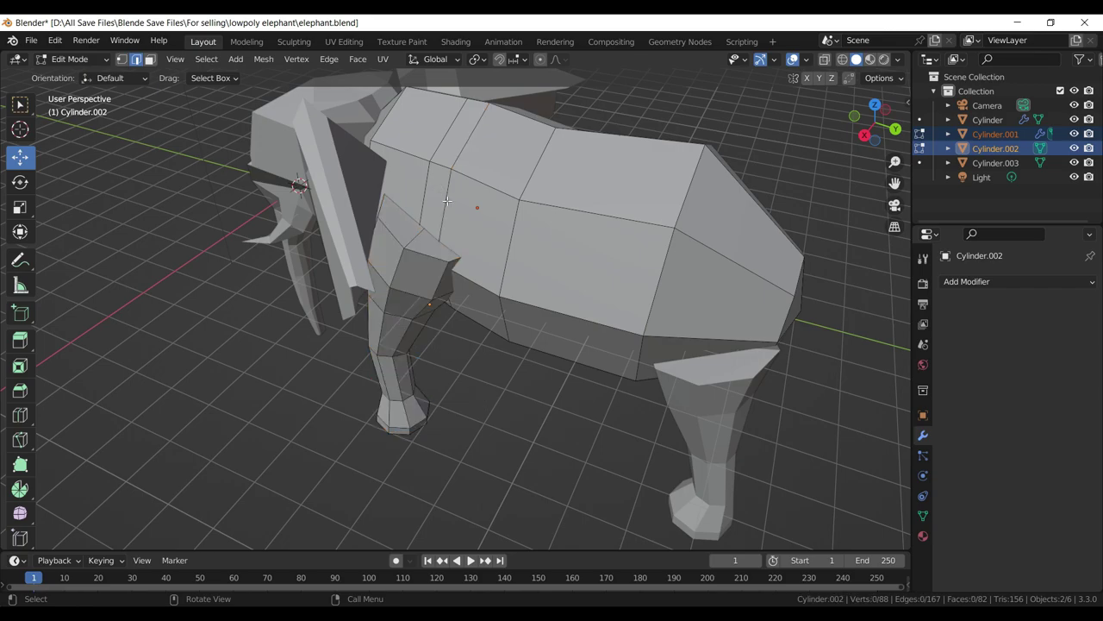
{"action": "left_click", "coordinate": [448, 204]}
{"action": "left_click_drag", "start_coordinate": [496, 247], "coordinate": [528, 251]}
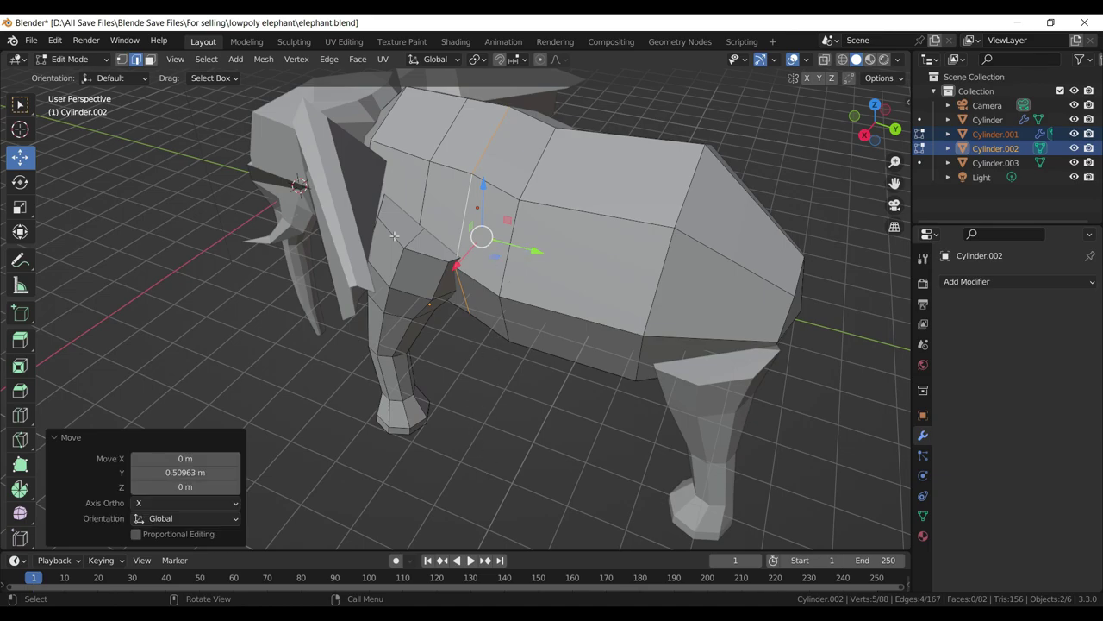
{"action": "left_click", "coordinate": [122, 60]}
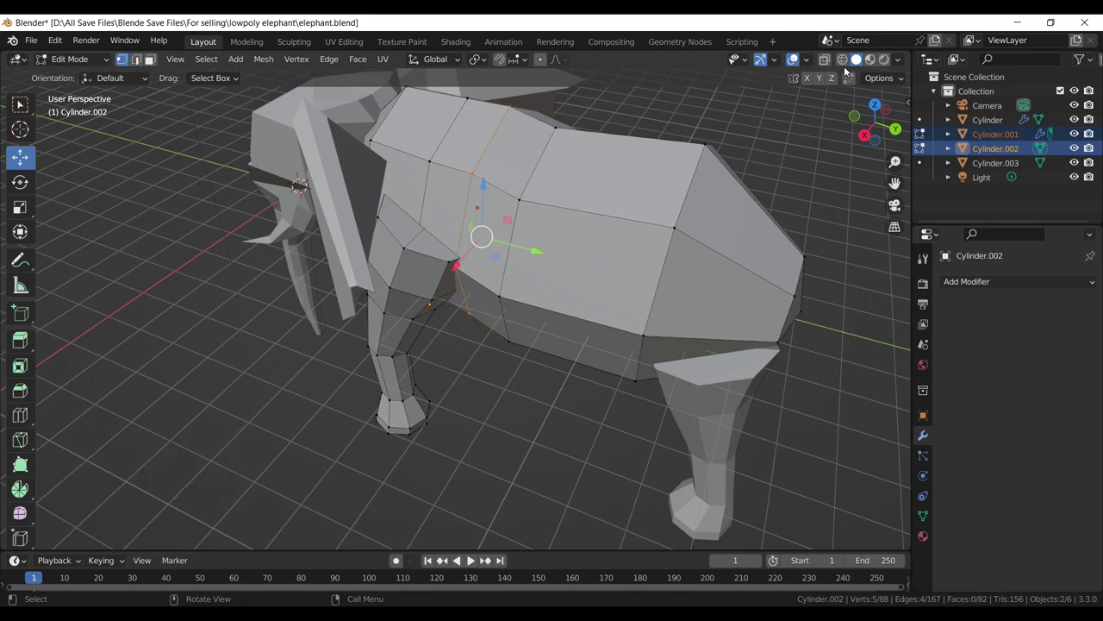
{"action": "left_click", "coordinate": [842, 59]}
{"action": "left_click", "coordinate": [455, 267]}
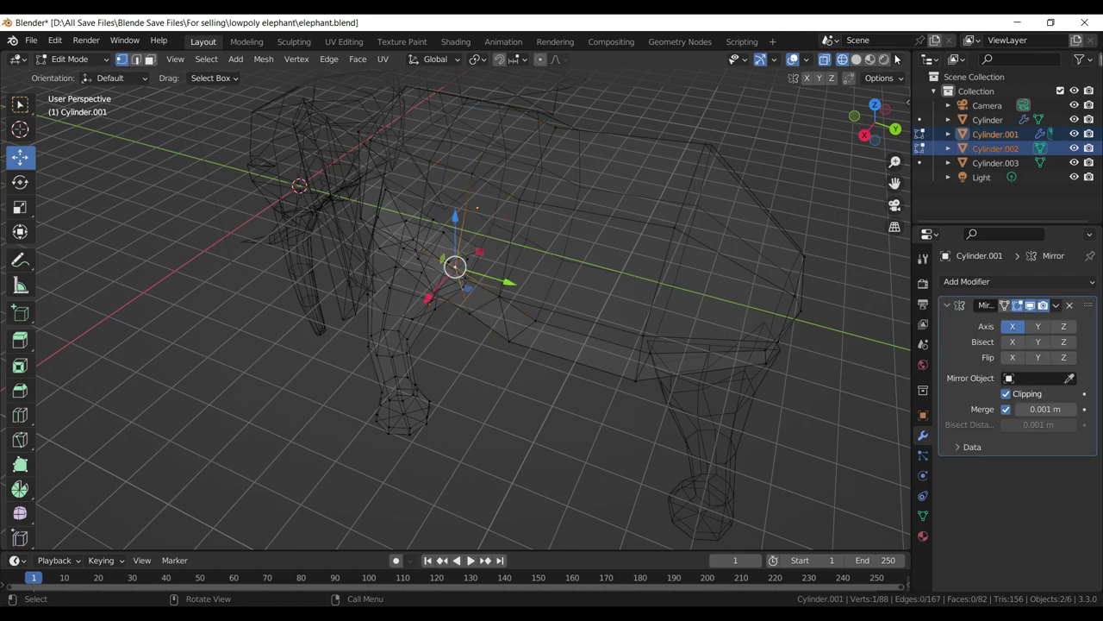
{"action": "left_click", "coordinate": [856, 59]}
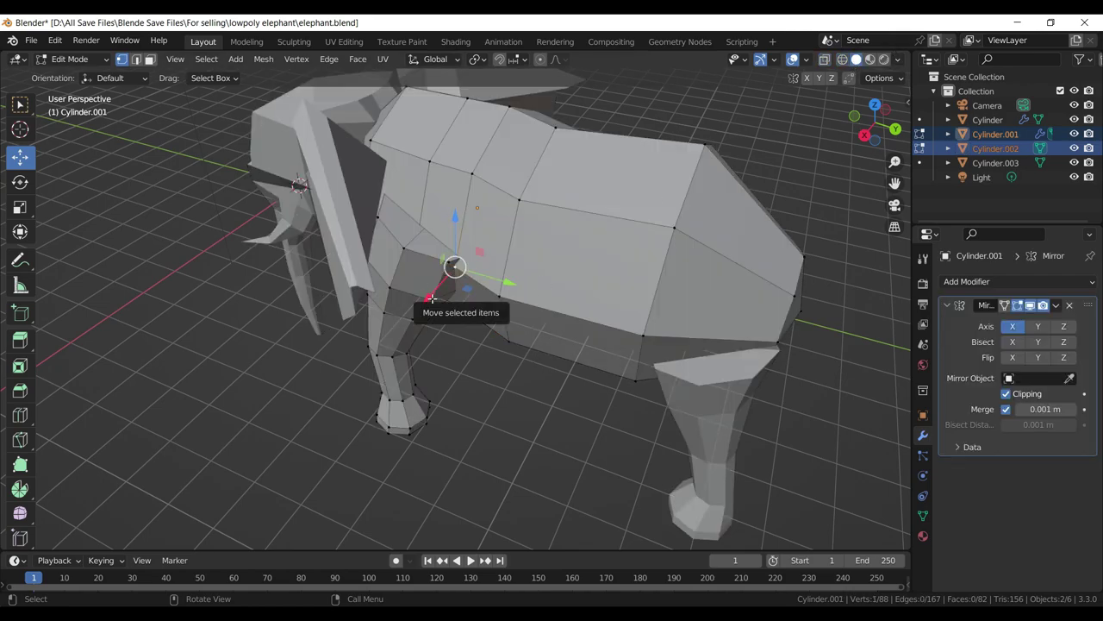
{"action": "left_click_drag", "start_coordinate": [431, 299], "coordinate": [421, 302]}
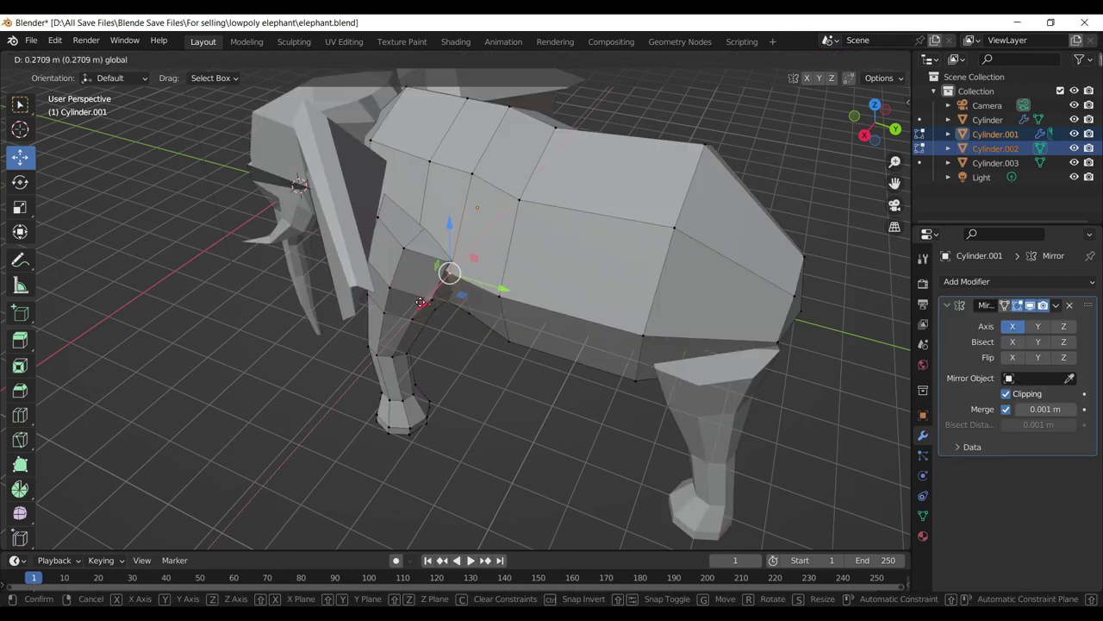
- Select the rear leg object and enter Edit Mode on its mesh
{"action": "key", "text": "Tab"}
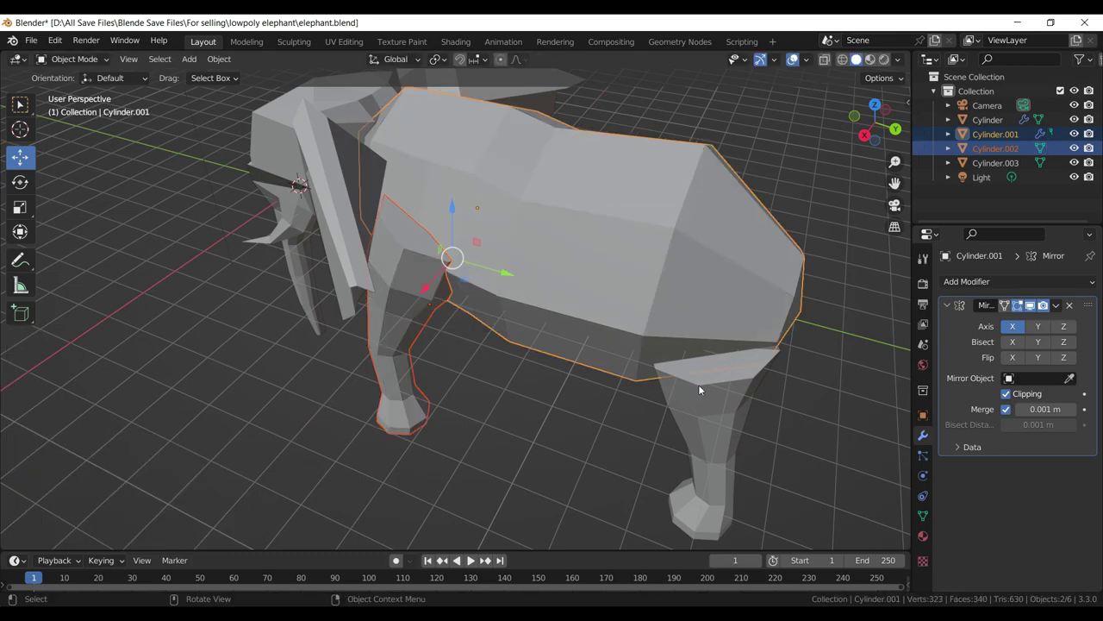
{"action": "left_click", "coordinate": [698, 384]}
{"action": "key", "text": "Tab"}
- Extrude the rear leg's top face 1.1009 m, move it up into the body, and narrow it
{"action": "key", "text": "3"}
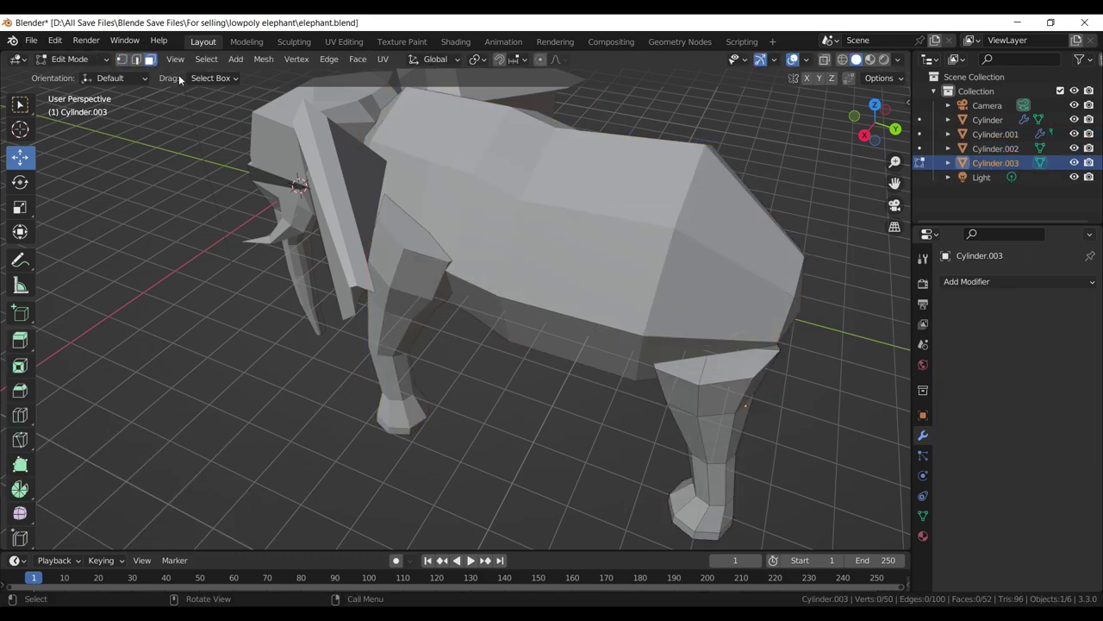
{"action": "left_click", "coordinate": [756, 358]}
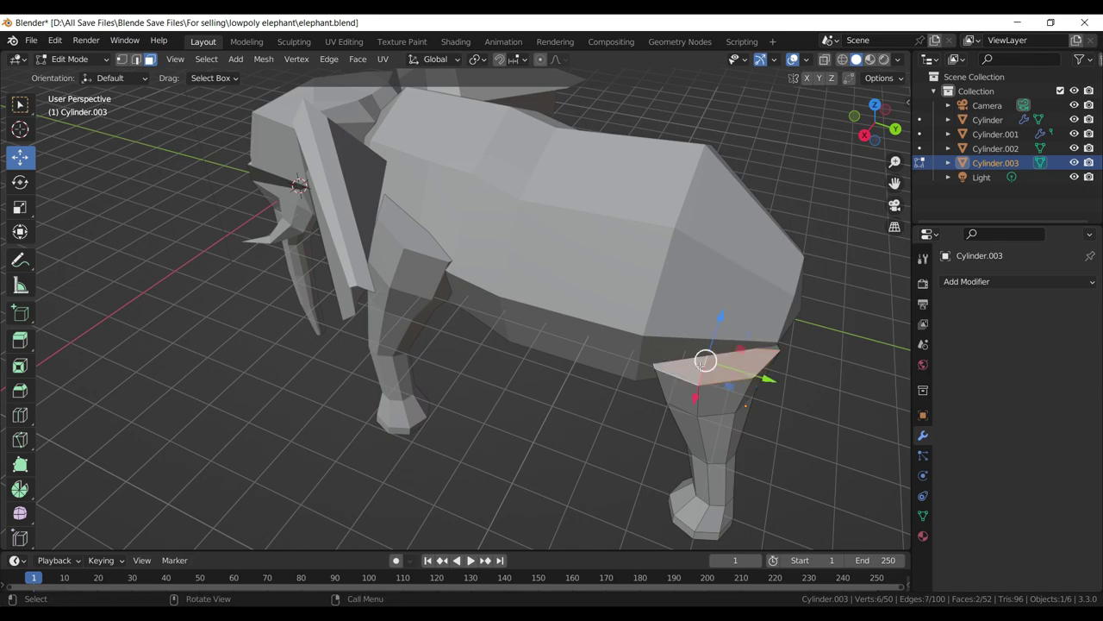
{"action": "key", "text": "KP_3"}
{"action": "key", "text": "e"}
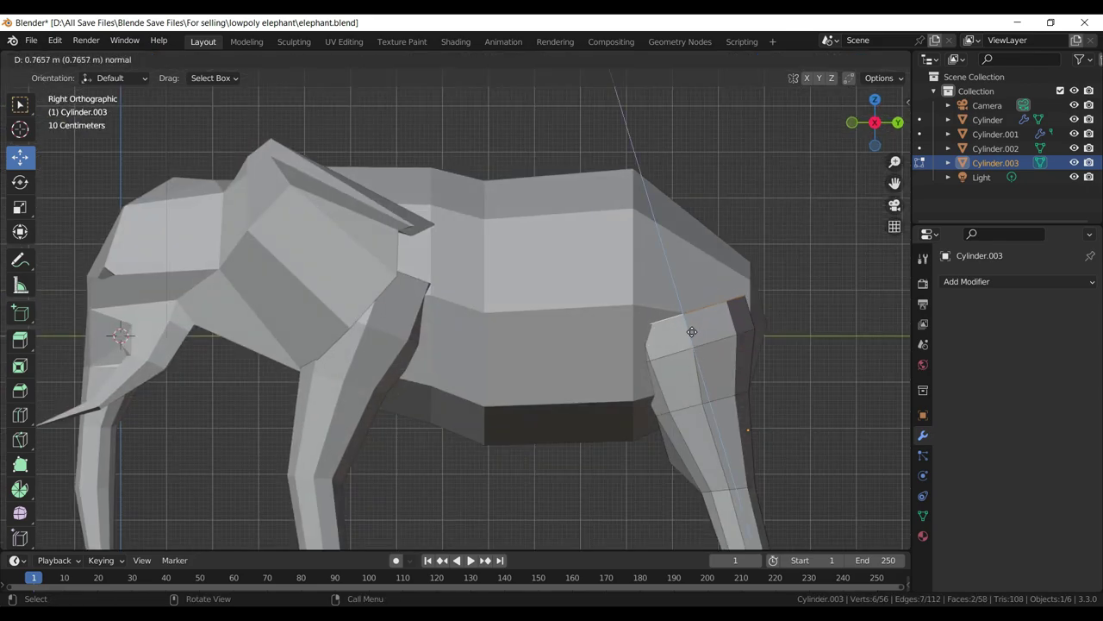
{"action": "left_click", "coordinate": [686, 319]}
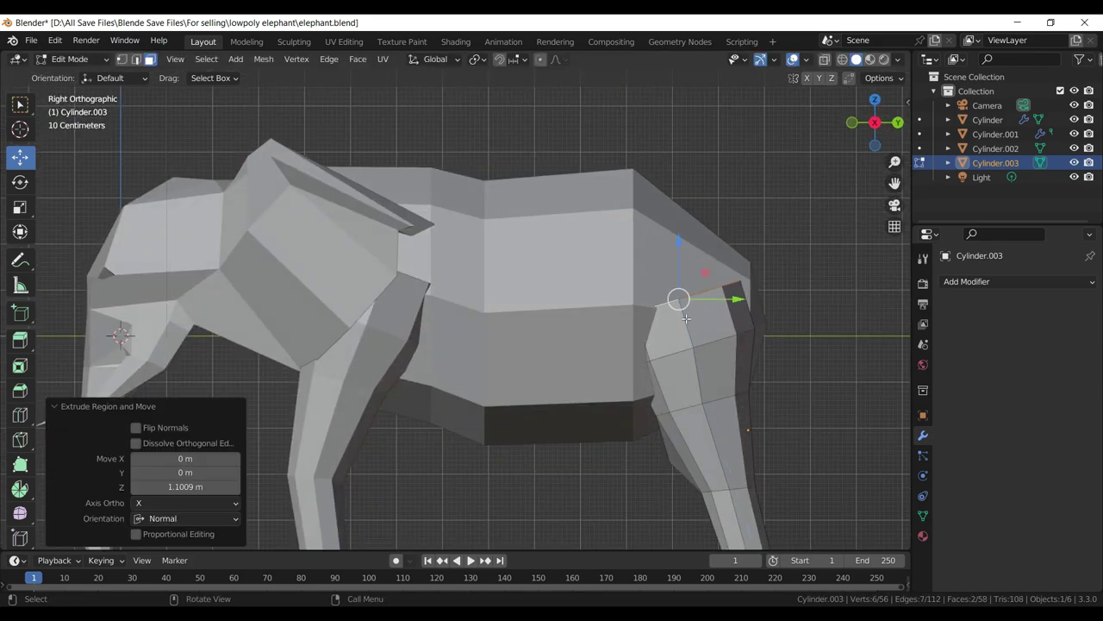
{"action": "key", "text": "g"}
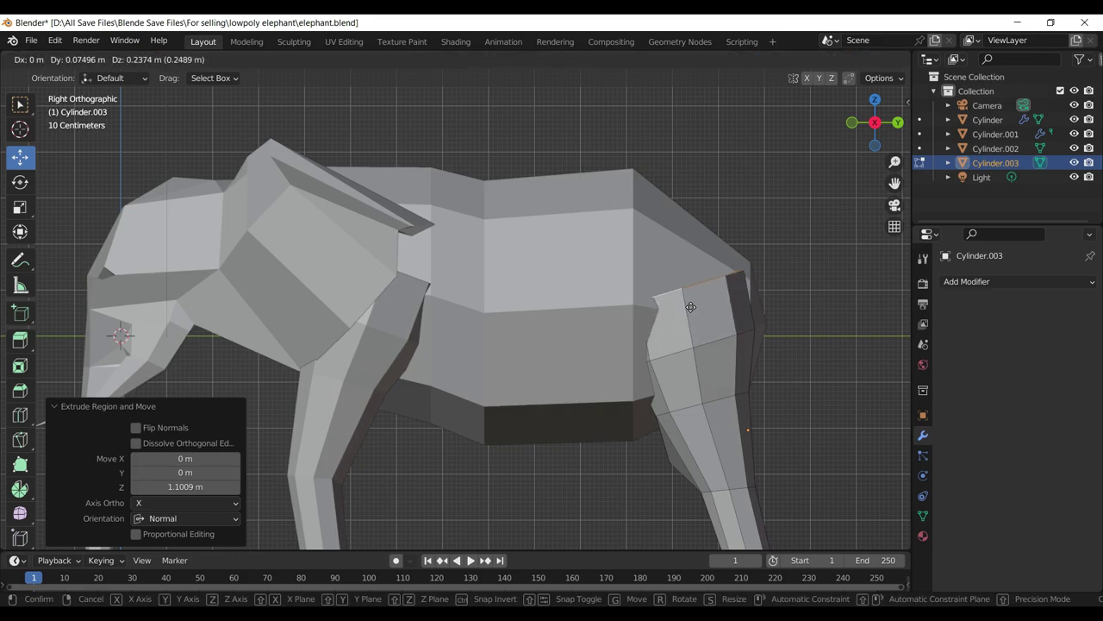
{"action": "left_click", "coordinate": [695, 314]}
{"action": "key", "text": "g"}
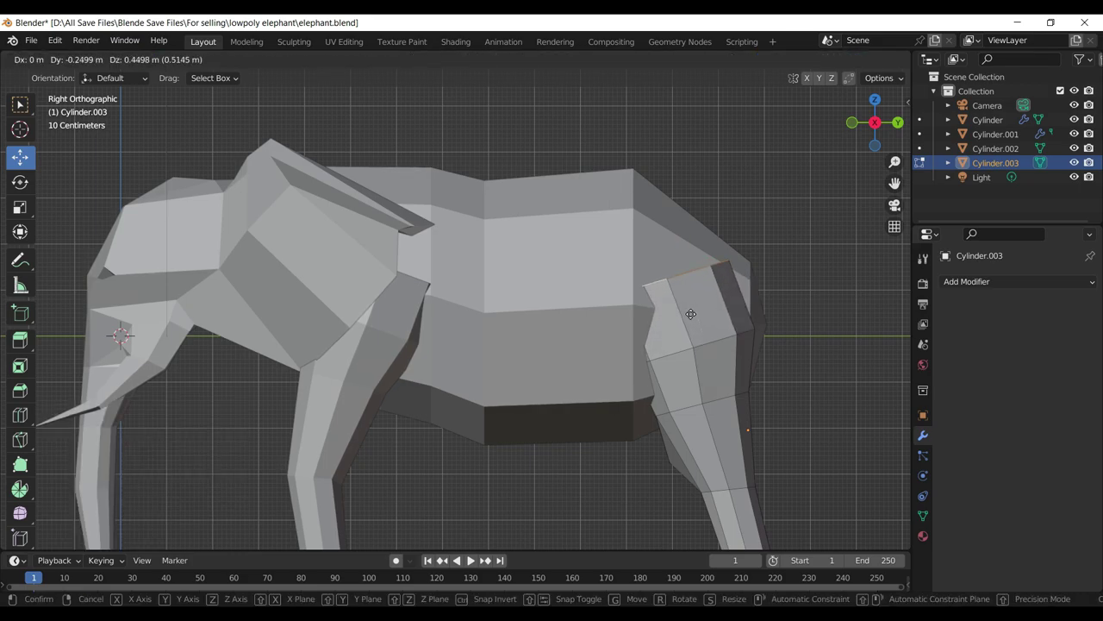
{"action": "left_click", "coordinate": [690, 314]}
{"action": "key", "text": "s"}
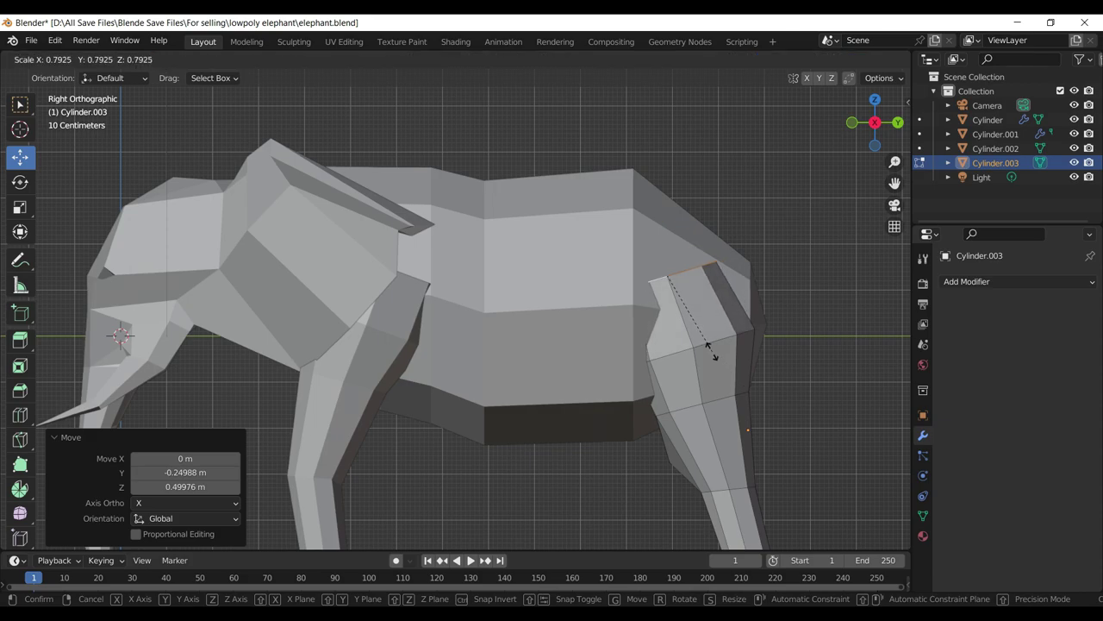
{"action": "left_click", "coordinate": [712, 350]}
- Isolate the rear leg and select its four upper side faces
{"action": "key", "text": "KP_Divide"}
{"action": "scroll", "scroll_direction": "up", "scroll_amount": 3}
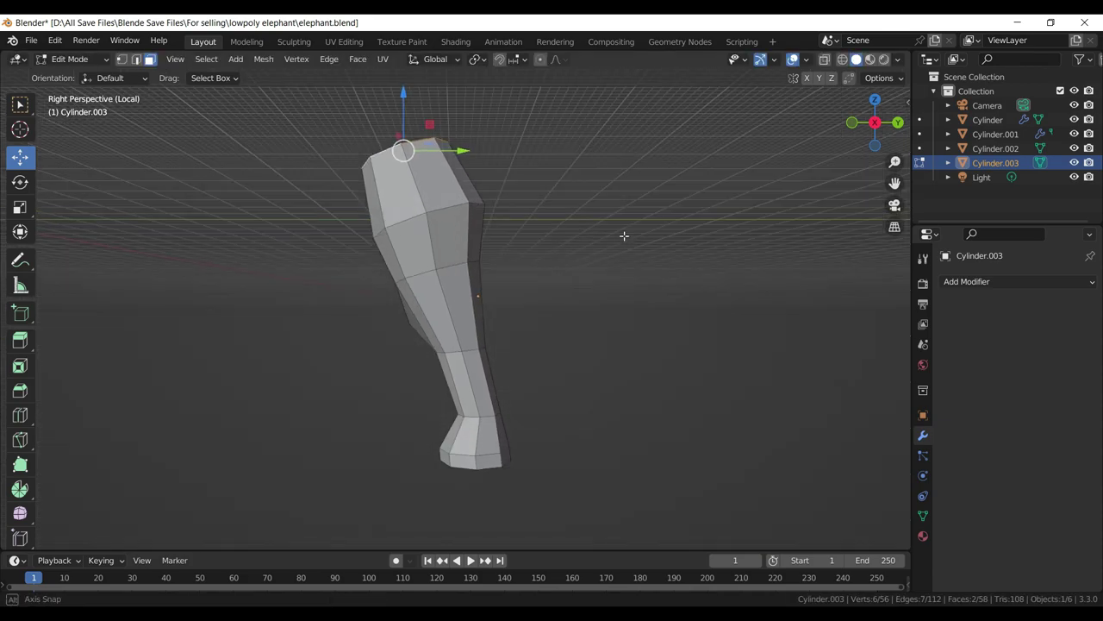
{"action": "left_click_drag", "start_coordinate": [623, 236], "coordinate": [303, 323]}
{"action": "scroll", "scroll_direction": "up", "scroll_amount": 3}
{"action": "left_click_drag", "start_coordinate": [509, 331], "coordinate": [533, 295]}
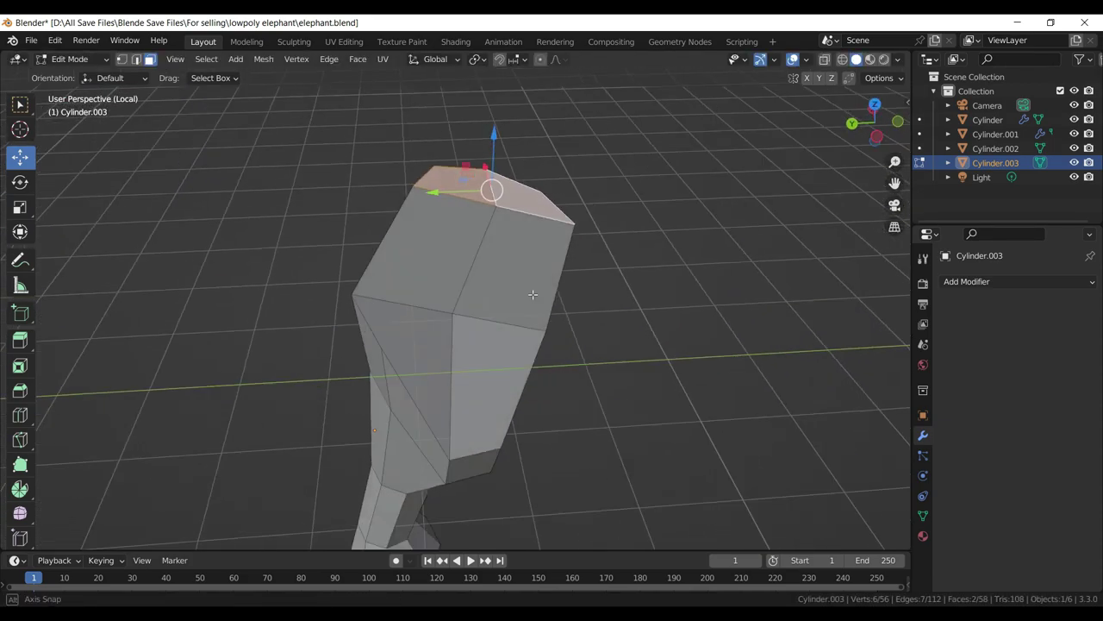
{"action": "left_click", "coordinate": [521, 280]}
{"action": "left_click", "coordinate": [435, 284]}
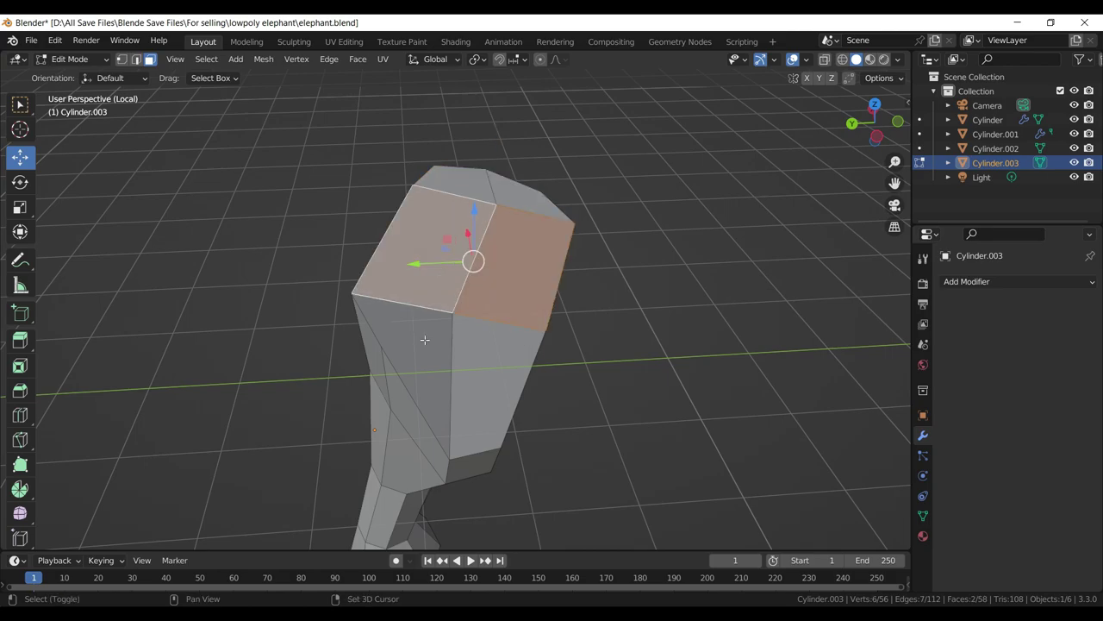
{"action": "left_click", "coordinate": [426, 340]}
{"action": "left_click", "coordinate": [478, 363]}
- Delete the rear leg's four selected upper faces and return to the full elephant view
{"action": "key", "text": "x"}
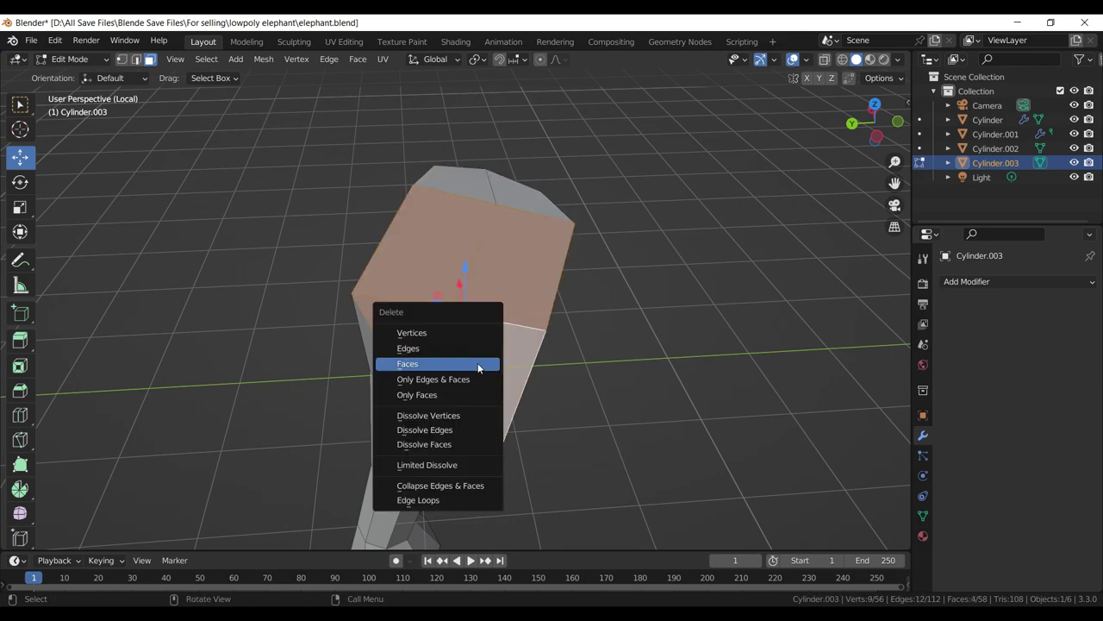
{"action": "left_click", "coordinate": [479, 364]}
{"action": "scroll", "scroll_direction": "down", "scroll_amount": 3}
{"action": "key", "text": "KP_Divide"}
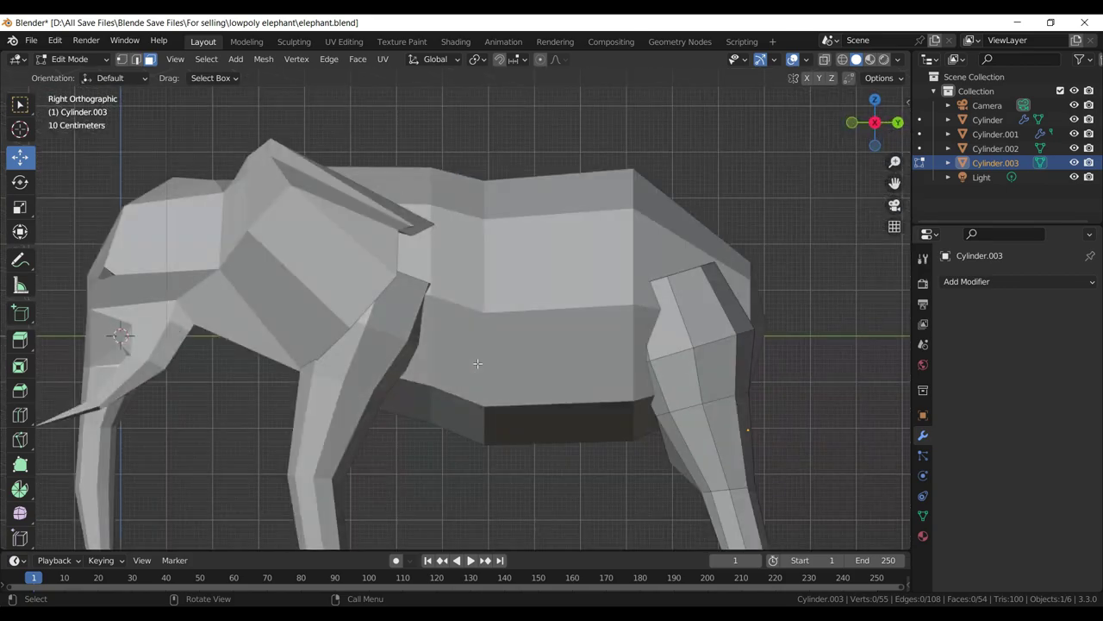
- Select the front and rear legs and isolate them together in Edit Mode
{"action": "key", "text": "Tab"}
{"action": "left_click", "coordinate": [352, 379]}
{"action": "left_click", "coordinate": [694, 392]}
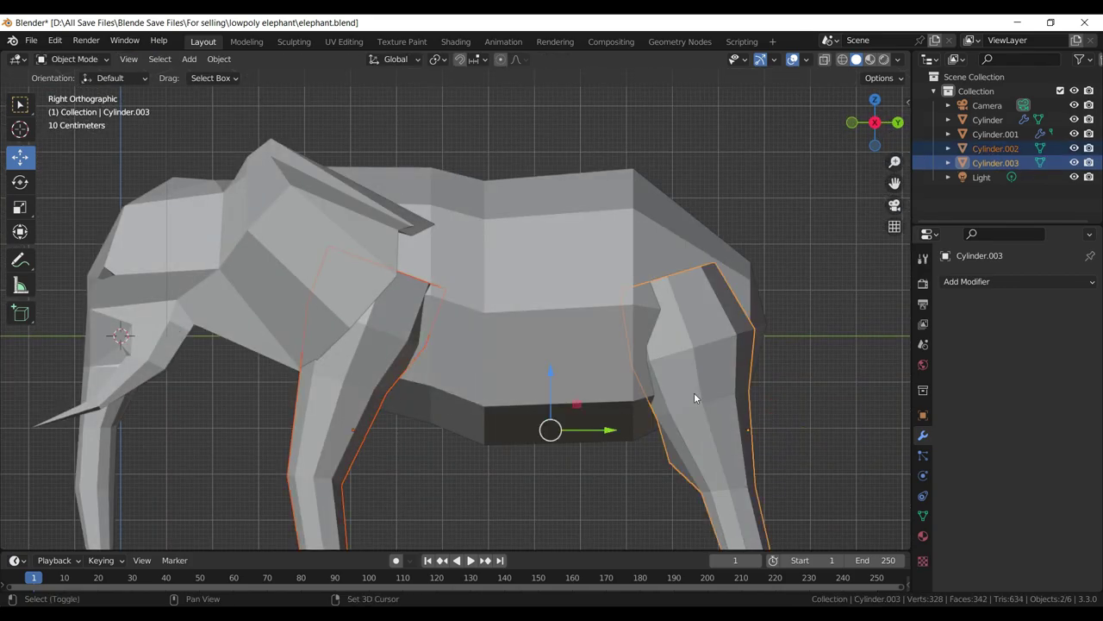
{"action": "key", "text": "Tab"}
{"action": "key", "text": "KP_Divide"}
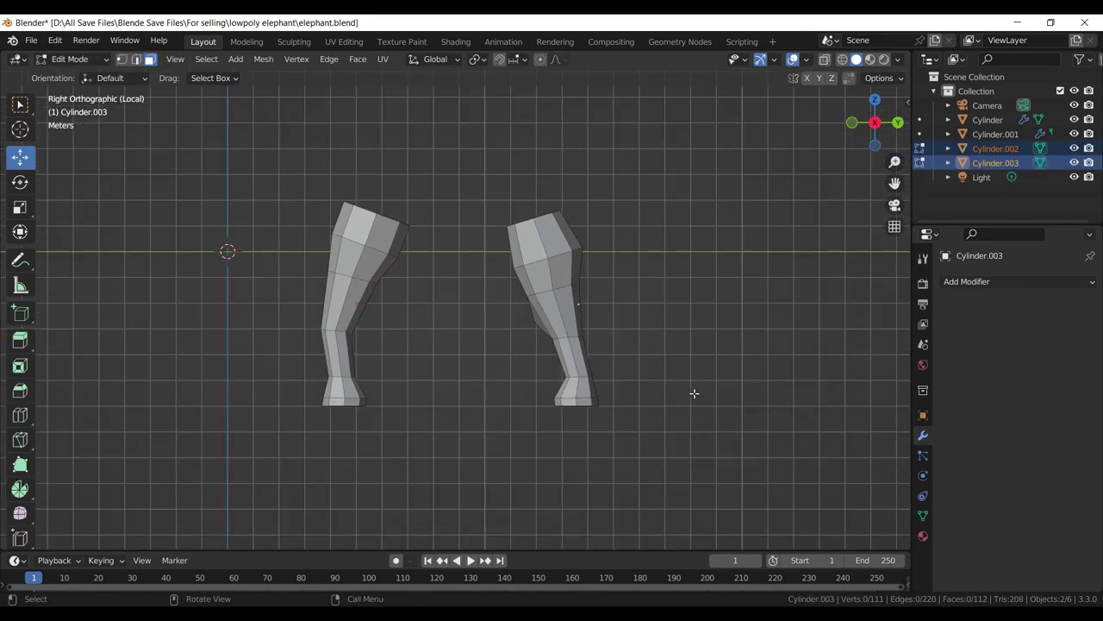
{"action": "scroll", "scroll_direction": "down", "scroll_amount": 3}
{"action": "left_click_drag", "start_coordinate": [588, 207], "coordinate": [489, 306]}
- Delete the front leg's four upper faces, then return to object mode with the whole elephant shown
{"action": "left_click", "coordinate": [489, 307]}
{"action": "left_click", "coordinate": [485, 329]}
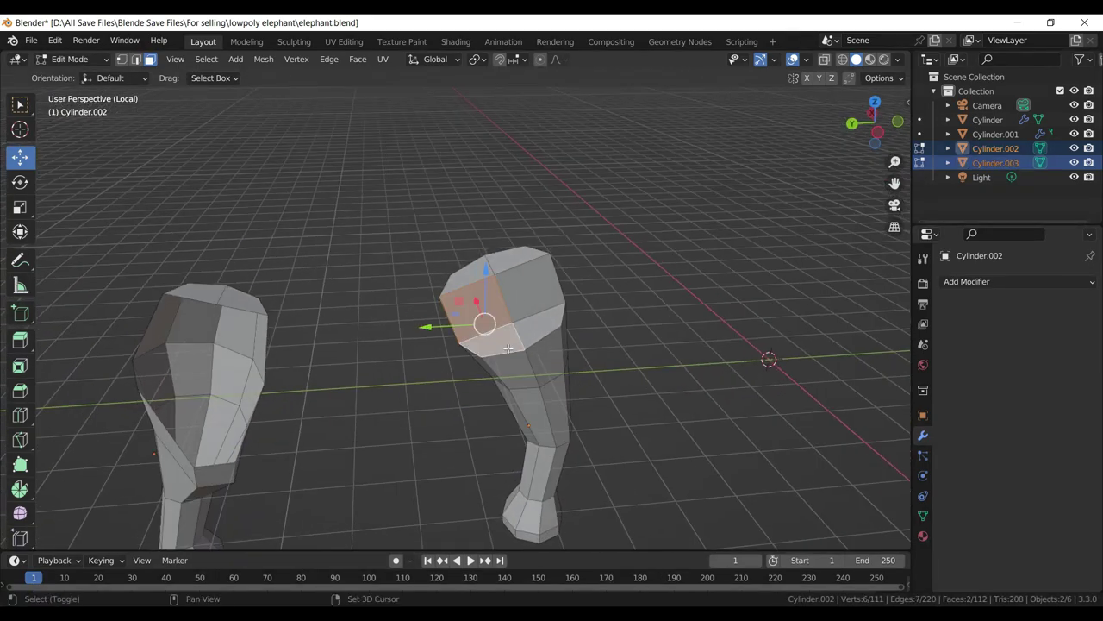
{"action": "left_click", "coordinate": [527, 330]}
{"action": "left_click", "coordinate": [524, 291]}
{"action": "key", "text": "x"}
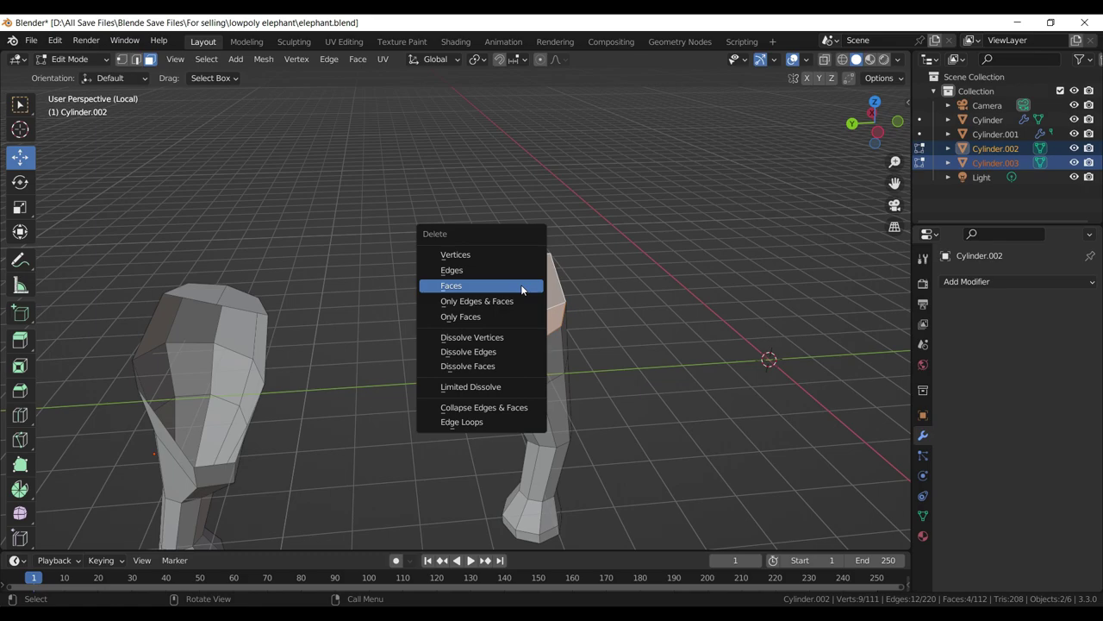
{"action": "left_click", "coordinate": [521, 287]}
{"action": "key", "text": "KP_Divide"}
{"action": "key", "text": "Tab"}
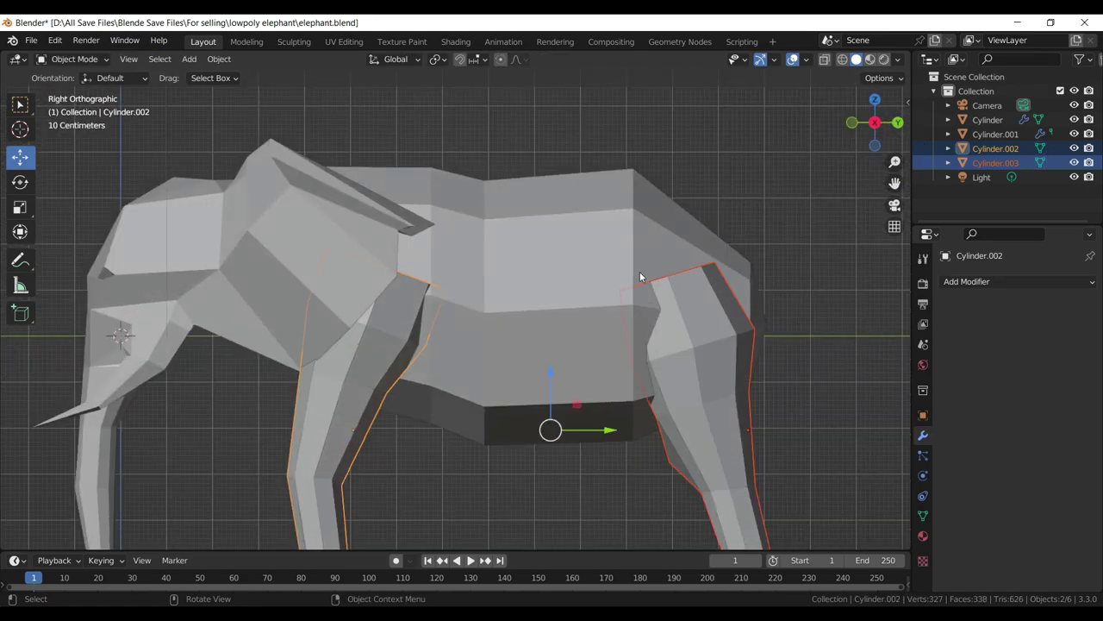
- Add an edge loop across the body near the hip and save the file
{"action": "left_click", "coordinate": [621, 259]}
{"action": "key", "text": "Tab"}
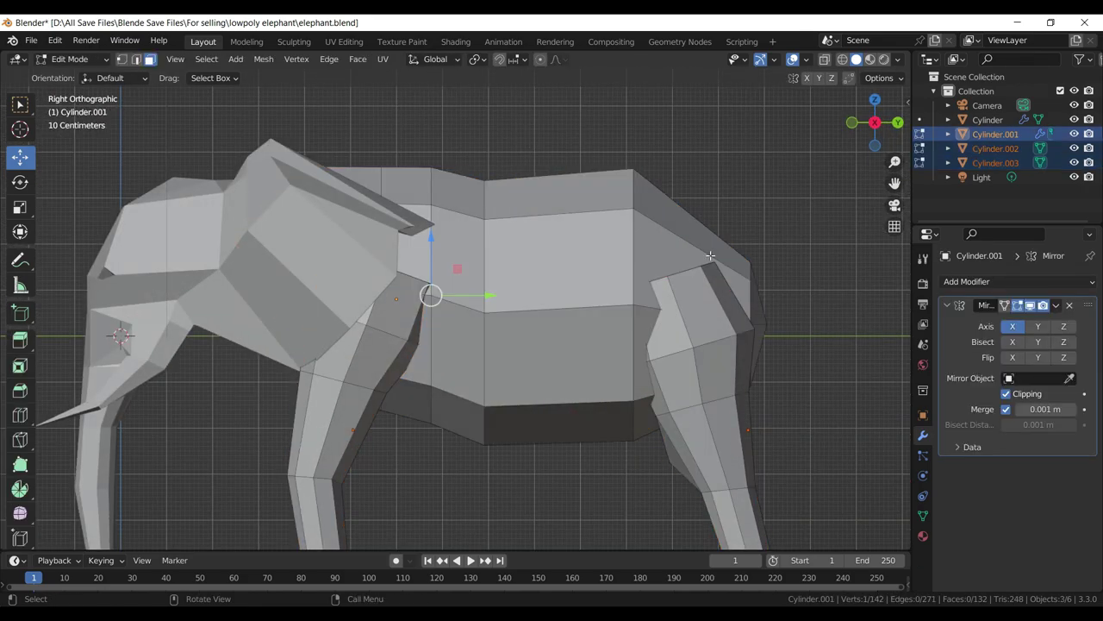
{"action": "left_click_drag", "start_coordinate": [621, 258], "coordinate": [702, 263]}
{"action": "key", "text": "ctrl+r"}
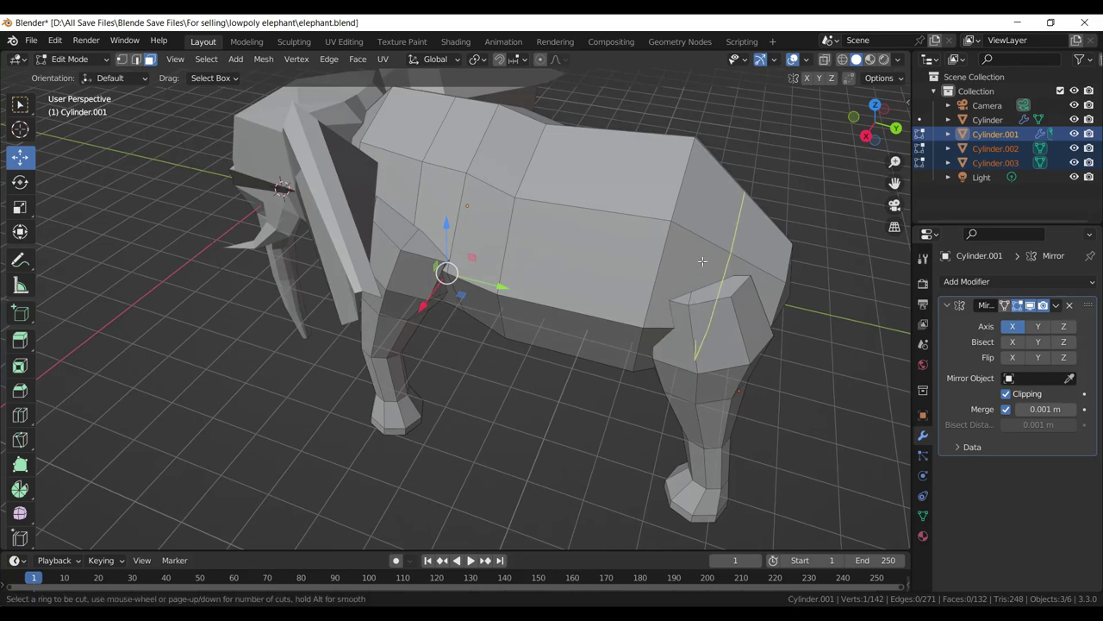
{"action": "left_click", "coordinate": [703, 261]}
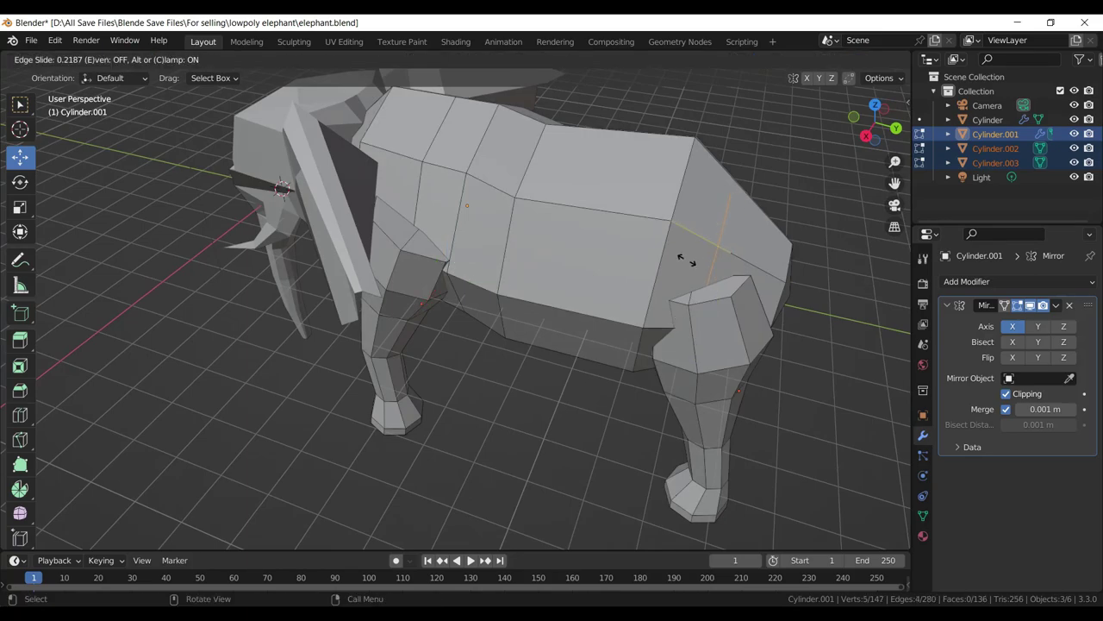
{"action": "left_click", "coordinate": [687, 261]}
{"action": "key", "text": "ctrl+s"}
- Raise the rump edge 0.3672 m upward and return to object mode
{"action": "left_click_drag", "start_coordinate": [696, 285], "coordinate": [774, 303]}
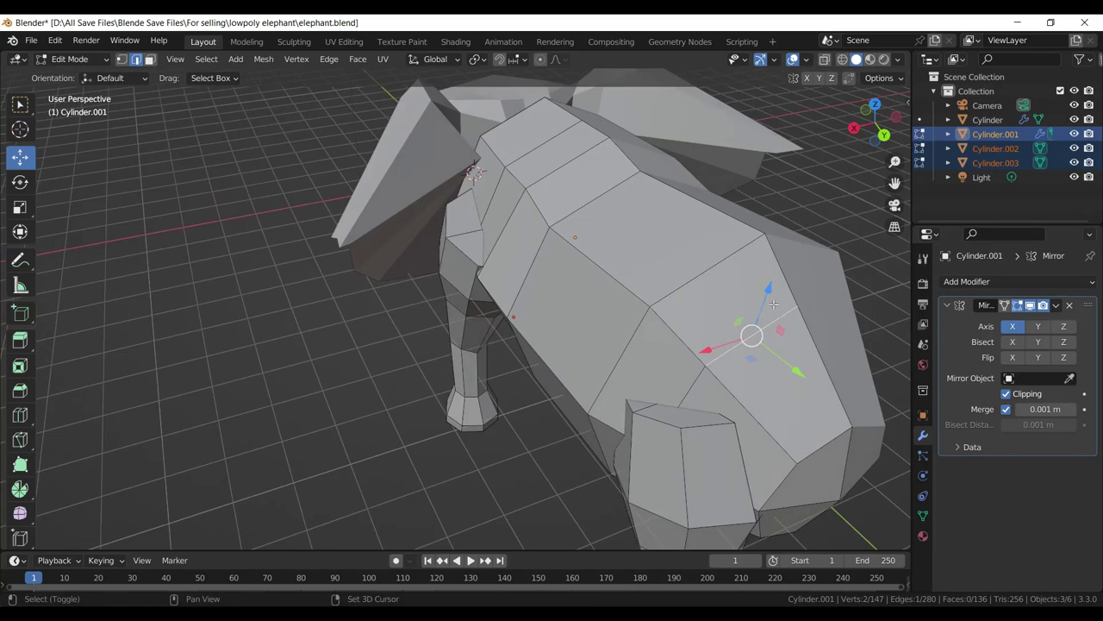
{"action": "left_click_drag", "start_coordinate": [762, 297], "coordinate": [769, 277]}
{"action": "scroll", "scroll_direction": "down", "scroll_amount": 3}
{"action": "key", "text": "Tab"}
- Save the file and edit the rear leg and body meshes together
{"action": "left_click", "coordinate": [377, 422]}
{"action": "key", "text": "ctrl+s"}
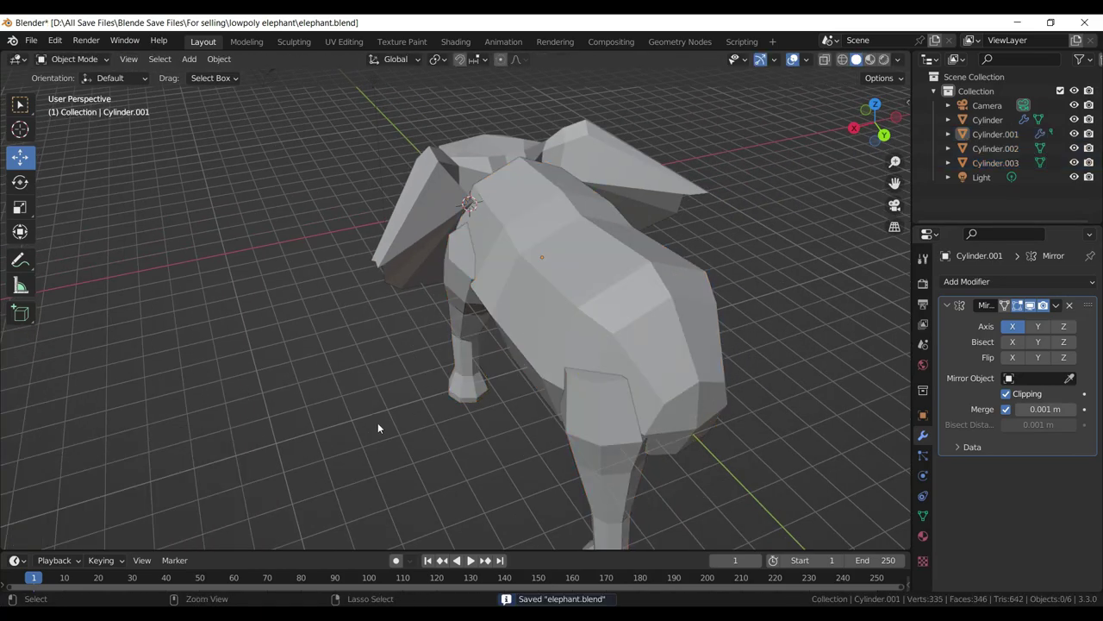
{"action": "left_click", "coordinate": [616, 408]}
{"action": "left_click", "coordinate": [645, 362]}
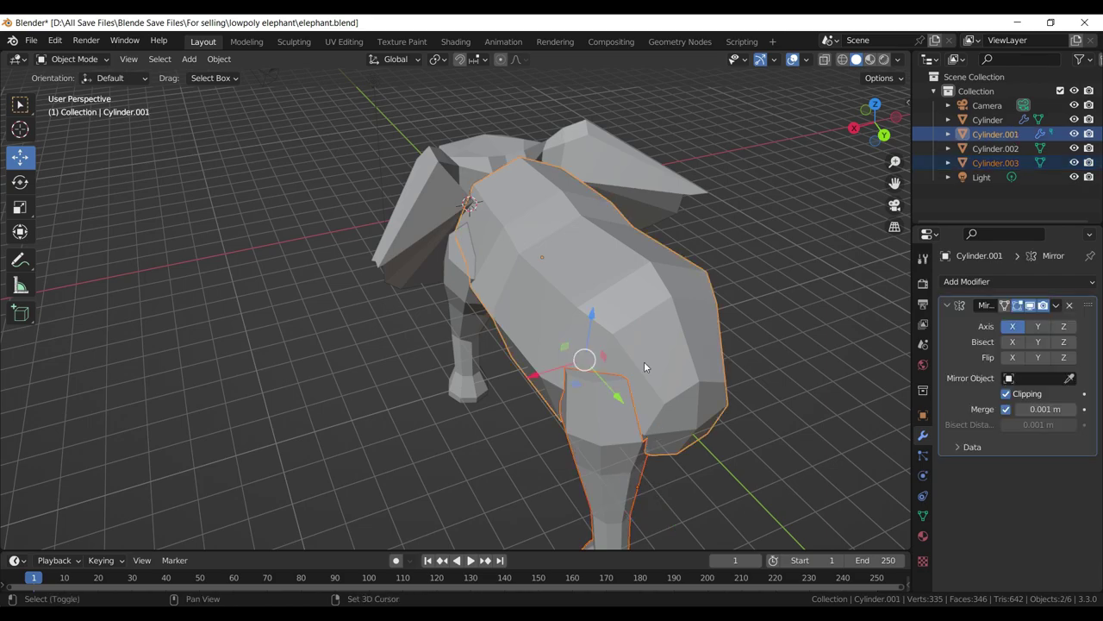
{"action": "key", "text": "Tab"}
- Select the whole rear leg mesh and slide it about 0.66 m along X
{"action": "left_click_drag", "start_coordinate": [662, 379], "coordinate": [535, 438]}
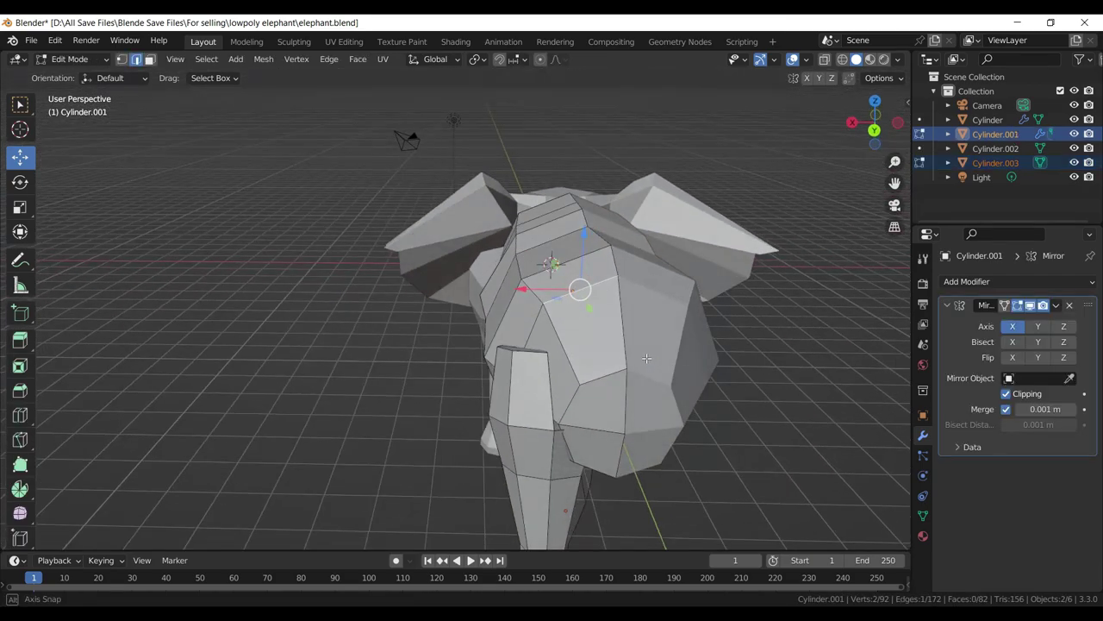
{"action": "left_click", "coordinate": [535, 439]}
{"action": "key", "text": "ctrl+l"}
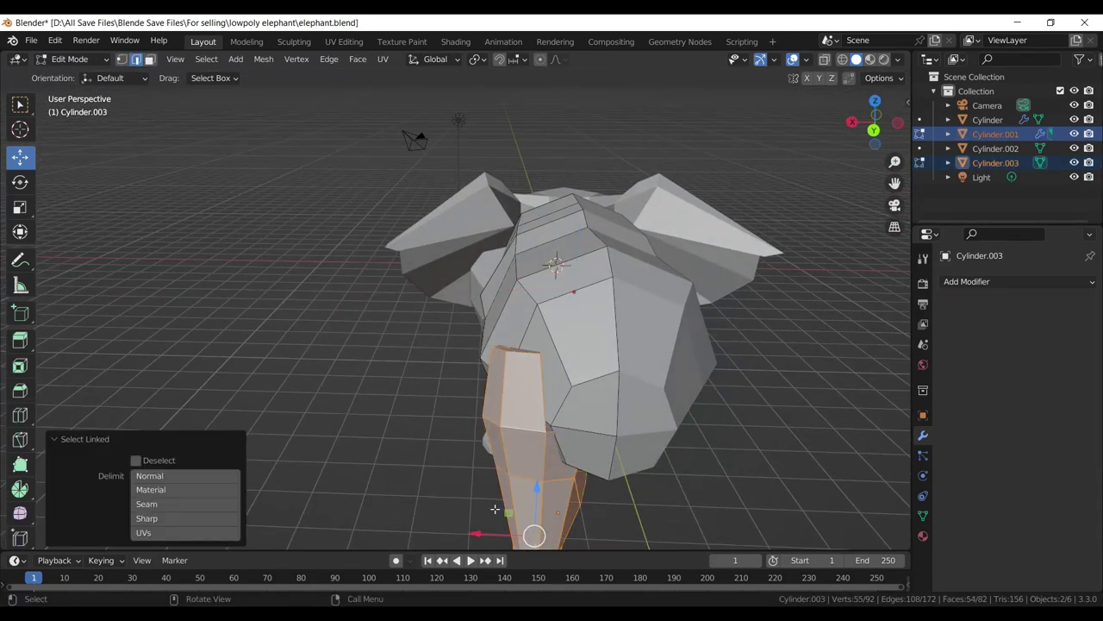
{"action": "left_click_drag", "start_coordinate": [483, 534], "coordinate": [462, 534]}
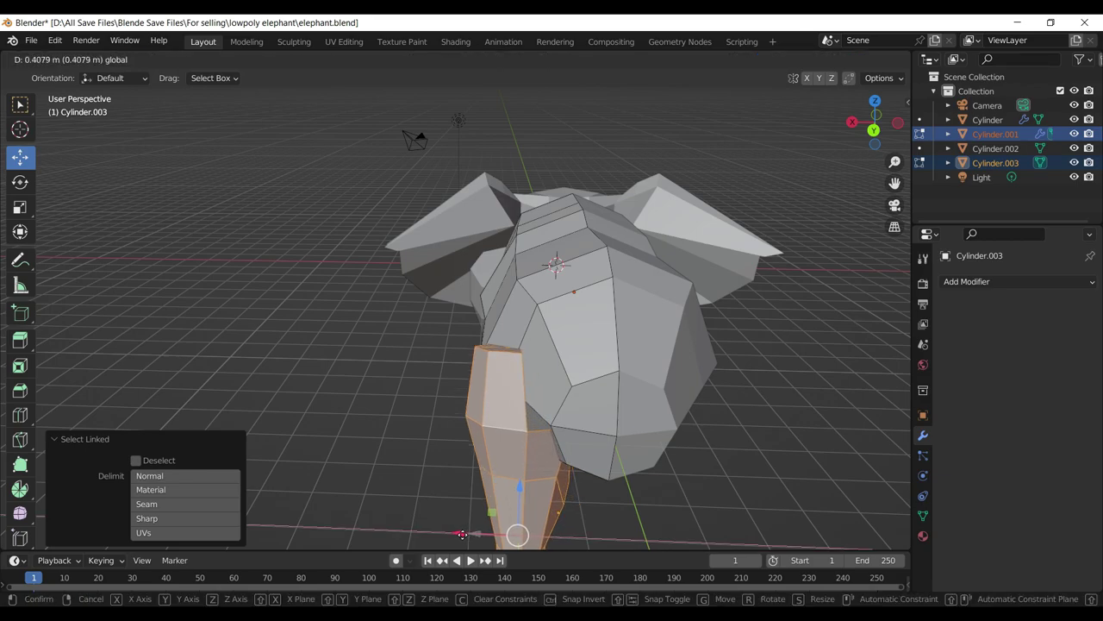
{"action": "left_click_drag", "start_coordinate": [462, 534], "coordinate": [517, 524]}
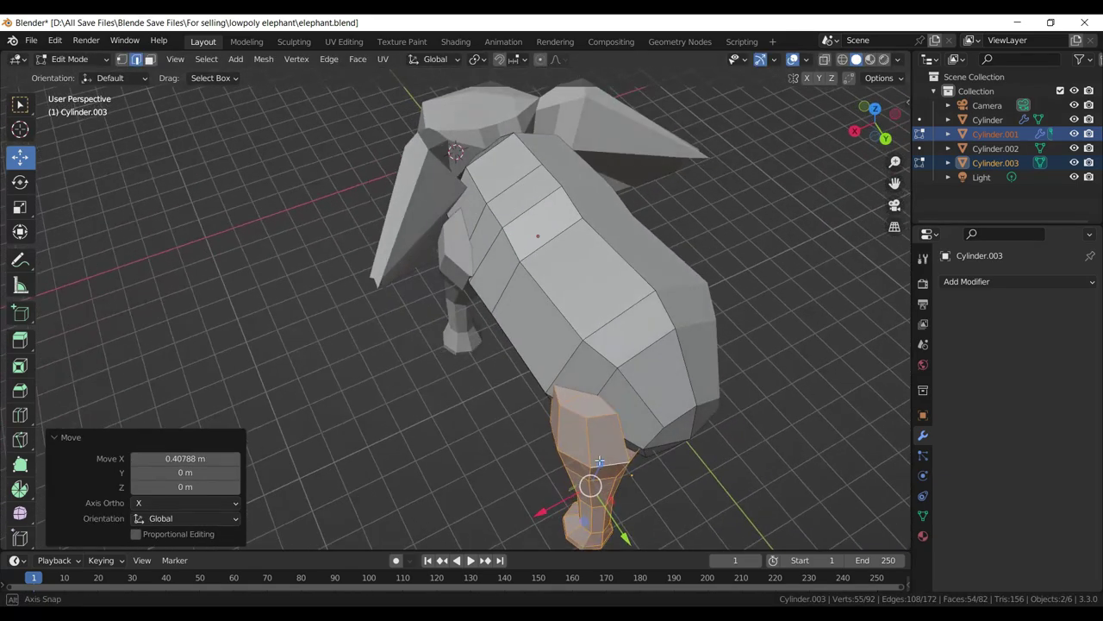
{"action": "left_click_drag", "start_coordinate": [518, 524], "coordinate": [510, 527]}
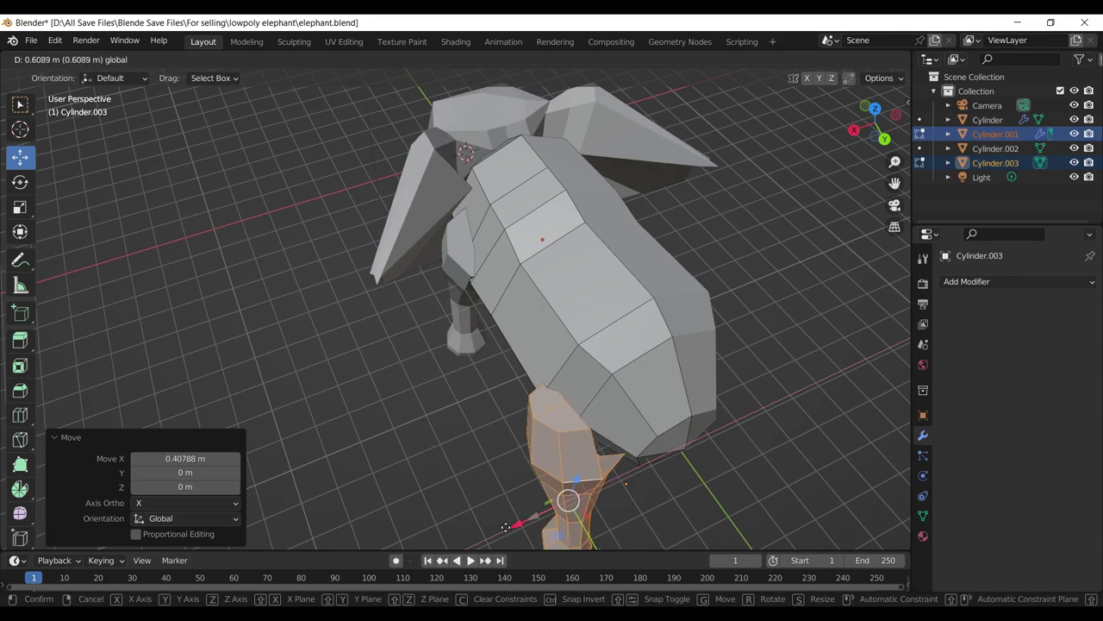
{"action": "left_click_drag", "start_coordinate": [510, 527], "coordinate": [504, 527]}
{"action": "left_click_drag", "start_coordinate": [505, 527], "coordinate": [534, 367]}
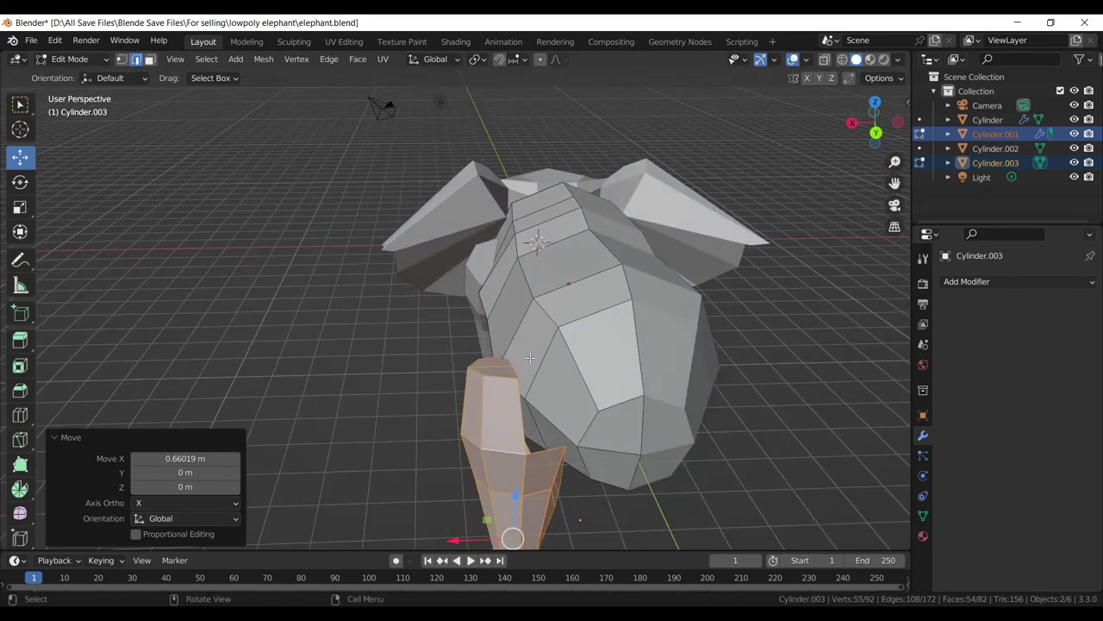
- Delete the three body faces where the leg attaches, then return to object mode
{"action": "left_click", "coordinate": [534, 368]}
{"action": "left_click", "coordinate": [151, 62]}
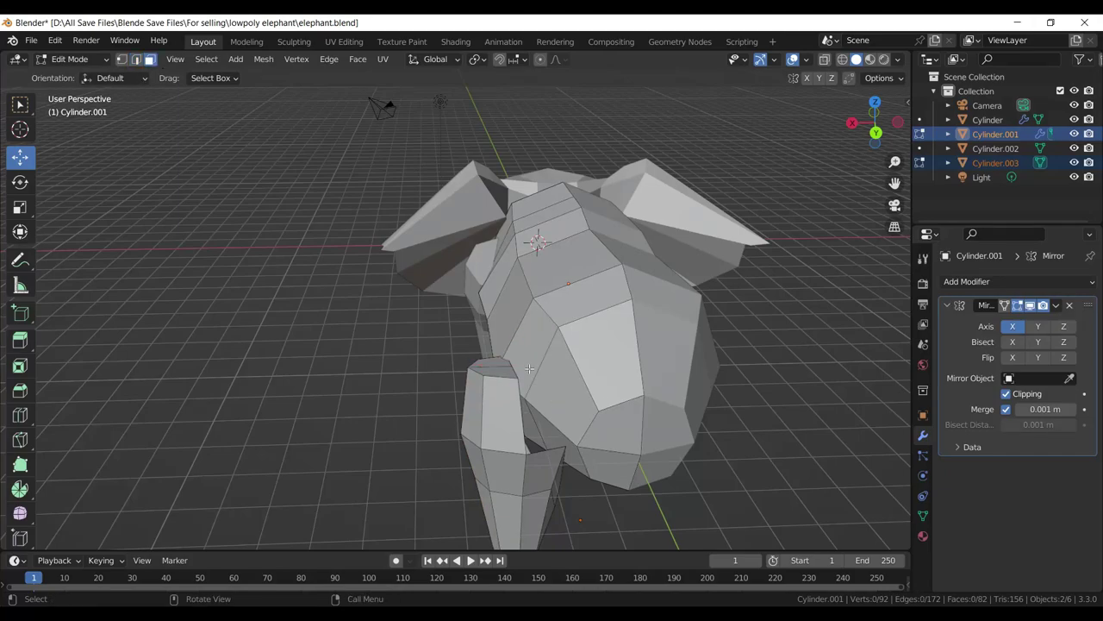
{"action": "left_click", "coordinate": [529, 368]}
{"action": "left_click", "coordinate": [552, 397]}
{"action": "left_click", "coordinate": [536, 434]}
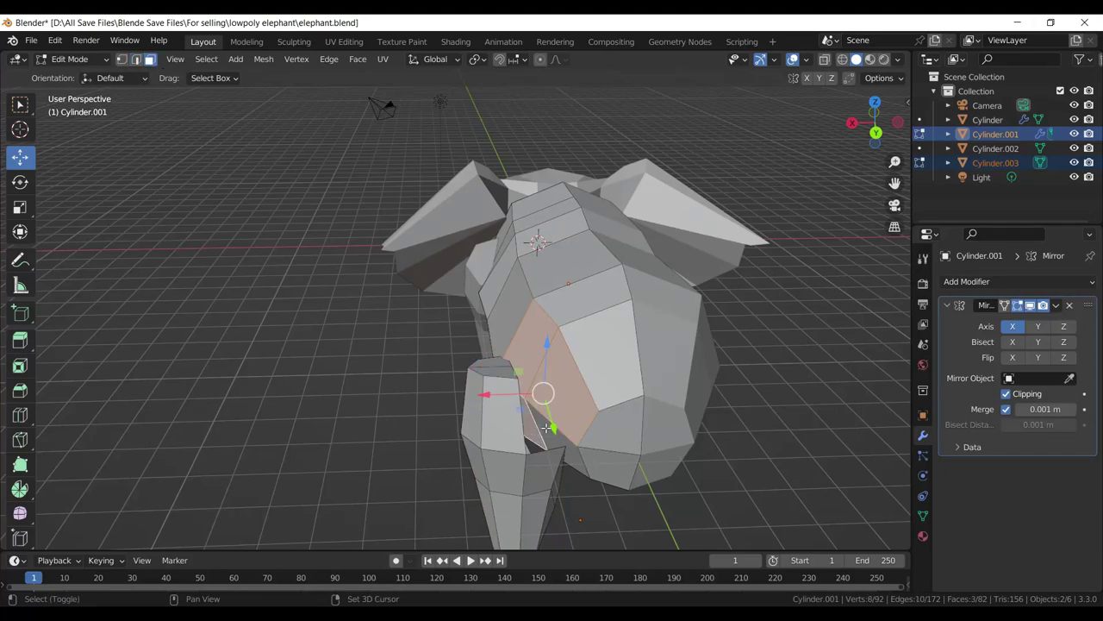
{"action": "key", "text": "x"}
{"action": "left_click", "coordinate": [546, 426]}
{"action": "left_click_drag", "start_coordinate": [546, 427], "coordinate": [604, 431]}
{"action": "key", "text": "Tab"}
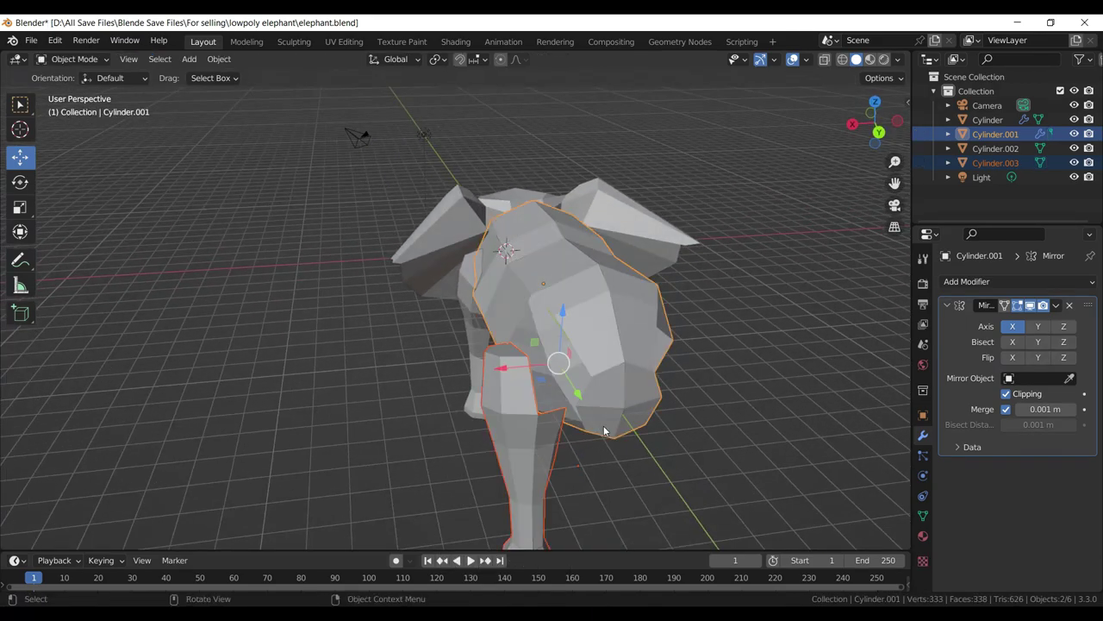
- Join the leg into the body and merge the first seam vertices at their centre
{"action": "key", "text": "ctrl+j"}
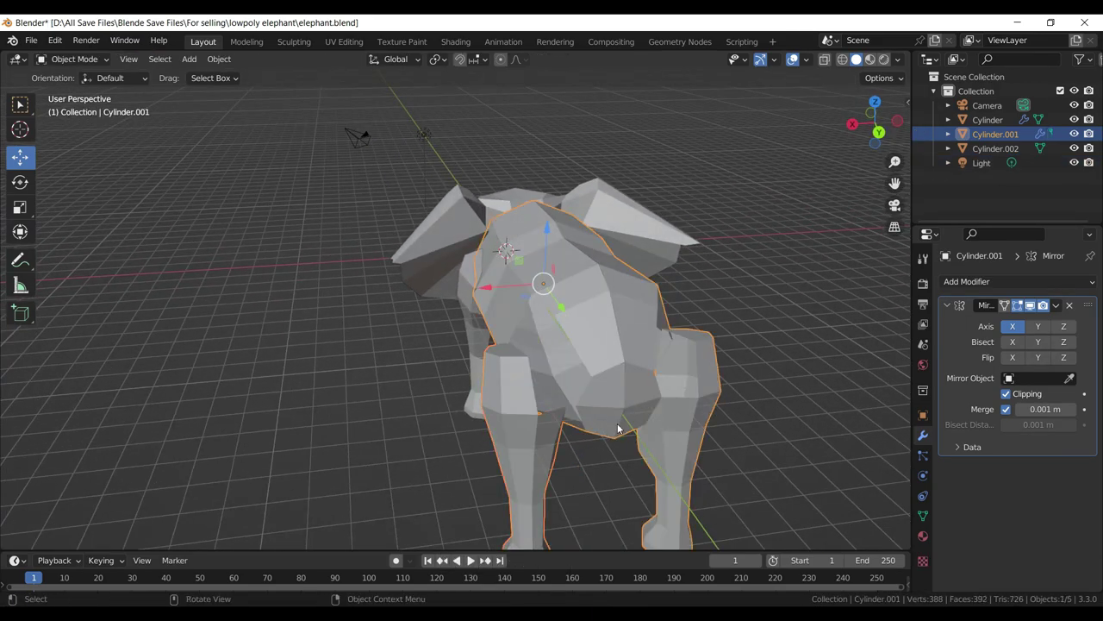
{"action": "left_click_drag", "start_coordinate": [619, 438], "coordinate": [465, 293]}
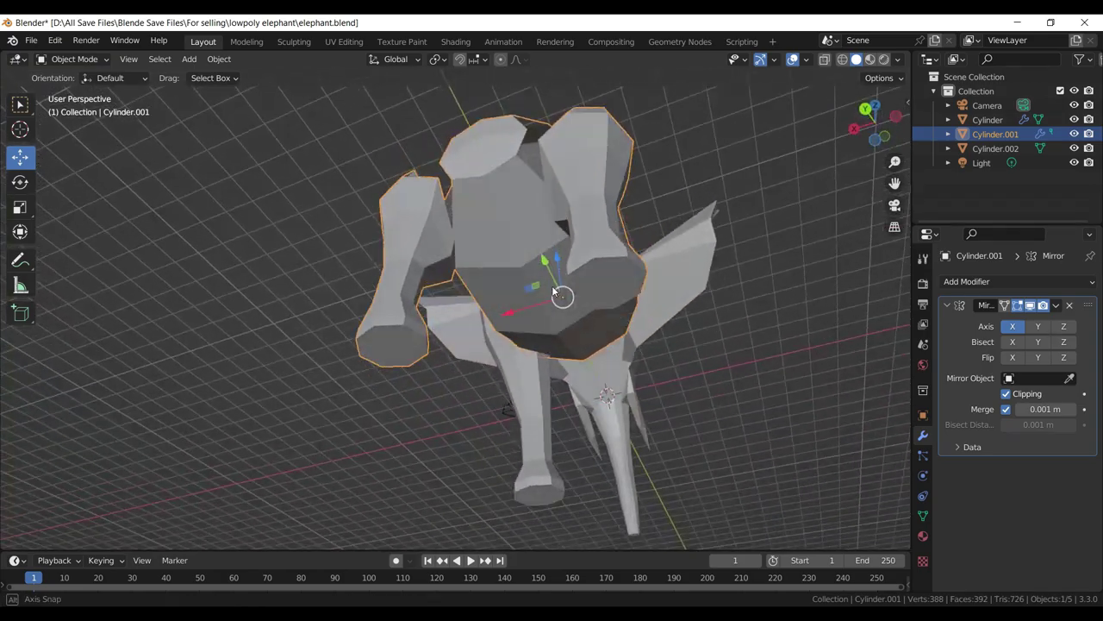
{"action": "scroll", "scroll_direction": "up", "scroll_amount": 3}
{"action": "key", "text": "Tab"}
{"action": "left_click_drag", "start_coordinate": [491, 253], "coordinate": [533, 303]}
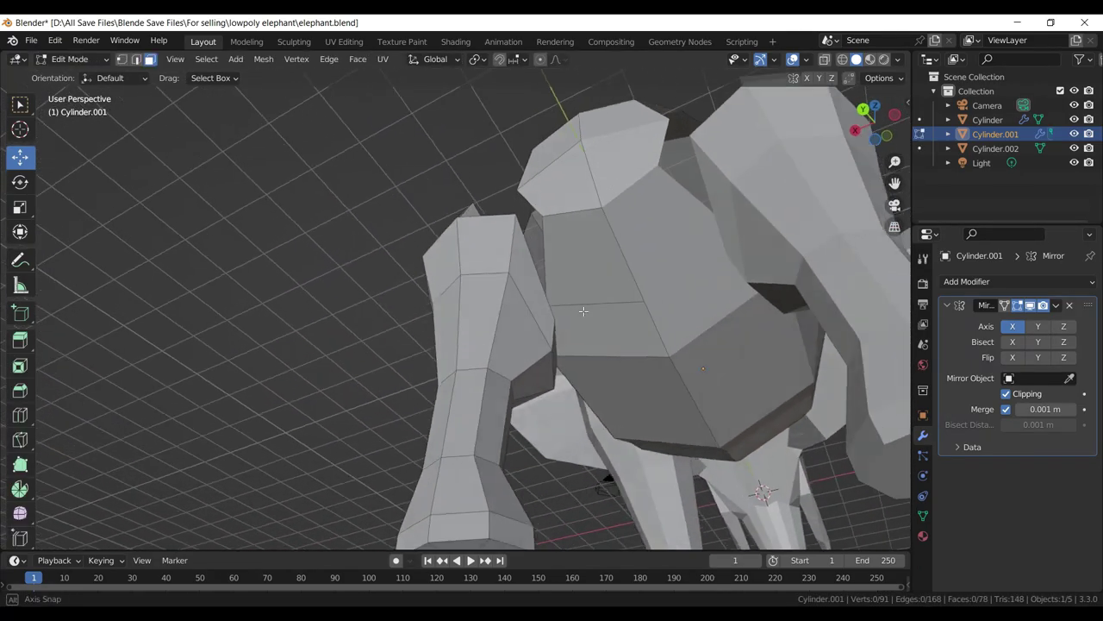
{"action": "left_click_drag", "start_coordinate": [532, 234], "coordinate": [570, 290]}
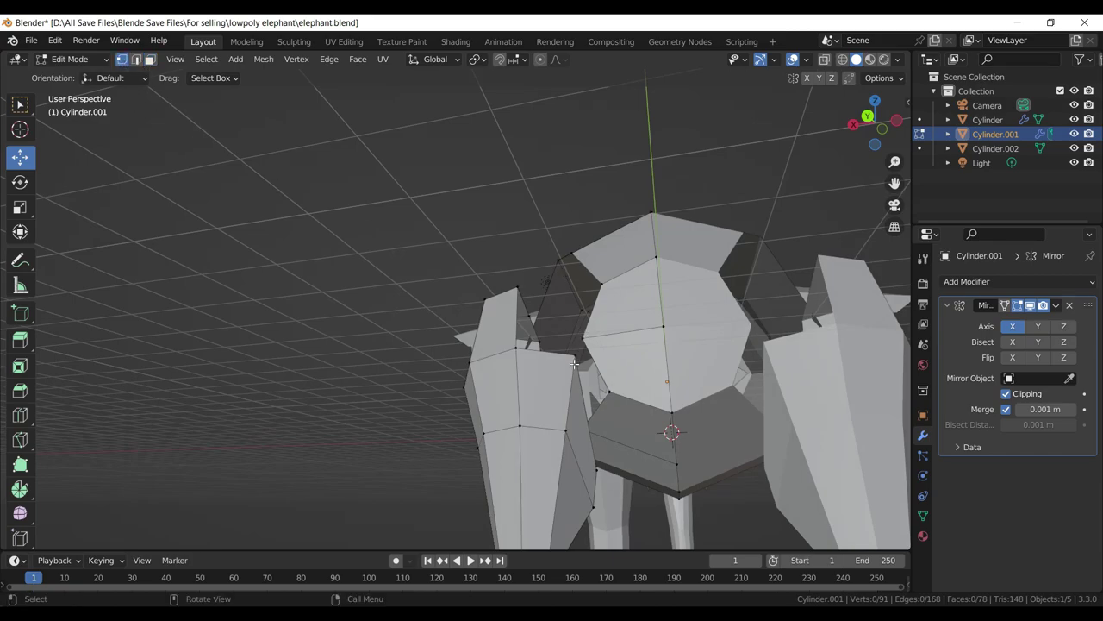
{"action": "left_click", "coordinate": [574, 355]}
{"action": "key", "text": "m"}
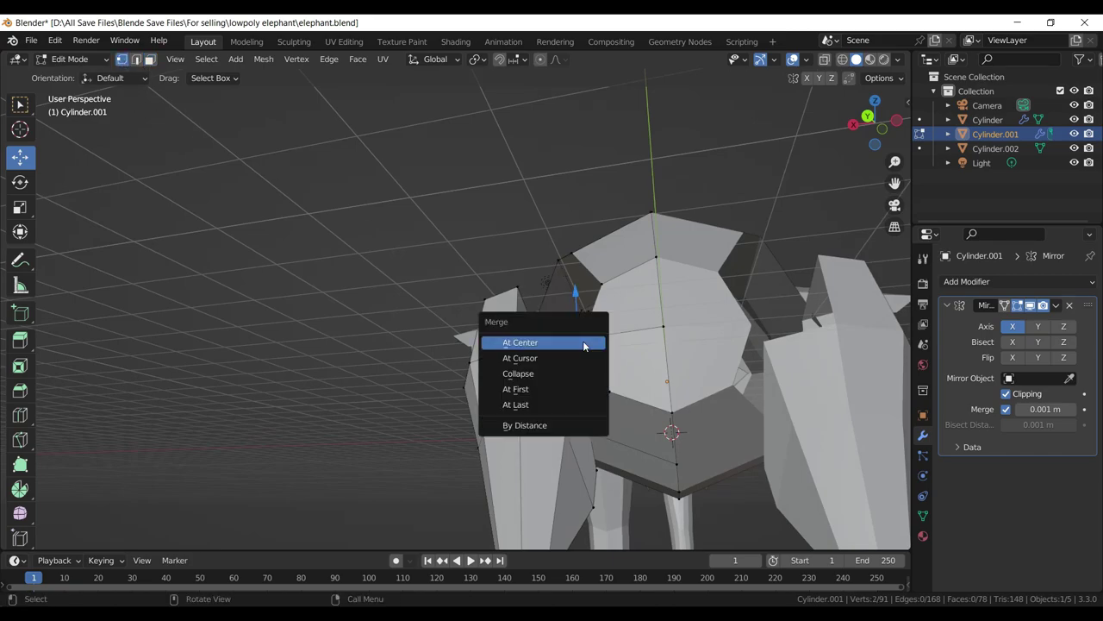
{"action": "left_click", "coordinate": [541, 402]}
- Merge two leg seam vertices At Last onto their matching body vertices, then save
{"action": "left_click_drag", "start_coordinate": [540, 401], "coordinate": [551, 353]}
{"action": "left_click", "coordinate": [508, 392]}
{"action": "left_click", "coordinate": [481, 293]}
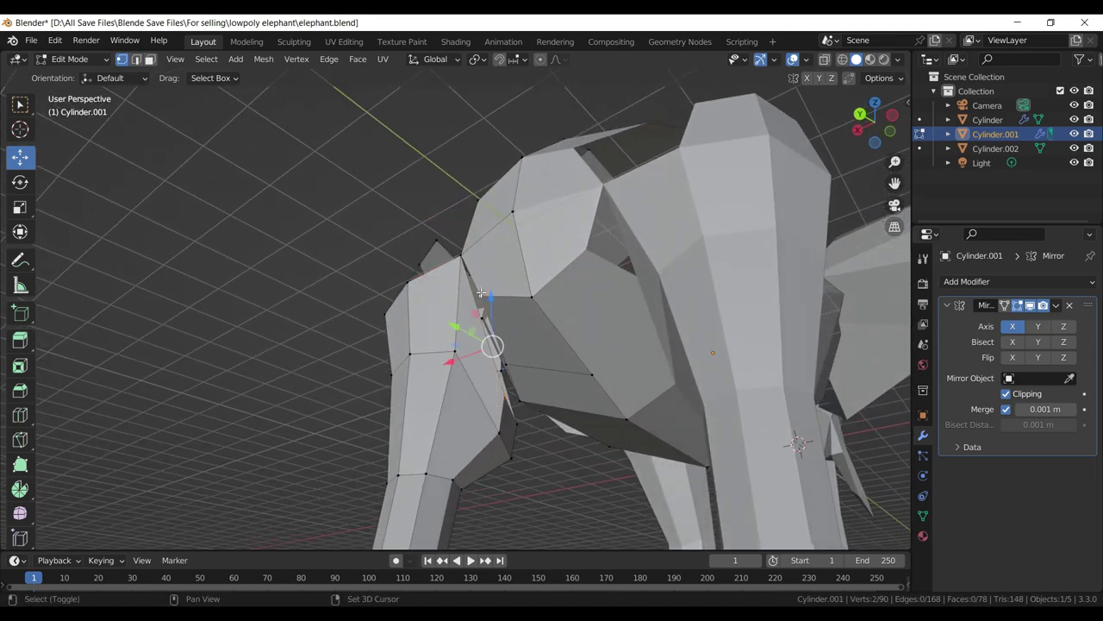
{"action": "key", "text": "m"}
{"action": "left_click", "coordinate": [547, 356]}
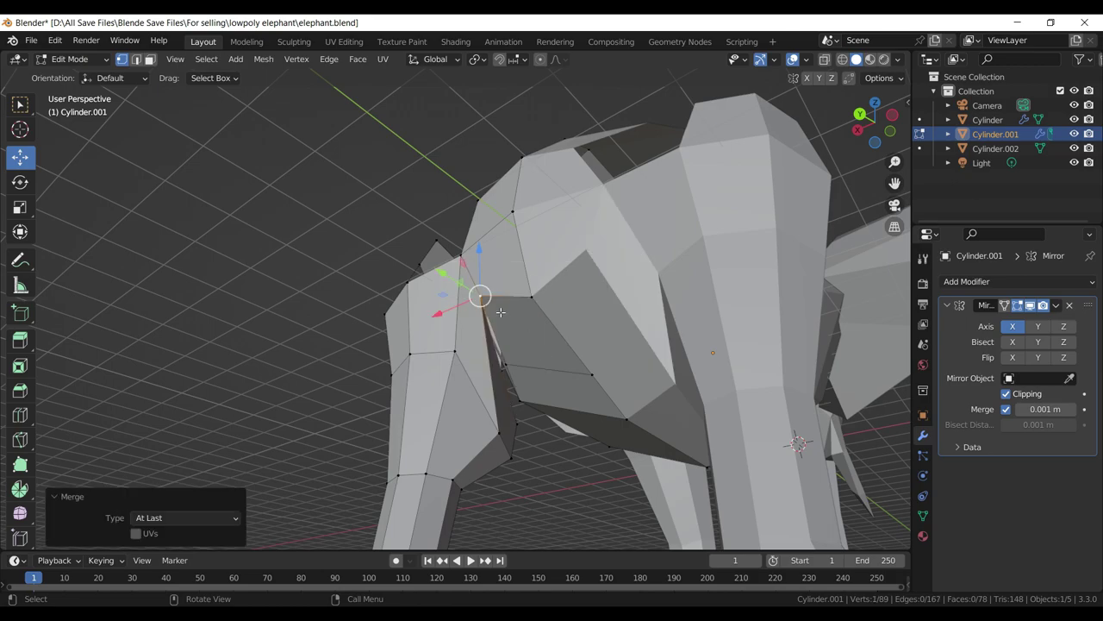
{"action": "left_click_drag", "start_coordinate": [547, 360], "coordinate": [446, 330]}
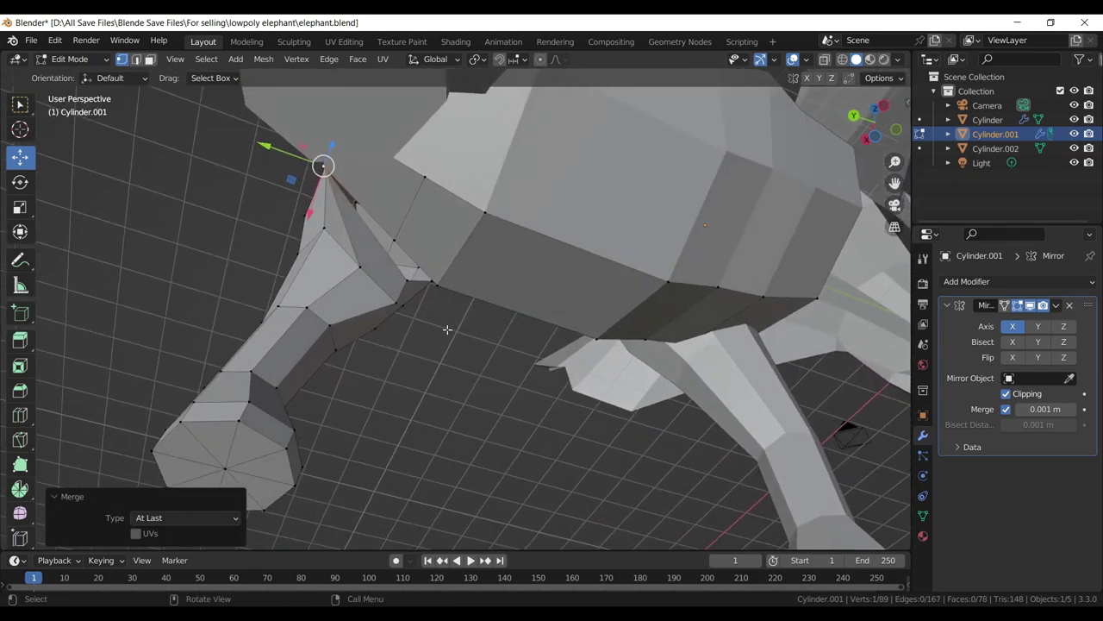
{"action": "left_click", "coordinate": [416, 269]}
{"action": "left_click", "coordinate": [394, 241]}
{"action": "key", "text": "m"}
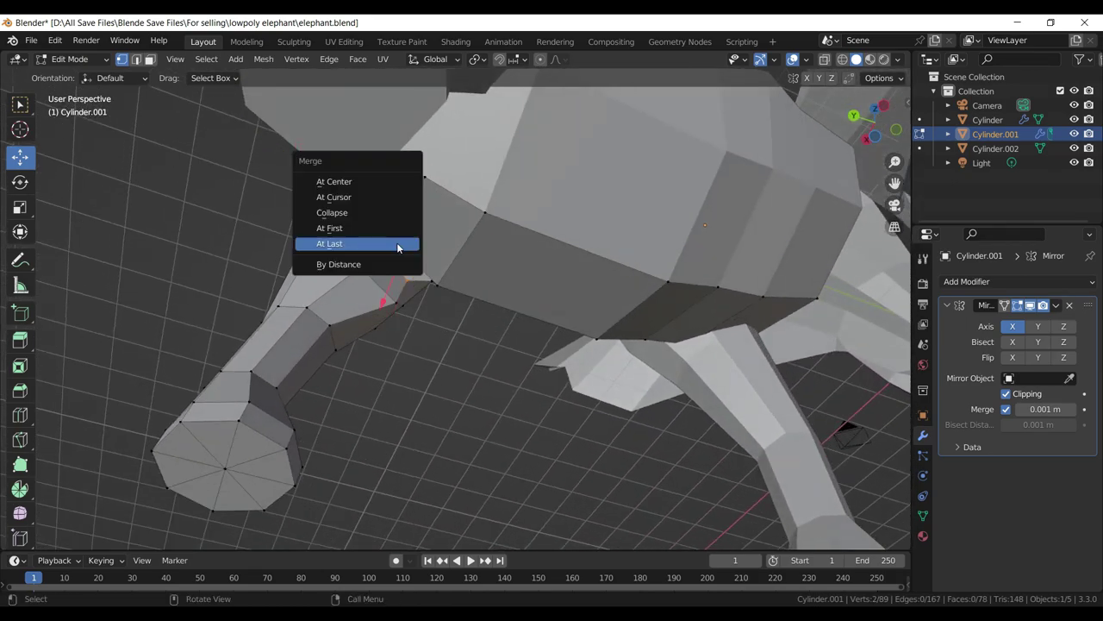
{"action": "left_click", "coordinate": [398, 245]}
{"action": "key", "text": "ctrl+s"}
- Merge the next seam vertex pair At Last and clear the selection
{"action": "left_click_drag", "start_coordinate": [431, 292], "coordinate": [480, 352]}
{"action": "left_click", "coordinate": [412, 317]}
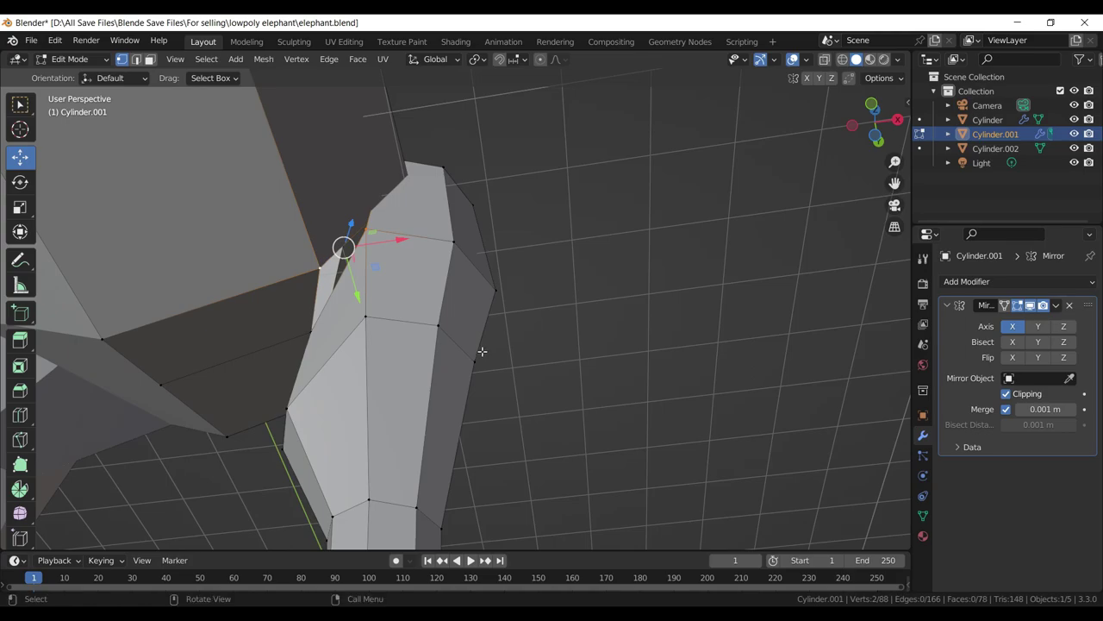
{"action": "key", "text": "m"}
{"action": "left_click", "coordinate": [482, 351]}
{"action": "left_click", "coordinate": [603, 293]}
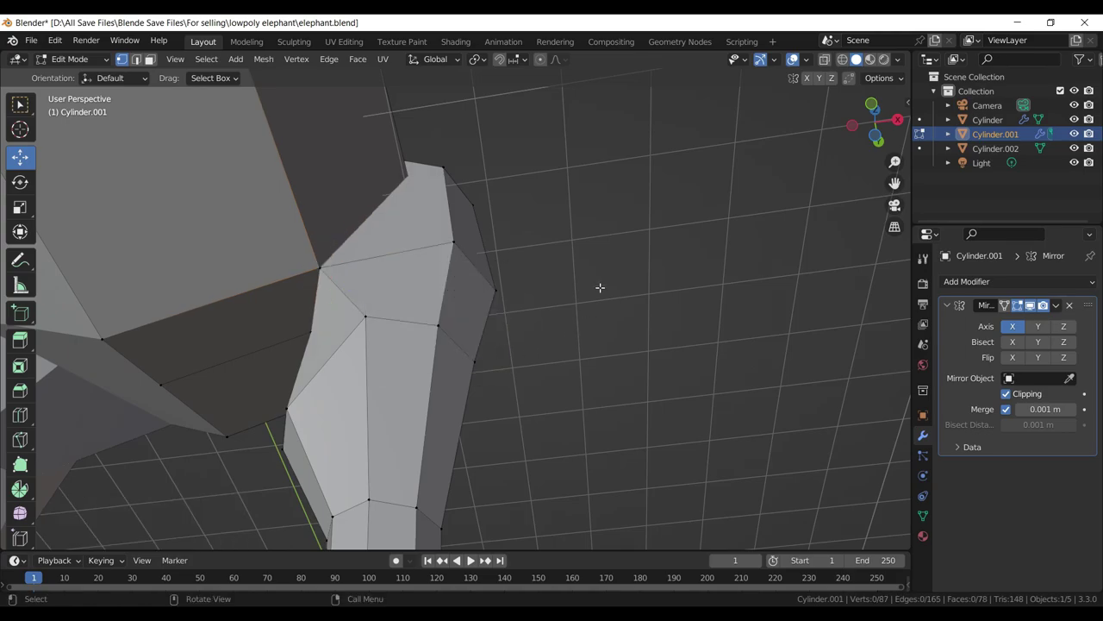
{"action": "left_click_drag", "start_coordinate": [598, 288], "coordinate": [429, 278]}
{"action": "scroll", "scroll_direction": "down", "scroll_amount": 3}
- With X-ray on, merge a hidden seam vertex pair At Last, then save
{"action": "left_click", "coordinate": [826, 61]}
{"action": "scroll", "scroll_direction": "up", "scroll_amount": 3}
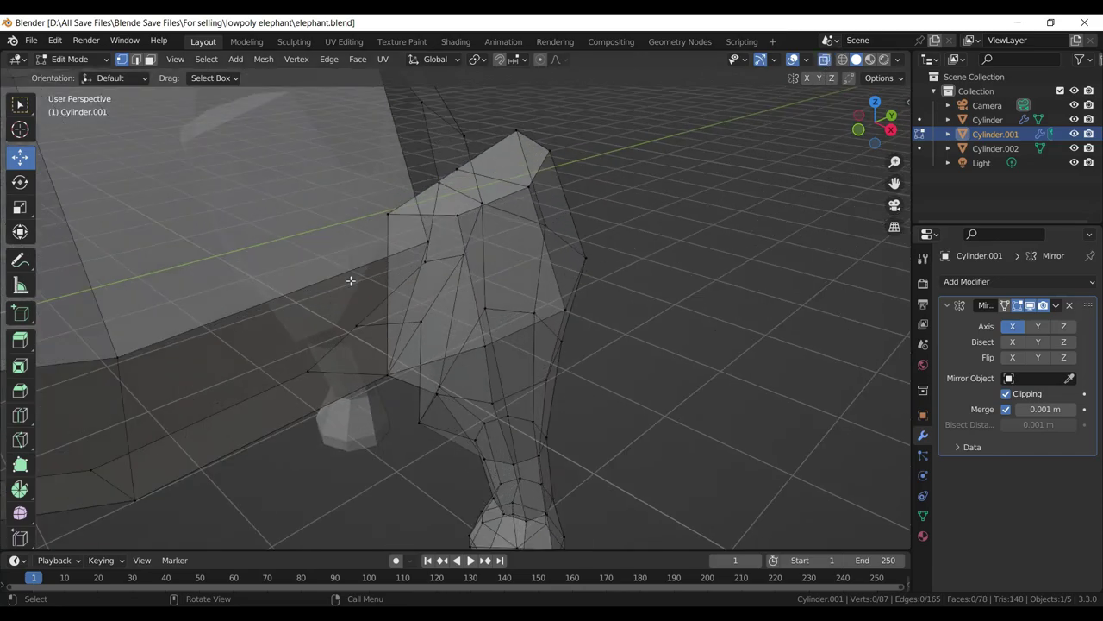
{"action": "left_click", "coordinate": [388, 216]}
{"action": "left_click", "coordinate": [430, 245]}
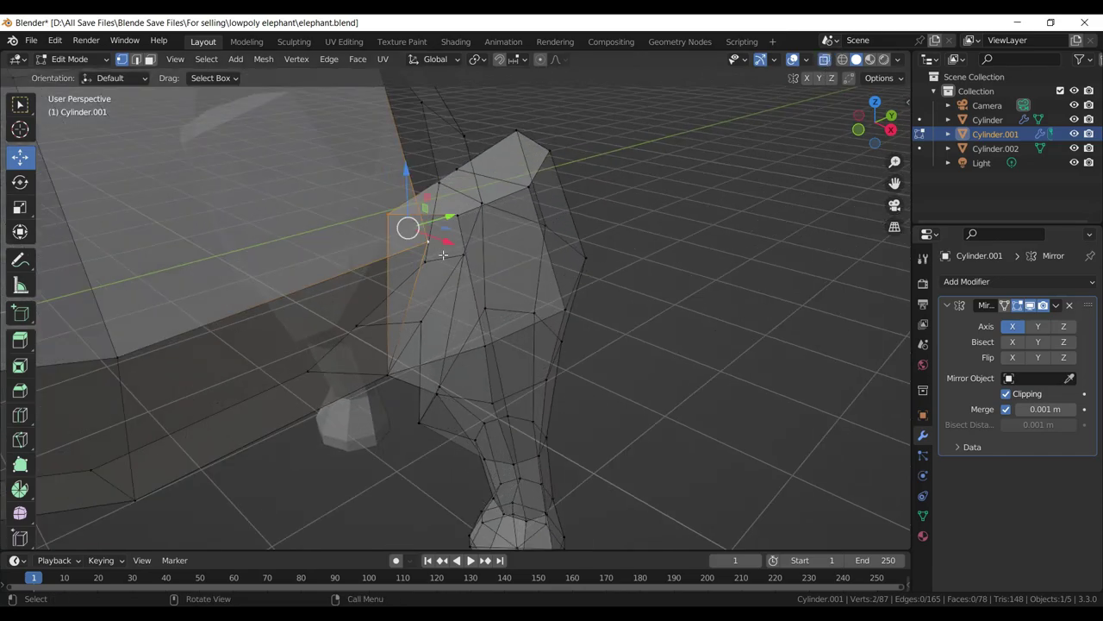
{"action": "key", "text": "m"}
{"action": "left_click", "coordinate": [443, 255]}
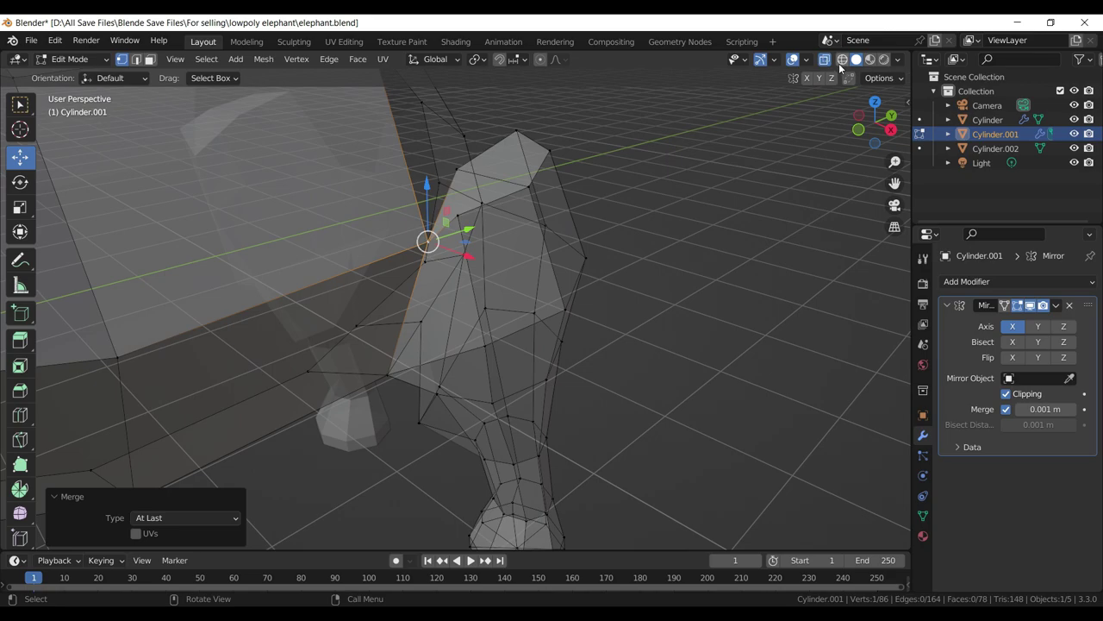
{"action": "left_click", "coordinate": [841, 63]}
{"action": "left_click", "coordinate": [855, 62]}
{"action": "left_click", "coordinate": [752, 243]}
{"action": "left_click", "coordinate": [825, 61]}
{"action": "key", "text": "ctrl+s"}
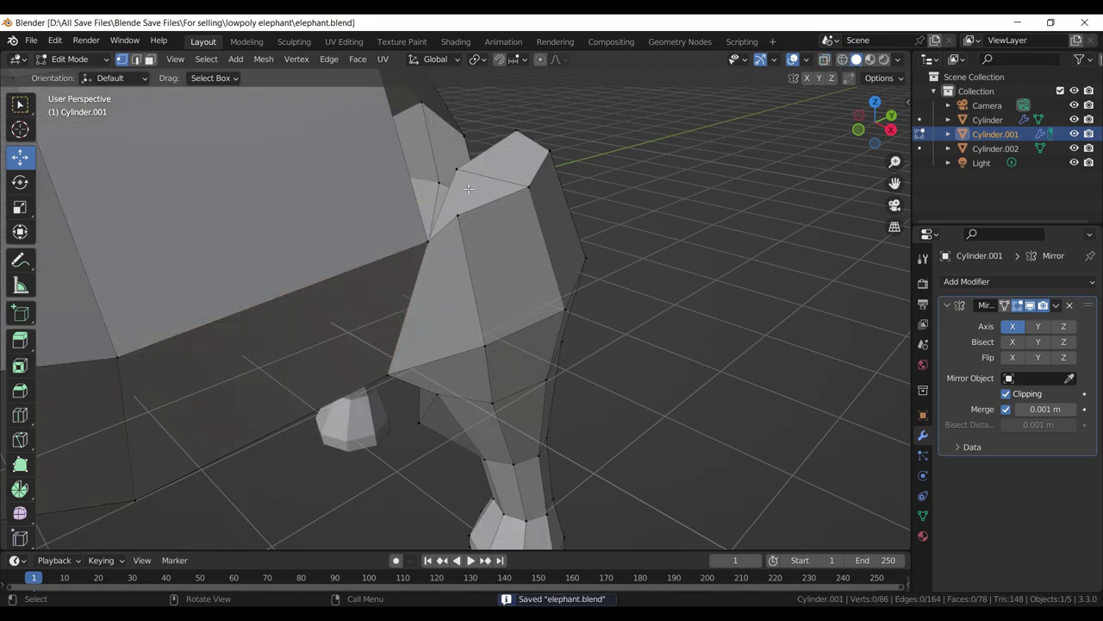
- Merge two more leg-top vertices At Last onto the body, saving after each
{"action": "left_click", "coordinate": [470, 181]}
{"action": "left_click_drag", "start_coordinate": [484, 179], "coordinate": [484, 233]}
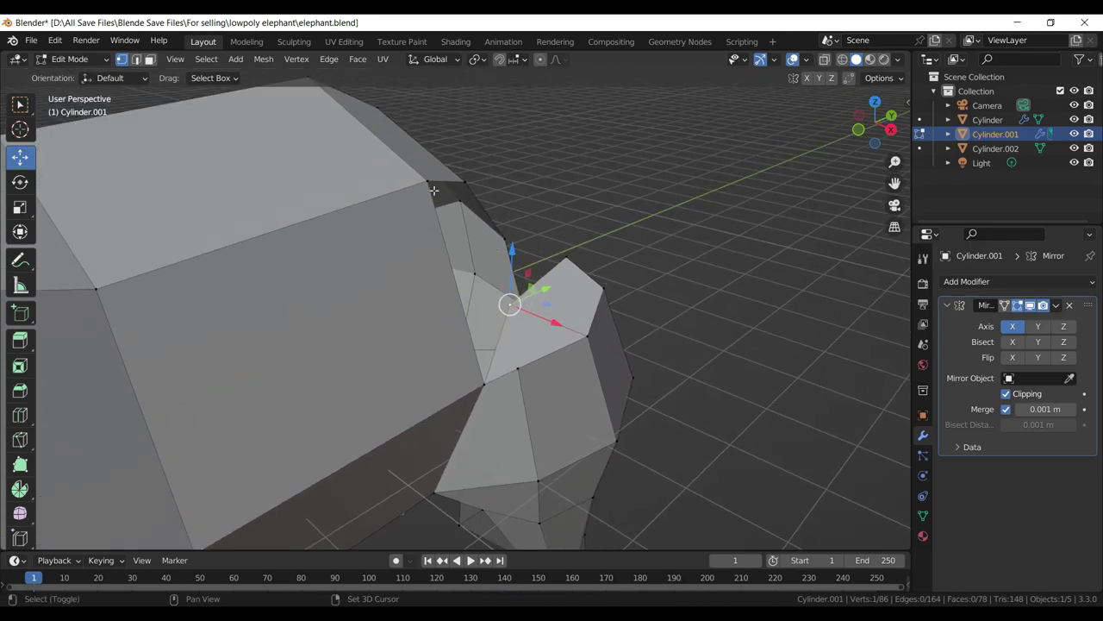
{"action": "left_click", "coordinate": [433, 190]}
{"action": "key", "text": "m"}
{"action": "left_click", "coordinate": [433, 190]}
{"action": "left_click_drag", "start_coordinate": [617, 264], "coordinate": [504, 226]}
{"action": "key", "text": "ctrl+s"}
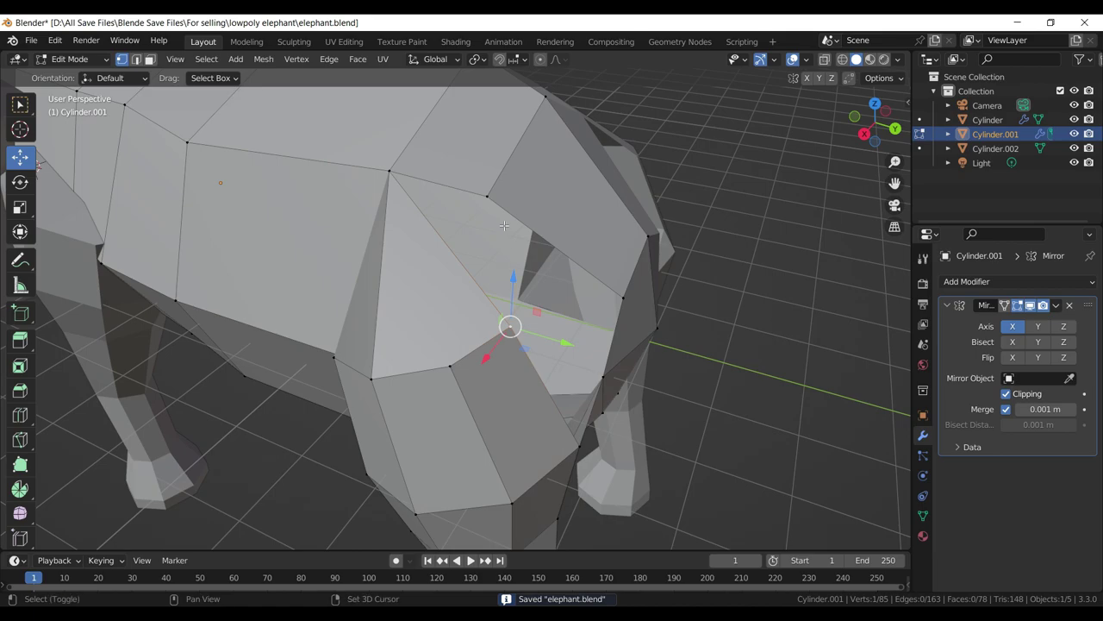
{"action": "left_click", "coordinate": [488, 196]}
{"action": "key", "text": "m"}
{"action": "left_click", "coordinate": [493, 198]}
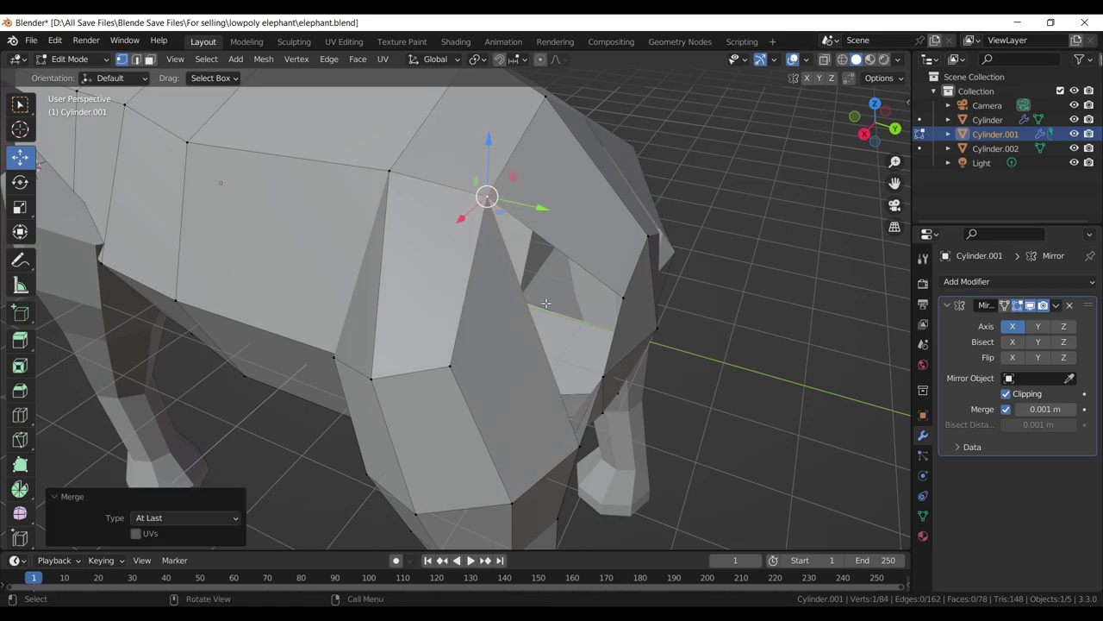
{"action": "key", "text": "ctrl+s"}
- Merge a front chest vertex At Last onto its partner and save
{"action": "left_click_drag", "start_coordinate": [613, 394], "coordinate": [499, 399]}
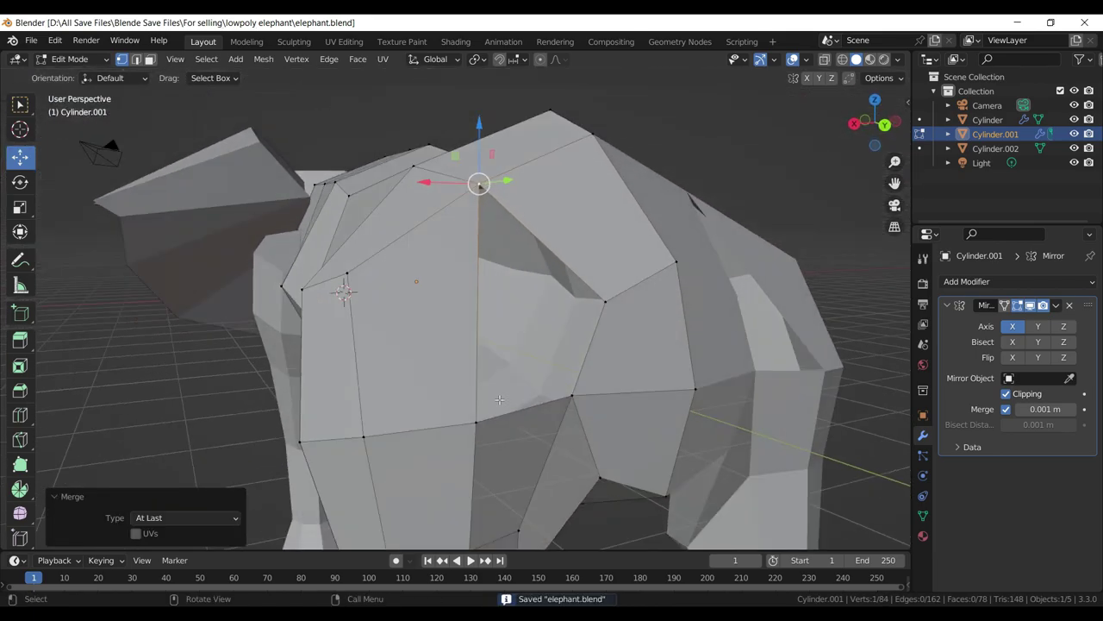
{"action": "left_click", "coordinate": [475, 419]}
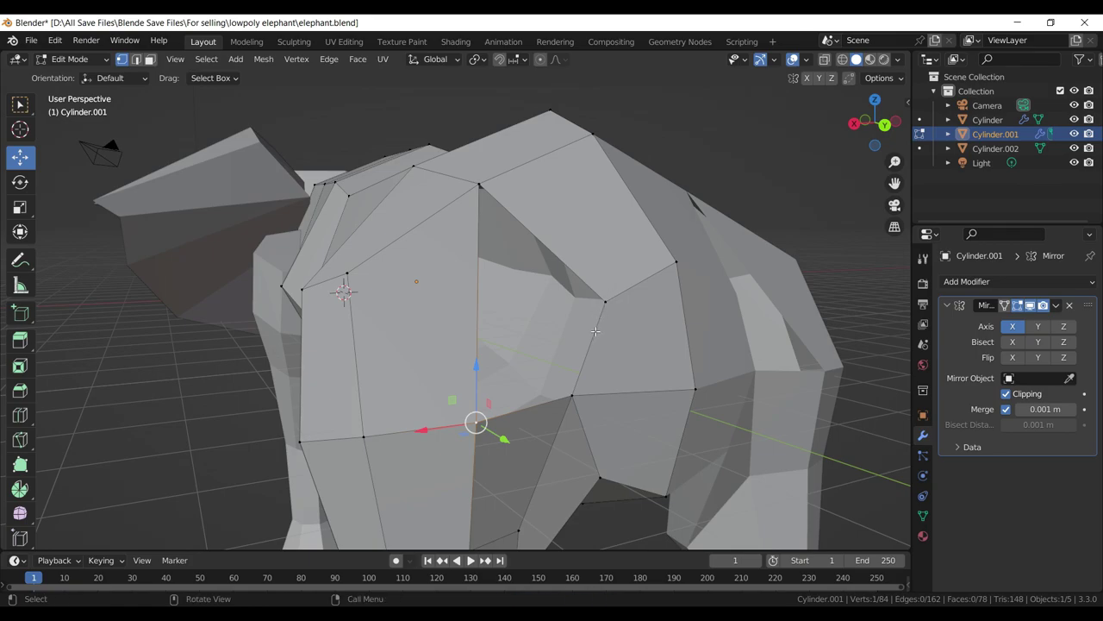
{"action": "left_click", "coordinate": [604, 297]}
{"action": "key", "text": "m"}
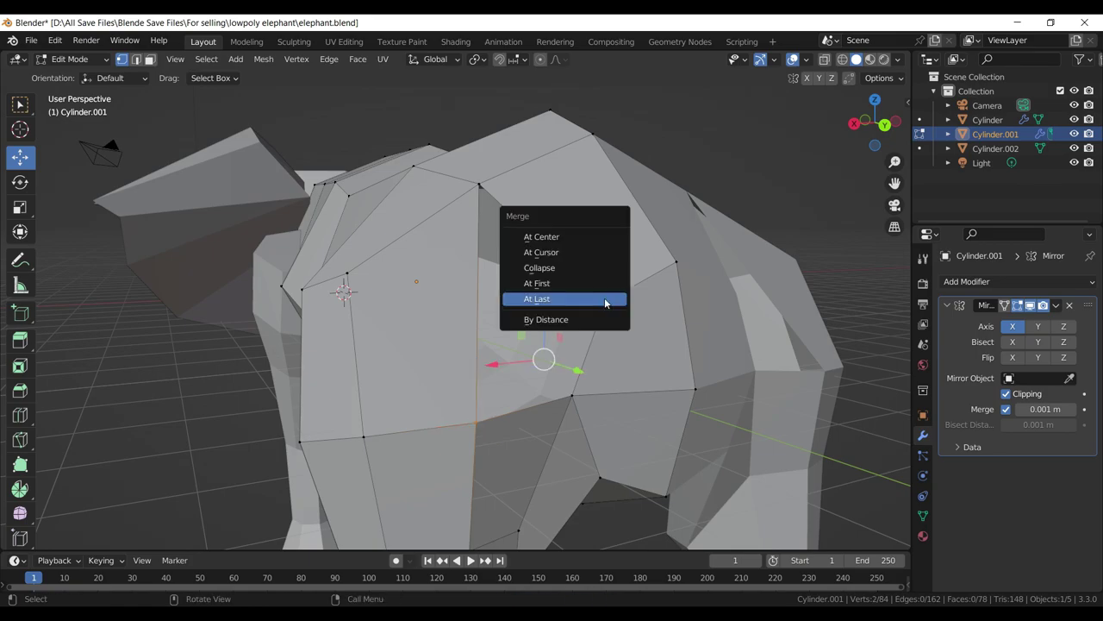
{"action": "left_click", "coordinate": [604, 298]}
{"action": "left_click_drag", "start_coordinate": [618, 353], "coordinate": [414, 283]}
{"action": "key", "text": "ctrl+s"}
- Isolate the body and slide two vertical edge loops along its length
{"action": "scroll", "scroll_direction": "down", "scroll_amount": 3}
{"action": "key", "text": "Tab"}
{"action": "key", "text": "Tab"}
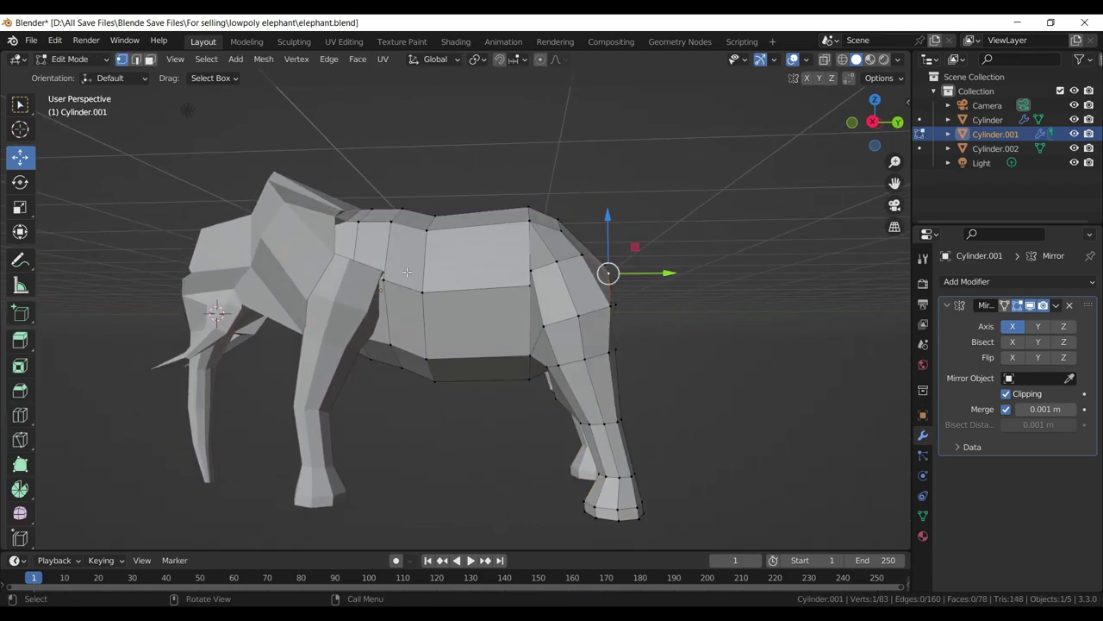
{"action": "key", "text": "KP_Divide"}
{"action": "left_click_drag", "start_coordinate": [406, 272], "coordinate": [105, 119]}
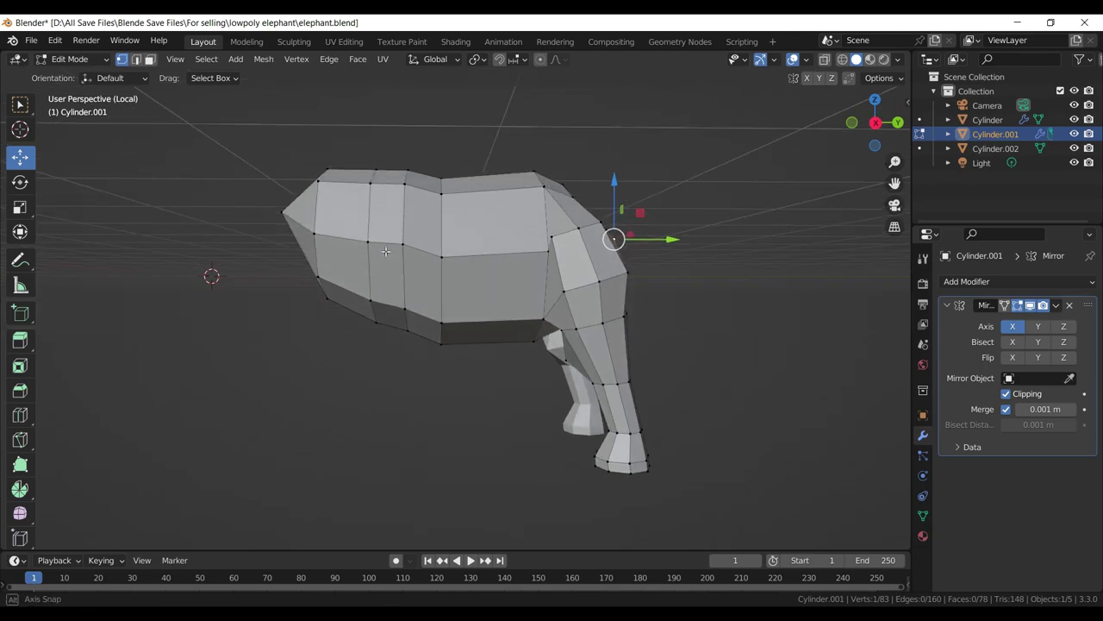
{"action": "key", "text": "2"}
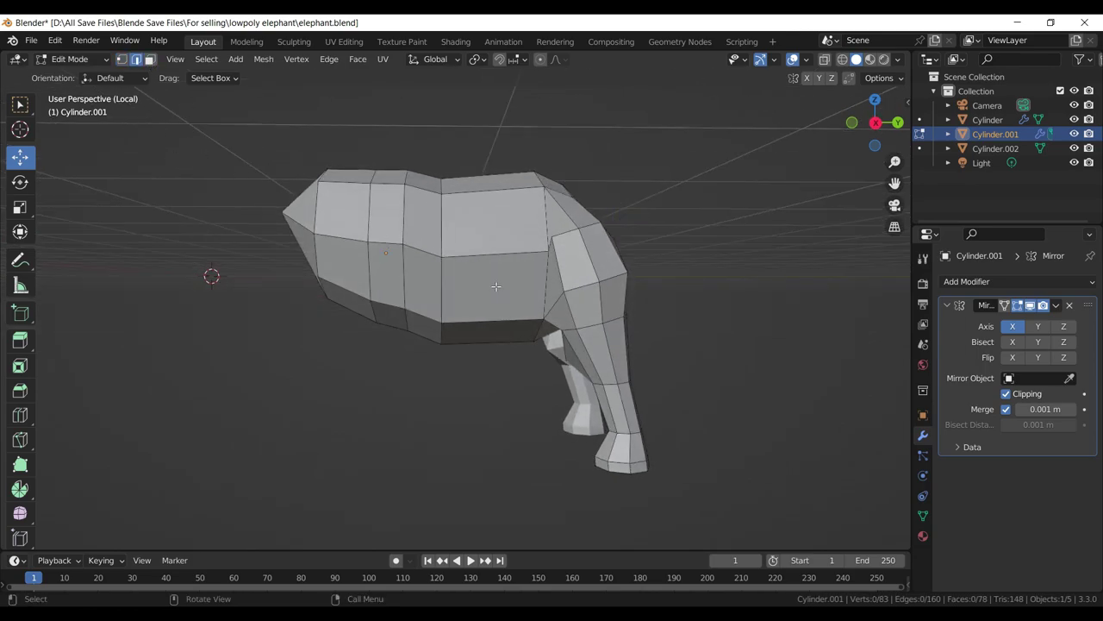
{"action": "left_click", "coordinate": [405, 217]}
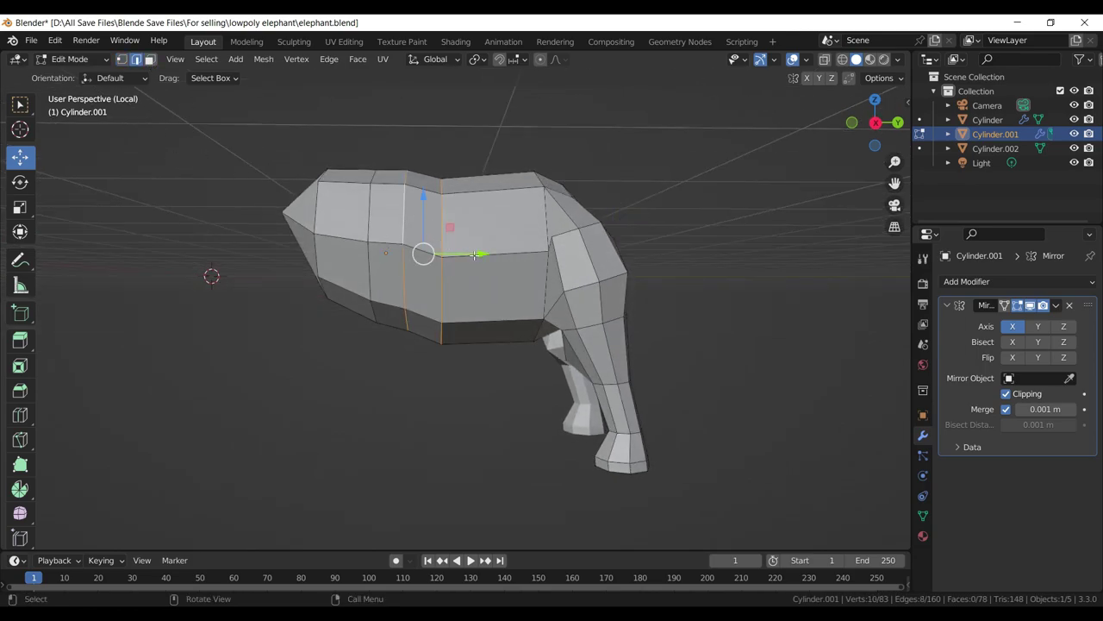
{"action": "left_click_drag", "start_coordinate": [473, 255], "coordinate": [480, 260]}
{"action": "left_click", "coordinate": [275, 400]}
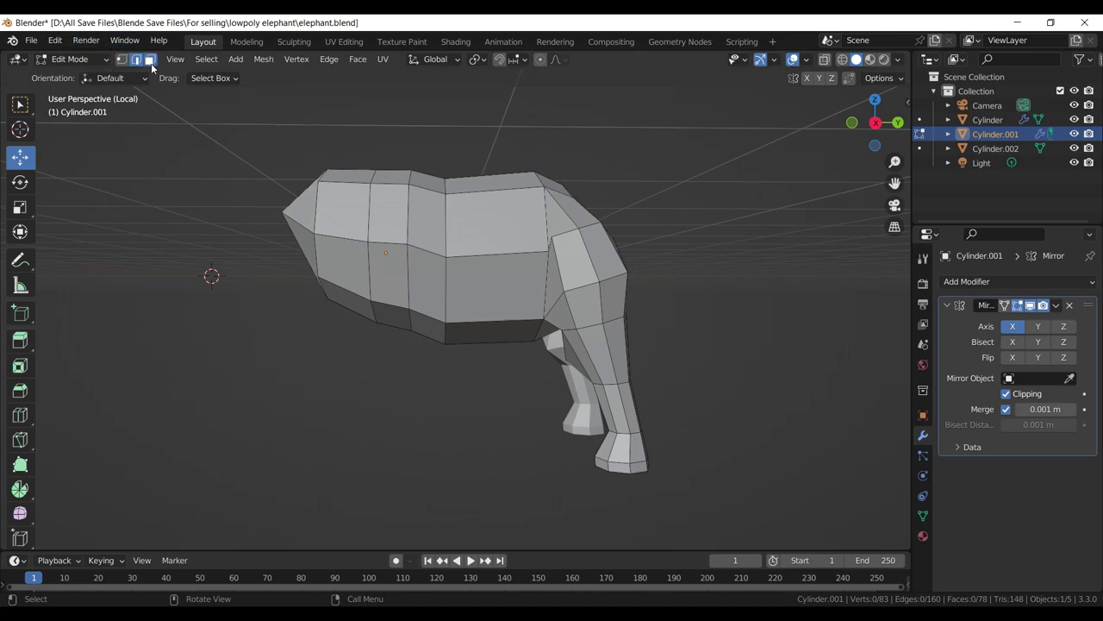
- Delete four upper-front body faces to open a shoulder hole, exit Local view, and save
{"action": "left_click", "coordinate": [150, 59]}
{"action": "left_click", "coordinate": [354, 234]}
{"action": "left_click", "coordinate": [395, 223]}
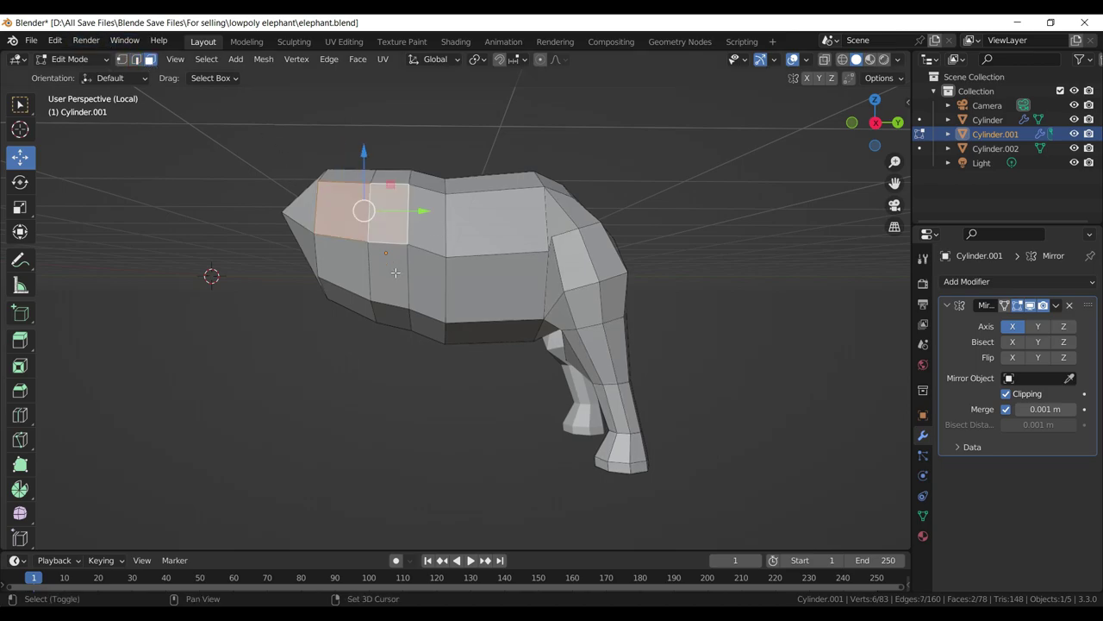
{"action": "left_click", "coordinate": [396, 273]}
{"action": "left_click", "coordinate": [373, 274]}
{"action": "key", "text": "x"}
{"action": "left_click", "coordinate": [360, 267]}
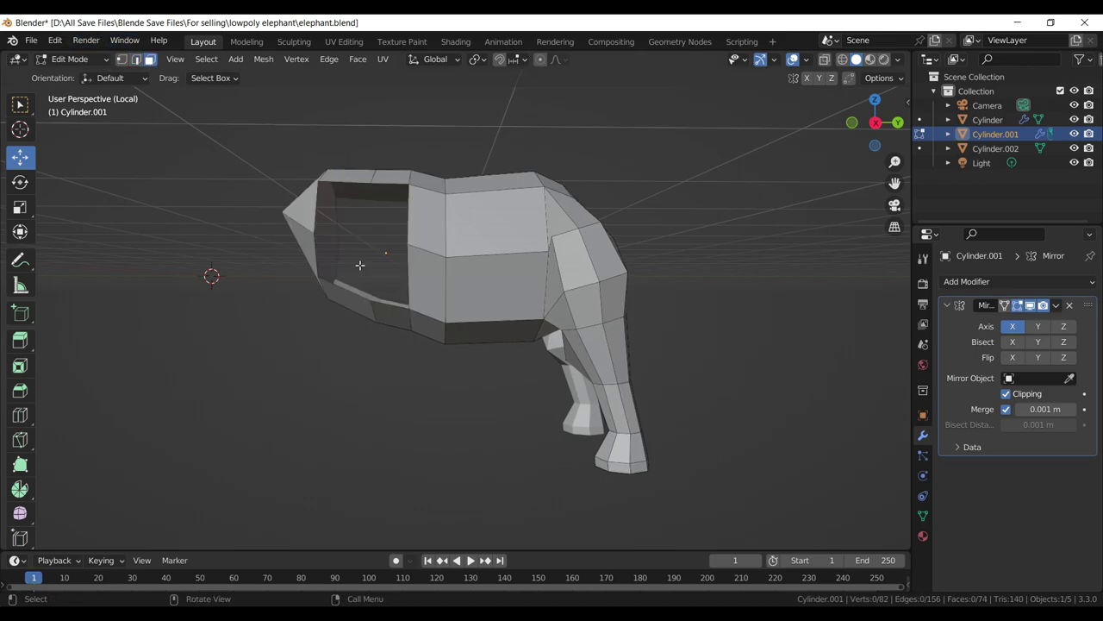
{"action": "key", "text": "KP_Divide"}
{"action": "key", "text": "ctrl+s"}
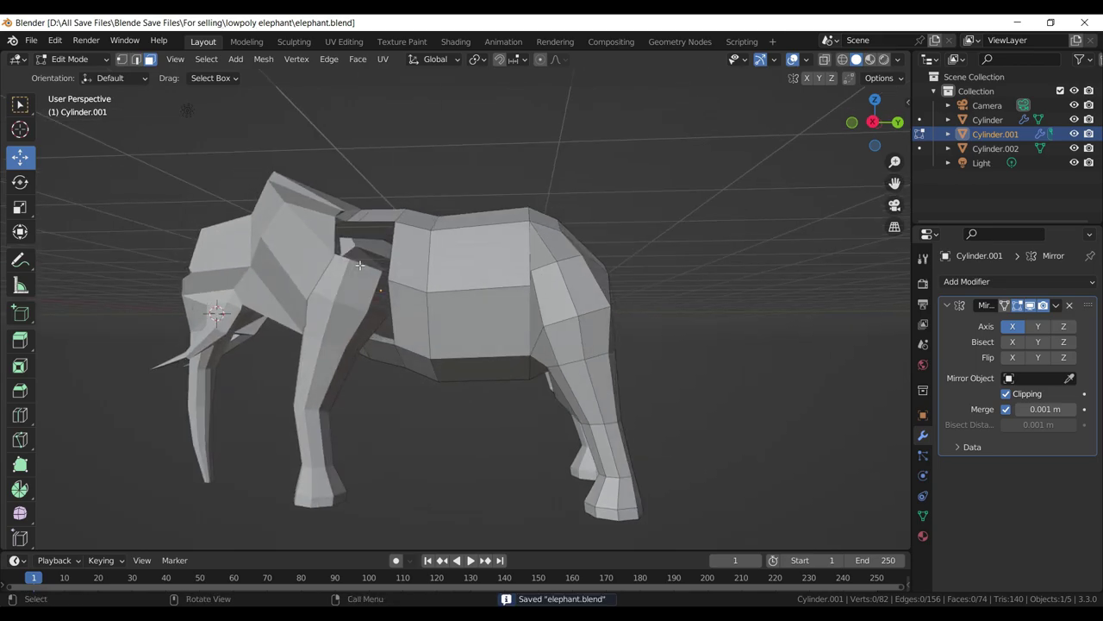
- Join the front leg (Cylinder.002) into the body mesh with Ctrl+J
{"action": "left_click_drag", "start_coordinate": [361, 265], "coordinate": [98, 78]}
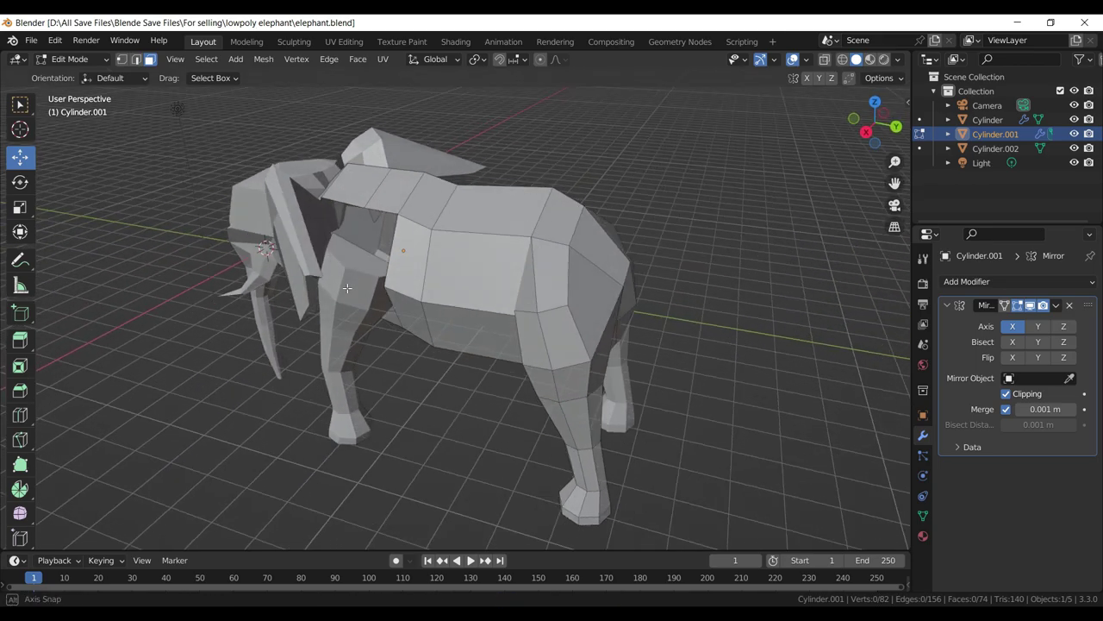
{"action": "left_click_drag", "start_coordinate": [345, 228], "coordinate": [341, 247]}
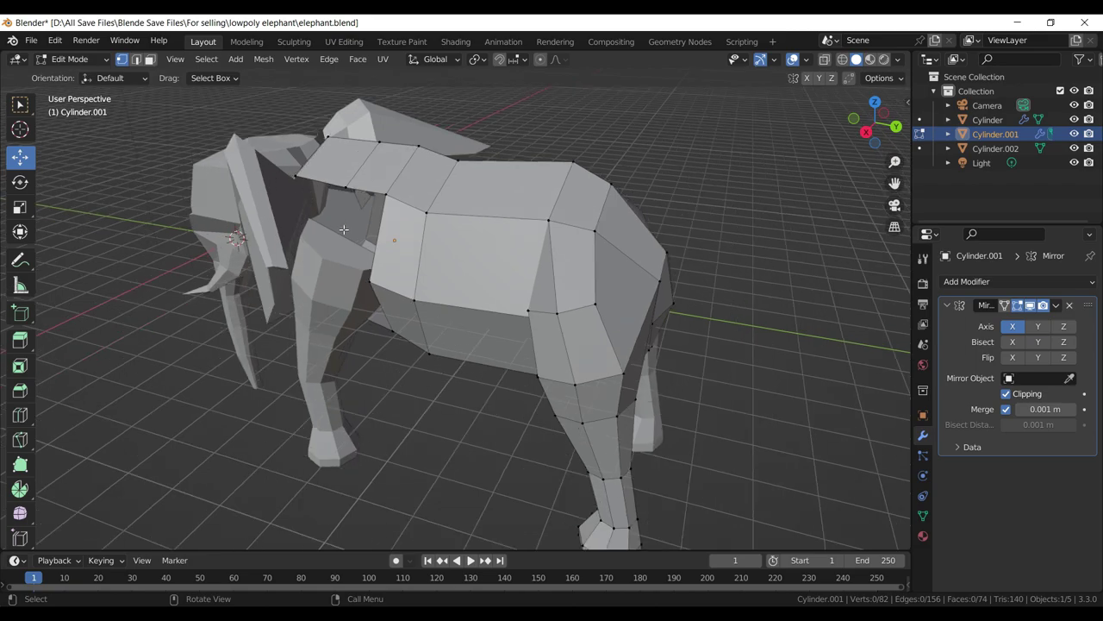
{"action": "key", "text": "Tab"}
{"action": "left_click", "coordinate": [328, 258]}
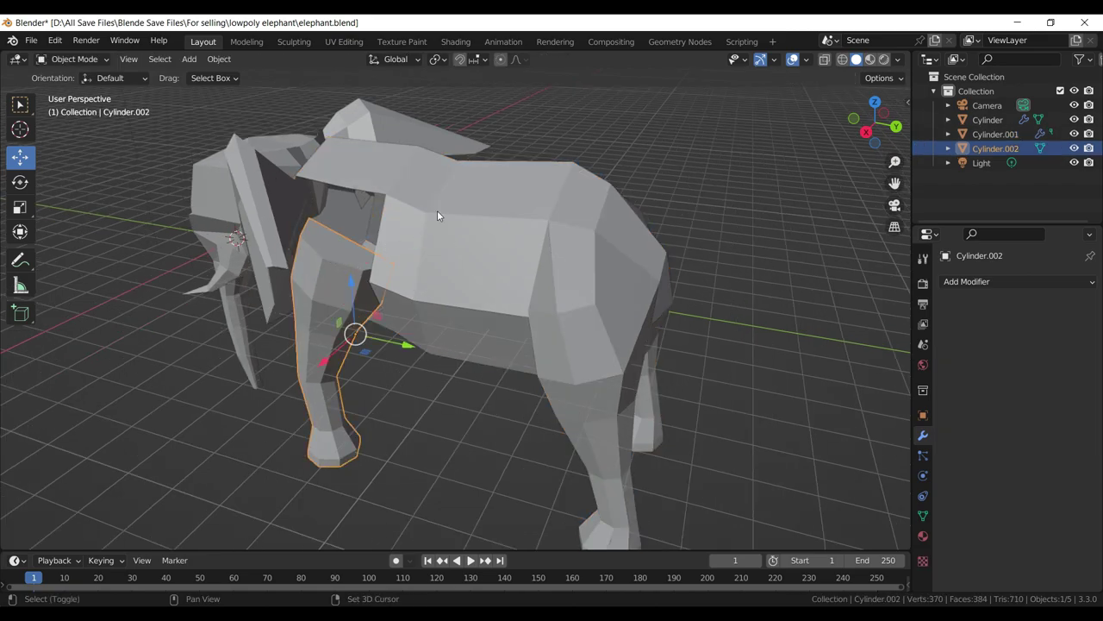
{"action": "left_click", "coordinate": [437, 211]}
{"action": "key", "text": "ctrl+j"}
- Return to Edit Mode on the body and select a vertex where the leg meets the body
{"action": "left_click_drag", "start_coordinate": [437, 211], "coordinate": [376, 298]}
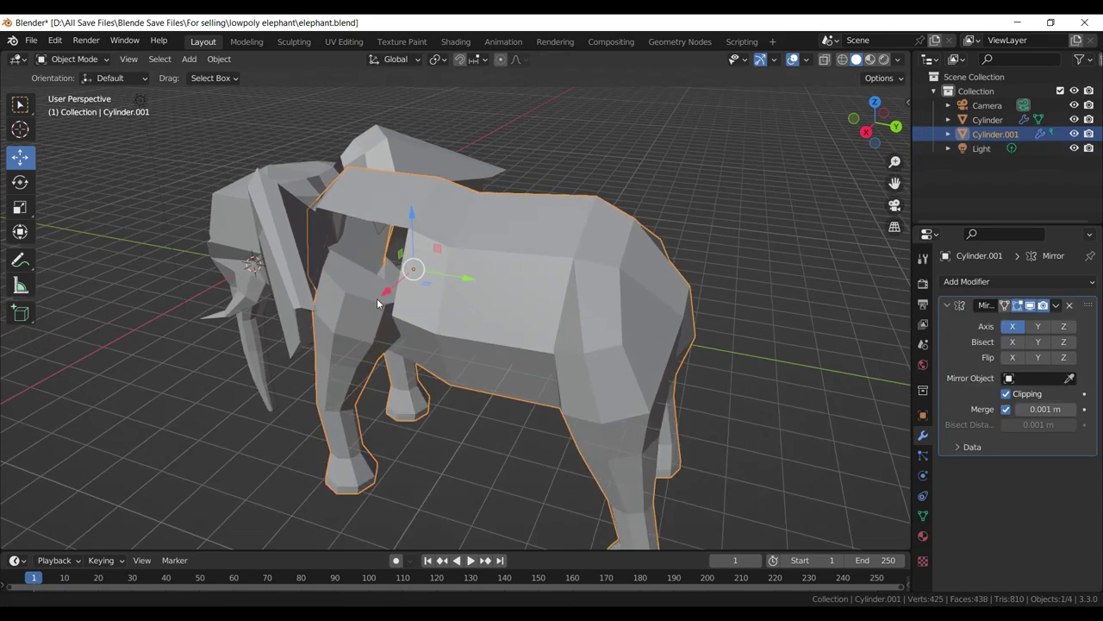
{"action": "scroll", "scroll_direction": "up", "scroll_amount": 3}
{"action": "key", "text": "Tab"}
{"action": "left_click", "coordinate": [337, 280]}
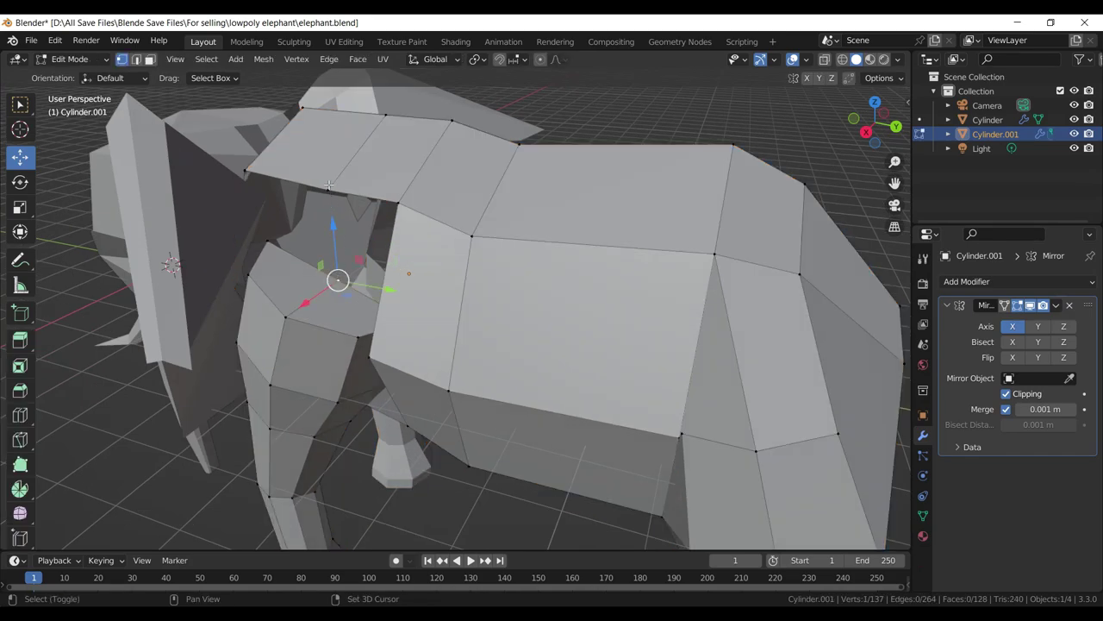
- Merge two front-leg seam vertex pairs At Last and save
{"action": "left_click", "coordinate": [328, 188]}
{"action": "key", "text": "m"}
{"action": "left_click", "coordinate": [329, 189]}
{"action": "key", "text": "ctrl+s"}
{"action": "left_click_drag", "start_coordinate": [330, 188], "coordinate": [456, 347]}
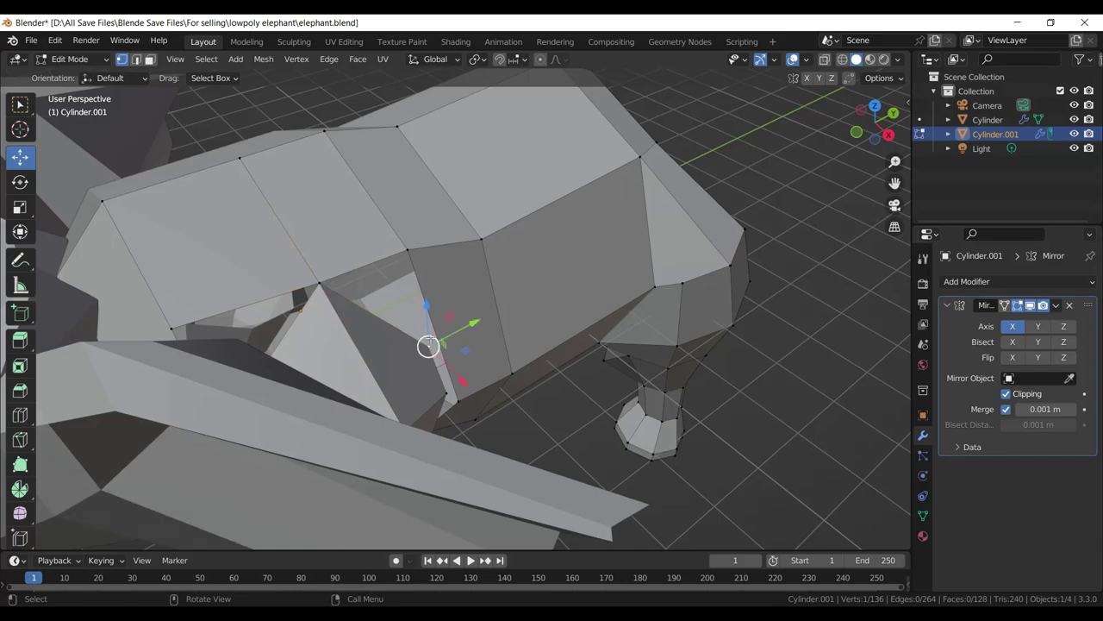
{"action": "left_click", "coordinate": [410, 250]}
{"action": "key", "text": "m"}
{"action": "left_click", "coordinate": [412, 250]}
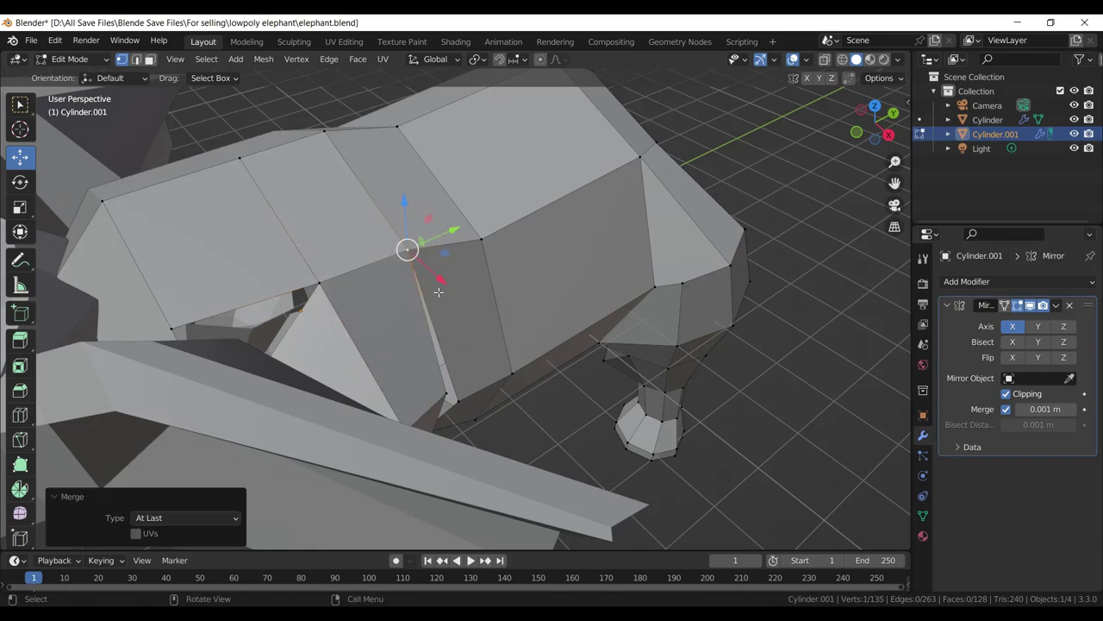
{"action": "key", "text": "ctrl+s"}
- Merge a shoulder leg vertex into the body At Last, isolate the body, and save
{"action": "left_click_drag", "start_coordinate": [473, 305], "coordinate": [349, 269]}
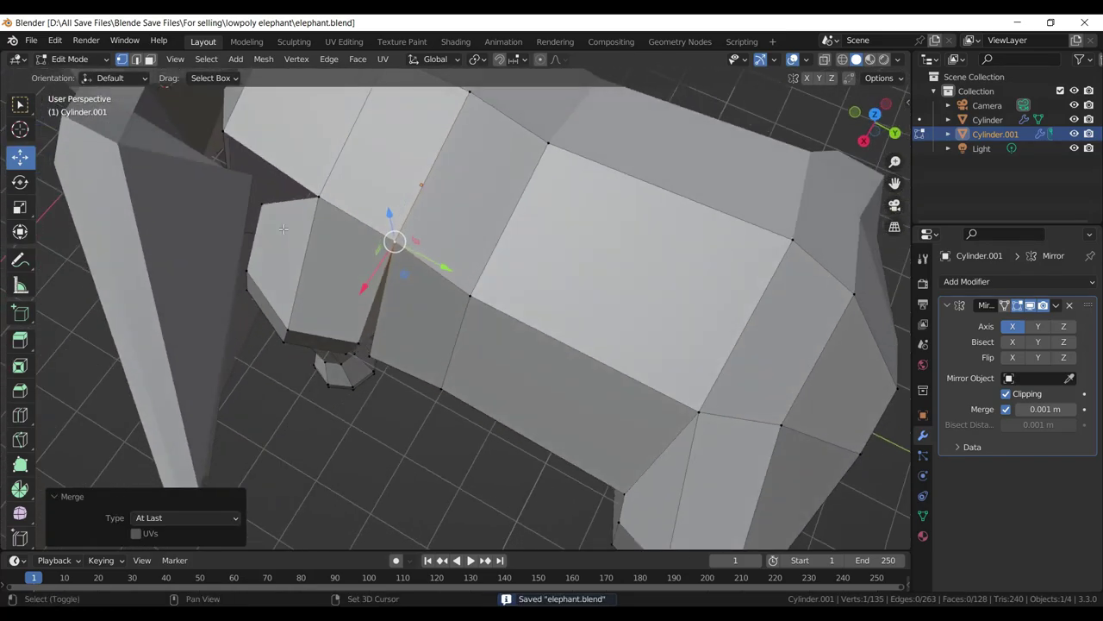
{"action": "left_click", "coordinate": [345, 267]}
{"action": "left_click", "coordinate": [313, 206]}
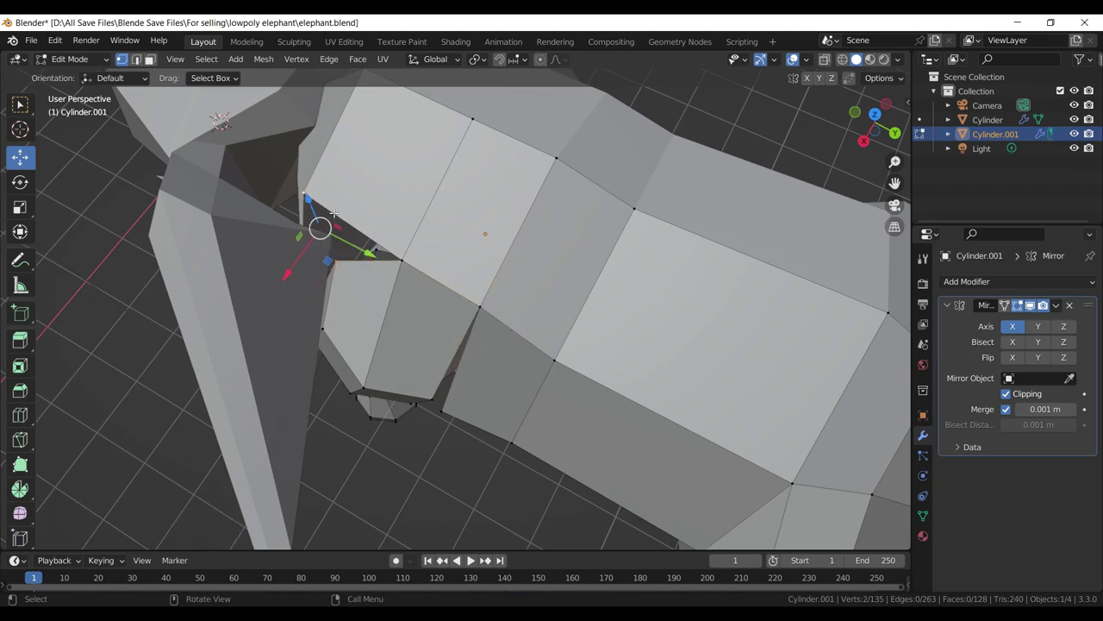
{"action": "key", "text": "m"}
{"action": "left_click", "coordinate": [340, 217]}
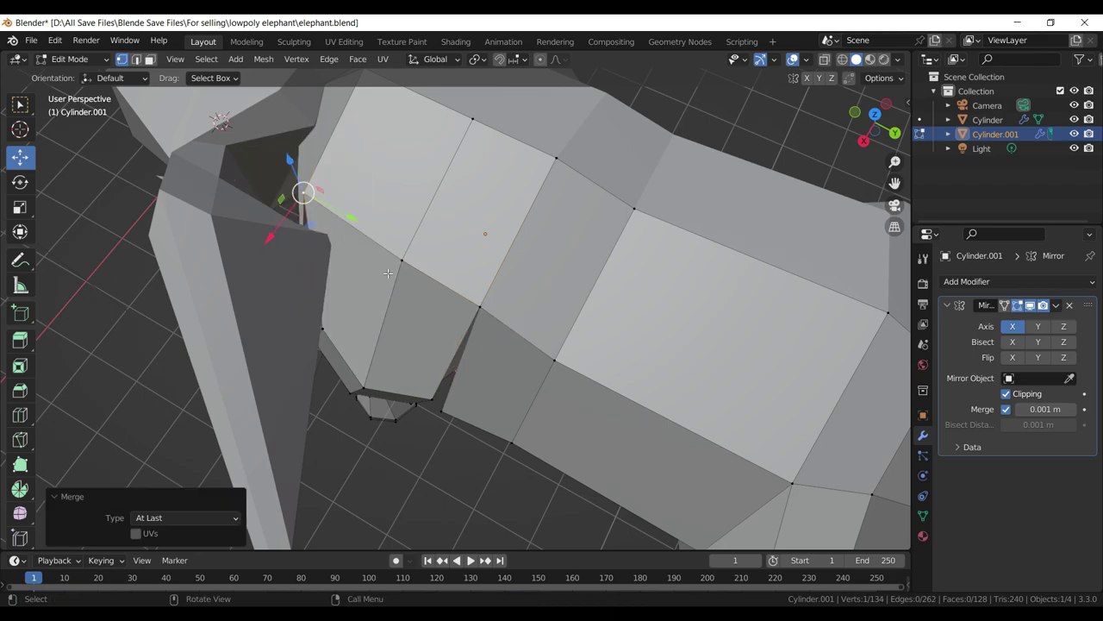
{"action": "scroll", "scroll_direction": "down", "scroll_amount": 3}
{"action": "key", "text": "KP_Divide"}
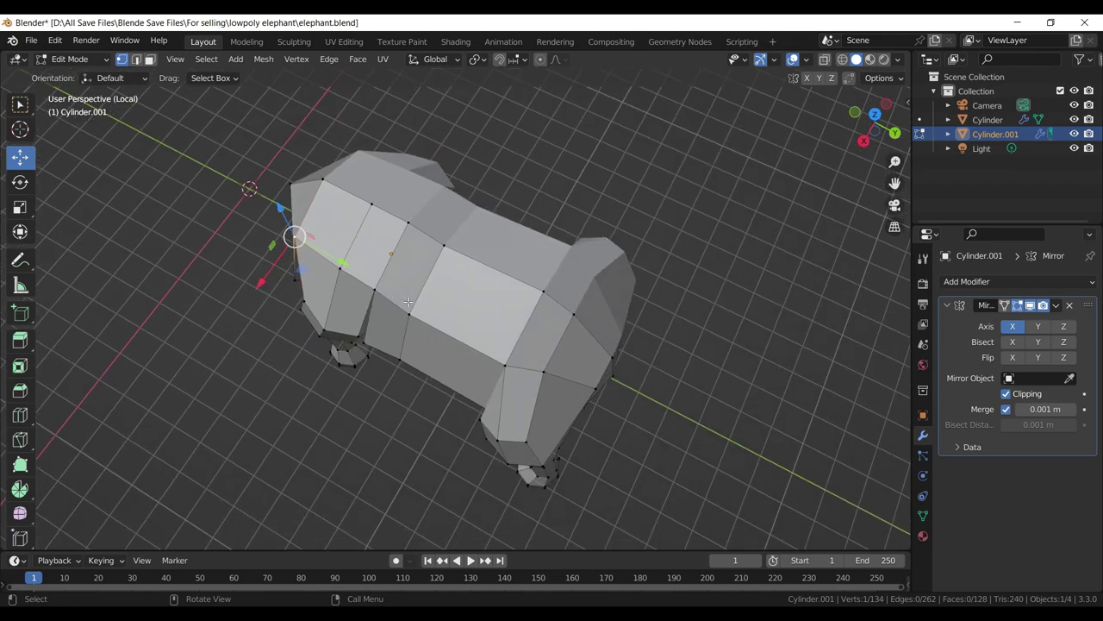
{"action": "left_click_drag", "start_coordinate": [408, 277], "coordinate": [418, 249]}
{"action": "scroll", "scroll_direction": "up", "scroll_amount": 3}
{"action": "key", "text": "ctrl+s"}
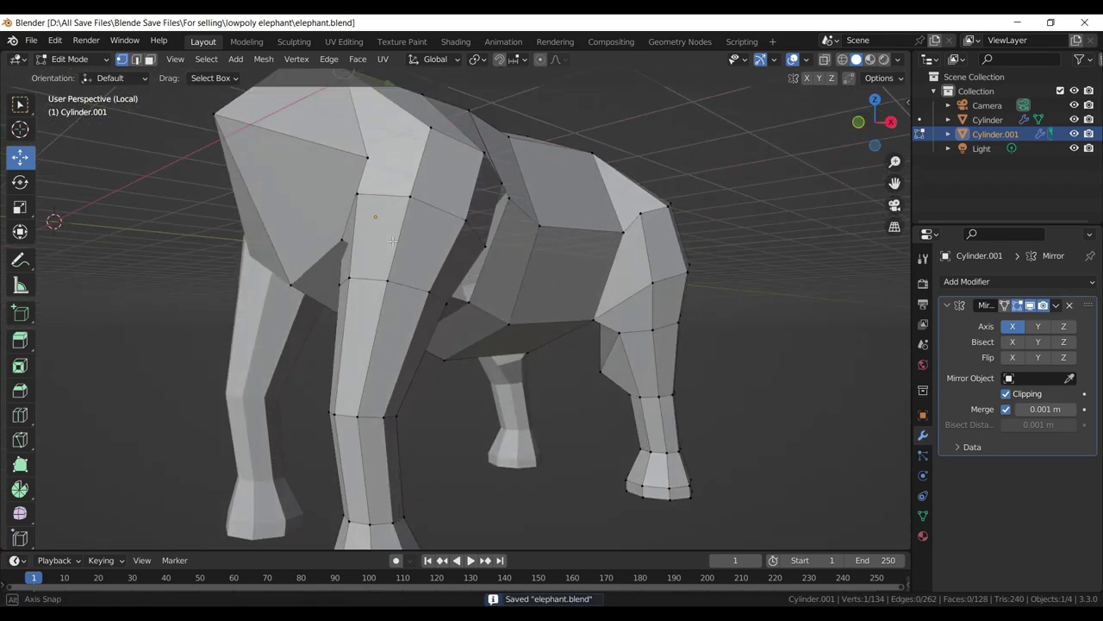
- Merge a hip vertex into its neighbour At Last and save
{"action": "key", "text": "alt+a"}
{"action": "left_click_drag", "start_coordinate": [442, 222], "coordinate": [399, 238]}
{"action": "left_click", "coordinate": [404, 238]}
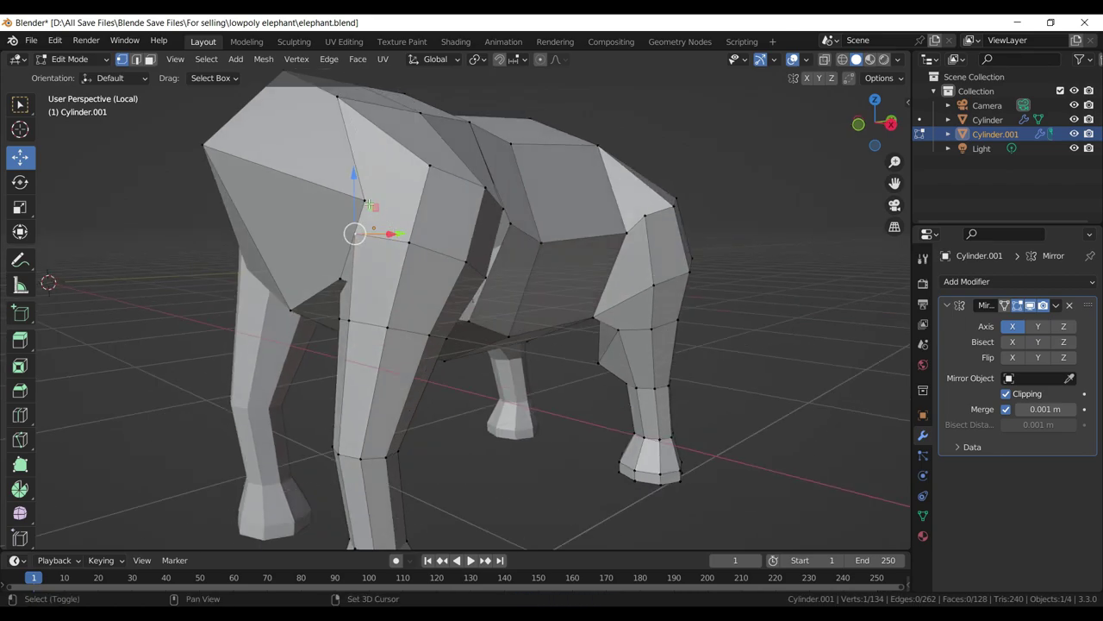
{"action": "left_click", "coordinate": [365, 200]}
{"action": "key", "text": "m"}
{"action": "left_click", "coordinate": [366, 204]}
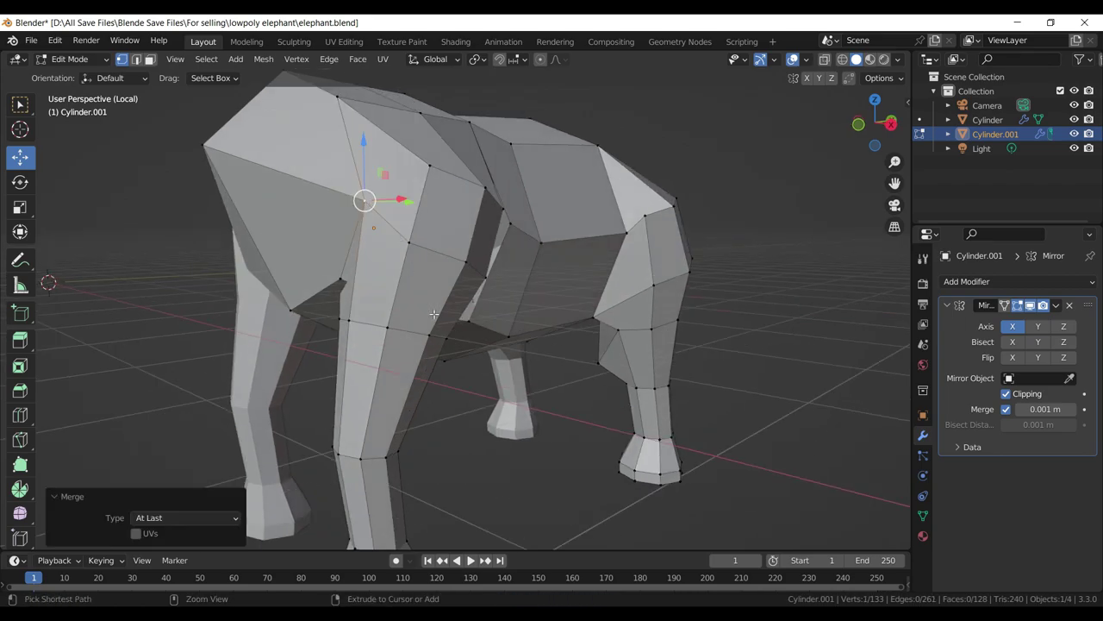
{"action": "key", "text": "ctrl+s"}
- Merge another seam vertex pair At Last from a higher side angle and save
{"action": "left_click_drag", "start_coordinate": [364, 200], "coordinate": [403, 288]}
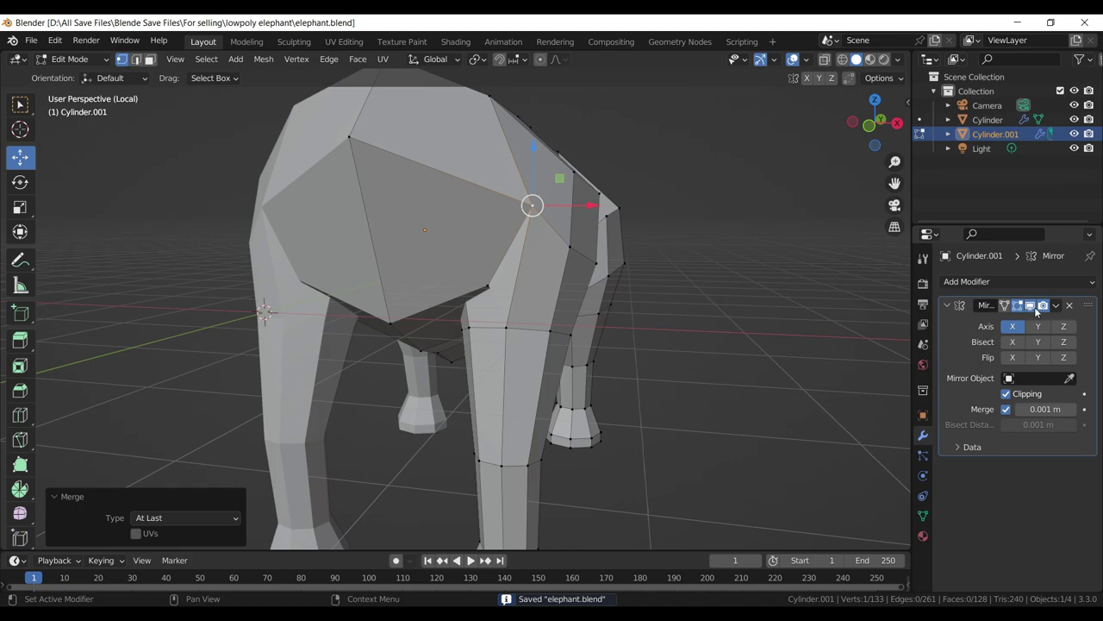
{"action": "left_click_drag", "start_coordinate": [509, 317], "coordinate": [528, 313]}
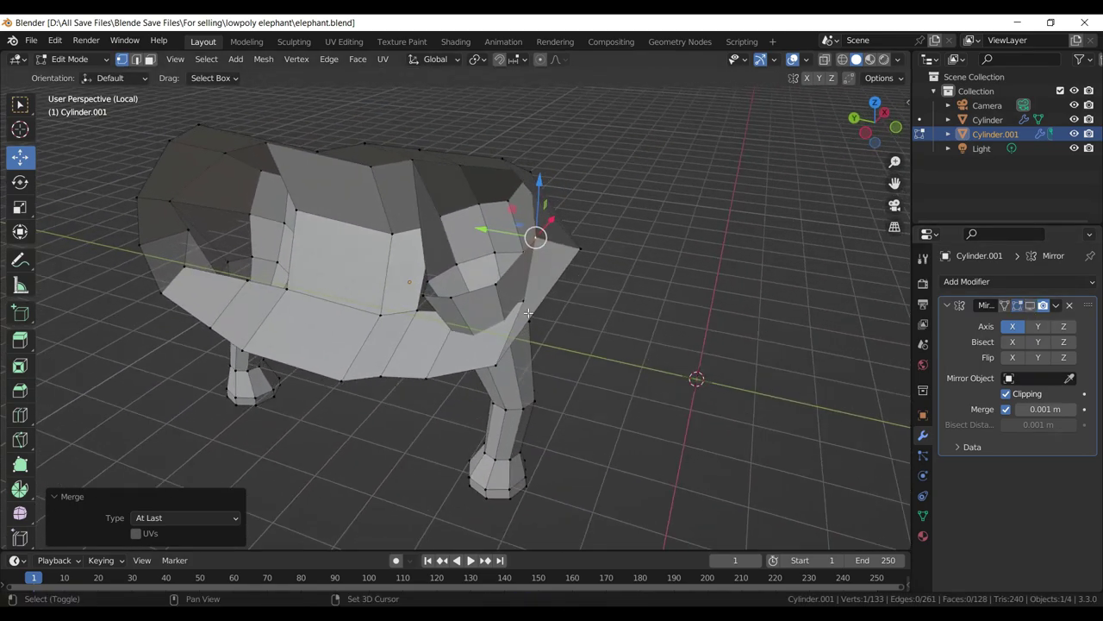
{"action": "scroll", "scroll_direction": "up", "scroll_amount": 3}
{"action": "scroll", "scroll_direction": "up", "scroll_amount": 3}
{"action": "left_click", "coordinate": [582, 291]}
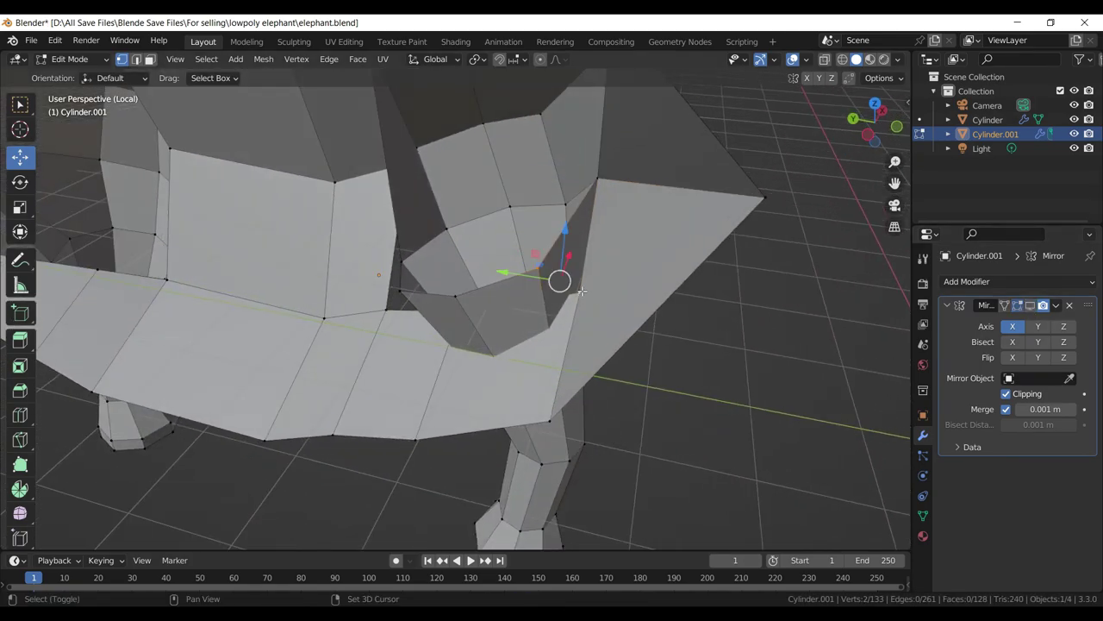
{"action": "key", "text": "m"}
{"action": "left_click", "coordinate": [582, 293]}
{"action": "key", "text": "ctrl+s"}
- Merge two more vertex pairs, closing the chest gap, and save
{"action": "left_click_drag", "start_coordinate": [582, 295], "coordinate": [478, 362]}
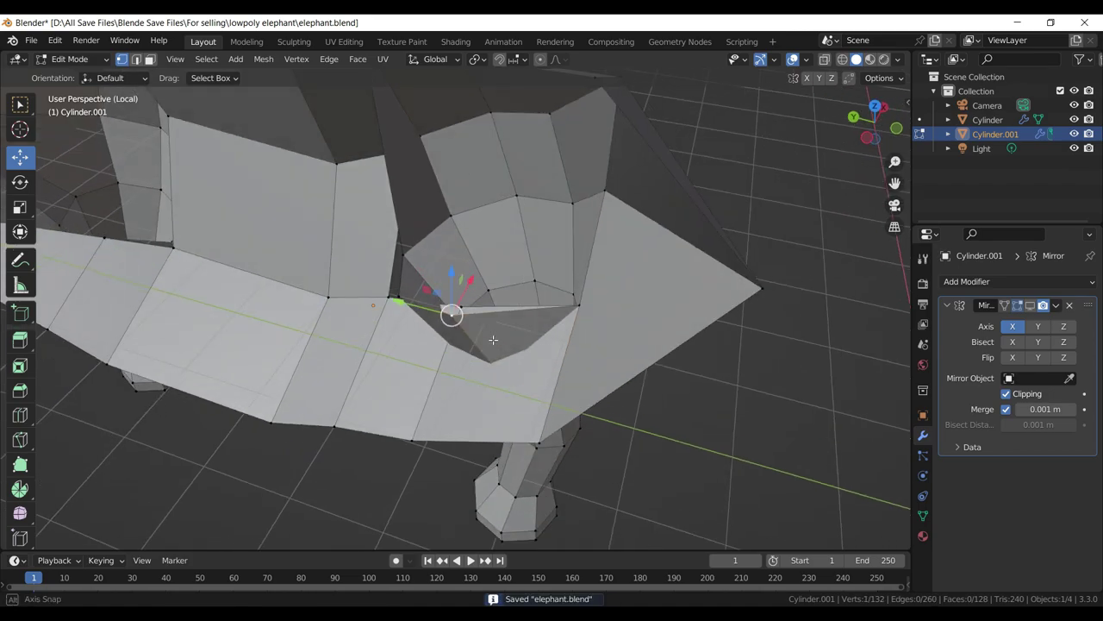
{"action": "left_click", "coordinate": [472, 313]}
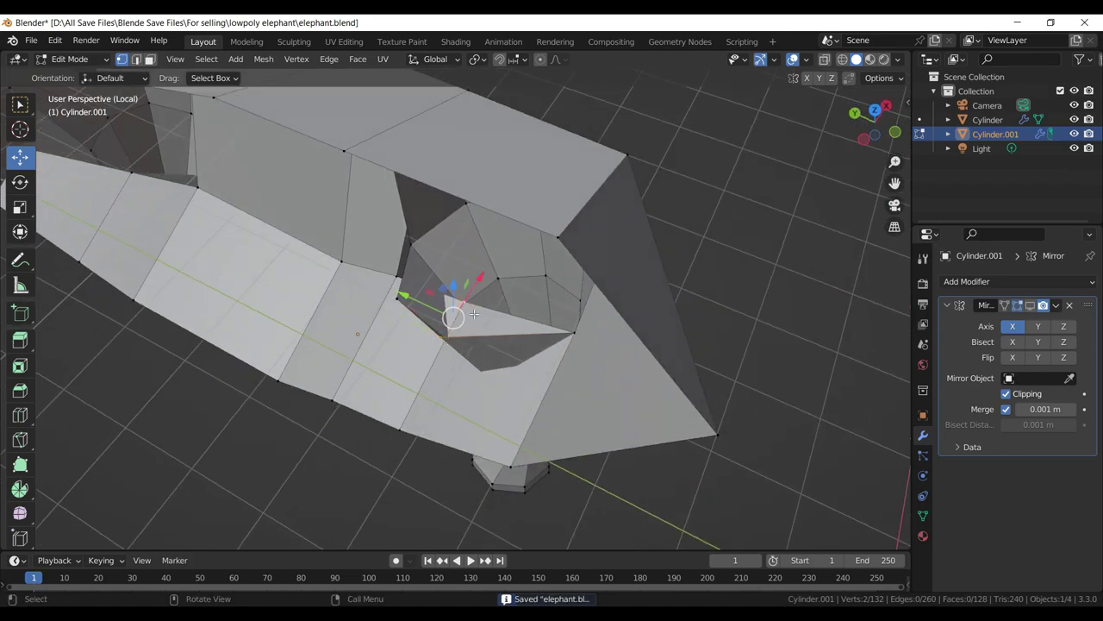
{"action": "key", "text": "m"}
{"action": "left_click", "coordinate": [473, 316]}
{"action": "key", "text": "ctrl+s"}
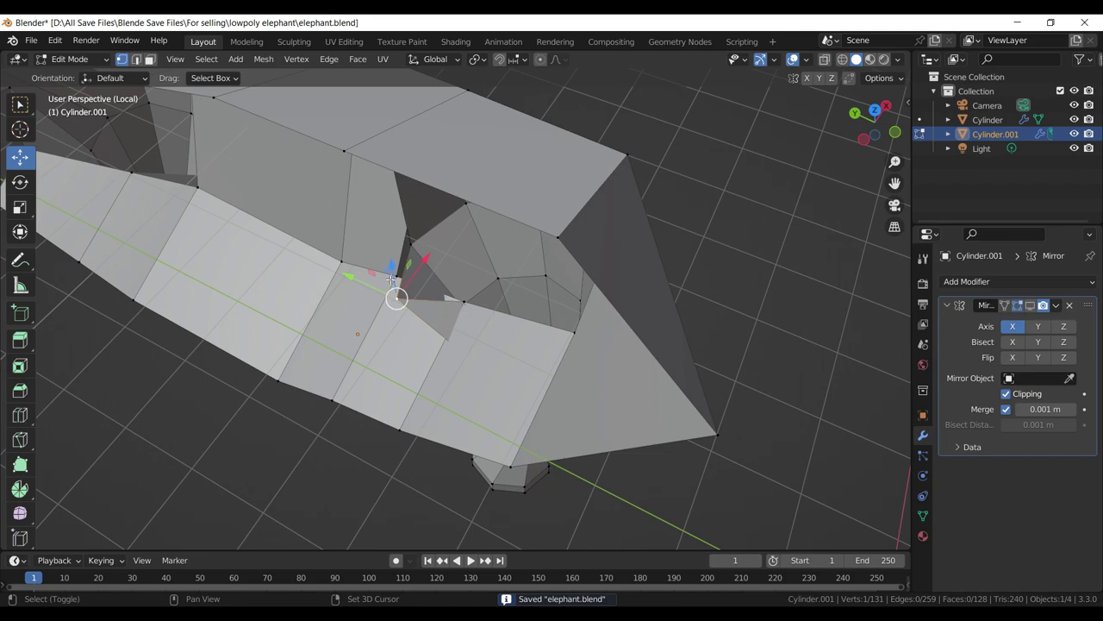
{"action": "left_click", "coordinate": [391, 279]}
{"action": "key", "text": "m"}
{"action": "left_click", "coordinate": [392, 280]}
{"action": "left_click_drag", "start_coordinate": [393, 278], "coordinate": [464, 313]}
- Merge the last body-seam vertex pair, leave Local view, and show the mirror in edit mode
{"action": "left_click", "coordinate": [424, 373]}
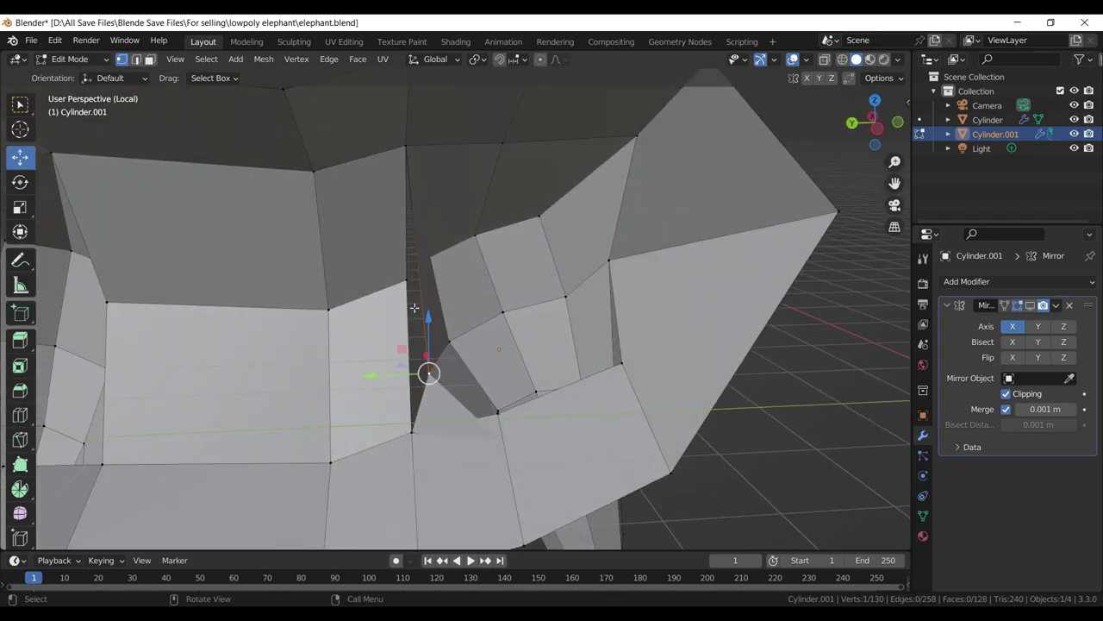
{"action": "left_click", "coordinate": [410, 284]}
{"action": "key", "text": "m"}
{"action": "left_click", "coordinate": [419, 387]}
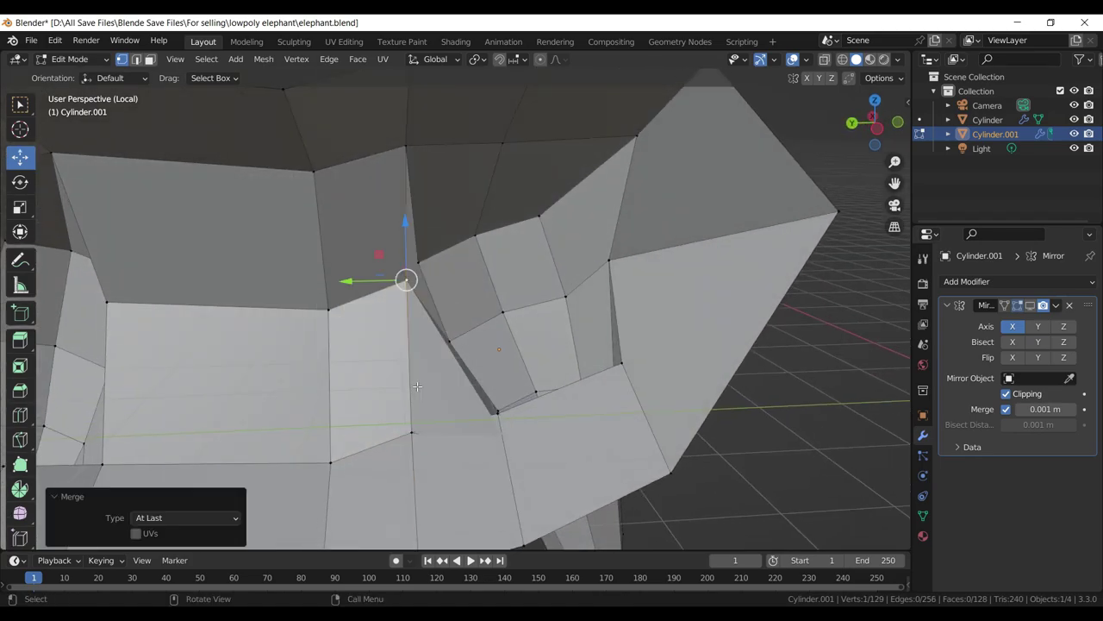
{"action": "left_click_drag", "start_coordinate": [419, 387], "coordinate": [370, 389]}
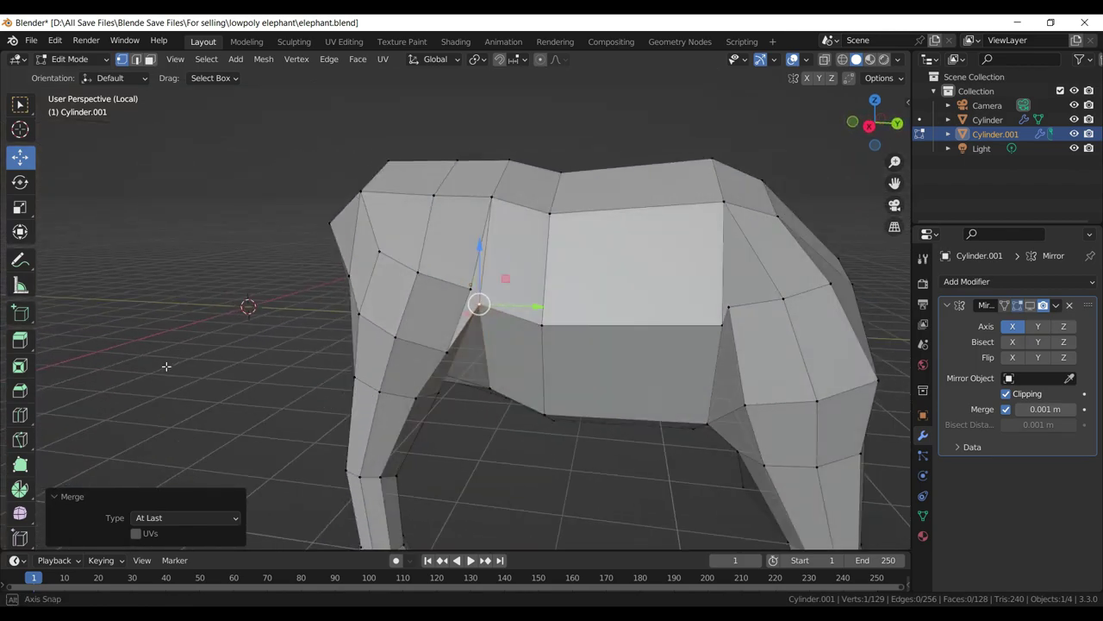
{"action": "key", "text": "KP_Divide"}
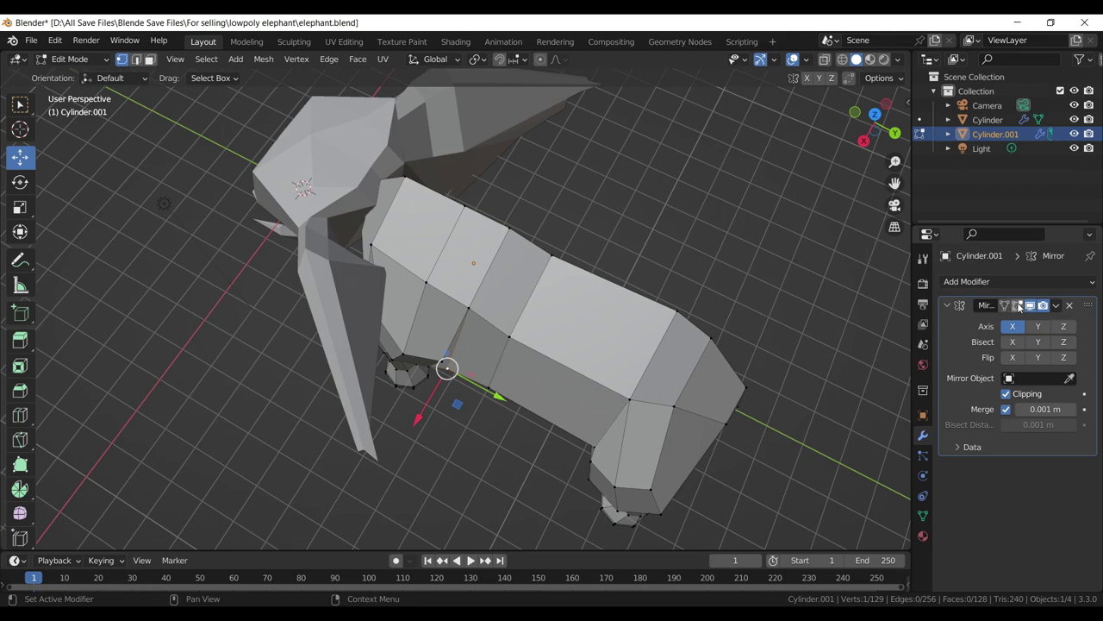
{"action": "left_click", "coordinate": [1017, 306]}
- Save, switch to the Numpad 3 side view, and nudge a hip vertex
{"action": "left_click_drag", "start_coordinate": [483, 362], "coordinate": [563, 366]}
{"action": "key", "text": "ctrl+s"}
{"action": "key", "text": "KP_3"}
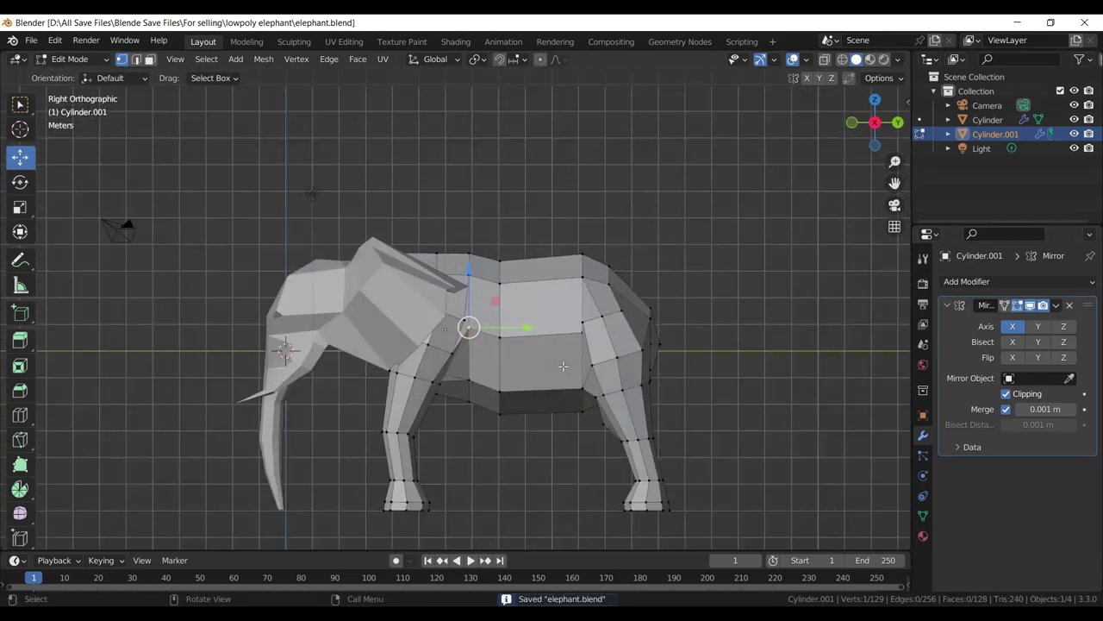
{"action": "scroll", "scroll_direction": "up", "scroll_amount": 3}
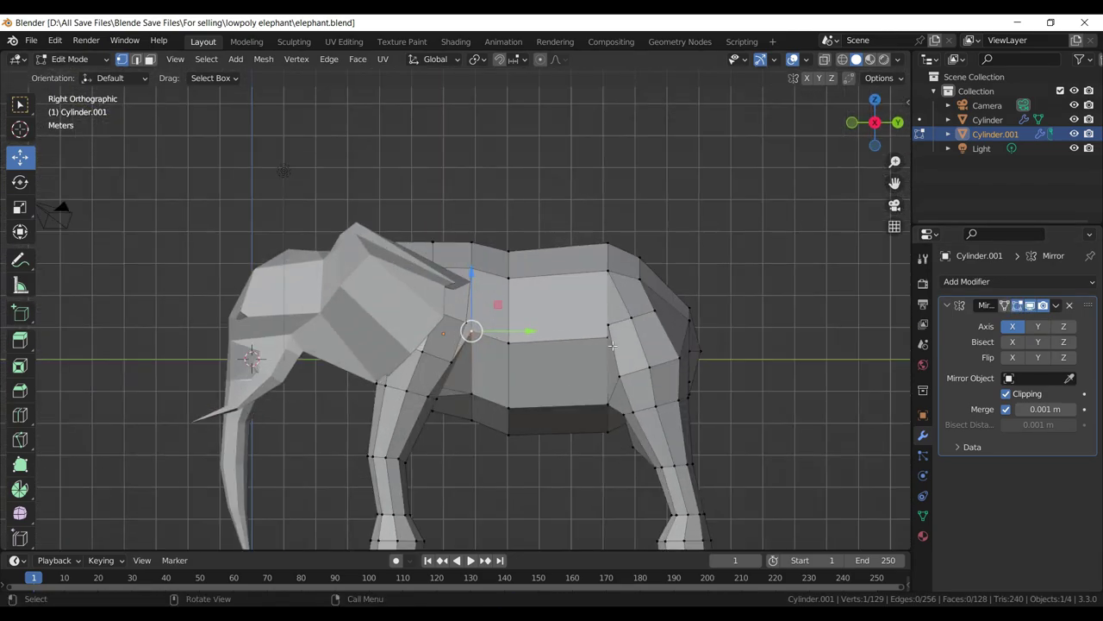
{"action": "left_click", "coordinate": [607, 344]}
{"action": "left_click_drag", "start_coordinate": [605, 341], "coordinate": [585, 335]}
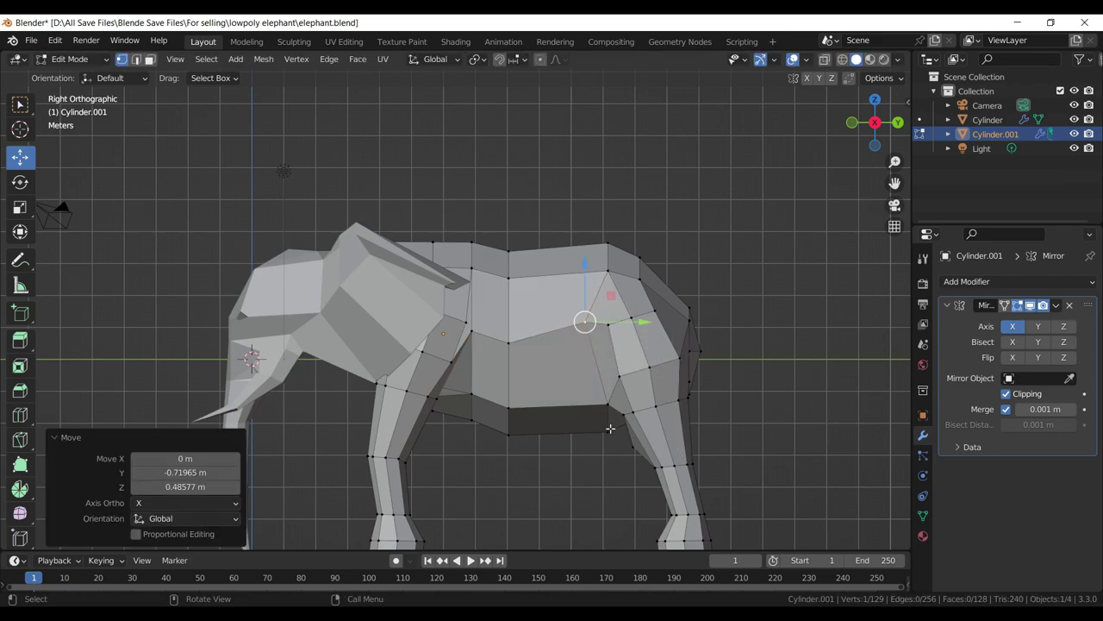
- Turn on X-ray and move the lower belly face to a new position
{"action": "left_click", "coordinate": [609, 430]}
{"action": "left_click", "coordinate": [607, 402]}
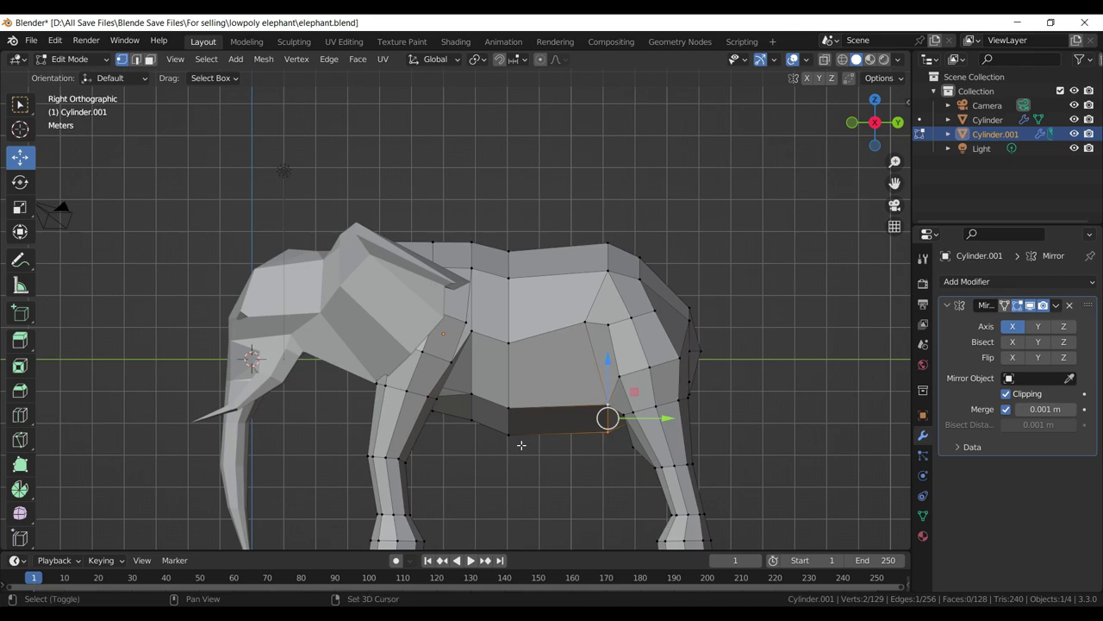
{"action": "left_click", "coordinate": [508, 433]}
{"action": "left_click", "coordinate": [508, 407]}
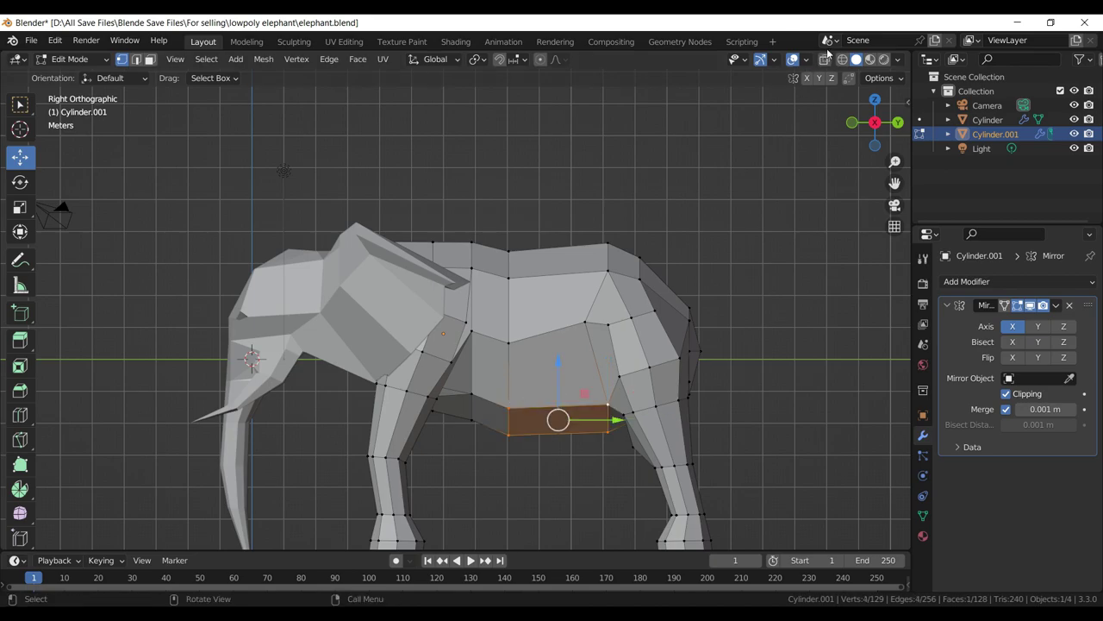
{"action": "left_click", "coordinate": [826, 57]}
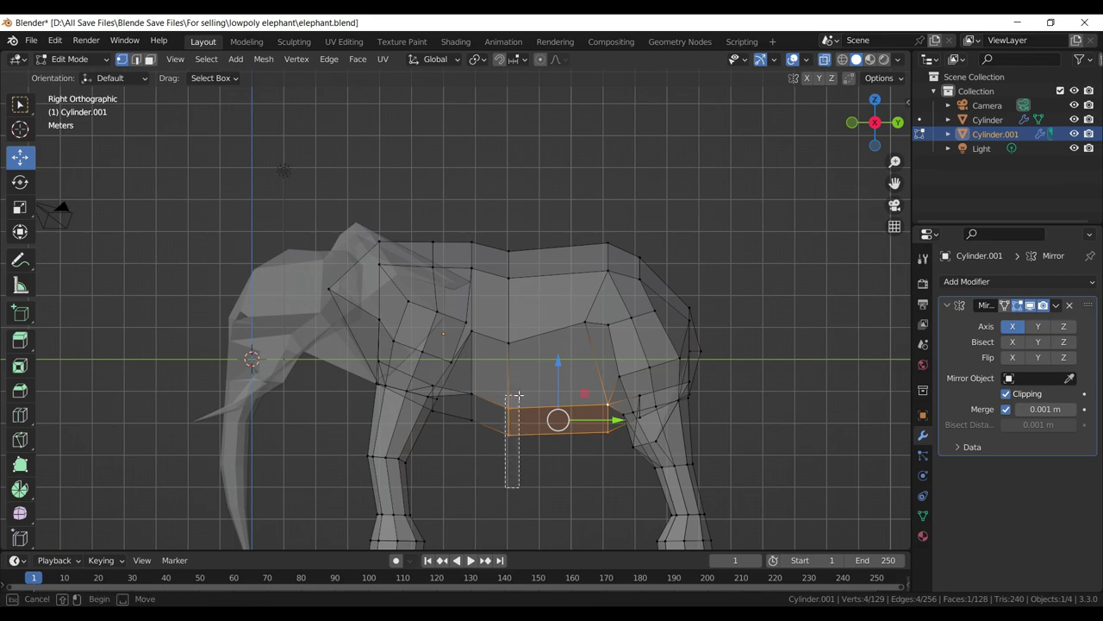
{"action": "key", "text": "g"}
{"action": "left_click", "coordinate": [535, 440]}
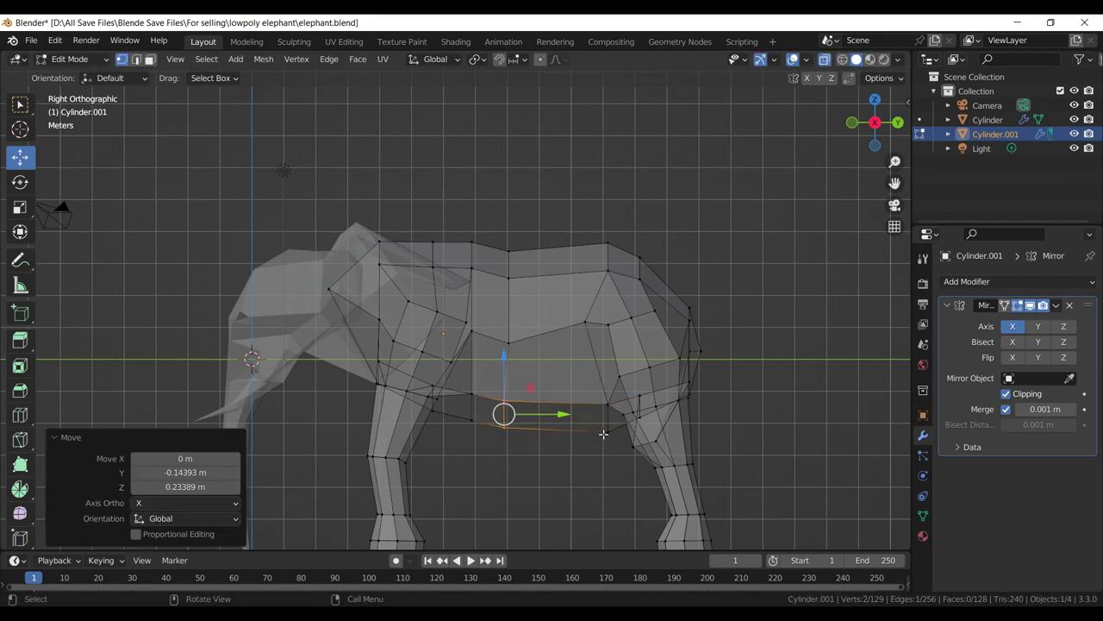
- Lower a belly vertex and pull the rear belly vertex toward the front
{"action": "left_click", "coordinate": [604, 433]}
{"action": "key", "text": "g"}
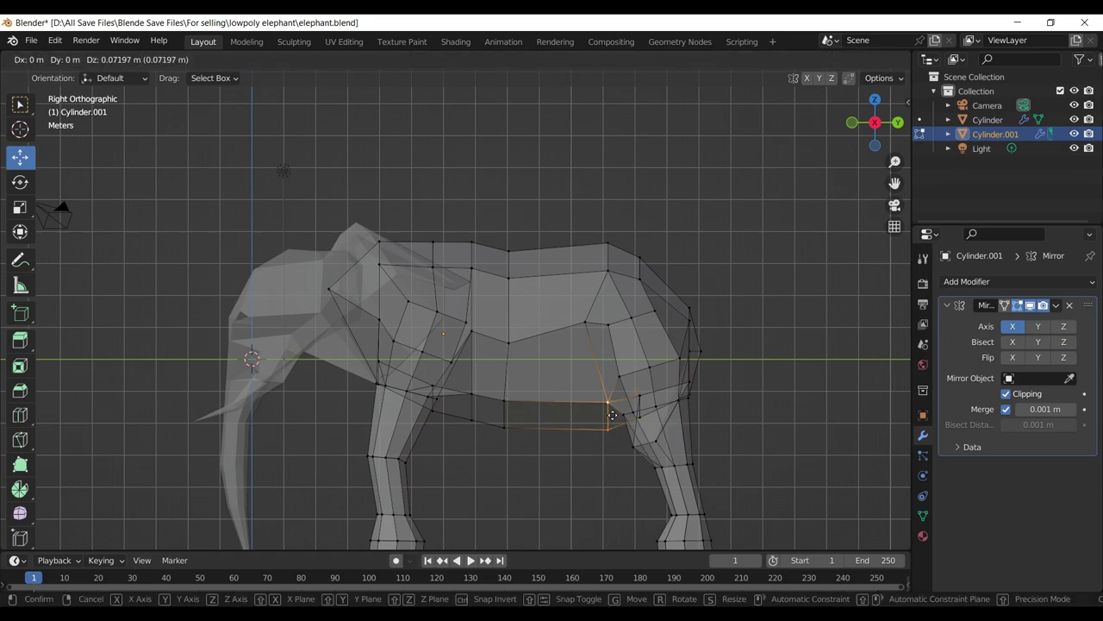
{"action": "left_click", "coordinate": [612, 474]}
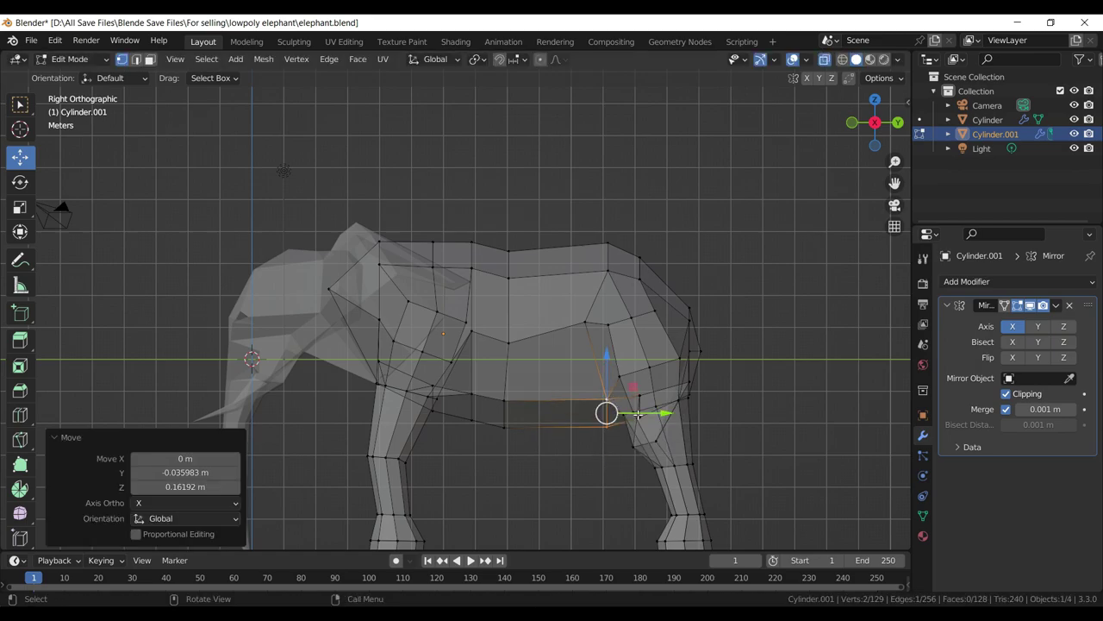
{"action": "scroll", "scroll_direction": "up", "scroll_amount": 3}
{"action": "scroll", "scroll_direction": "up", "scroll_amount": 3}
{"action": "scroll", "scroll_direction": "up", "scroll_amount": 3}
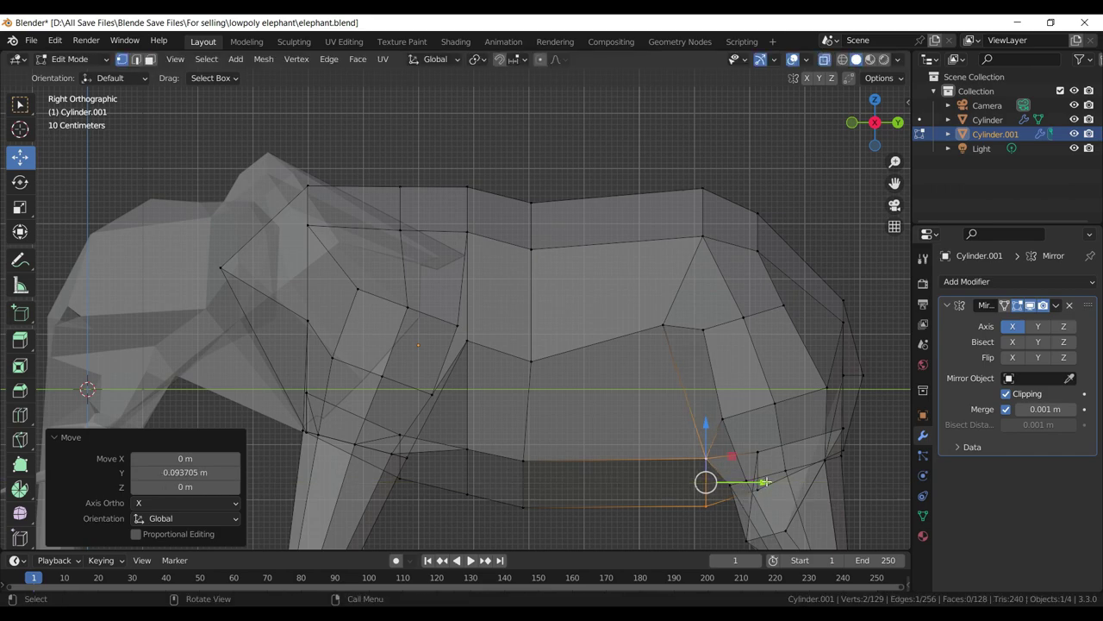
{"action": "left_click", "coordinate": [722, 419]}
{"action": "left_click_drag", "start_coordinate": [722, 419], "coordinate": [684, 420]}
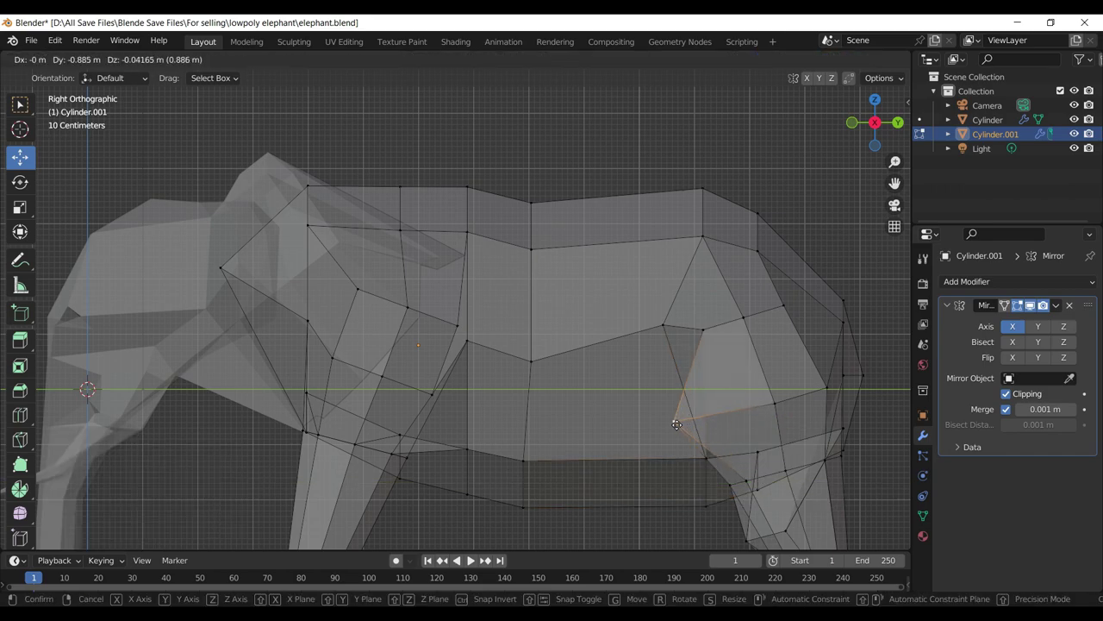
- Raise the hip and upper rump vertices, then select the two lower rear belly vertices
{"action": "left_click", "coordinate": [704, 329]}
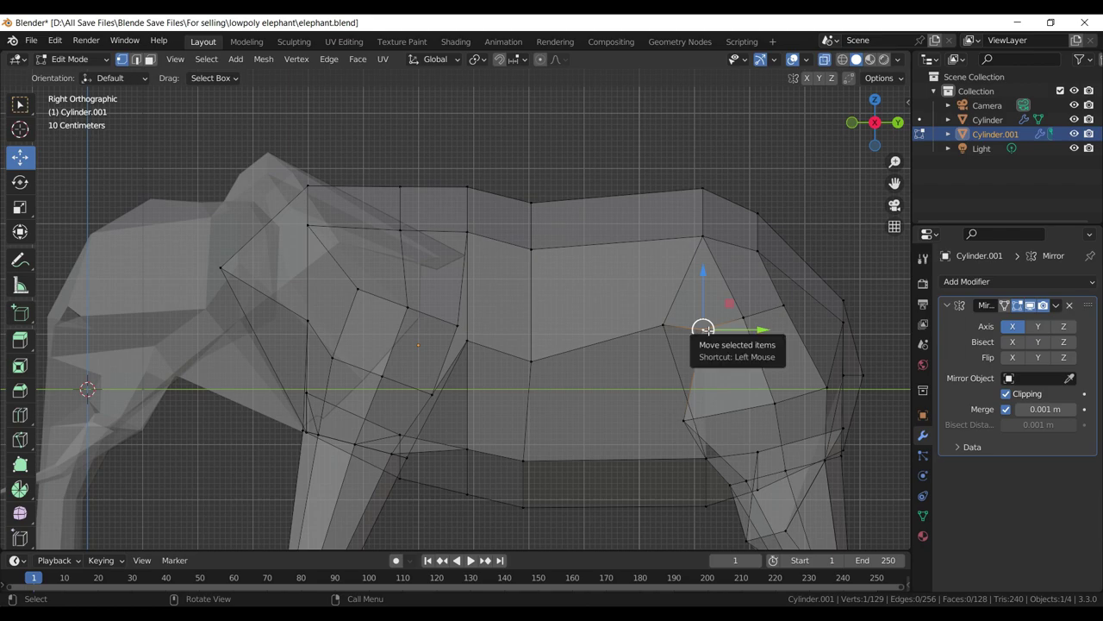
{"action": "left_click_drag", "start_coordinate": [703, 329], "coordinate": [770, 282]}
{"action": "left_click", "coordinate": [786, 307]}
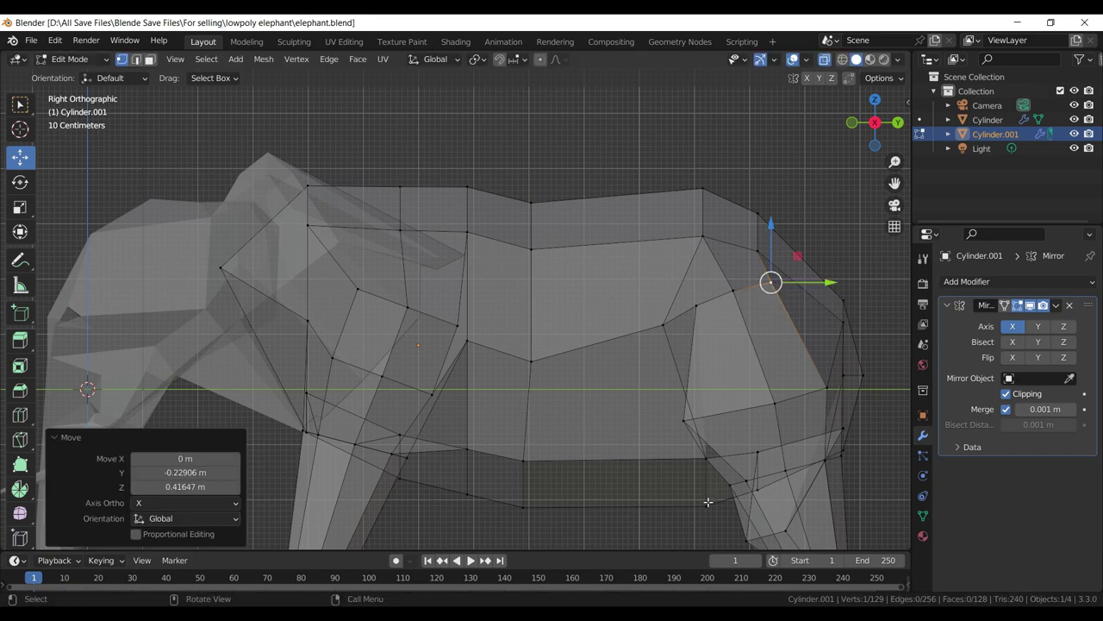
{"action": "left_click", "coordinate": [702, 505]}
{"action": "left_click", "coordinate": [705, 462]}
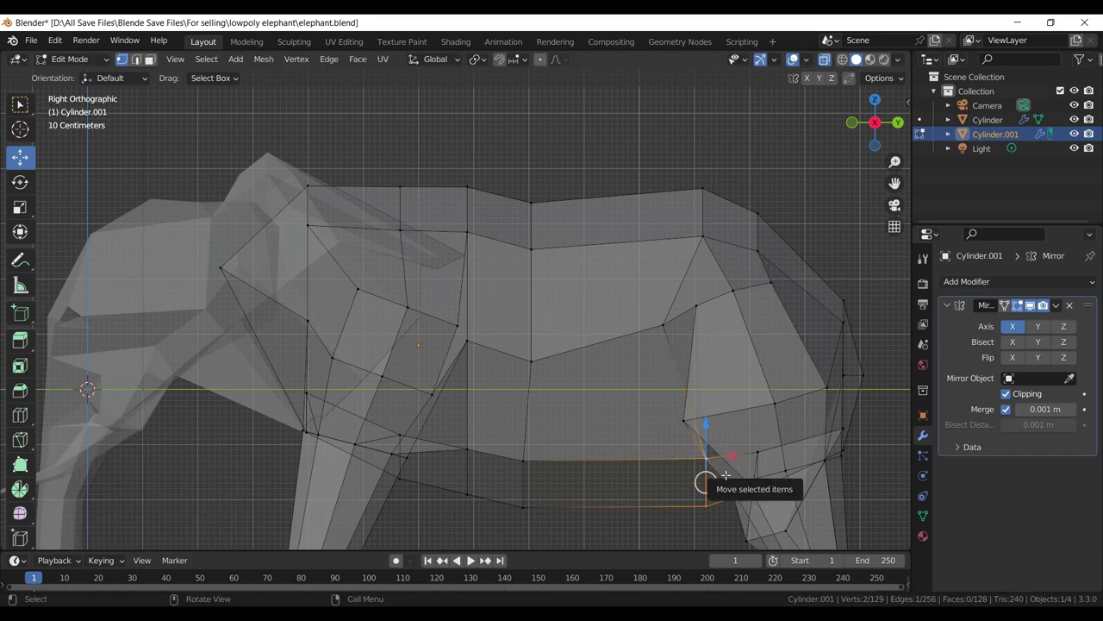
- With X-ray off, move the belly corner vertex left and up, slide two vertices along Y, and save
{"action": "left_click", "coordinate": [823, 58]}
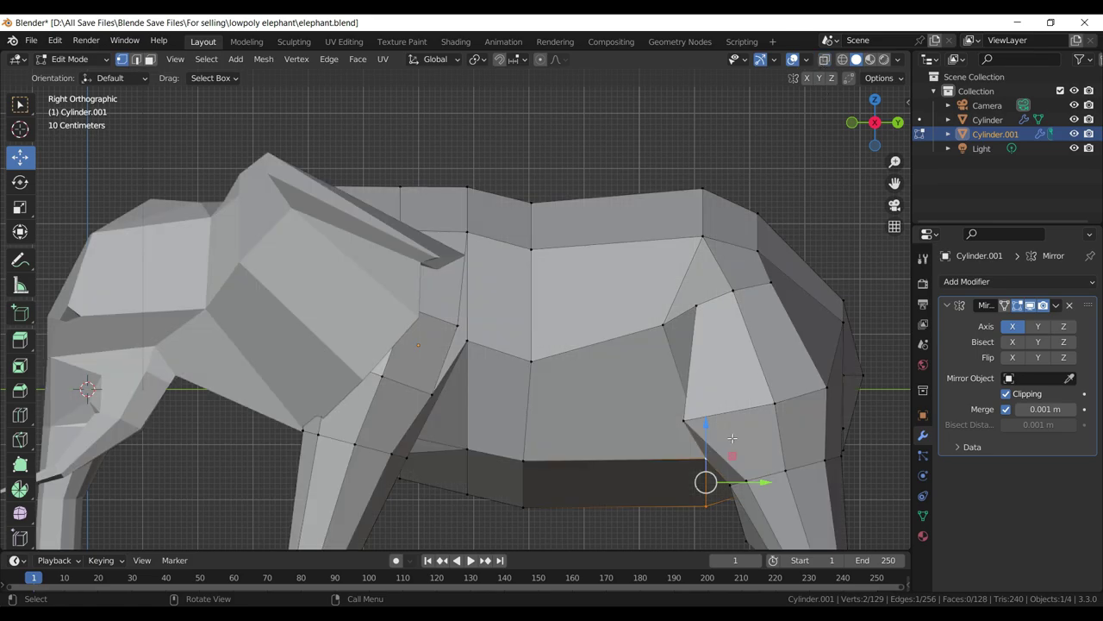
{"action": "left_click", "coordinate": [729, 484]}
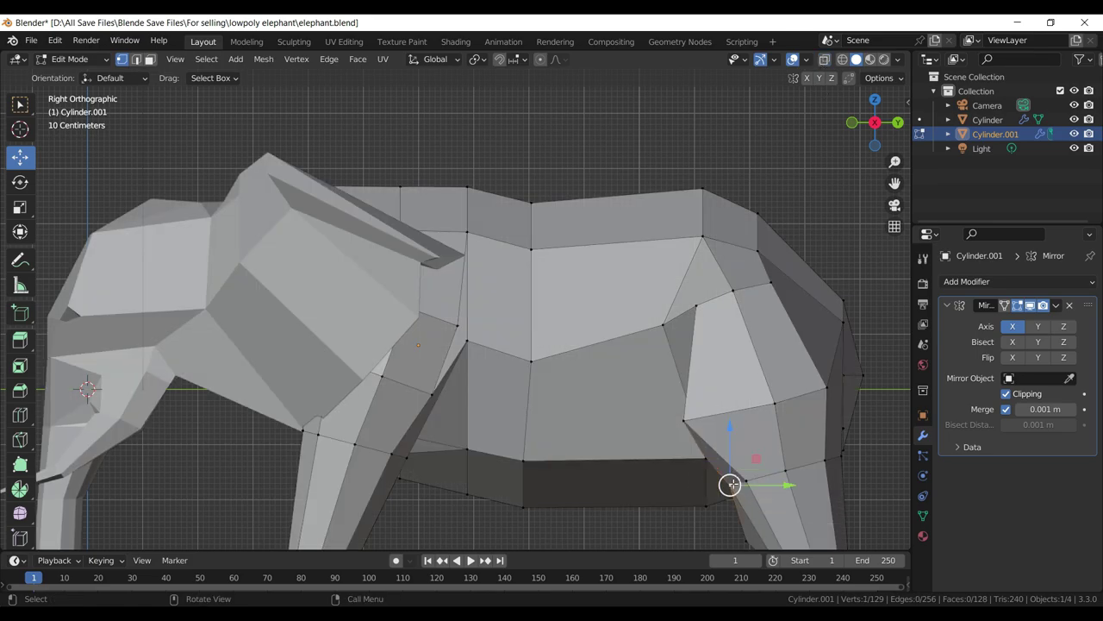
{"action": "left_click_drag", "start_coordinate": [729, 484], "coordinate": [701, 479]}
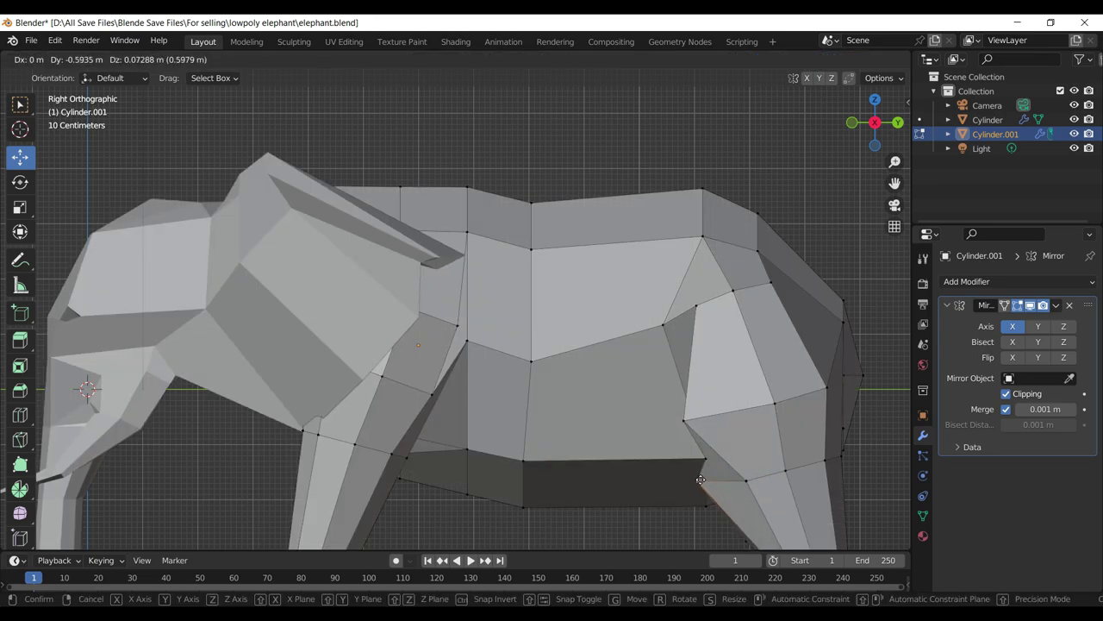
{"action": "left_click_drag", "start_coordinate": [696, 480], "coordinate": [690, 480]}
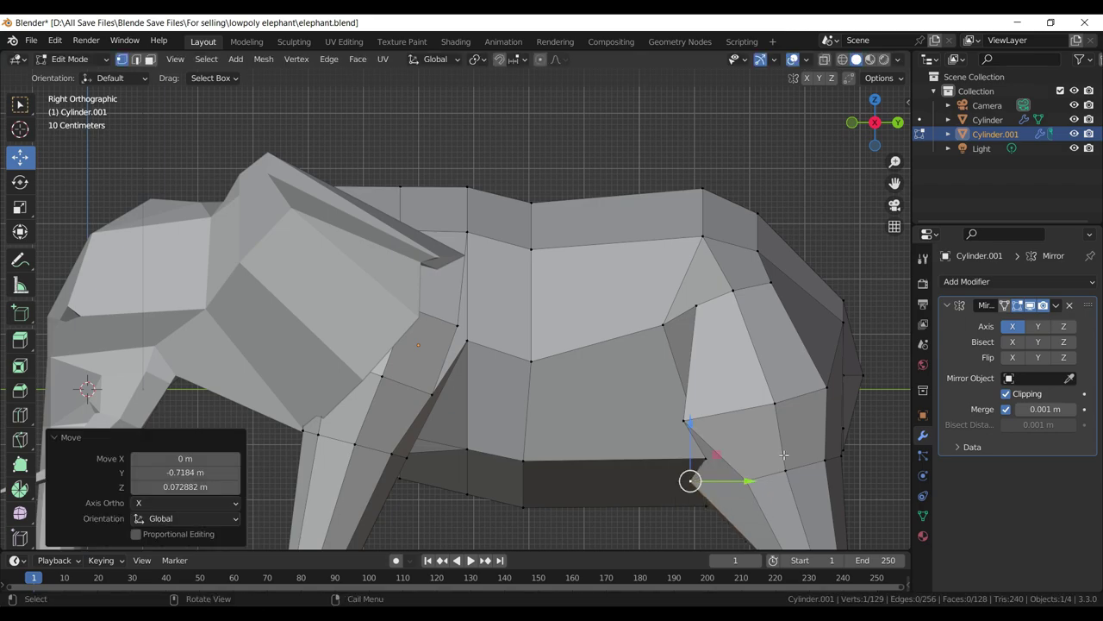
{"action": "left_click_drag", "start_coordinate": [784, 455], "coordinate": [809, 431]}
{"action": "left_click", "coordinate": [708, 425]}
{"action": "left_click_drag", "start_coordinate": [708, 425], "coordinate": [798, 430]}
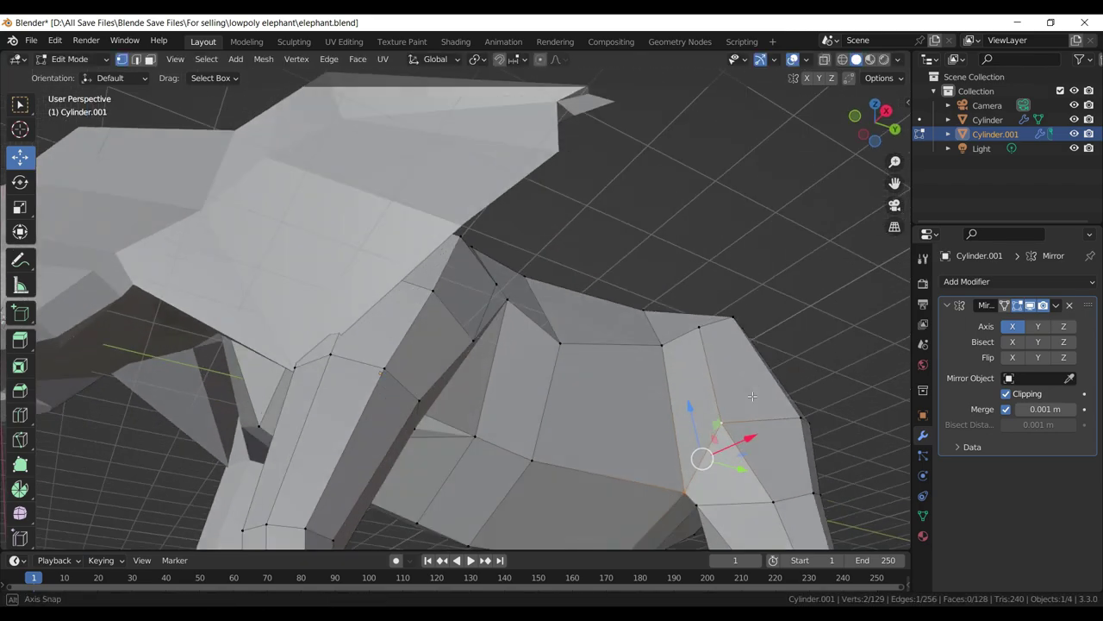
{"action": "left_click_drag", "start_coordinate": [798, 430], "coordinate": [734, 466]}
{"action": "key", "text": "ctrl+s"}
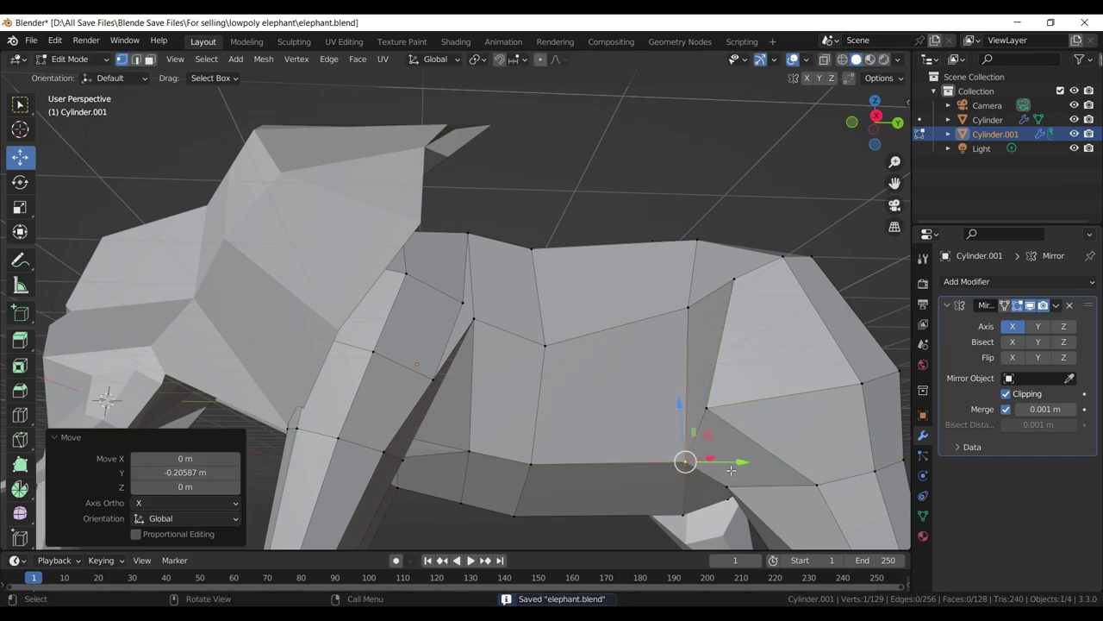
- In the side orthographic view, reposition the hip vertex and the rump vertices along the back
{"action": "key", "text": "KP_3"}
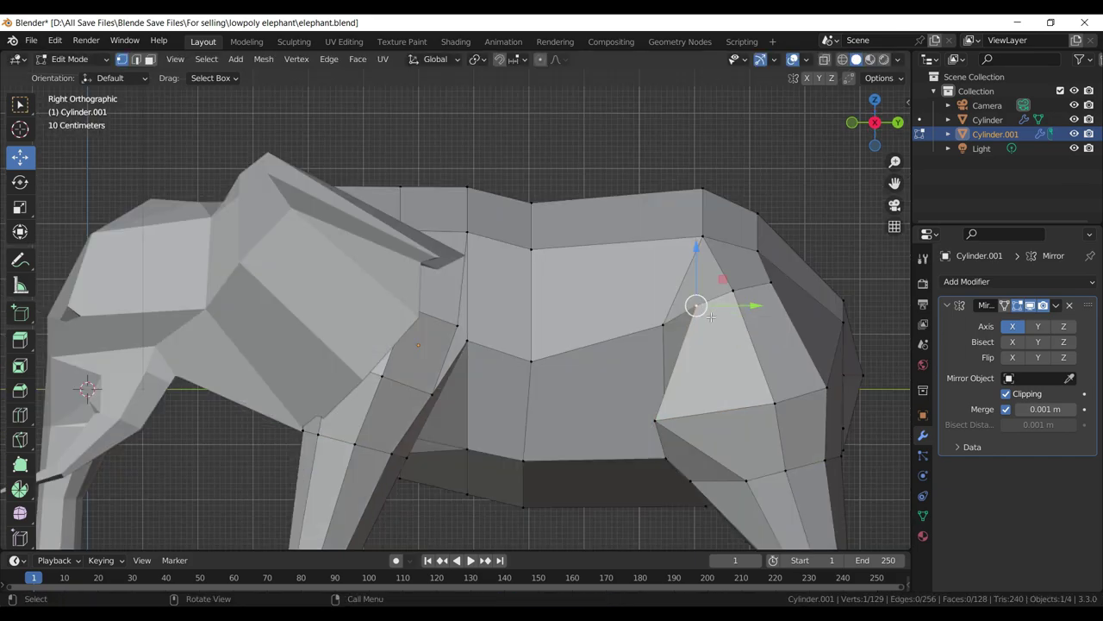
{"action": "left_click_drag", "start_coordinate": [705, 319], "coordinate": [696, 343]}
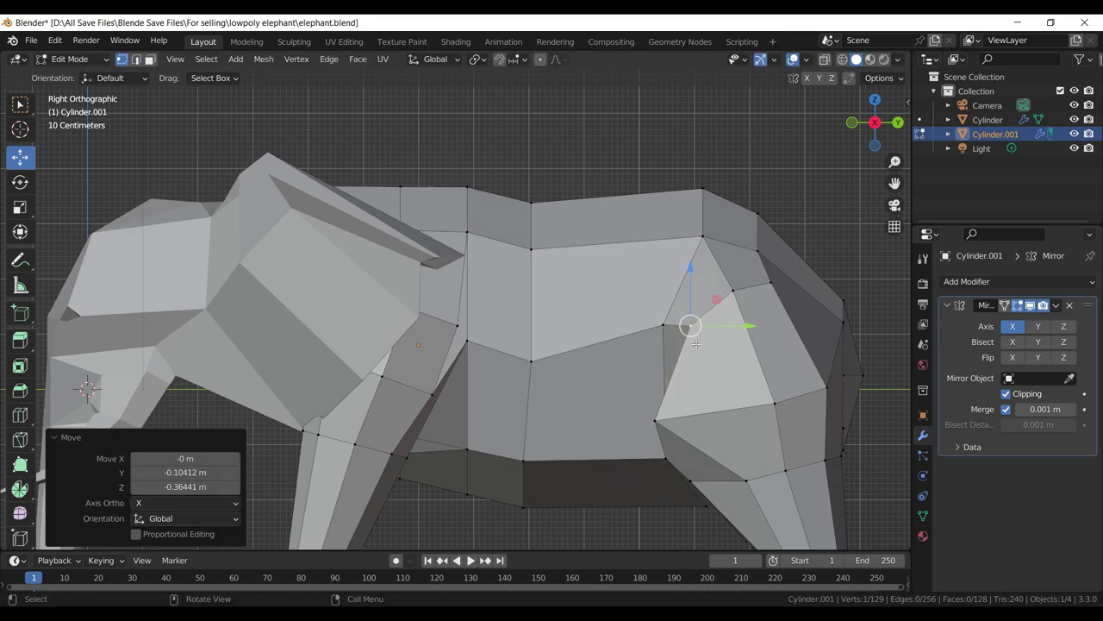
{"action": "key", "text": "g"}
{"action": "left_click", "coordinate": [729, 275]}
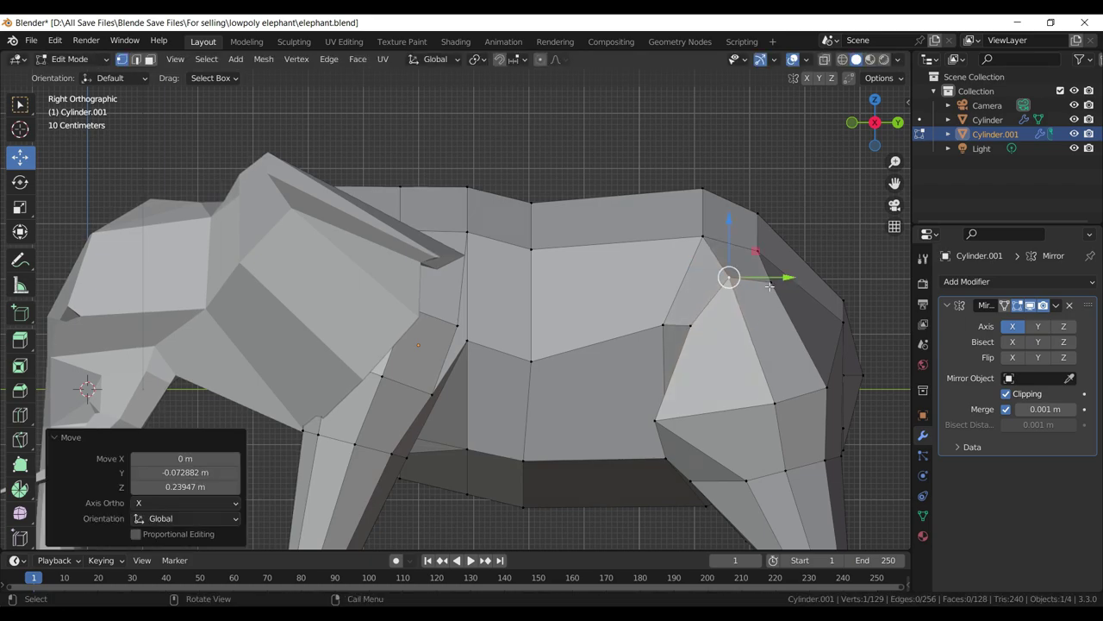
{"action": "key", "text": "g"}
{"action": "key", "text": "z"}
{"action": "left_click", "coordinate": [770, 271]}
{"action": "key", "text": "g"}
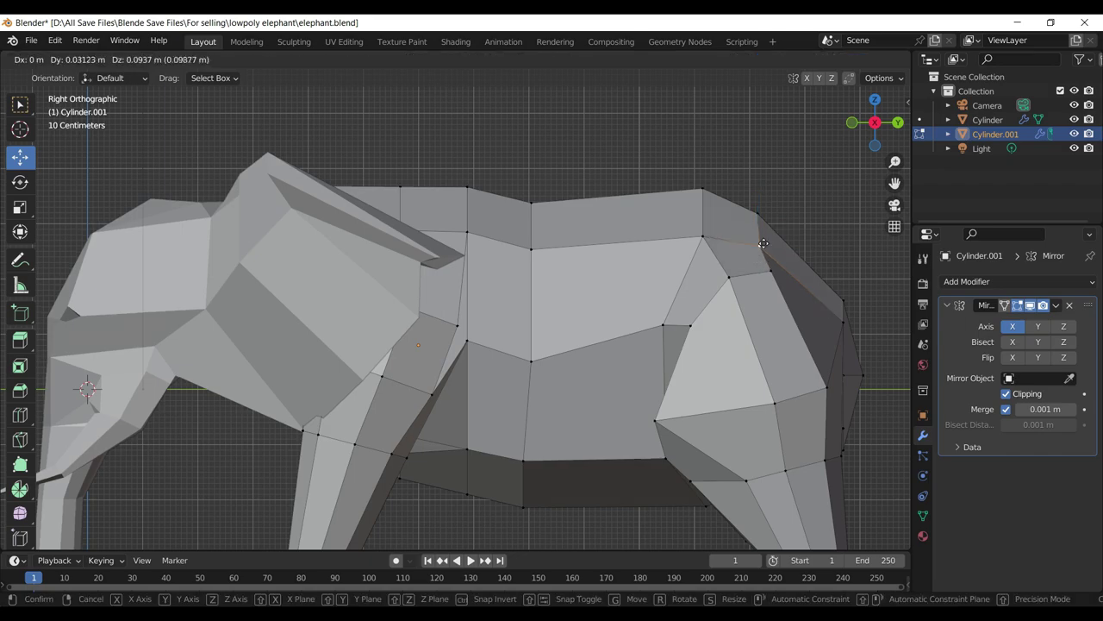
{"action": "left_click", "coordinate": [746, 236]}
{"action": "key", "text": "g"}
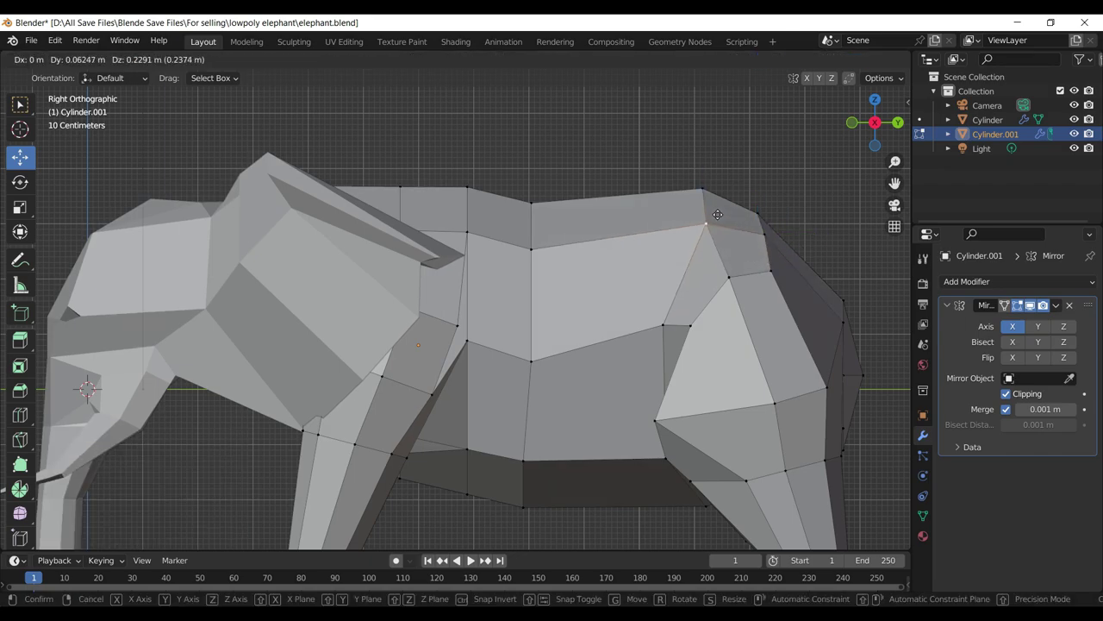
{"action": "left_click", "coordinate": [716, 212]}
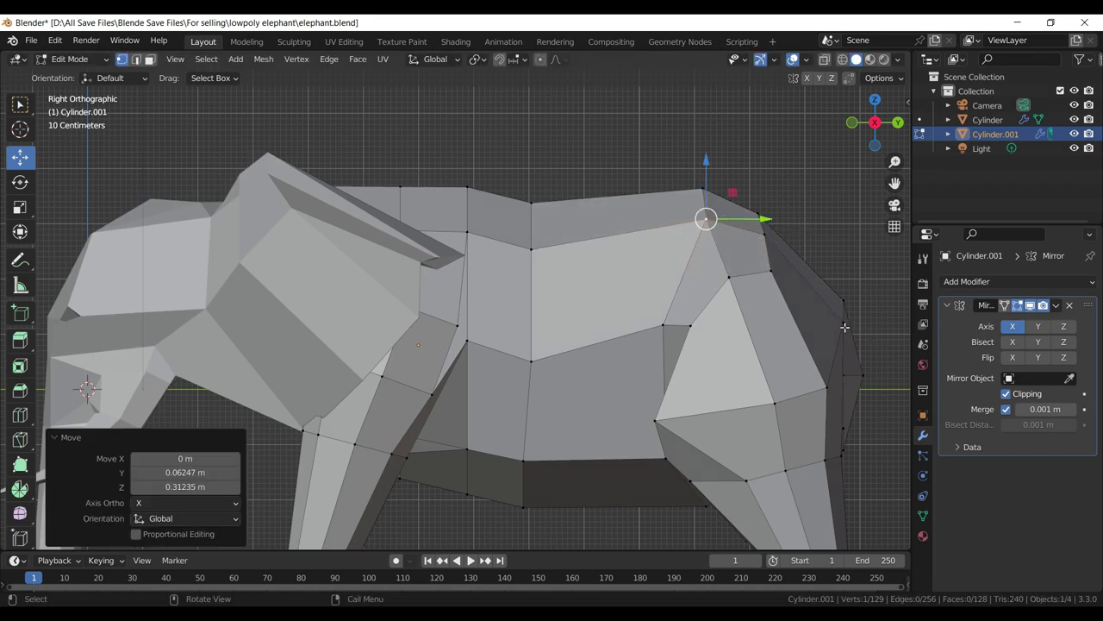
{"action": "key", "text": "g"}
{"action": "left_click", "coordinate": [770, 268]}
- Lower the top rump vertex vertically, then raise the back vertex and the shoulder-top vertex slightly
{"action": "left_click", "coordinate": [759, 215]}
{"action": "key", "text": "g"}
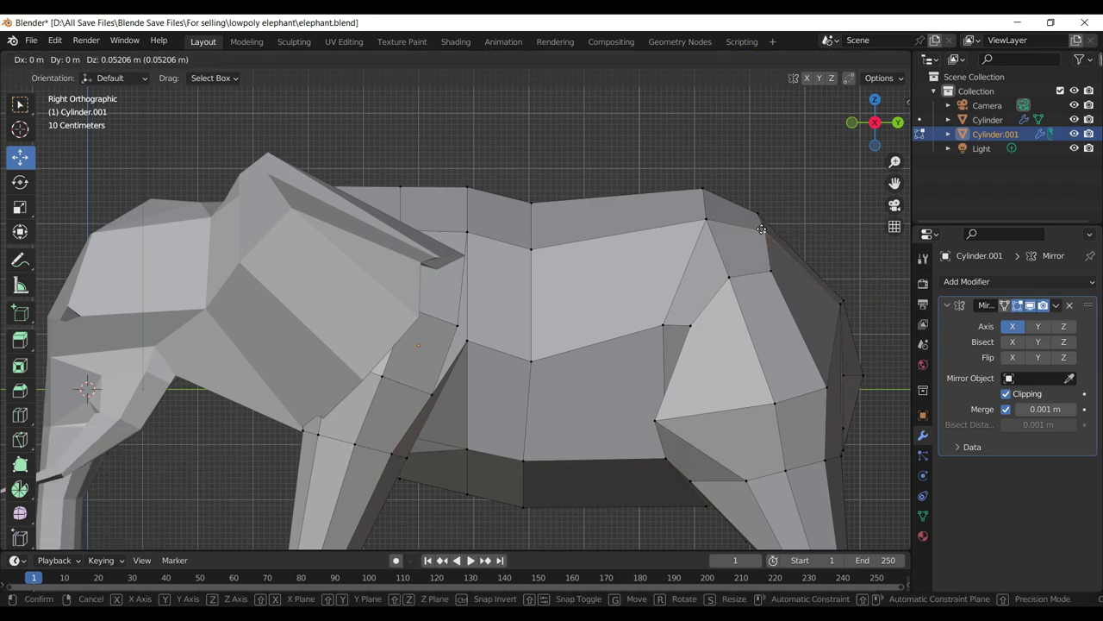
{"action": "key", "text": "z"}
{"action": "left_click", "coordinate": [633, 207]}
{"action": "left_click", "coordinate": [526, 245]}
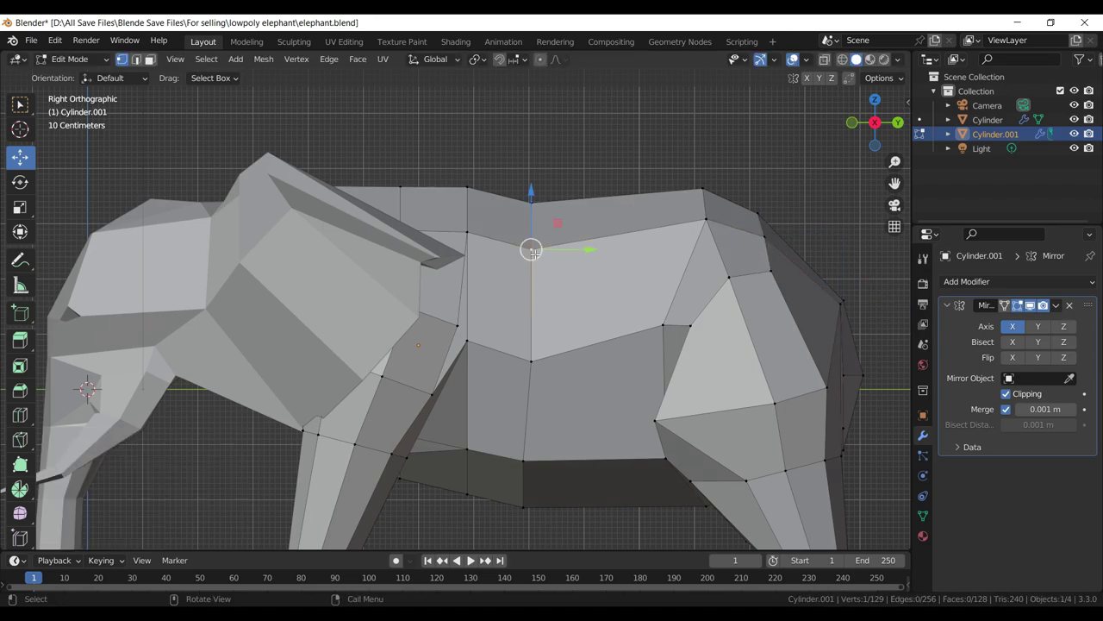
{"action": "key", "text": "g"}
{"action": "left_click", "coordinate": [509, 239]}
{"action": "left_click", "coordinate": [477, 233]}
{"action": "key", "text": "g"}
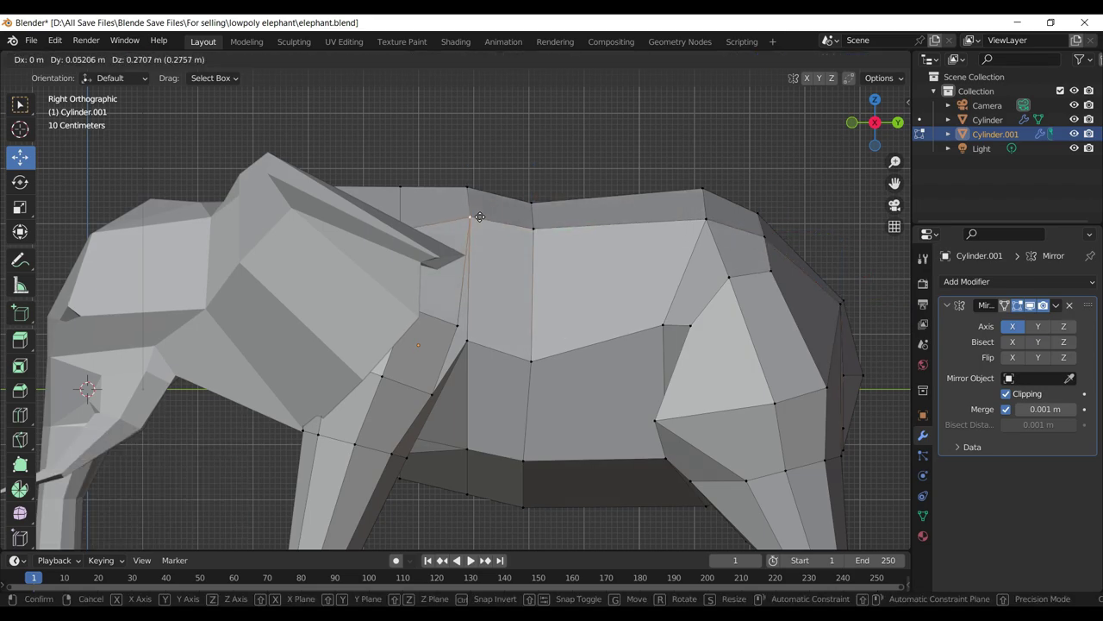
{"action": "left_click", "coordinate": [469, 215]}
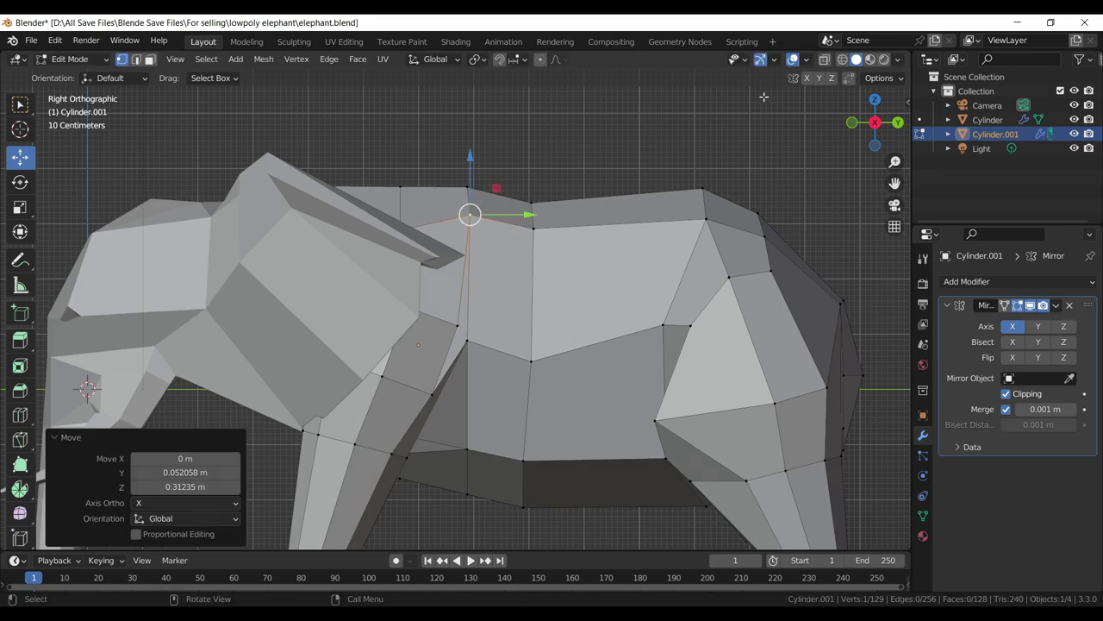
- Using X-ray, raise the hidden shoulder vertex behind the head, then save elephant.blend
{"action": "left_click", "coordinate": [825, 61]}
{"action": "left_click", "coordinate": [401, 229]}
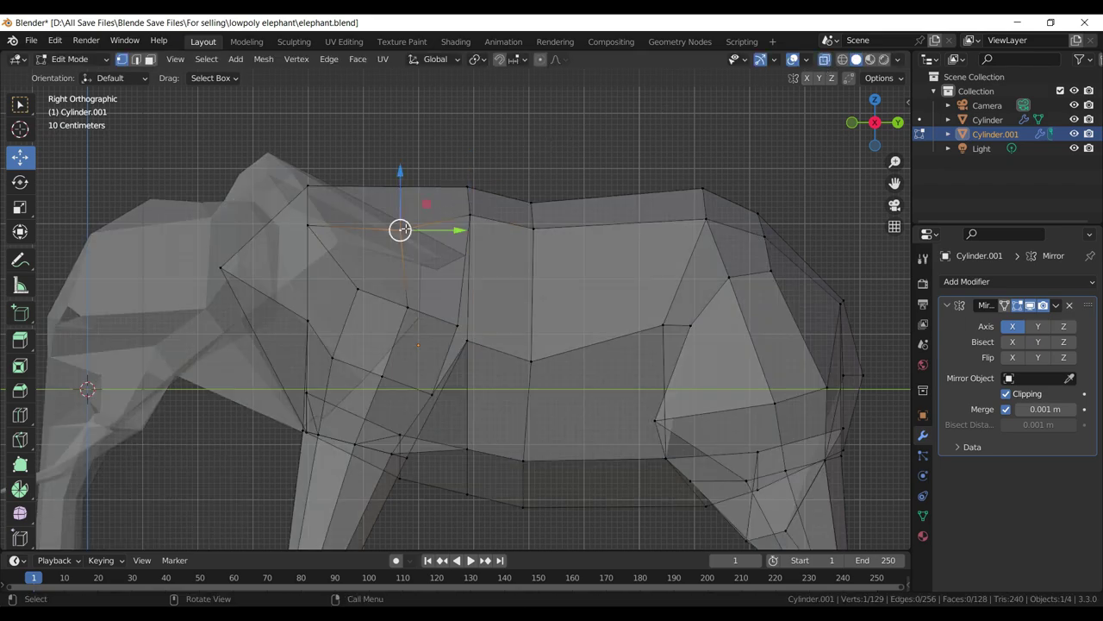
{"action": "key", "text": "g"}
{"action": "left_click", "coordinate": [413, 214]}
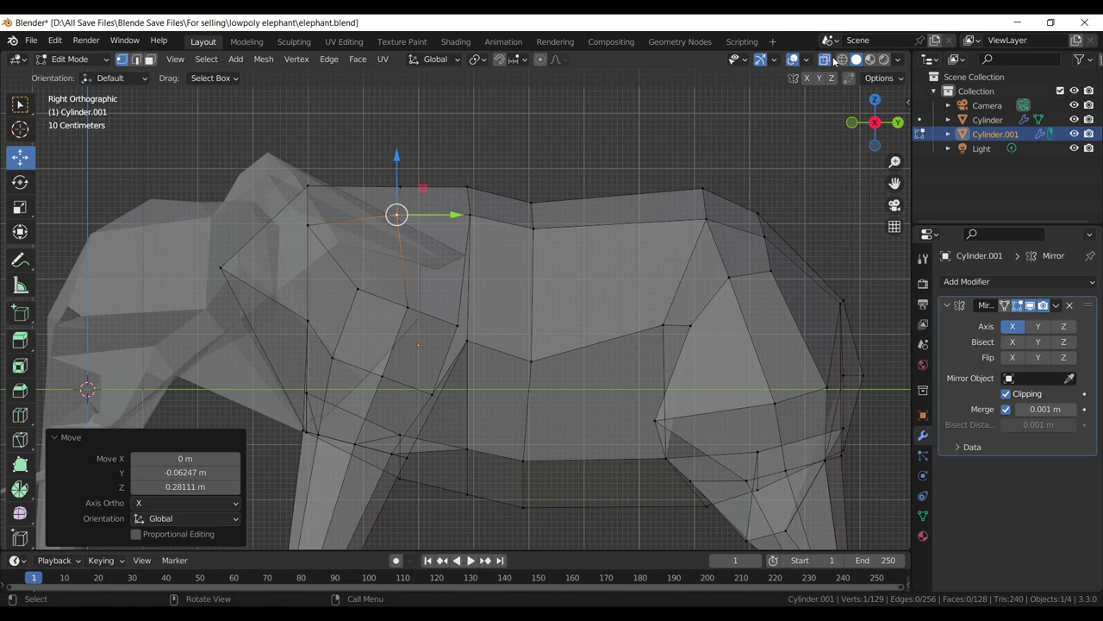
{"action": "left_click", "coordinate": [825, 60]}
{"action": "key", "text": "ctrl+s"}
- Lower two hip vertices together and reposition another vertex on the hip
{"action": "left_click", "coordinate": [769, 273]}
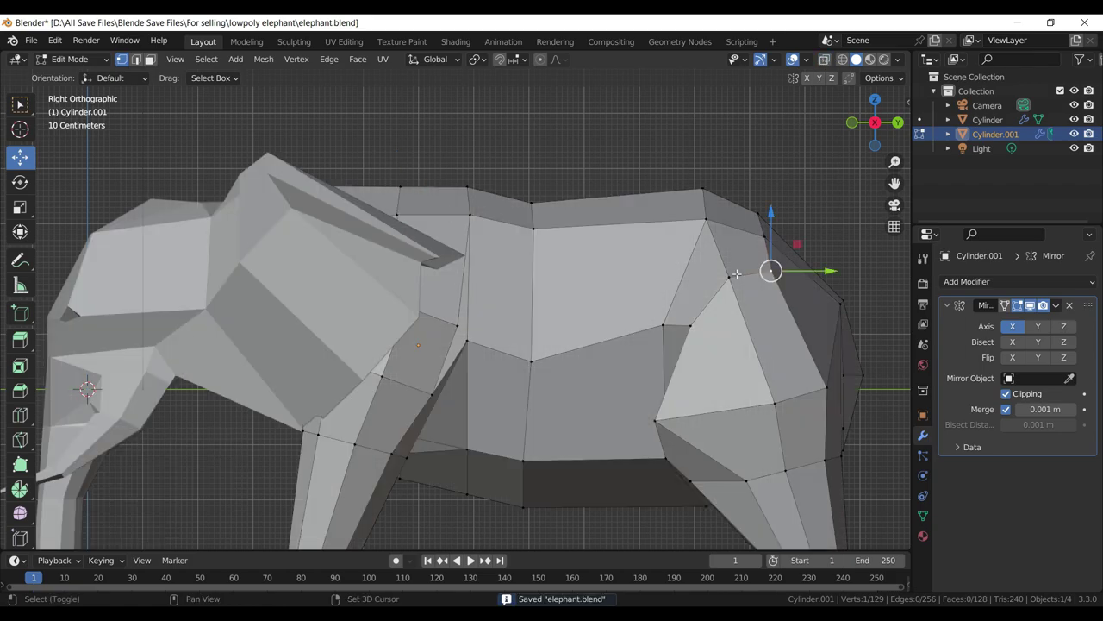
{"action": "left_click", "coordinate": [730, 277]}
{"action": "key", "text": "g"}
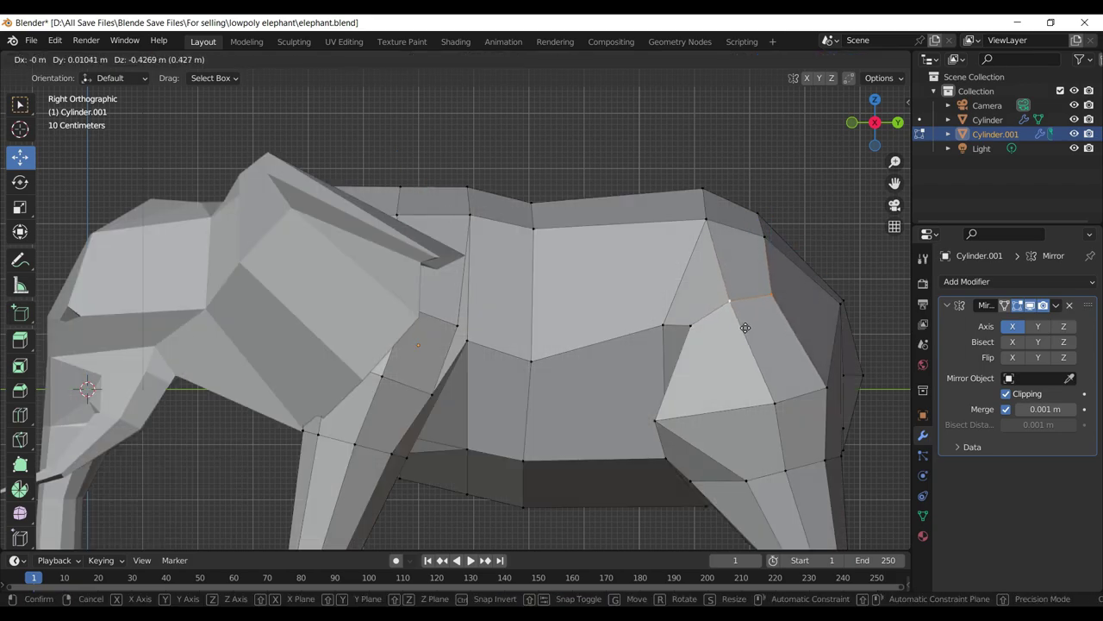
{"action": "left_click", "coordinate": [741, 328]}
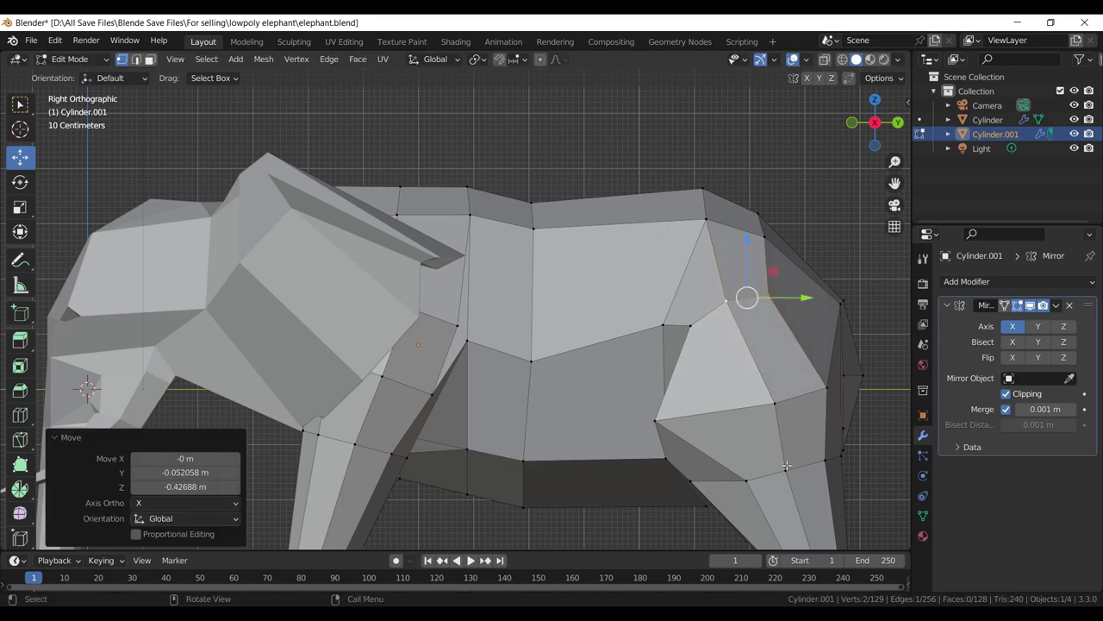
{"action": "left_click", "coordinate": [771, 401]}
{"action": "key", "text": "g"}
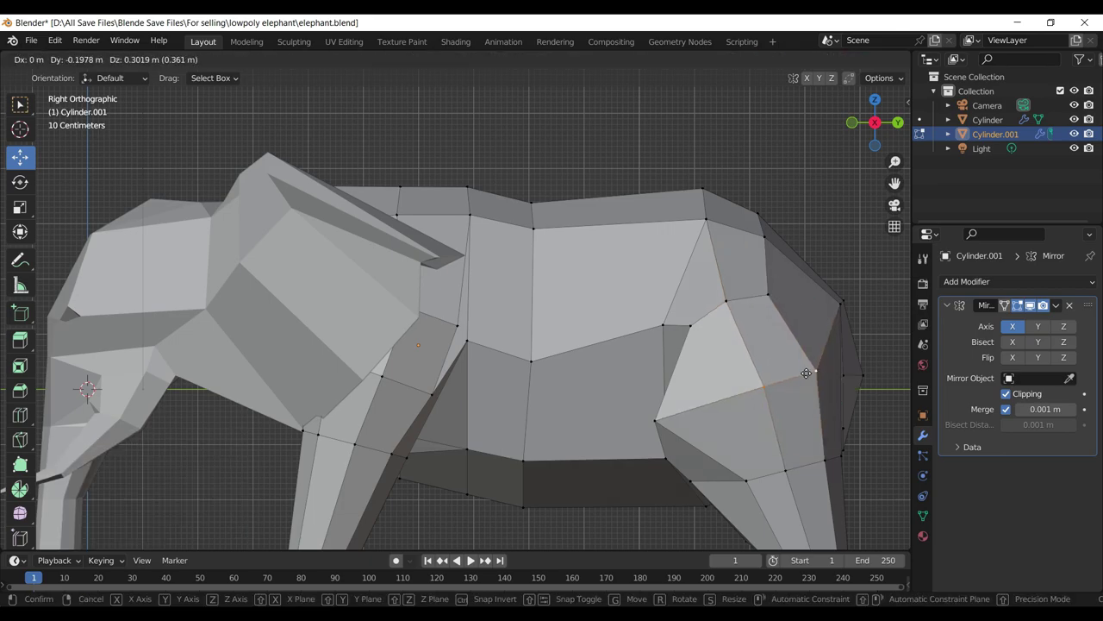
{"action": "left_click", "coordinate": [806, 373]}
{"action": "scroll", "scroll_direction": "down", "scroll_amount": 3}
- Viewed from behind, move a rump vertex and push it sideways along X, then save
{"action": "left_click_drag", "start_coordinate": [805, 337], "coordinate": [601, 332]}
{"action": "key", "text": "ctrl+s"}
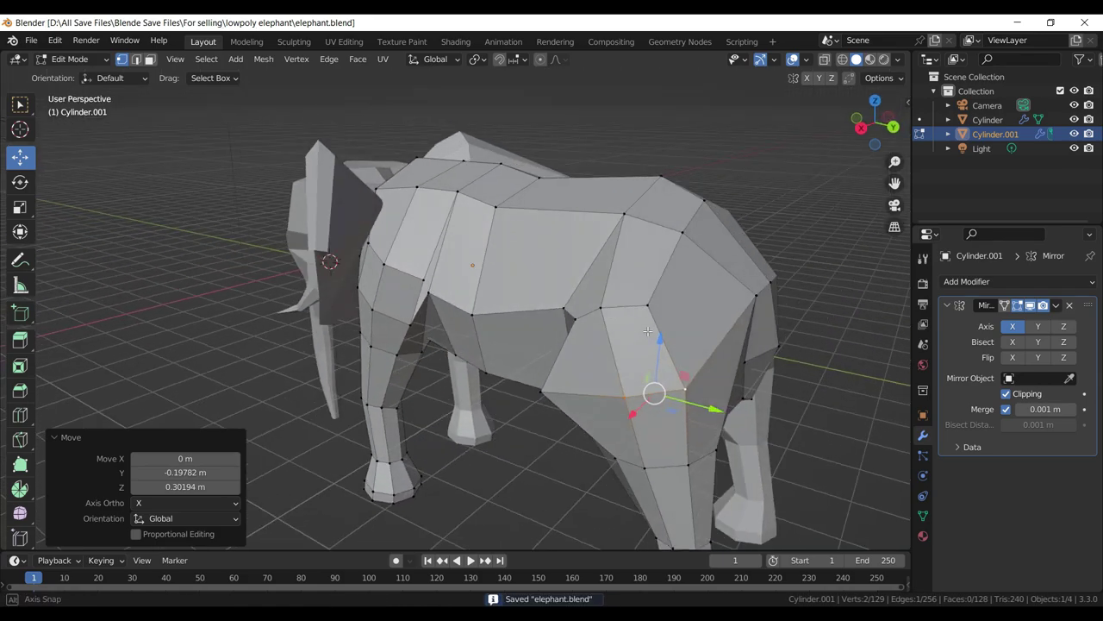
{"action": "left_click_drag", "start_coordinate": [523, 358], "coordinate": [496, 461]}
{"action": "left_click", "coordinate": [489, 432]}
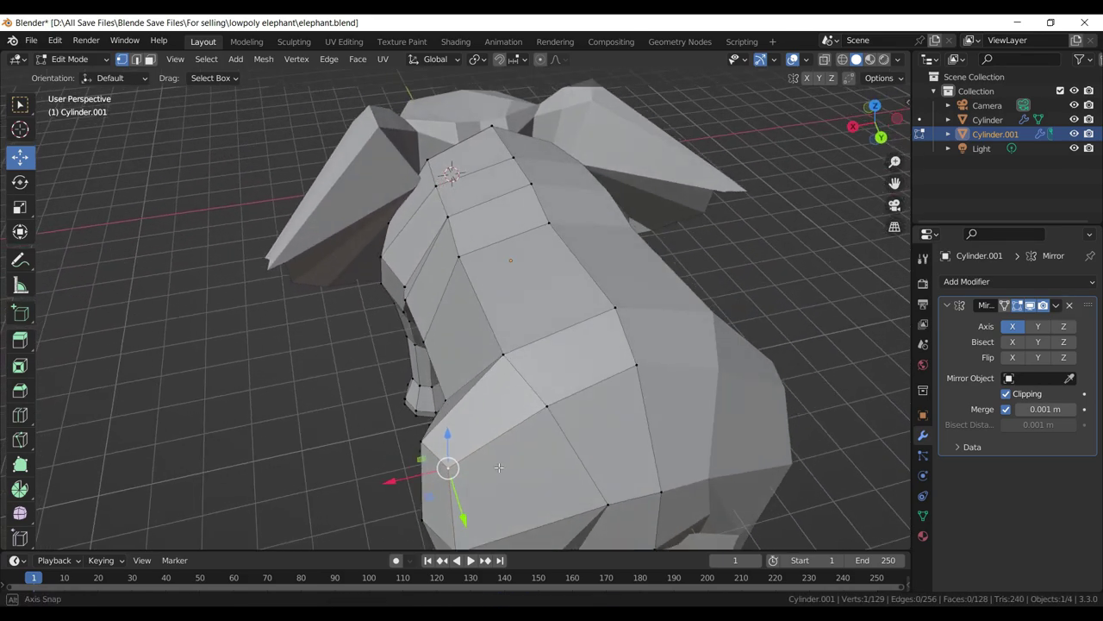
{"action": "key", "text": "g"}
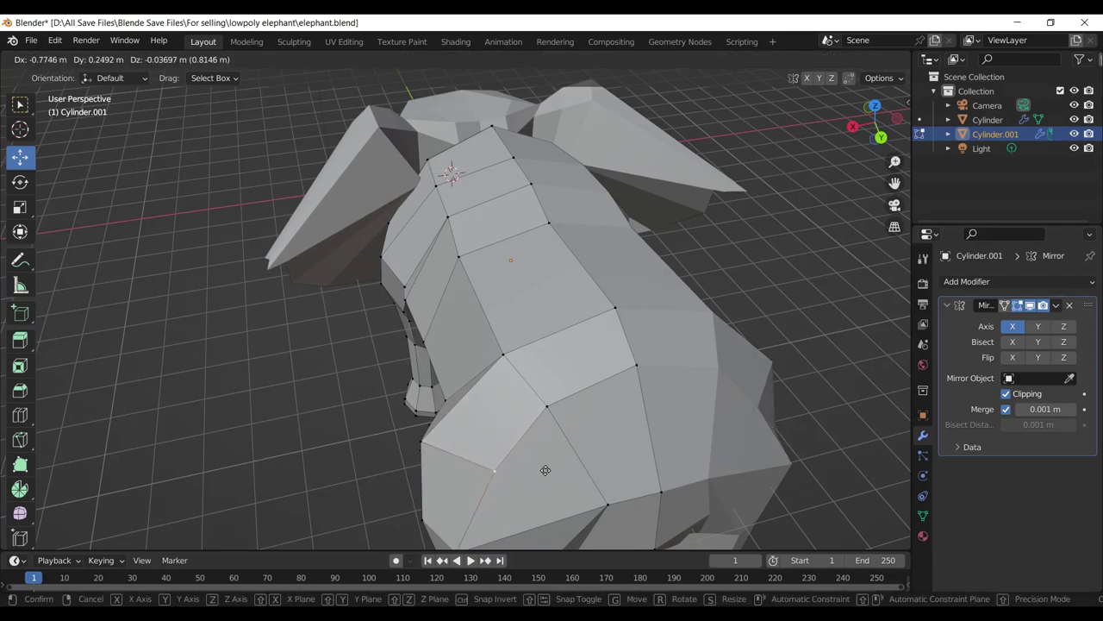
{"action": "left_click", "coordinate": [536, 466]}
{"action": "left_click_drag", "start_coordinate": [536, 466], "coordinate": [459, 419]}
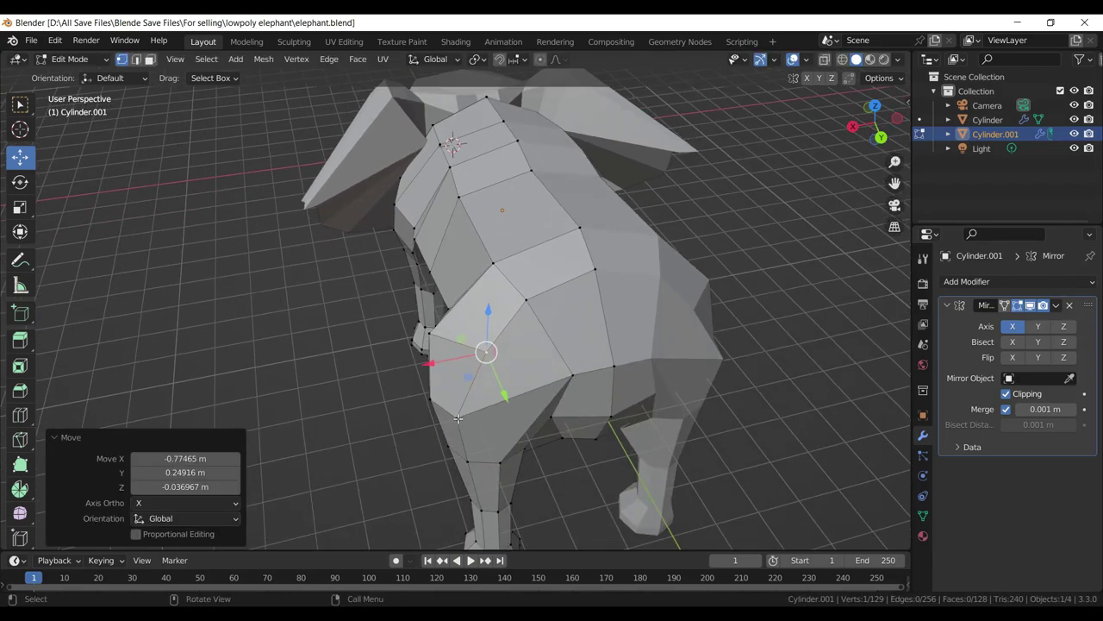
{"action": "key", "text": "g"}
{"action": "key", "text": "x"}
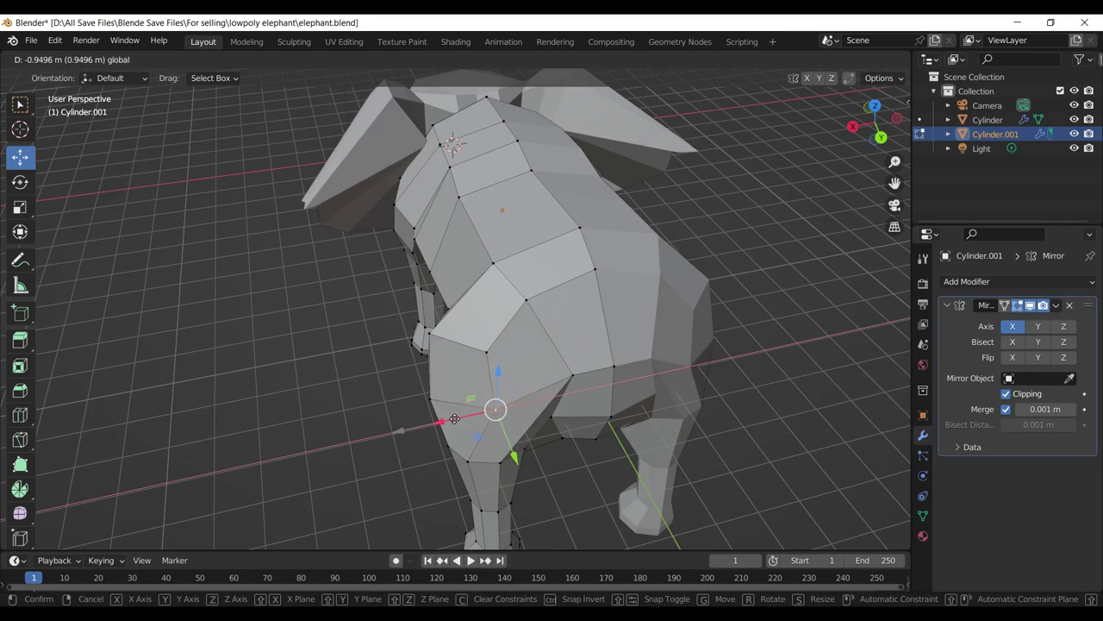
{"action": "left_click", "coordinate": [445, 421]}
{"action": "key", "text": "ctrl+s"}
{"action": "left_click_drag", "start_coordinate": [446, 421], "coordinate": [533, 338]}
- Move the rump vertex near the tail down in two moves
{"action": "left_click", "coordinate": [509, 299]}
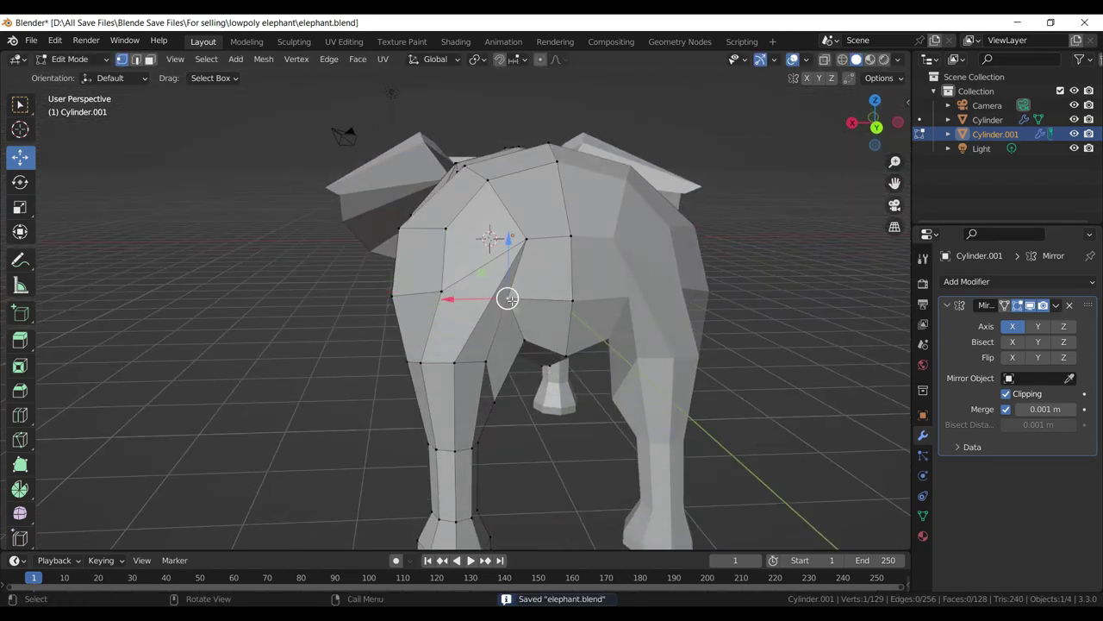
{"action": "key", "text": "g"}
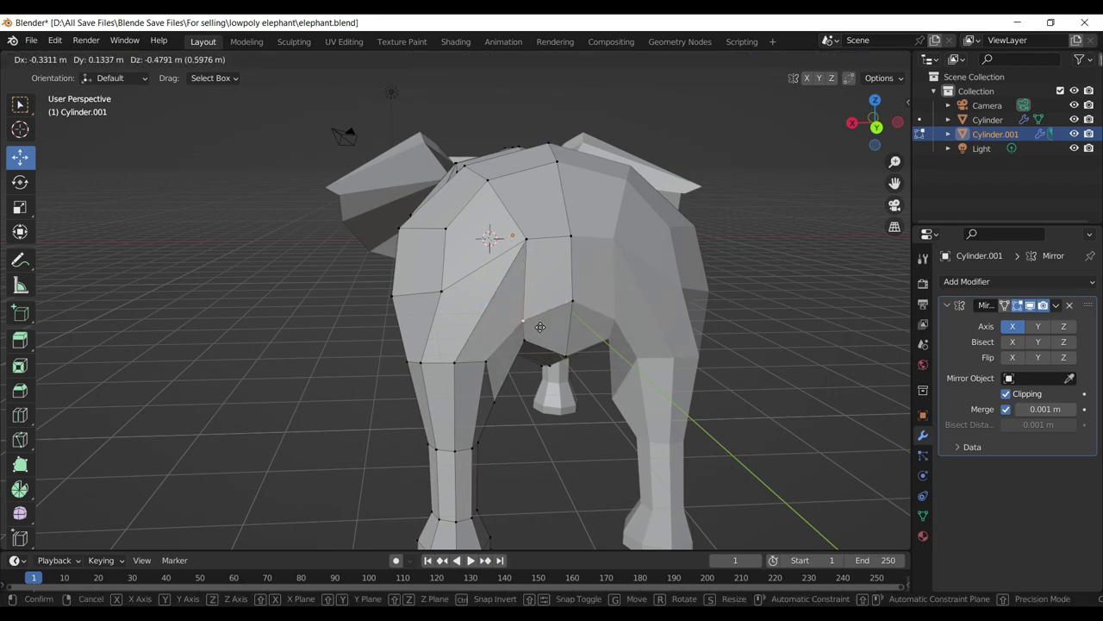
{"action": "left_click", "coordinate": [540, 327]}
{"action": "key", "text": "g"}
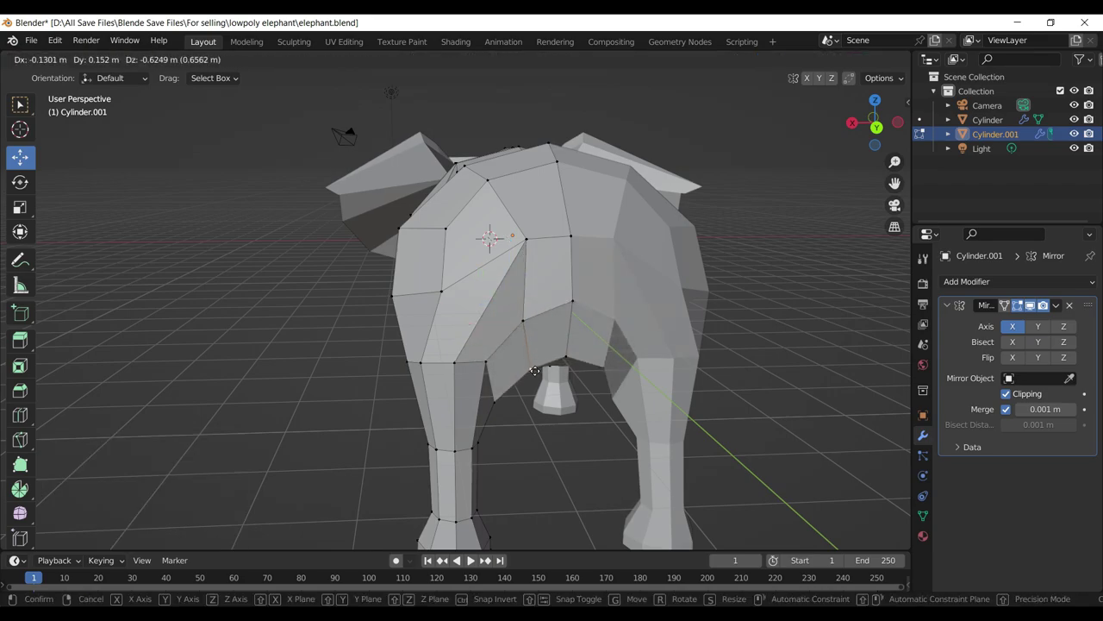
{"action": "left_click", "coordinate": [531, 367]}
{"action": "left_click_drag", "start_coordinate": [531, 366], "coordinate": [478, 329]}
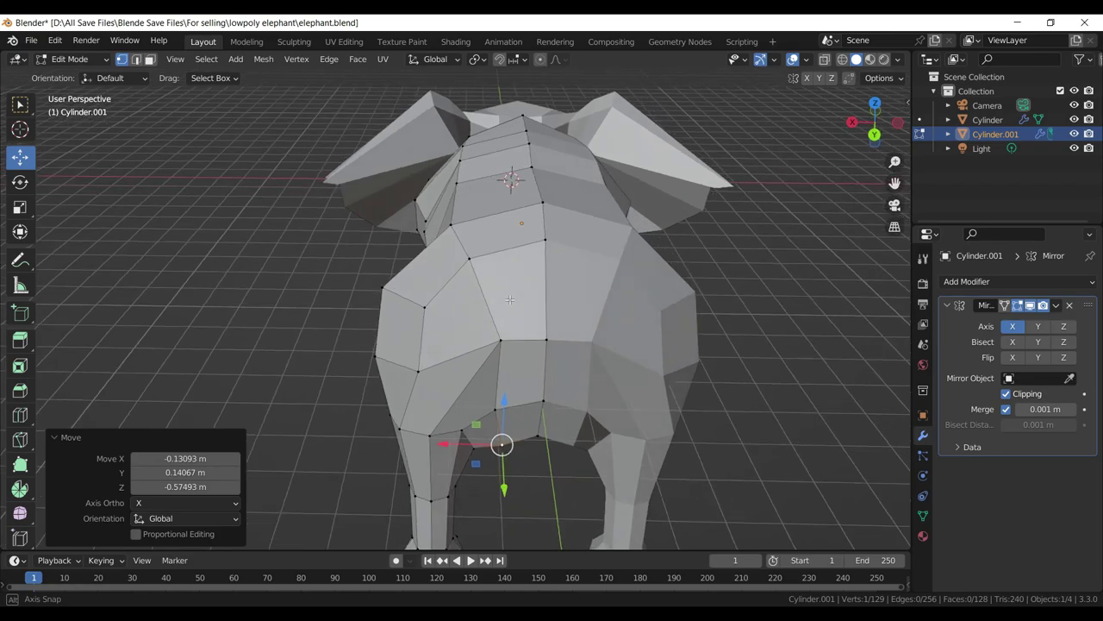
{"action": "left_click", "coordinate": [419, 372]}
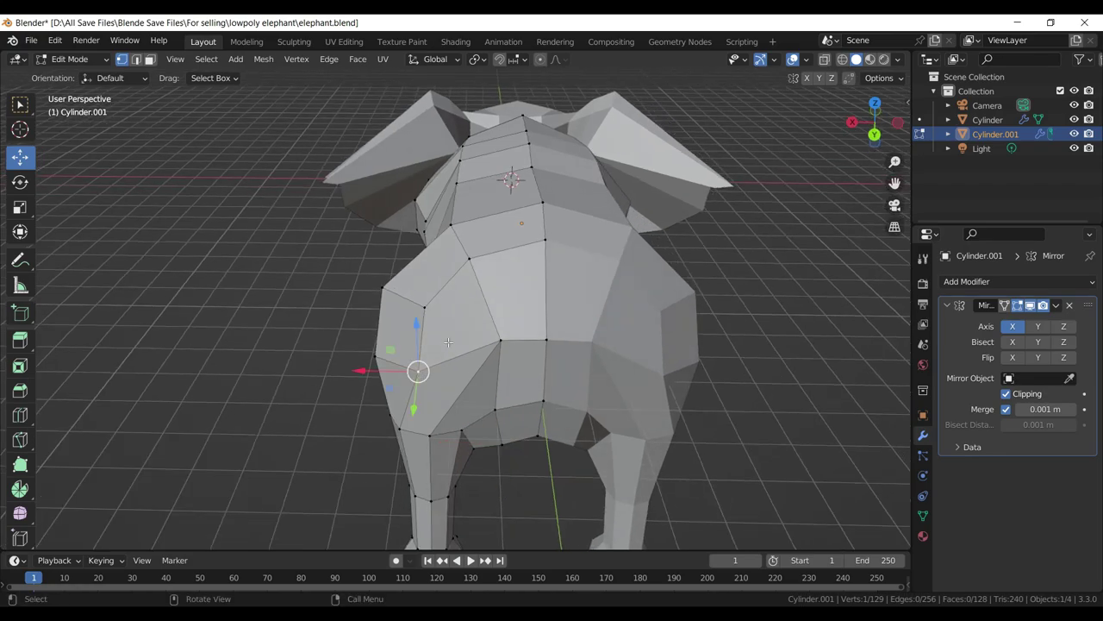
{"action": "left_click_drag", "start_coordinate": [448, 342], "coordinate": [446, 315]}
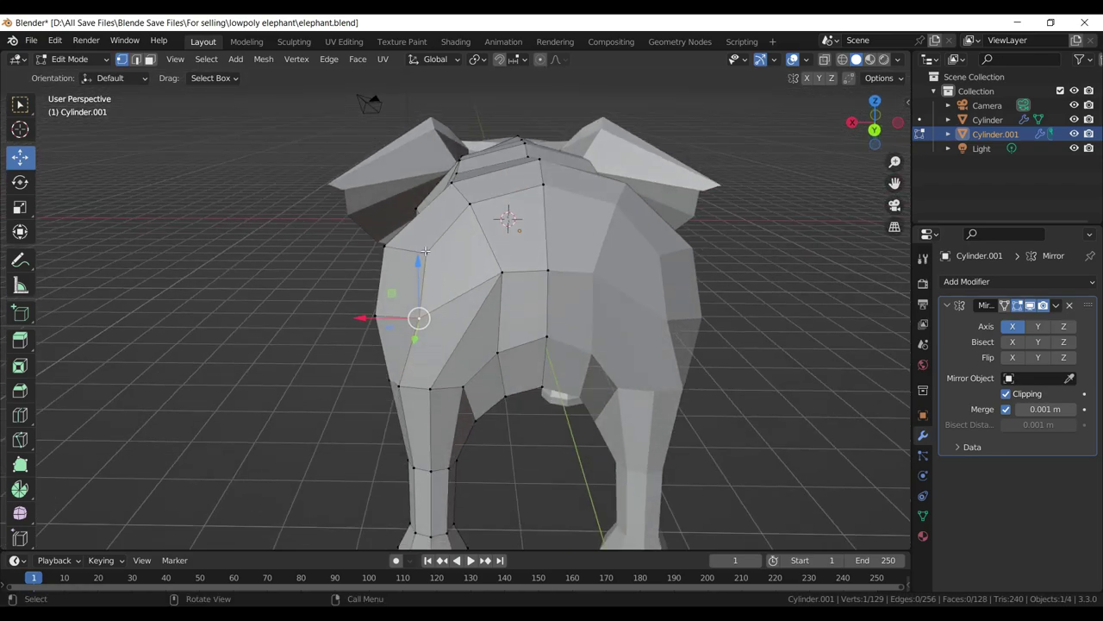
- Push two side rump vertices outward along X and save the file
{"action": "left_click", "coordinate": [424, 251]}
{"action": "key", "text": "g"}
{"action": "key", "text": "x"}
{"action": "left_click", "coordinate": [423, 332]}
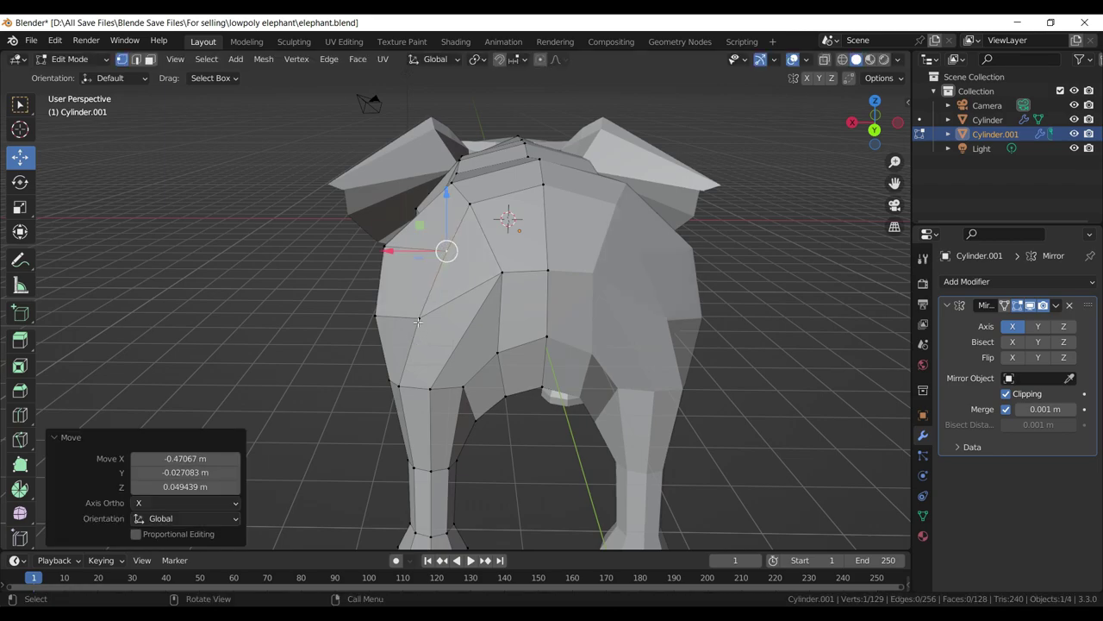
{"action": "left_click", "coordinate": [418, 322]}
{"action": "key", "text": "g"}
{"action": "key", "text": "x"}
{"action": "left_click", "coordinate": [397, 318]}
{"action": "key", "text": "ctrl+s"}
- Push the upper hip vertex outward along X, raise it along Z, and lift a lower hip vertex
{"action": "left_click_drag", "start_coordinate": [397, 319], "coordinate": [457, 293]}
{"action": "left_click", "coordinate": [411, 247]}
{"action": "key", "text": "g"}
{"action": "key", "text": "x"}
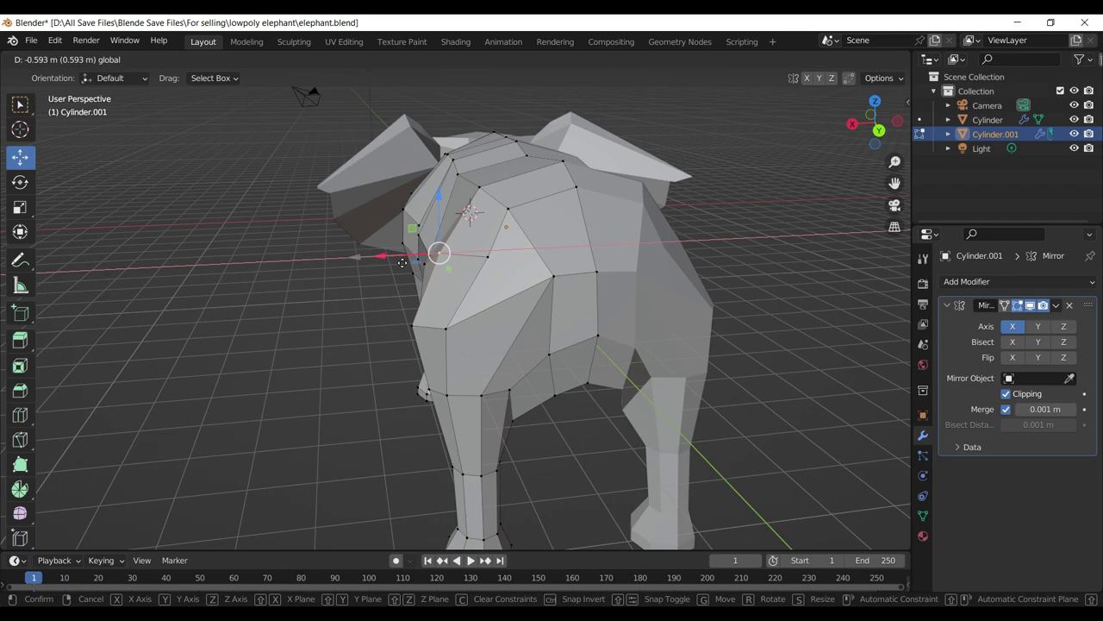
{"action": "left_click", "coordinate": [419, 255]}
{"action": "key", "text": "g"}
{"action": "key", "text": "z"}
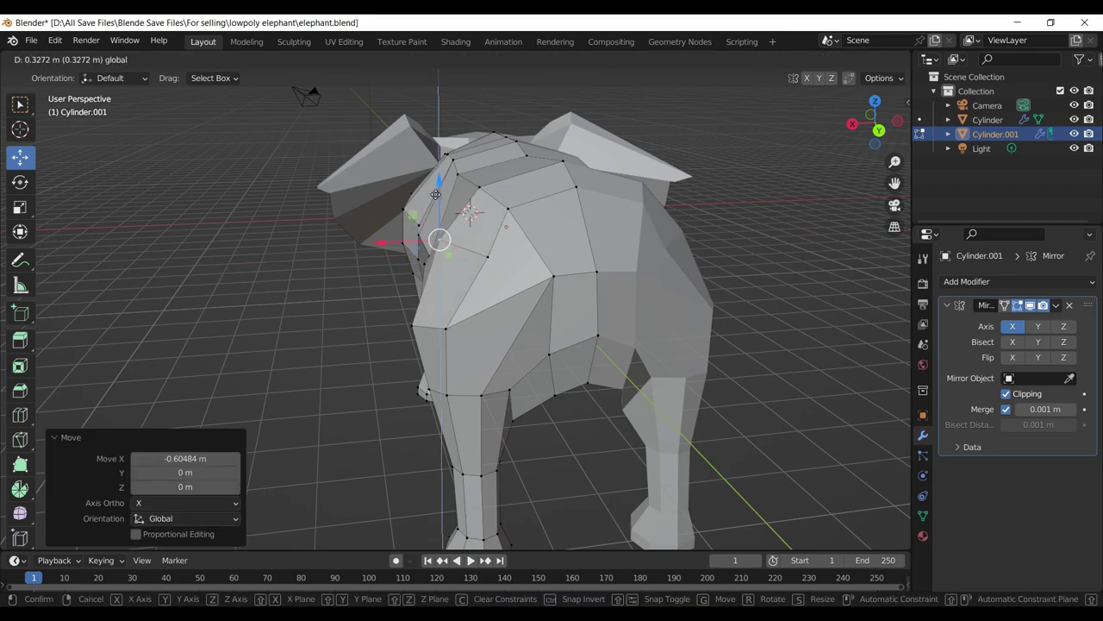
{"action": "left_click", "coordinate": [433, 193]}
{"action": "left_click", "coordinate": [414, 326]}
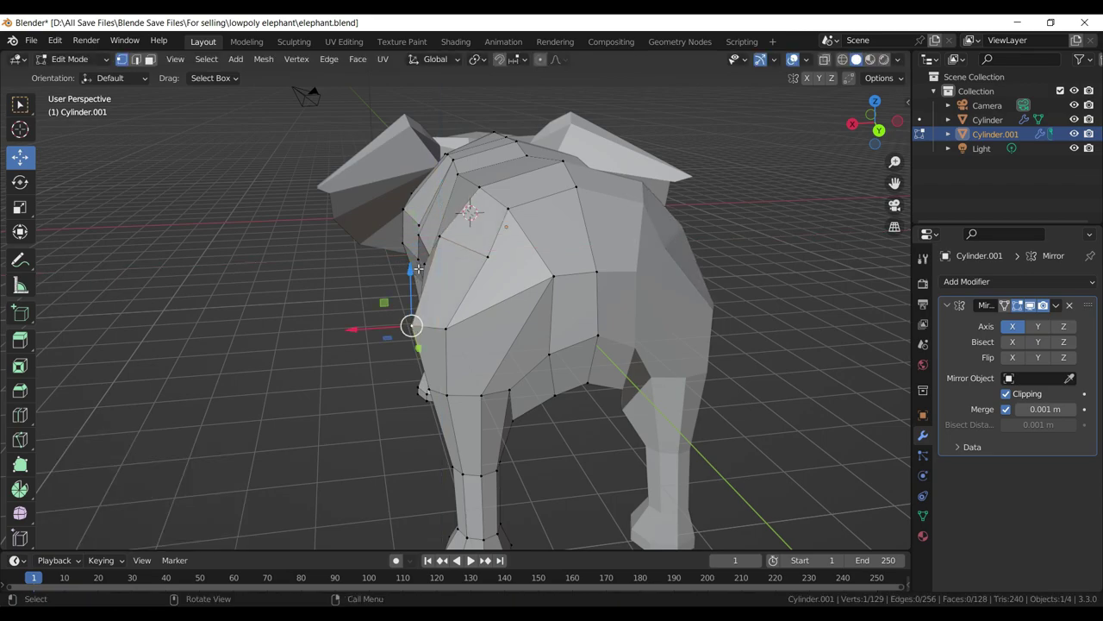
{"action": "left_click_drag", "start_coordinate": [418, 269], "coordinate": [418, 258]}
- Adjust three more hip vertices, lowering them slightly, then view straight from behind
{"action": "left_click", "coordinate": [453, 327]}
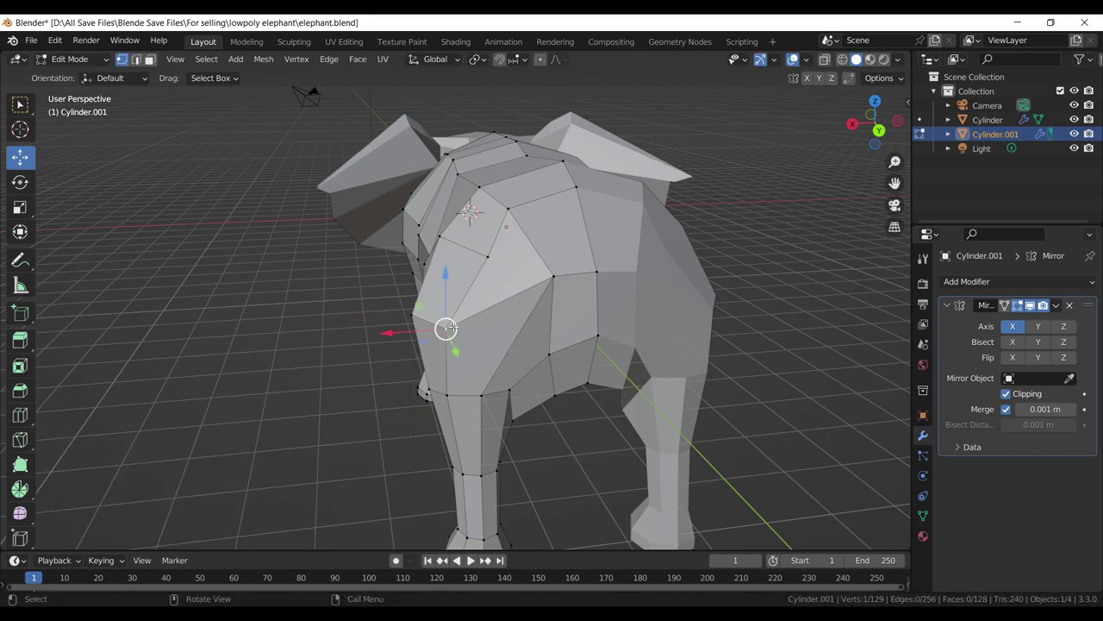
{"action": "key", "text": "g"}
{"action": "left_click", "coordinate": [476, 320]}
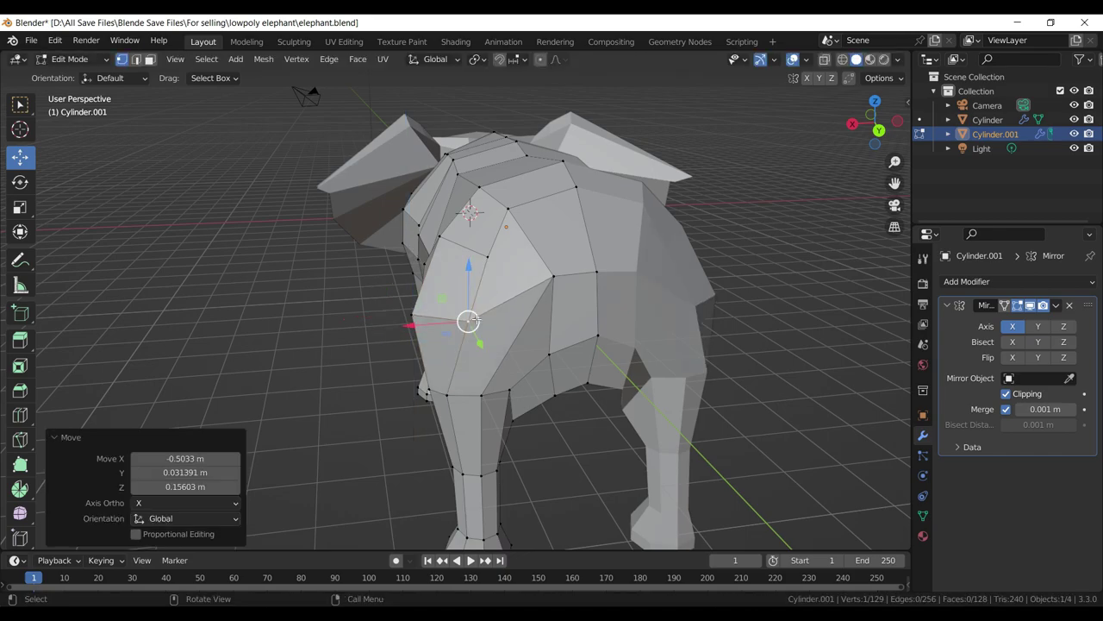
{"action": "left_click", "coordinate": [487, 256]}
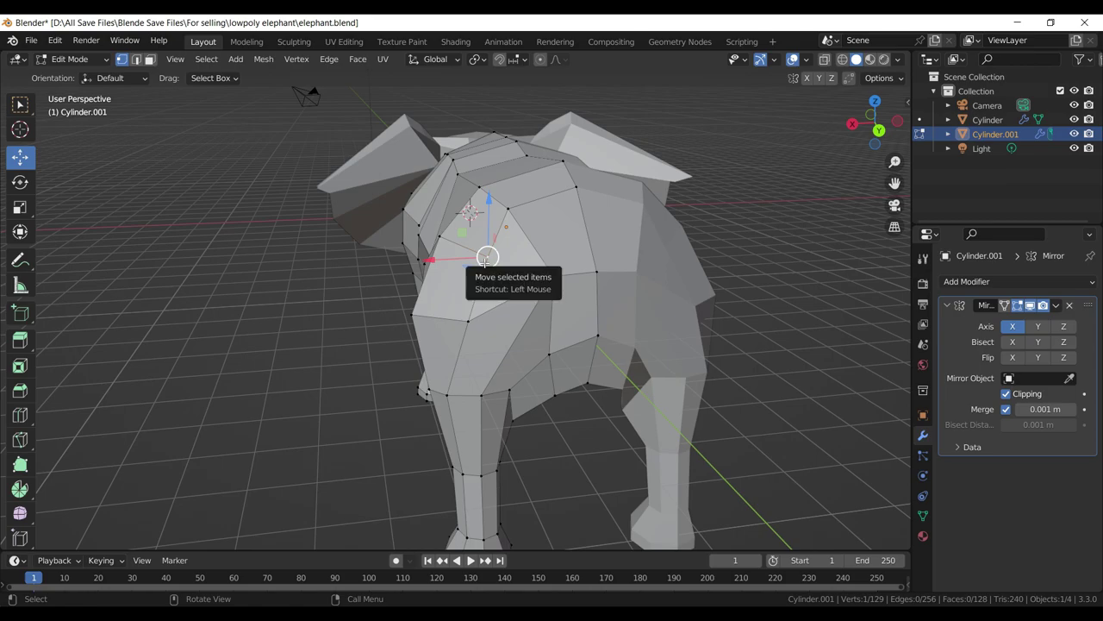
{"action": "left_click_drag", "start_coordinate": [487, 257], "coordinate": [481, 262]}
{"action": "left_click", "coordinate": [438, 243]}
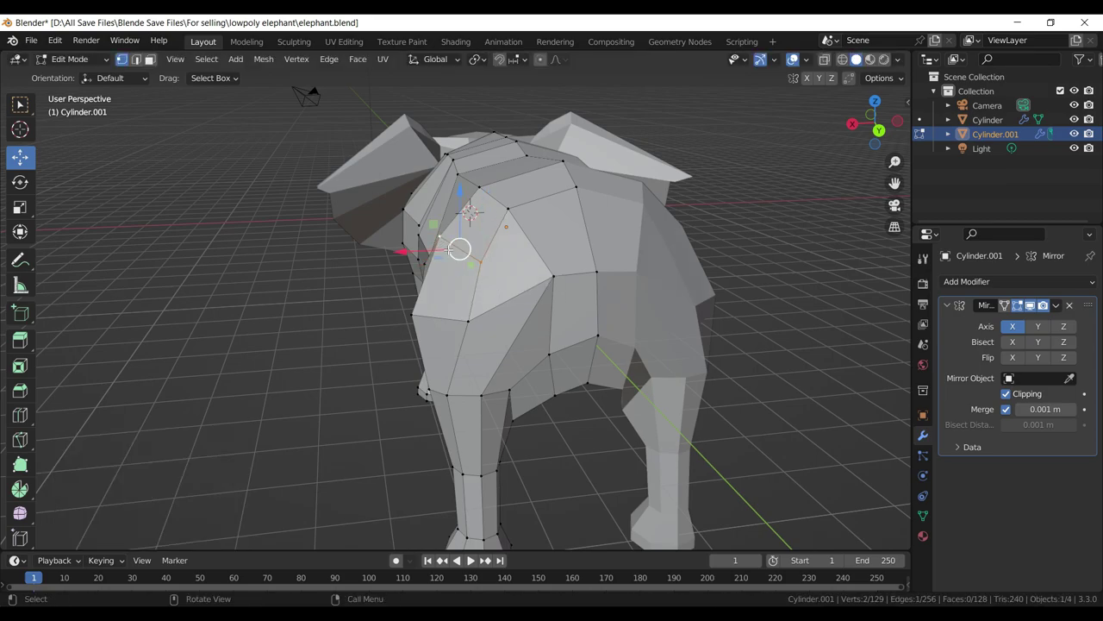
{"action": "key", "text": "g"}
{"action": "left_click", "coordinate": [441, 263]}
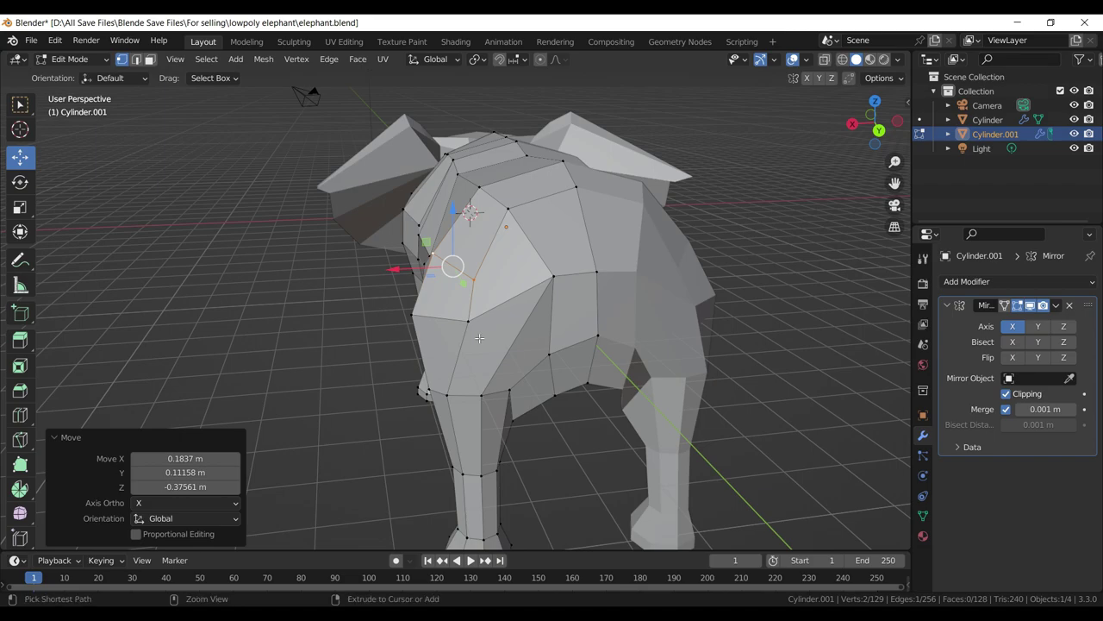
{"action": "key", "text": "ctrl+KP_1"}
- Nudge the vertex on the rump's outer edge and the vertex just above it
{"action": "scroll", "scroll_direction": "up", "scroll_amount": 3}
{"action": "scroll", "scroll_direction": "down", "scroll_amount": 3}
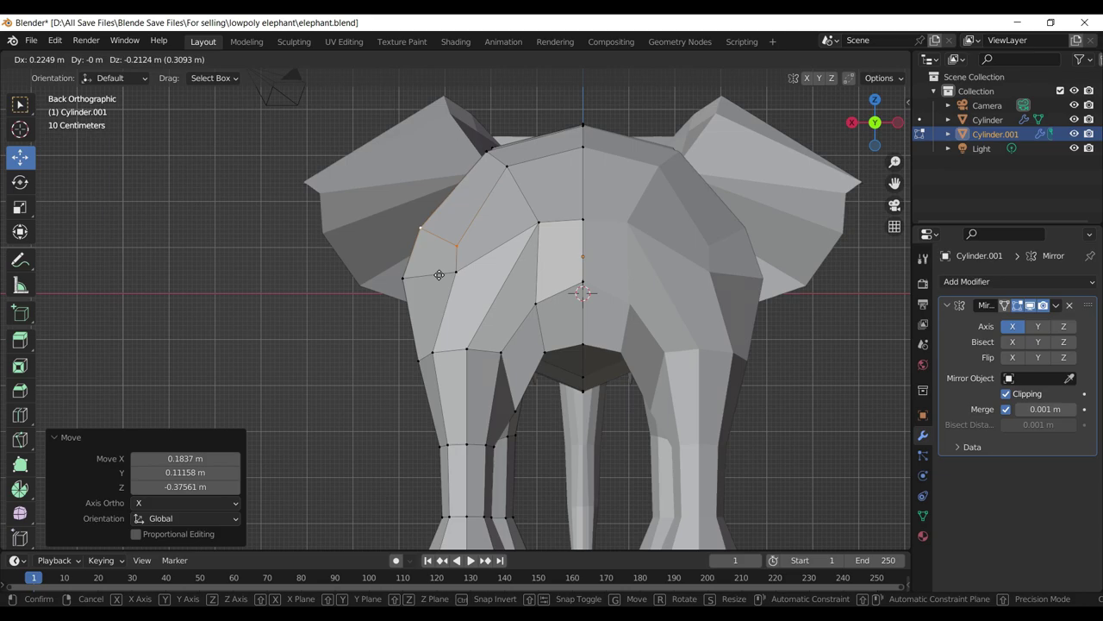
{"action": "left_click", "coordinate": [404, 279]}
{"action": "key", "text": "g"}
{"action": "left_click", "coordinate": [403, 283]}
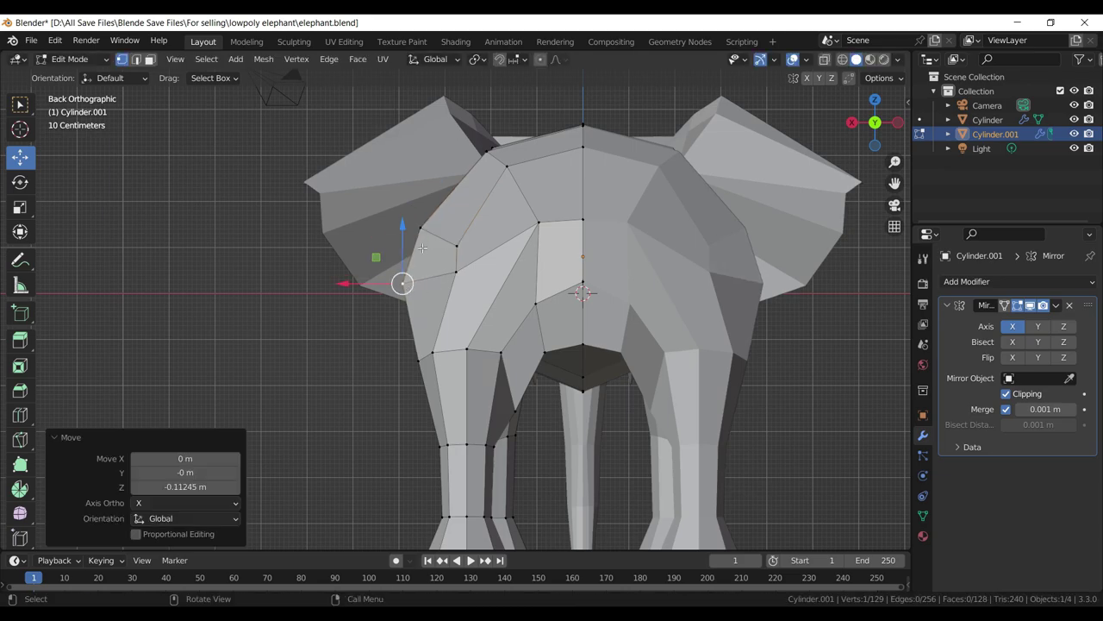
{"action": "left_click", "coordinate": [419, 227]}
{"action": "key", "text": "g"}
{"action": "left_click", "coordinate": [425, 224]}
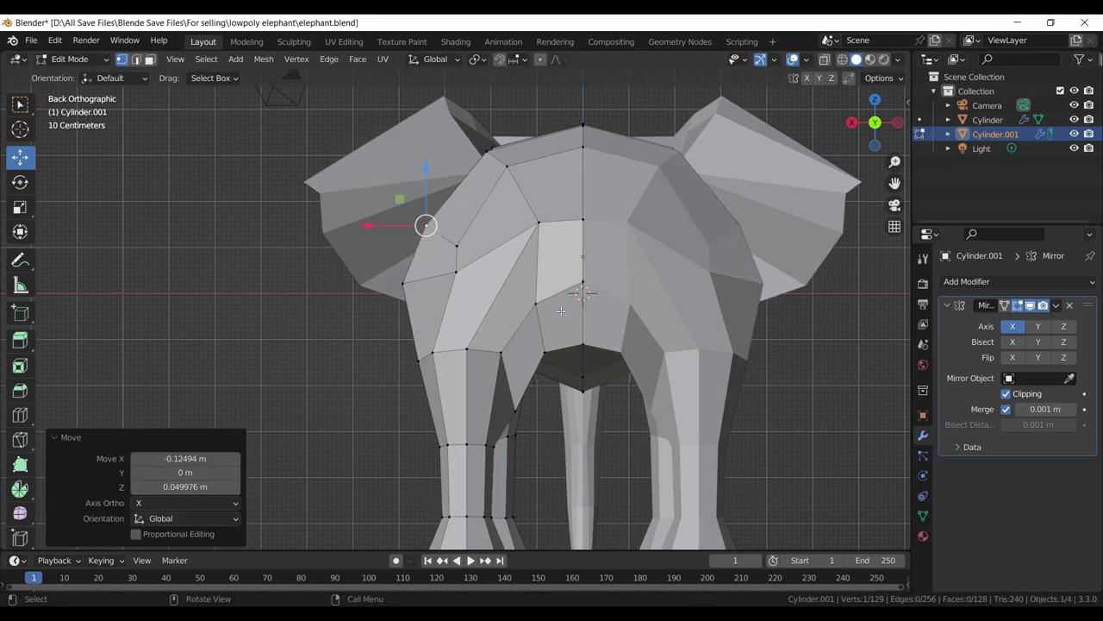
- Pull a hip vertex down, nudge an upper rump vertex, raise a lower one, and adjust the vertex above the rear leg
{"action": "left_click", "coordinate": [536, 305]}
{"action": "left_click_drag", "start_coordinate": [535, 303], "coordinate": [535, 313]}
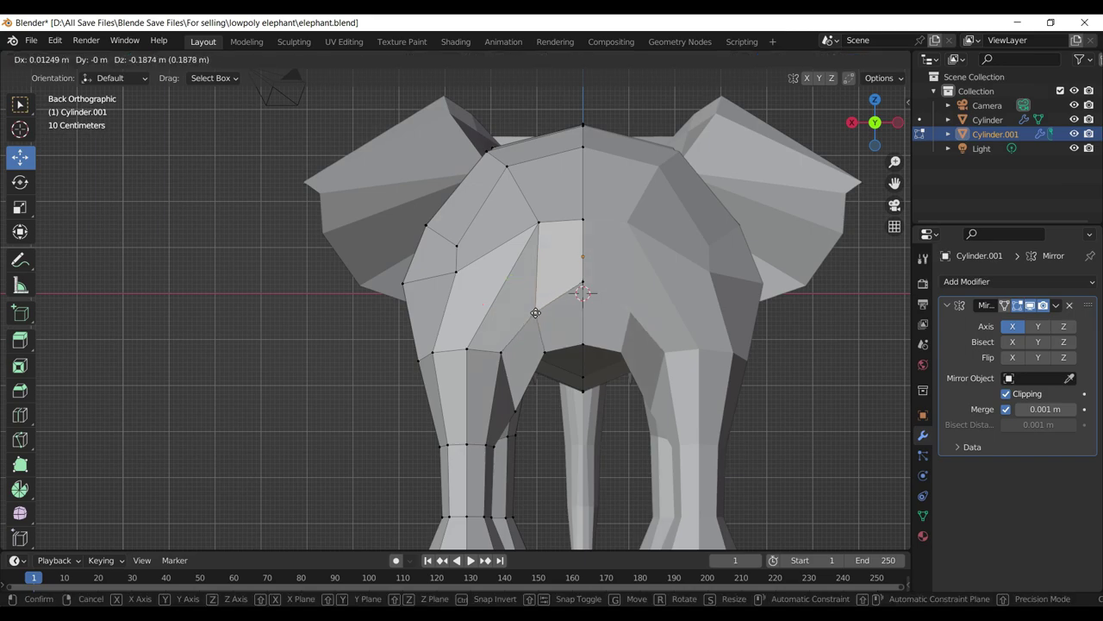
{"action": "left_click", "coordinate": [539, 224]}
{"action": "left_click_drag", "start_coordinate": [538, 223], "coordinate": [545, 225]}
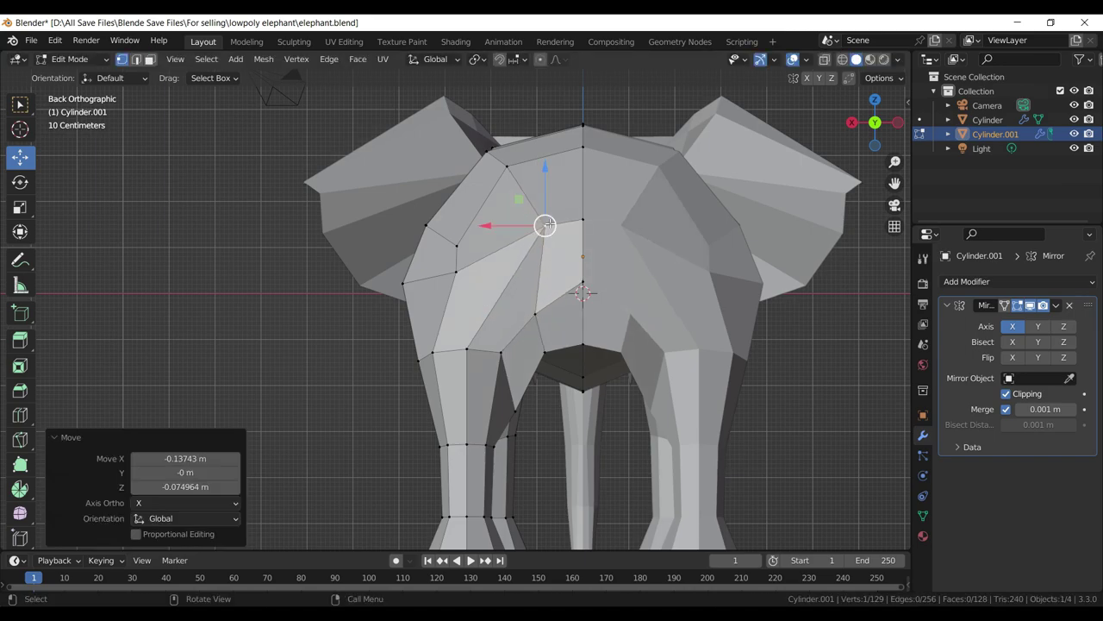
{"action": "left_click", "coordinate": [526, 407]}
{"action": "left_click_drag", "start_coordinate": [535, 410], "coordinate": [552, 351]}
{"action": "left_click_drag", "start_coordinate": [457, 336], "coordinate": [522, 370]}
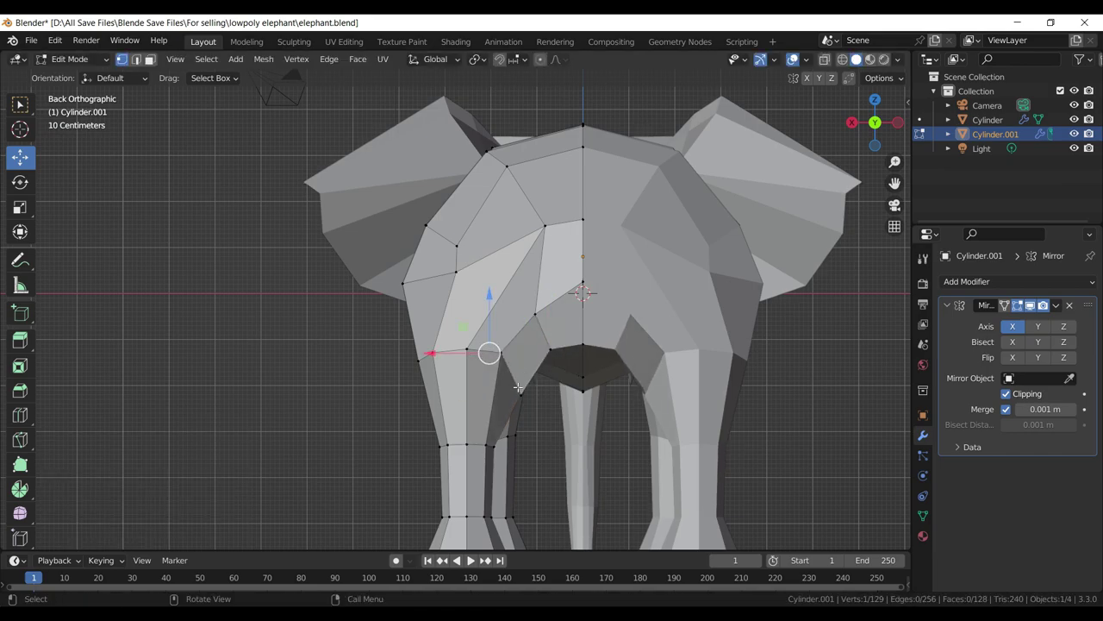
{"action": "left_click", "coordinate": [520, 393]}
{"action": "key", "text": "g"}
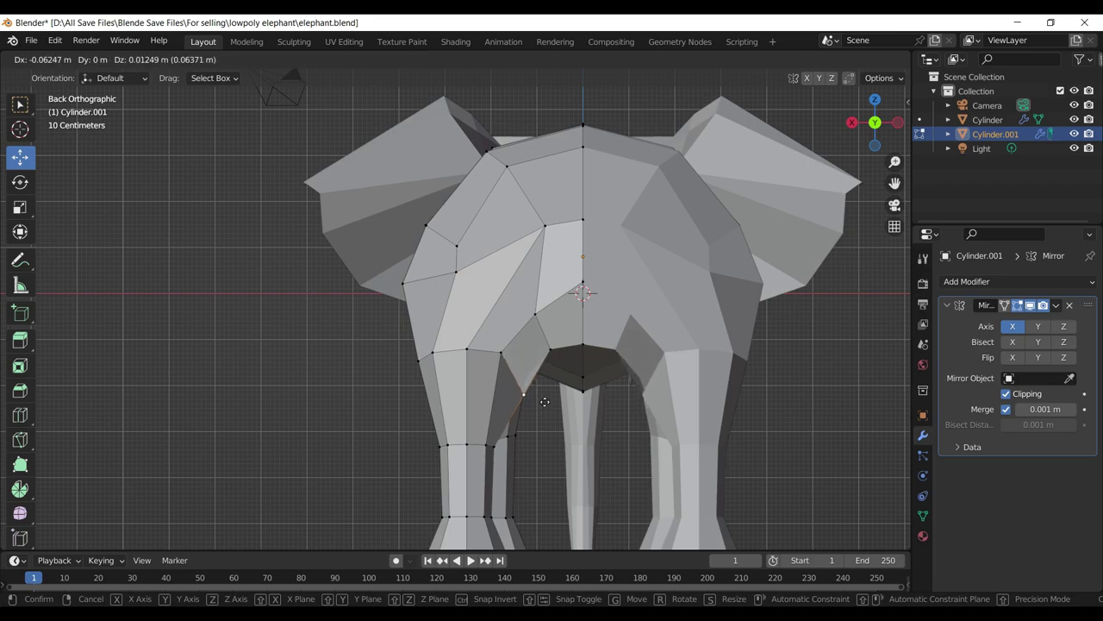
{"action": "left_click", "coordinate": [526, 394]}
{"action": "scroll", "scroll_direction": "down", "scroll_amount": 3}
- Select the inner rear-leg vertices and shift them sideways along X in the back view
{"action": "left_click_drag", "start_coordinate": [514, 376], "coordinate": [375, 336]}
{"action": "left_click", "coordinate": [365, 363]}
{"action": "left_click", "coordinate": [285, 376]}
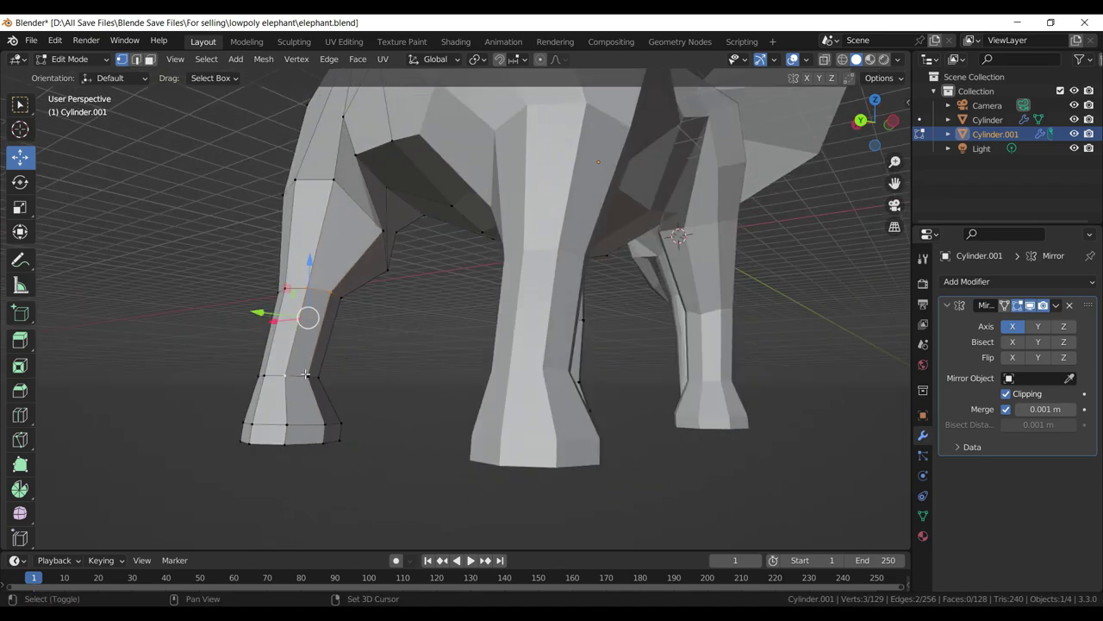
{"action": "left_click", "coordinate": [307, 376]}
{"action": "left_click", "coordinate": [341, 298]}
{"action": "left_click", "coordinate": [326, 375]}
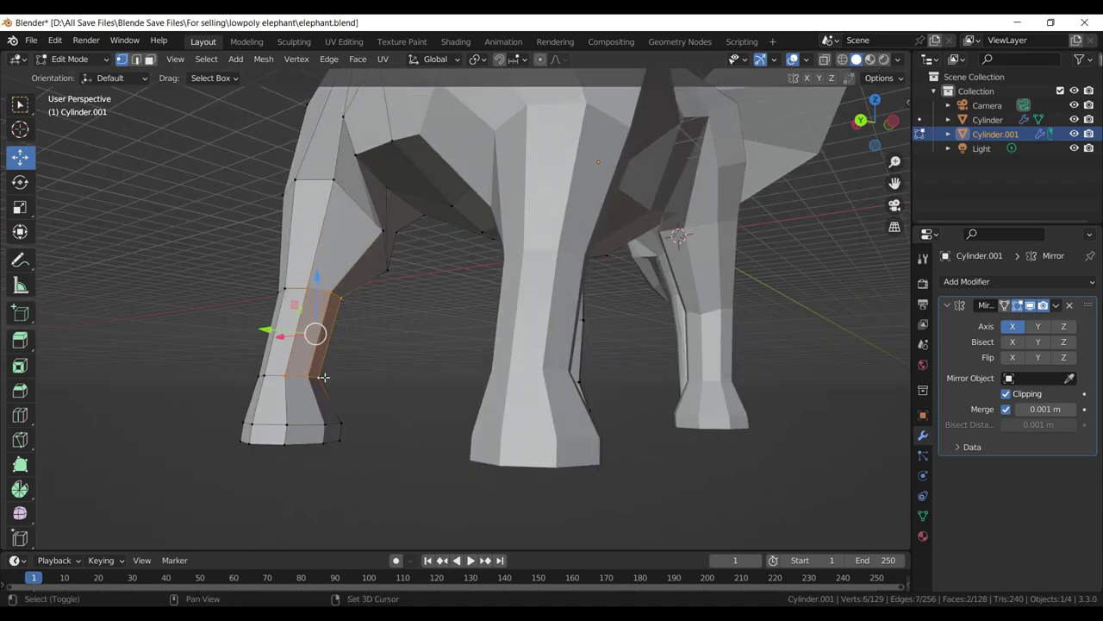
{"action": "key", "text": "ctrl+KP_1"}
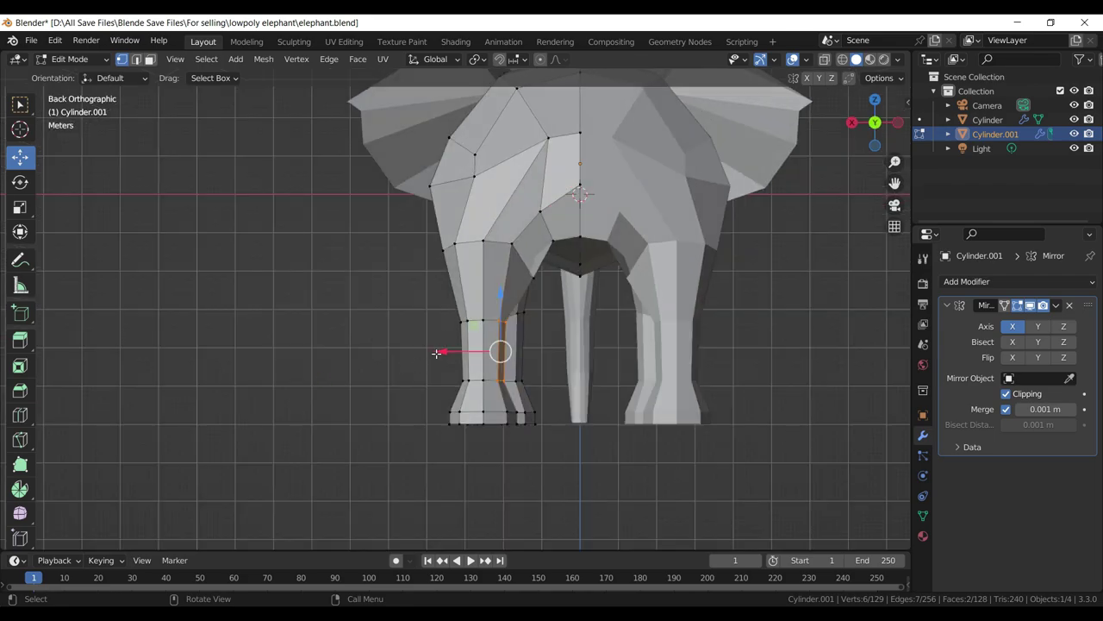
{"action": "left_click_drag", "start_coordinate": [437, 353], "coordinate": [479, 359]}
{"action": "scroll", "scroll_direction": "up", "scroll_amount": 3}
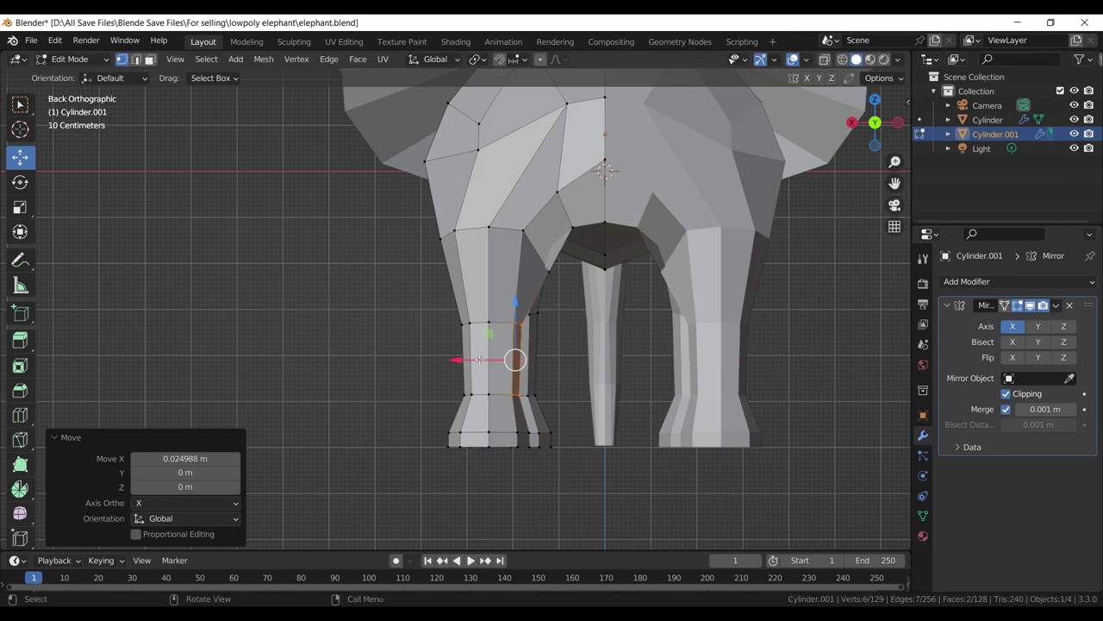
- Raise the inner-thigh vertices, move a hip vertex up and right, and adjust the next rump vertex
{"action": "left_click", "coordinate": [552, 273]}
{"action": "key", "text": "g"}
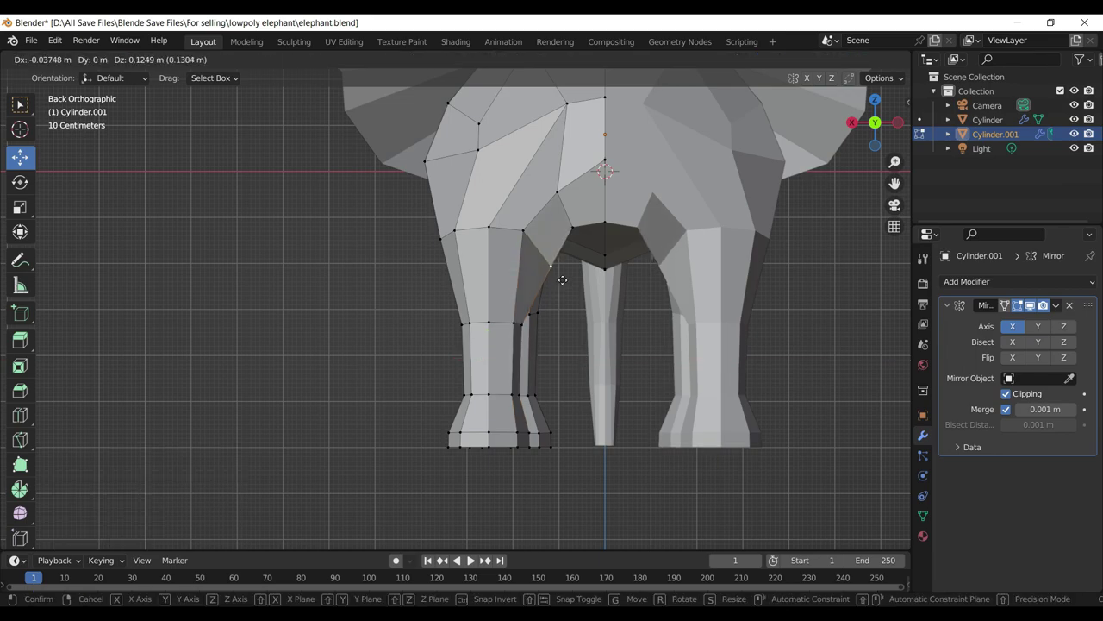
{"action": "left_click", "coordinate": [561, 279]}
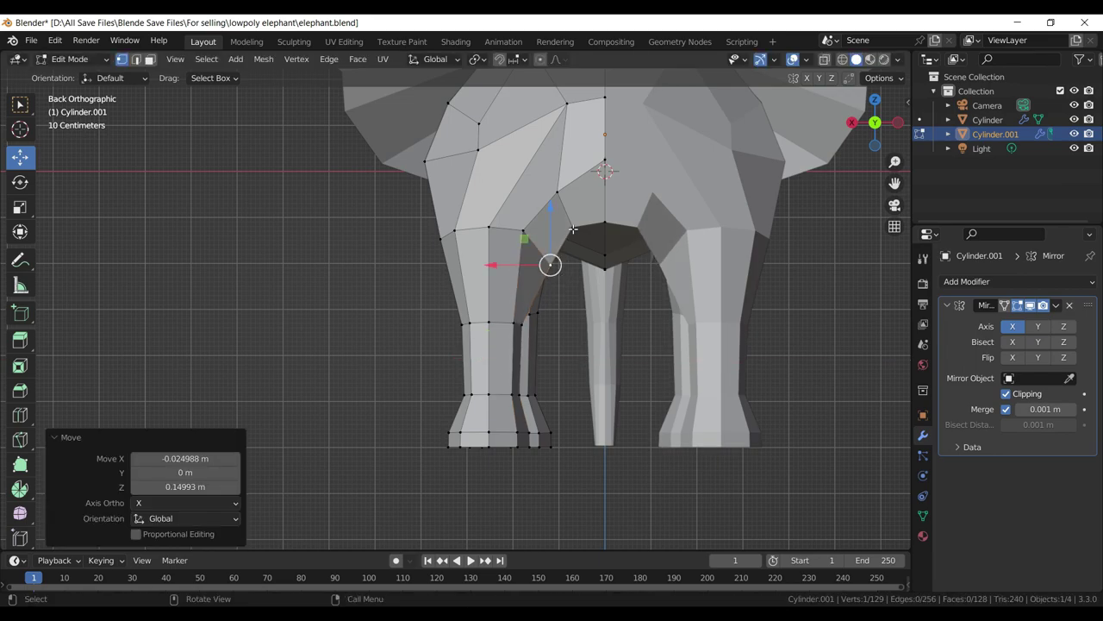
{"action": "key", "text": "g"}
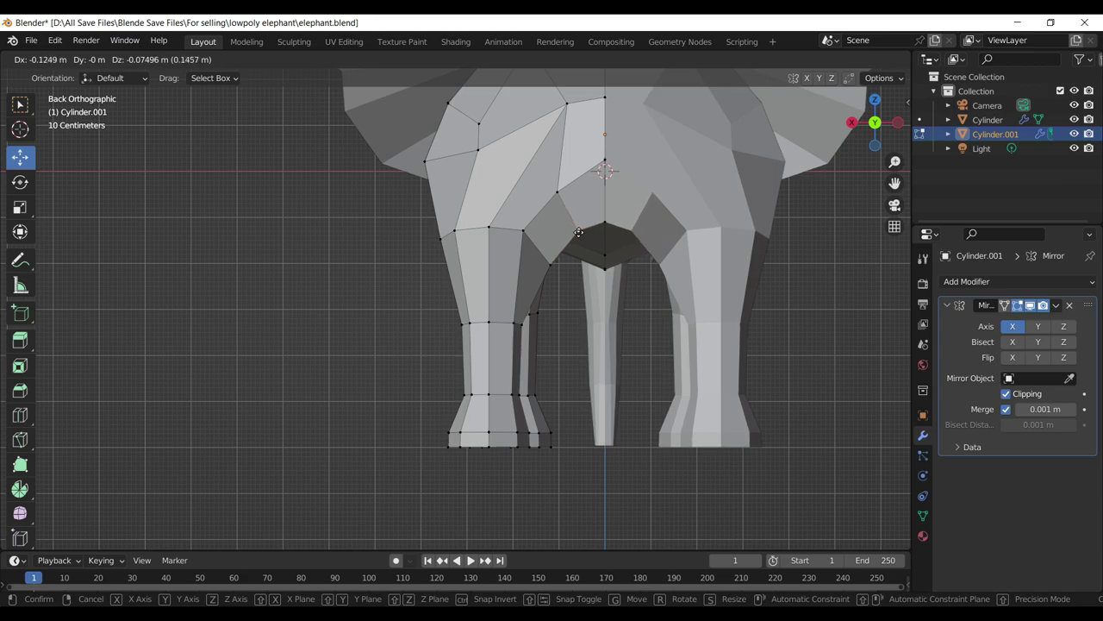
{"action": "left_click", "coordinate": [579, 233]}
{"action": "key", "text": "g"}
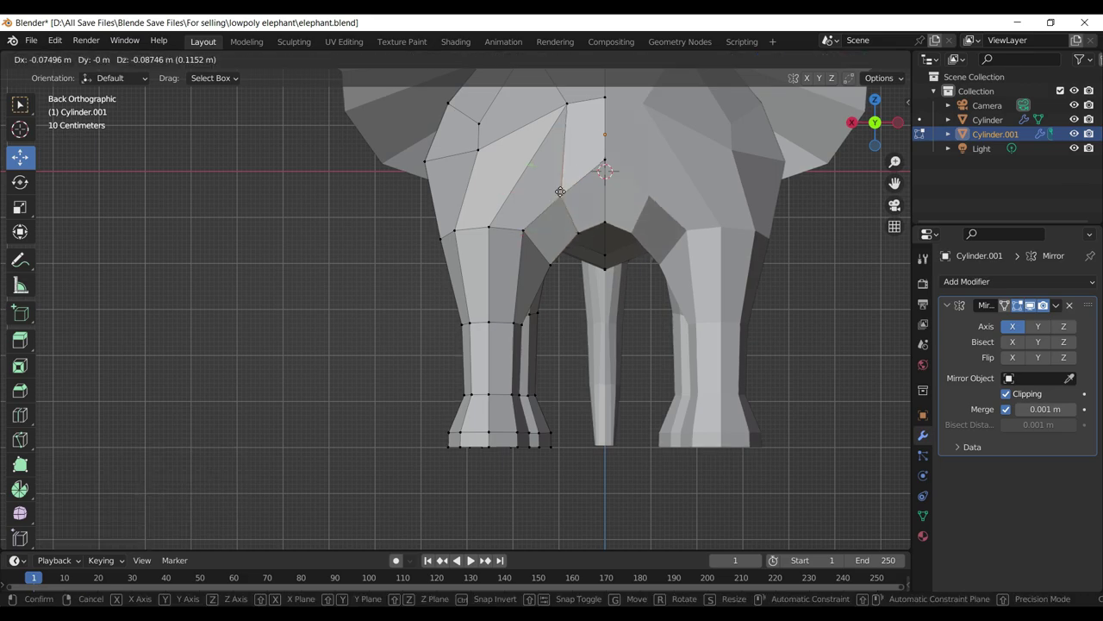
{"action": "left_click", "coordinate": [560, 196]}
{"action": "left_click", "coordinate": [523, 230]}
{"action": "key", "text": "g"}
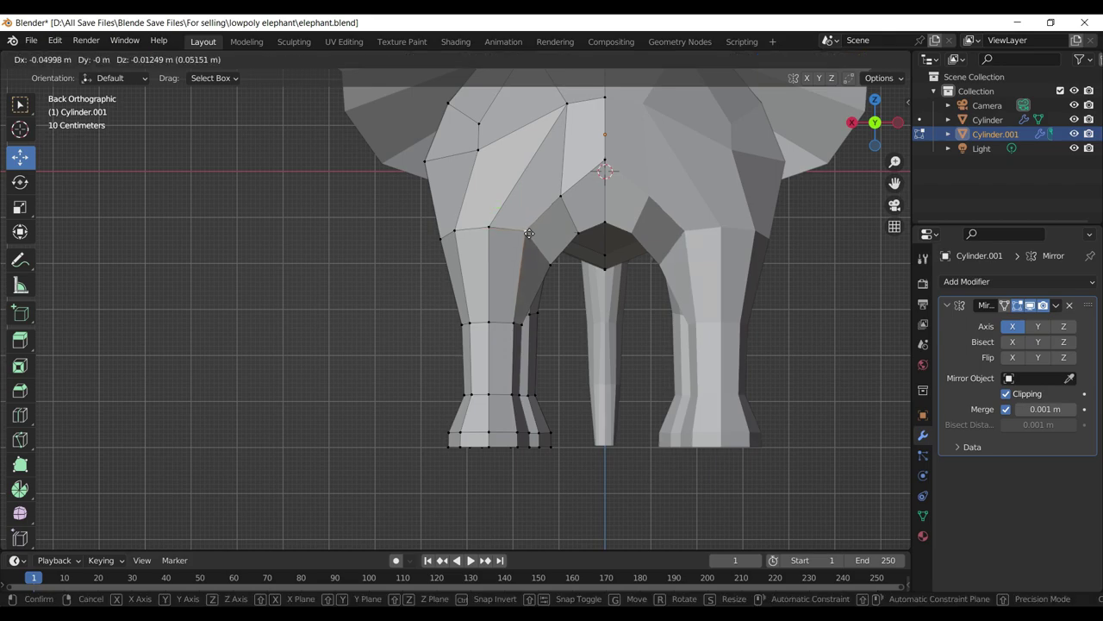
{"action": "left_click", "coordinate": [540, 235]}
{"action": "left_click_drag", "start_coordinate": [540, 234], "coordinate": [507, 310]}
- Shift two shoulder vertices near the front leg inward along X and save
{"action": "left_click", "coordinate": [538, 285]}
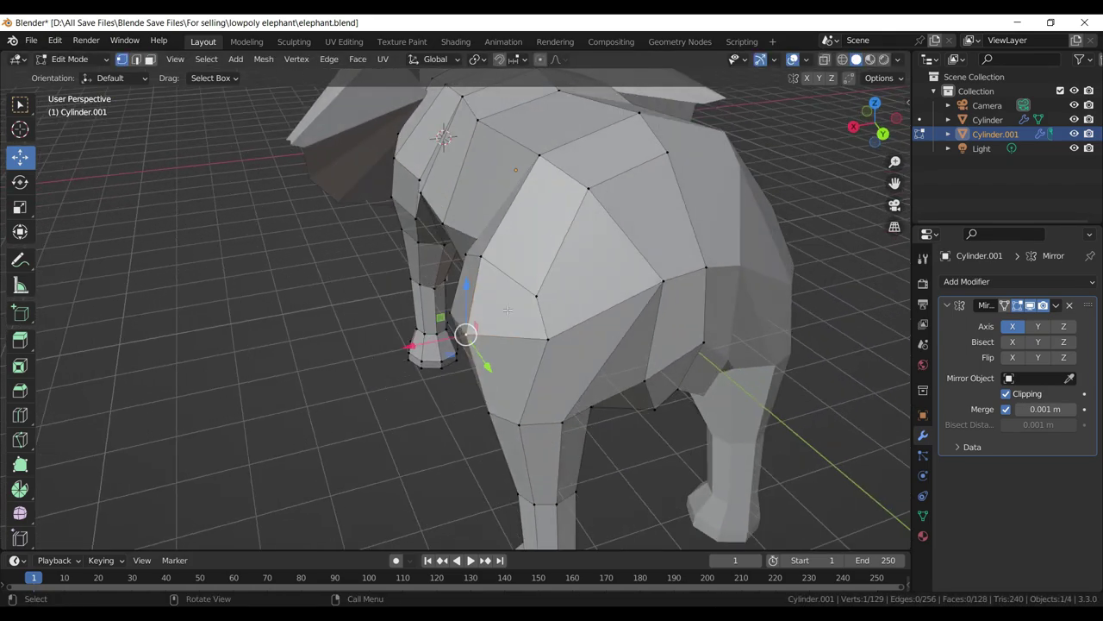
{"action": "left_click_drag", "start_coordinate": [420, 345], "coordinate": [425, 344]}
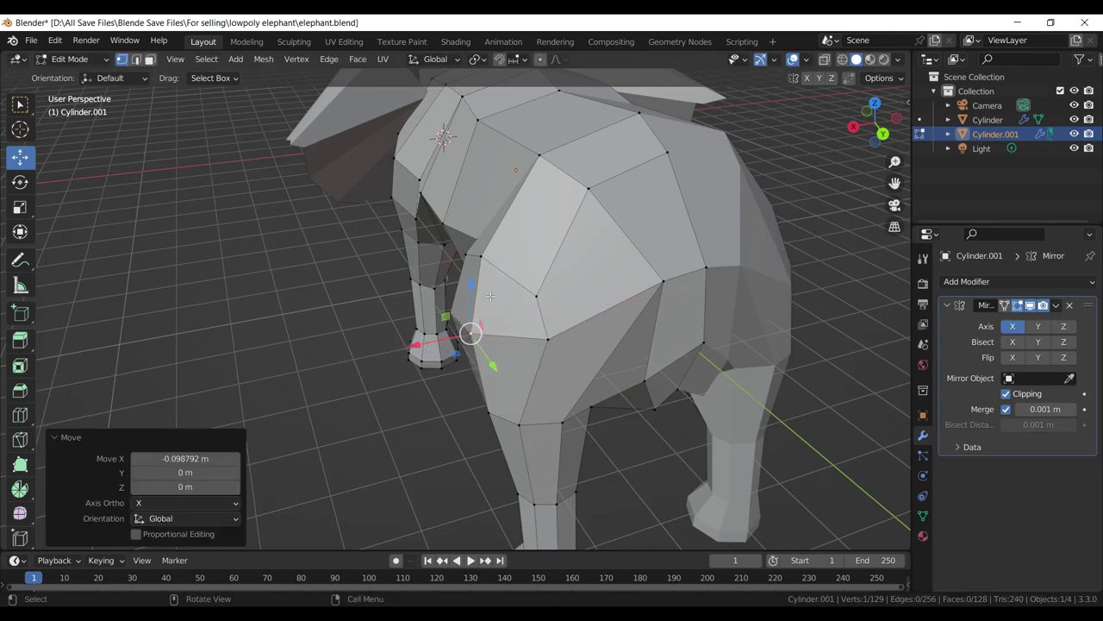
{"action": "left_click", "coordinate": [480, 256]}
{"action": "left_click_drag", "start_coordinate": [425, 265], "coordinate": [498, 258]}
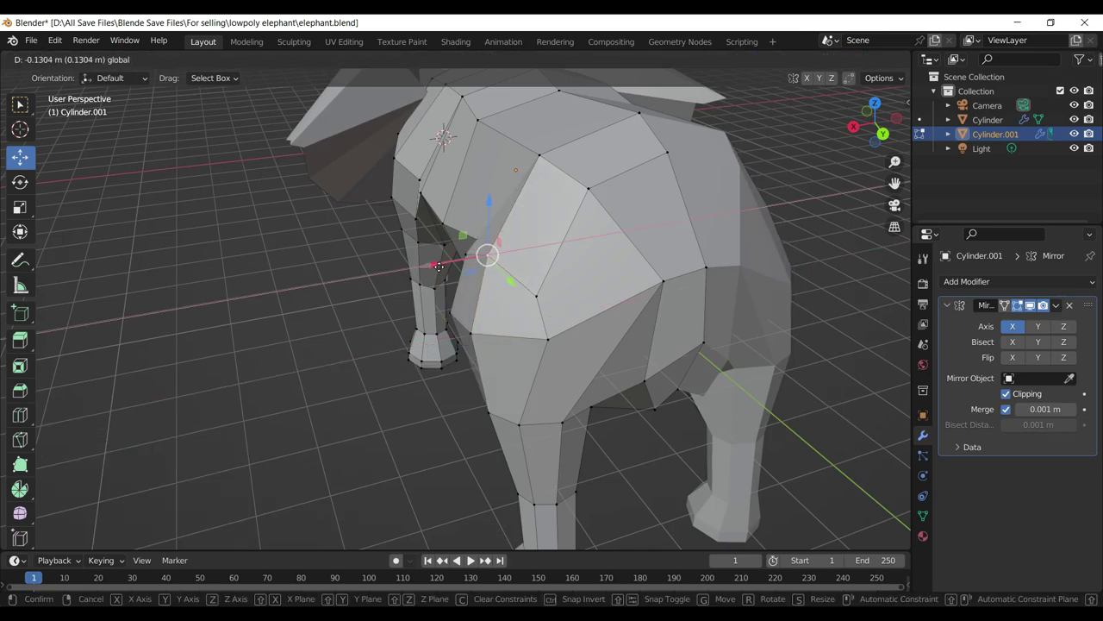
{"action": "key", "text": "ctrl+s"}
- Vertex-slide a shoulder vertex on the body side along its edge
{"action": "left_click_drag", "start_coordinate": [499, 259], "coordinate": [548, 281]}
{"action": "scroll", "scroll_direction": "up", "scroll_amount": 3}
{"action": "left_click_drag", "start_coordinate": [609, 216], "coordinate": [512, 374]}
{"action": "left_click", "coordinate": [511, 374]}
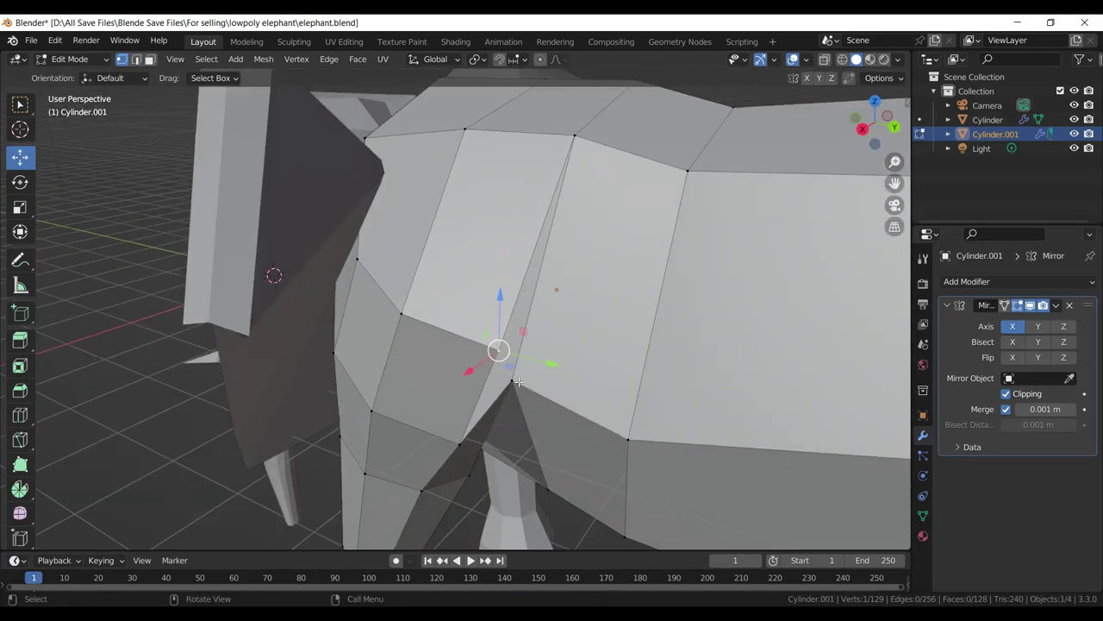
{"action": "key", "text": "g"}
{"action": "key", "text": "g"}
{"action": "left_click", "coordinate": [487, 372]}
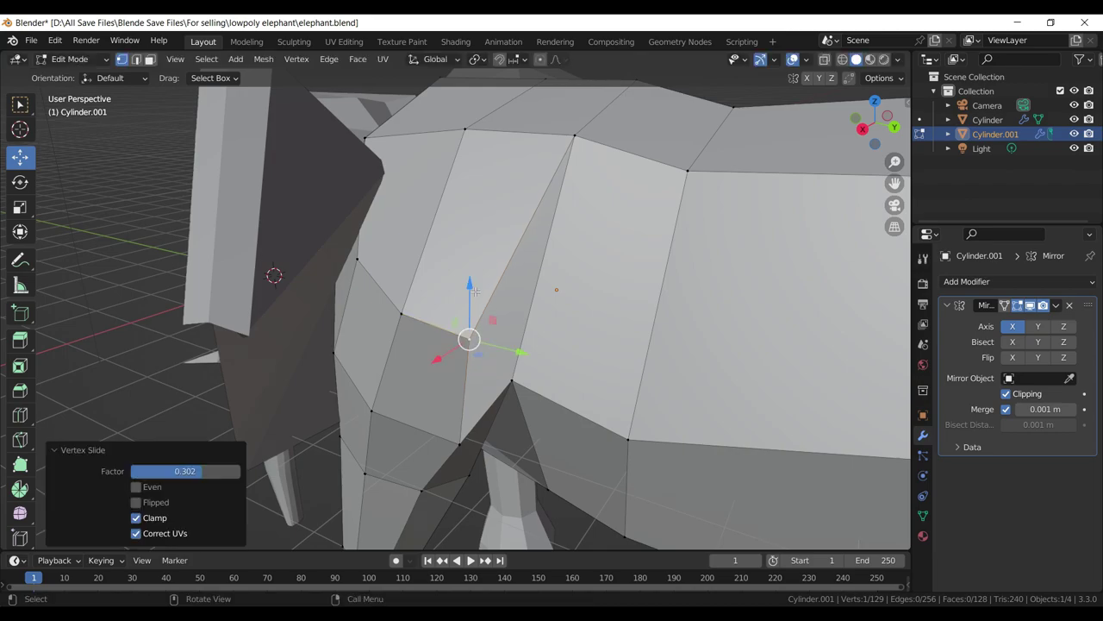
- Raise several shoulder vertices and move one down and right, then save
{"action": "left_click_drag", "start_coordinate": [555, 300], "coordinate": [475, 317]}
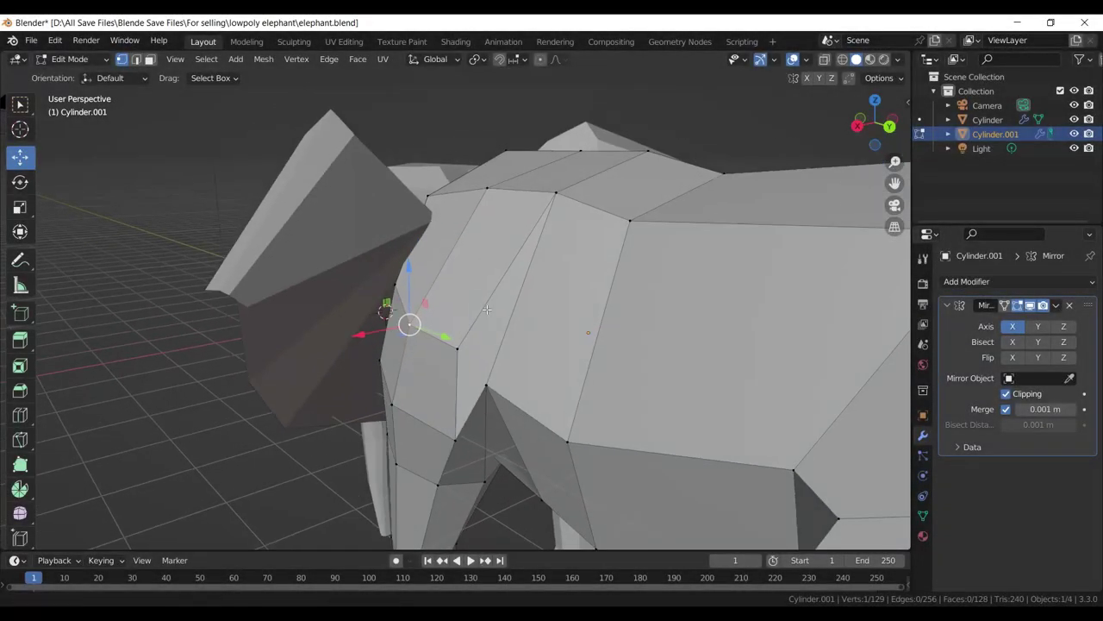
{"action": "key", "text": "g"}
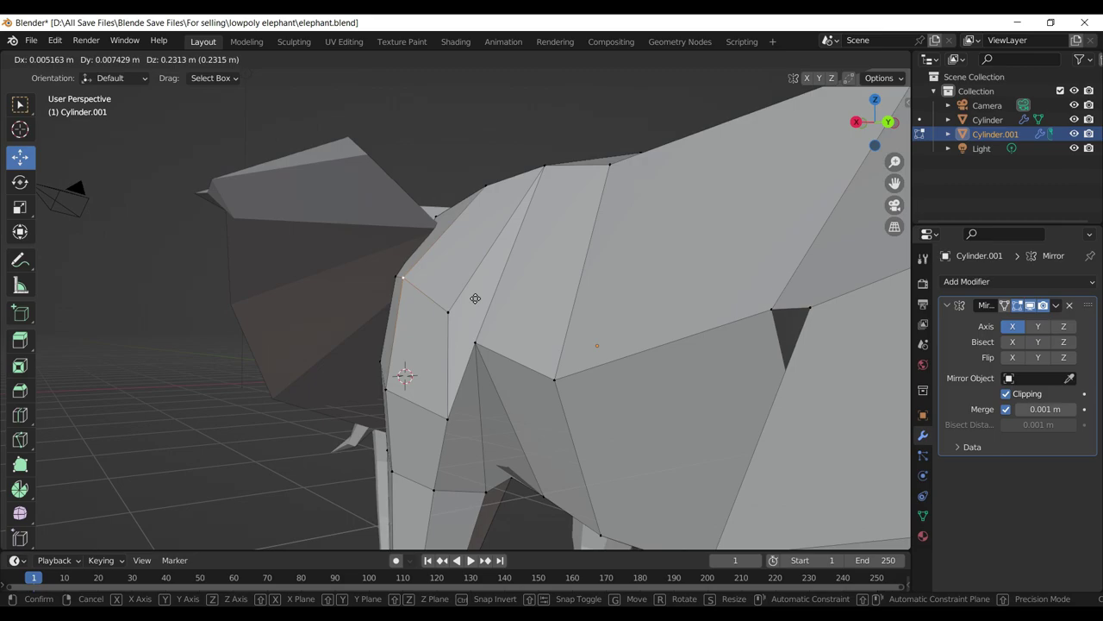
{"action": "left_click", "coordinate": [482, 289]}
{"action": "left_click", "coordinate": [447, 311]}
{"action": "left_click_drag", "start_coordinate": [447, 312], "coordinate": [523, 309]}
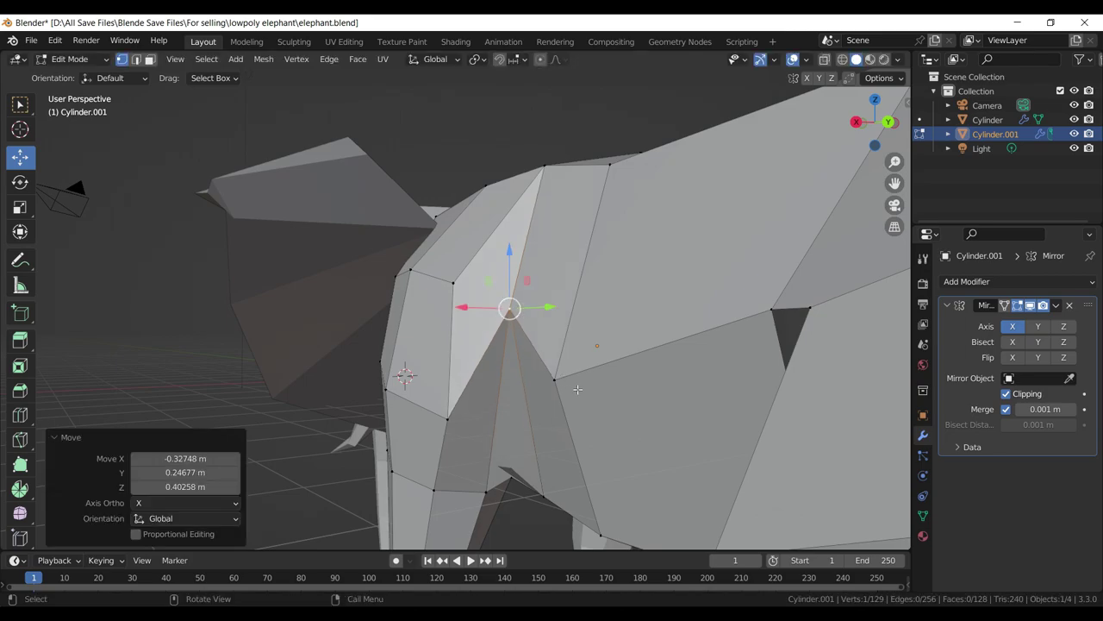
{"action": "left_click_drag", "start_coordinate": [565, 383], "coordinate": [576, 342]}
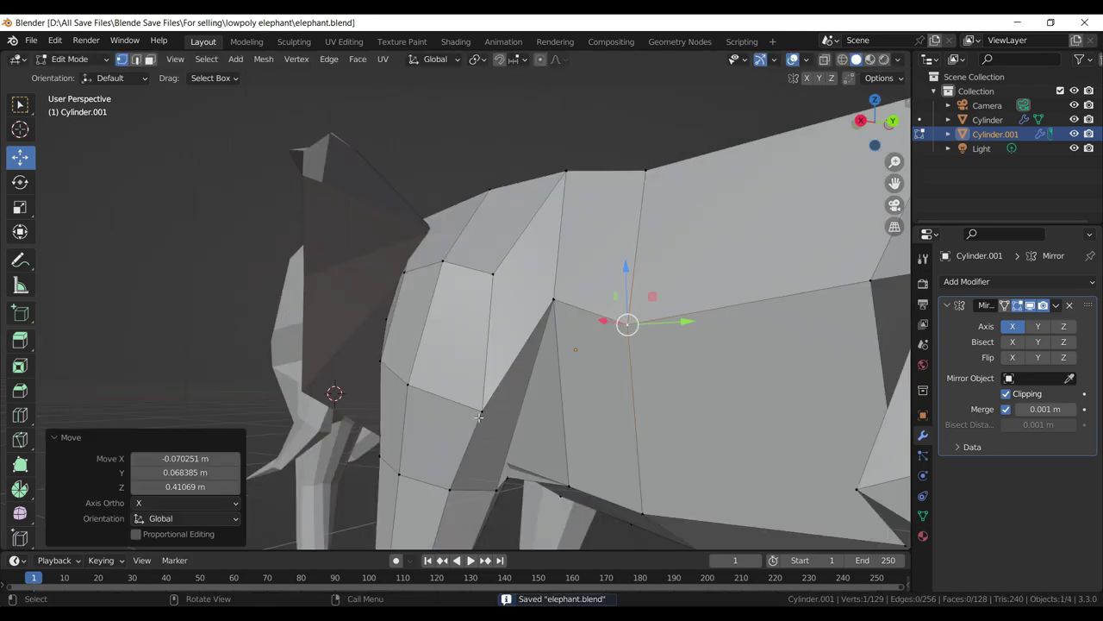
{"action": "left_click_drag", "start_coordinate": [481, 411], "coordinate": [474, 360]}
{"action": "key", "text": "ctrl+s"}
- Move another shoulder vertex to 0.15927 m X, -0.095157 m Y and save
{"action": "left_click_drag", "start_coordinate": [475, 360], "coordinate": [476, 410]}
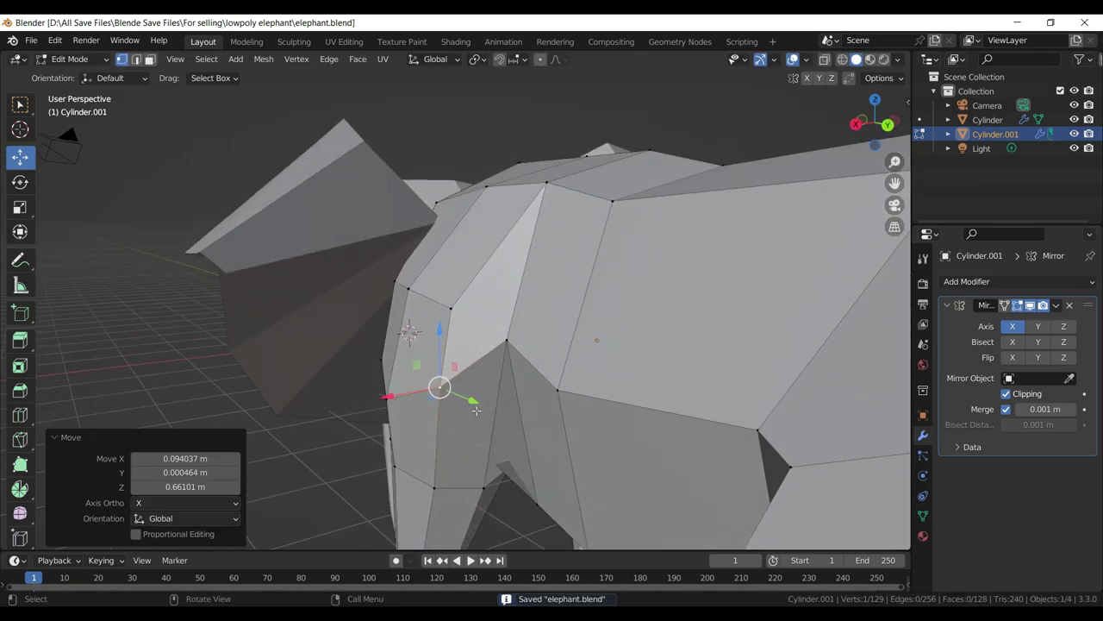
{"action": "left_click_drag", "start_coordinate": [476, 410], "coordinate": [459, 412]}
{"action": "left_click_drag", "start_coordinate": [460, 412], "coordinate": [474, 373]}
{"action": "key", "text": "ctrl+s"}
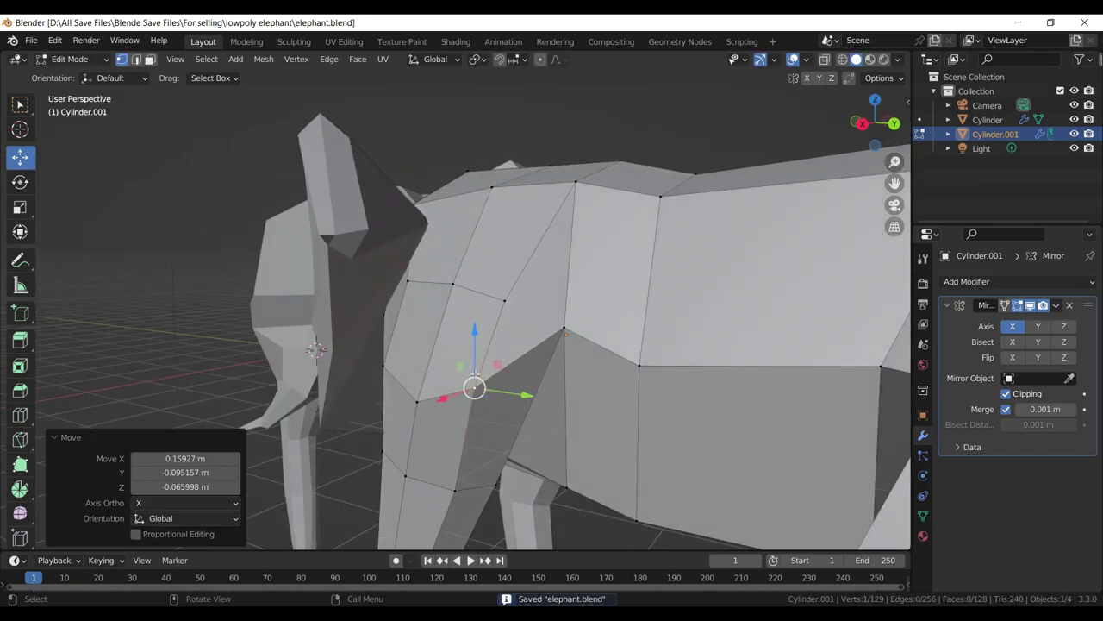
{"action": "key", "text": "KP_Divide"}
- Nudge chest vertices between the front legs, ending at -0.12051 m X, -0.068944 m Y, 0.0269 m Z
{"action": "left_click_drag", "start_coordinate": [402, 316], "coordinate": [536, 241]}
{"action": "scroll", "scroll_direction": "up", "scroll_amount": 3}
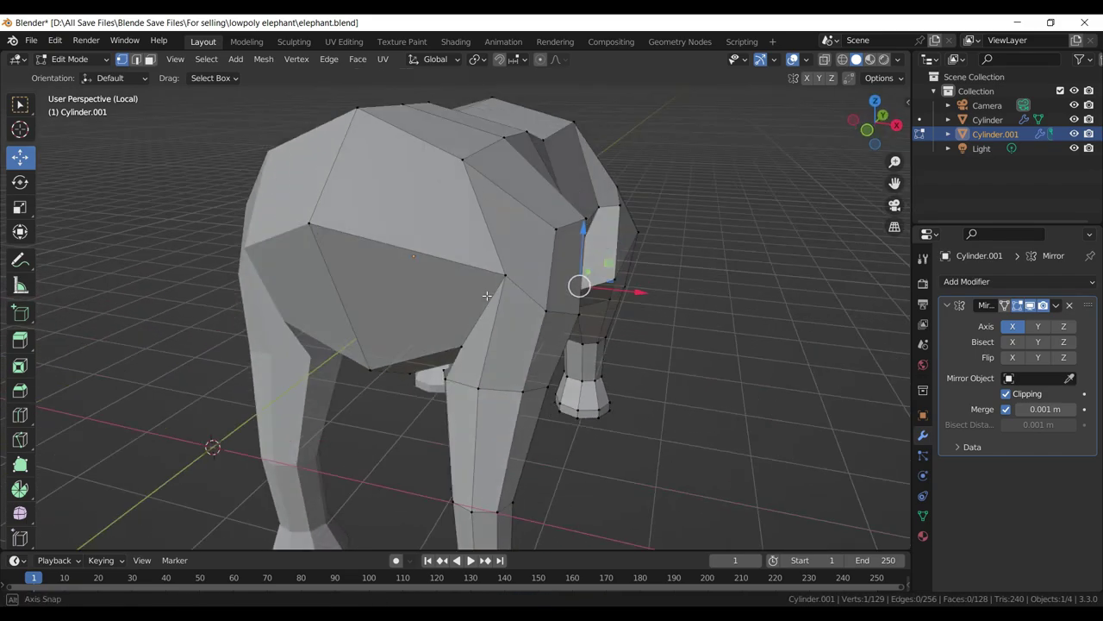
{"action": "left_click_drag", "start_coordinate": [536, 240], "coordinate": [548, 246]}
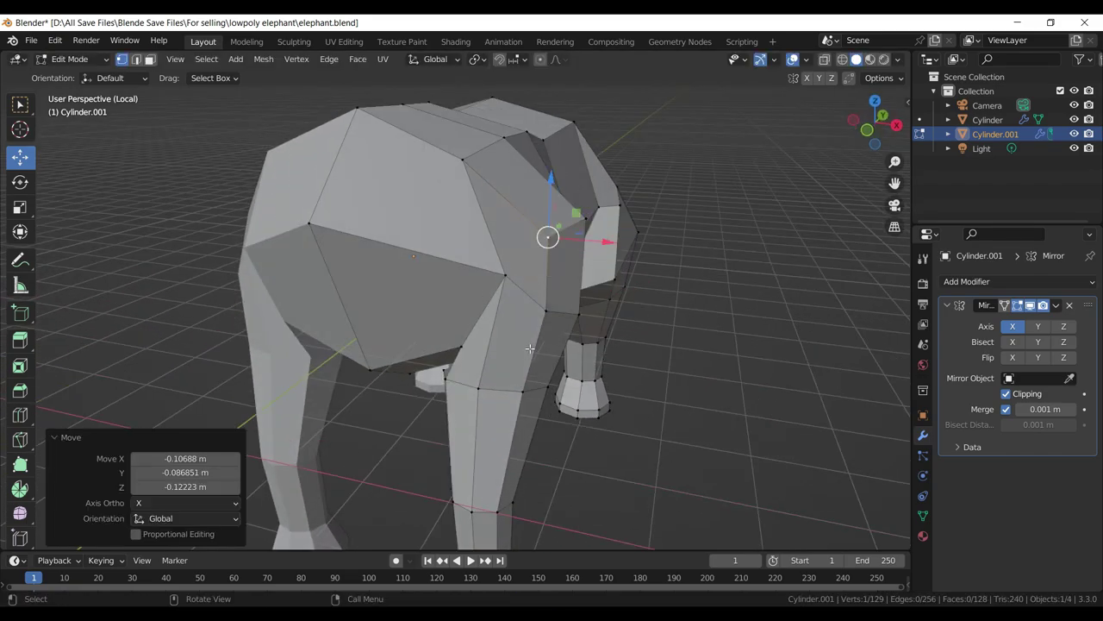
{"action": "left_click_drag", "start_coordinate": [529, 347], "coordinate": [379, 250]}
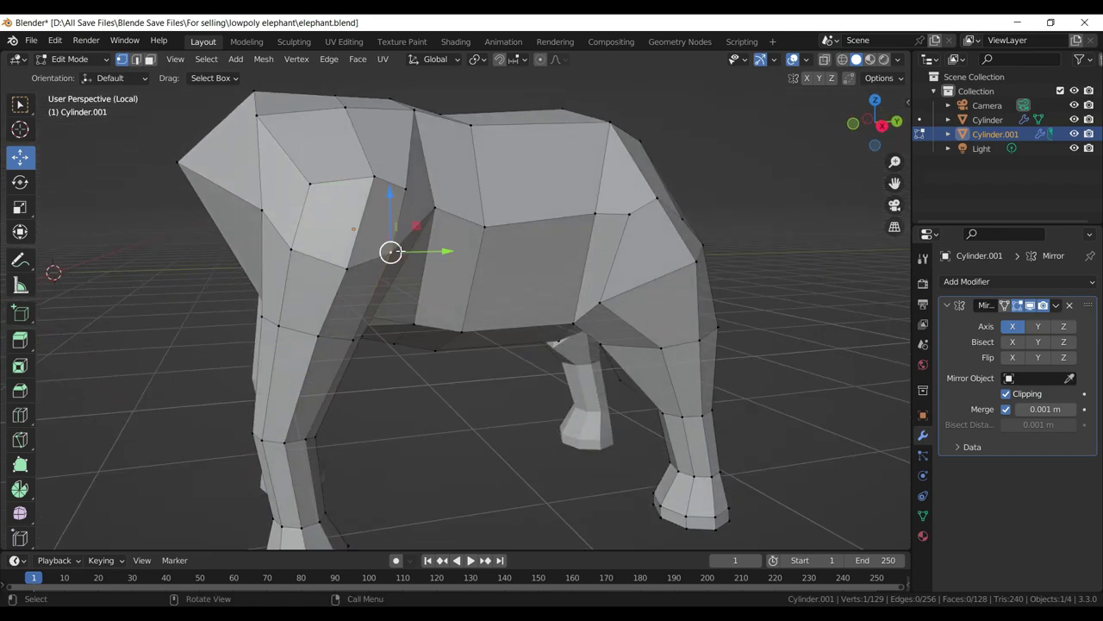
{"action": "left_click_drag", "start_coordinate": [390, 252], "coordinate": [395, 246]}
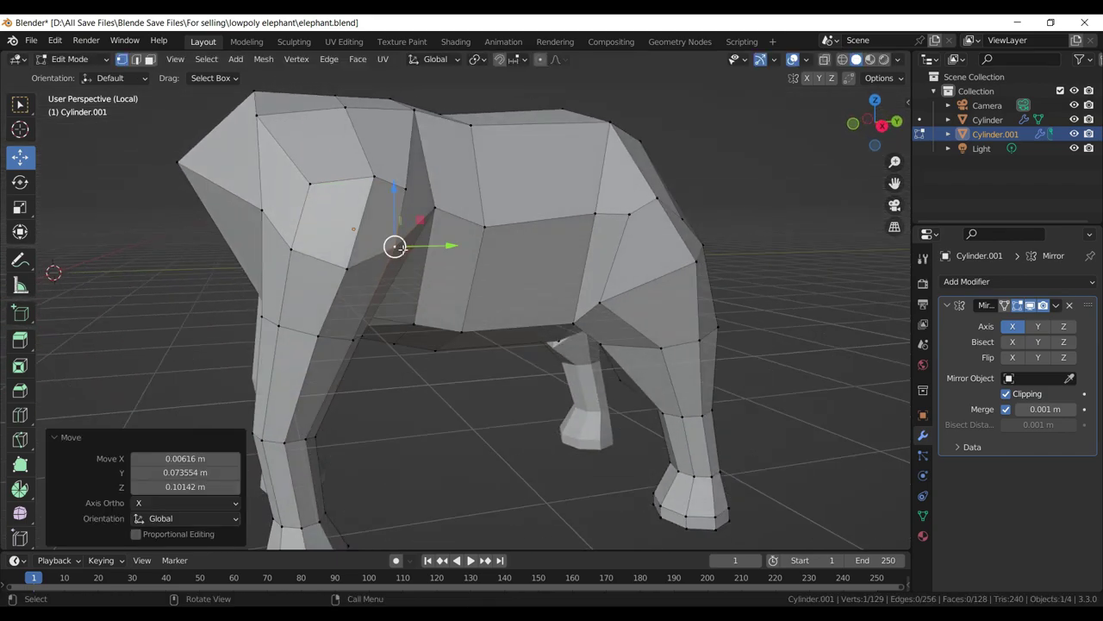
{"action": "left_click_drag", "start_coordinate": [409, 188], "coordinate": [372, 178]}
{"action": "key", "text": "ctrl+s"}
{"action": "key", "text": "ctrl+s"}
{"action": "left_click_drag", "start_coordinate": [373, 177], "coordinate": [504, 207]}
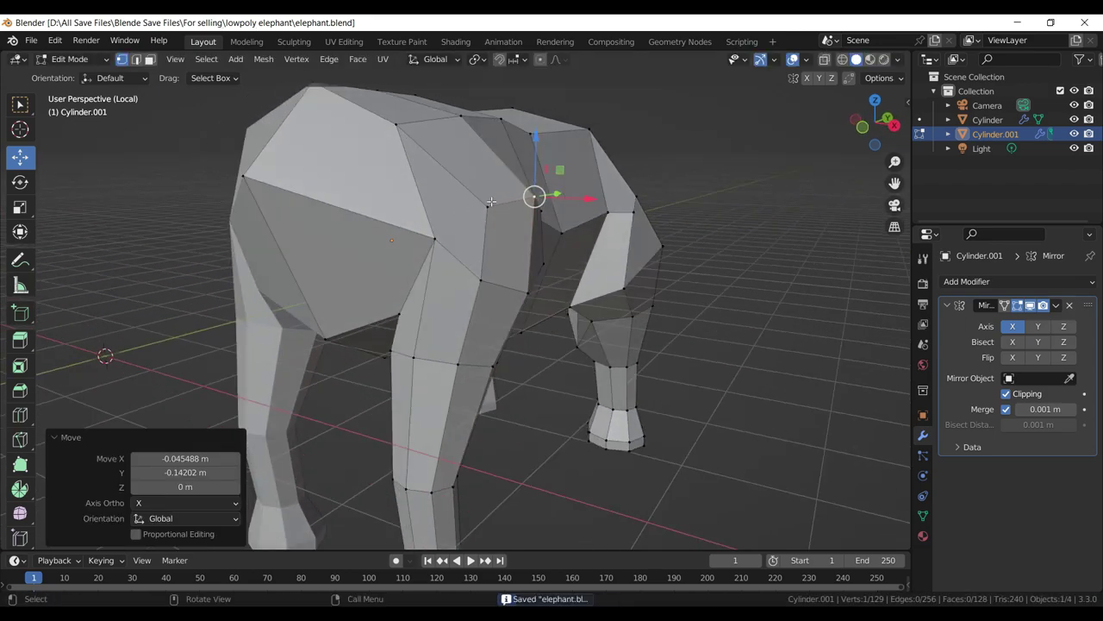
{"action": "left_click_drag", "start_coordinate": [485, 200], "coordinate": [480, 201]}
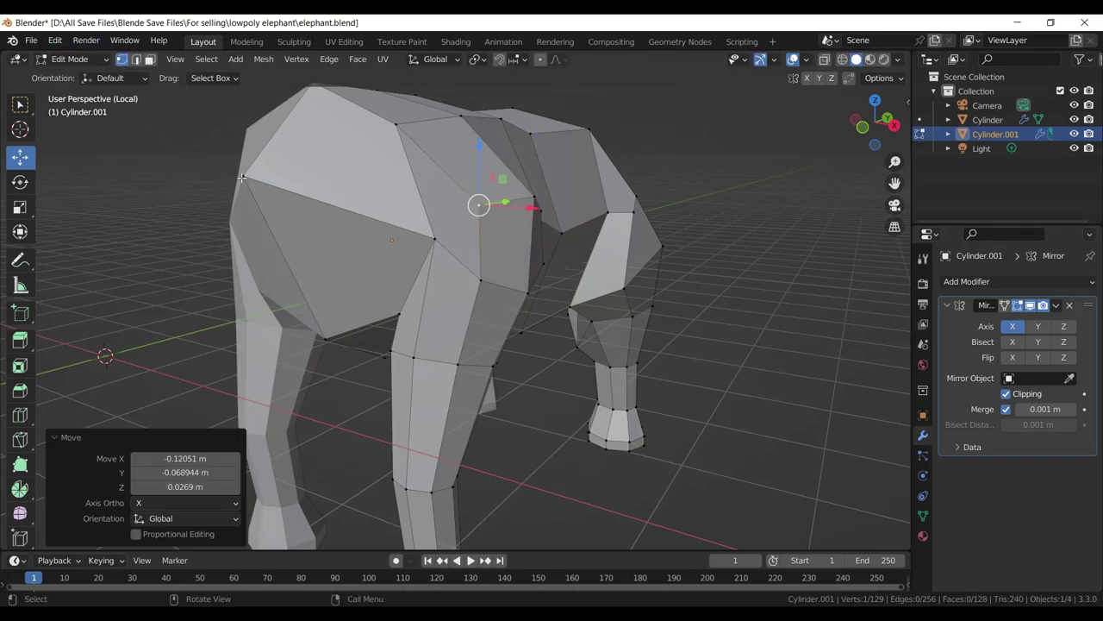
- Delete the two upper-body faces around the selected vertex and save the file
{"action": "left_click", "coordinate": [241, 178]}
{"action": "key", "text": "ctrl+KP_Add"}
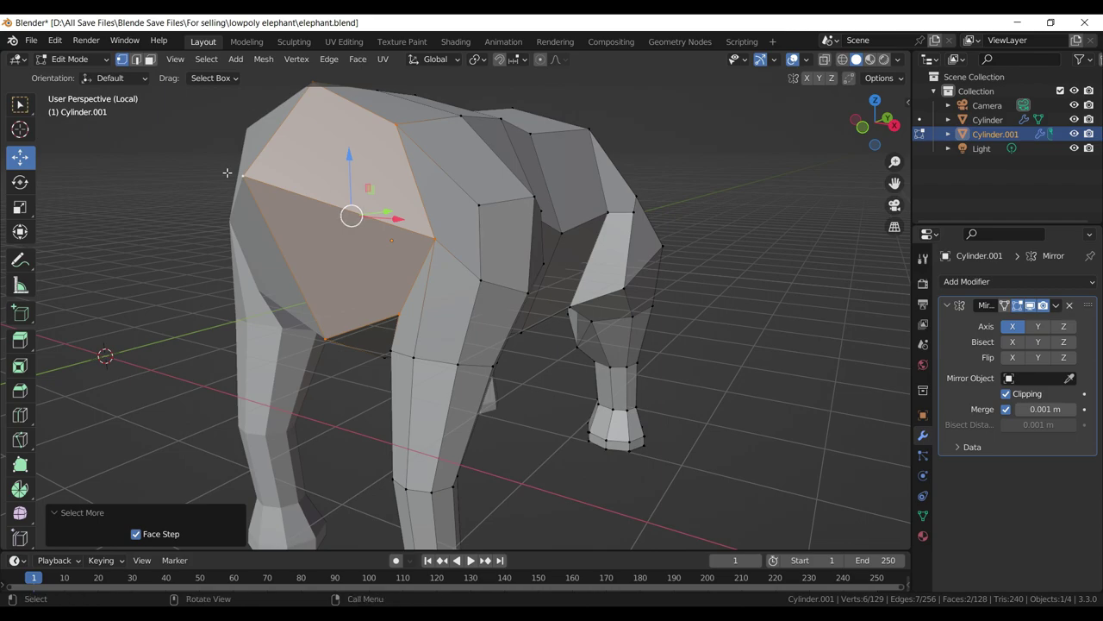
{"action": "key", "text": "x"}
{"action": "left_click", "coordinate": [226, 172]}
{"action": "key", "text": "ctrl+s"}
- Join the head and body into one object and hide the Mirror modifier in the viewport
{"action": "left_click_drag", "start_coordinate": [227, 172], "coordinate": [491, 342]}
{"action": "key", "text": "KP_Divide"}
{"action": "key", "text": "Tab"}
{"action": "scroll", "scroll_direction": "down", "scroll_amount": 3}
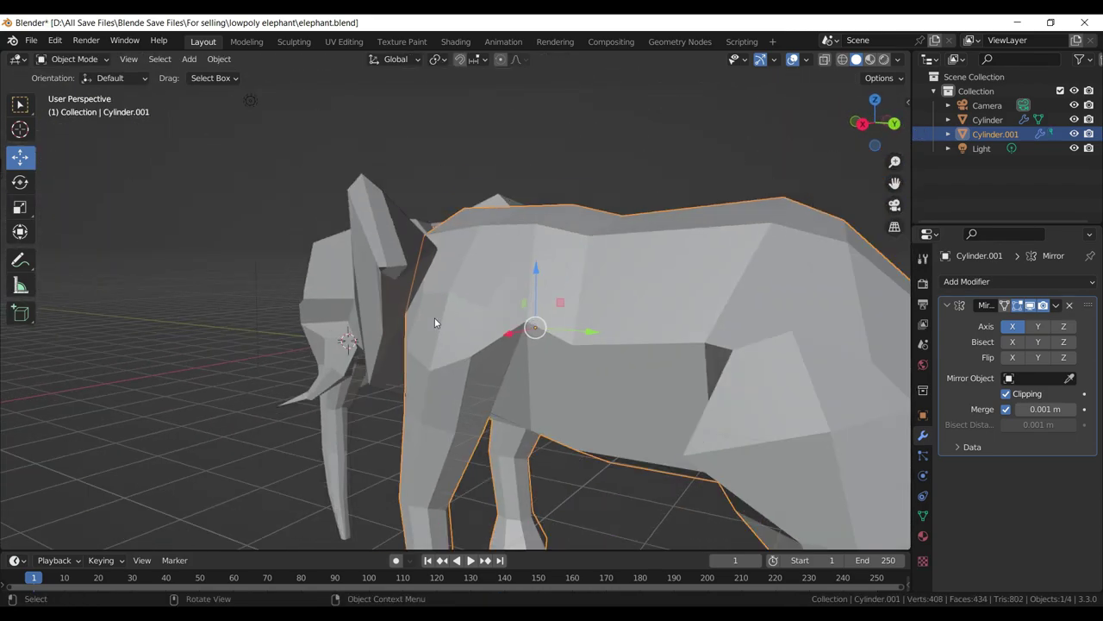
{"action": "left_click", "coordinate": [329, 294]}
{"action": "key", "text": "ctrl+j"}
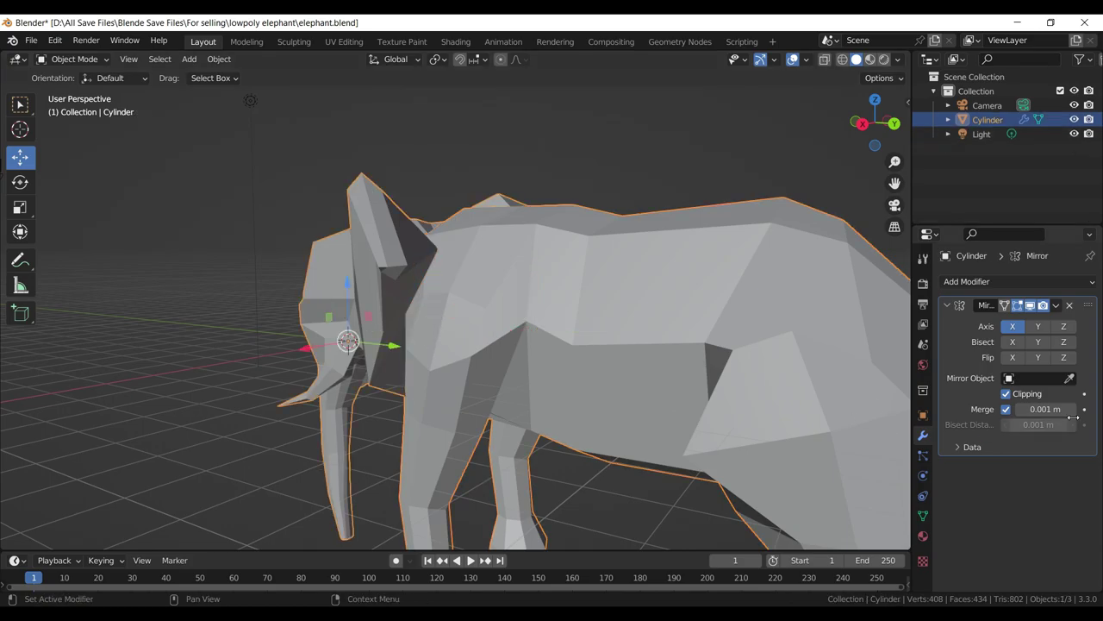
{"action": "left_click", "coordinate": [1031, 306]}
- In Edit Mode, move the two selected head vertices 1.082 m along X
{"action": "left_click_drag", "start_coordinate": [543, 325], "coordinate": [388, 331]}
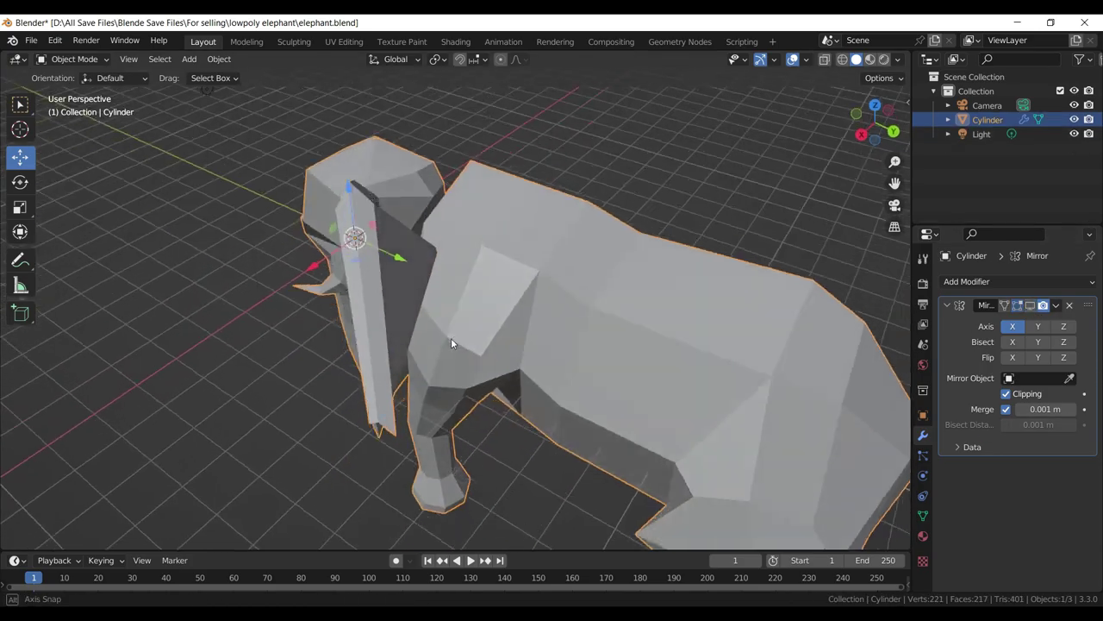
{"action": "scroll", "scroll_direction": "up", "scroll_amount": 3}
{"action": "scroll", "scroll_direction": "up", "scroll_amount": 3}
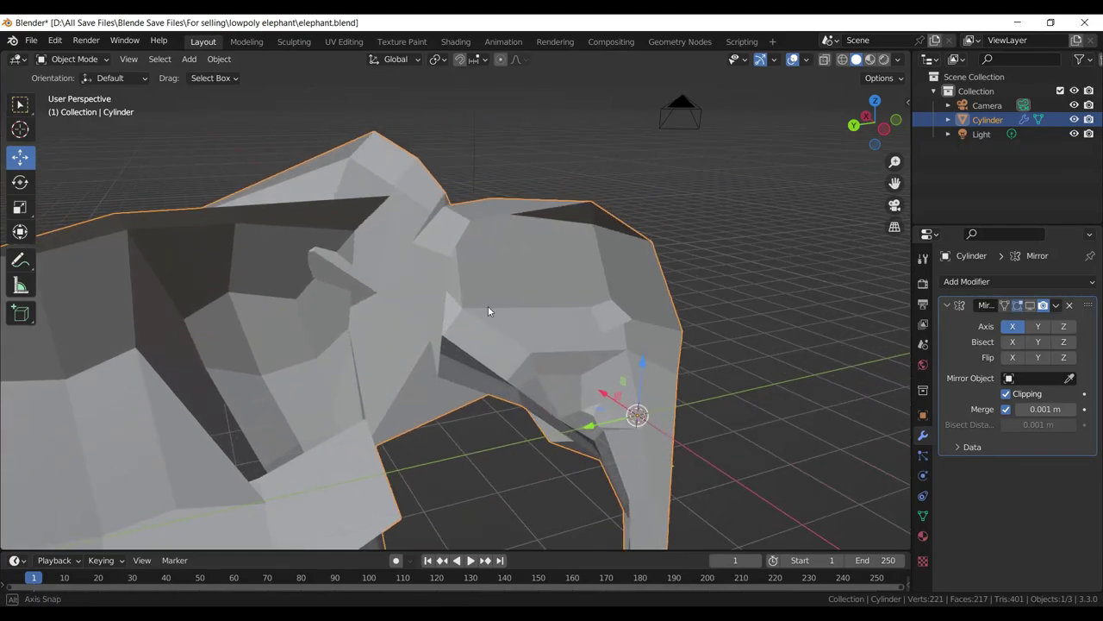
{"action": "key", "text": "Tab"}
{"action": "left_click_drag", "start_coordinate": [410, 268], "coordinate": [396, 363]}
{"action": "key", "text": "g"}
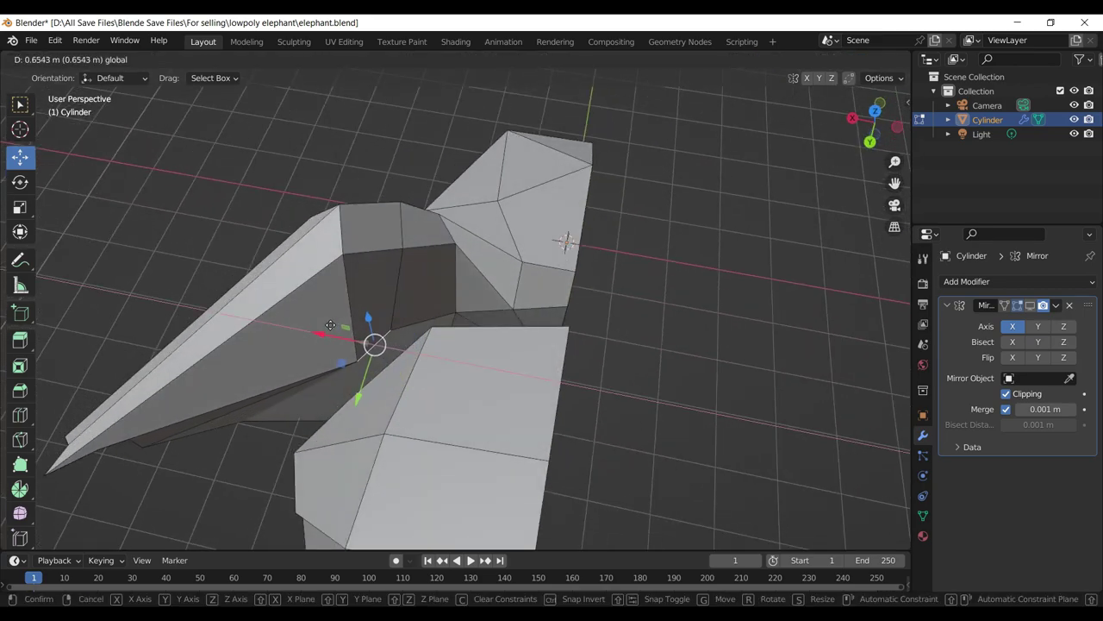
{"action": "key", "text": "x"}
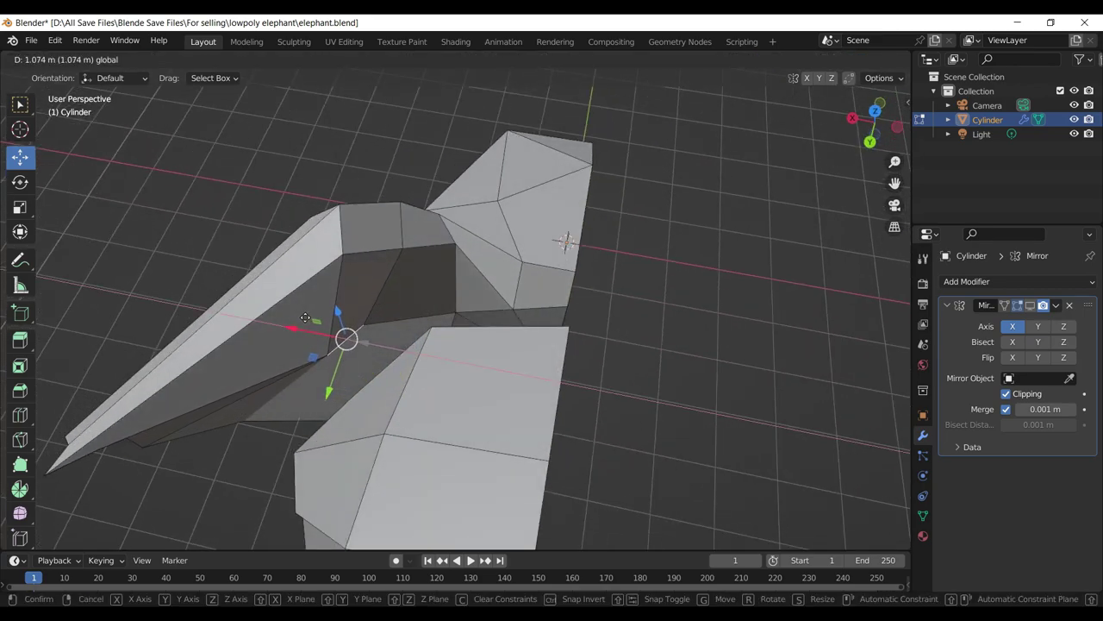
{"action": "left_click", "coordinate": [308, 318]}
- Vertex-slide a head vertex along its edge twice, ending at factor 0.079
{"action": "left_click_drag", "start_coordinate": [309, 318], "coordinate": [384, 284]}
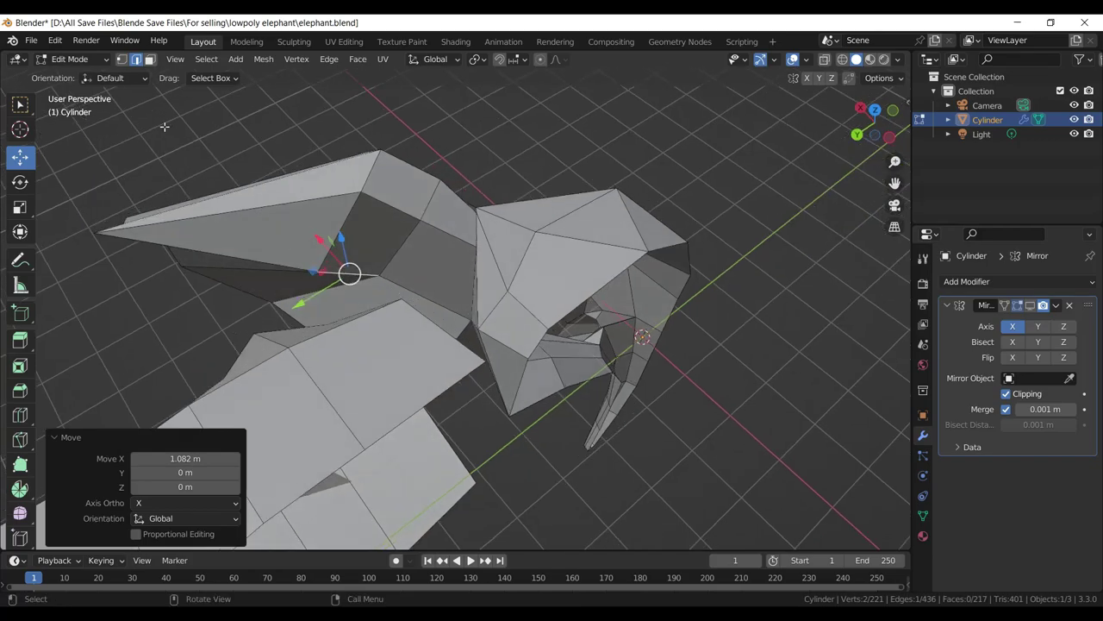
{"action": "left_click", "coordinate": [121, 60]}
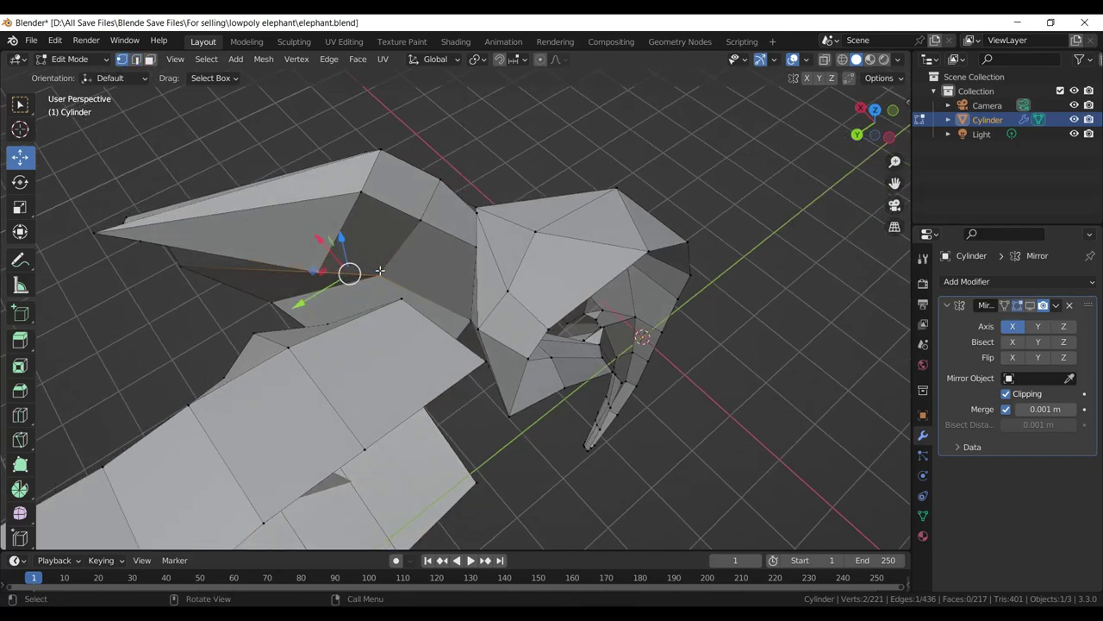
{"action": "key", "text": "shift+v"}
{"action": "left_click", "coordinate": [399, 291]}
{"action": "left_click_drag", "start_coordinate": [317, 255], "coordinate": [574, 273]}
{"action": "key", "text": "shift+v"}
{"action": "left_click", "coordinate": [308, 267]}
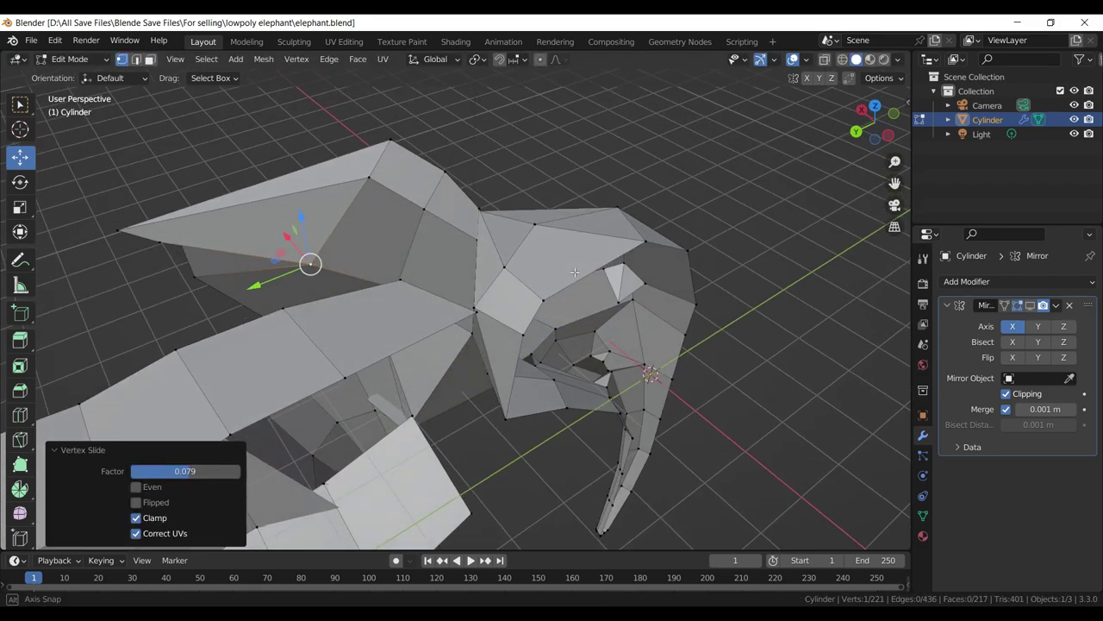
- Zoom in on the head and select its upper quad face plus the adjacent triangle
{"action": "scroll", "scroll_direction": "up", "scroll_amount": 3}
{"action": "left_click_drag", "start_coordinate": [611, 184], "coordinate": [586, 256]}
{"action": "scroll", "scroll_direction": "up", "scroll_amount": 3}
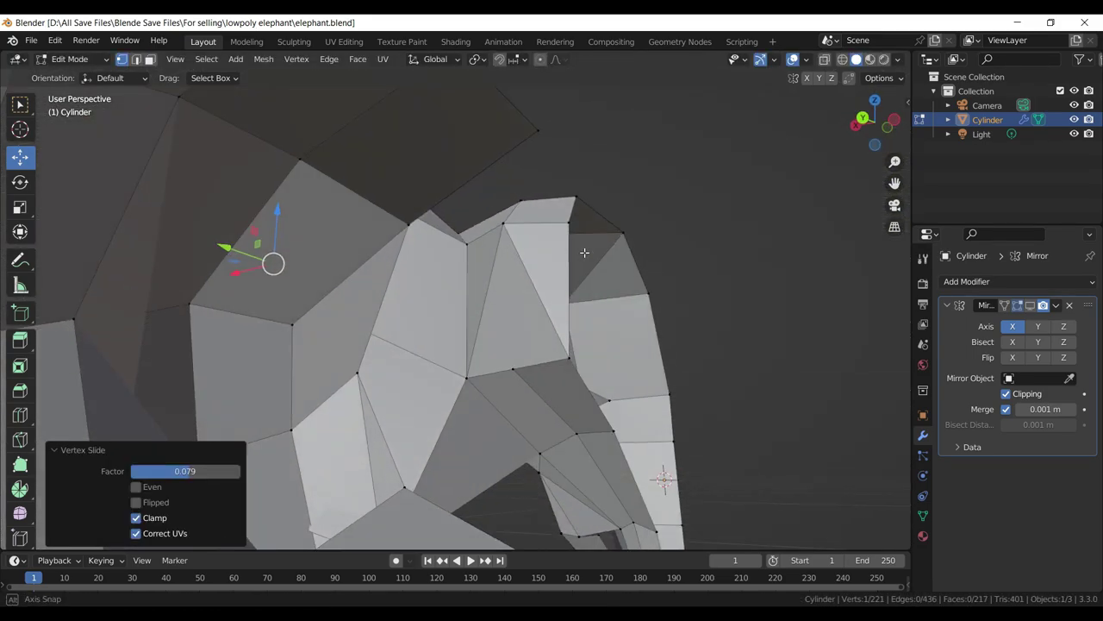
{"action": "left_click_drag", "start_coordinate": [538, 321], "coordinate": [538, 305]}
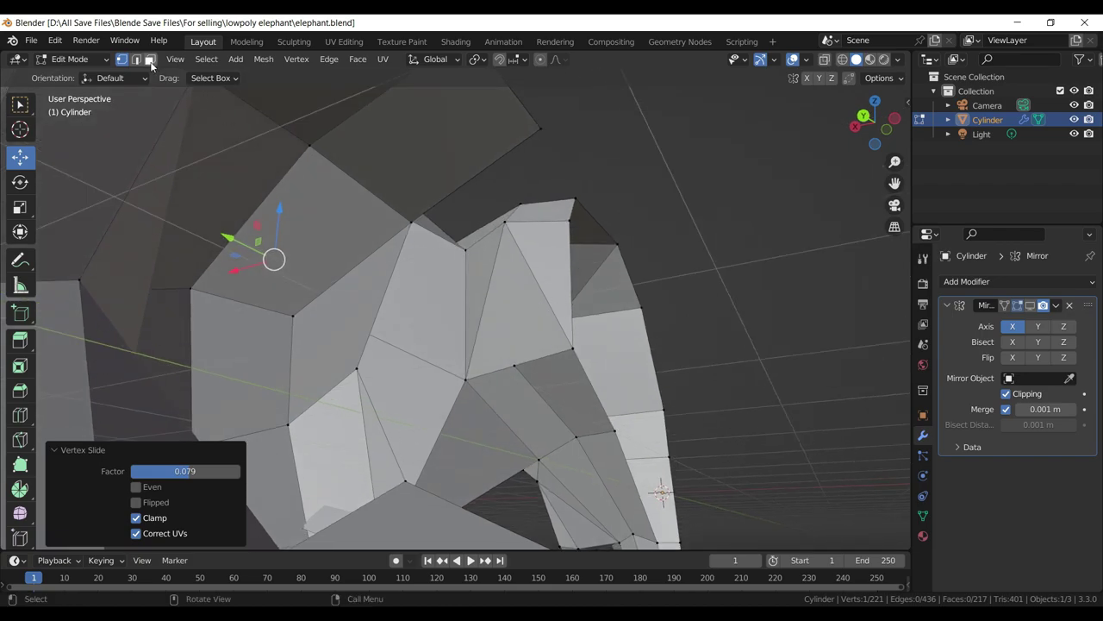
{"action": "left_click", "coordinate": [150, 59]}
{"action": "left_click", "coordinate": [552, 261]}
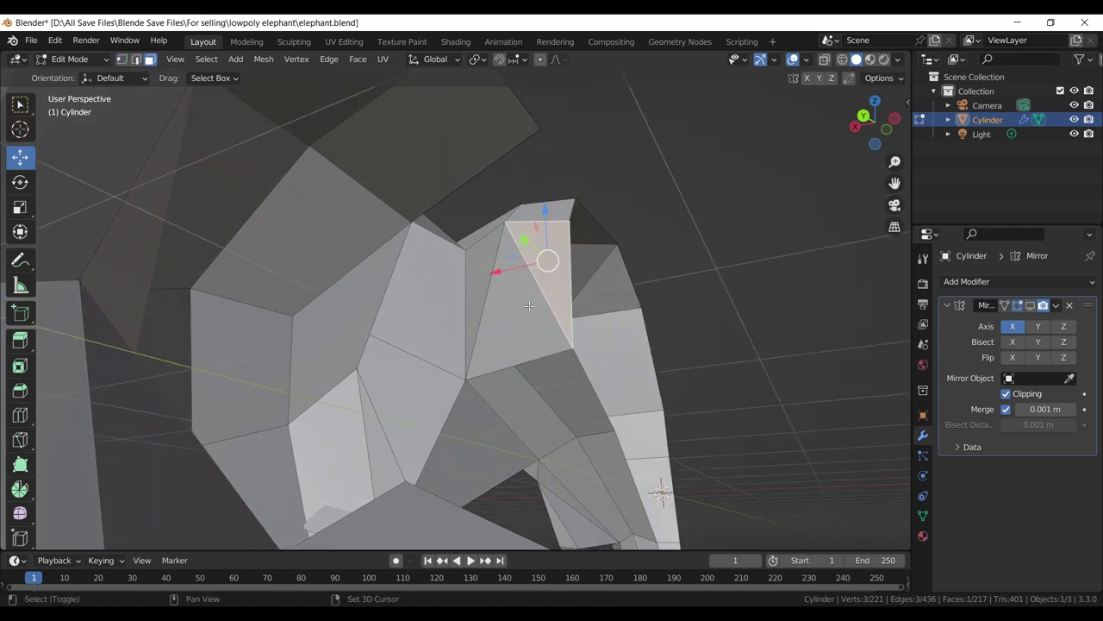
{"action": "left_click", "coordinate": [523, 305]}
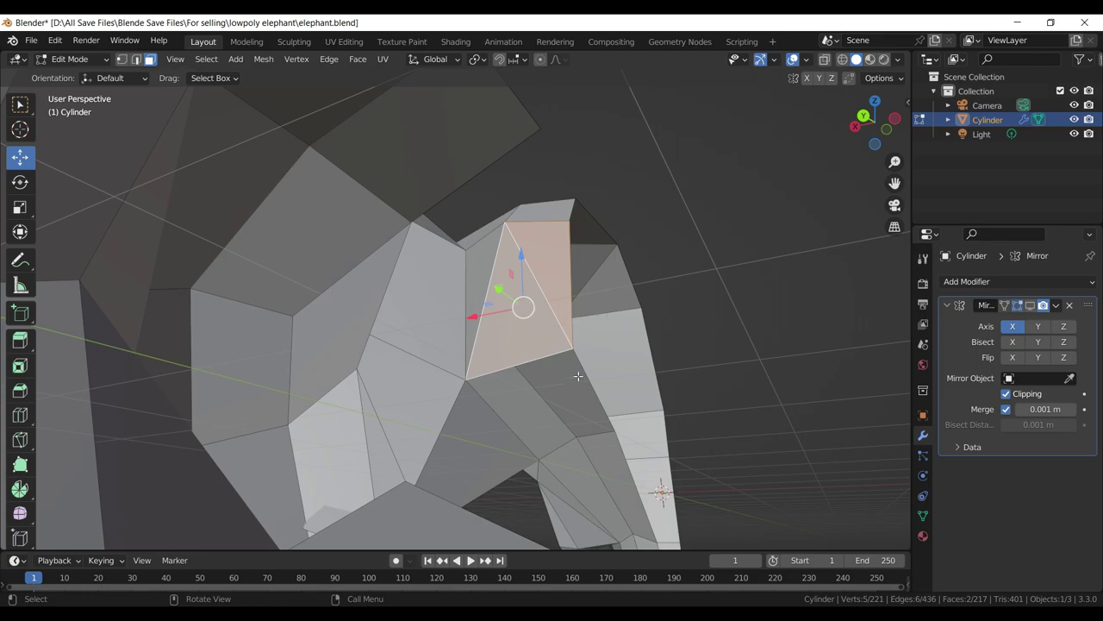
- Deselect the two faces and switch to edge selection
{"action": "left_click_drag", "start_coordinate": [523, 305], "coordinate": [562, 337]}
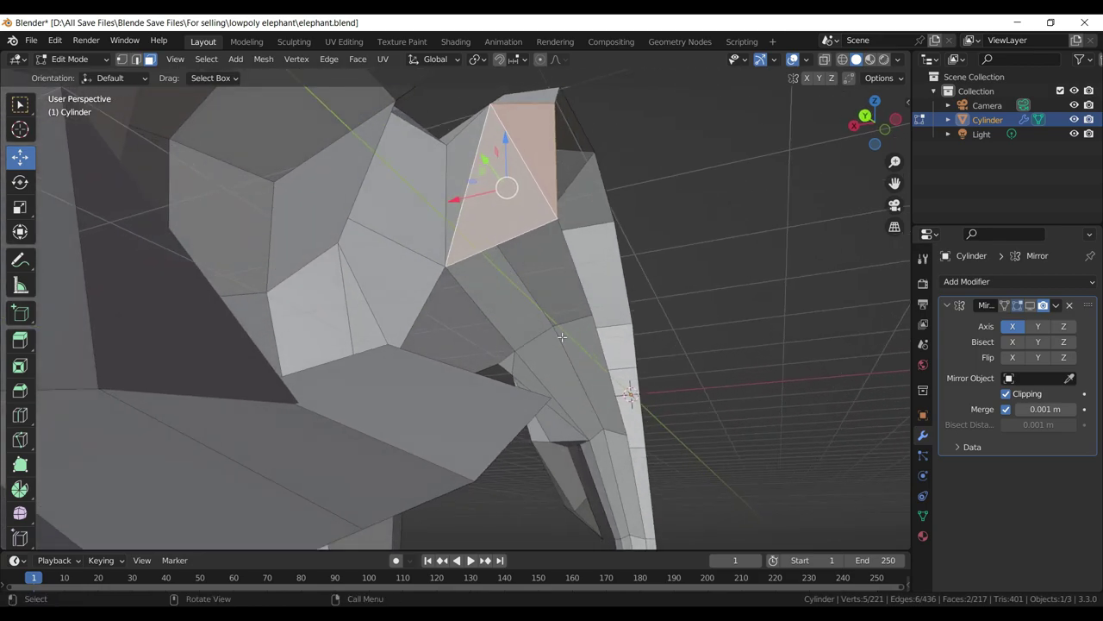
{"action": "scroll", "scroll_direction": "down", "scroll_amount": 3}
{"action": "key", "text": "alt+a"}
{"action": "left_click", "coordinate": [135, 60]}
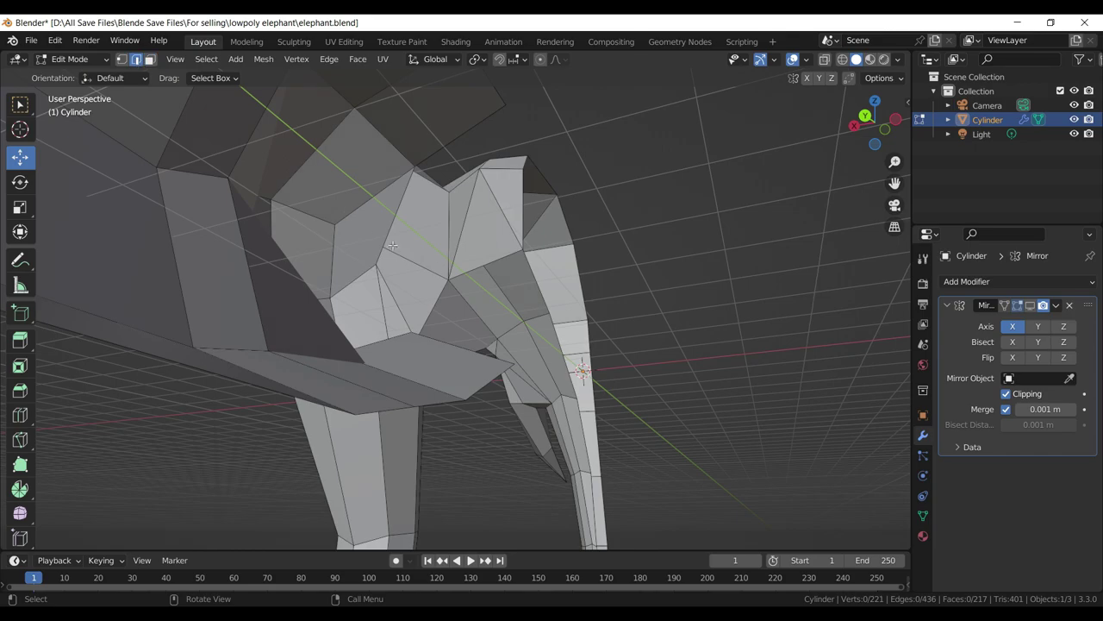
{"action": "left_click_drag", "start_coordinate": [492, 284], "coordinate": [466, 351]}
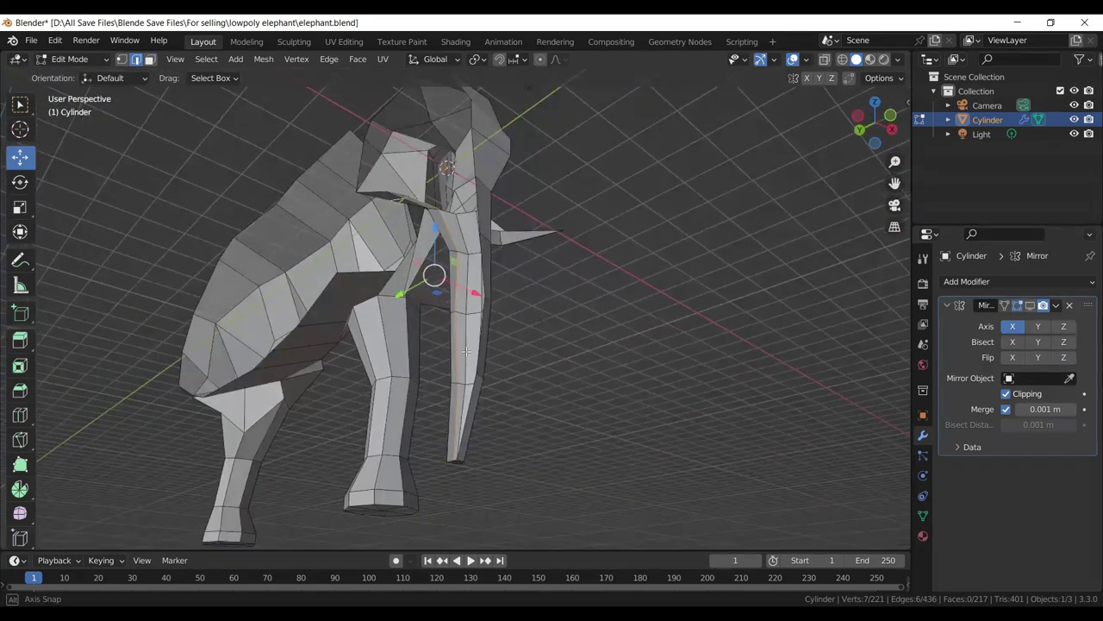
- Dissolve the selected edges on the head
{"action": "key", "text": "x"}
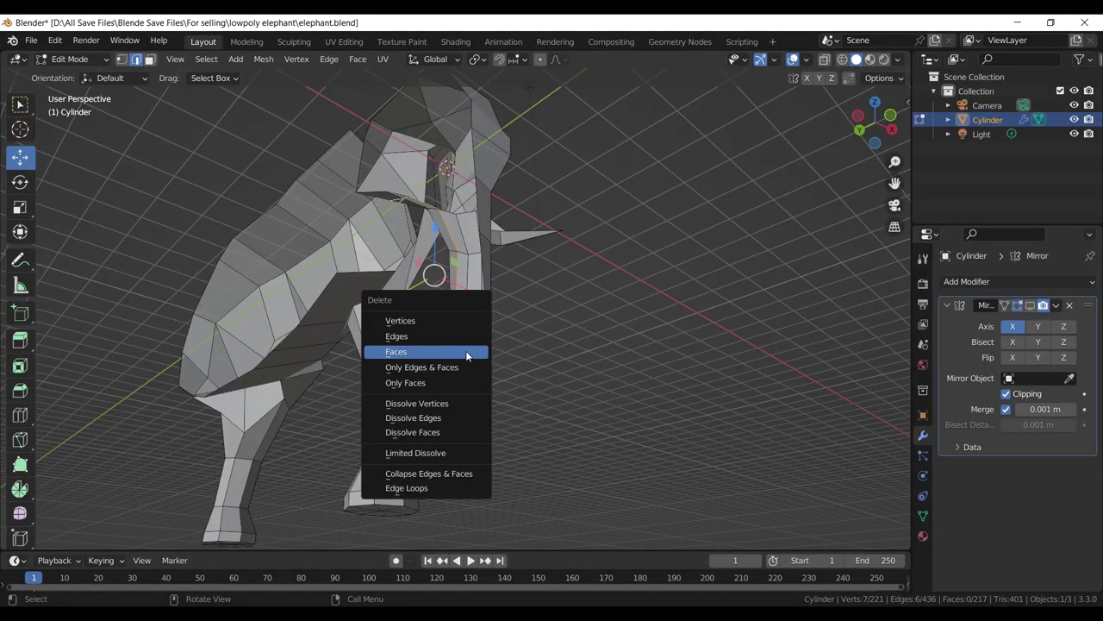
{"action": "left_click", "coordinate": [435, 417]}
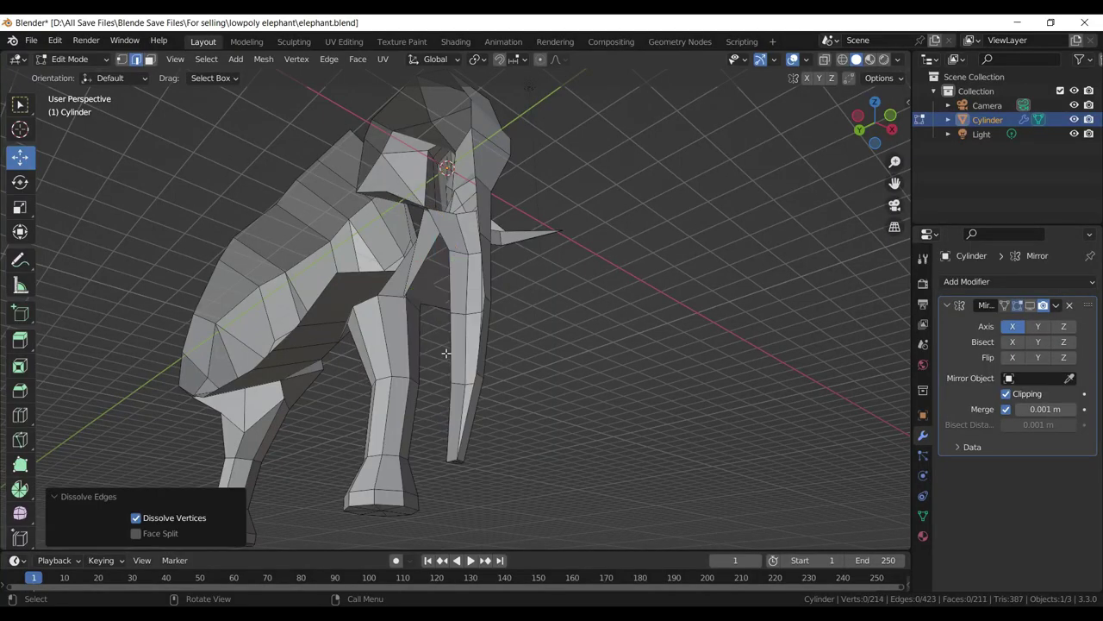
{"action": "left_click_drag", "start_coordinate": [446, 353], "coordinate": [468, 306]}
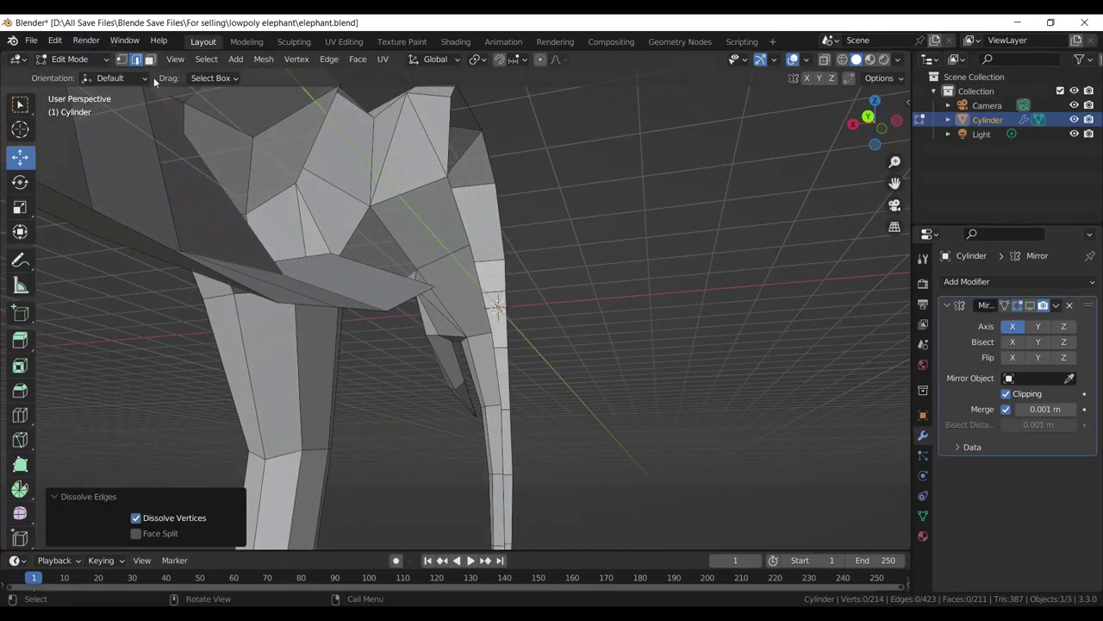
- Delete three stacked faces on the head
{"action": "left_click", "coordinate": [148, 60]}
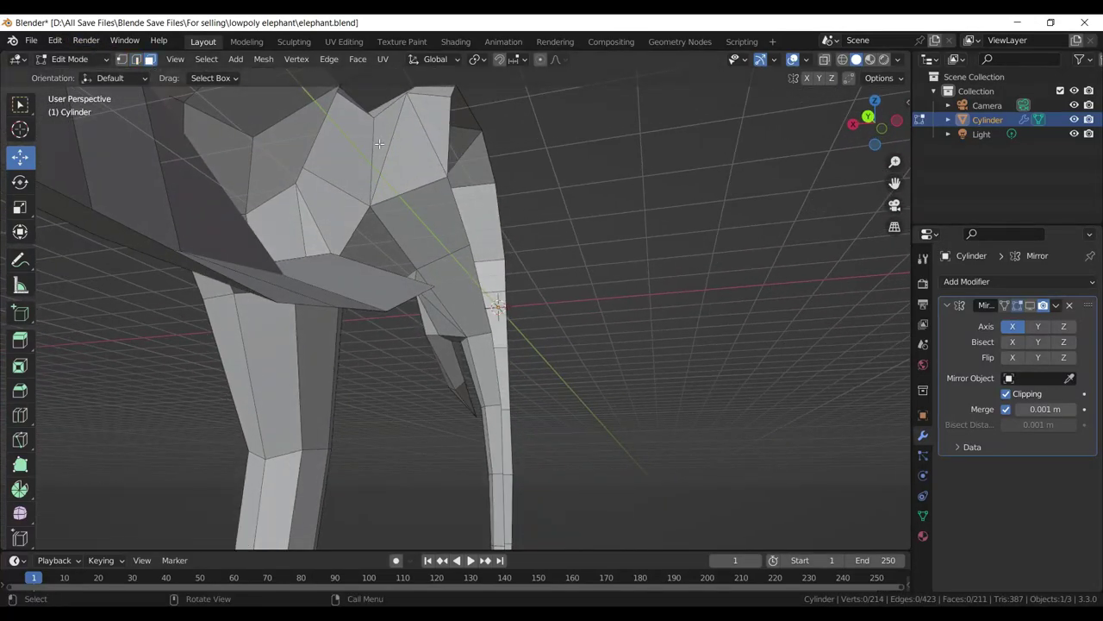
{"action": "left_click", "coordinate": [433, 121]}
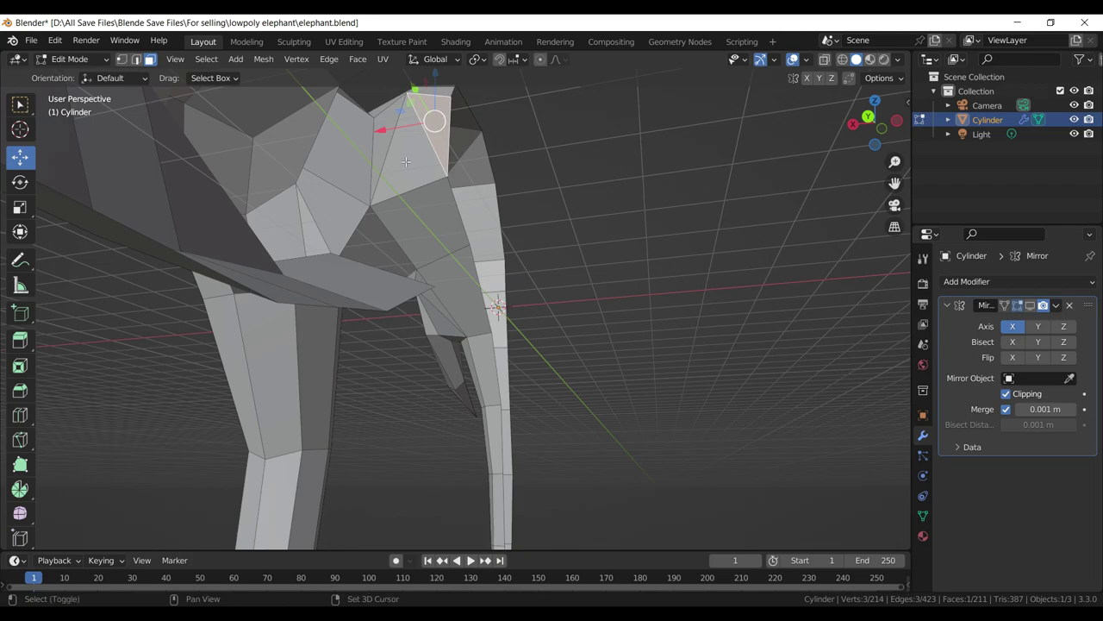
{"action": "left_click", "coordinate": [405, 162]}
{"action": "left_click", "coordinate": [423, 205]}
{"action": "key", "text": "x"}
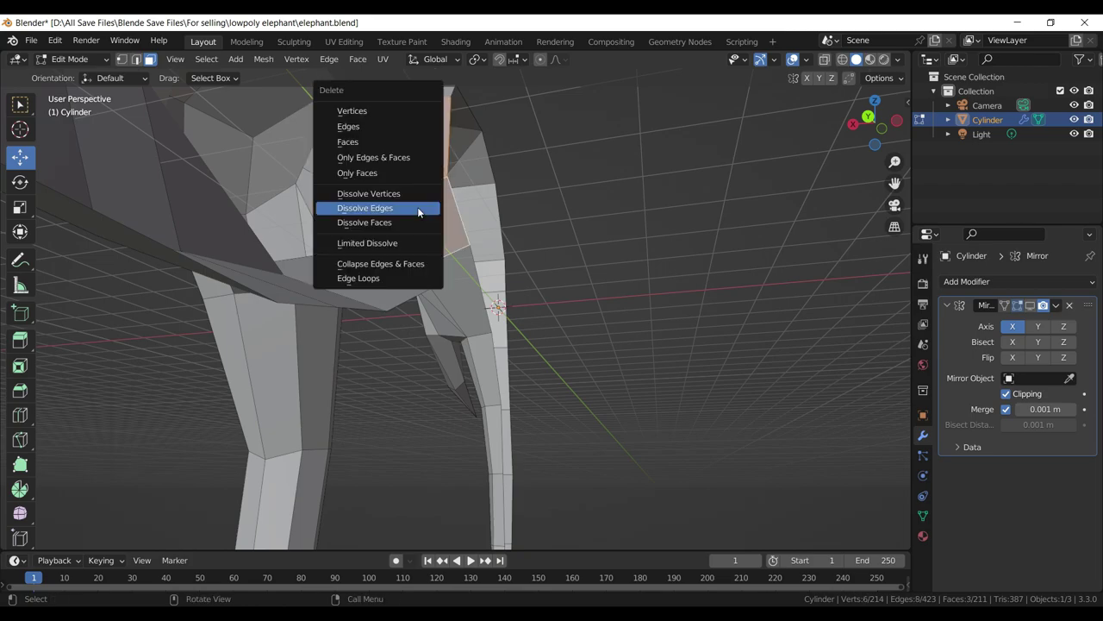
{"action": "left_click", "coordinate": [414, 144]}
- Fill a new face between the two selected edges to close the hole
{"action": "left_click_drag", "start_coordinate": [532, 213], "coordinate": [468, 377]}
{"action": "left_click", "coordinate": [136, 59]}
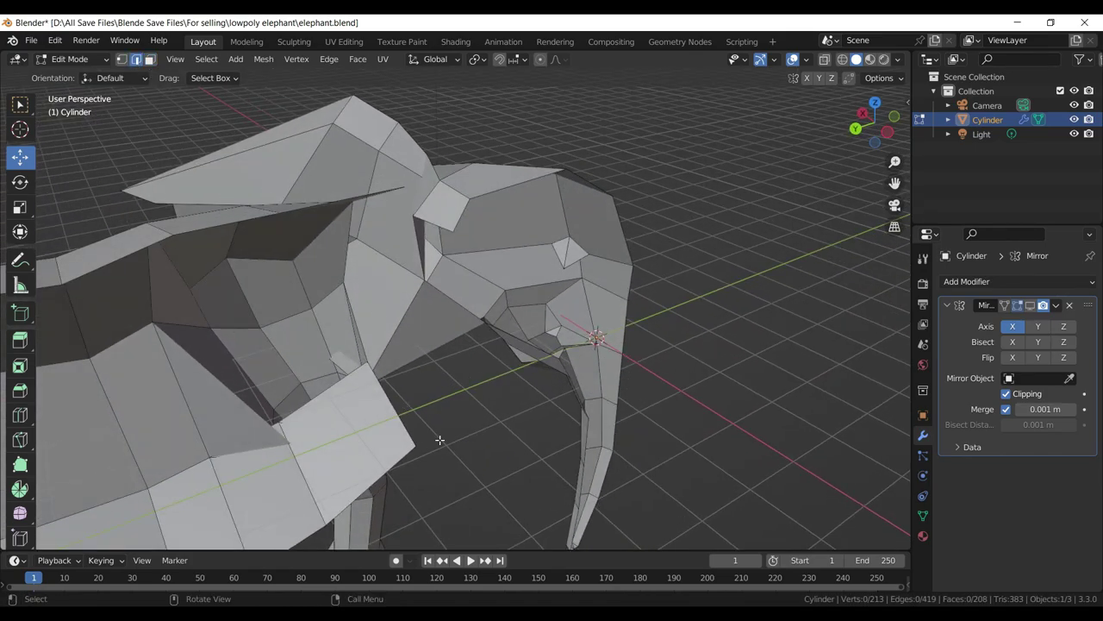
{"action": "left_click_drag", "start_coordinate": [473, 354], "coordinate": [379, 242]}
{"action": "key", "text": "f"}
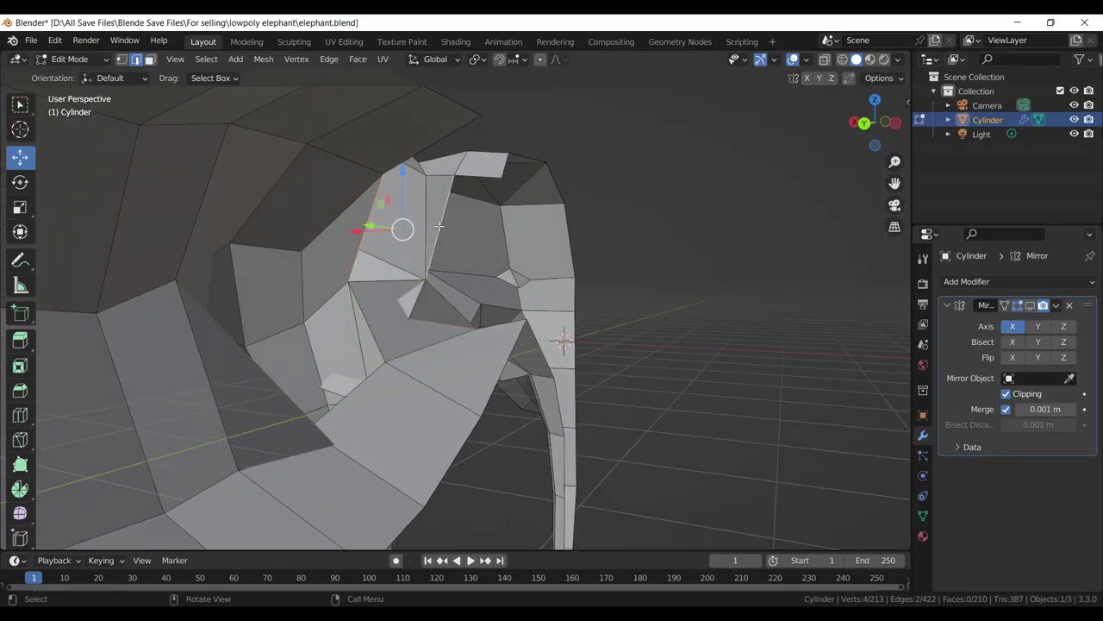
- Move a neck-area vertex −0.619 m along Y
{"action": "left_click", "coordinate": [387, 283]}
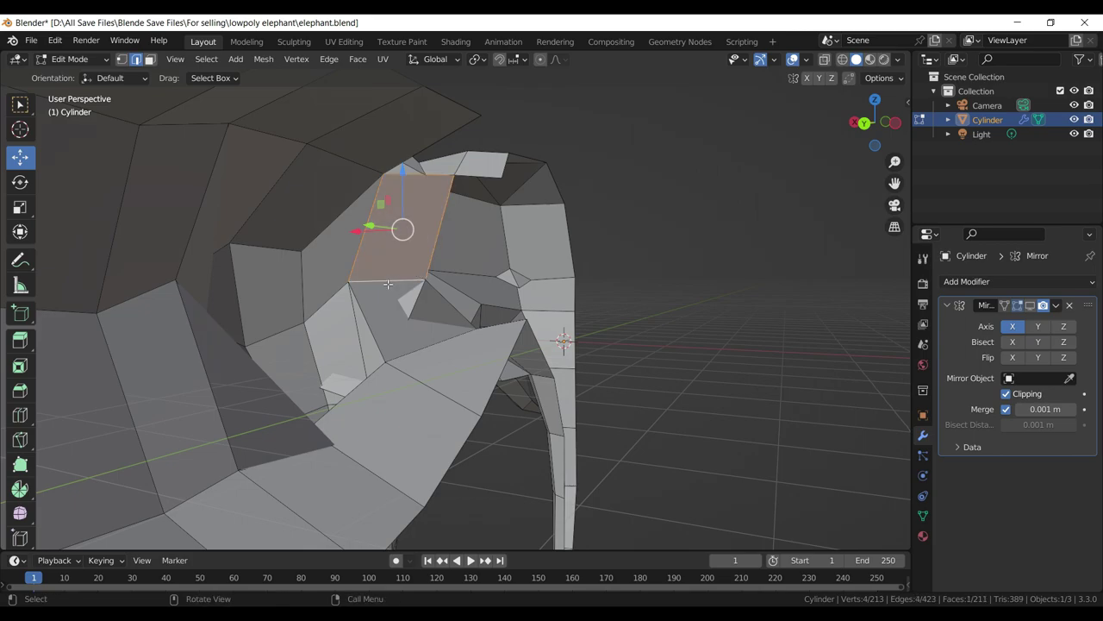
{"action": "left_click_drag", "start_coordinate": [388, 283], "coordinate": [428, 249]}
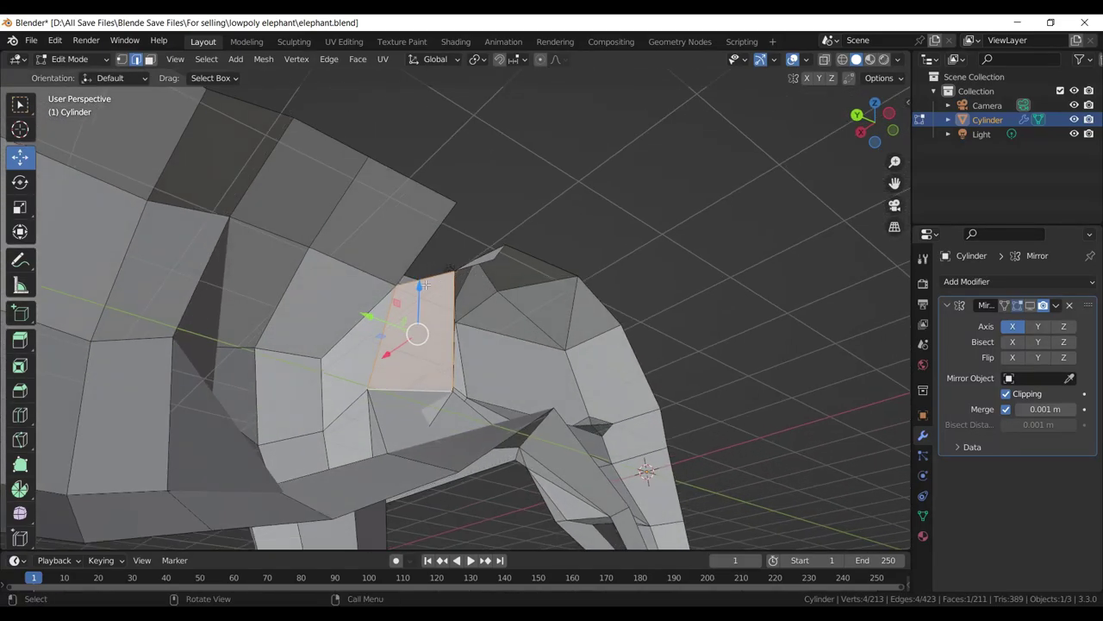
{"action": "left_click", "coordinate": [428, 249]}
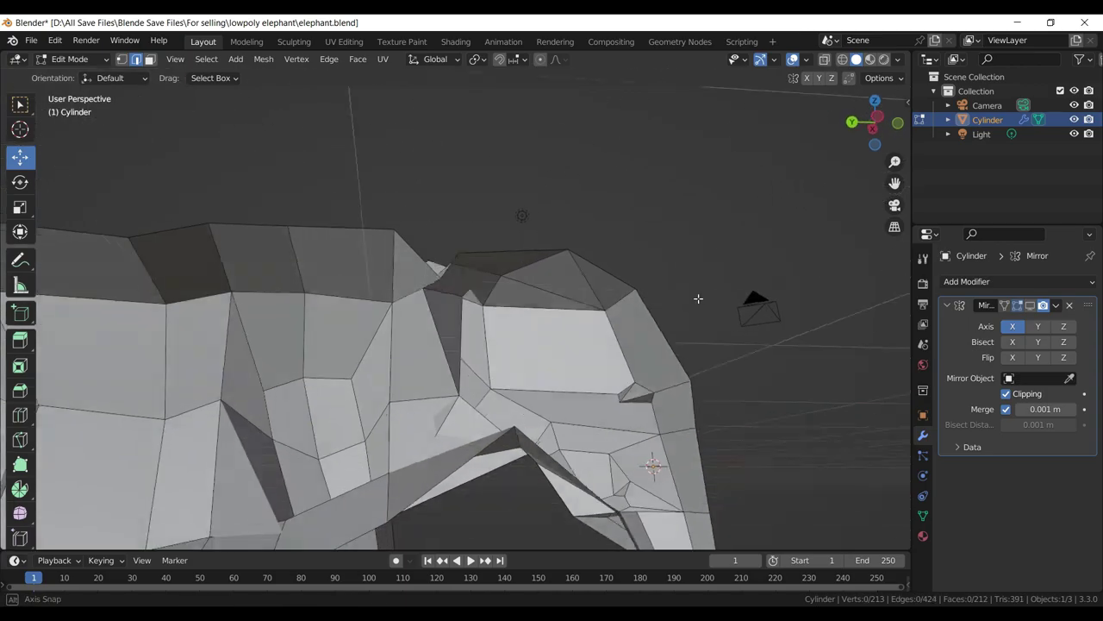
{"action": "left_click_drag", "start_coordinate": [751, 267], "coordinate": [766, 300]}
{"action": "left_click_drag", "start_coordinate": [821, 75], "coordinate": [523, 409]}
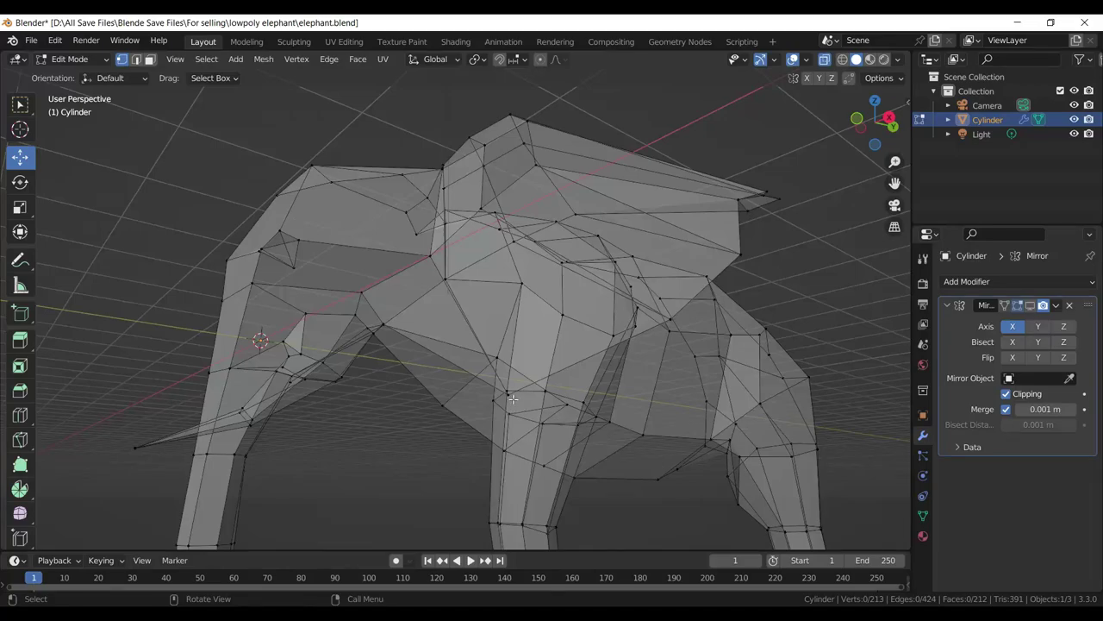
{"action": "left_click_drag", "start_coordinate": [549, 399], "coordinate": [522, 397]}
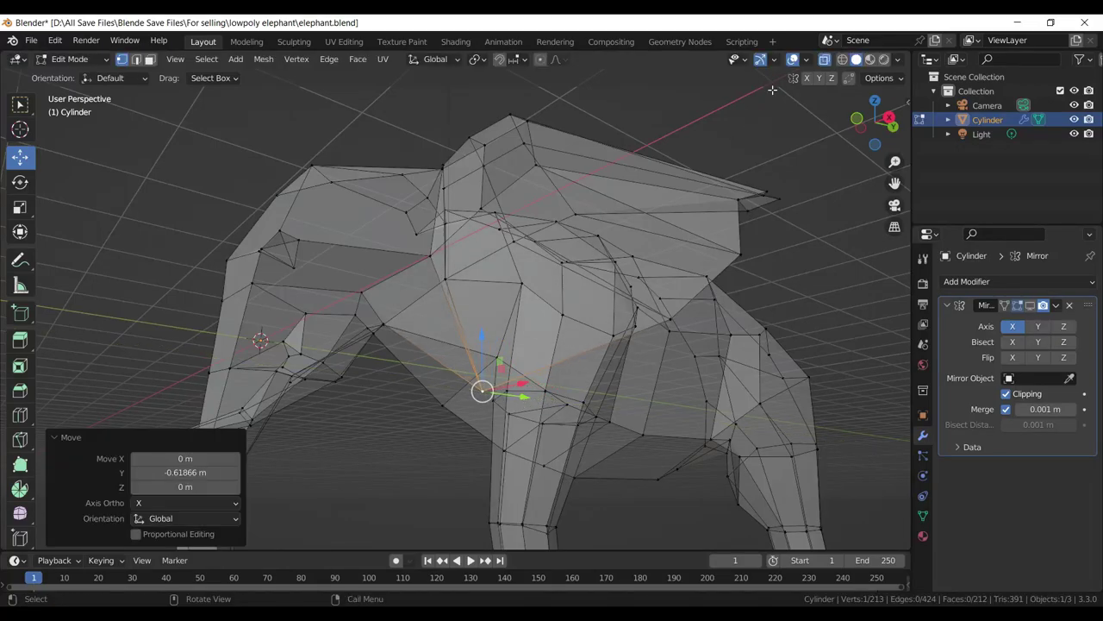
- Turn off see-through, move the vertices 0.557 m along X, and return to Object Mode
{"action": "left_click", "coordinate": [825, 60]}
{"action": "left_click_drag", "start_coordinate": [560, 276], "coordinate": [388, 371]}
{"action": "key", "text": "g"}
{"action": "left_click", "coordinate": [591, 284]}
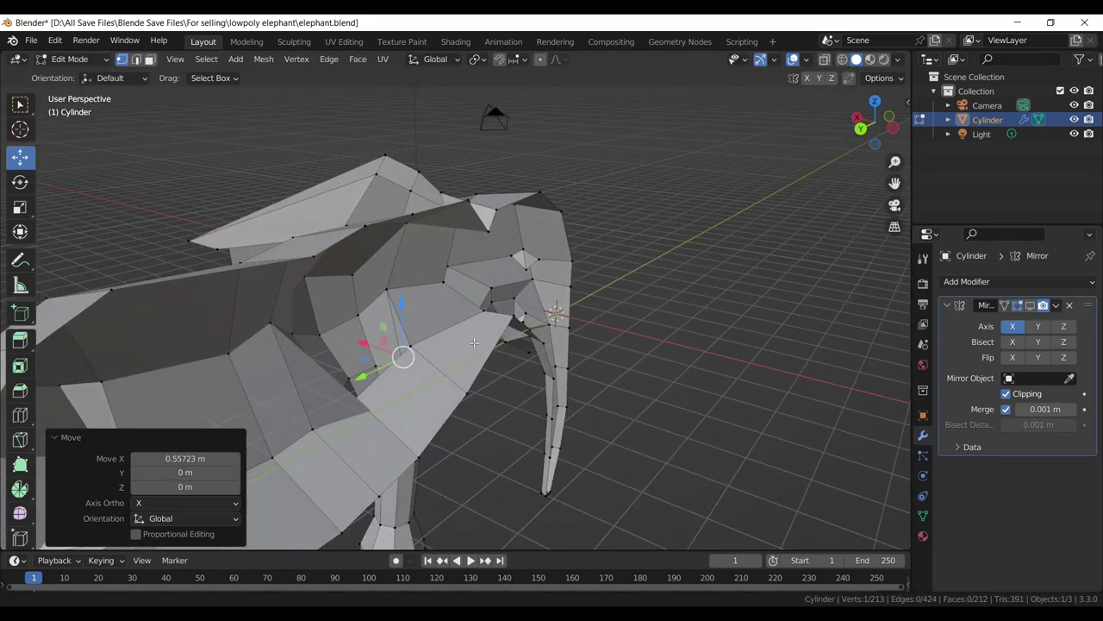
{"action": "scroll", "scroll_direction": "up", "scroll_amount": 3}
{"action": "key", "text": "Tab"}
{"action": "scroll", "scroll_direction": "down", "scroll_amount": 3}
- Save, show the mirrored half in the viewport, and enter Edit Mode on the elephant
{"action": "key", "text": "ctrl+s"}
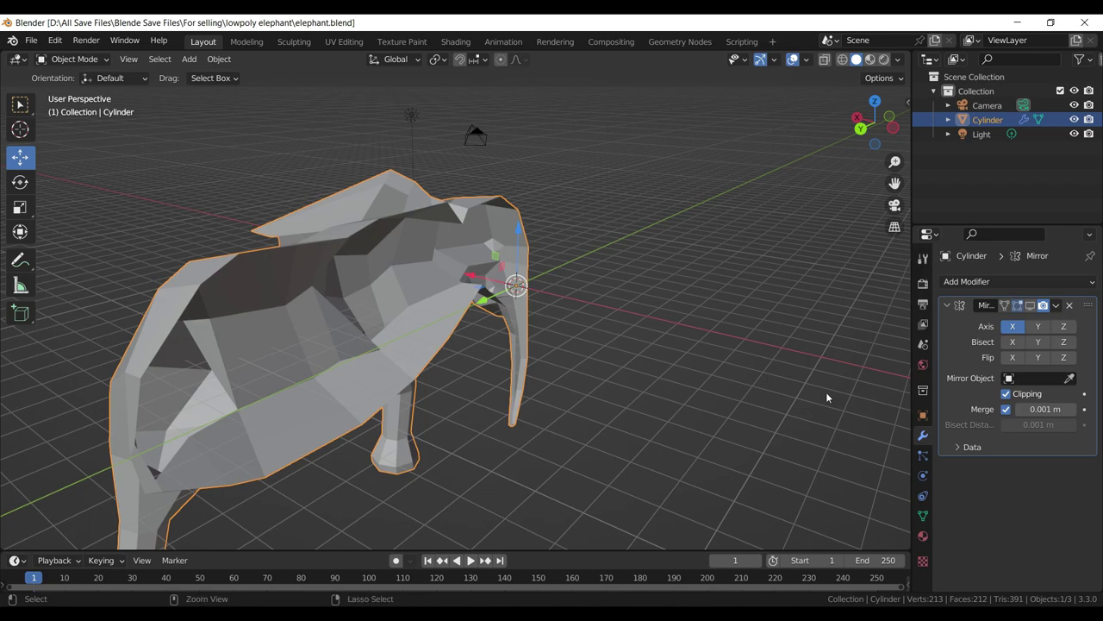
{"action": "left_click", "coordinate": [1030, 305]}
{"action": "left_click", "coordinate": [645, 323]}
{"action": "left_click_drag", "start_coordinate": [645, 323], "coordinate": [578, 309]}
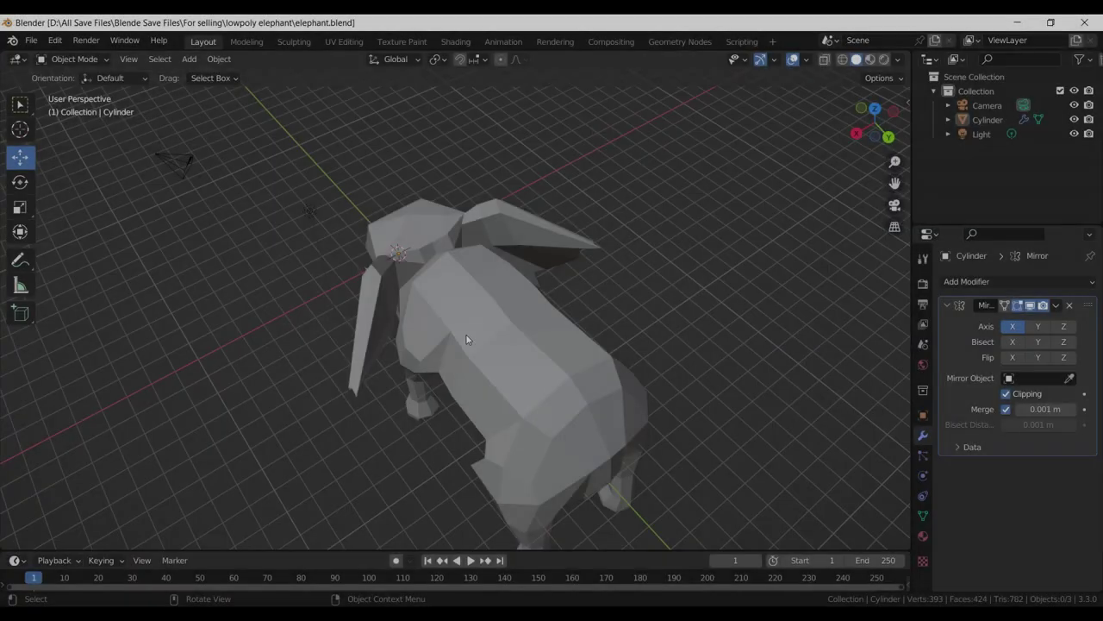
{"action": "left_click", "coordinate": [466, 334]}
{"action": "key", "text": "Tab"}
{"action": "left_click_drag", "start_coordinate": [455, 334], "coordinate": [551, 235]}
{"action": "scroll", "scroll_direction": "up", "scroll_amount": 3}
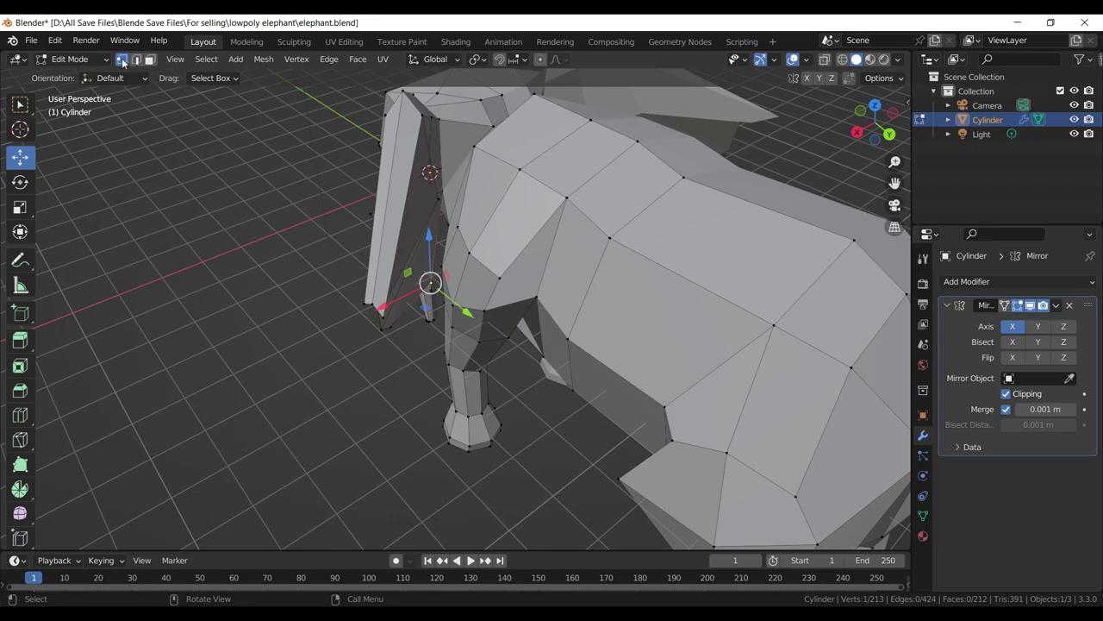
- Slide several chest vertices along their edges, the last at factor 0.327
{"action": "left_click", "coordinate": [500, 275]}
{"action": "left_click_drag", "start_coordinate": [505, 273], "coordinate": [527, 287]}
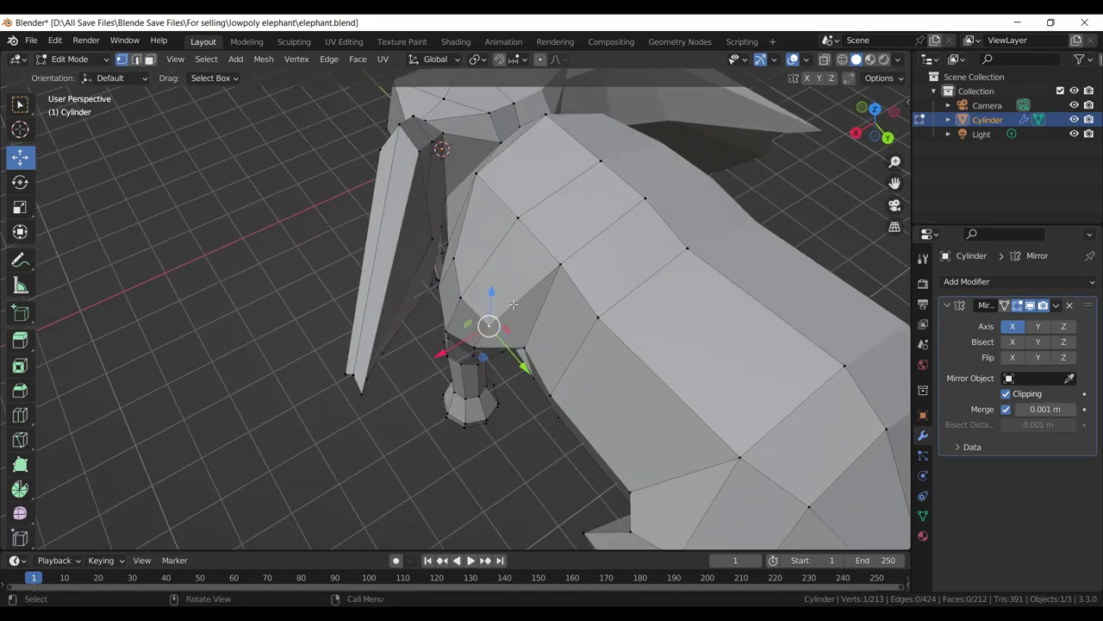
{"action": "key", "text": "shift+v"}
{"action": "left_click", "coordinate": [547, 274]}
{"action": "left_click", "coordinate": [460, 298]}
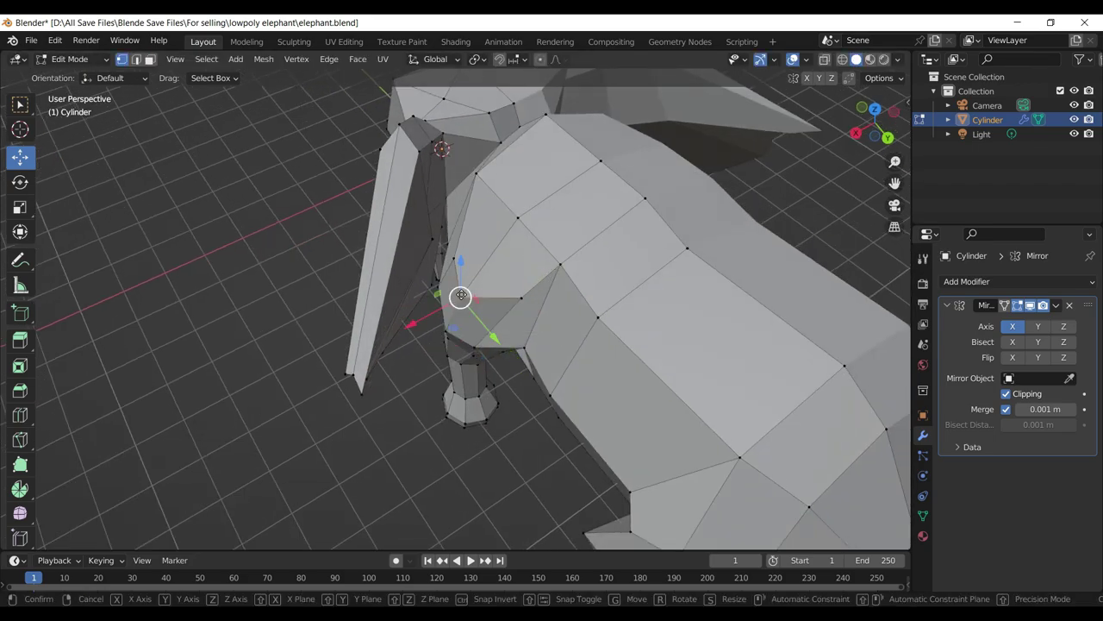
{"action": "key", "text": "shift+v"}
{"action": "left_click", "coordinate": [455, 259]}
{"action": "key", "text": "shift+v"}
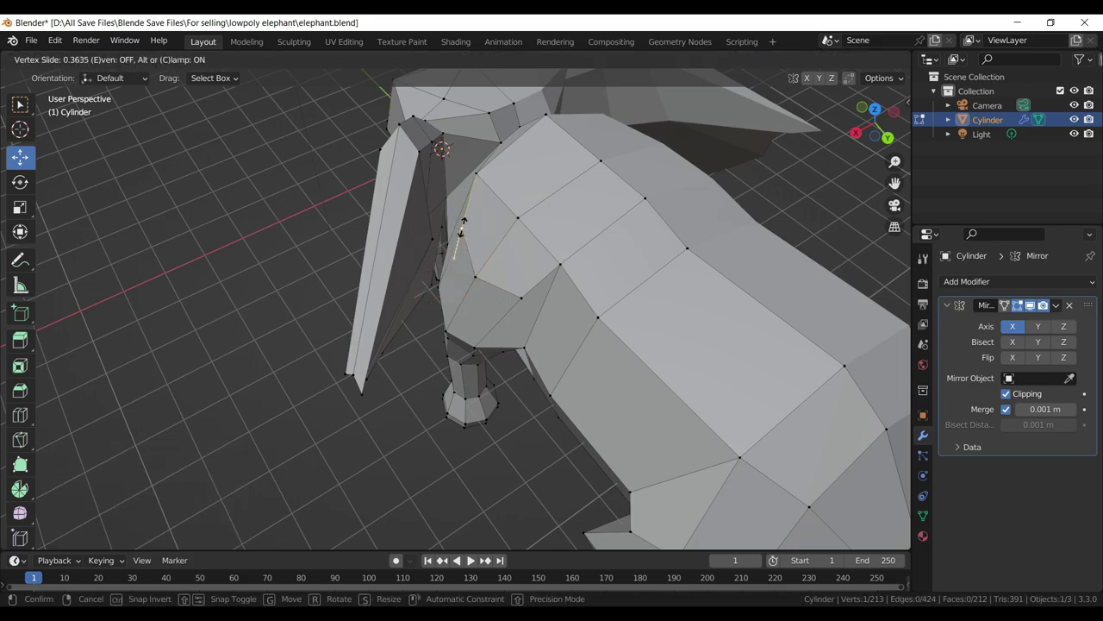
{"action": "left_click", "coordinate": [462, 226]}
{"action": "left_click", "coordinate": [475, 274]}
{"action": "key", "text": "shift+v"}
{"action": "left_click", "coordinate": [504, 297]}
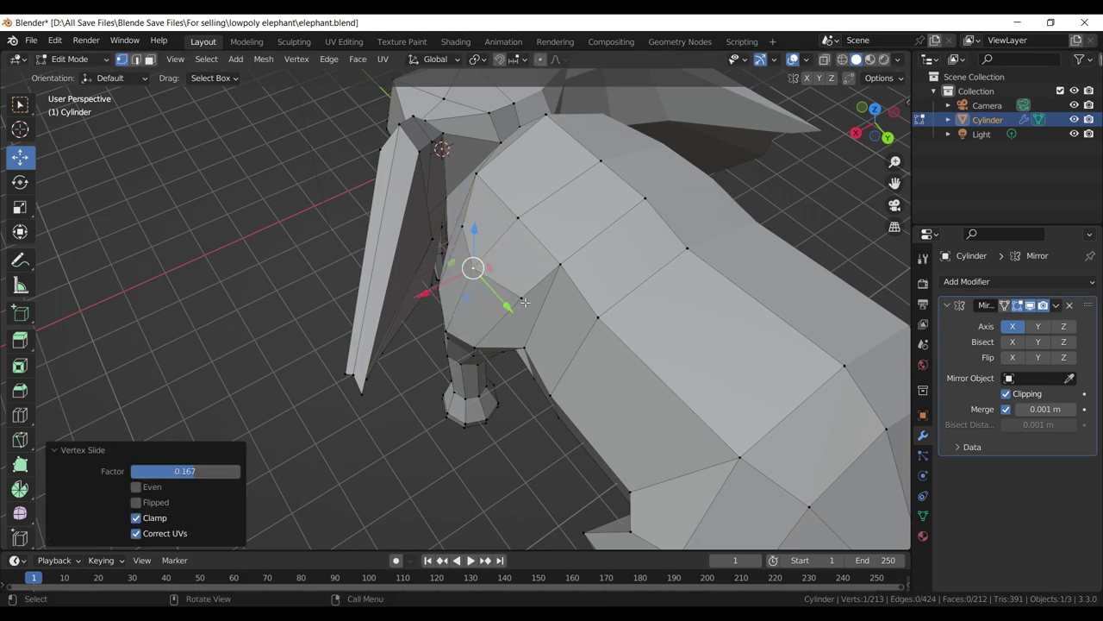
{"action": "left_click", "coordinate": [519, 296]}
{"action": "key", "text": "shift+v"}
{"action": "left_click", "coordinate": [507, 293]}
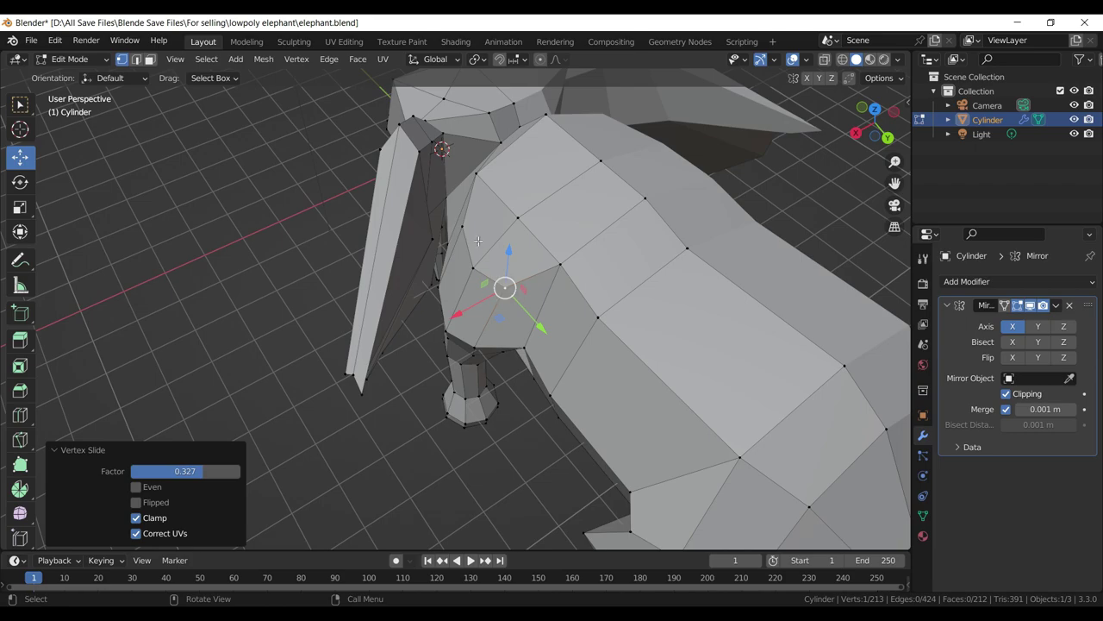
- Pull the chest face inward along X and save the file
{"action": "key", "text": "3"}
{"action": "left_click", "coordinate": [496, 255]}
{"action": "left_click_drag", "start_coordinate": [495, 254], "coordinate": [455, 381]}
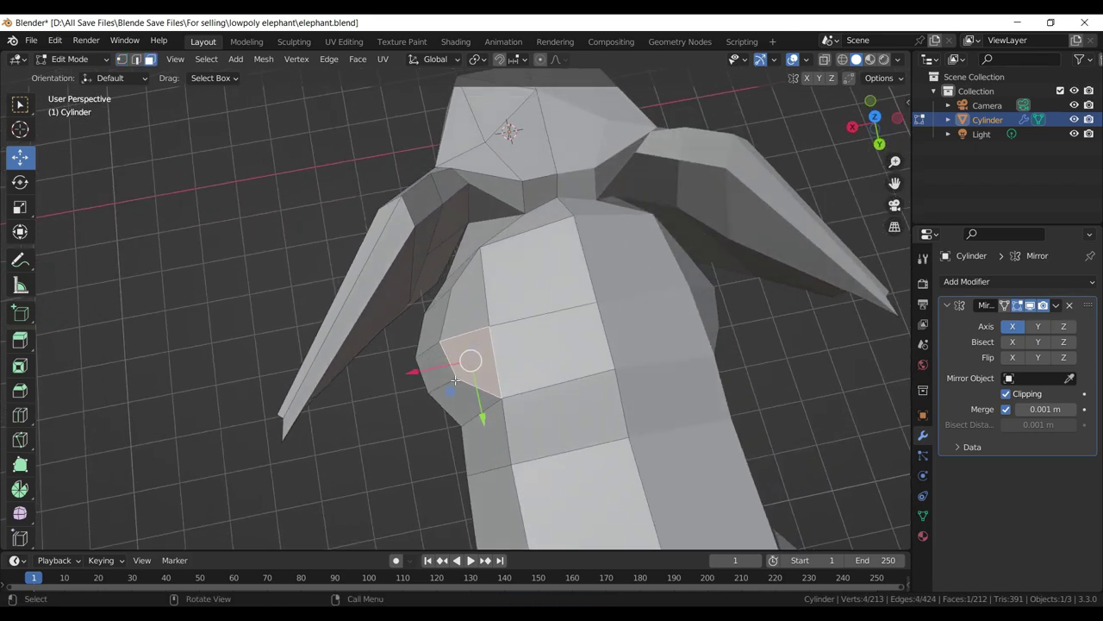
{"action": "key", "text": "g"}
{"action": "key", "text": "x"}
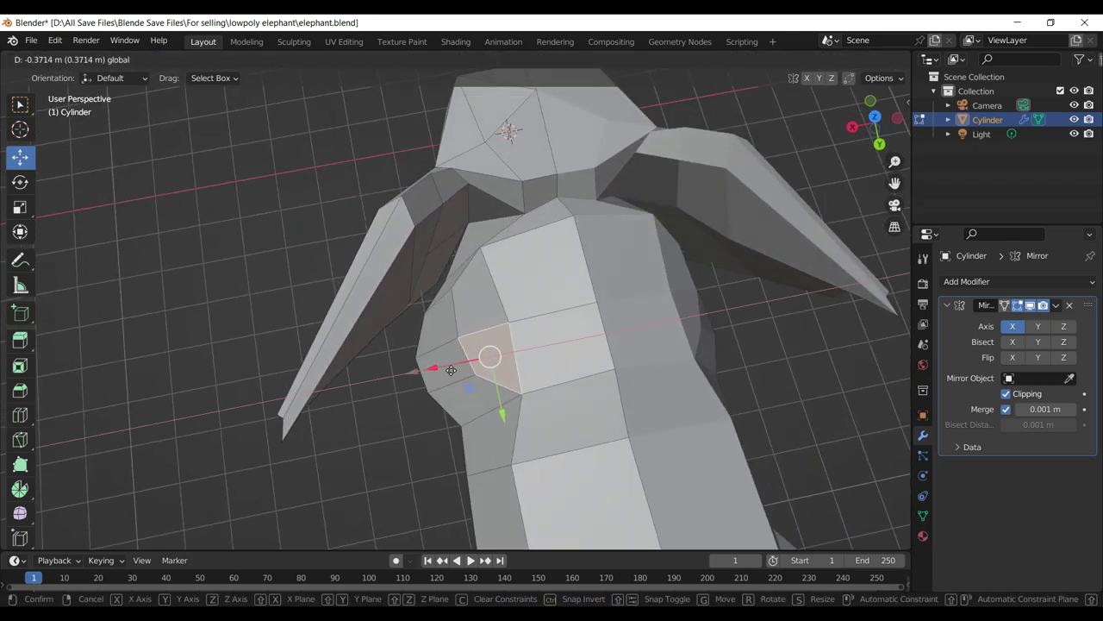
{"action": "left_click", "coordinate": [451, 370]}
{"action": "key", "text": "ctrl+s"}
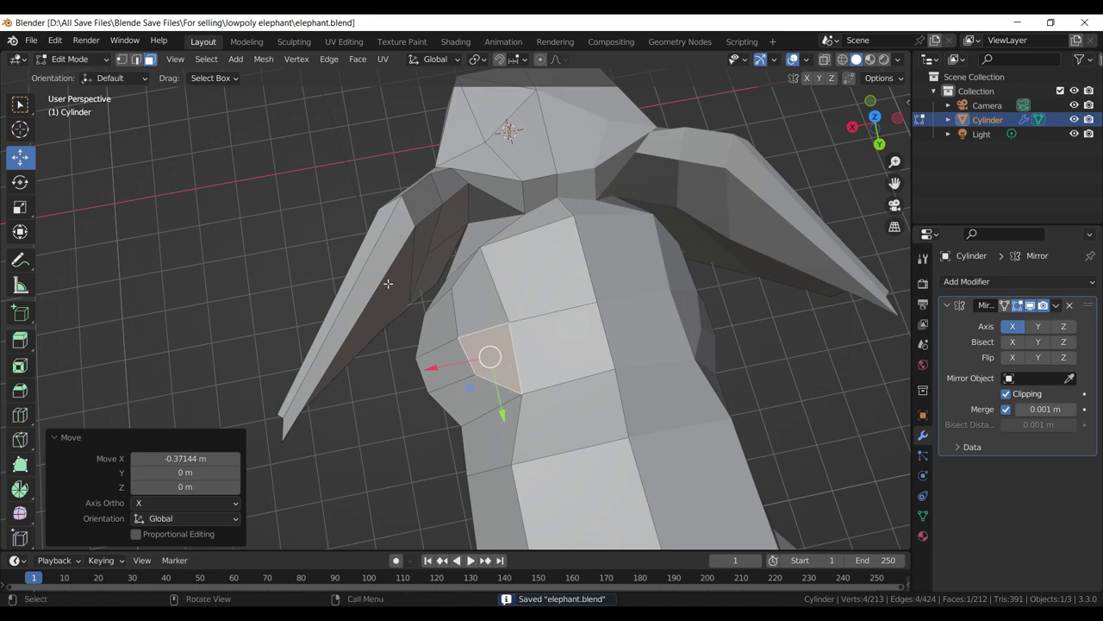
- Nudge several chest and torso vertices inward along X
{"action": "left_click", "coordinate": [123, 61]}
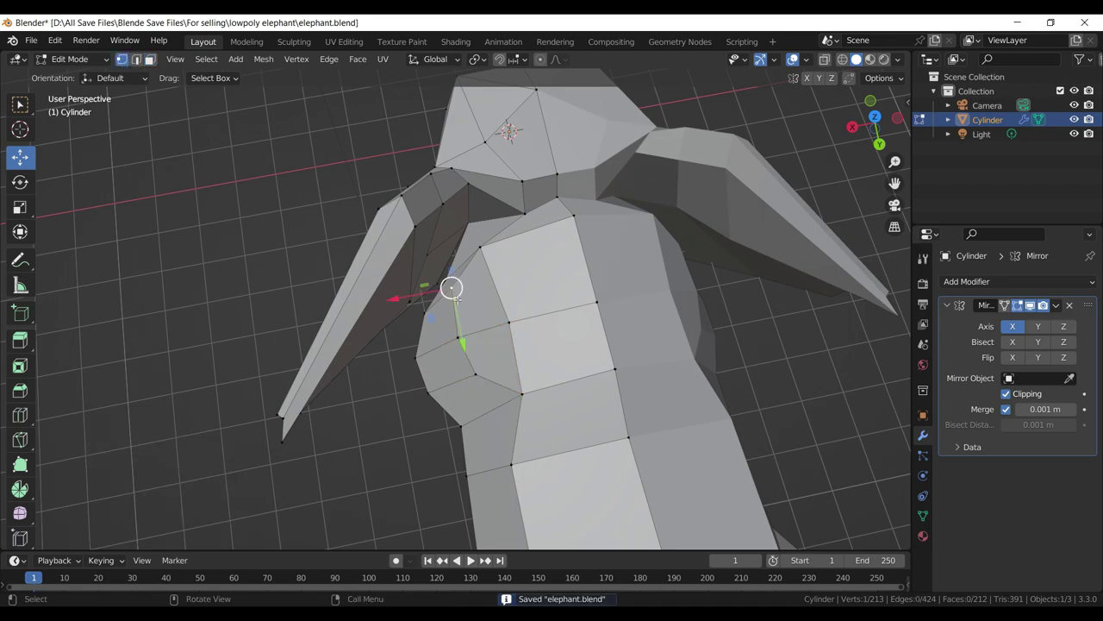
{"action": "key", "text": "g"}
{"action": "key", "text": "x"}
{"action": "left_click", "coordinate": [411, 306]}
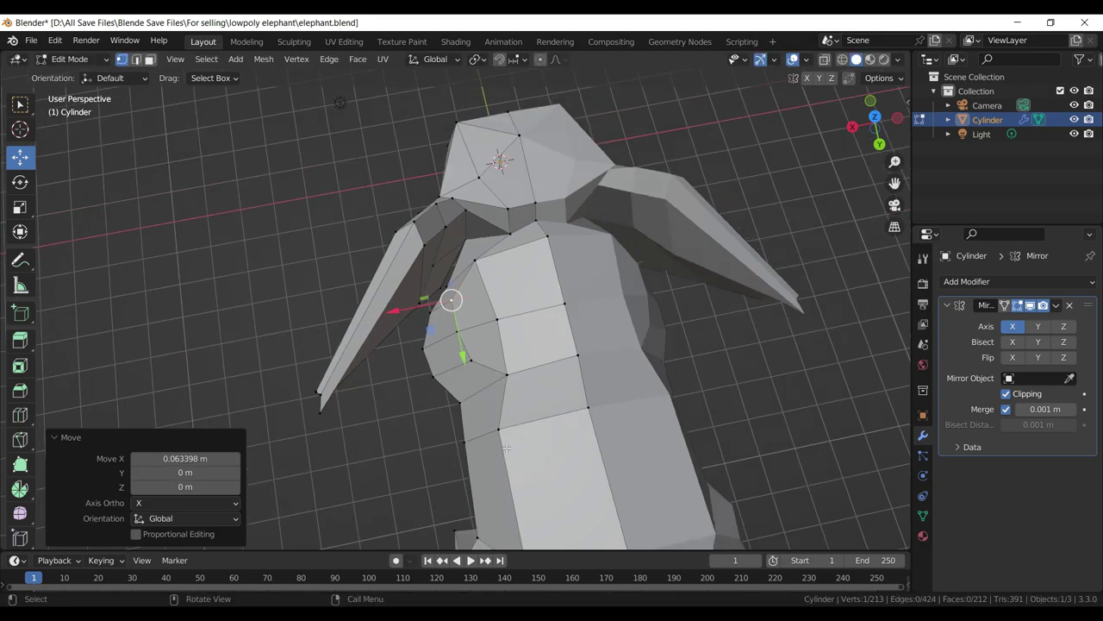
{"action": "left_click", "coordinate": [505, 445]}
{"action": "left_click_drag", "start_coordinate": [505, 445], "coordinate": [440, 370]}
{"action": "left_click_drag", "start_coordinate": [439, 370], "coordinate": [467, 357]}
{"action": "left_click", "coordinate": [487, 259]}
{"action": "left_click_drag", "start_coordinate": [436, 253], "coordinate": [443, 249]}
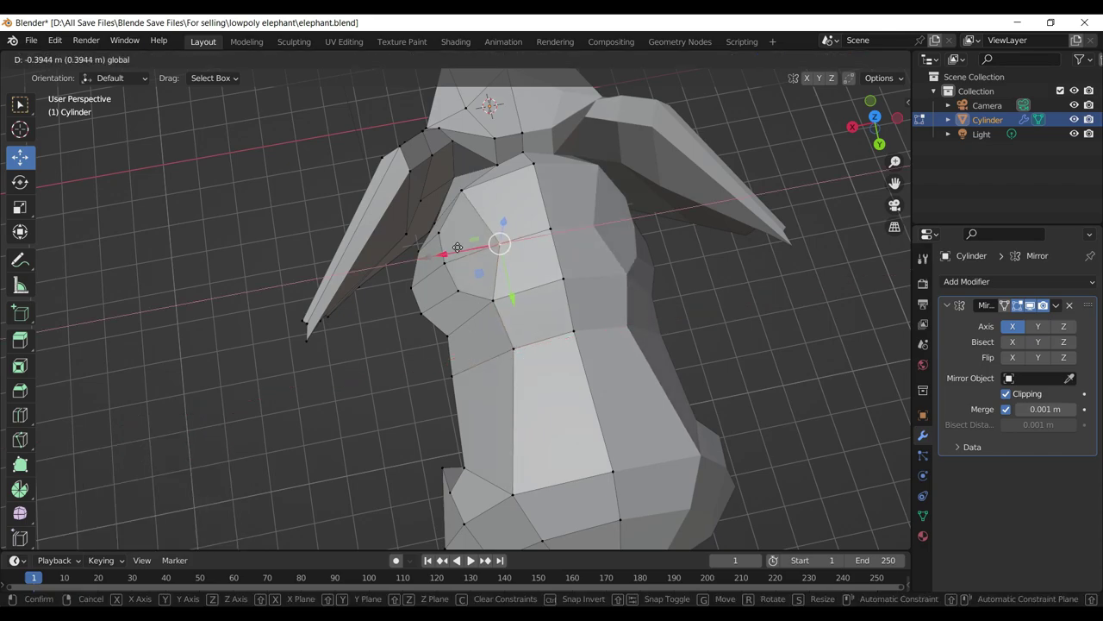
{"action": "scroll", "scroll_direction": "up", "scroll_amount": 3}
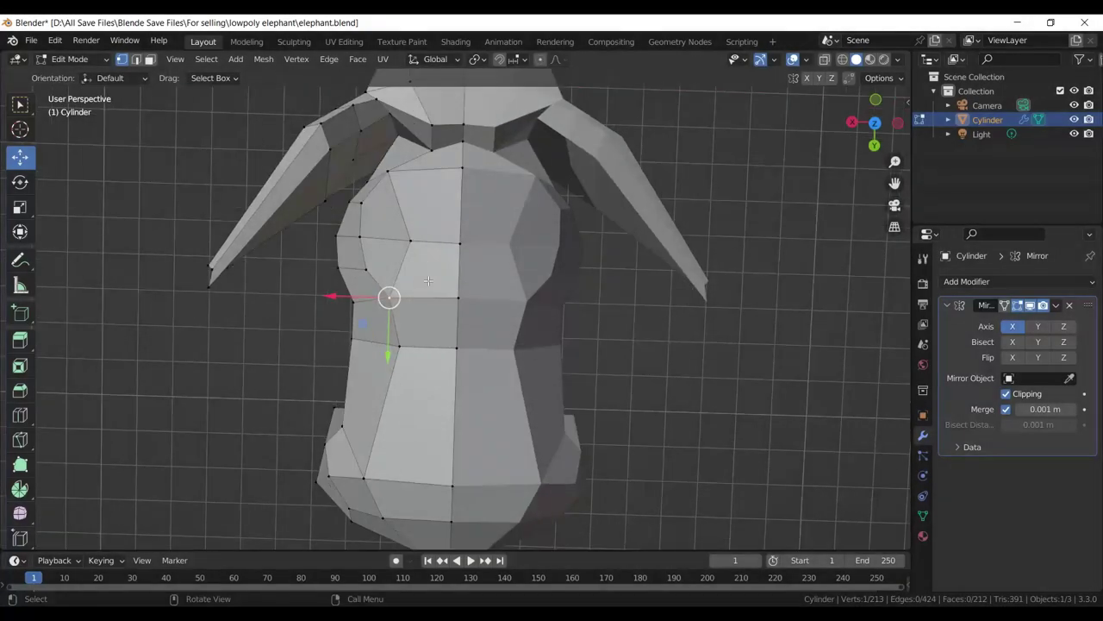
{"action": "left_click_drag", "start_coordinate": [335, 367], "coordinate": [361, 308]}
{"action": "left_click_drag", "start_coordinate": [361, 309], "coordinate": [384, 310]}
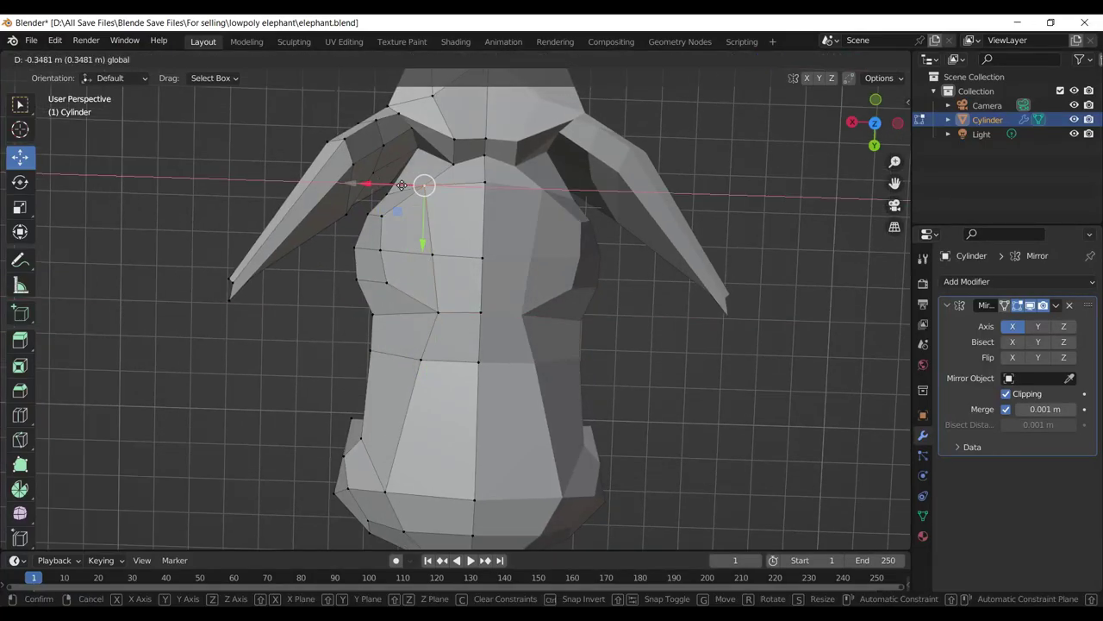
{"action": "left_click_drag", "start_coordinate": [419, 186], "coordinate": [424, 185]}
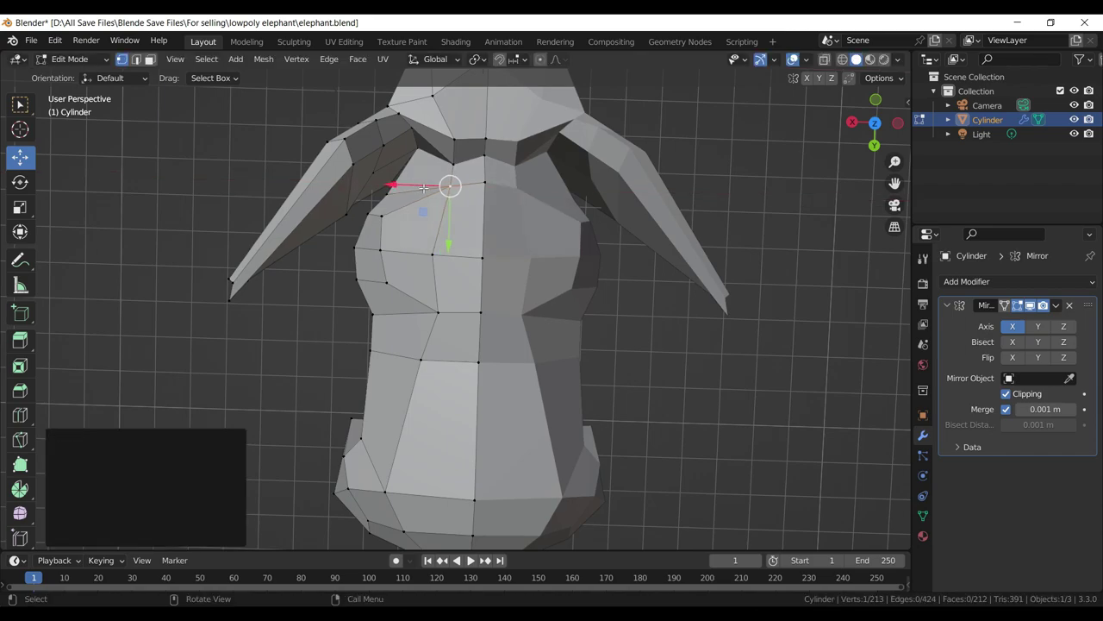
- Pull a pair of chest vertices inward along X and raise them upward
{"action": "left_click", "coordinate": [388, 285]}
{"action": "left_click", "coordinate": [377, 226]}
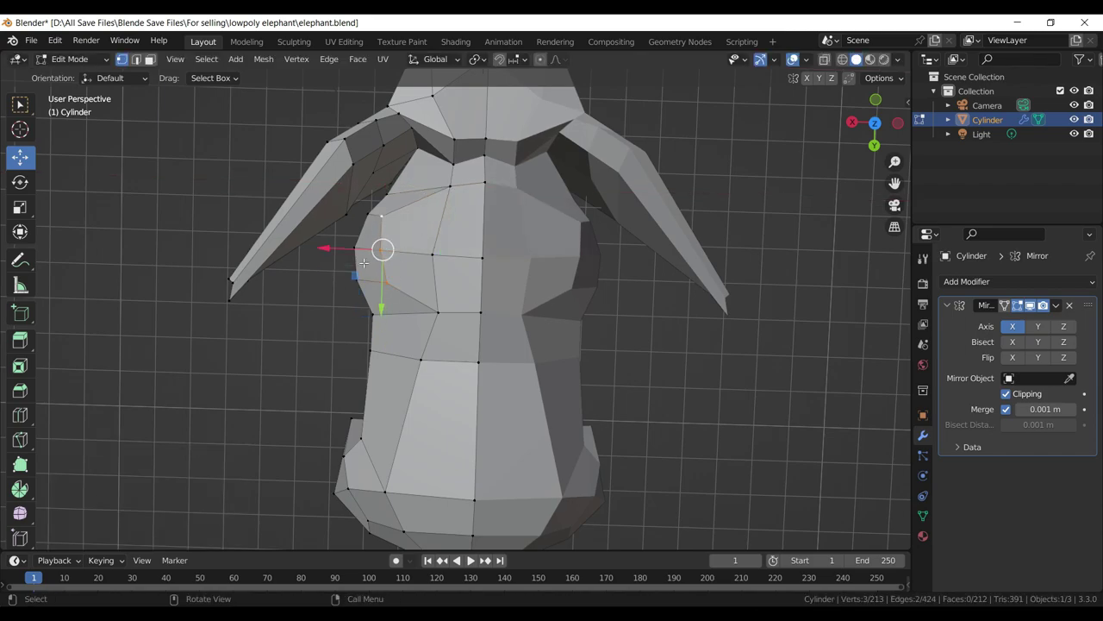
{"action": "left_click_drag", "start_coordinate": [350, 248], "coordinate": [372, 251]}
{"action": "left_click_drag", "start_coordinate": [373, 251], "coordinate": [383, 128]}
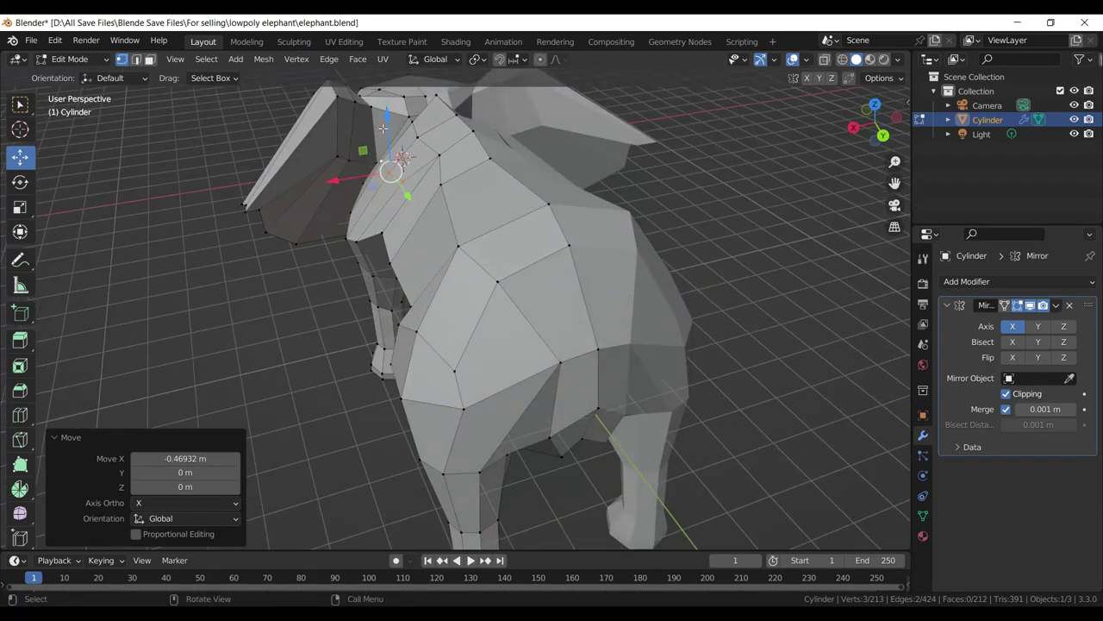
{"action": "left_click_drag", "start_coordinate": [383, 127], "coordinate": [389, 101]}
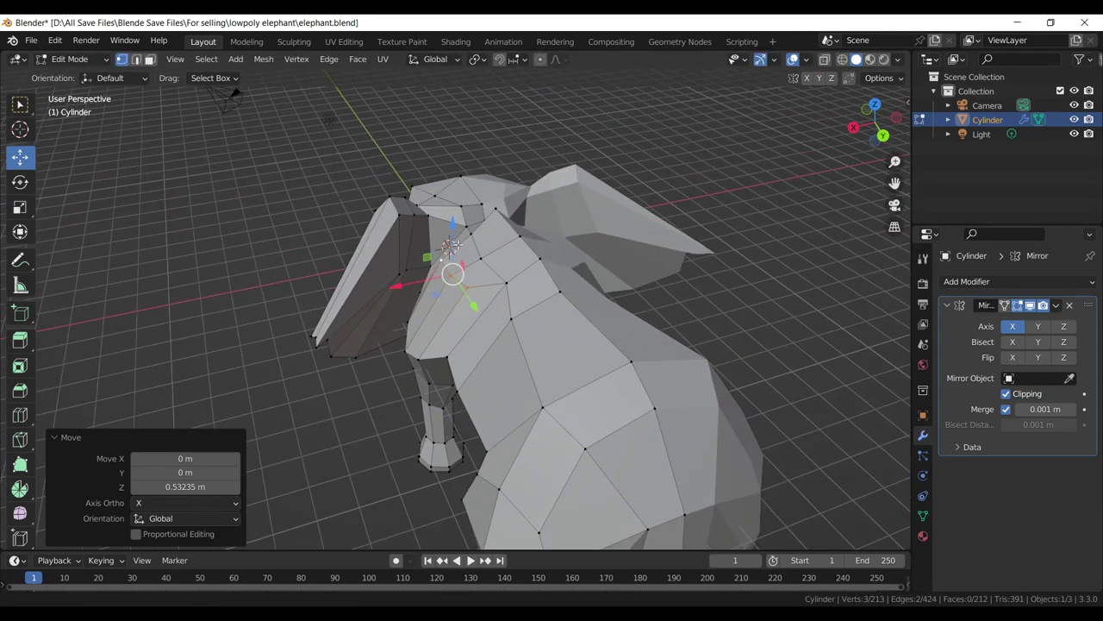
{"action": "left_click_drag", "start_coordinate": [395, 131], "coordinate": [405, 343]}
{"action": "left_click_drag", "start_coordinate": [405, 343], "coordinate": [418, 342]}
{"action": "left_click_drag", "start_coordinate": [457, 332], "coordinate": [458, 351]}
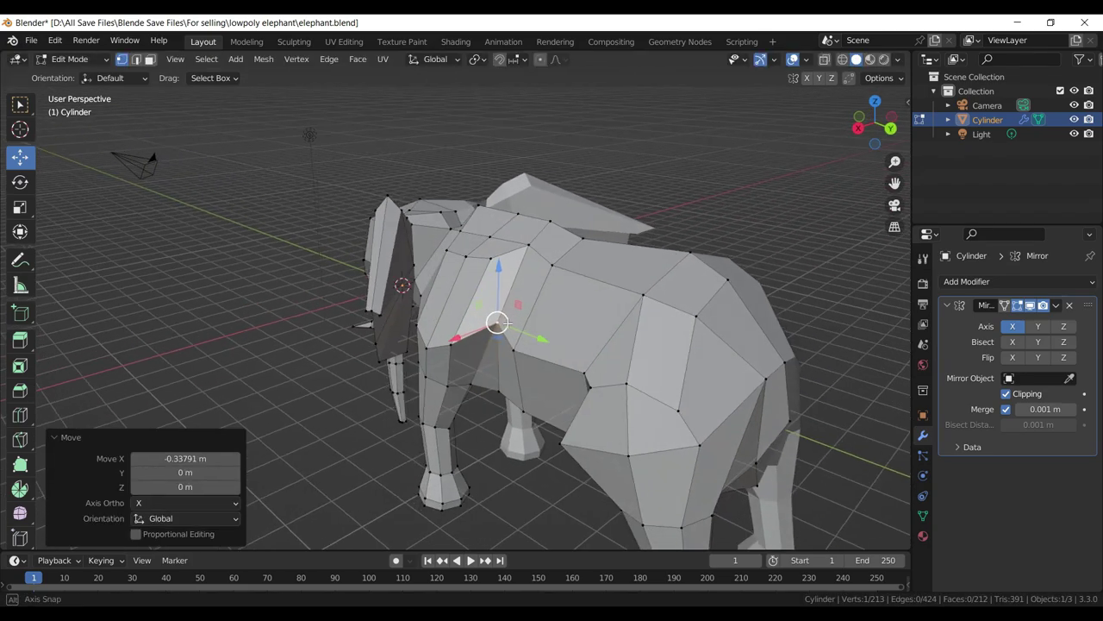
- Raise the shoulder vertices 0.251 m on Z, then pull them and a chest vertex inward along X
{"action": "left_click", "coordinate": [448, 340]}
{"action": "left_click", "coordinate": [440, 322]}
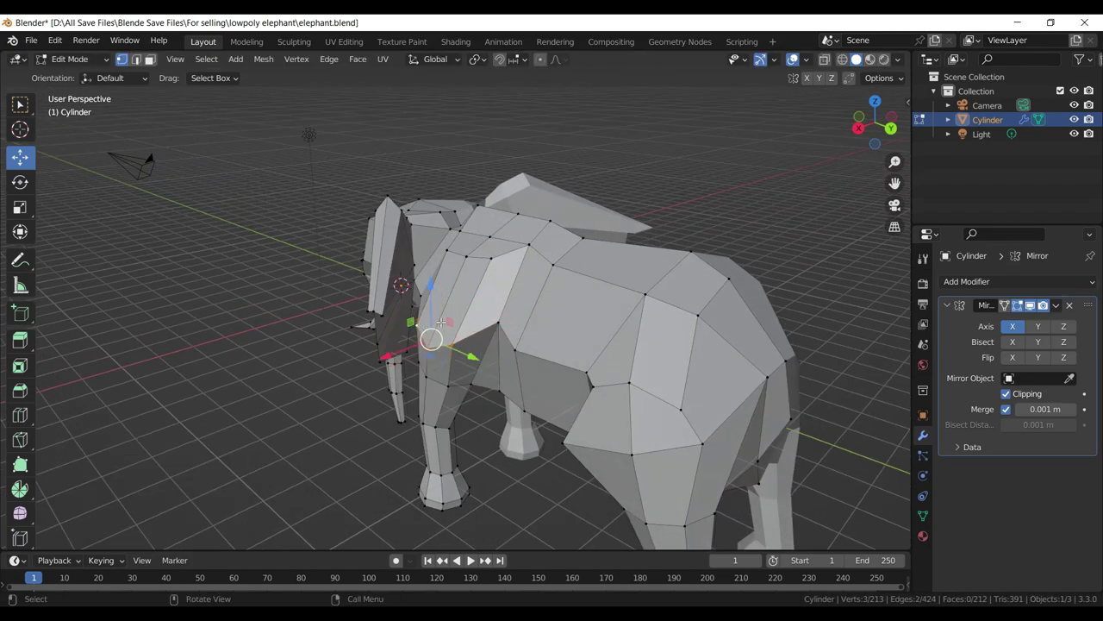
{"action": "left_click_drag", "start_coordinate": [428, 302], "coordinate": [437, 283]}
{"action": "left_click_drag", "start_coordinate": [437, 283], "coordinate": [375, 379]}
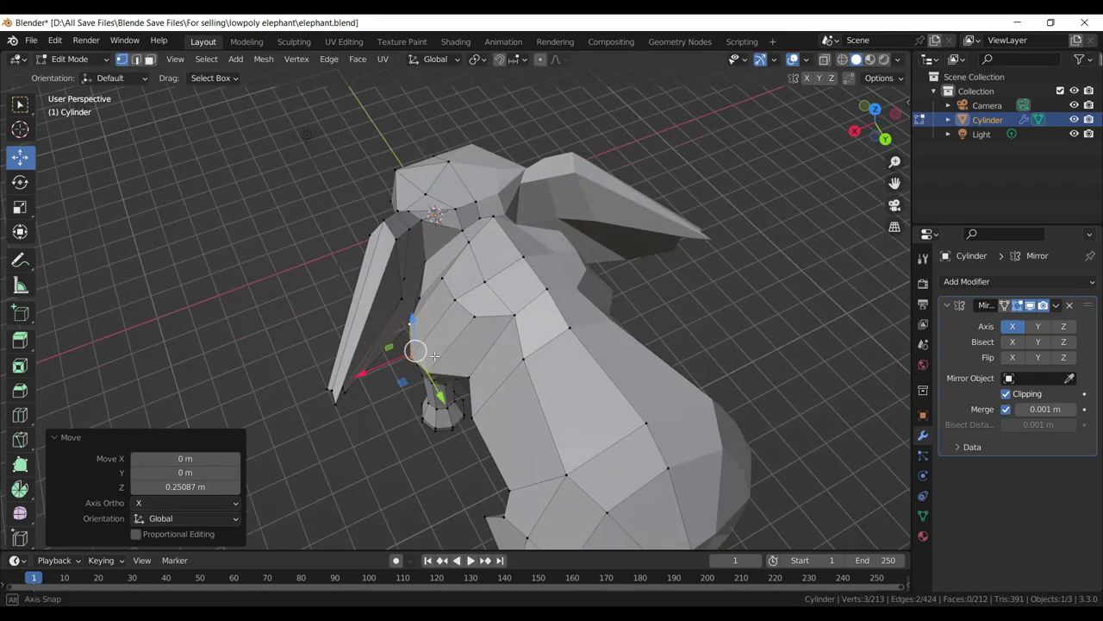
{"action": "left_click_drag", "start_coordinate": [375, 380], "coordinate": [392, 370]}
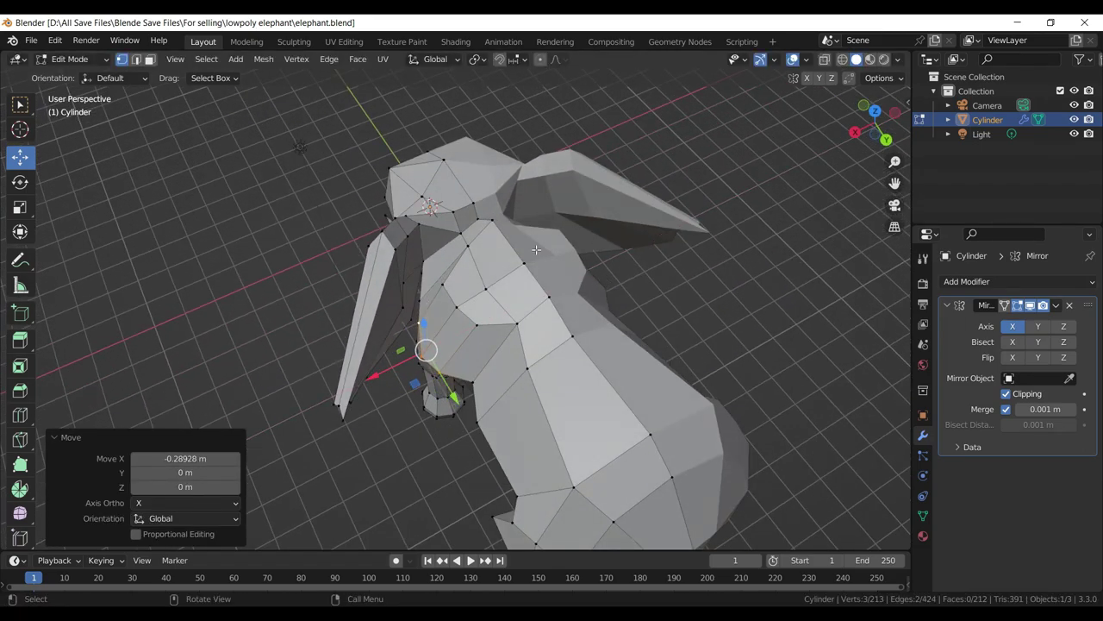
{"action": "left_click_drag", "start_coordinate": [392, 371], "coordinate": [423, 352]}
{"action": "left_click", "coordinate": [440, 310]}
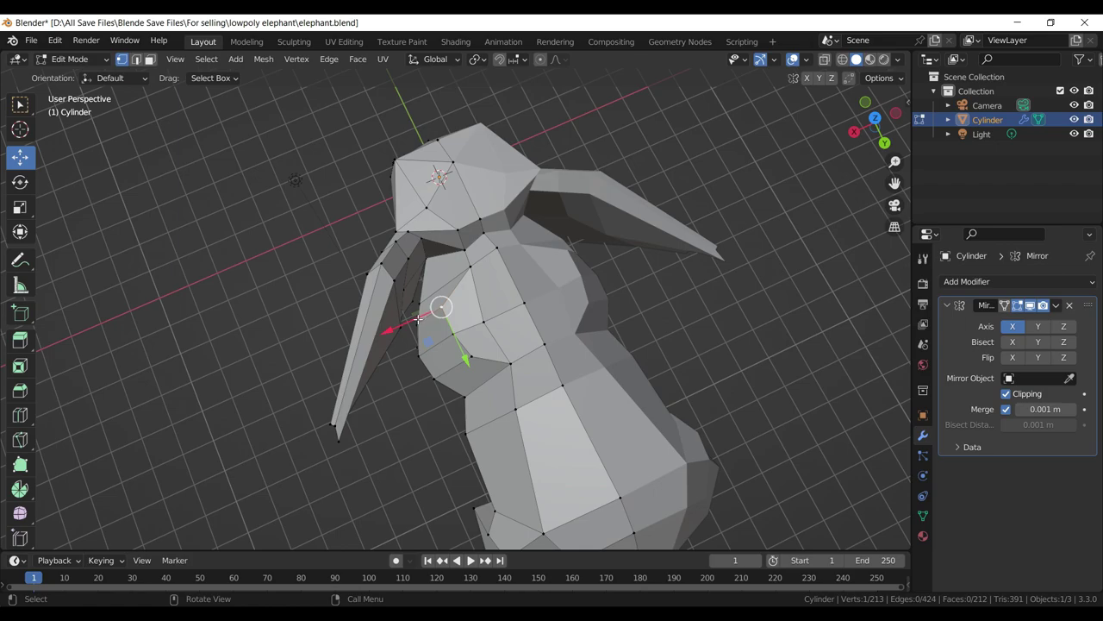
{"action": "left_click_drag", "start_coordinate": [418, 319], "coordinate": [426, 315]}
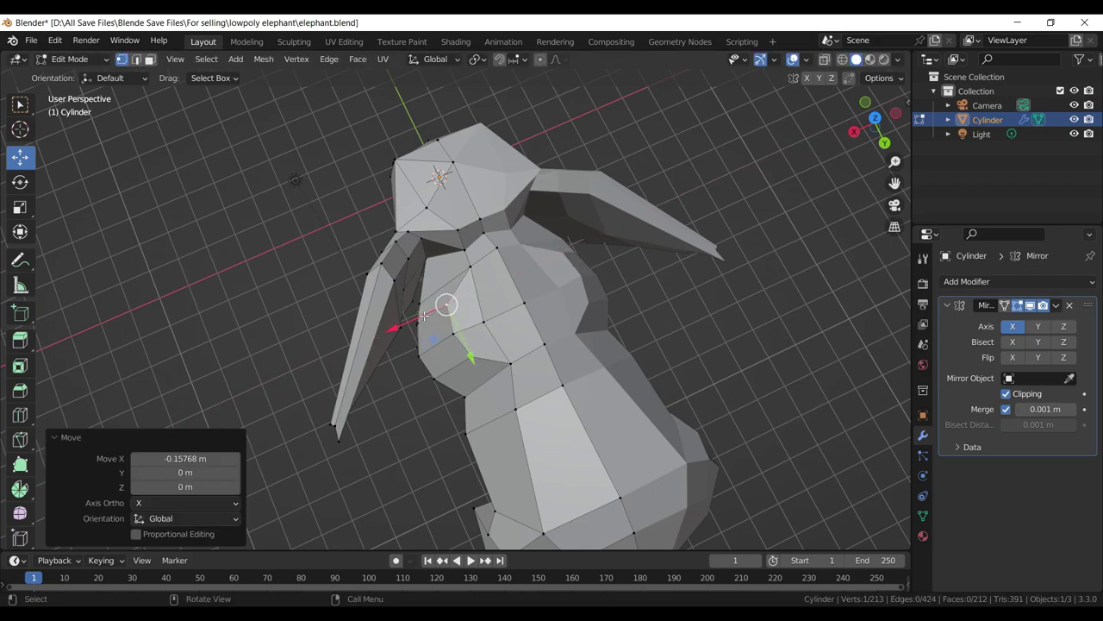
{"action": "left_click", "coordinate": [510, 363]}
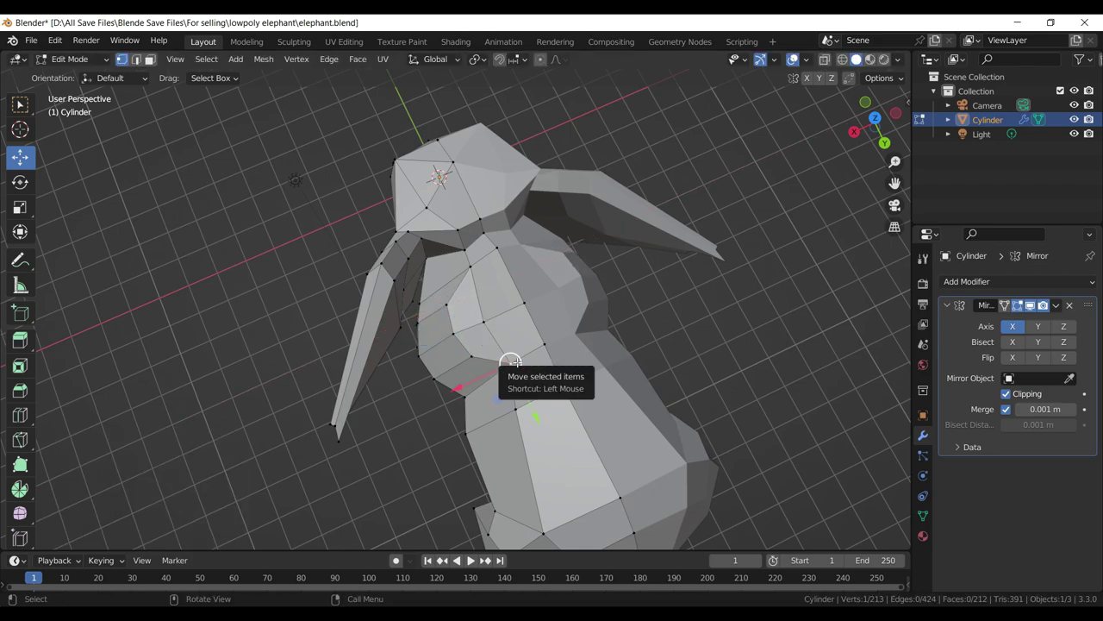
{"action": "key", "text": "KP_3"}
{"action": "scroll", "scroll_direction": "up", "scroll_amount": 3}
- Pull the shoulder vertex down, adjust nearby body-contour vertices, and save elephant.blend
{"action": "left_click_drag", "start_coordinate": [517, 362], "coordinate": [457, 405]}
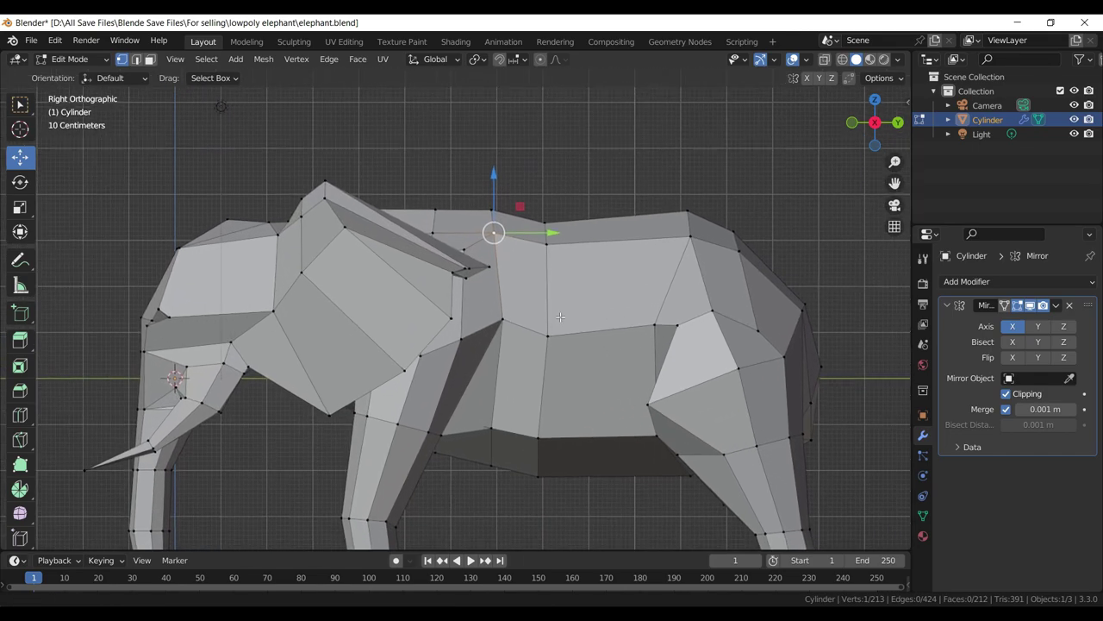
{"action": "scroll", "scroll_direction": "up", "scroll_amount": 3}
{"action": "left_click", "coordinate": [492, 340]}
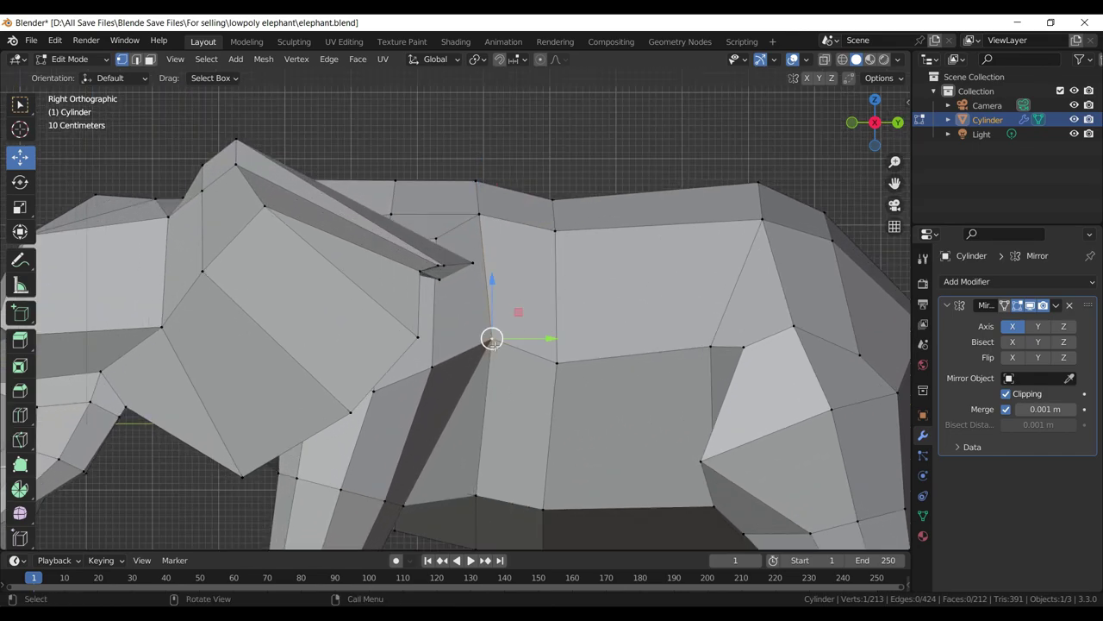
{"action": "left_click_drag", "start_coordinate": [492, 339], "coordinate": [492, 375]}
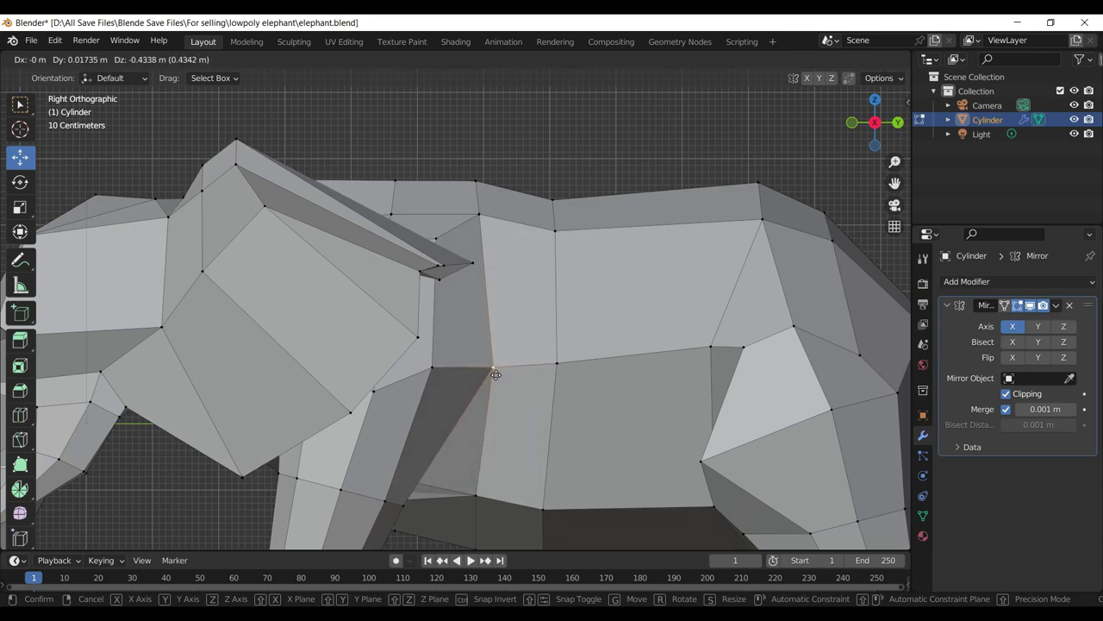
{"action": "left_click_drag", "start_coordinate": [492, 375], "coordinate": [429, 379]}
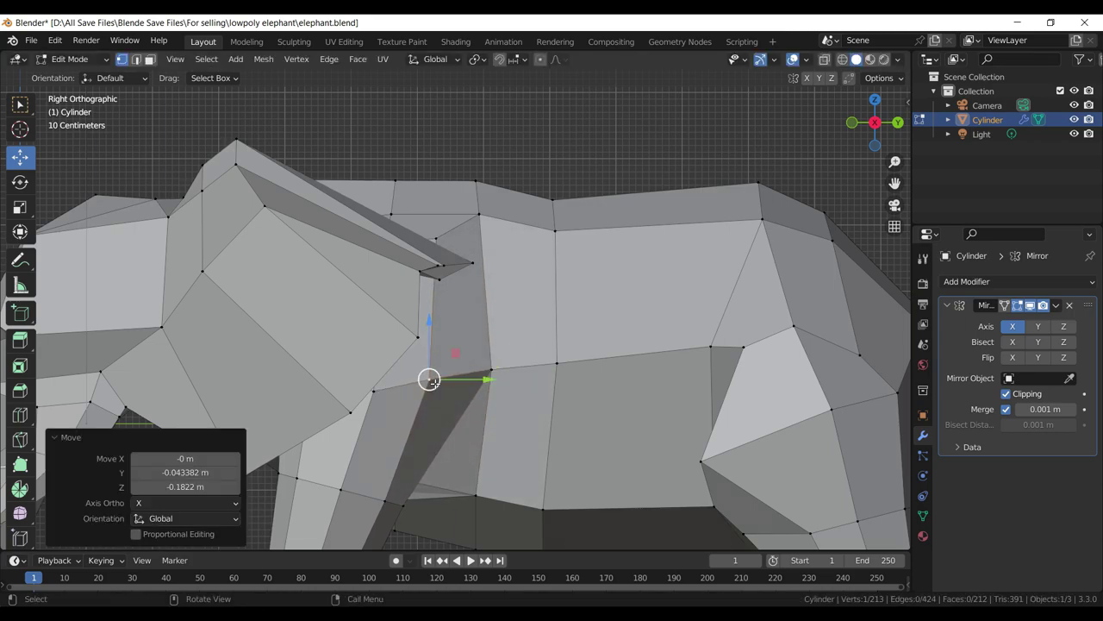
{"action": "left_click_drag", "start_coordinate": [480, 213], "coordinate": [486, 198]}
{"action": "key", "text": "ctrl+s"}
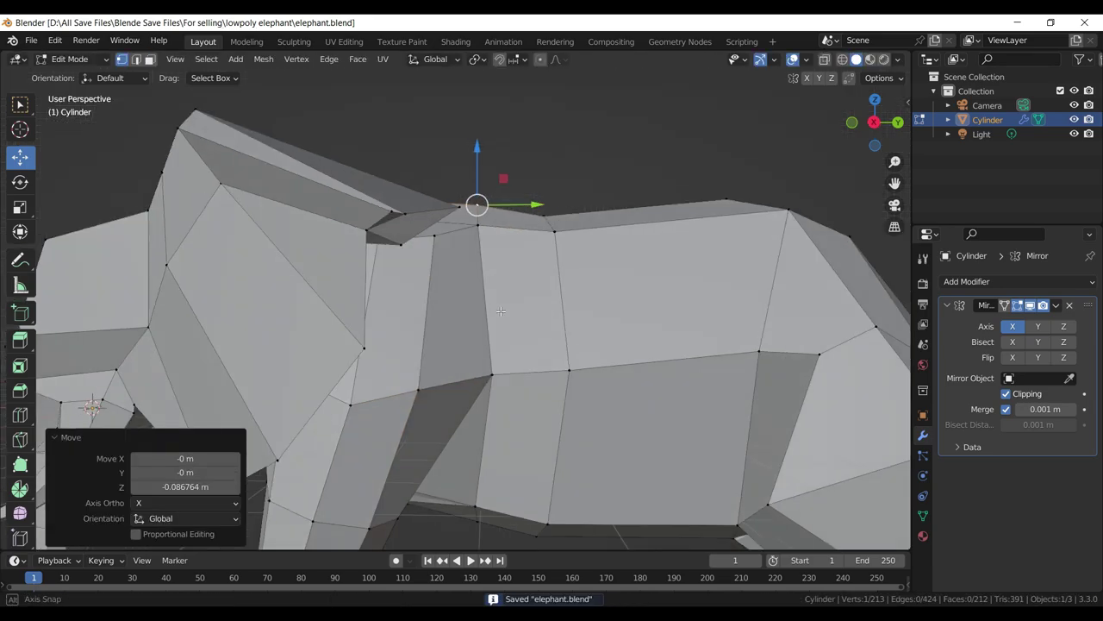
- Shift the vertex where the leg meets the chest along X and move an inner-leg vertex
{"action": "left_click_drag", "start_coordinate": [486, 198], "coordinate": [448, 250]}
{"action": "scroll", "scroll_direction": "up", "scroll_amount": 3}
{"action": "left_click", "coordinate": [417, 229]}
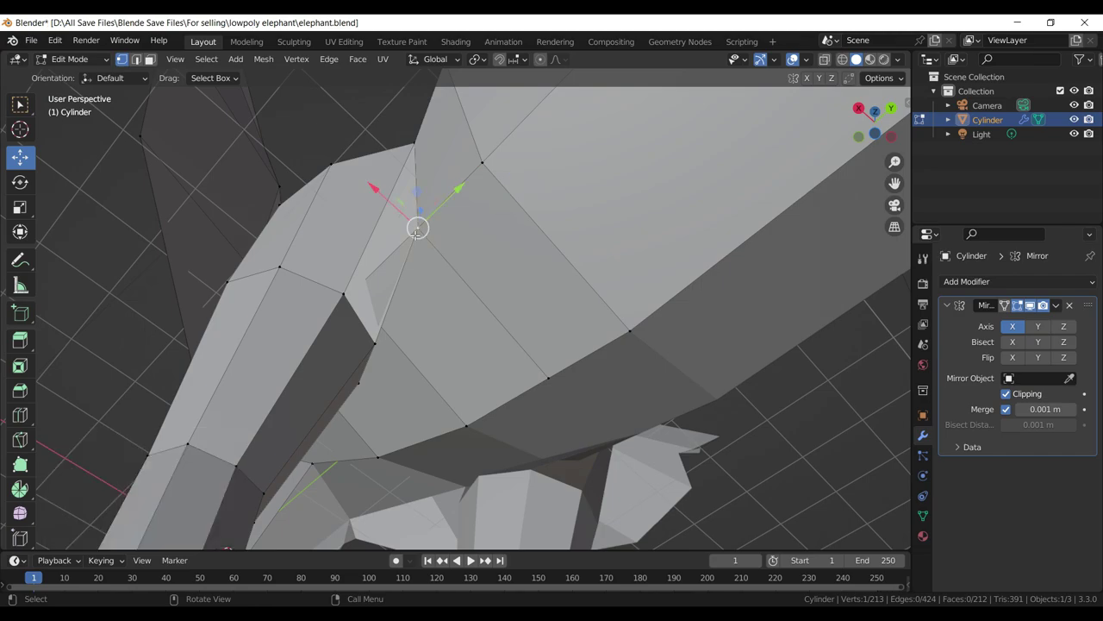
{"action": "left_click_drag", "start_coordinate": [379, 222], "coordinate": [438, 245]}
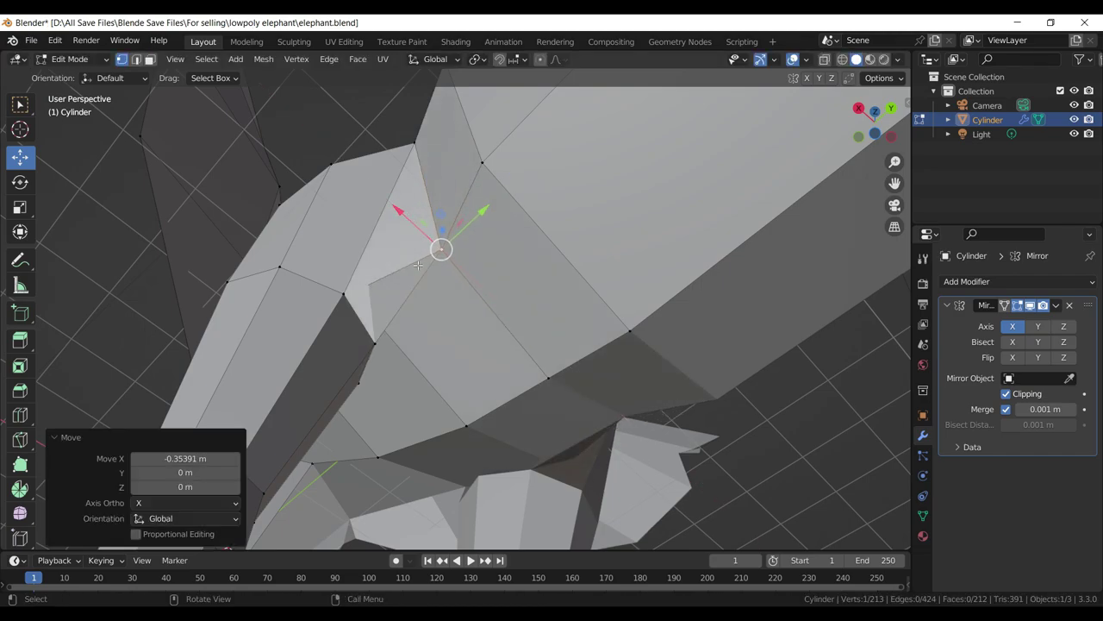
{"action": "left_click_drag", "start_coordinate": [437, 245], "coordinate": [355, 367]}
{"action": "left_click", "coordinate": [359, 371]}
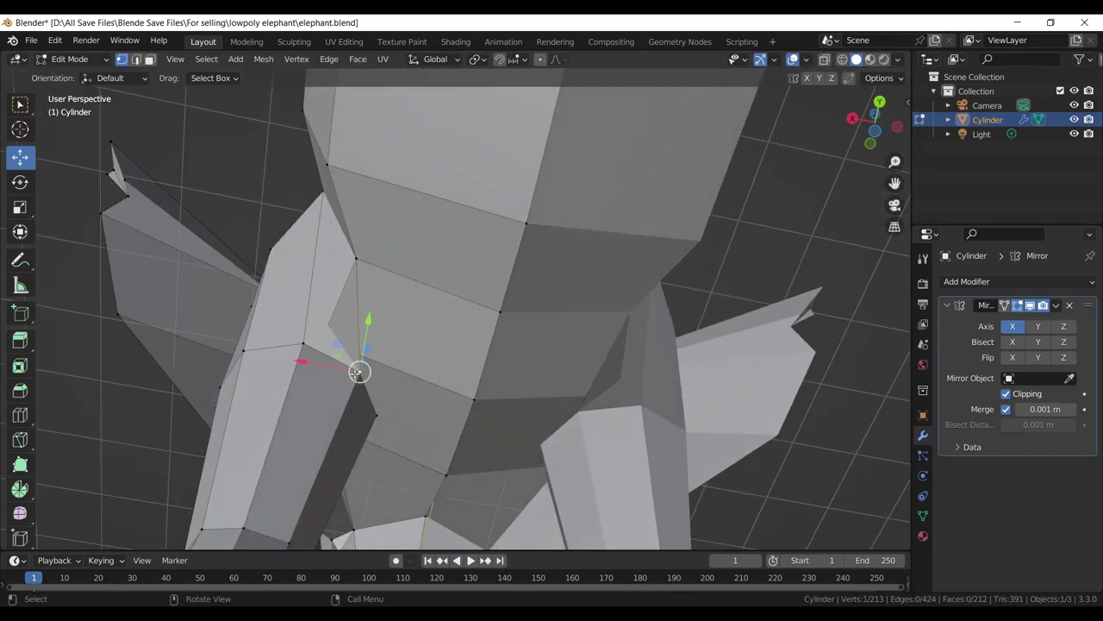
{"action": "left_click_drag", "start_coordinate": [359, 372], "coordinate": [331, 342]}
- Using X-ray, slide a hidden vertex behind the leg and the leg's top-corner vertex along X
{"action": "left_click", "coordinate": [826, 60]}
{"action": "left_click", "coordinate": [331, 340]}
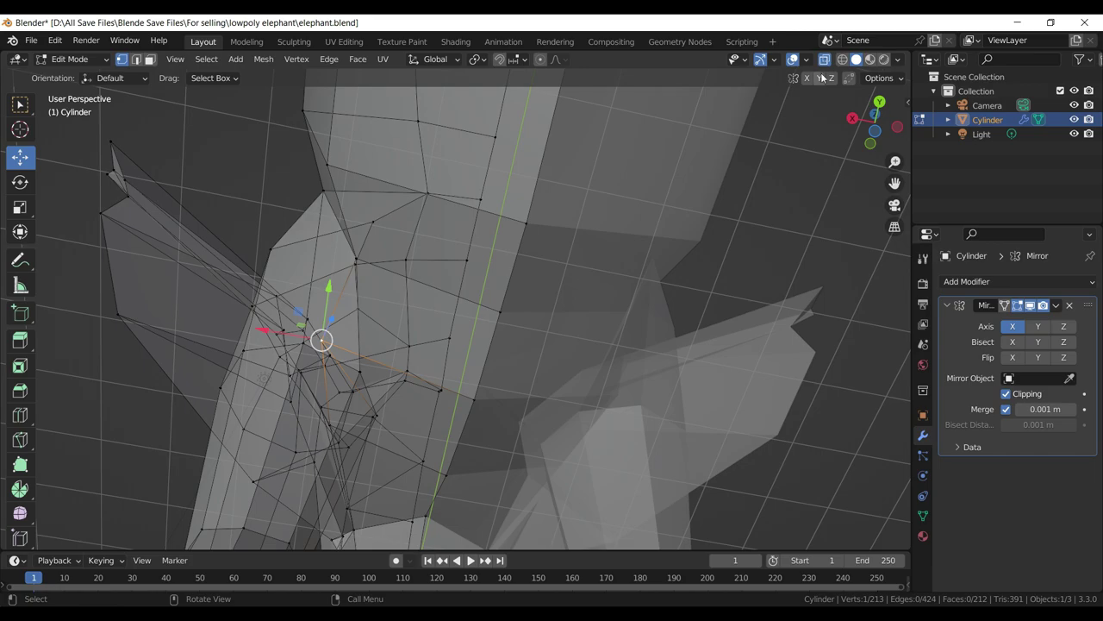
{"action": "left_click", "coordinate": [826, 60]}
{"action": "left_click_drag", "start_coordinate": [302, 328], "coordinate": [334, 363]}
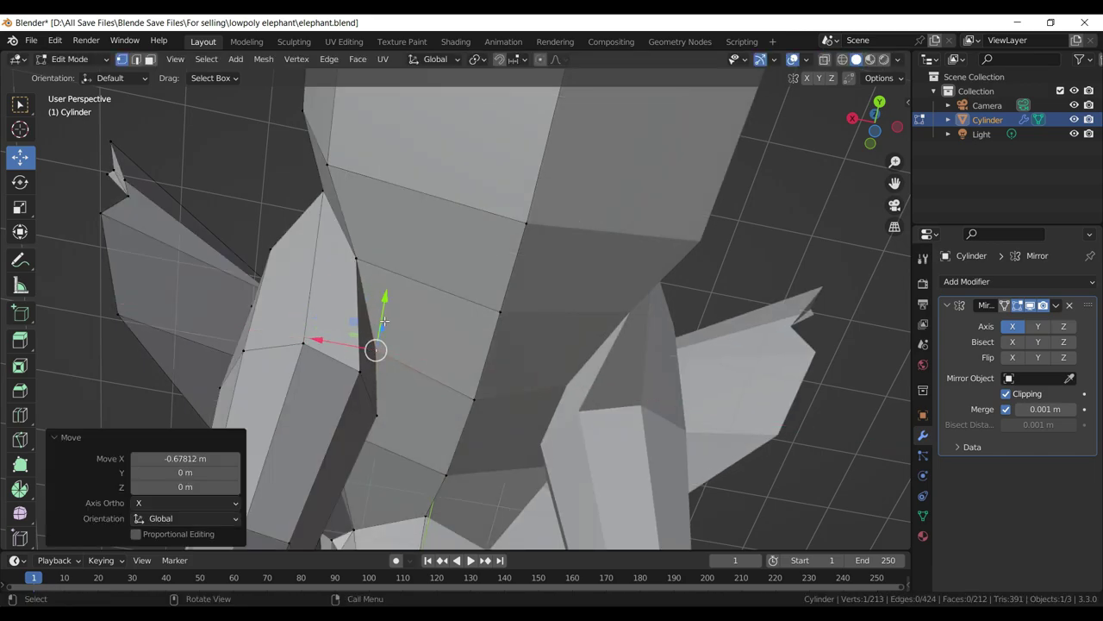
{"action": "left_click", "coordinate": [349, 271]}
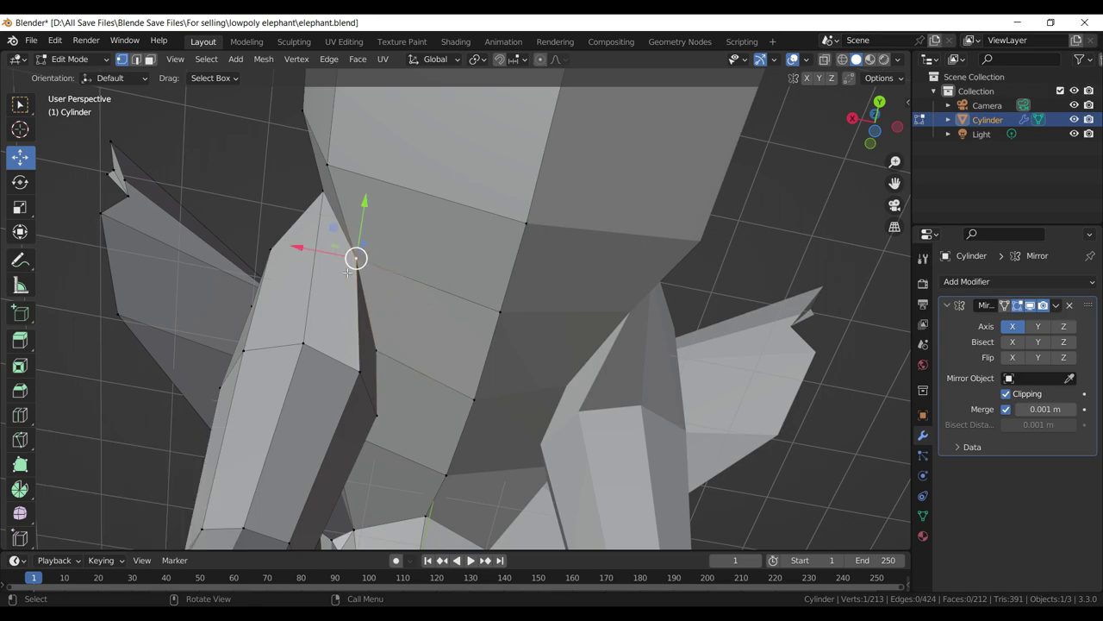
{"action": "left_click_drag", "start_coordinate": [320, 250], "coordinate": [351, 268]}
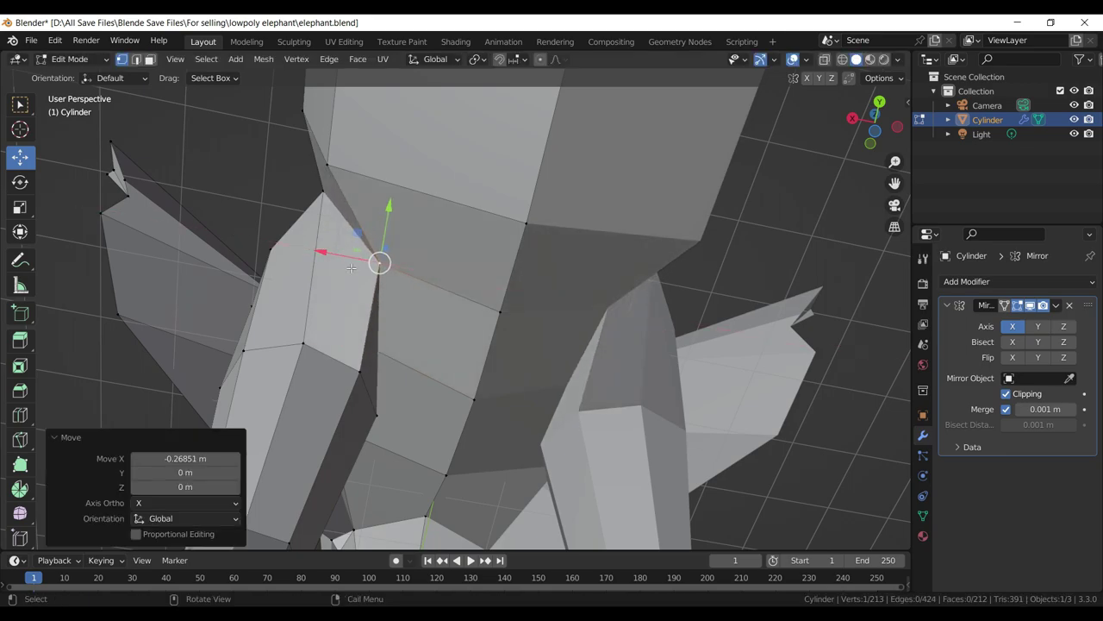
- From underneath, reposition an under-chest vertex and save elephant.blend
{"action": "left_click_drag", "start_coordinate": [432, 295], "coordinate": [747, 148]}
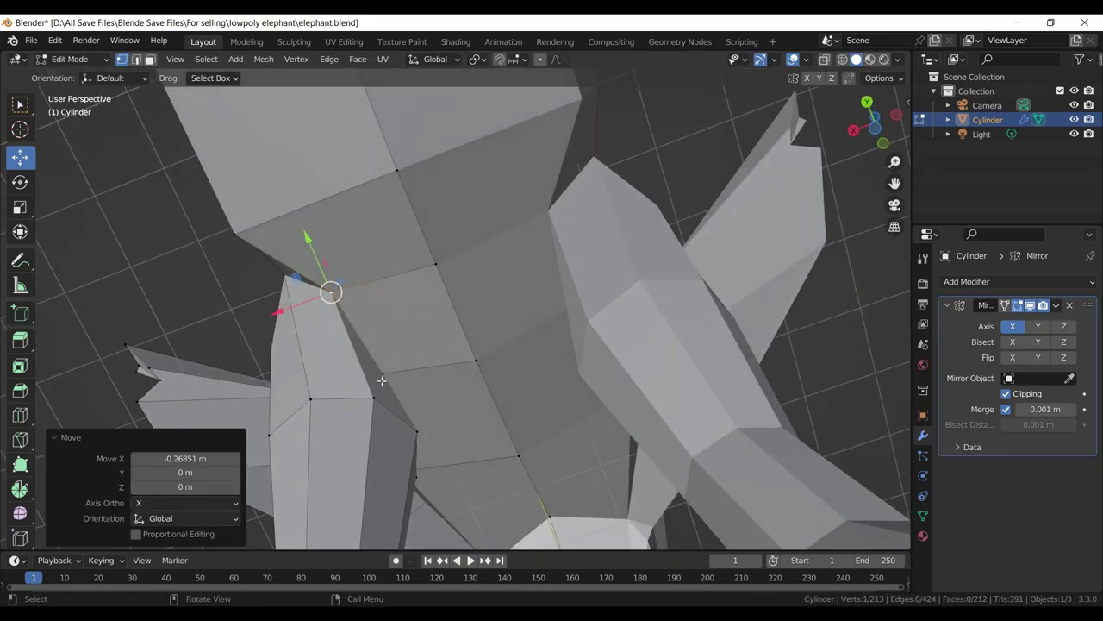
{"action": "left_click", "coordinate": [382, 380]}
{"action": "left_click_drag", "start_coordinate": [381, 379], "coordinate": [376, 380]}
{"action": "key", "text": "g"}
{"action": "left_click", "coordinate": [418, 399]}
{"action": "key", "text": "ctrl+s"}
- Move a chest vertex further along X, then lower it on Z
{"action": "scroll", "scroll_direction": "up", "scroll_amount": 3}
{"action": "key", "text": "g"}
{"action": "key", "text": "x"}
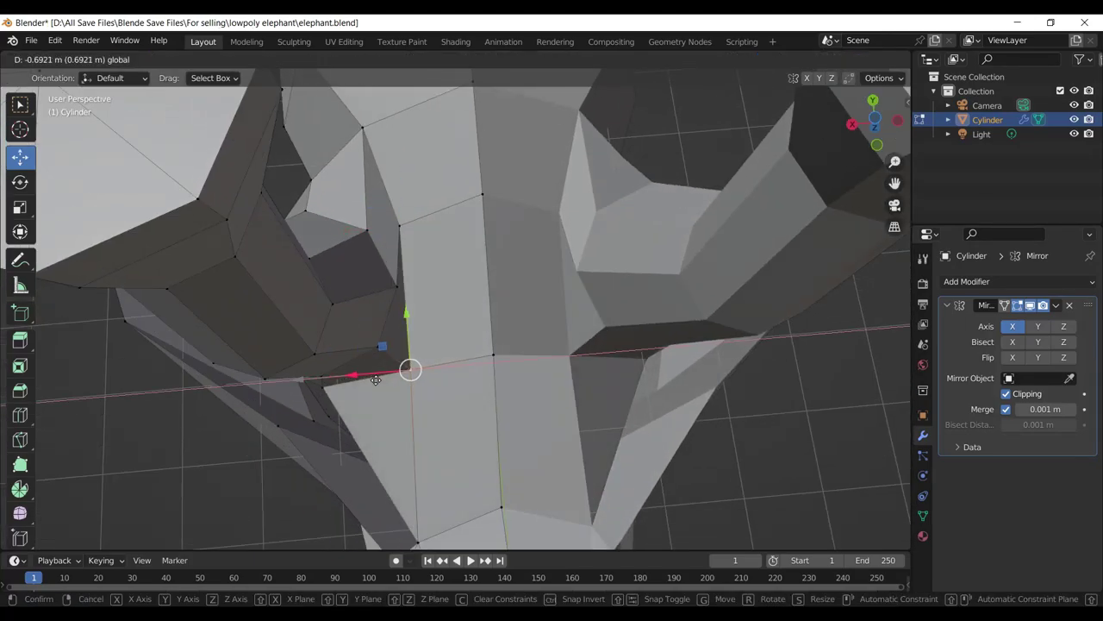
{"action": "left_click", "coordinate": [371, 380]}
{"action": "left_click_drag", "start_coordinate": [371, 380], "coordinate": [463, 376]}
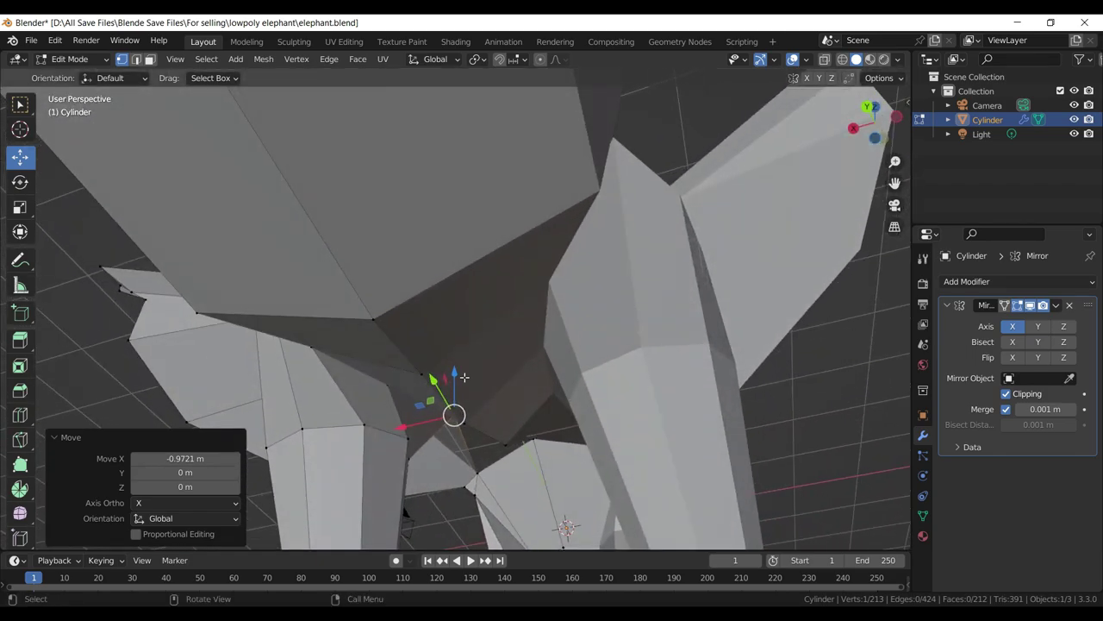
{"action": "key", "text": "g"}
{"action": "key", "text": "z"}
{"action": "left_click", "coordinate": [459, 375]}
- Lower the chest vertex further on Z, save elephant.blend, and clear the selection
{"action": "left_click_drag", "start_coordinate": [459, 375], "coordinate": [437, 390]}
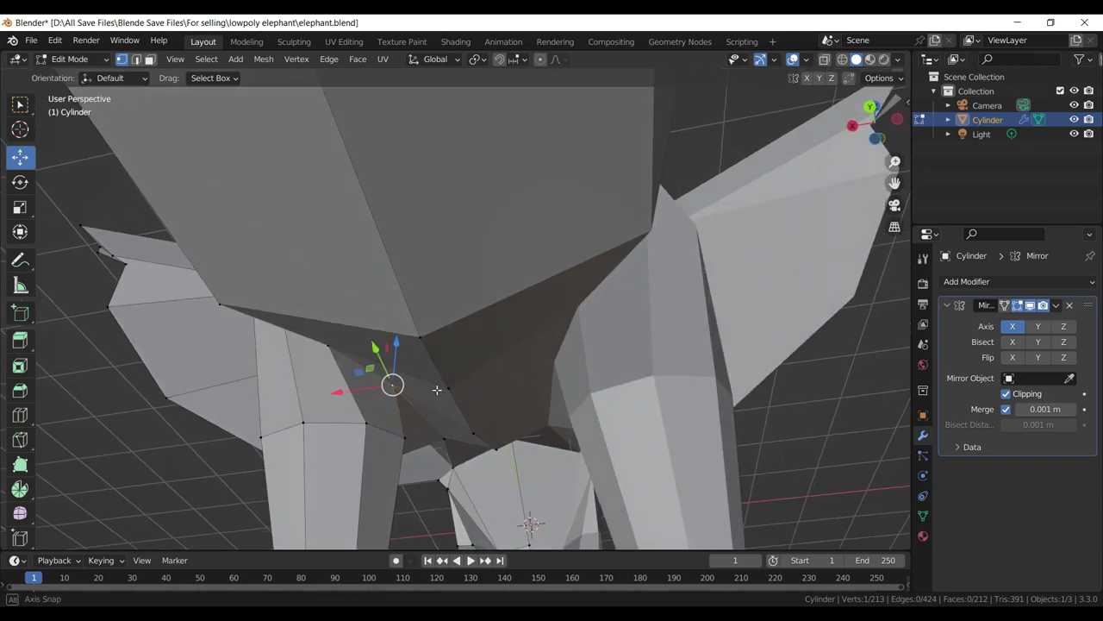
{"action": "key", "text": "g"}
{"action": "key", "text": "z"}
{"action": "left_click", "coordinate": [415, 376]}
{"action": "left_click_drag", "start_coordinate": [415, 376], "coordinate": [479, 308]}
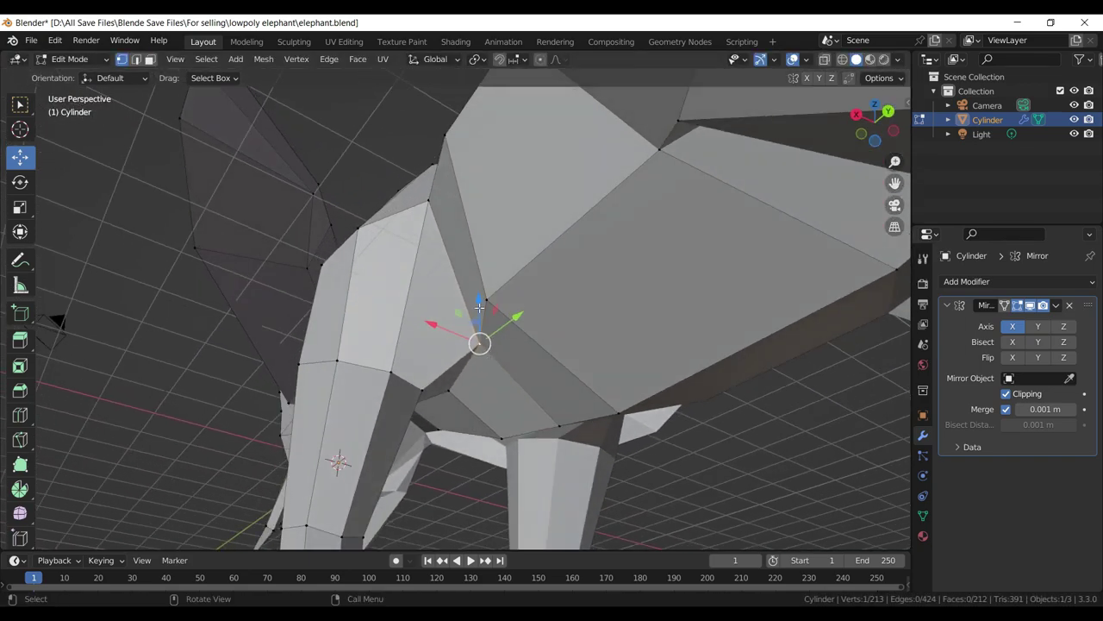
{"action": "left_click_drag", "start_coordinate": [479, 307], "coordinate": [480, 313]}
{"action": "key", "text": "ctrl+s"}
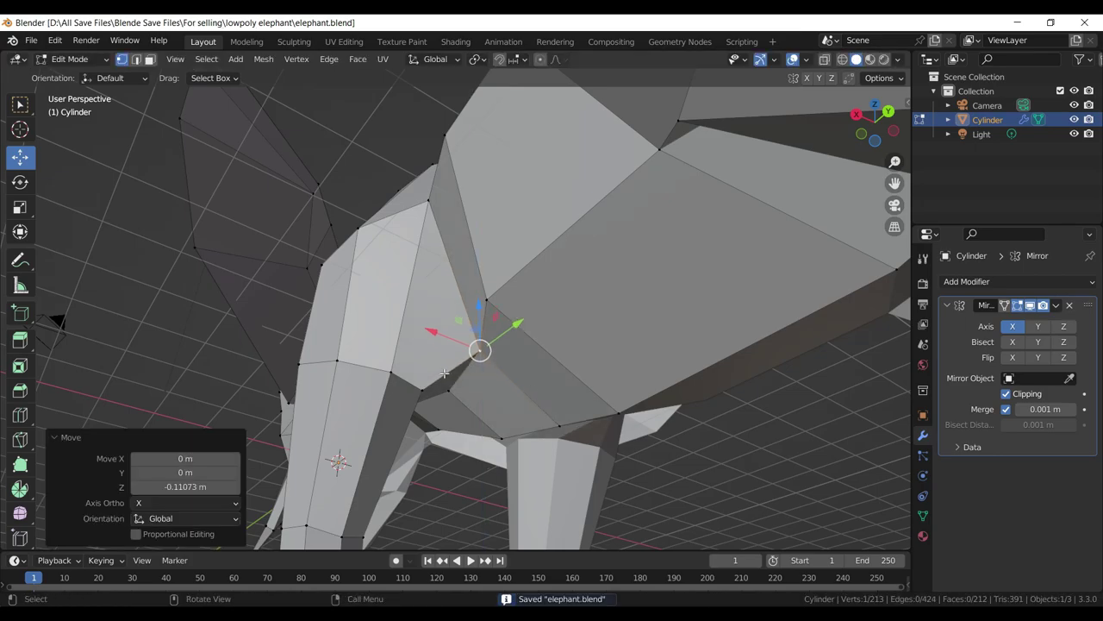
{"action": "left_click_drag", "start_coordinate": [444, 372], "coordinate": [474, 348]}
{"action": "key", "text": "alt+a"}
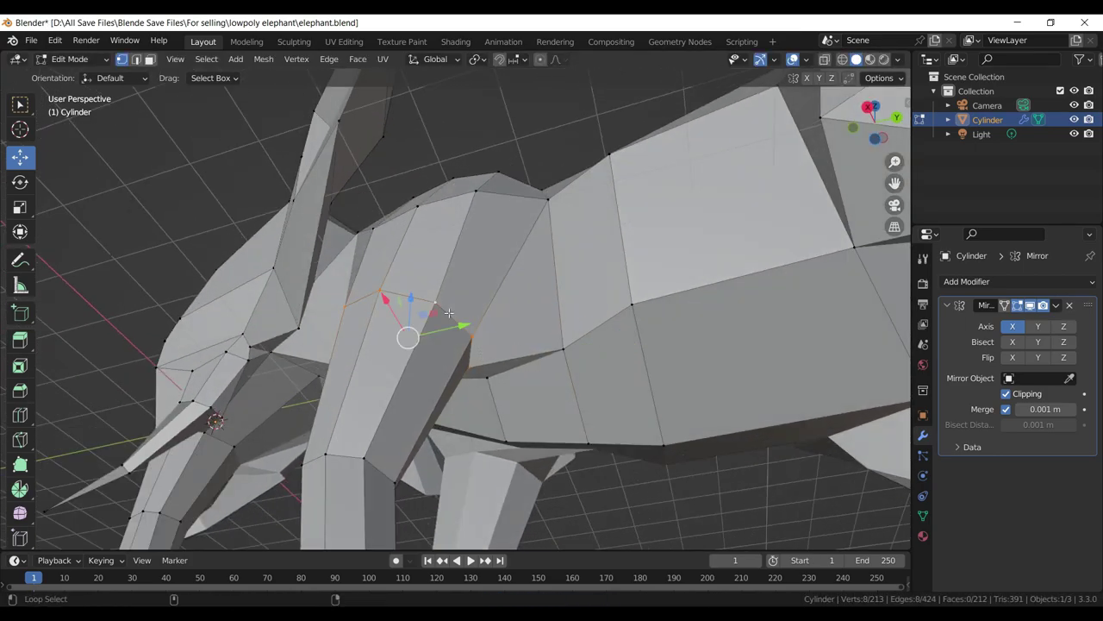
- In front view, move the upper front-leg loop inward along X and scale it up to 1.095
{"action": "key", "text": "KP_1"}
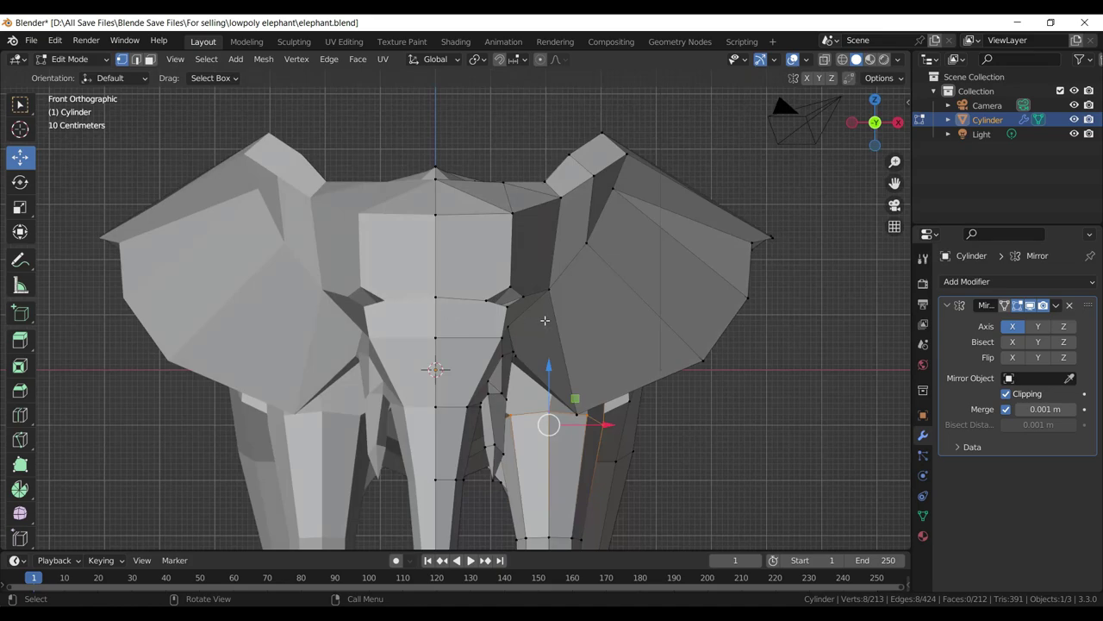
{"action": "scroll", "scroll_direction": "down", "scroll_amount": 3}
{"action": "scroll", "scroll_direction": "down", "scroll_amount": 3}
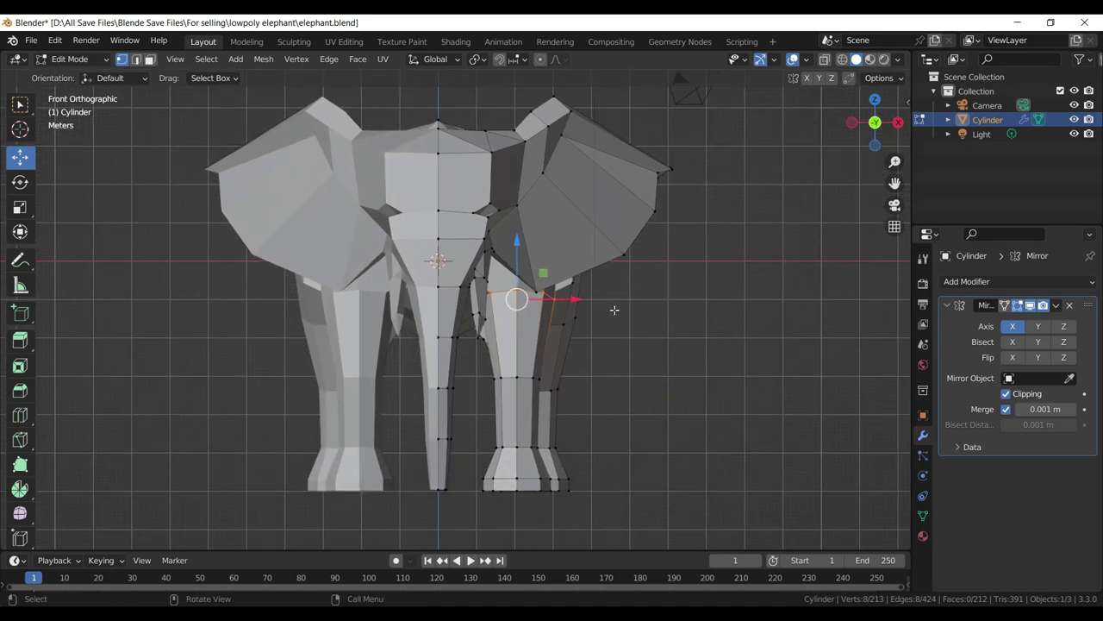
{"action": "left_click_drag", "start_coordinate": [582, 299], "coordinate": [565, 299]}
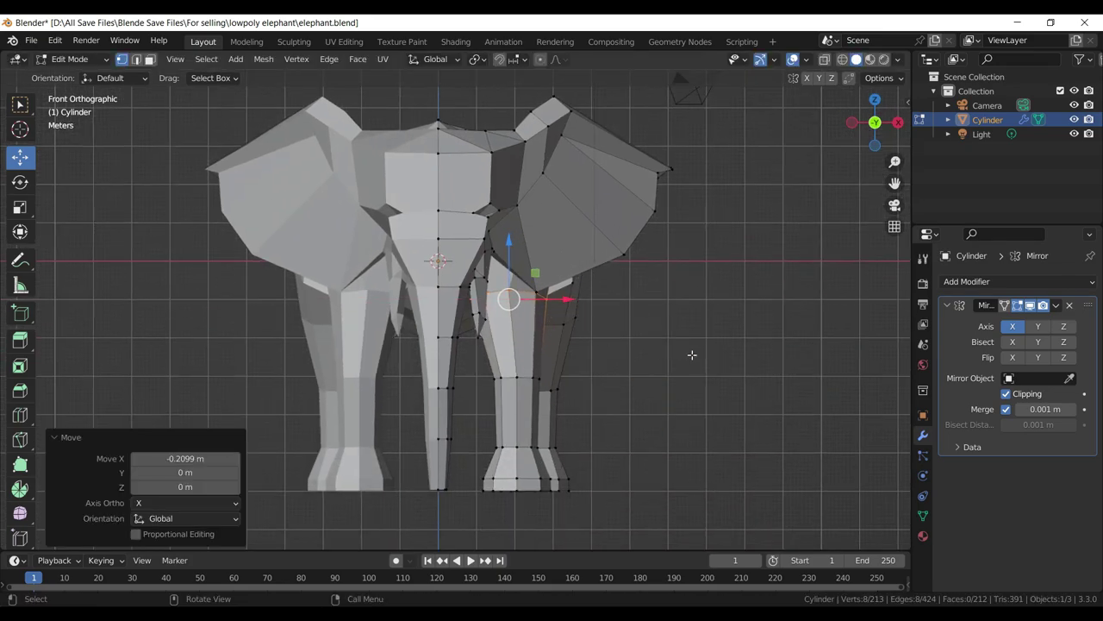
{"action": "left_click_drag", "start_coordinate": [564, 302], "coordinate": [567, 276]}
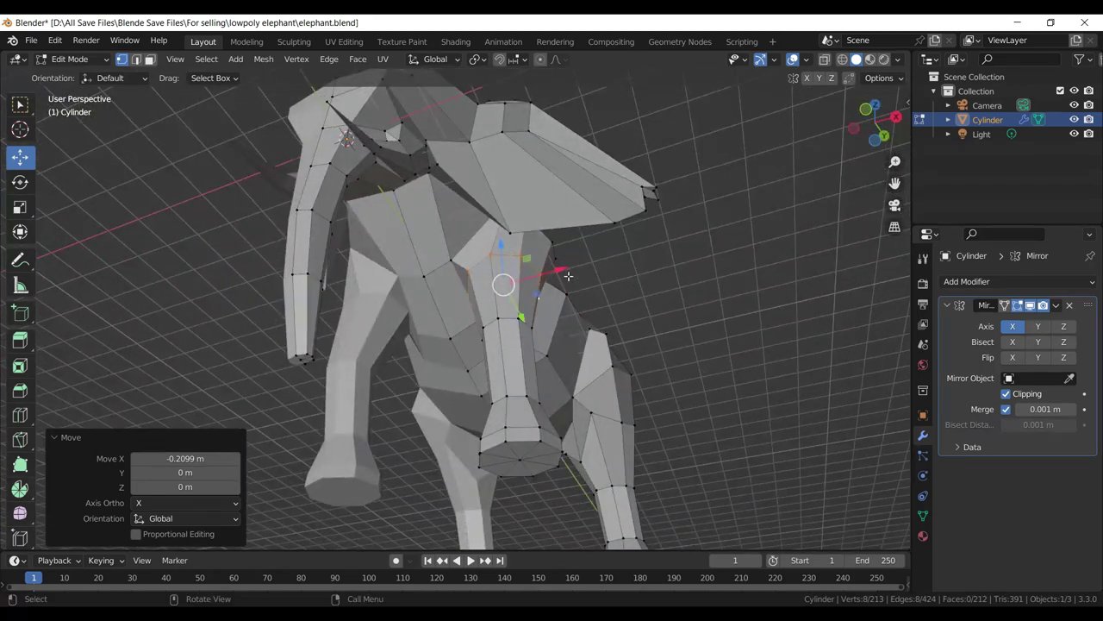
{"action": "key", "text": "g"}
{"action": "left_click", "coordinate": [578, 288]}
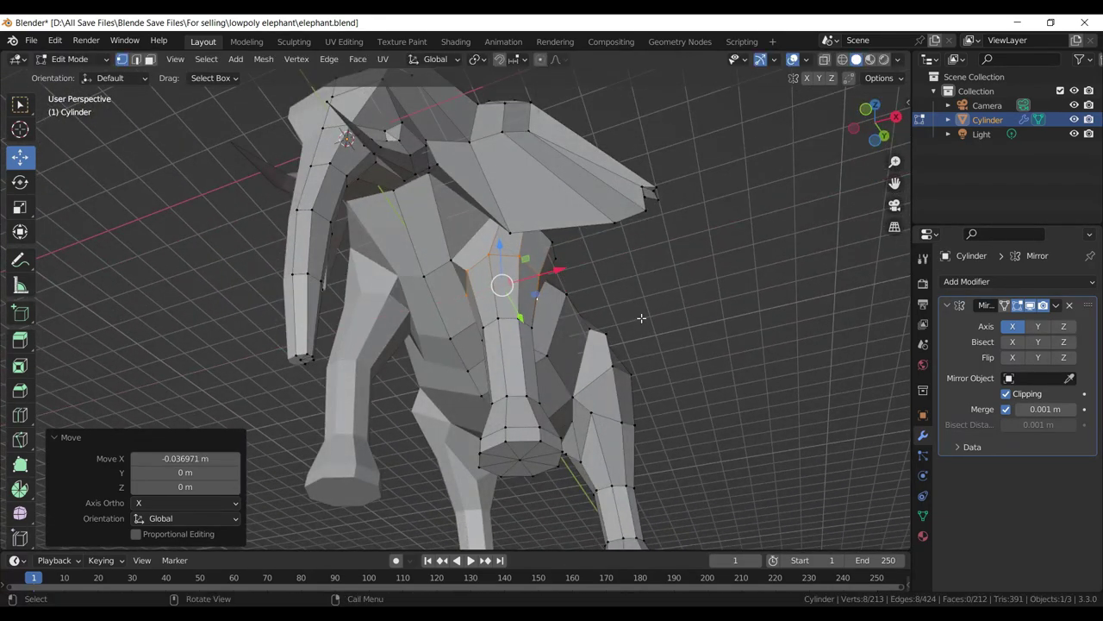
{"action": "key", "text": "s"}
{"action": "left_click", "coordinate": [655, 319]}
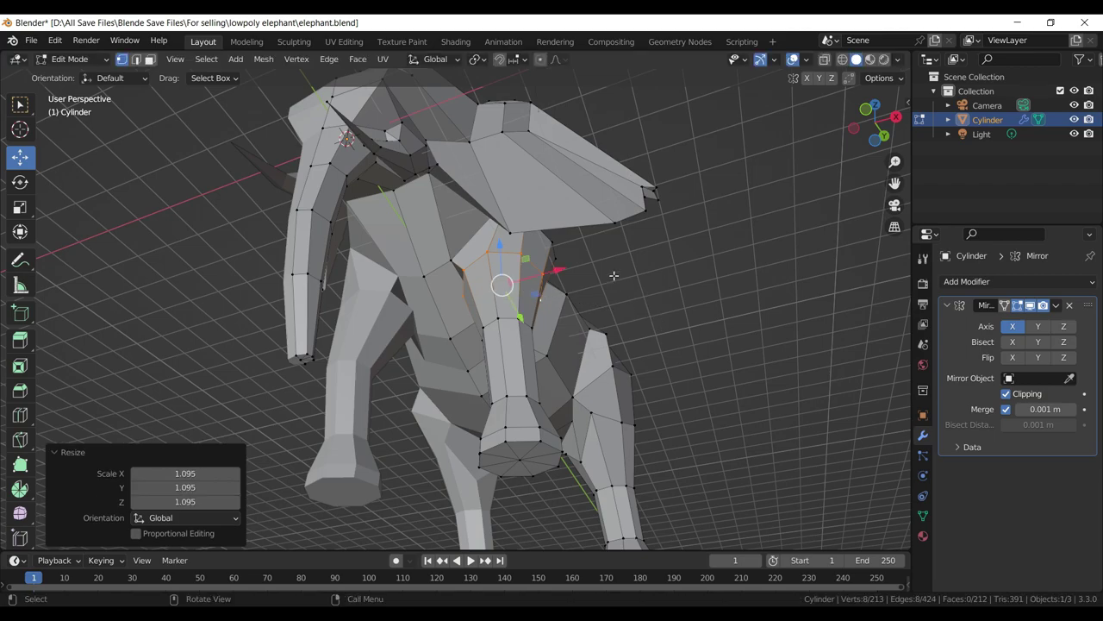
{"action": "left_click_drag", "start_coordinate": [576, 262], "coordinate": [568, 273]}
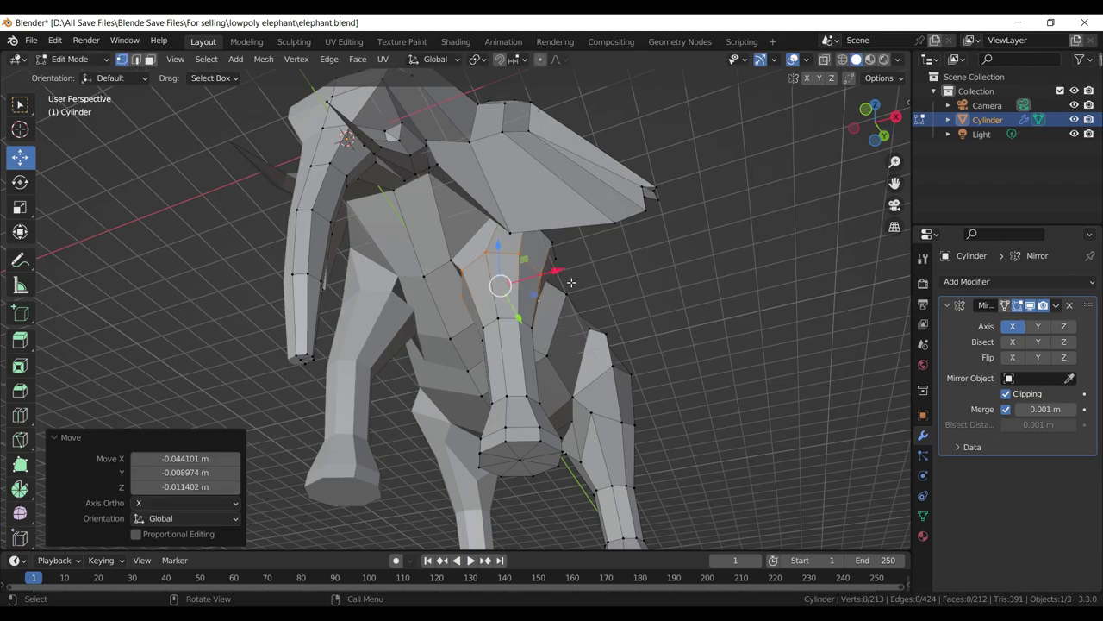
- Select the next leg loop, lower it toward the foot, and shift it sideways along X
{"action": "key", "text": "alt+a"}
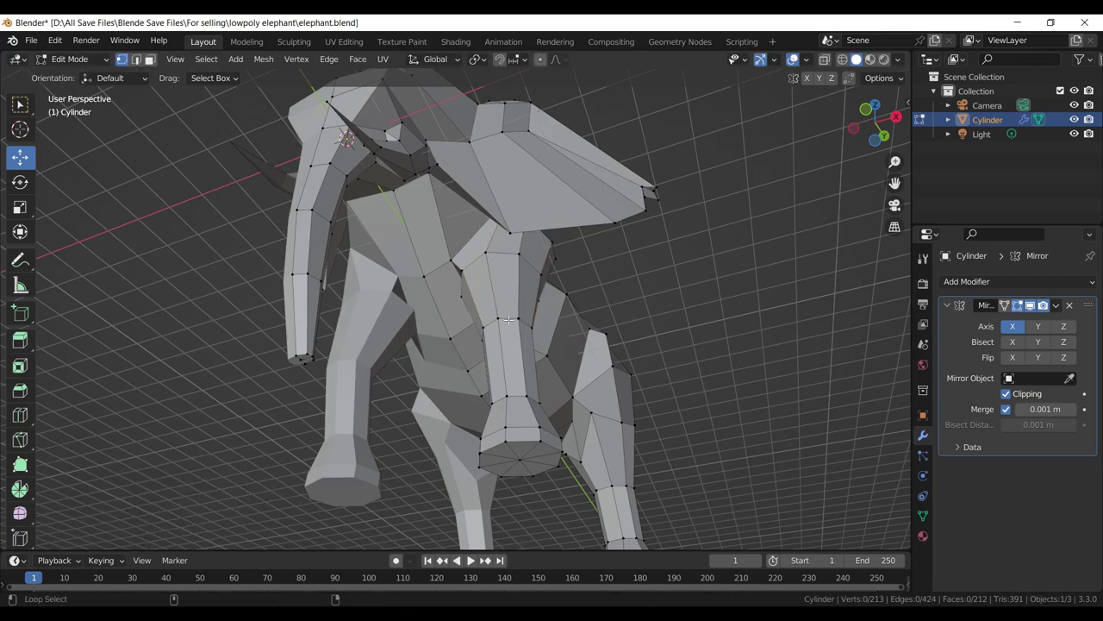
{"action": "left_click", "coordinate": [508, 319]}
{"action": "key", "text": "KP_1"}
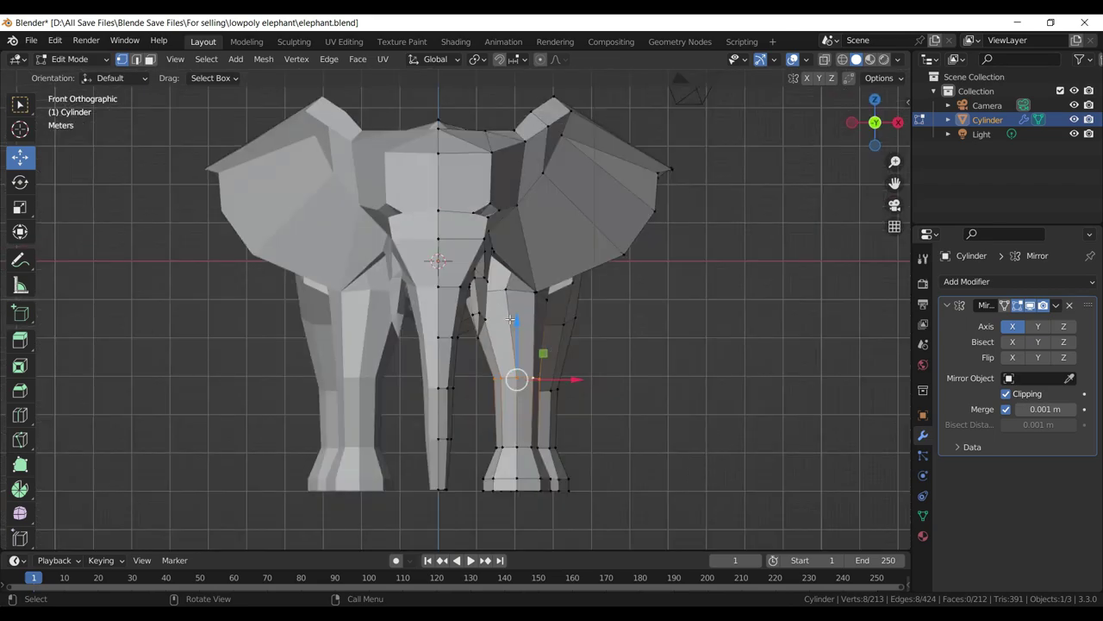
{"action": "left_click_drag", "start_coordinate": [518, 319], "coordinate": [516, 338]}
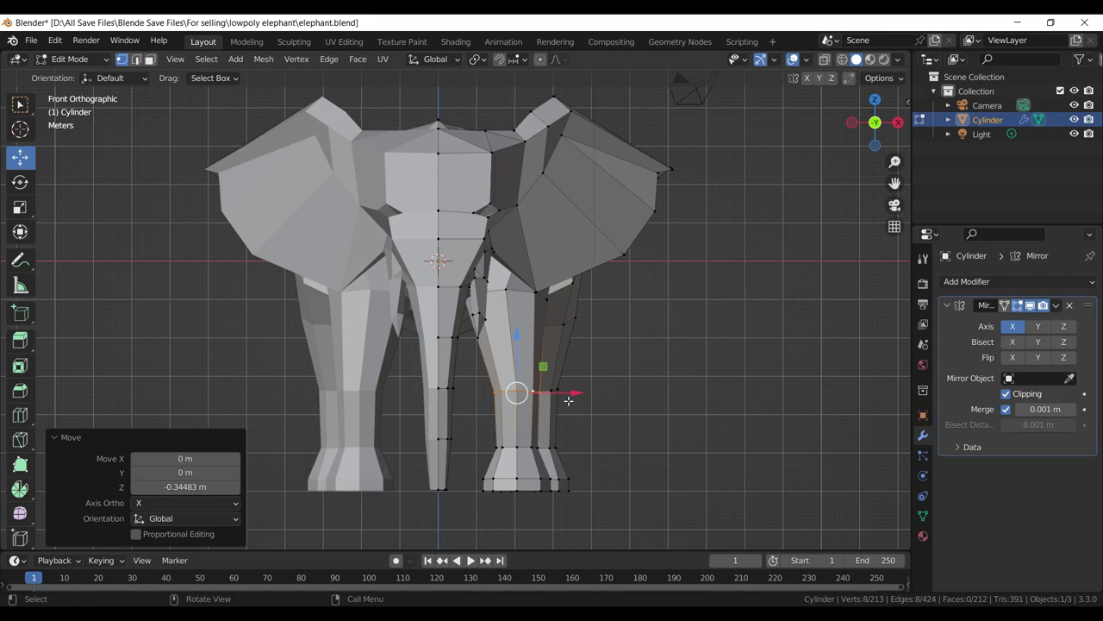
{"action": "left_click_drag", "start_coordinate": [575, 396], "coordinate": [567, 397]}
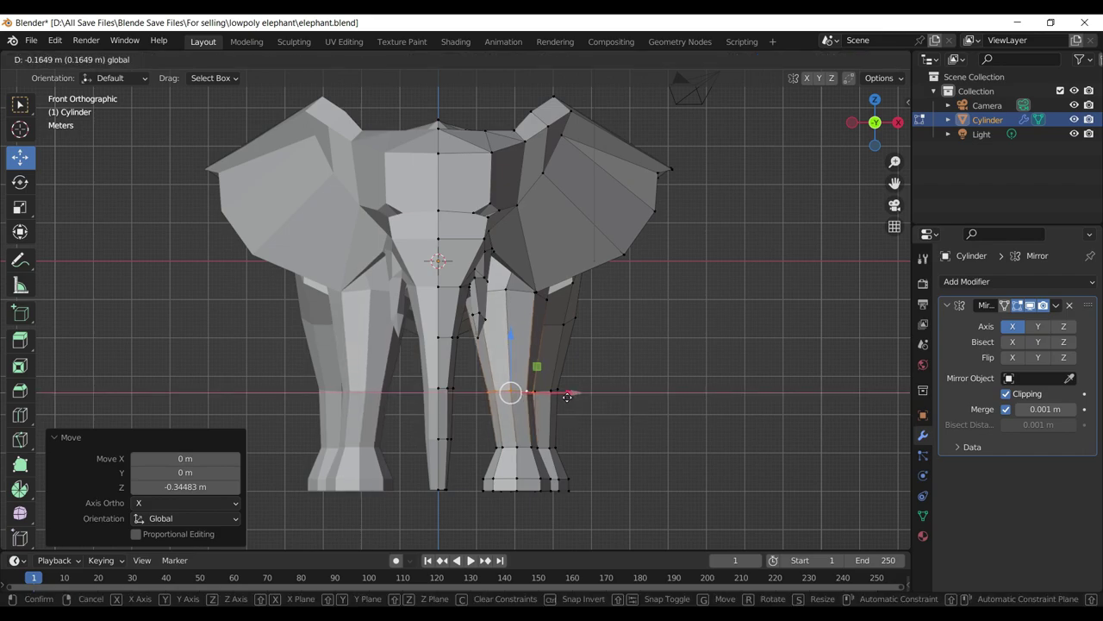
{"action": "left_click", "coordinate": [567, 397]}
{"action": "left_click", "coordinate": [552, 445]}
- Raise the foot edge loop slightly, then switch to top view
{"action": "left_click", "coordinate": [525, 446]}
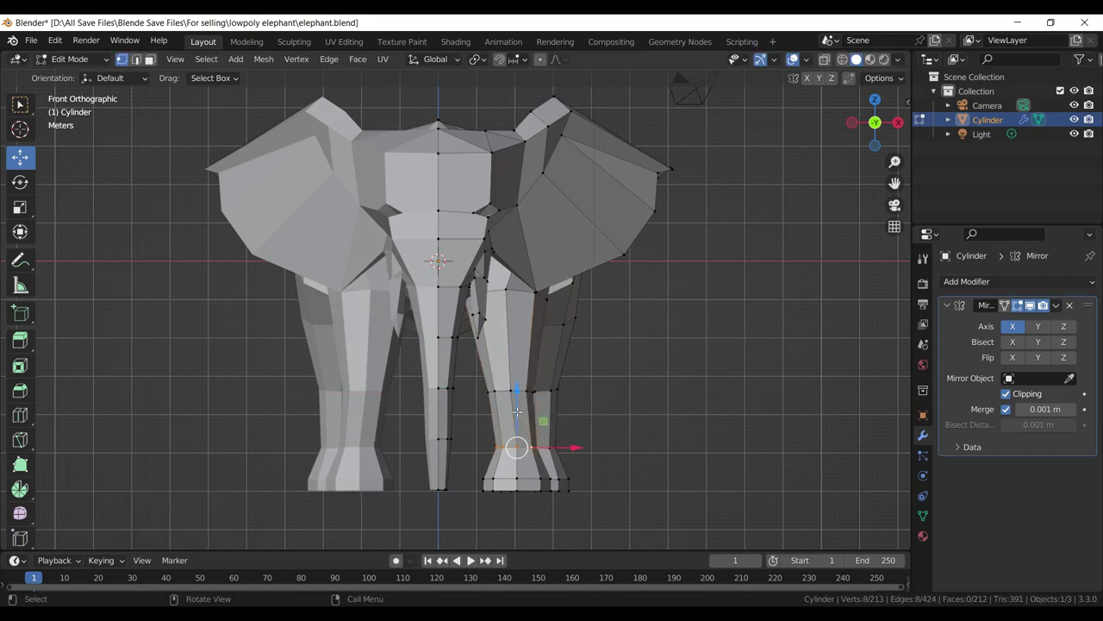
{"action": "left_click_drag", "start_coordinate": [517, 405], "coordinate": [517, 399]}
{"action": "scroll", "scroll_direction": "down", "scroll_amount": 3}
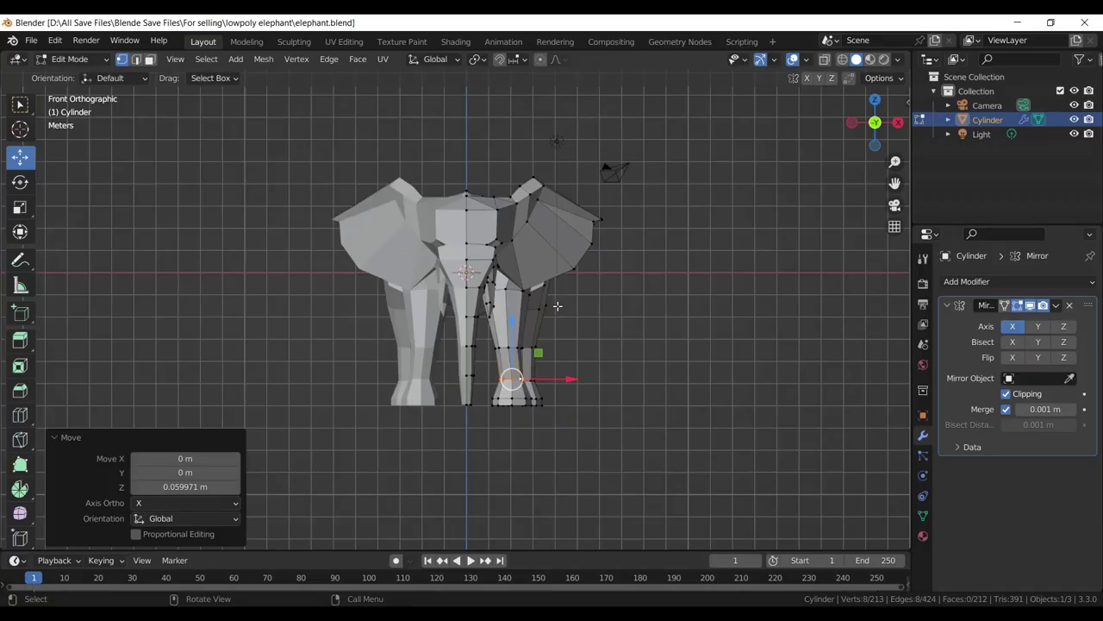
{"action": "key", "text": "KP_7"}
- With X-ray on, lasso-select the eye and forehead vertices
{"action": "scroll", "scroll_direction": "up", "scroll_amount": 3}
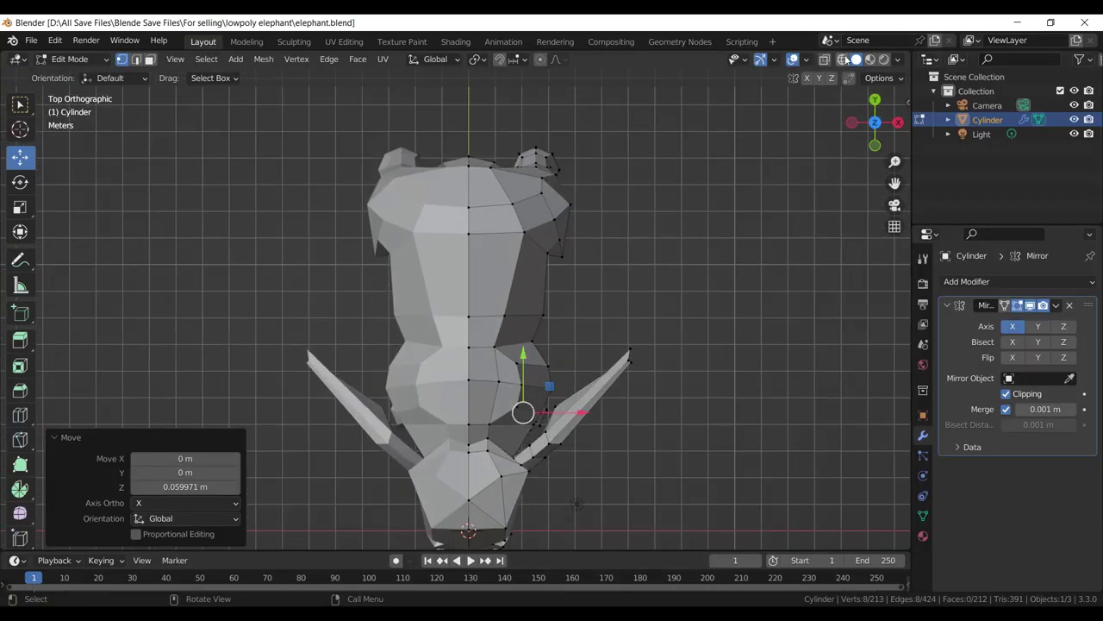
{"action": "left_click", "coordinate": [825, 60]}
{"action": "left_click_drag", "start_coordinate": [613, 102], "coordinate": [502, 411]}
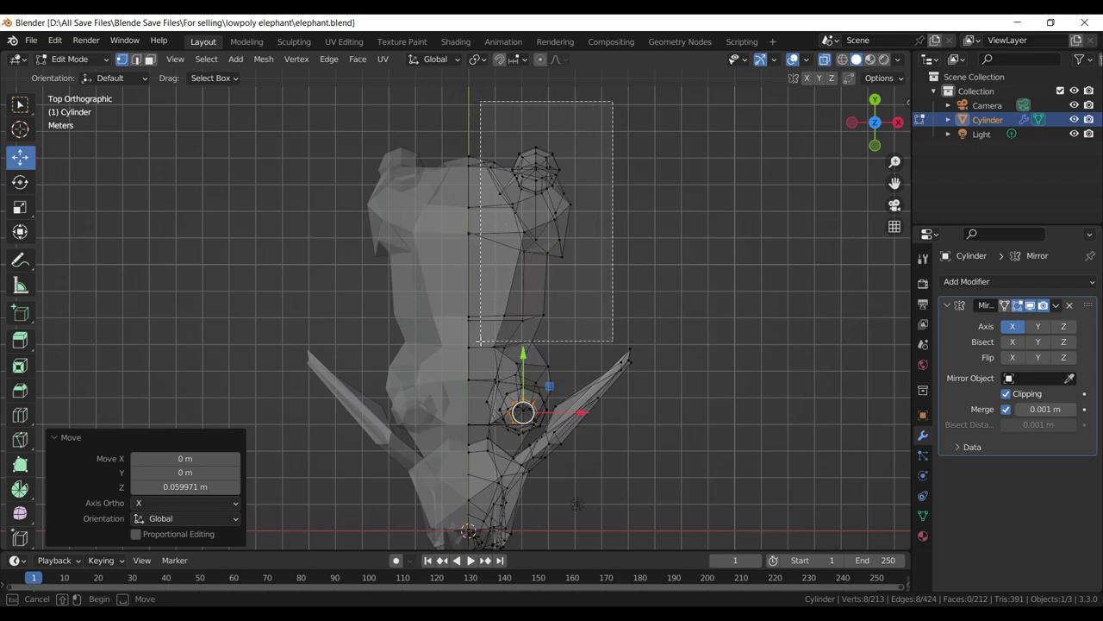
{"action": "left_click_drag", "start_coordinate": [502, 411], "coordinate": [479, 342]}
{"action": "scroll", "scroll_direction": "up", "scroll_amount": 3}
{"action": "scroll", "scroll_direction": "up", "scroll_amount": 3}
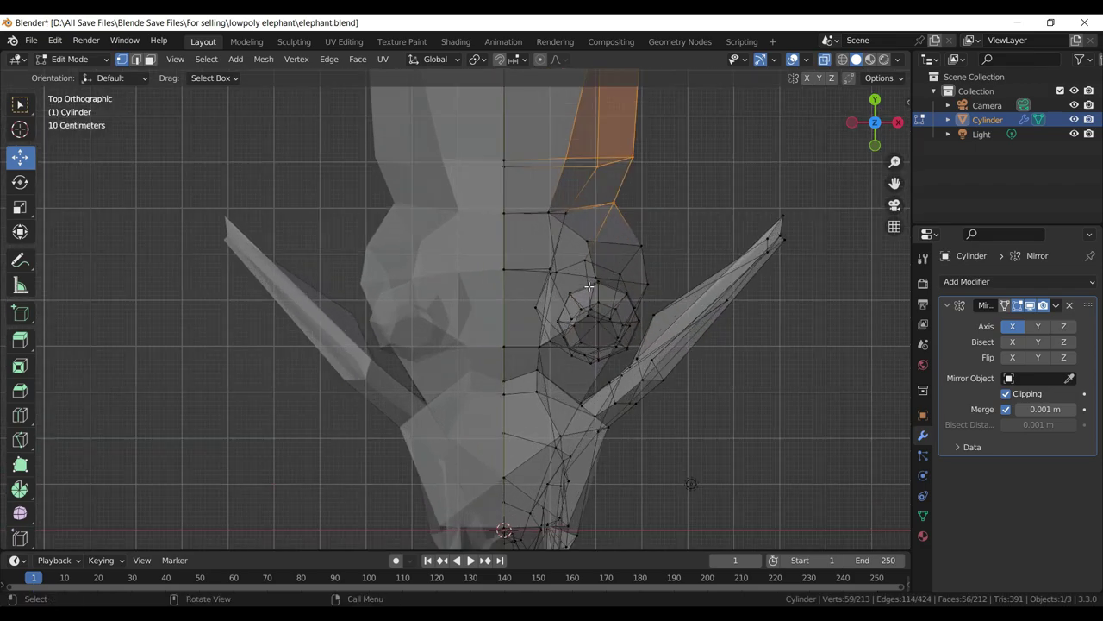
{"action": "left_click_drag", "start_coordinate": [666, 165], "coordinate": [539, 294]}
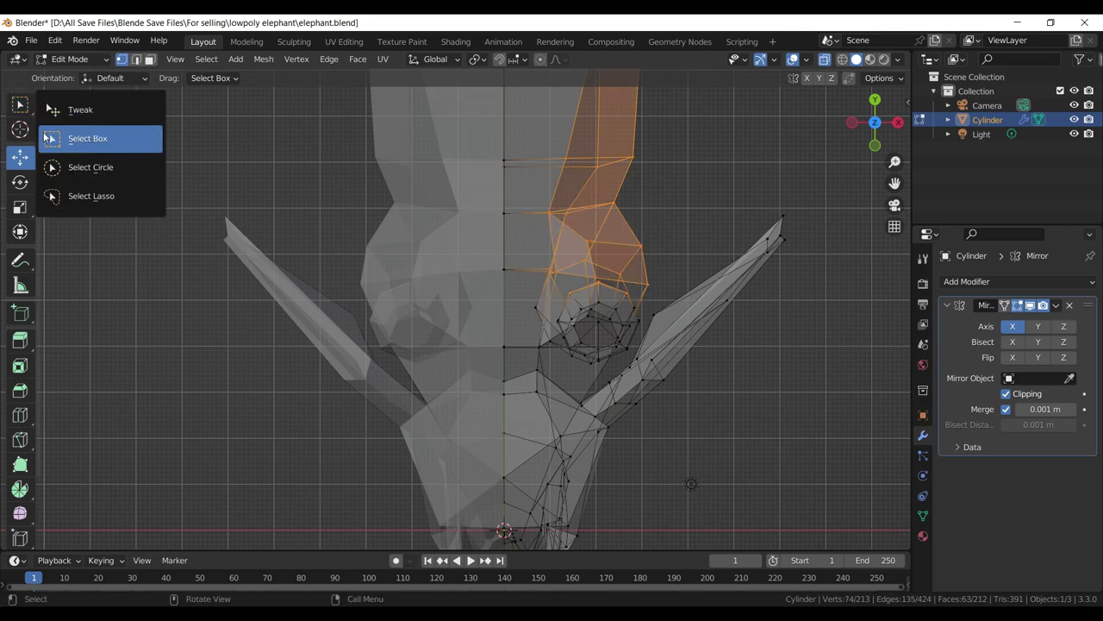
{"action": "left_click_drag", "start_coordinate": [26, 110], "coordinate": [98, 138]}
{"action": "left_click_drag", "start_coordinate": [534, 253], "coordinate": [644, 263]}
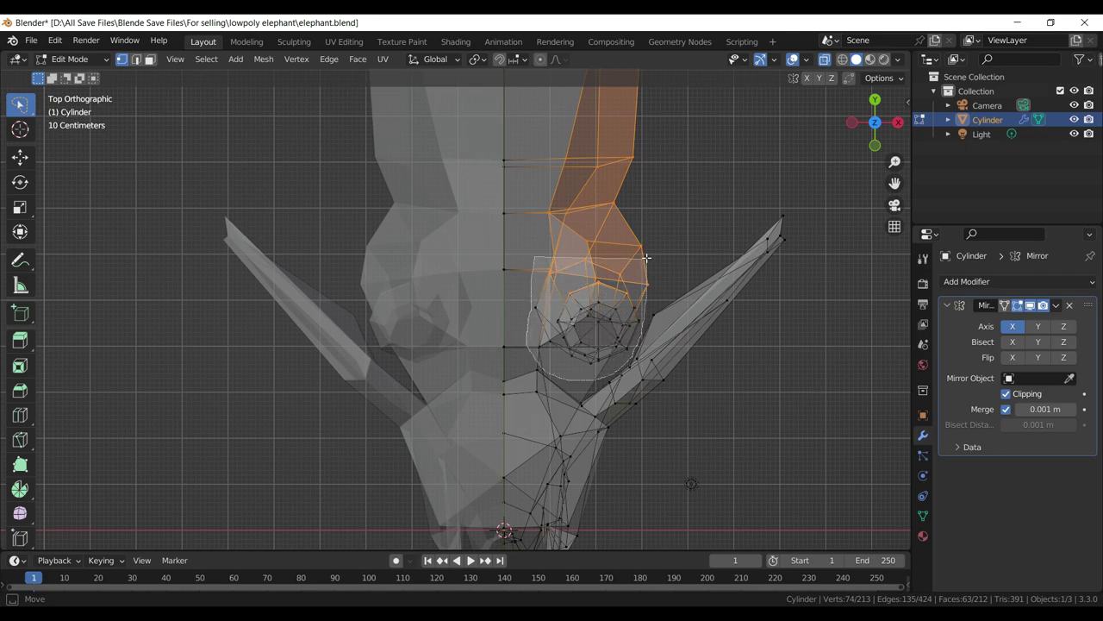
- Move the selected head vertices and the top-of-head vertices inward along X toward the centre line
{"action": "left_click", "coordinate": [19, 157]}
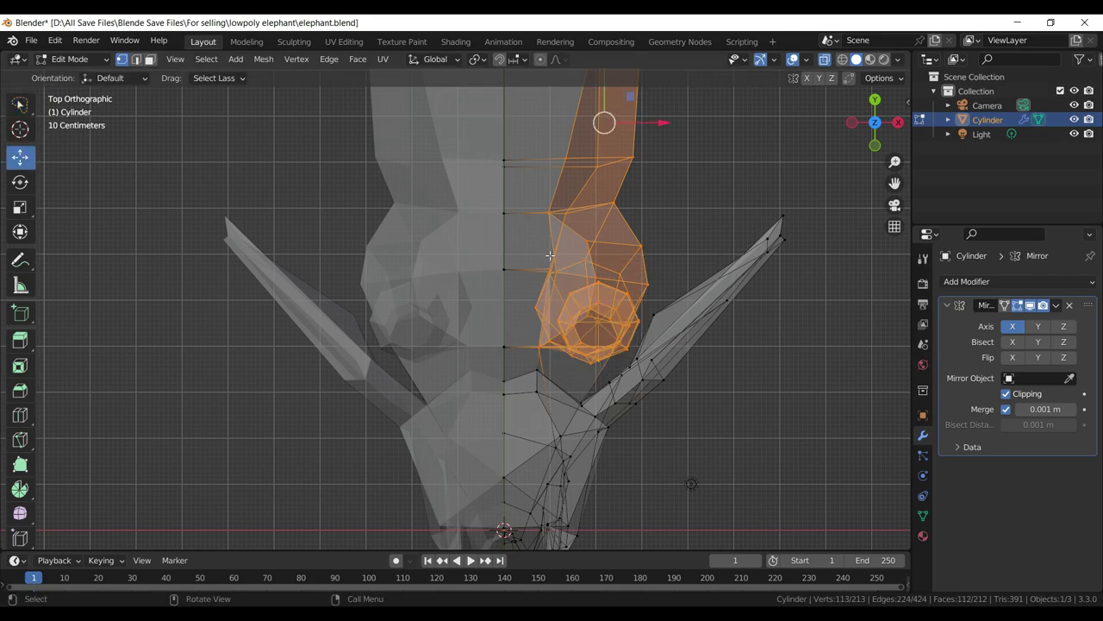
{"action": "left_click_drag", "start_coordinate": [672, 121], "coordinate": [647, 194]}
{"action": "left_click_drag", "start_coordinate": [646, 197], "coordinate": [628, 208]}
{"action": "scroll", "scroll_direction": "down", "scroll_amount": 3}
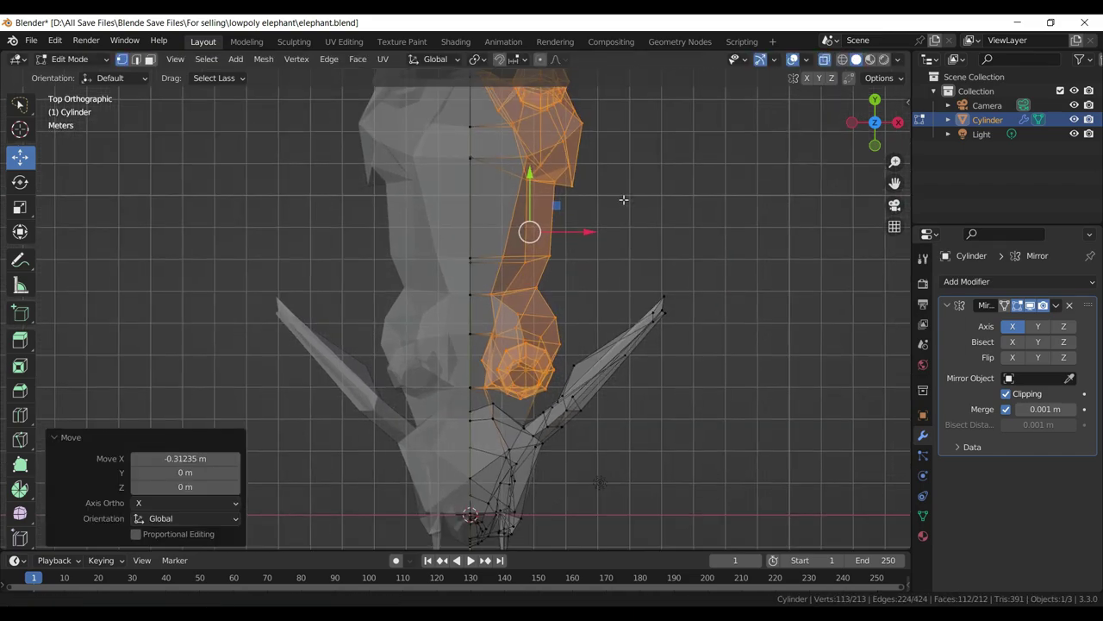
{"action": "left_click_drag", "start_coordinate": [628, 108], "coordinate": [627, 183]}
{"action": "left_click_drag", "start_coordinate": [650, 115], "coordinate": [642, 110]}
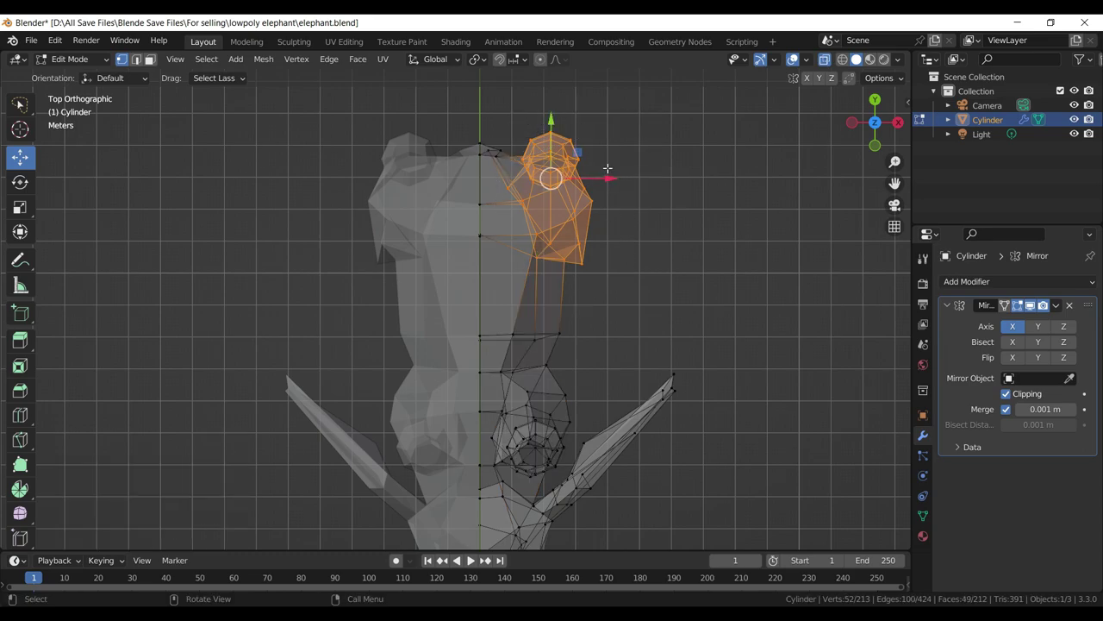
{"action": "left_click_drag", "start_coordinate": [611, 171], "coordinate": [603, 179]}
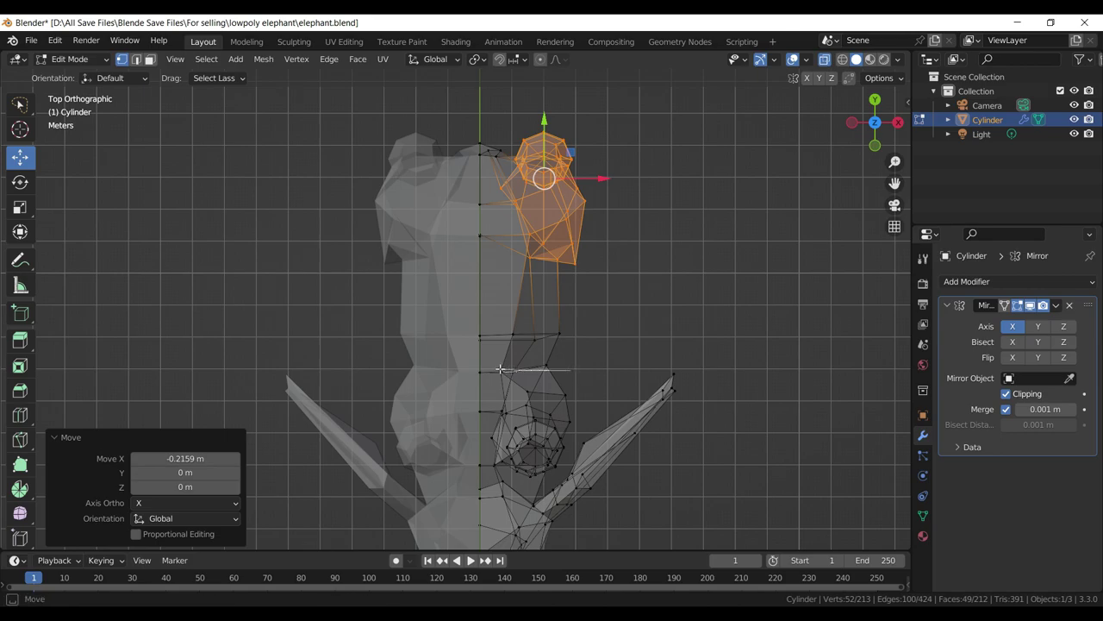
- Nudge two neck vertices outward along X and turn X-ray off
{"action": "left_click_drag", "start_coordinate": [530, 358], "coordinate": [554, 366]}
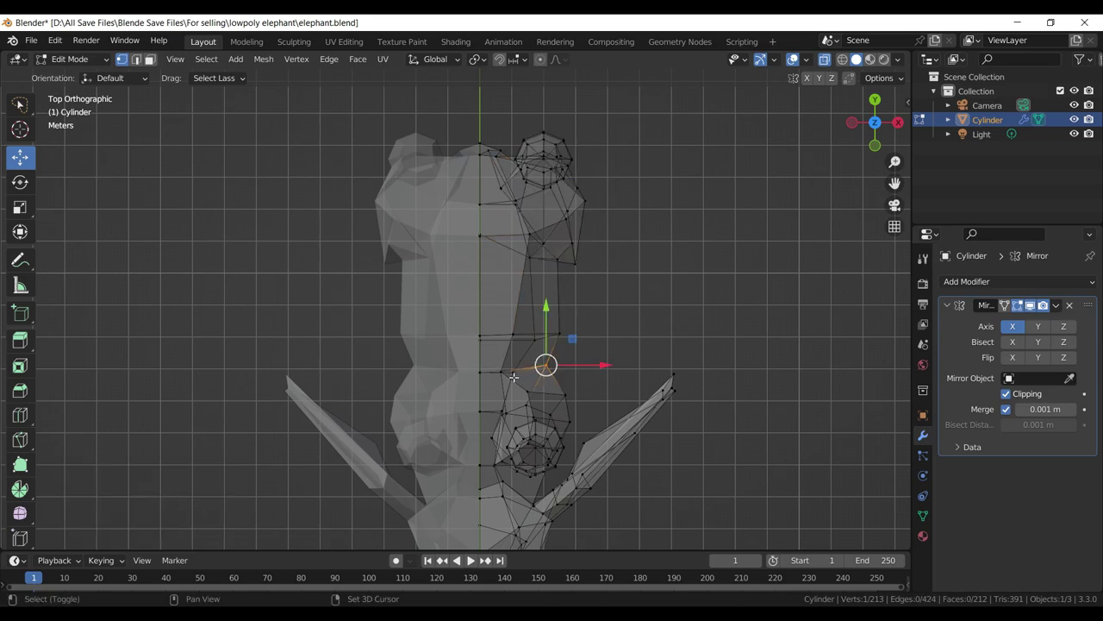
{"action": "left_click", "coordinate": [514, 377]}
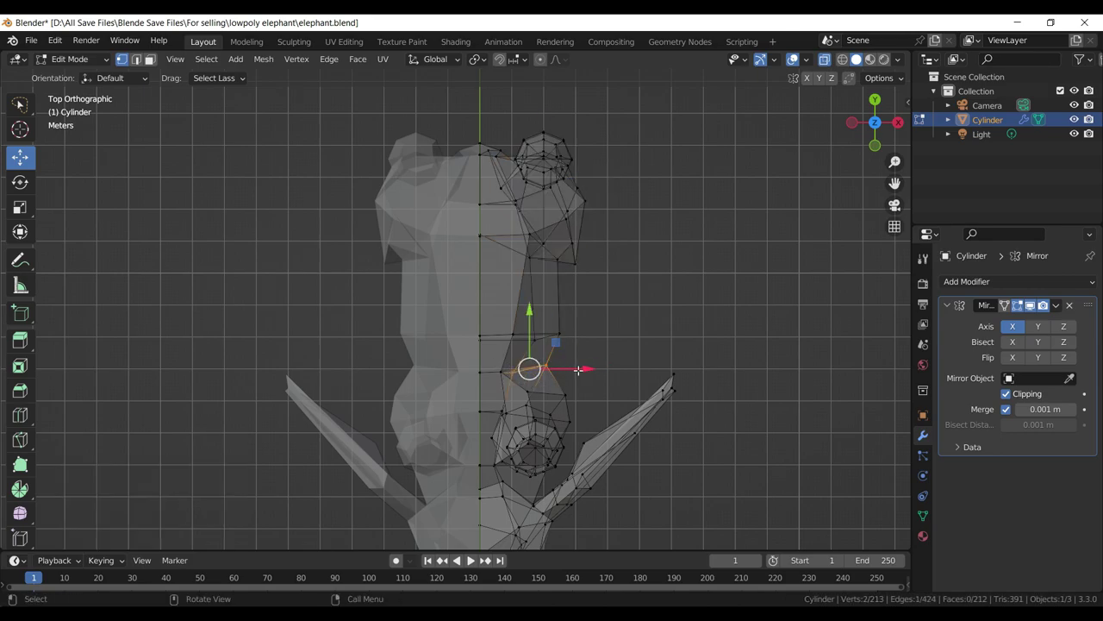
{"action": "left_click_drag", "start_coordinate": [578, 369], "coordinate": [630, 217]}
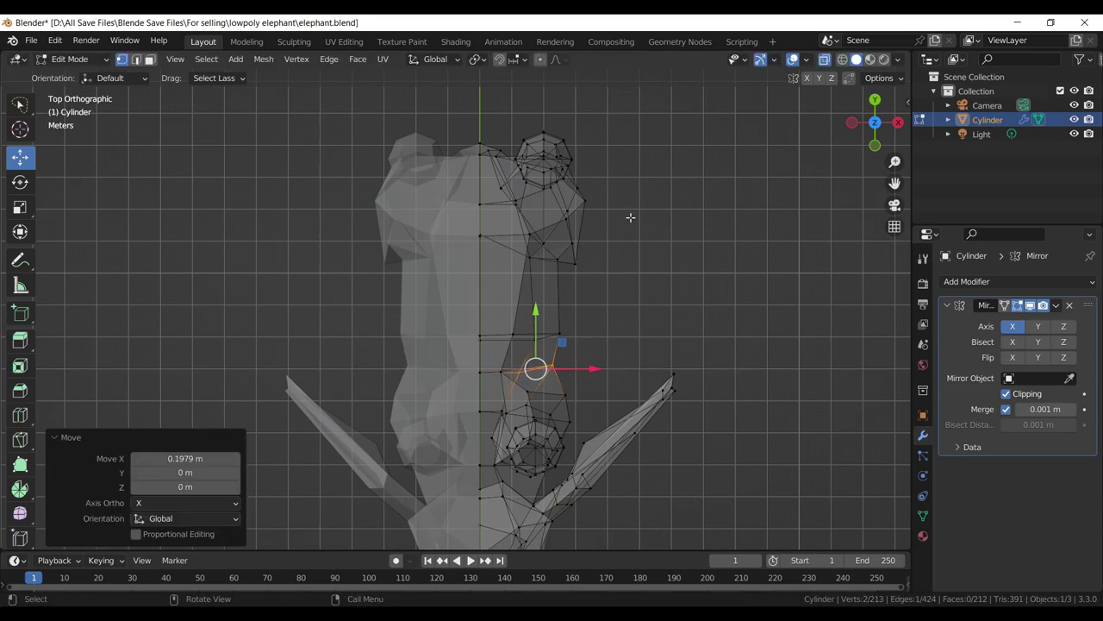
{"action": "left_click", "coordinate": [825, 60]}
- From a side view, adjust a rump vertex and knife-cut new edges through the rump
{"action": "left_click", "coordinate": [722, 249]}
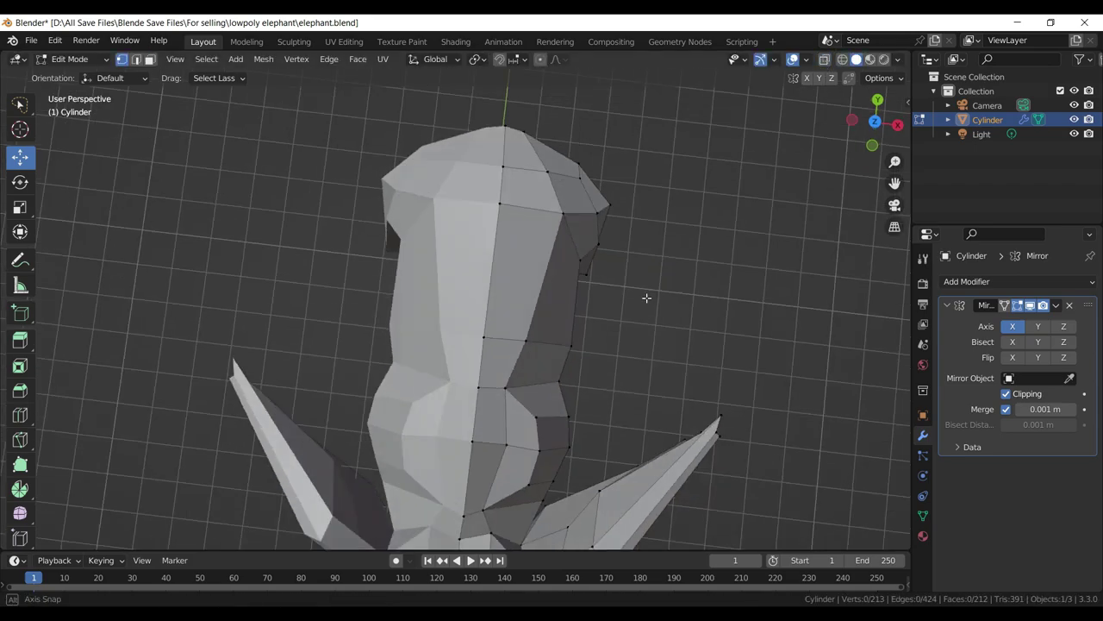
{"action": "left_click_drag", "start_coordinate": [722, 249], "coordinate": [555, 263]}
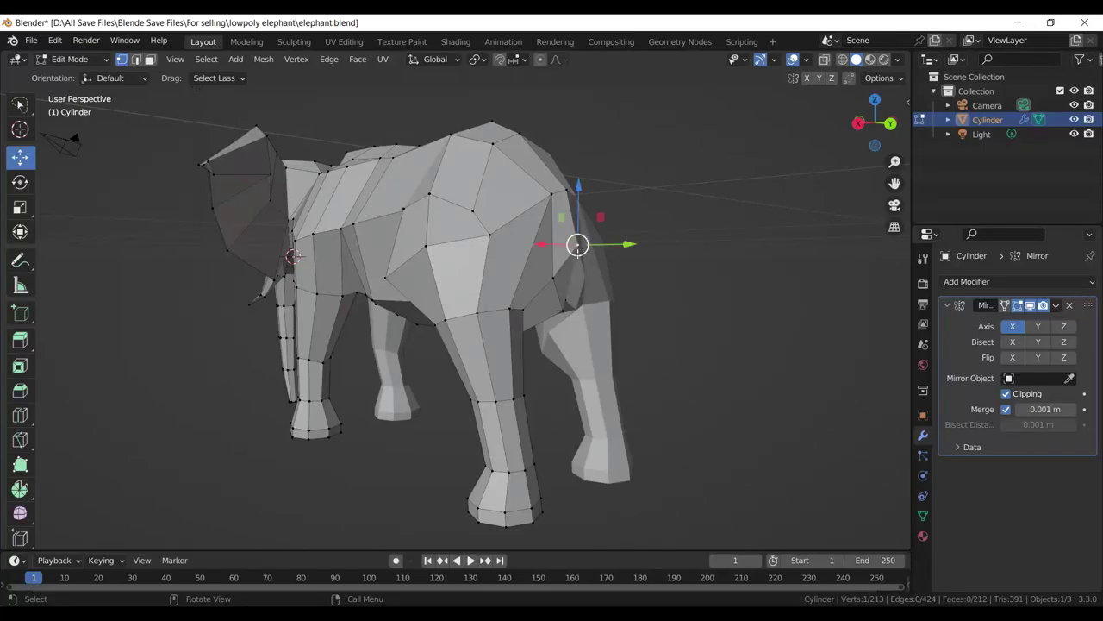
{"action": "left_click_drag", "start_coordinate": [583, 275], "coordinate": [611, 205]}
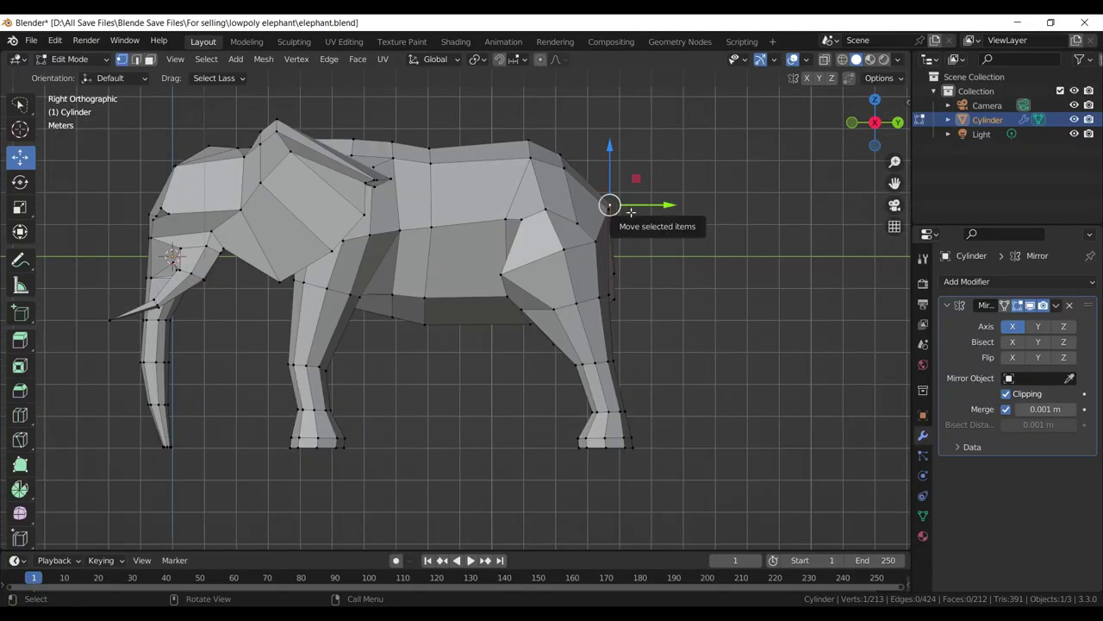
{"action": "left_click_drag", "start_coordinate": [631, 211], "coordinate": [637, 209]}
{"action": "scroll", "scroll_direction": "up", "scroll_amount": 3}
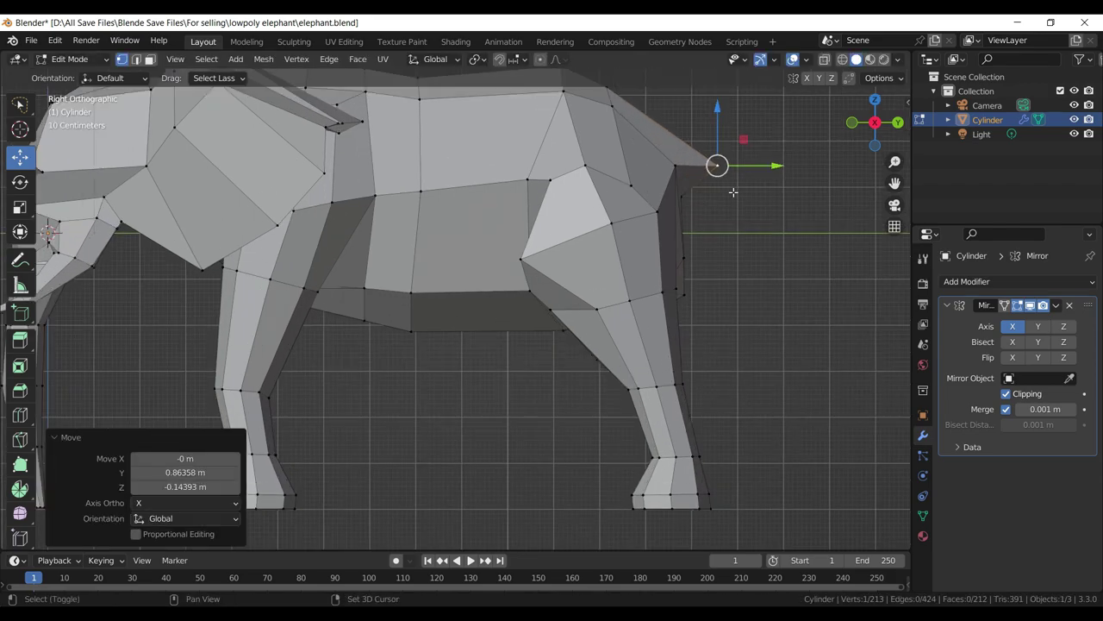
{"action": "scroll", "scroll_direction": "down", "scroll_amount": 3}
{"action": "scroll", "scroll_direction": "up", "scroll_amount": 3}
{"action": "key", "text": "k"}
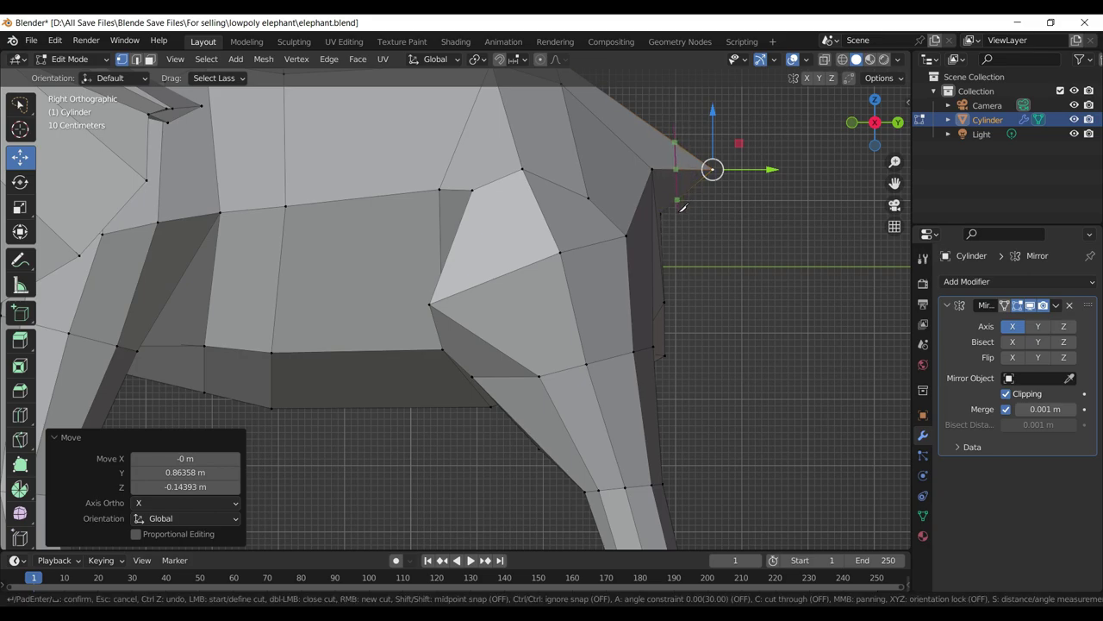
{"action": "key", "text": "c"}
{"action": "key", "text": "Return"}
- In Right Ortho, scale the three tail-root vertices together and move them up
{"action": "left_click_drag", "start_coordinate": [680, 209], "coordinate": [641, 275]}
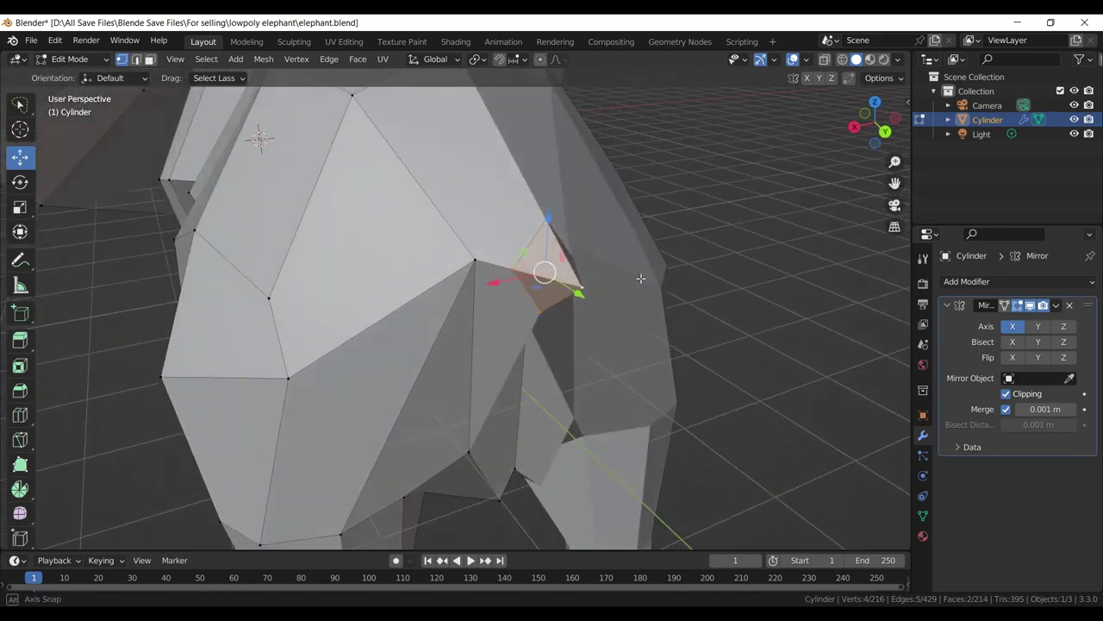
{"action": "key", "text": "KP_3"}
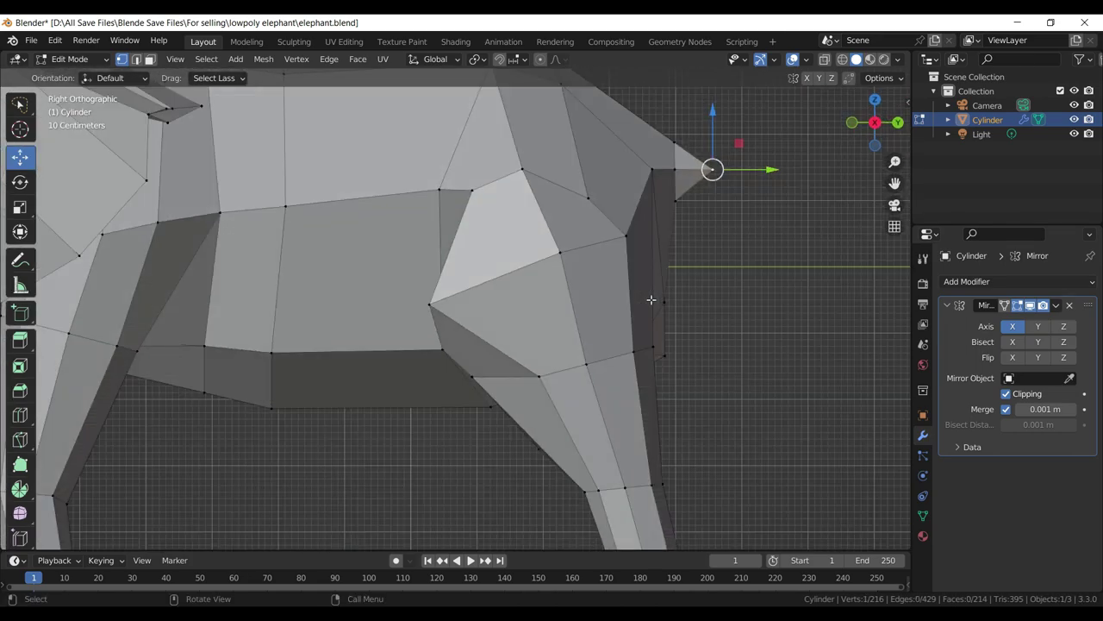
{"action": "scroll", "scroll_direction": "down", "scroll_amount": 3}
{"action": "scroll", "scroll_direction": "up", "scroll_amount": 3}
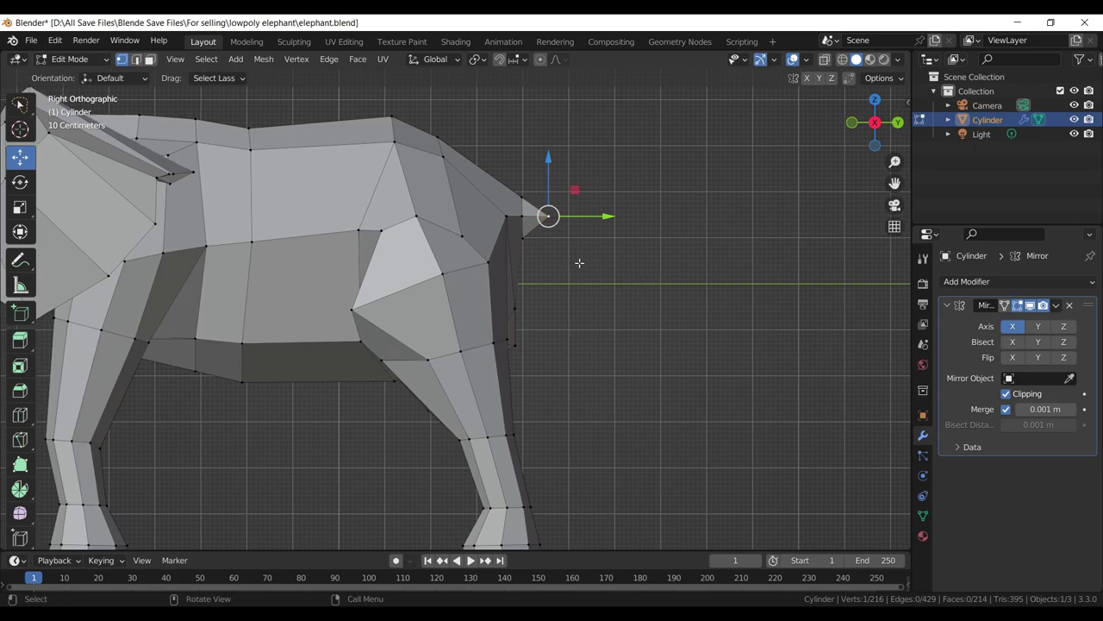
{"action": "scroll", "scroll_direction": "up", "scroll_amount": 3}
{"action": "left_click_drag", "start_coordinate": [601, 272], "coordinate": [583, 226]}
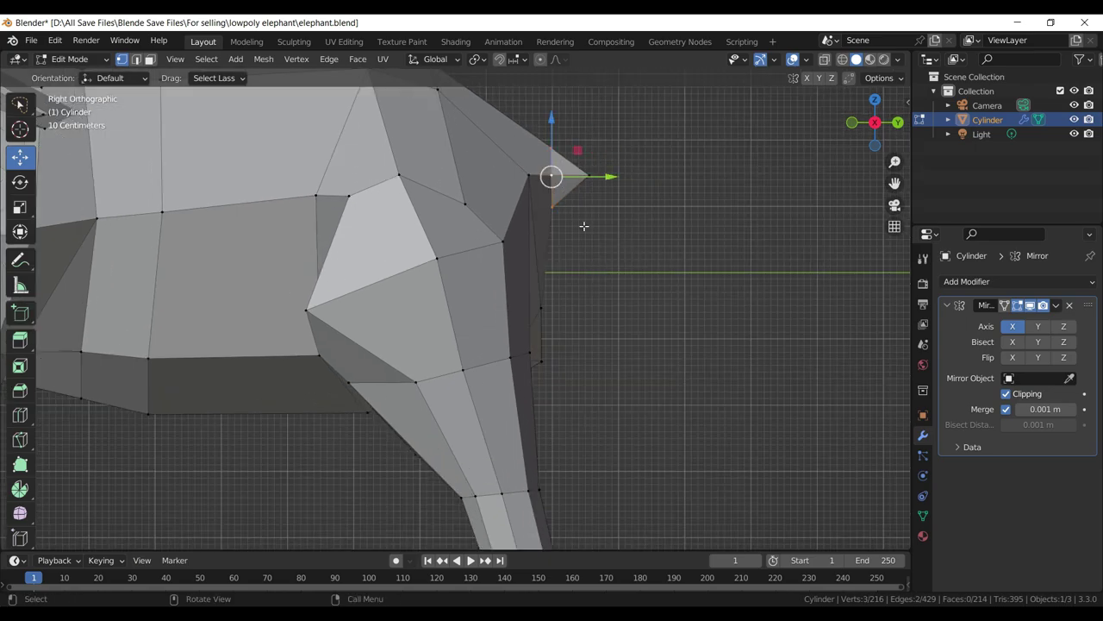
{"action": "key", "text": "s"}
{"action": "left_click", "coordinate": [585, 227]}
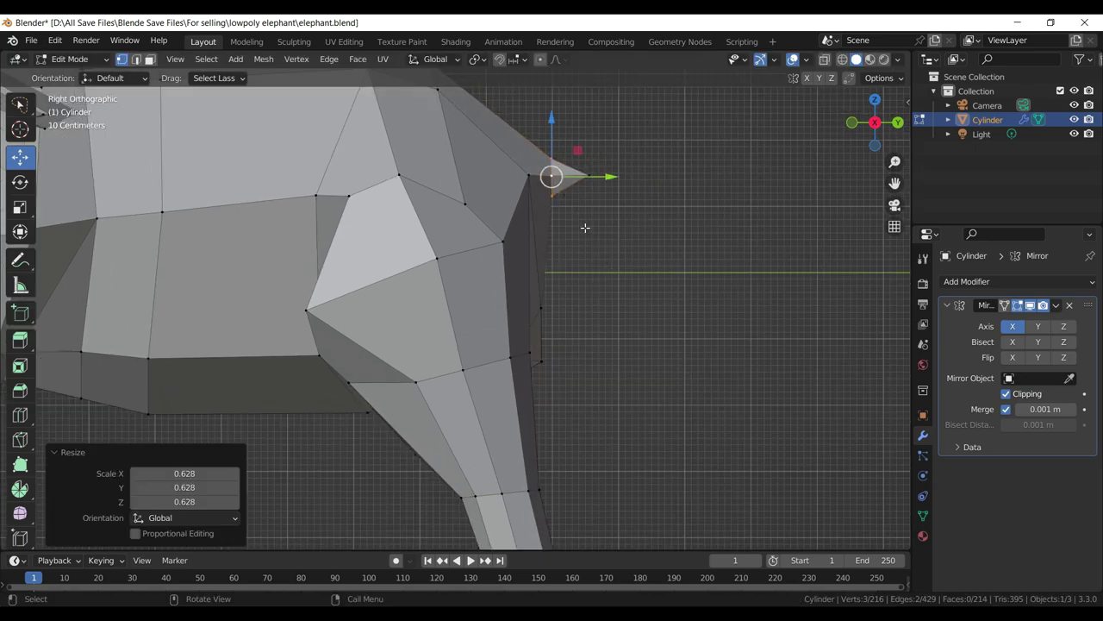
{"action": "key", "text": "g"}
{"action": "left_click", "coordinate": [592, 237]}
- Extrude a tail-tip vertex down below the rump, reposition it twice, and save
{"action": "left_click", "coordinate": [590, 177]}
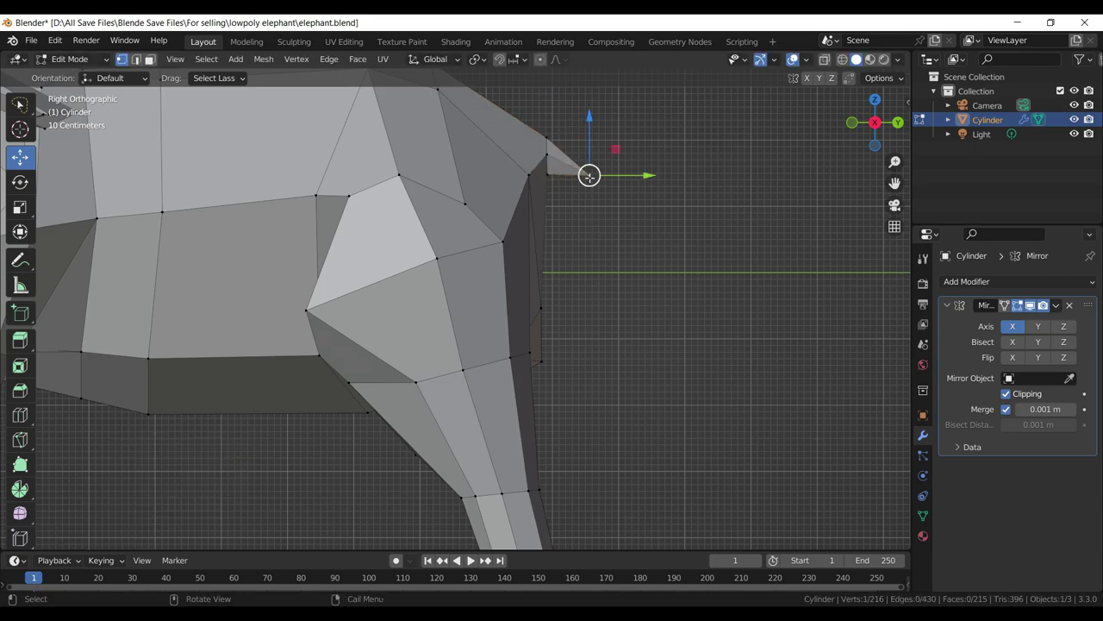
{"action": "scroll", "scroll_direction": "down", "scroll_amount": 3}
{"action": "key", "text": "e"}
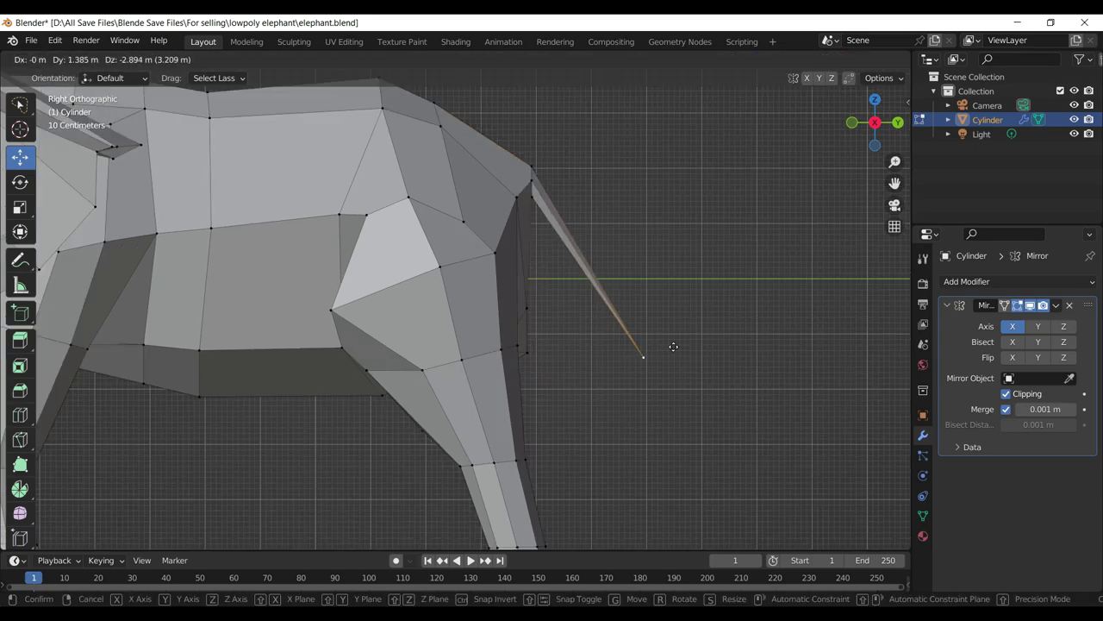
{"action": "left_click", "coordinate": [671, 344]}
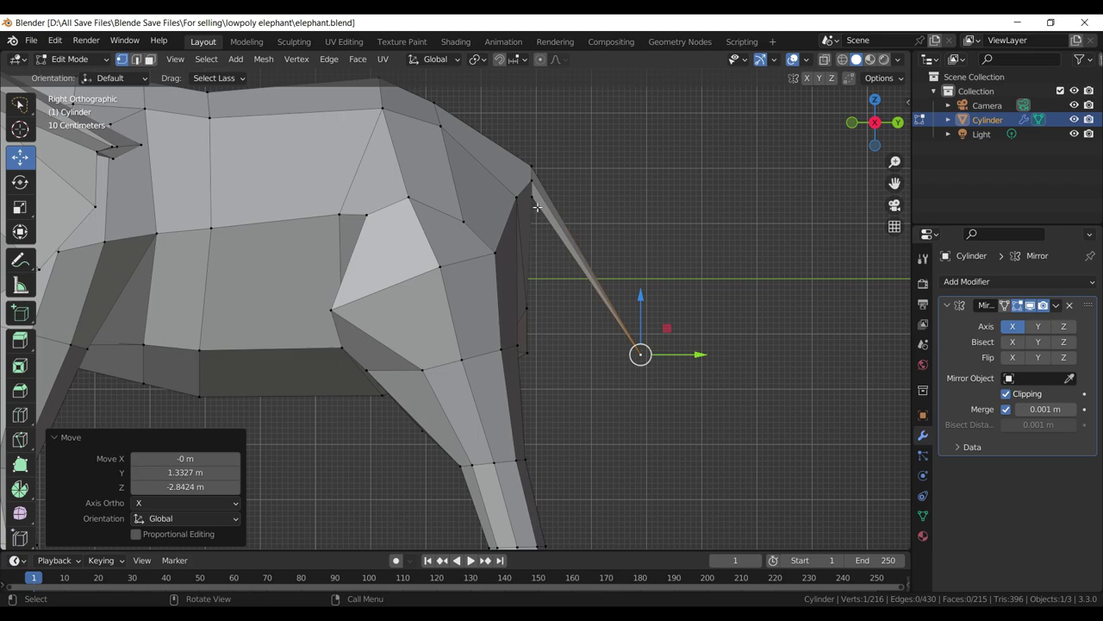
{"action": "left_click", "coordinate": [533, 198]}
{"action": "key", "text": "g"}
{"action": "left_click", "coordinate": [634, 349]}
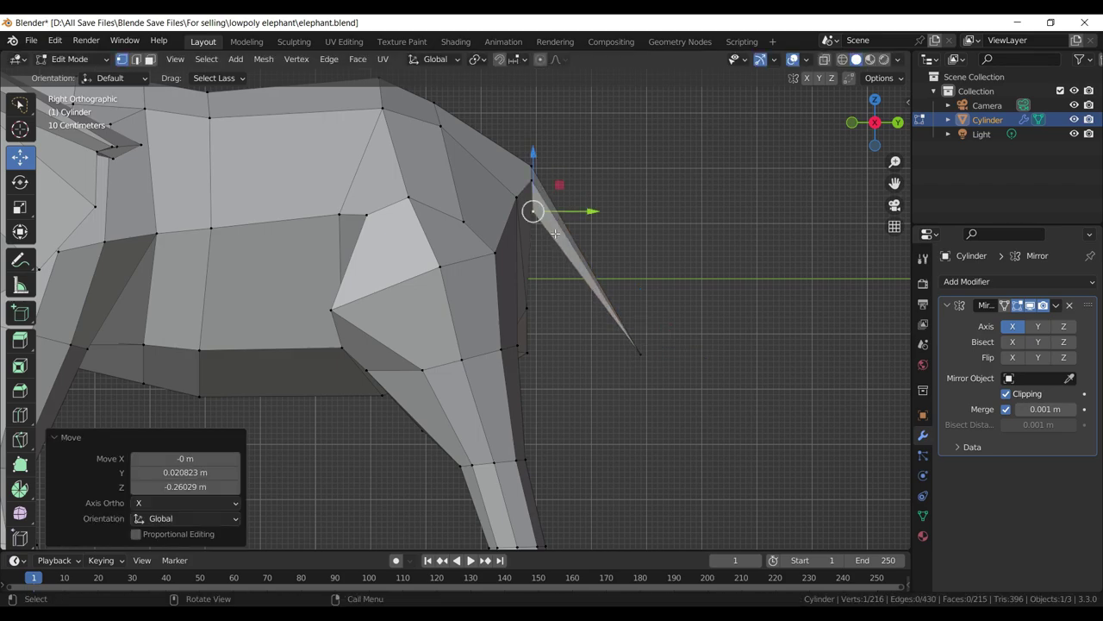
{"action": "key", "text": "ctrl+s"}
{"action": "left_click", "coordinate": [638, 351]}
{"action": "key", "text": "g"}
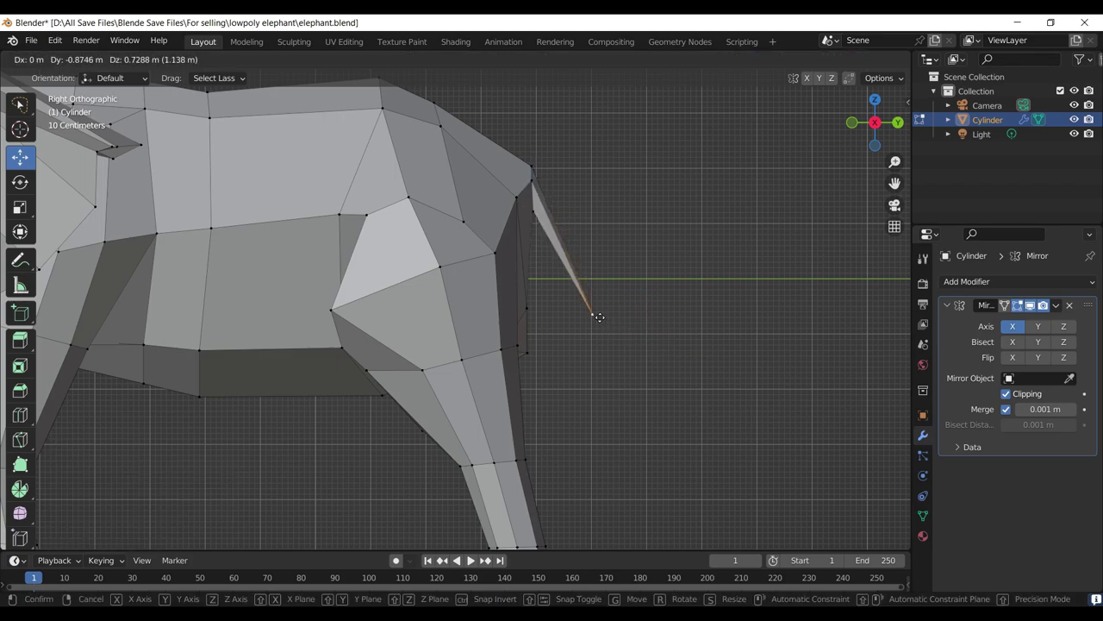
{"action": "left_click", "coordinate": [599, 317]}
{"action": "key", "text": "ctrl+s"}
- Vertex-slide the upper tail vertex to factor 0.519, then move it 0.041647 m Y, −0.083293 m Z
{"action": "left_click", "coordinate": [532, 168]}
{"action": "key", "text": "g"}
{"action": "key", "text": "g"}
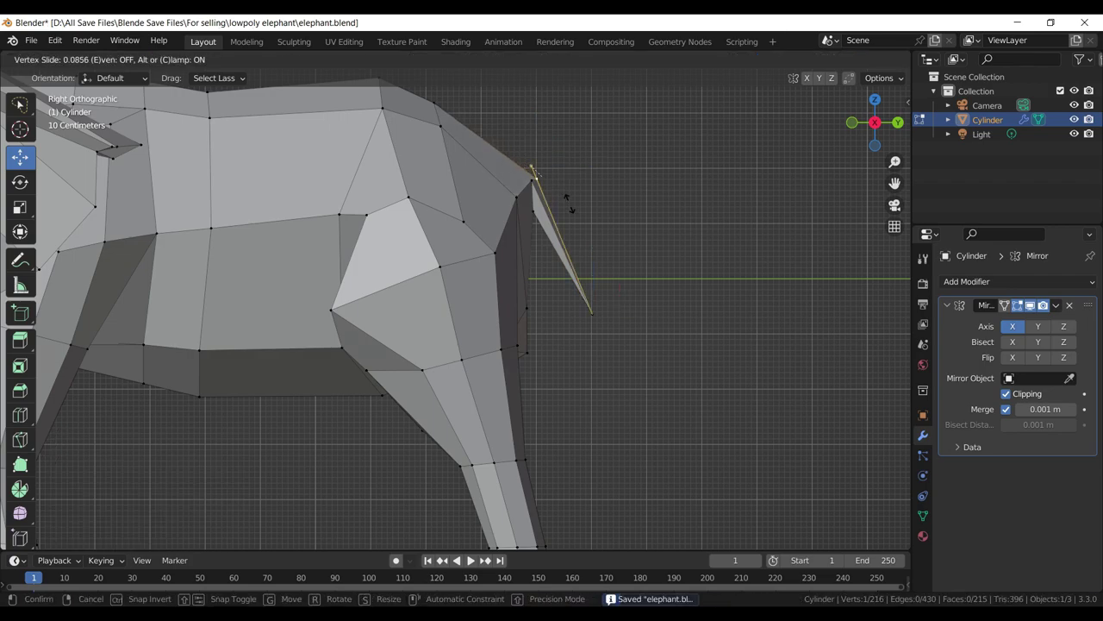
{"action": "left_click", "coordinate": [577, 212]}
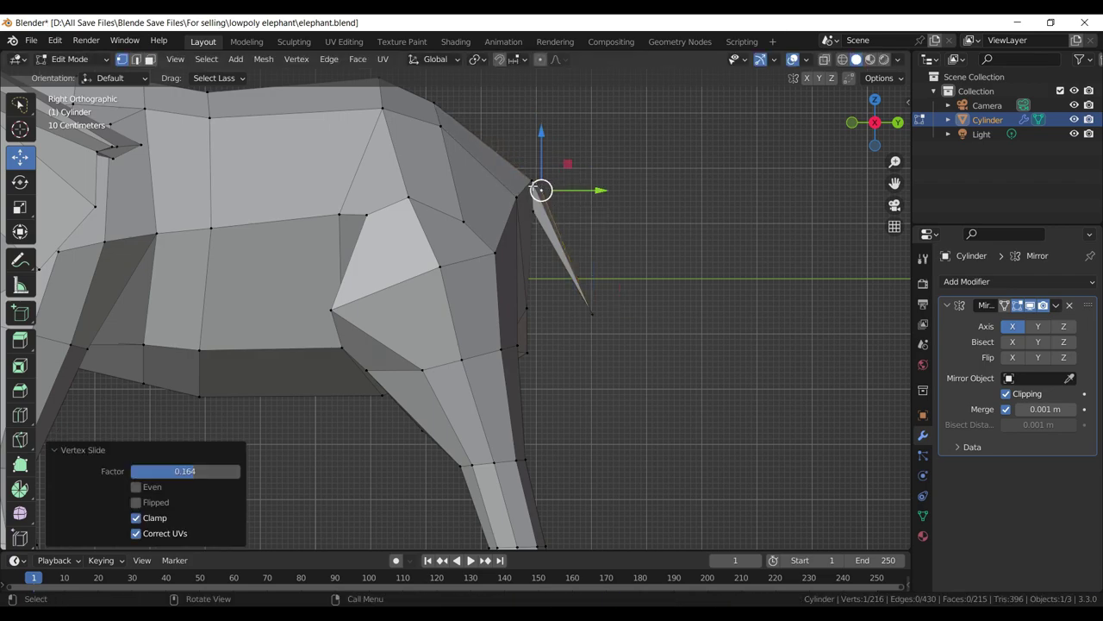
{"action": "left_click", "coordinate": [532, 181]}
{"action": "key", "text": "g"}
{"action": "key", "text": "g"}
{"action": "left_click", "coordinate": [531, 194]}
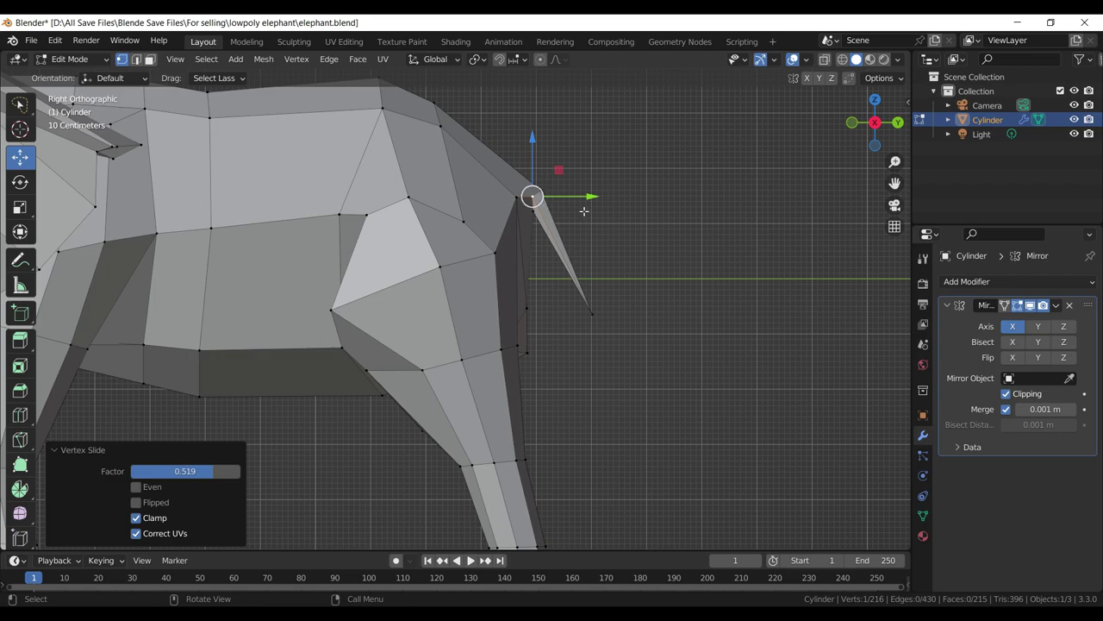
{"action": "key", "text": "g"}
{"action": "left_click", "coordinate": [527, 187]}
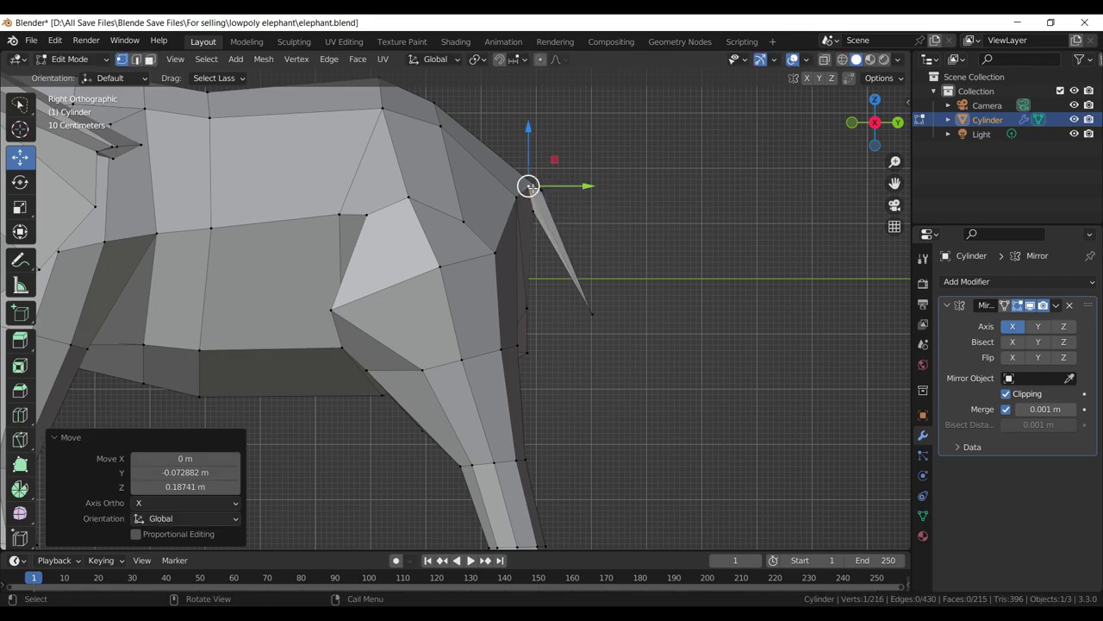
{"action": "key", "text": "g"}
{"action": "left_click", "coordinate": [543, 192]}
- Slide a vertex along X and join two vertex pairs on the head with new edges
{"action": "left_click_drag", "start_coordinate": [543, 192], "coordinate": [431, 274]}
{"action": "key", "text": "g"}
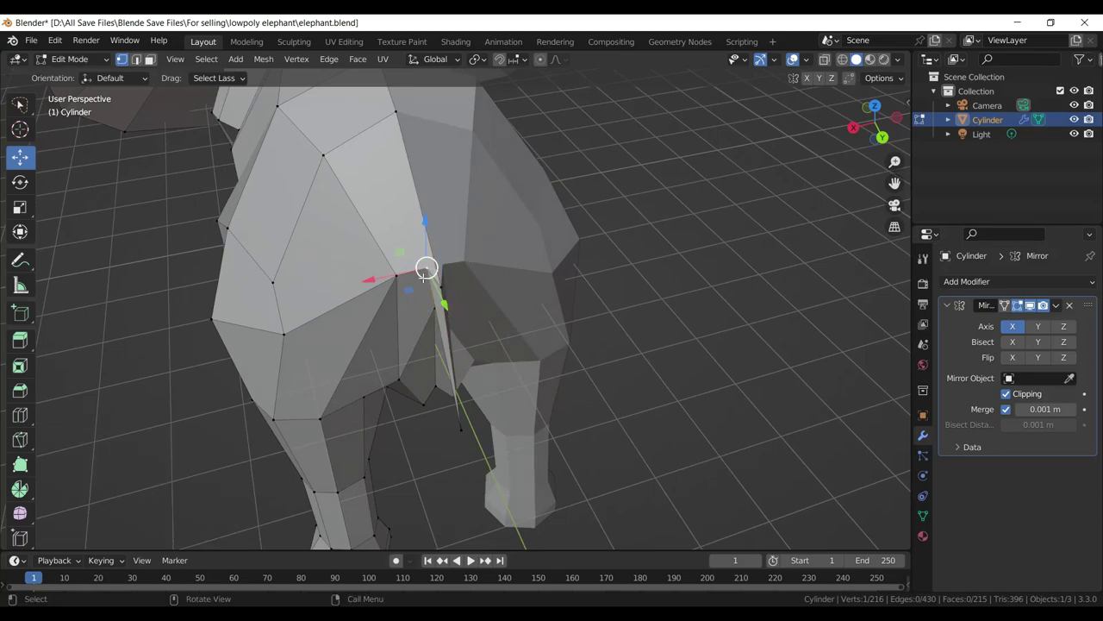
{"action": "key", "text": "x"}
{"action": "left_click", "coordinate": [387, 196]}
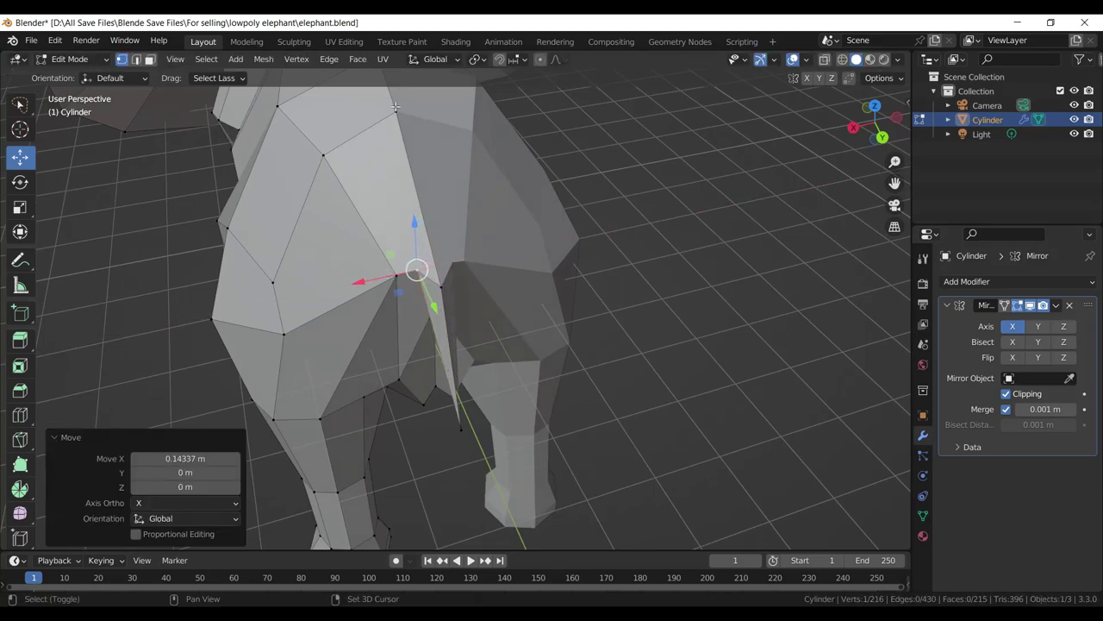
{"action": "left_click", "coordinate": [396, 110]}
{"action": "key", "text": "j"}
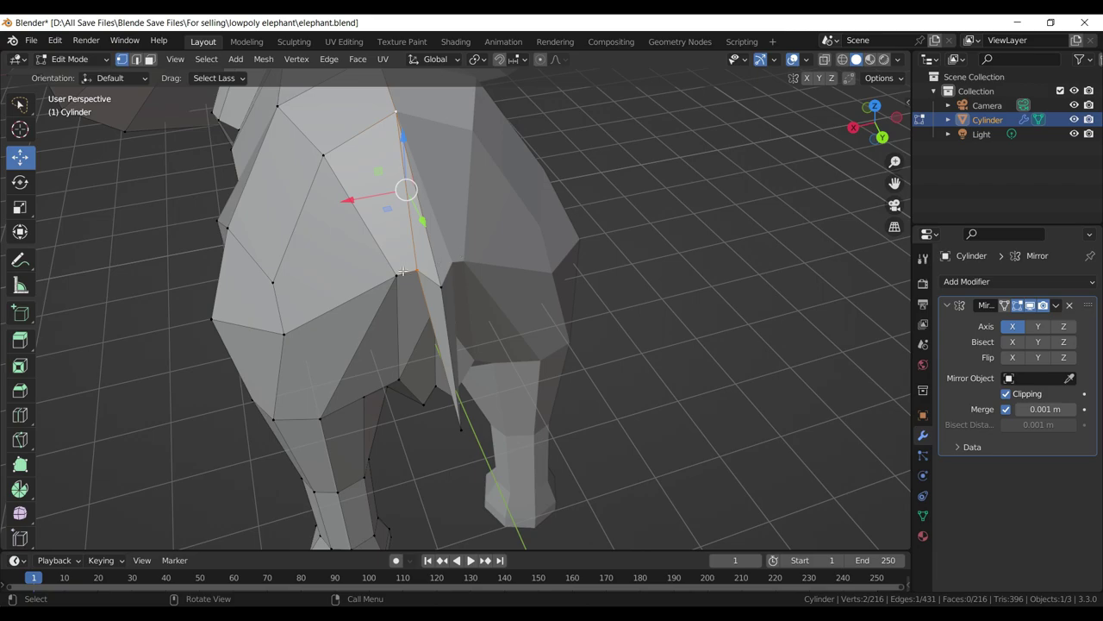
{"action": "left_click", "coordinate": [402, 271]}
{"action": "left_click", "coordinate": [395, 114]}
{"action": "key", "text": "j"}
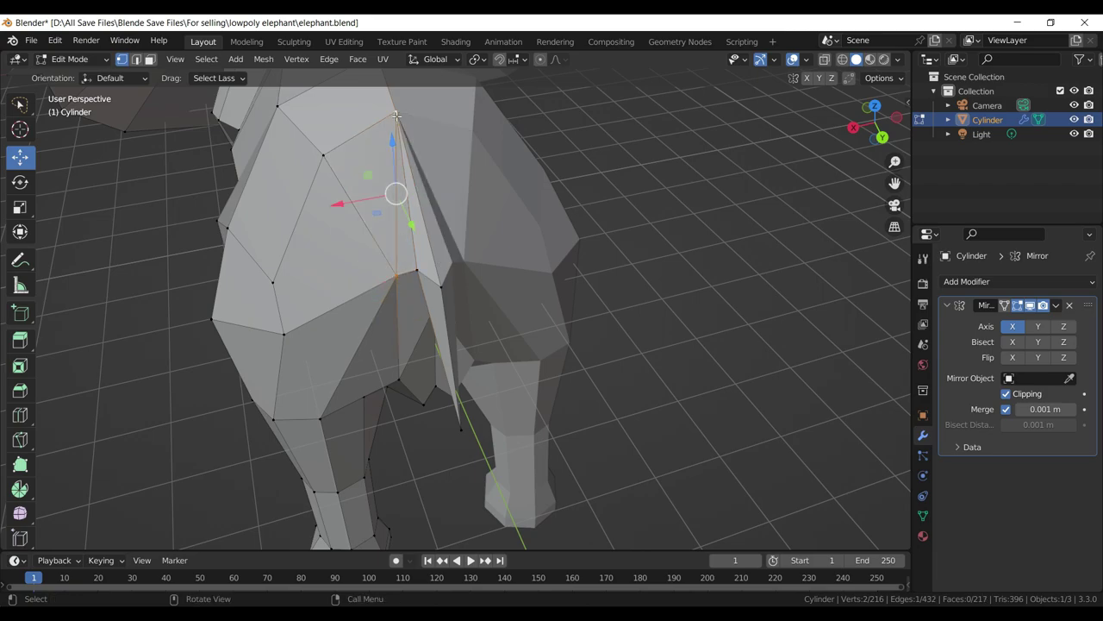
- Push the tusk-base vertex back along Y, connect it to another vertex, and save
{"action": "left_click_drag", "start_coordinate": [420, 176], "coordinate": [506, 179]}
{"action": "scroll", "scroll_direction": "up", "scroll_amount": 3}
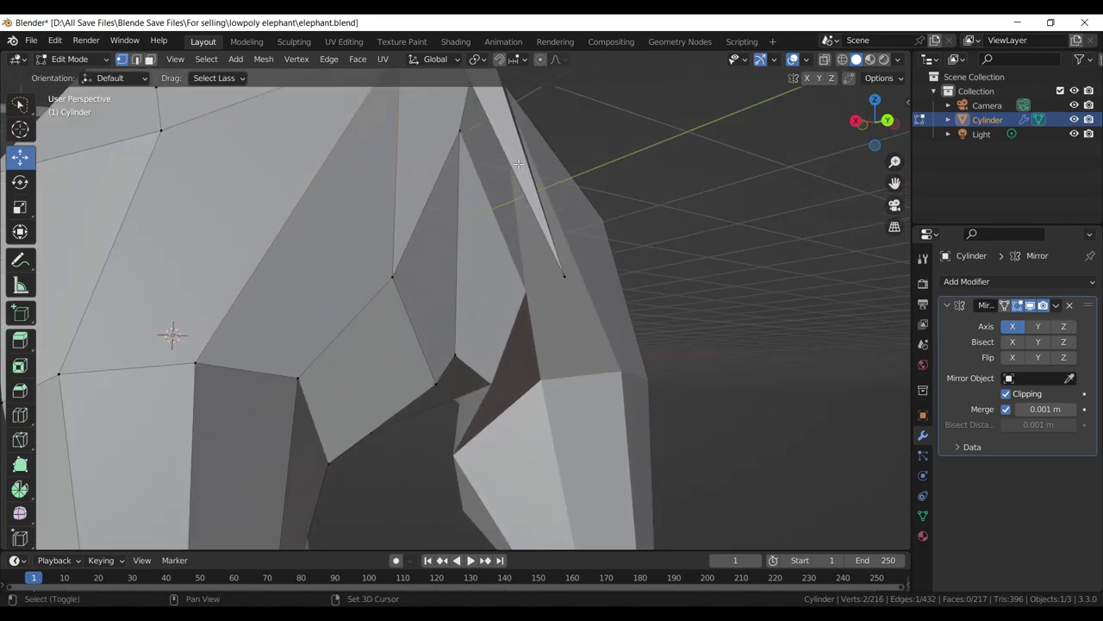
{"action": "left_click_drag", "start_coordinate": [155, 389], "coordinate": [490, 277]}
{"action": "left_click", "coordinate": [491, 221]}
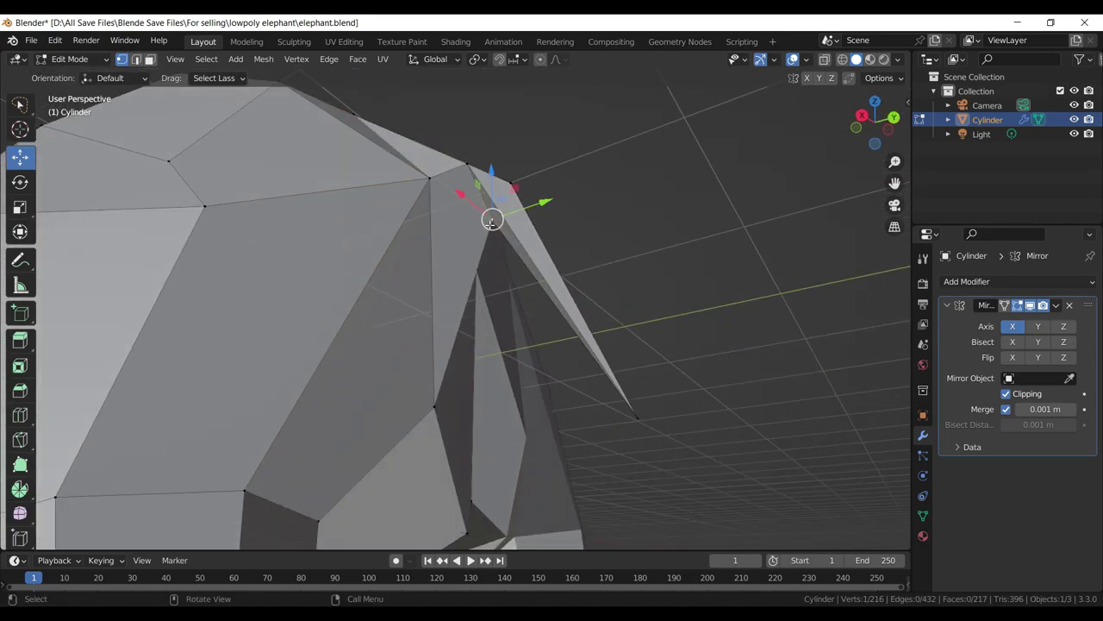
{"action": "left_click_drag", "start_coordinate": [545, 207], "coordinate": [496, 212]}
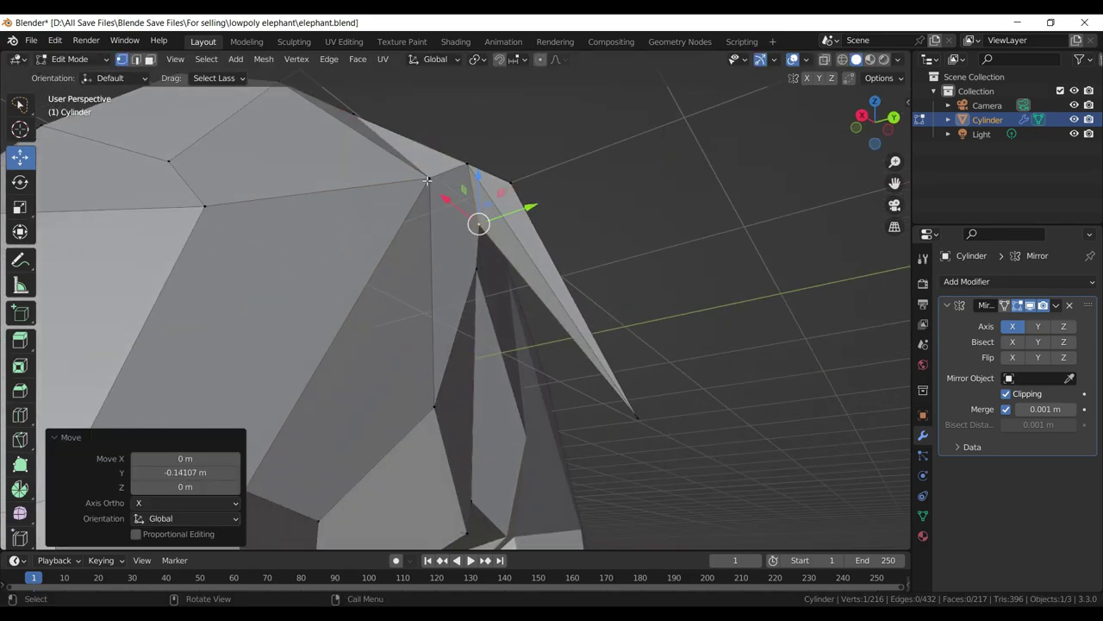
{"action": "left_click", "coordinate": [428, 180]}
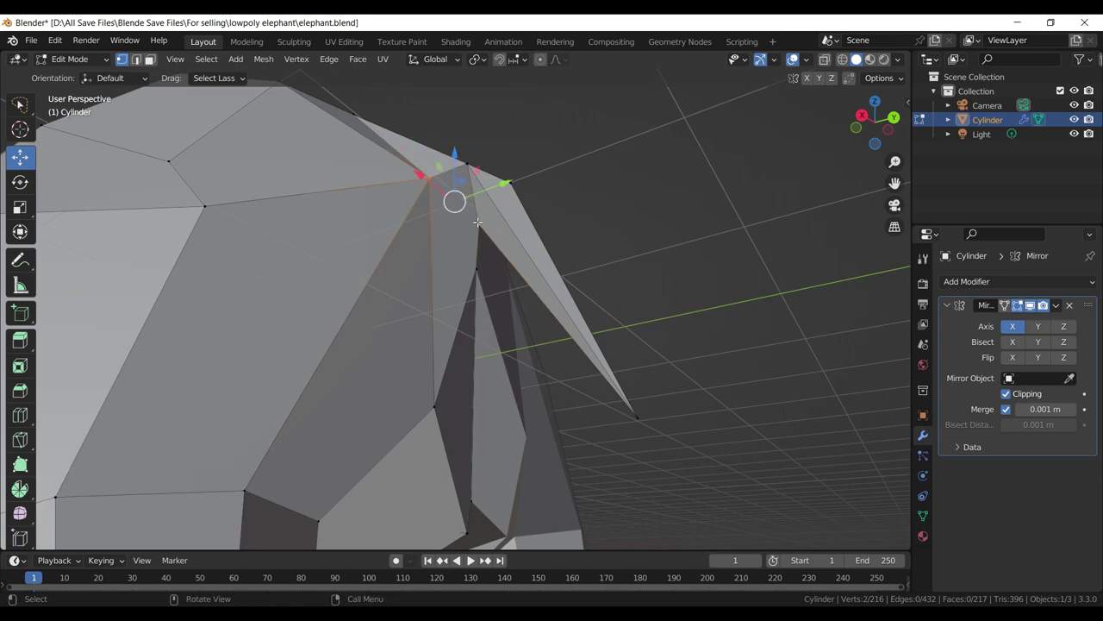
{"action": "key", "text": "j"}
{"action": "key", "text": "alt+a"}
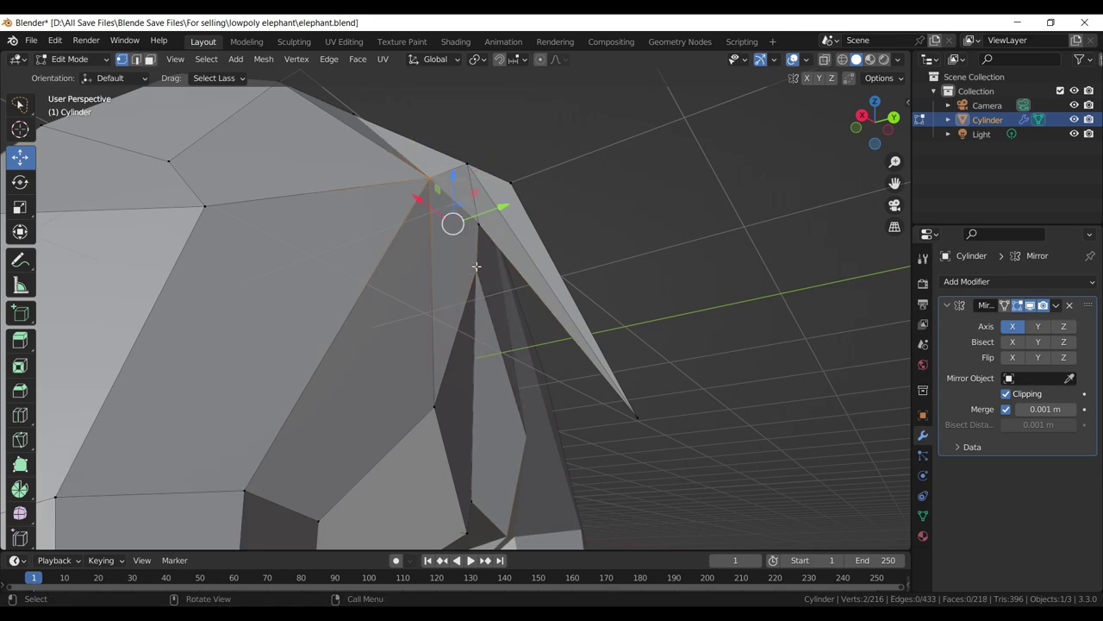
{"action": "key", "text": "ctrl+s"}
- Move two vertices along Z (−0.18157 m, then 0.10684 m) and save elephant.blend
{"action": "left_click", "coordinate": [476, 269]}
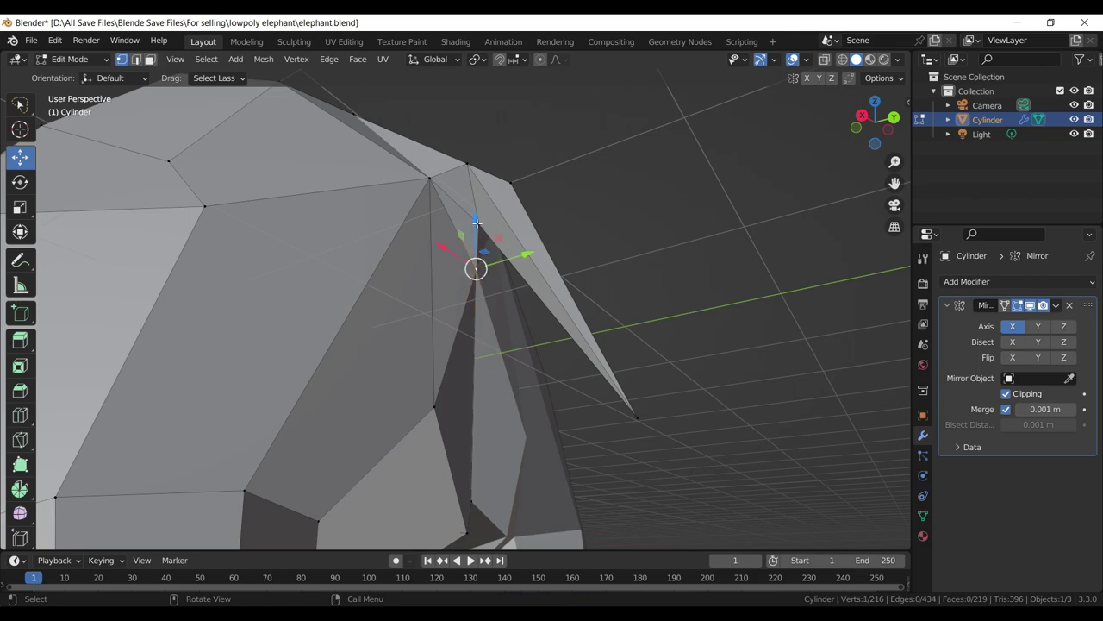
{"action": "left_click", "coordinate": [477, 216]}
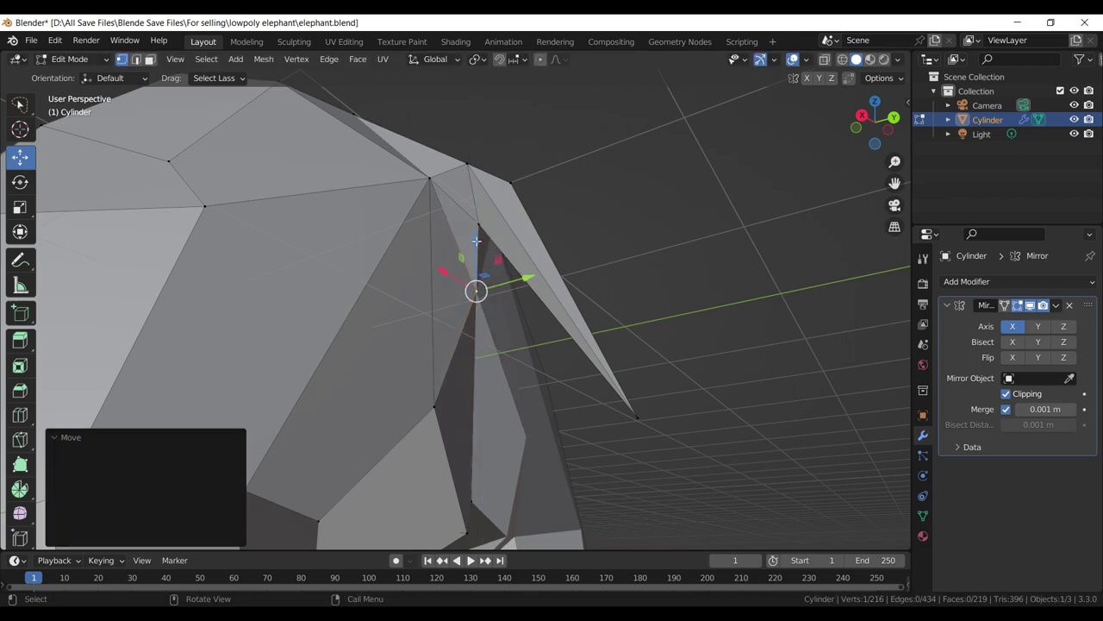
{"action": "left_click_drag", "start_coordinate": [478, 235], "coordinate": [478, 222]}
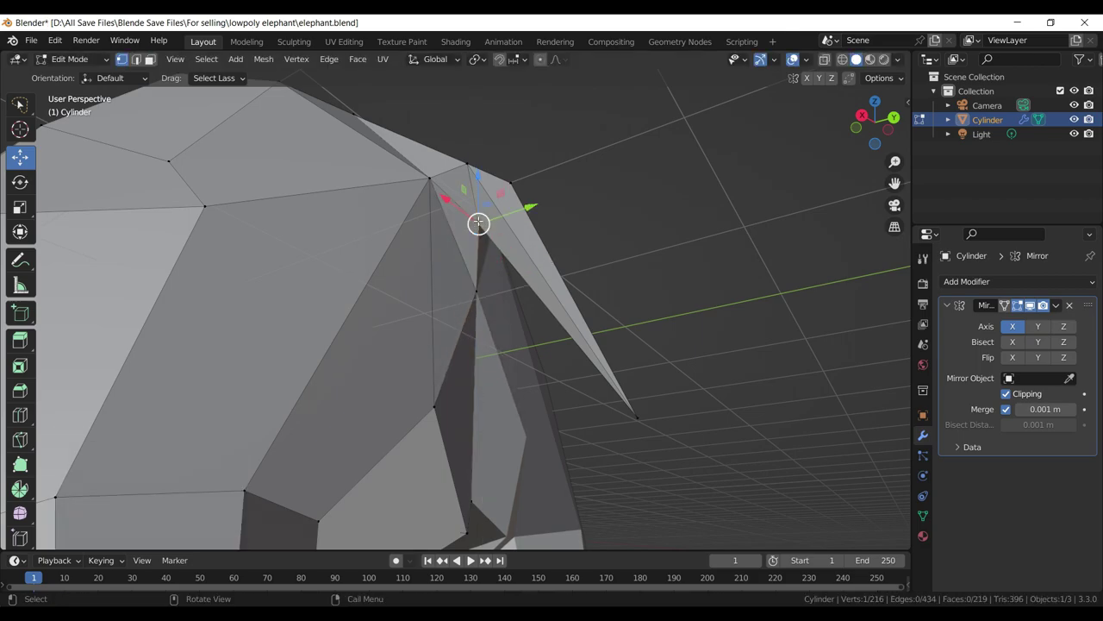
{"action": "left_click_drag", "start_coordinate": [479, 183], "coordinate": [513, 138]}
{"action": "key", "text": "ctrl+s"}
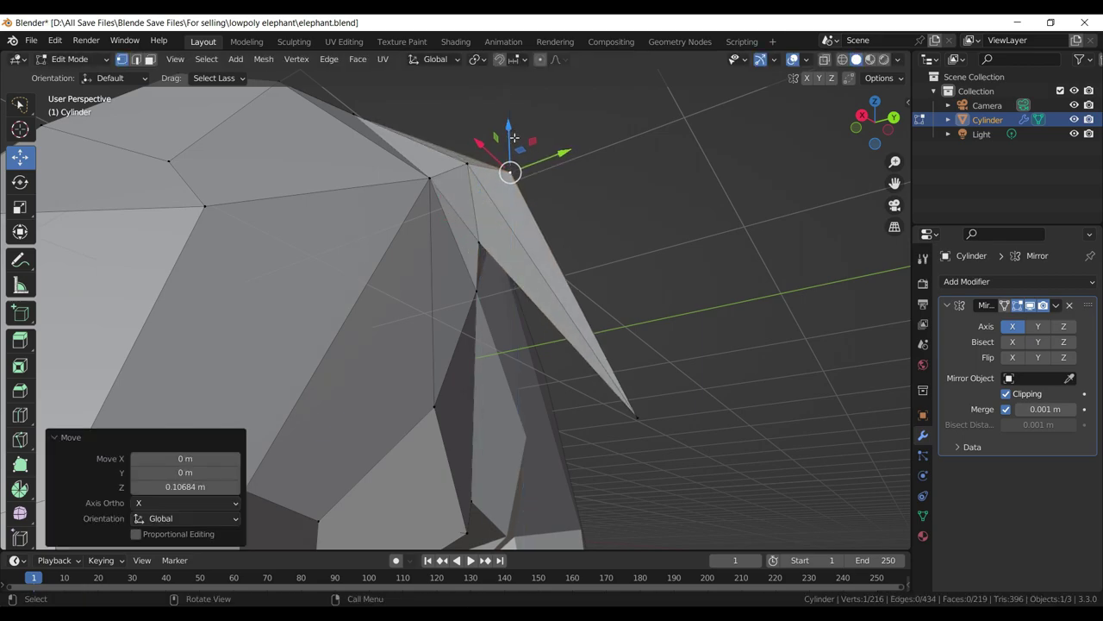
{"action": "left_click_drag", "start_coordinate": [512, 138], "coordinate": [335, 310]}
{"action": "key", "text": "ctrl+s"}
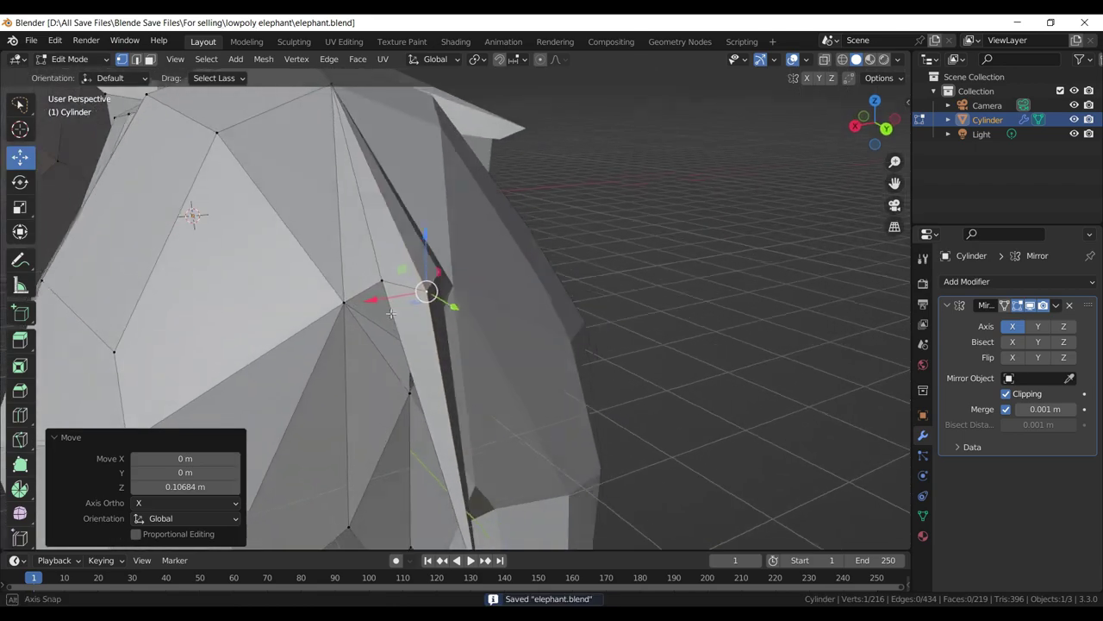
- Slide a face vertex 0.49404 m along X and save the file
{"action": "left_click", "coordinate": [305, 296]}
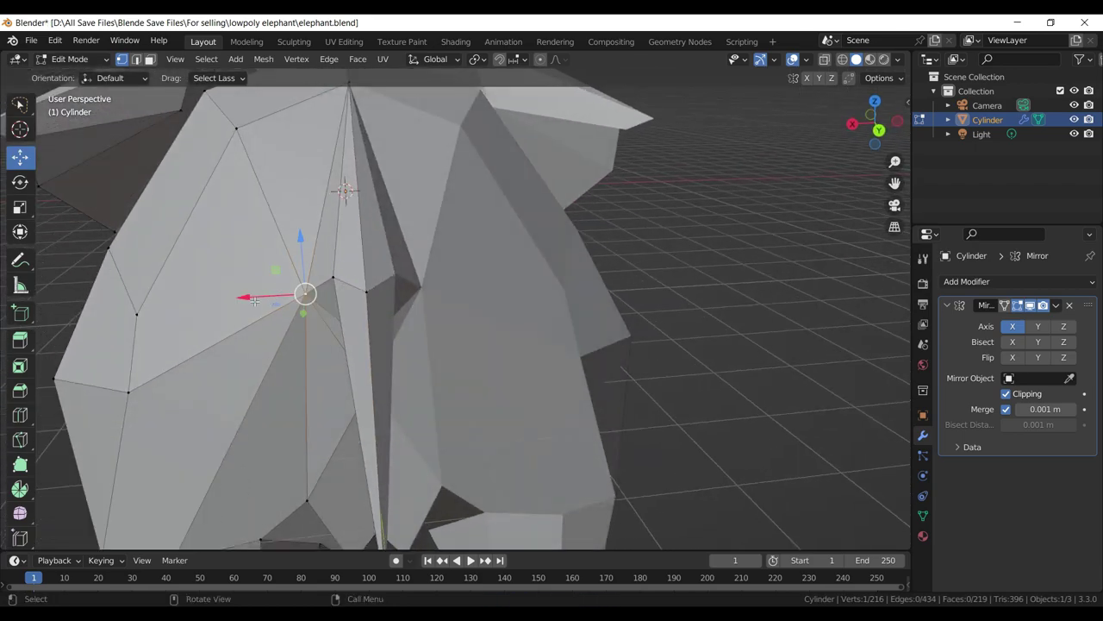
{"action": "left_click_drag", "start_coordinate": [246, 297], "coordinate": [180, 300]}
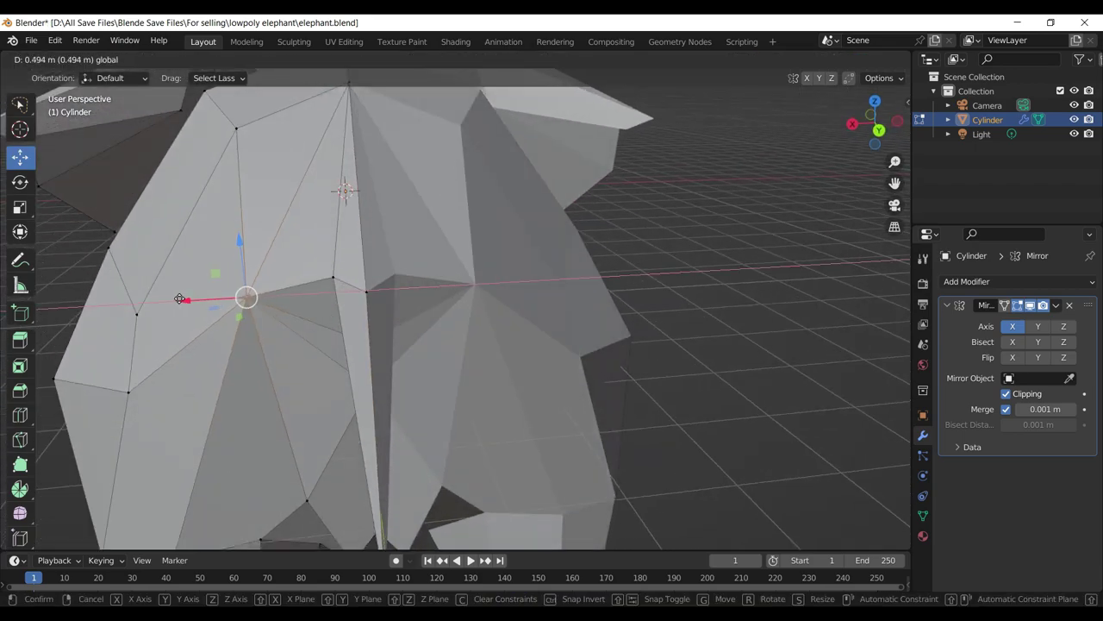
{"action": "left_click_drag", "start_coordinate": [179, 299], "coordinate": [419, 331]}
{"action": "key", "text": "ctrl+s"}
- Slide two front-head vertices along X and shift another 0.32986 m X, 0.12462 m Z
{"action": "left_click", "coordinate": [414, 357]}
{"action": "left_click_drag", "start_coordinate": [384, 356], "coordinate": [379, 358]}
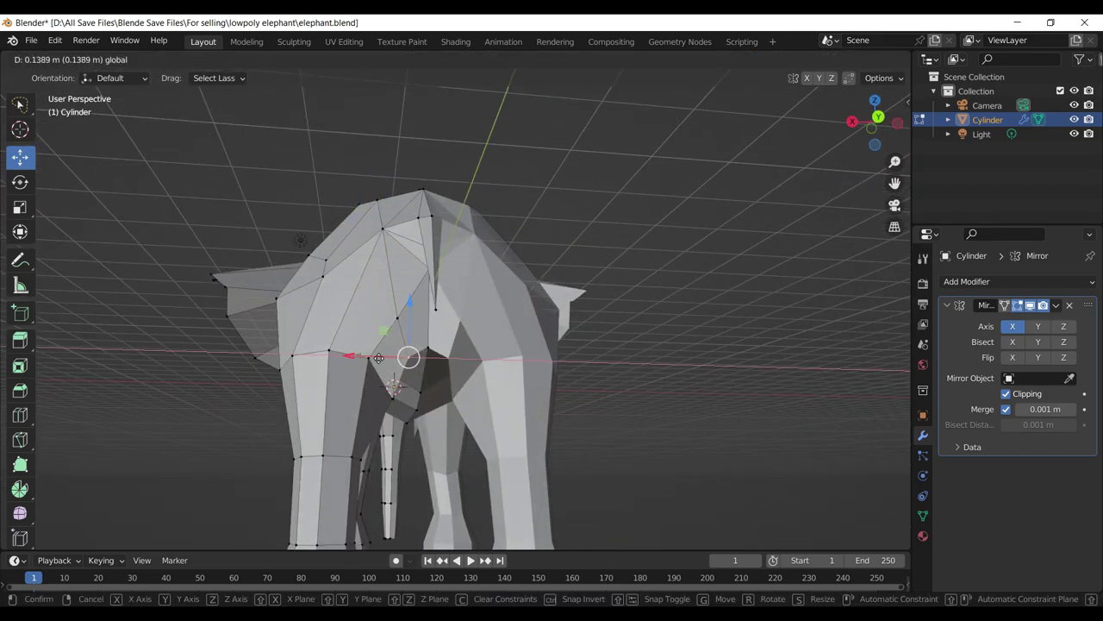
{"action": "left_click", "coordinate": [379, 358]}
{"action": "left_click", "coordinate": [395, 398]}
{"action": "left_click_drag", "start_coordinate": [372, 397], "coordinate": [345, 395]}
{"action": "left_click", "coordinate": [396, 318]}
{"action": "left_click_drag", "start_coordinate": [411, 325], "coordinate": [393, 322]}
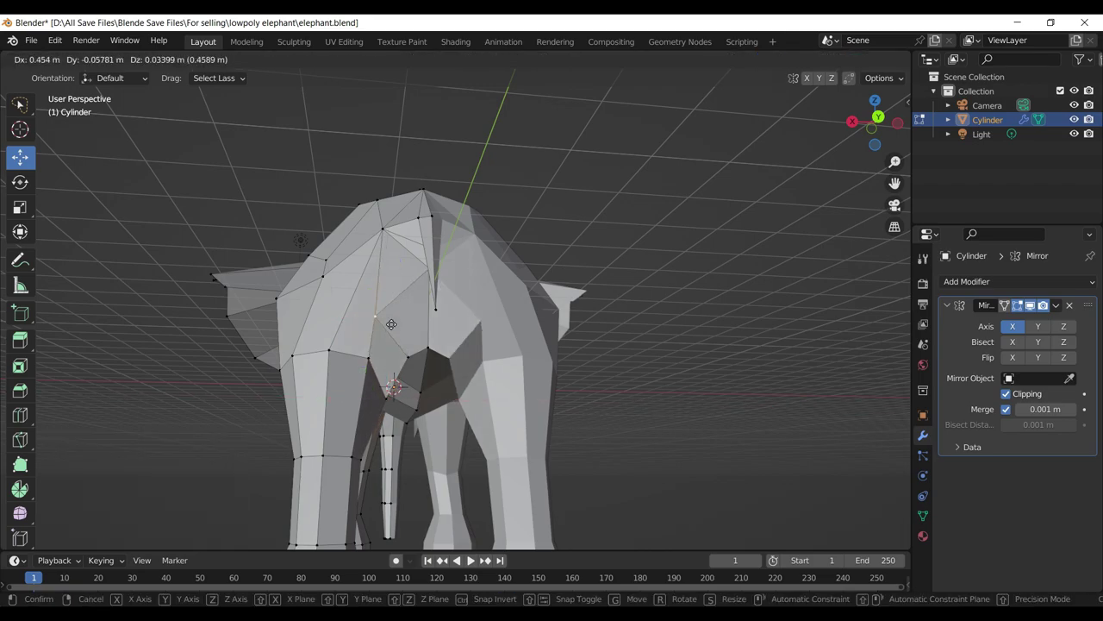
{"action": "scroll", "scroll_direction": "up", "scroll_amount": 3}
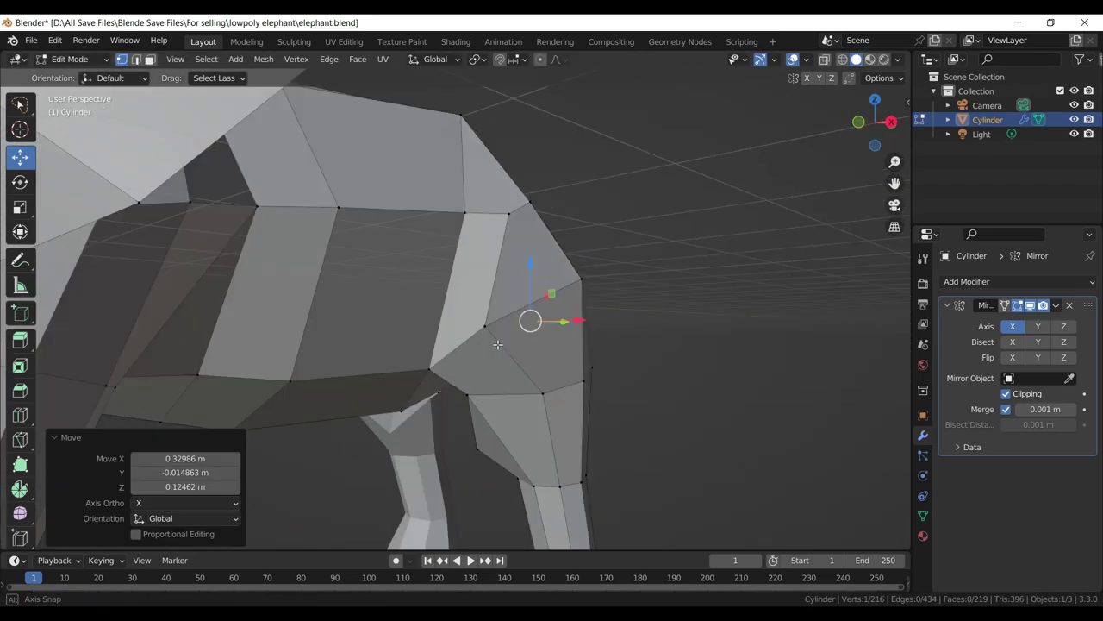
{"action": "scroll", "scroll_direction": "down", "scroll_amount": 3}
{"action": "left_click_drag", "start_coordinate": [529, 320], "coordinate": [350, 283]}
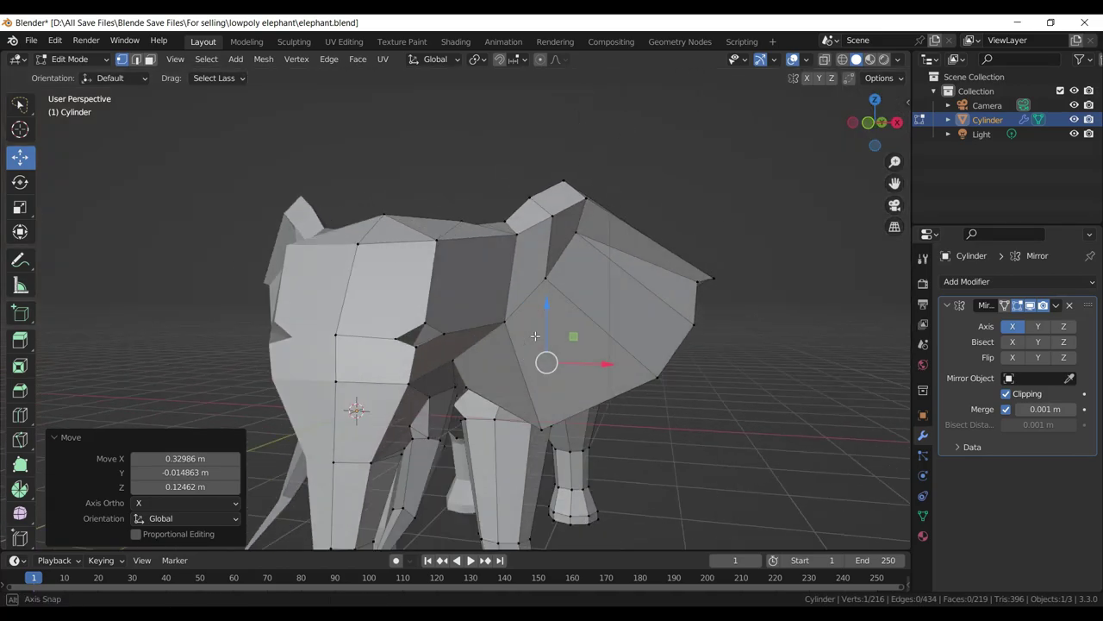
- Connect a vertex on top of the head to two neck vertices with new edges
{"action": "left_click", "coordinate": [379, 225]}
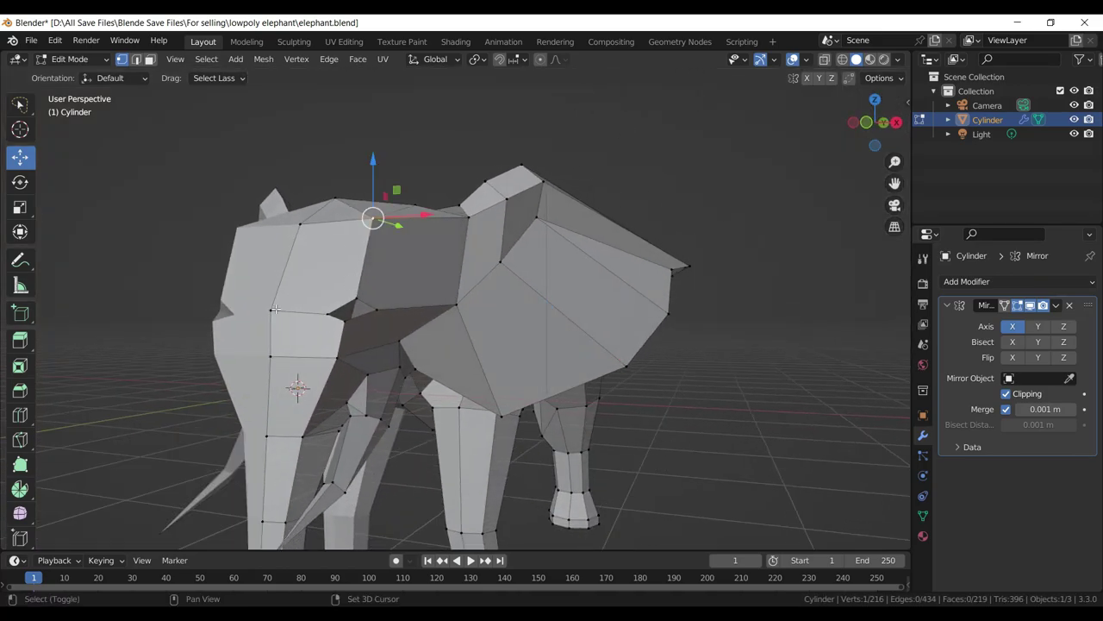
{"action": "left_click", "coordinate": [274, 309]}
{"action": "key", "text": "j"}
{"action": "left_click_drag", "start_coordinate": [274, 309], "coordinate": [423, 325]}
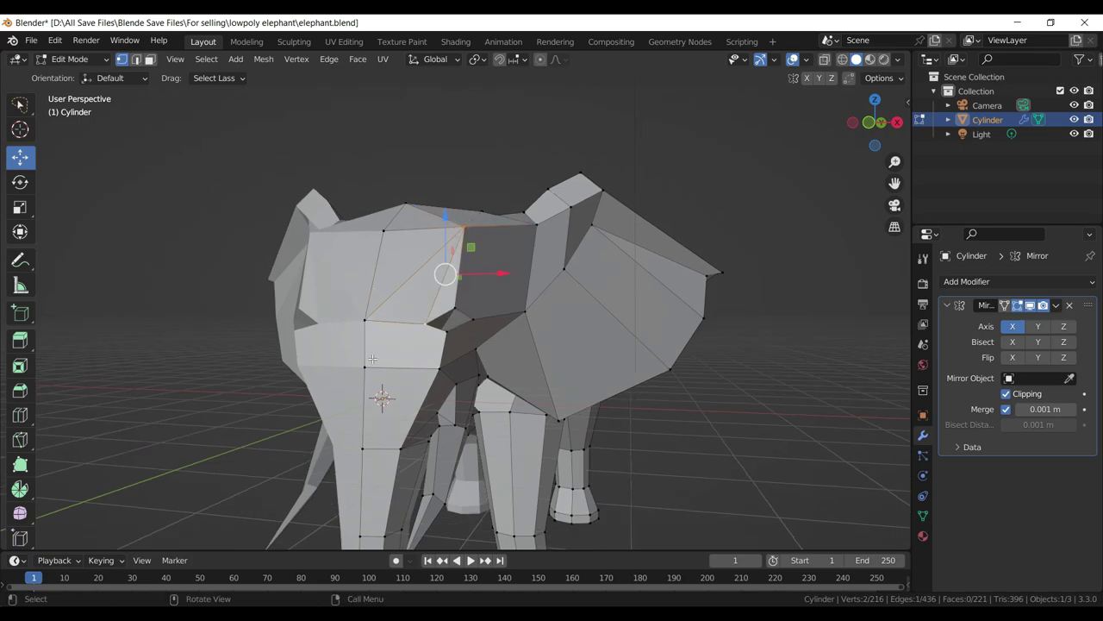
{"action": "left_click", "coordinate": [362, 366]}
{"action": "key", "text": "j"}
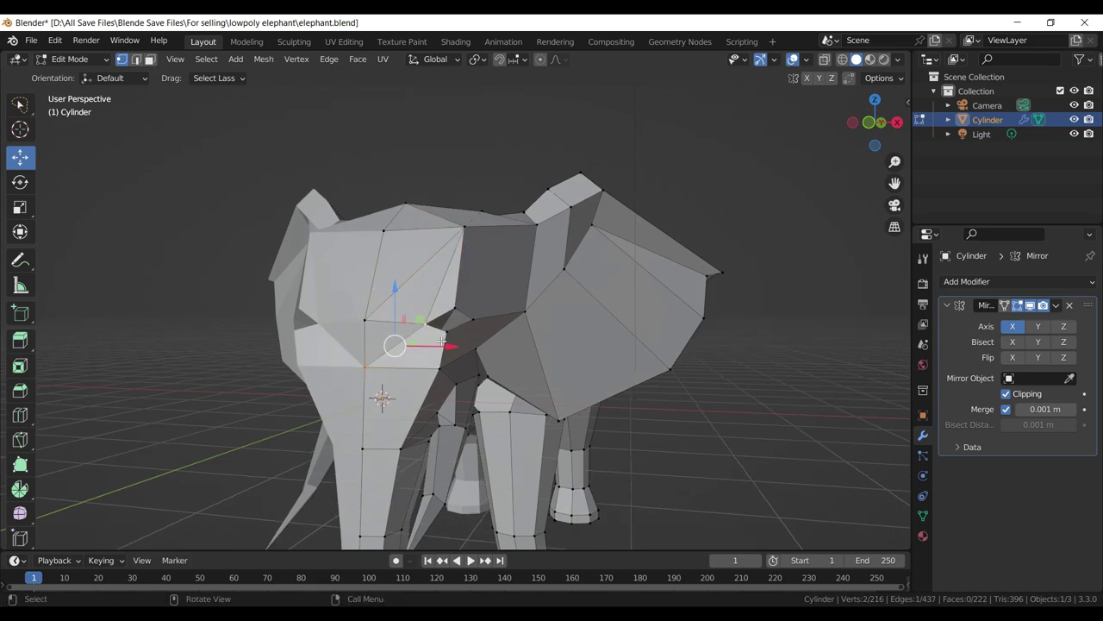
{"action": "left_click_drag", "start_coordinate": [426, 326], "coordinate": [418, 335]}
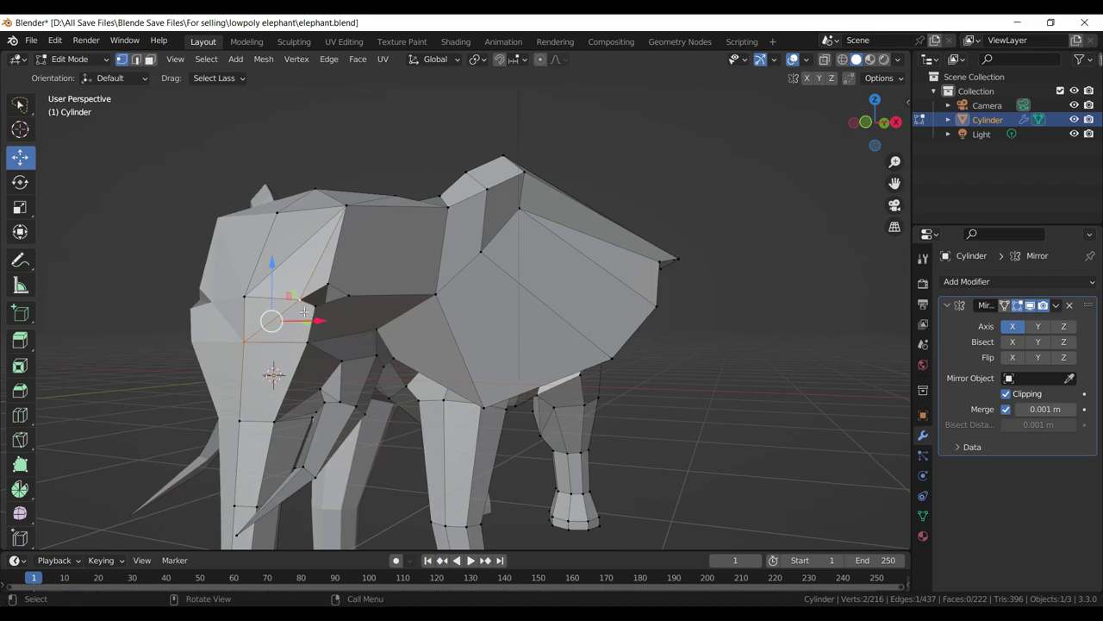
- Add two new edges joining neck vertices under the ear
{"action": "left_click", "coordinate": [298, 302]}
{"action": "left_click", "coordinate": [304, 341]}
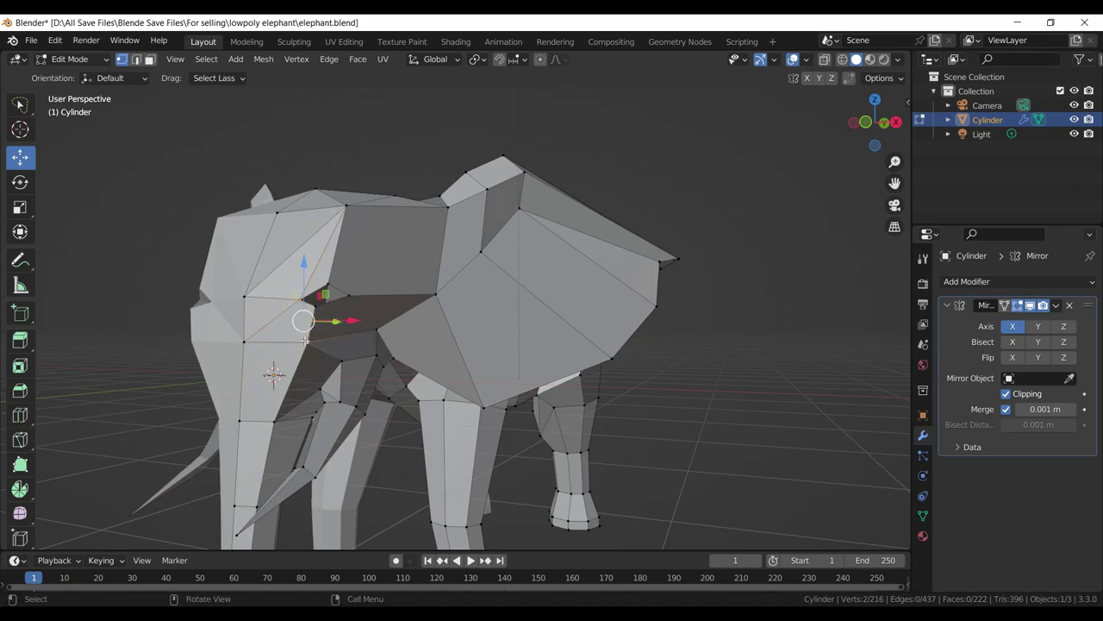
{"action": "left_click_drag", "start_coordinate": [334, 321], "coordinate": [258, 319]}
{"action": "left_click", "coordinate": [220, 296]}
{"action": "left_click", "coordinate": [308, 321]}
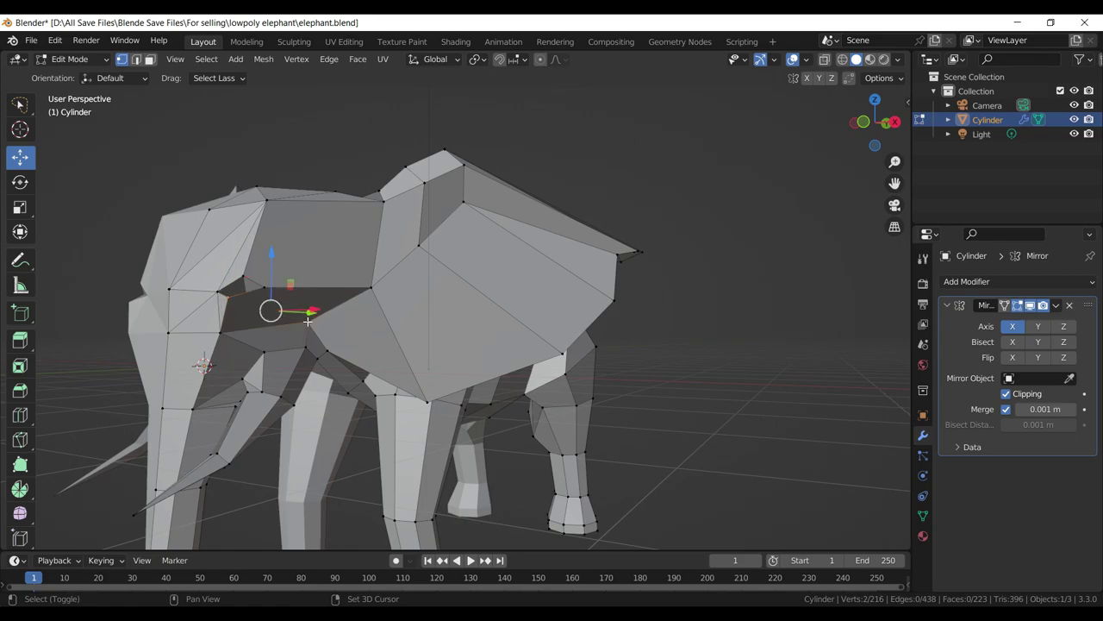
{"action": "key", "text": "j"}
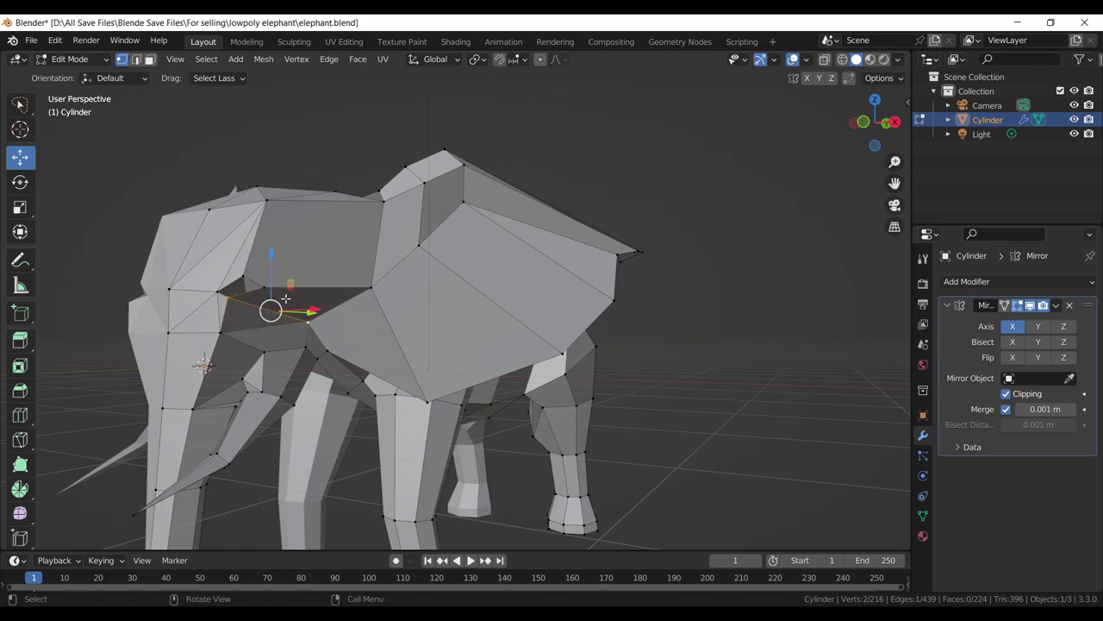
{"action": "left_click", "coordinate": [245, 280]}
{"action": "left_click", "coordinate": [308, 319]}
{"action": "key", "text": "j"}
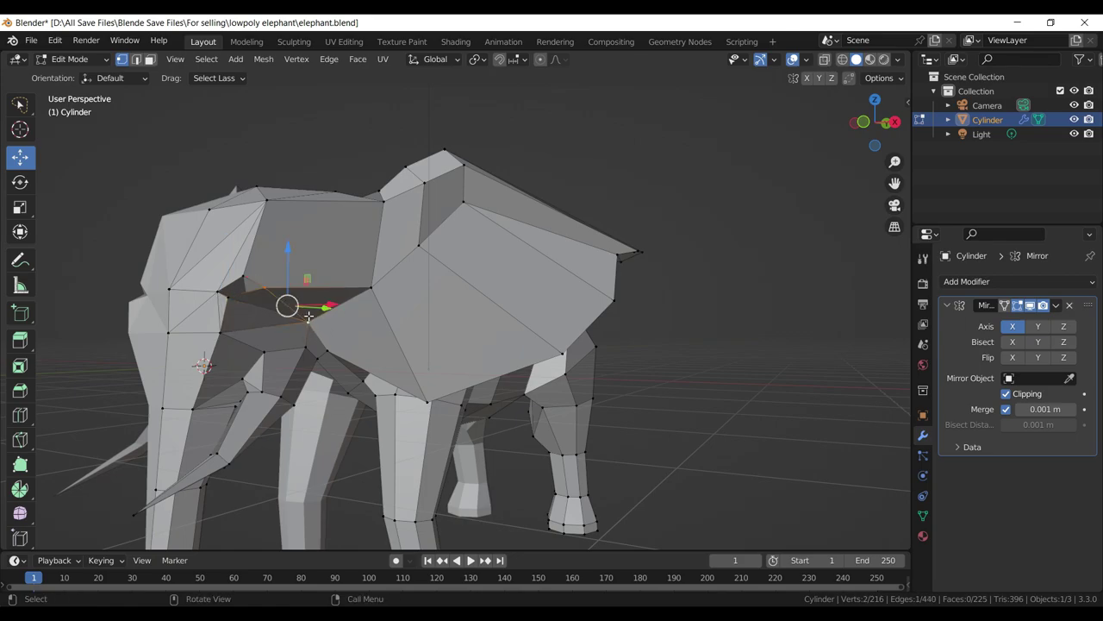
- Undo a wrong diagonal cut and instead connect the vertex beside the head to the body top
{"action": "left_click", "coordinate": [269, 288]}
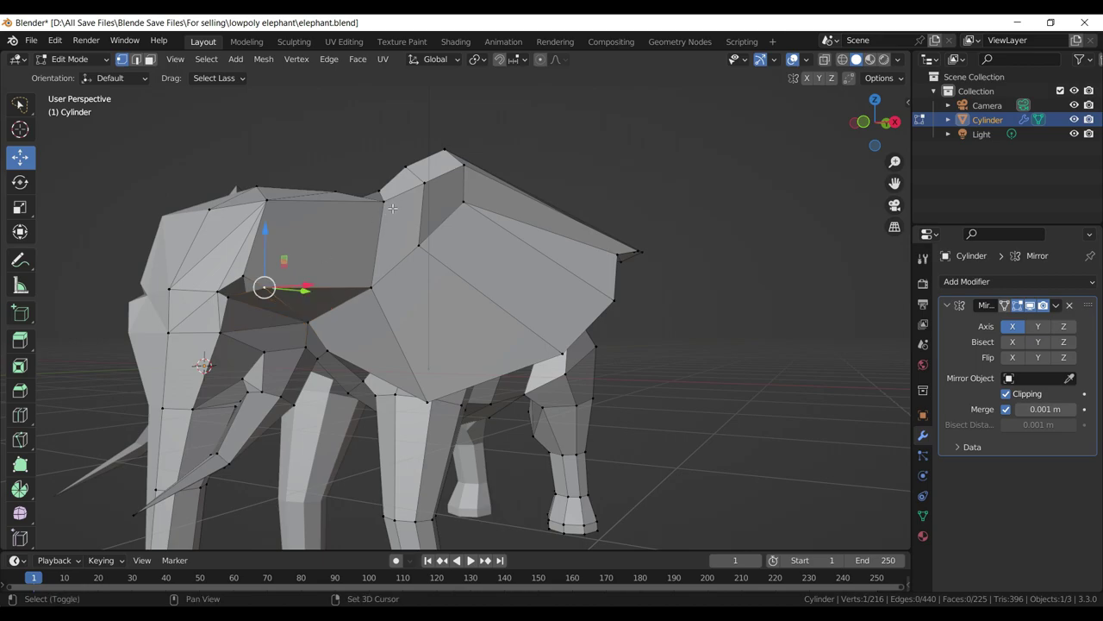
{"action": "left_click", "coordinate": [382, 204]}
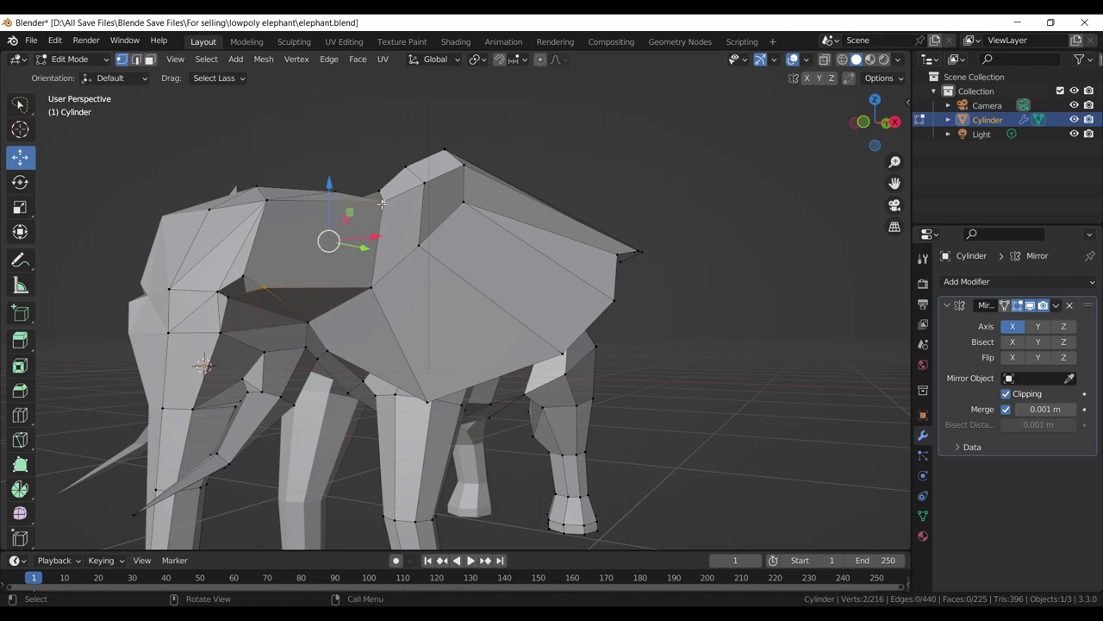
{"action": "key", "text": "j"}
{"action": "key", "text": "ctrl+z"}
{"action": "left_click", "coordinate": [247, 276]}
{"action": "left_click", "coordinate": [381, 200]}
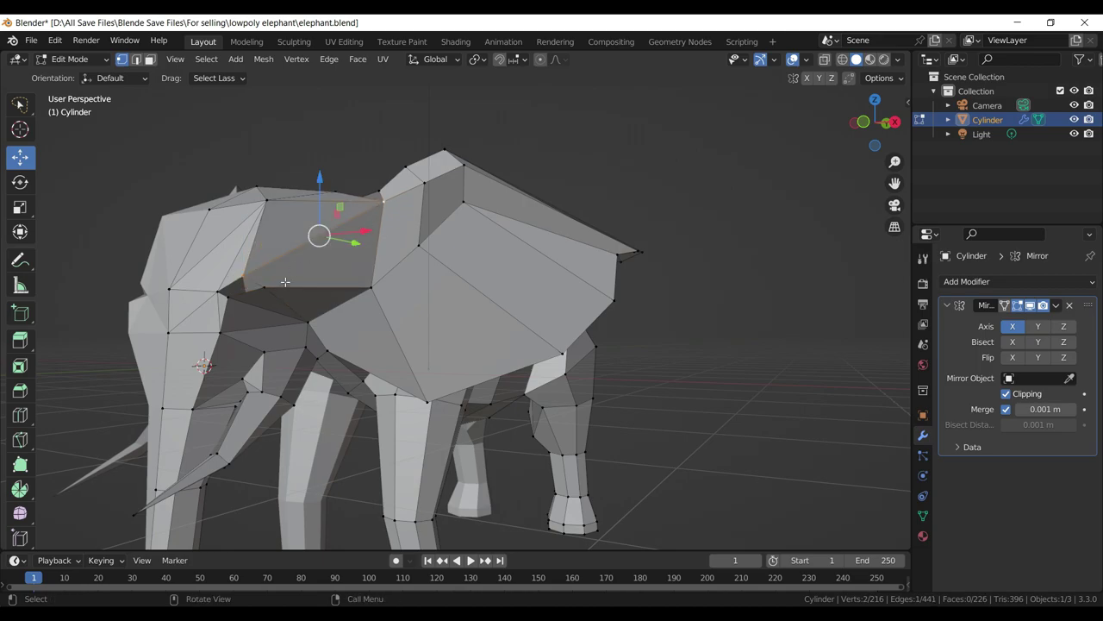
{"action": "key", "text": "j"}
{"action": "left_click", "coordinate": [386, 203]}
- Finish the last neck edge, triangulate every face (Beauty) into 396 triangles, and save
{"action": "key", "text": "j"}
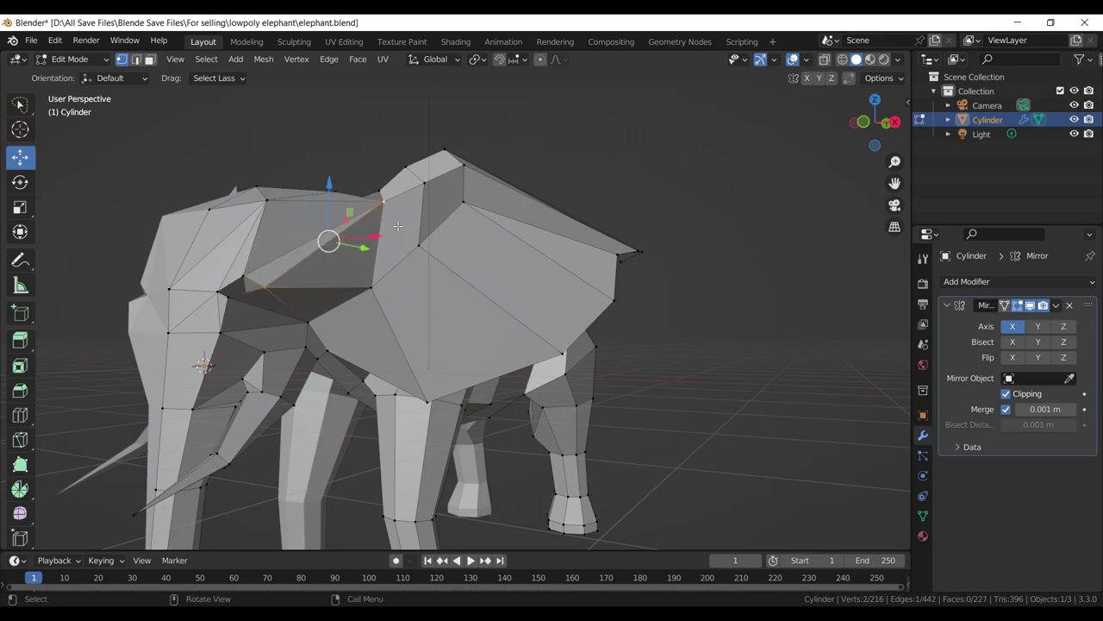
{"action": "key", "text": "a"}
{"action": "scroll", "scroll_direction": "down", "scroll_amount": 3}
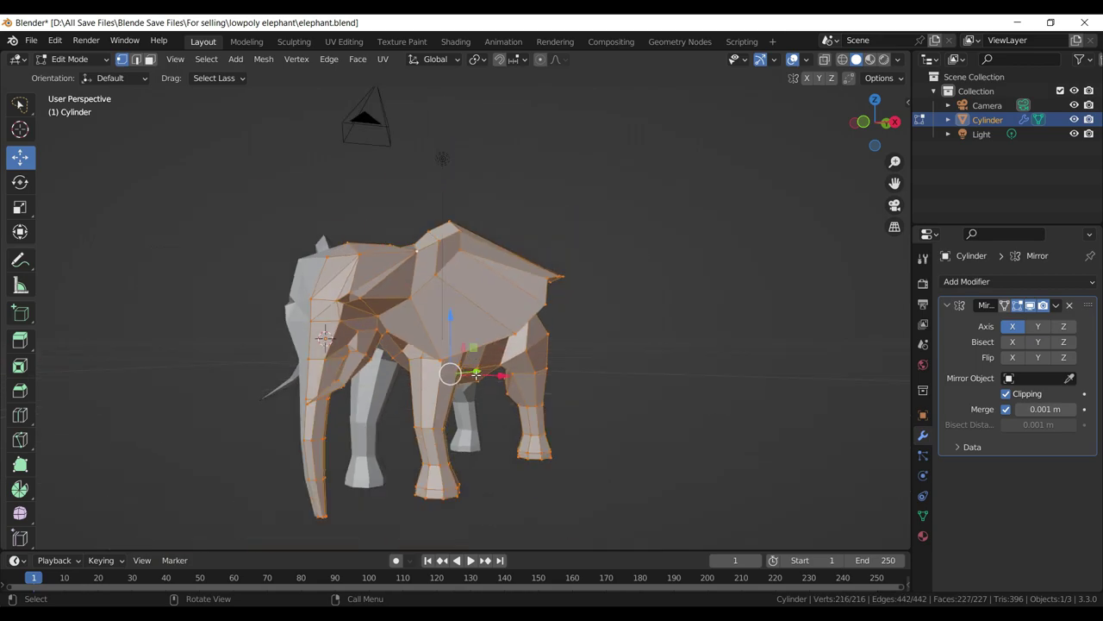
{"action": "scroll", "scroll_direction": "up", "scroll_amount": 3}
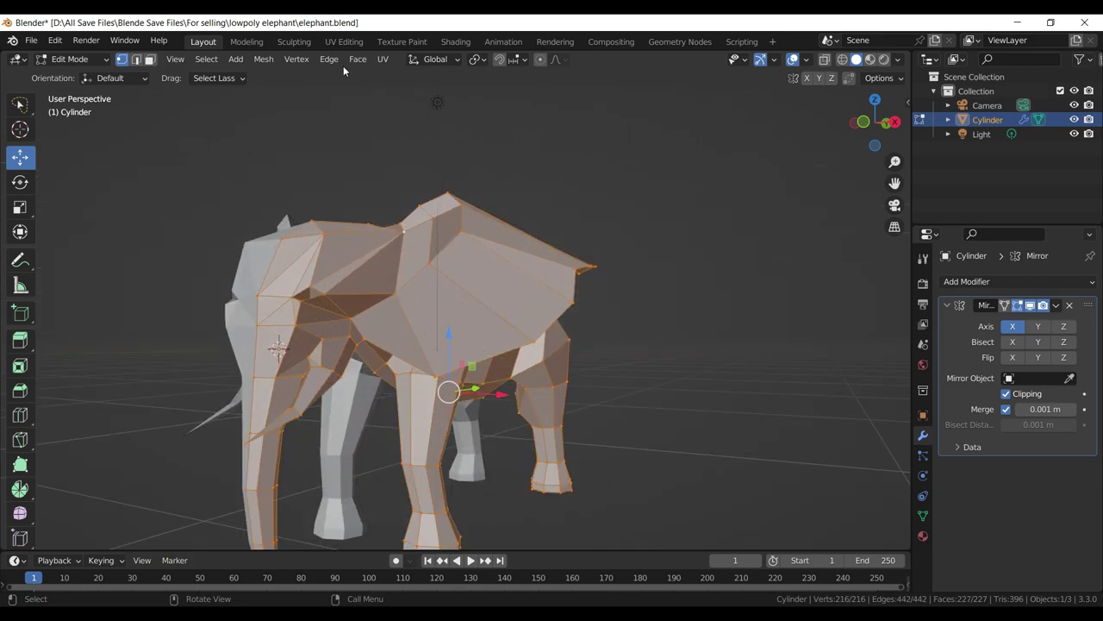
{"action": "left_click", "coordinate": [357, 59]}
{"action": "left_click", "coordinate": [411, 155]}
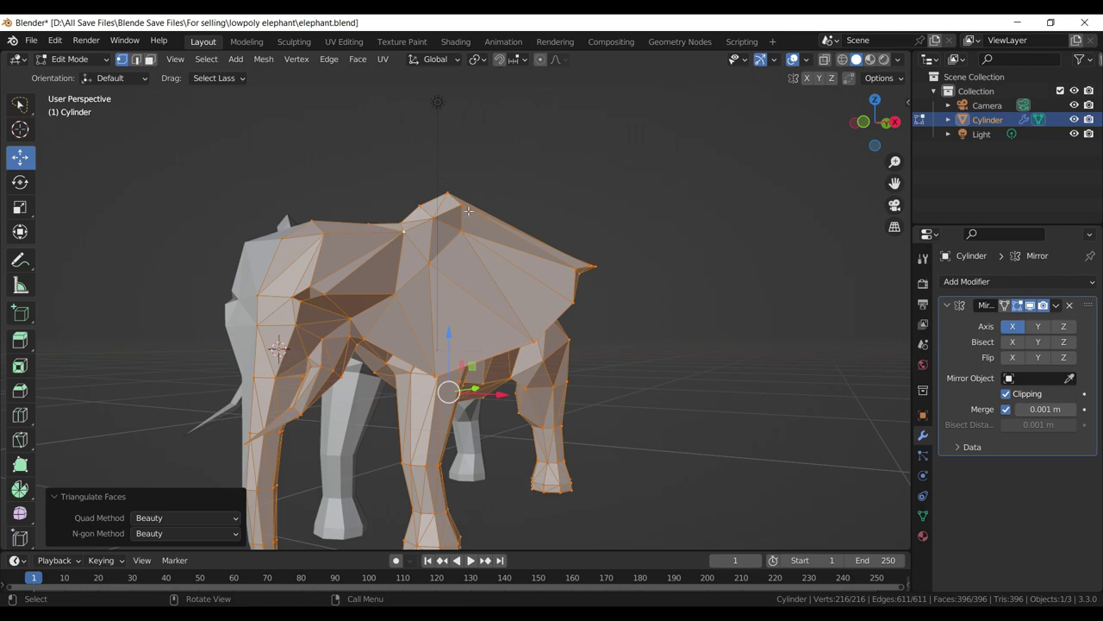
{"action": "left_click", "coordinate": [748, 416]}
{"action": "left_click_drag", "start_coordinate": [748, 416], "coordinate": [742, 385]}
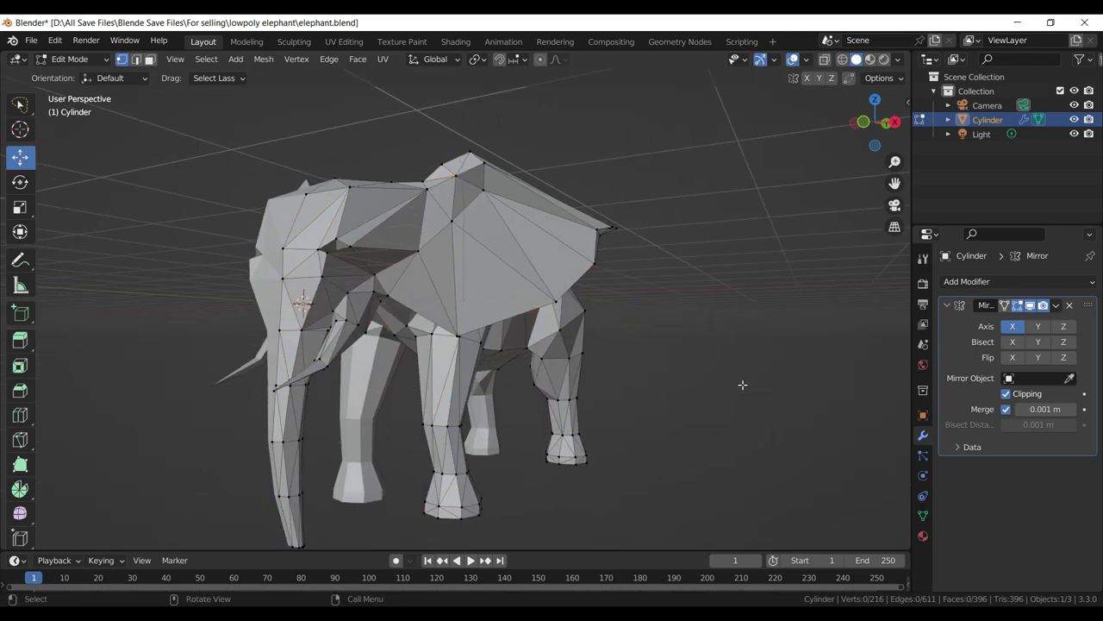
{"action": "key", "text": "ctrl+s"}
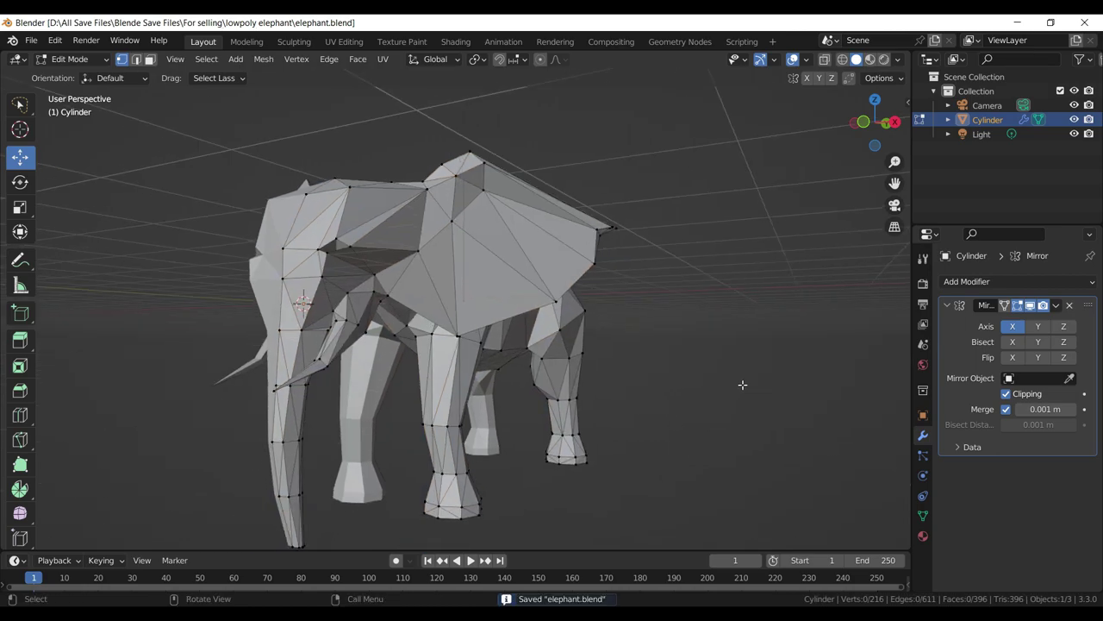
- Reshape the shoulder crease by repeatedly moving its vertex and sliding it along X
{"action": "scroll", "scroll_direction": "up", "scroll_amount": 3}
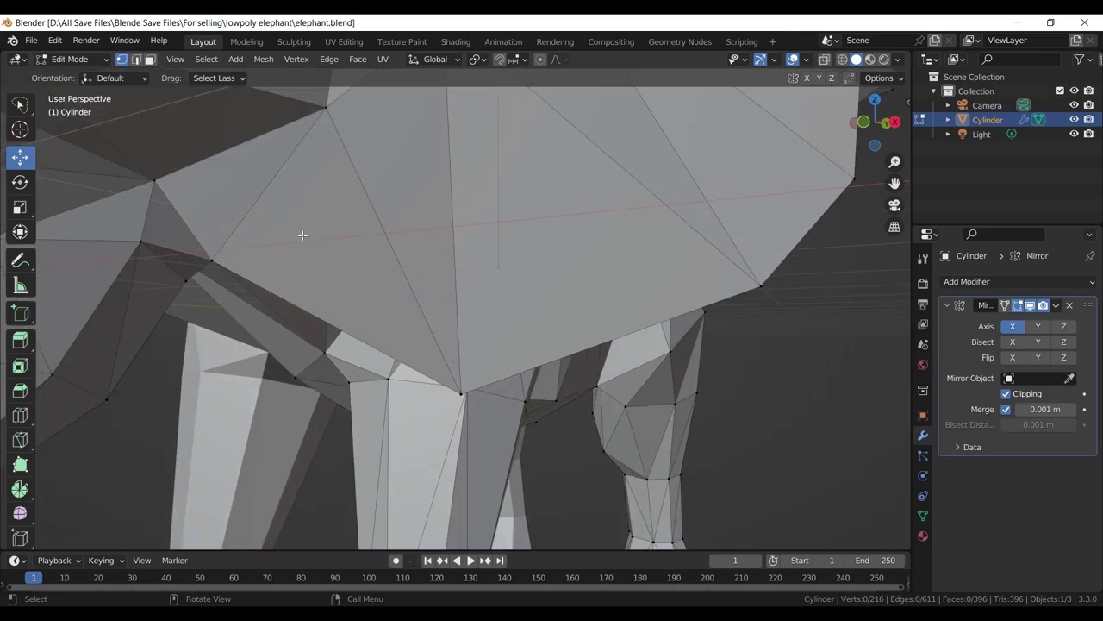
{"action": "scroll", "scroll_direction": "up", "scroll_amount": 3}
{"action": "scroll", "scroll_direction": "up", "scroll_amount": 3}
{"action": "left_click", "coordinate": [123, 295]}
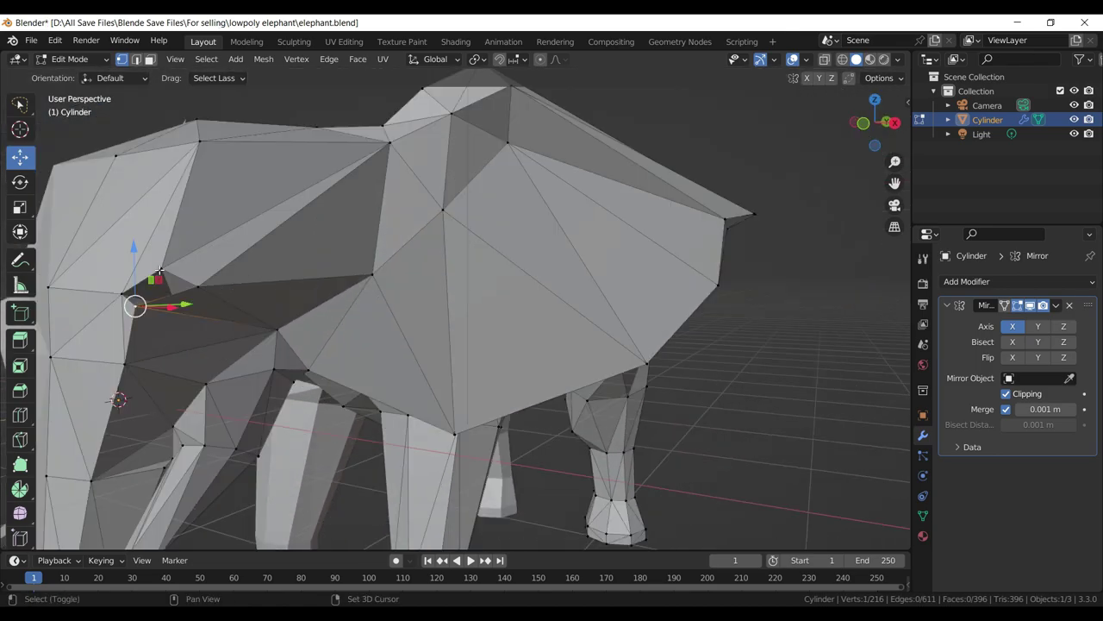
{"action": "left_click", "coordinate": [161, 271]}
{"action": "key", "text": "KP_Decimal"}
{"action": "left_click_drag", "start_coordinate": [168, 315], "coordinate": [377, 338]}
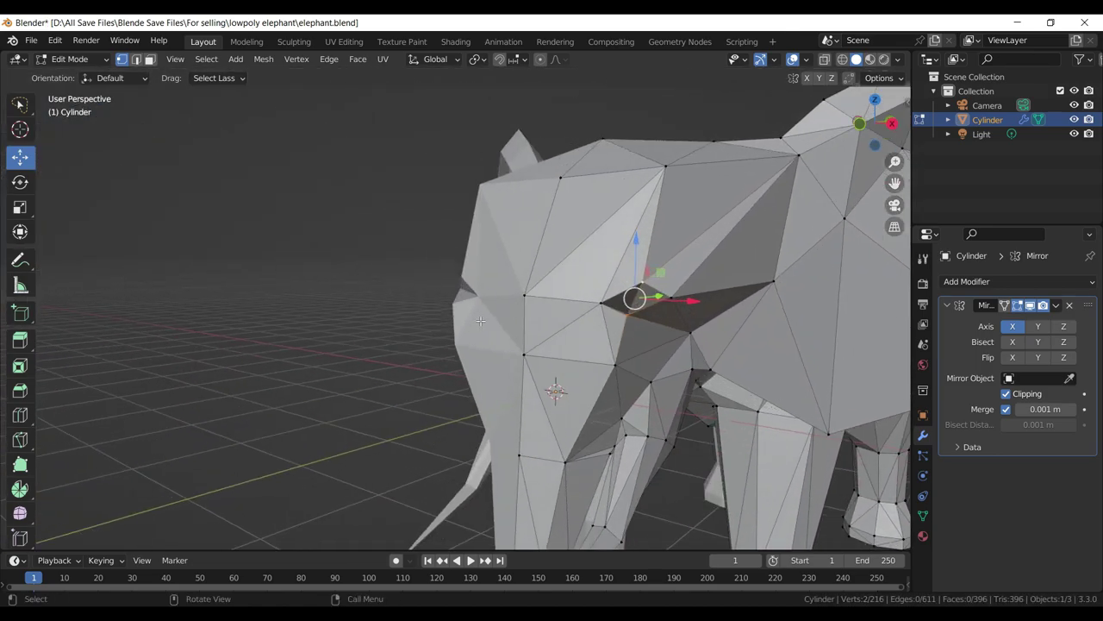
{"action": "key", "text": "g"}
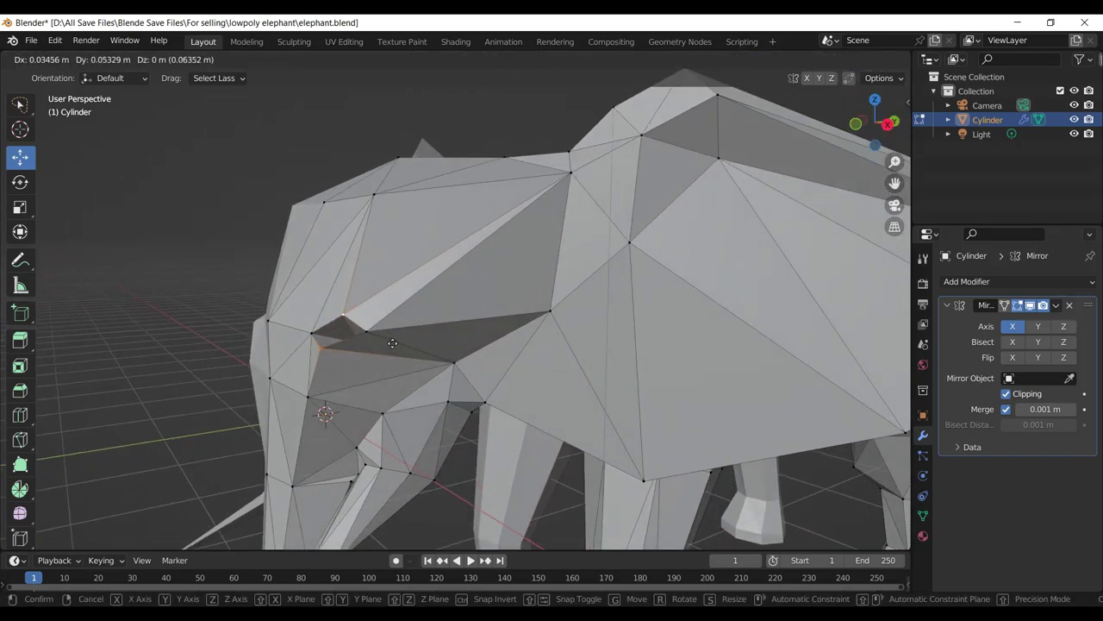
{"action": "left_click", "coordinate": [405, 339]}
{"action": "left_click_drag", "start_coordinate": [405, 339], "coordinate": [395, 353]}
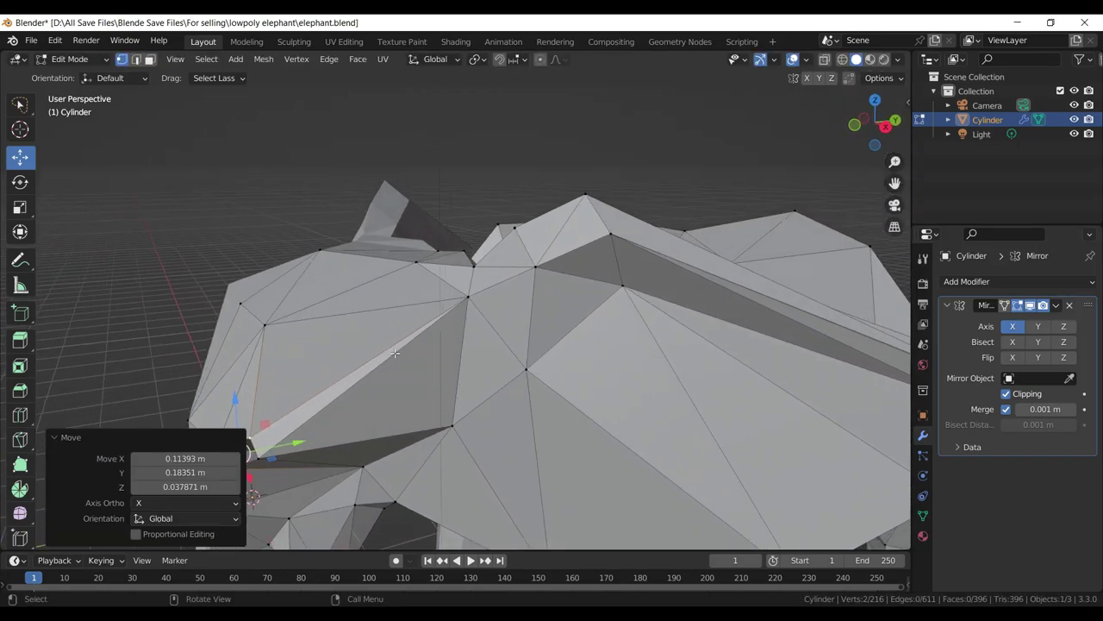
{"action": "key", "text": "g"}
{"action": "left_click", "coordinate": [362, 422]}
{"action": "left_click_drag", "start_coordinate": [362, 422], "coordinate": [385, 402]}
{"action": "key", "text": "g"}
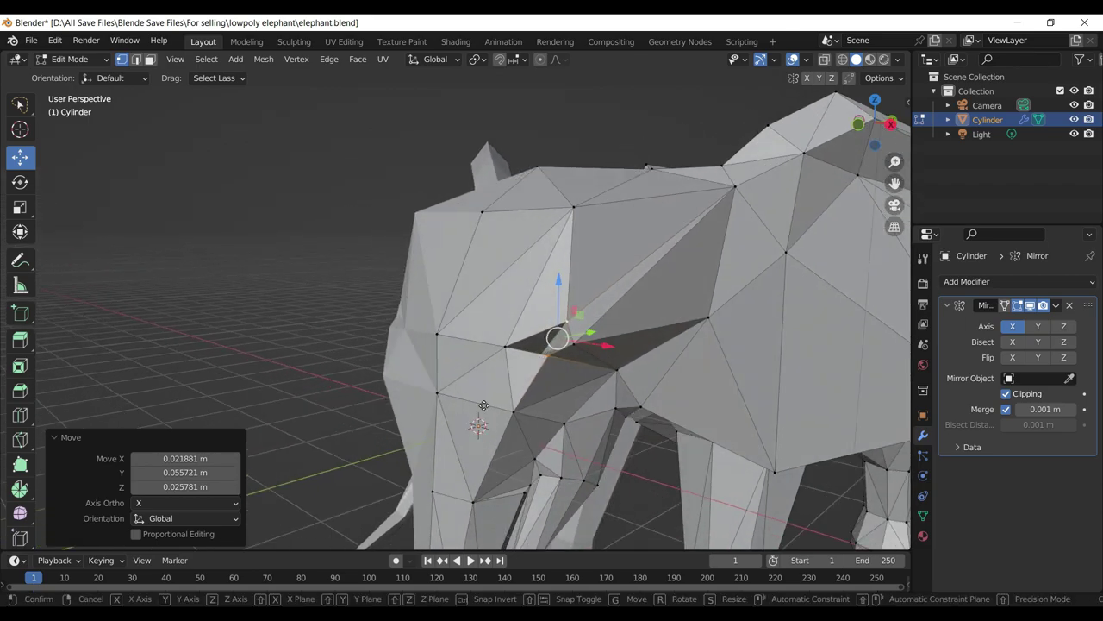
{"action": "left_click", "coordinate": [509, 417]}
{"action": "left_click_drag", "start_coordinate": [603, 354], "coordinate": [593, 356]}
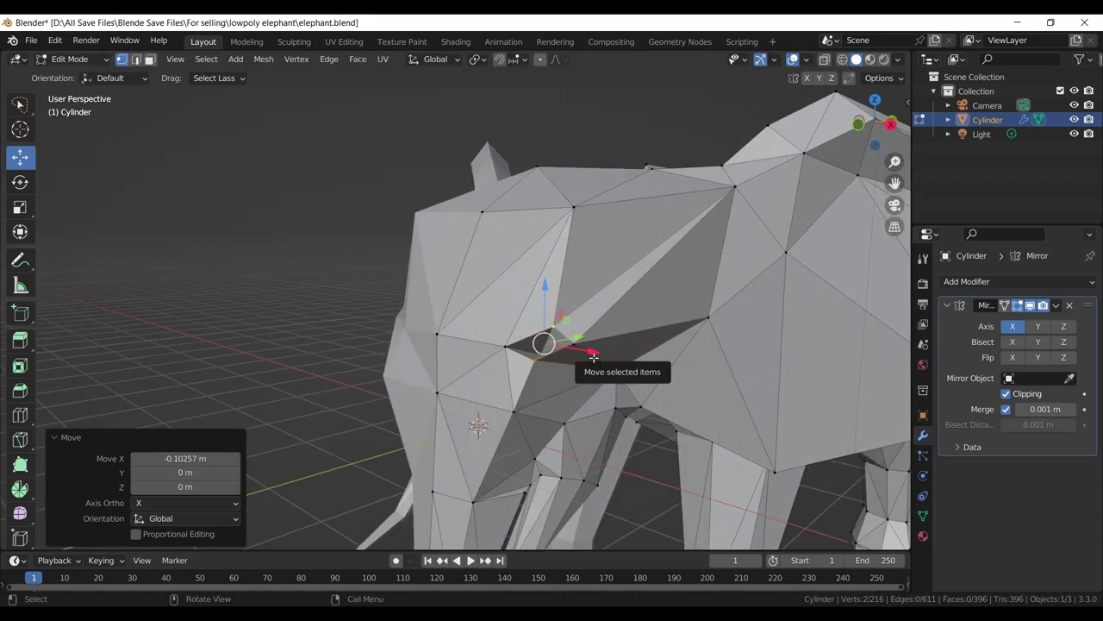
- Slide another shoulder vertex 0.1342 m along Y and save
{"action": "left_click", "coordinate": [511, 413]}
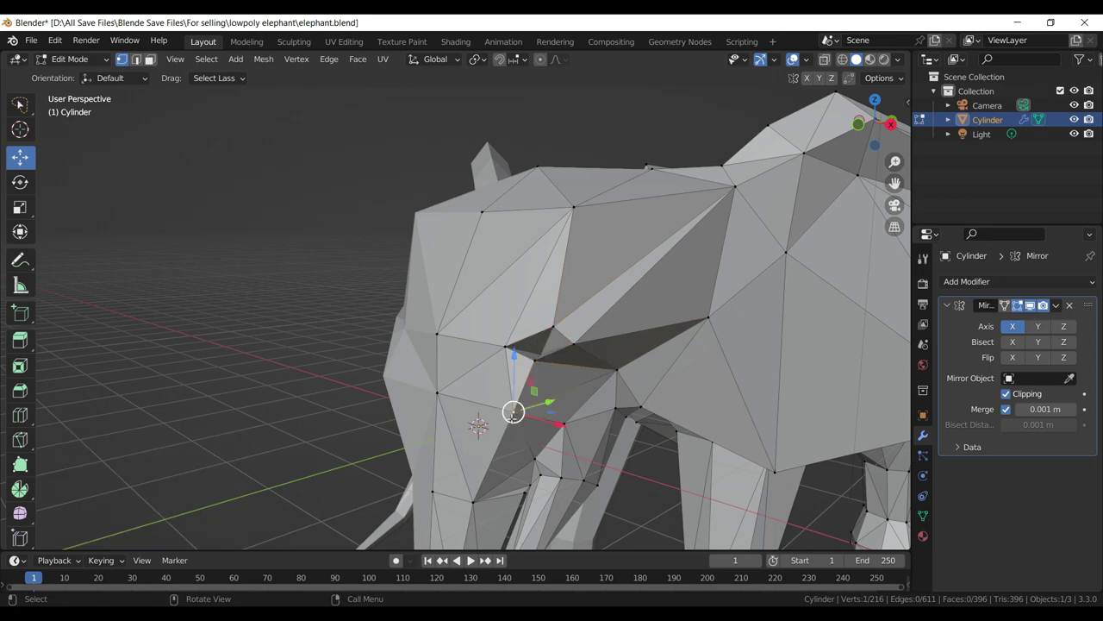
{"action": "left_click_drag", "start_coordinate": [511, 414], "coordinate": [392, 417]}
{"action": "left_click_drag", "start_coordinate": [393, 417], "coordinate": [410, 414]}
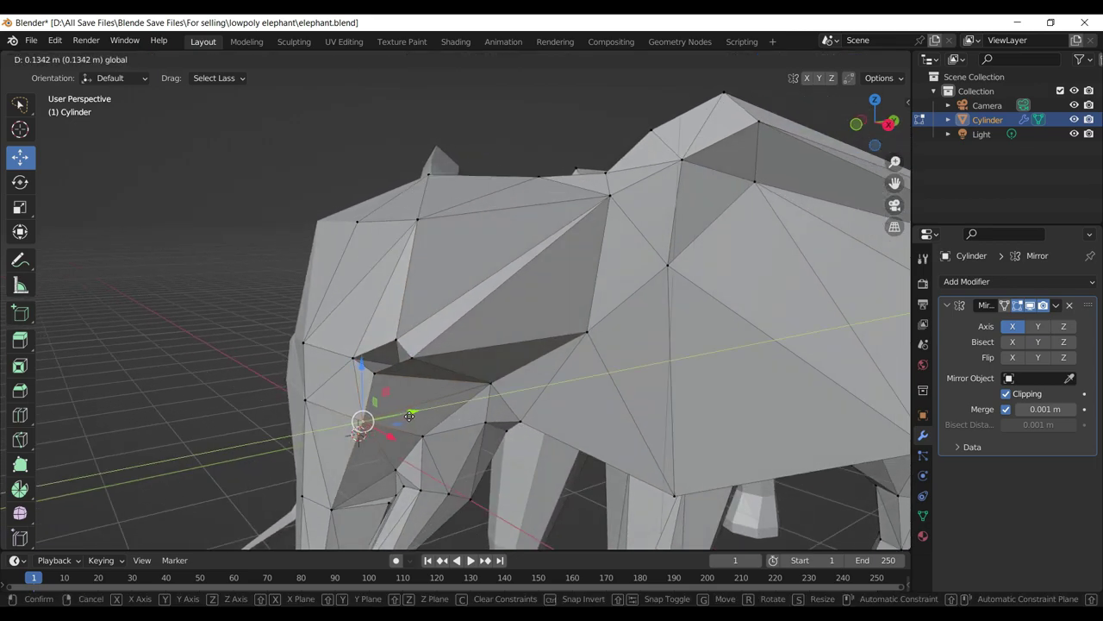
{"action": "key", "text": "ctrl+s"}
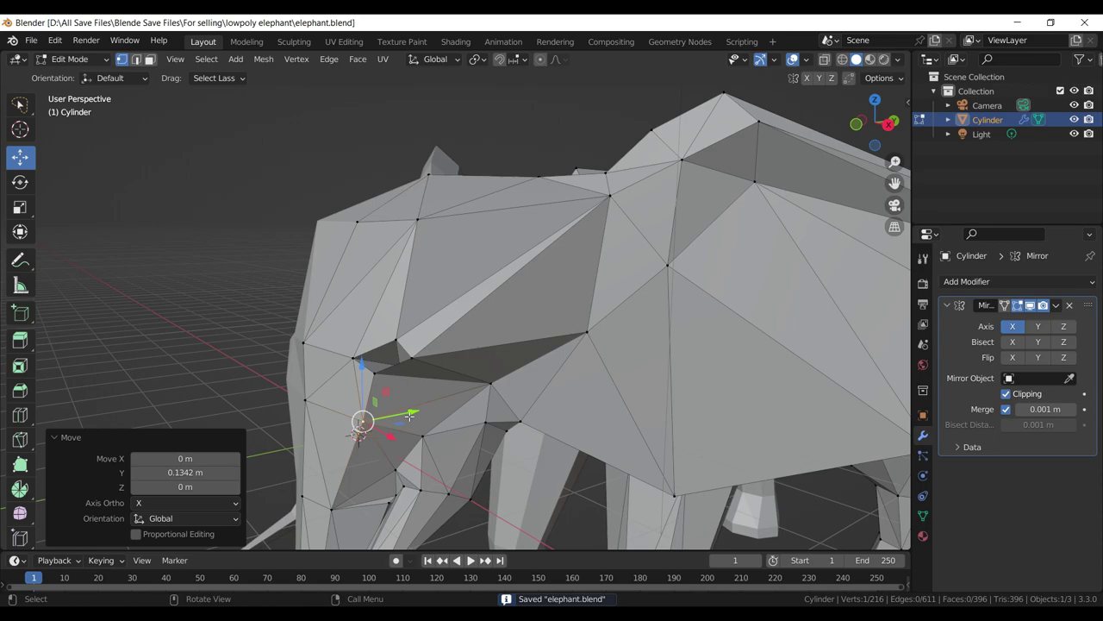
- Push a lower vertex near the trunk 0.155 m along Y and nudge it slightly
{"action": "left_click", "coordinate": [340, 507]}
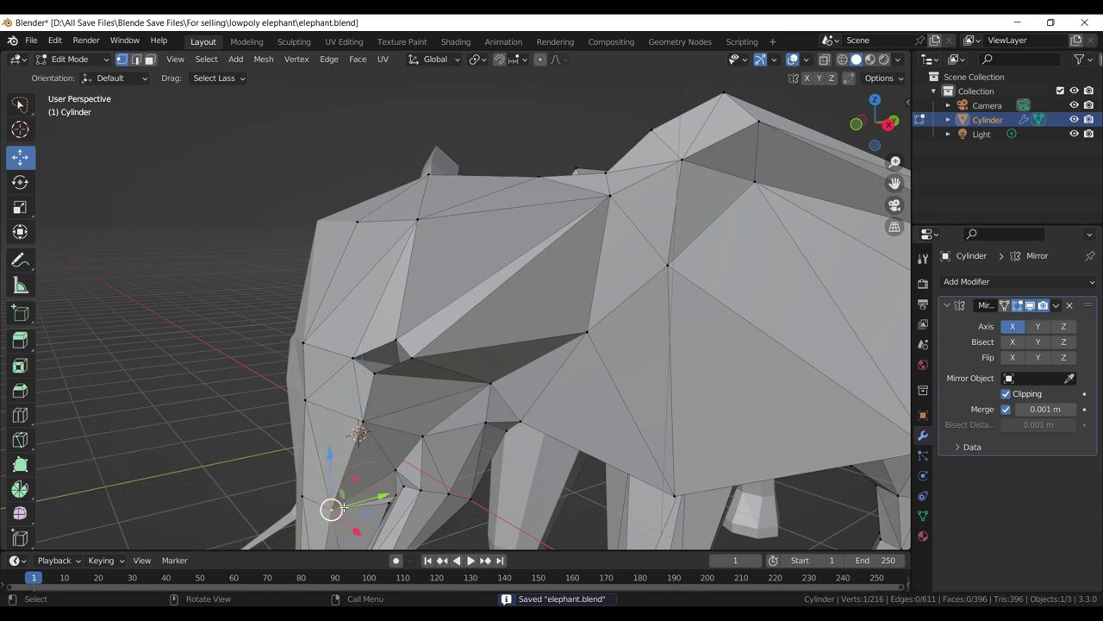
{"action": "left_click_drag", "start_coordinate": [374, 505], "coordinate": [393, 465]}
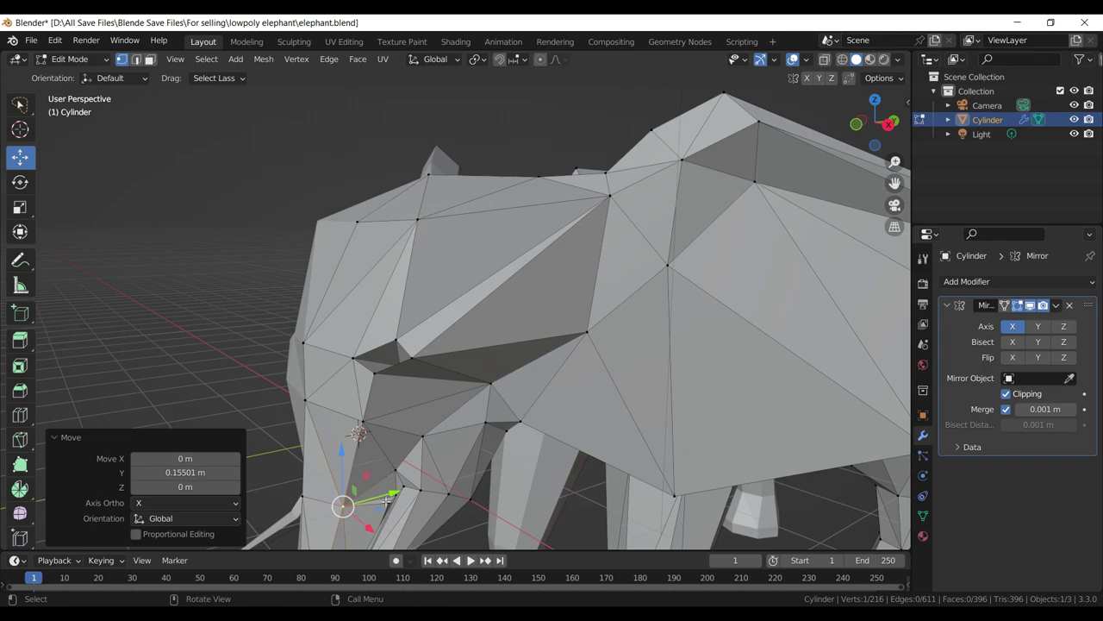
{"action": "left_click_drag", "start_coordinate": [385, 502], "coordinate": [446, 328]}
{"action": "scroll", "scroll_direction": "down", "scroll_amount": 3}
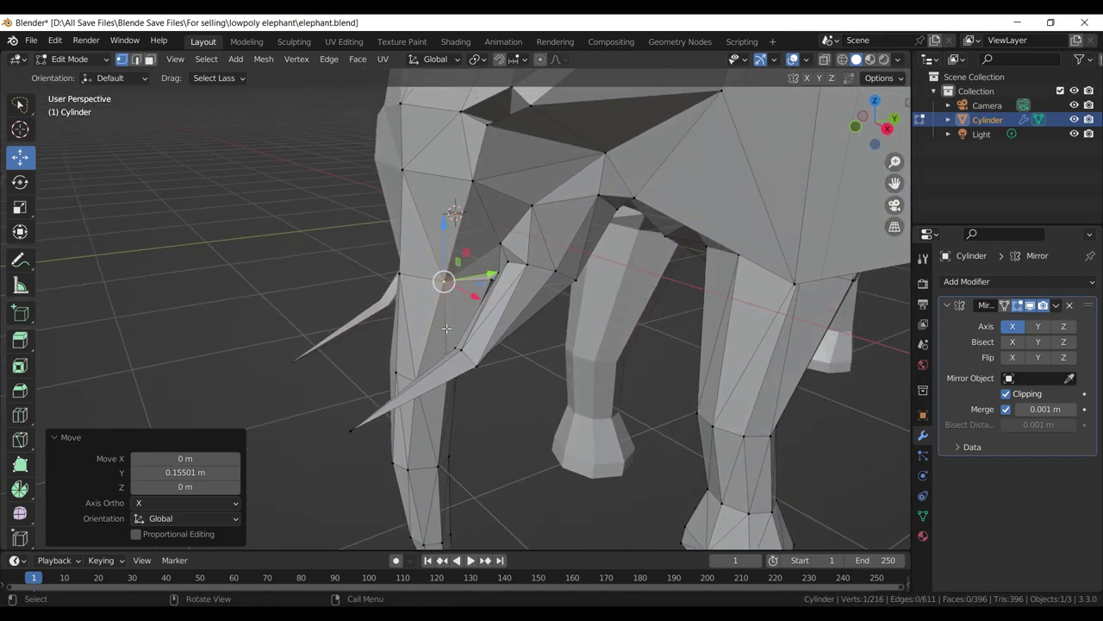
{"action": "key", "text": "g"}
{"action": "left_click", "coordinate": [443, 338]}
- Reposition a vertex on the trunk and save the file
{"action": "left_click_drag", "start_coordinate": [443, 338], "coordinate": [433, 267]}
{"action": "left_click", "coordinate": [410, 209]}
{"action": "key", "text": "g"}
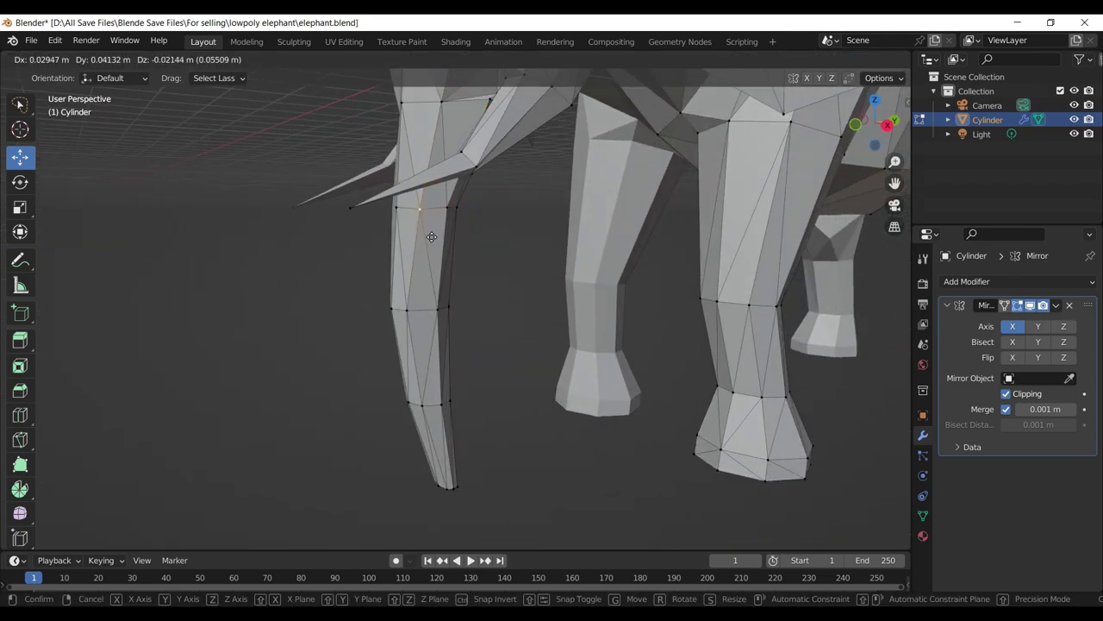
{"action": "left_click", "coordinate": [422, 215]}
{"action": "key", "text": "ctrl+s"}
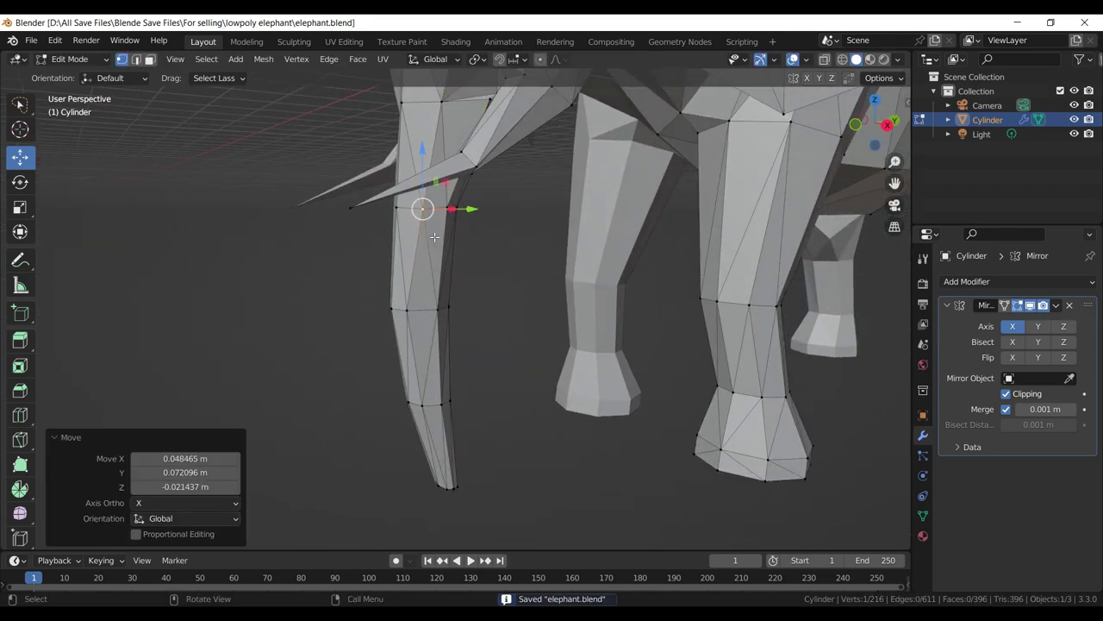
- In Right view, move the trunk's bottom tip vertex to start curling the trunk
{"action": "left_click_drag", "start_coordinate": [519, 348], "coordinate": [485, 316]}
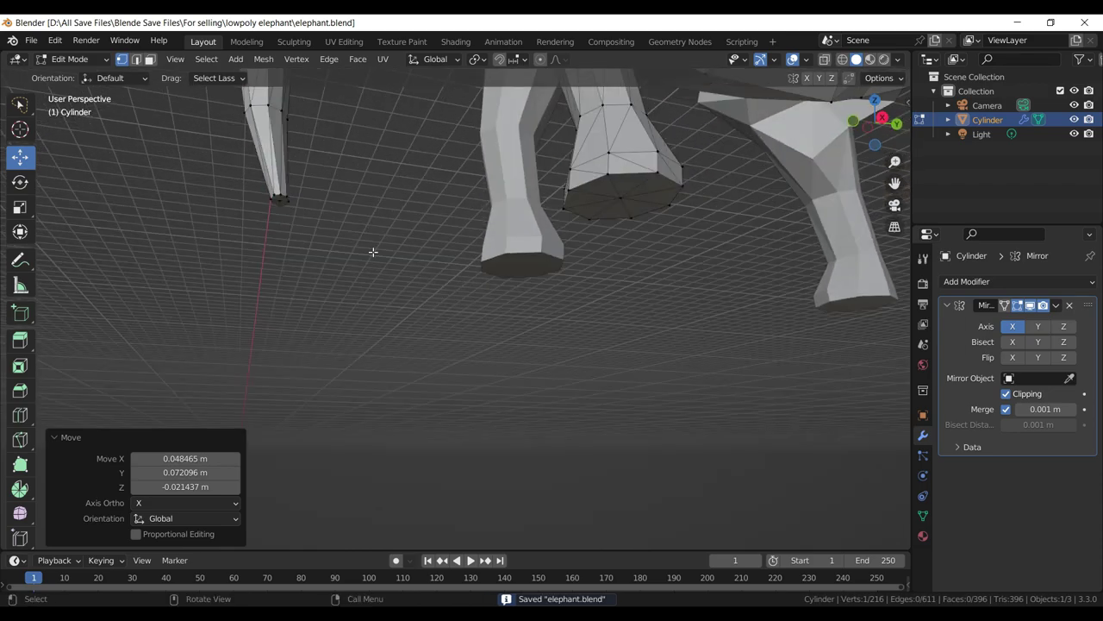
{"action": "left_click_drag", "start_coordinate": [370, 250], "coordinate": [257, 306]}
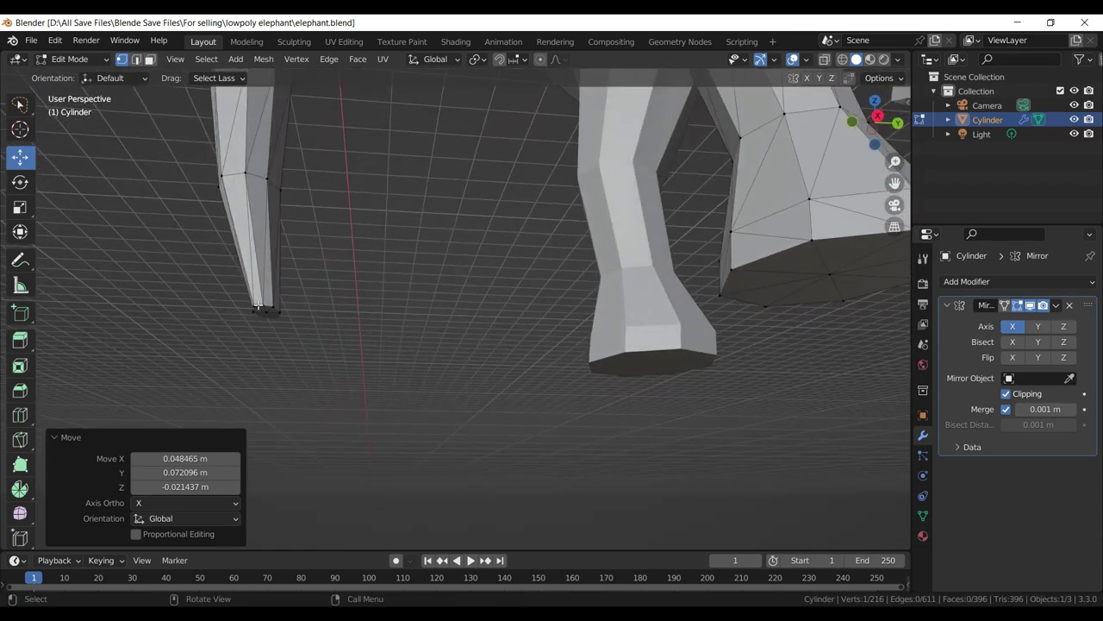
{"action": "left_click", "coordinate": [274, 303]}
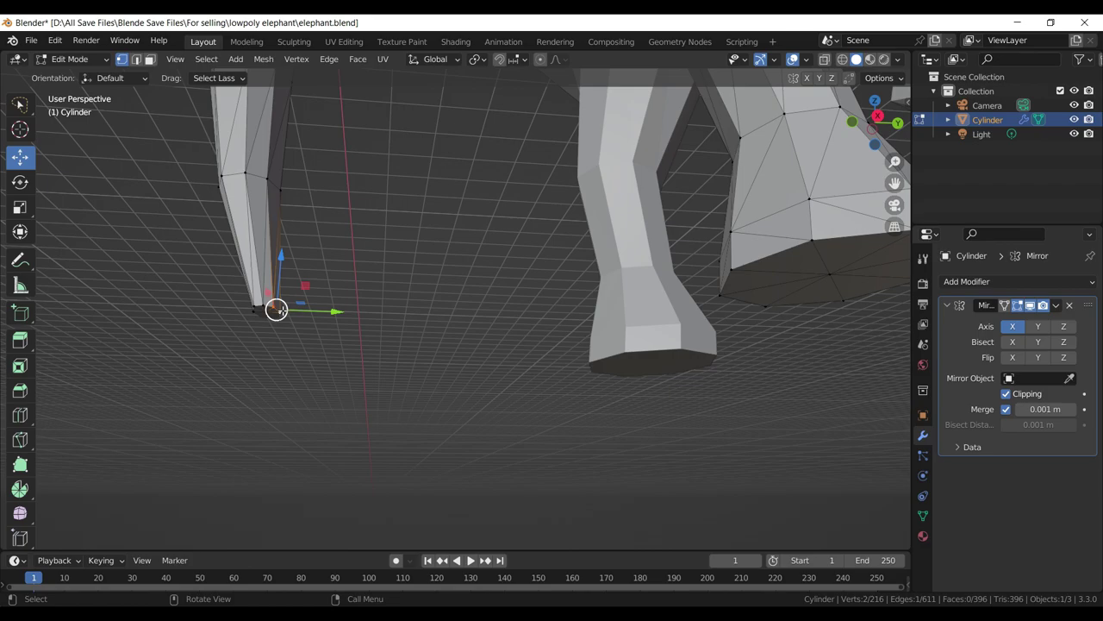
{"action": "key", "text": "KP_3"}
{"action": "scroll", "scroll_direction": "up", "scroll_amount": 3}
{"action": "scroll", "scroll_direction": "up", "scroll_amount": 3}
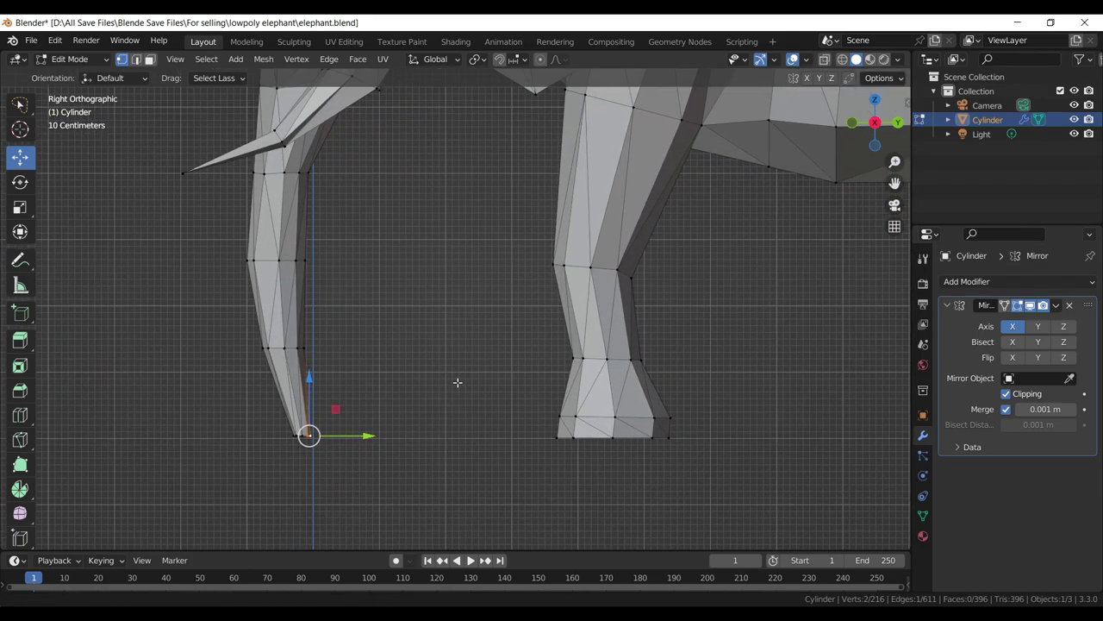
{"action": "scroll", "scroll_direction": "up", "scroll_amount": 3}
{"action": "key", "text": "ctrl+s"}
{"action": "scroll", "scroll_direction": "up", "scroll_amount": 3}
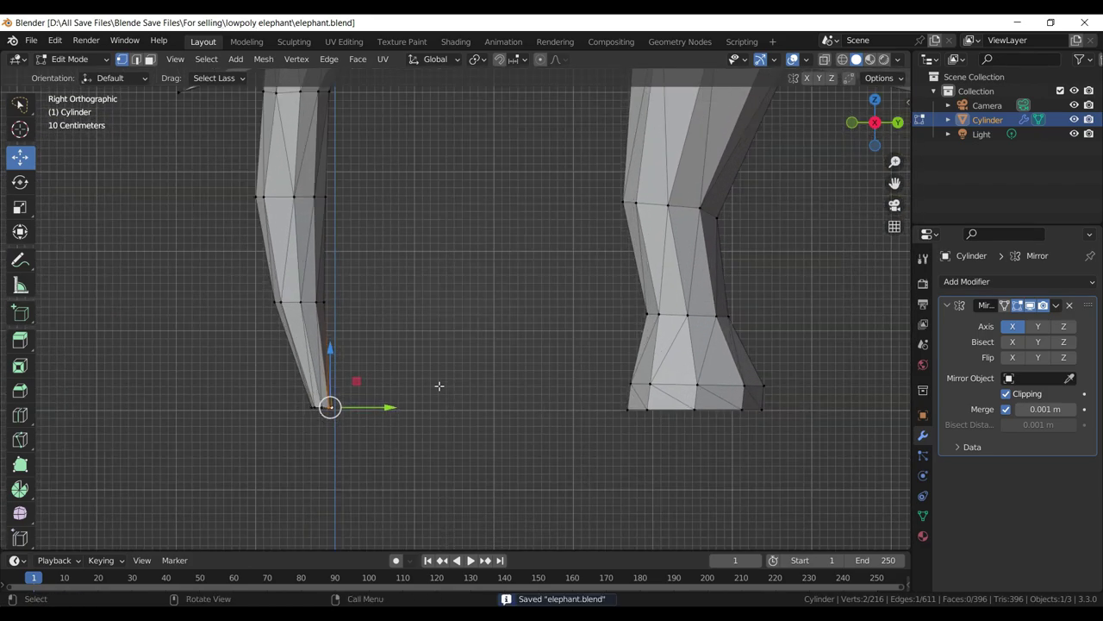
{"action": "key", "text": "g"}
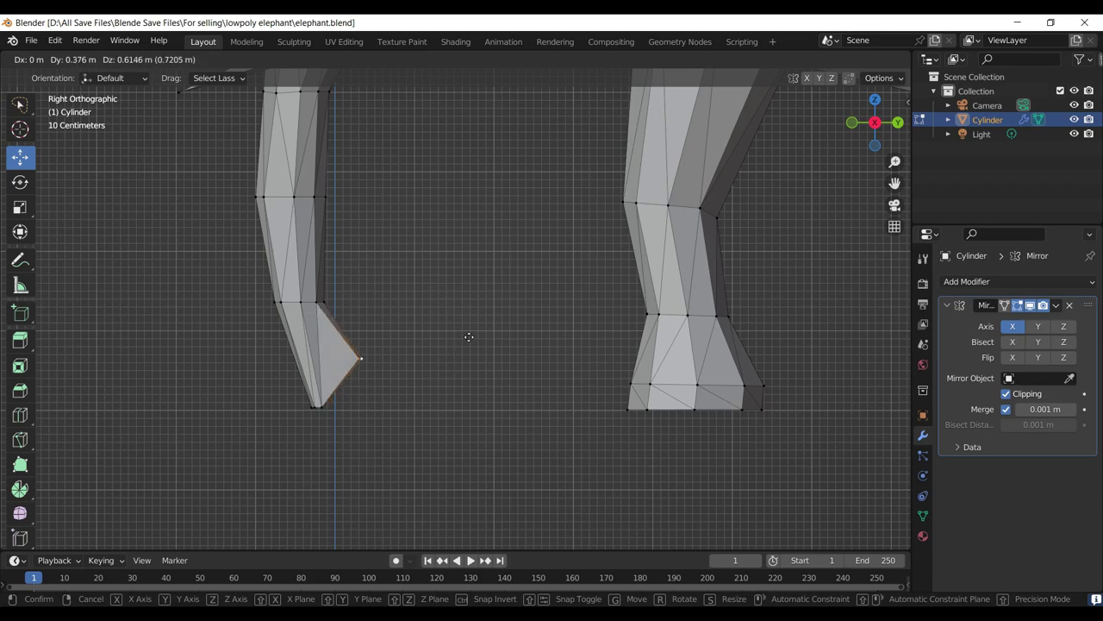
{"action": "left_click", "coordinate": [468, 349]}
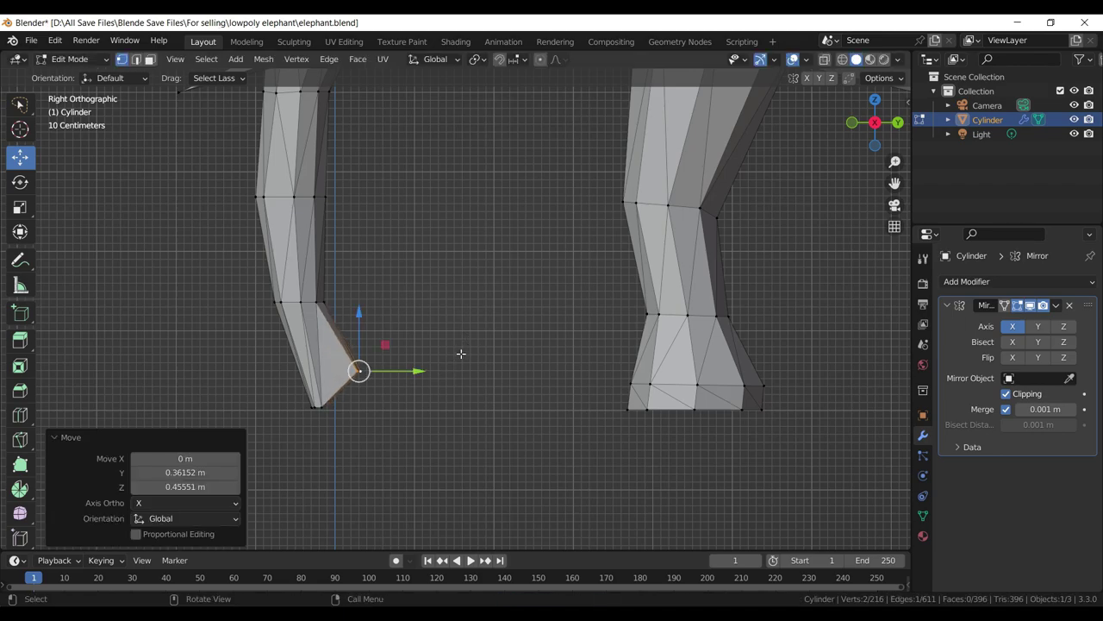
- Move the trunk's lowest tip vertex twice so the trunk tip curls
{"action": "left_click", "coordinate": [324, 404]}
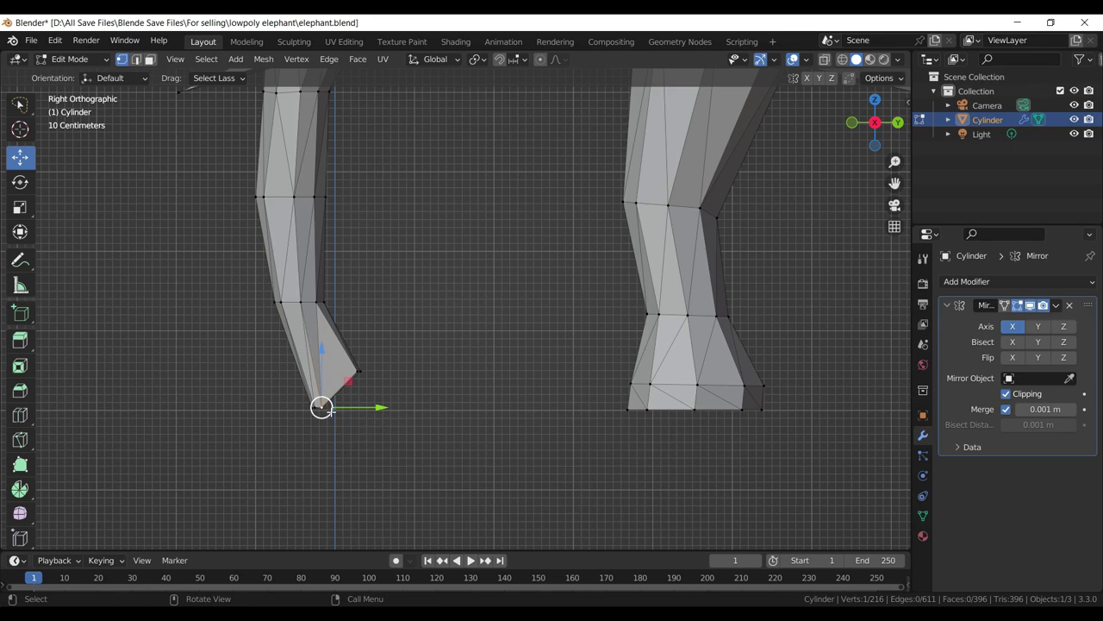
{"action": "key", "text": "g"}
{"action": "left_click", "coordinate": [345, 369]}
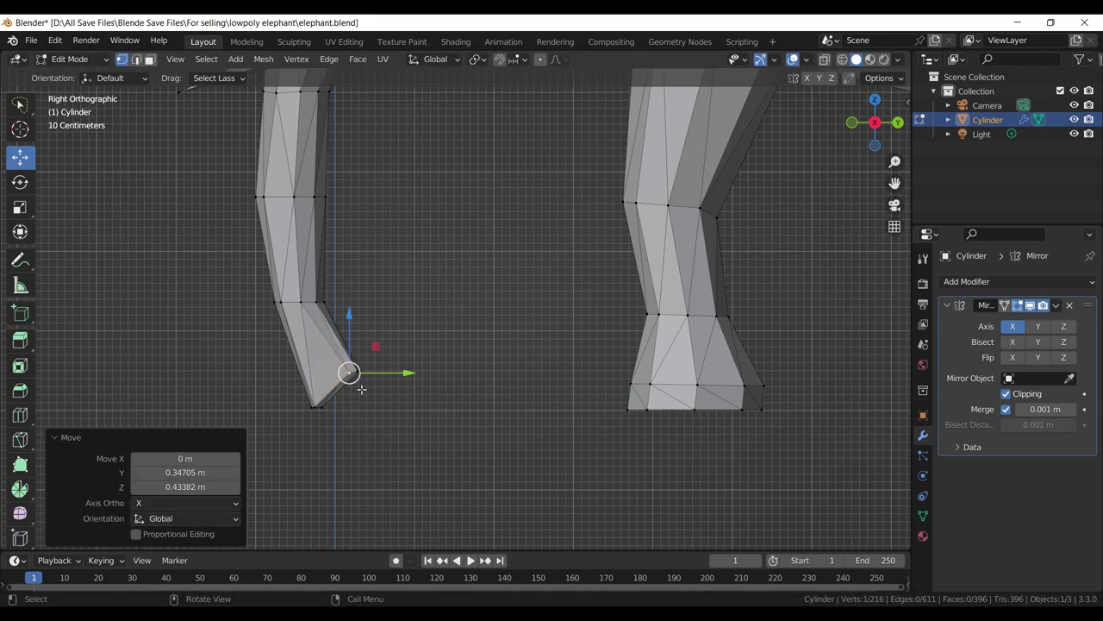
{"action": "left_click_drag", "start_coordinate": [344, 370], "coordinate": [428, 399]}
{"action": "scroll", "scroll_direction": "down", "scroll_amount": 3}
{"action": "scroll", "scroll_direction": "up", "scroll_amount": 3}
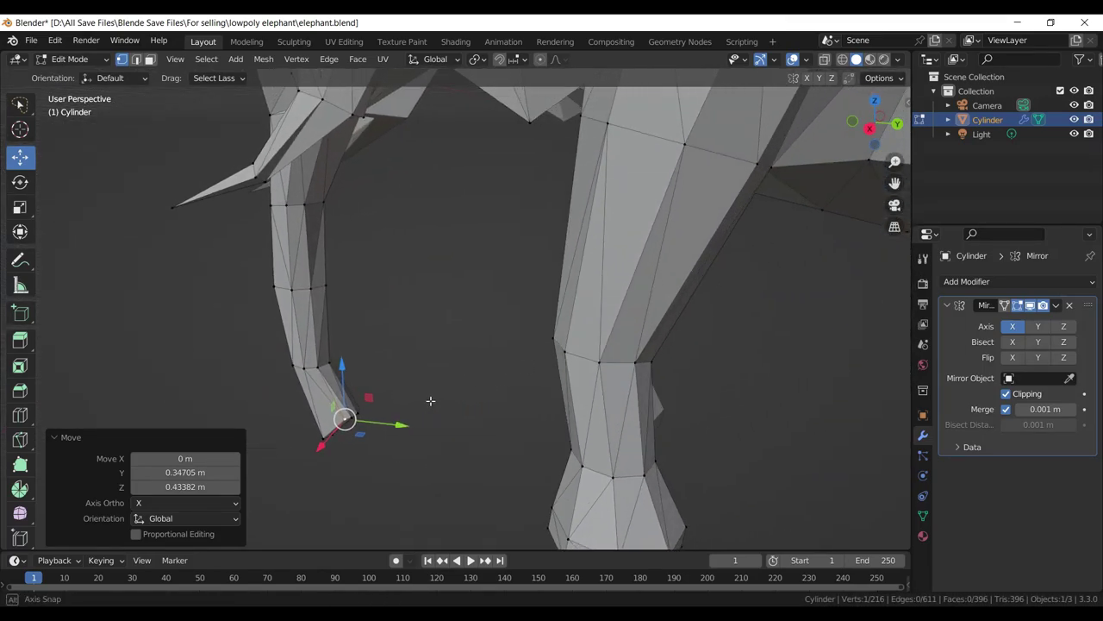
{"action": "key", "text": "g"}
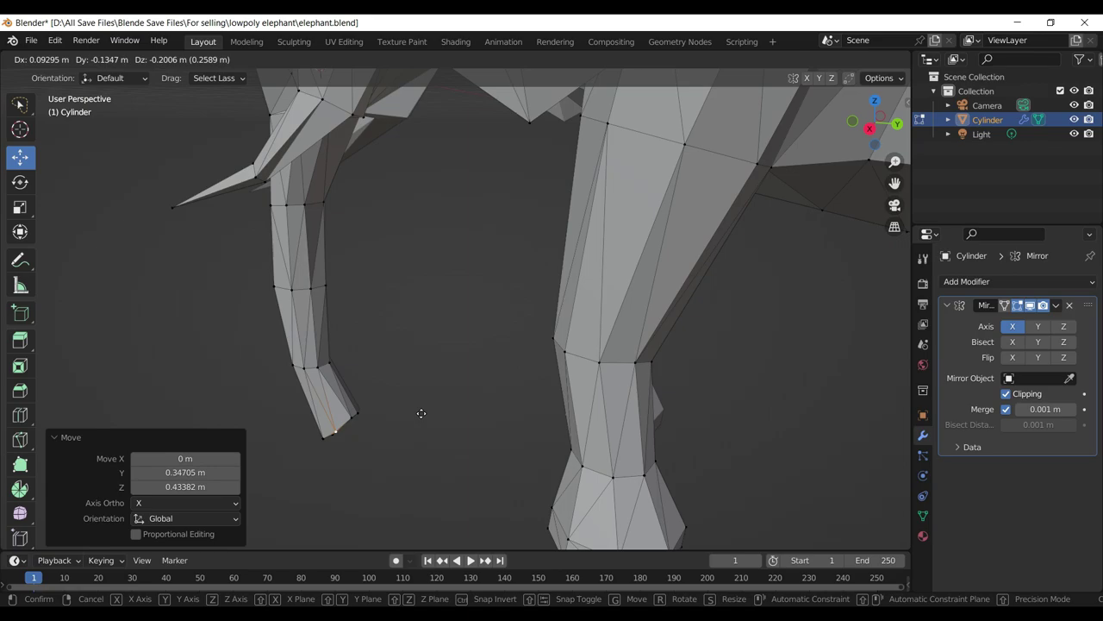
{"action": "left_click", "coordinate": [421, 413]}
- In Front view, move the selected foot vertices outward in two passes
{"action": "key", "text": "KP_1"}
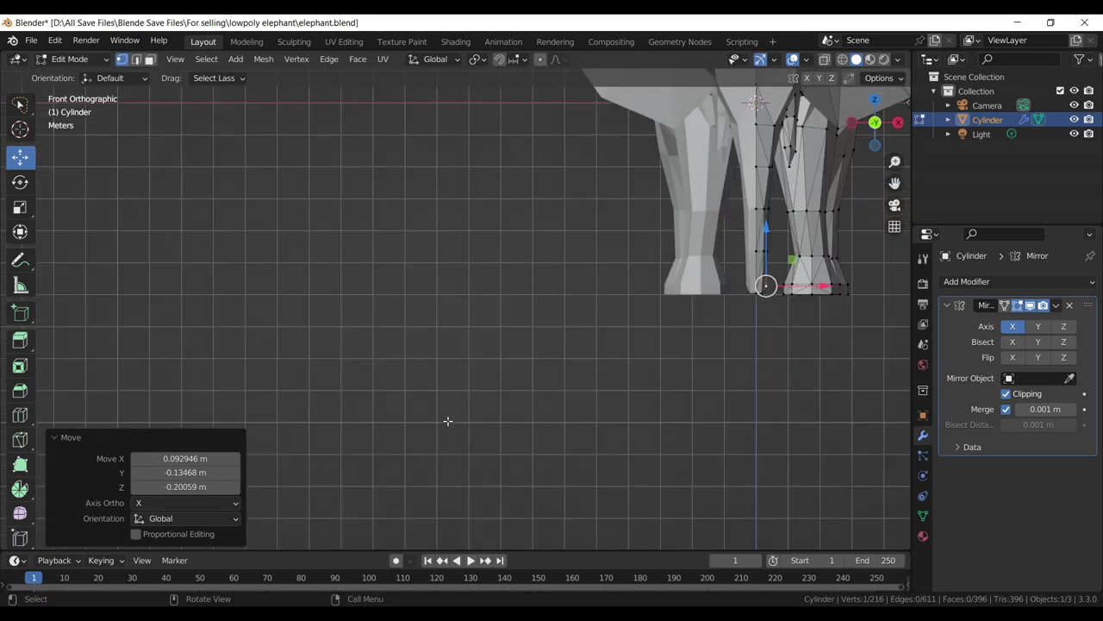
{"action": "scroll", "scroll_direction": "up", "scroll_amount": 3}
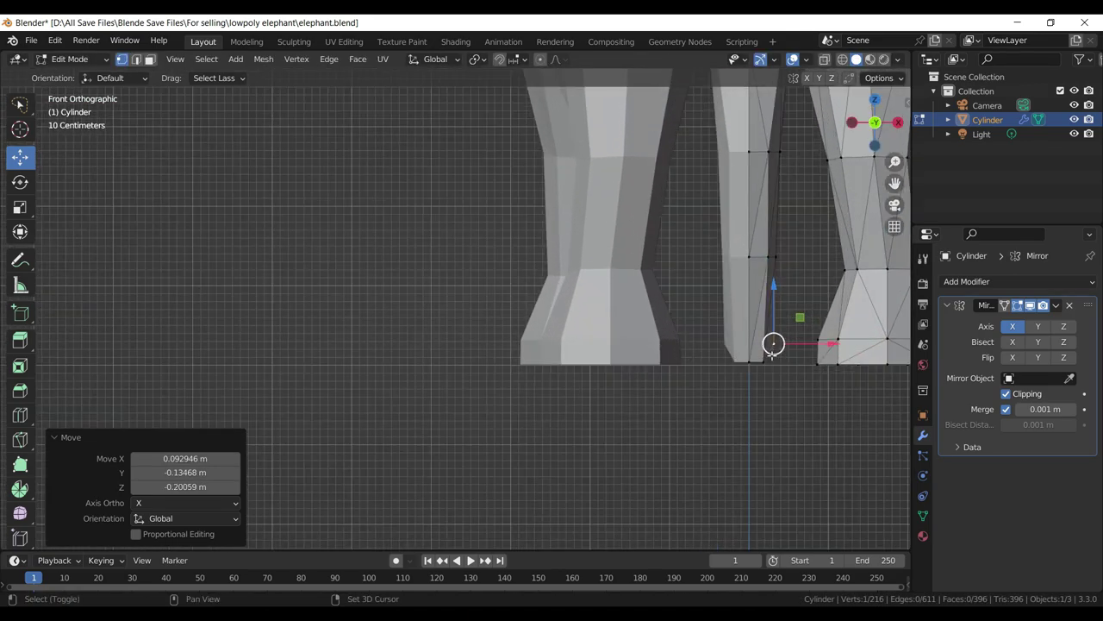
{"action": "left_click_drag", "start_coordinate": [776, 345], "coordinate": [533, 366]}
{"action": "scroll", "scroll_direction": "up", "scroll_amount": 3}
{"action": "left_click_drag", "start_coordinate": [636, 429], "coordinate": [545, 368]}
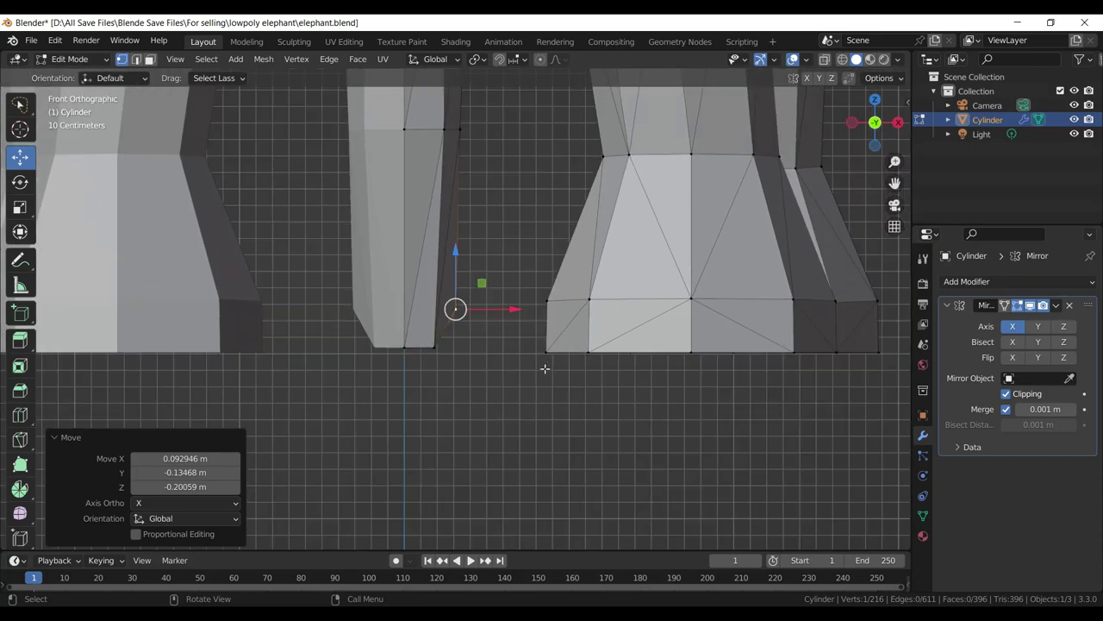
{"action": "key", "text": "g"}
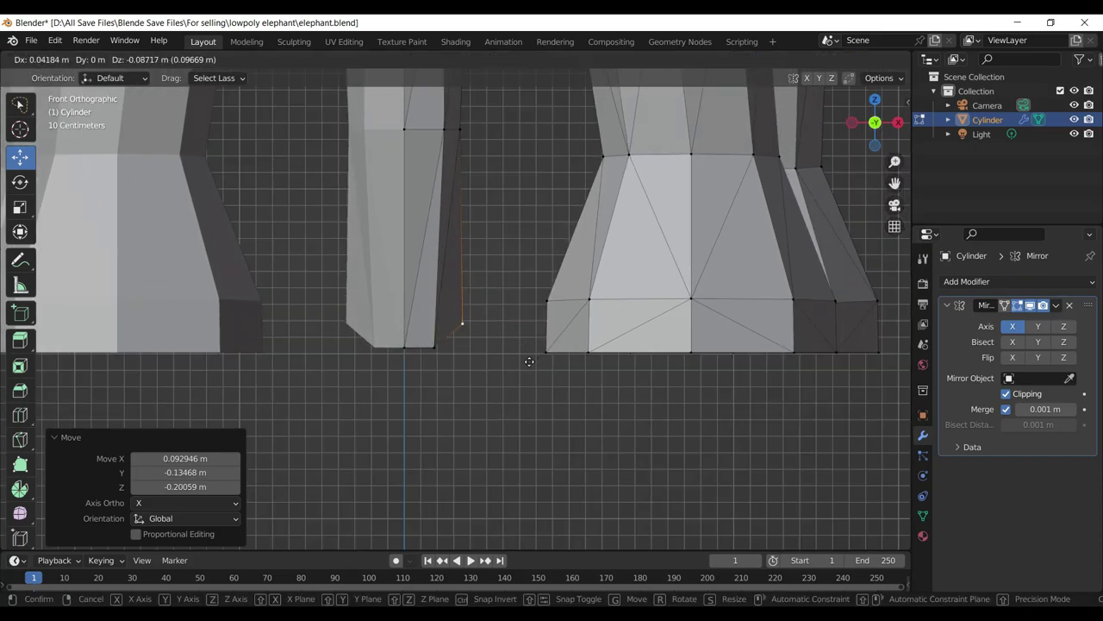
{"action": "left_click", "coordinate": [530, 361]}
{"action": "key", "text": "g"}
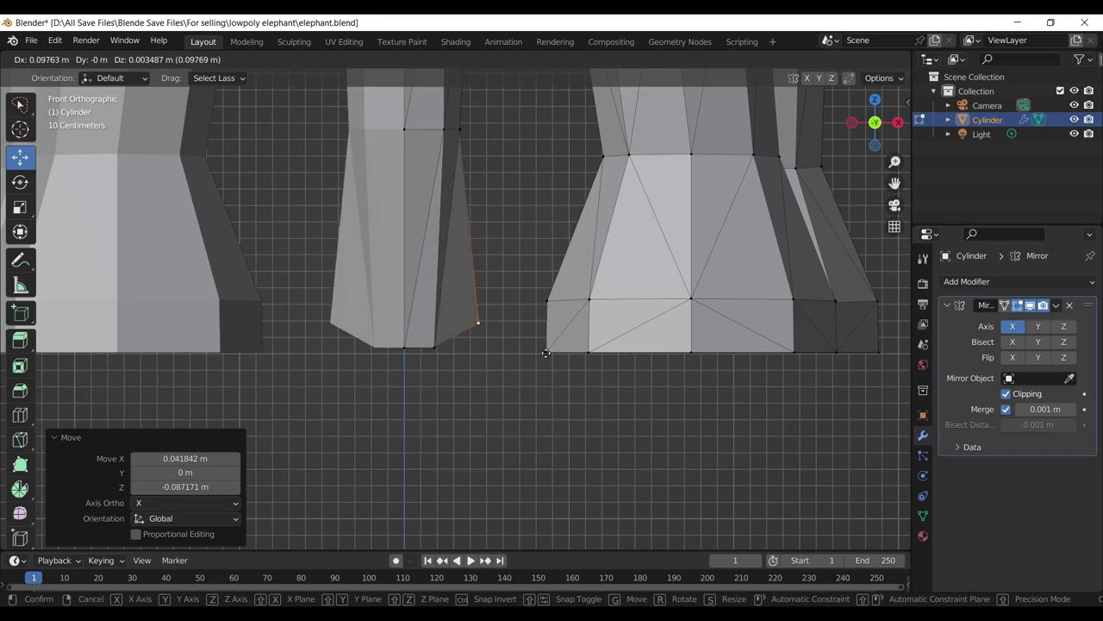
{"action": "left_click", "coordinate": [546, 354]}
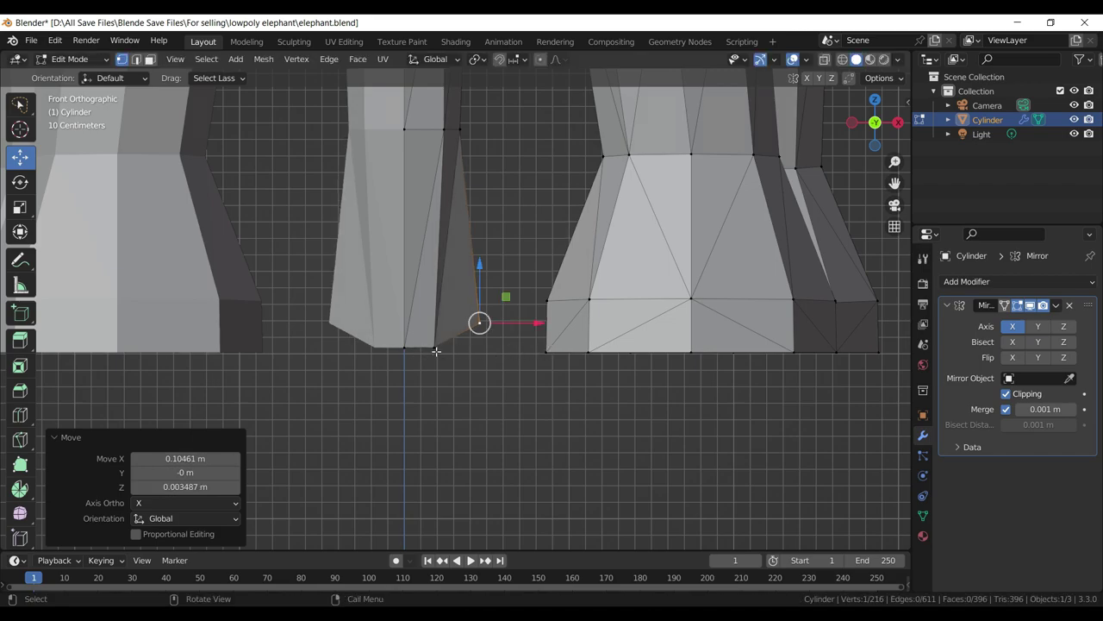
- Pull the foot's lower corner vertex 0.10461 m on X and raise it 0.097631 m on Z
{"action": "left_click", "coordinate": [436, 350]}
{"action": "left_click_drag", "start_coordinate": [492, 349], "coordinate": [522, 327]}
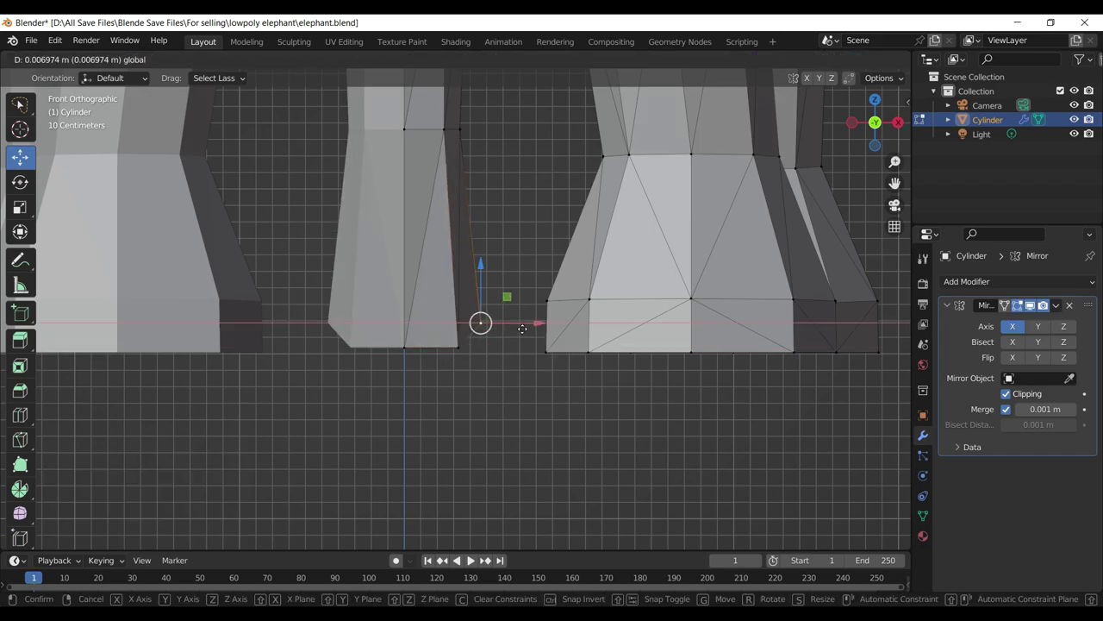
{"action": "left_click_drag", "start_coordinate": [488, 269], "coordinate": [487, 253]}
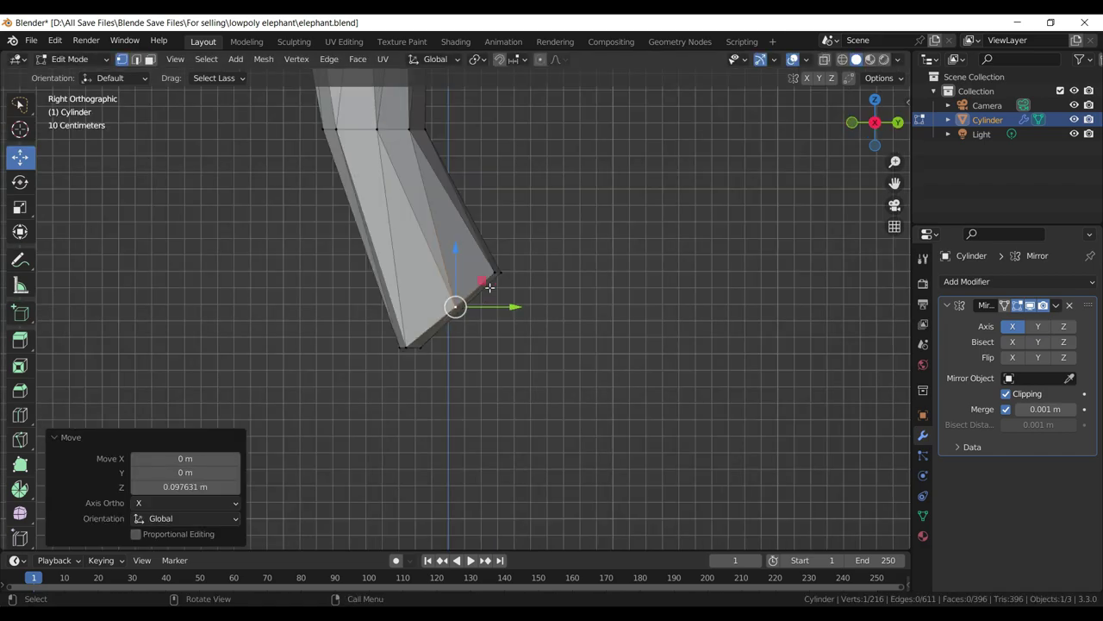
{"action": "left_click_drag", "start_coordinate": [487, 252], "coordinate": [591, 276]}
- Lasso the front leg's middle vertex ring in wireframe, scale it down and nudge it forward
{"action": "key", "text": "alt+a"}
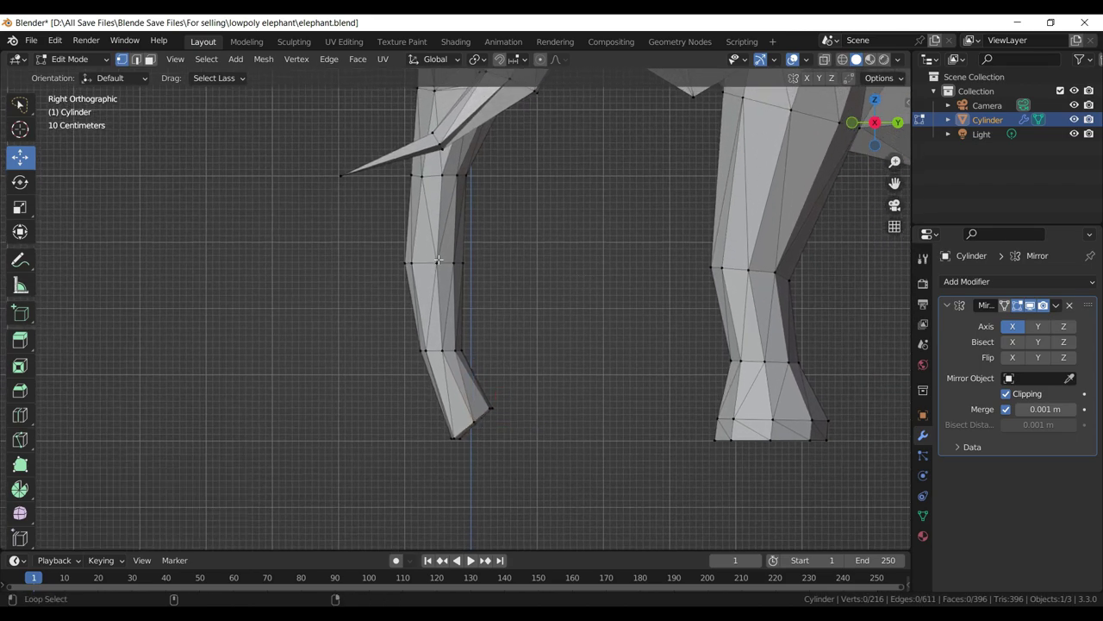
{"action": "left_click", "coordinate": [444, 261]}
{"action": "key", "text": "alt+a"}
{"action": "left_click", "coordinate": [844, 61]}
{"action": "left_click_drag", "start_coordinate": [523, 240], "coordinate": [370, 276]}
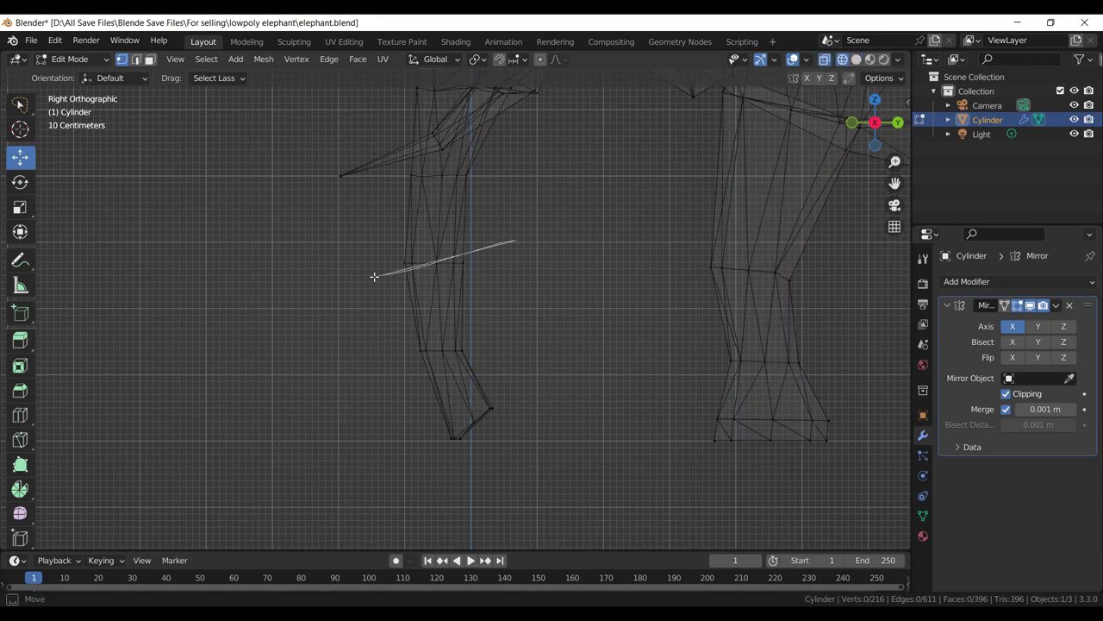
{"action": "left_click_drag", "start_coordinate": [529, 292], "coordinate": [362, 232]}
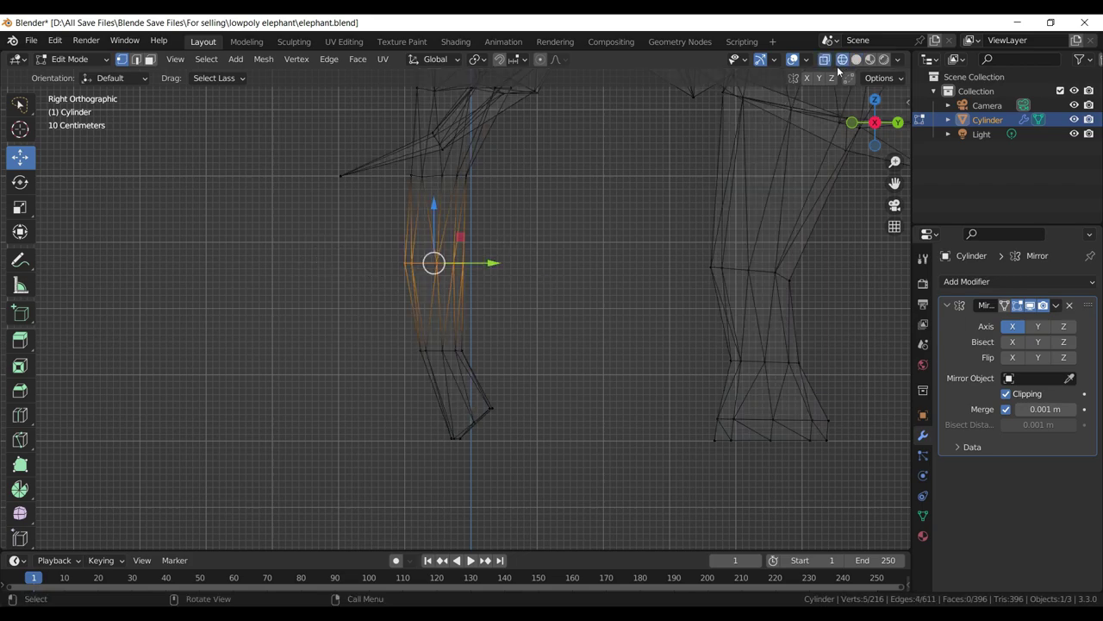
{"action": "left_click", "coordinate": [857, 60]}
{"action": "key", "text": "s"}
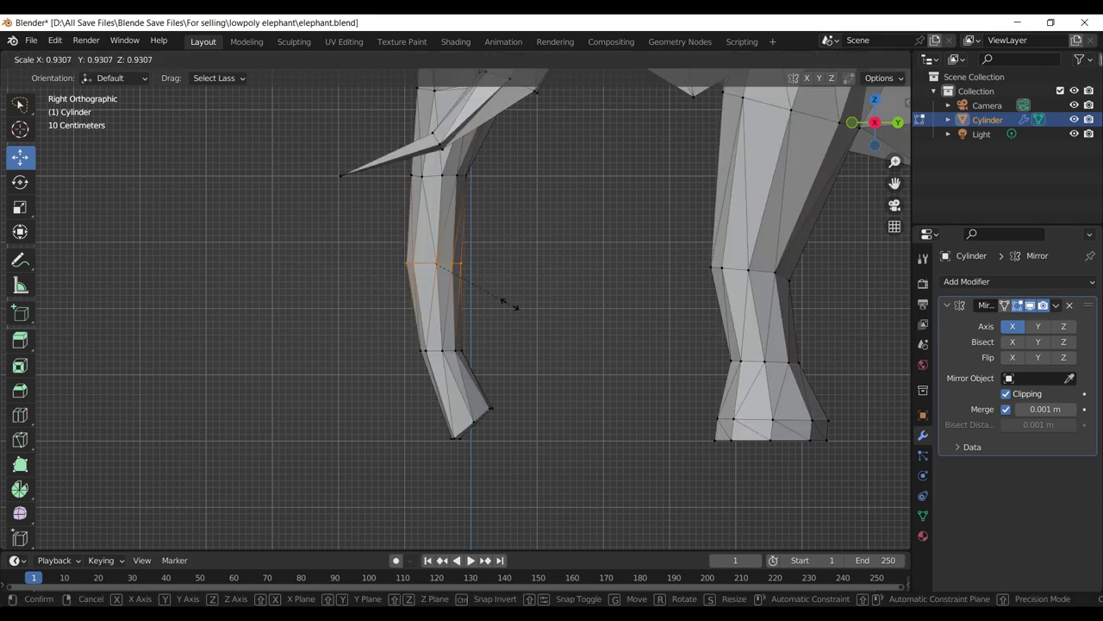
{"action": "left_click", "coordinate": [495, 297]}
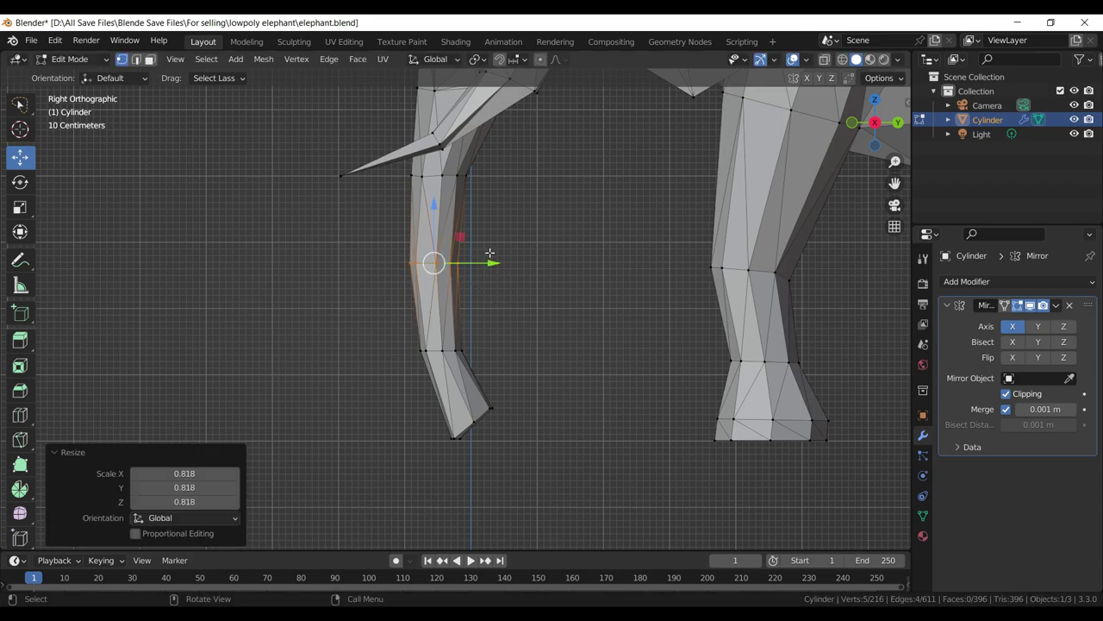
{"action": "left_click_drag", "start_coordinate": [488, 261], "coordinate": [497, 256]}
- Lasso the upper front-leg vertices, shrink them slightly to 0.974 and nudge them forward
{"action": "left_click", "coordinate": [526, 210]}
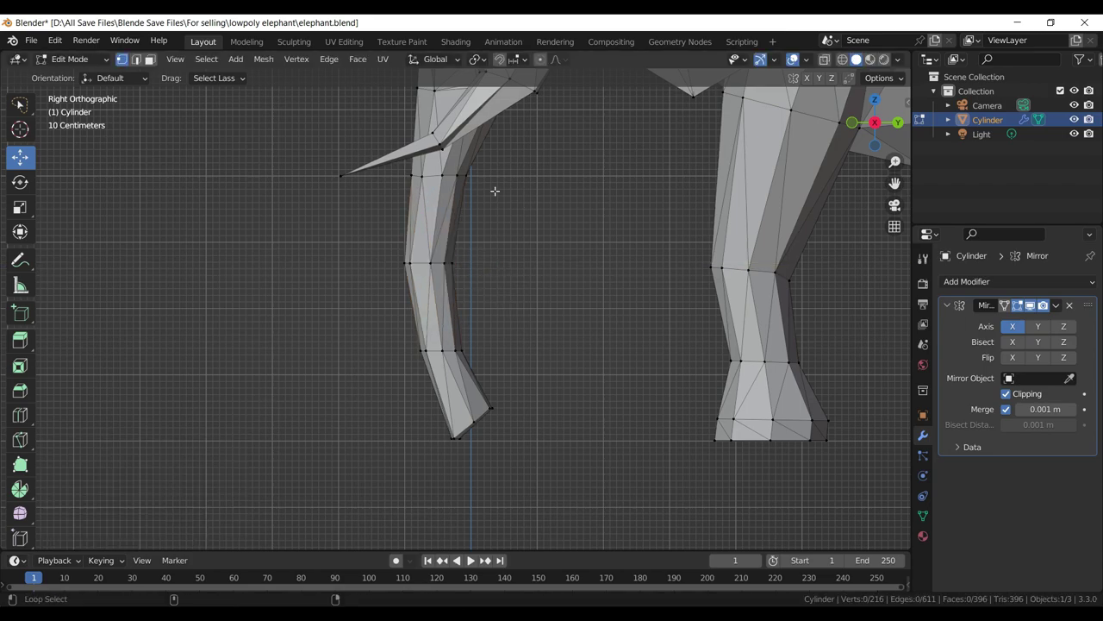
{"action": "left_click", "coordinate": [824, 58]}
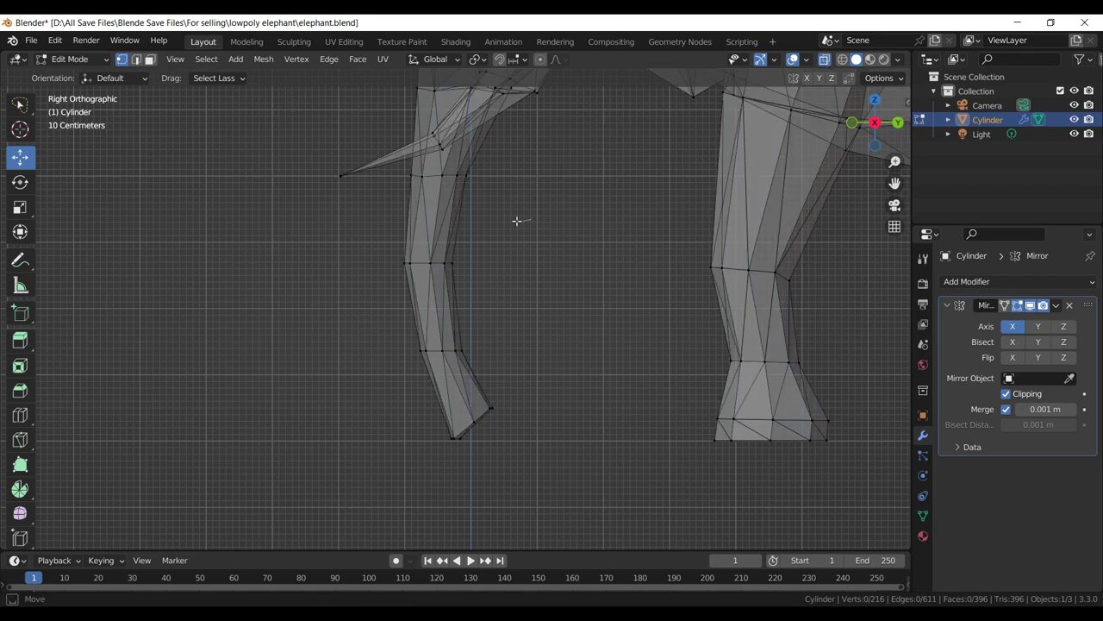
{"action": "left_click_drag", "start_coordinate": [530, 219], "coordinate": [499, 179]}
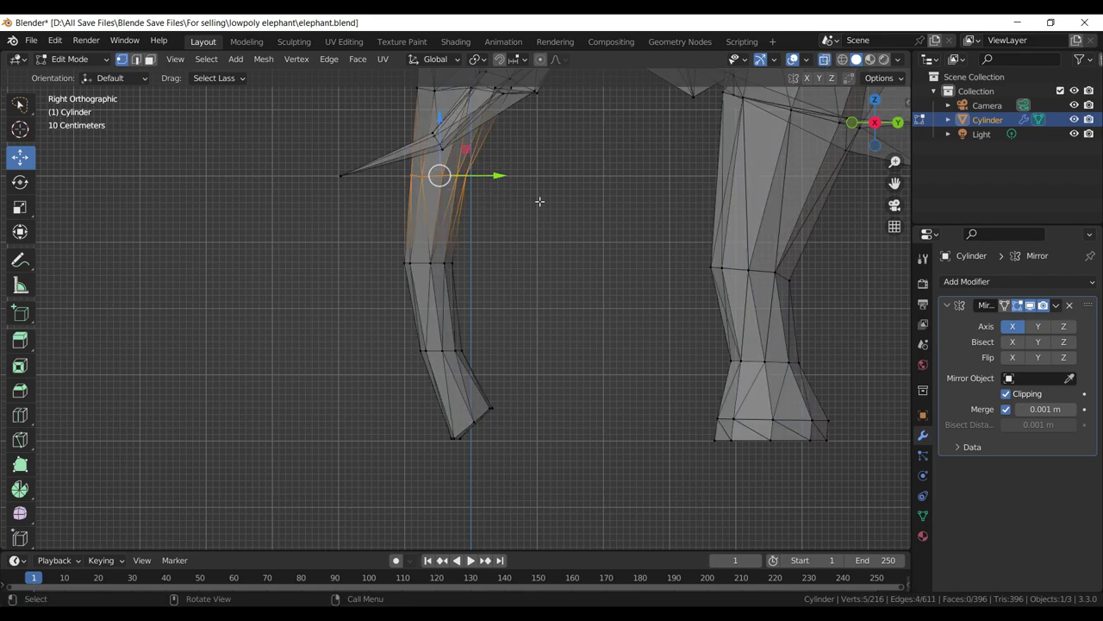
{"action": "key", "text": "s"}
{"action": "left_click", "coordinate": [537, 201]}
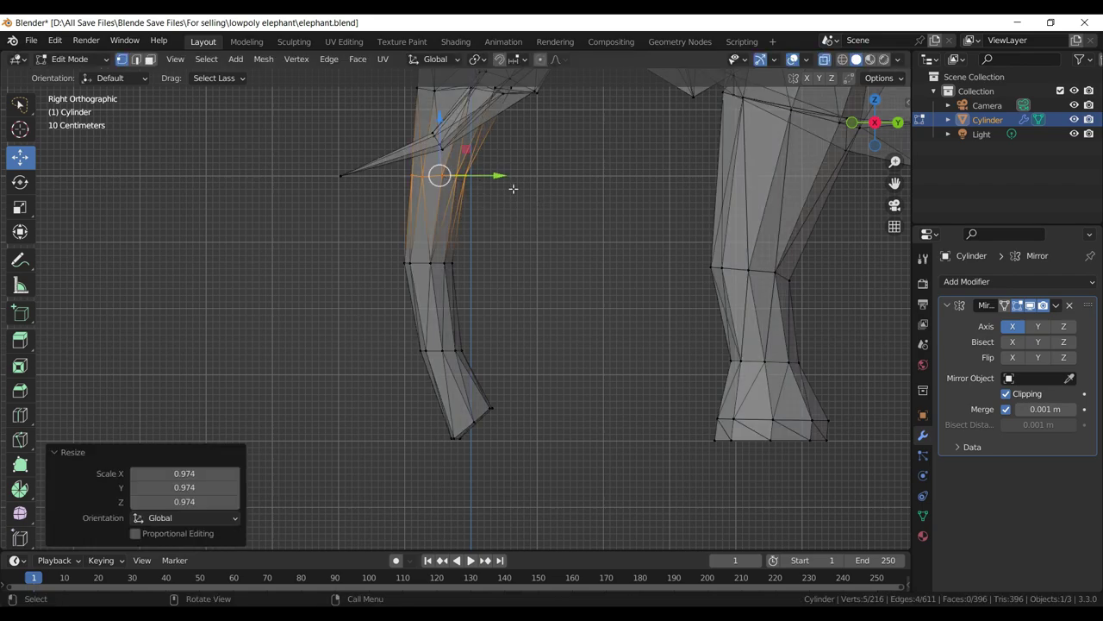
{"action": "left_click_drag", "start_coordinate": [491, 176], "coordinate": [490, 183]}
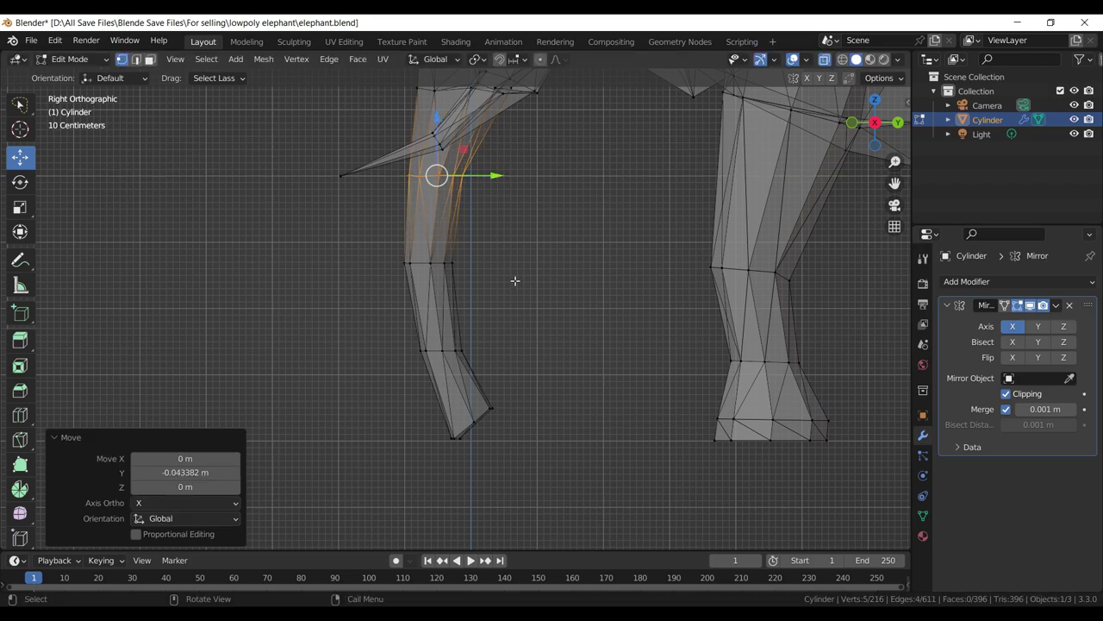
- Reselect the leg's middle and upper vertex rings and shift them along Y
{"action": "left_click_drag", "start_coordinate": [493, 299], "coordinate": [489, 263]}
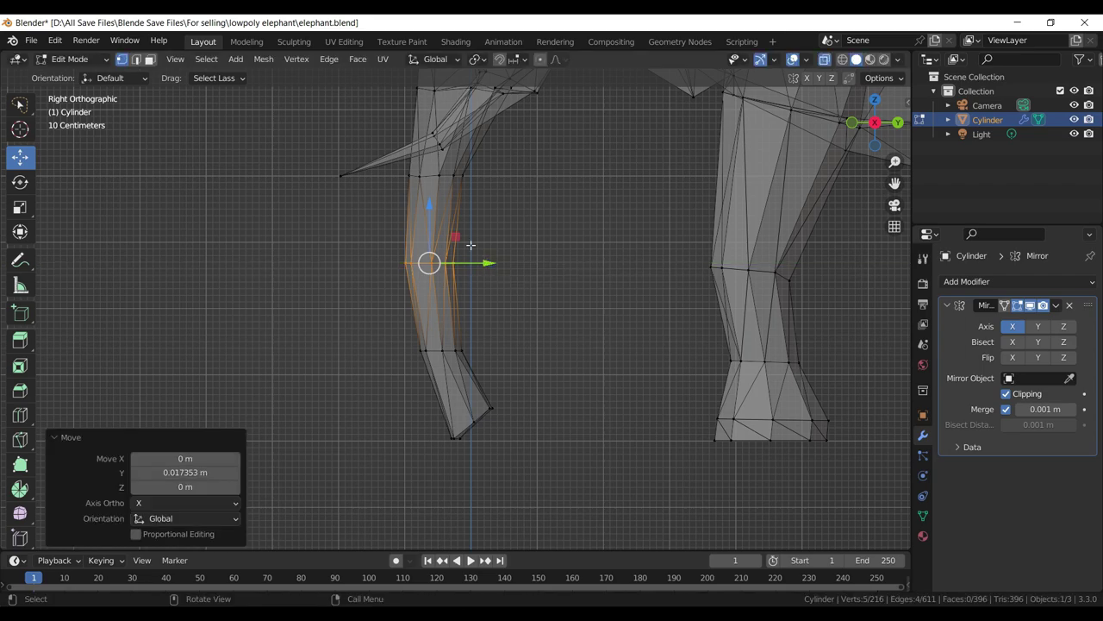
{"action": "left_click_drag", "start_coordinate": [504, 223], "coordinate": [490, 177]}
{"action": "scroll", "scroll_direction": "down", "scroll_amount": 3}
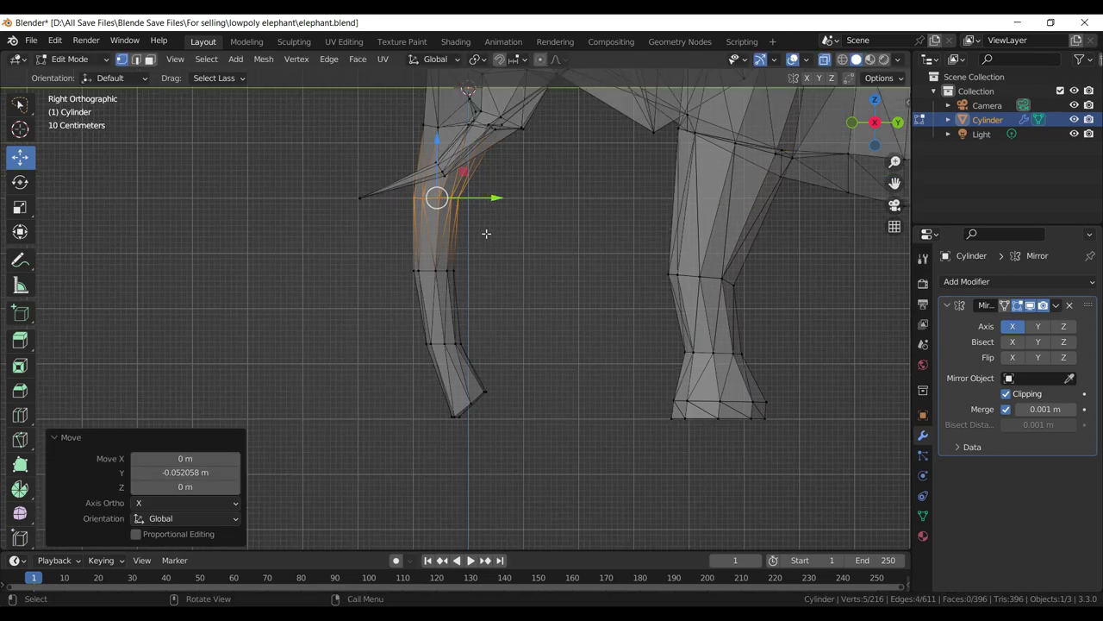
{"action": "scroll", "scroll_direction": "up", "scroll_amount": 3}
{"action": "scroll", "scroll_direction": "up", "scroll_amount": 3}
{"action": "left_click", "coordinate": [511, 246]}
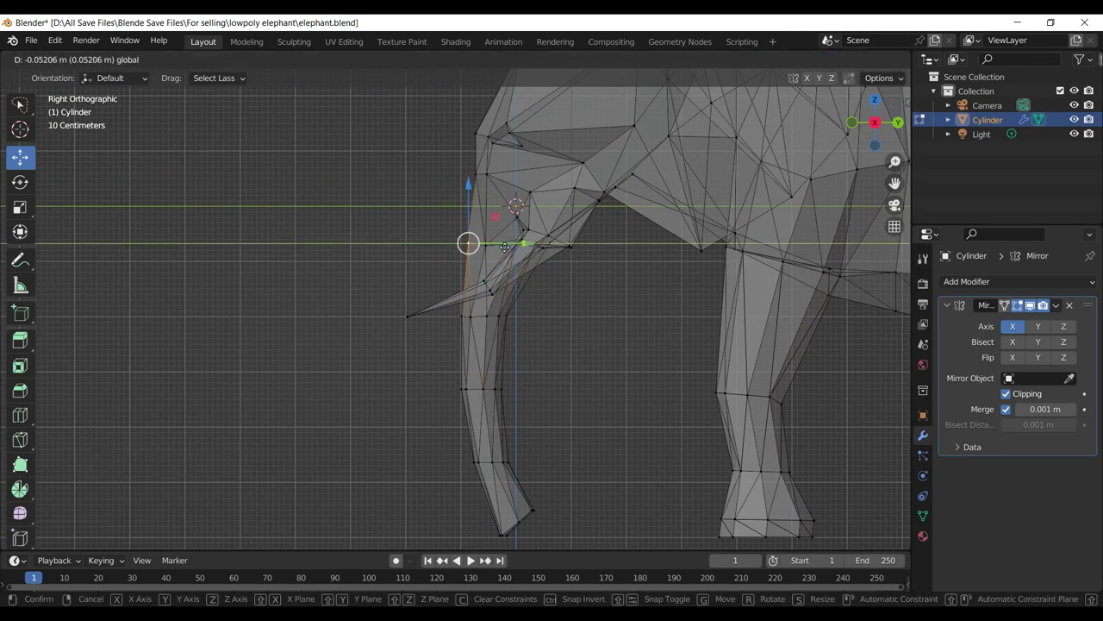
- Save the elephant file and zoom in on its tail
{"action": "key", "text": "ctrl+z"}
{"action": "key", "text": "ctrl+s"}
{"action": "scroll", "scroll_direction": "down", "scroll_amount": 3}
{"action": "scroll", "scroll_direction": "down", "scroll_amount": 3}
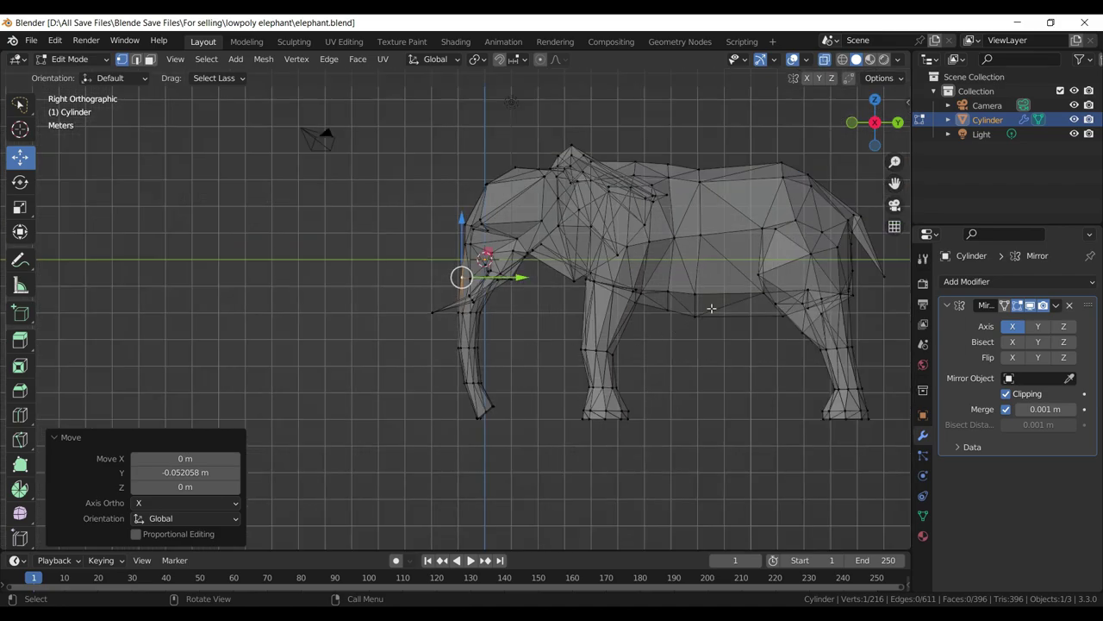
{"action": "left_click_drag", "start_coordinate": [517, 350], "coordinate": [362, 362]}
{"action": "scroll", "scroll_direction": "up", "scroll_amount": 3}
{"action": "scroll", "scroll_direction": "up", "scroll_amount": 3}
{"action": "left_click_drag", "start_coordinate": [473, 296], "coordinate": [486, 347]}
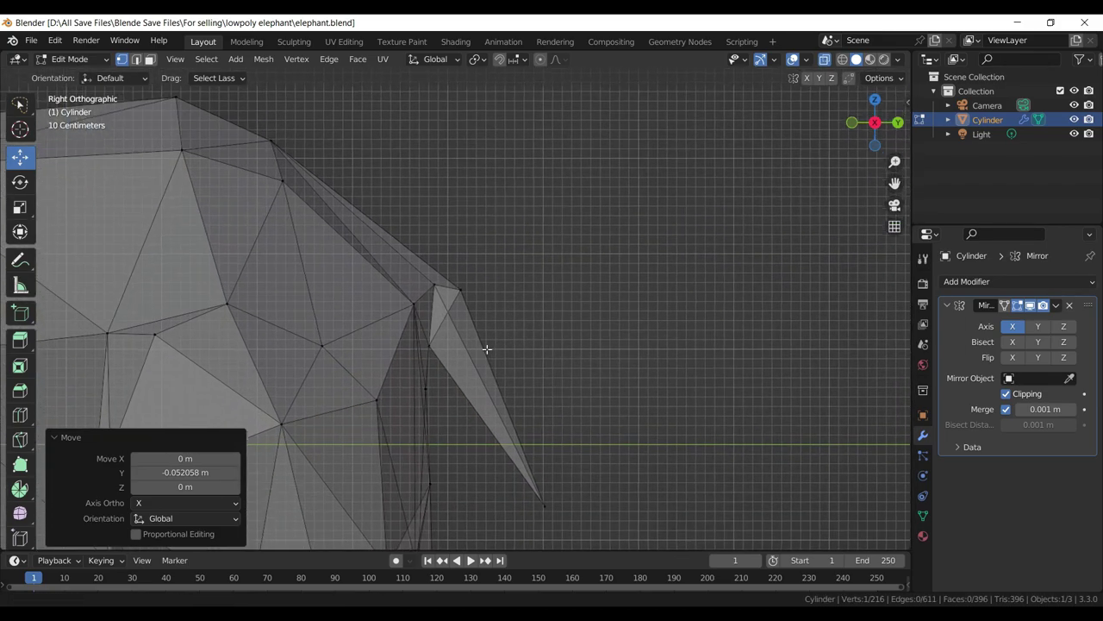
{"action": "scroll", "scroll_direction": "up", "scroll_amount": 3}
- Lower the tail's top edge −0.094692 m on Z and pull it −0.11716 m toward the body
{"action": "left_click", "coordinate": [419, 273]}
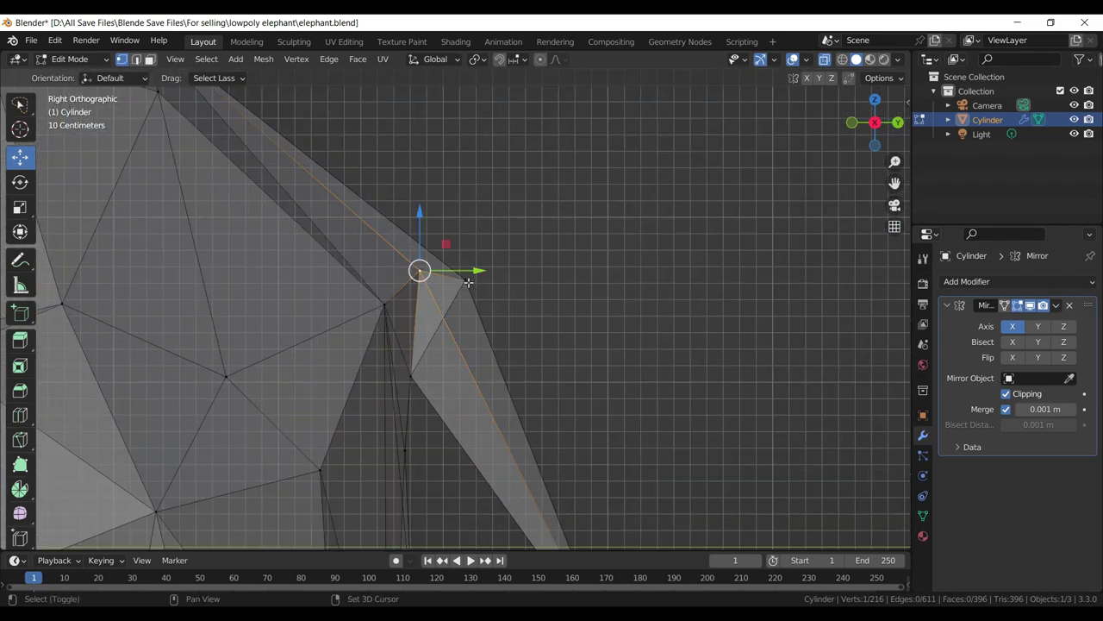
{"action": "left_click", "coordinate": [466, 279]}
{"action": "left_click_drag", "start_coordinate": [443, 218], "coordinate": [444, 243]}
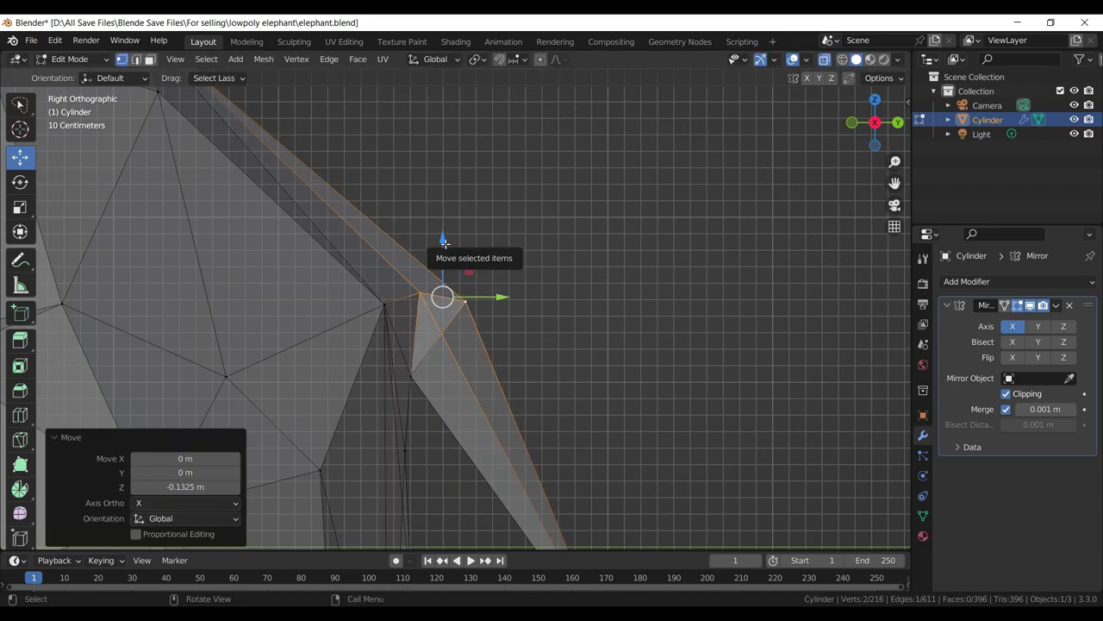
{"action": "left_click_drag", "start_coordinate": [502, 297], "coordinate": [467, 296]}
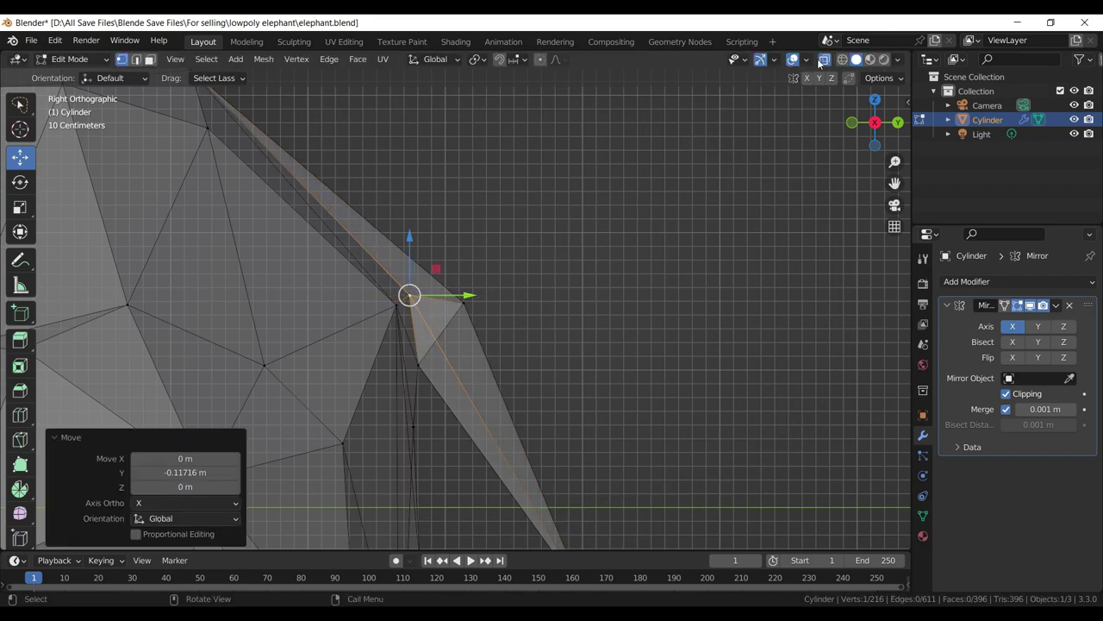
- Shift a nearby vertex −0.050308 m along X, lower it slightly, and save
{"action": "left_click", "coordinate": [824, 60]}
{"action": "left_click_drag", "start_coordinate": [643, 264], "coordinate": [428, 287]}
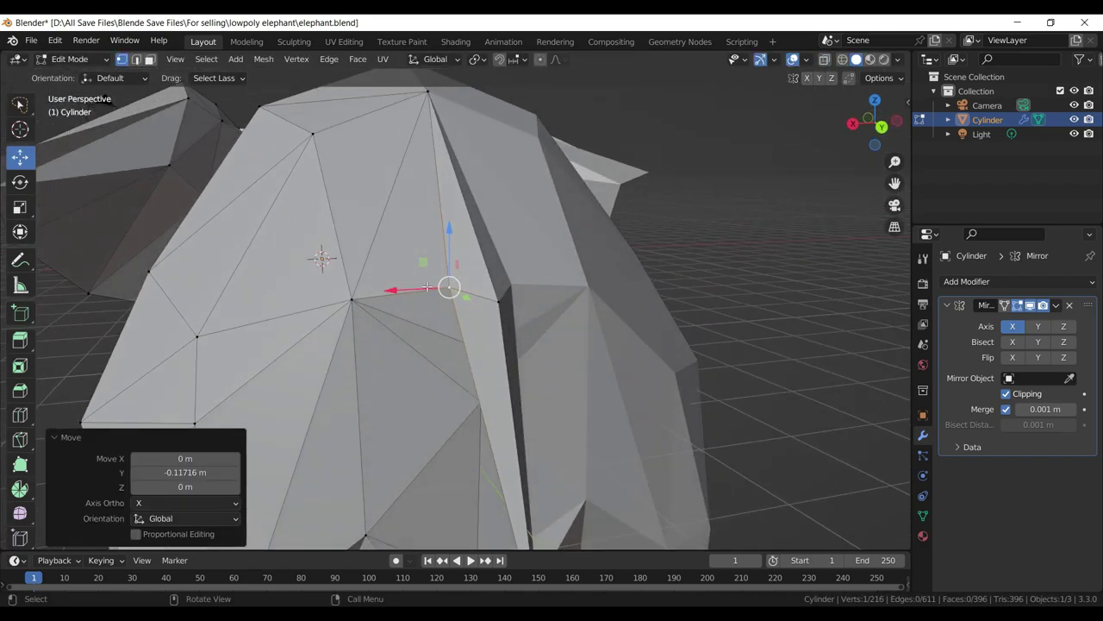
{"action": "left_click_drag", "start_coordinate": [428, 287], "coordinate": [417, 267]}
{"action": "left_click_drag", "start_coordinate": [434, 228], "coordinate": [435, 240]}
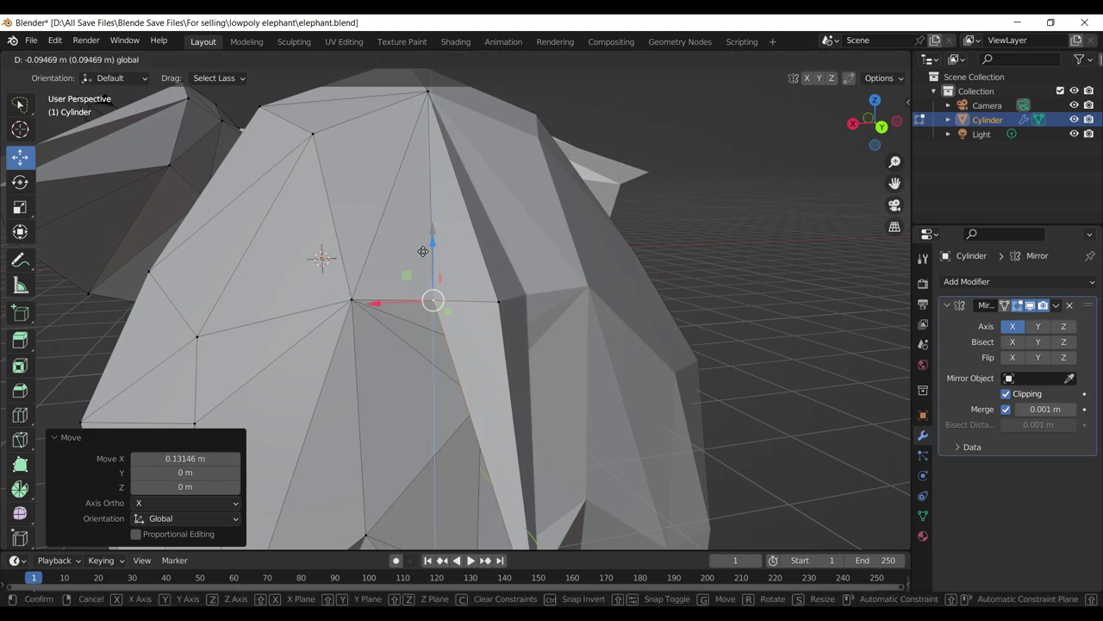
{"action": "key", "text": "ctrl+s"}
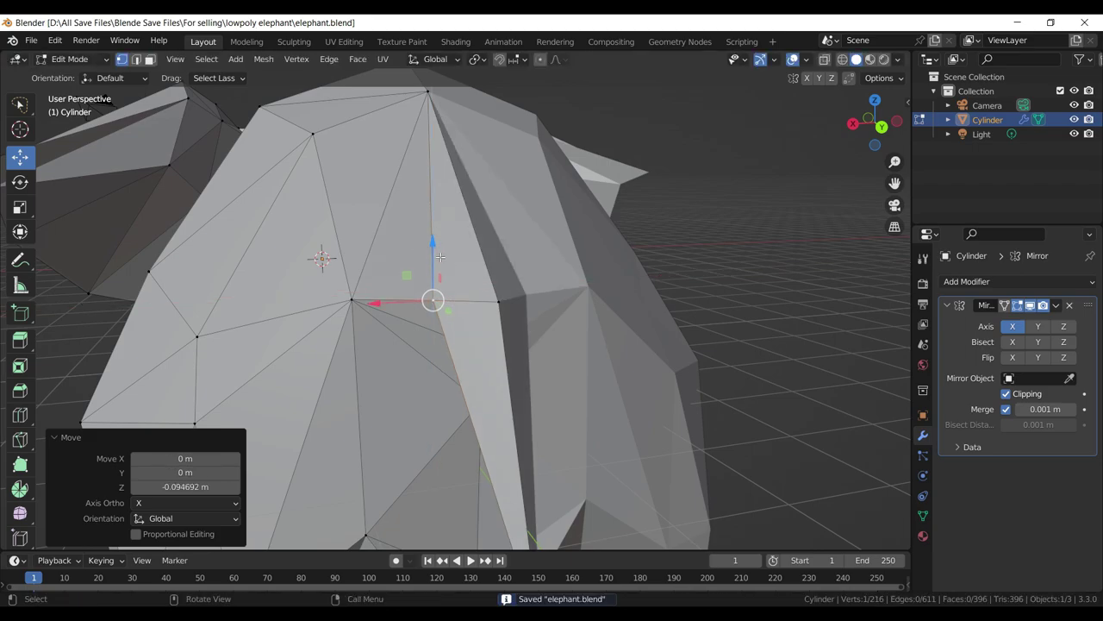
{"action": "left_click_drag", "start_coordinate": [378, 304], "coordinate": [385, 306]}
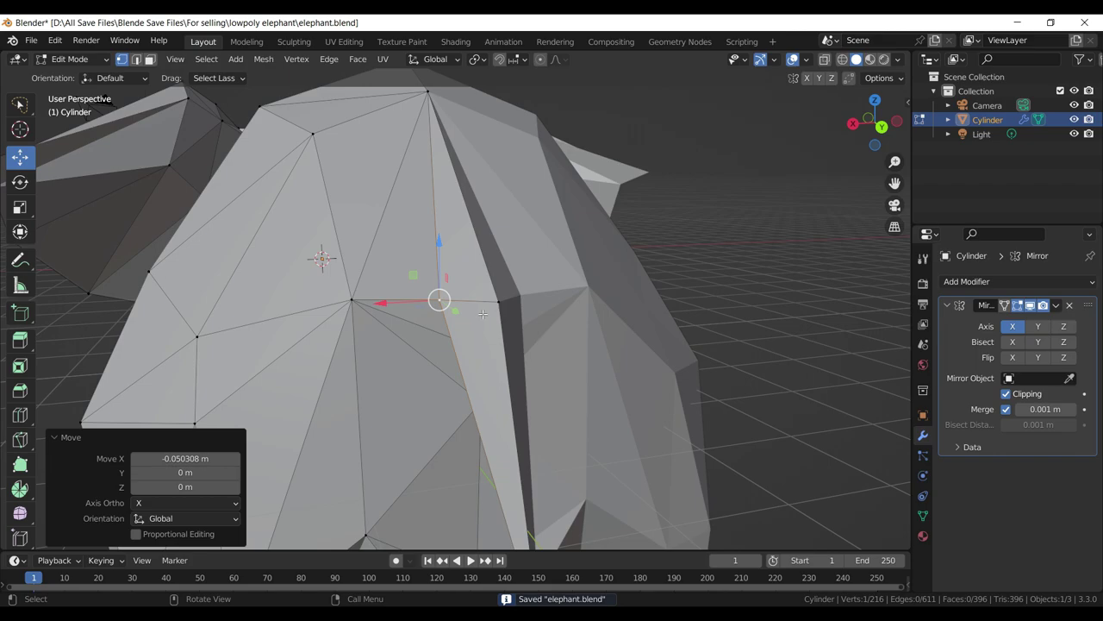